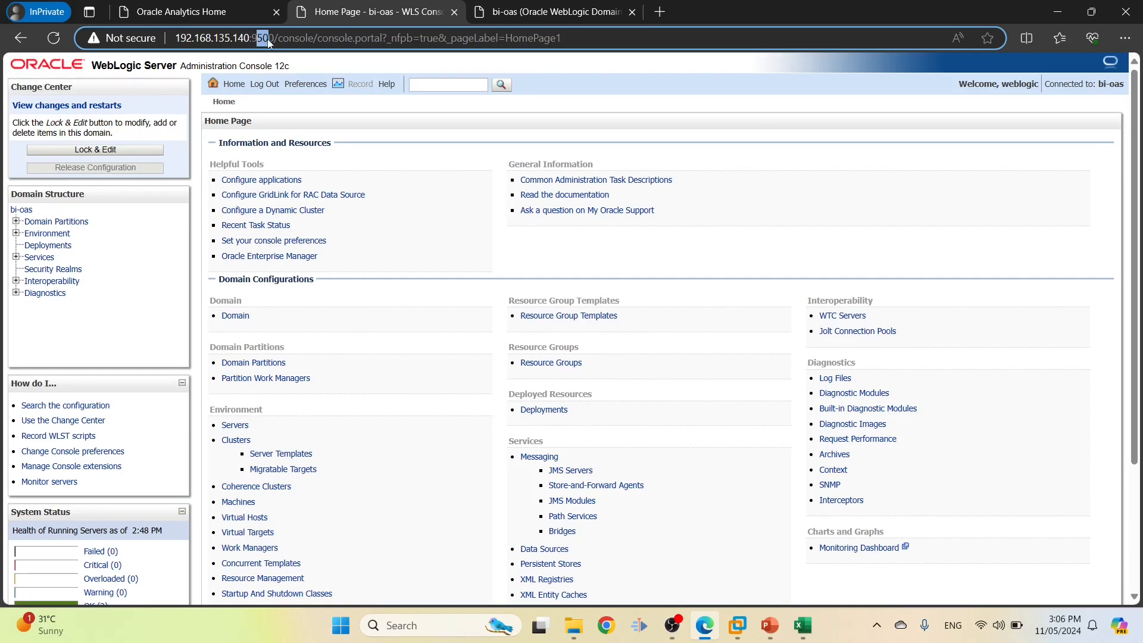
Open the myrealm security realm settings and enlarge the page
drag(274, 39, 314, 41)
click(71, 271)
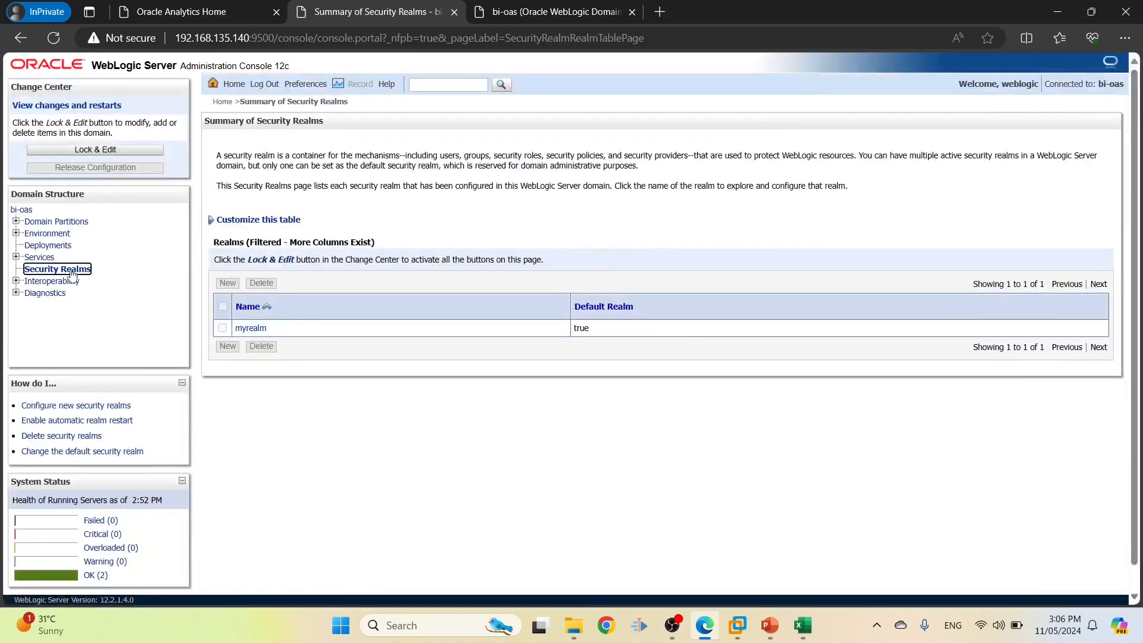
click(254, 329)
key(ctrl+plus)
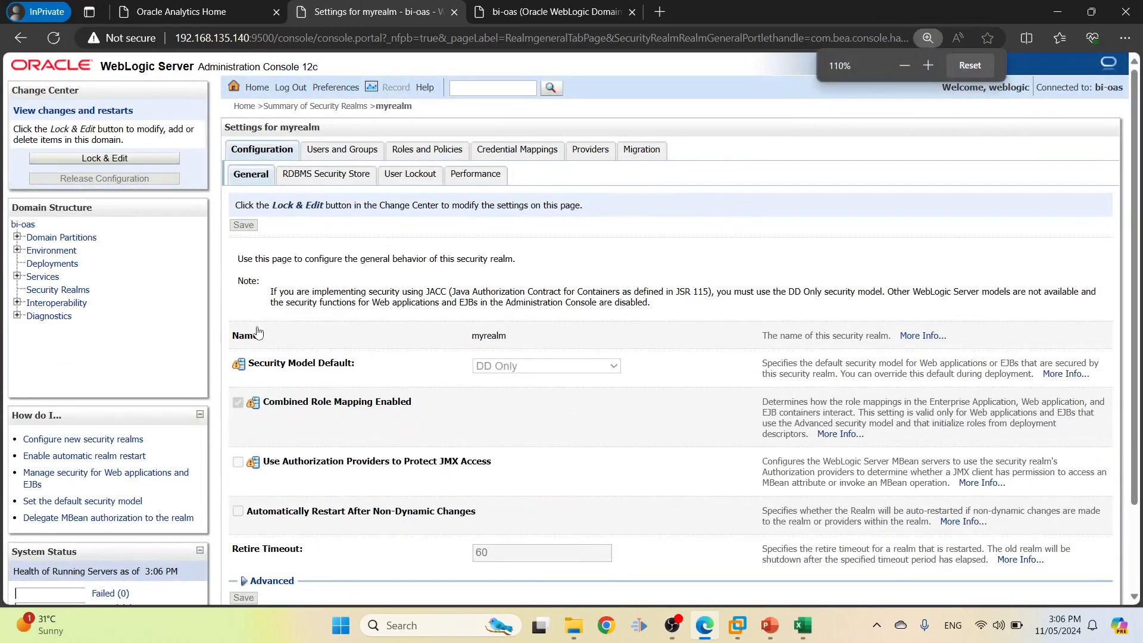
Show myrealm's users and start a new user, then bring up the Security Requirements workbook
click(343, 156)
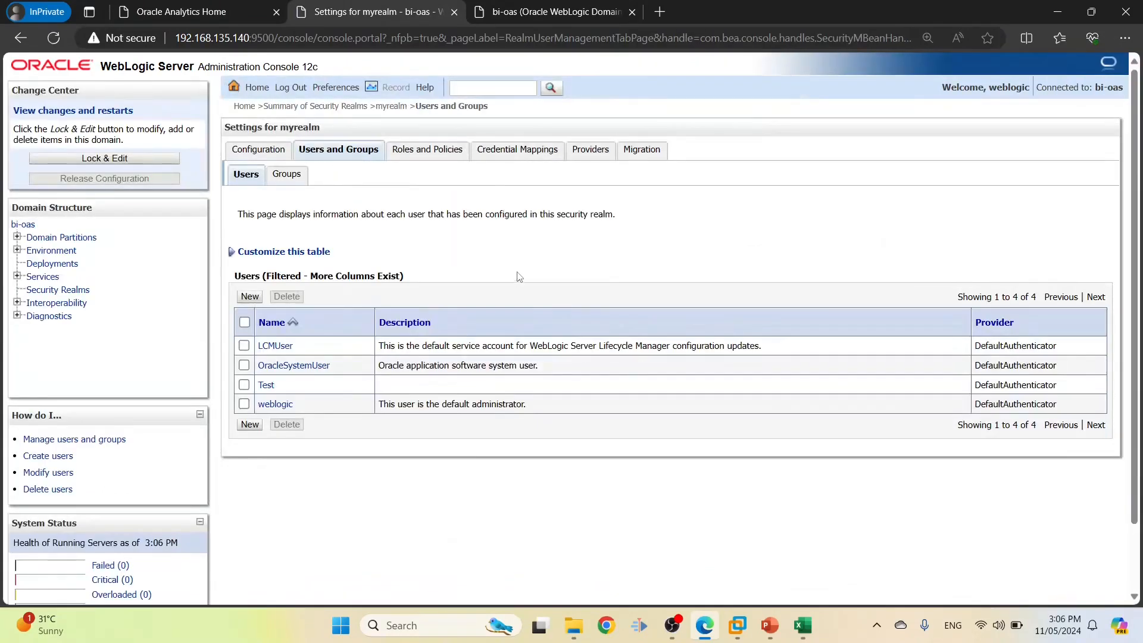
key(ctrl+plus)
key(ctrl+plus)
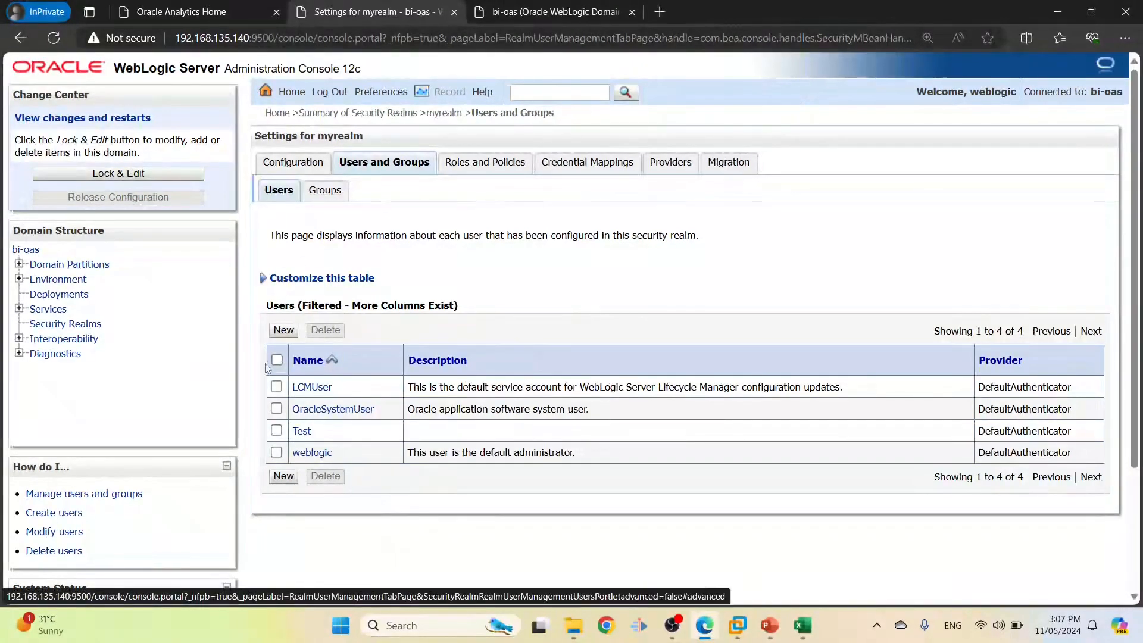
click(286, 331)
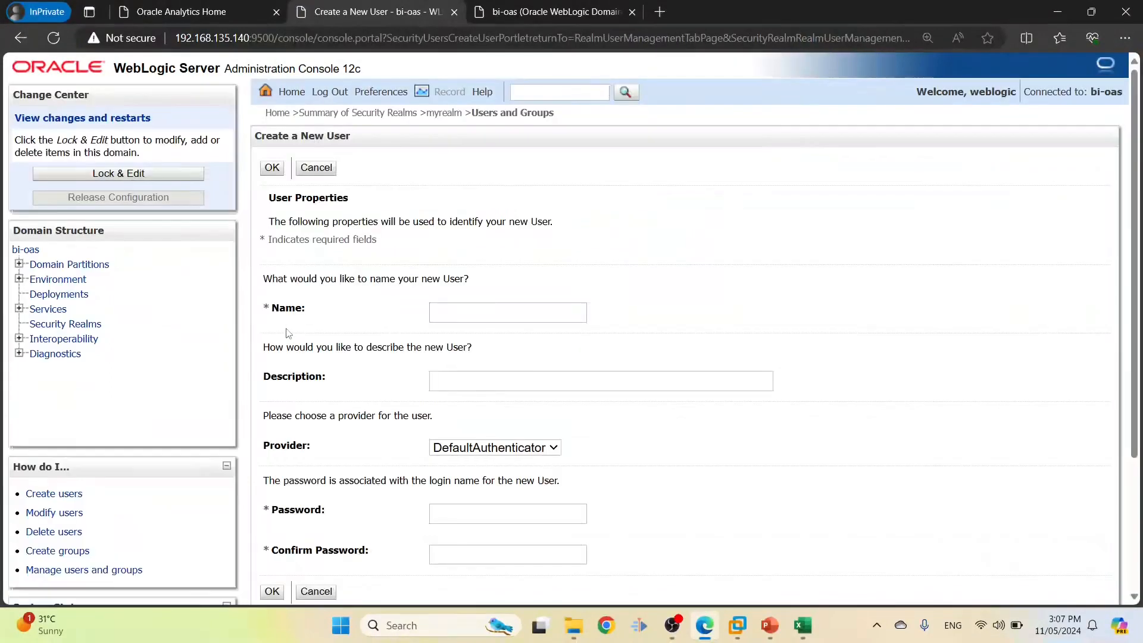
click(807, 625)
Copy User1 from cell B2 into the new user's Name field
double_click(51, 197)
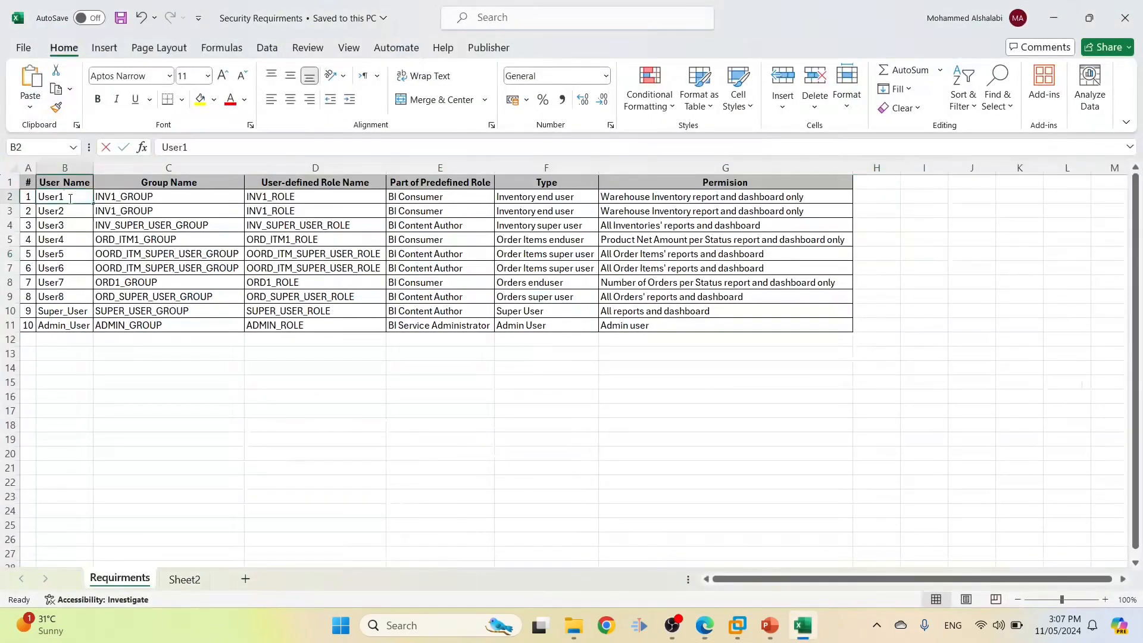
drag(64, 197, 5, 194)
key(ctrl+c)
key(alt+Tab)
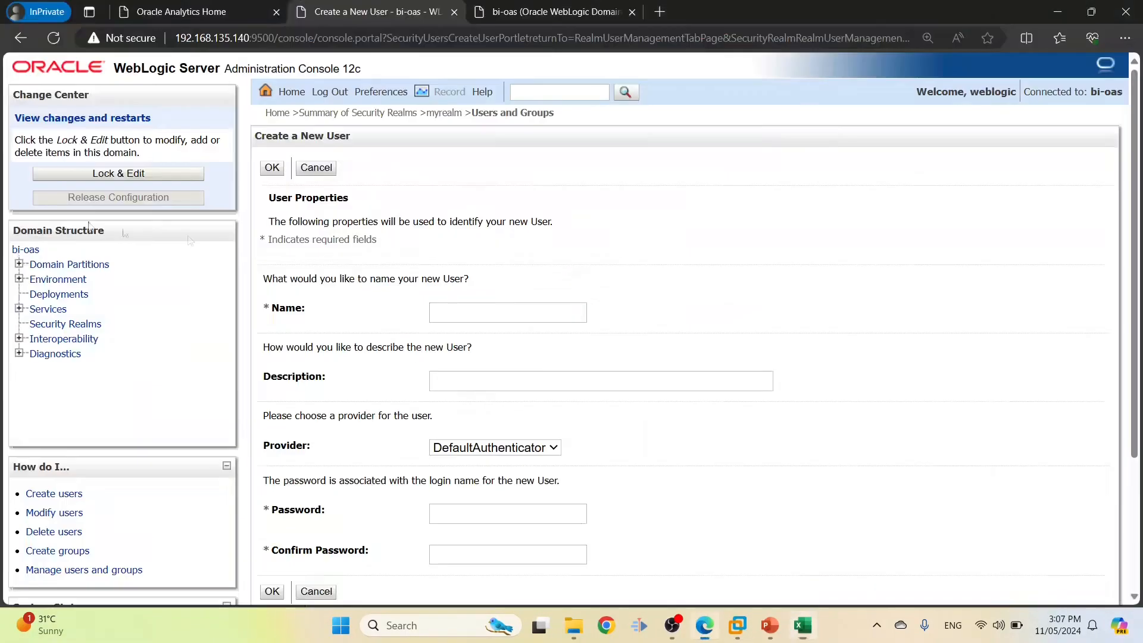
click(458, 315)
key(ctrl+v)
Paste User1's permission text from cell G2 as the description
click(447, 382)
key(alt+Tab)
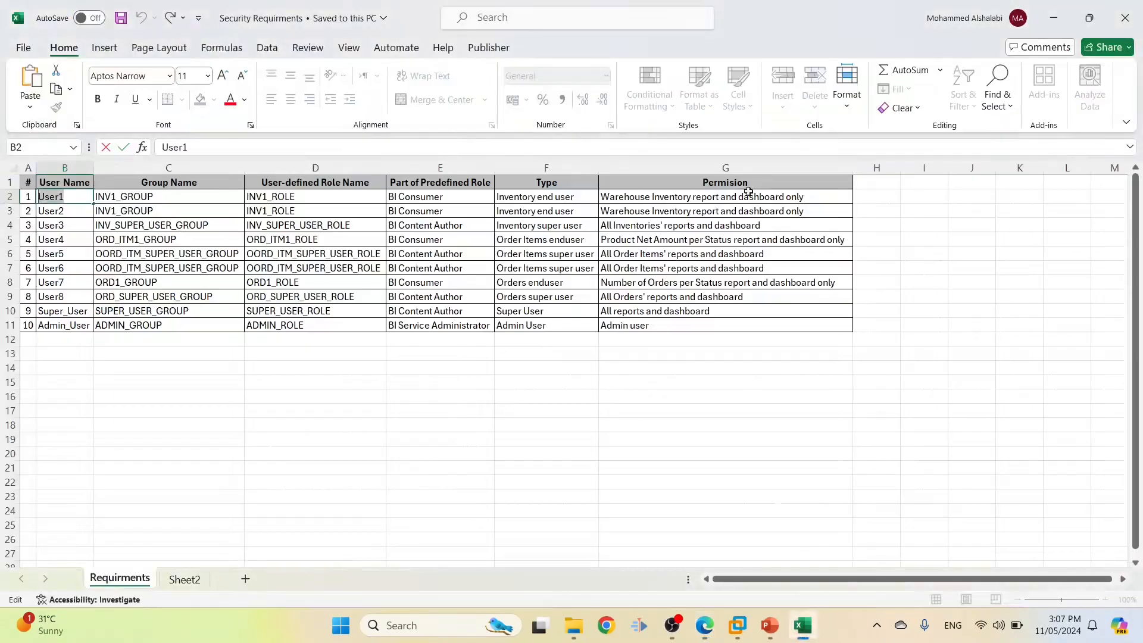
click(814, 197)
double_click(814, 197)
drag(814, 198, 505, 194)
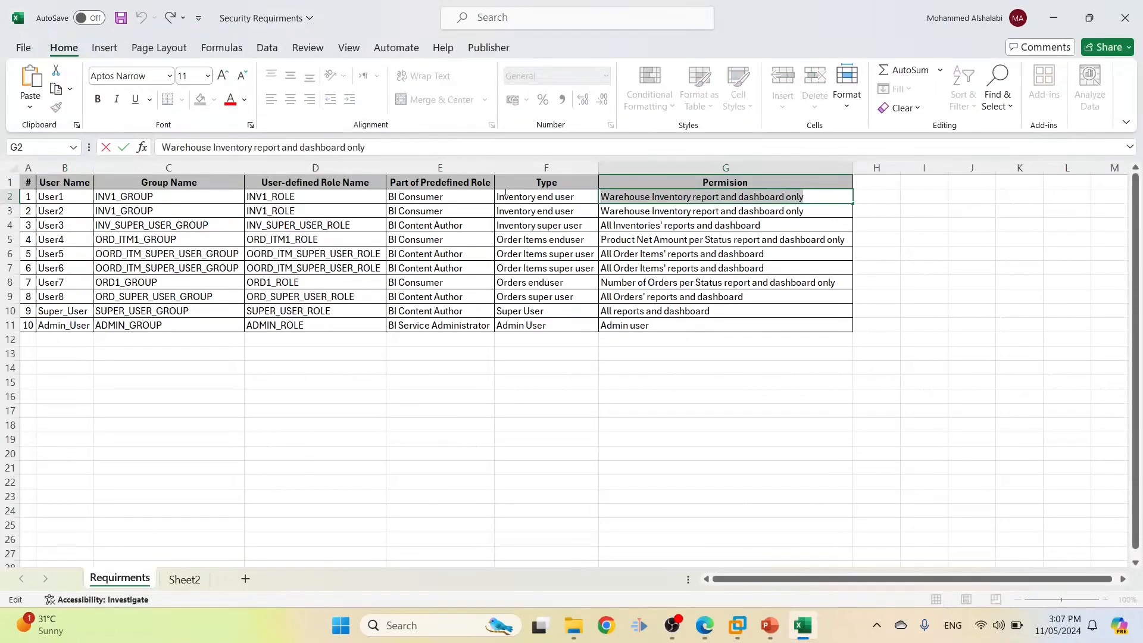
key(ctrl+c)
key(alt+Tab)
key(ctrl+v)
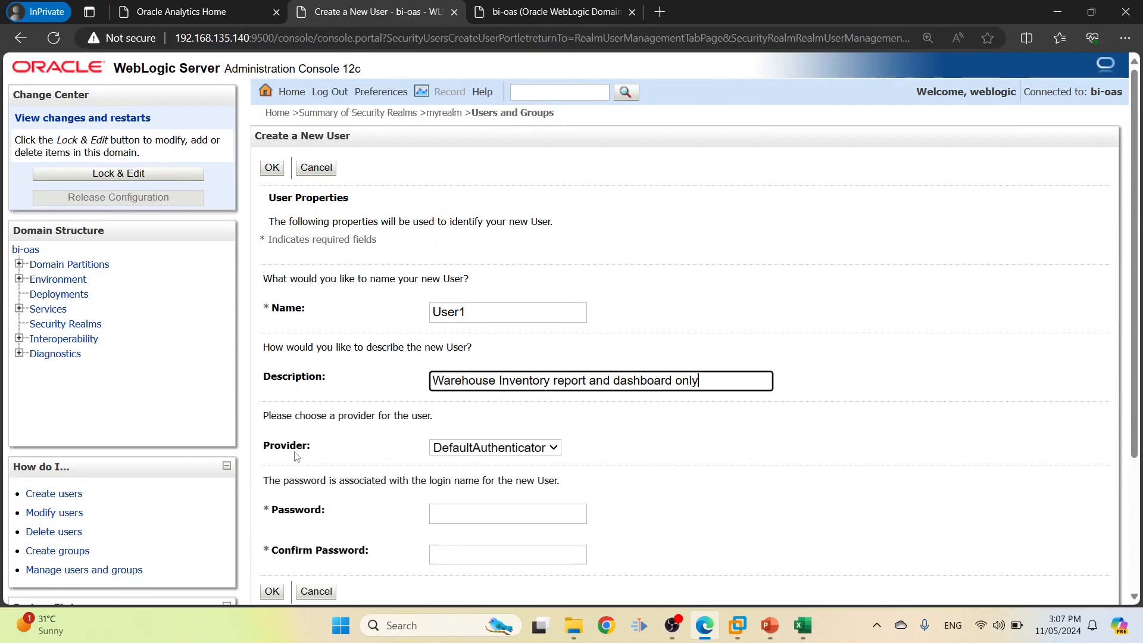
Keep DefaultAuthenticator, enter and confirm the password, and create User1
scroll(310, 434, down, 2)
click(503, 367)
click(504, 369)
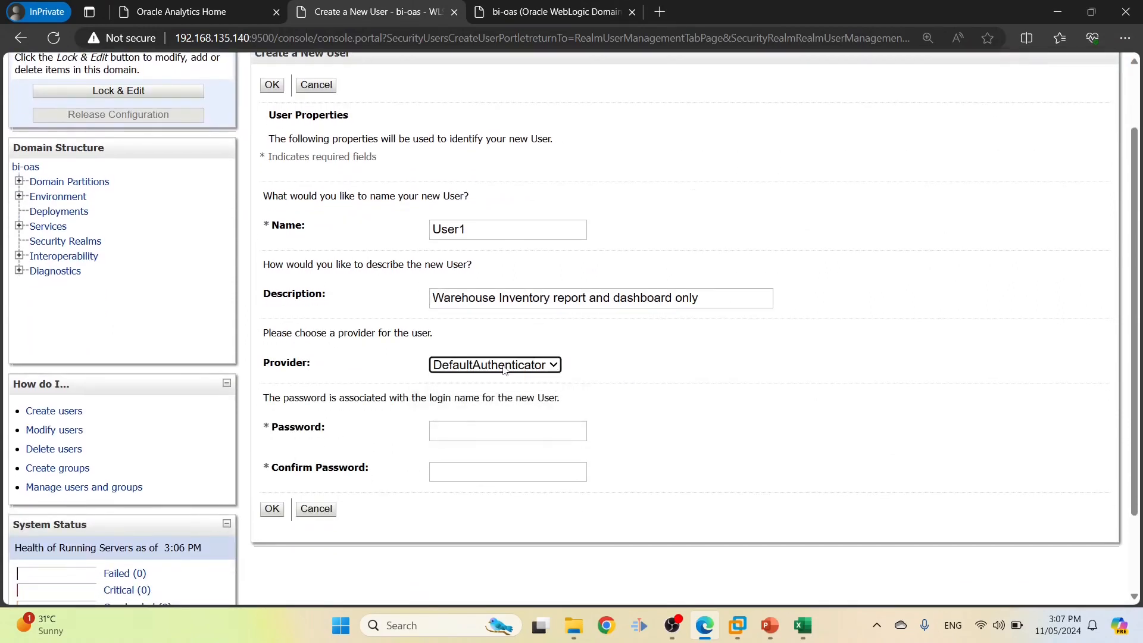
click(452, 421)
text(W)
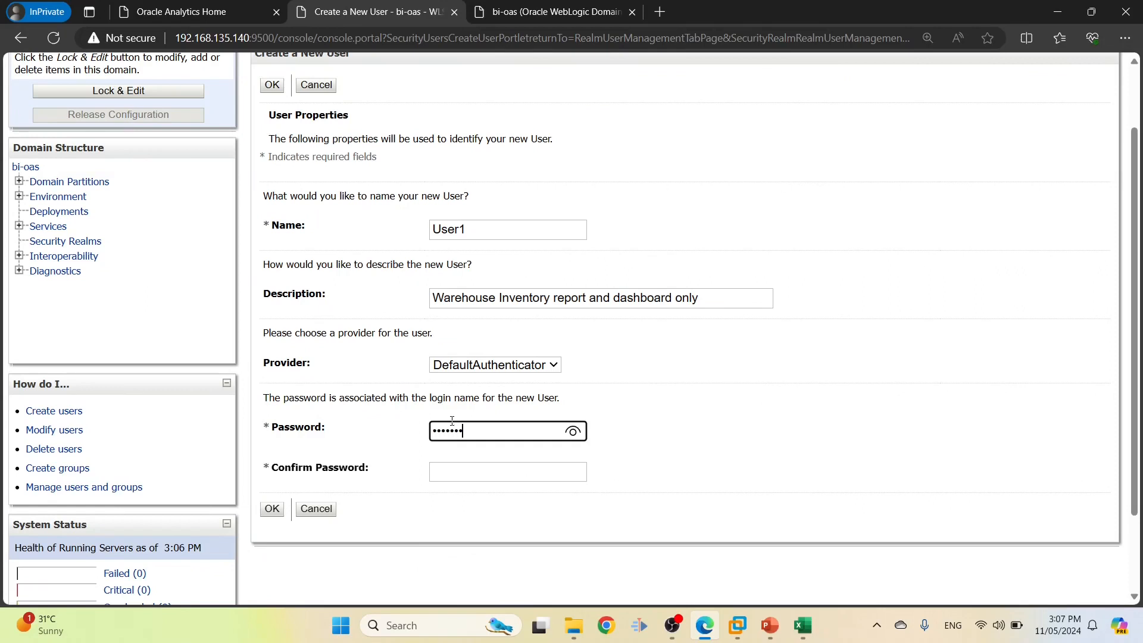
click(460, 466)
text(We)
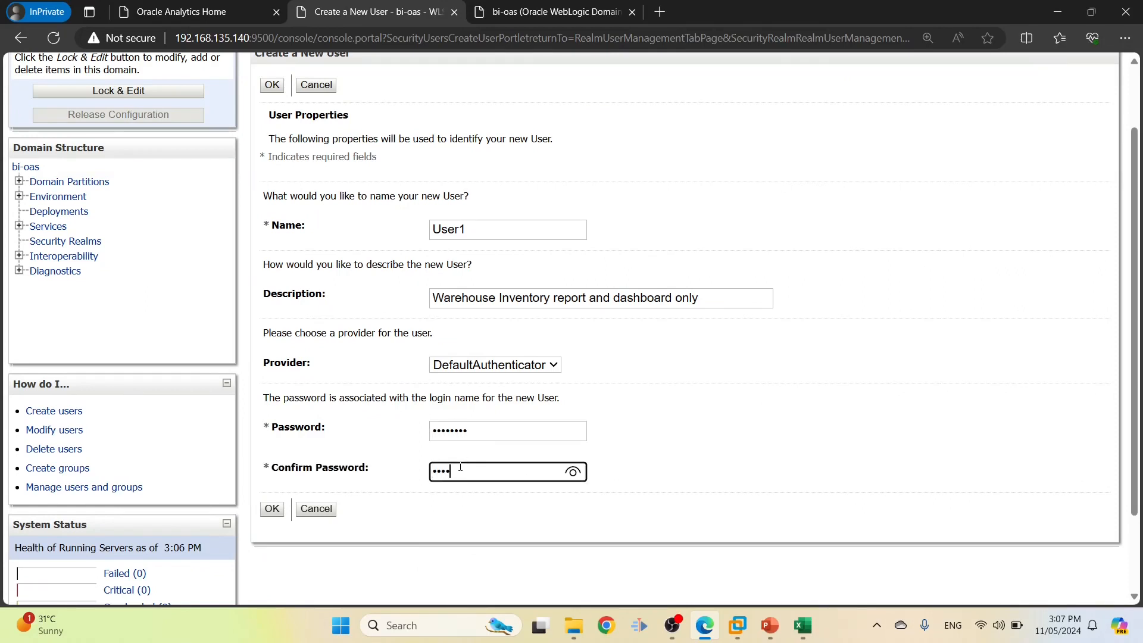
click(275, 508)
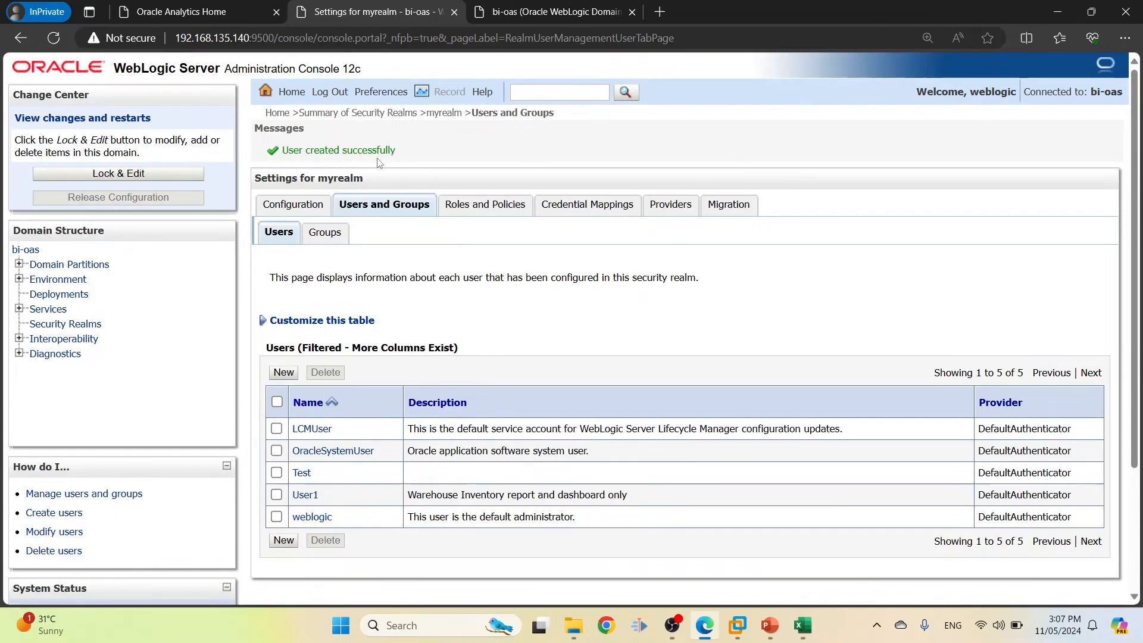
click(305, 503)
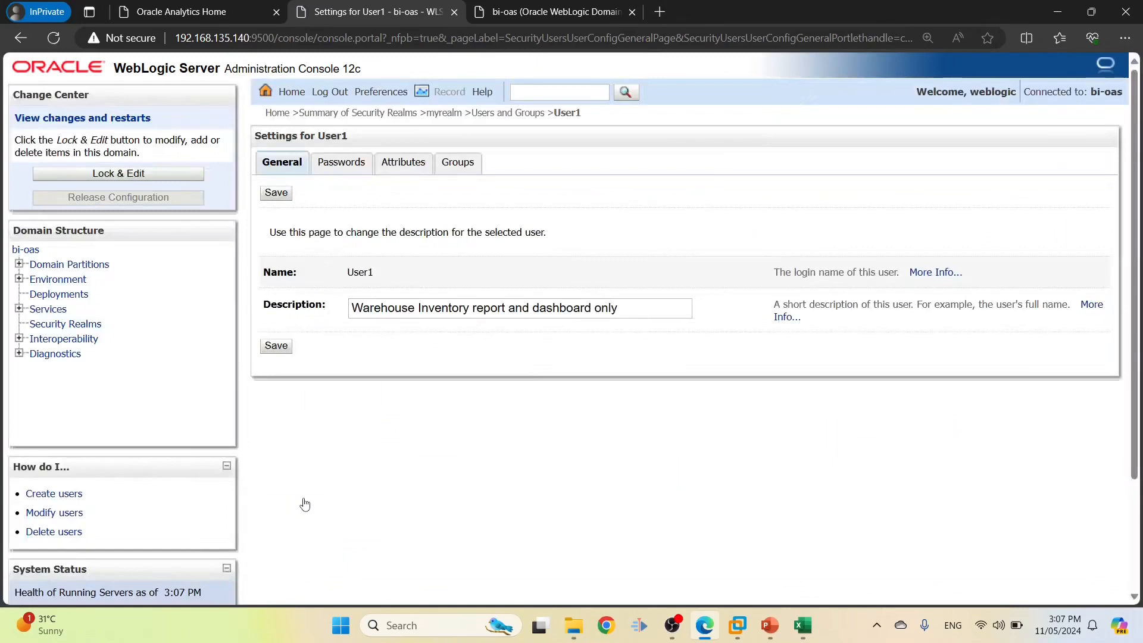
drag(671, 311, 314, 315)
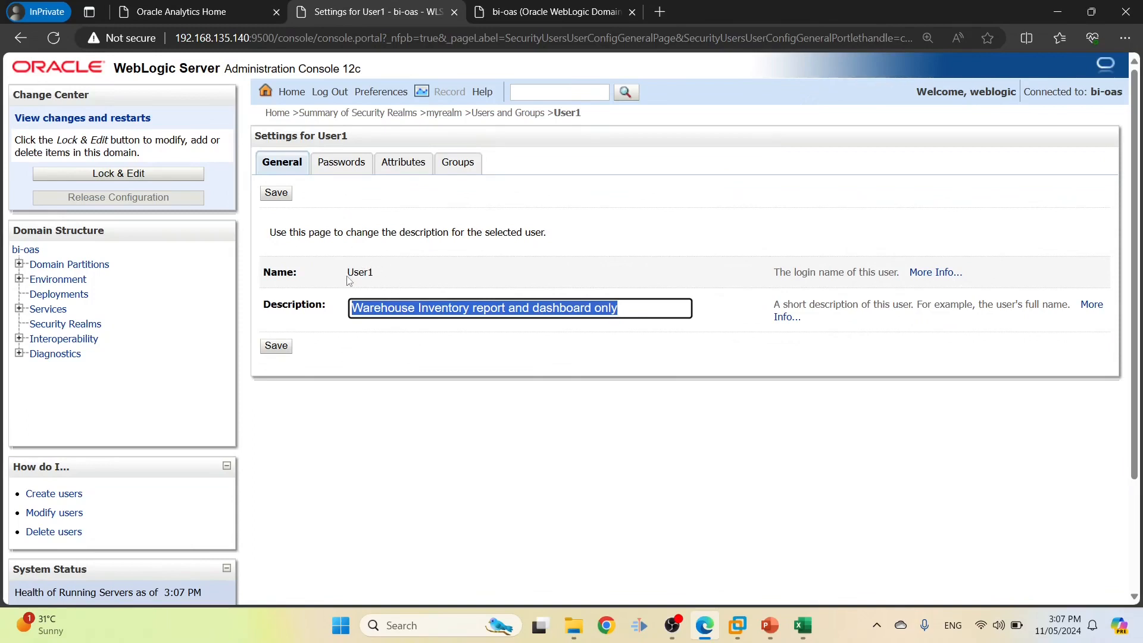
click(362, 267)
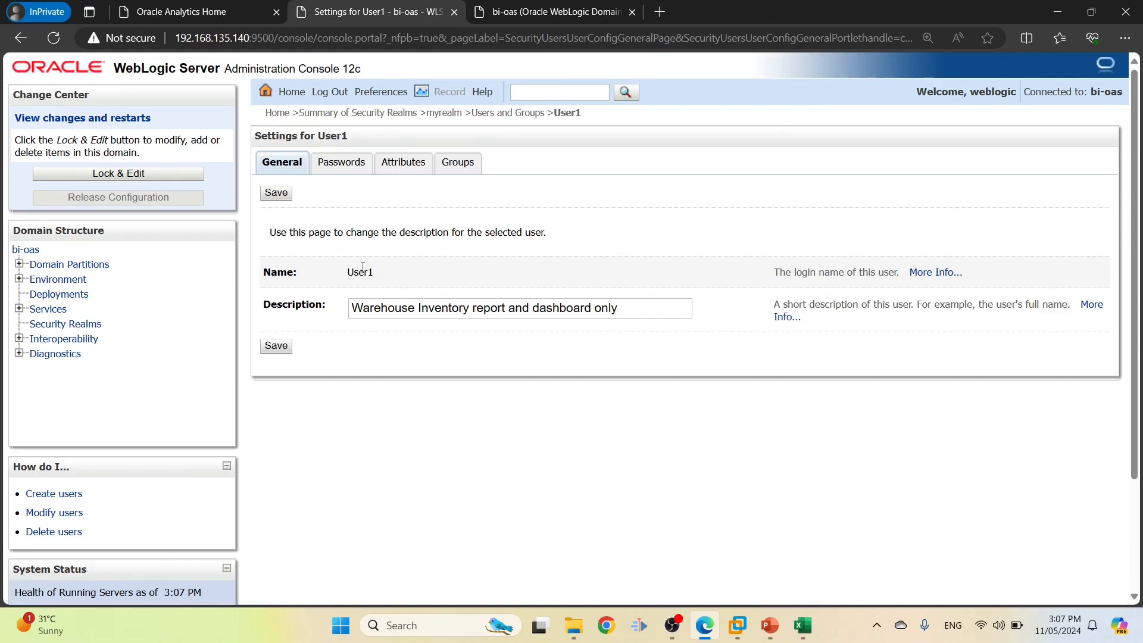
click(335, 171)
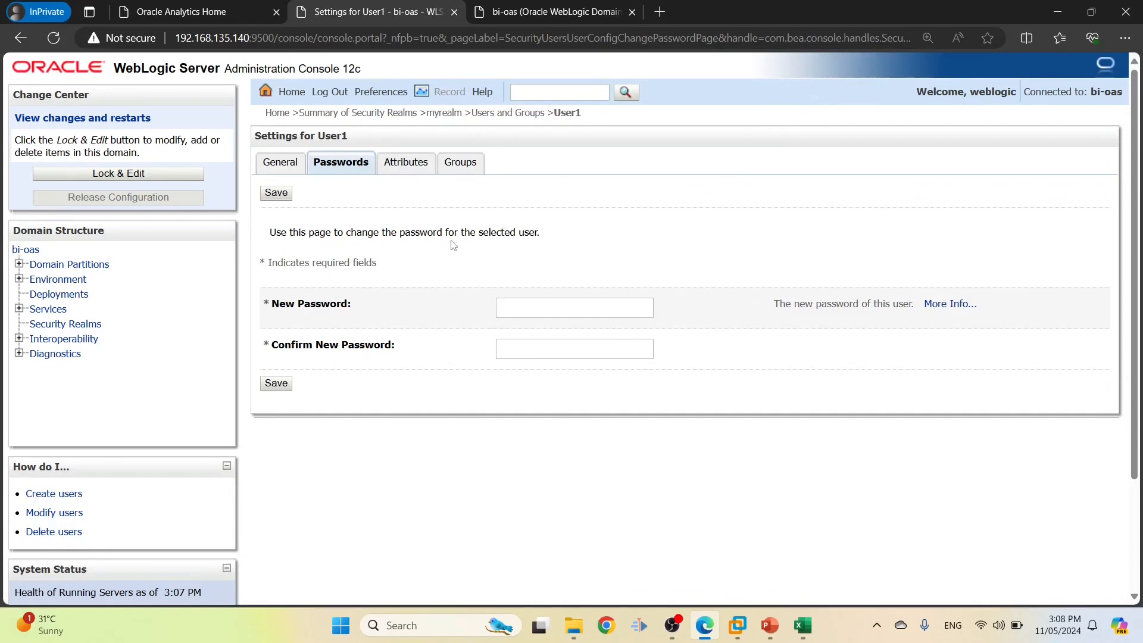
click(403, 169)
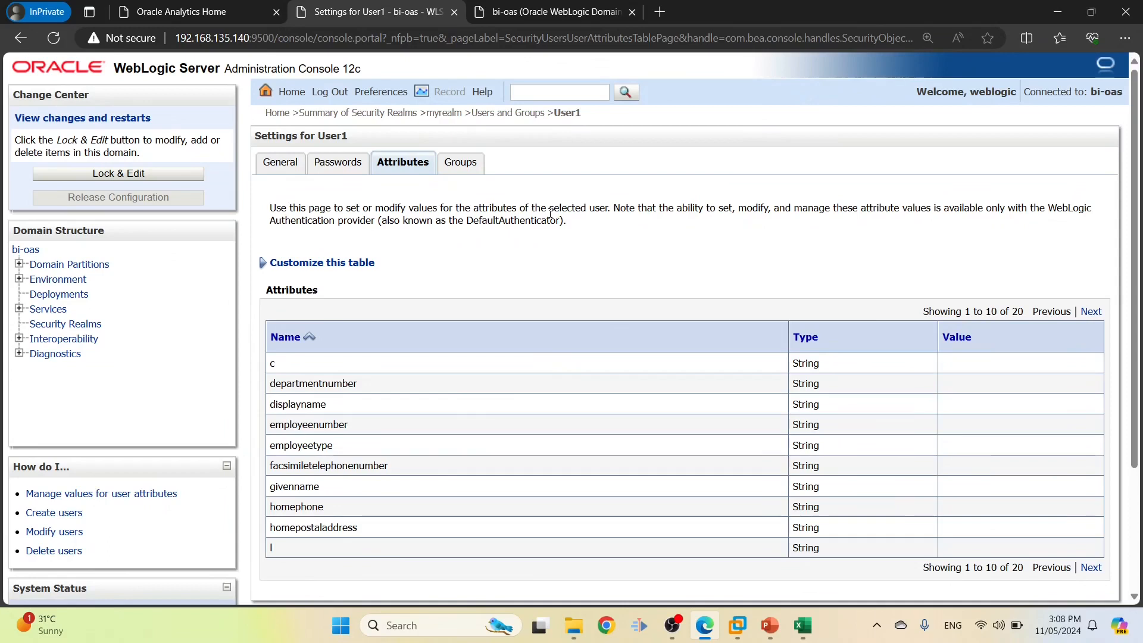
click(483, 172)
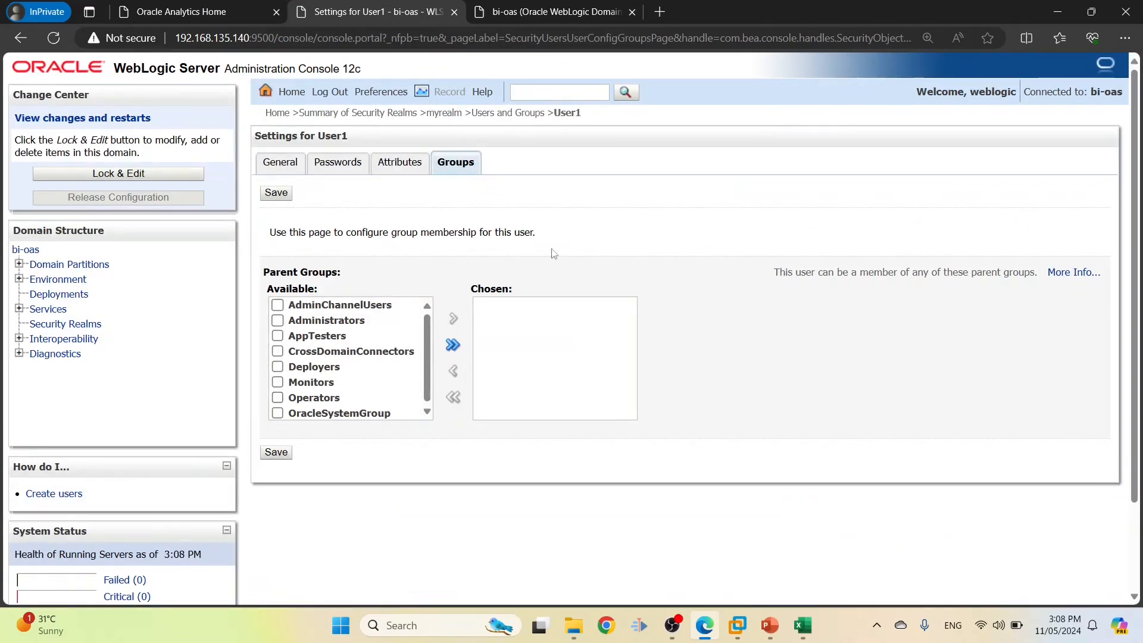
click(280, 165)
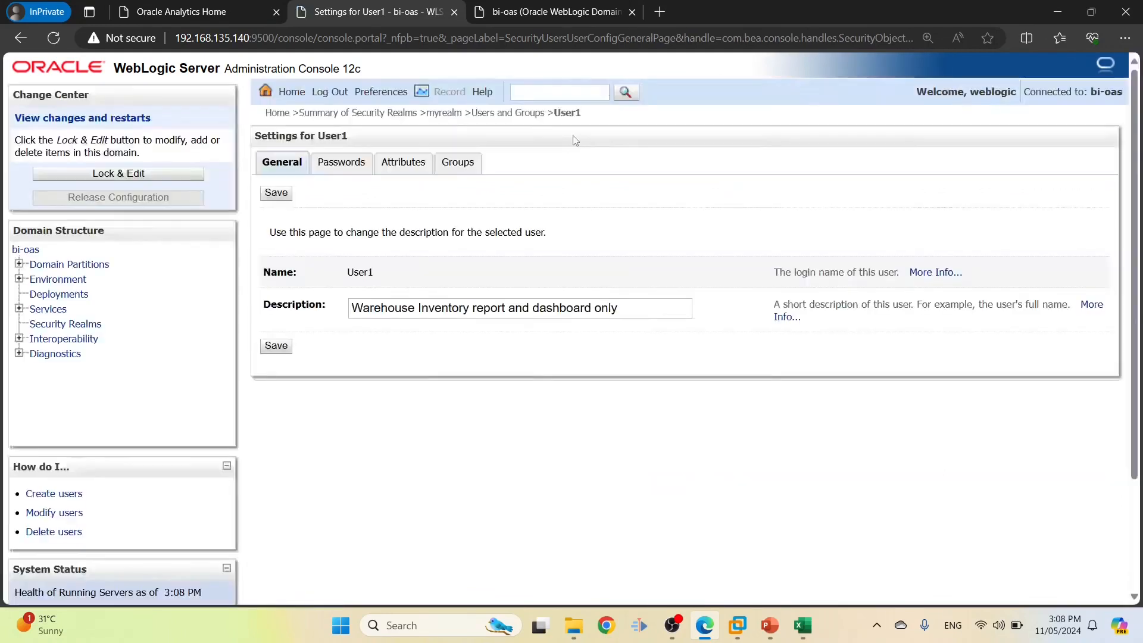
click(523, 113)
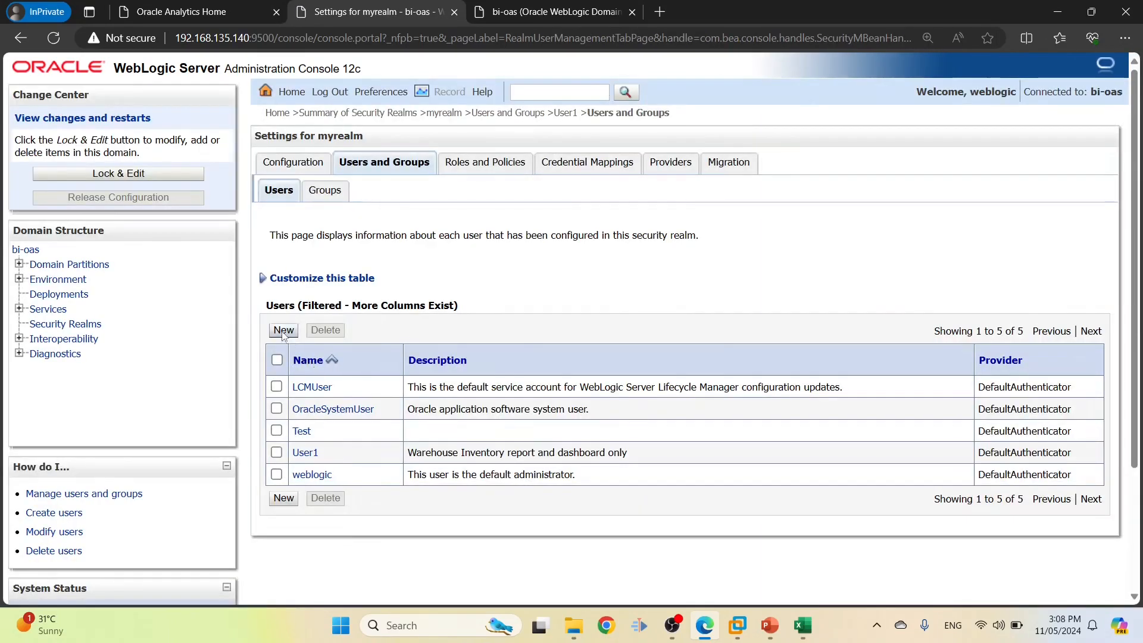
Start another new user and paste User2 from cell B3 as its name
click(283, 331)
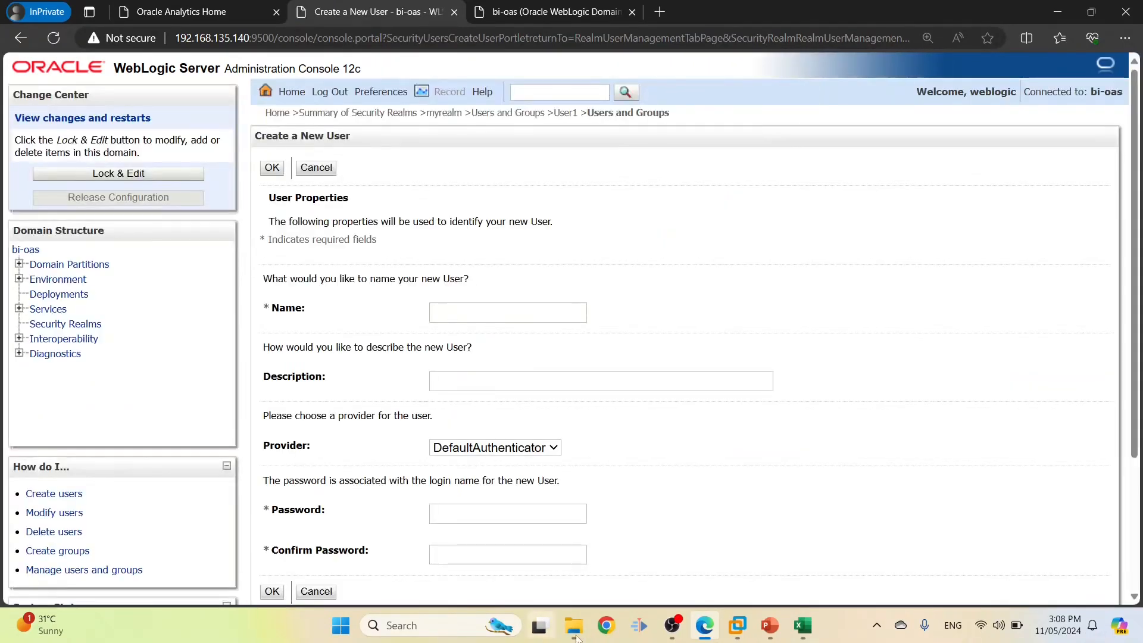
click(815, 622)
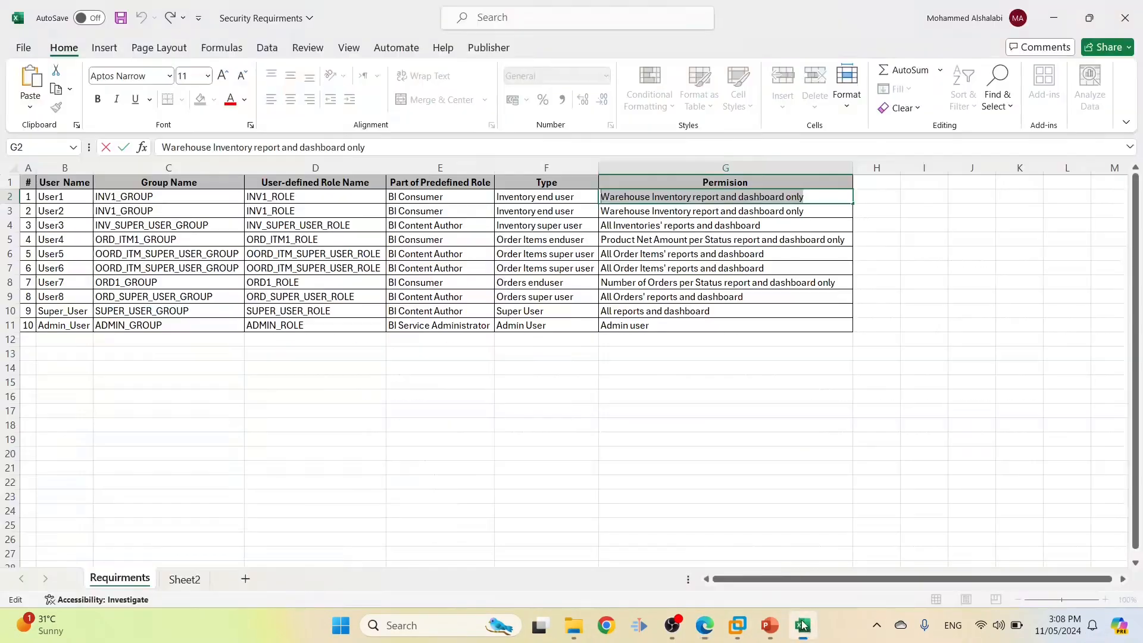
double_click(86, 214)
drag(86, 214, 11, 211)
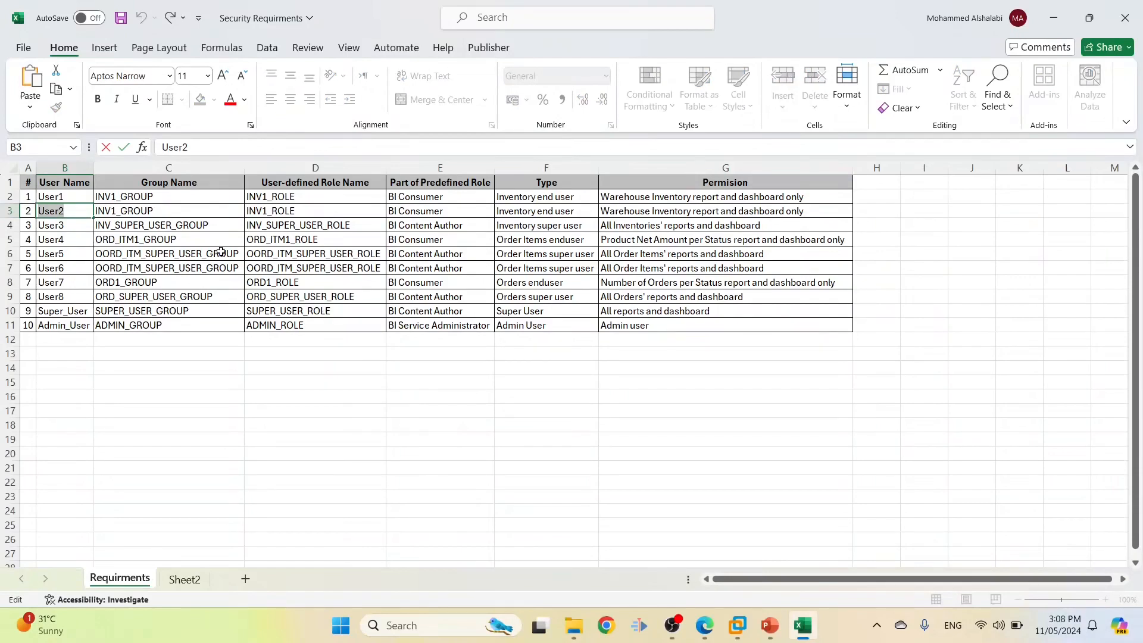
key(ctrl+c)
key(alt+Tab)
click(487, 308)
key(ctrl+v)
Copy the G3 permission text into User2's description
scroll(613, 342, down, 2)
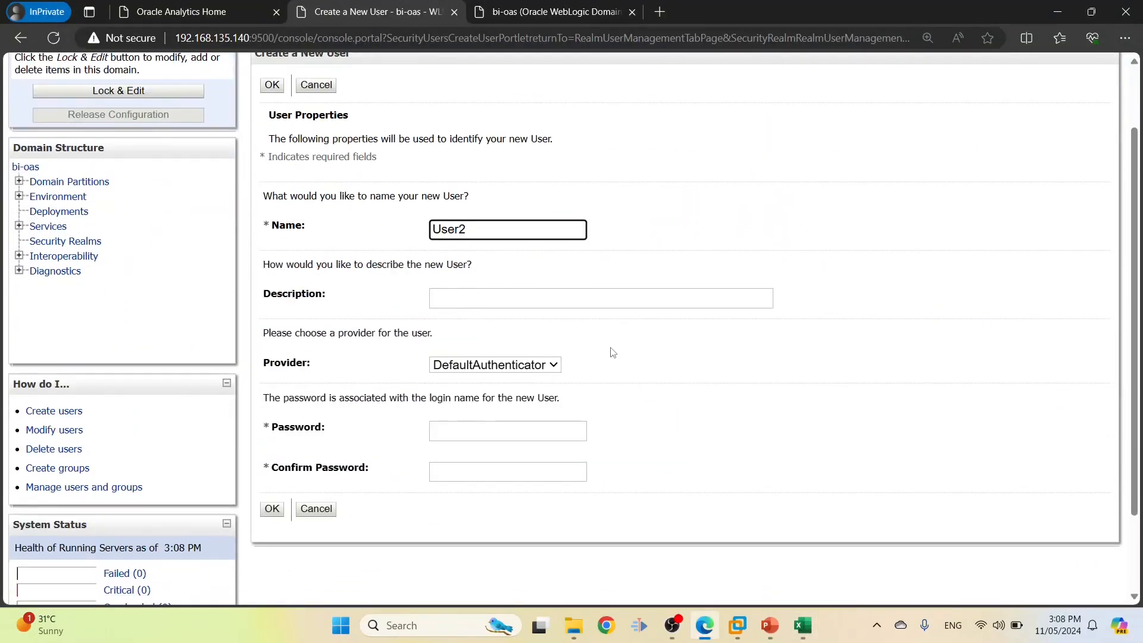
key(alt+Tab)
double_click(804, 211)
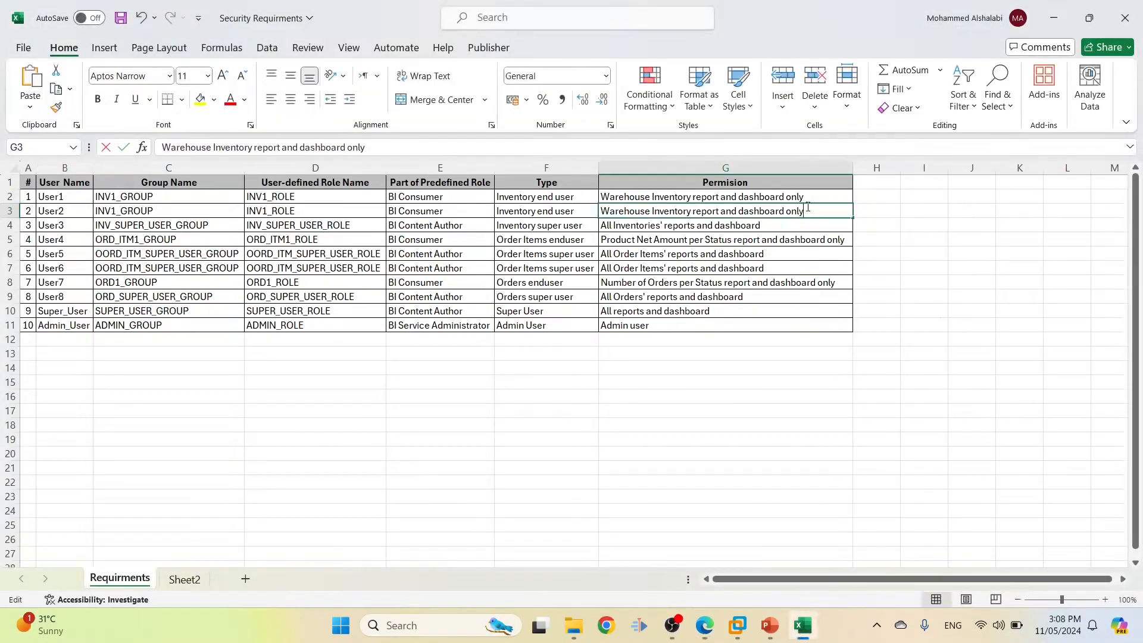
drag(804, 210, 556, 202)
key(alt+Tab)
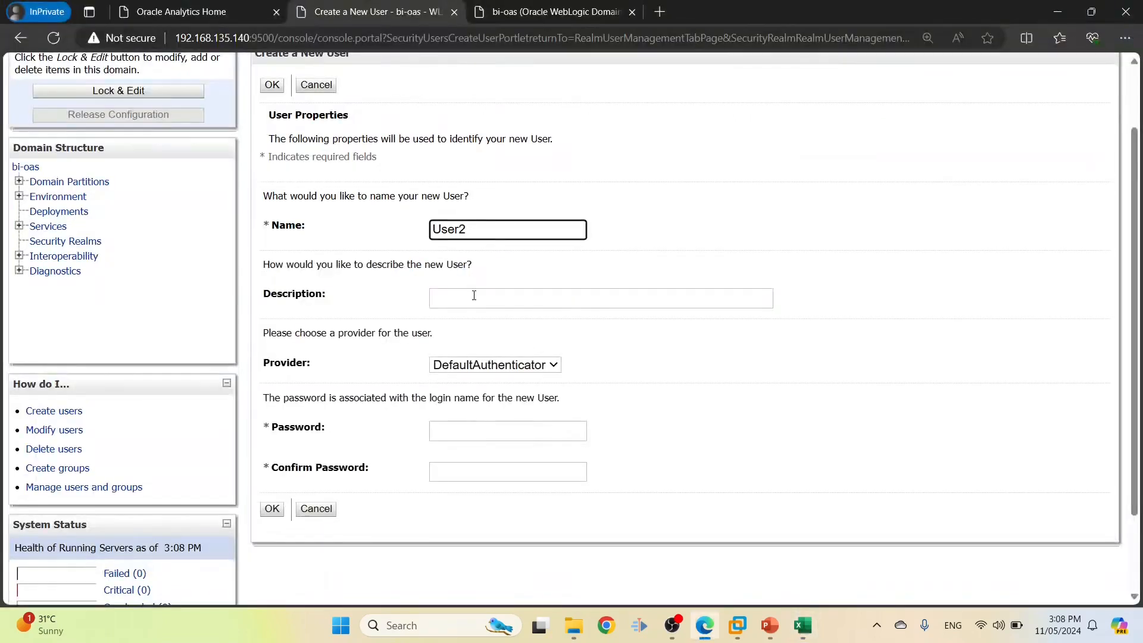
click(474, 296)
key(ctrl+v)
Enter and confirm the password, then save User2
click(451, 430)
text(••••)
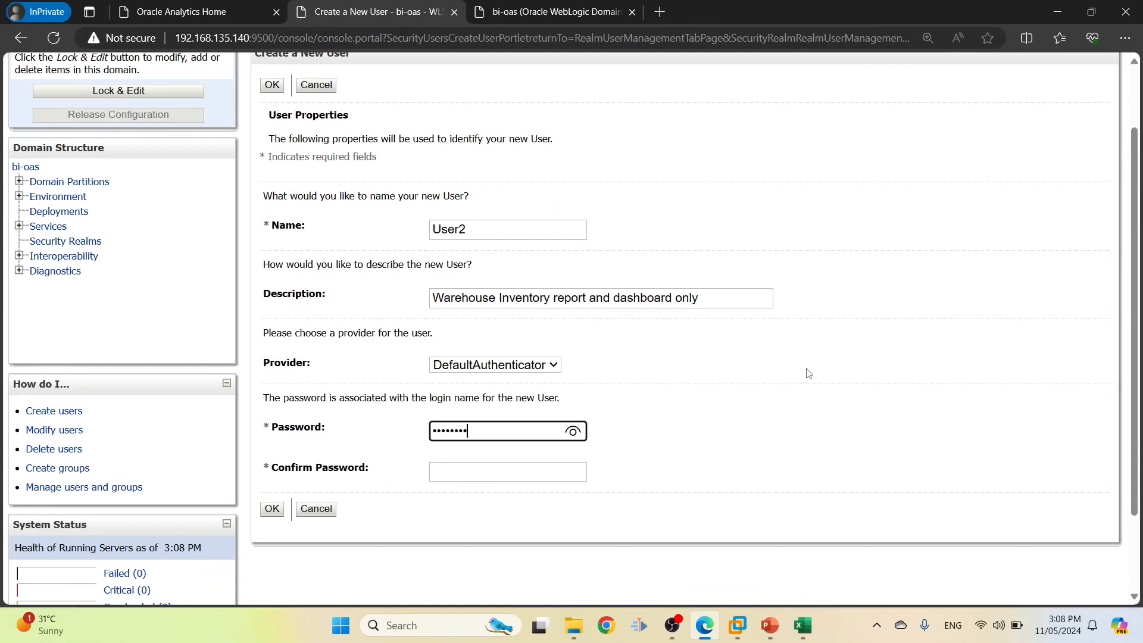
click(528, 471)
text(••)
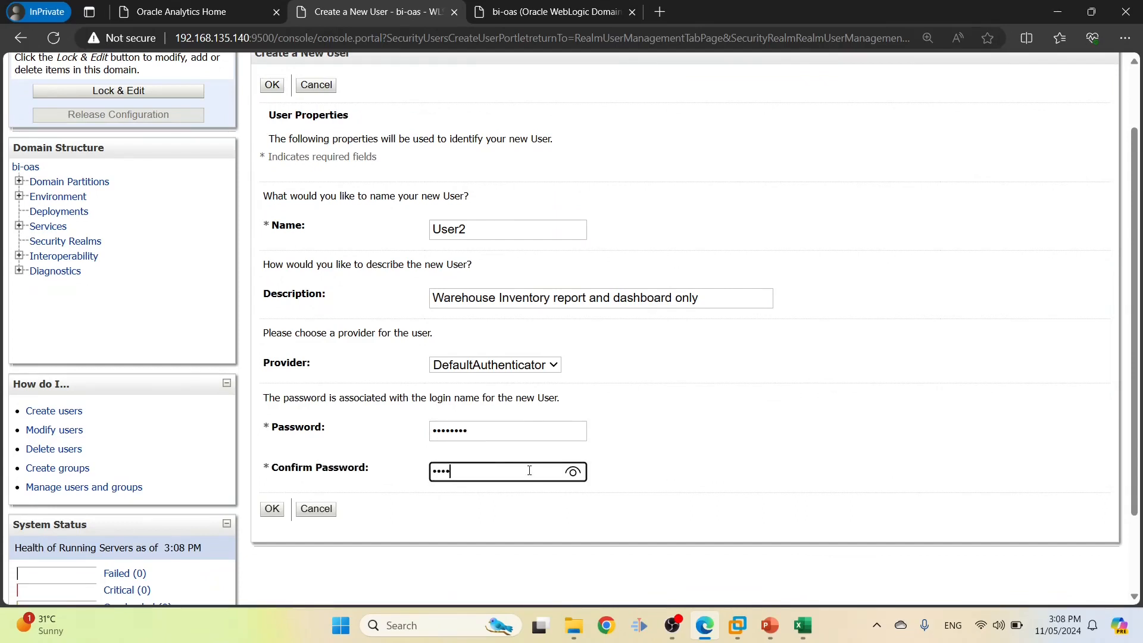
click(272, 509)
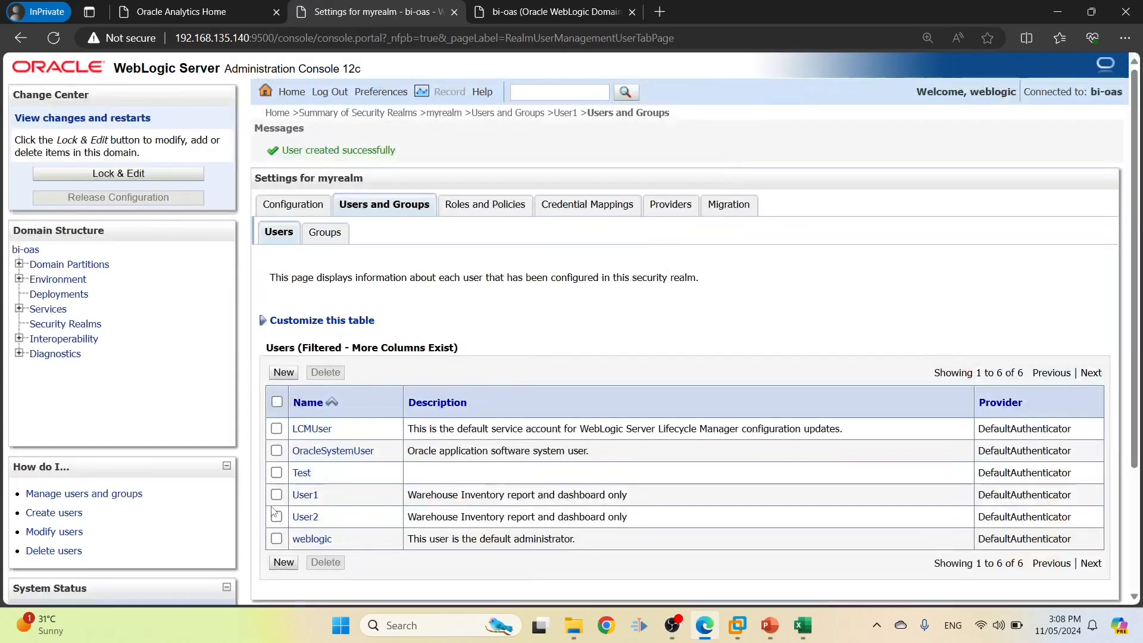
Copy User3 from the sheet and paste it as a new user's name
key(alt+Tab)
click(73, 226)
key(ctrl+Down)
click(77, 227)
key(ctrl+c)
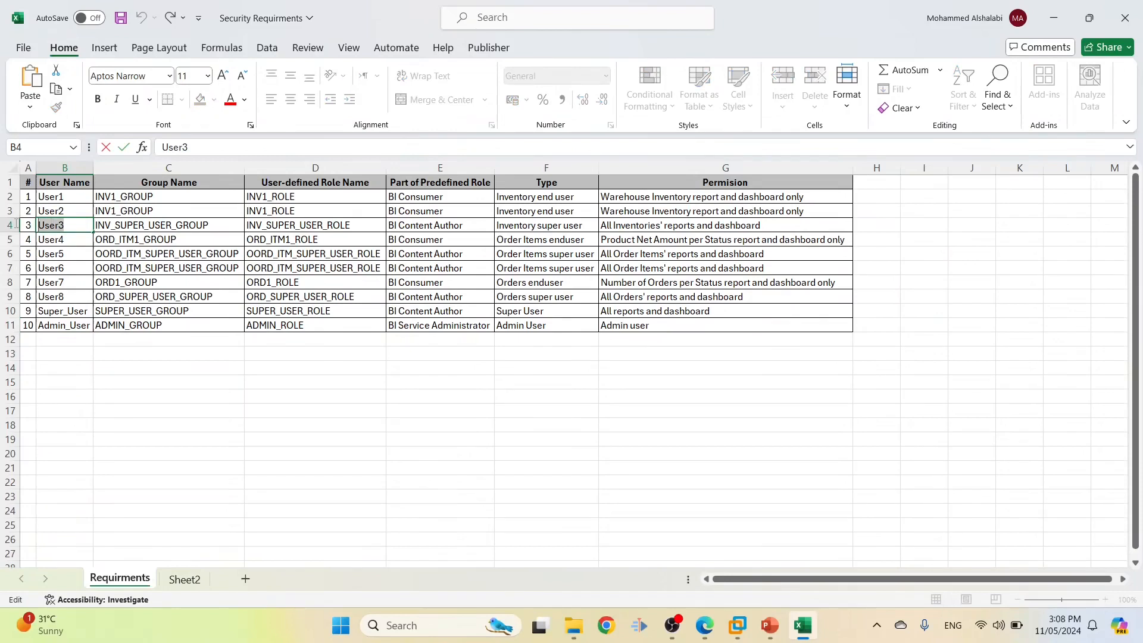
key(alt+Tab)
click(284, 372)
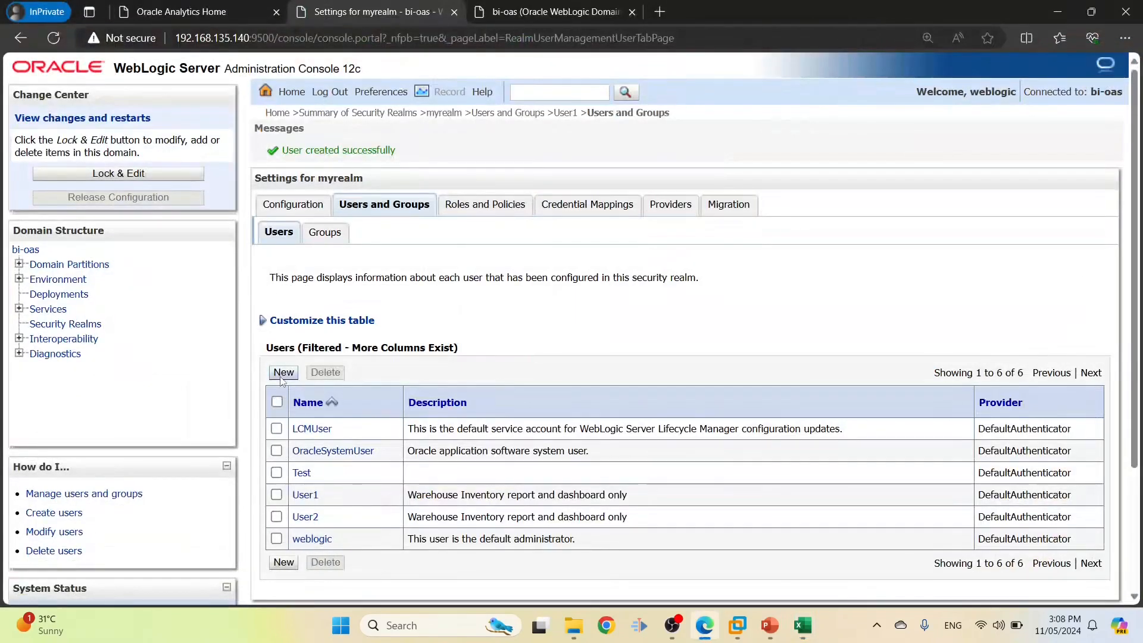
click(437, 312)
key(ctrl+v)
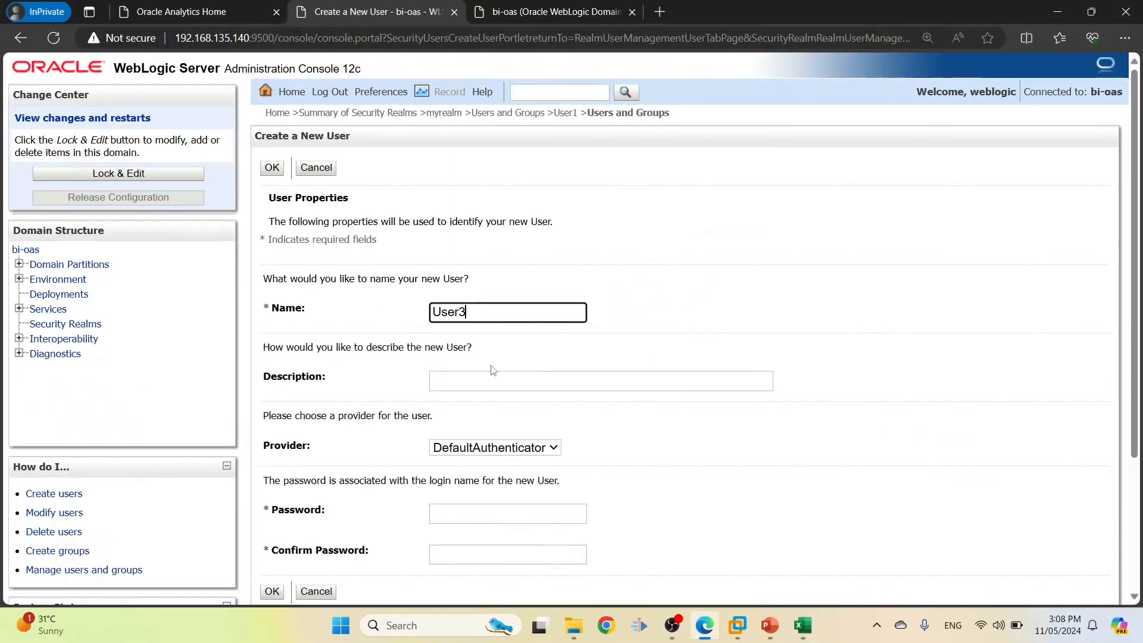
Paste the G4 permission text as User3's description
key(alt+Tab)
click(752, 220)
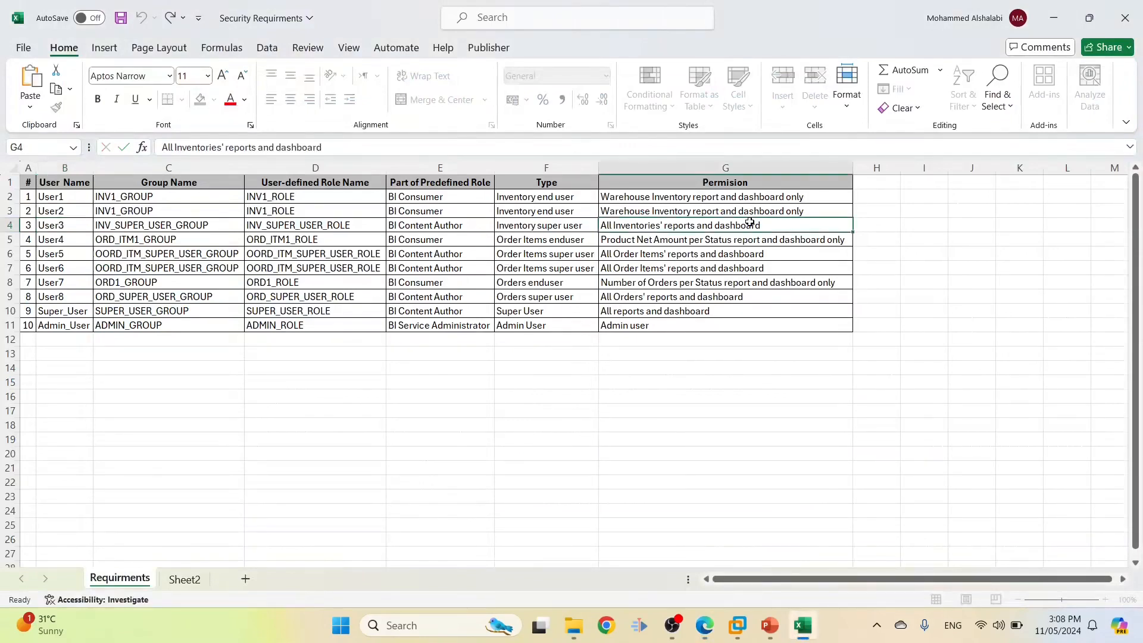
triple_click(750, 224)
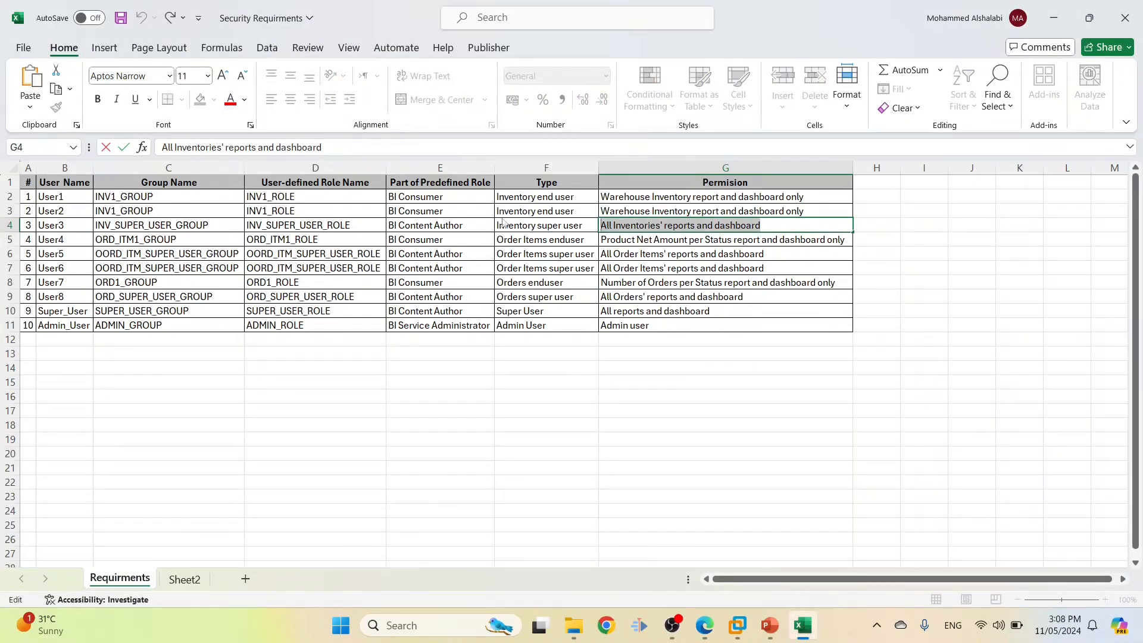
key(ctrl+c)
key(alt+Tab)
click(497, 381)
key(ctrl+v)
Enter and confirm the password, then create User3
click(494, 514)
text(********)
click(517, 547)
text(********)
scroll(705, 450, down, 1)
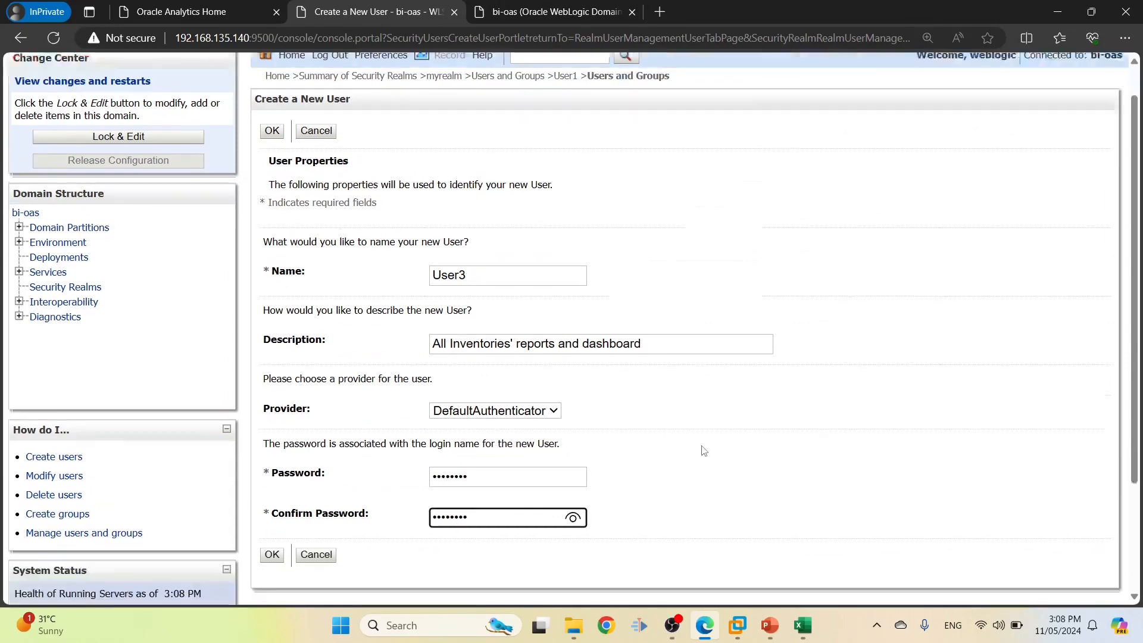
scroll(704, 451, down, 1)
click(272, 514)
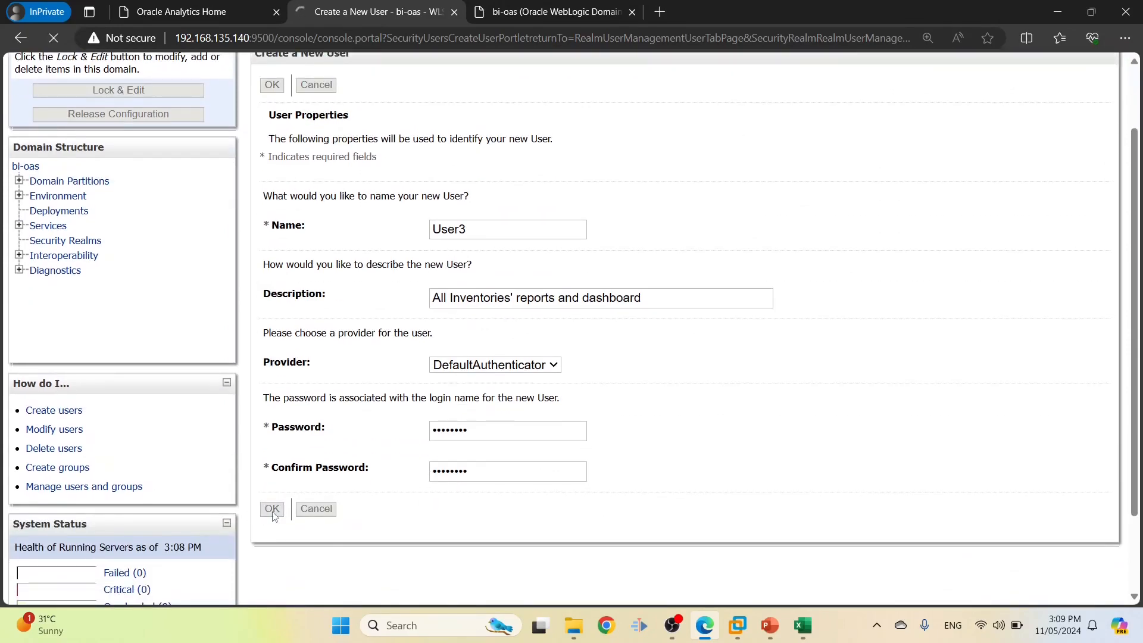
Copy User4's name from the requirements sheet
key(alt+Tab)
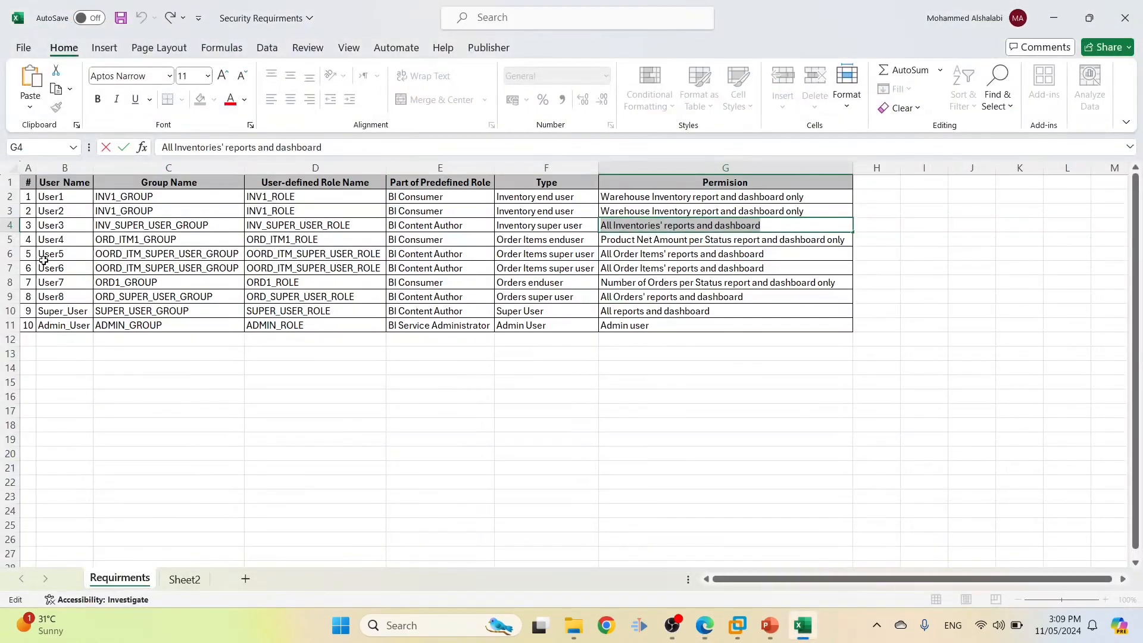
click(67, 240)
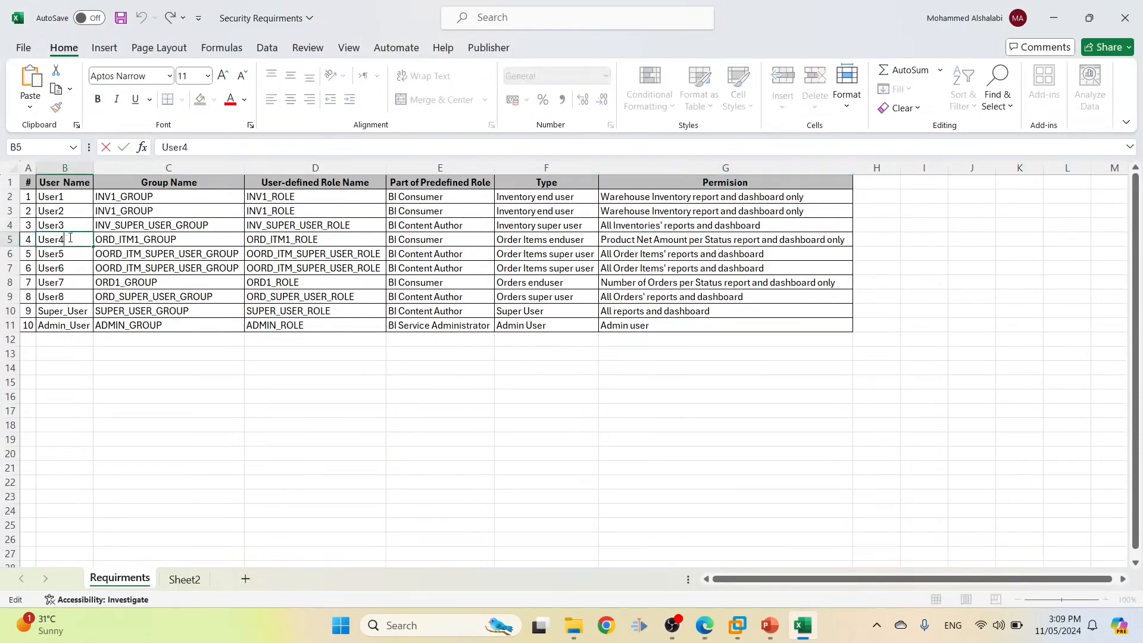
key(alt+Tab)
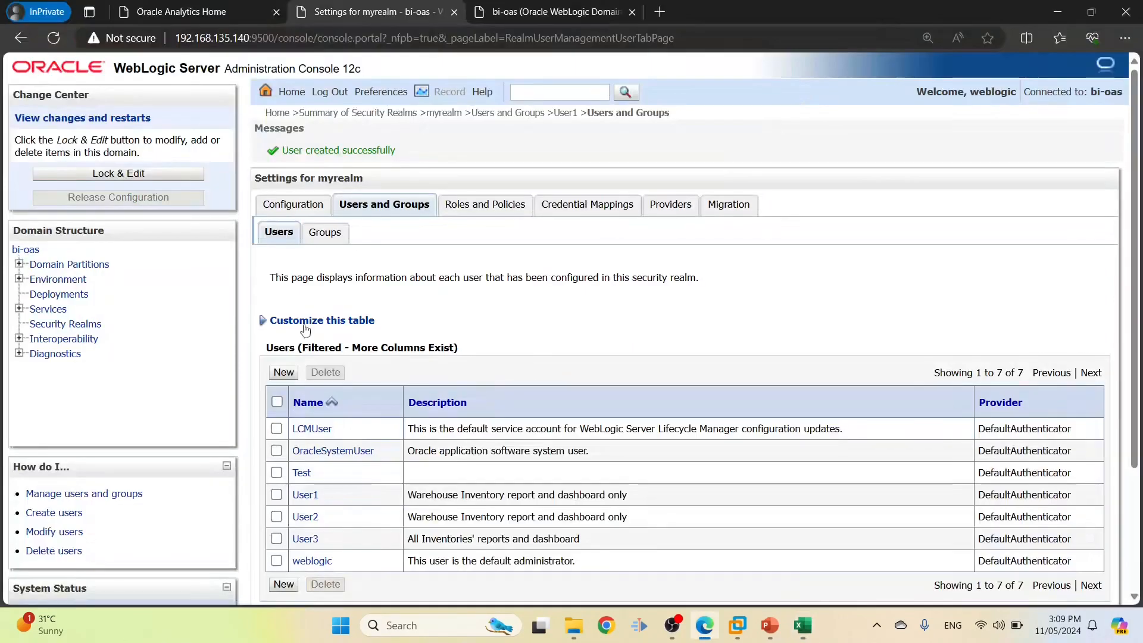
Start a new user named User4 with the G5 permission text as its description
click(284, 372)
click(506, 309)
key(ctrl+v)
key(alt+Tab)
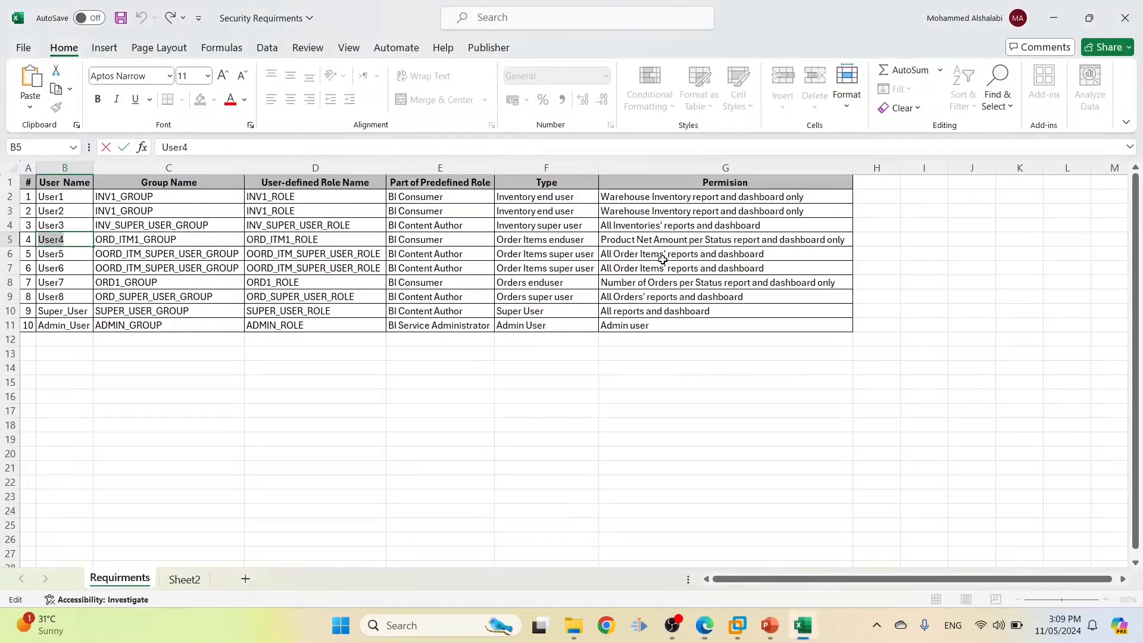
click(682, 239)
triple_click(417, 144)
key(ctrl+c)
key(alt+Tab)
click(445, 386)
key(ctrl+v)
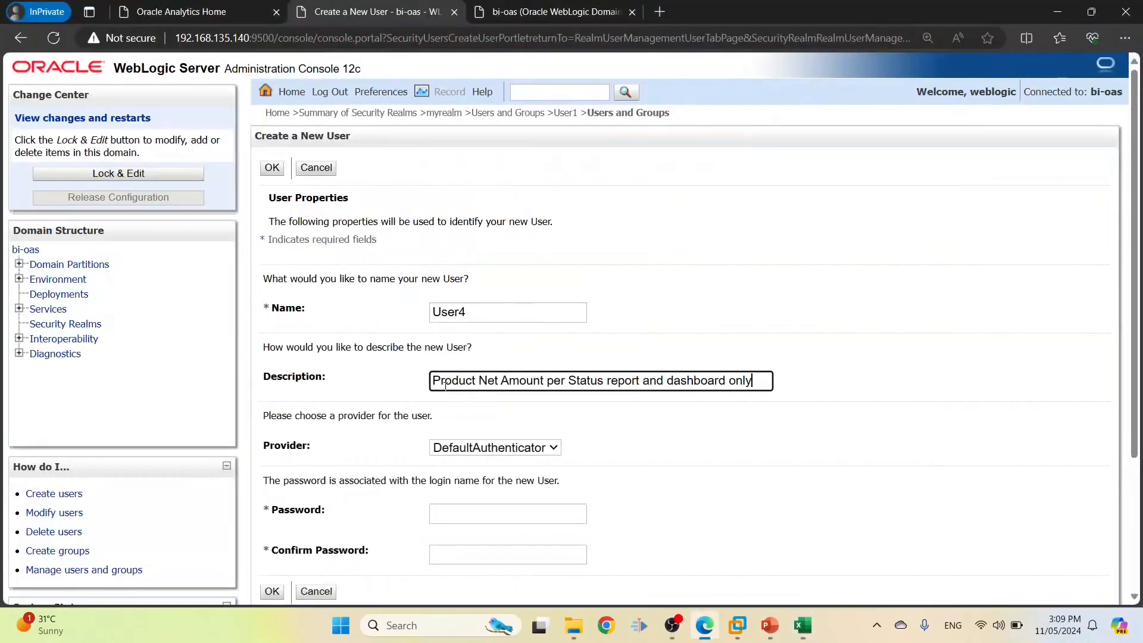
Enter and confirm the password and create User4
click(438, 507)
text(1234)
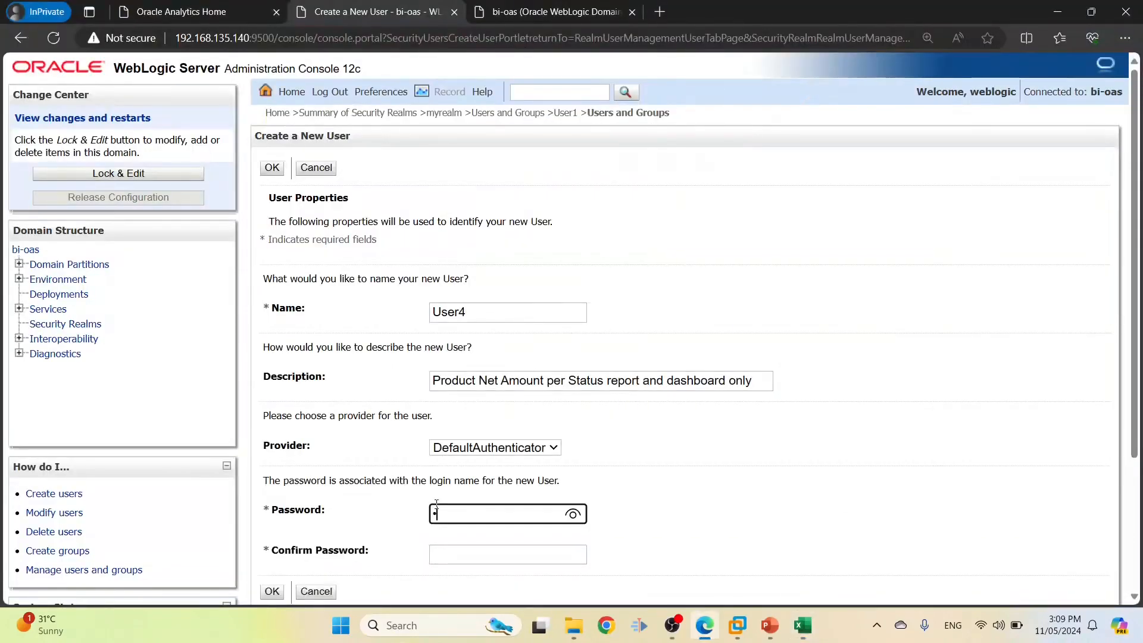
text(5678)
click(455, 549)
text(1234567)
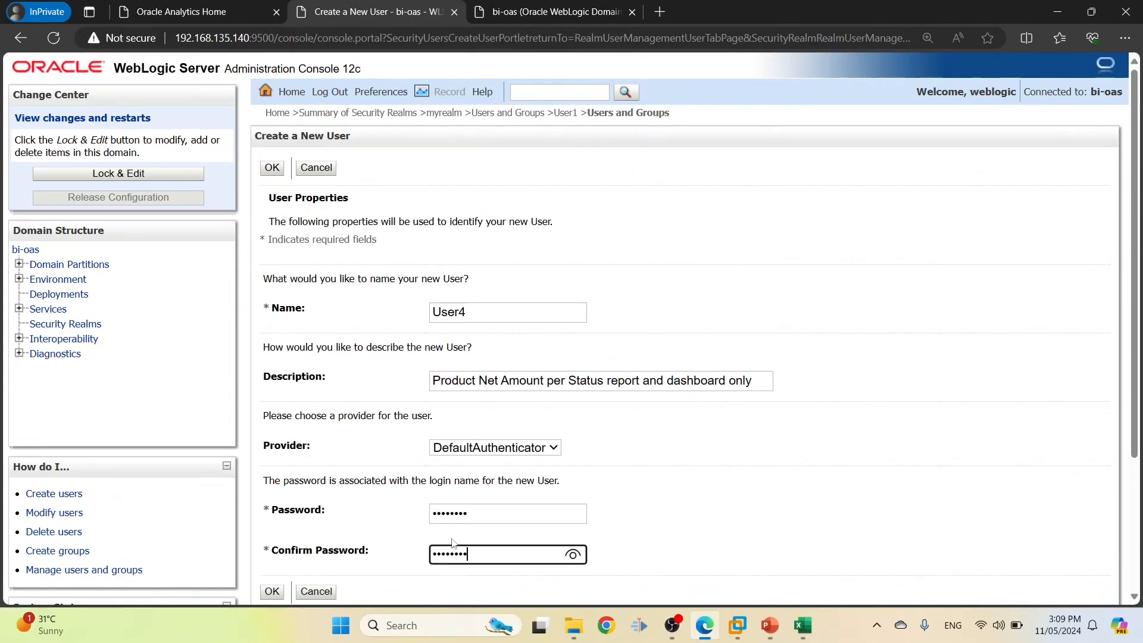
scroll(417, 518, down, 1)
click(272, 509)
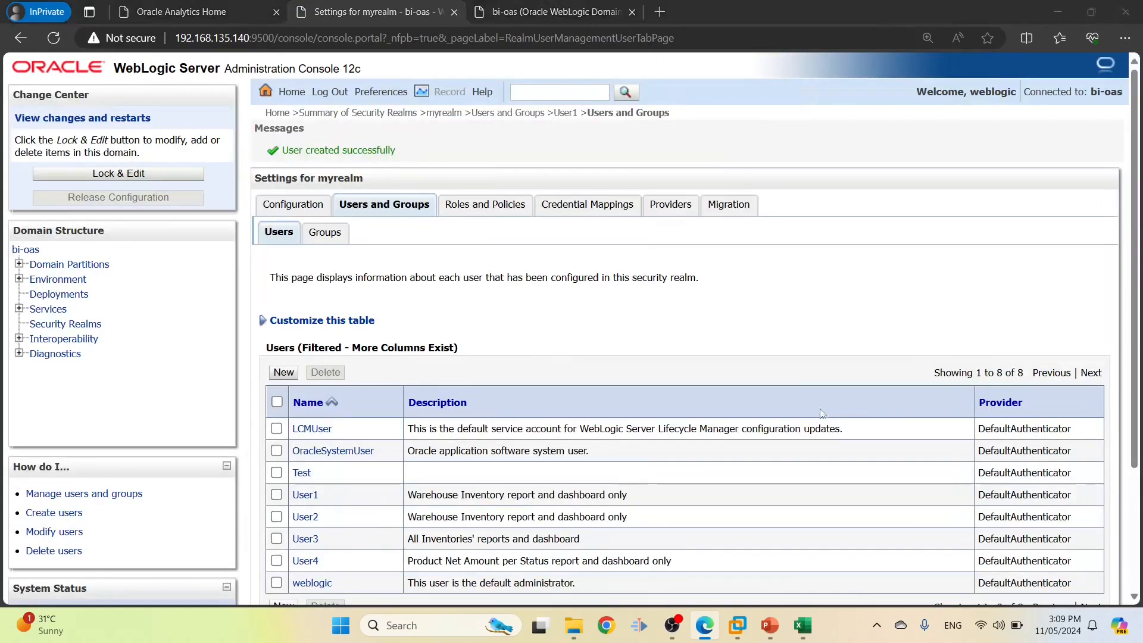
key(alt+Tab)
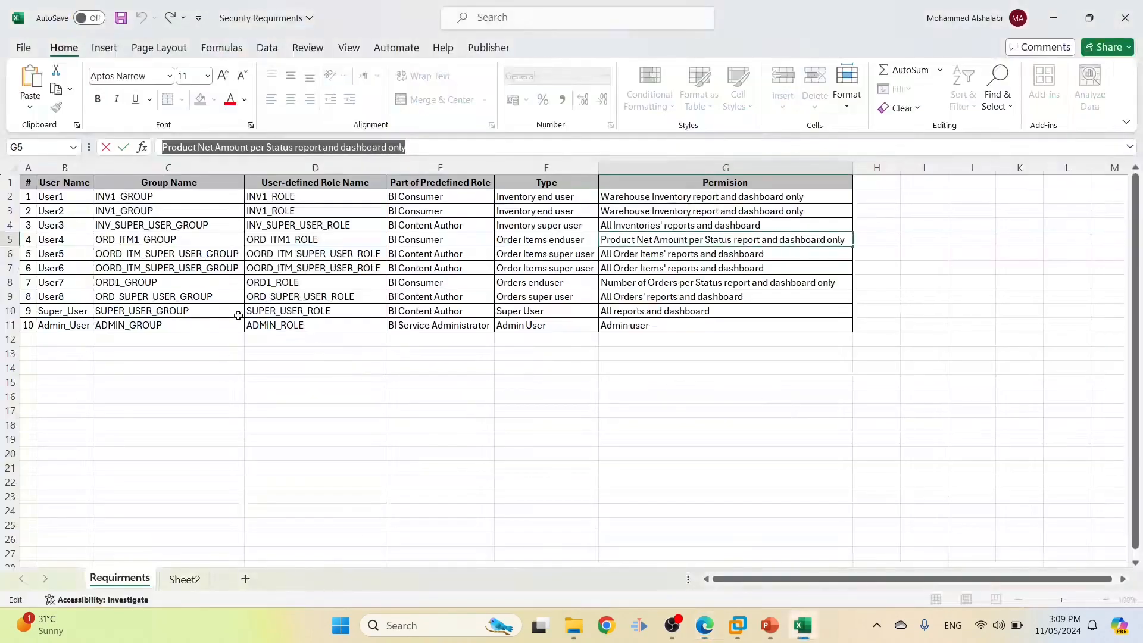
Copy User4's group, role and permission values into User5's row
click(59, 256)
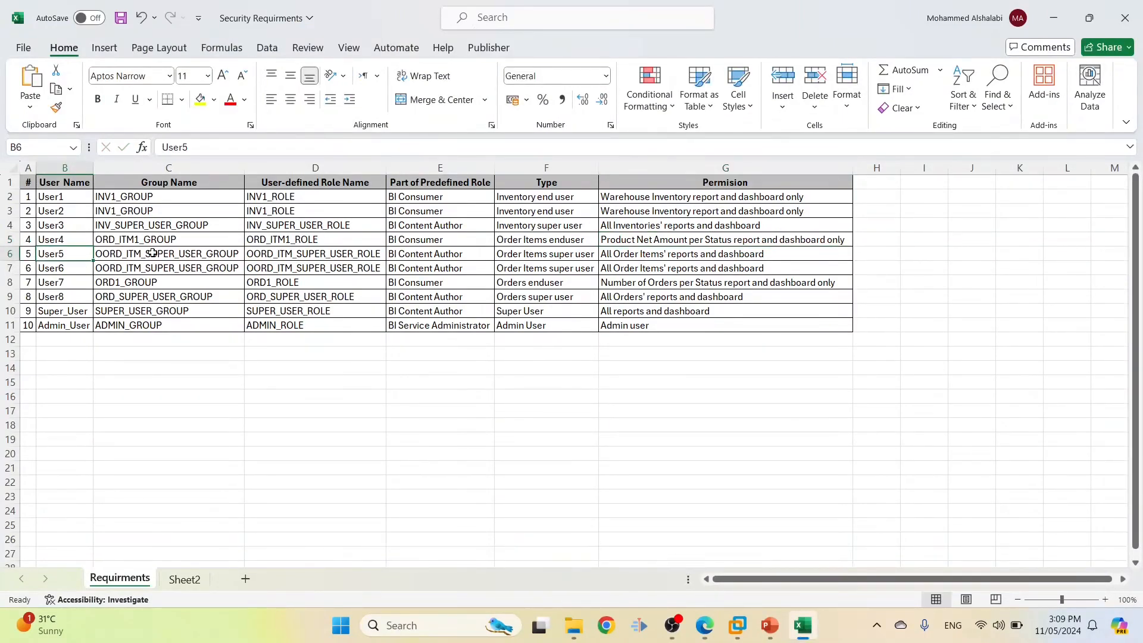
drag(132, 241, 631, 238)
key(ctrl+c)
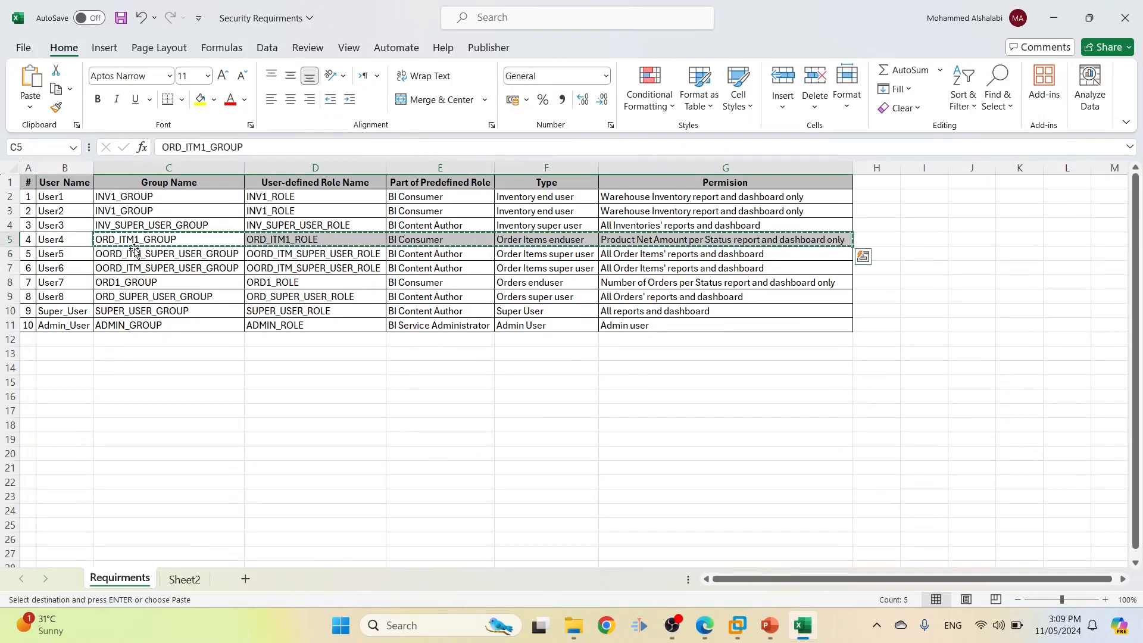
click(130, 253)
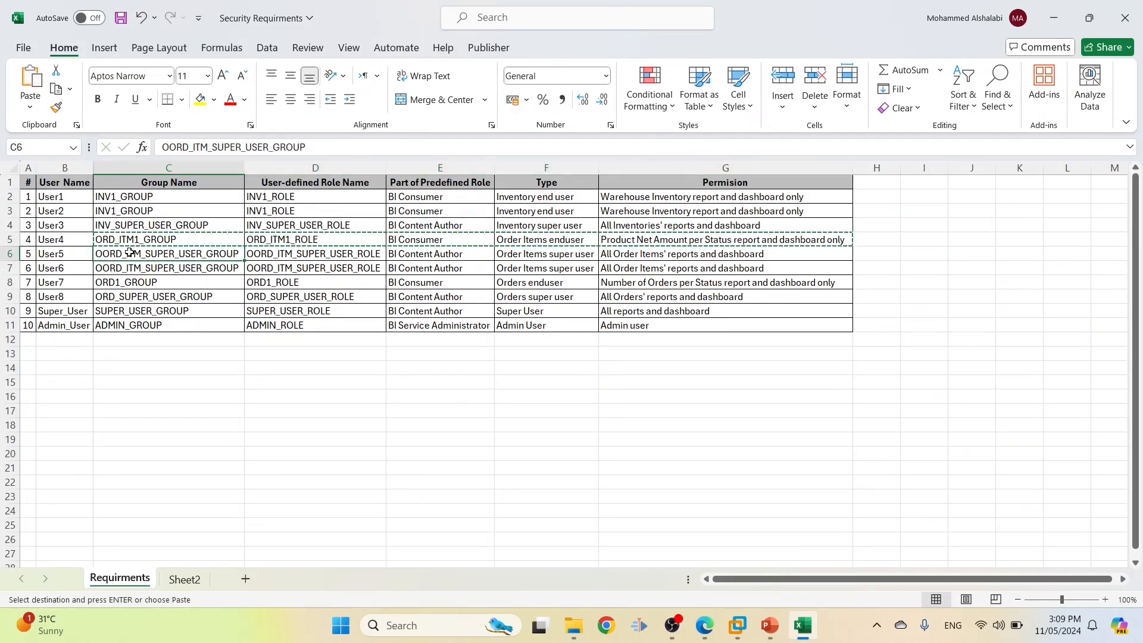
key(ctrl+v)
key(Escape)
Remove the stray leading O from User6's group and role (ORD_ITM_SUPER_USER_ROLE) and save
double_click(104, 267)
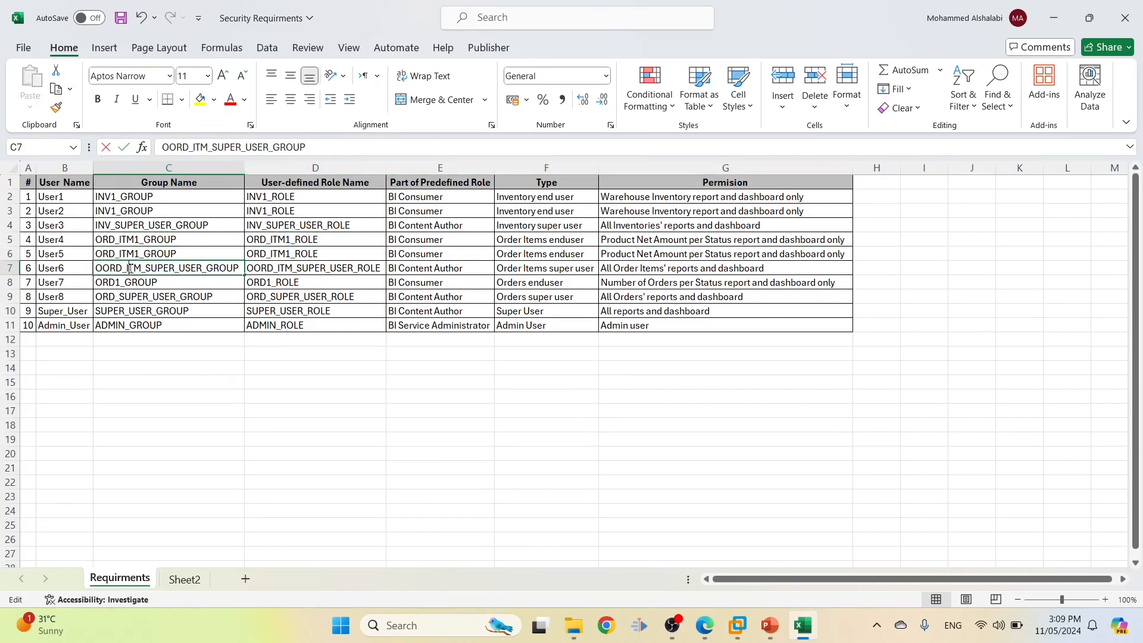
key(BackSpace)
key(Return)
click(336, 279)
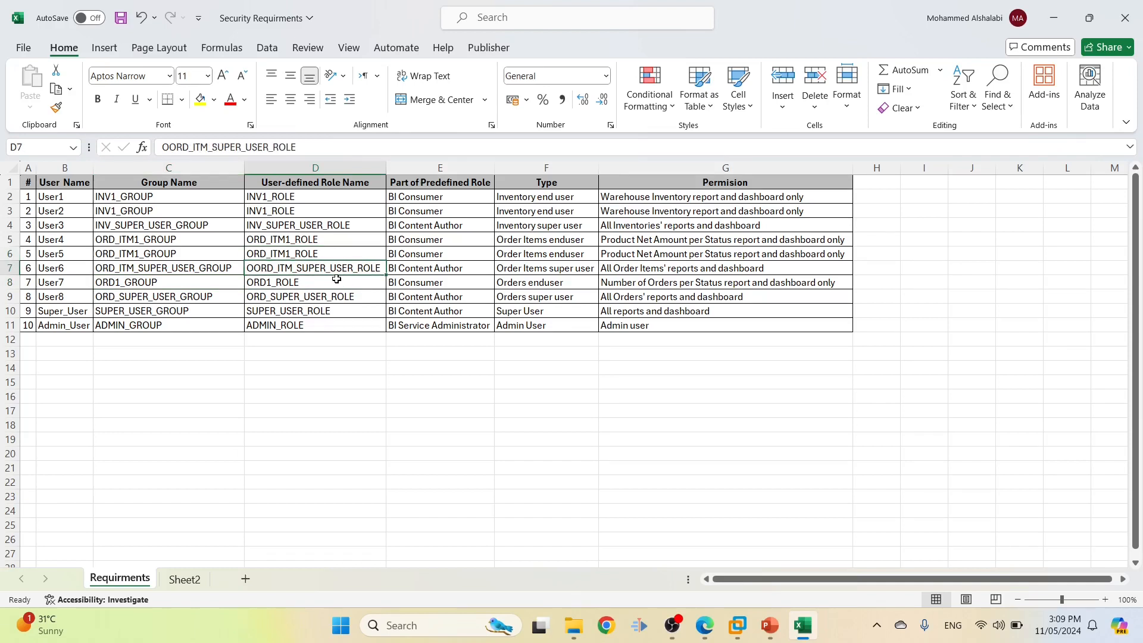
key(F2)
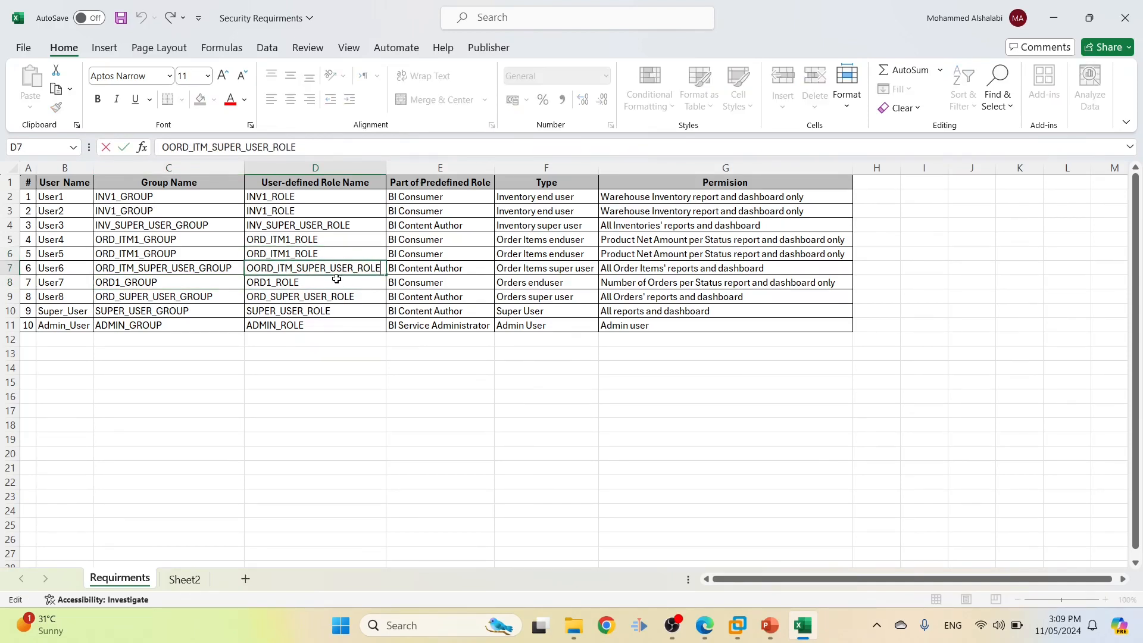
drag(248, 267, 254, 267)
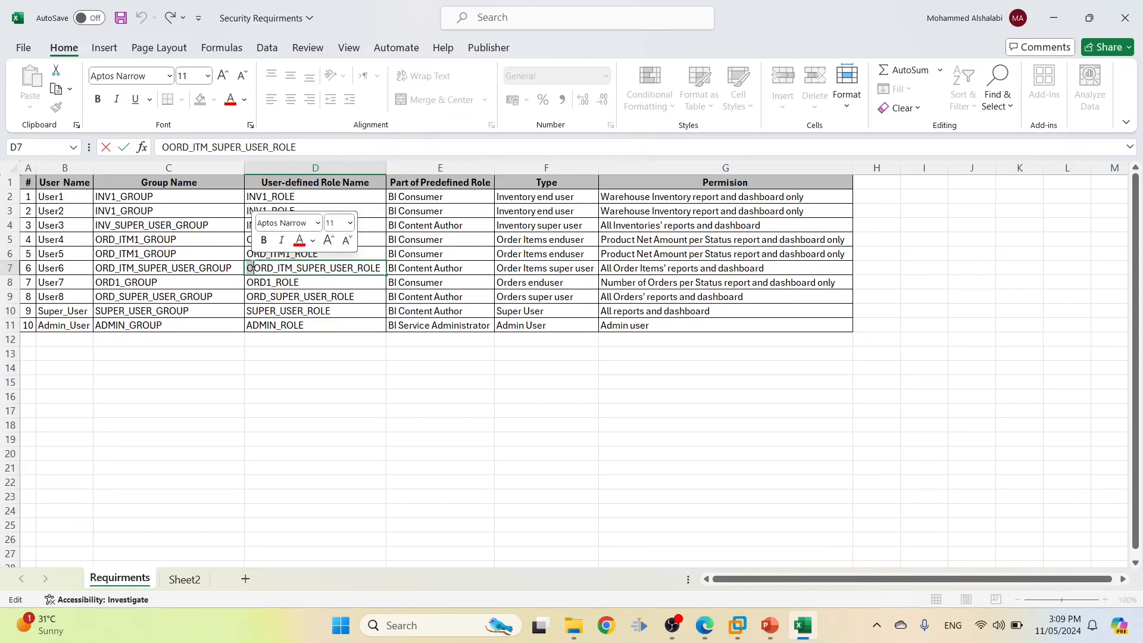
key(BackSpace)
key(Return)
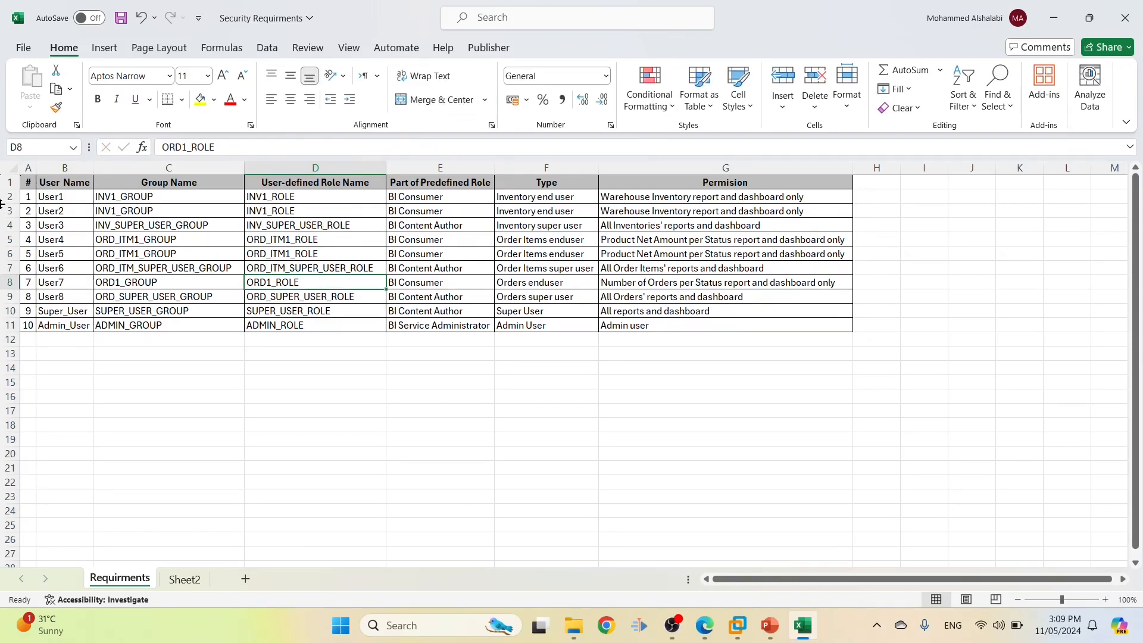
key(ctrl+s)
Copy the User5 name from cell B6
click(65, 254)
key(F2)
drag(66, 254, 30, 255)
key(ctrl+c)
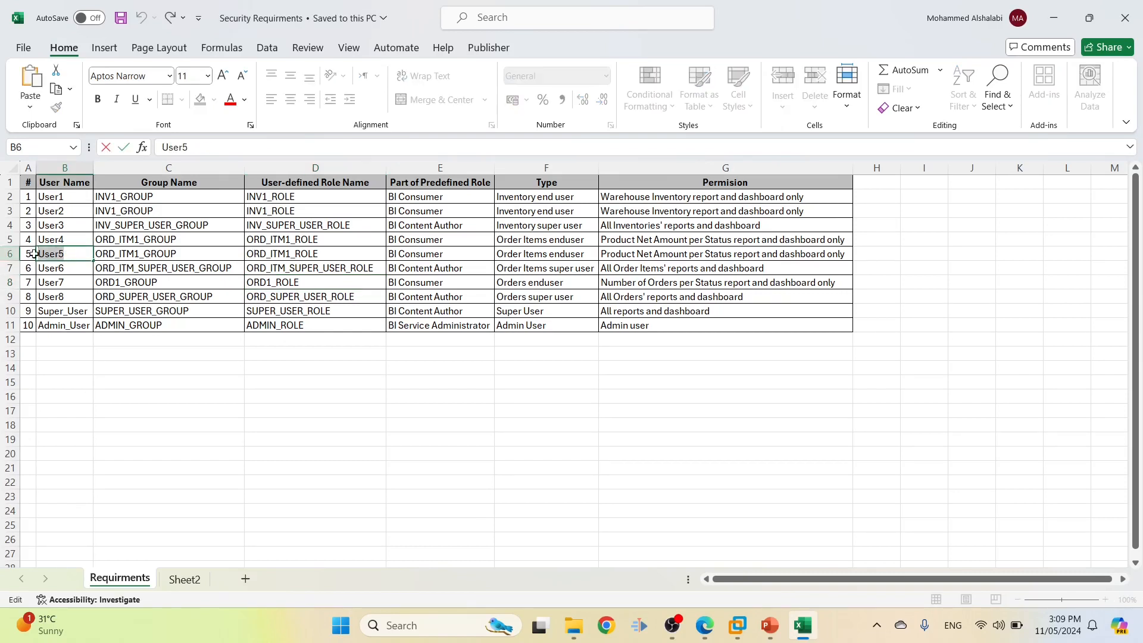
key(alt+Tab)
Start a new user named User5 with the G6 permission text as its description
click(283, 372)
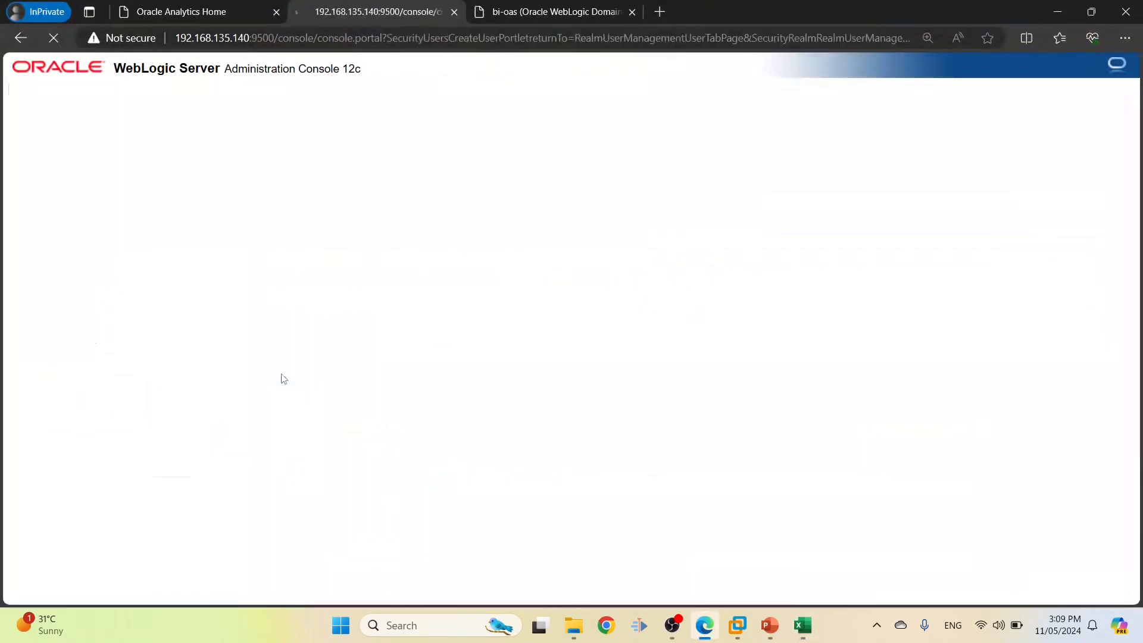
click(455, 306)
key(ctrl+v)
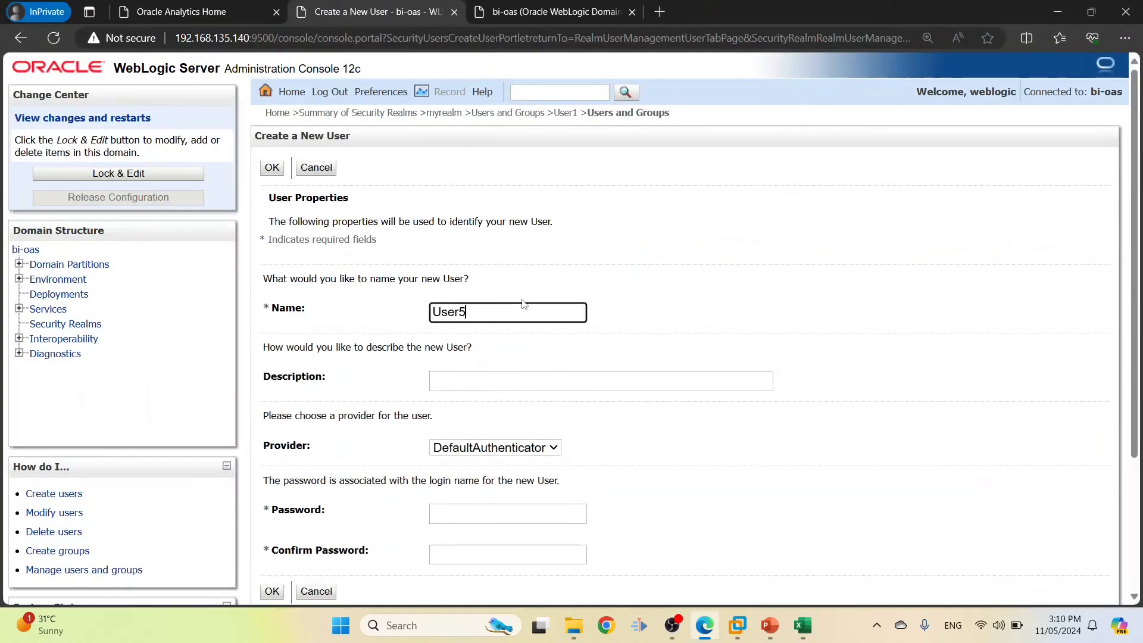
scroll(499, 346, down, 1)
key(alt+Tab)
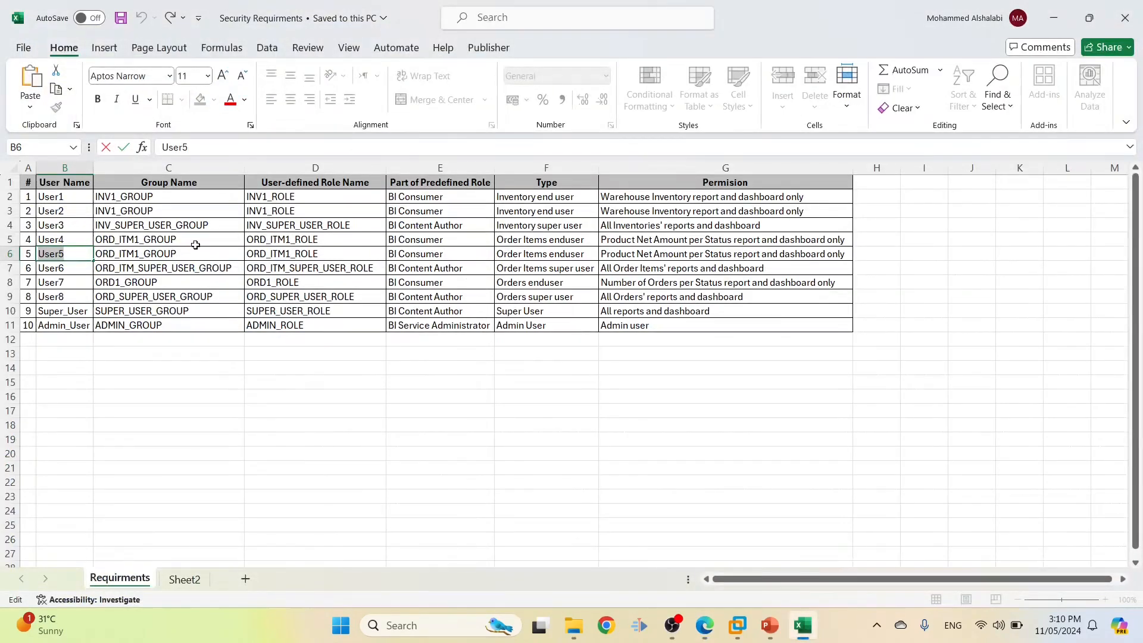
click(634, 245)
click(635, 254)
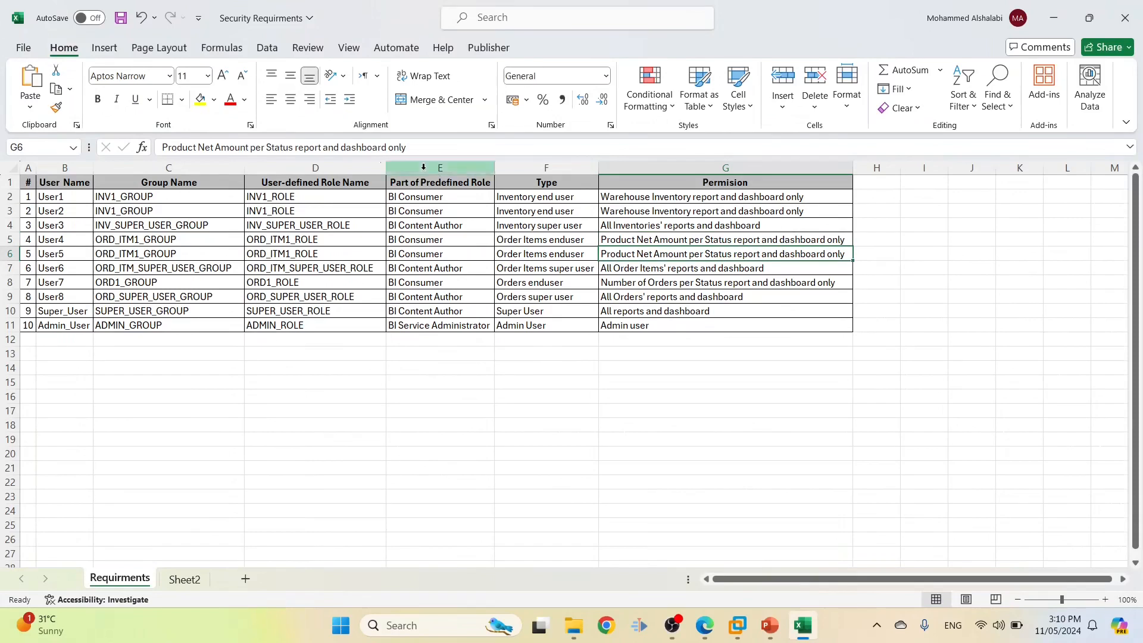
triple_click(414, 144)
key(ctrl+c)
key(alt+Tab)
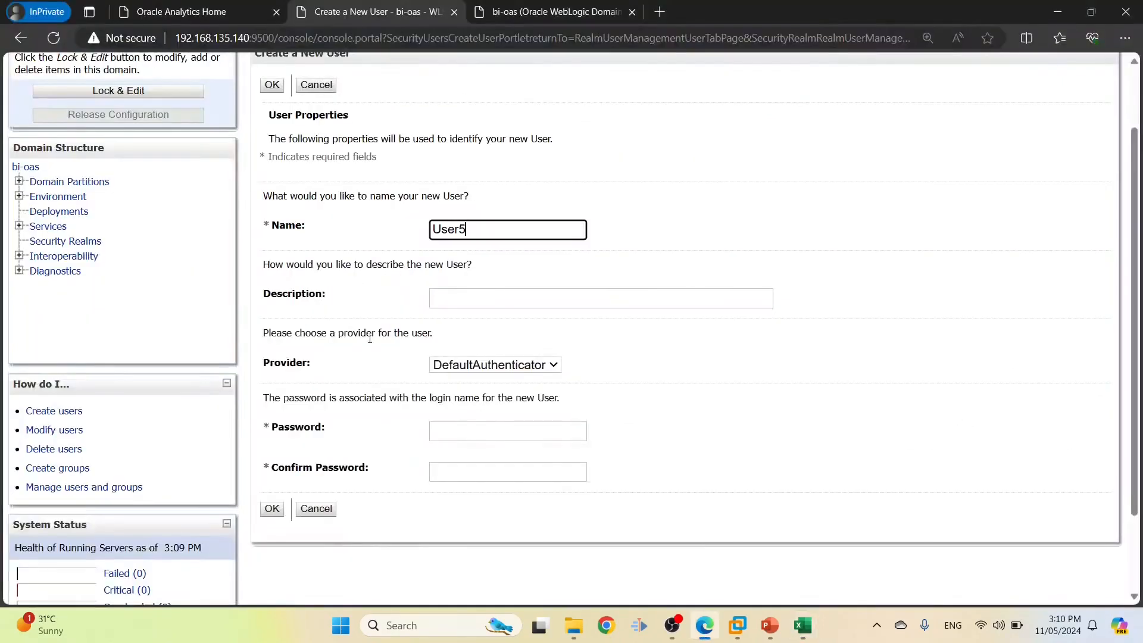
click(472, 306)
key(ctrl+v)
Enter and confirm the password and create User5
click(446, 430)
text(we)
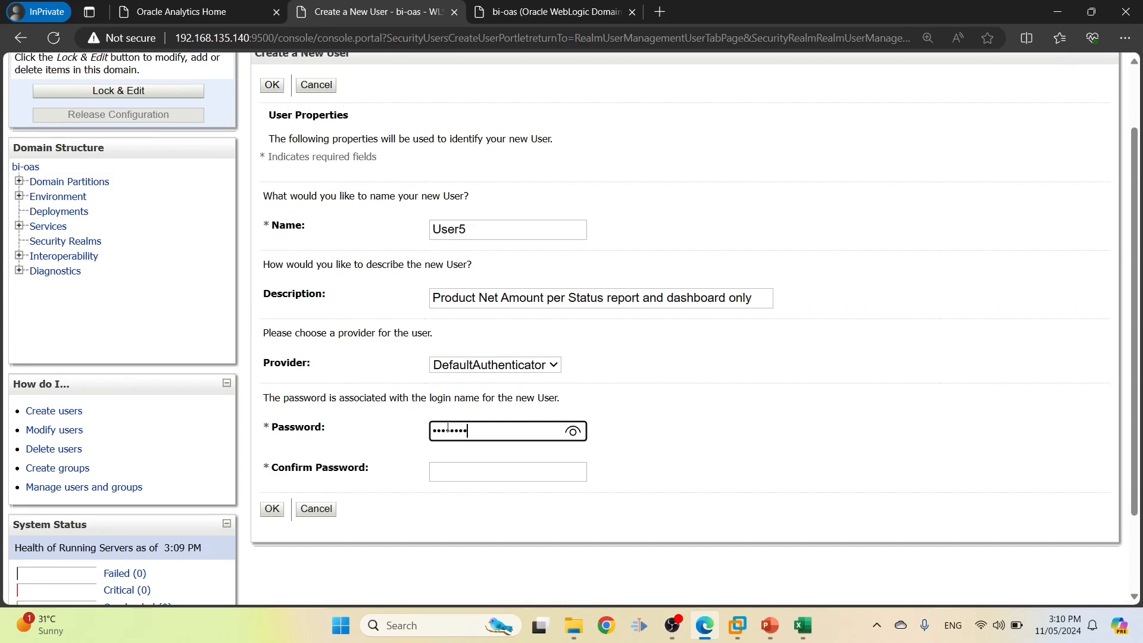
click(450, 467)
text(w)
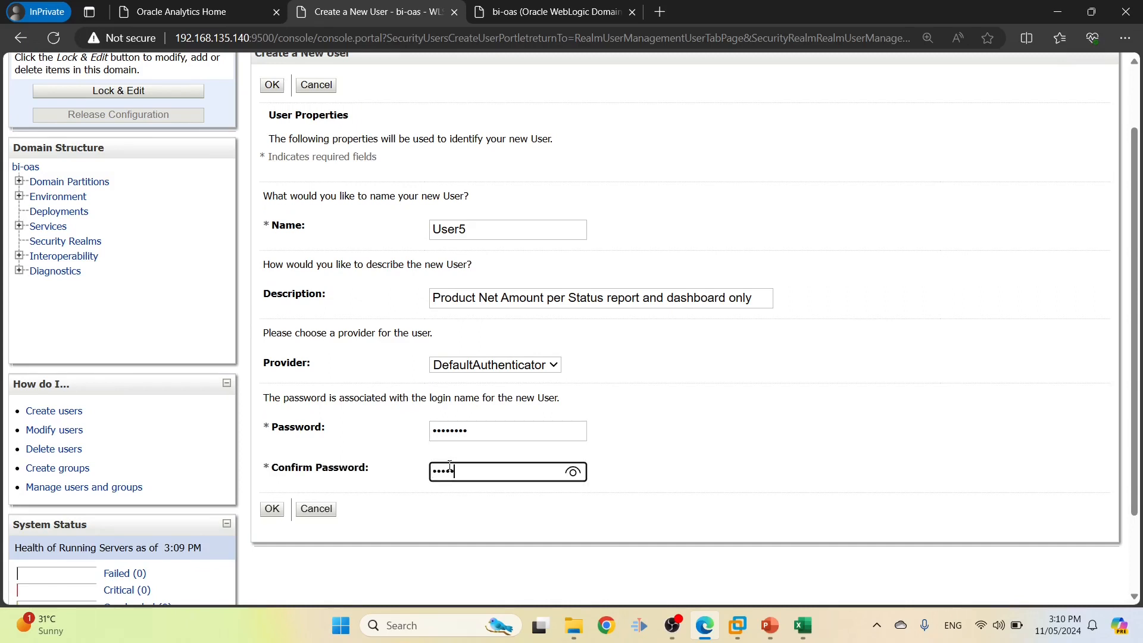
click(272, 510)
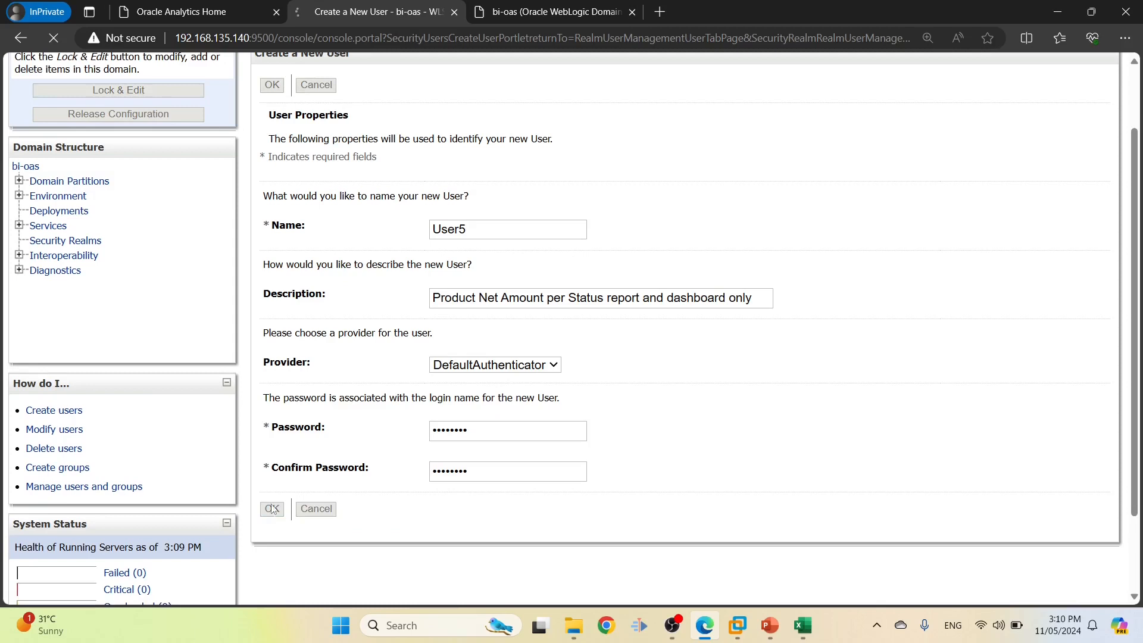
Copy the User6 name from cell B7 for the next account
key(alt+Tab)
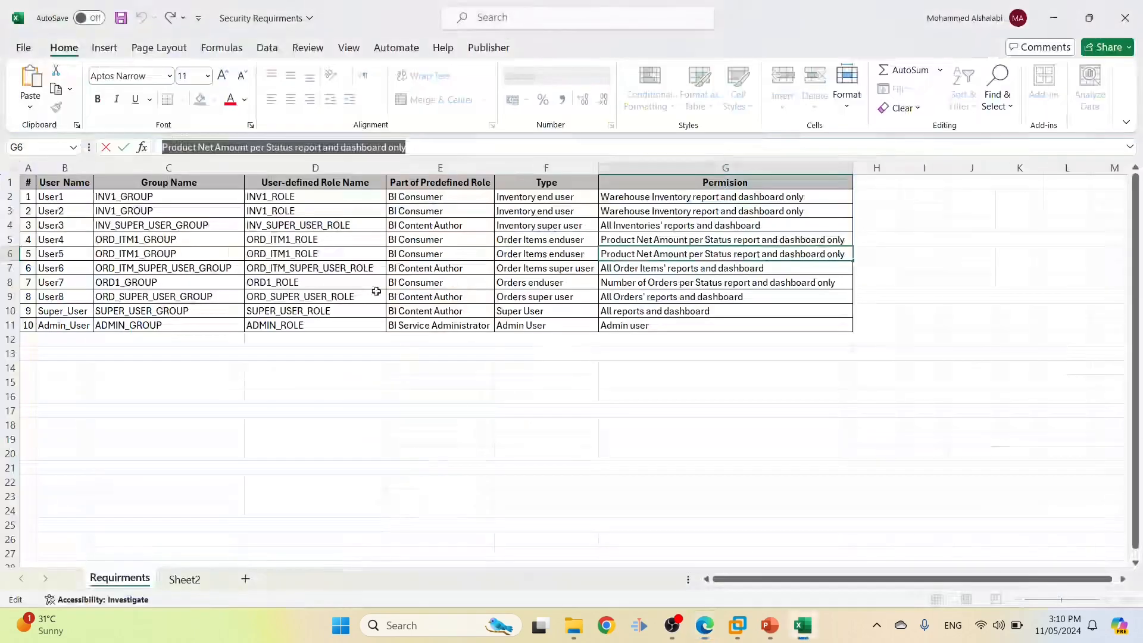
click(66, 269)
key(ctrl+c)
key(alt+Tab)
scroll(409, 272, down, 3)
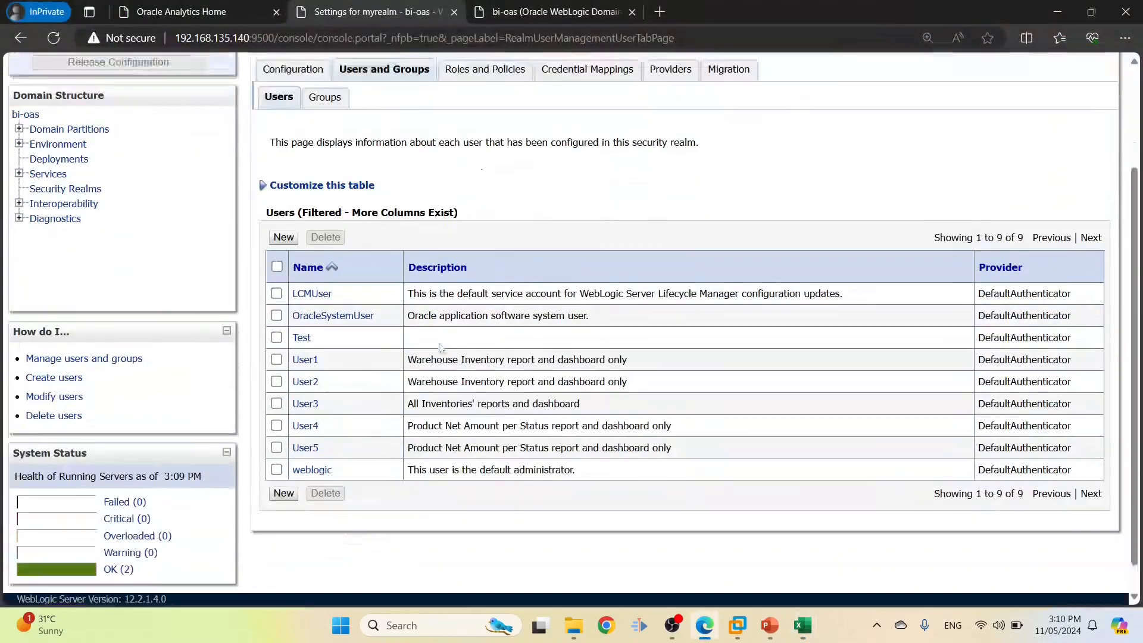
Start a new user named User6 with description 'All Order Items' reports and dashboard' from cell G7
click(282, 206)
click(470, 309)
key(ctrl+v)
key(alt+Tab)
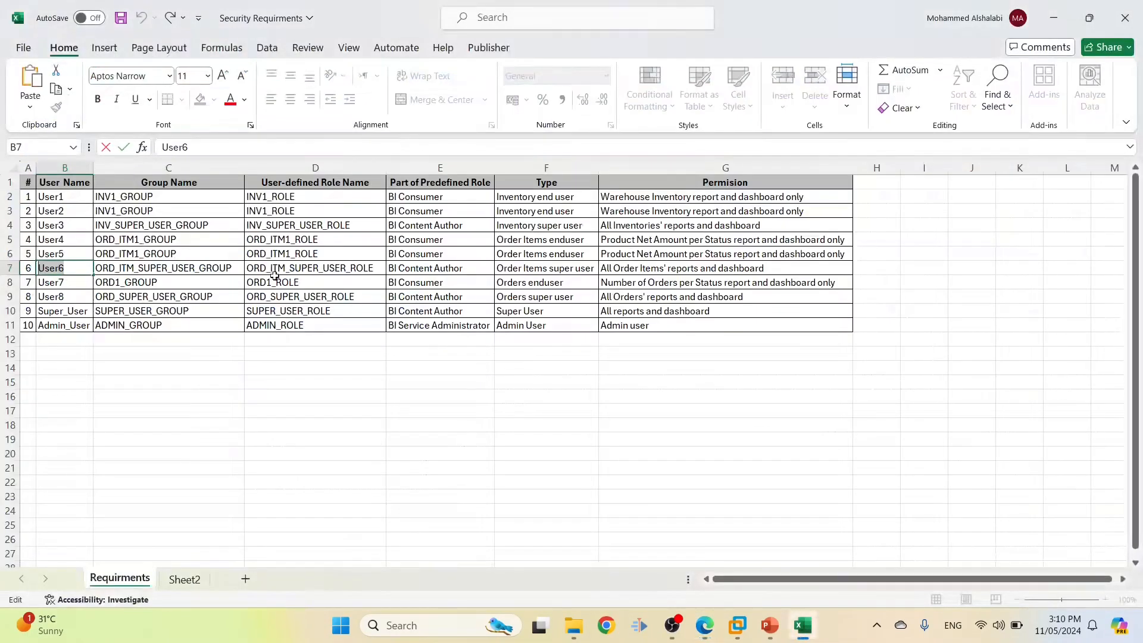
click(643, 271)
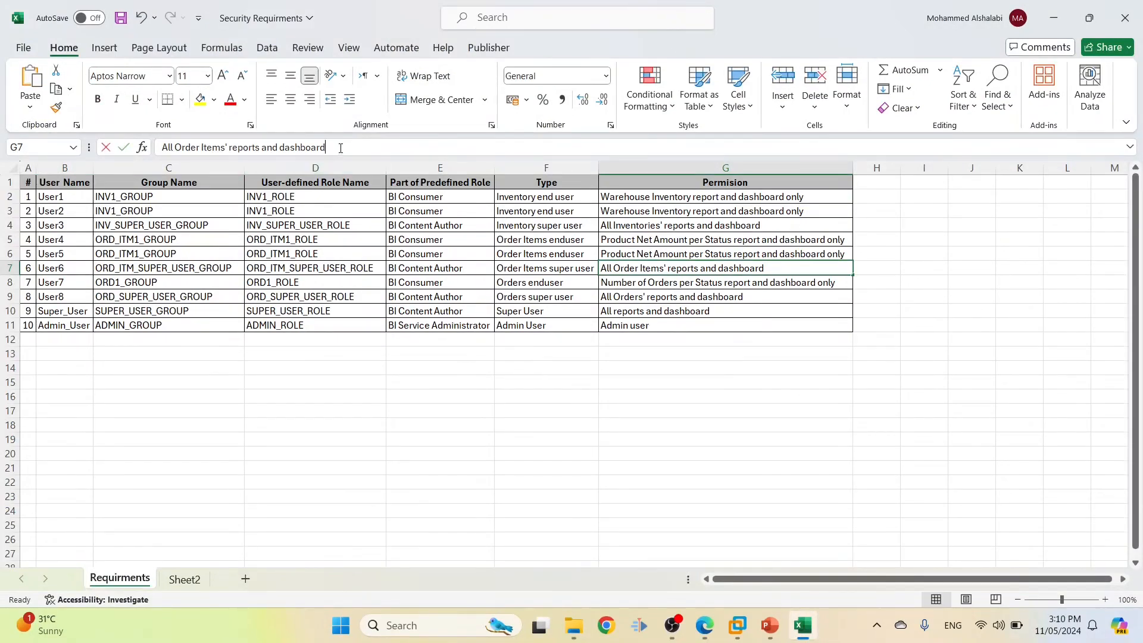
drag(341, 148, 156, 147)
key(alt+Tab)
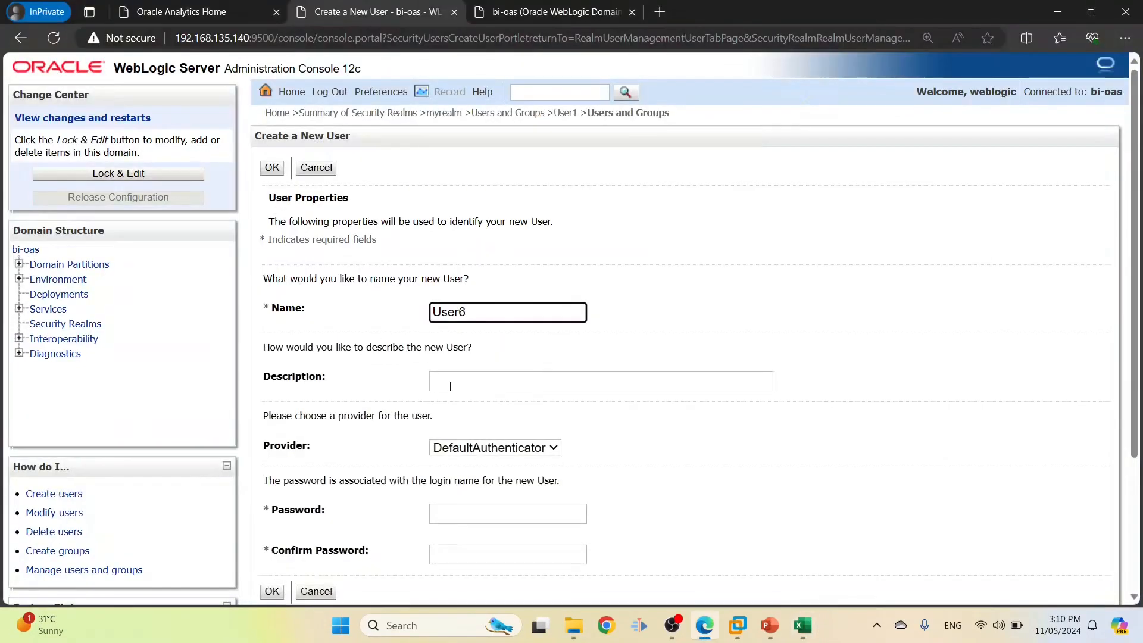
click(450, 386)
key(ctrl+v)
Enter and confirm User6's password and submit the new account
click(446, 514)
text(Welcome1)
click(443, 553)
text(Welco)
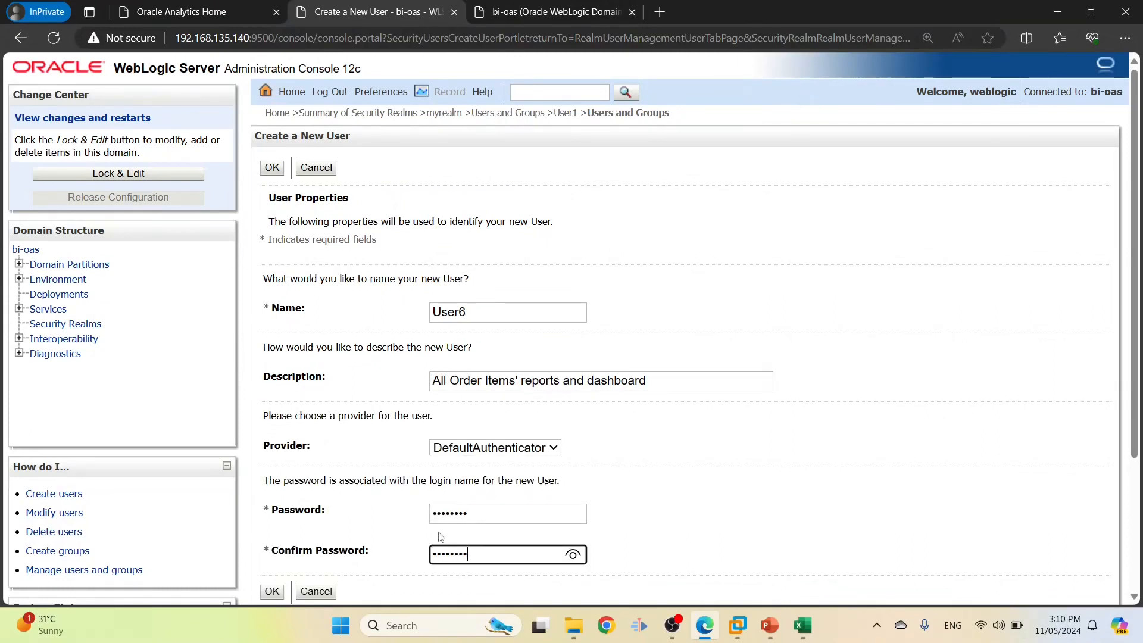
scroll(405, 506, down, 2)
click(271, 509)
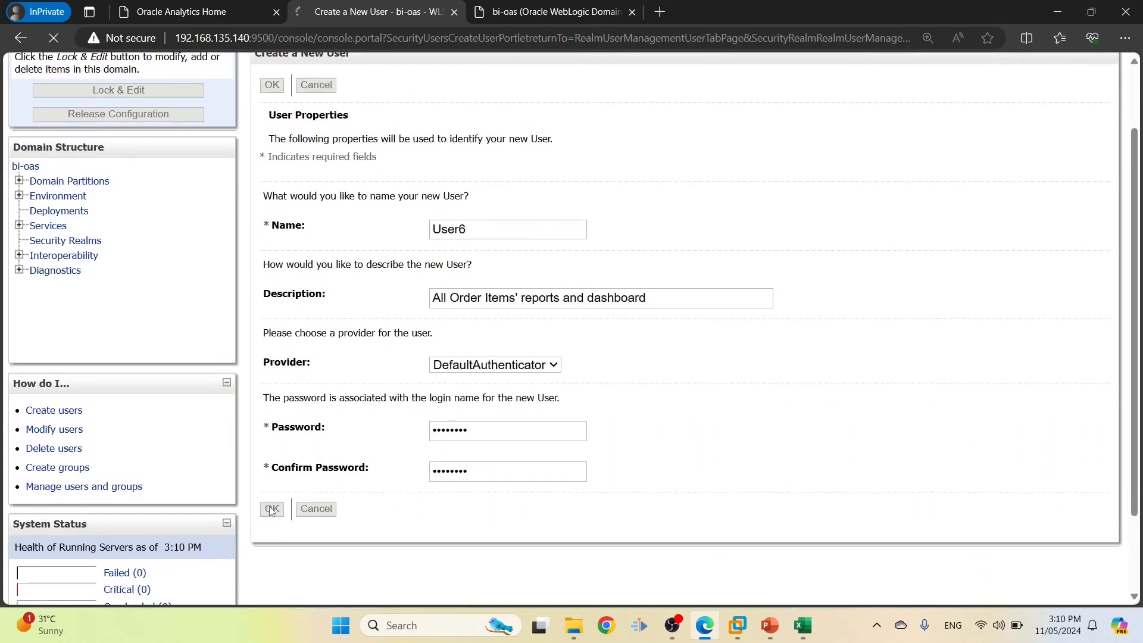
Copy the User7 name from cell B8 and begin another new user
key(alt+Tab)
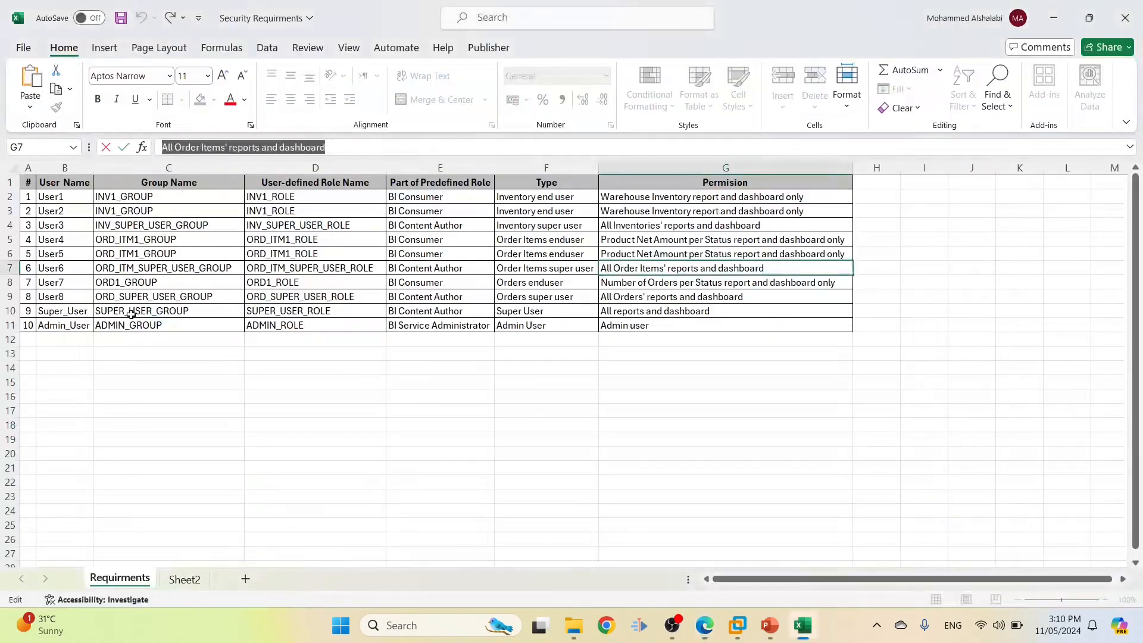
double_click(70, 280)
drag(71, 280, 3, 273)
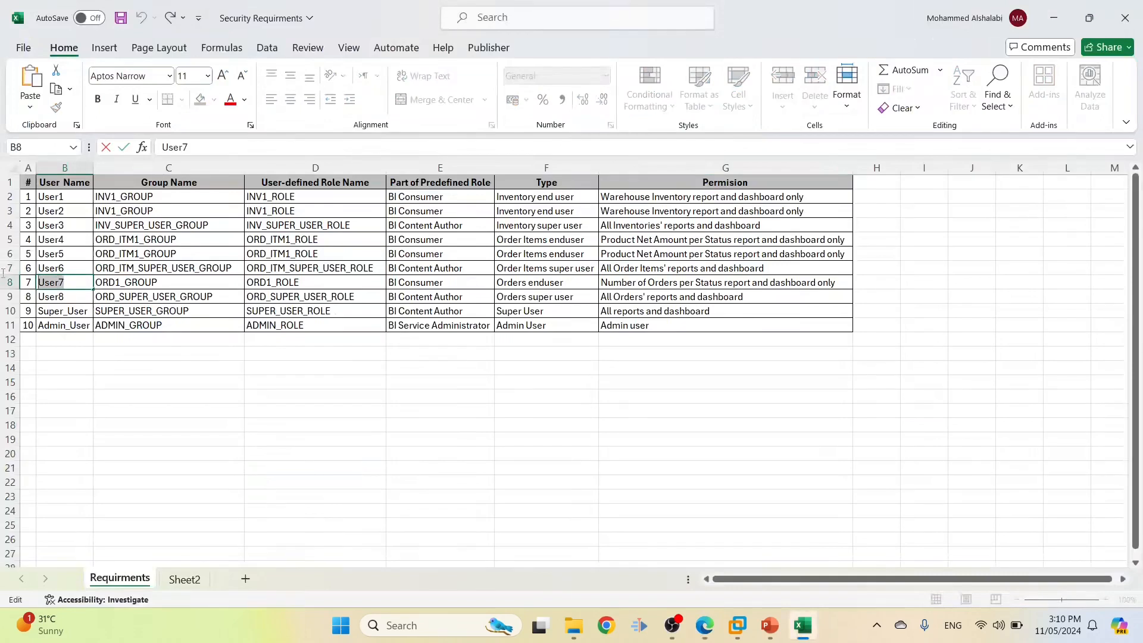
key(alt+Tab)
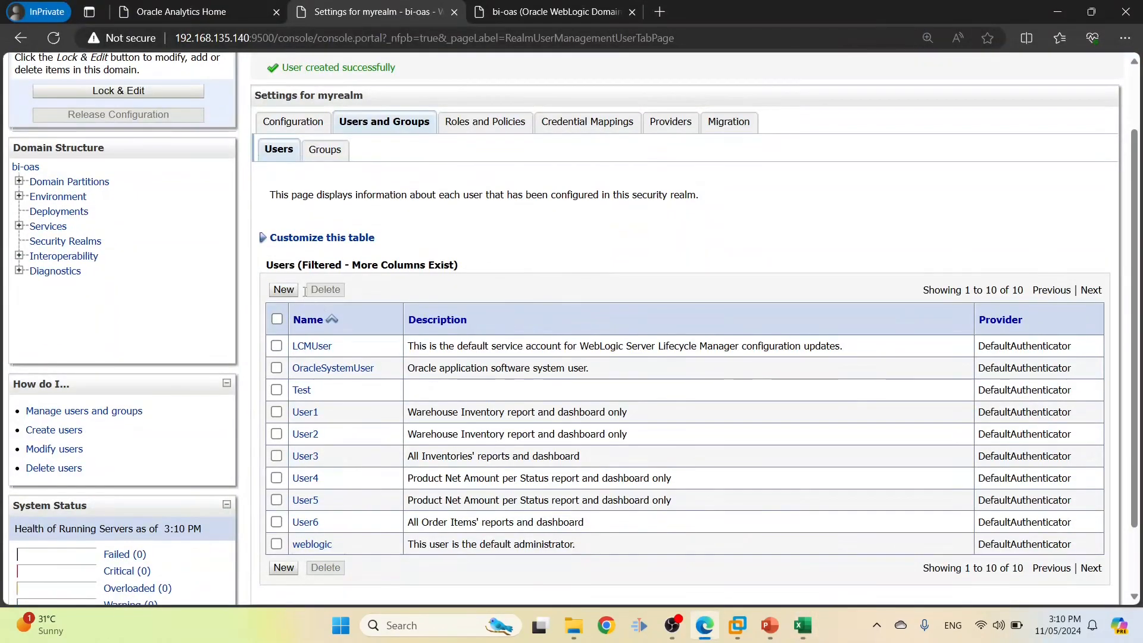
click(293, 298)
Name the user User7 and paste 'Number of Orders per Status report and dashboard only' as description
click(452, 311)
key(ctrl+v)
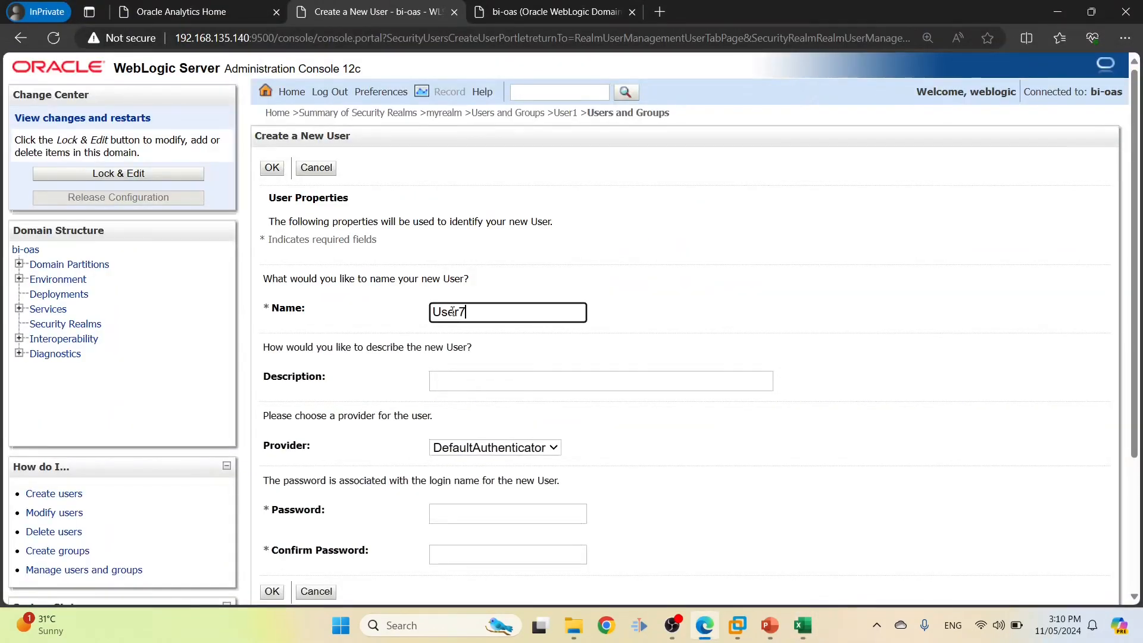
key(alt+Tab)
click(602, 285)
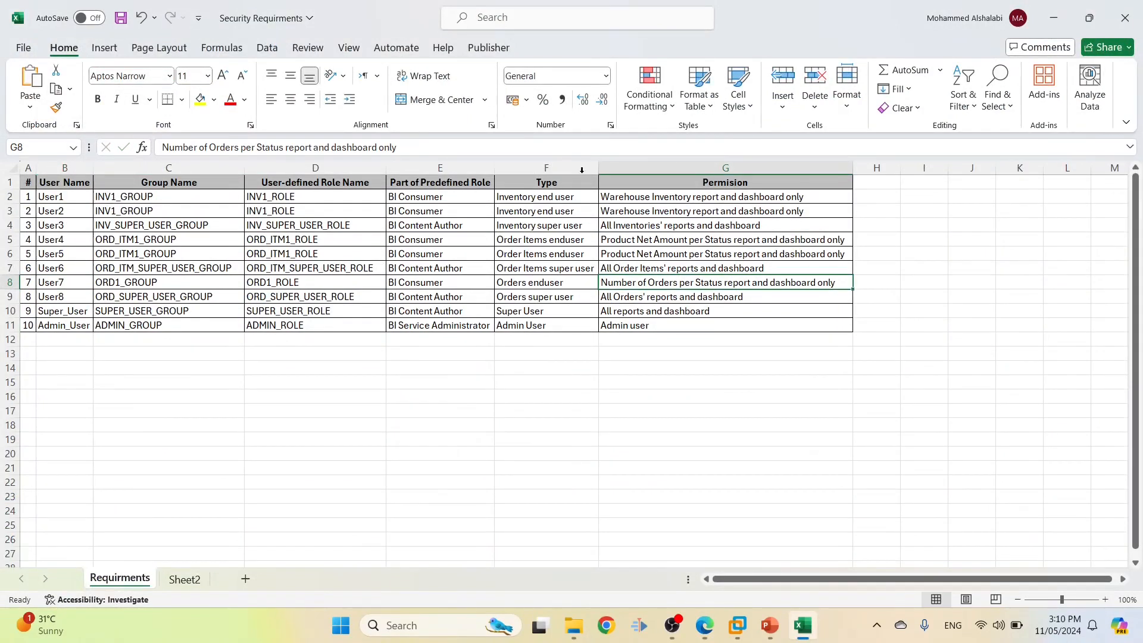
drag(397, 147, 169, 147)
drag(417, 145, 63, 122)
key(alt+Tab)
click(506, 380)
key(ctrl+v)
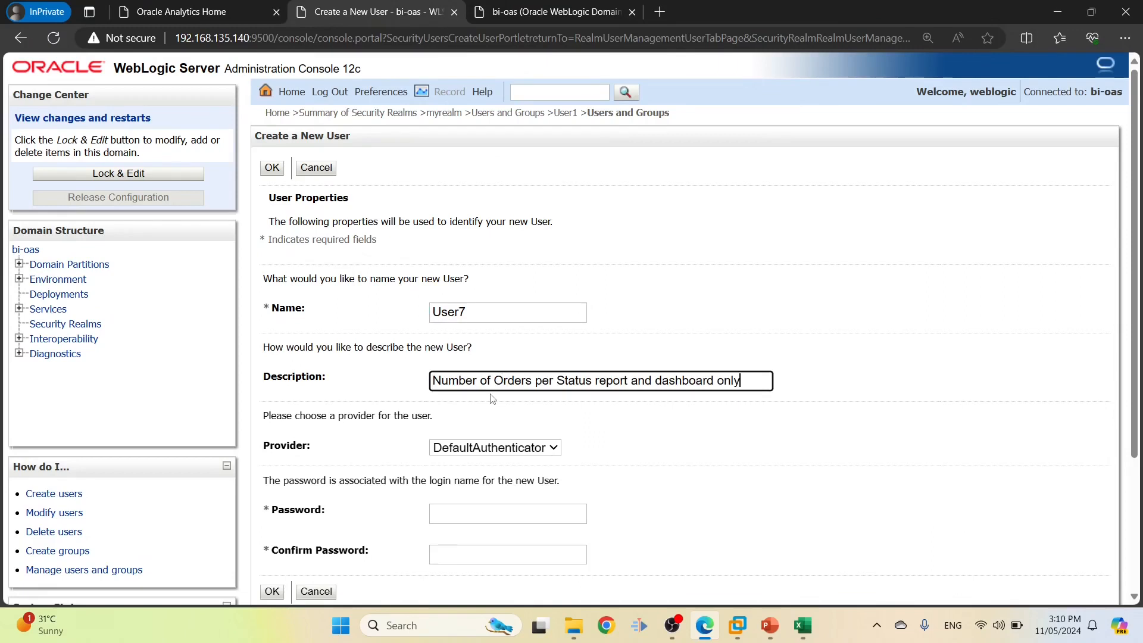
Set and confirm User7's password and submit the new account
click(501, 503)
click(496, 507)
text(••)
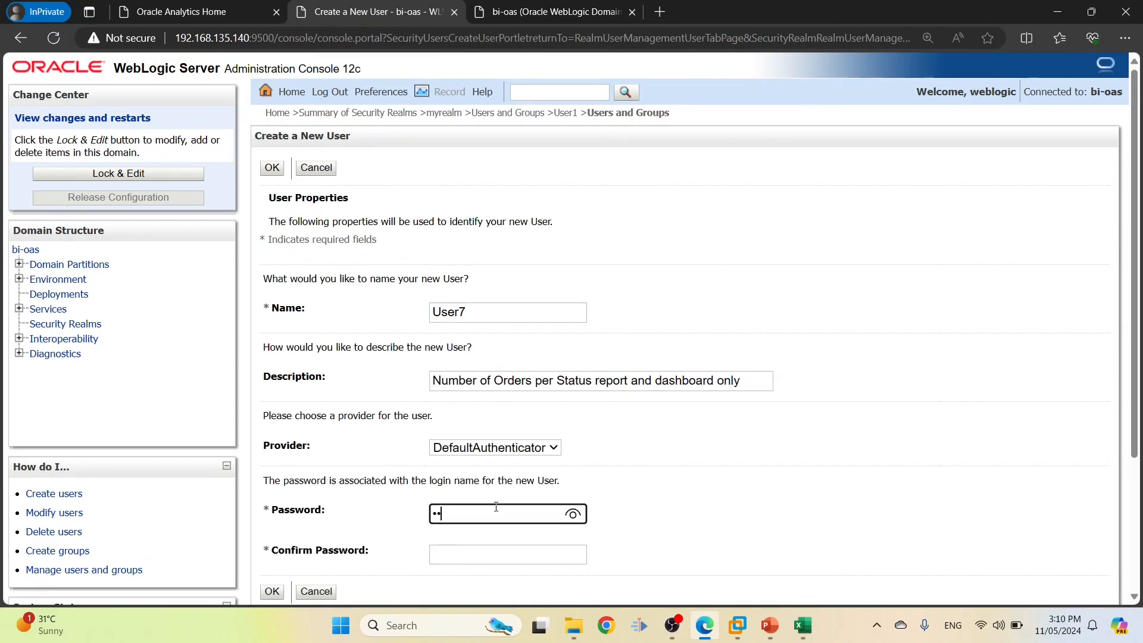
click(495, 552)
text(••••)
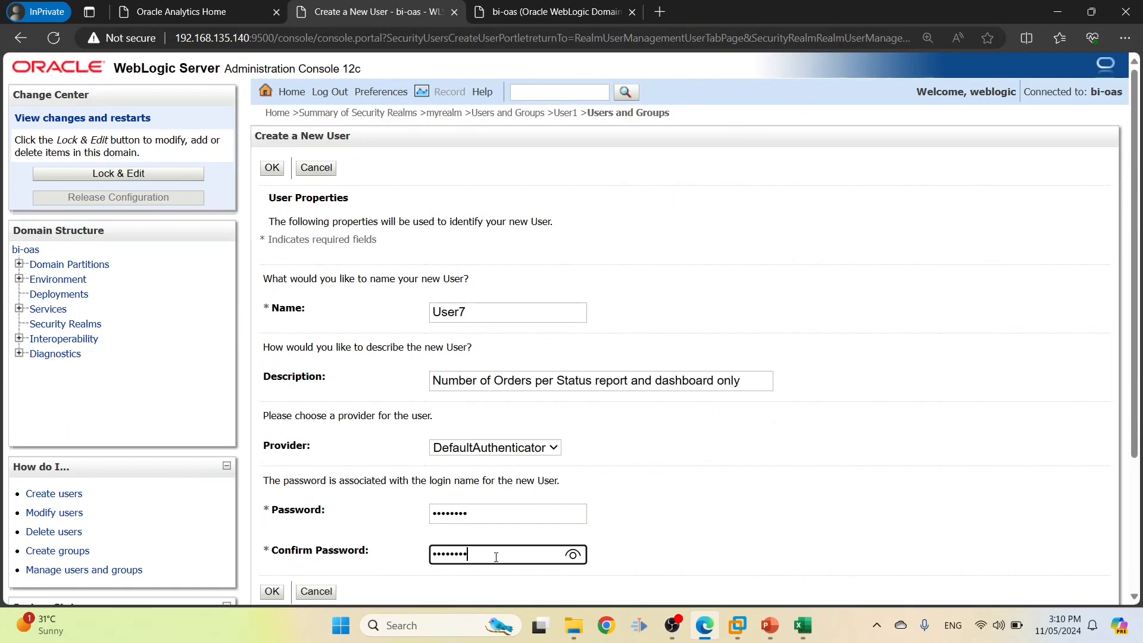
text(••••)
scroll(496, 557, down, 2)
click(272, 508)
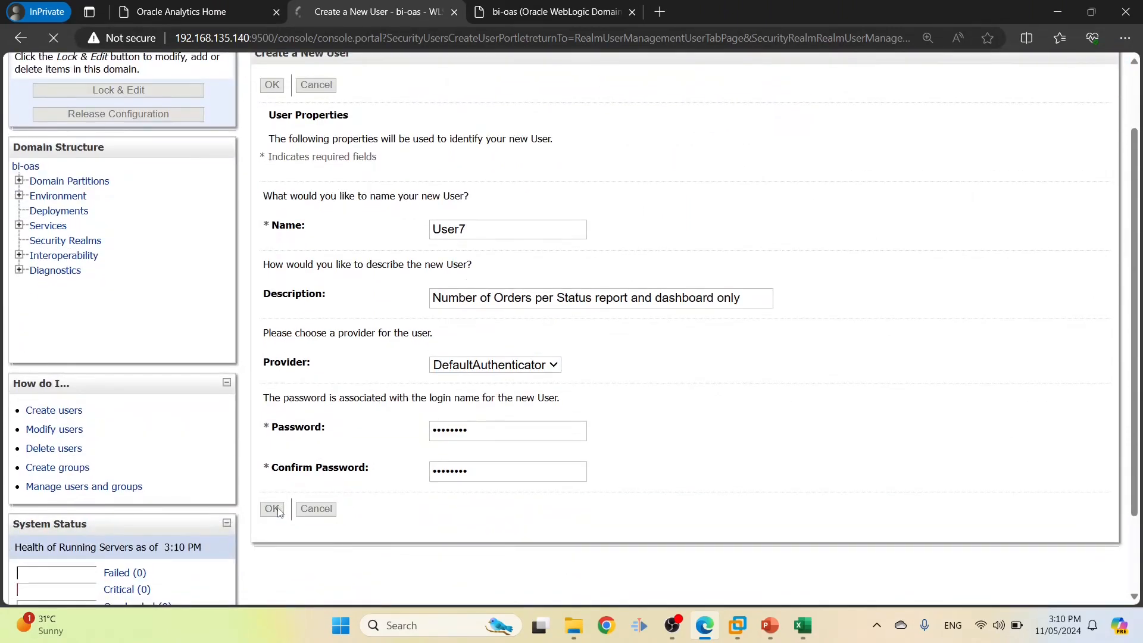
key(alt+Tab)
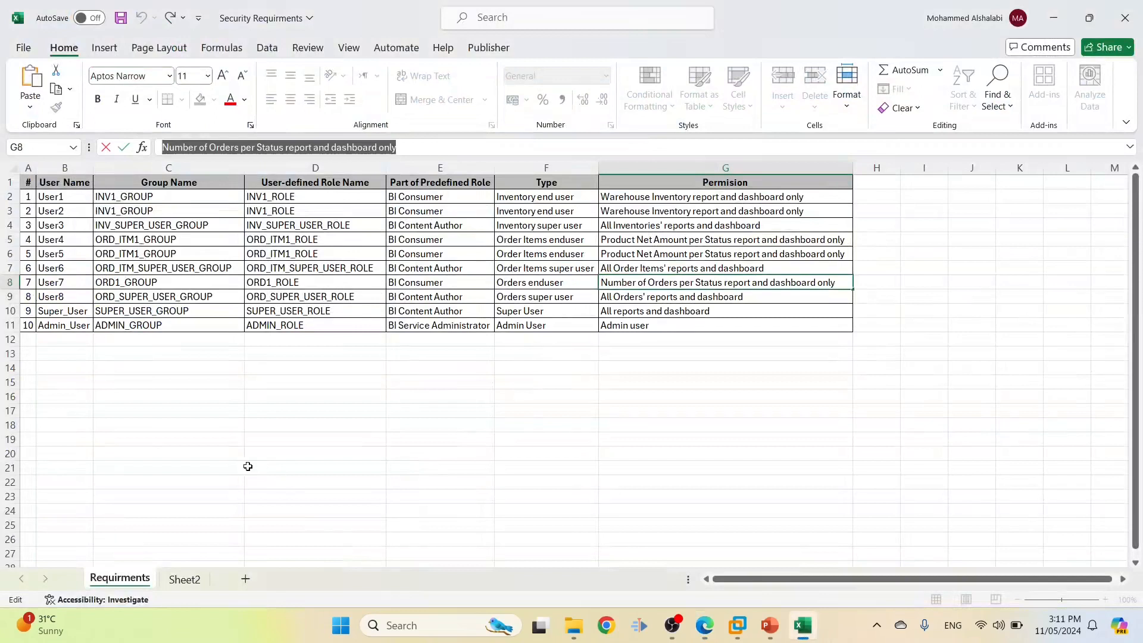
Start a new user User8 with description 'All Orders' reports and dashboard' from cell G9
click(67, 296)
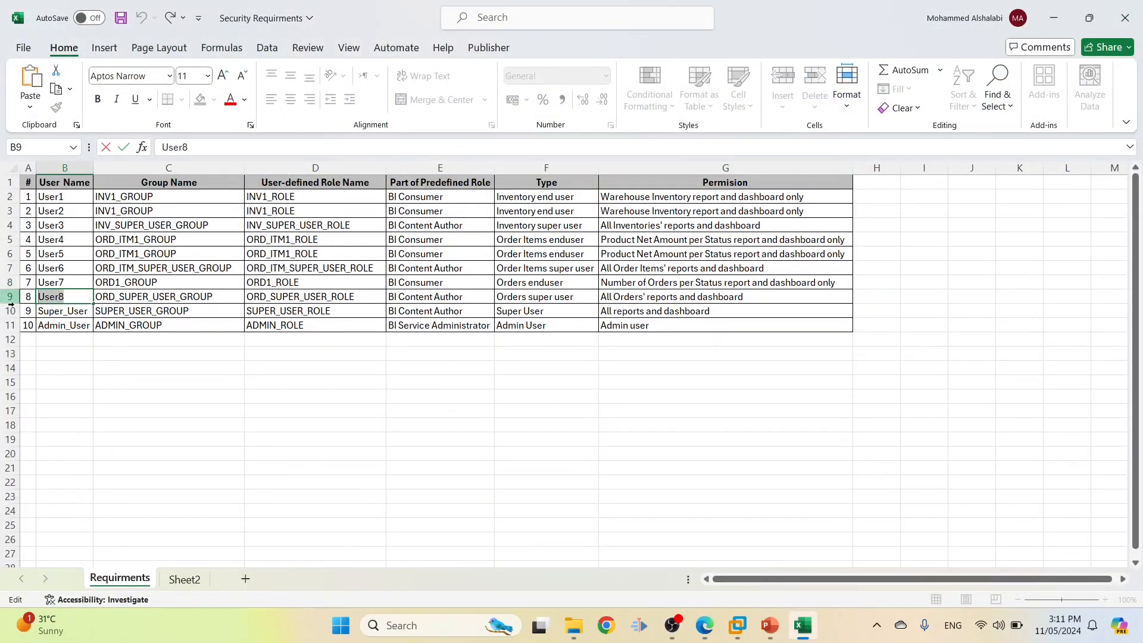
key(alt+Tab)
click(284, 372)
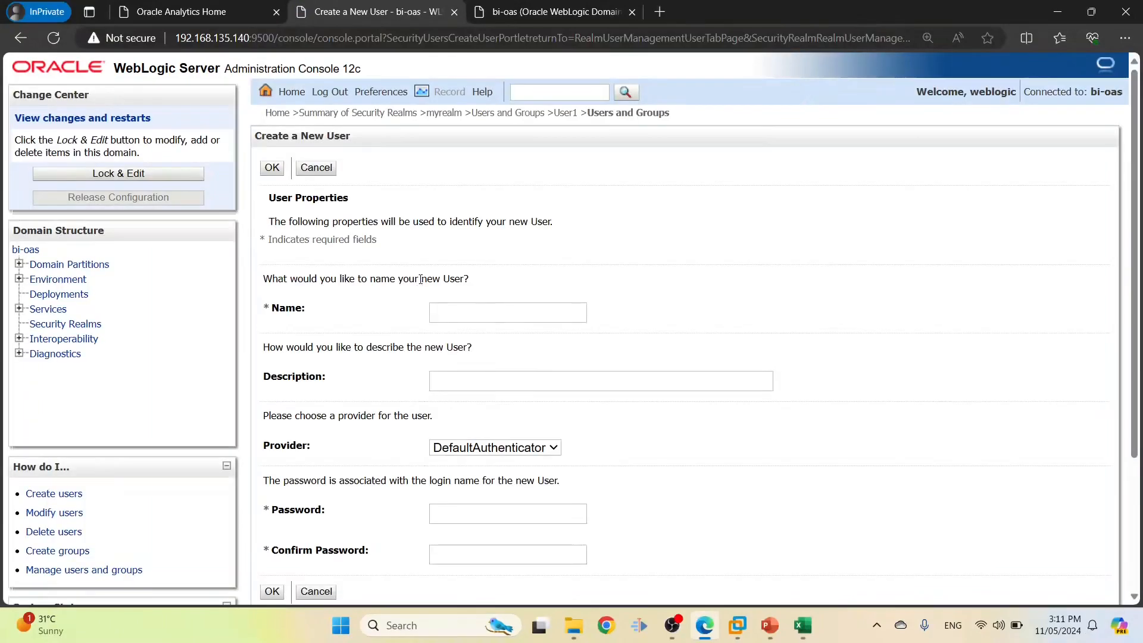
text(User8)
key(alt+Tab)
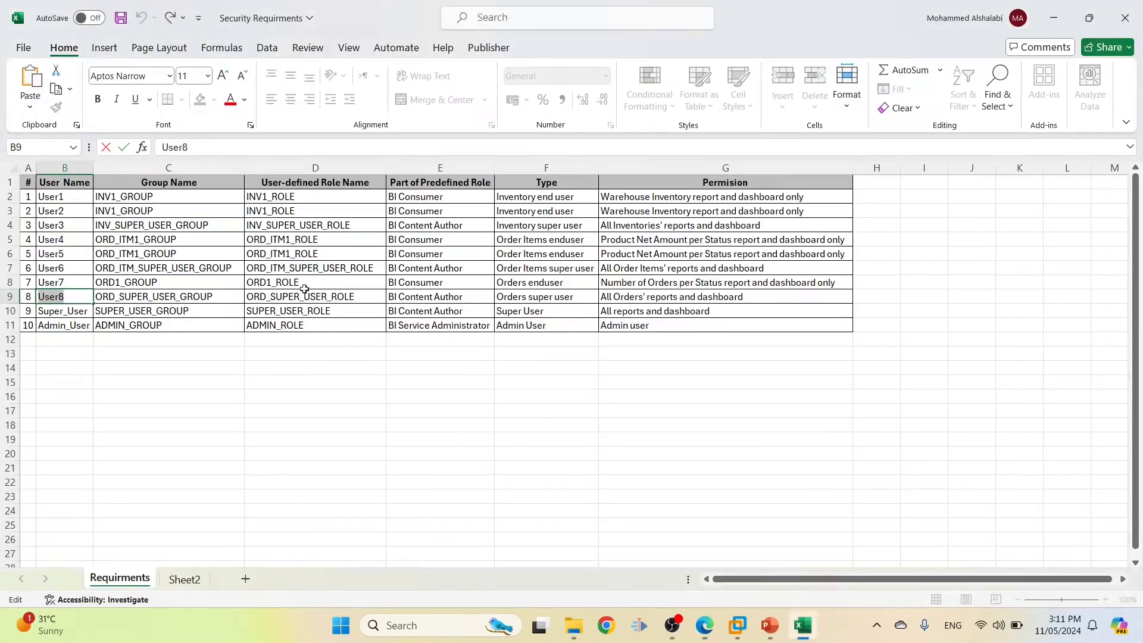
click(630, 292)
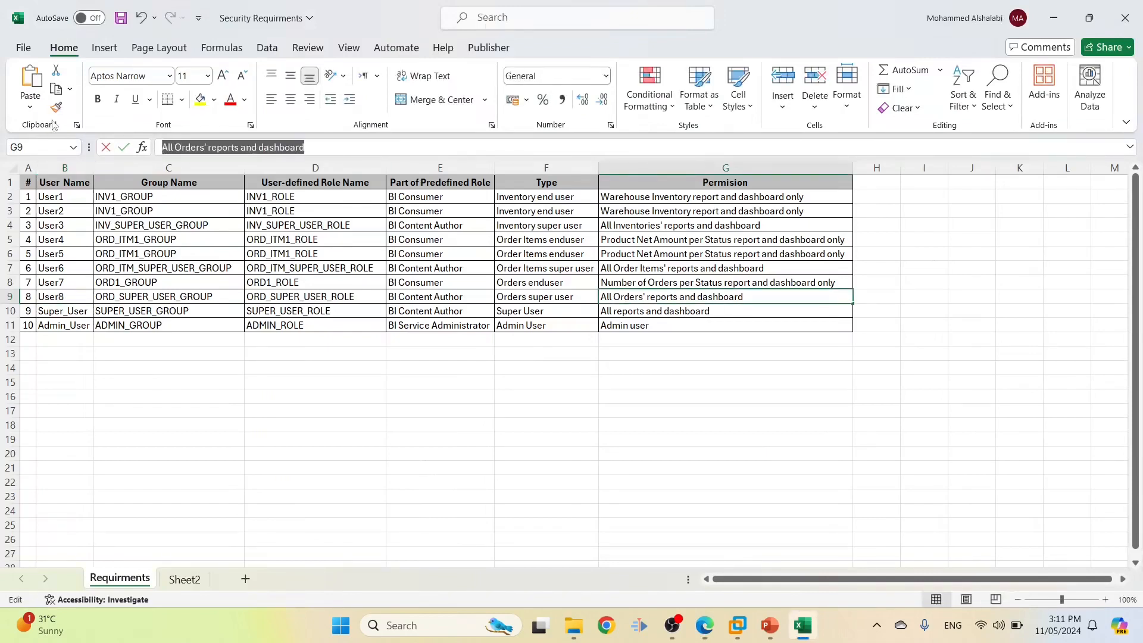
key(alt+Tab)
click(493, 379)
key(ctrl+v)
Set and confirm User8's password and submit the new account
click(445, 507)
text(W)
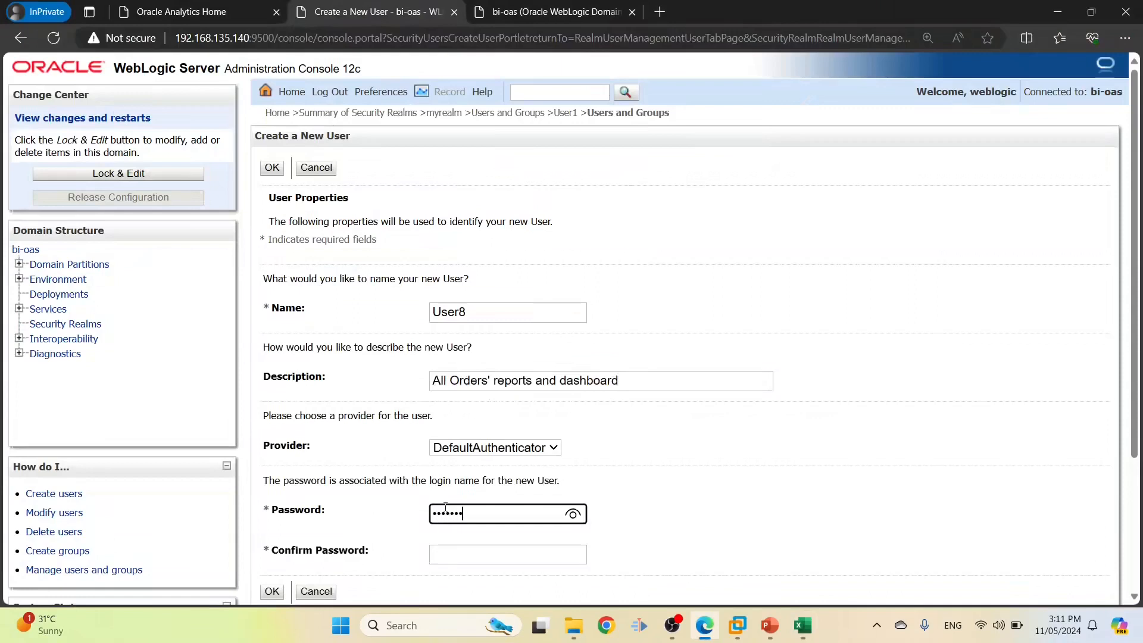
click(465, 555)
text(Welco)
scroll(471, 536, down, 2)
click(271, 510)
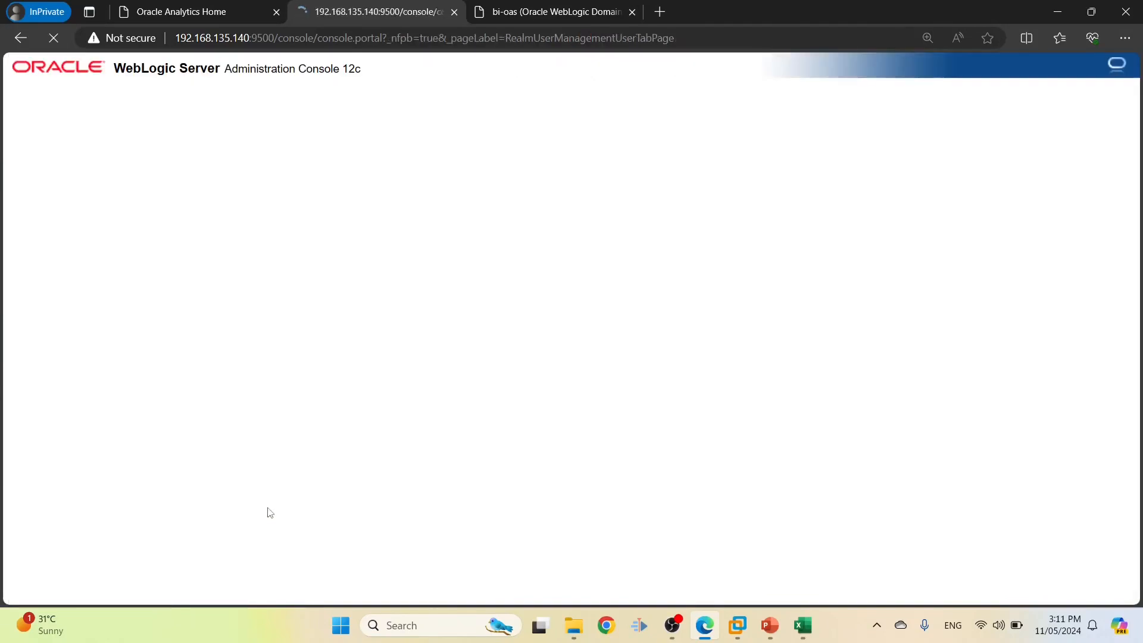
key(alt+Tab)
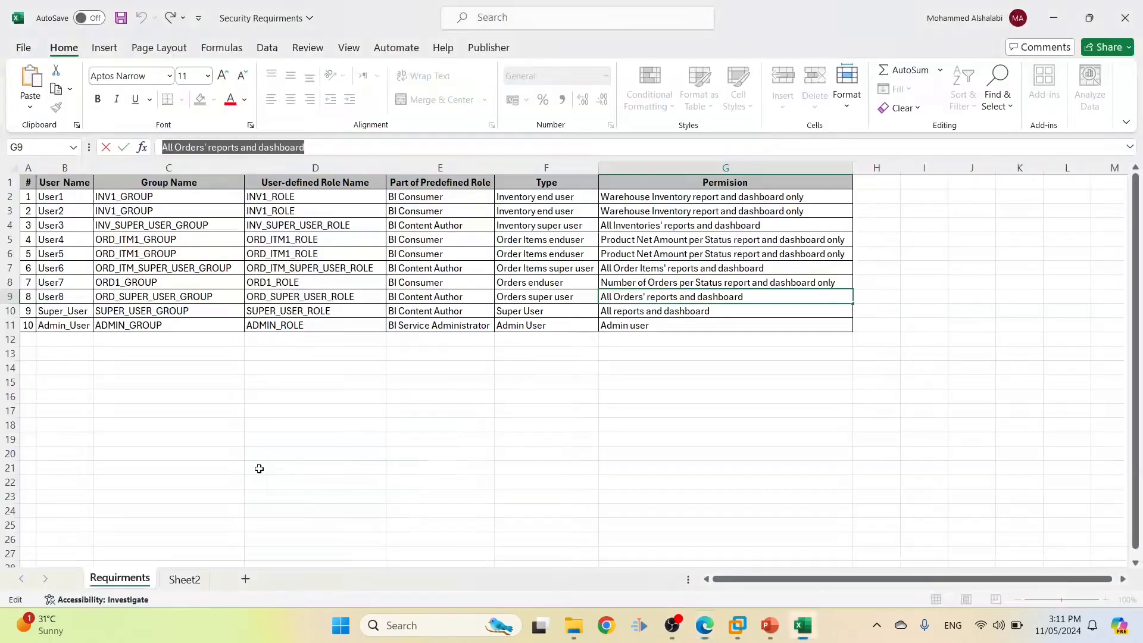
Start a new user Super_User with description 'All reports and dashboard' copied from the sheet
click(68, 311)
drag(282, 146, 118, 153)
key(ctrl+c)
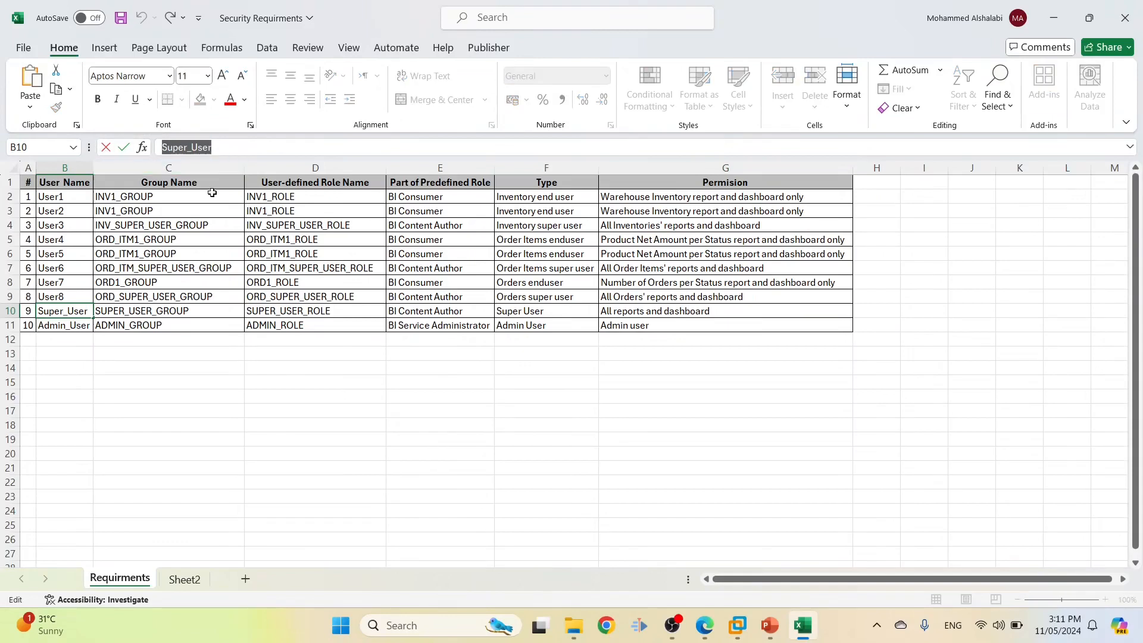
key(alt+Tab)
click(283, 372)
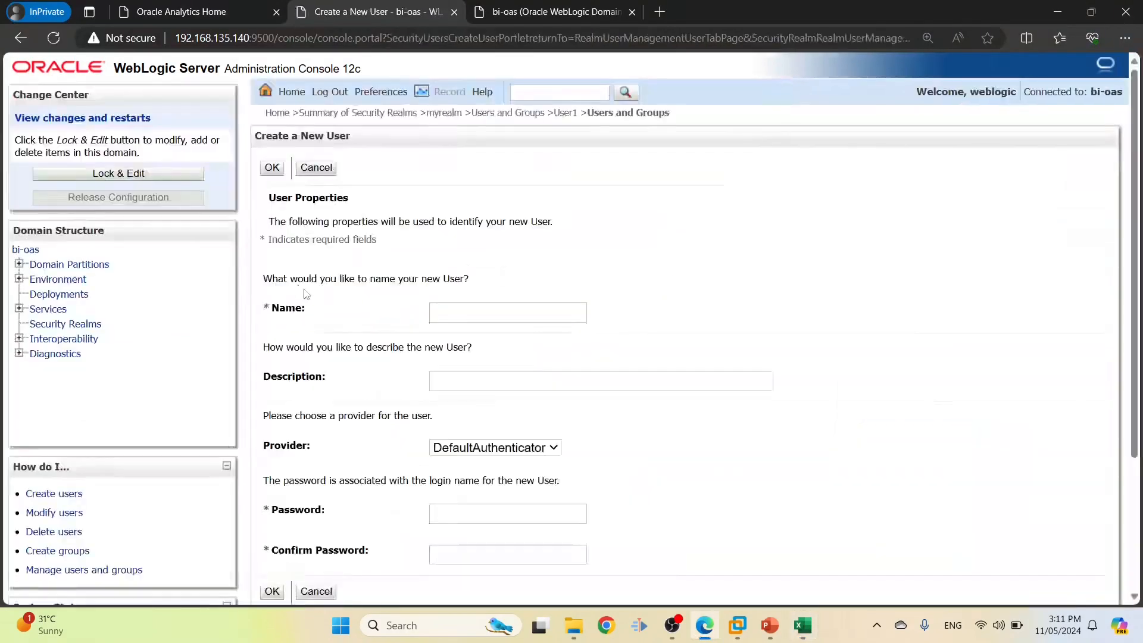
click(468, 311)
key(ctrl+v)
click(468, 379)
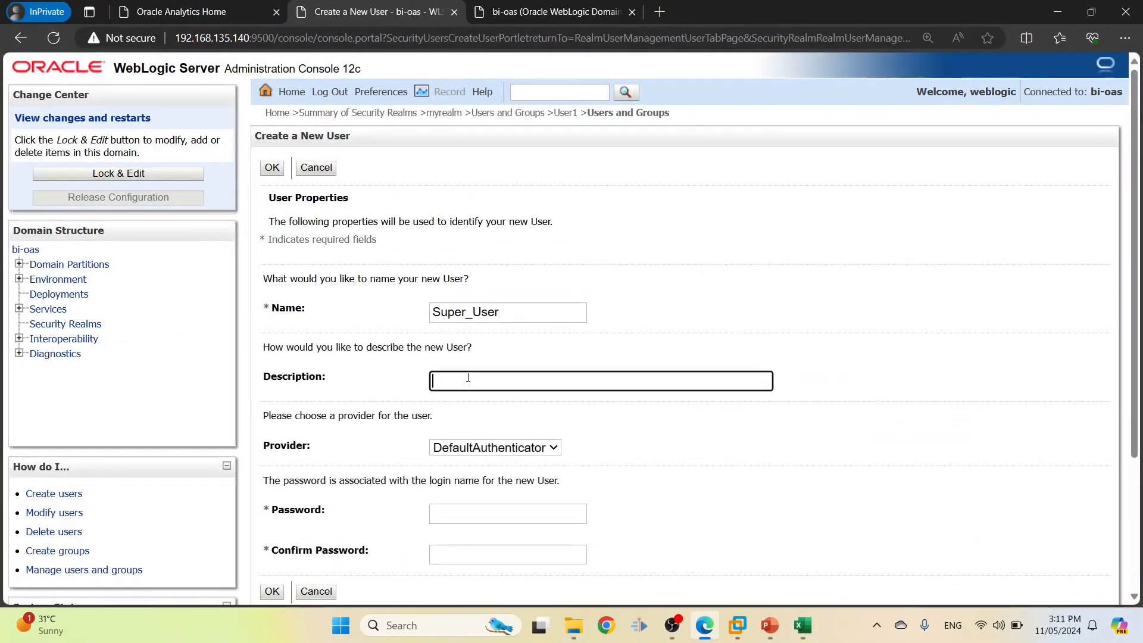
key(alt+Tab)
double_click(682, 311)
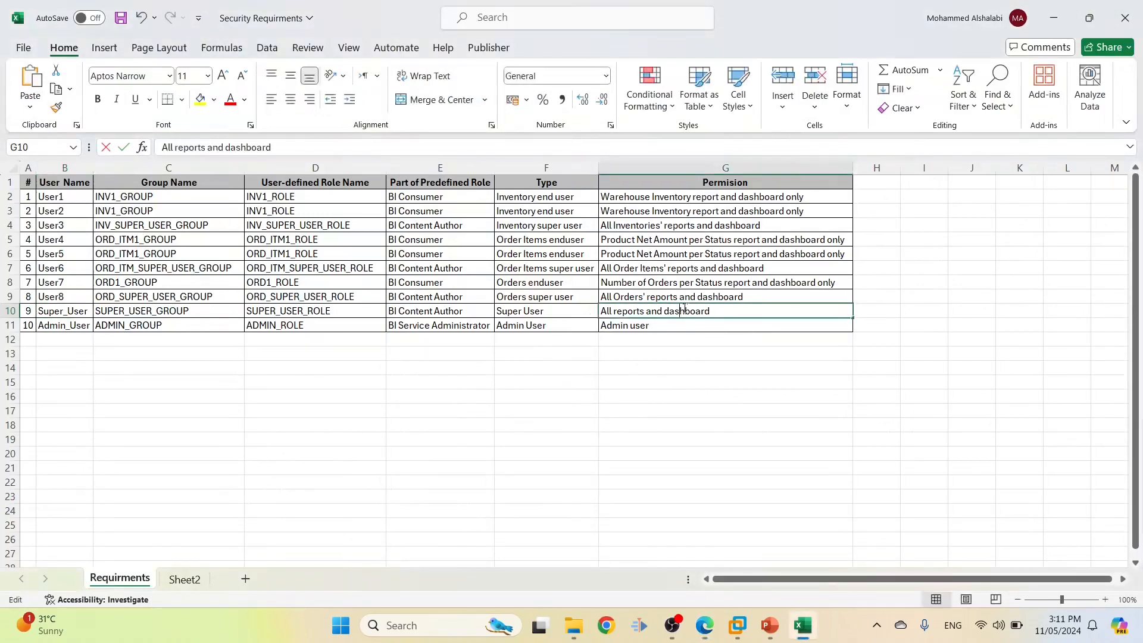
drag(716, 311, 534, 305)
key(ctrl+c)
key(alt+Tab)
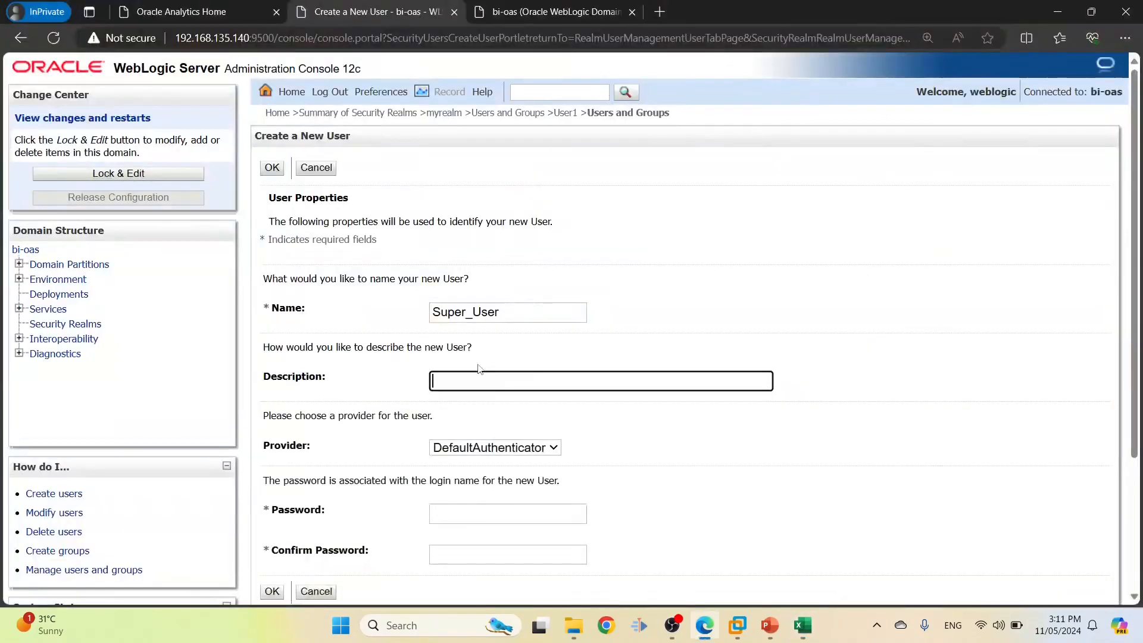
key(ctrl+v)
Set and confirm Super_User's password and submit the new account
click(474, 505)
text(•)
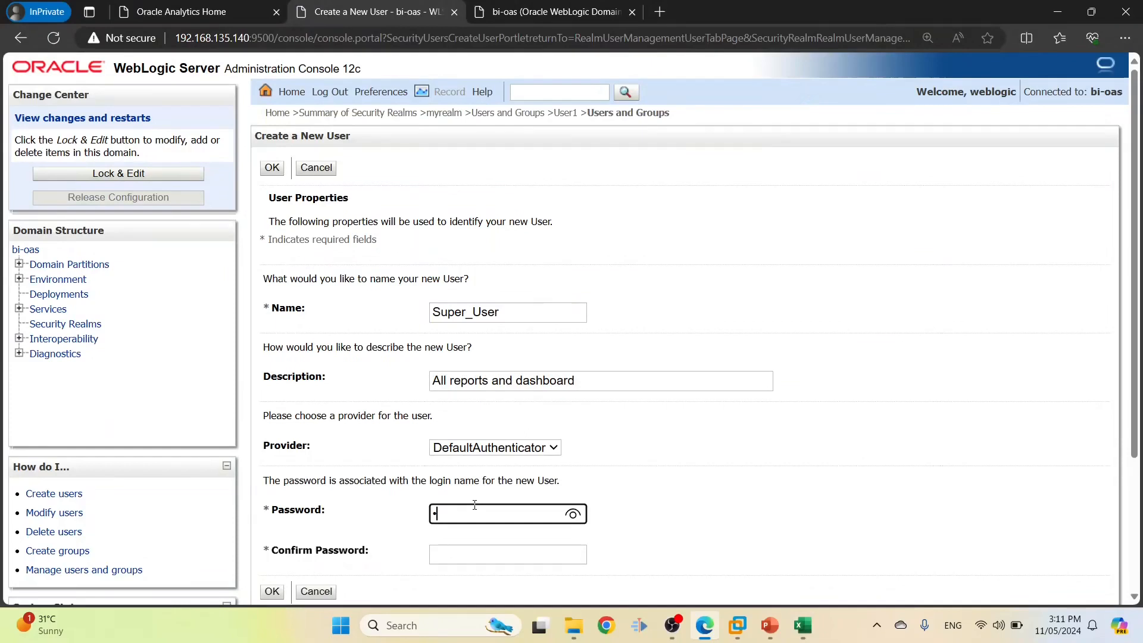
click(474, 552)
text(•••••)
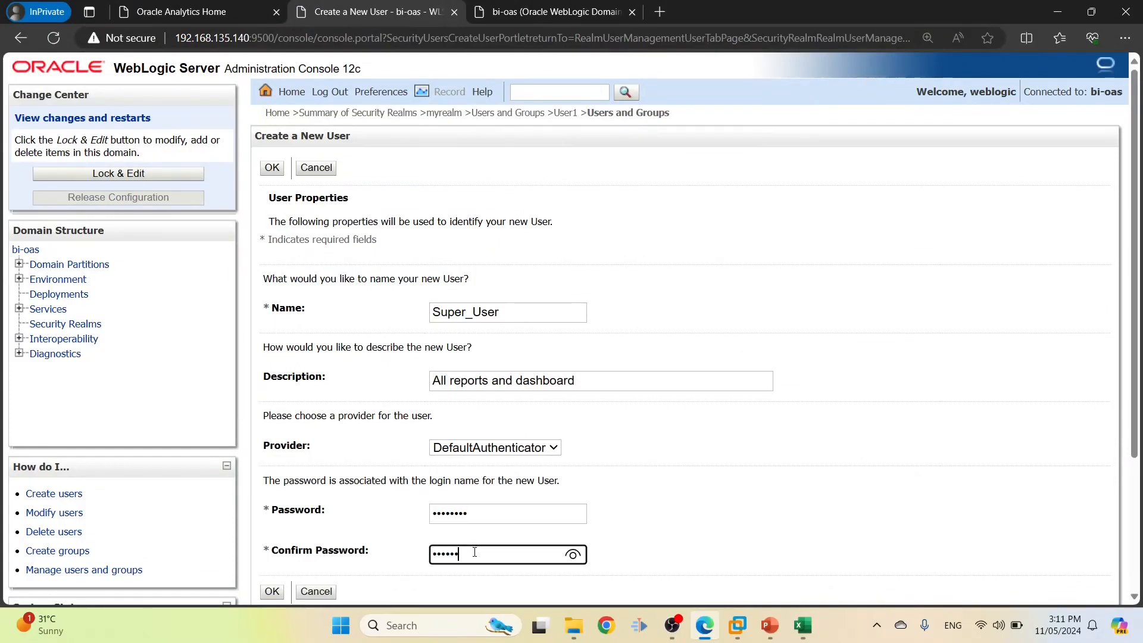
scroll(484, 548, down, 2)
click(272, 508)
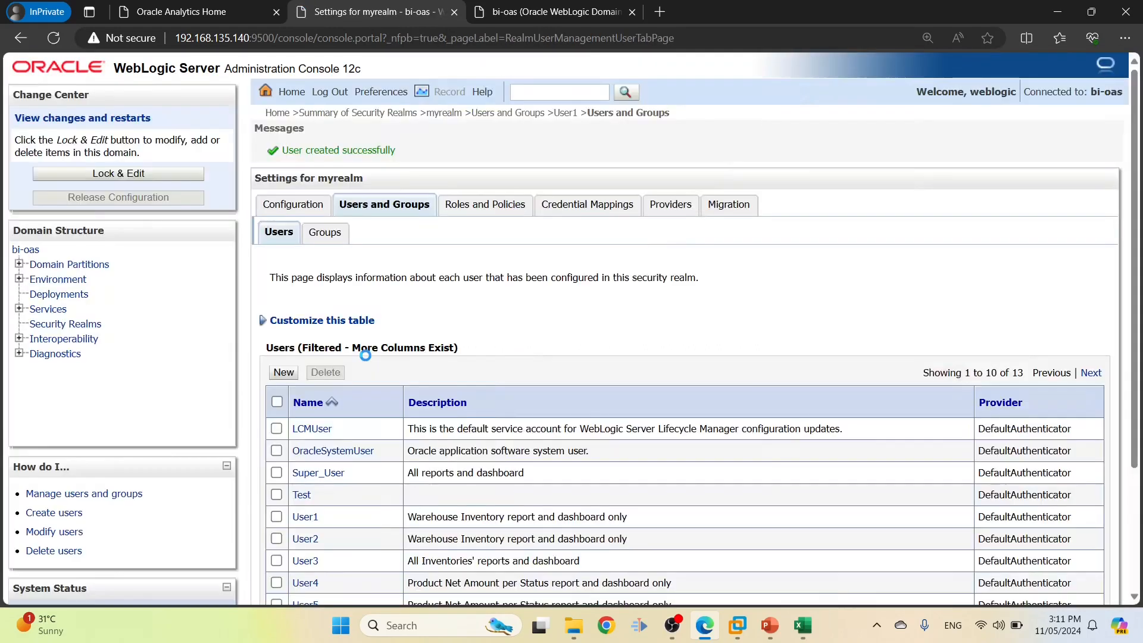
key(alt+Tab)
Start a new user named Admin_User, copied from cell B11
click(64, 326)
double_click(251, 153)
key(ctrl+c)
key(alt+Tab)
click(286, 374)
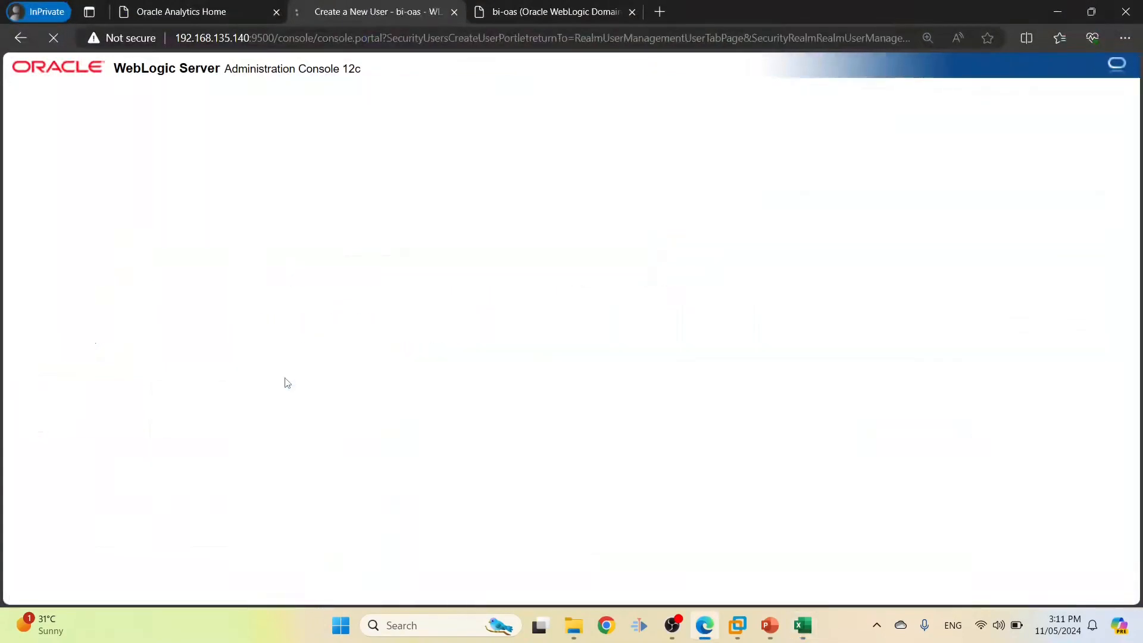
key(ctrl+v)
Clear the mistyped digits and set the description to 'Admin user' from cell G11
click(480, 381)
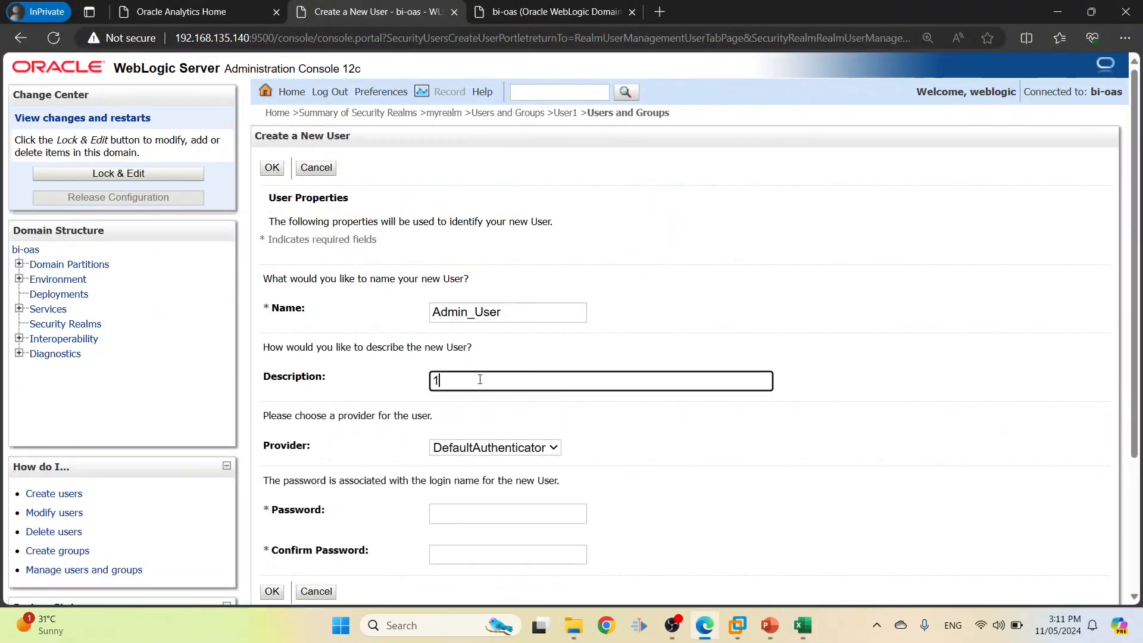
text(12345678)
drag(480, 379, 304, 359)
key(BackSpace)
key(alt+Tab)
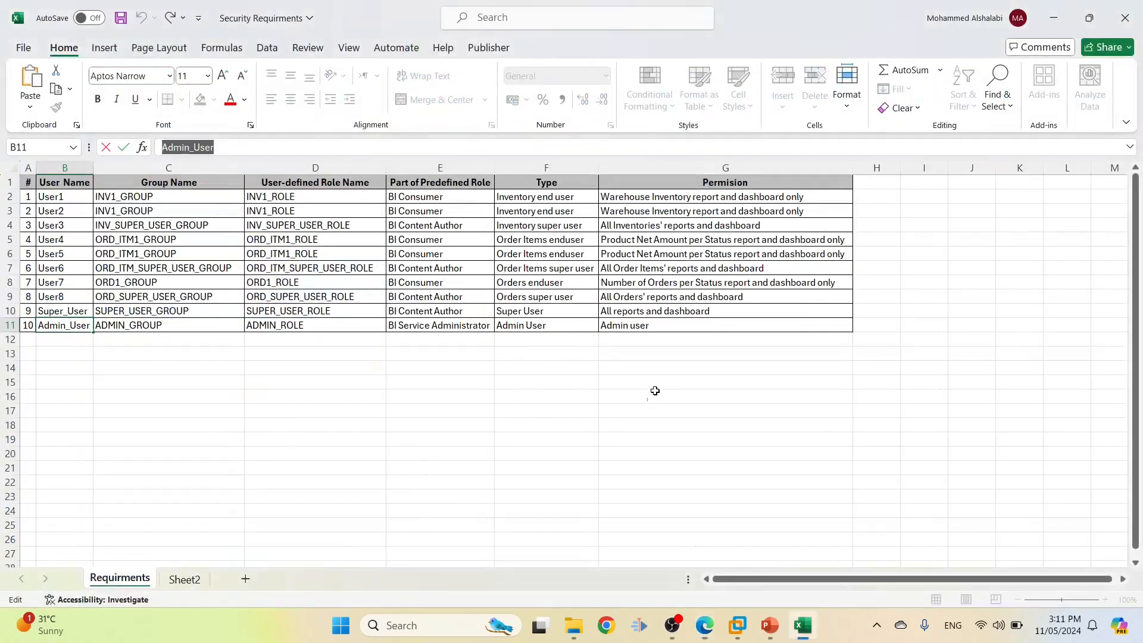
double_click(644, 330)
drag(649, 327, 522, 310)
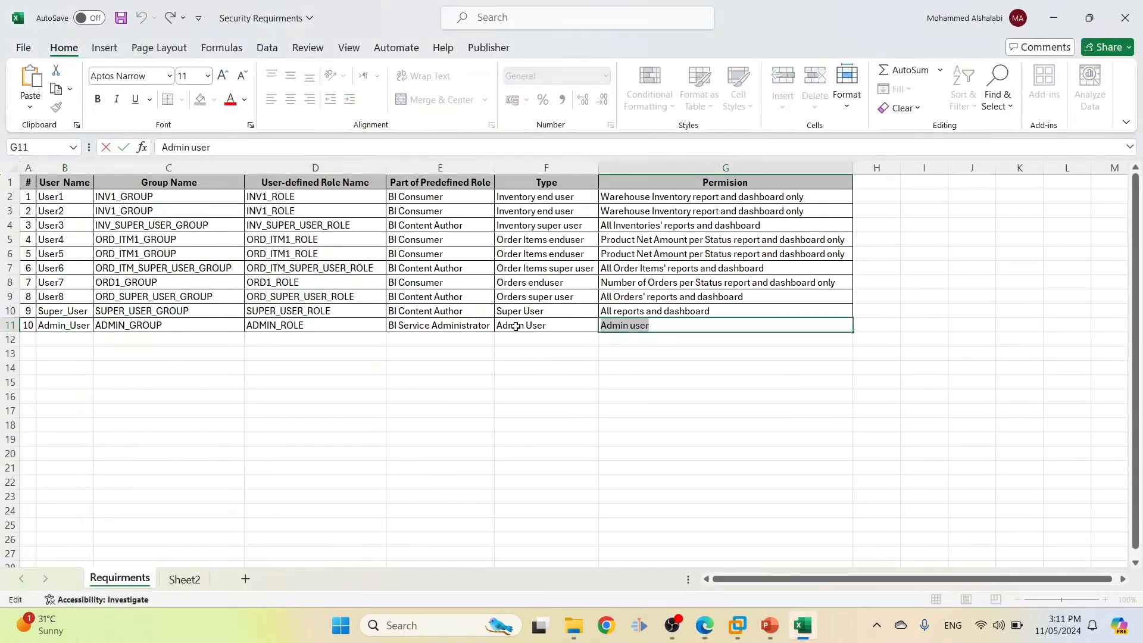
key(ctrl+c)
key(alt+Tab)
key(ctrl+v)
Set and confirm Admin_User's password and submit the new account
click(460, 514)
text(1)
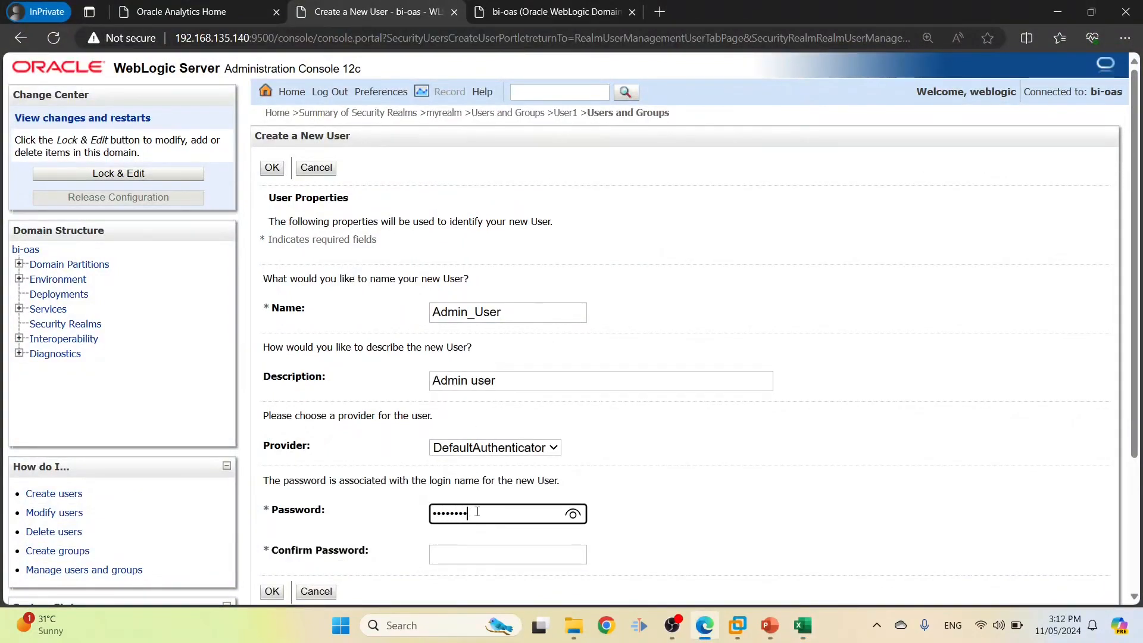
click(467, 554)
text(12)
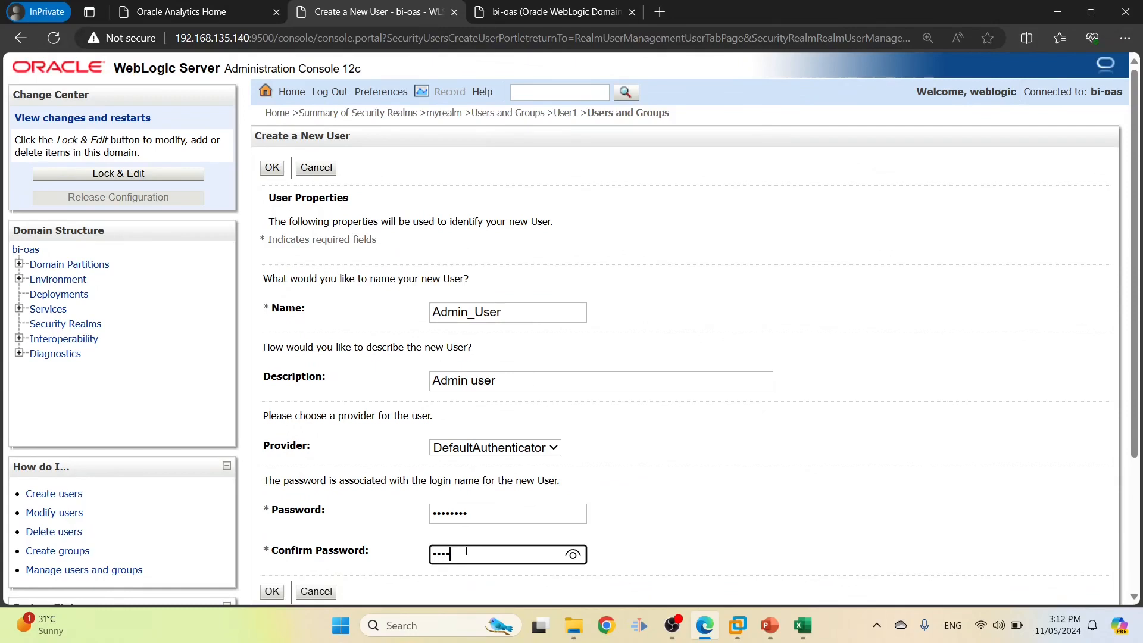
text(8)
scroll(286, 532, down, 1)
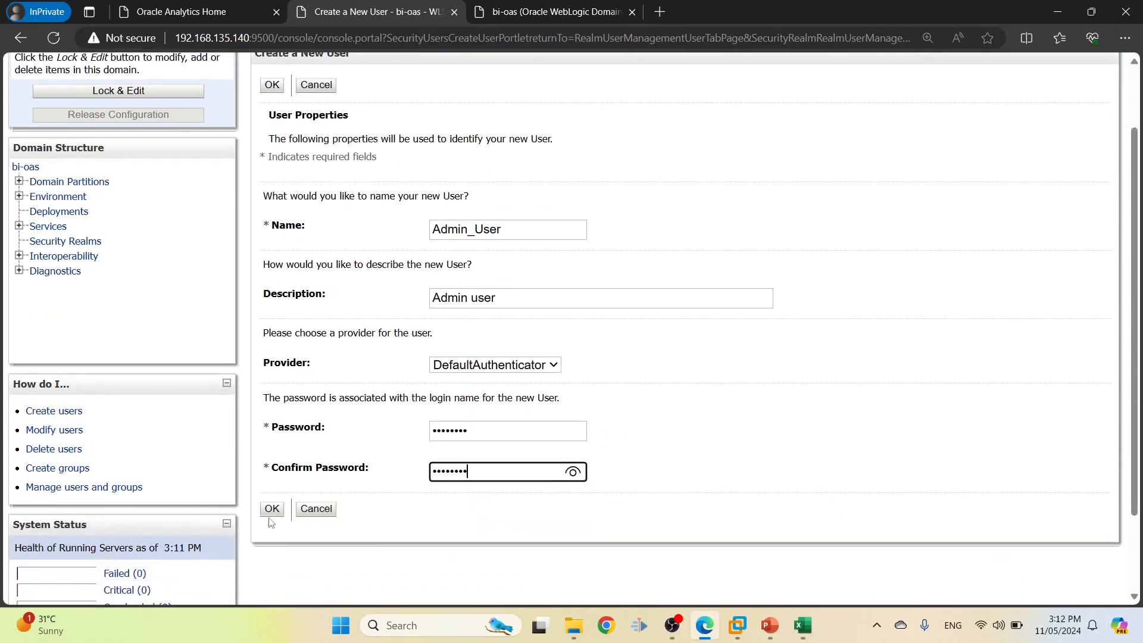
click(271, 510)
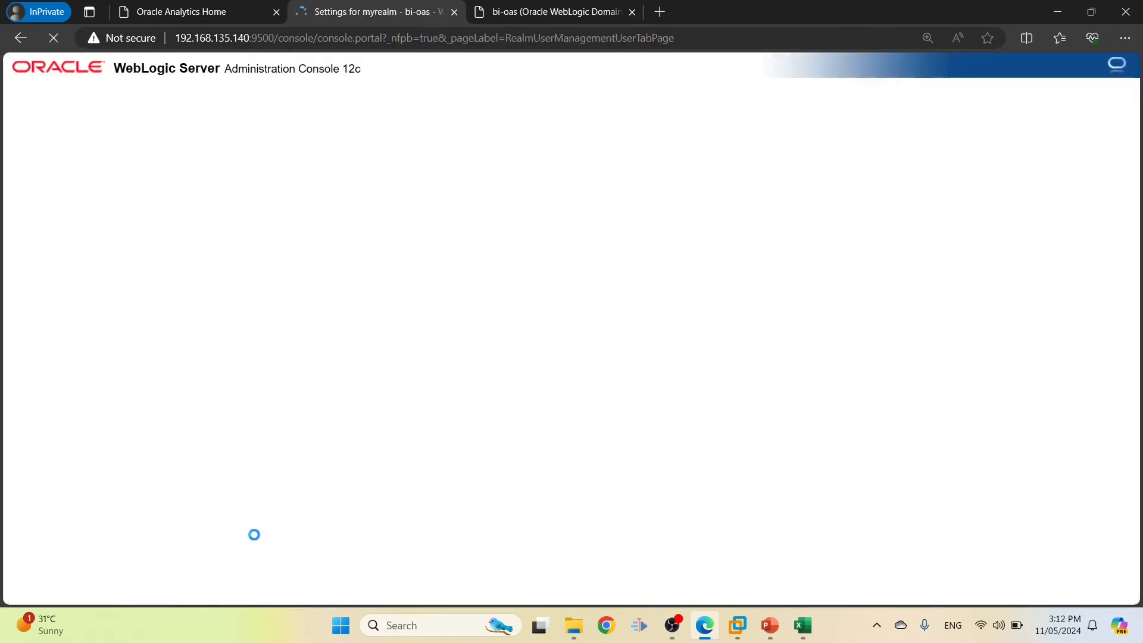
scroll(565, 274, down, 1)
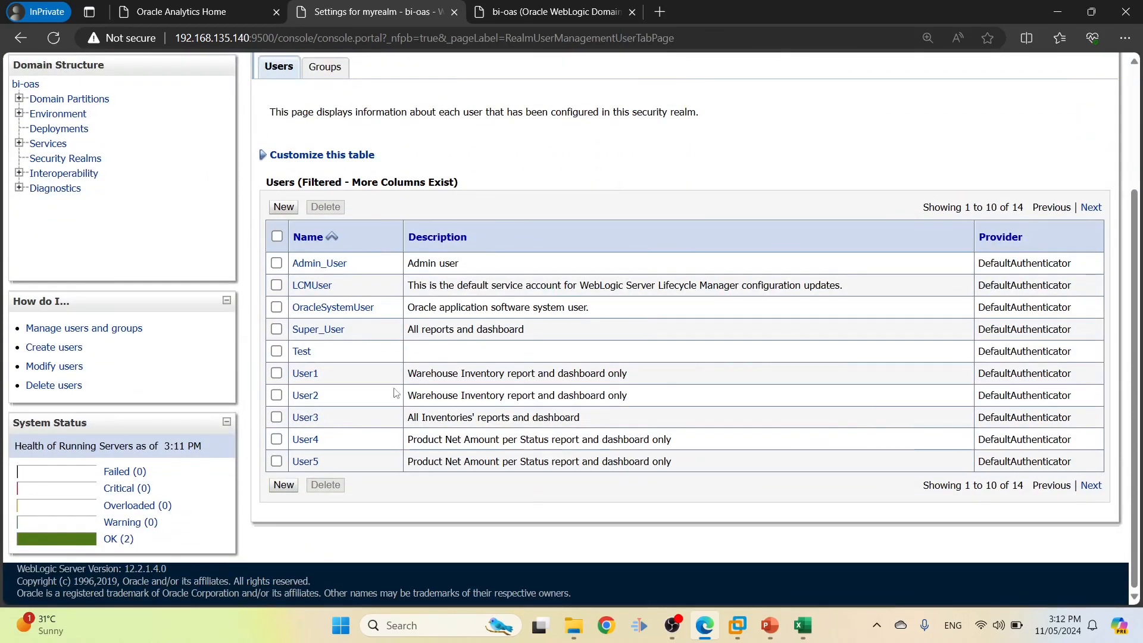
Page through the users table to verify users 11 to 14 exist
click(1092, 485)
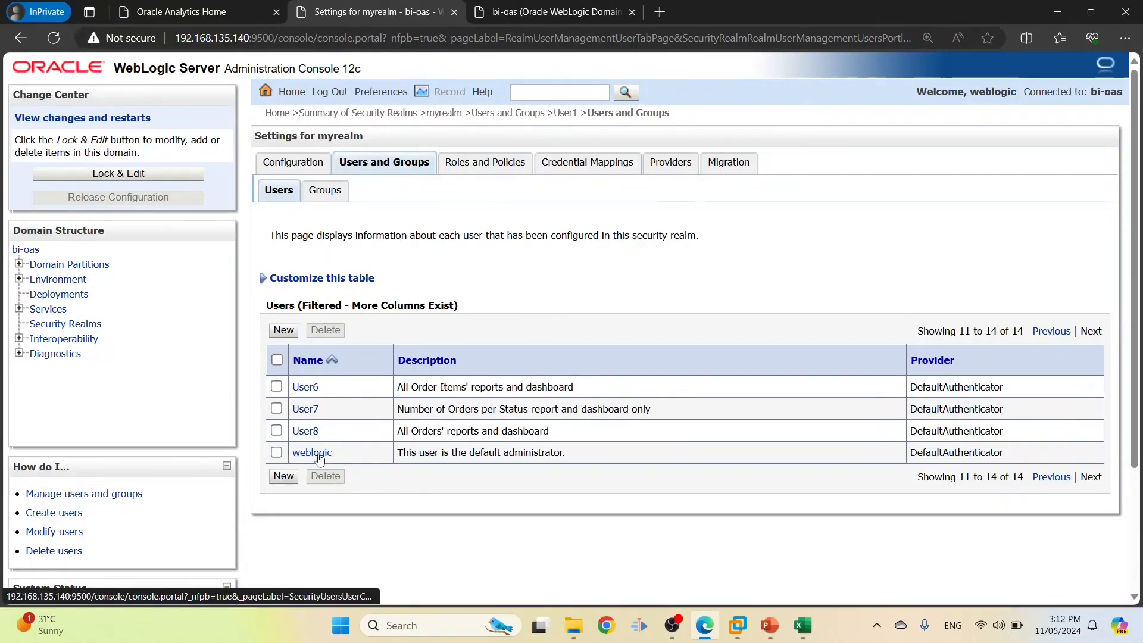
click(1052, 477)
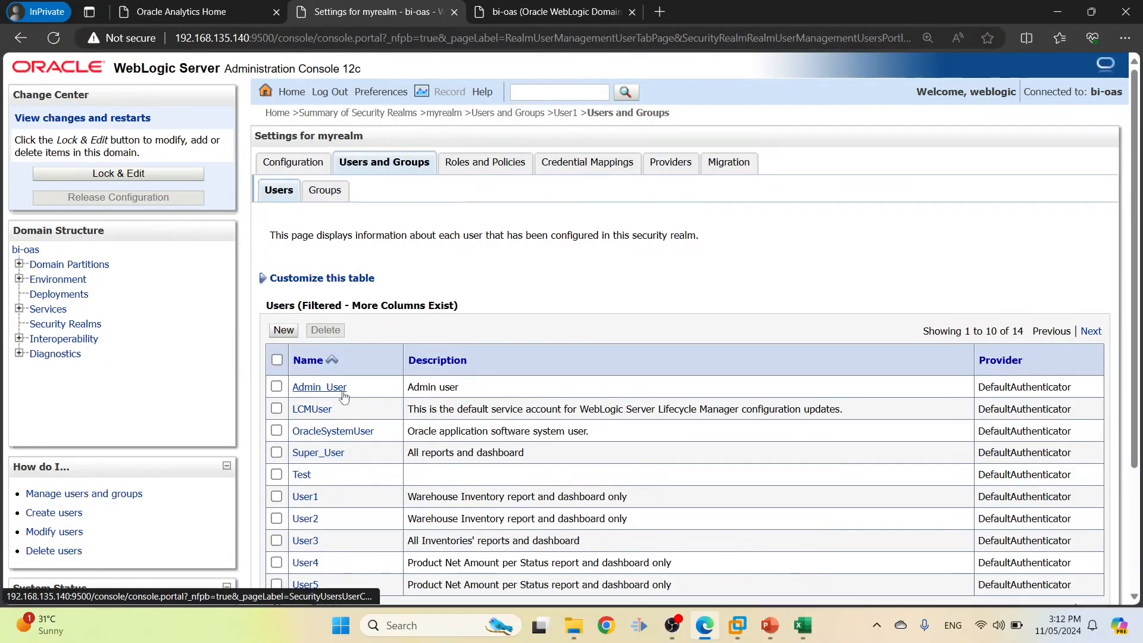
key(alt+Tab)
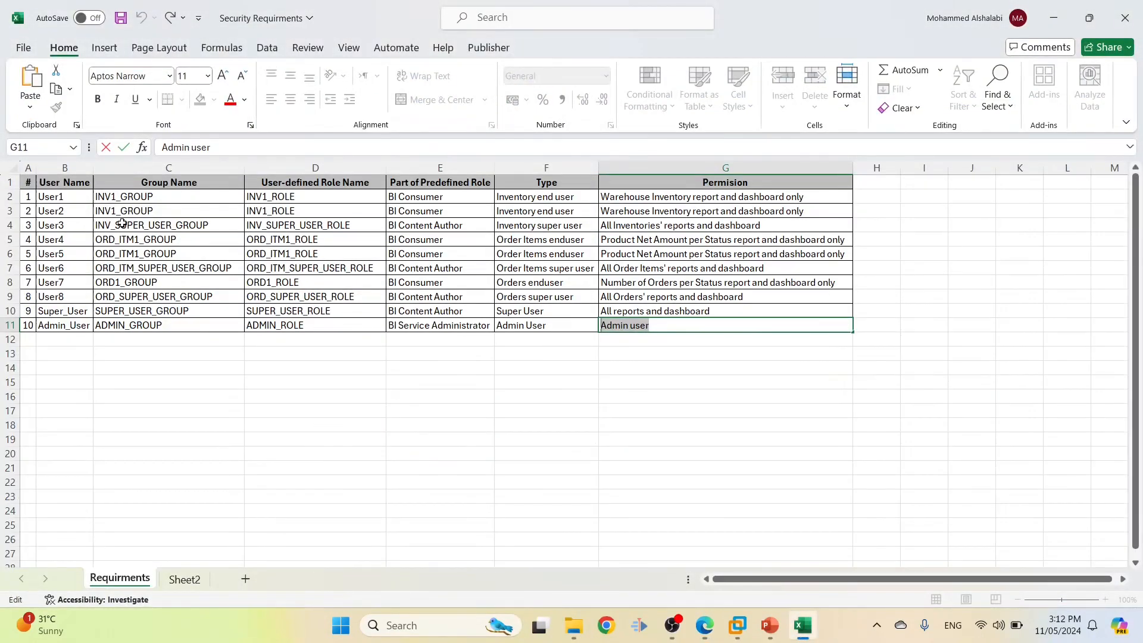
Review the group names in C2:C11, starting with INV1_GROUP, and open myrealm's Groups list
drag(74, 196, 57, 327)
drag(120, 200, 114, 321)
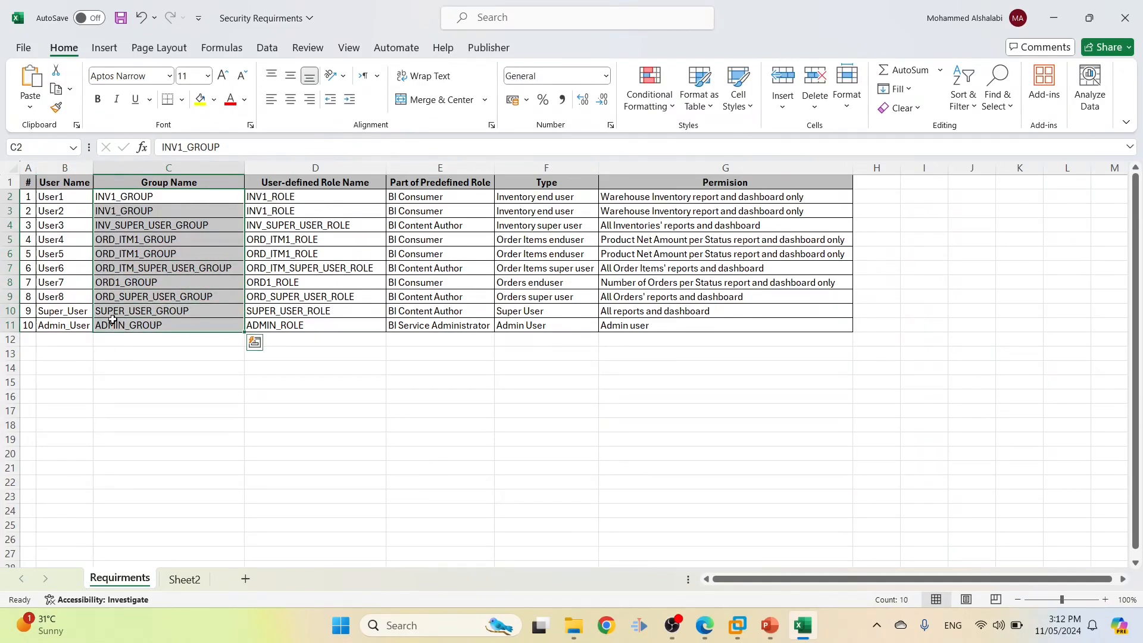
double_click(152, 200)
double_click(152, 200)
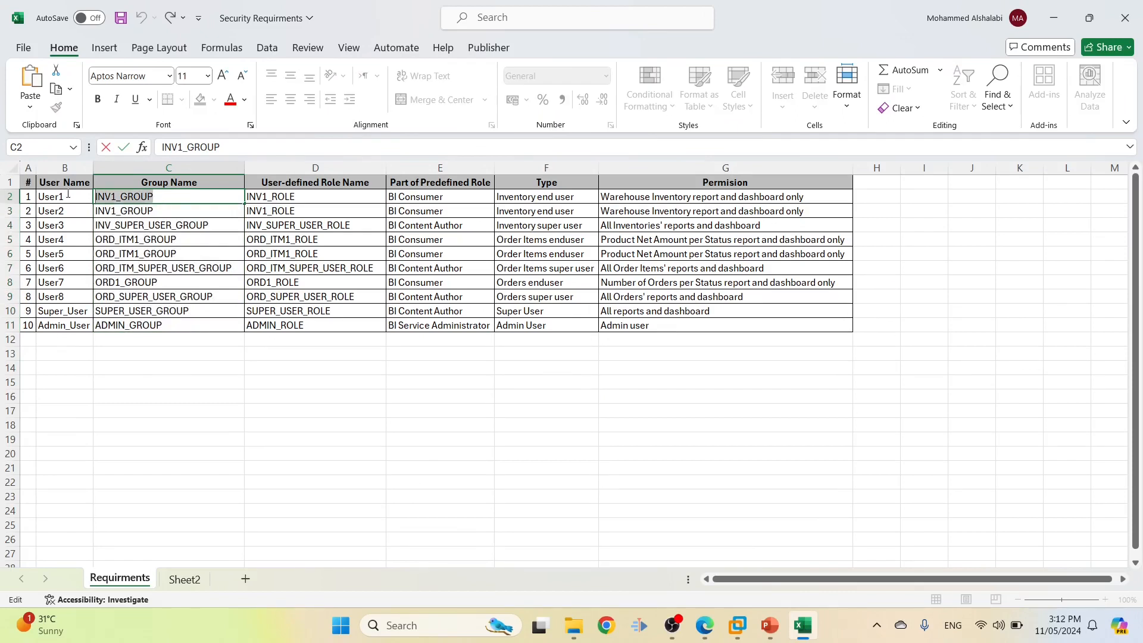
key(alt+Tab)
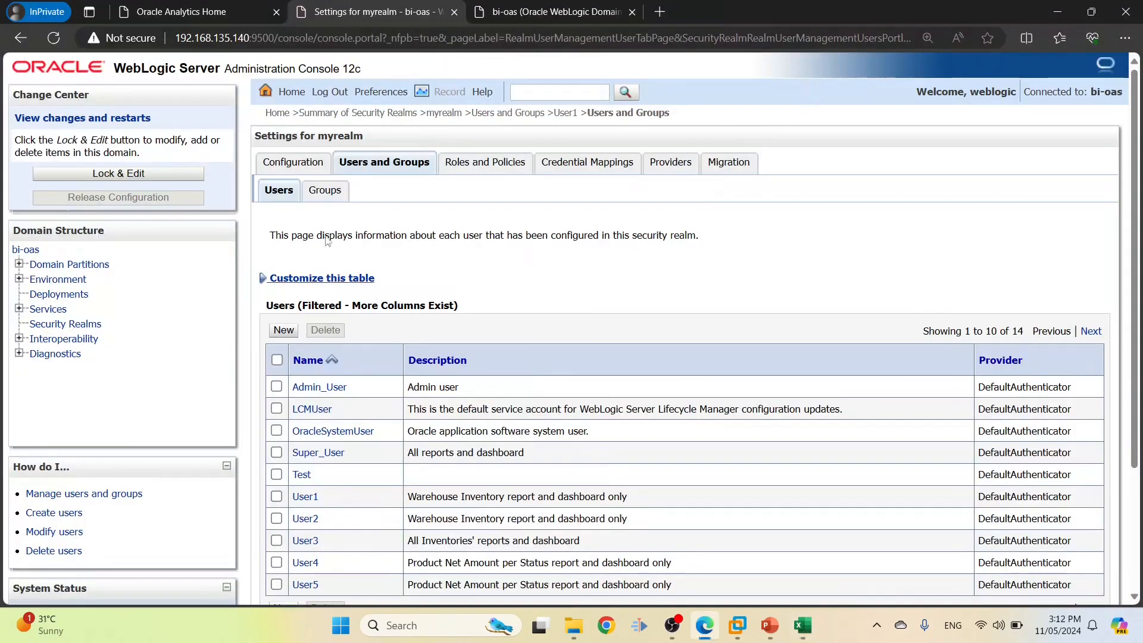
click(324, 190)
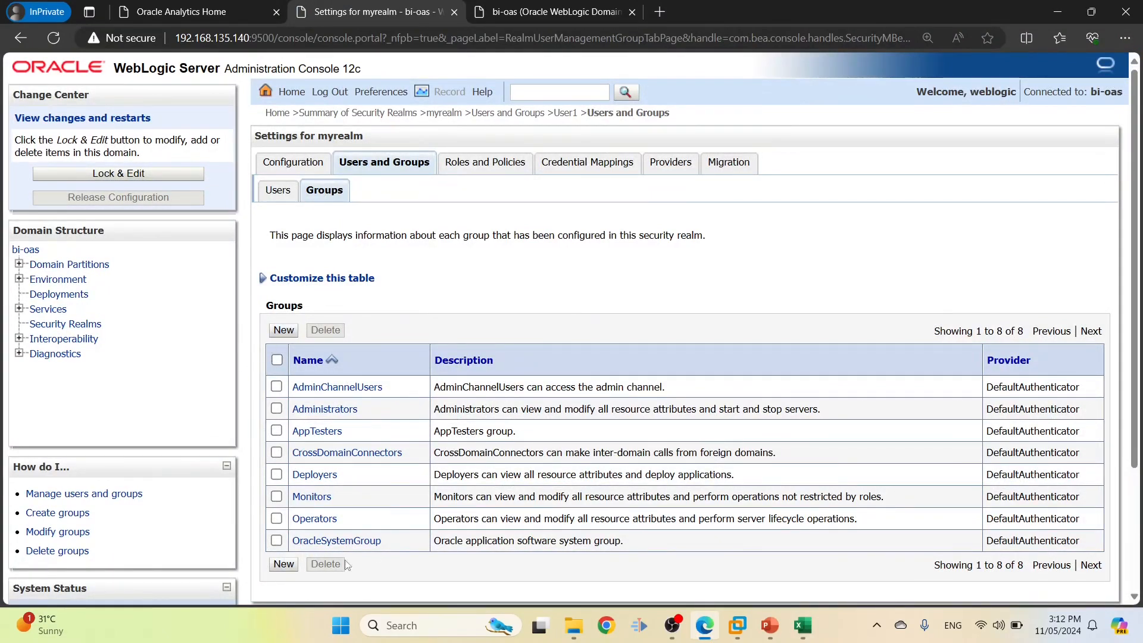
Start a new group named INV1_GROUP
click(286, 331)
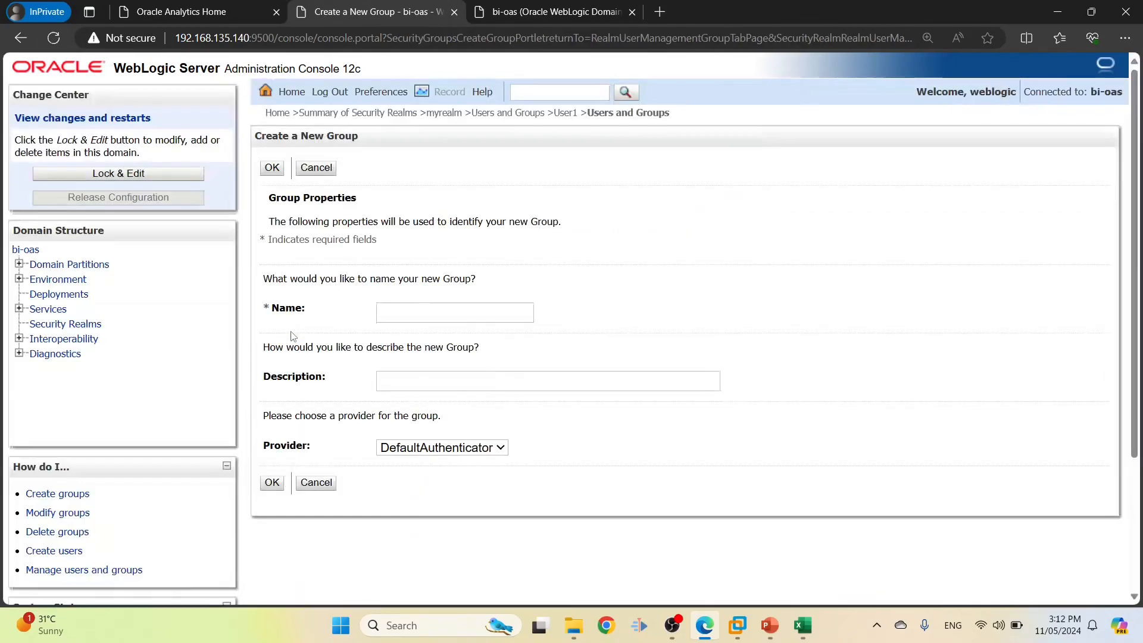
click(401, 314)
text(INV1_GROUP)
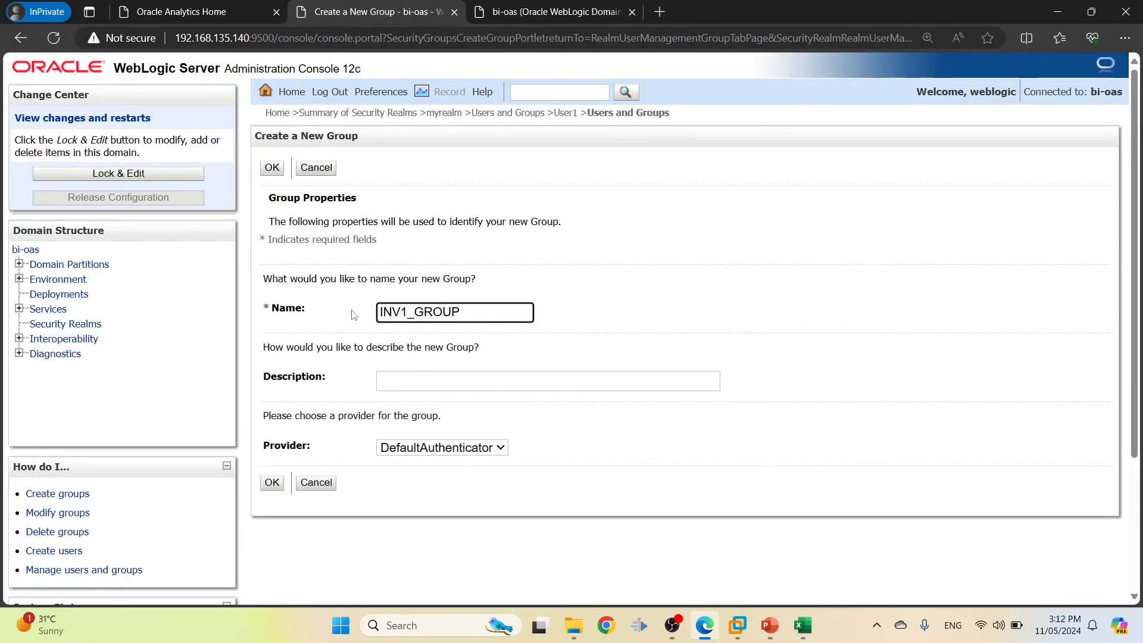
Describe it as 'Warehouse Inventory report and dashboard only', keep DefaultAuthenticator, and save
key(alt+Tab)
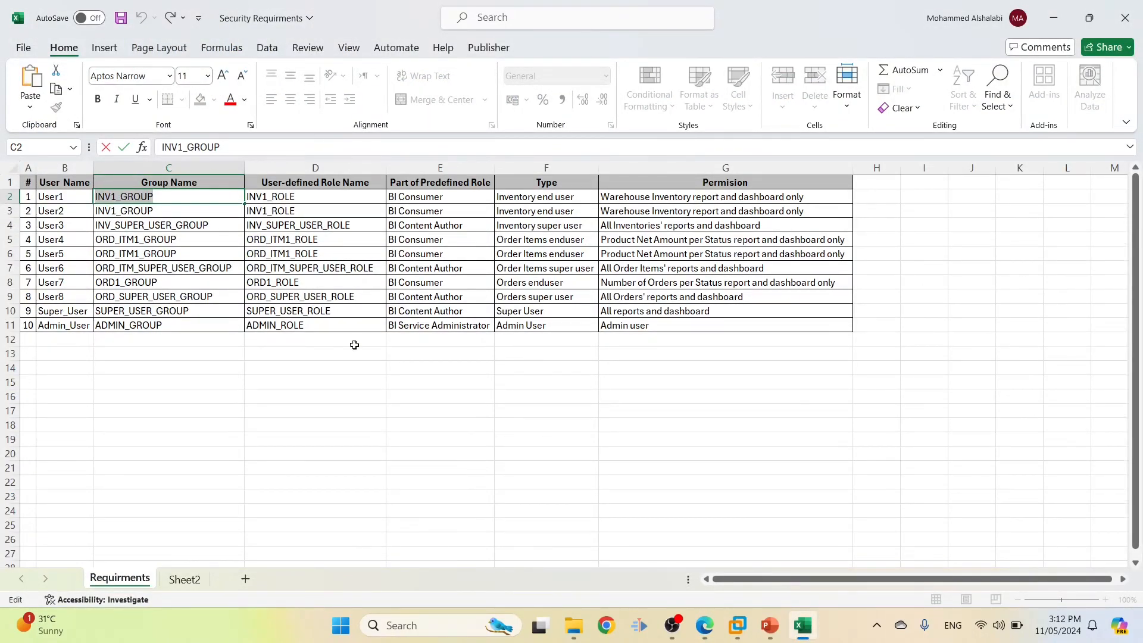
double_click(809, 198)
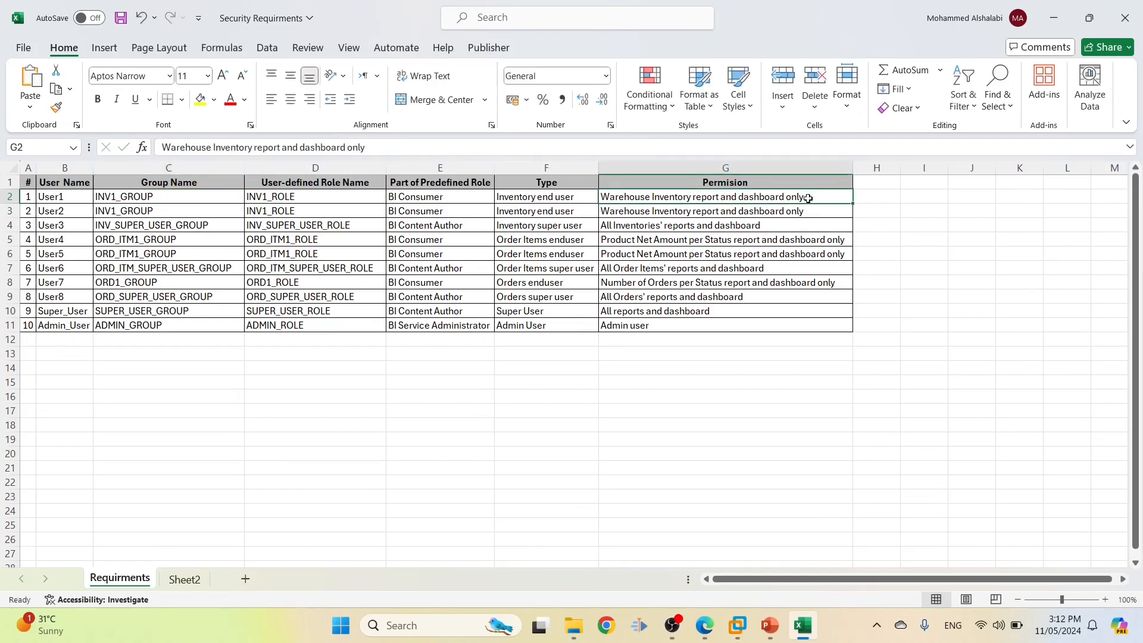
drag(809, 197, 573, 194)
key(ctrl+c)
key(alt+Tab)
click(402, 381)
key(ctrl+v)
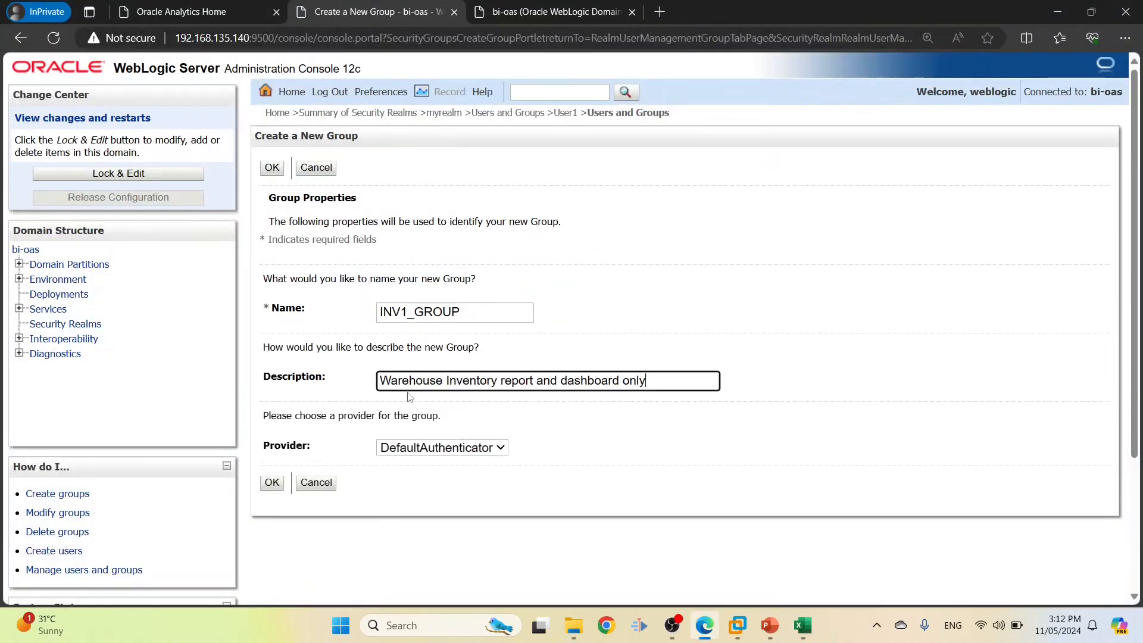
click(402, 451)
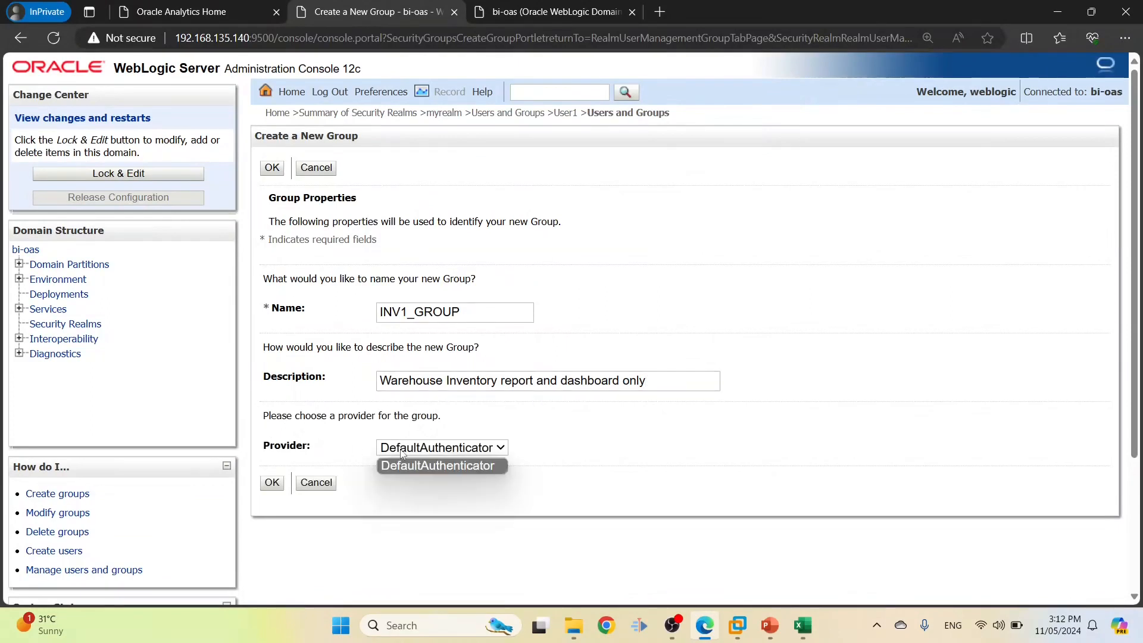
click(403, 464)
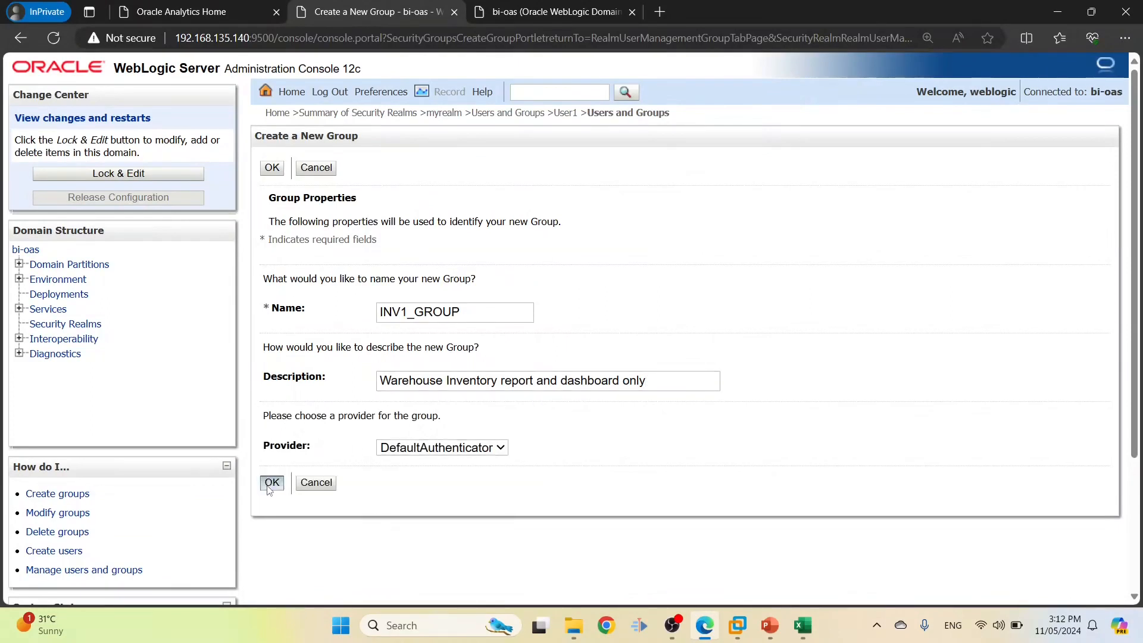
click(272, 483)
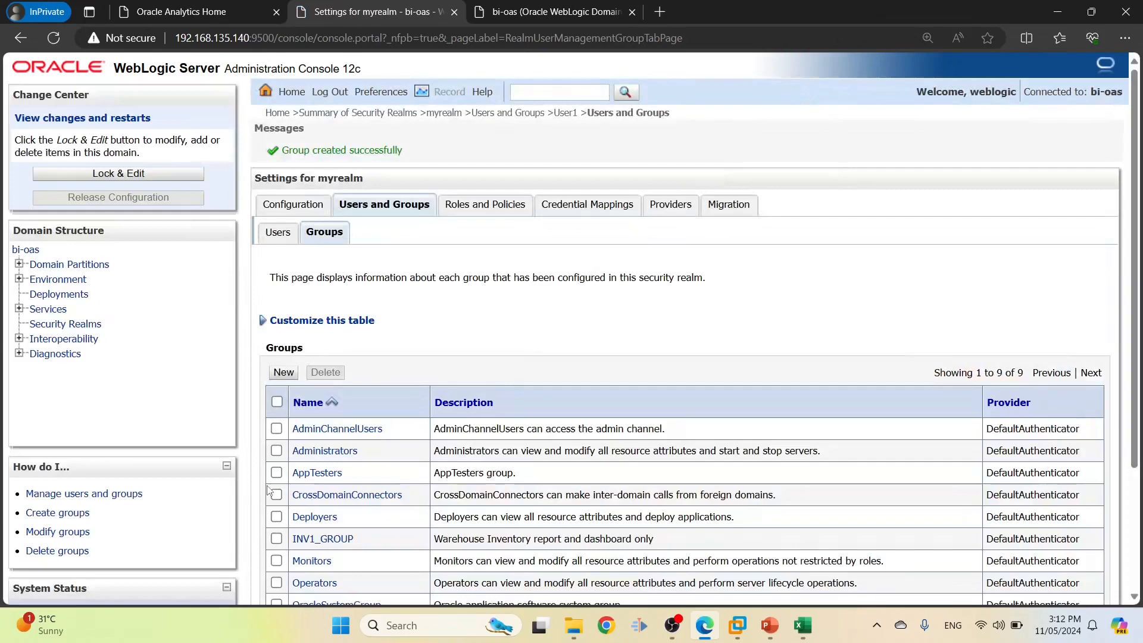
scroll(529, 369, down, 2)
Verify INV1_GROUP belongs to no parent groups, then return to the groups list for a new group
click(327, 456)
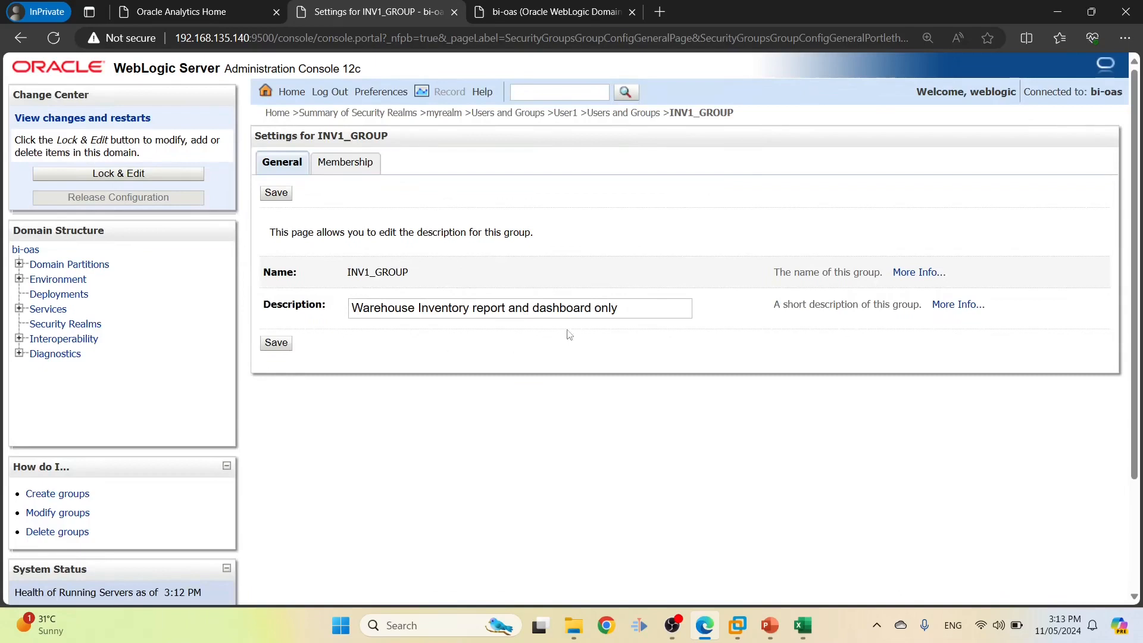
click(360, 168)
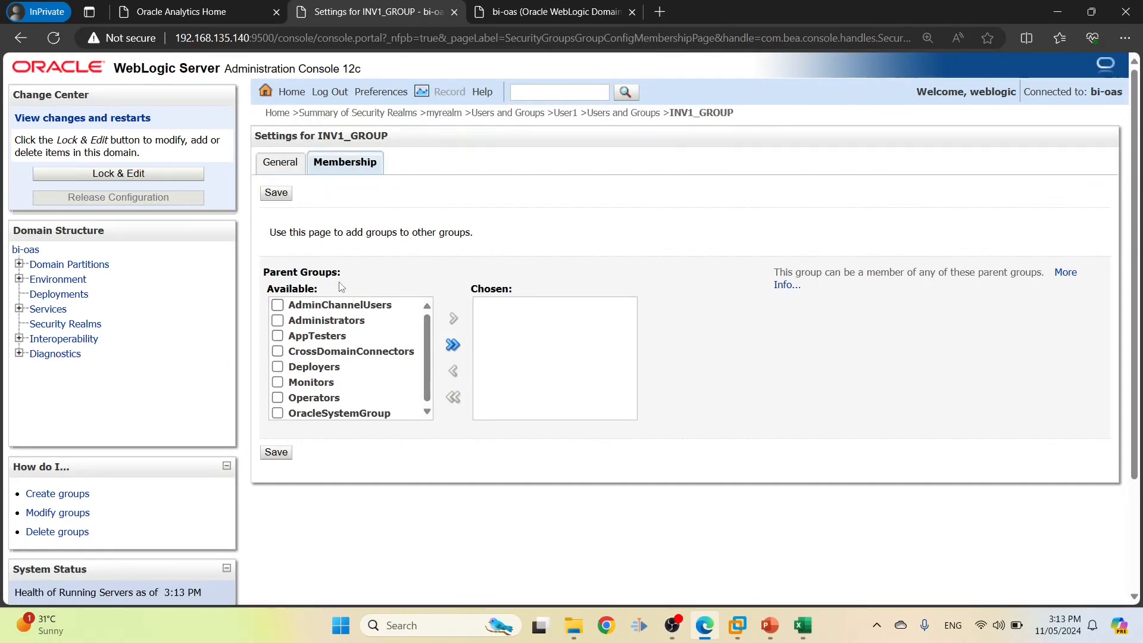
click(619, 113)
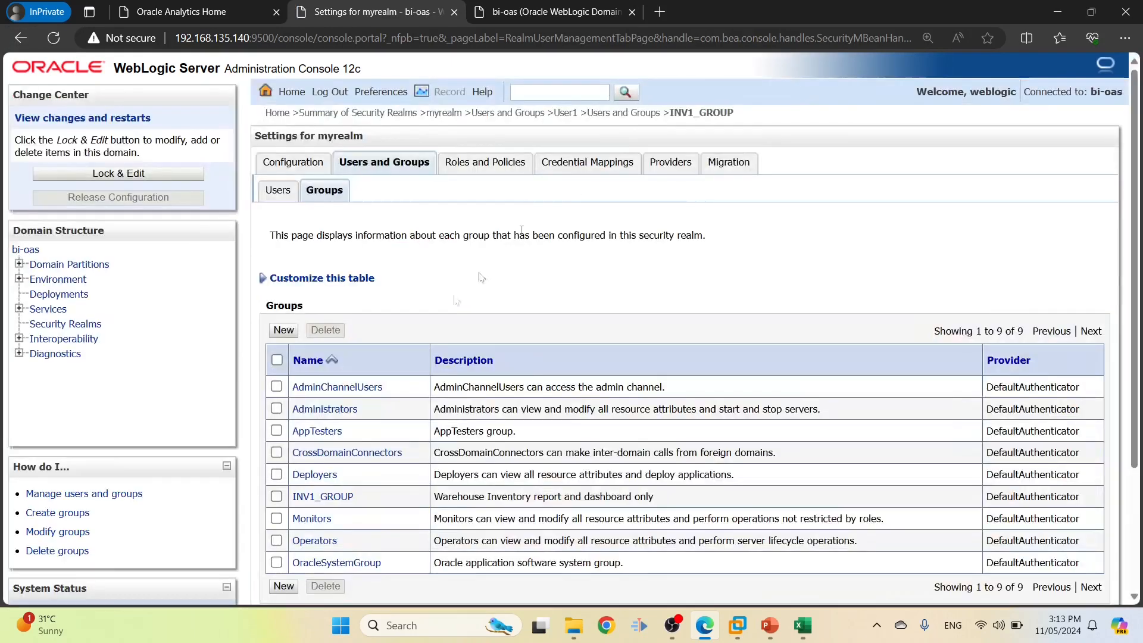
click(284, 331)
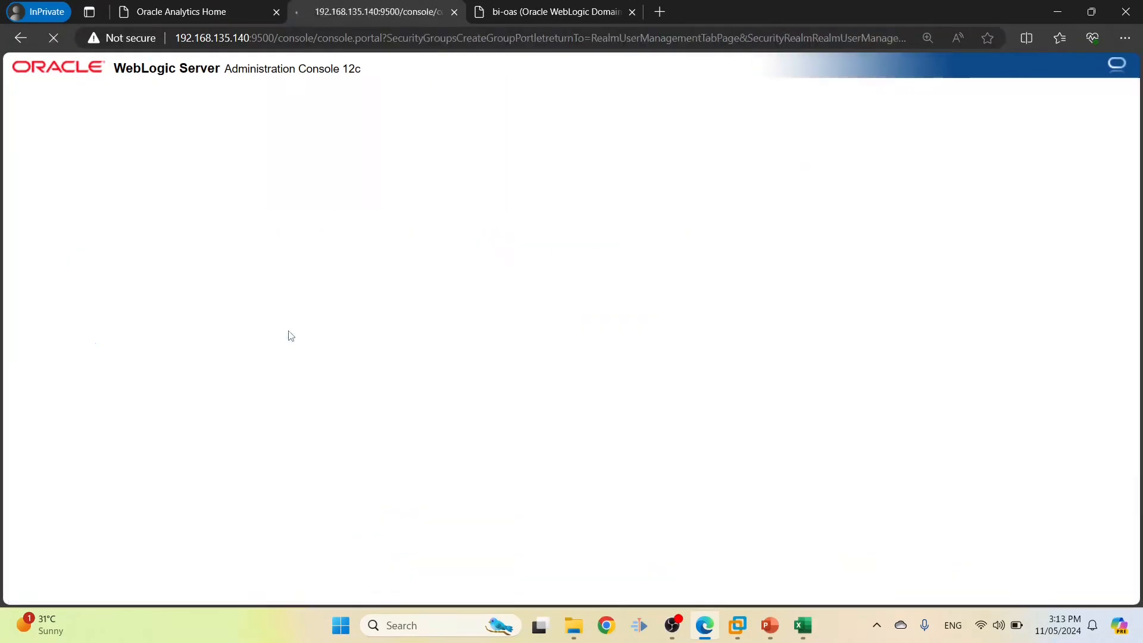
Name the new group INV_SUPER_USER_GROUP, copied from cell C4
key(alt+Tab)
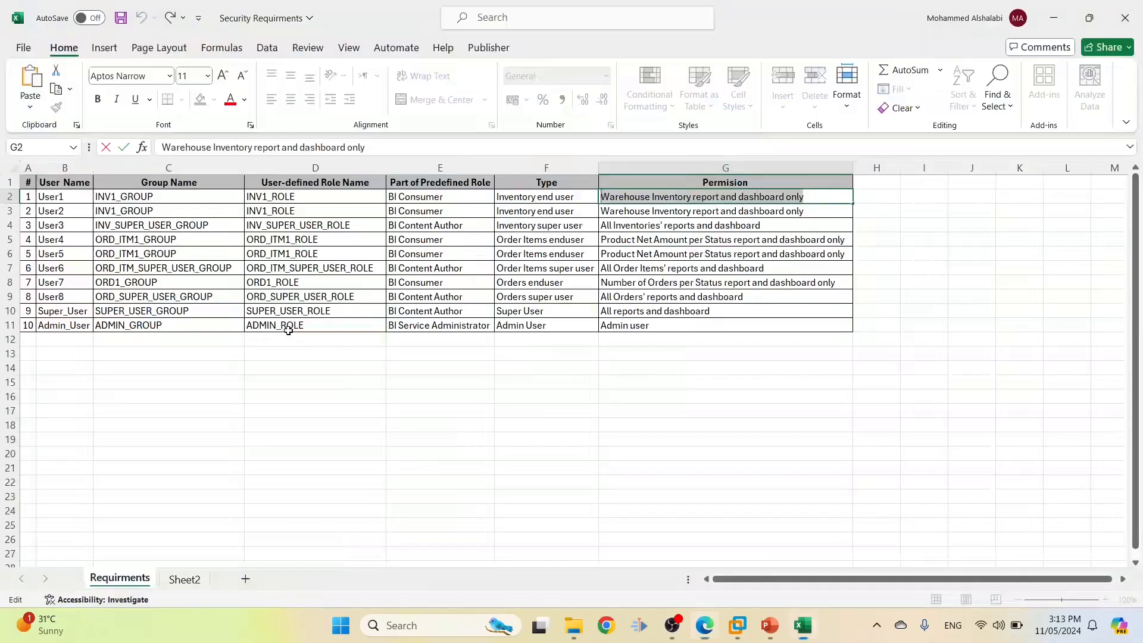
click(178, 224)
drag(228, 226, 94, 226)
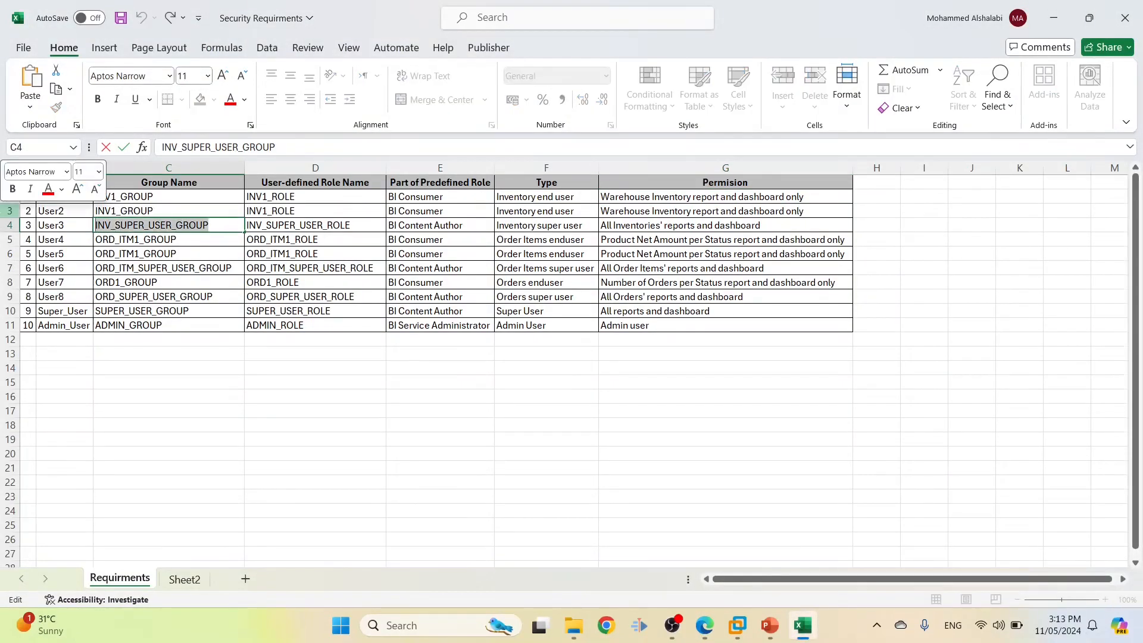
key(alt+Tab)
click(404, 316)
key(ctrl+v)
Set its description to 'All Inventories' reports and dashboard' from G4 and create it
key(alt+Tab)
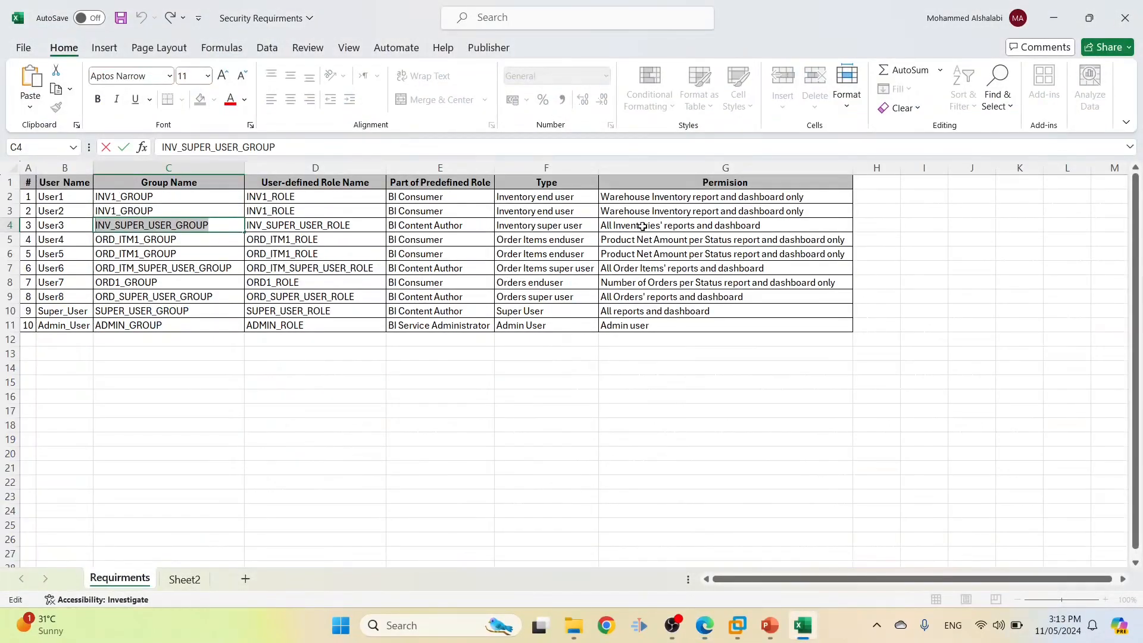
click(642, 226)
drag(323, 147, 162, 147)
key(alt+Tab)
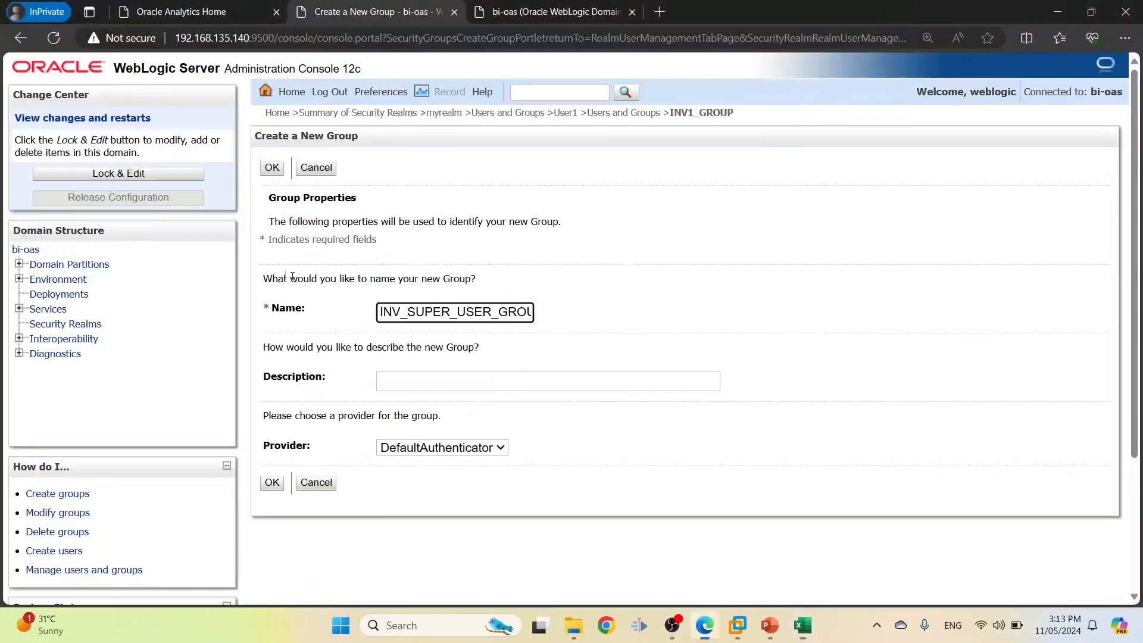
click(439, 374)
key(ctrl+v)
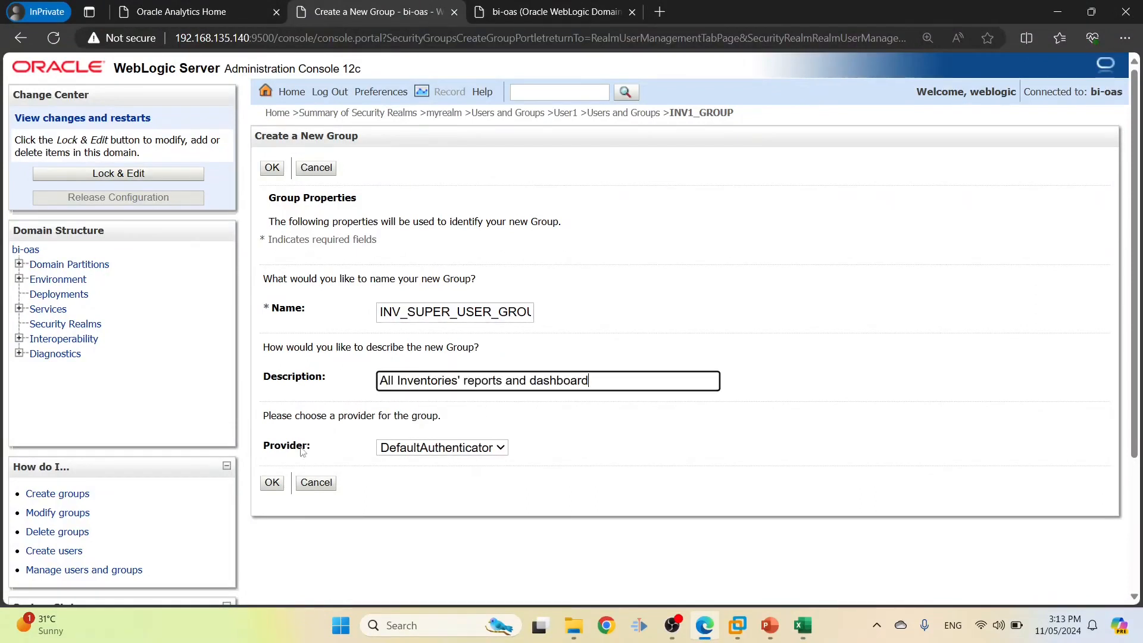
click(274, 486)
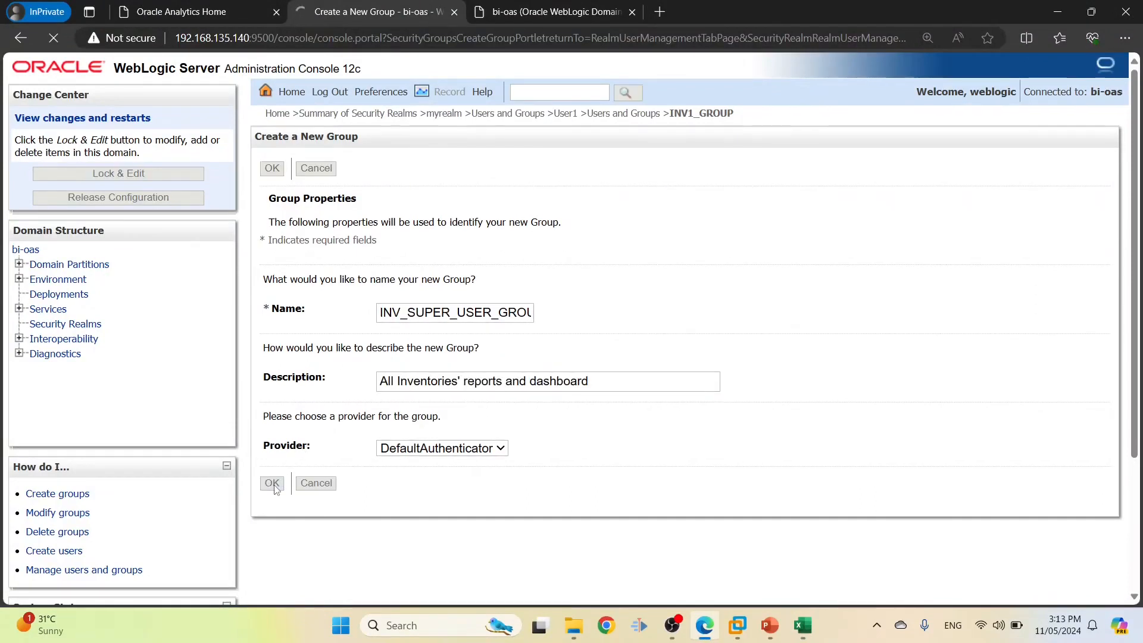
Select the next group name, ORD_ITM1_GROUP, in cell C5 for copying
key(alt+Tab)
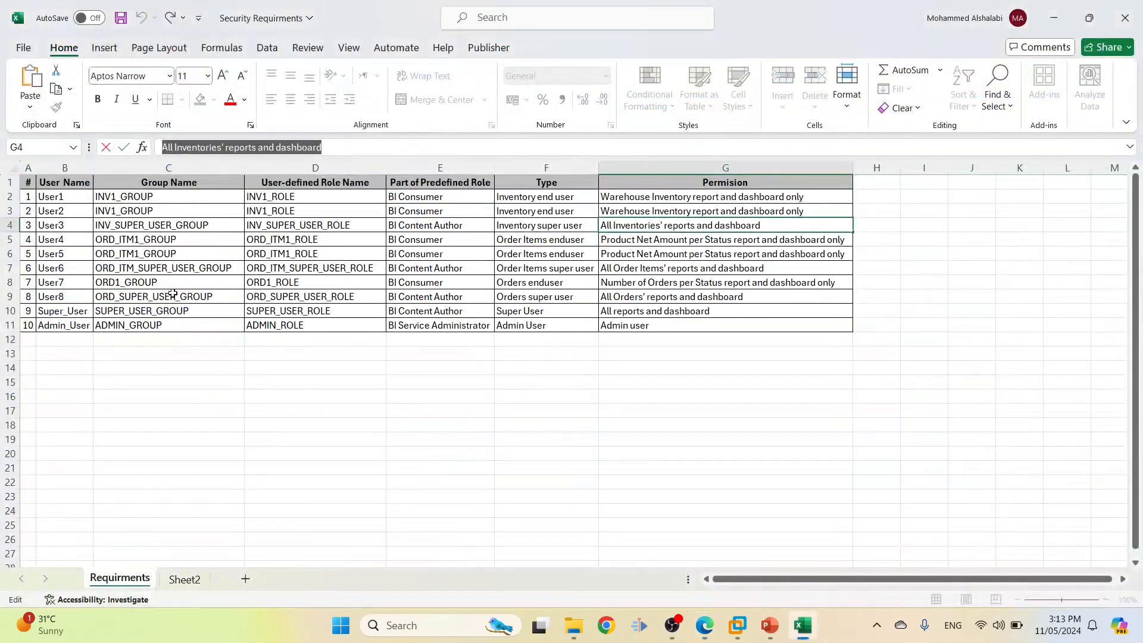
click(143, 239)
double_click(173, 240)
Create group ORD_ITM1_GROUP in myrealm with the G5 permission text as its description
drag(191, 239, 57, 226)
key(ctrl+c)
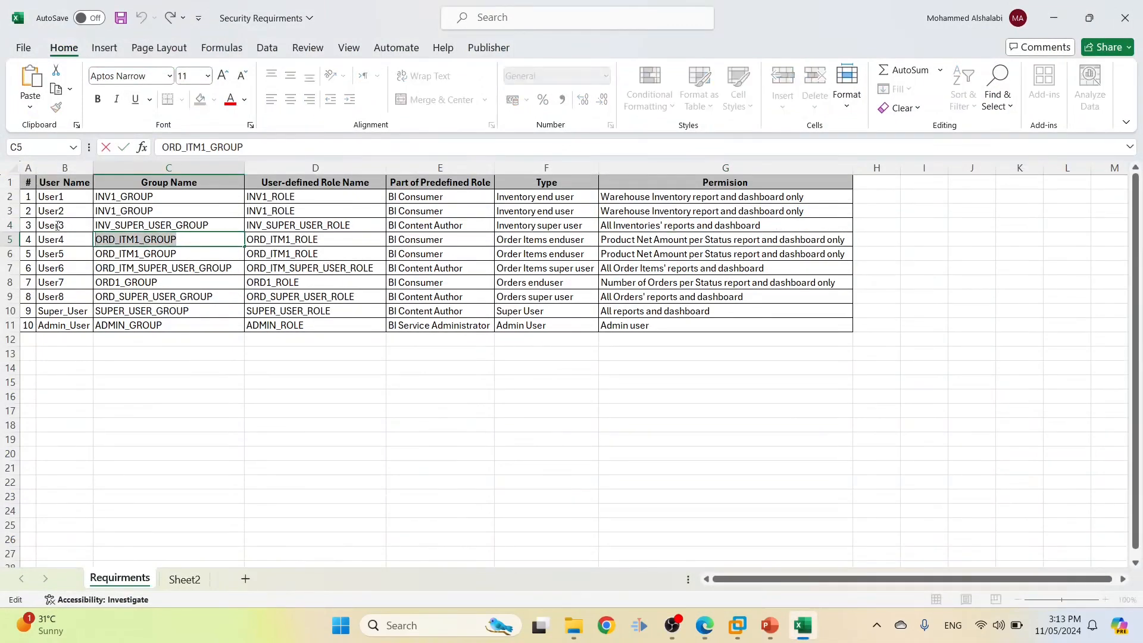
key(alt+Tab)
click(283, 373)
click(401, 314)
key(ctrl+v)
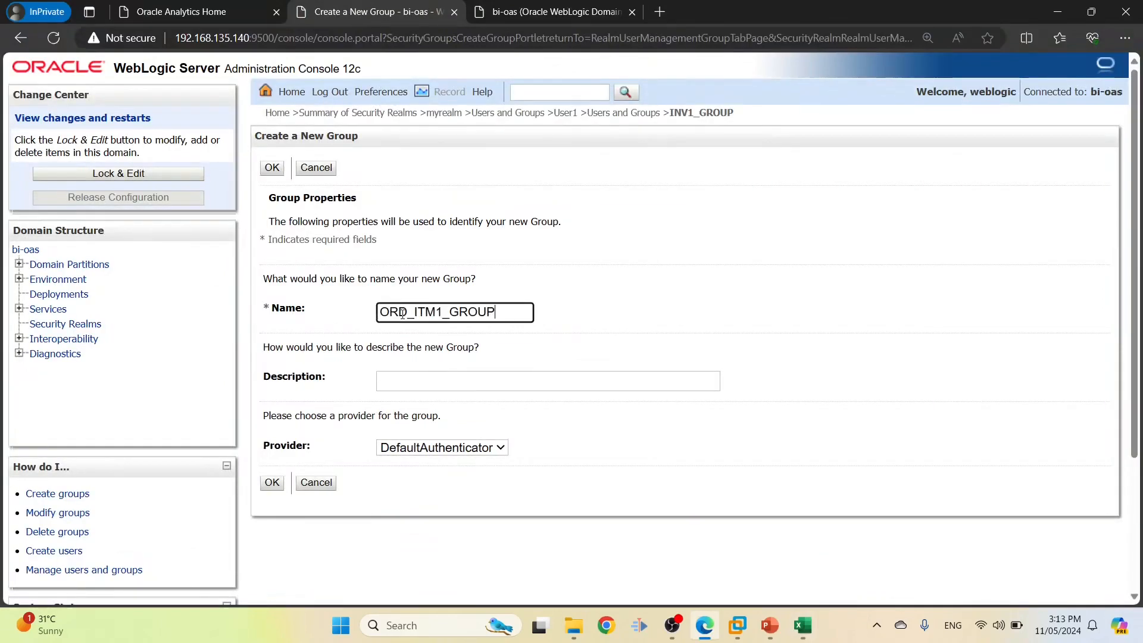
click(392, 380)
key(alt+Tab)
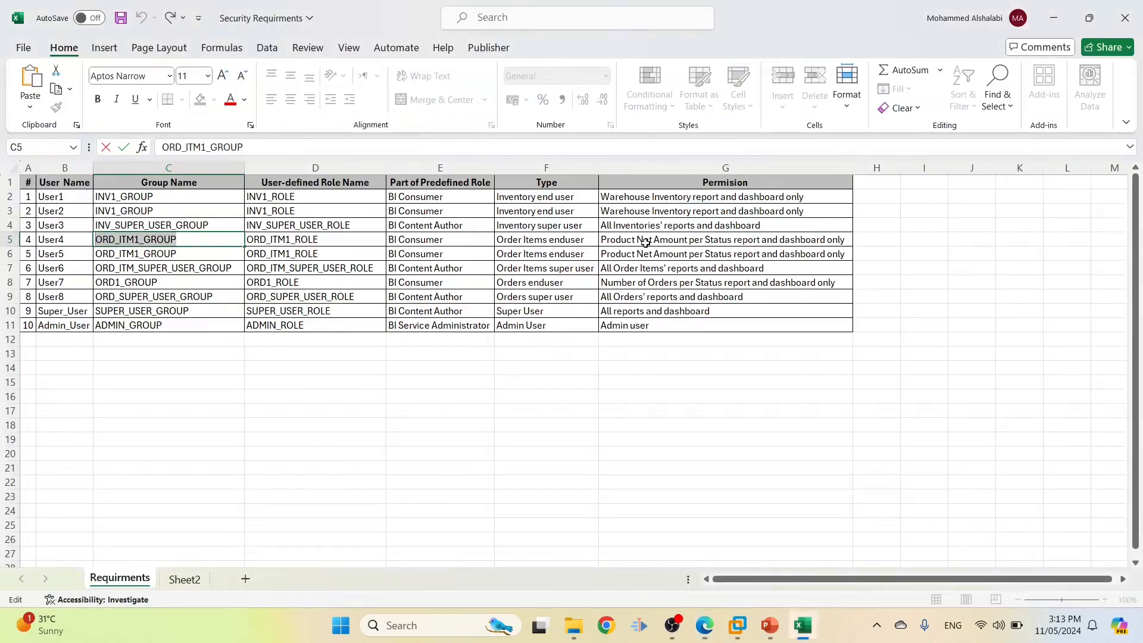
click(645, 241)
triple_click(395, 147)
key(ctrl+c)
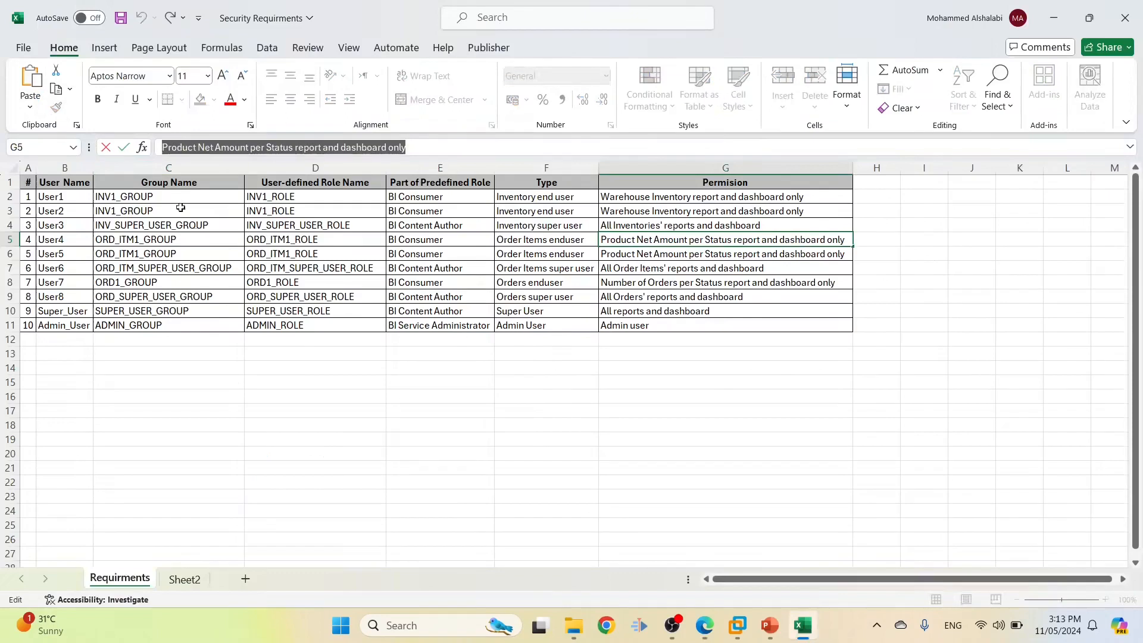
key(alt+Tab)
key(ctrl+v)
click(272, 482)
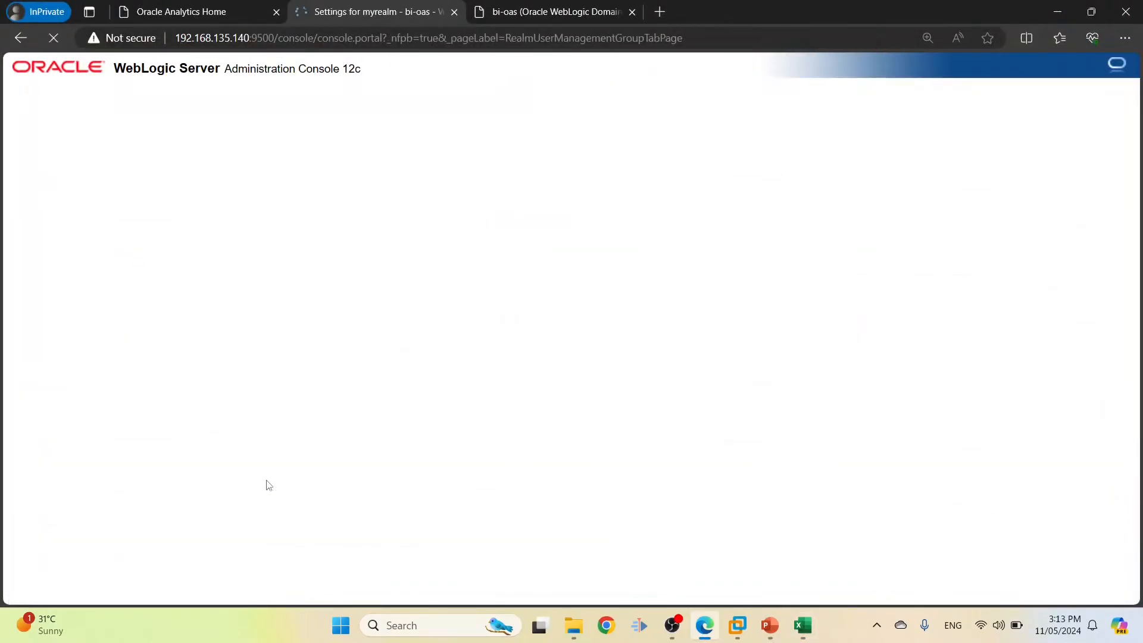
Create group ORD_ITM_SUPER_USER_GROUP described "All Order Items' reports and dashboard" from row 7
key(alt+Tab)
click(130, 268)
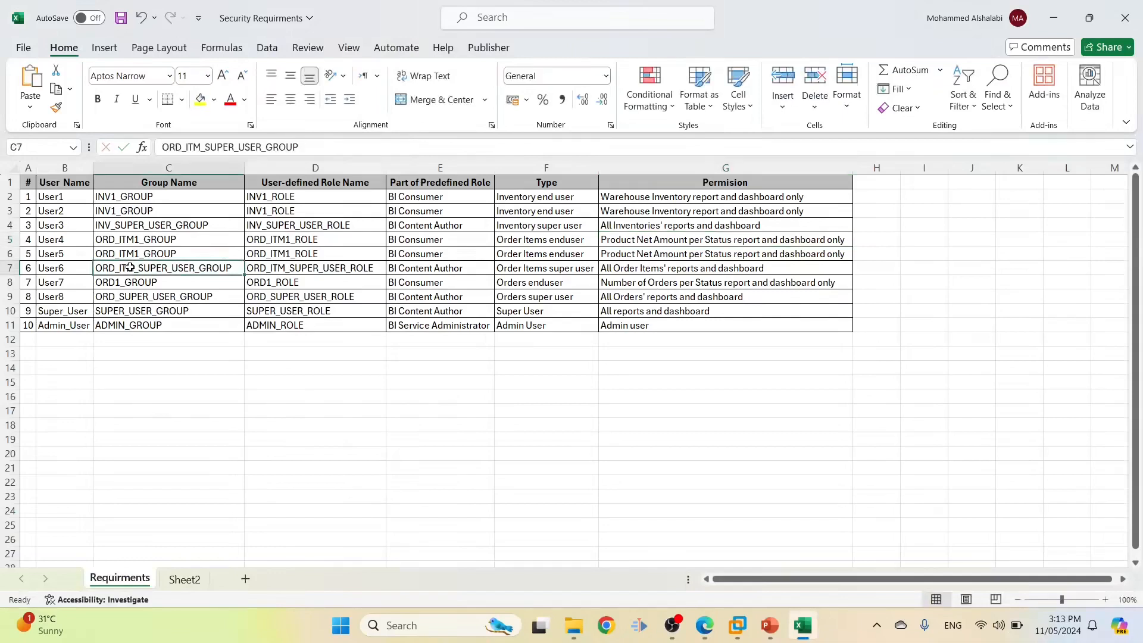
triple_click(346, 142)
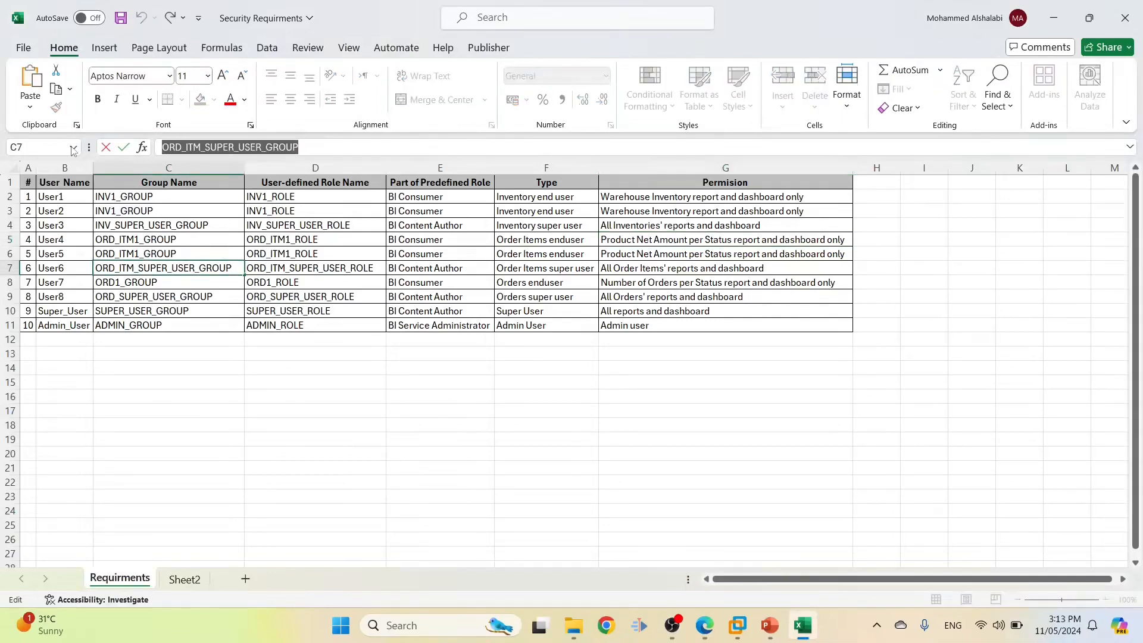
key(alt+Tab)
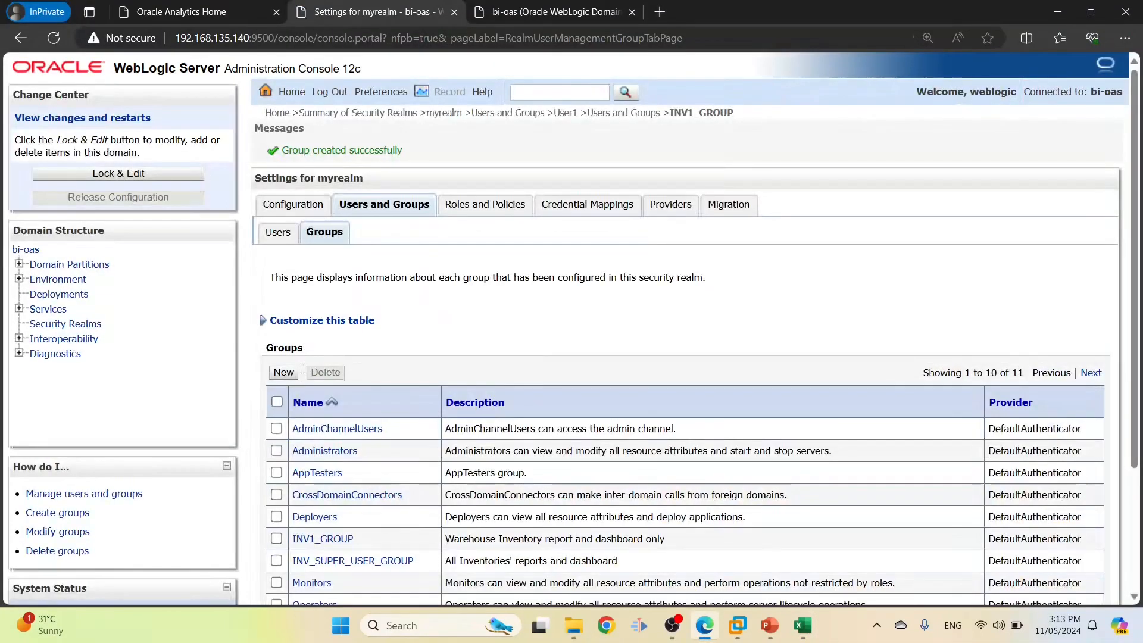
click(284, 374)
click(396, 314)
key(ctrl+v)
key(alt+Tab)
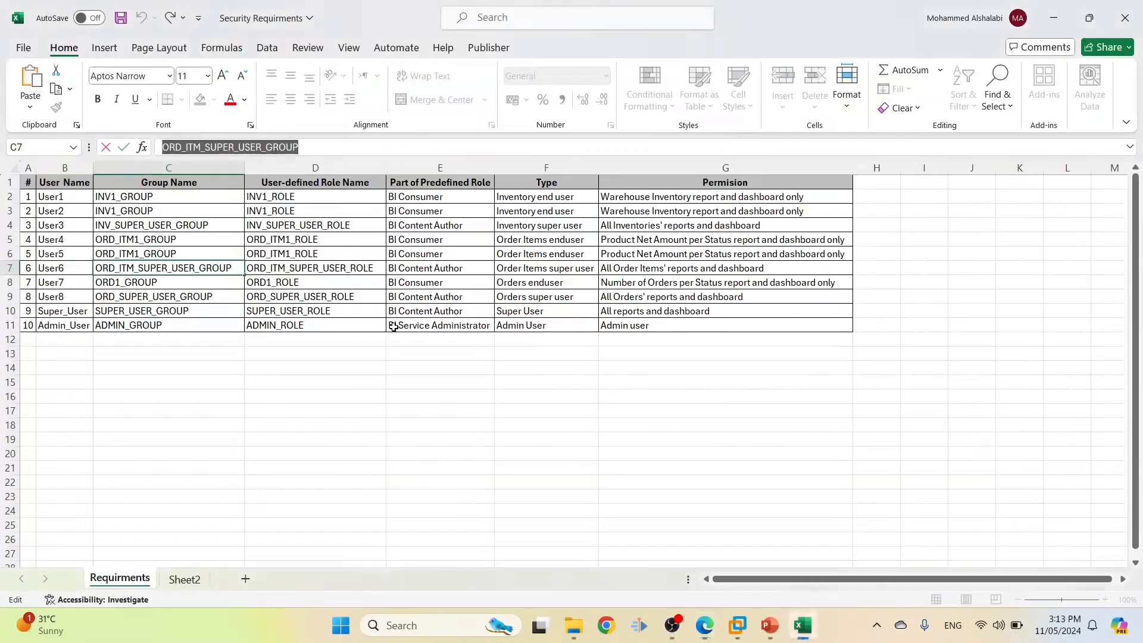
click(612, 268)
key(ctrl+a)
key(ctrl+c)
key(alt+Tab)
click(422, 374)
key(ctrl+v)
click(272, 483)
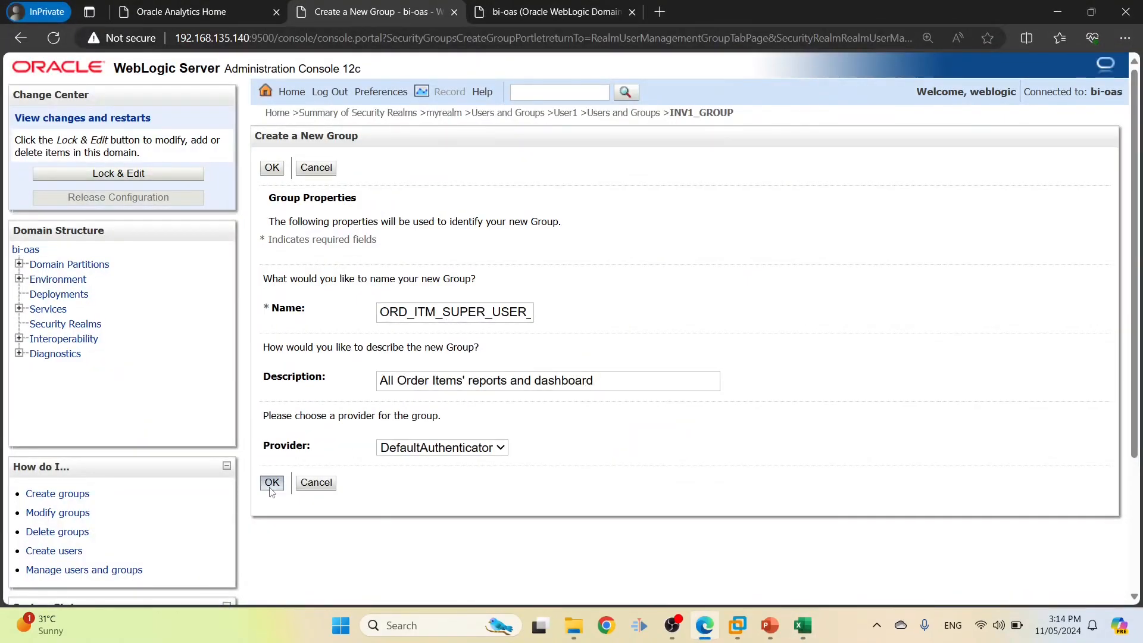
Copy the ORD1_GROUP name from cell C8 and start a new group
key(alt+Tab)
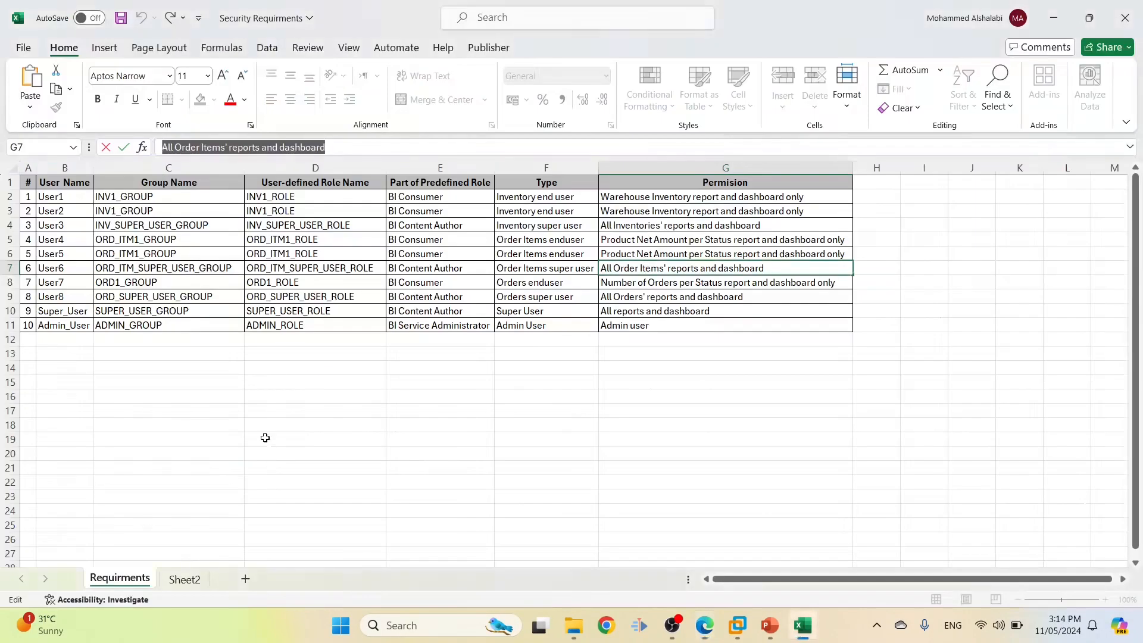
click(147, 282)
double_click(175, 282)
key(ctrl+a)
key(ctrl+c)
key(alt+Tab)
click(275, 365)
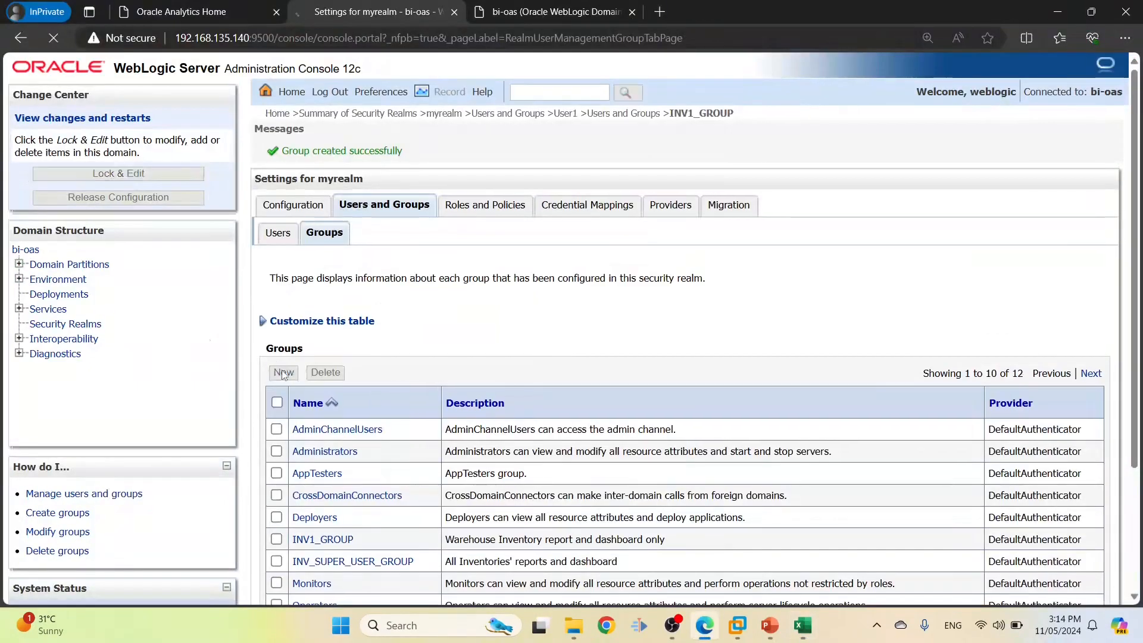
Finish creating ORD1_GROUP with the G8 permission text as its description
click(393, 318)
key(ctrl+v)
key(alt+Tab)
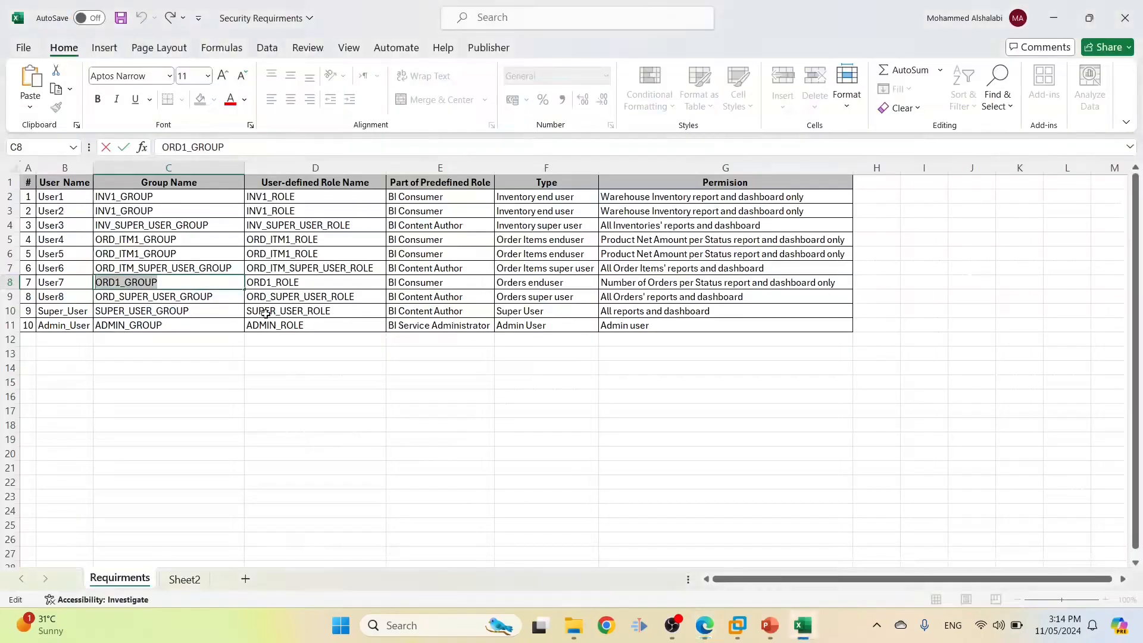
click(639, 288)
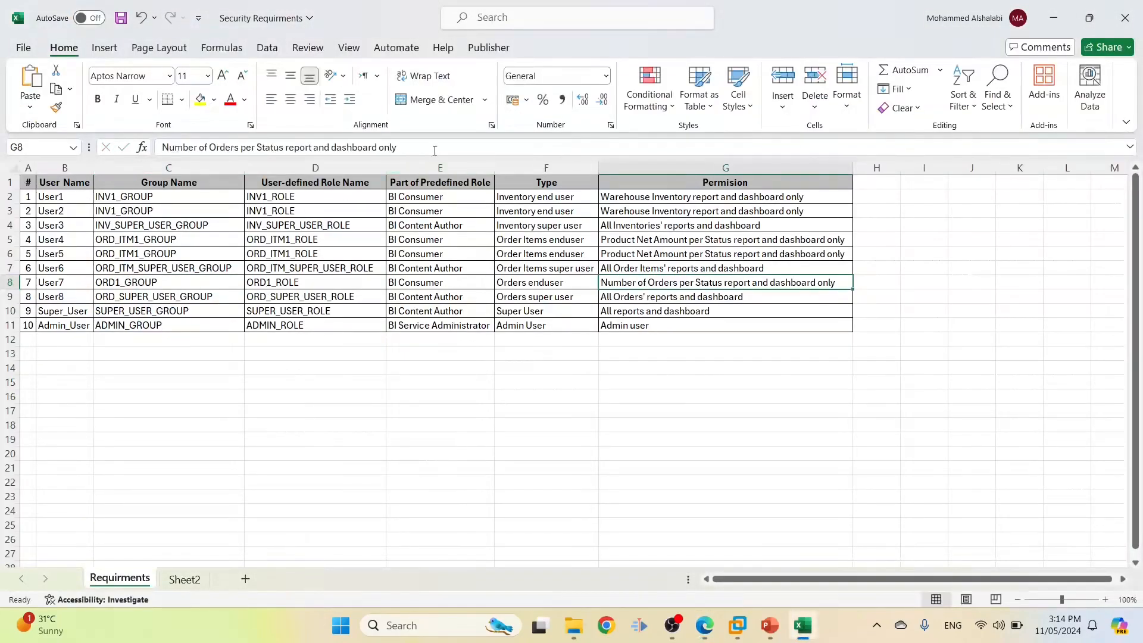
drag(434, 147, 162, 147)
key(ctrl+c)
key(alt+Tab)
click(478, 389)
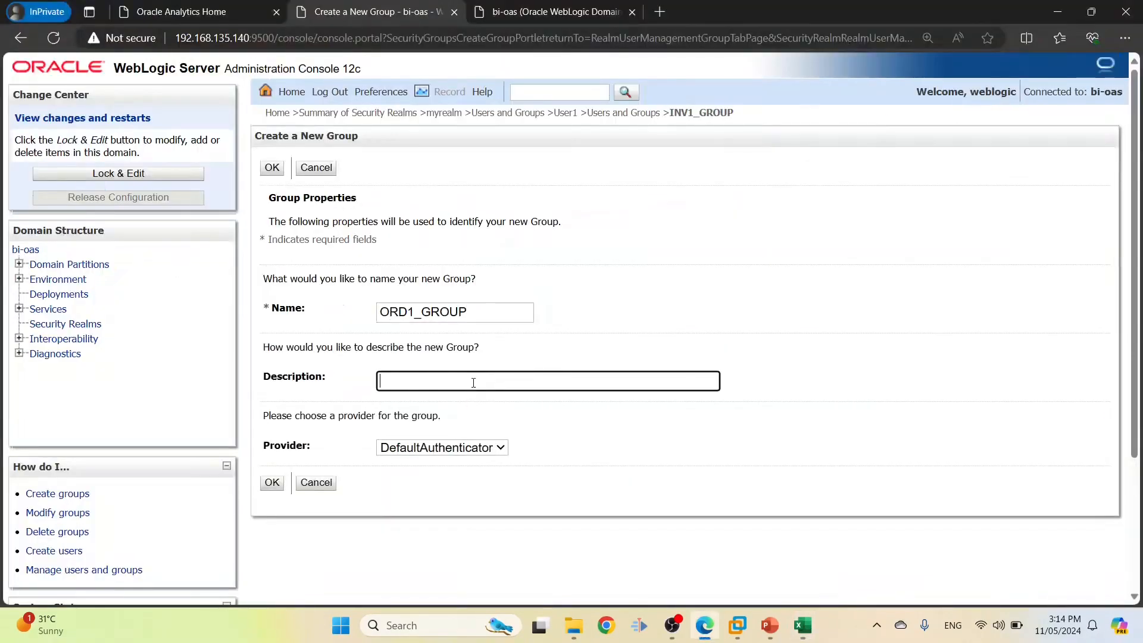
key(ctrl+v)
click(271, 484)
Create ORD_SUPER_USER_GROUP described "All Orders' reports and dashboard" from cells C9 and G9
key(alt+Tab)
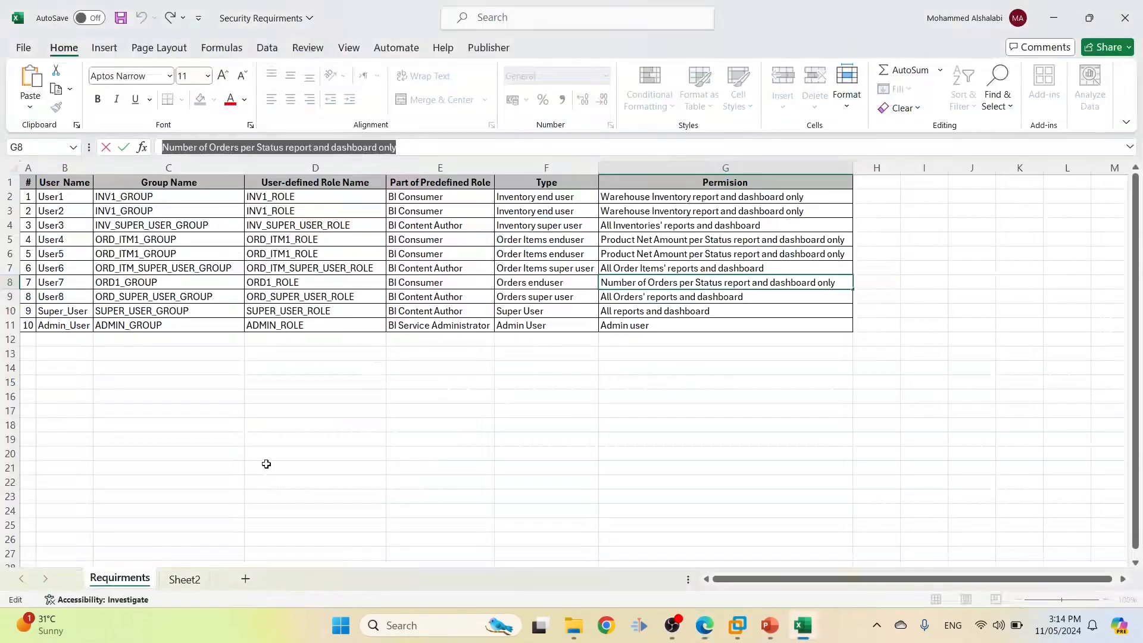
click(202, 300)
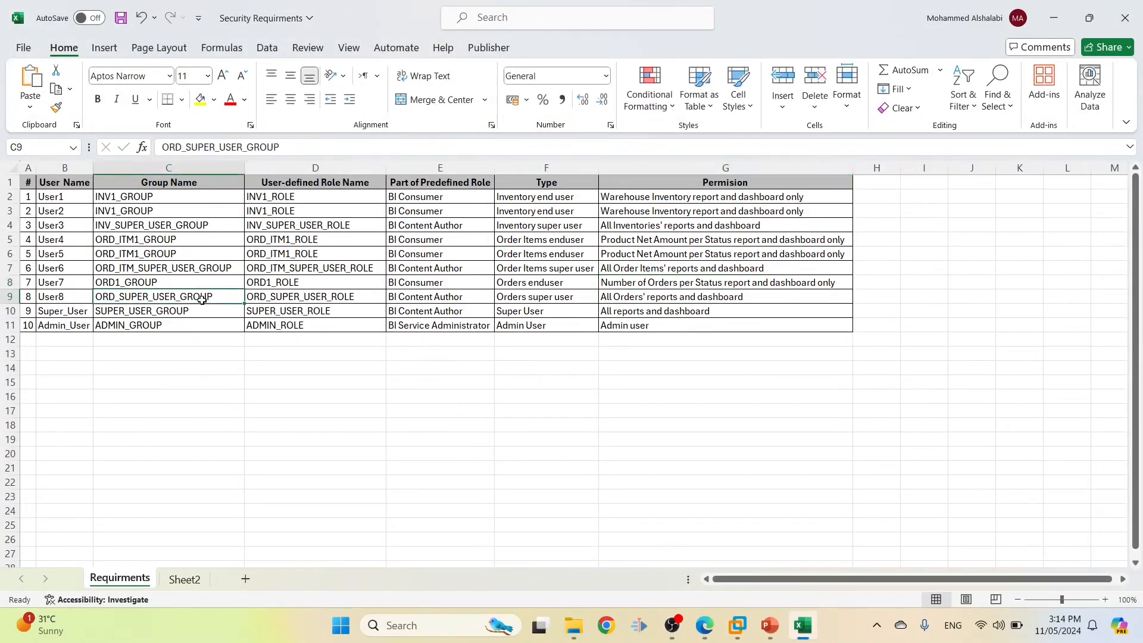
double_click(219, 299)
drag(219, 299, 55, 297)
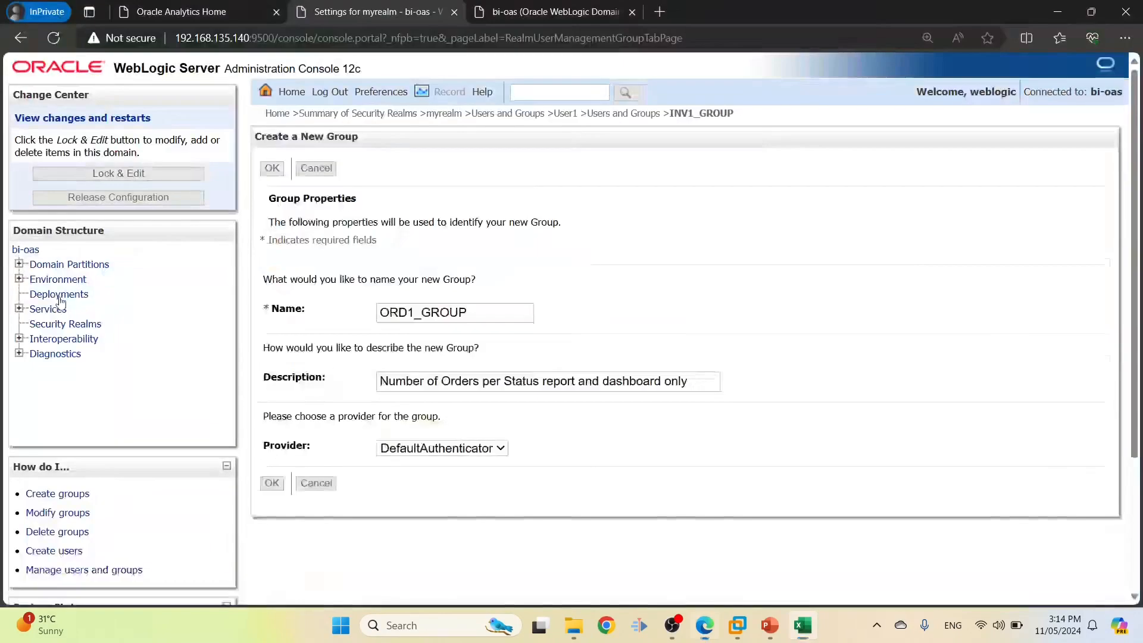
key(alt+Tab)
click(284, 372)
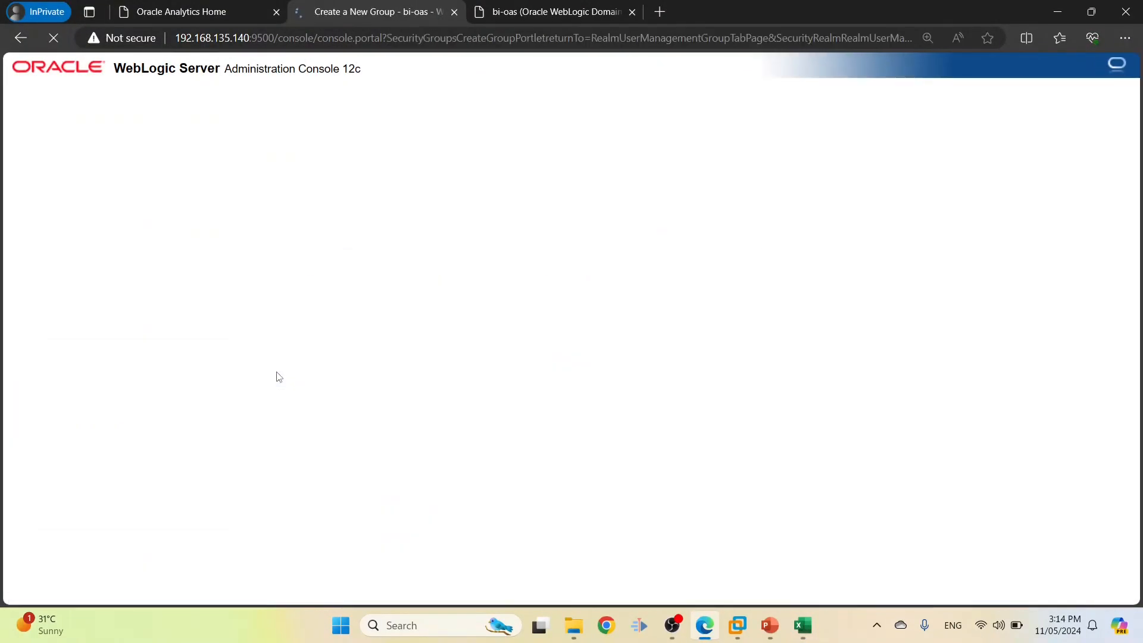
click(396, 308)
key(ctrl+v)
click(413, 376)
key(alt+Tab)
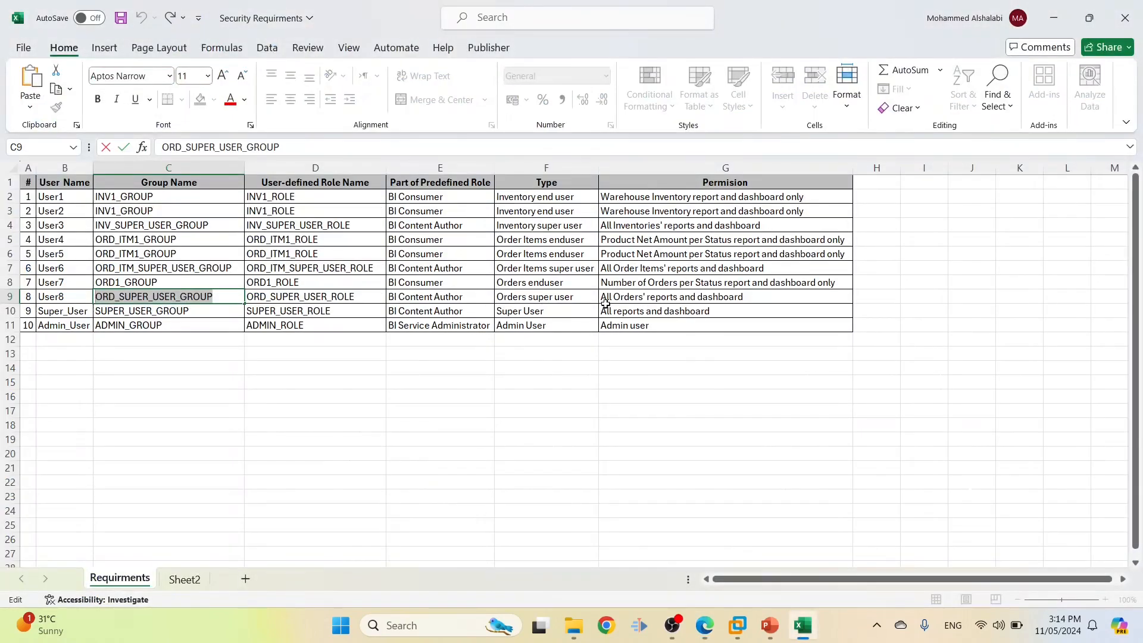
click(605, 303)
triple_click(352, 152)
key(ctrl+c)
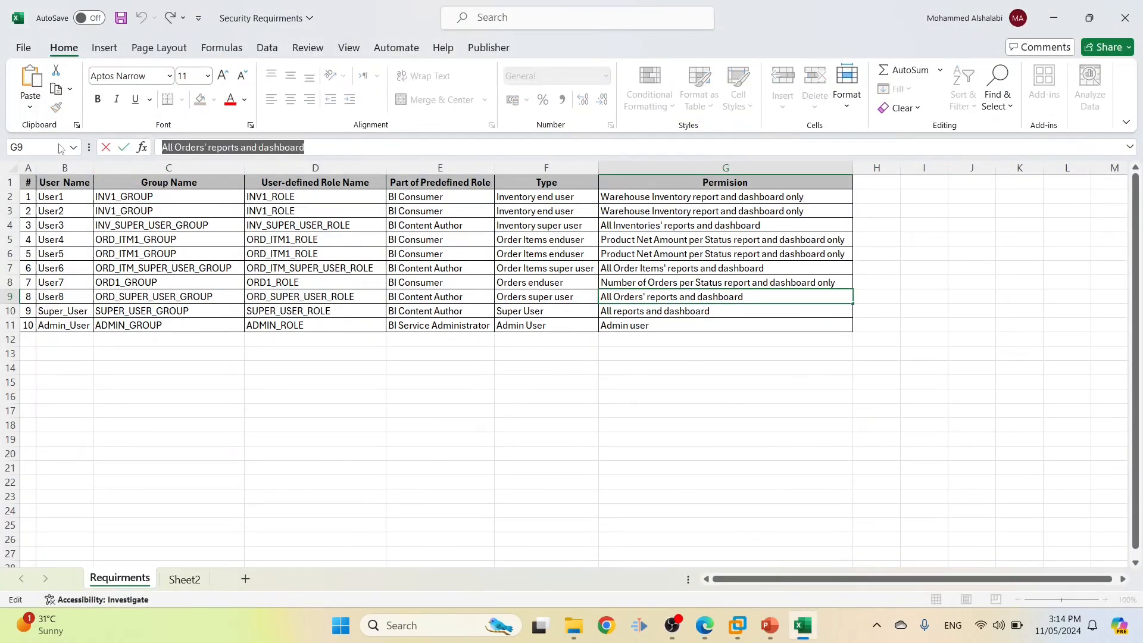
key(alt+Tab)
key(ctrl+v)
click(273, 483)
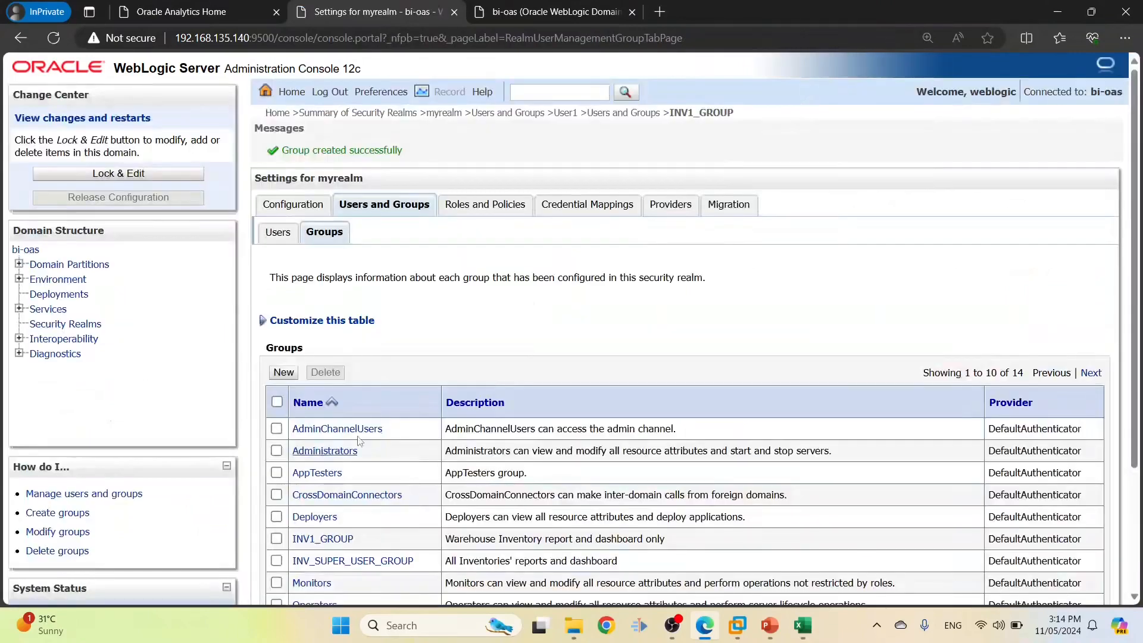
key(alt+Tab)
Create SUPER_USER_GROUP described "All reports and dashboard" from cells C10 and G10
click(153, 310)
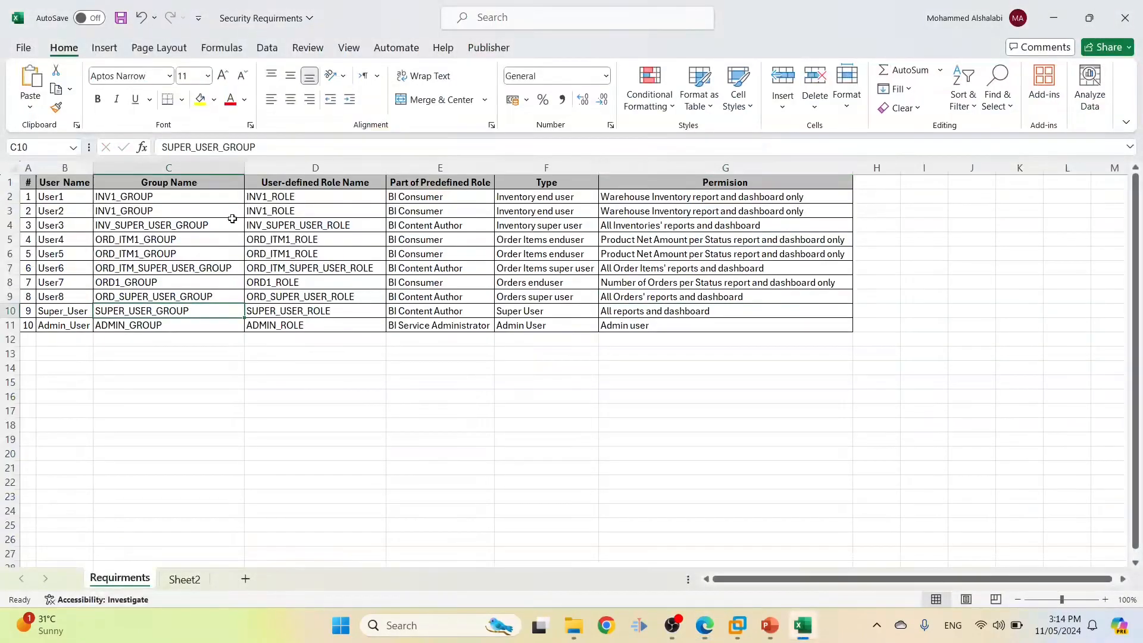
drag(279, 147, 160, 148)
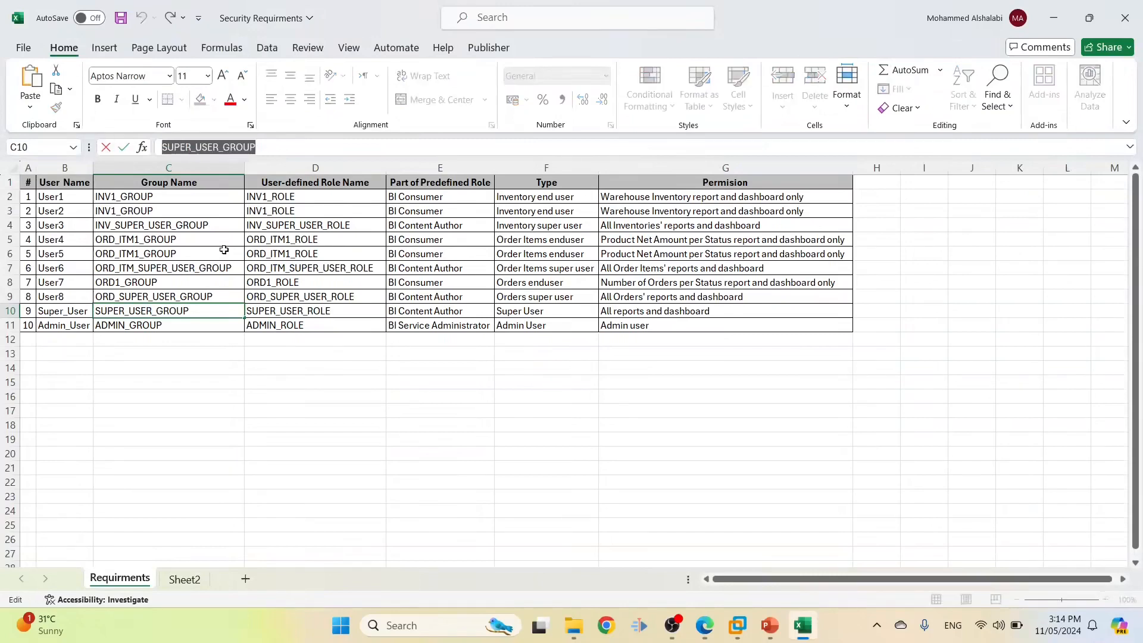
key(alt+Tab)
click(284, 372)
click(397, 306)
key(ctrl+v)
click(467, 373)
key(alt+Tab)
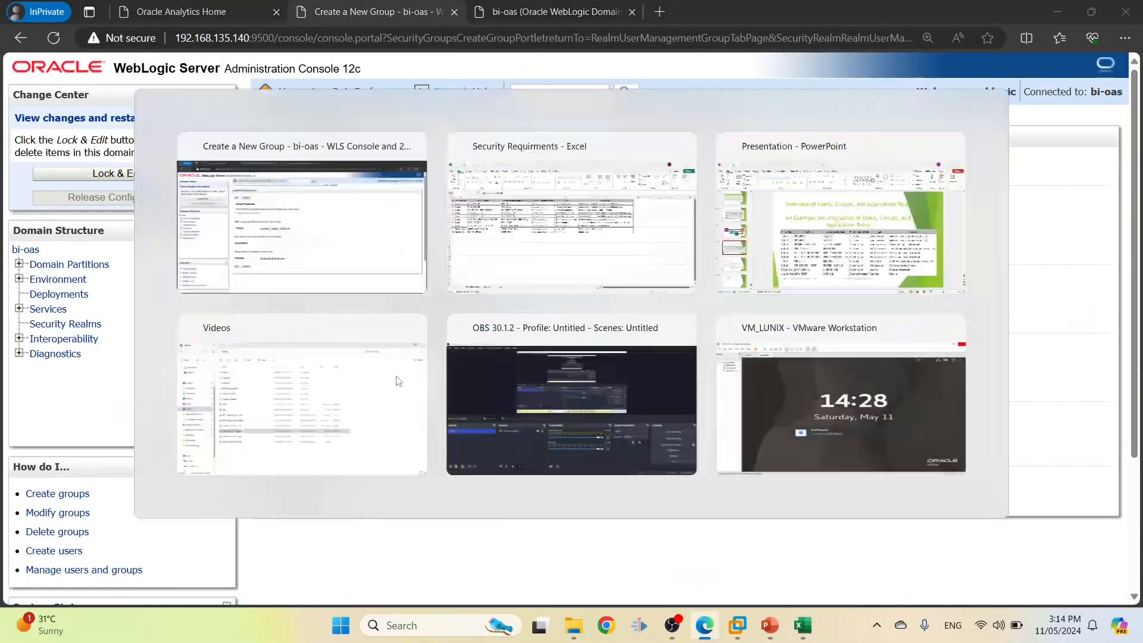
click(619, 315)
triple_click(311, 147)
key(ctrl+c)
key(alt+Tab)
key(ctrl+v)
click(275, 482)
Create ADMIN_GROUP described "Admin user" from cells C11 and G11
key(alt+Tab)
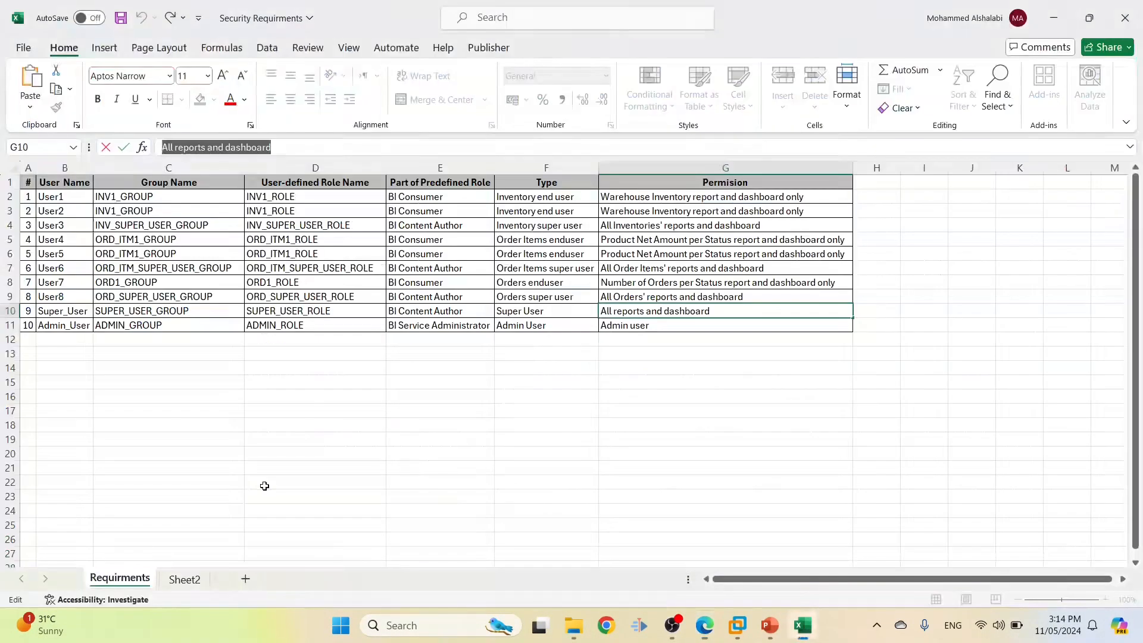
click(156, 327)
double_click(184, 324)
drag(184, 325, 64, 303)
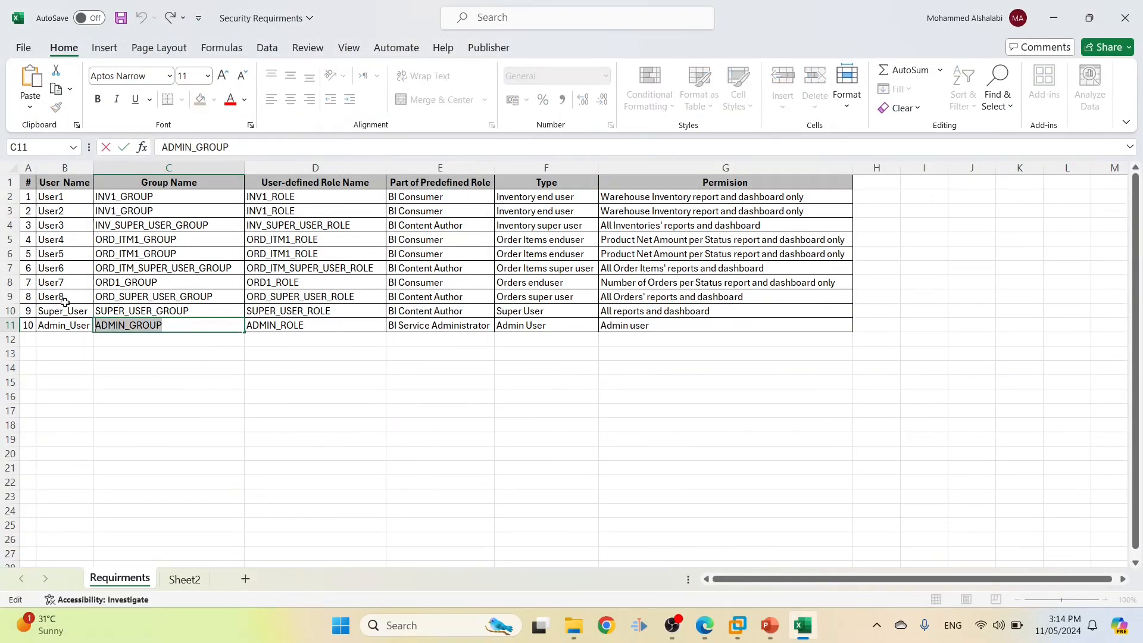
key(ctrl+c)
key(alt+Tab)
click(284, 372)
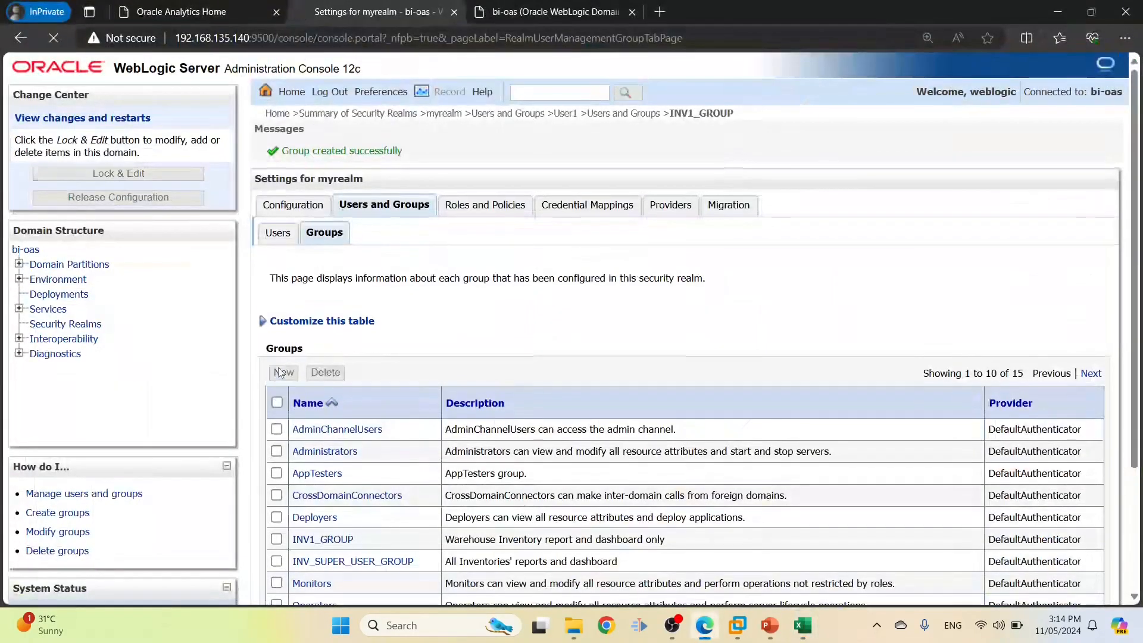
click(393, 303)
key(ctrl+v)
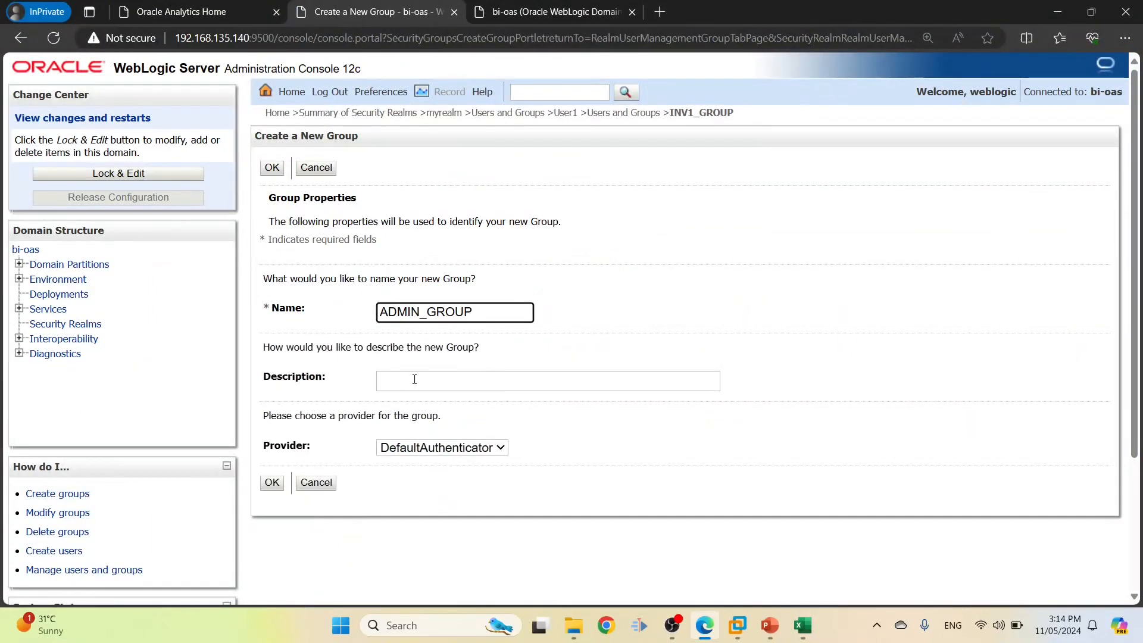
click(415, 380)
key(alt+Tab)
click(605, 328)
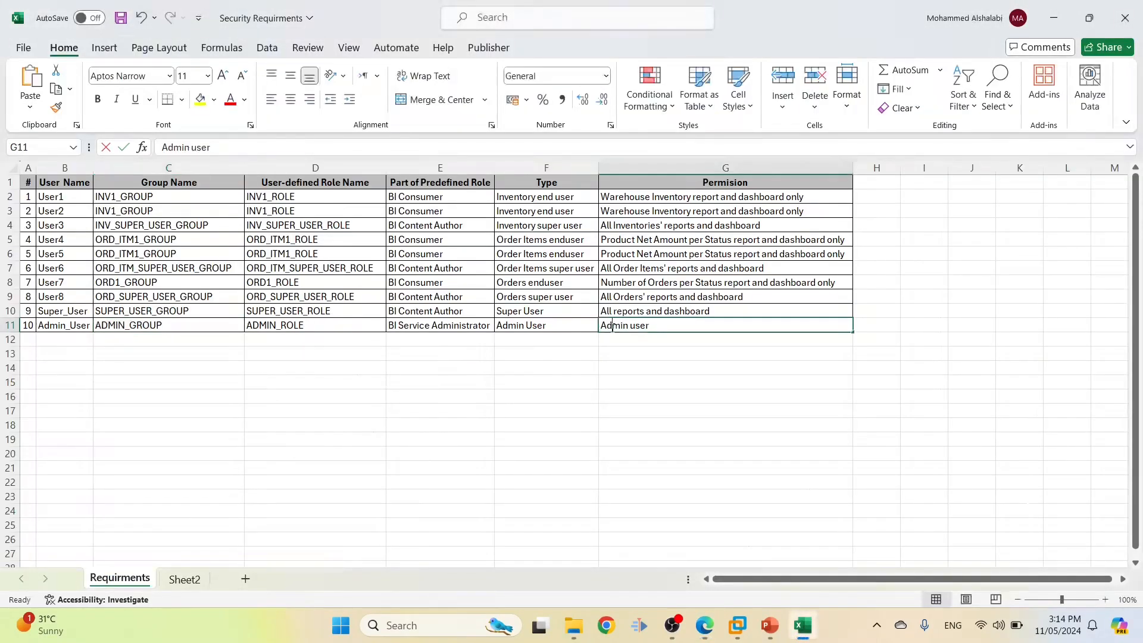
drag(262, 149, 162, 147)
key(ctrl+c)
key(alt+Tab)
key(ctrl+v)
click(272, 483)
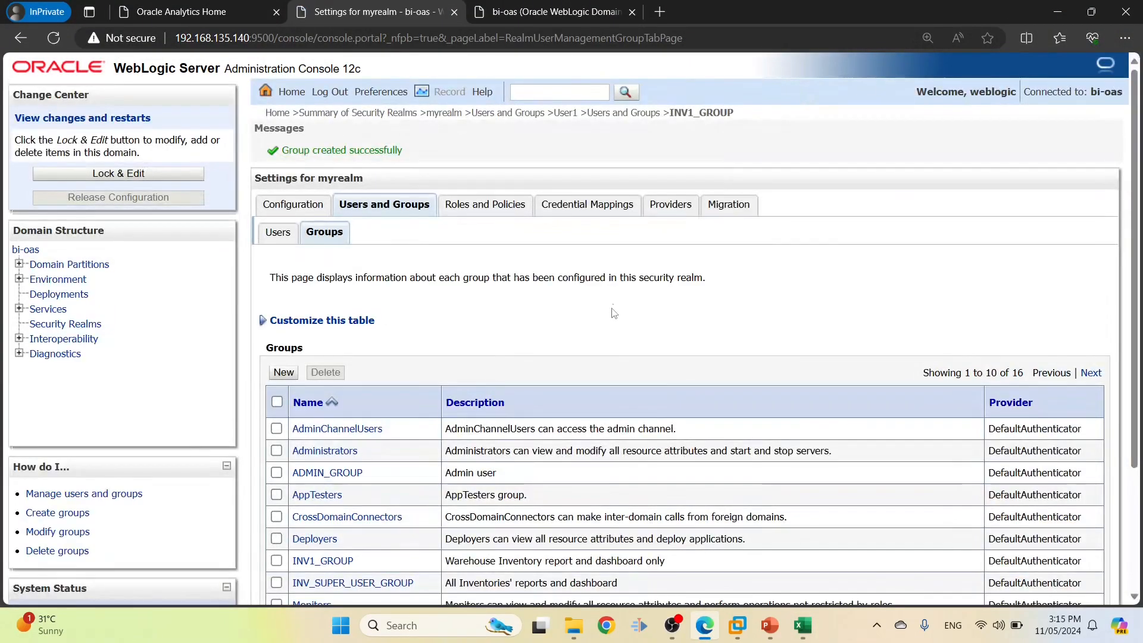
scroll(616, 309, down, 2)
key(alt+Tab)
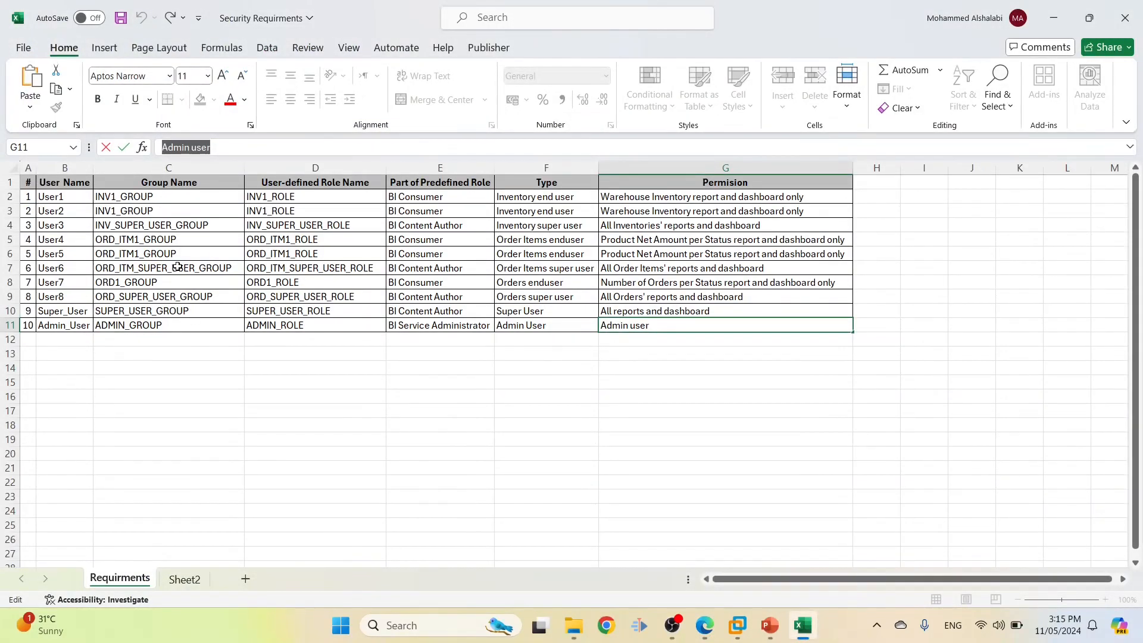
Open User1 from the realm's users list and look up its group, INV1_GROUP, in the sheet
click(51, 197)
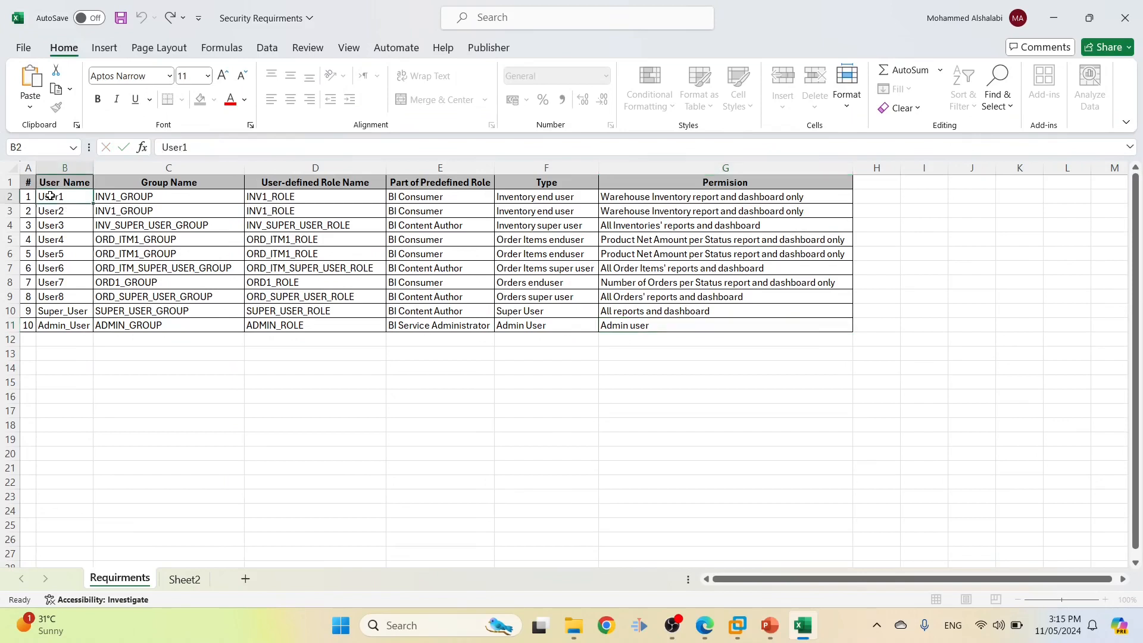
key(alt+Tab)
click(278, 150)
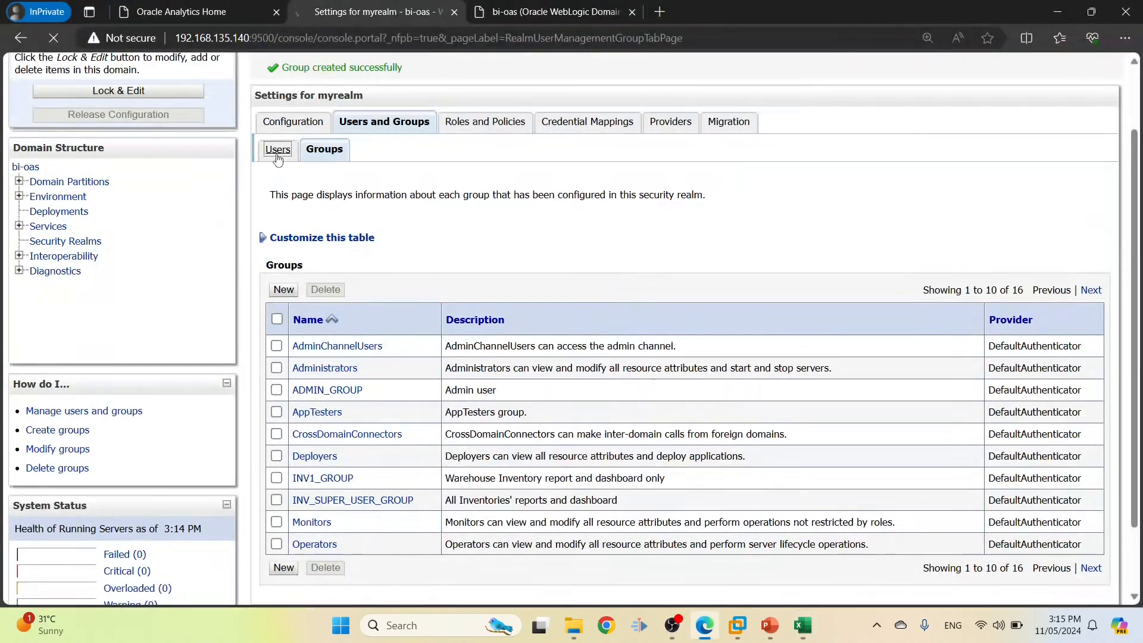
click(306, 496)
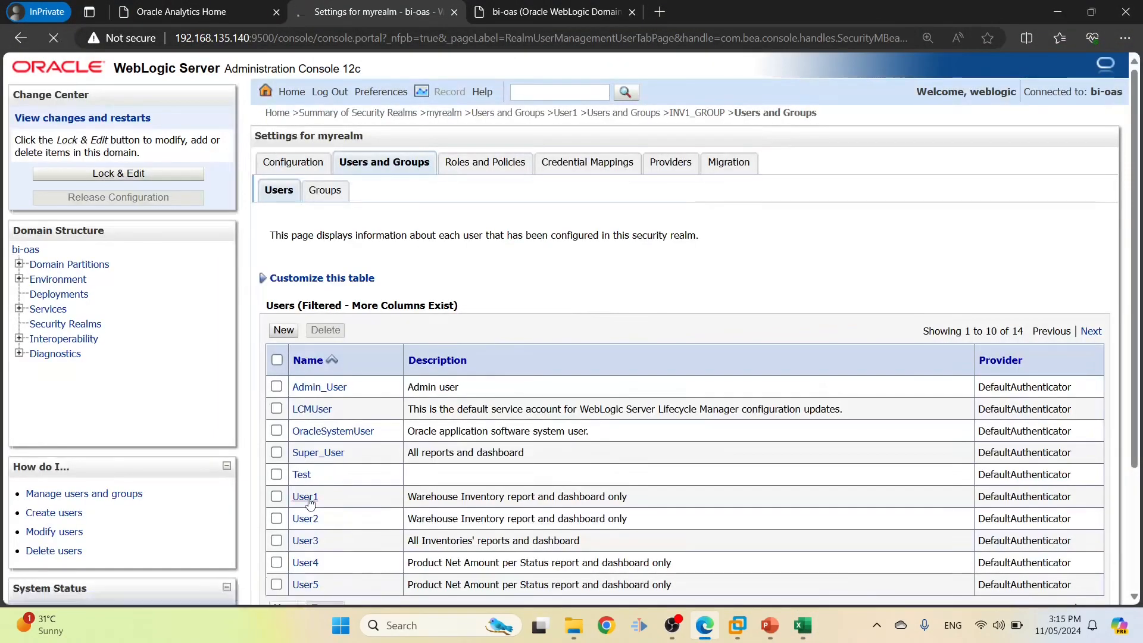
key(alt+Tab)
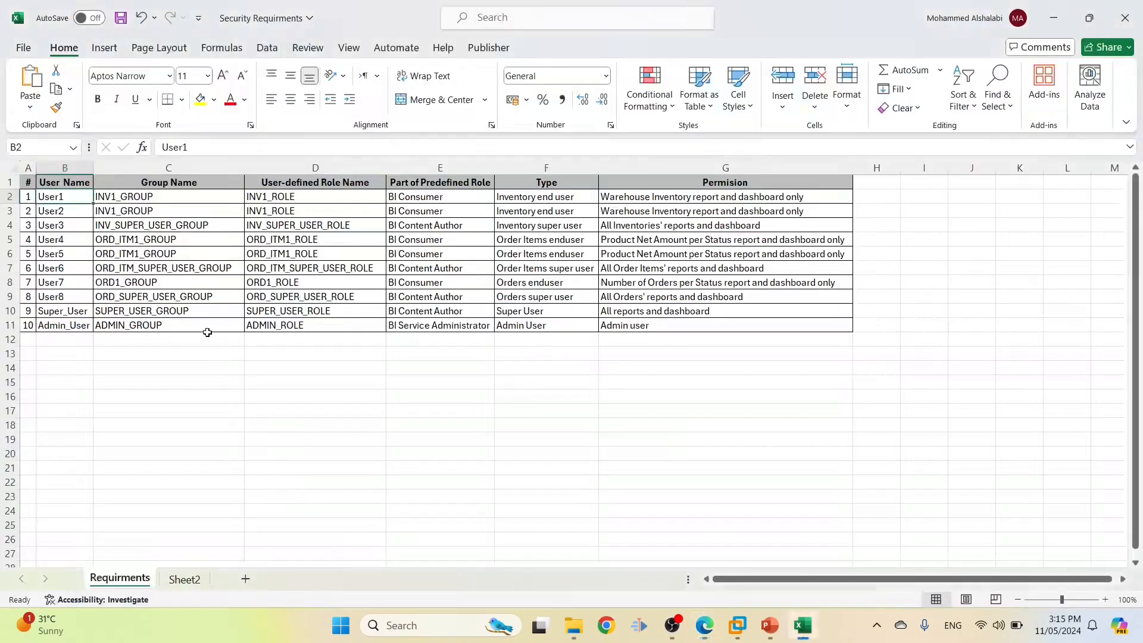
click(123, 197)
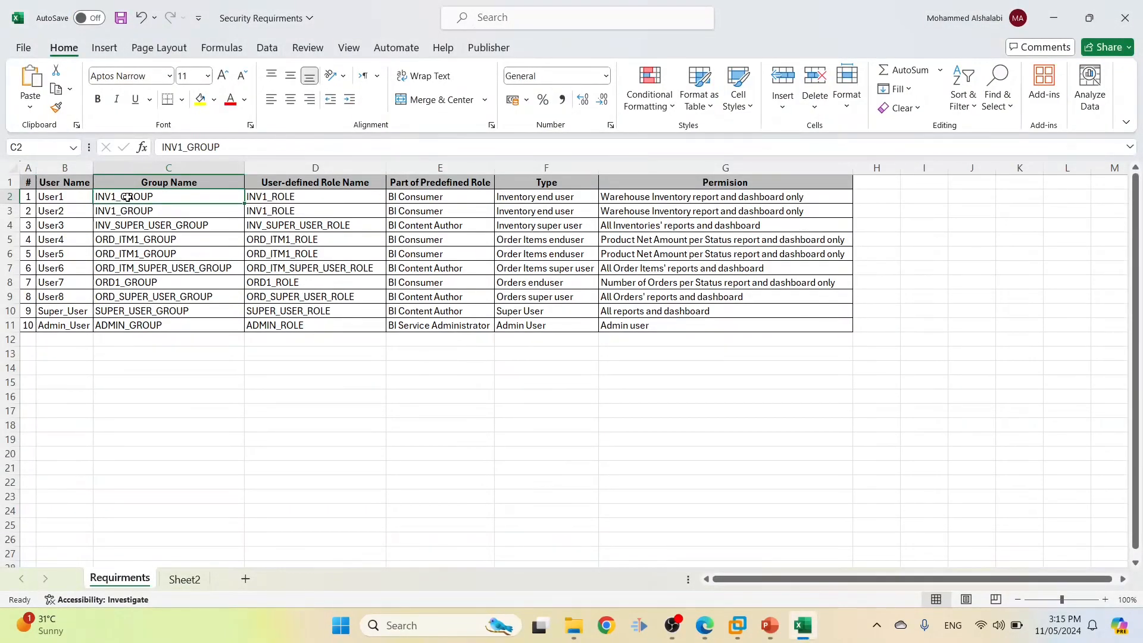
key(alt+Tab)
Add INV1_GROUP to User1's chosen groups, save, and recheck User1's settings
click(455, 166)
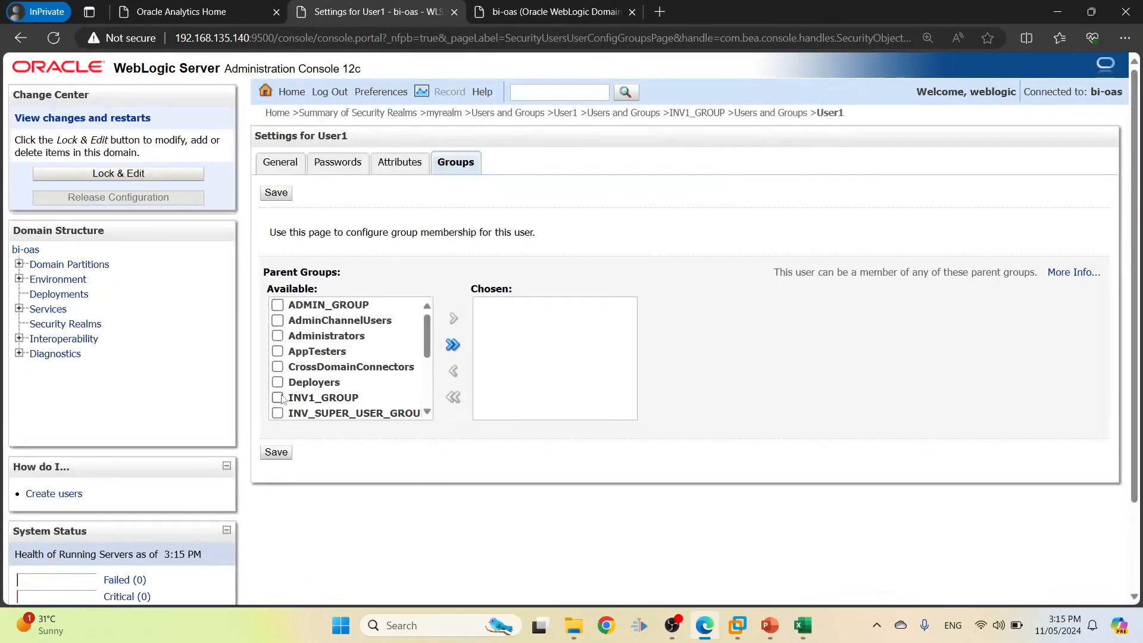
click(278, 397)
click(461, 321)
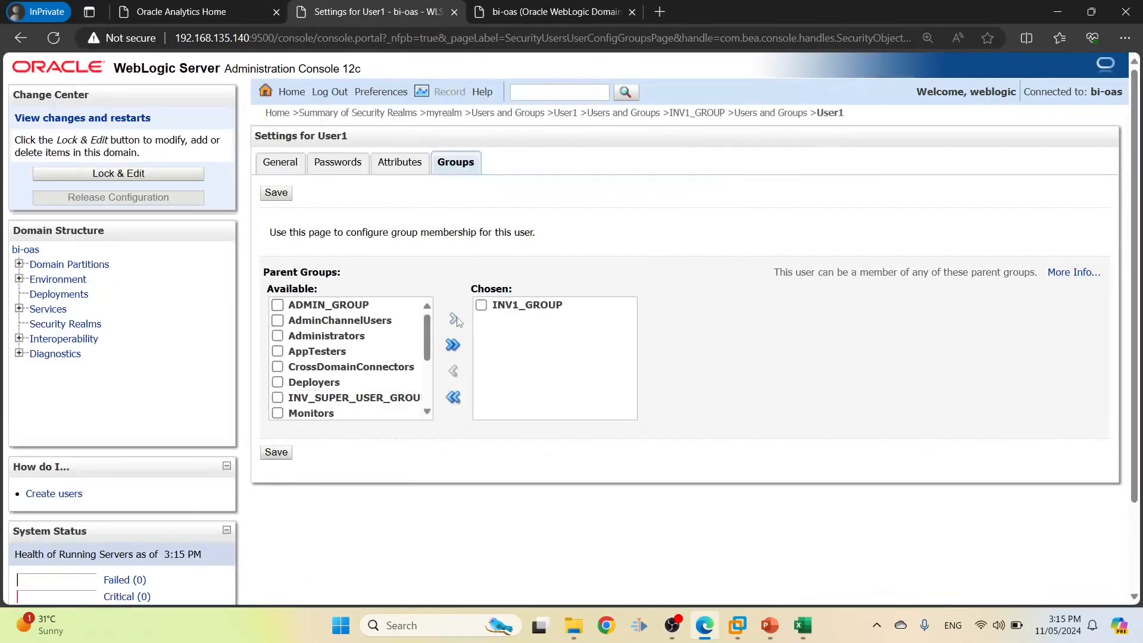
click(275, 195)
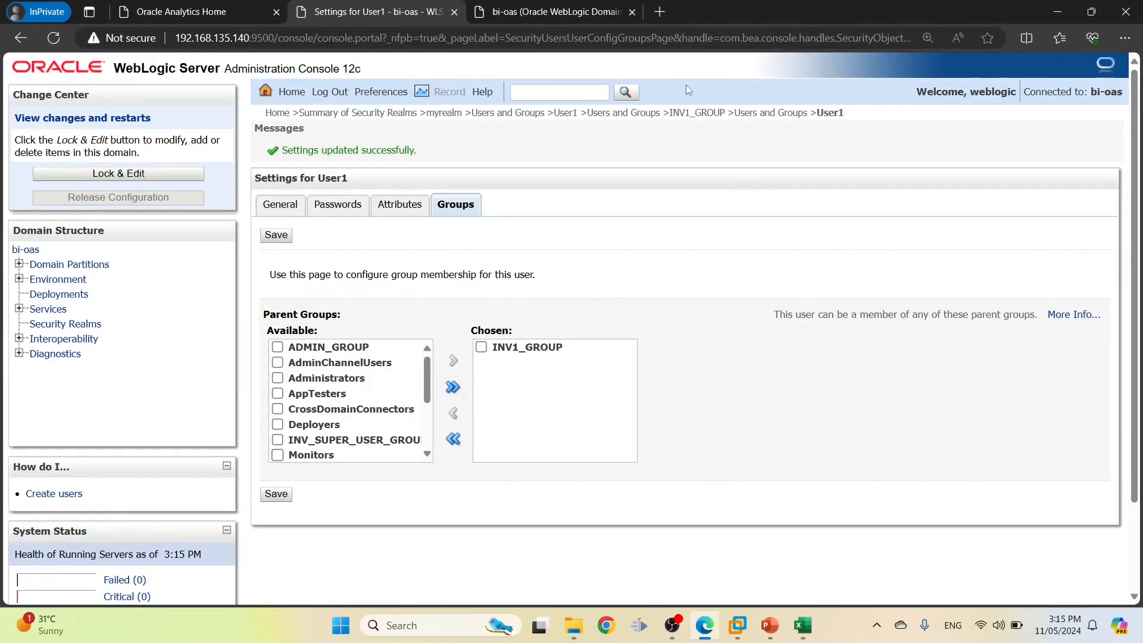
click(768, 115)
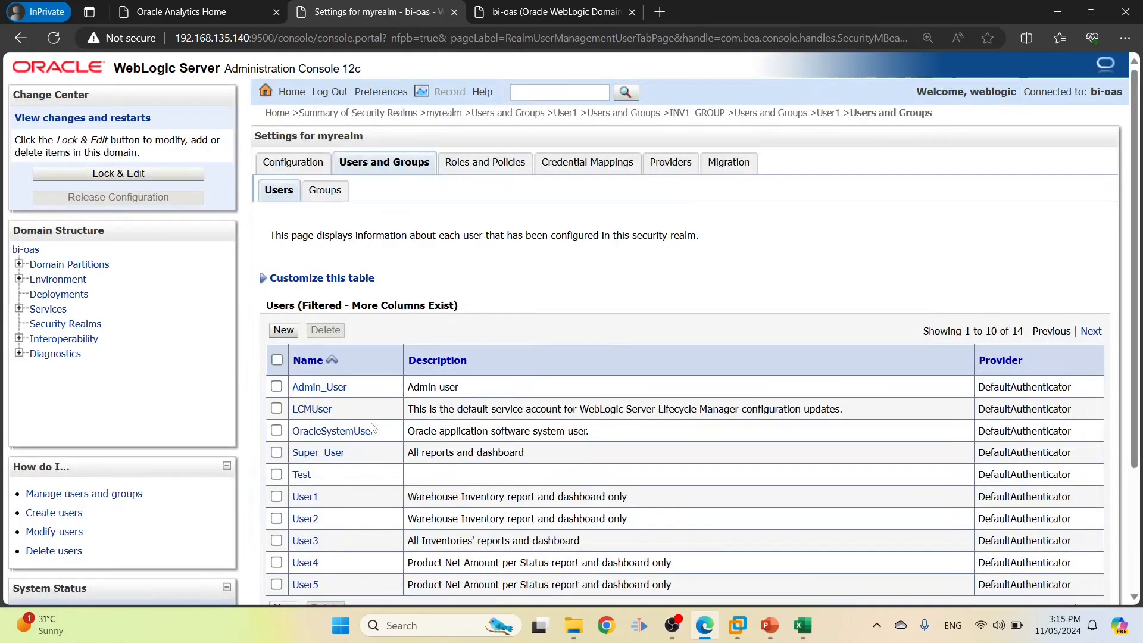
click(305, 497)
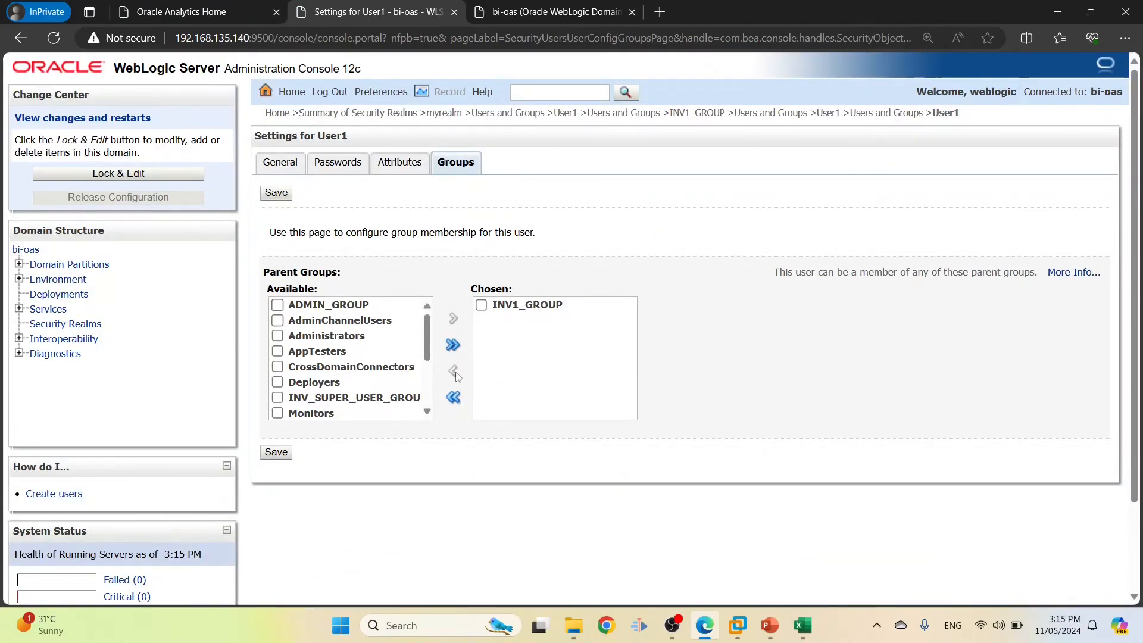
click(885, 113)
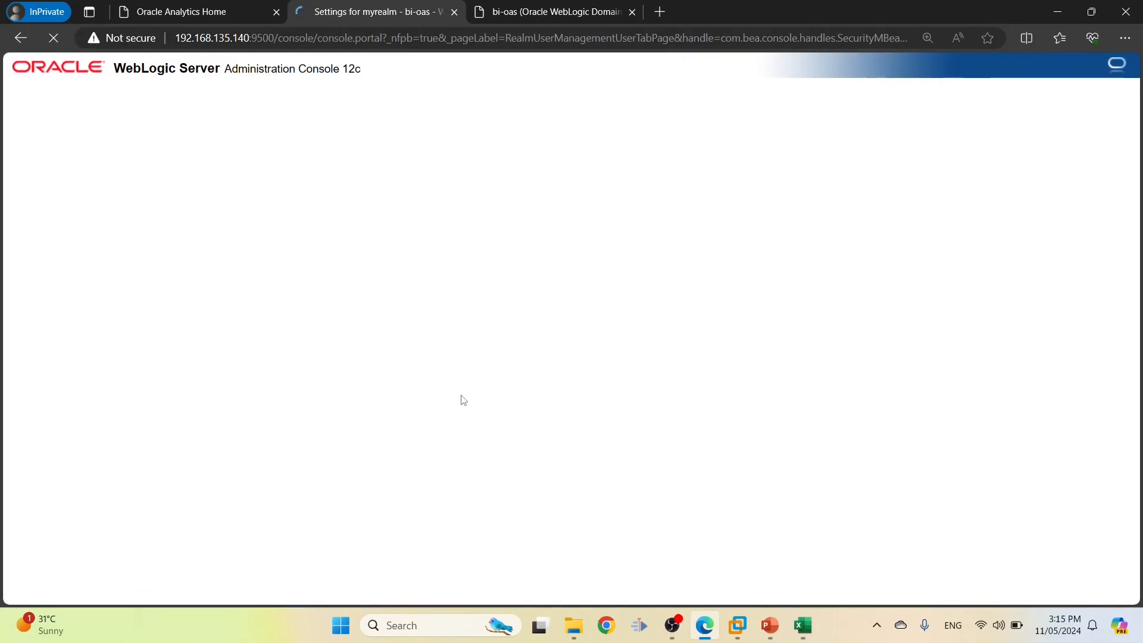
scroll(310, 438, down, 1)
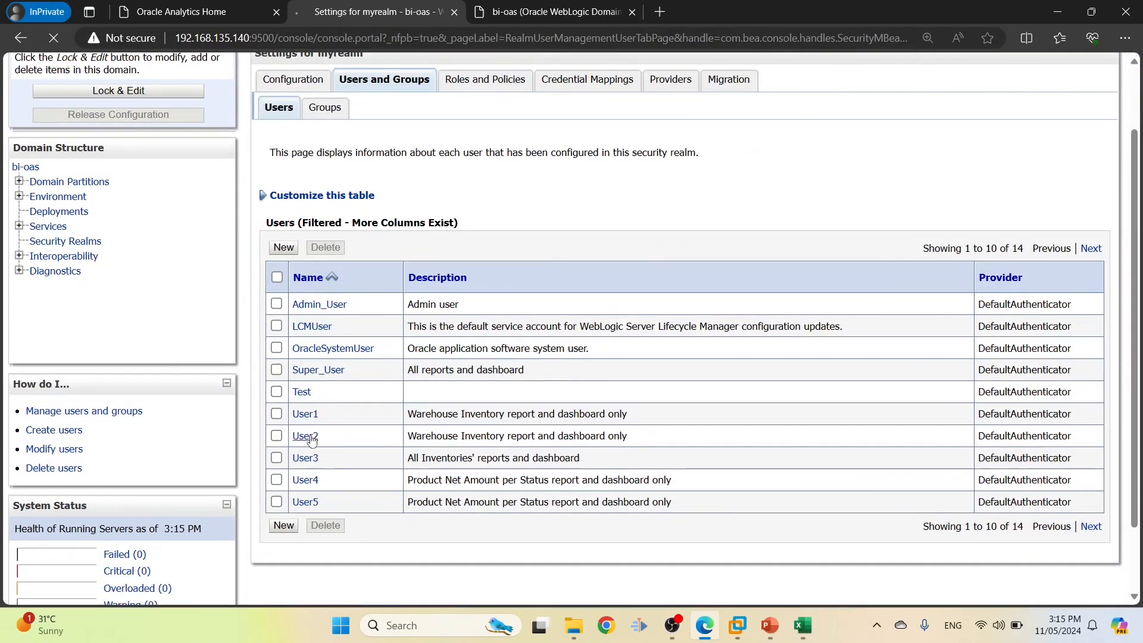
key(alt+Tab)
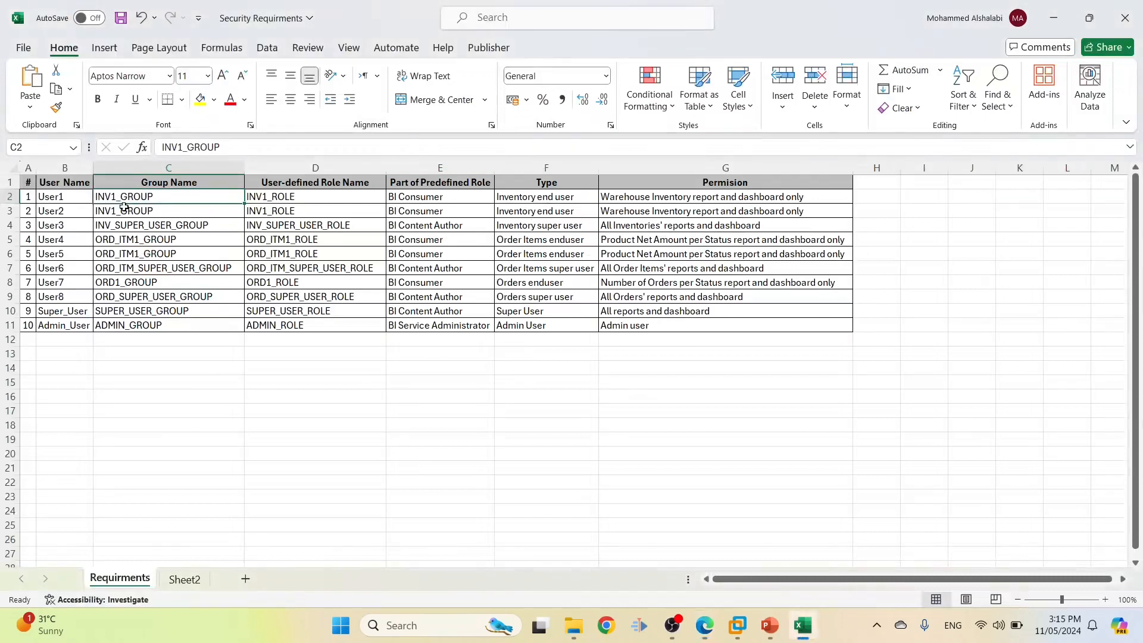
Add User2 to INV1_GROUP and save the membership
drag(122, 209, 62, 211)
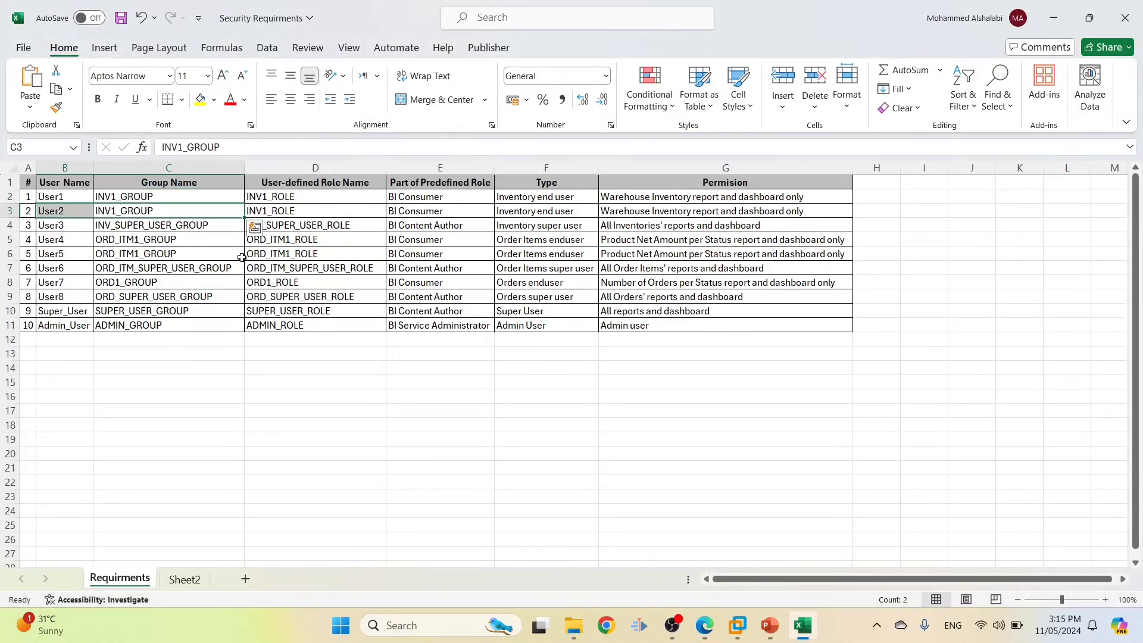
key(alt+Tab)
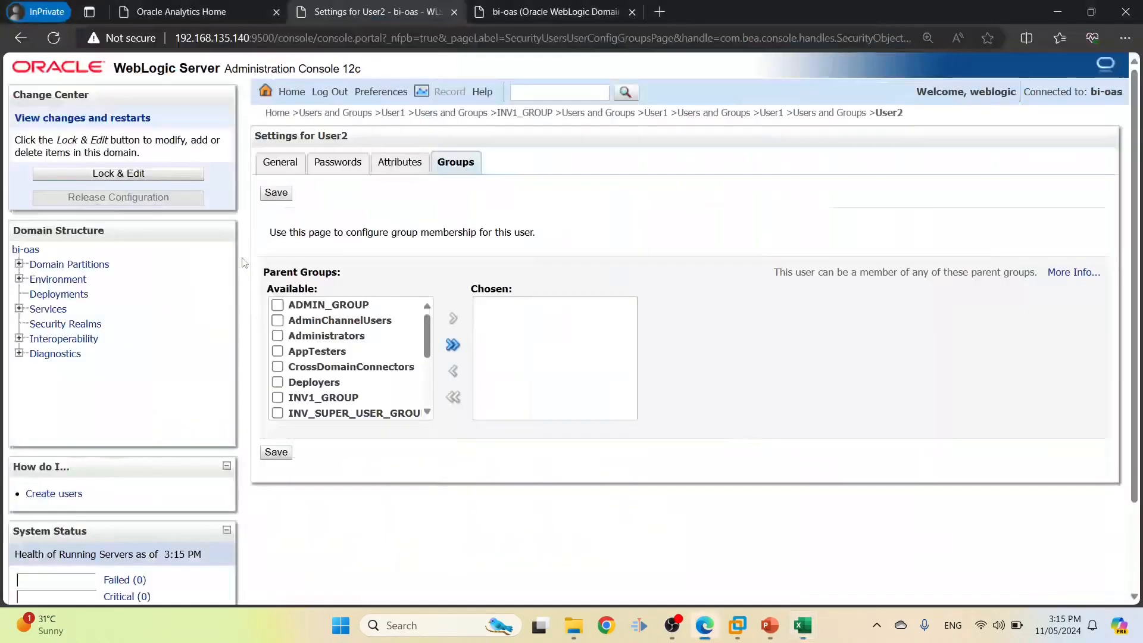
click(278, 398)
click(453, 320)
click(274, 452)
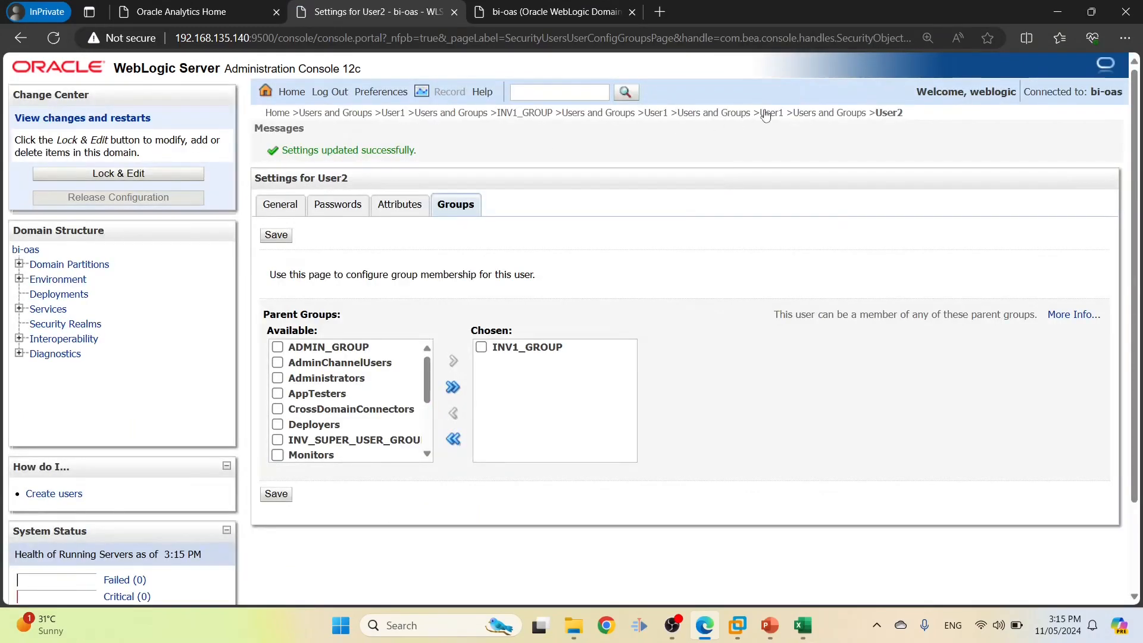
click(832, 112)
Open User3's groups, move INV_SUPER_USER_GROUP into its chosen groups, and save
key(alt+Tab)
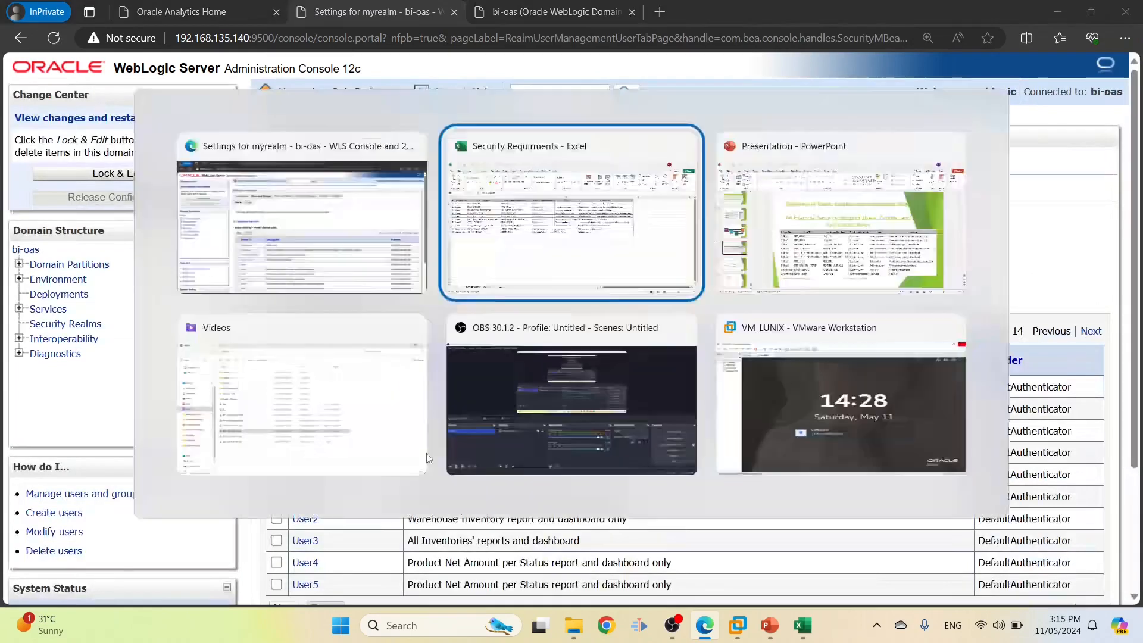
drag(51, 229, 100, 235)
key(alt+Tab)
scroll(381, 464, down, 2)
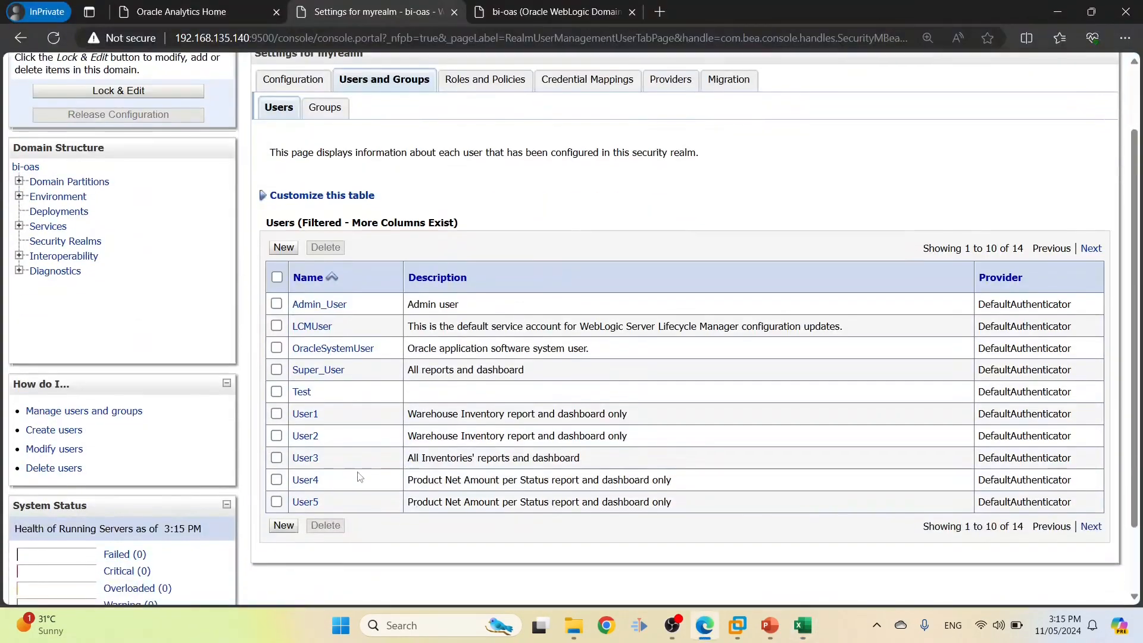
click(310, 460)
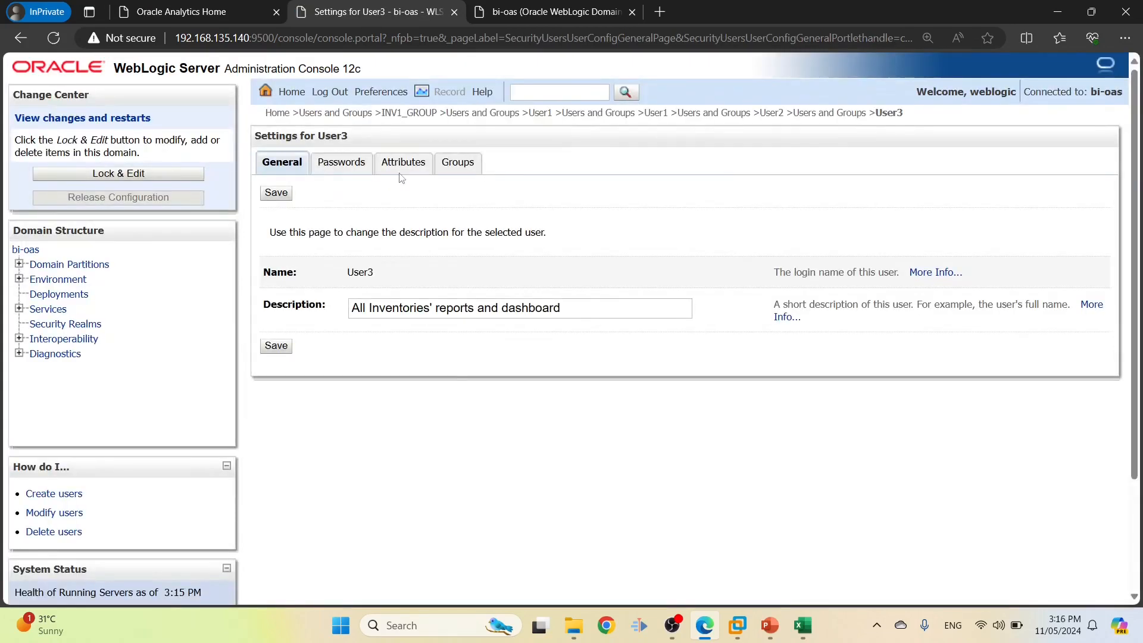
click(458, 162)
key(alt+Tab)
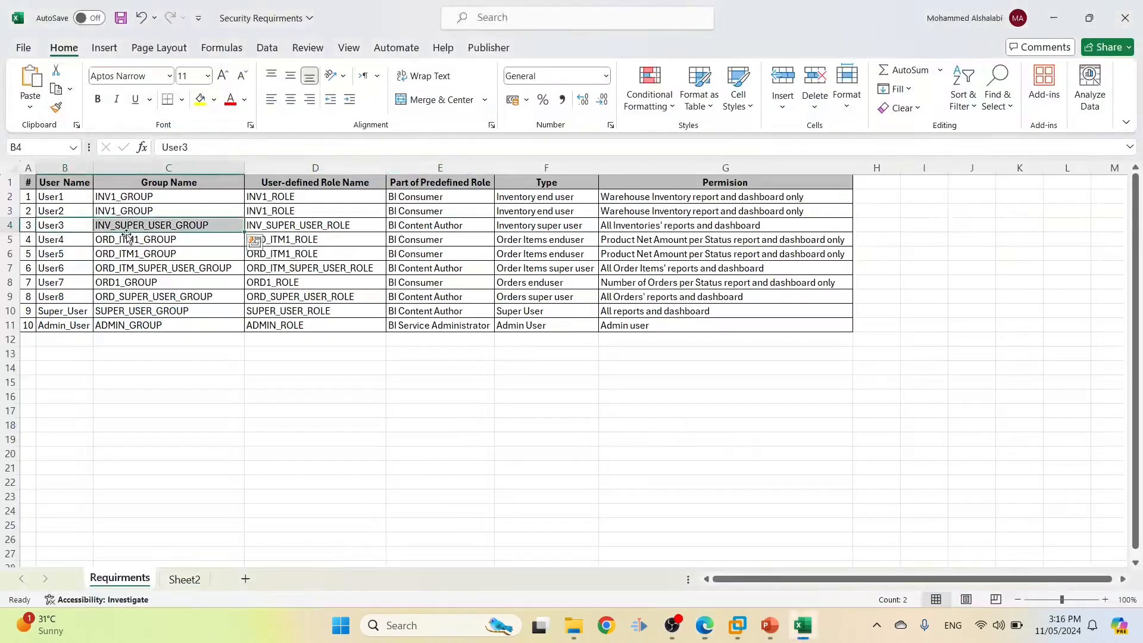
key(alt+Tab)
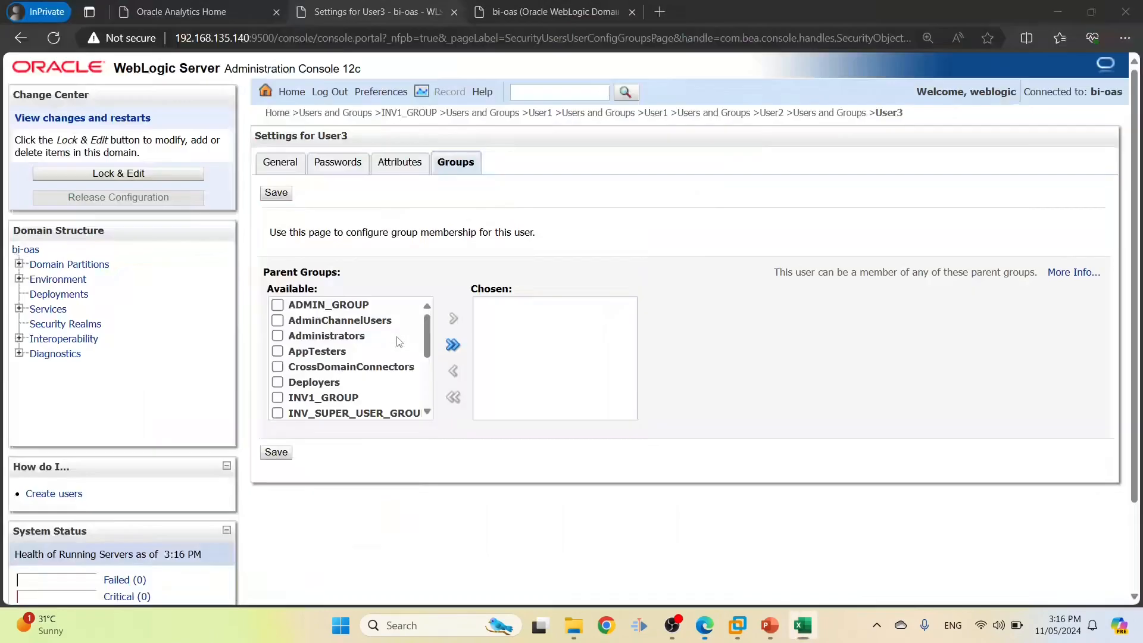
scroll(275, 382, down, 1)
click(279, 396)
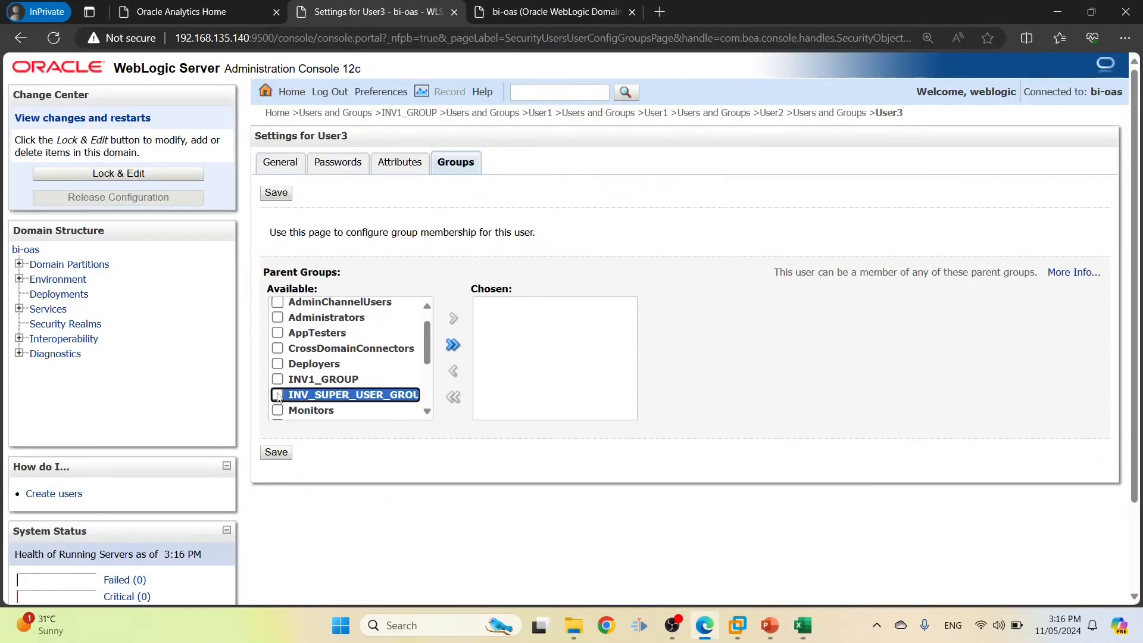
click(454, 319)
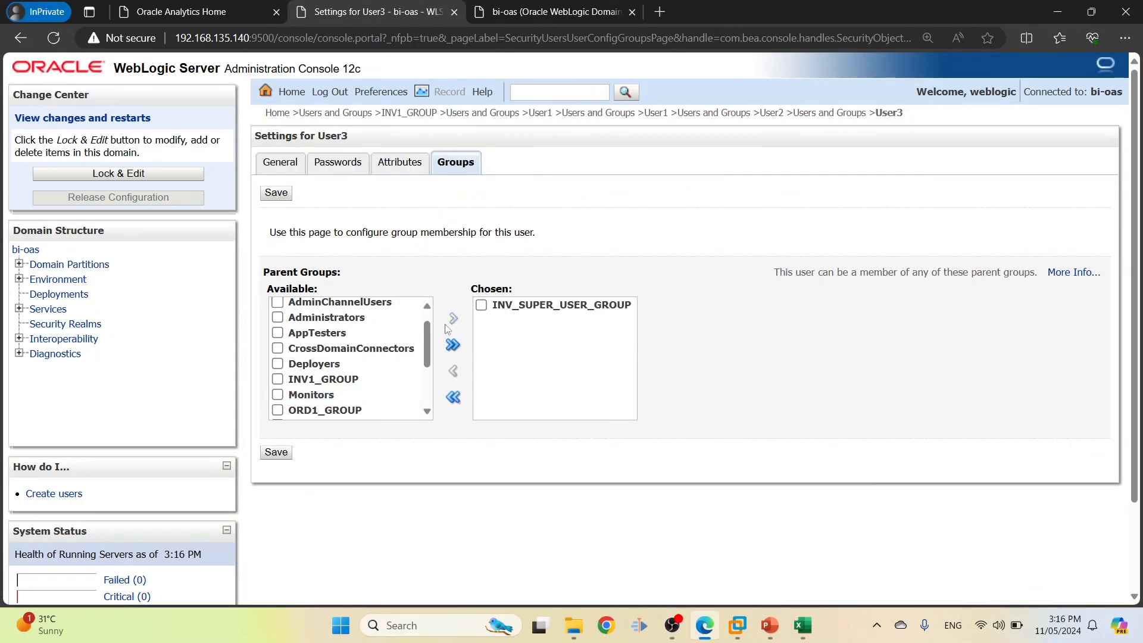
click(275, 453)
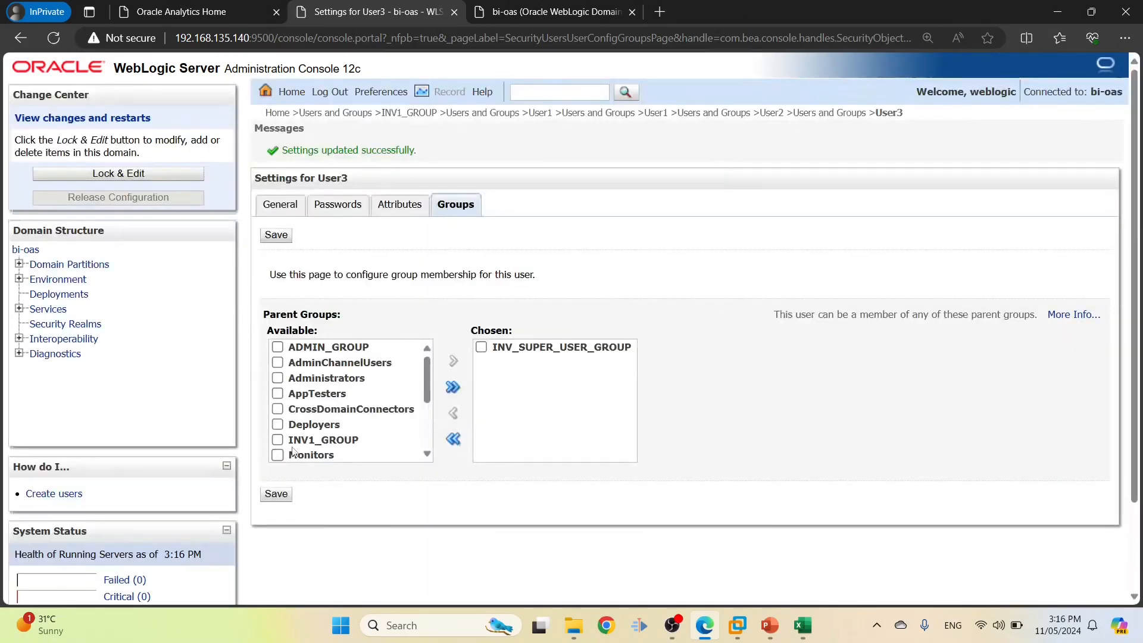
click(812, 113)
Look up User4's required group in the requirements sheet
key(alt+Tab)
drag(147, 239, 59, 239)
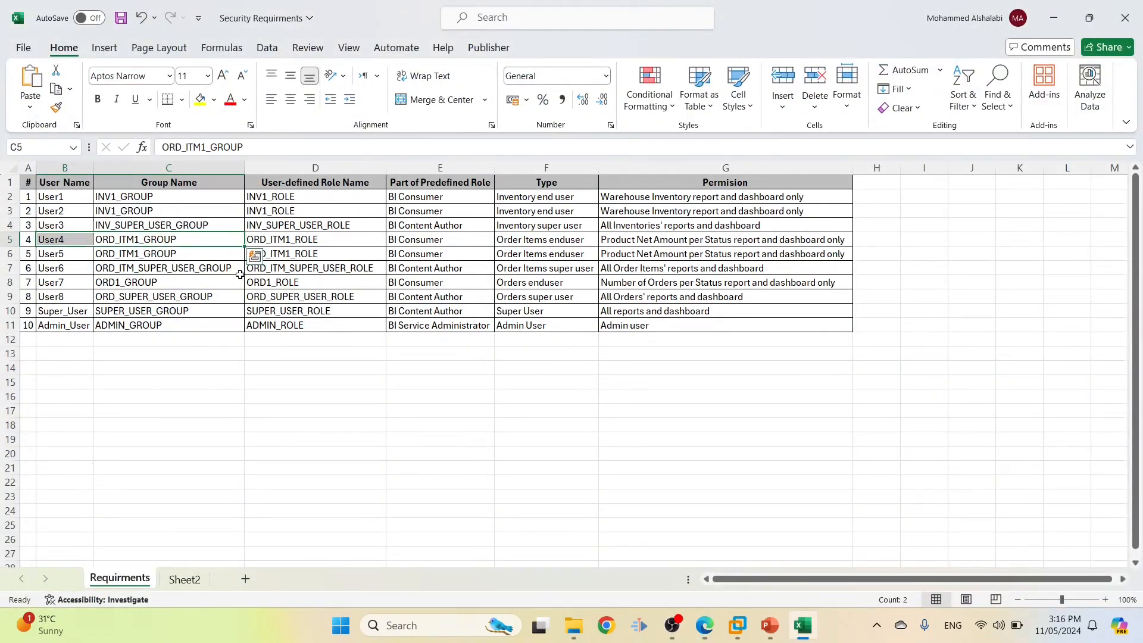
key(alt+Tab)
Add User4 to ORD1_GROUP and save its group membership
scroll(306, 487, down, 2)
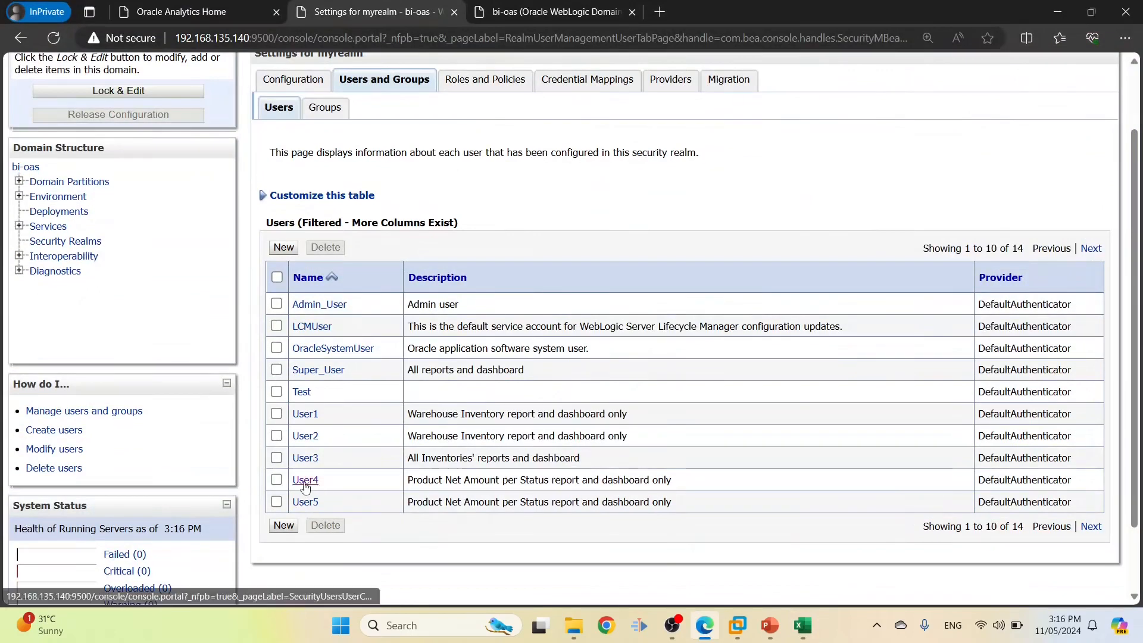
click(305, 483)
click(454, 167)
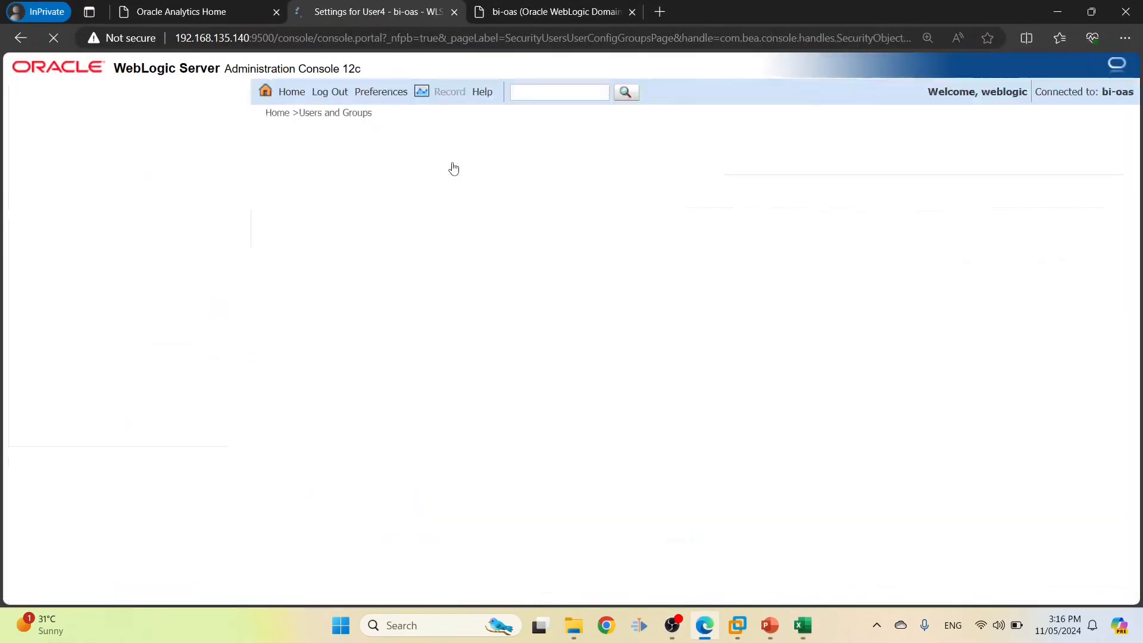
scroll(325, 370, down, 3)
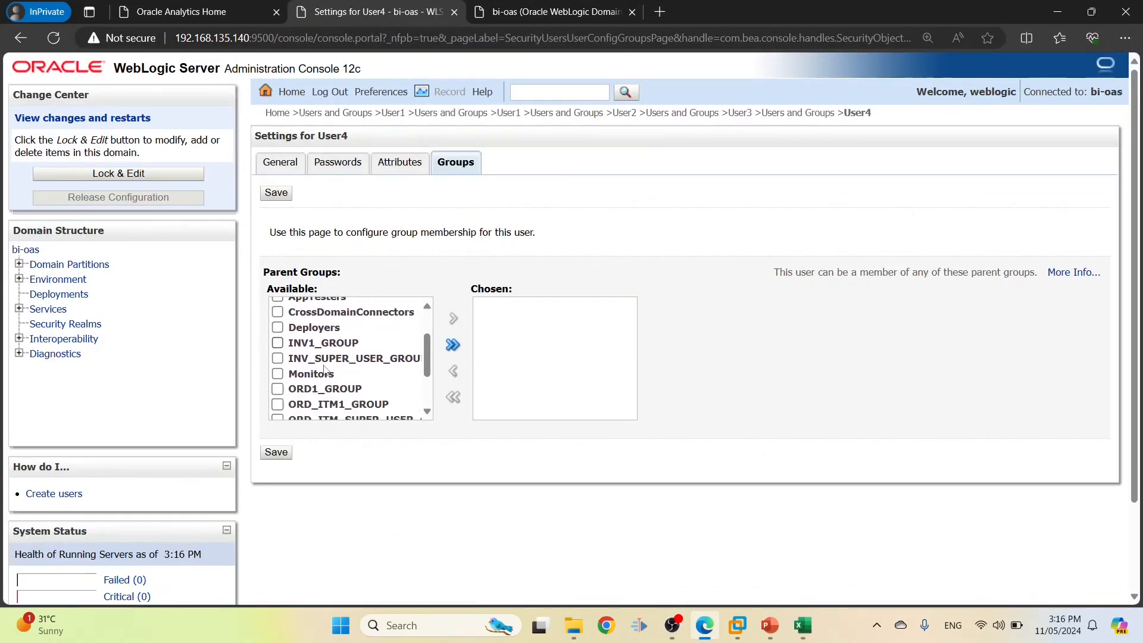
click(278, 389)
click(454, 318)
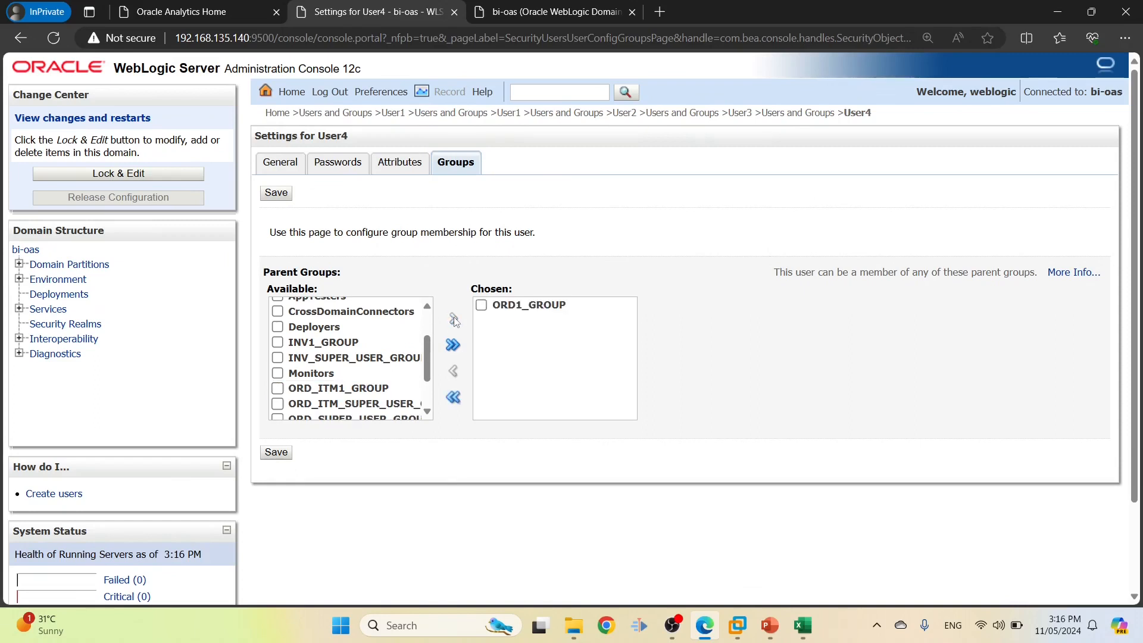
click(276, 453)
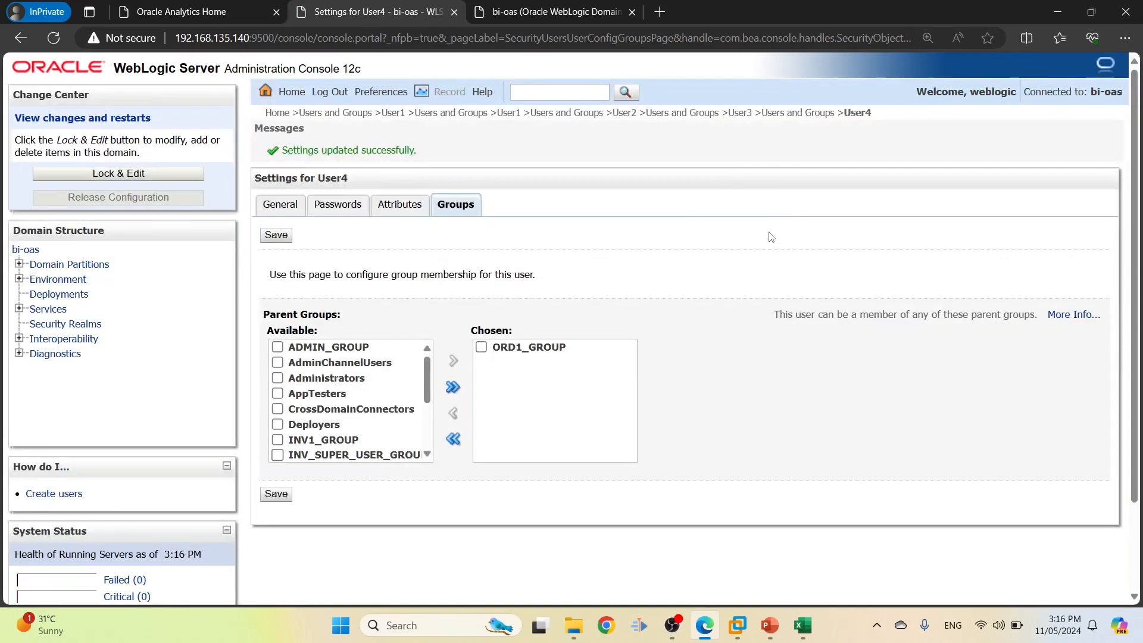
click(791, 117)
Check User5's row in the sheet, then add User5 to ORD1_GROUP and save
key(alt+Tab)
drag(167, 254, 77, 255)
key(alt+Tab)
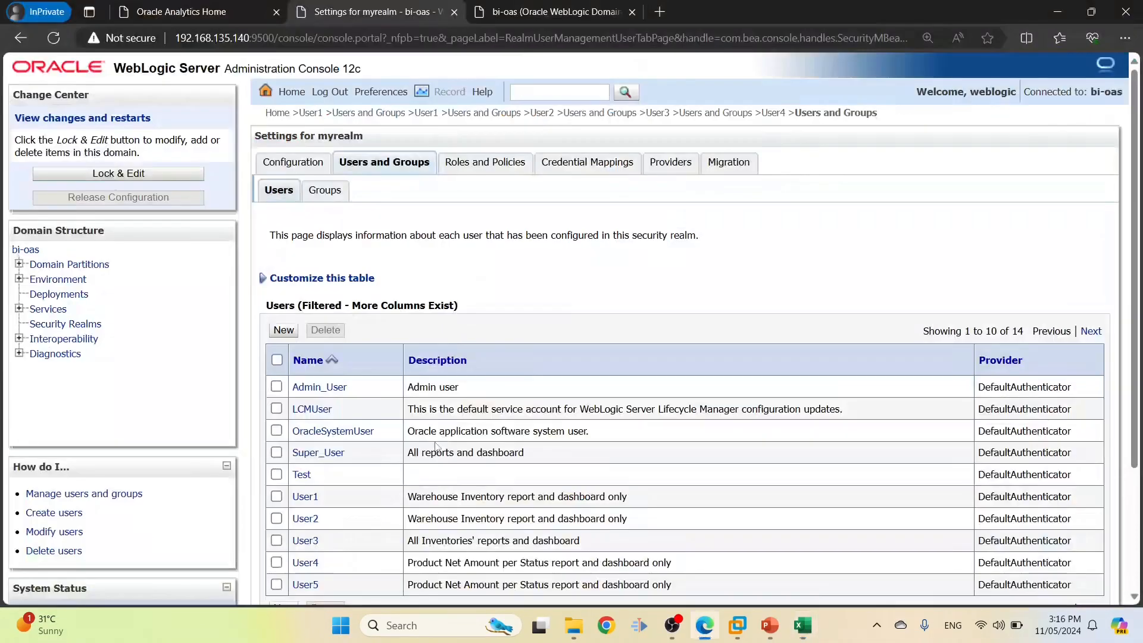
scroll(322, 500, down, 1)
click(309, 504)
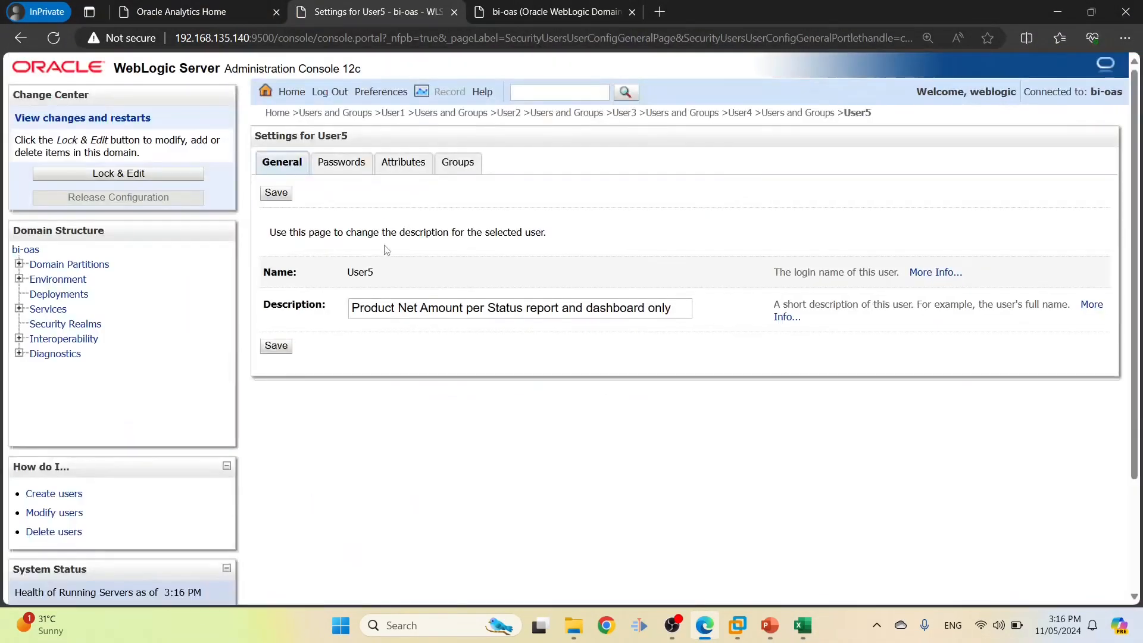
click(456, 162)
scroll(311, 398, down, 3)
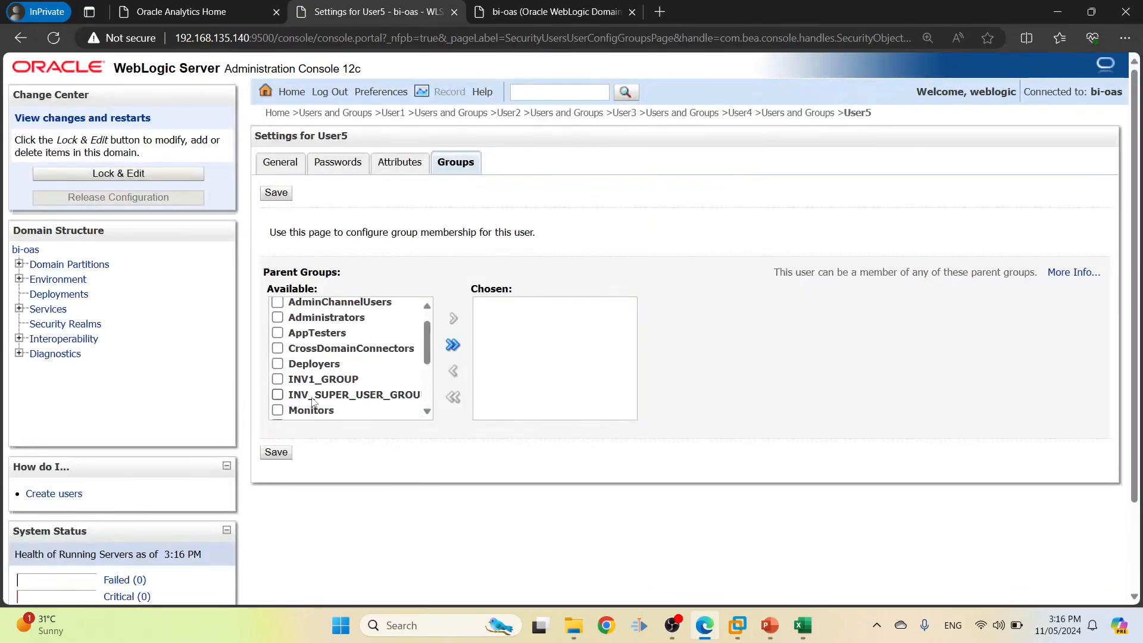
click(278, 389)
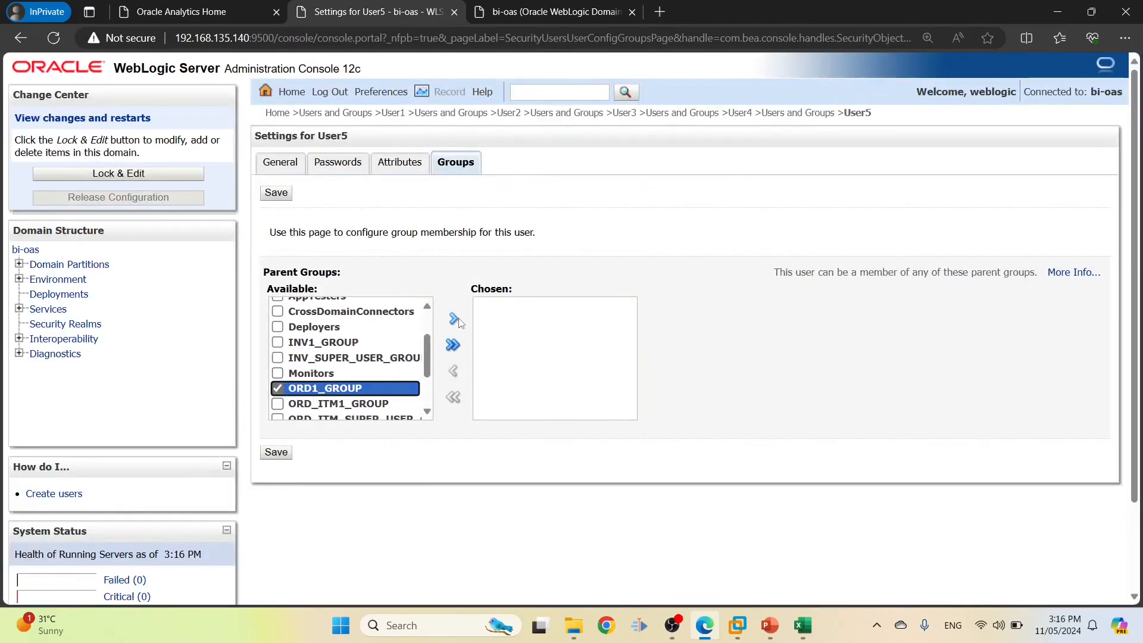
click(455, 320)
click(276, 452)
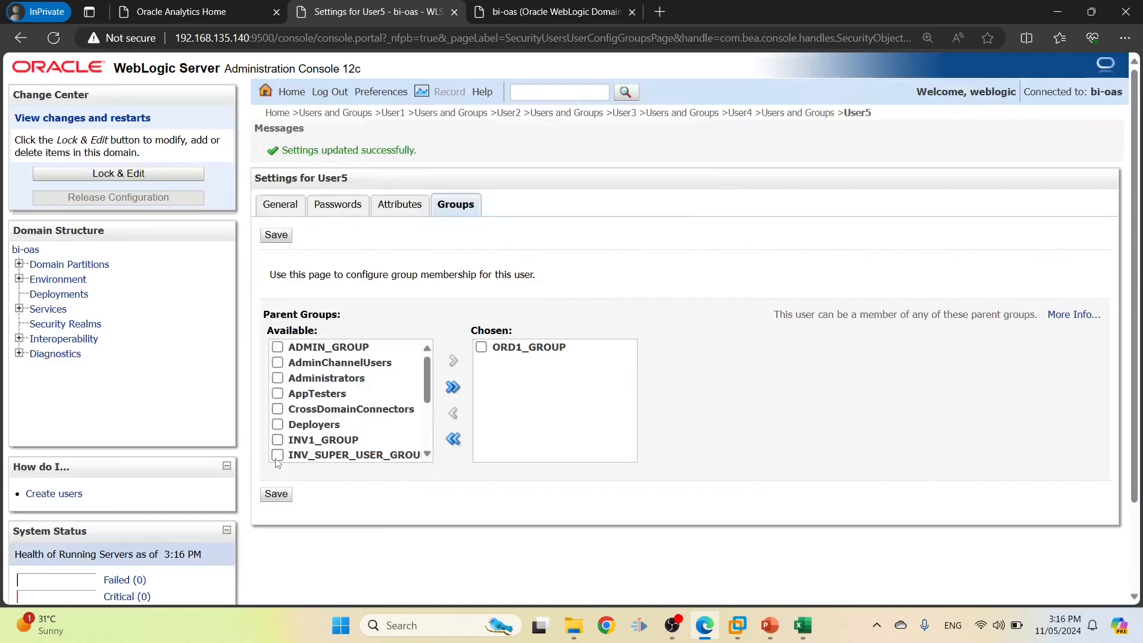
click(812, 113)
Check User6's row in the sheet and open User6's groups from the next users page
key(alt+Tab)
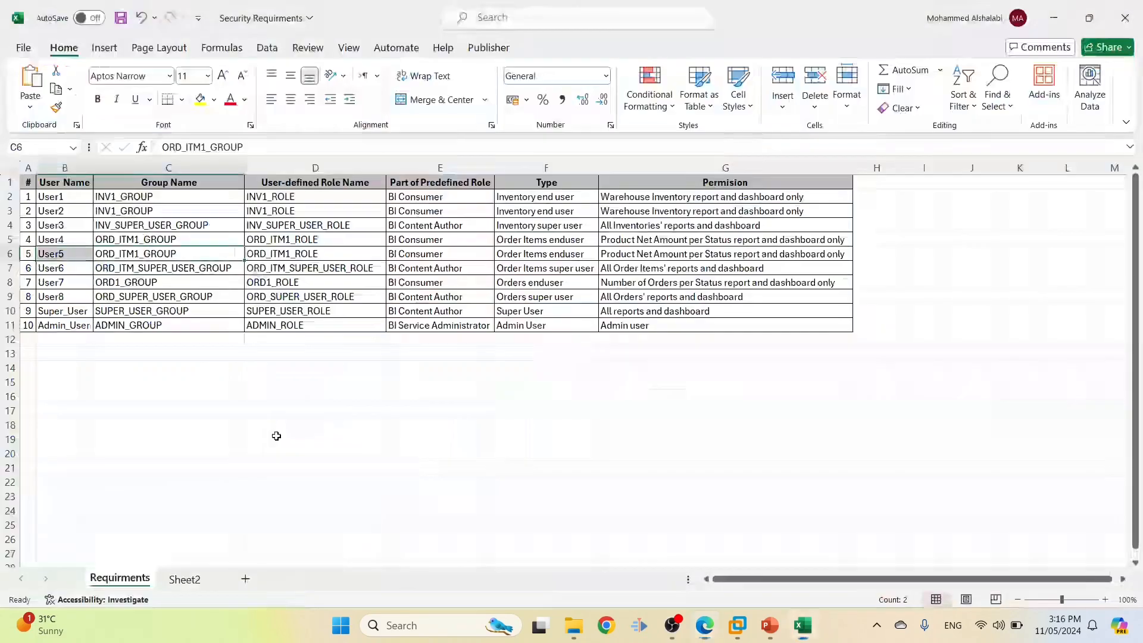
drag(136, 273, 64, 275)
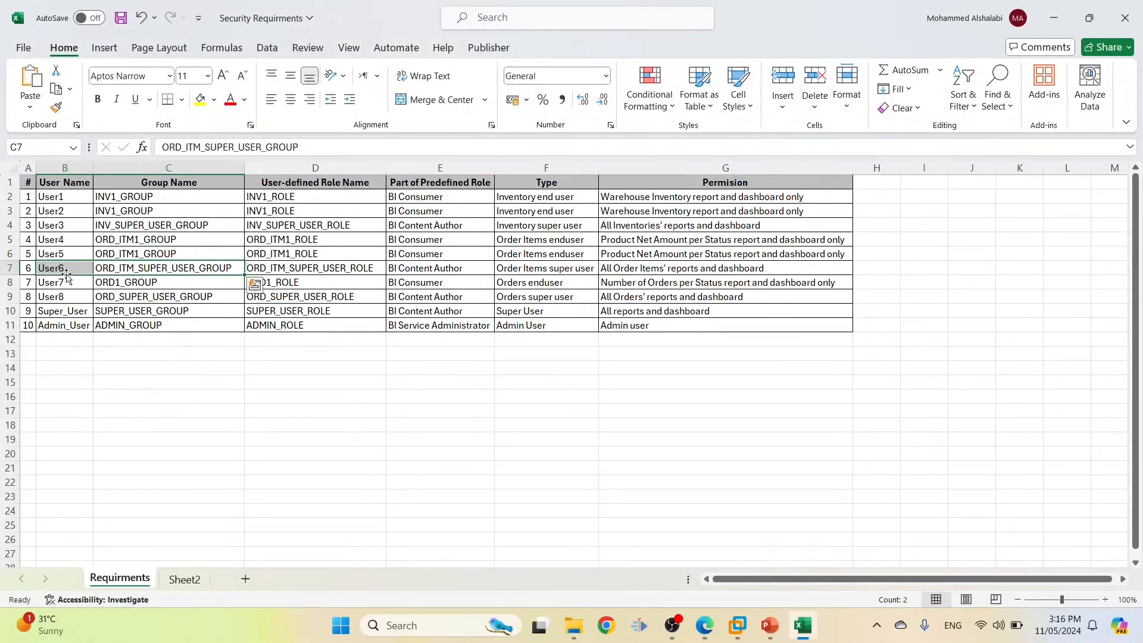
key(alt+Tab)
scroll(366, 408, down, 3)
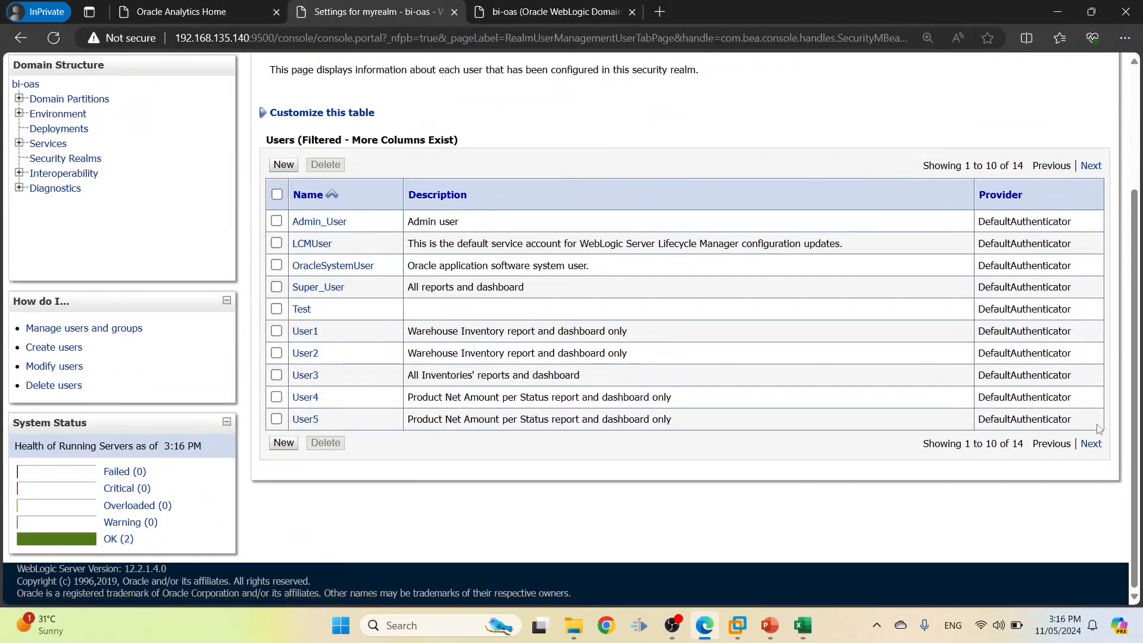
click(1090, 444)
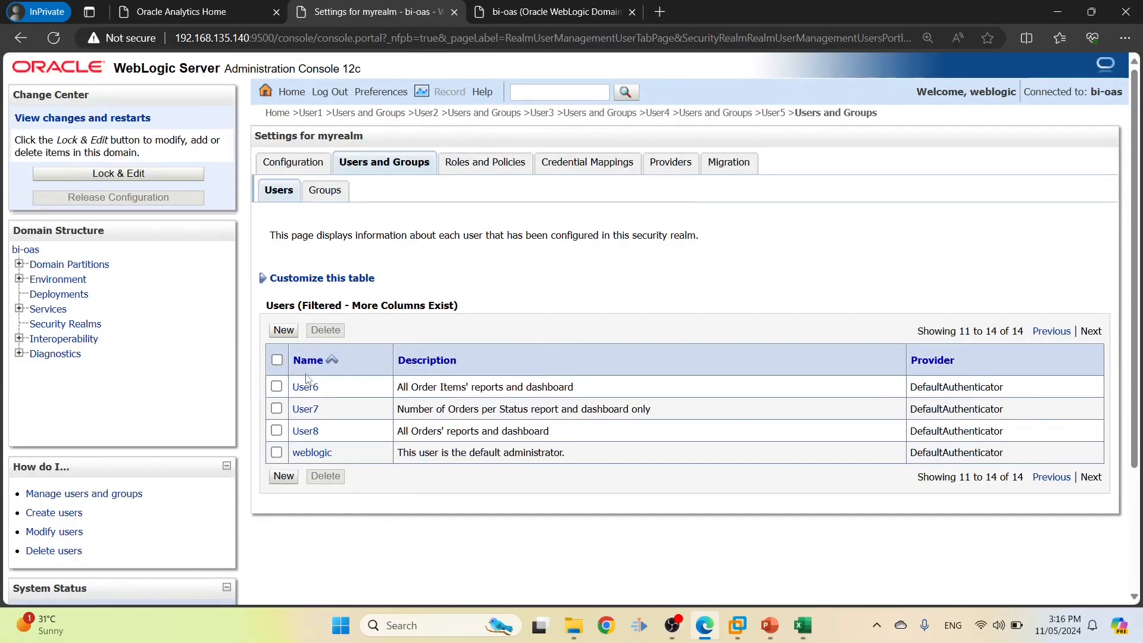
click(305, 388)
click(458, 176)
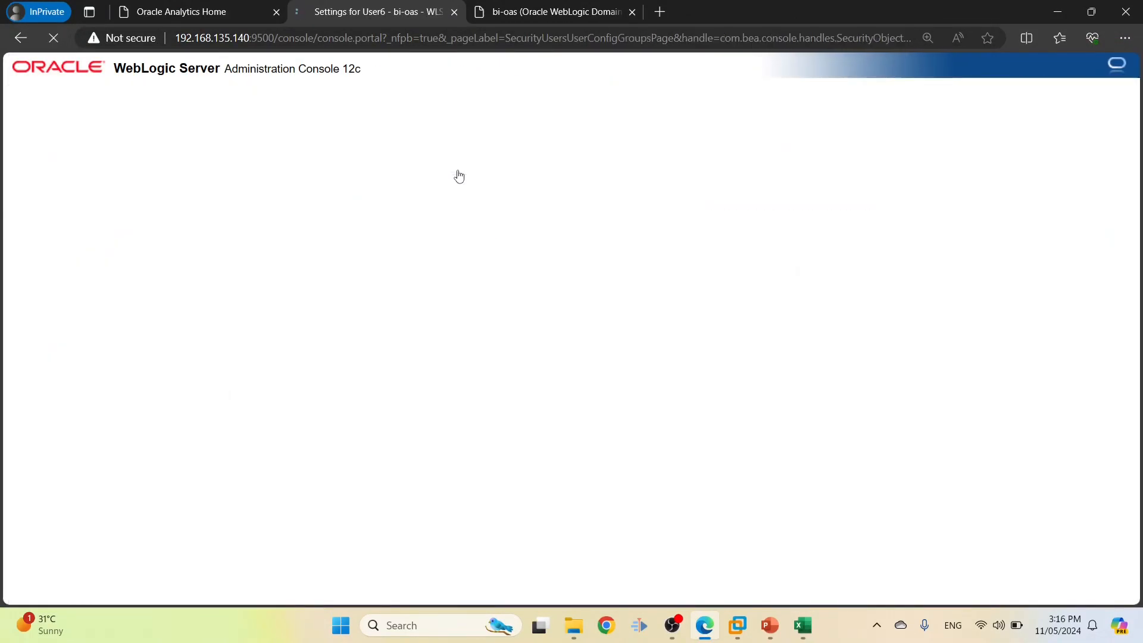
Add User6 to ORD_ITM_SUPER_USER_GROUP instead of ORD_ITM1_GROUP and save
scroll(298, 375, down, 2)
scroll(297, 376, down, 1)
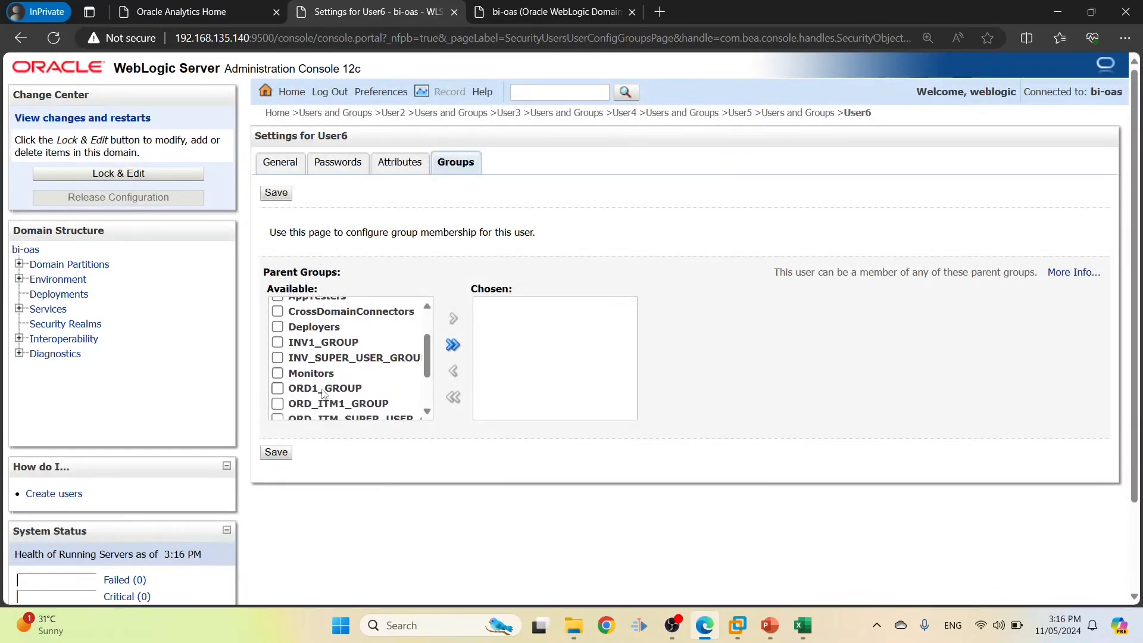
click(277, 403)
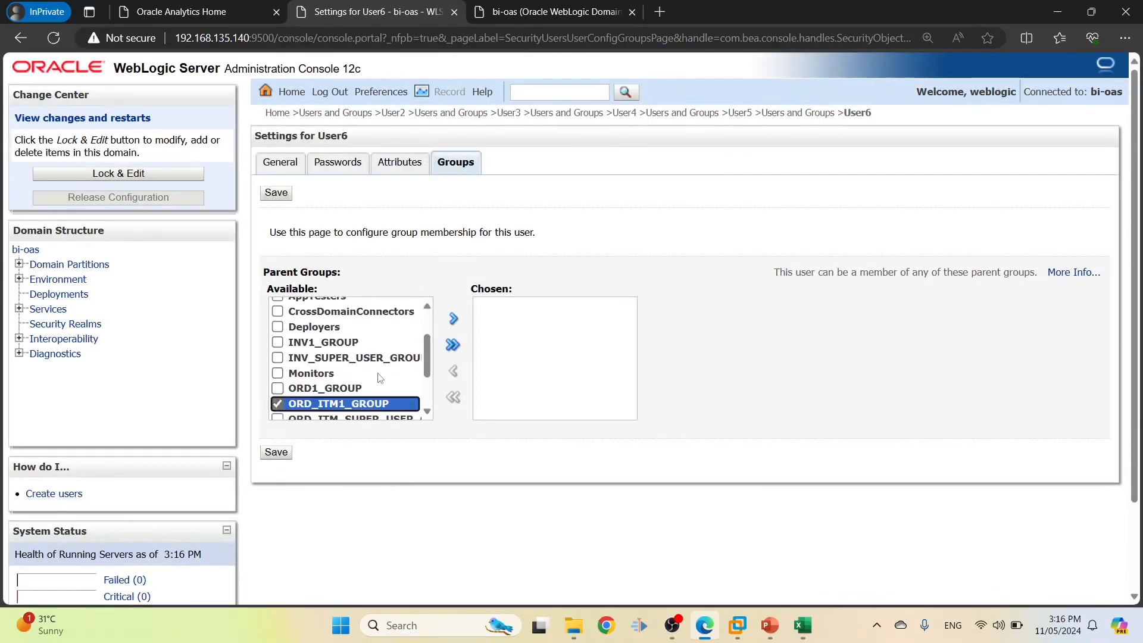
scroll(351, 358, down, 1)
key(alt+Tab)
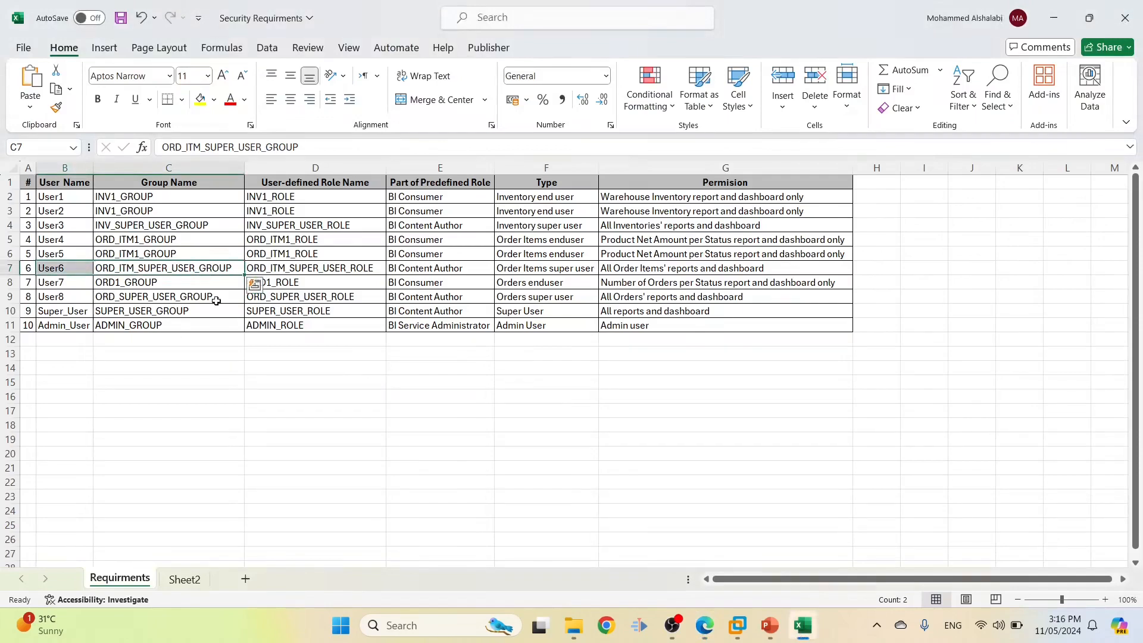
key(alt+Tab)
click(275, 387)
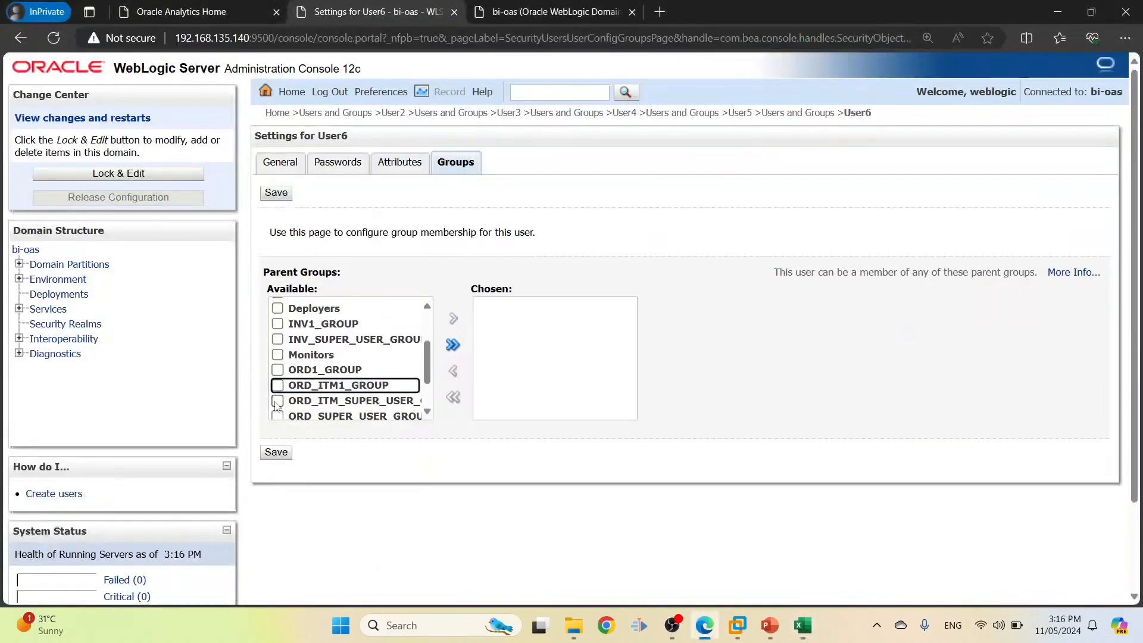
click(276, 402)
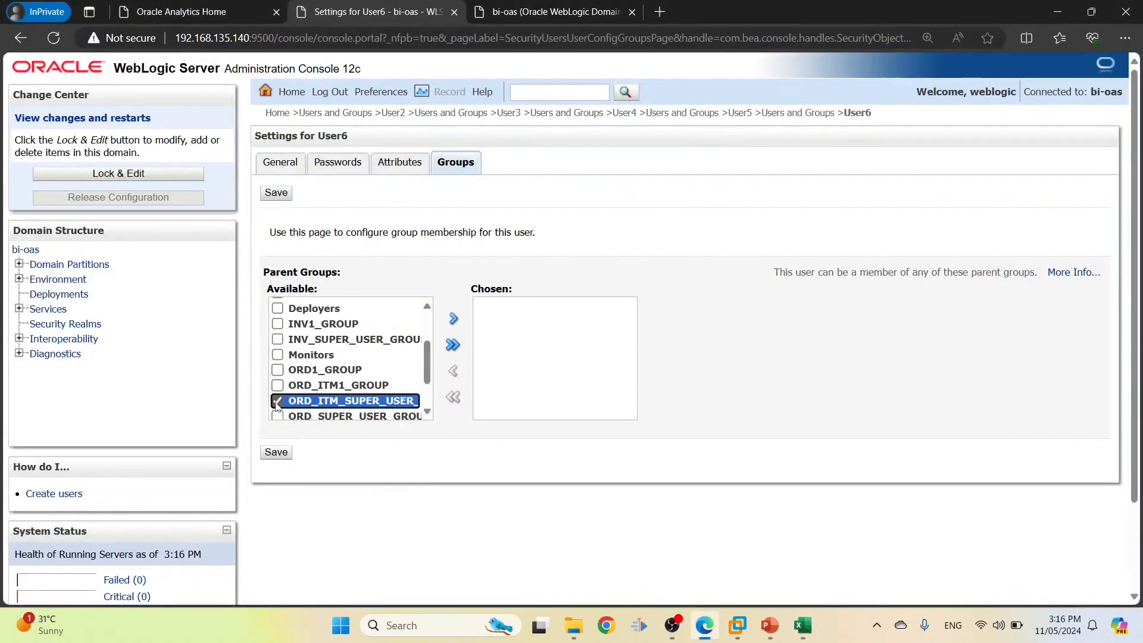
click(453, 321)
click(276, 452)
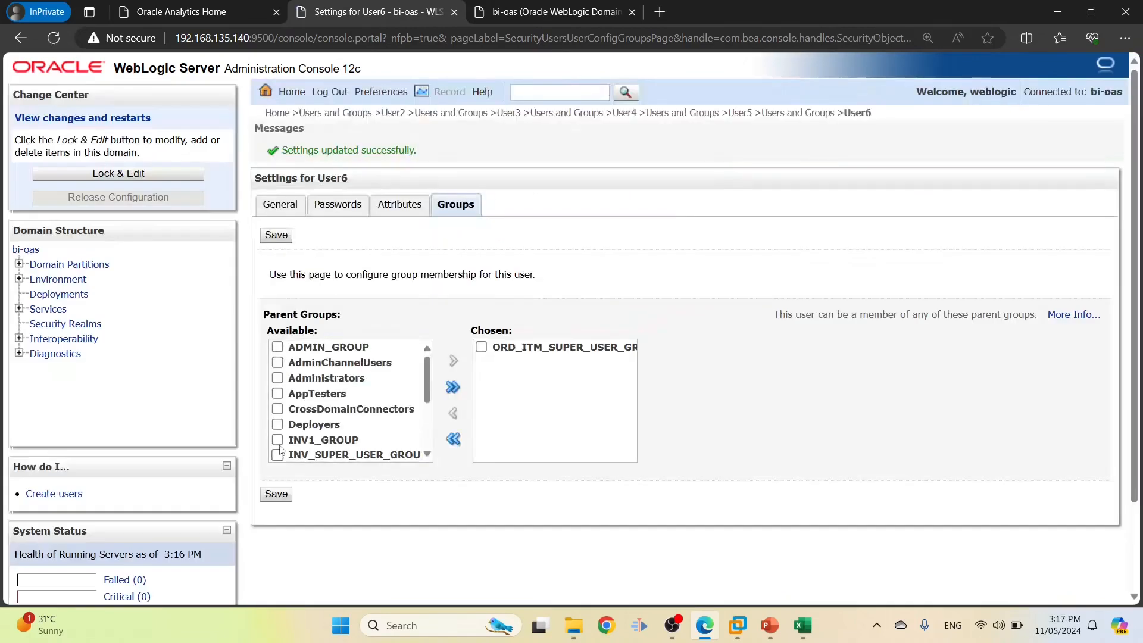
Check User7 and User8 in the sheet, then open User7's group membership
key(alt+Tab)
drag(59, 282, 201, 288)
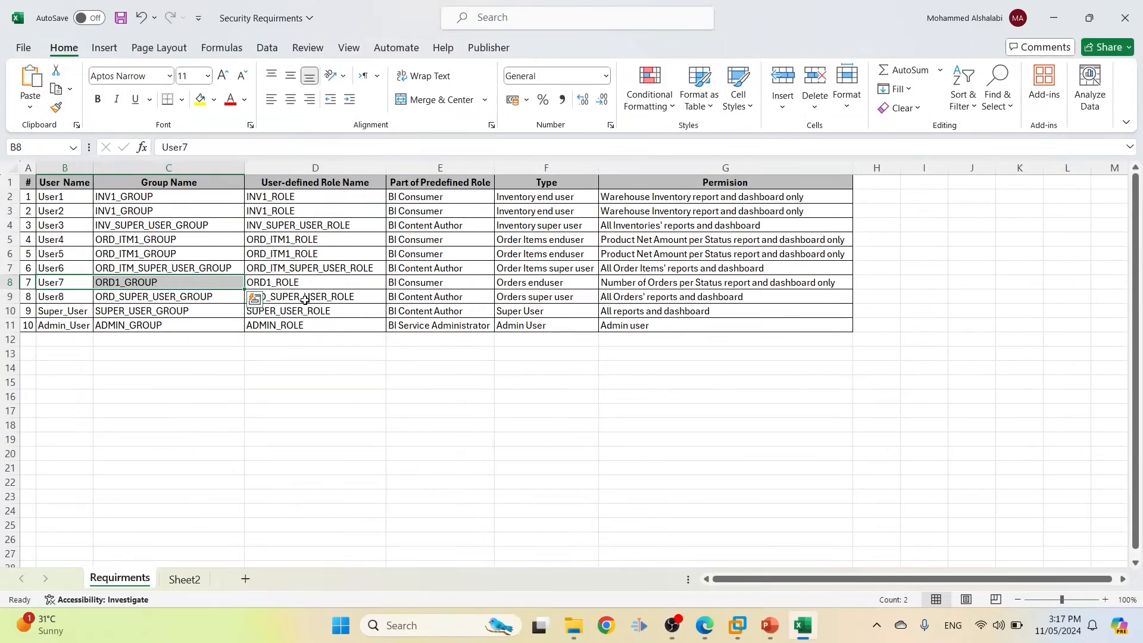
key(alt+Tab)
click(817, 114)
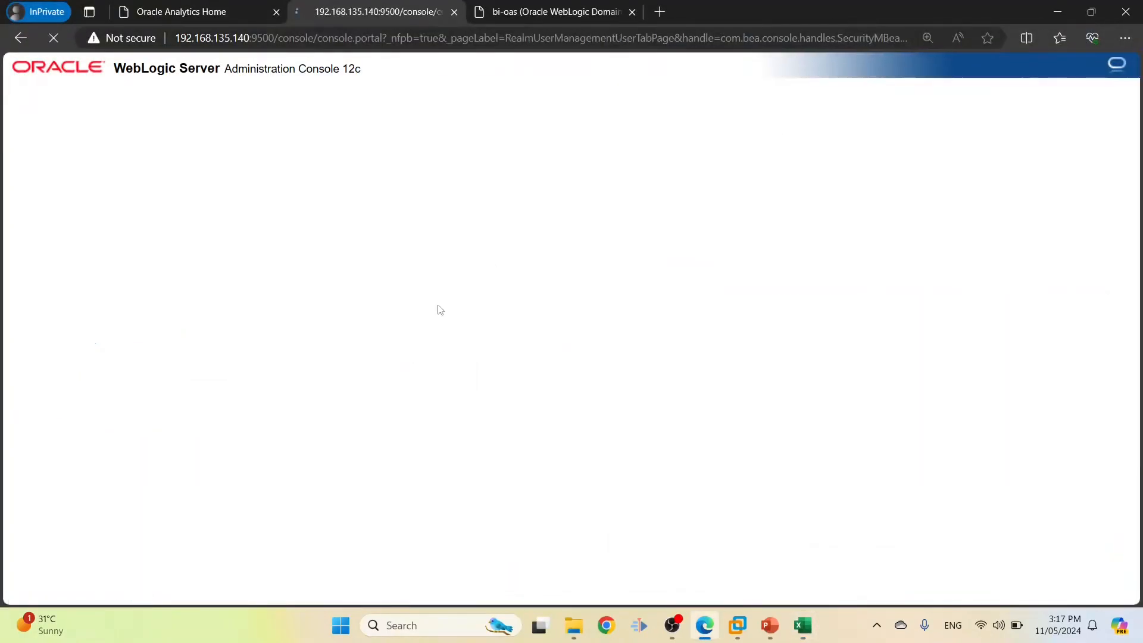
scroll(441, 310, down, 3)
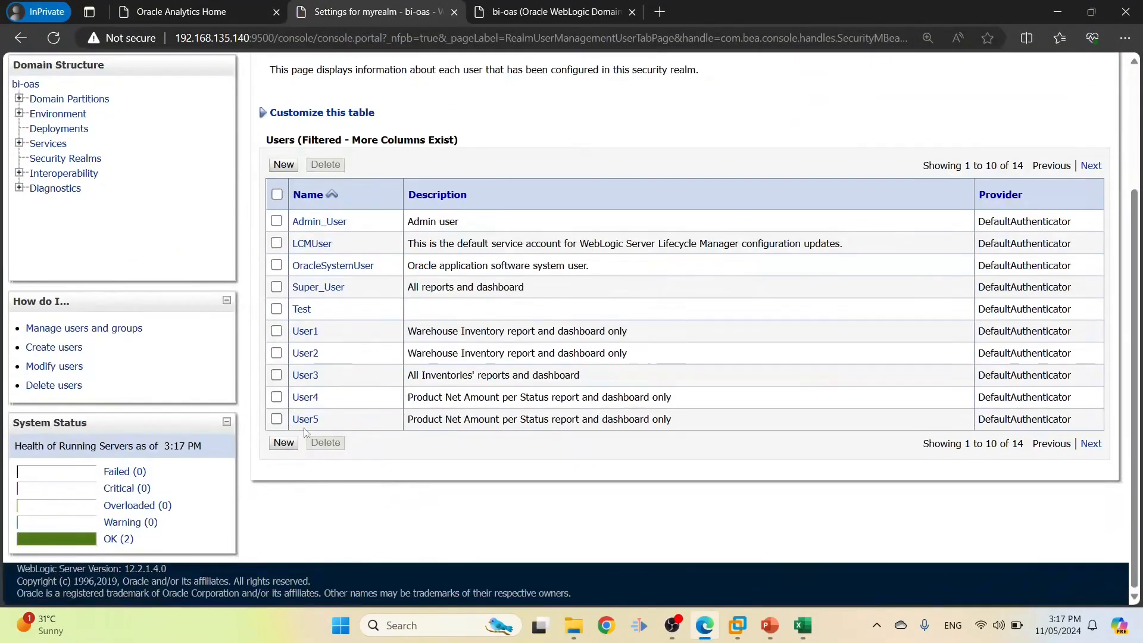
click(1088, 448)
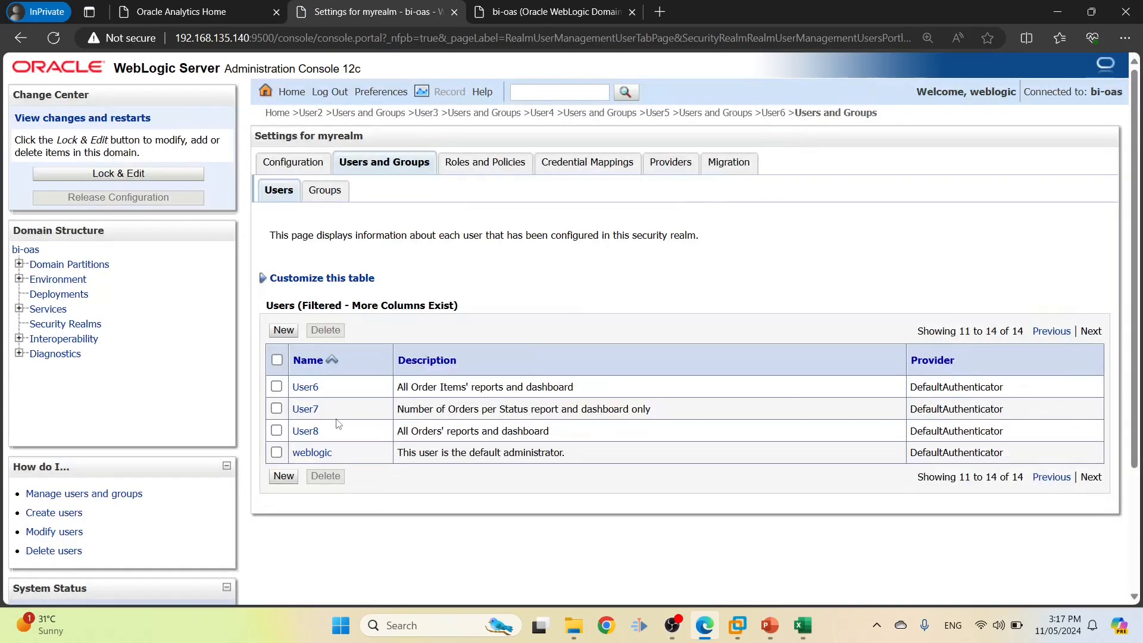
click(315, 410)
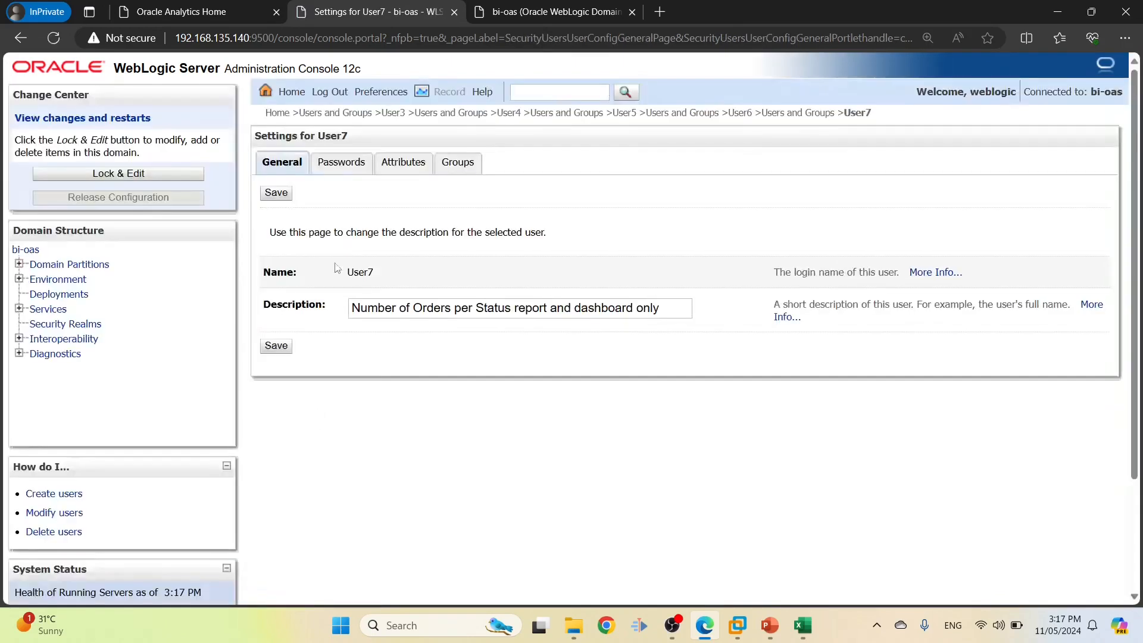
click(457, 162)
Add User7 to ORD1_GROUP, save, and return to the myrealm users list
scroll(315, 400, down, 3)
click(277, 370)
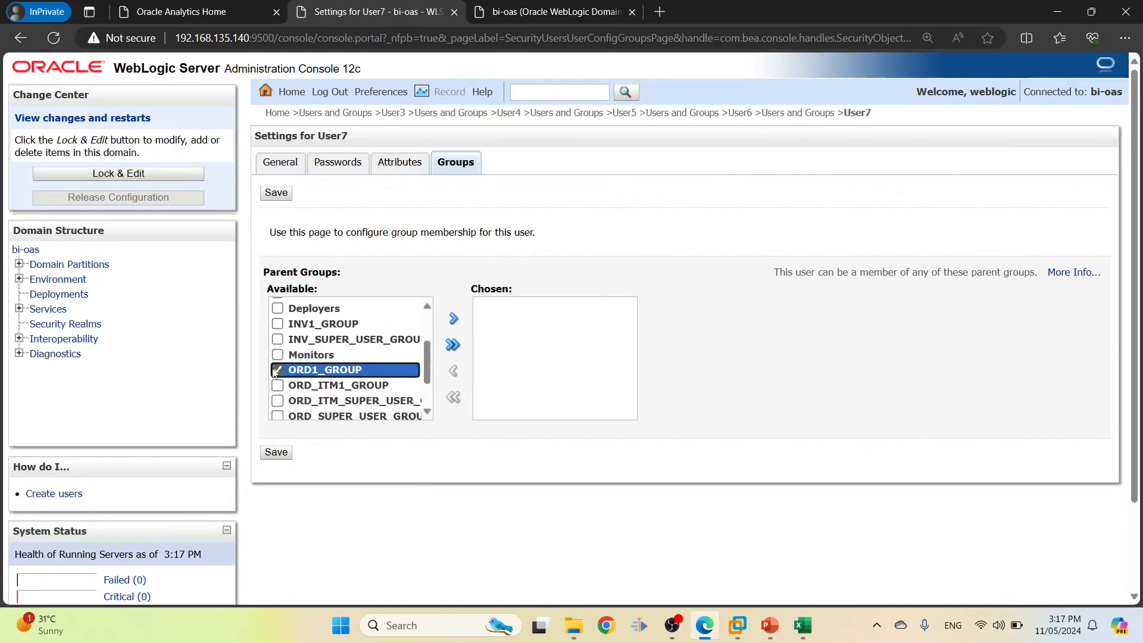
key(alt+Tab)
key(alt+Tab)
click(453, 322)
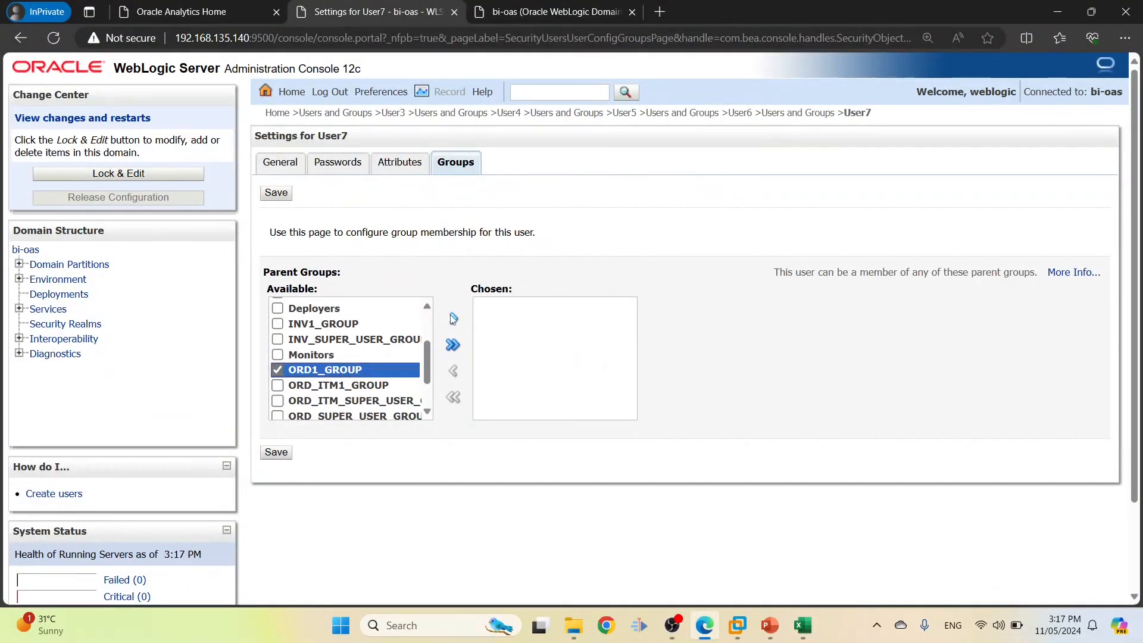
click(276, 453)
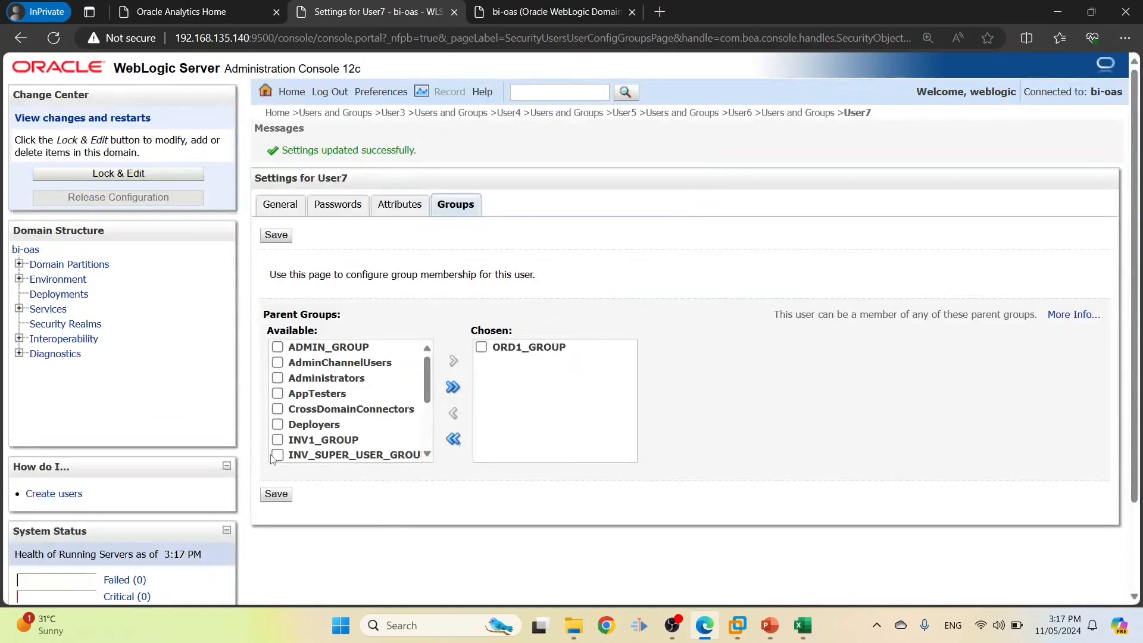
click(785, 113)
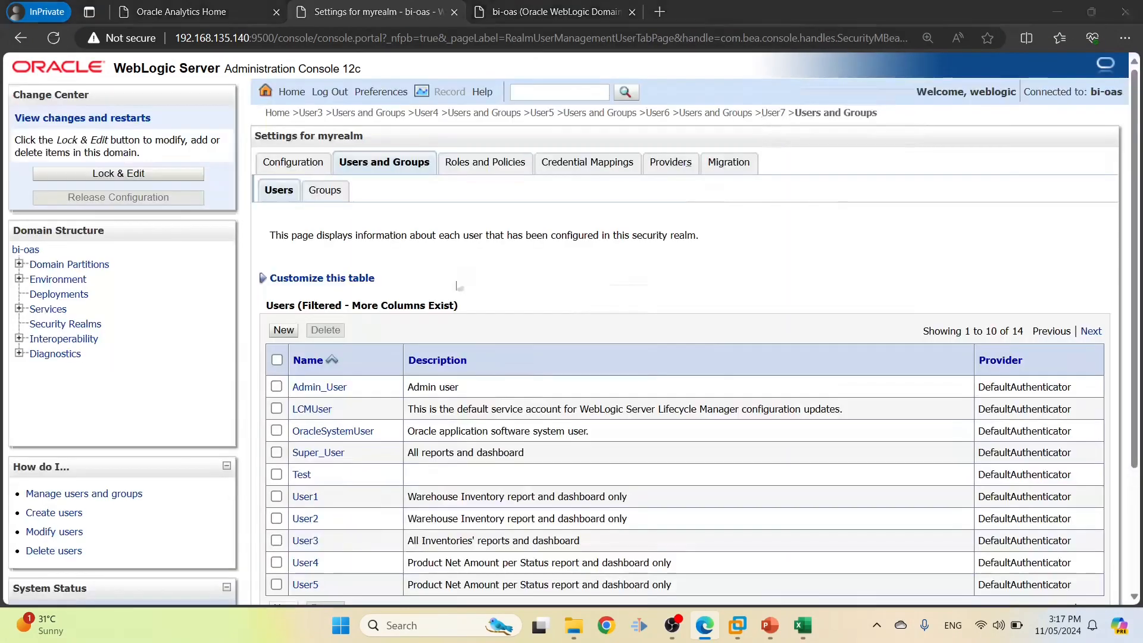
Look up User8's required group, ORD_SUPER_USER_GROUP, in the requirements sheet
key(alt+Tab)
drag(48, 300, 155, 298)
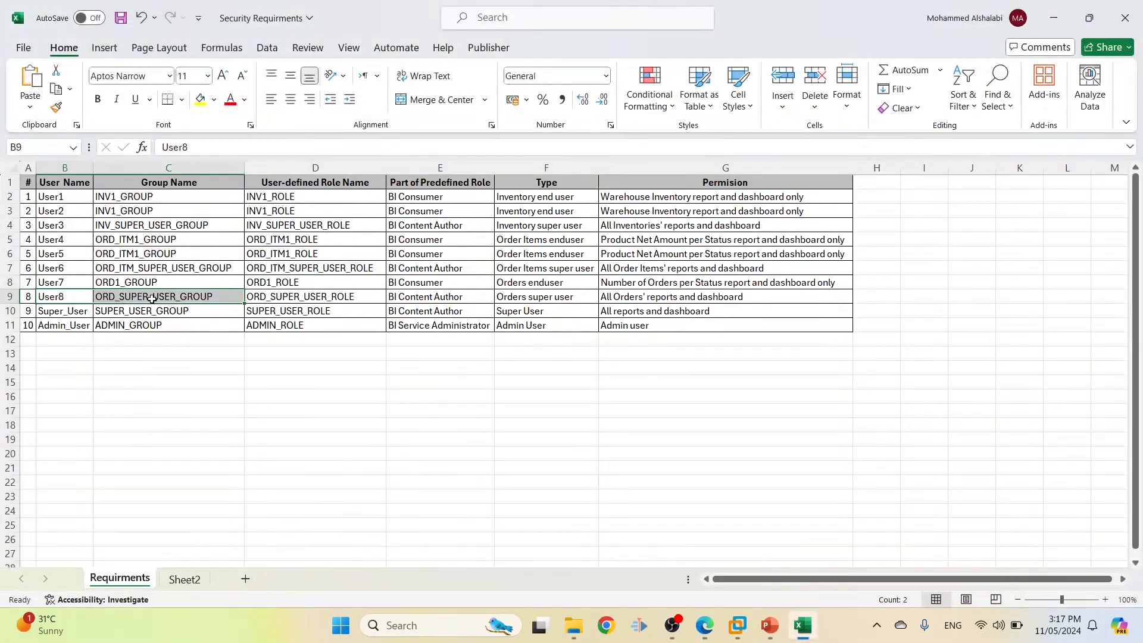
key(alt+Tab)
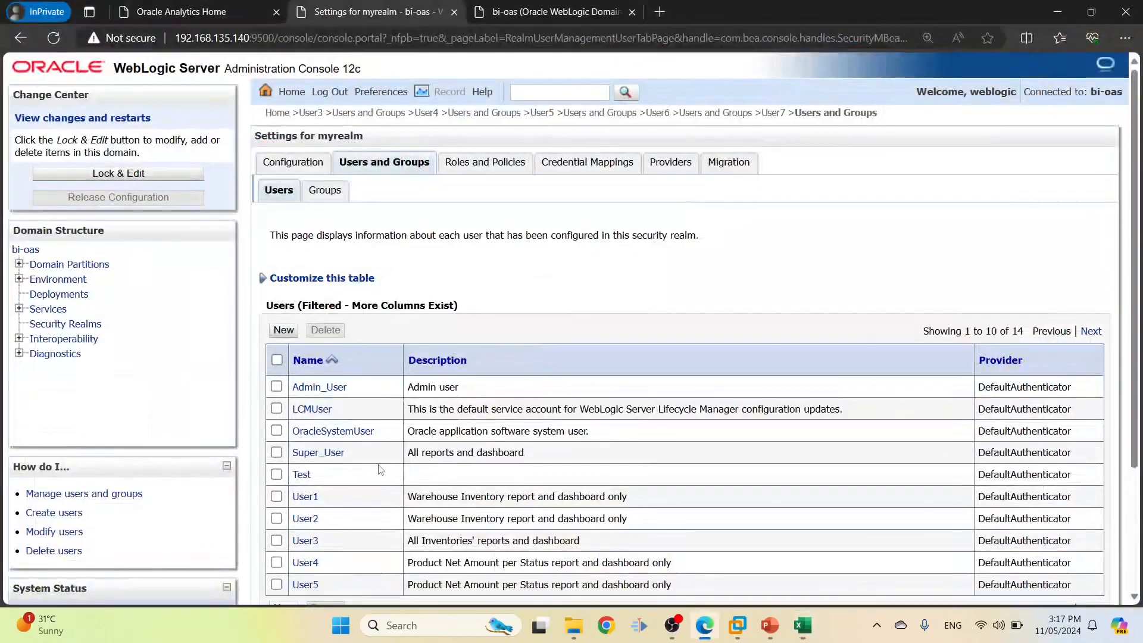
Add User8 to ORD_SUPER_USER_GROUP and save its group membership
scroll(1093, 535, down, 2)
click(1092, 529)
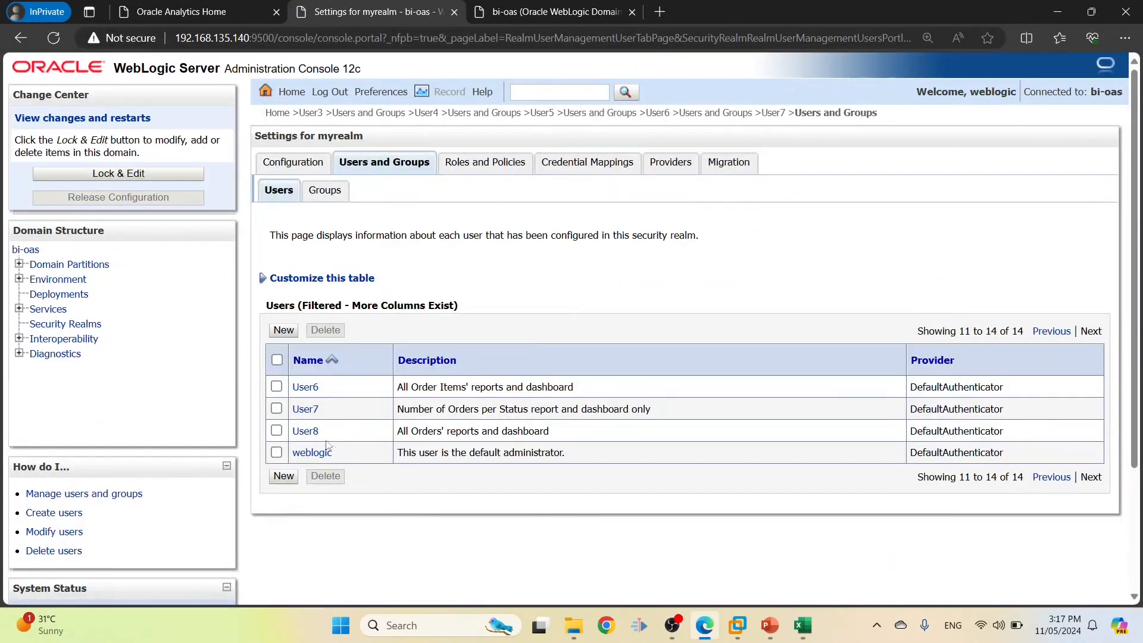
click(304, 431)
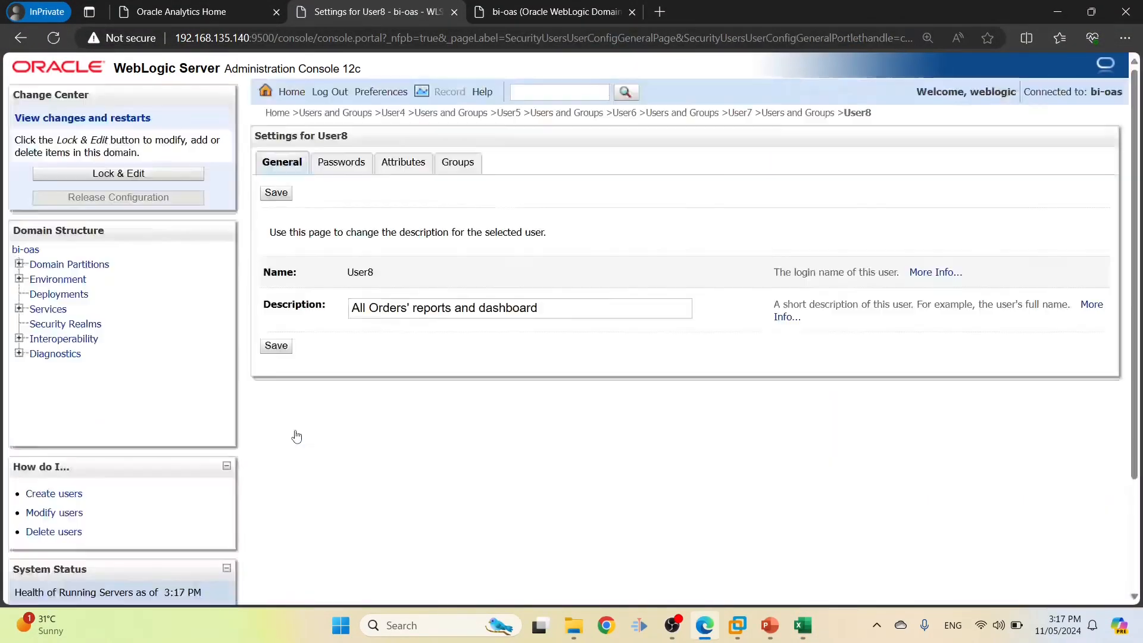
click(456, 165)
key(alt+Tab)
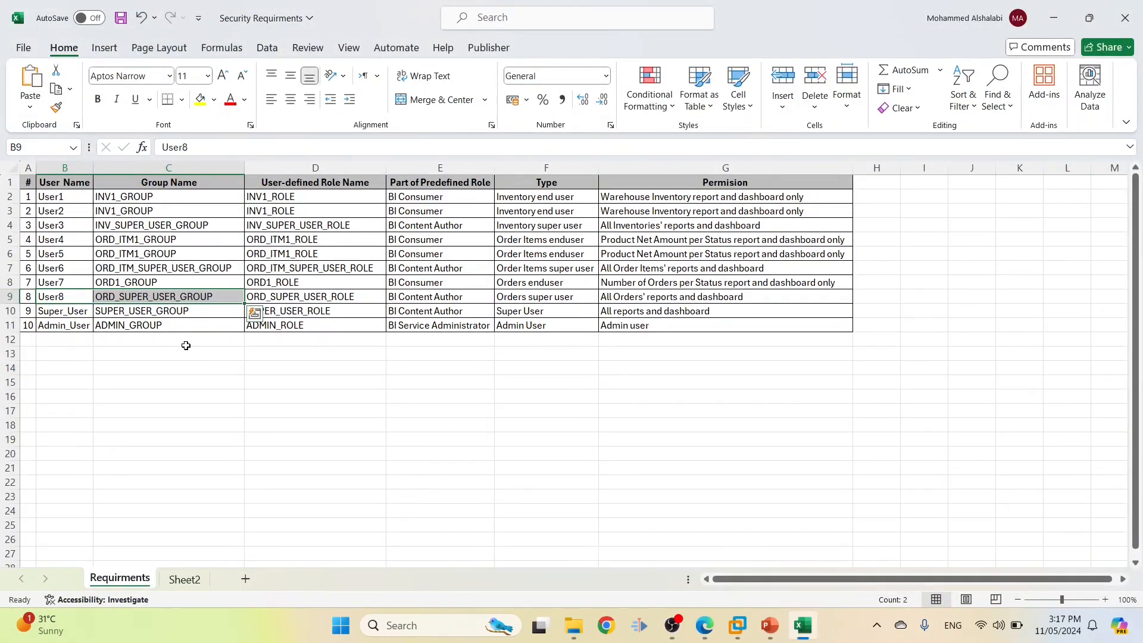
key(alt+Tab)
scroll(305, 411, down, 5)
scroll(305, 411, down, 1)
click(278, 380)
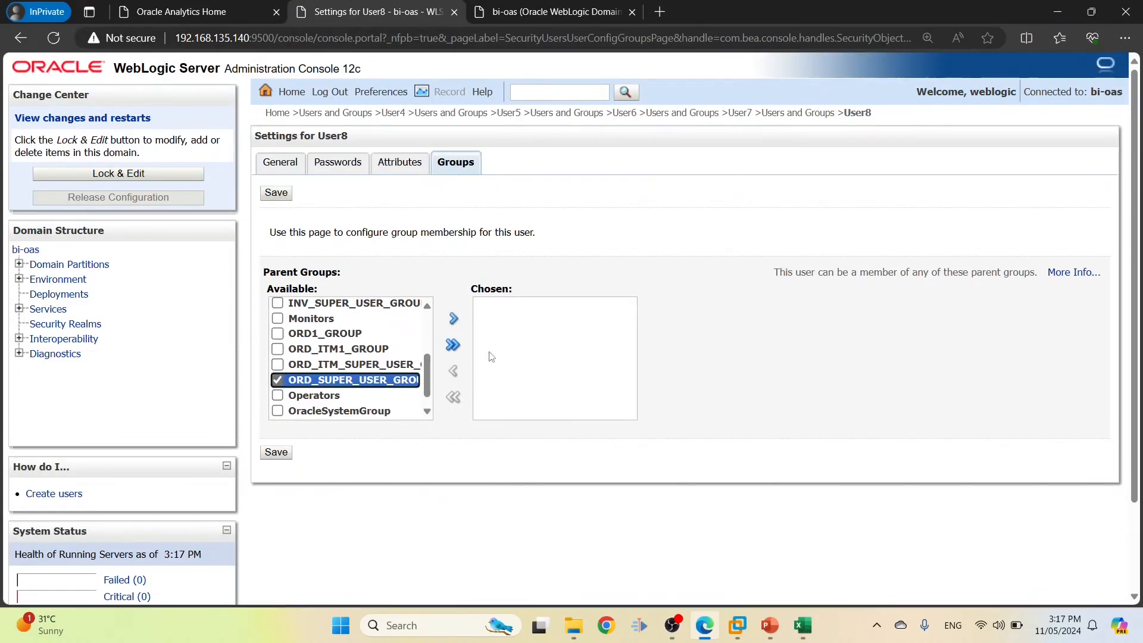
click(454, 321)
click(276, 452)
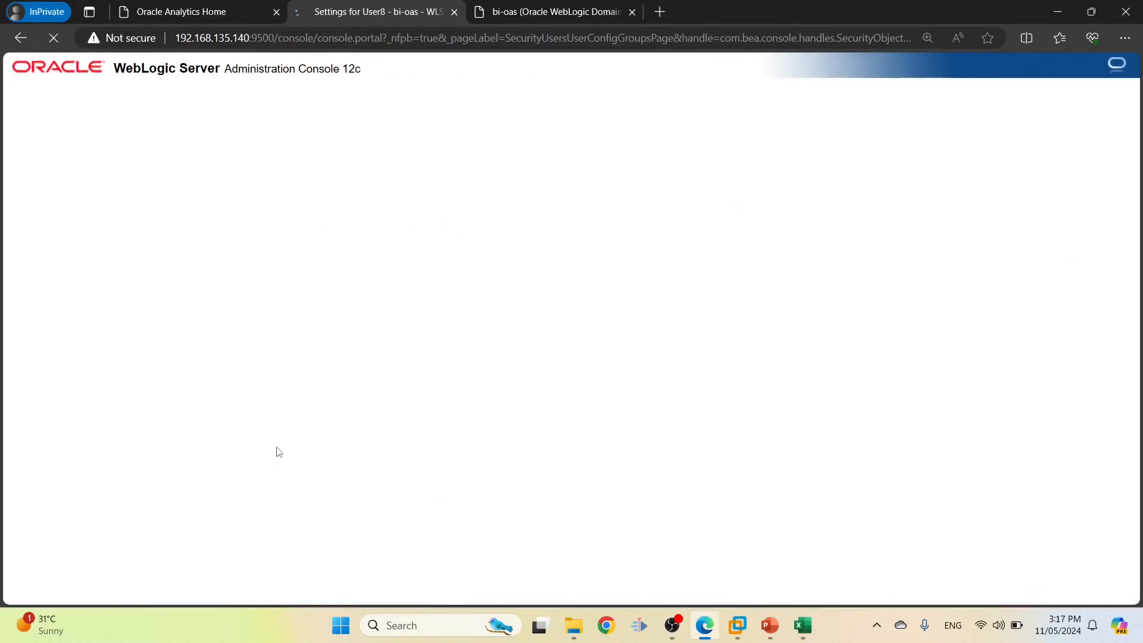
Note Super_User's group in the sheet and open Super_User's group membership
key(alt+Tab)
drag(63, 311, 155, 310)
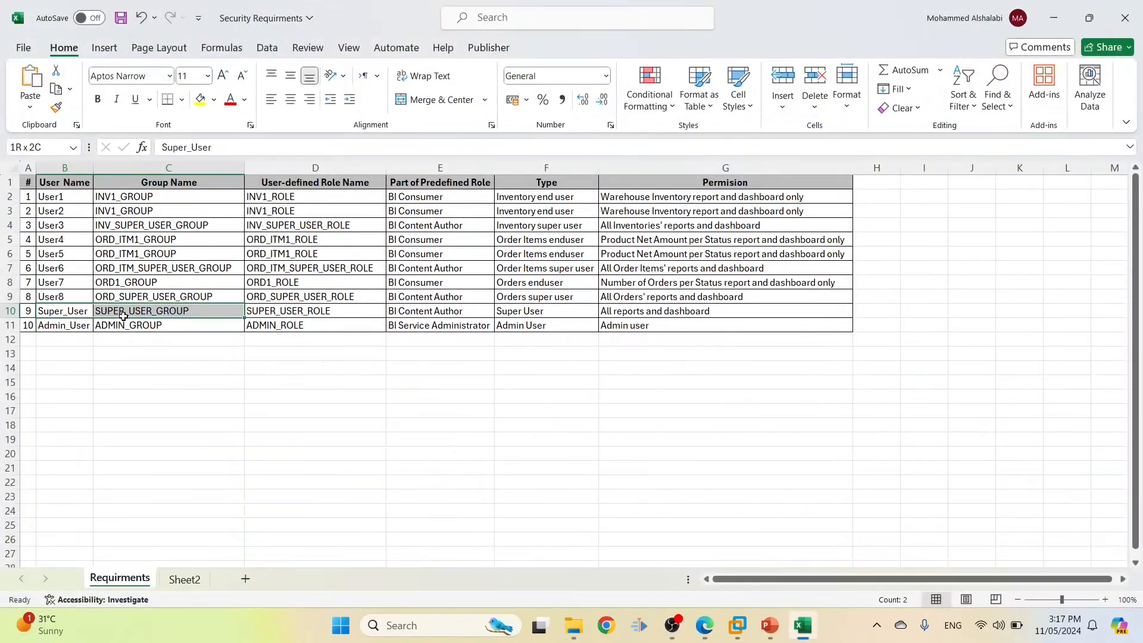
key(alt+Tab)
click(280, 204)
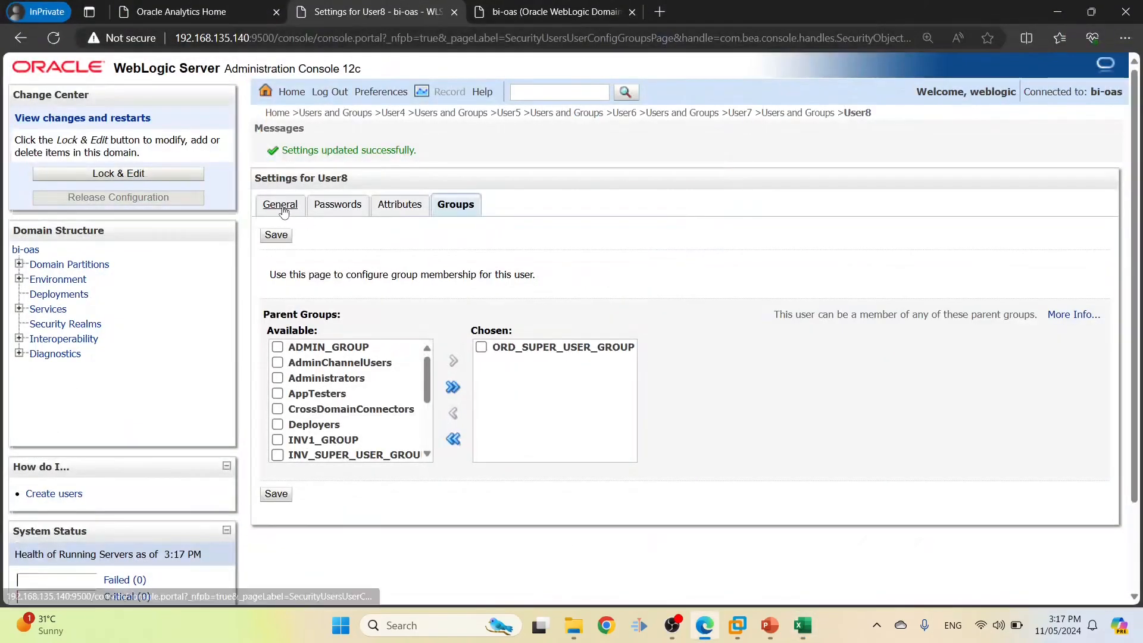
click(792, 112)
scroll(346, 407, down, 1)
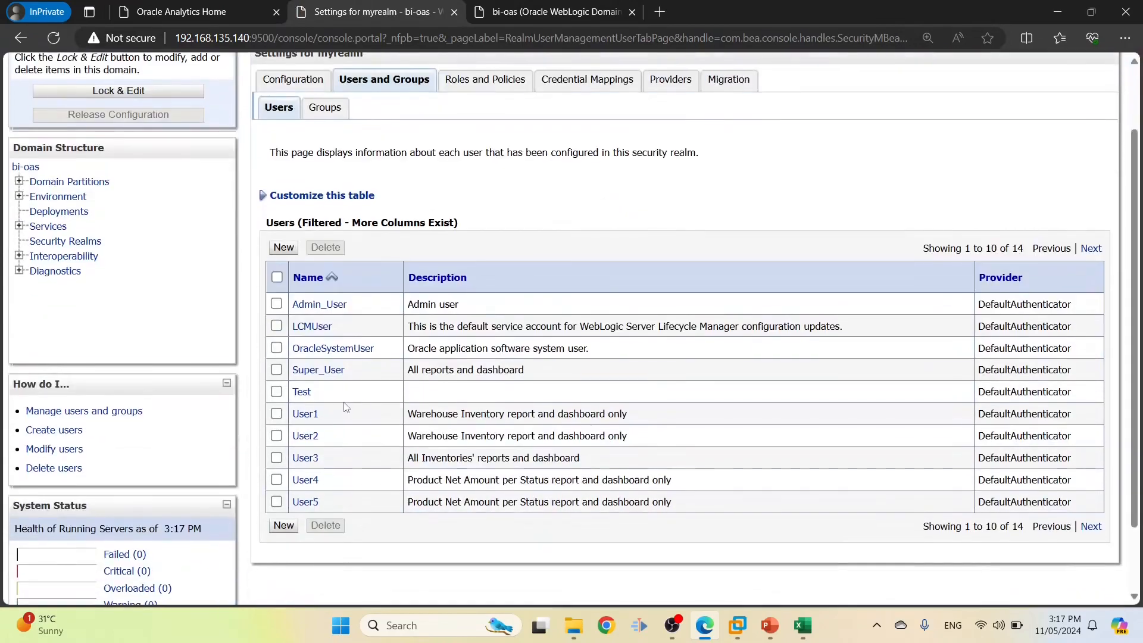
click(321, 372)
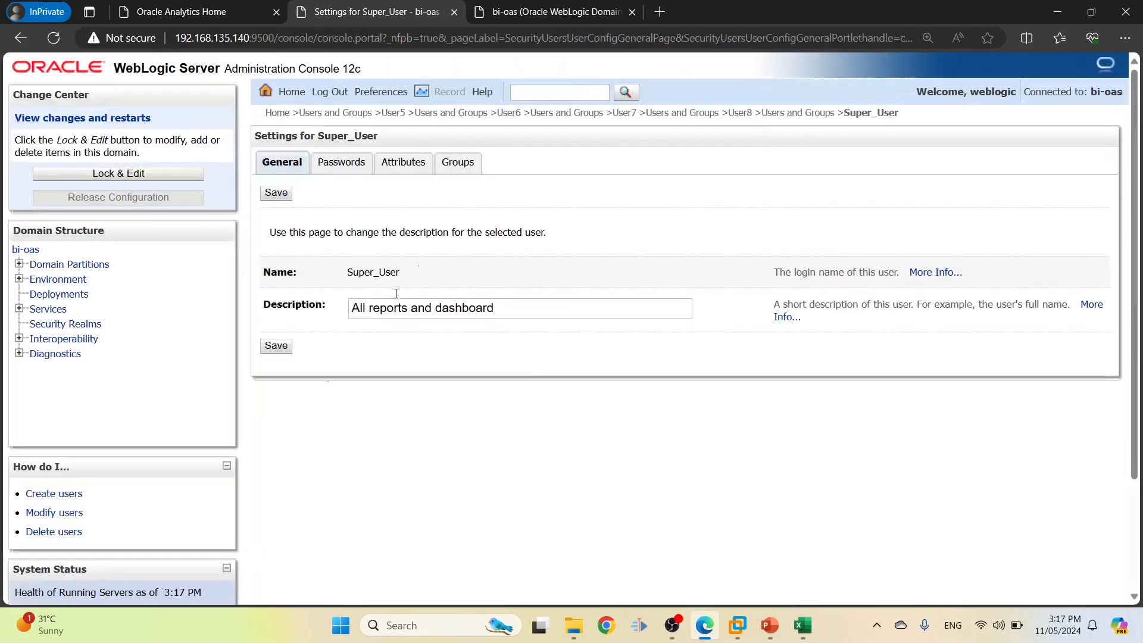
click(462, 163)
Add Super_User to SUPER_USER_GROUP and save
key(alt+Tab)
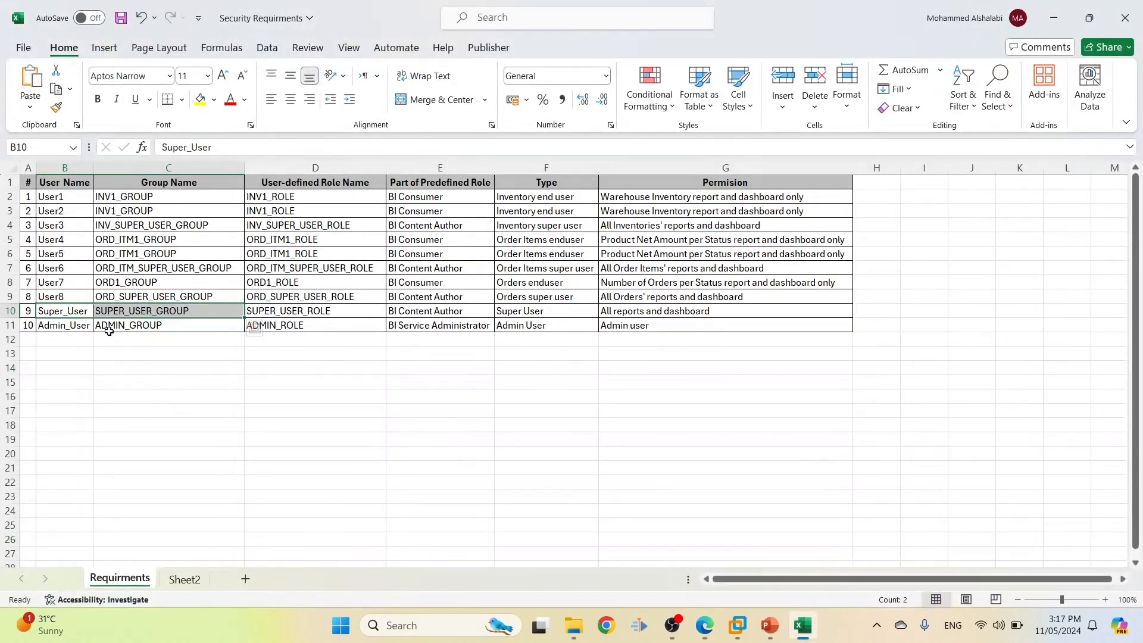
key(alt+Tab)
scroll(317, 382, down, 3)
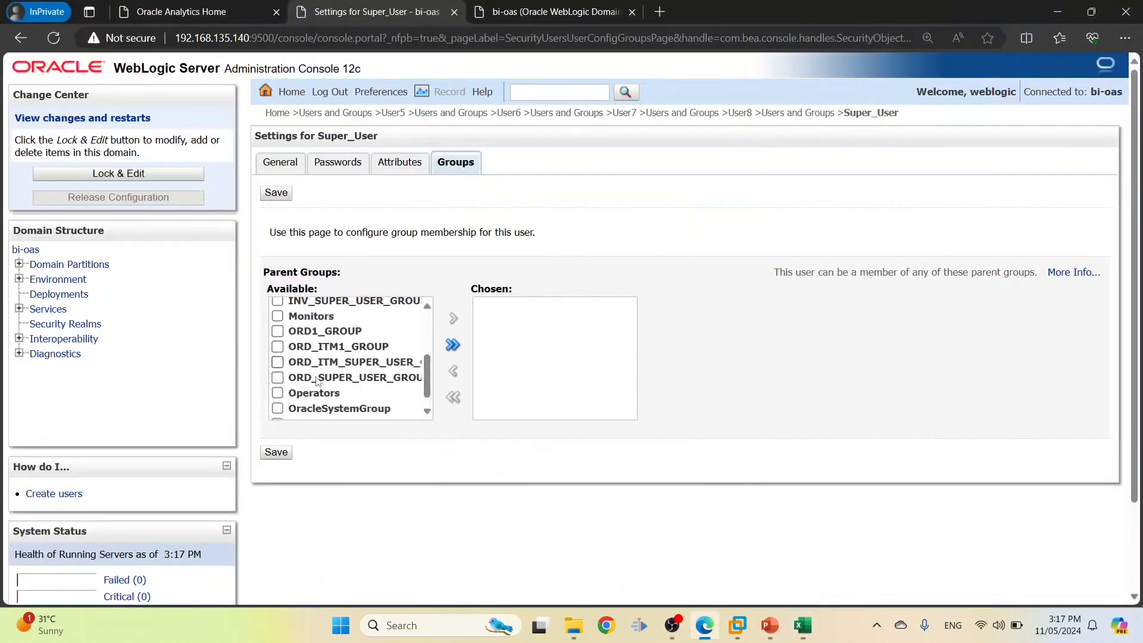
scroll(316, 382, down, 2)
click(278, 328)
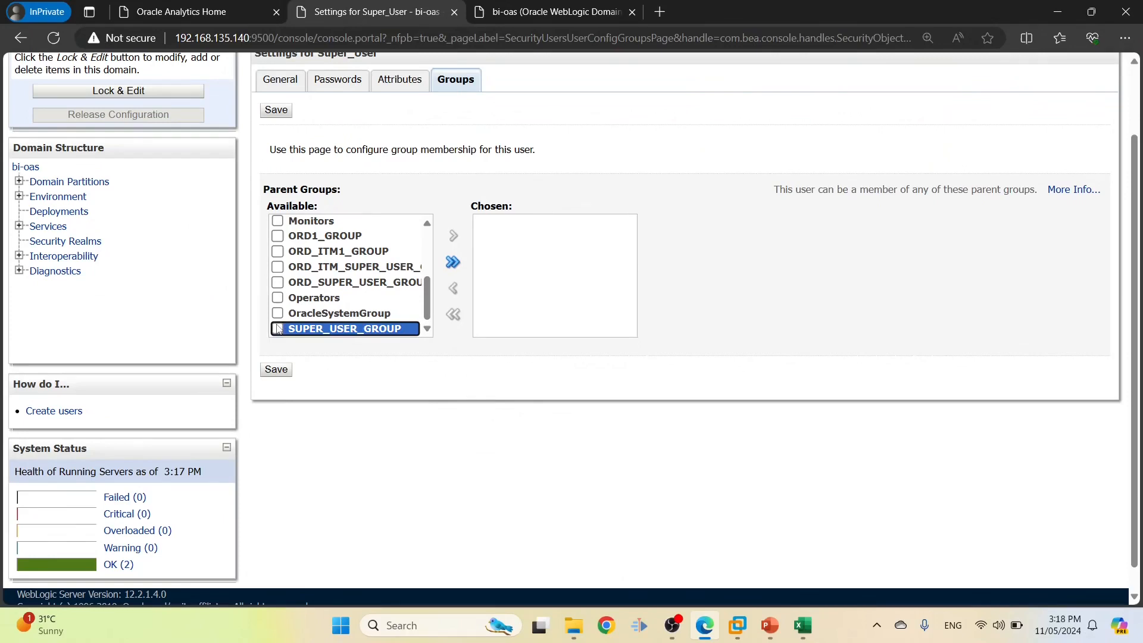
click(454, 237)
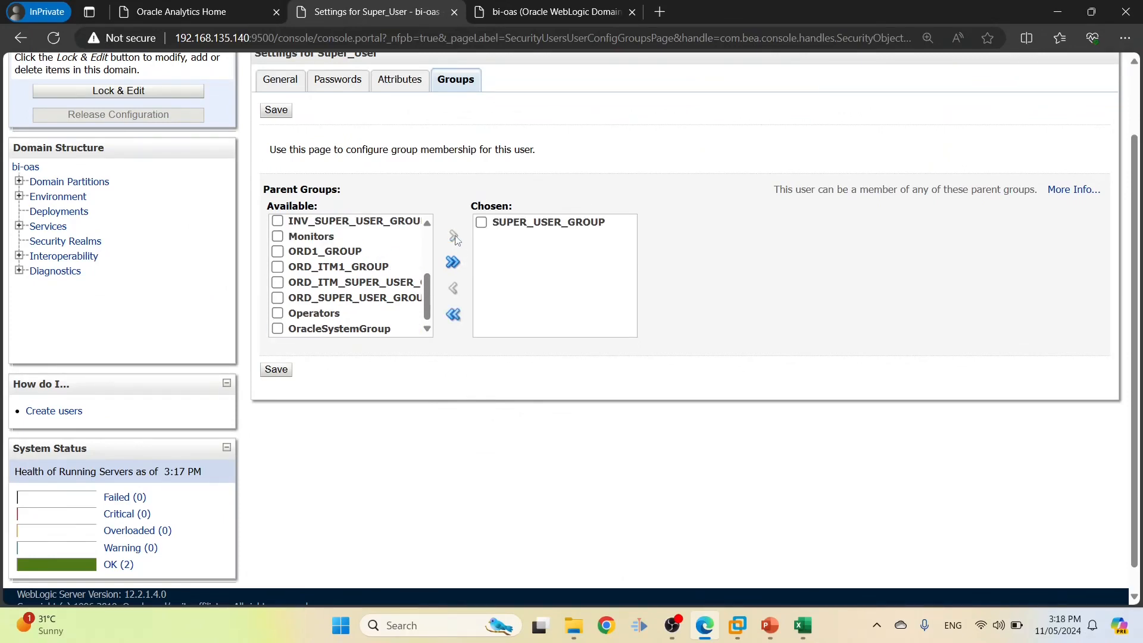
click(276, 370)
Mark Admin_User and ADMIN_GROUP in the sheet and return to the users list
key(alt+Tab)
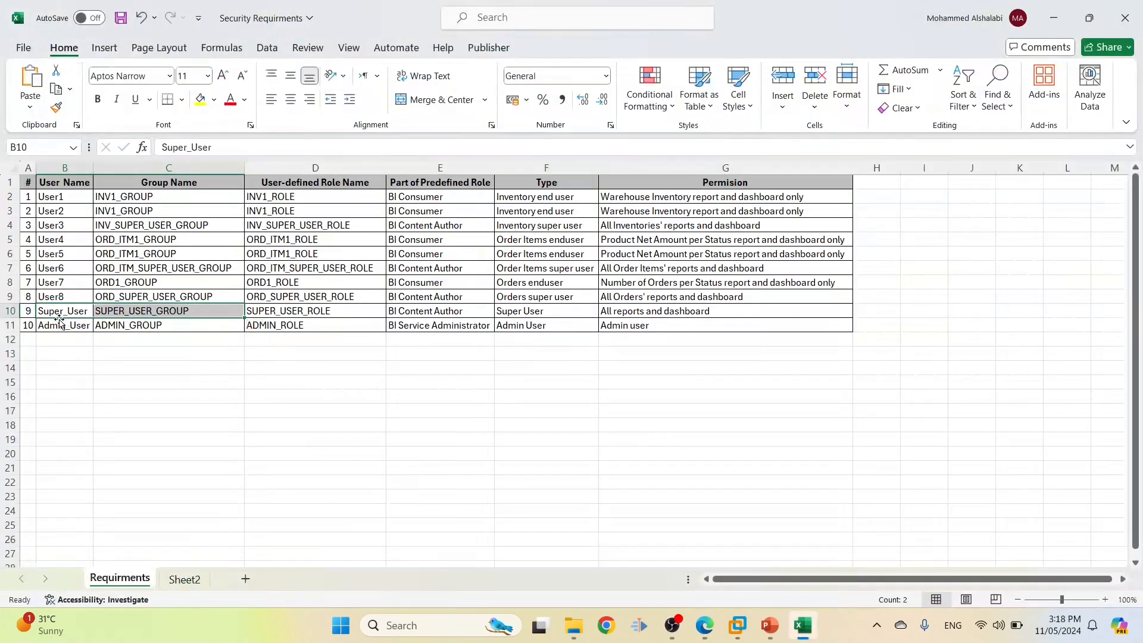
click(58, 325)
click(149, 327)
key(alt+Tab)
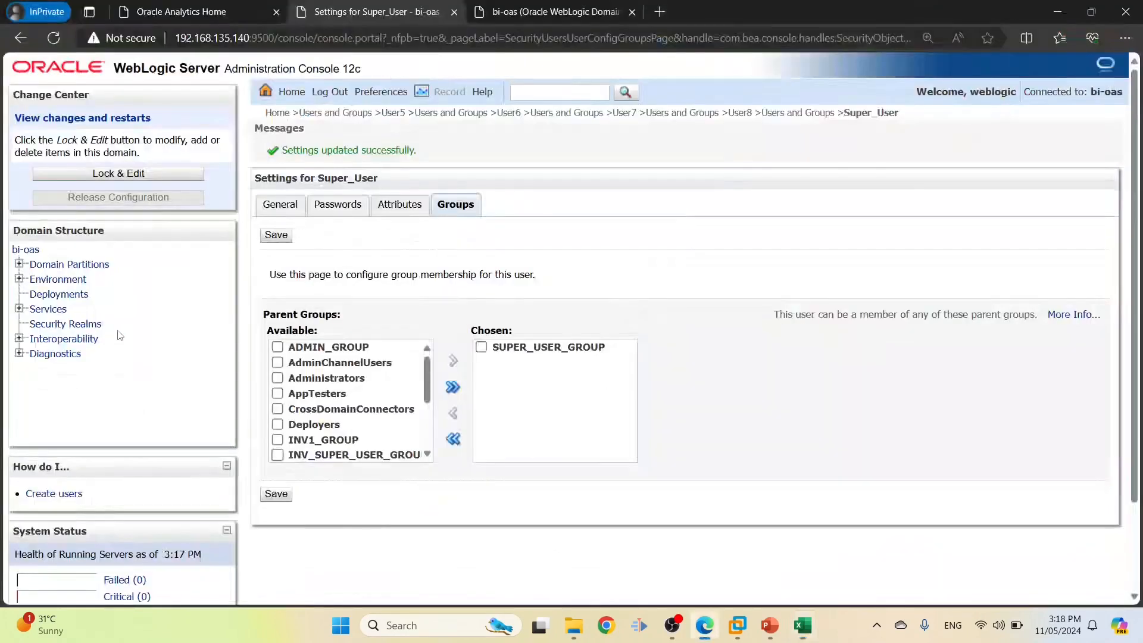
click(805, 113)
Add Admin_User to ADMIN_GROUP and save its group membership
click(318, 393)
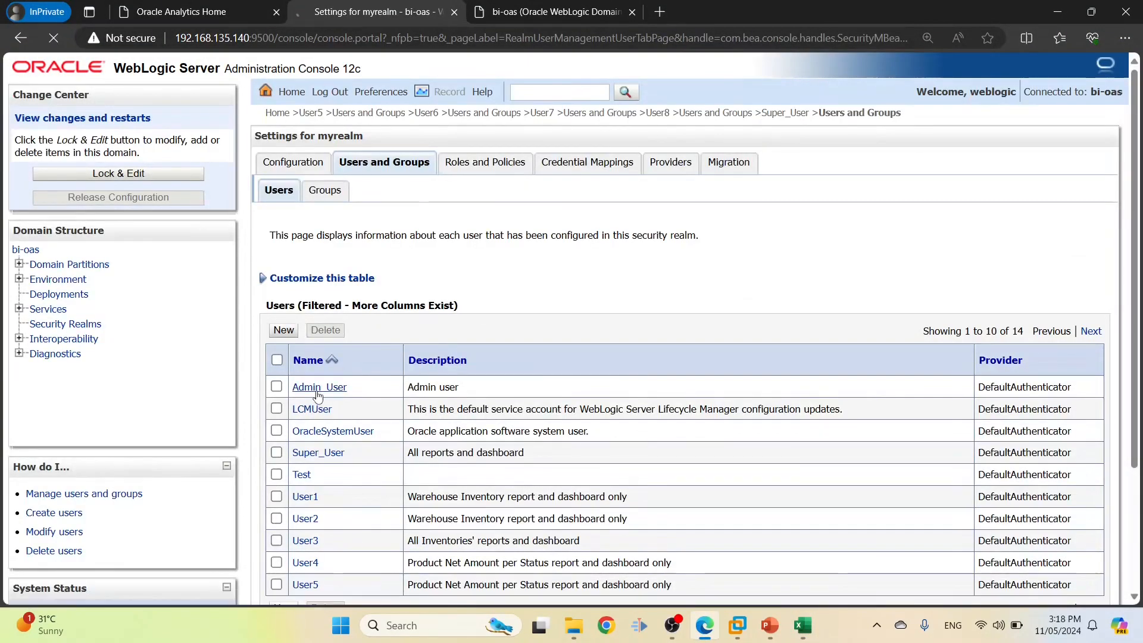
click(456, 164)
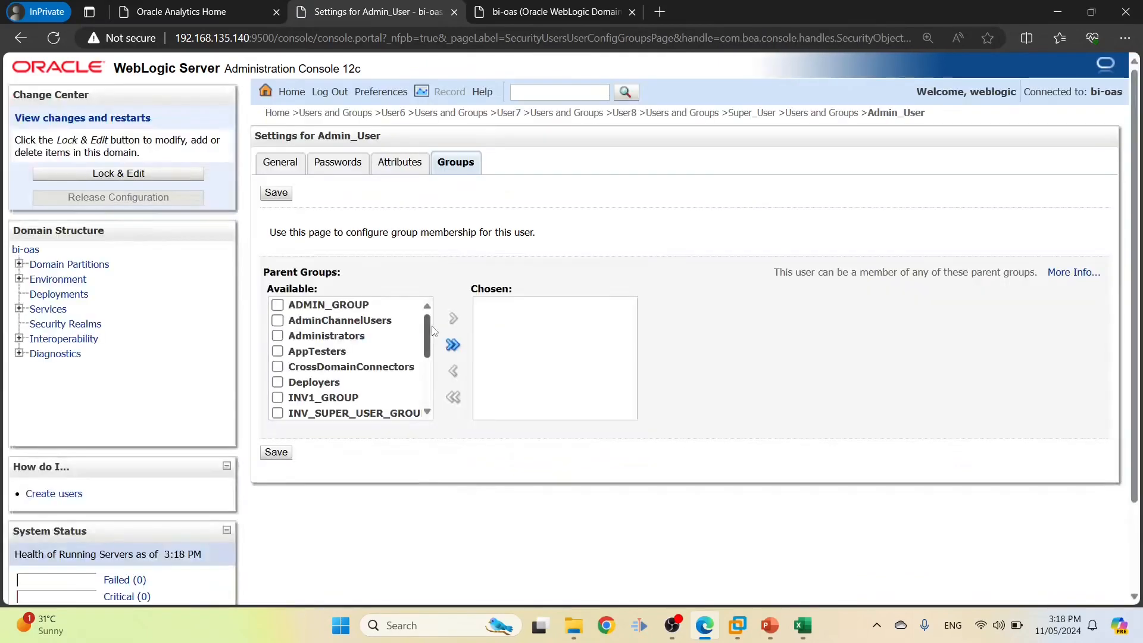
key(alt+Tab)
key(alt+Tab)
click(277, 305)
click(453, 321)
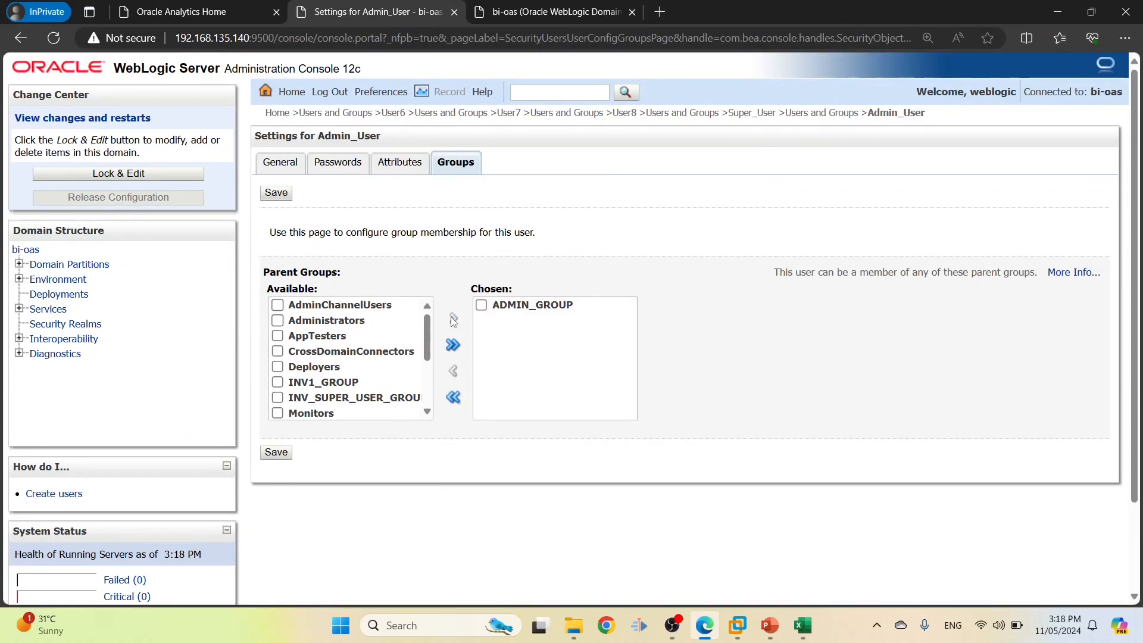
click(276, 193)
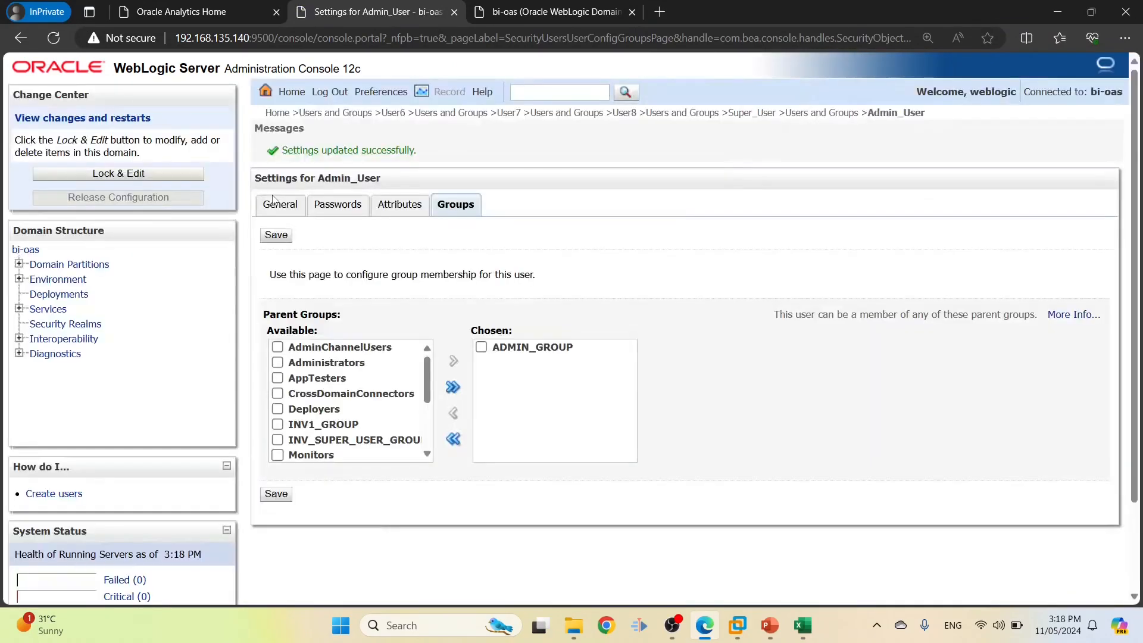
Compare all user names and groups in the sheet against the console's assignments
key(alt+Tab)
drag(186, 325, 74, 196)
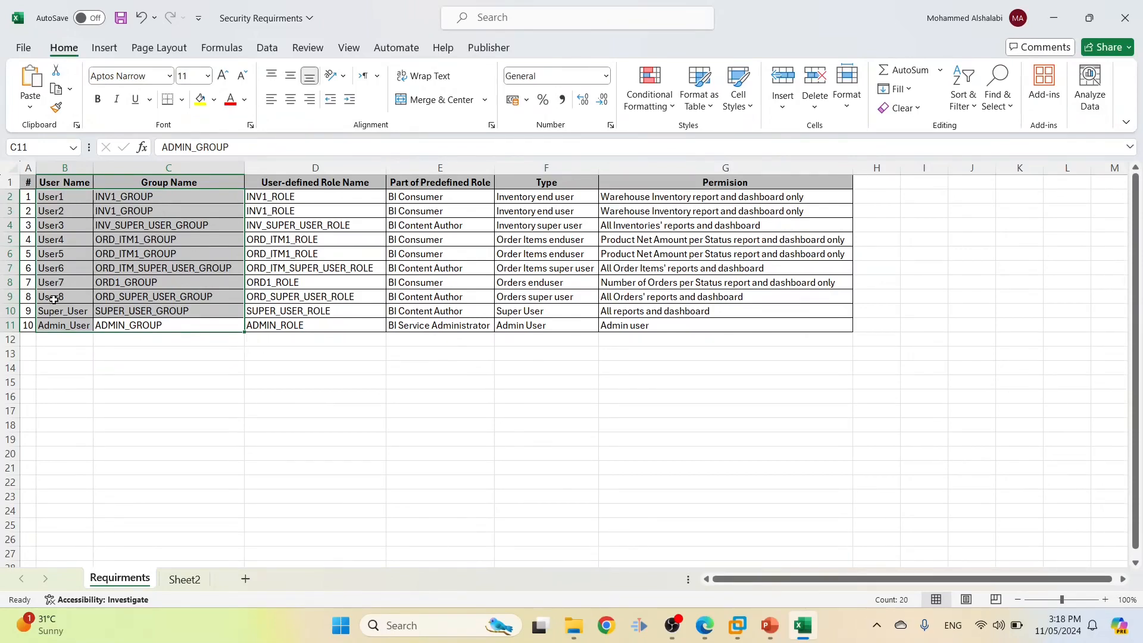
key(alt+Tab)
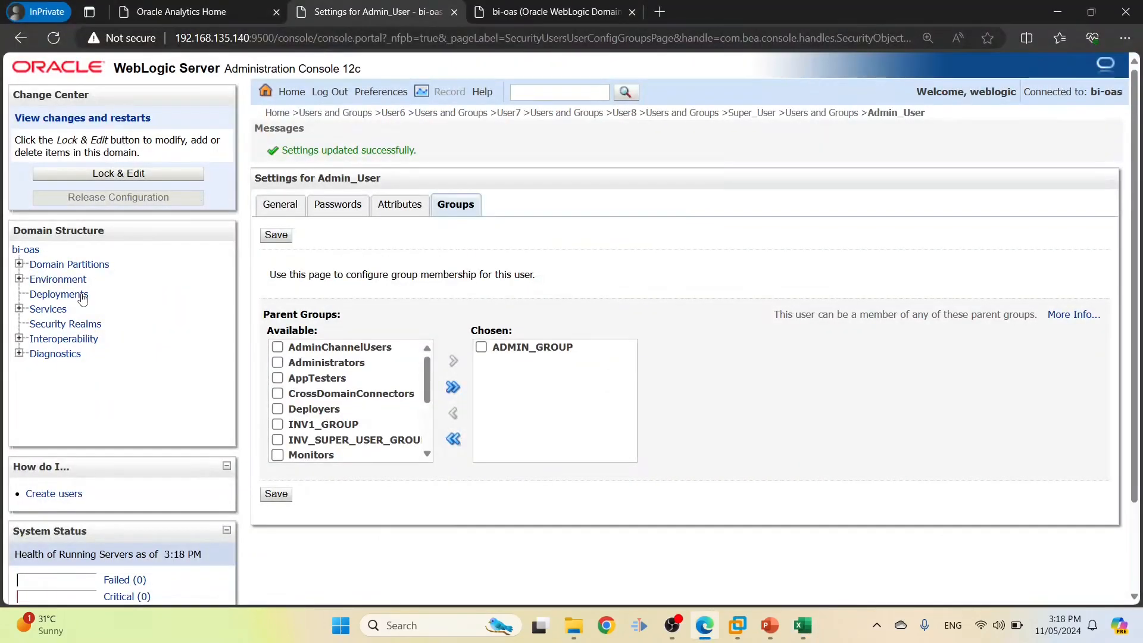
key(alt+Tab)
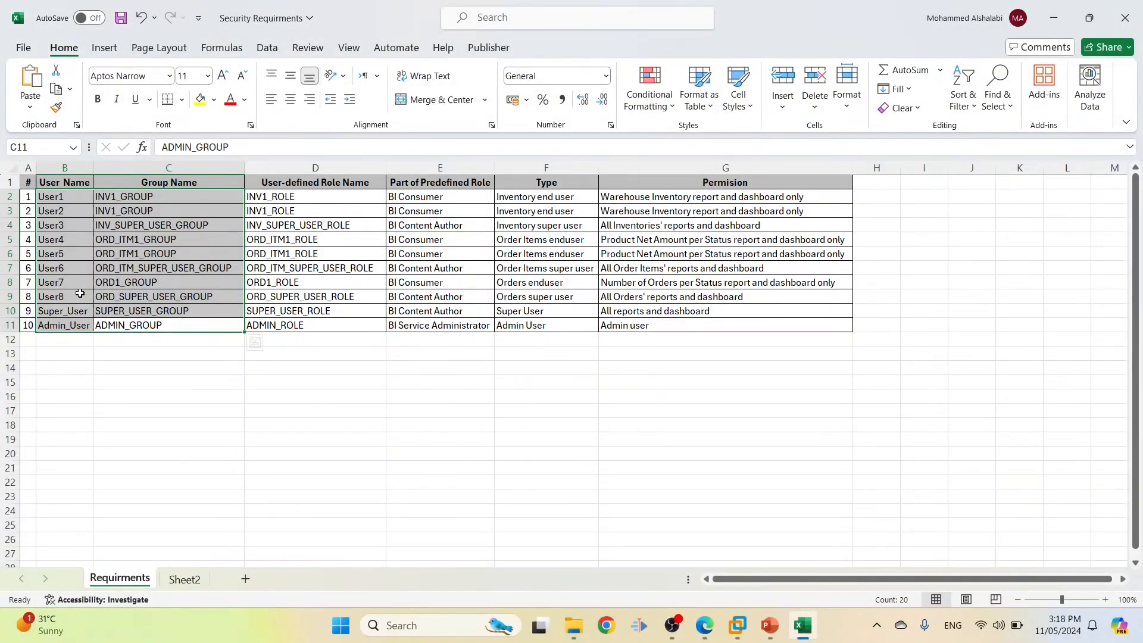
key(alt+Tab)
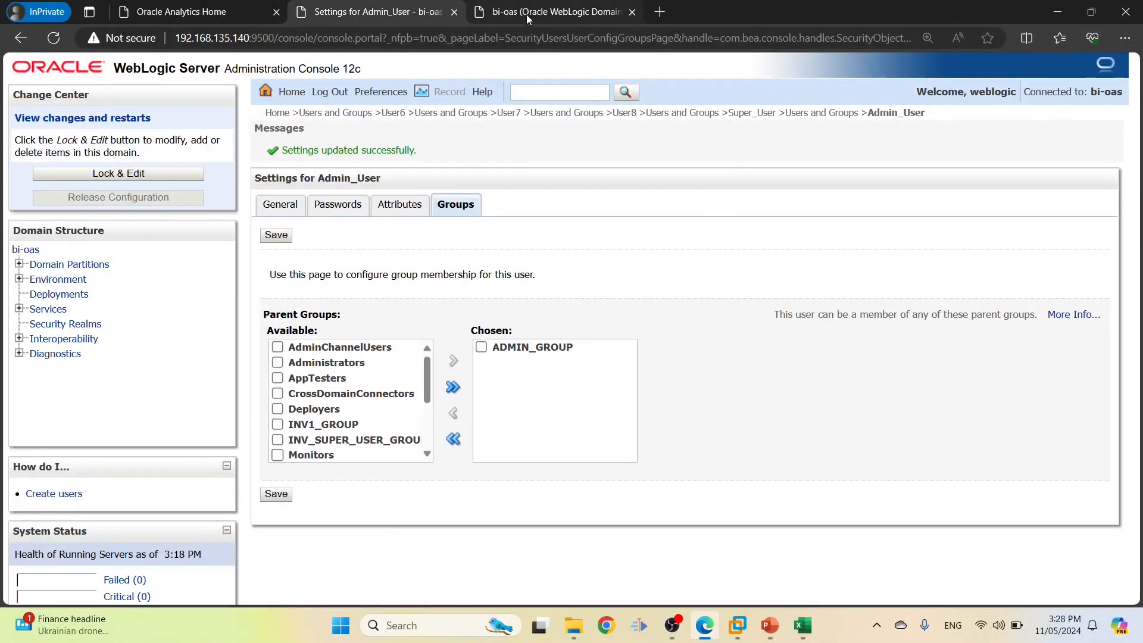
click(526, 14)
Open Security > Application Roles for the bi-oas domain in Enterprise Manager
click(205, 42)
click(222, 42)
double_click(251, 38)
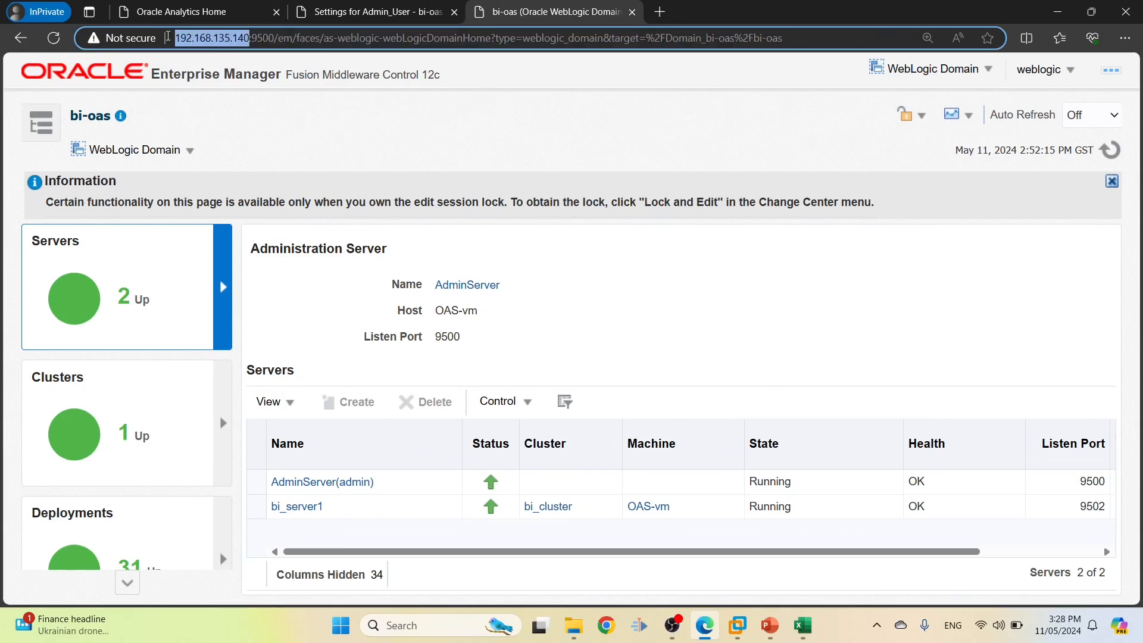
click(251, 37)
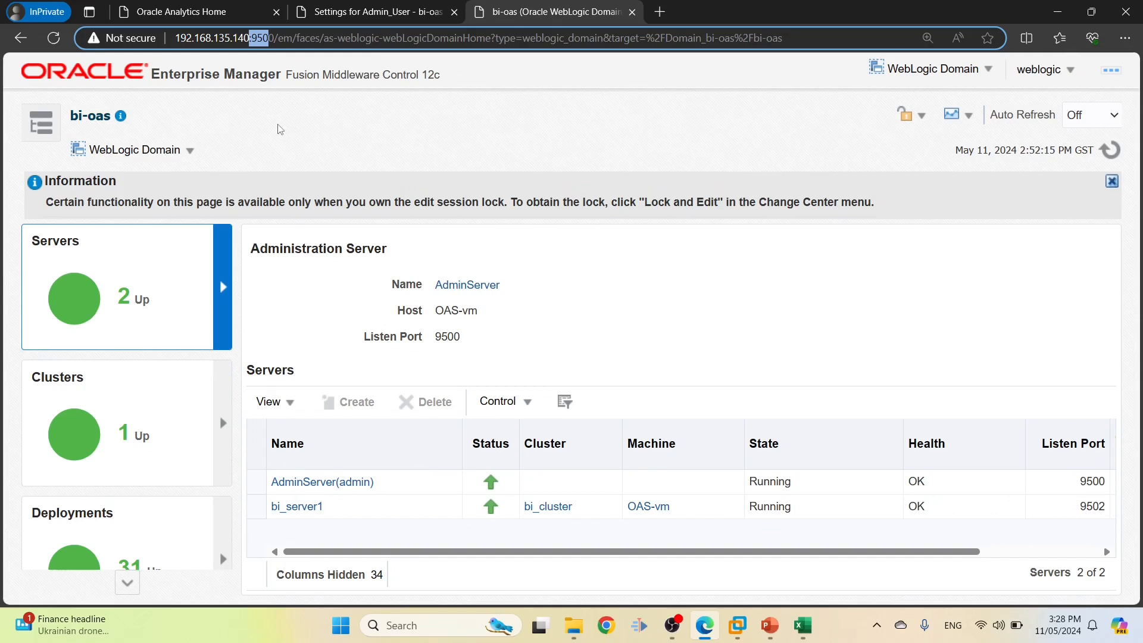
click(141, 153)
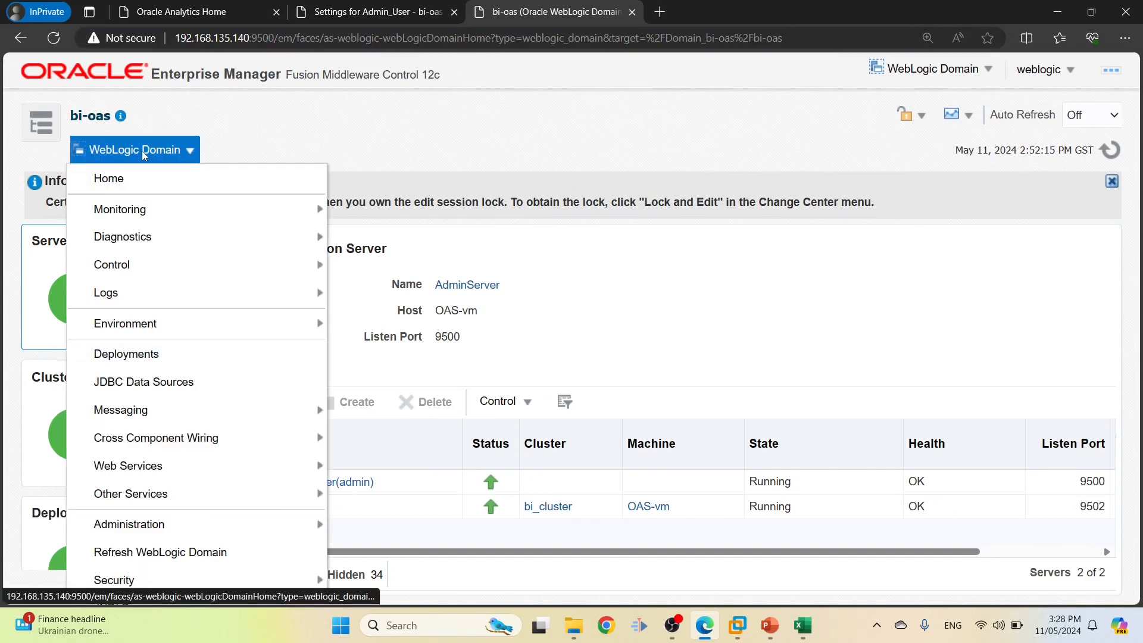
mouse_move(219, 594)
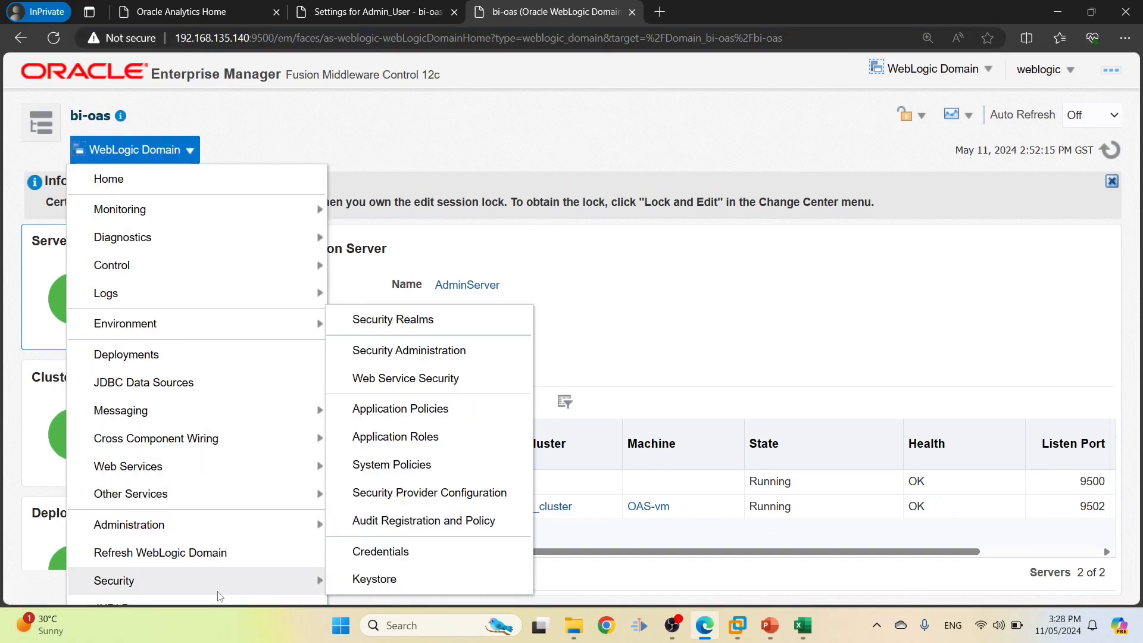
click(395, 437)
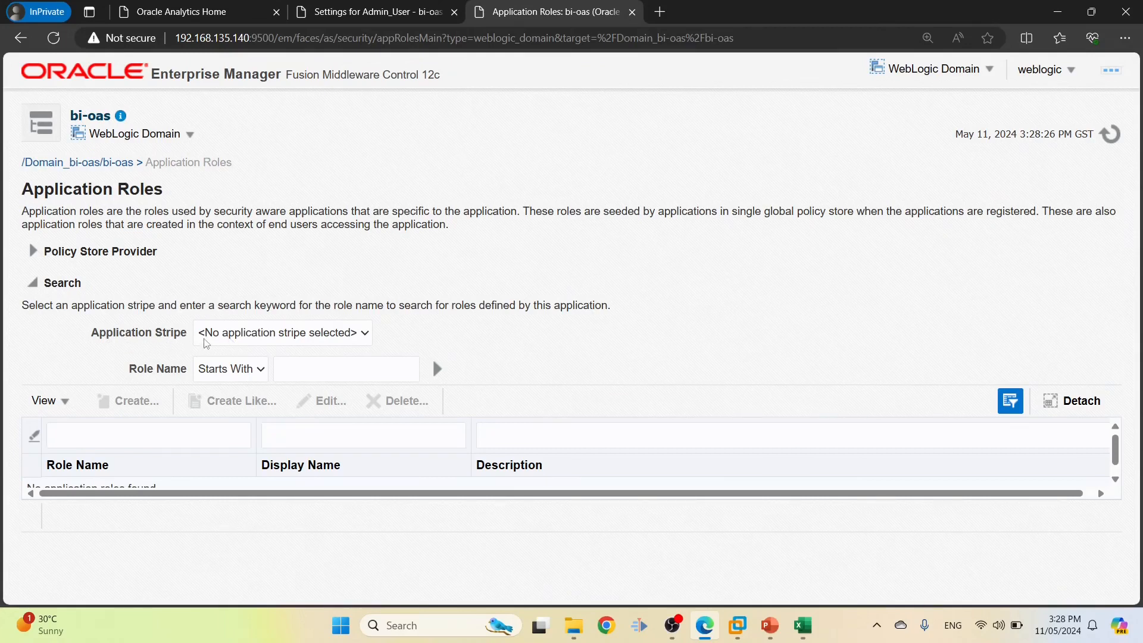
List the application roles in the obi application stripe
click(231, 338)
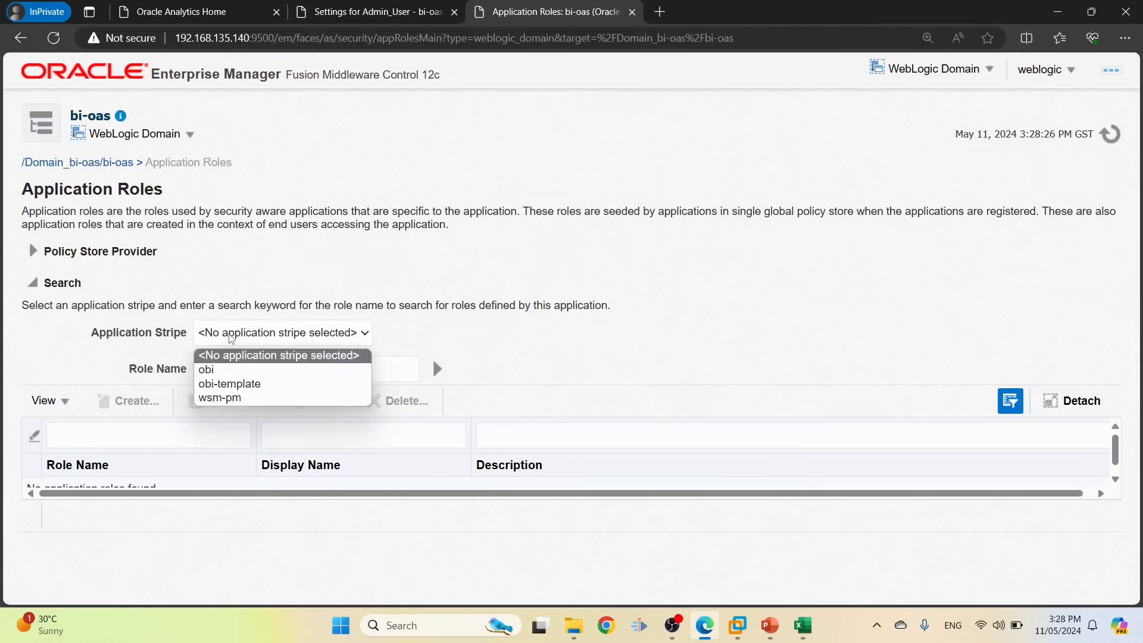
click(227, 374)
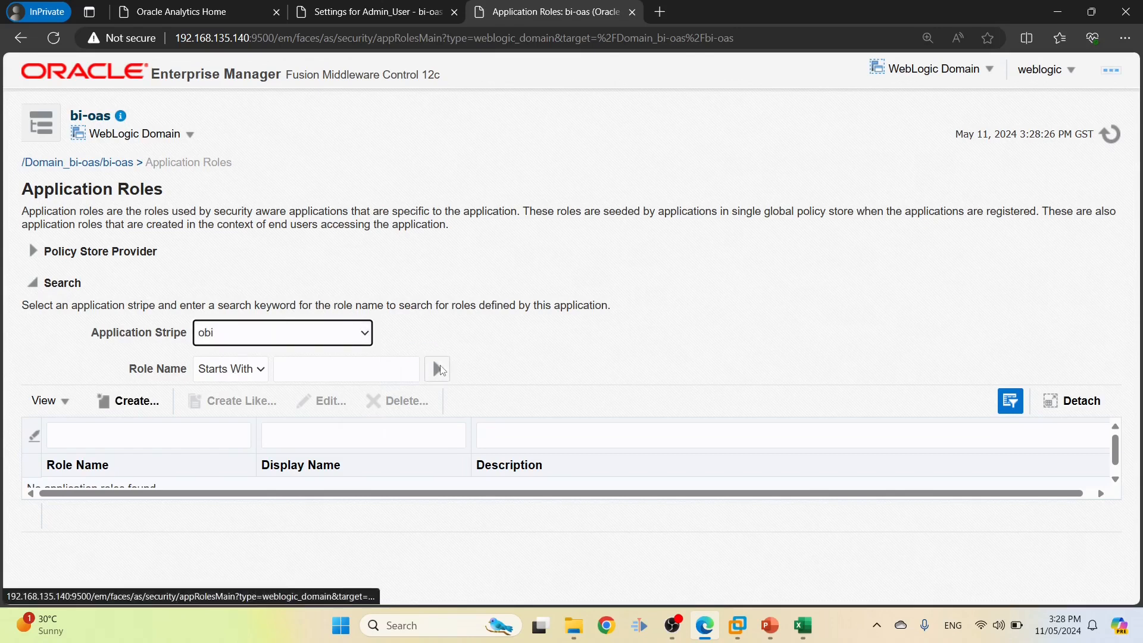
click(438, 369)
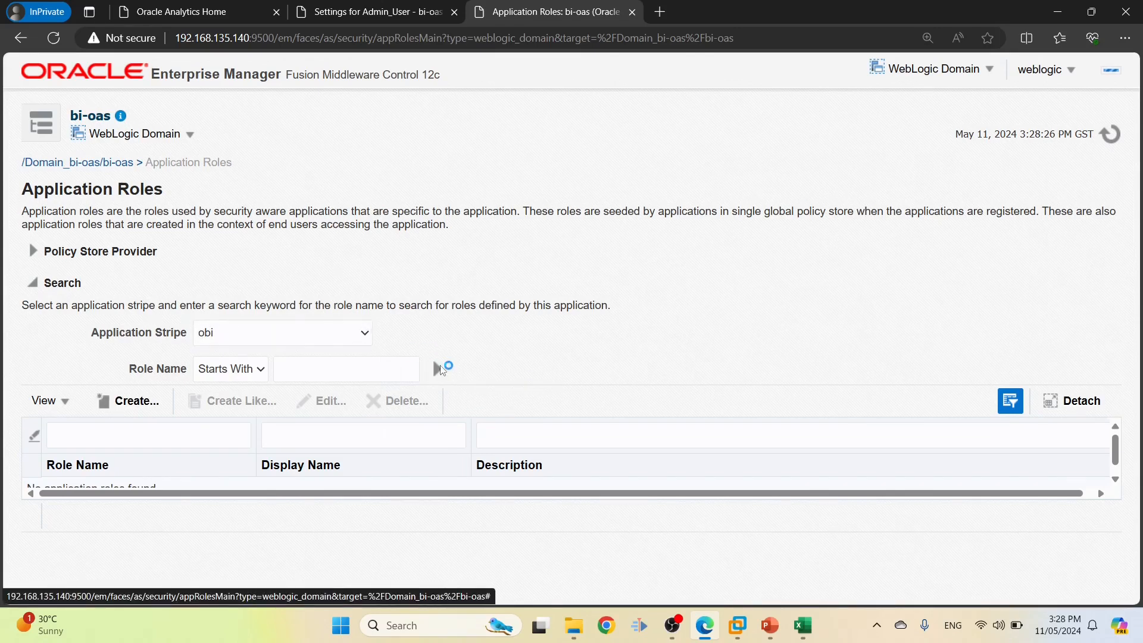
key(ctrl+minus)
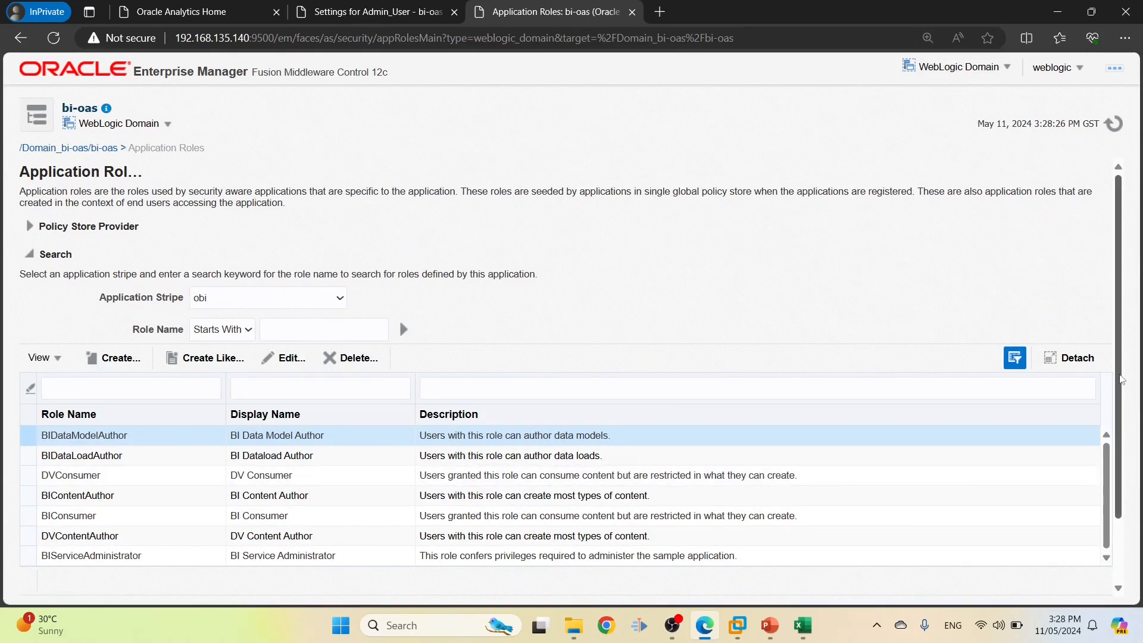
scroll(1122, 379, down, 1)
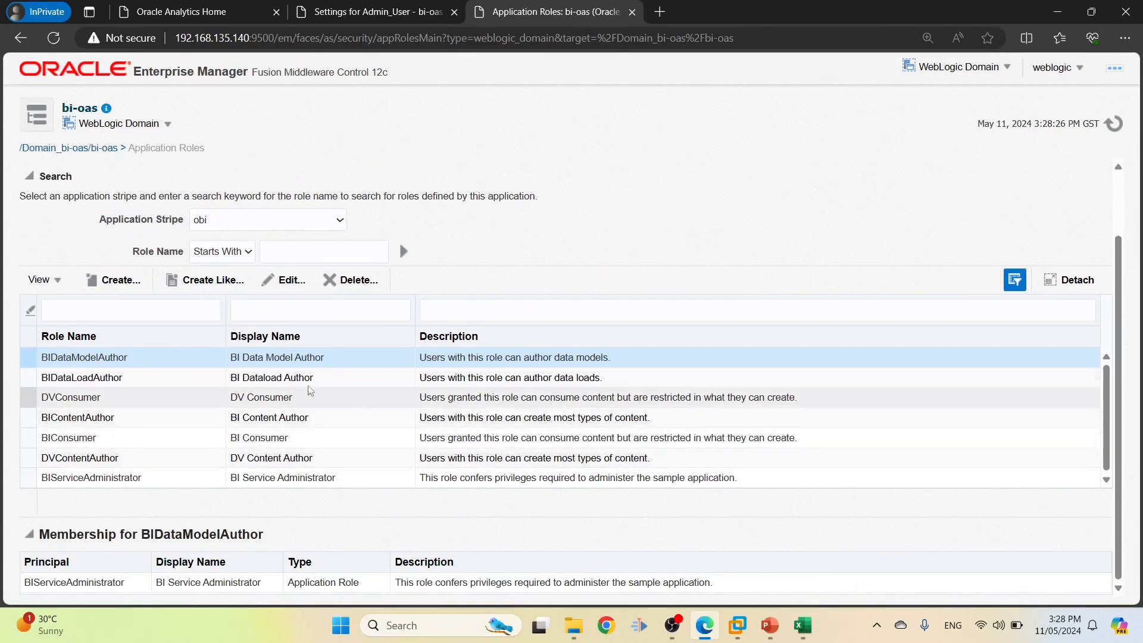
scroll(197, 411, up, 1)
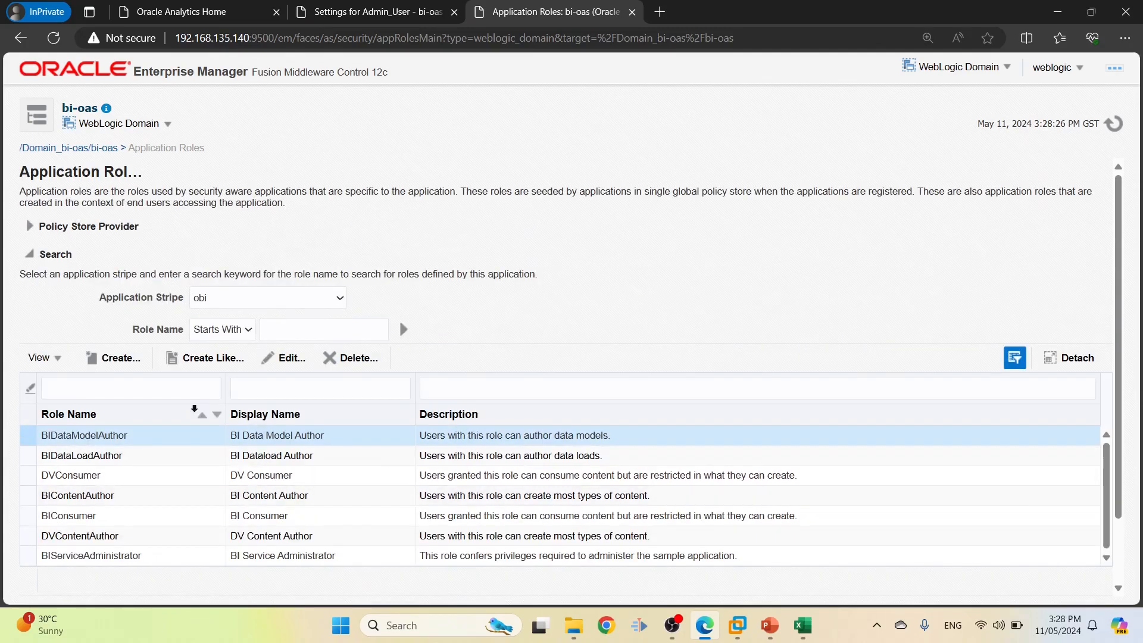
scroll(194, 410, down, 1)
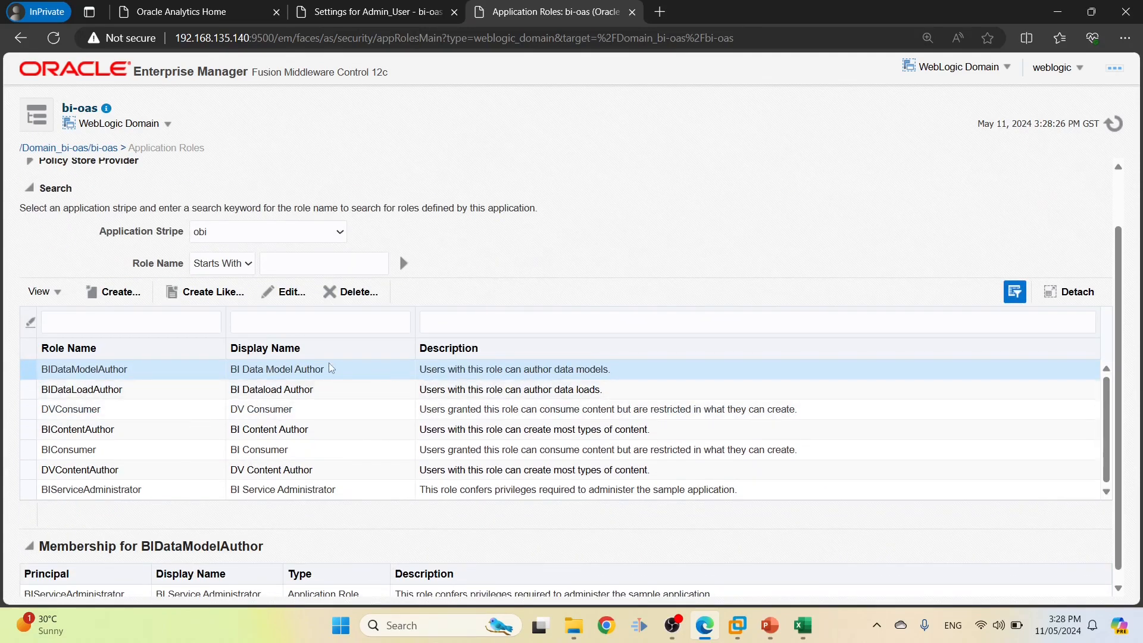
key(ctrl+plus)
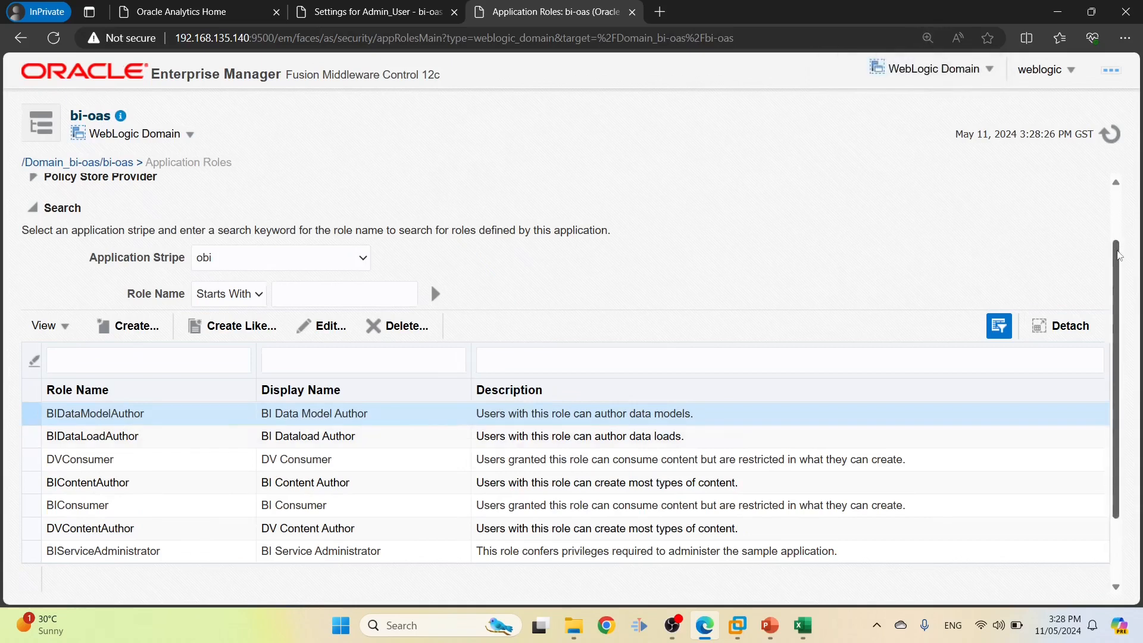
scroll(161, 359, down, 1)
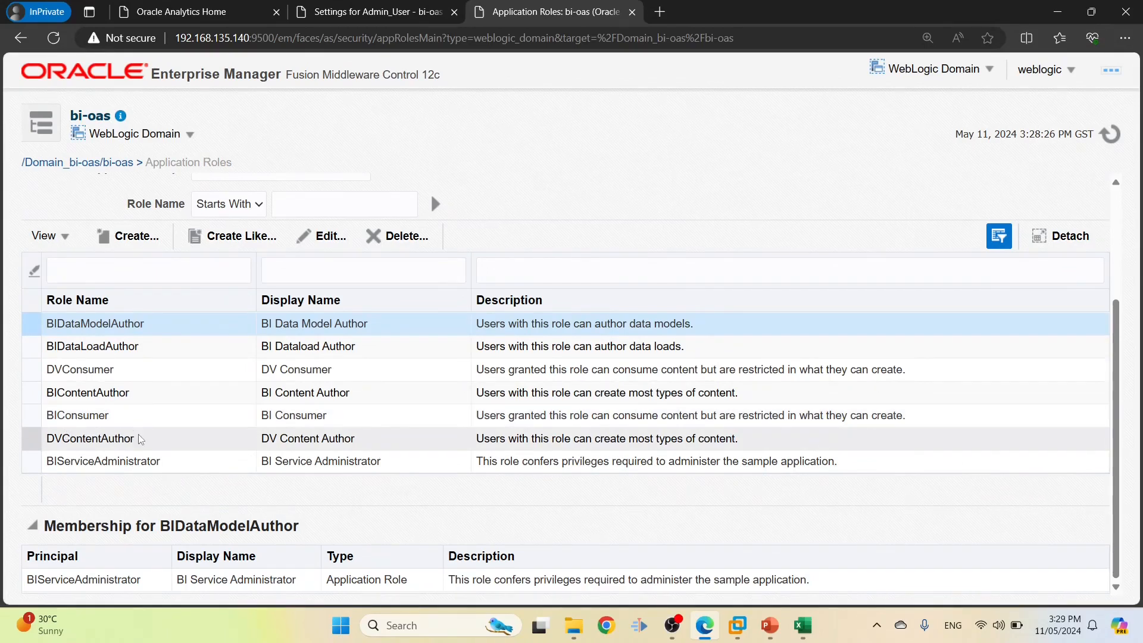
Open the BIContentAuthor role for editing to see its three members
click(96, 460)
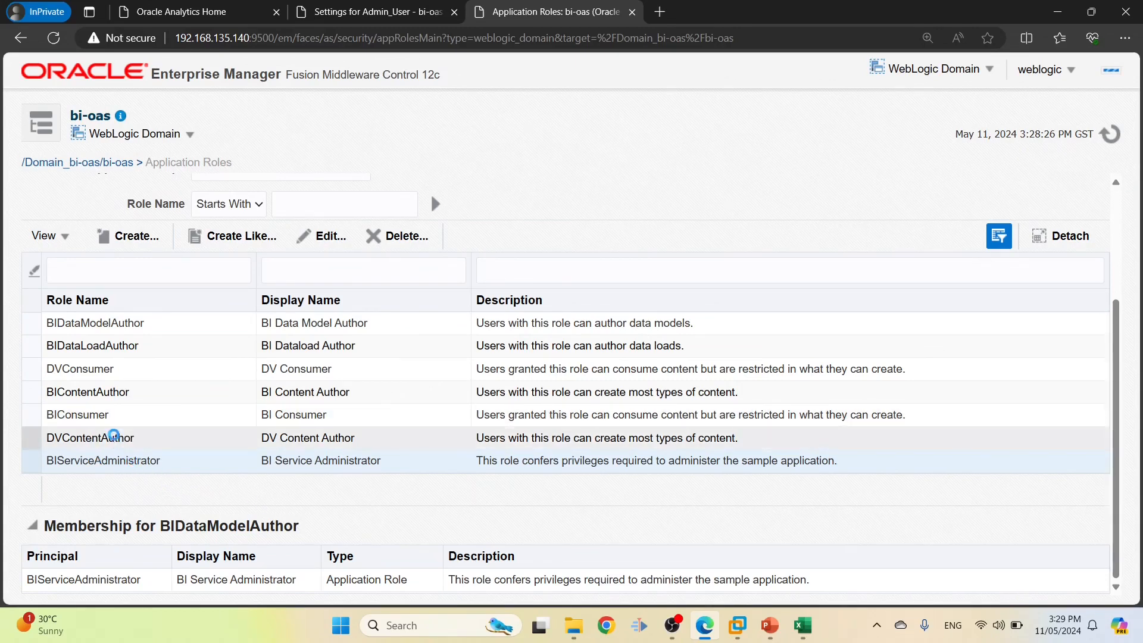
click(97, 392)
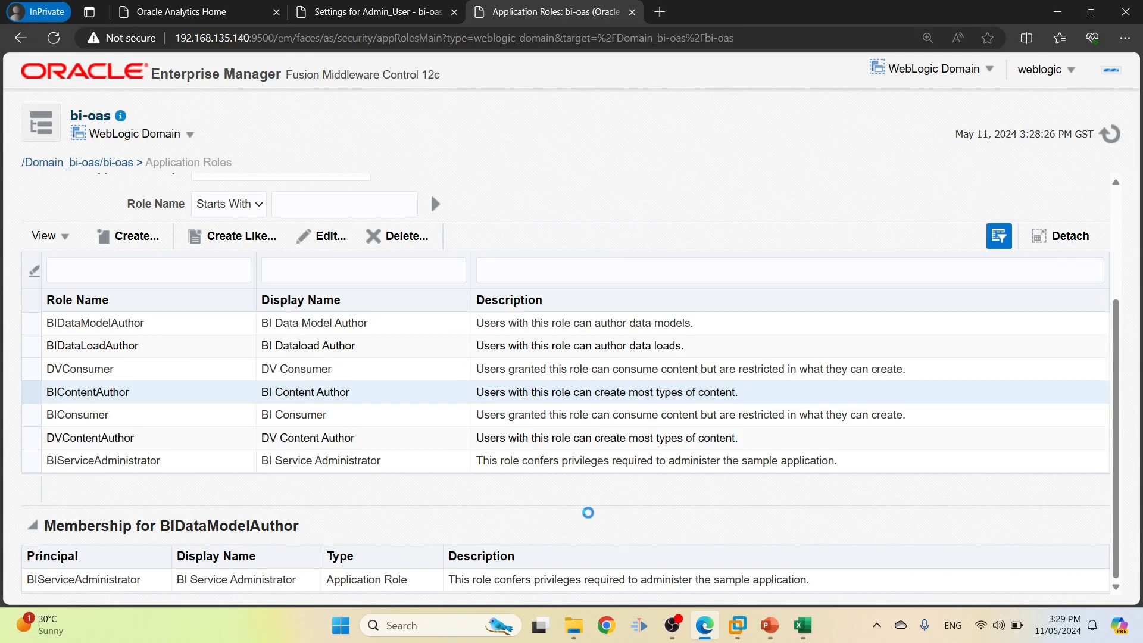
scroll(627, 585, down, 1)
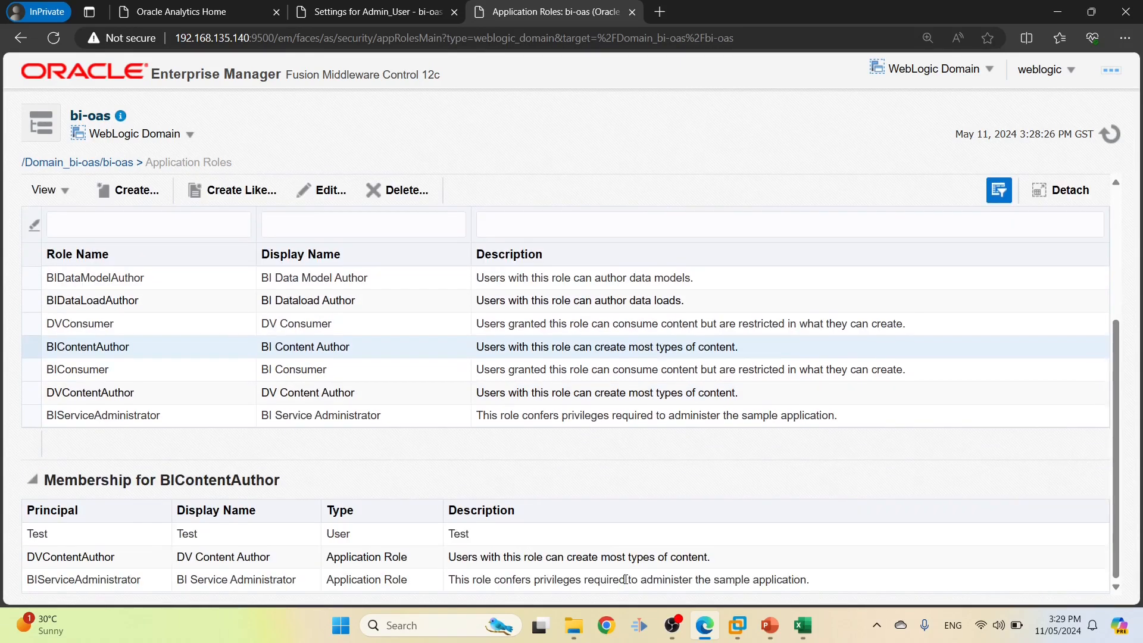
click(334, 194)
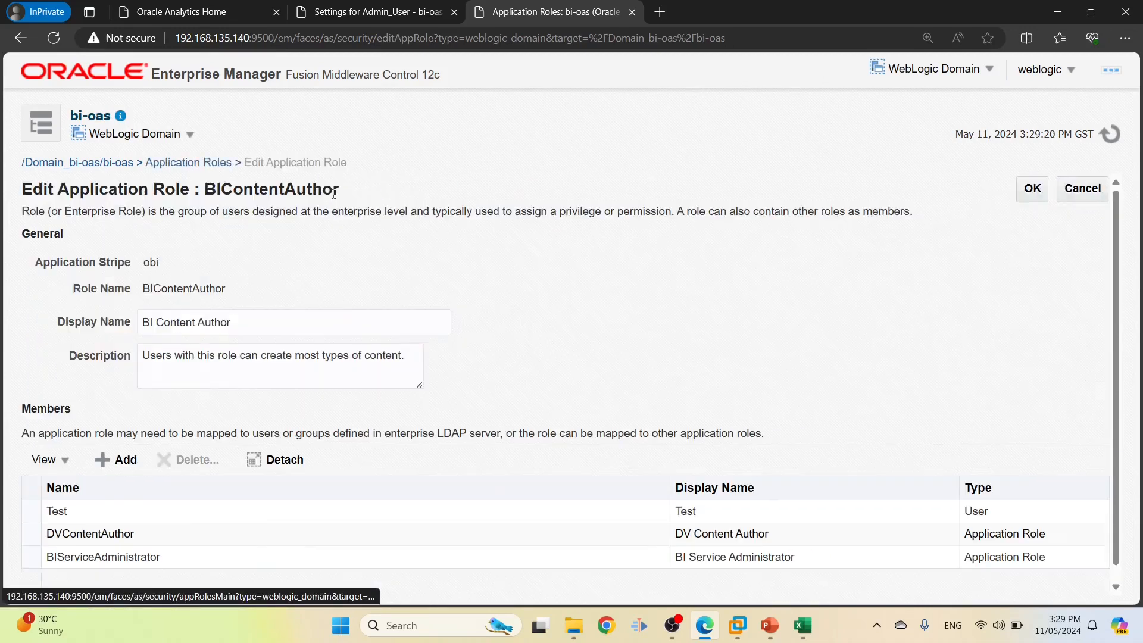
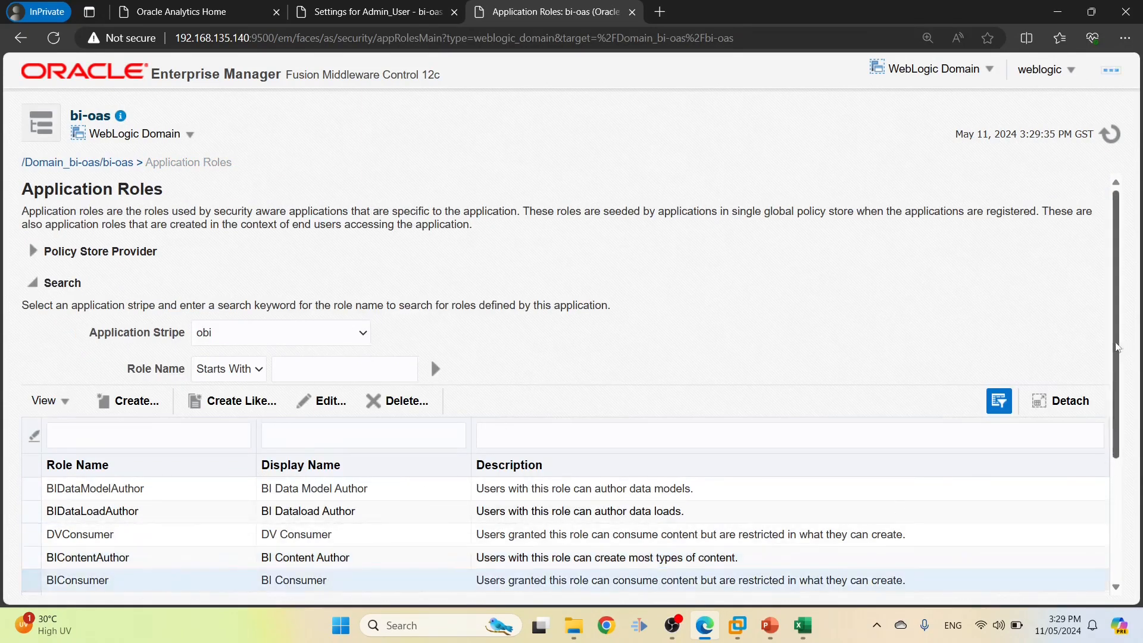
Inspect the BIConsumer role's members and leave it unchanged
scroll(1097, 493, down, 3)
click(322, 216)
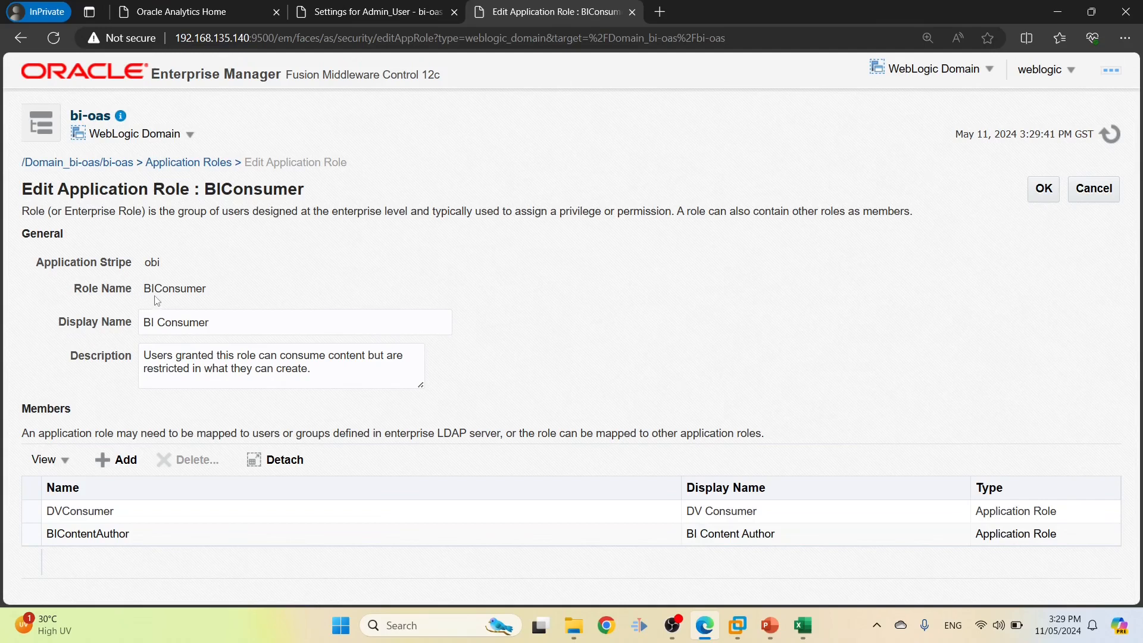
click(1100, 188)
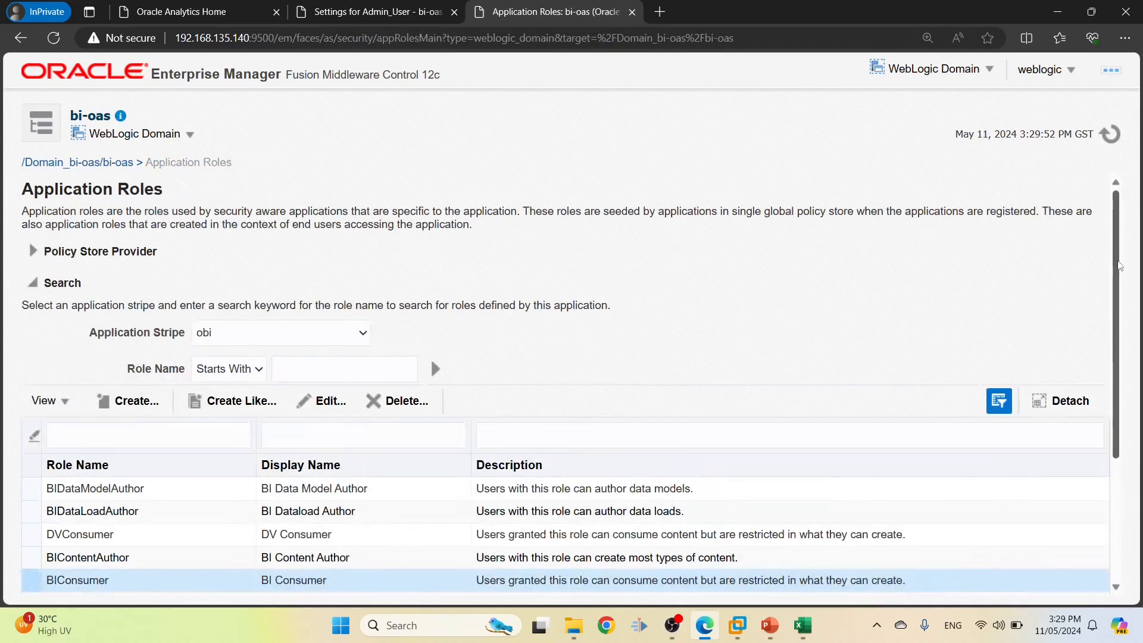
Copy the role name INV1_ROLE from cell D2 of the Security Requirments workbook
scroll(1129, 292, down, 1)
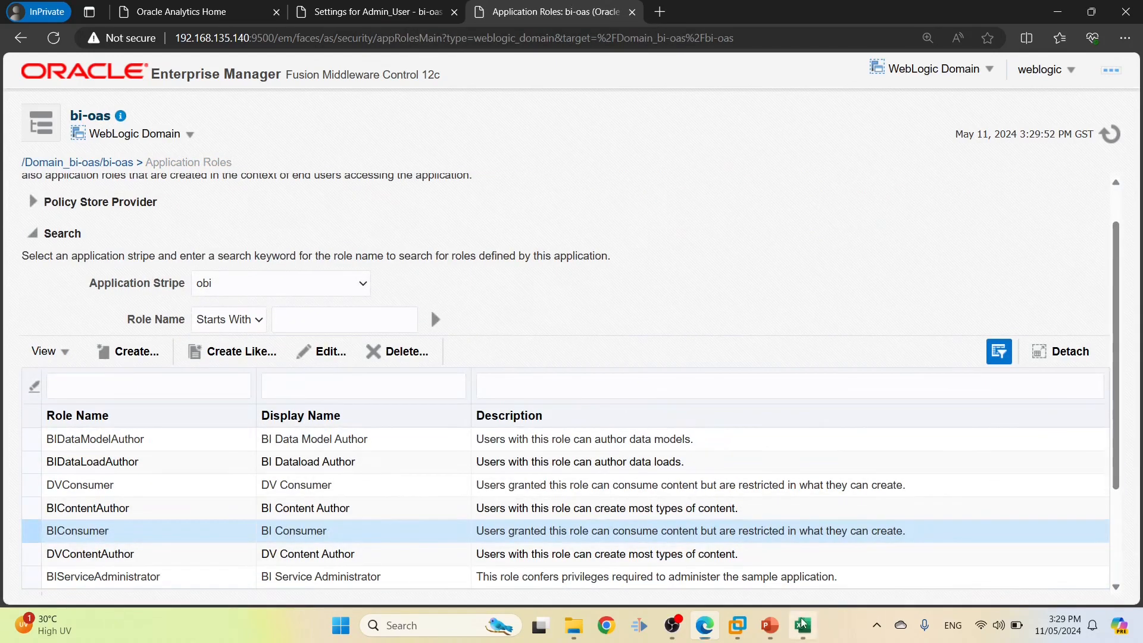
click(802, 624)
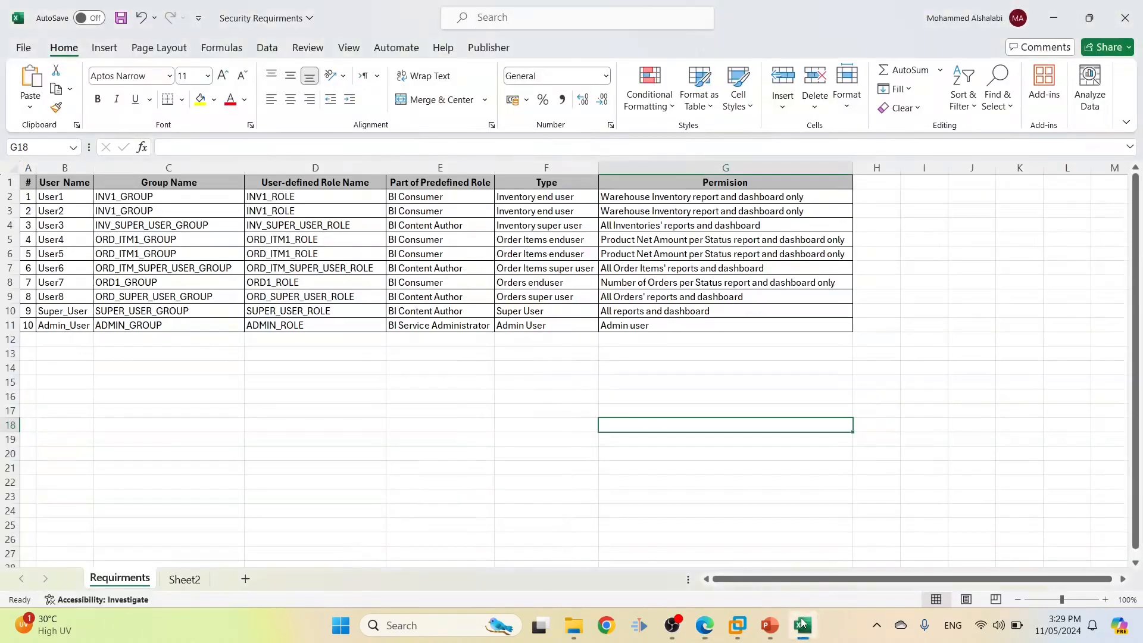
click(321, 202)
double_click(318, 197)
drag(318, 197, 247, 197)
key(ctrl+c)
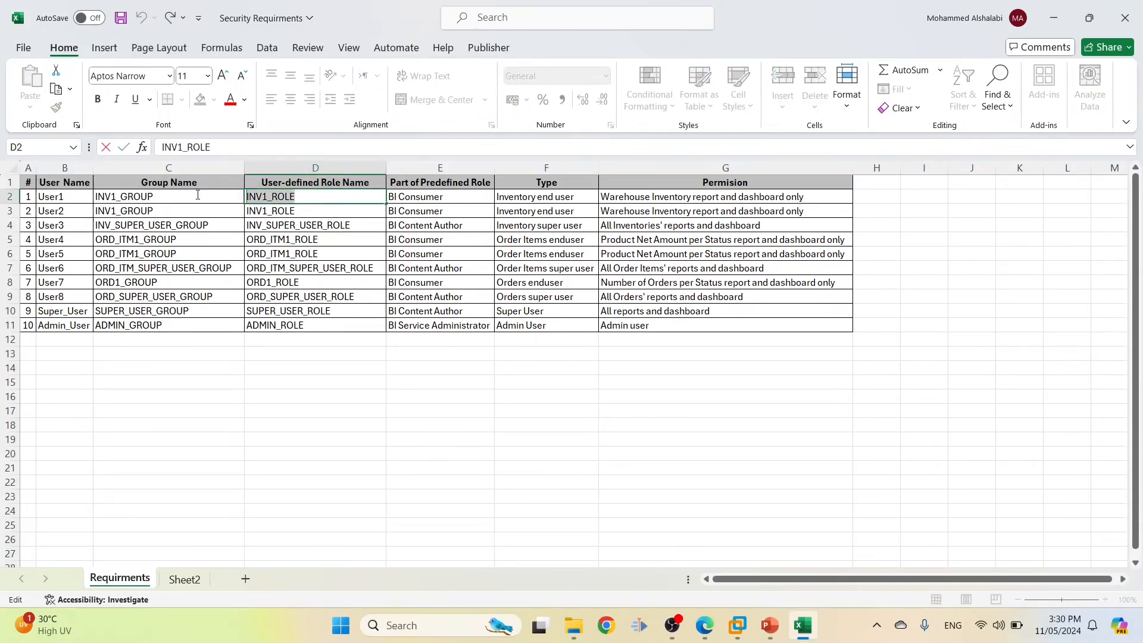
key(alt+Tab)
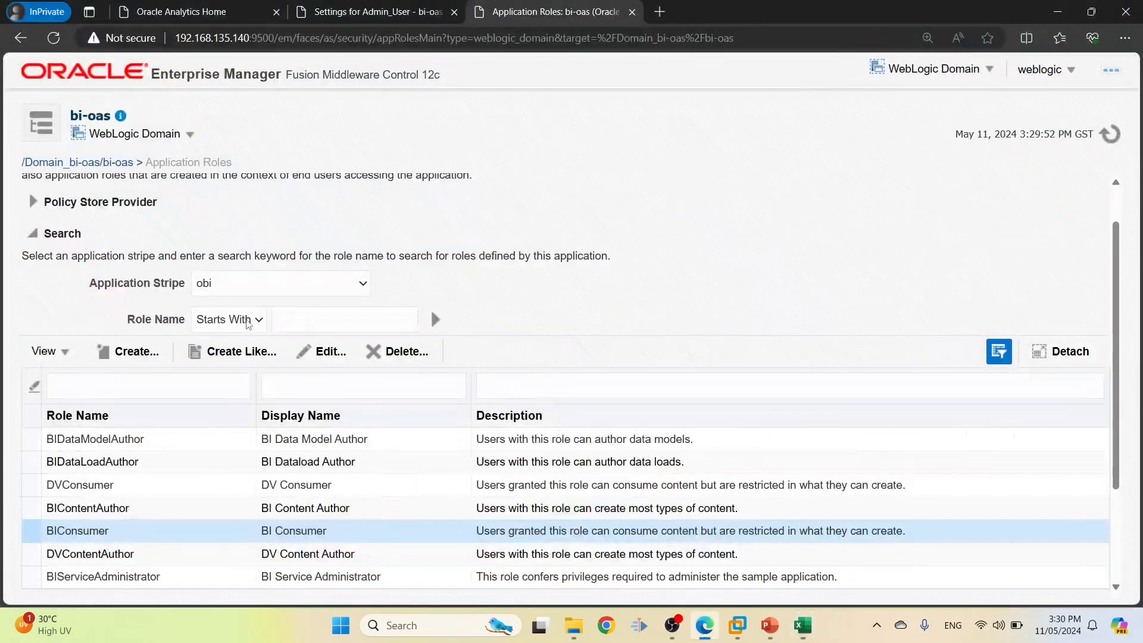
Create a new application role named INV1_ROLE with display name 'INV1 ROLE'
click(128, 352)
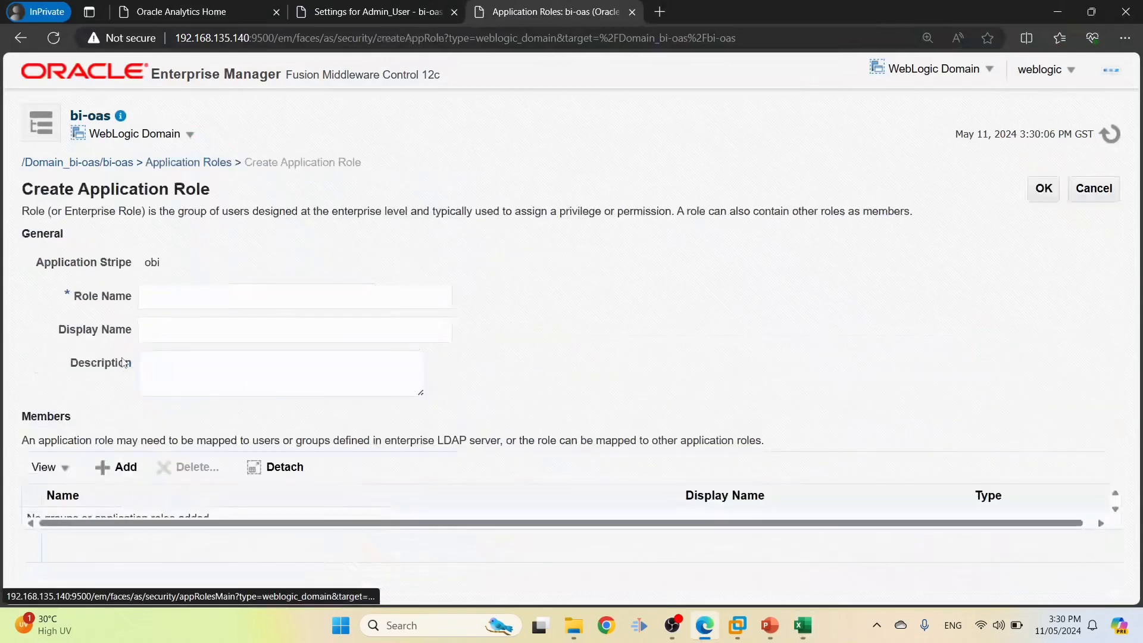
click(289, 299)
key(ctrl+v)
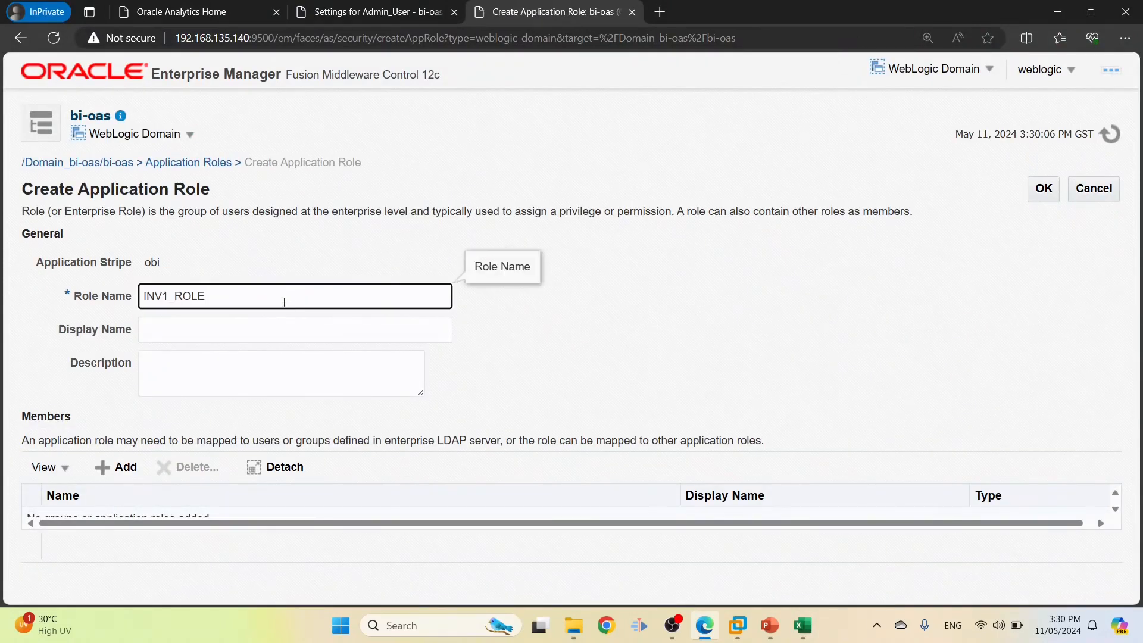
click(256, 323)
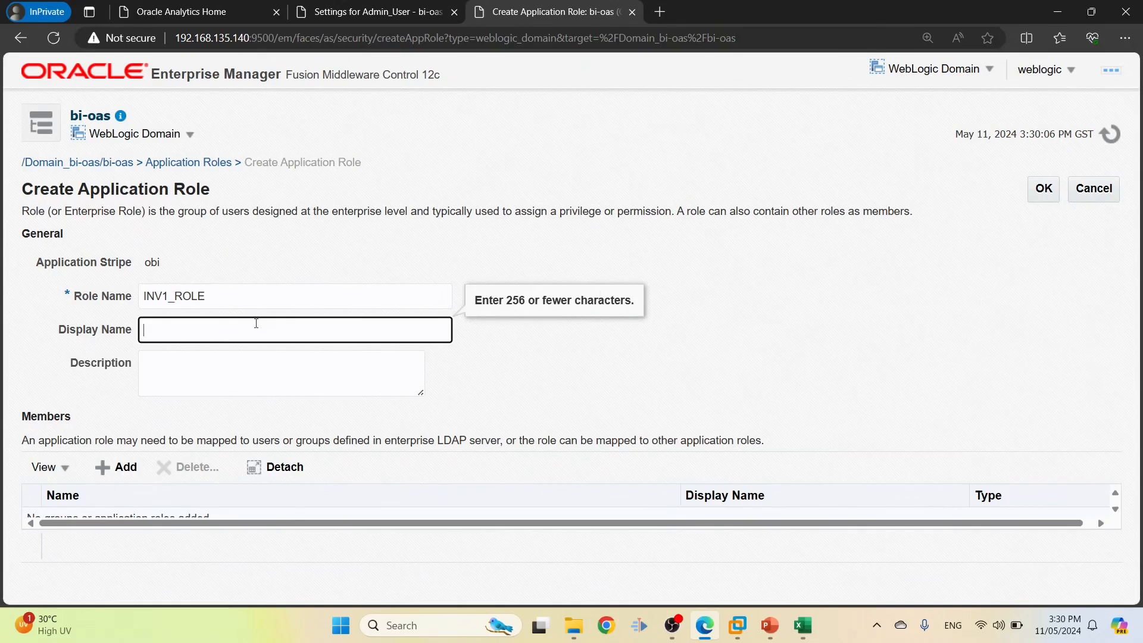
key(ctrl+v)
click(178, 333)
key(BackSpace)
Use the warehouse inventory permission text from cell G2 as the role description
key(alt+Tab)
click(661, 198)
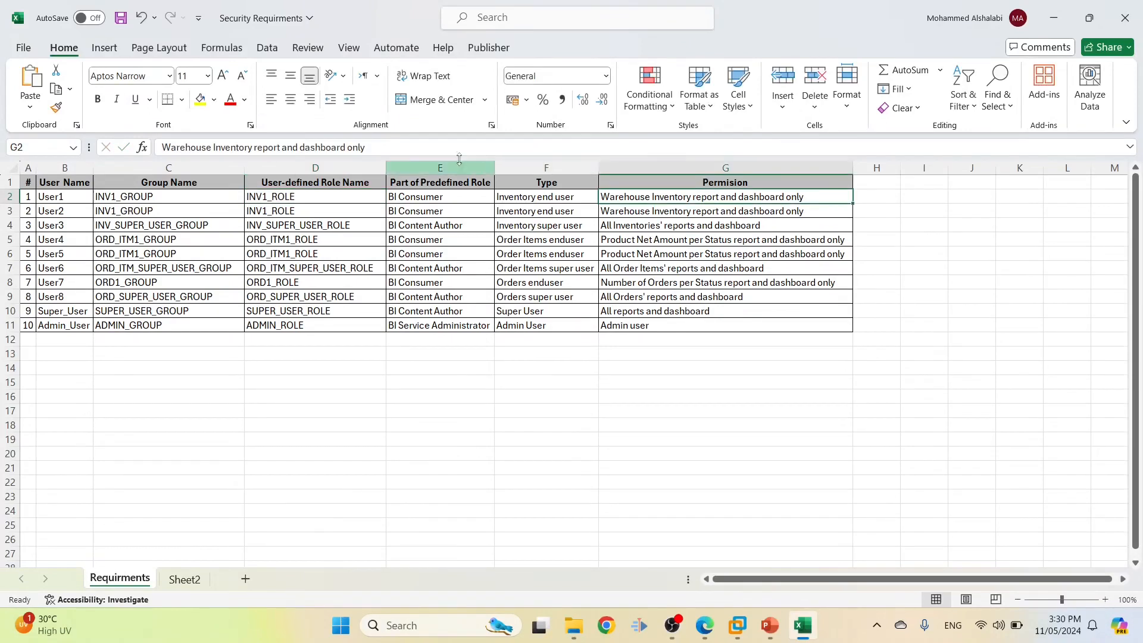
key(alt+Tab)
click(212, 379)
text(Warehouse Inventory report and dashboard only)
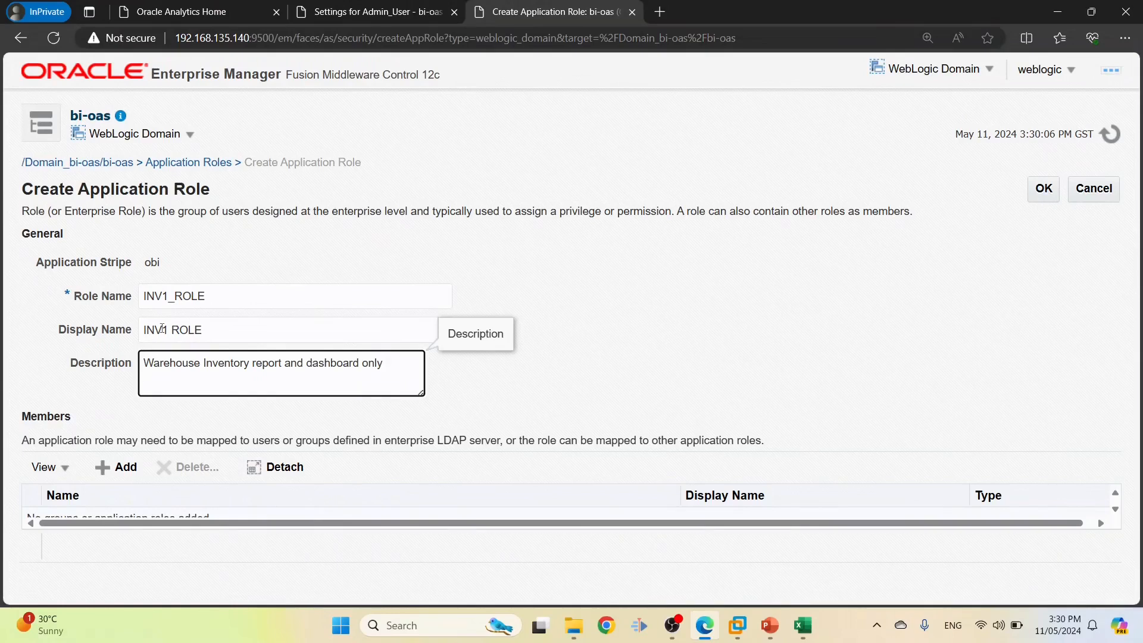
Copy INV1_GROUP from cell C2 and begin adding a member to the role
key(alt+Tab)
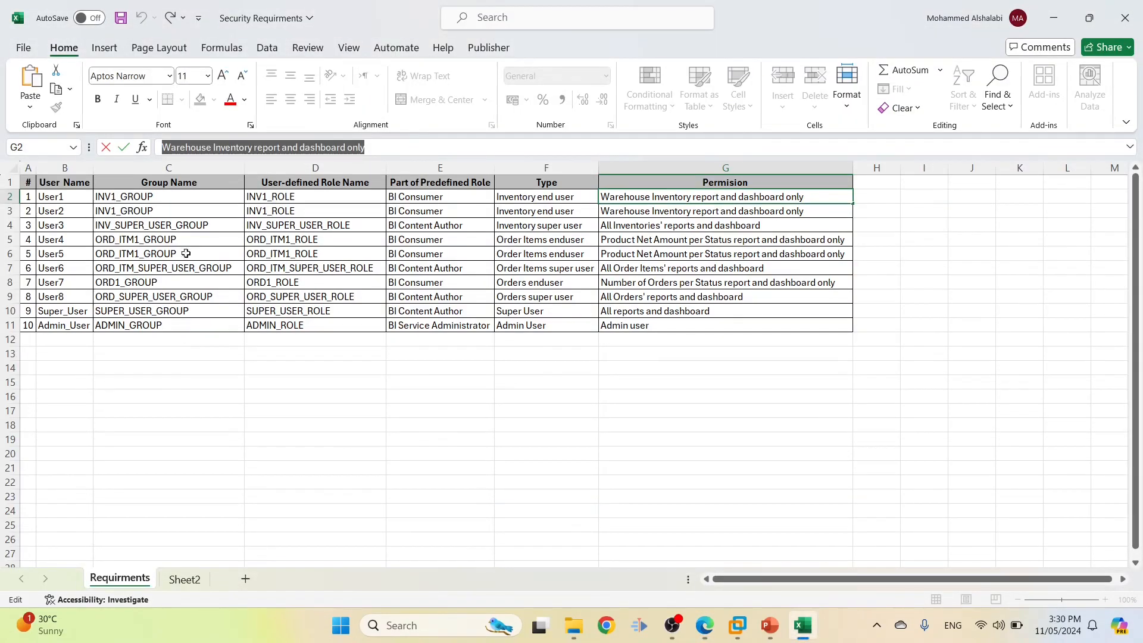
click(192, 197)
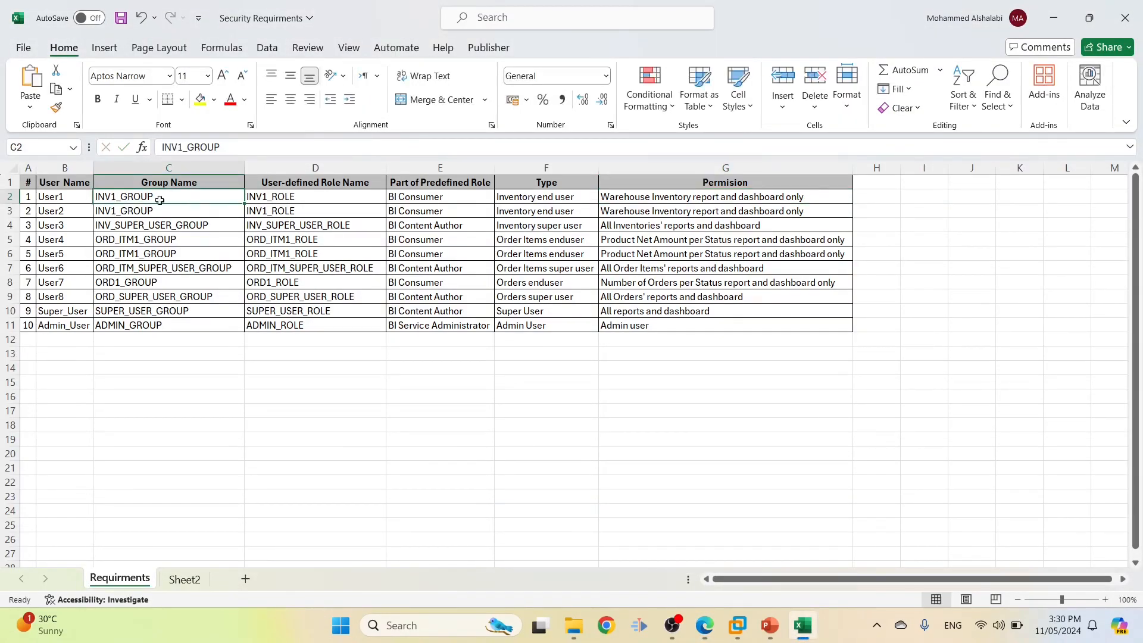
key(alt+Tab)
click(106, 466)
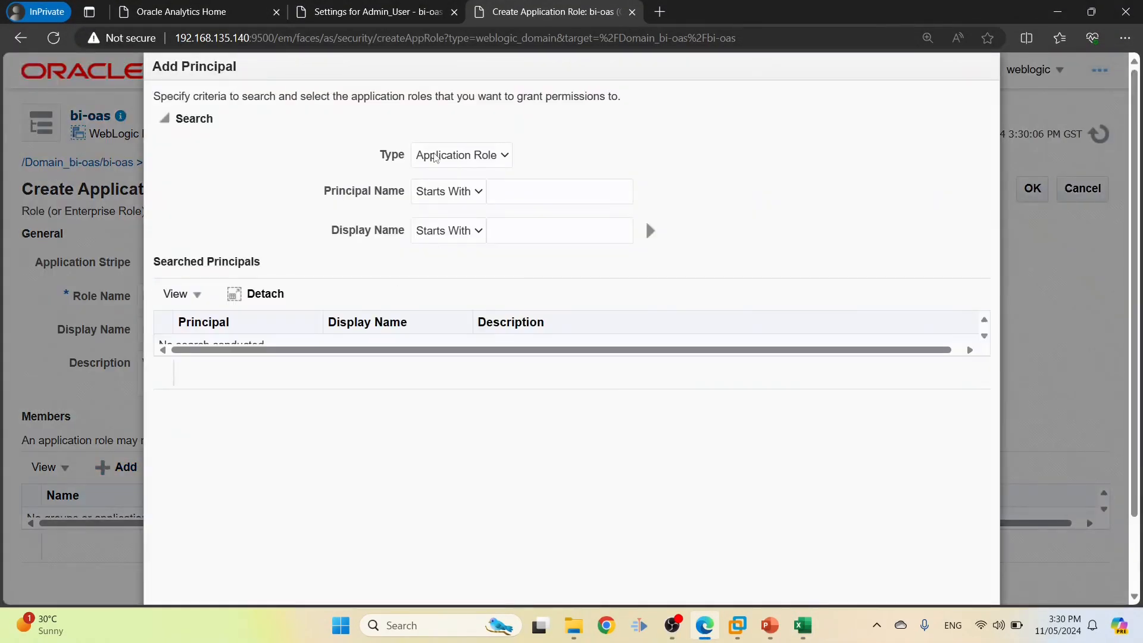
Set the principal type to Group and copy INV1_GROUP from cell C2
click(435, 157)
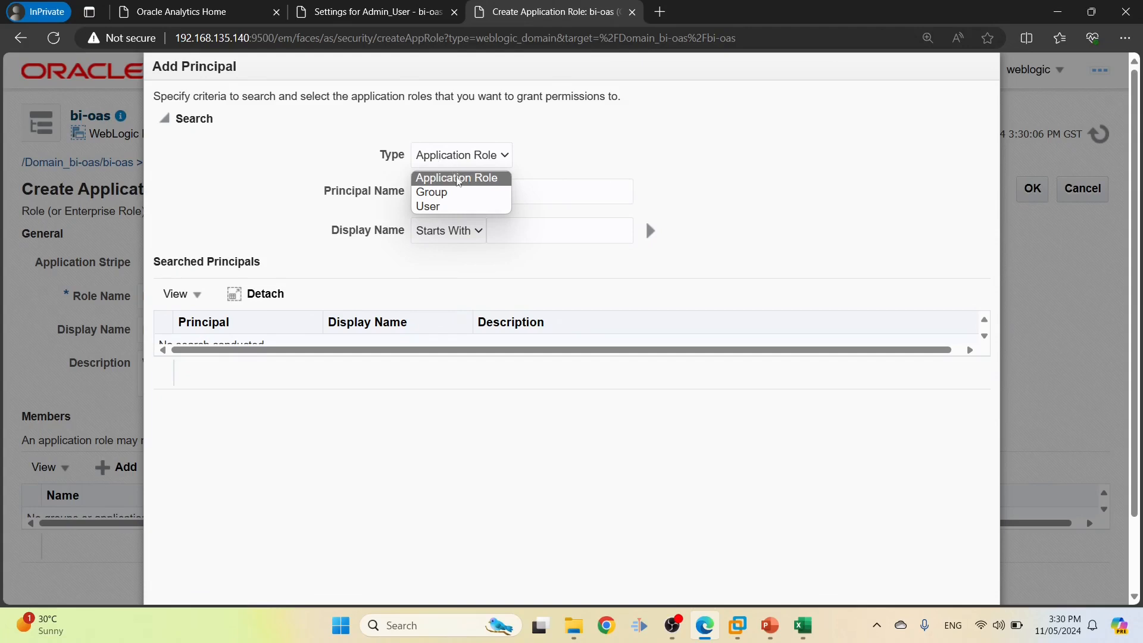
click(443, 192)
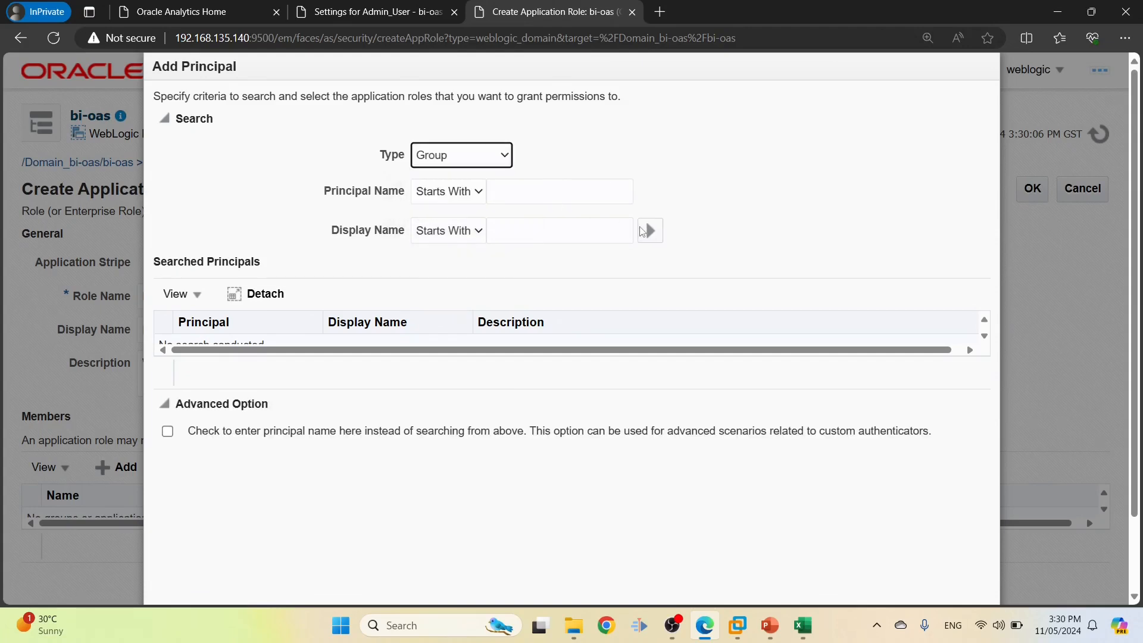
click(647, 232)
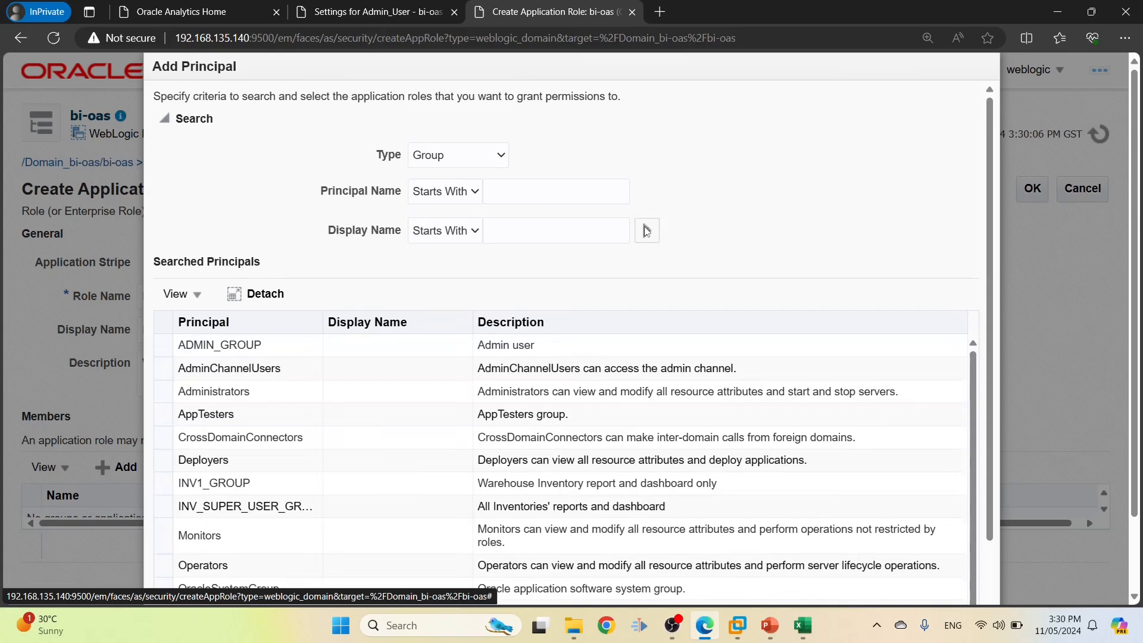
key(alt+Tab)
double_click(173, 197)
double_click(173, 197)
key(ctrl+c)
key(alt+Tab)
Search groups whose name includes INV1_GROUP, add it as member, and save the role
click(518, 198)
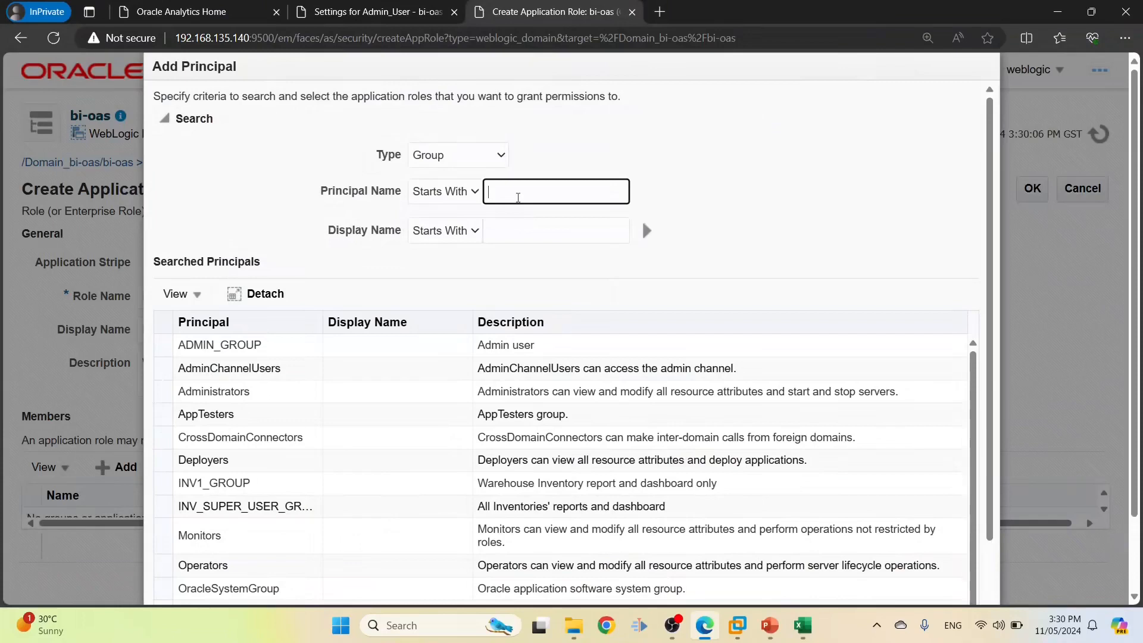
key(ctrl+v)
click(441, 194)
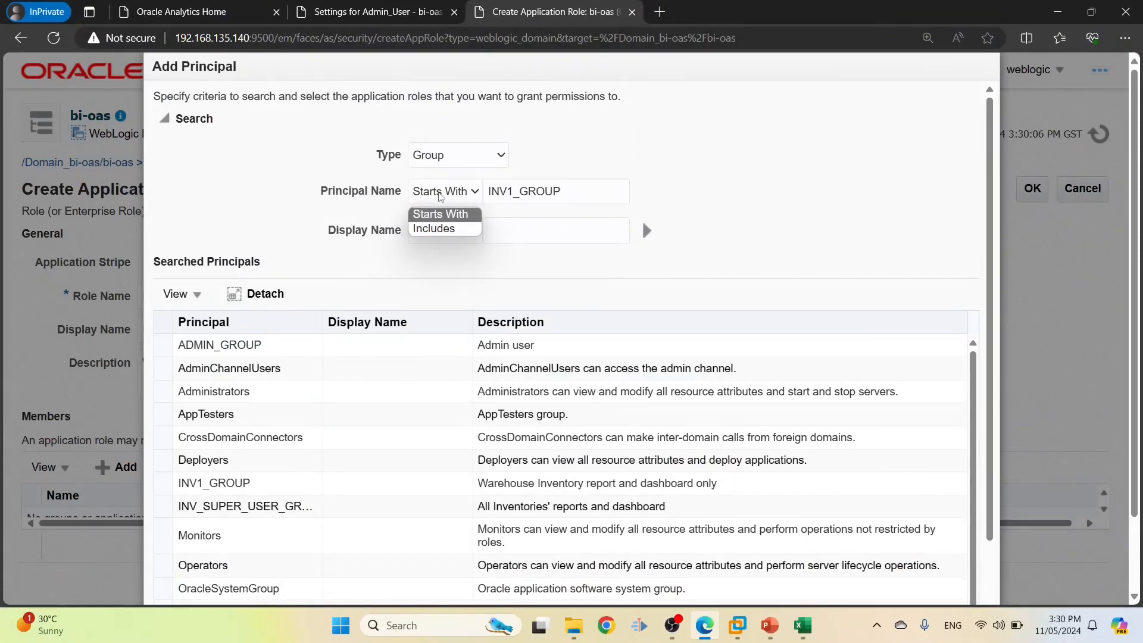
click(430, 230)
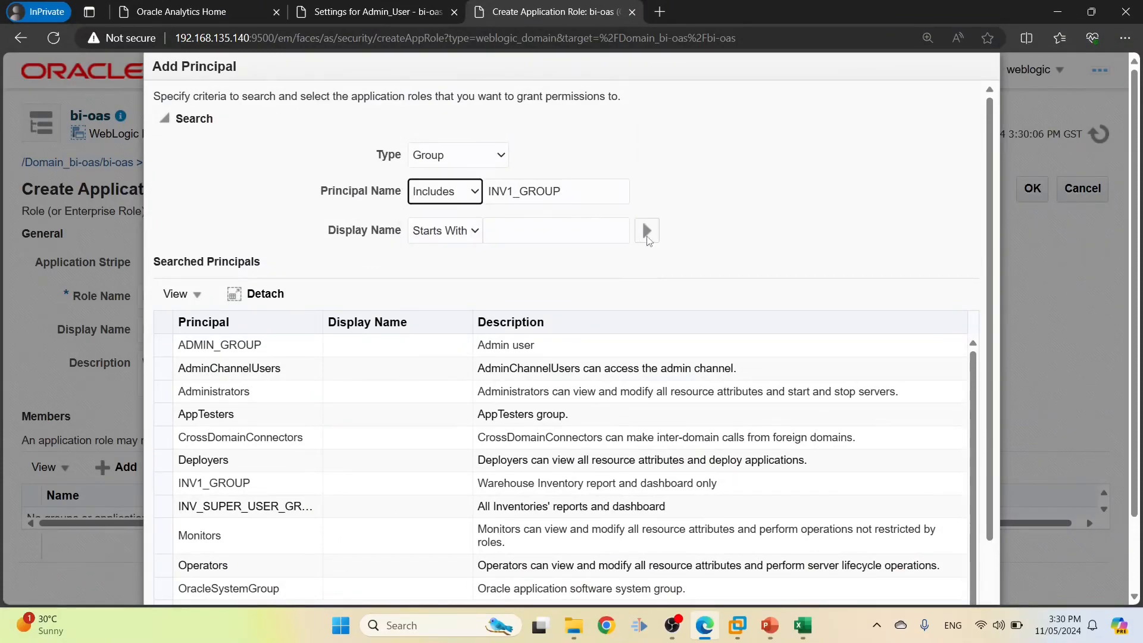
click(648, 233)
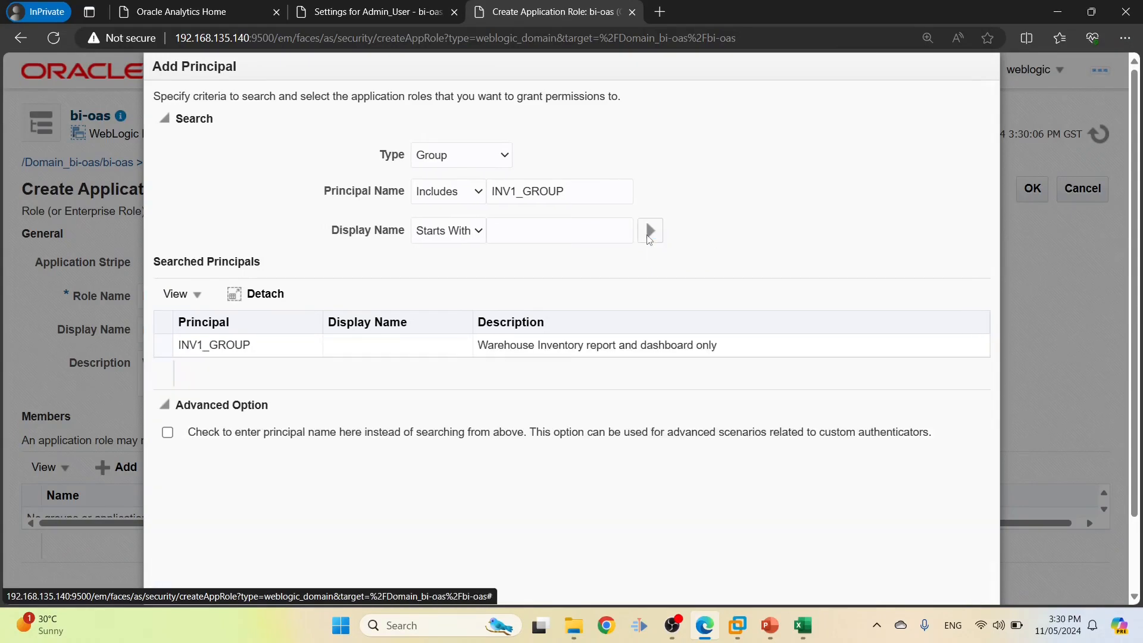
click(218, 345)
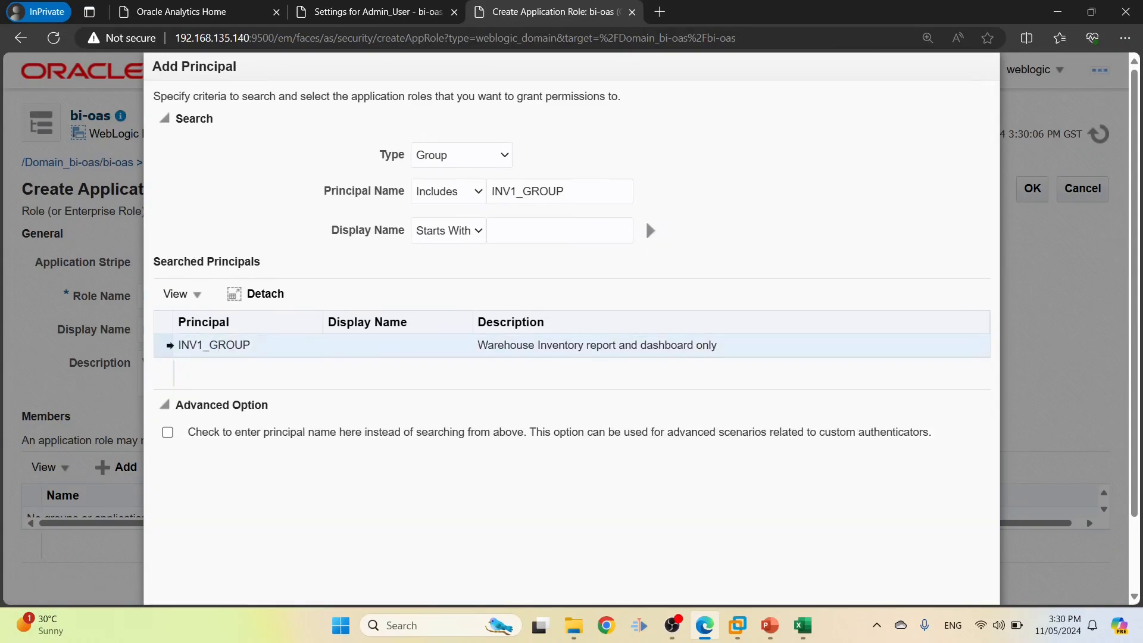
key(ctrl+minus)
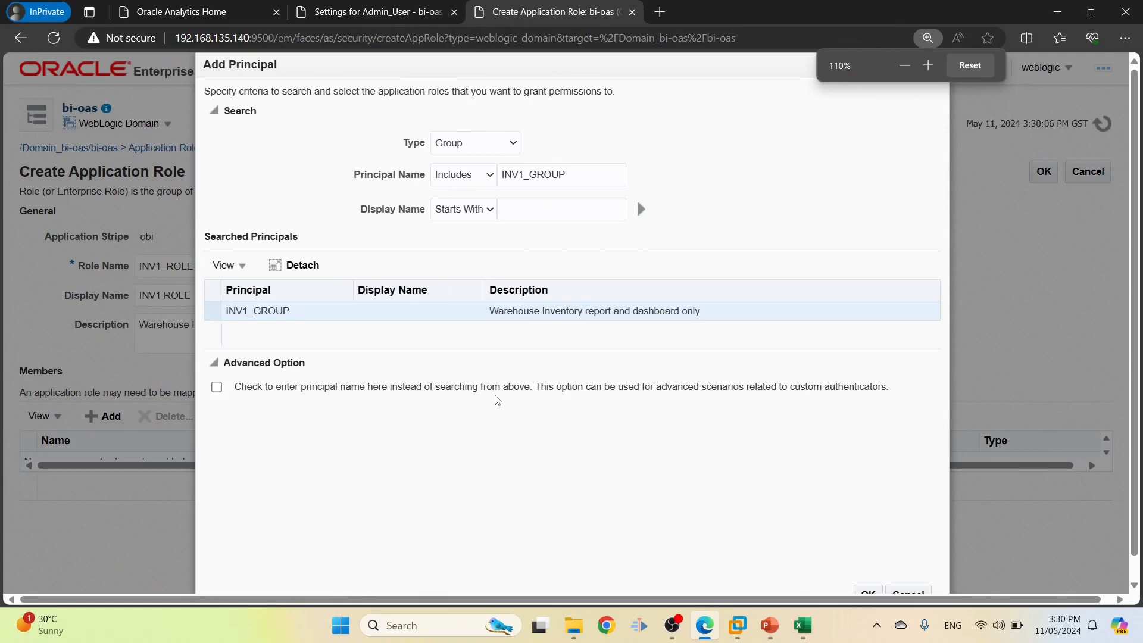
click(871, 593)
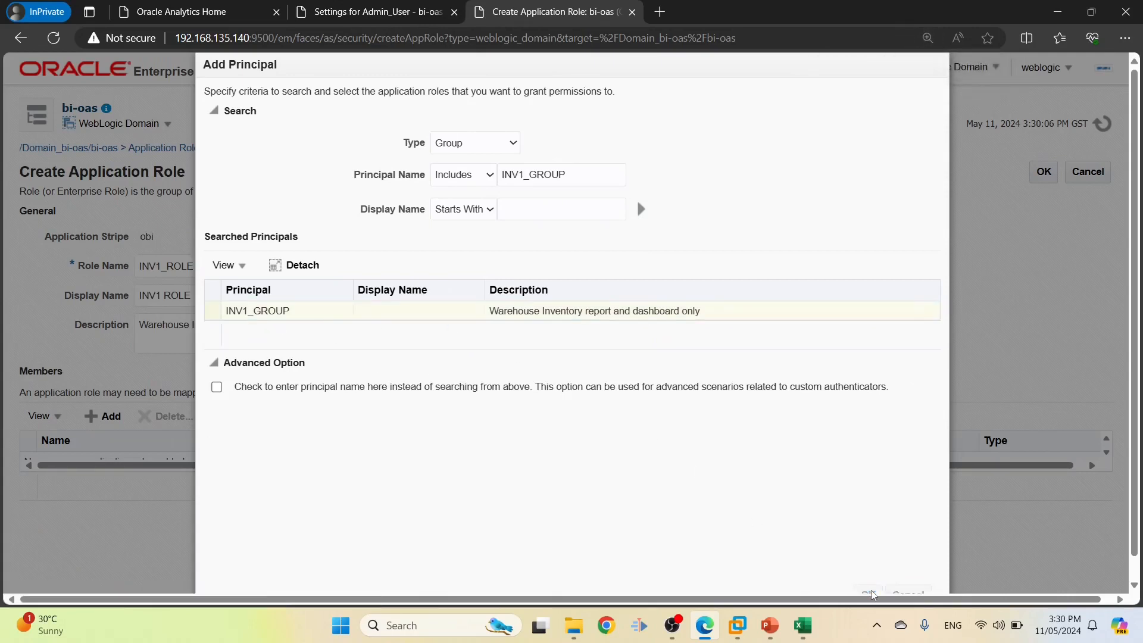
click(1054, 173)
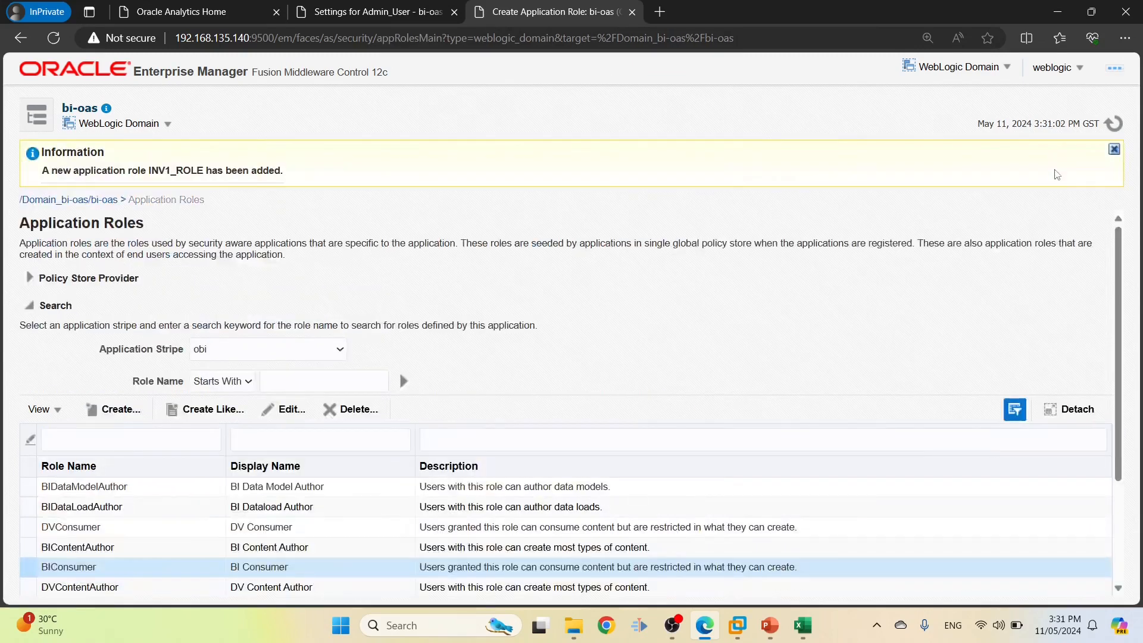
Check INV1_ROLE's members, then copy INV_SUPER_USER_GROUP from cell C4
scroll(1105, 278, down, 3)
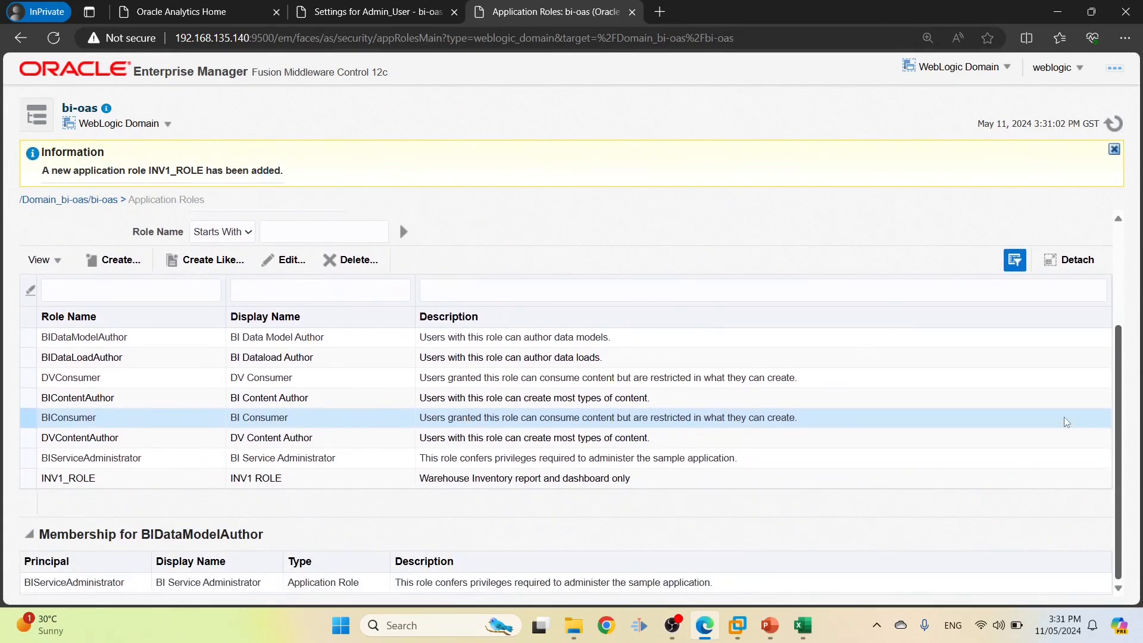
click(107, 479)
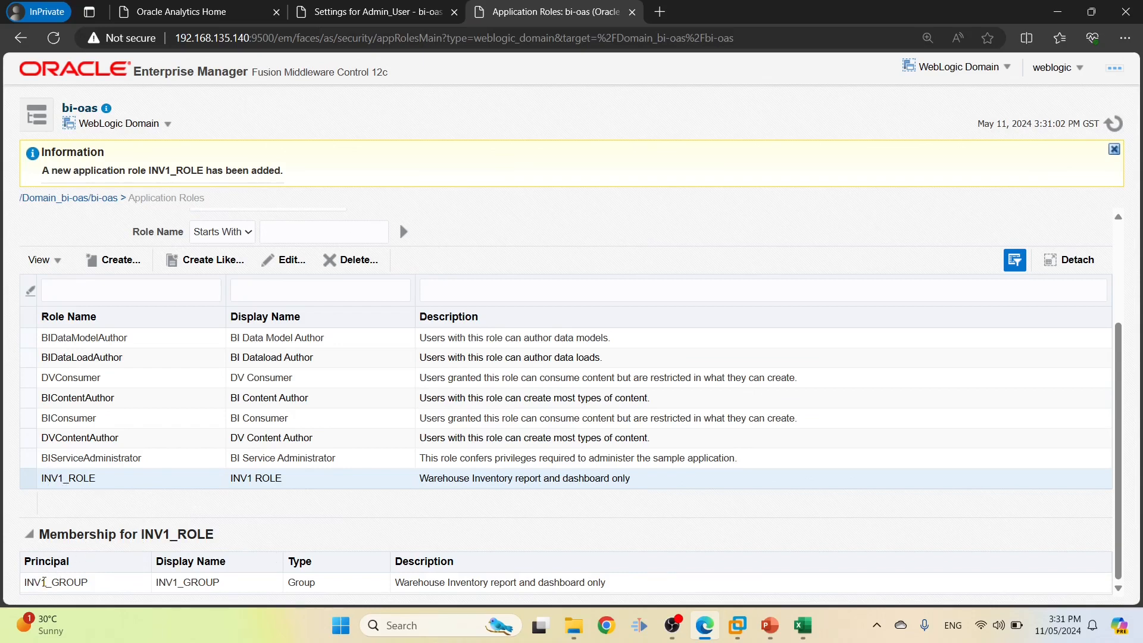
key(alt+Tab)
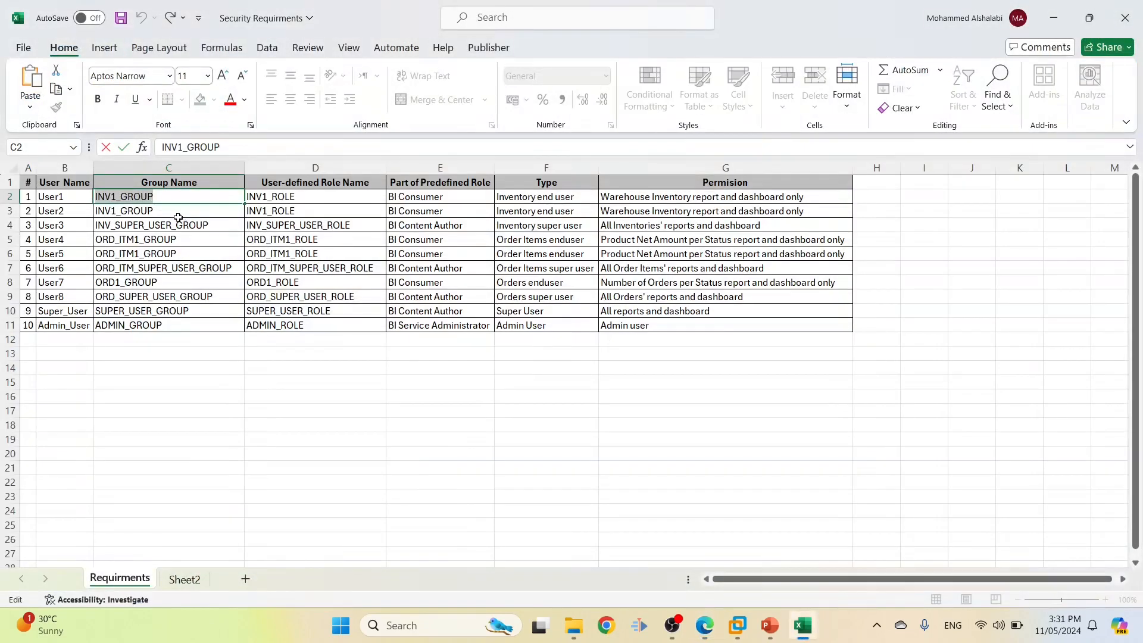
double_click(173, 226)
double_click(225, 229)
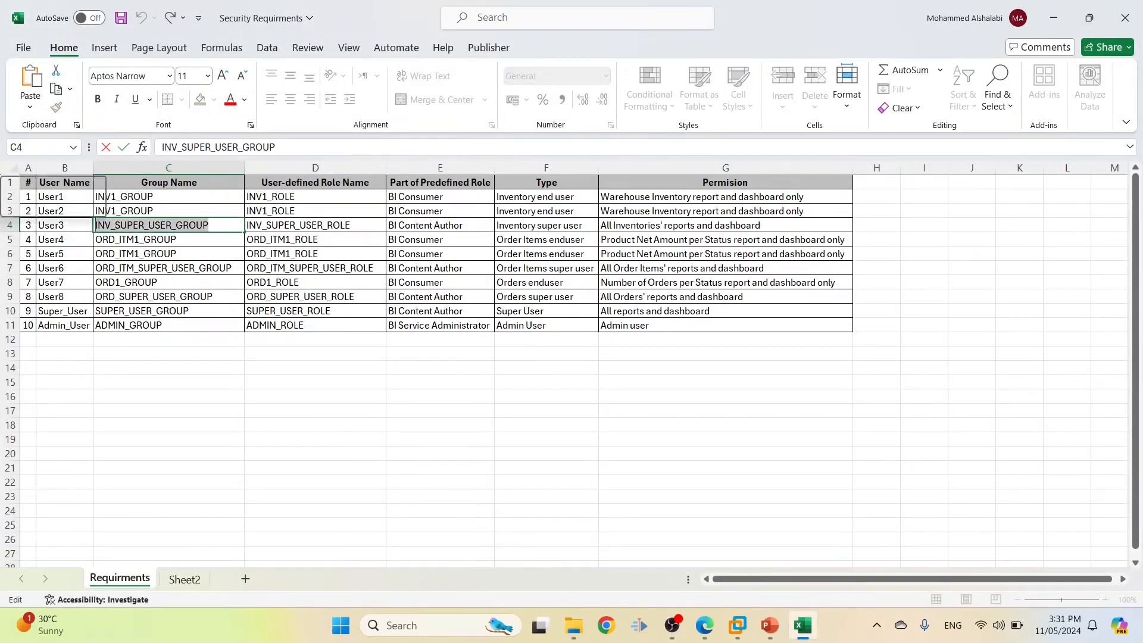
key(alt+Tab)
key(alt+Tab)
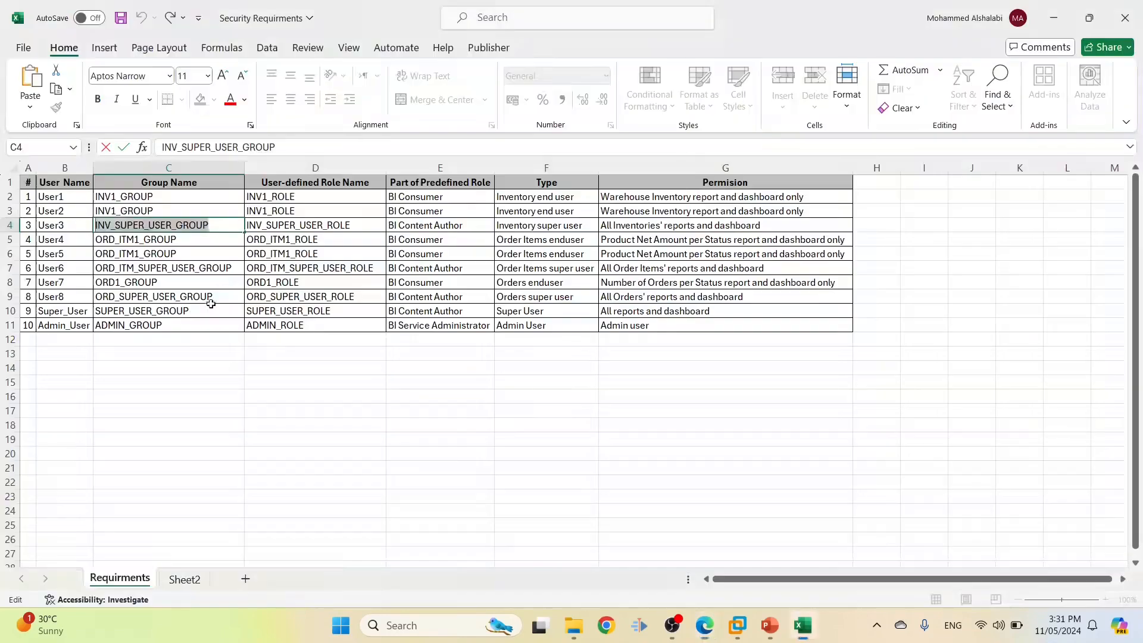
Copy INV_SUPER_USER_ROLE from cell D4 and start a new application role
double_click(354, 226)
double_click(354, 226)
key(ctrl+c)
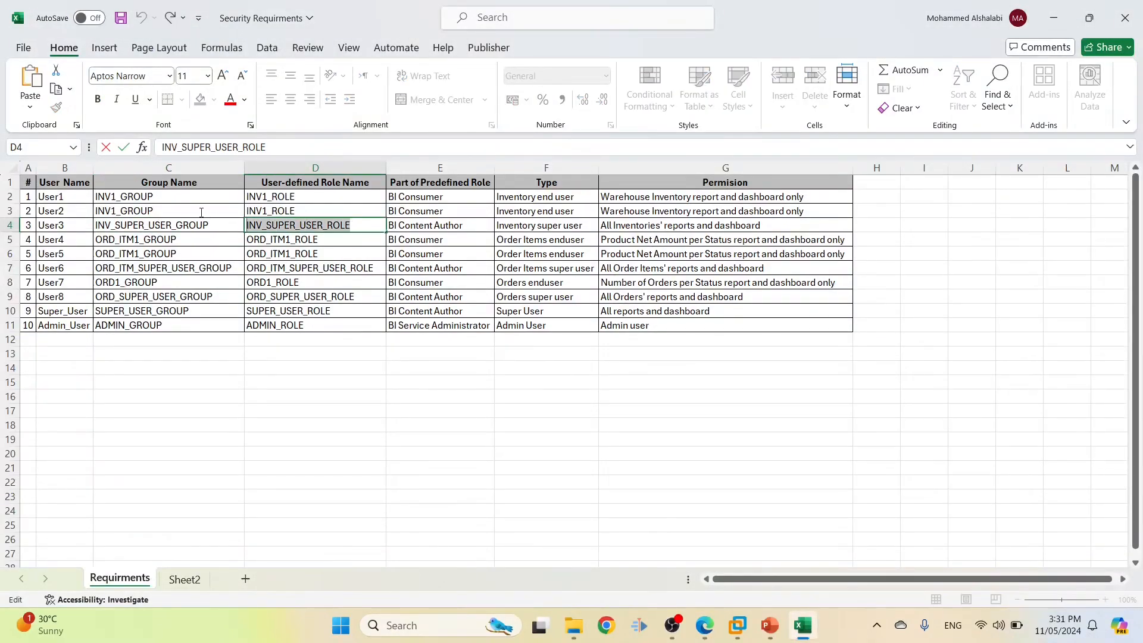
key(alt+Tab)
click(119, 268)
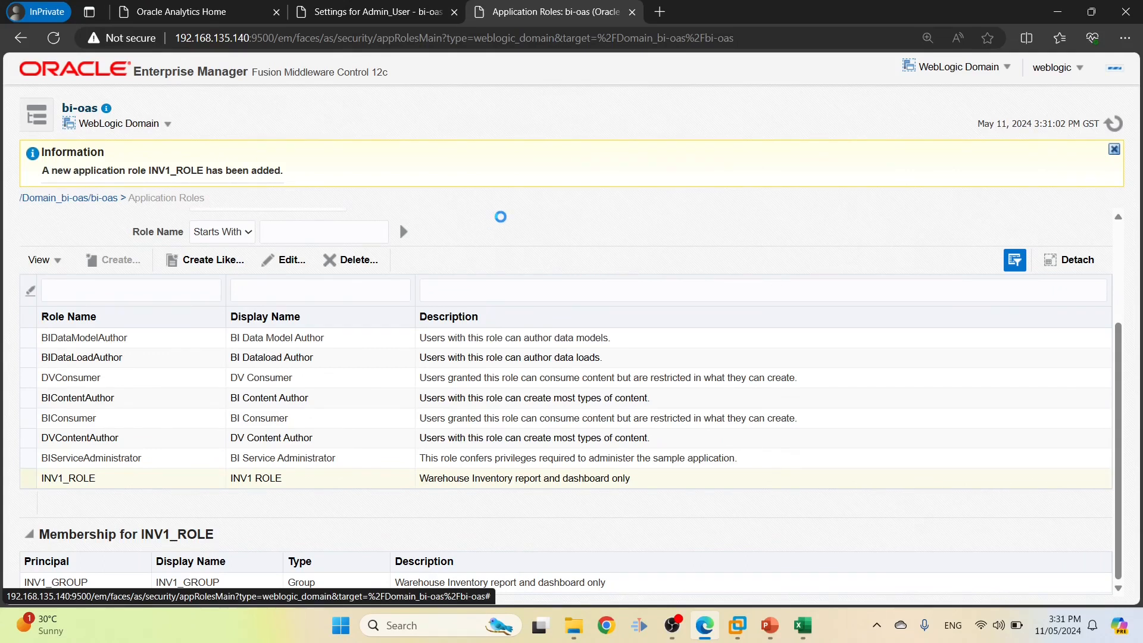
Name the role INV_SUPER_USER_ROLE with display name 'INV SUPER USER ROLE'
click(181, 271)
key(ctrl+v)
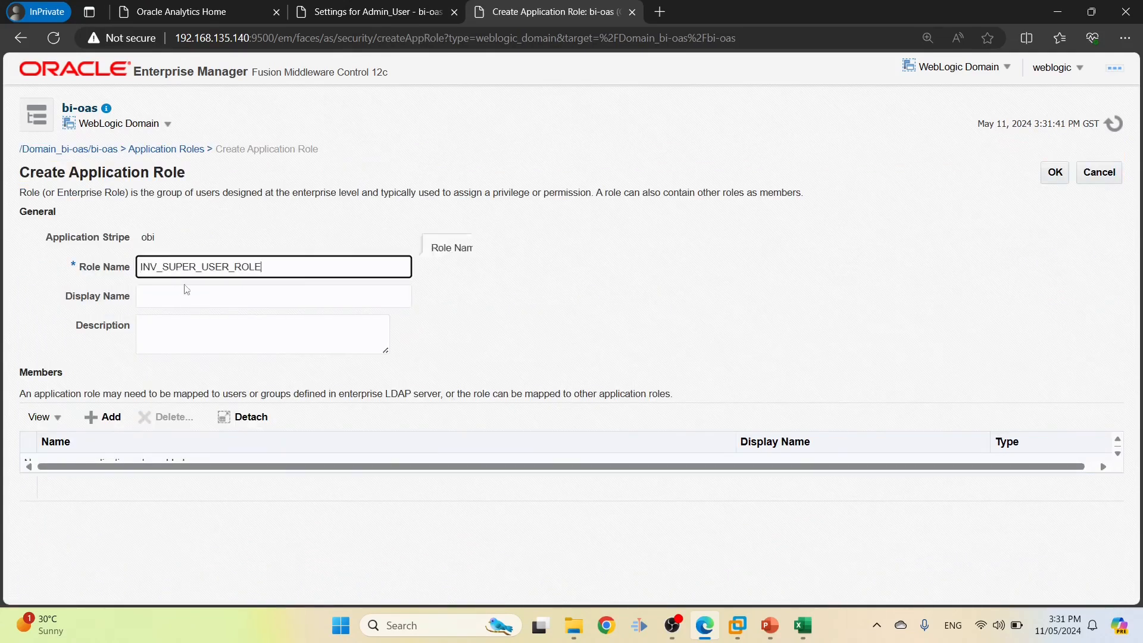
click(187, 292)
key(ctrl+v)
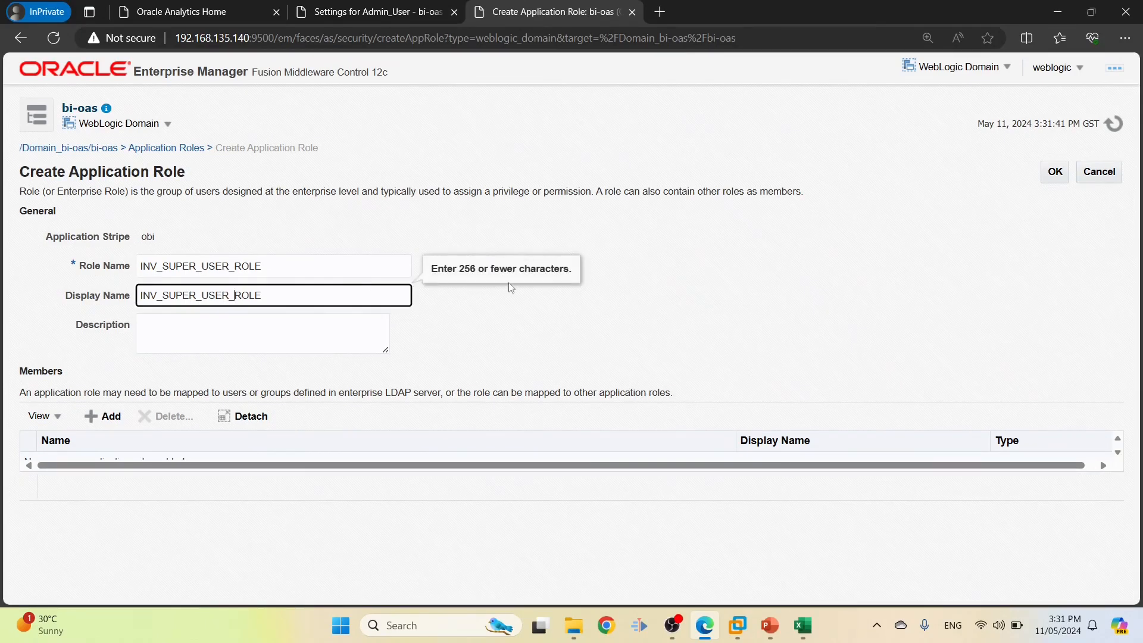
key(Left)
key(Left)
key(Left)
key(Left)
key(BackSpace)
key(Left)
key(Left)
key(BackSpace)
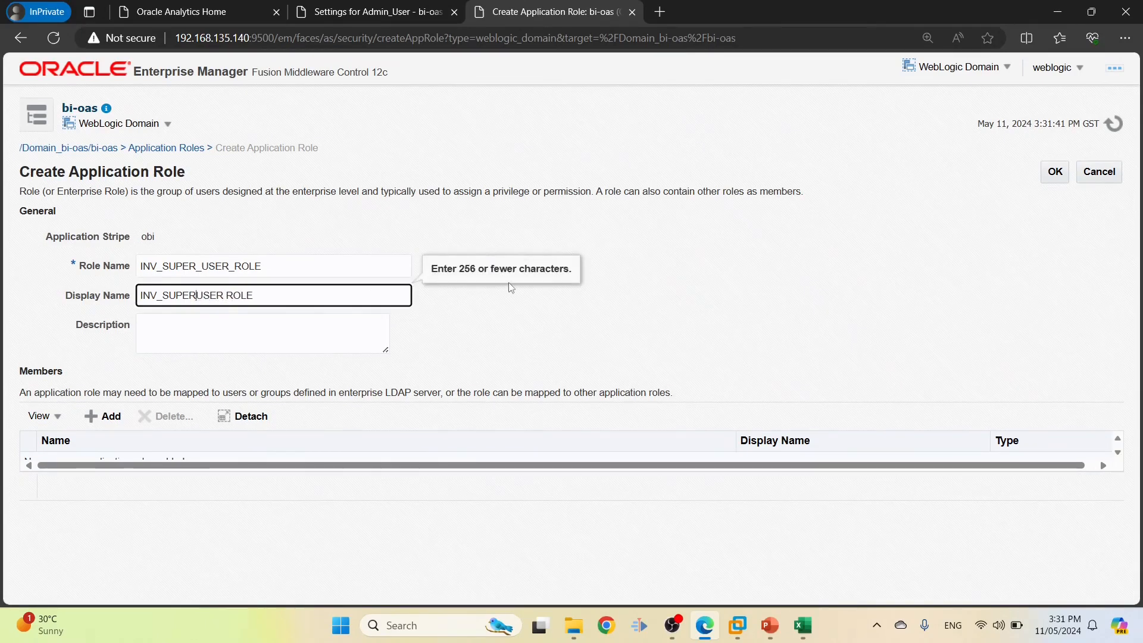
key(Left)
key(Left)
key(BackSpace)
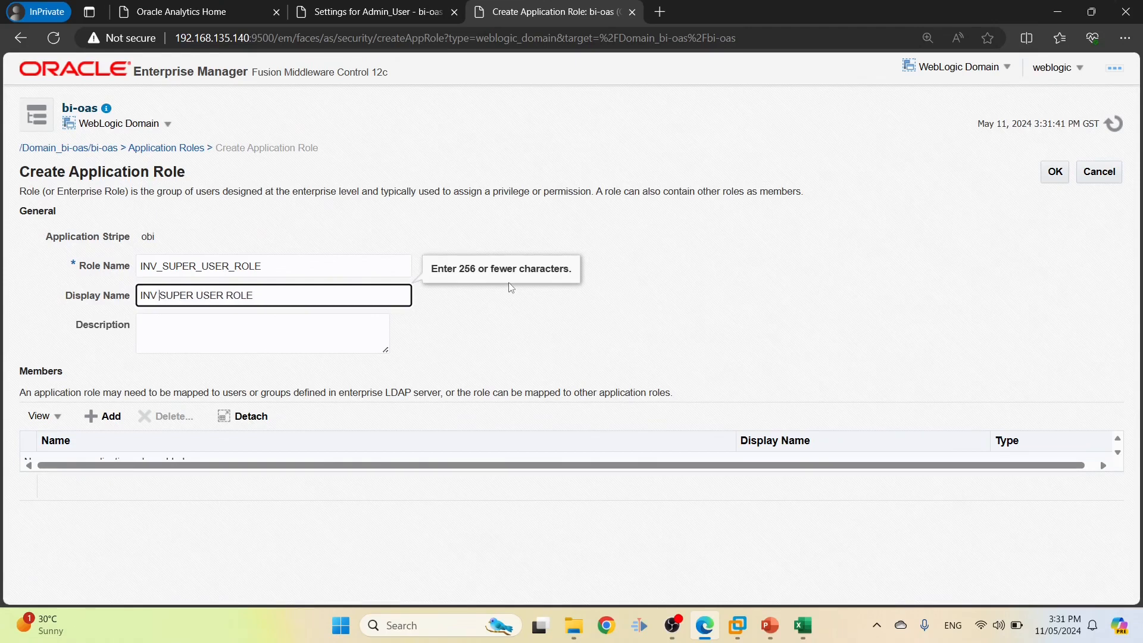
Use the permission text from cell G4 as the role description
key(alt+Tab)
click(716, 229)
drag(353, 153, 160, 147)
key(ctrl+c)
key(alt+Tab)
click(254, 344)
key(ctrl+v)
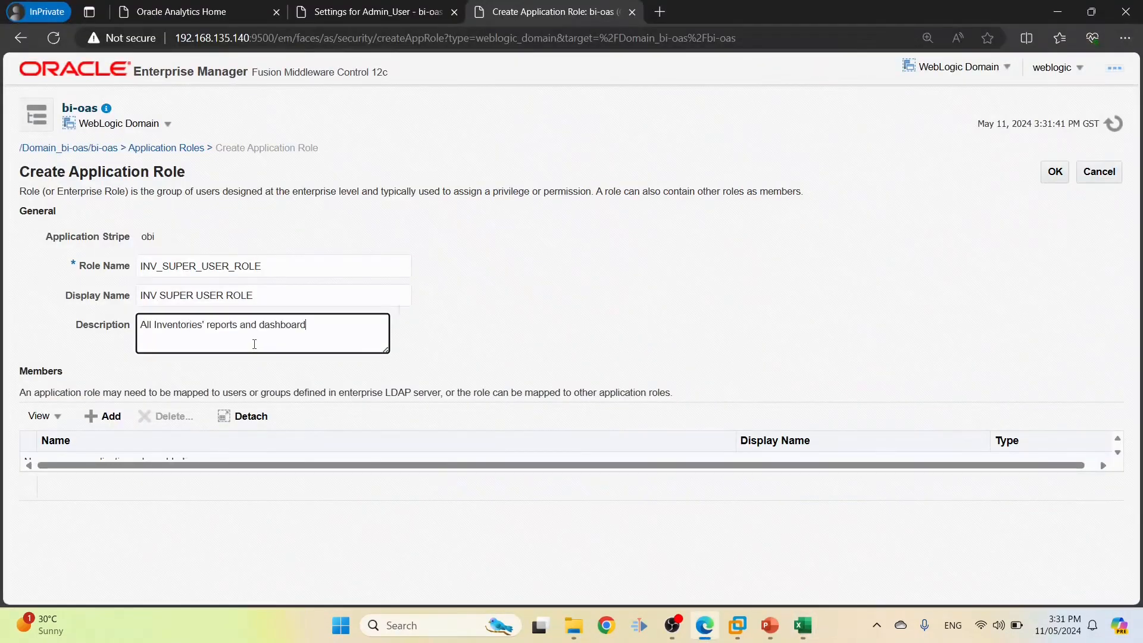
Begin adding a member and search principals for INV_SUPER_US
click(104, 415)
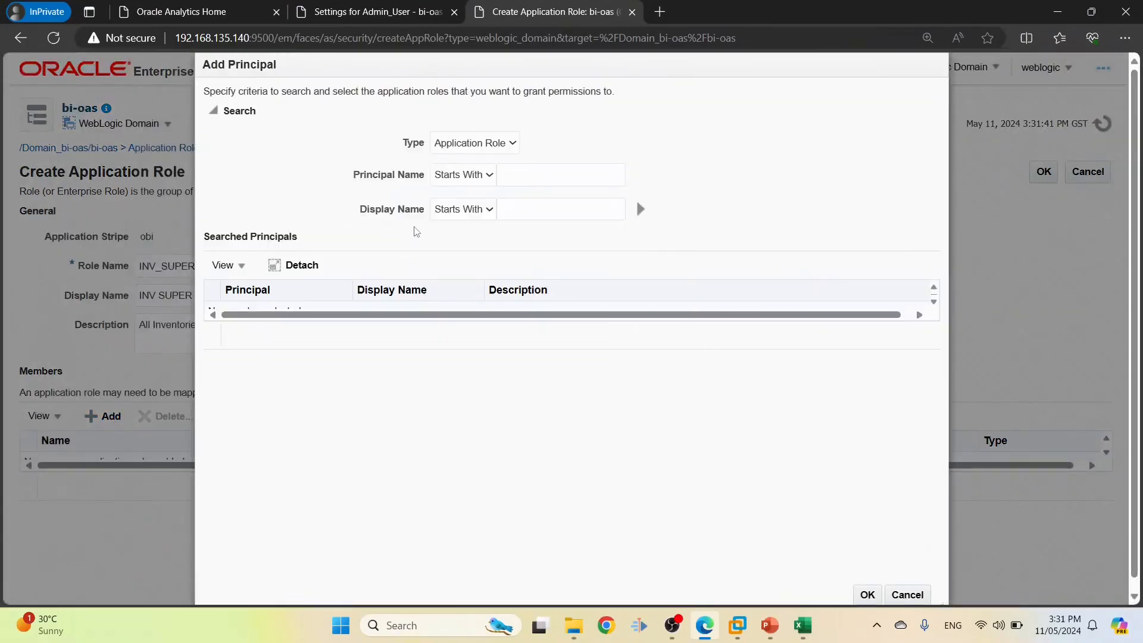
key(alt+Tab)
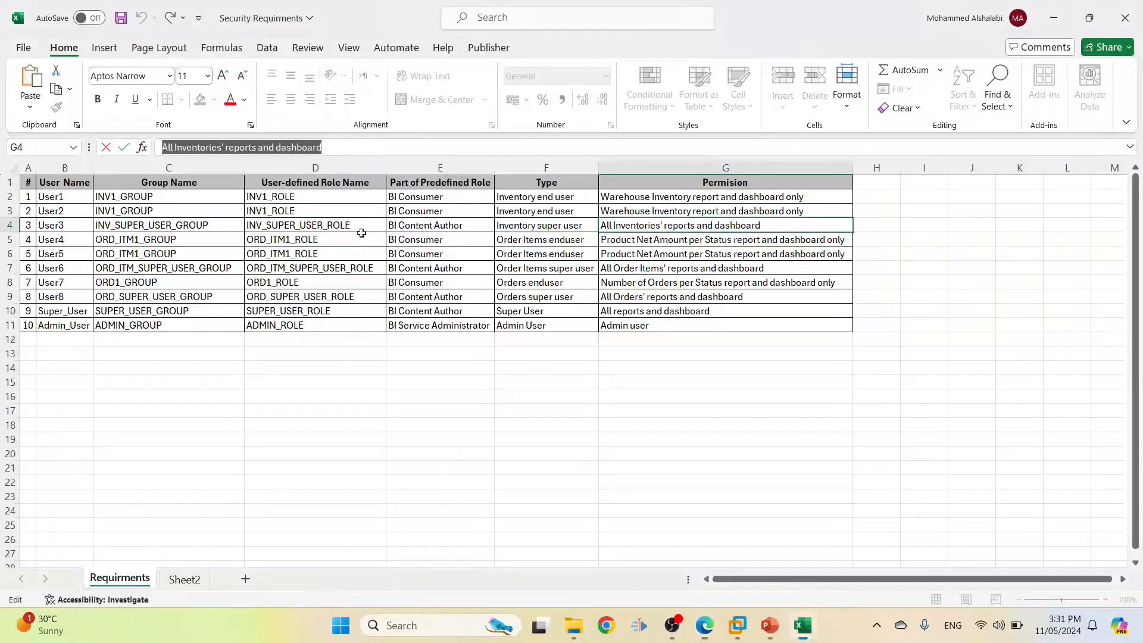
double_click(206, 226)
drag(205, 226, 109, 235)
key(ctrl+c)
key(alt+Tab)
click(563, 175)
key(ctrl+v)
key(BackSpace)
key(BackSpace)
key(BackSpace)
key(BackSpace)
key(BackSpace)
key(BackSpace)
key(BackSpace)
key(BackSpace)
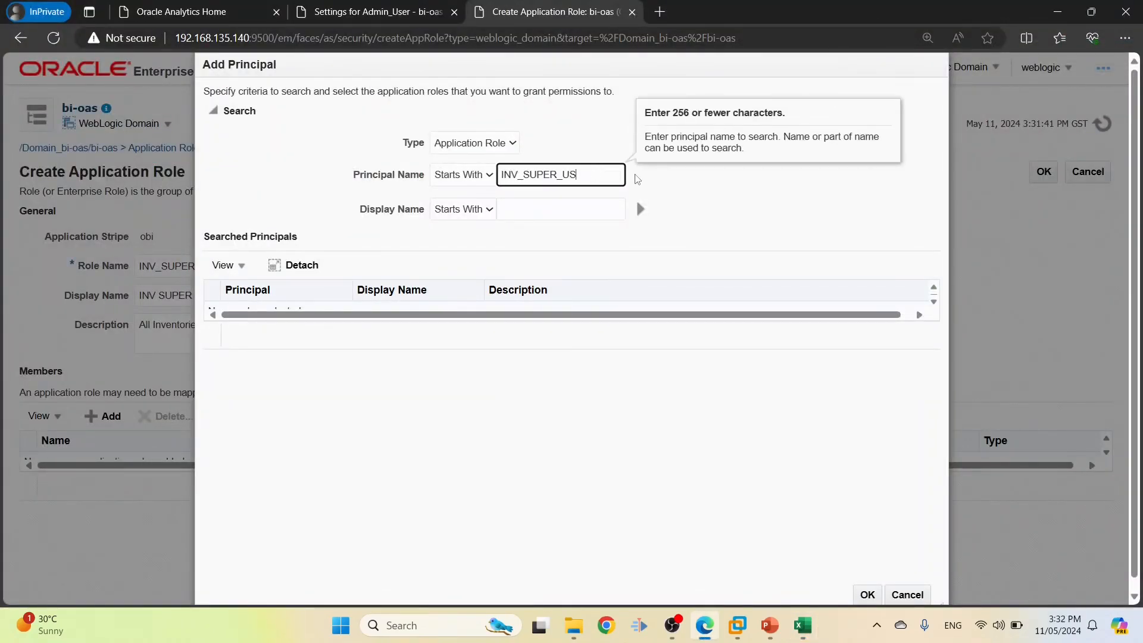
click(641, 209)
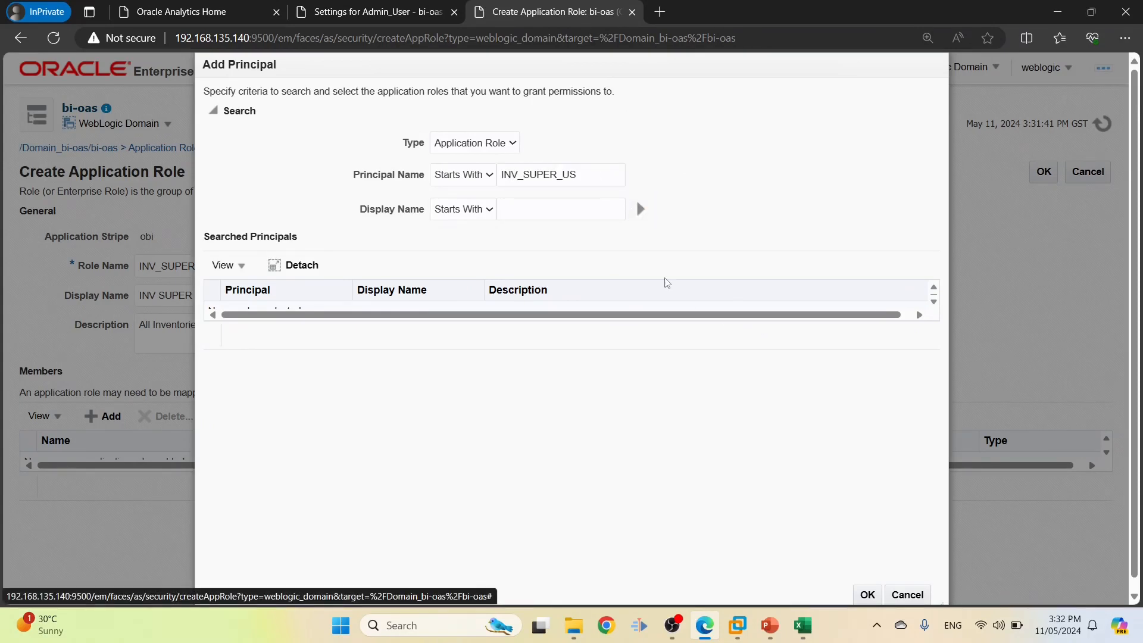
Search as Group, add INV_SUPER_USER_GROUP as member, and save the role
click(456, 144)
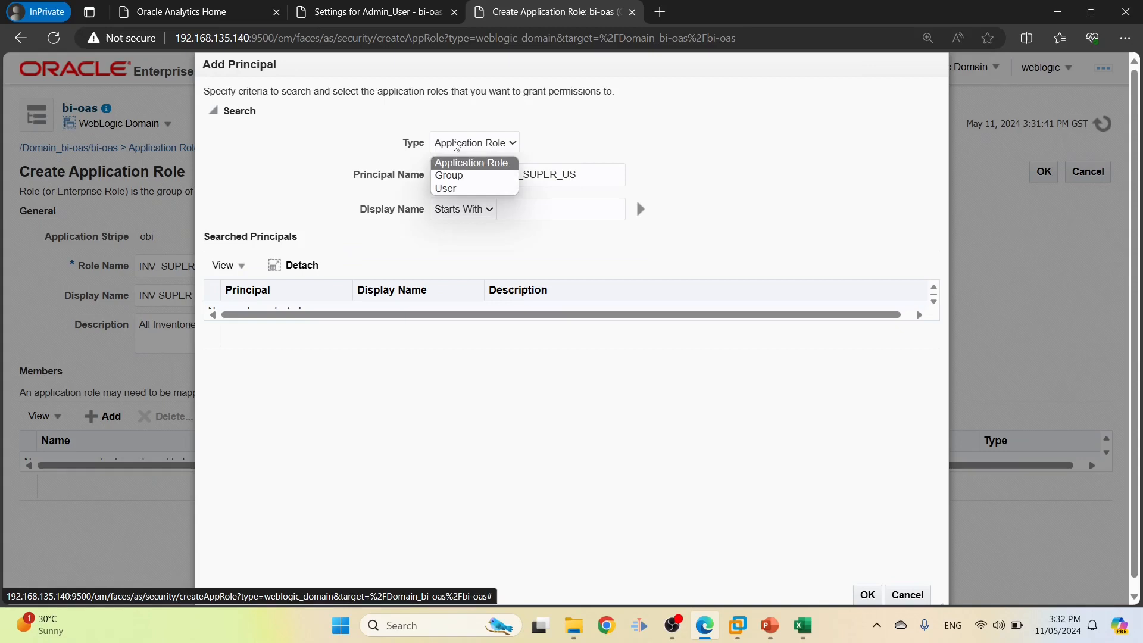
click(456, 175)
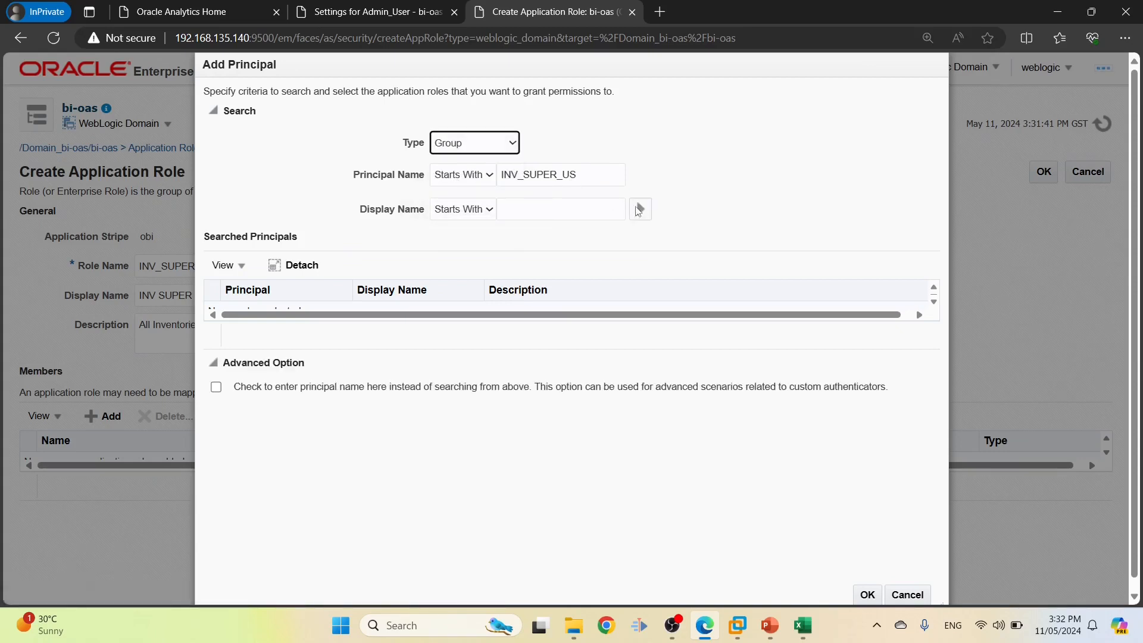
click(637, 209)
click(294, 310)
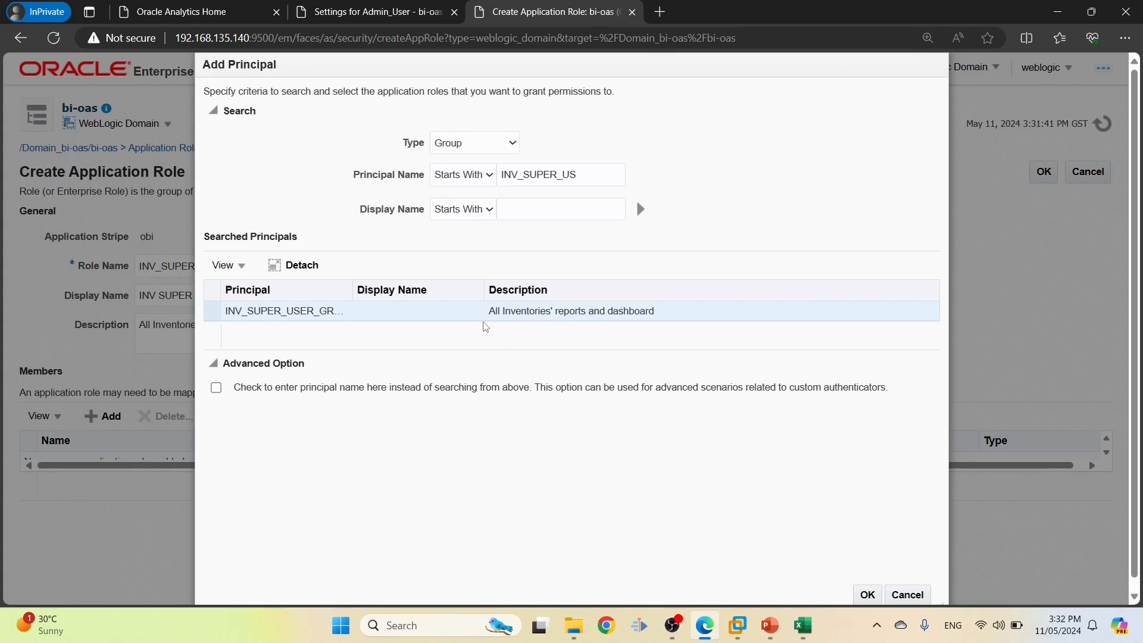
click(869, 596)
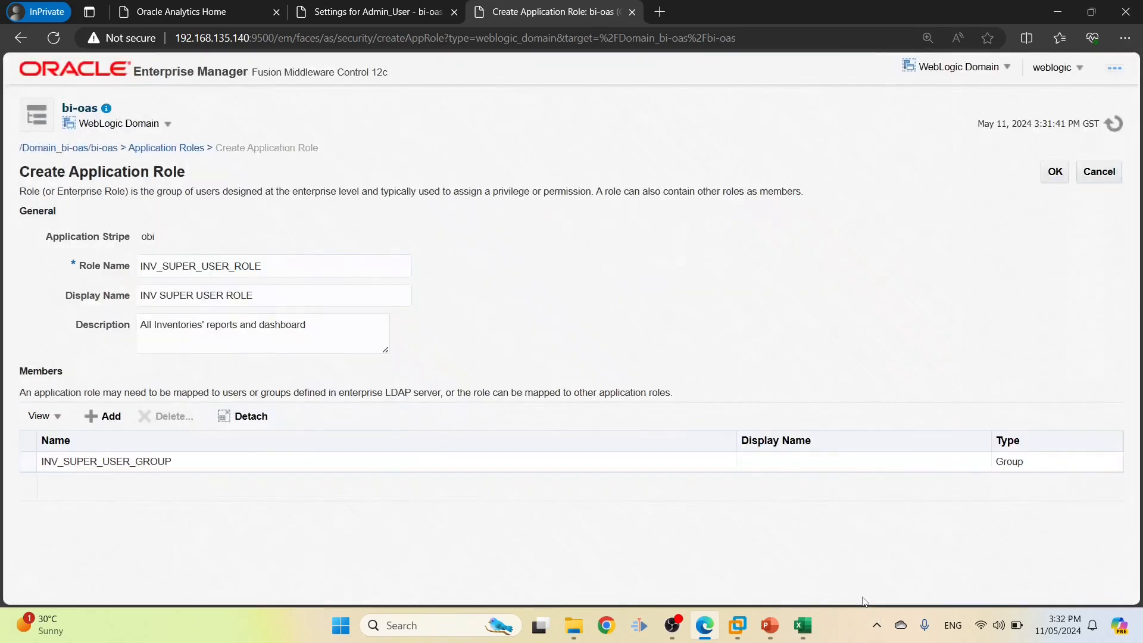
click(1061, 171)
Copy the next role name ORD_ITM1_ROLE from cell D5
key(alt+Tab)
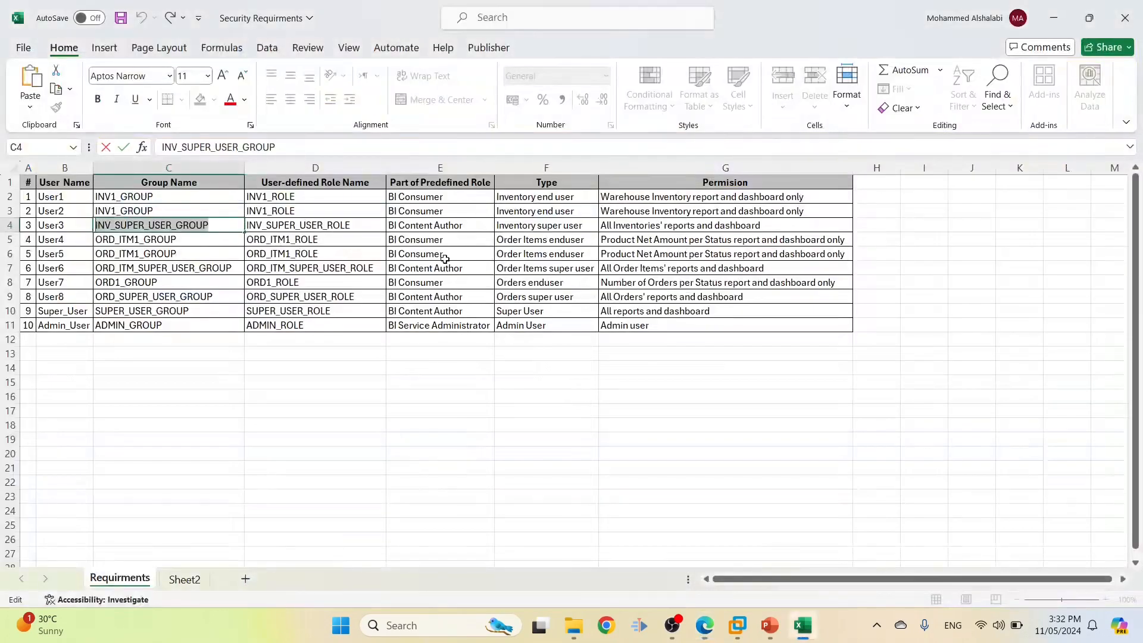
double_click(299, 239)
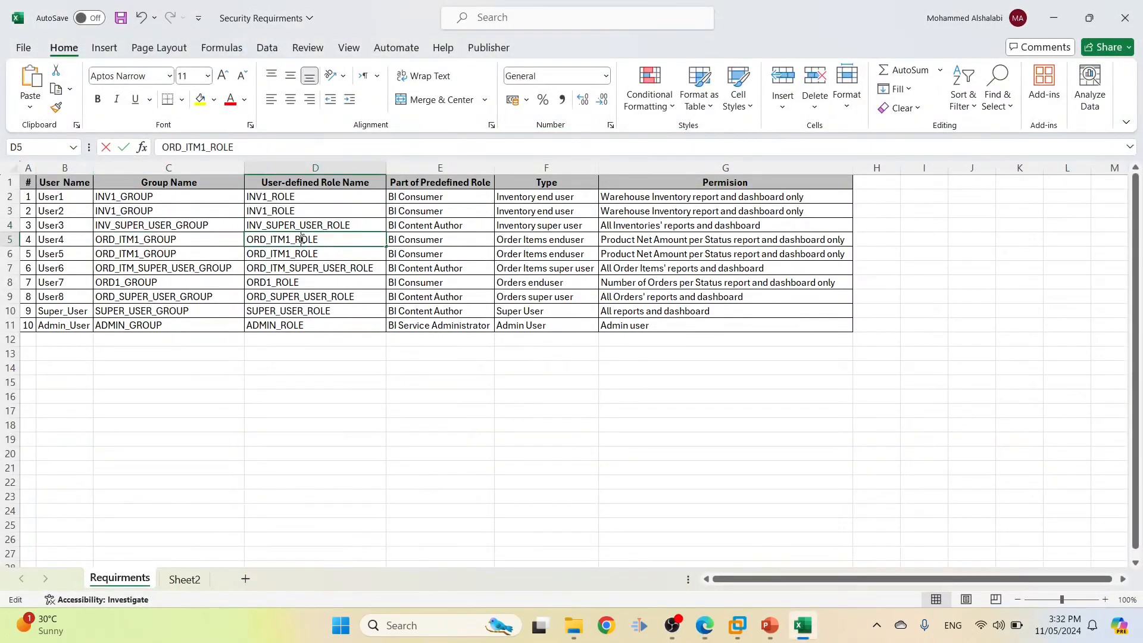
double_click(332, 239)
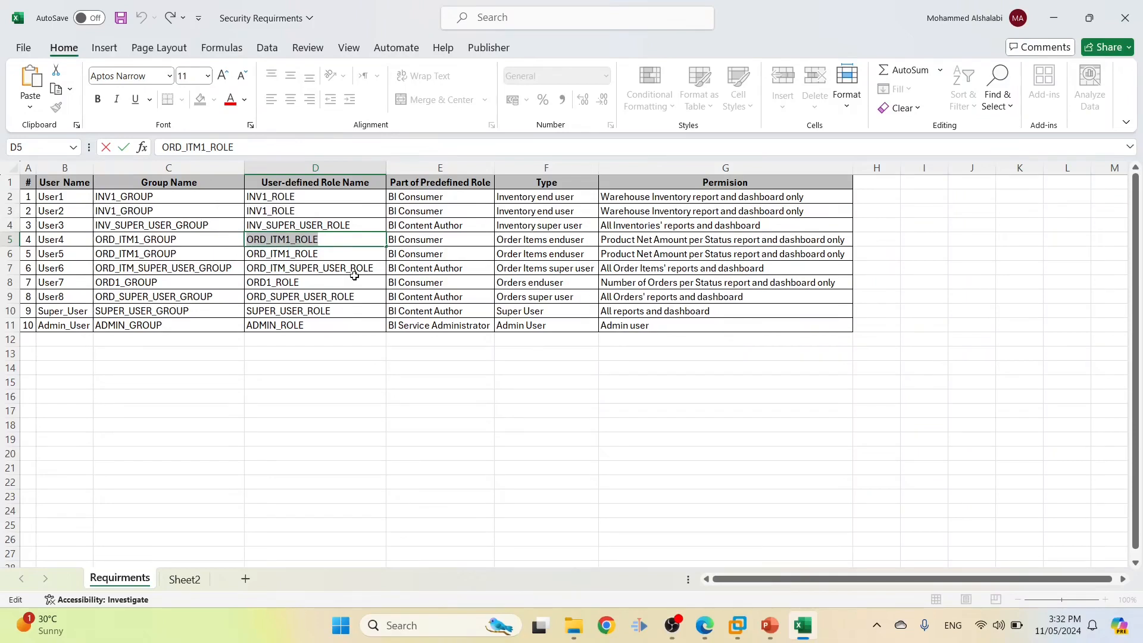
key(alt+Tab)
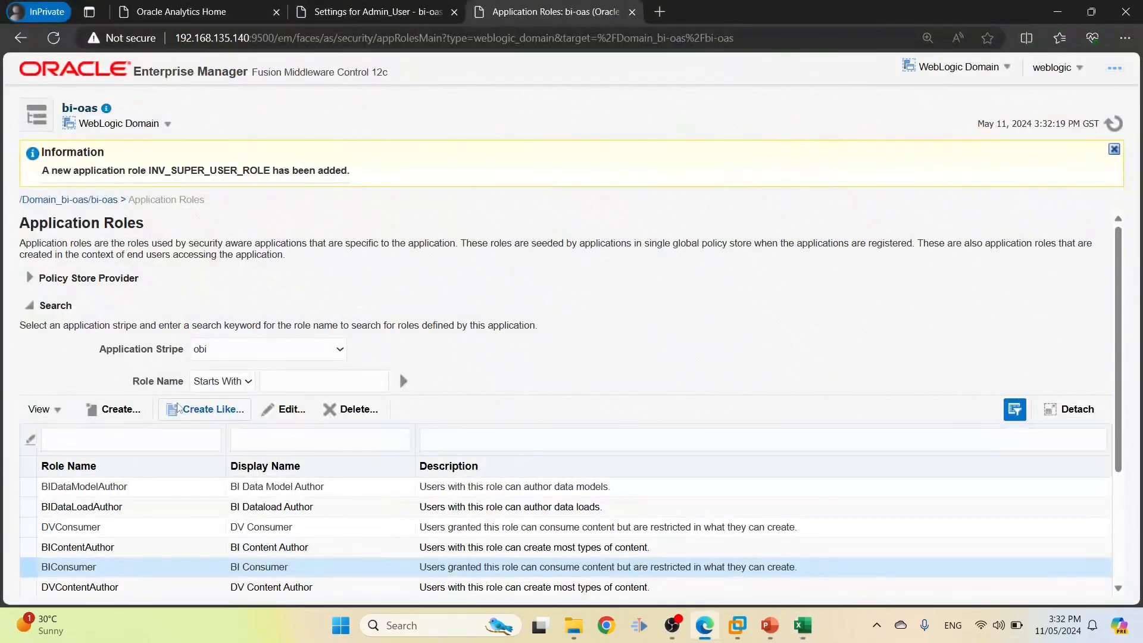
Create a new role ORD_ITM1_ROLE with display name 'ORD ITM1 ROLE'
click(116, 409)
click(342, 262)
key(ctrl+v)
click(260, 292)
key(ctrl+v)
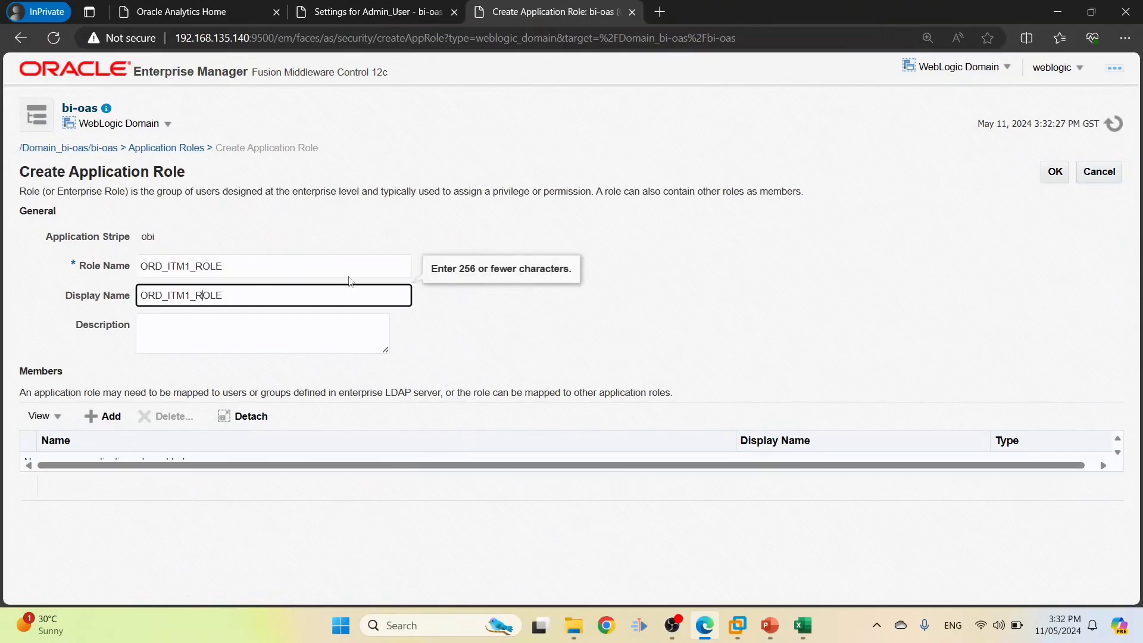
key(Left)
key(BackSpace)
key(Left)
key(Left)
key(BackSpace)
Use the Product Net Amount permission text from cell G5 as the description
key(alt+Tab)
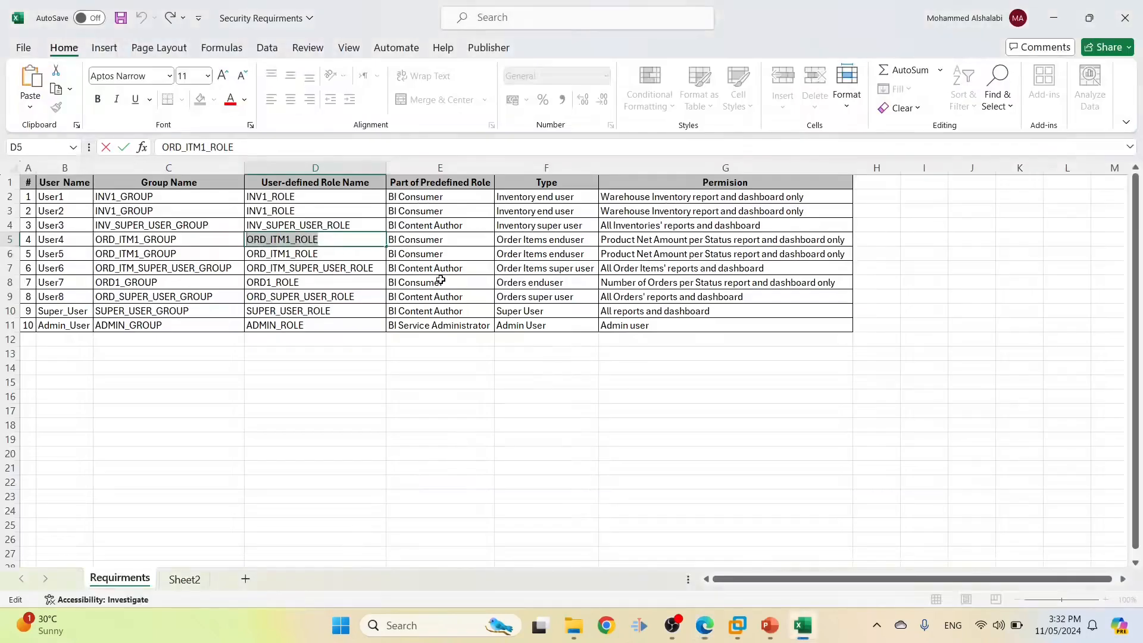
click(646, 236)
drag(424, 146, 97, 138)
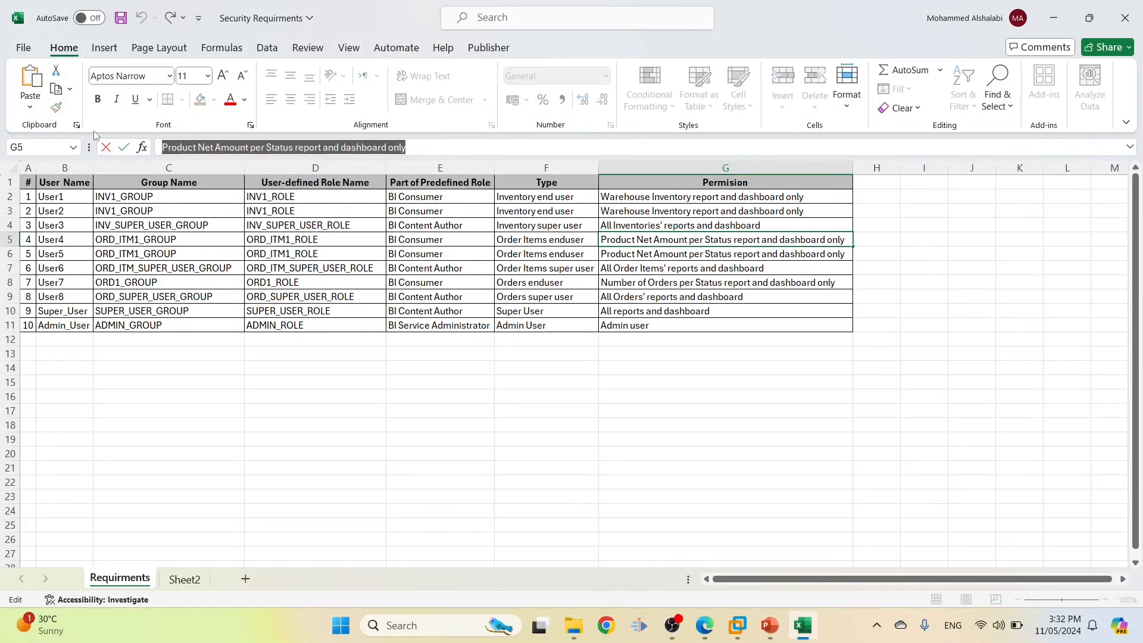
key(alt+Tab)
click(306, 339)
key(ctrl+v)
Begin adding a member and copy ORD_ITM1_GROUP from cell C5
click(105, 417)
key(alt+Tab)
click(294, 258)
double_click(197, 246)
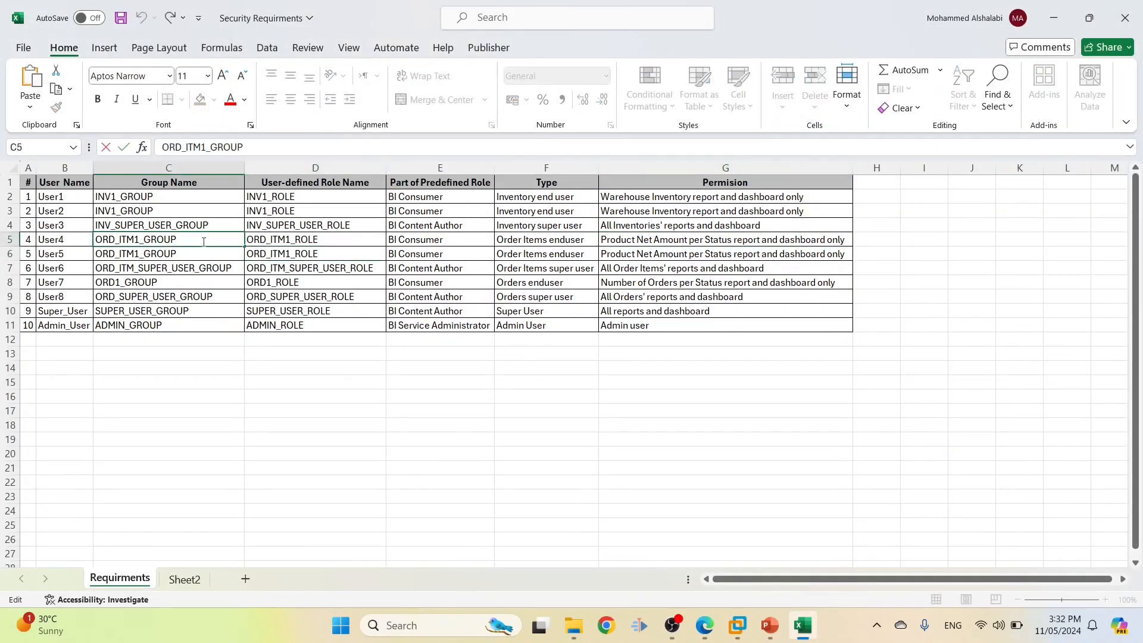
drag(187, 239, 53, 243)
key(alt+Tab)
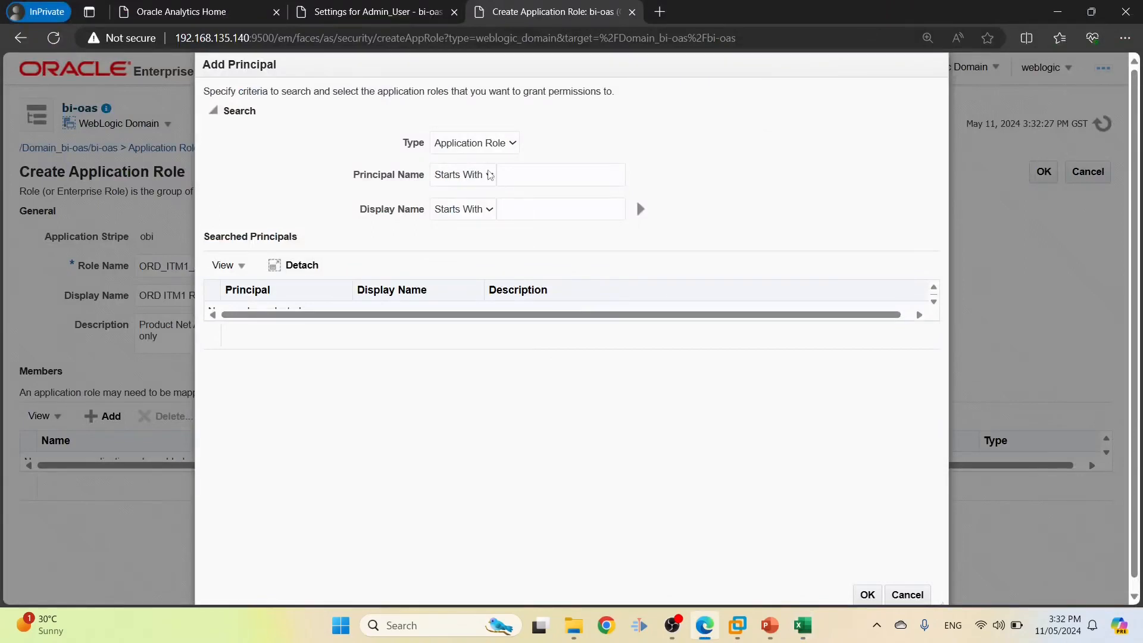
Search groups for ORD_ITM1_GROUP, add it as member, and save the role
click(480, 144)
click(454, 177)
click(508, 174)
key(ctrl+v)
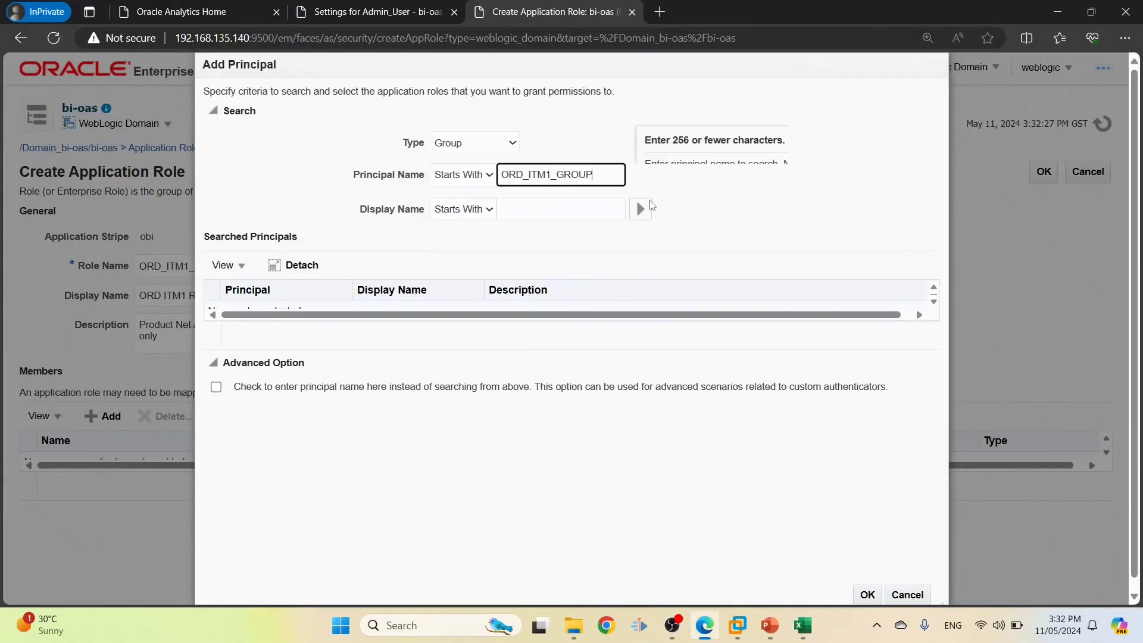
click(641, 209)
click(298, 311)
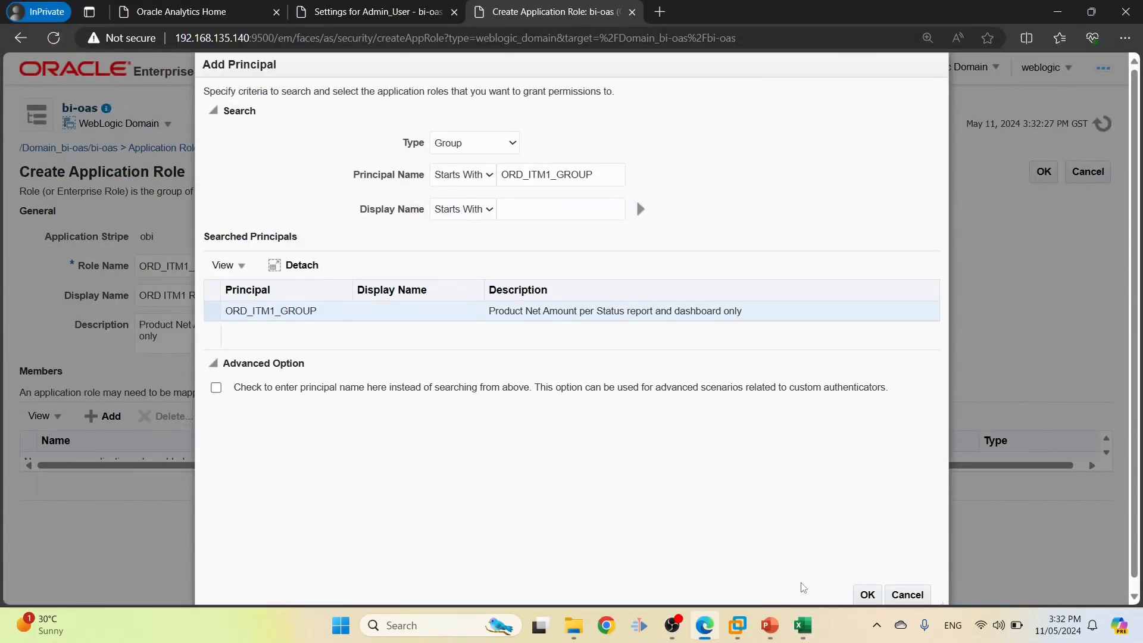
click(863, 594)
click(1051, 172)
Copy the next role name ORD_ITM_SUPER_USER_ROLE from cell D7
key(alt+Tab)
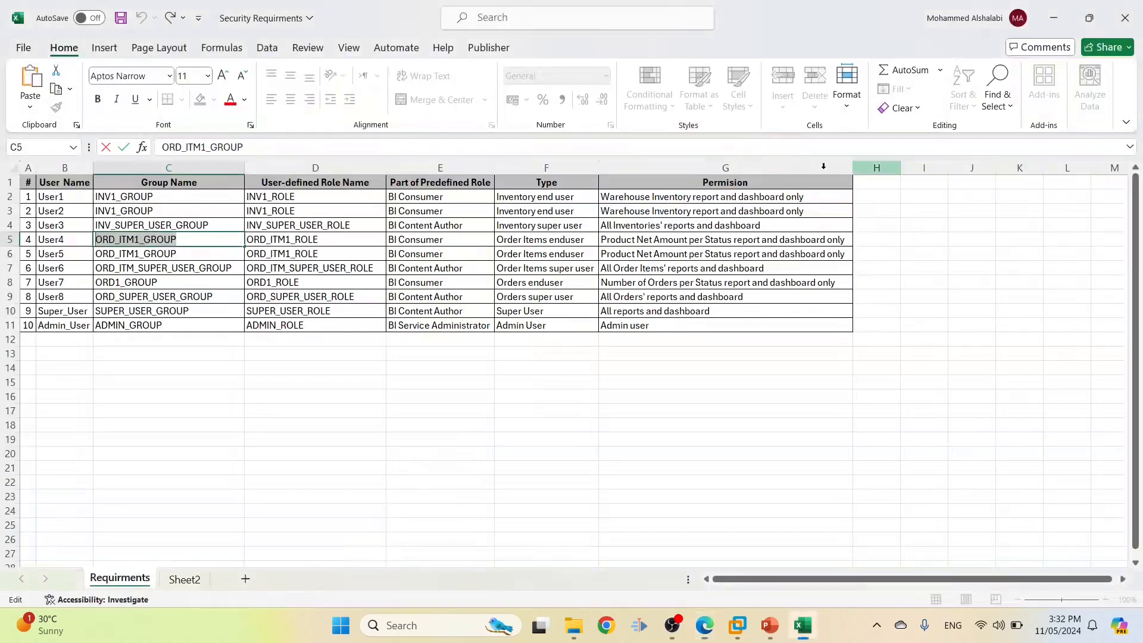
click(300, 275)
double_click(289, 147)
key(ctrl+c)
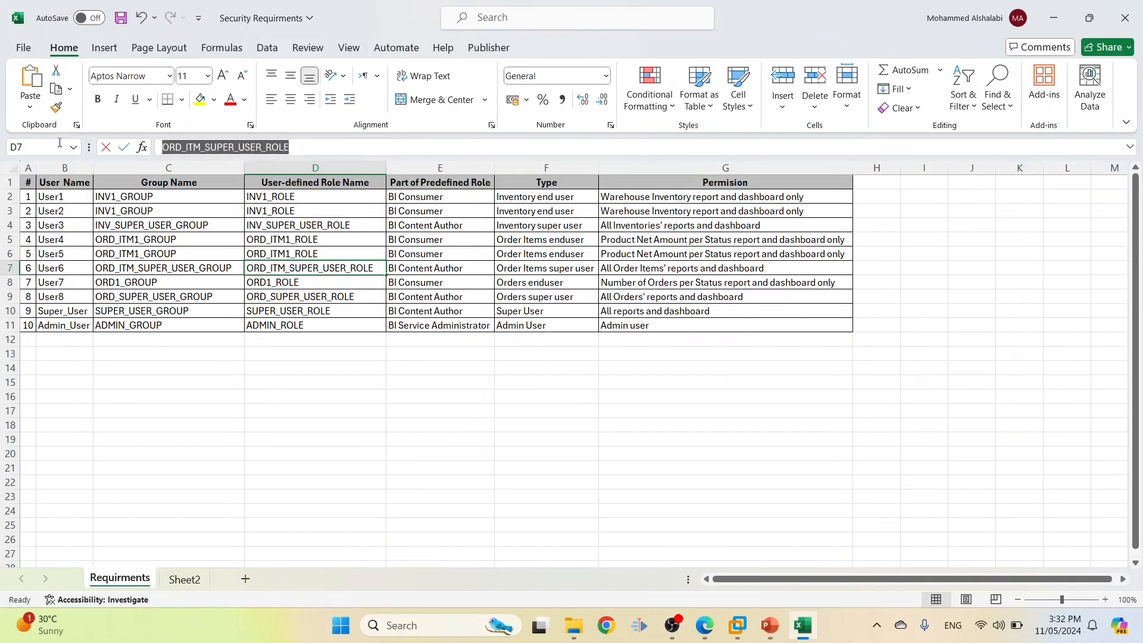
key(alt+Tab)
Create a new application role named ORD_ITM_SUPER_USER_ROLE with a space-separated display name
click(113, 407)
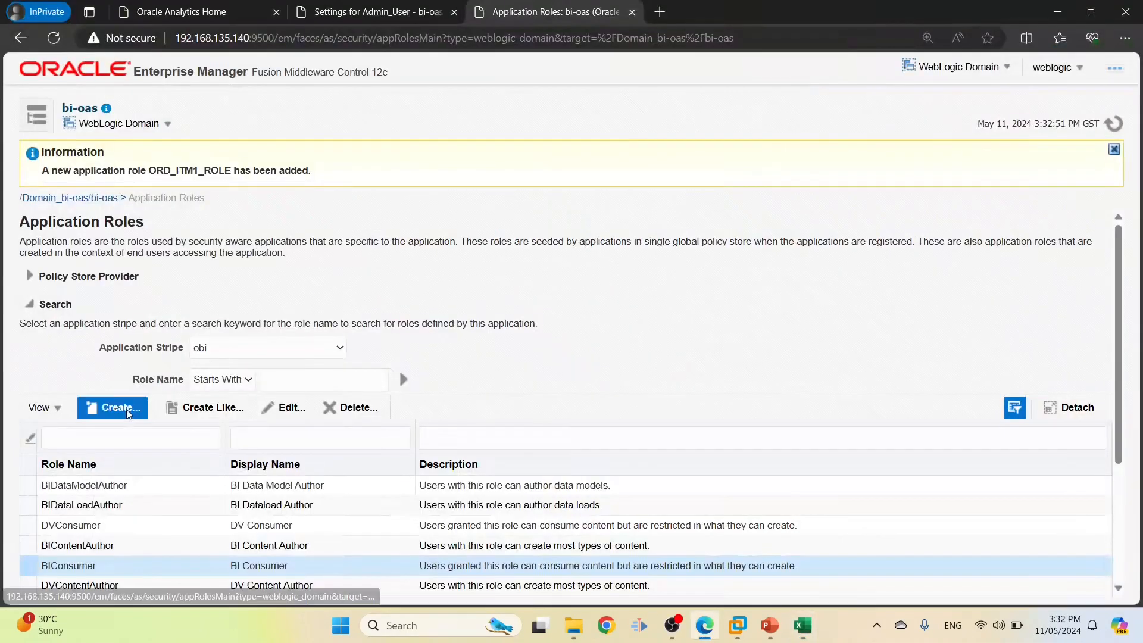
click(353, 265)
key(ctrl+v)
click(245, 298)
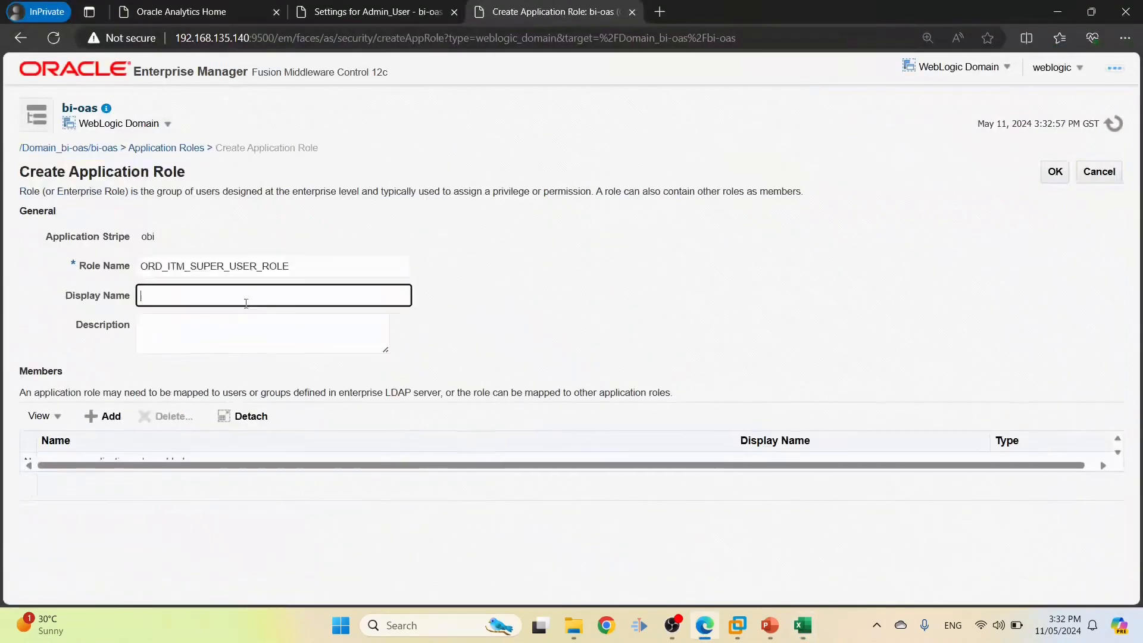
key(ctrl+v)
key(BackSpace)
key(BackSpace)
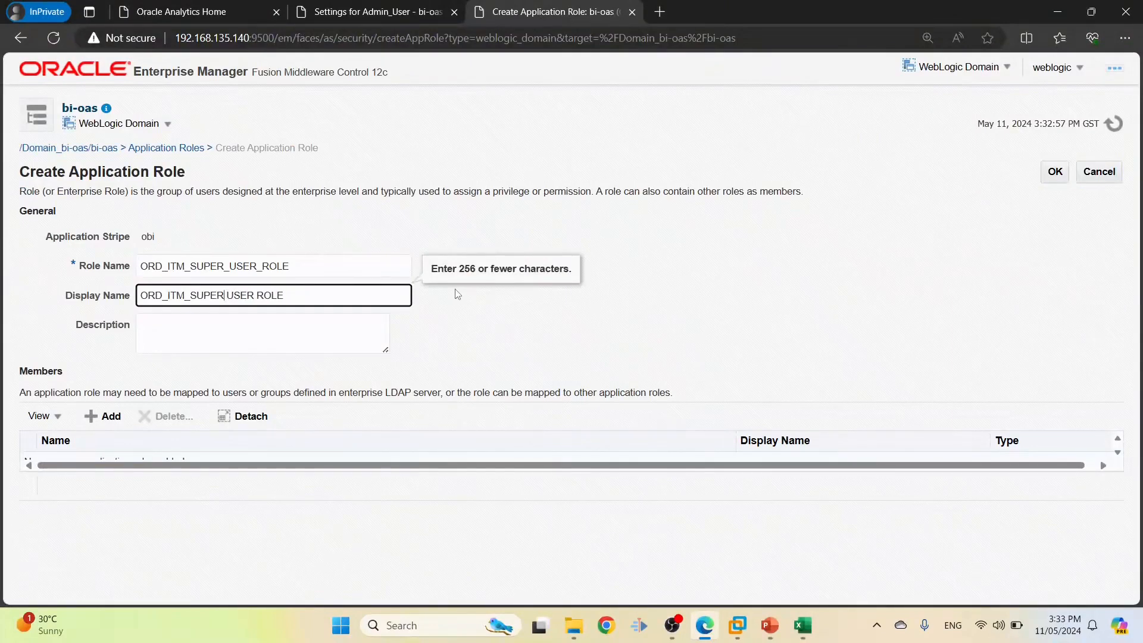
key(BackSpace)
key(BackSpace)
Paste the Order Items permission text from workbook cell G7 as the role description
key(alt+Tab)
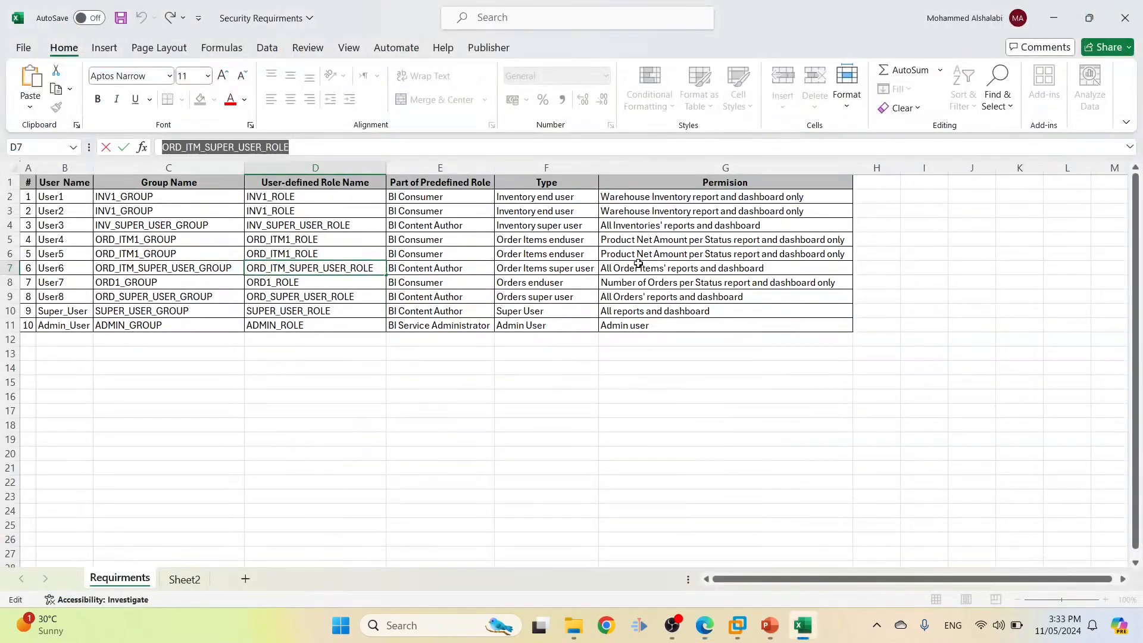
click(638, 263)
drag(357, 148, 156, 149)
key(ctrl+c)
key(alt+Tab)
click(302, 330)
key(ctrl+v)
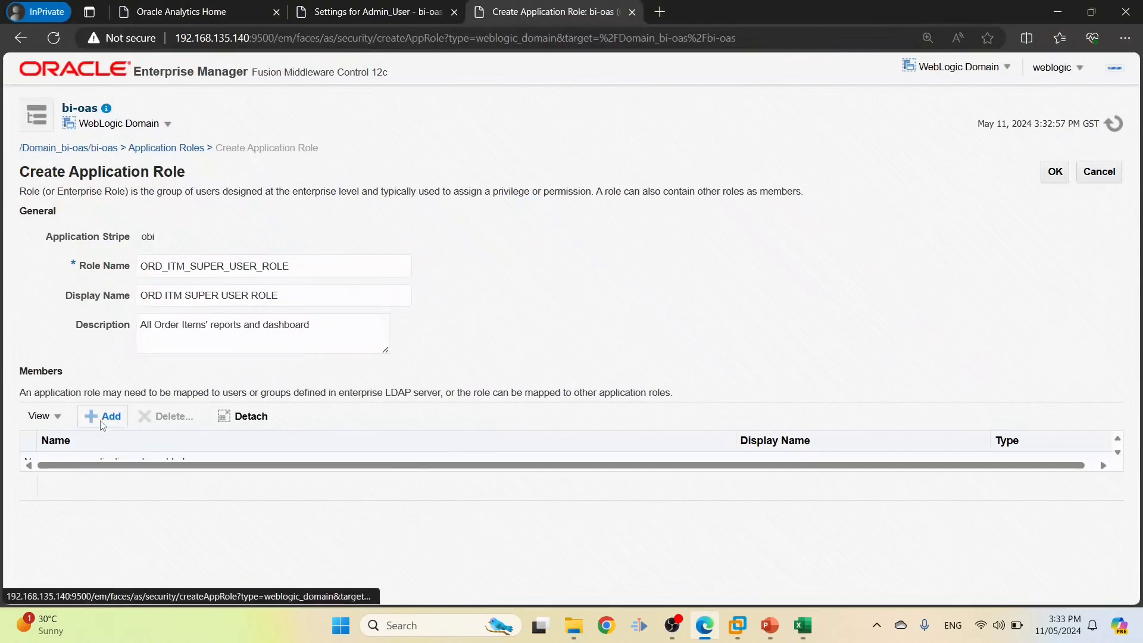
Add group ORD_ITM_SUPER_USER_GROUP as the role's member and save the role
key(alt+Tab)
click(173, 275)
key(Up)
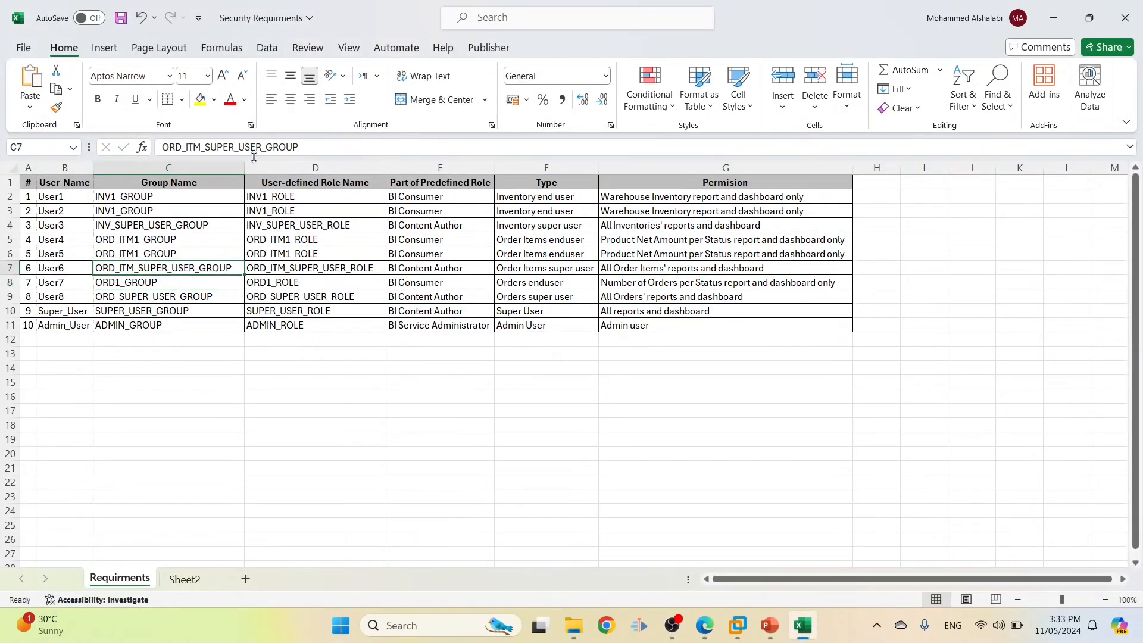
double_click(350, 145)
key(alt+Tab)
click(469, 142)
click(449, 175)
click(502, 174)
key(ctrl+v)
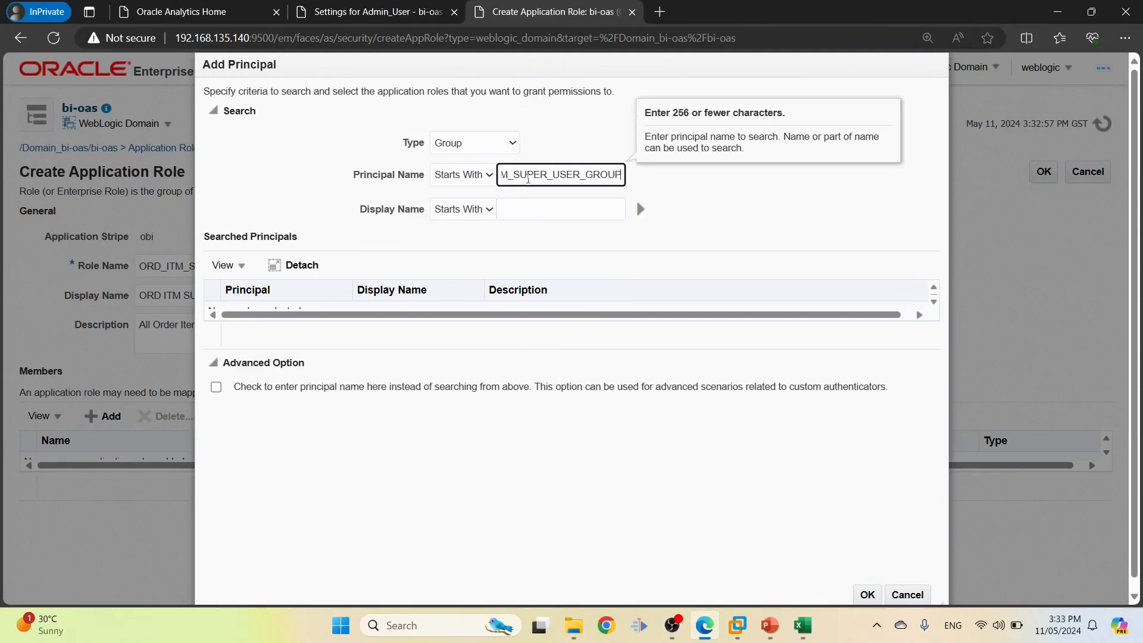
click(639, 208)
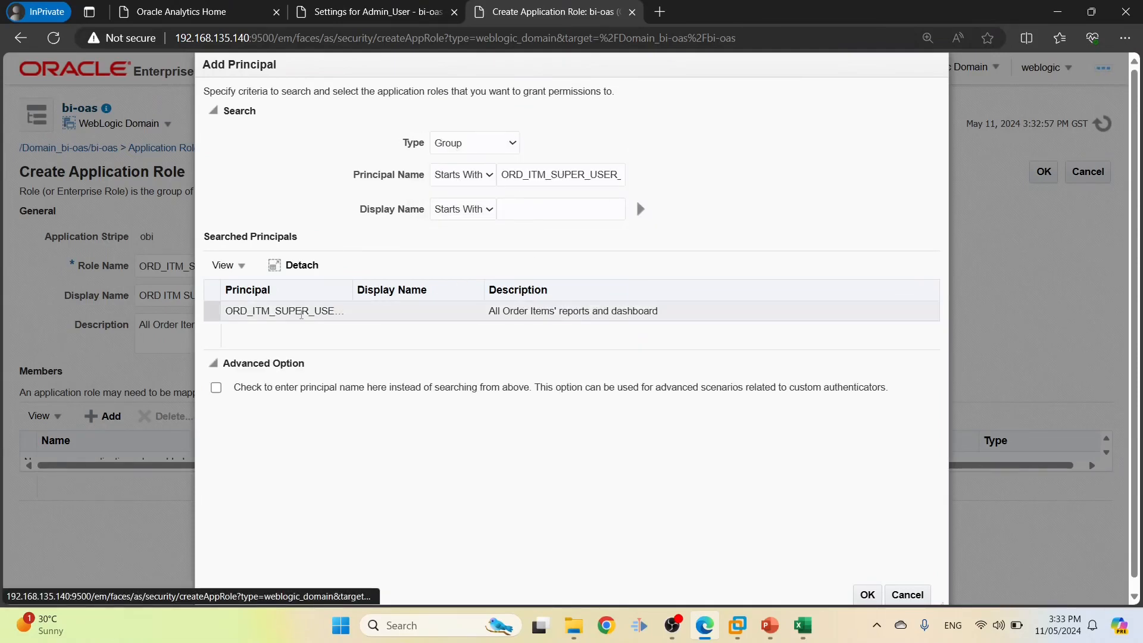
click(867, 595)
click(1054, 173)
Copy the next role name, ORD1_ROLE, from workbook cell D8
key(alt+Tab)
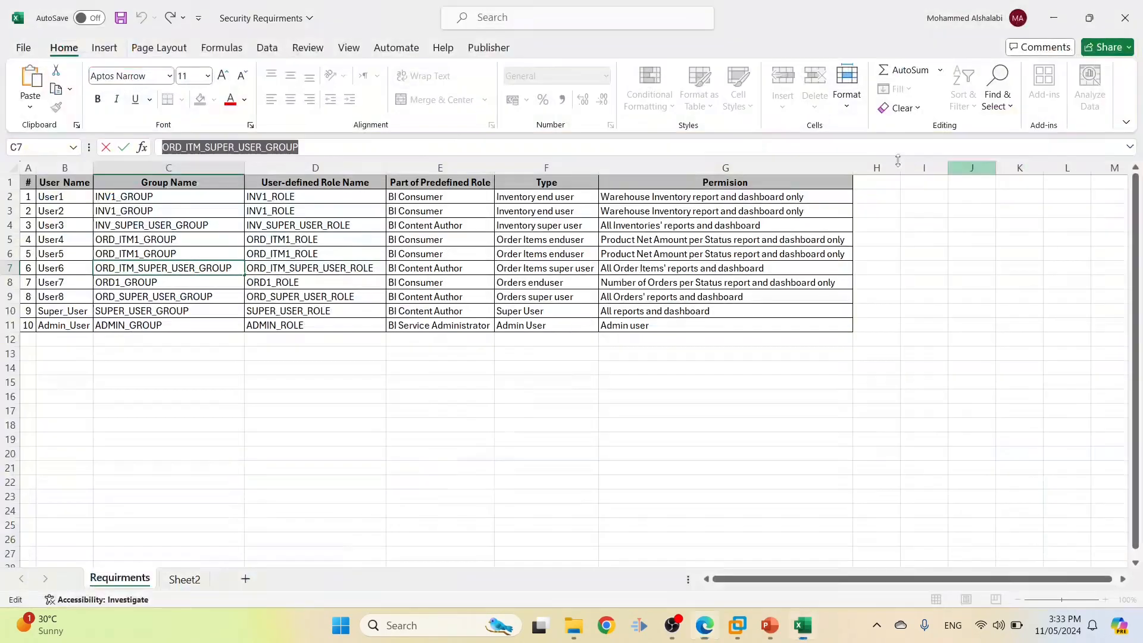
click(305, 286)
drag(225, 150, 87, 142)
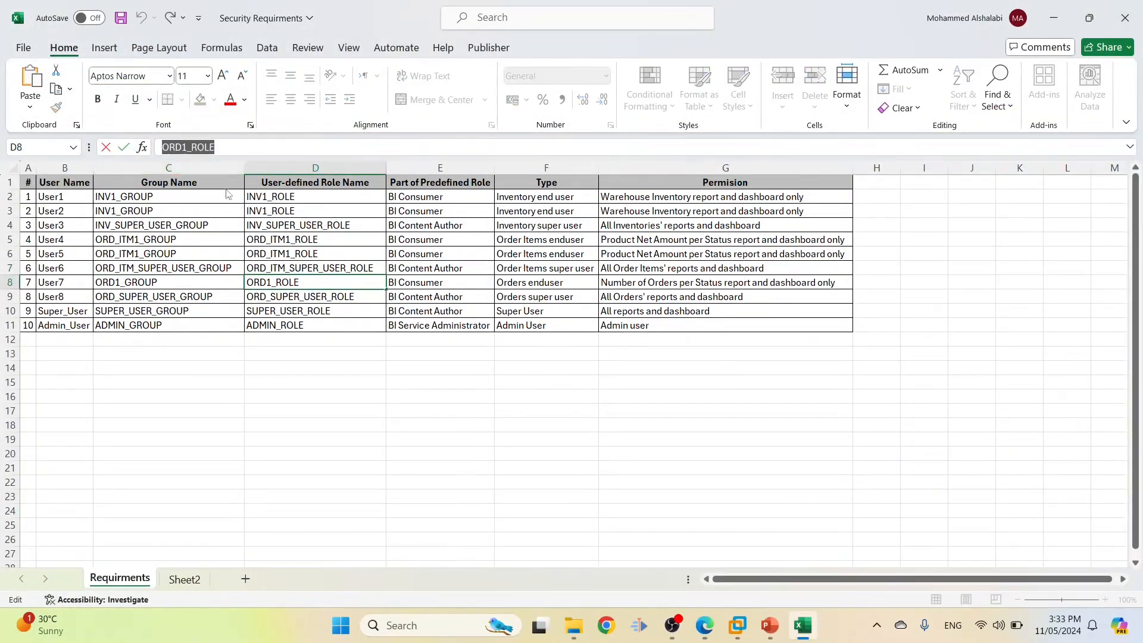
key(alt+Tab)
Create a new application role ORD1_ROLE with display name 'ORD1 ROLE'
click(110, 409)
click(315, 266)
key(ctrl+v)
click(230, 293)
key(ctrl+v)
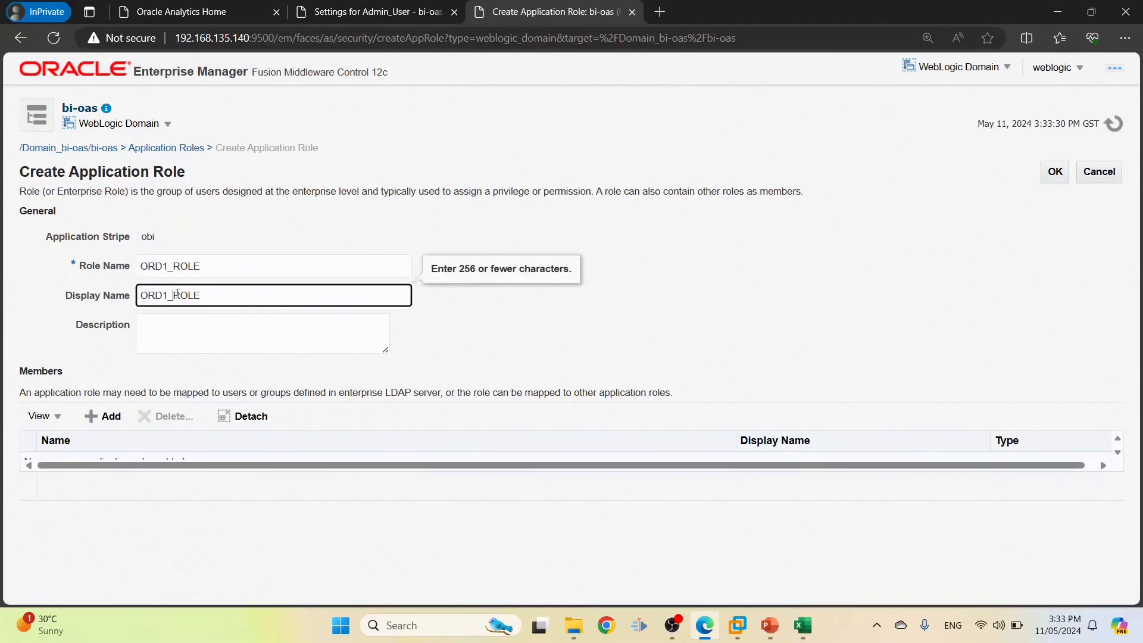
key(BackSpace)
Set the description to 'Number of Orders per Status', copied from workbook cell G8
key(alt+Tab)
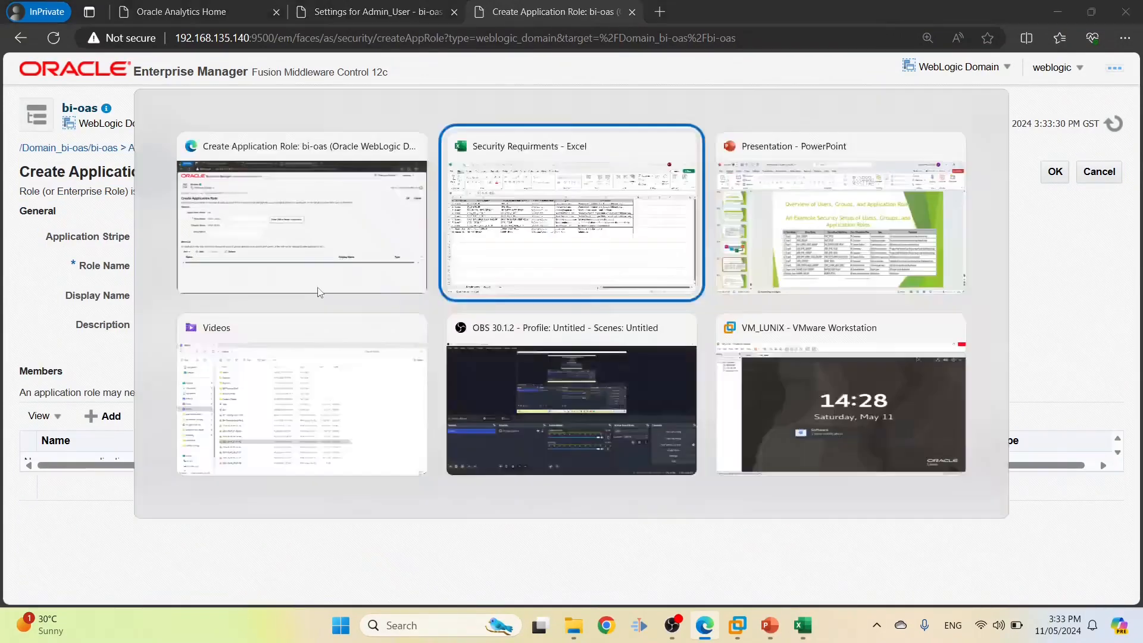
click(601, 281)
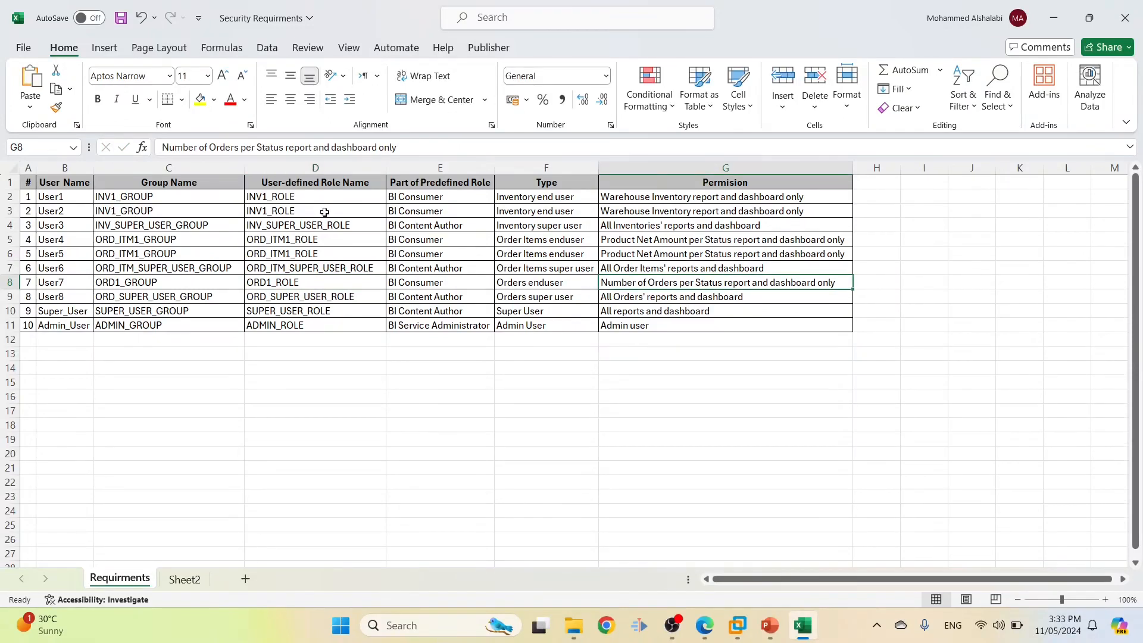
triple_click(418, 147)
key(ctrl+c)
key(alt+Tab)
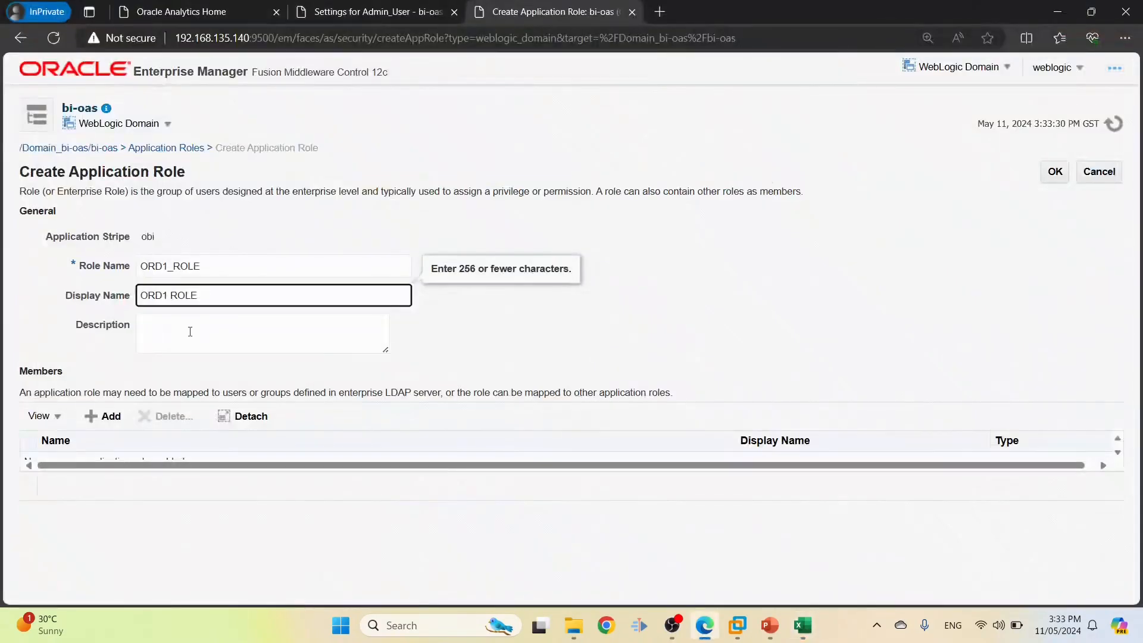
click(190, 330)
key(ctrl+v)
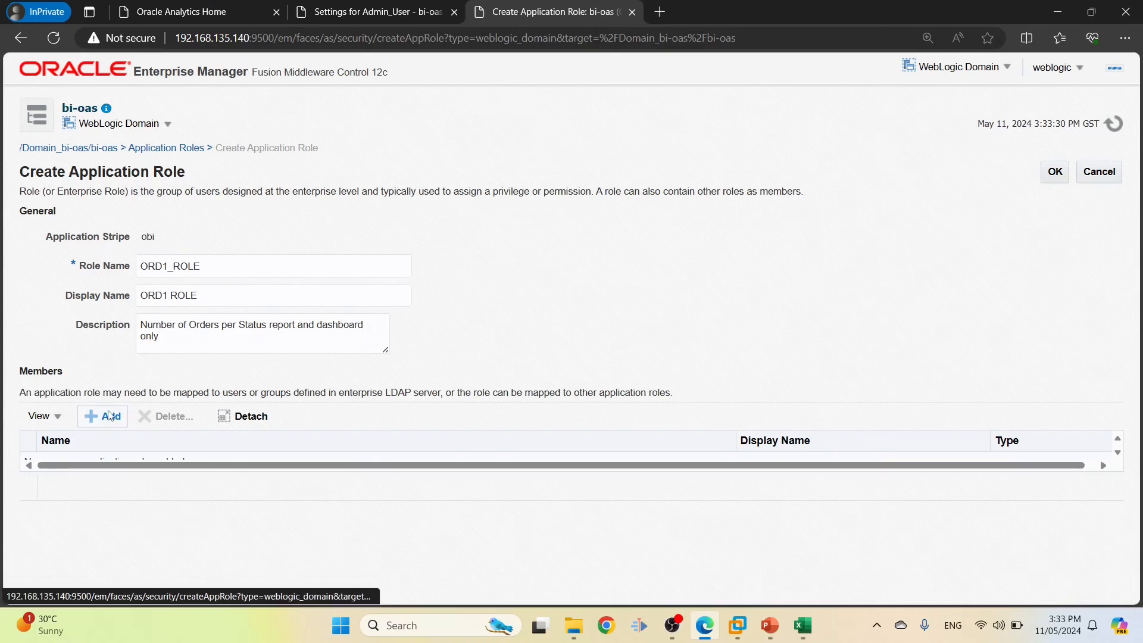
Copy ORD1_GROUP from cell C8 and search for it among group principals
click(105, 416)
key(alt+Tab)
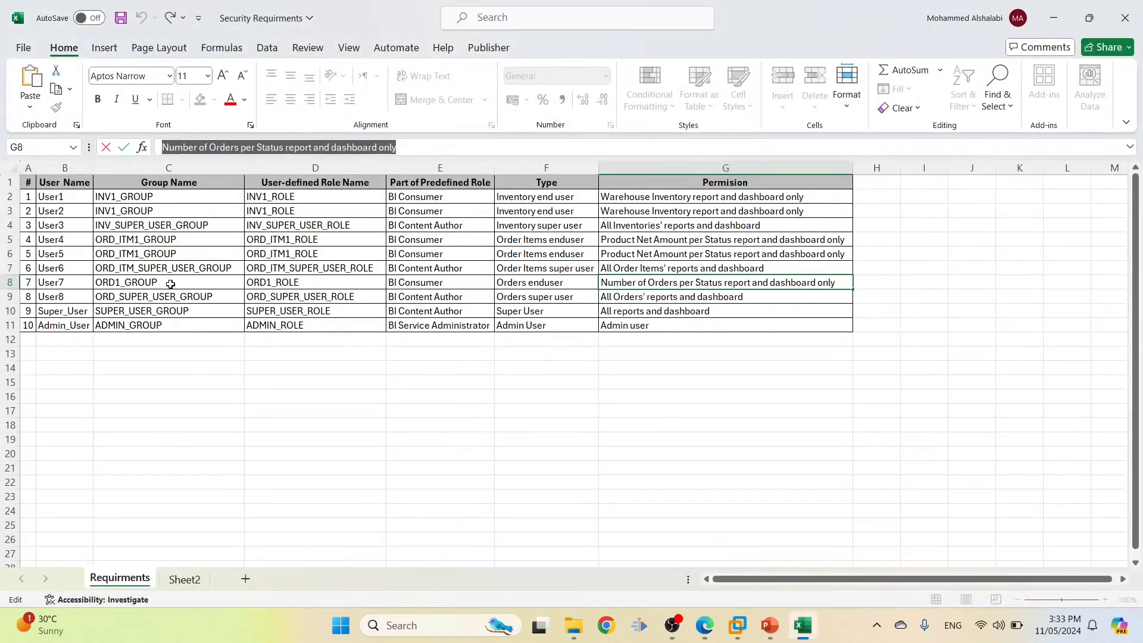
click(170, 284)
double_click(170, 284)
key(ctrl+c)
key(alt+Tab)
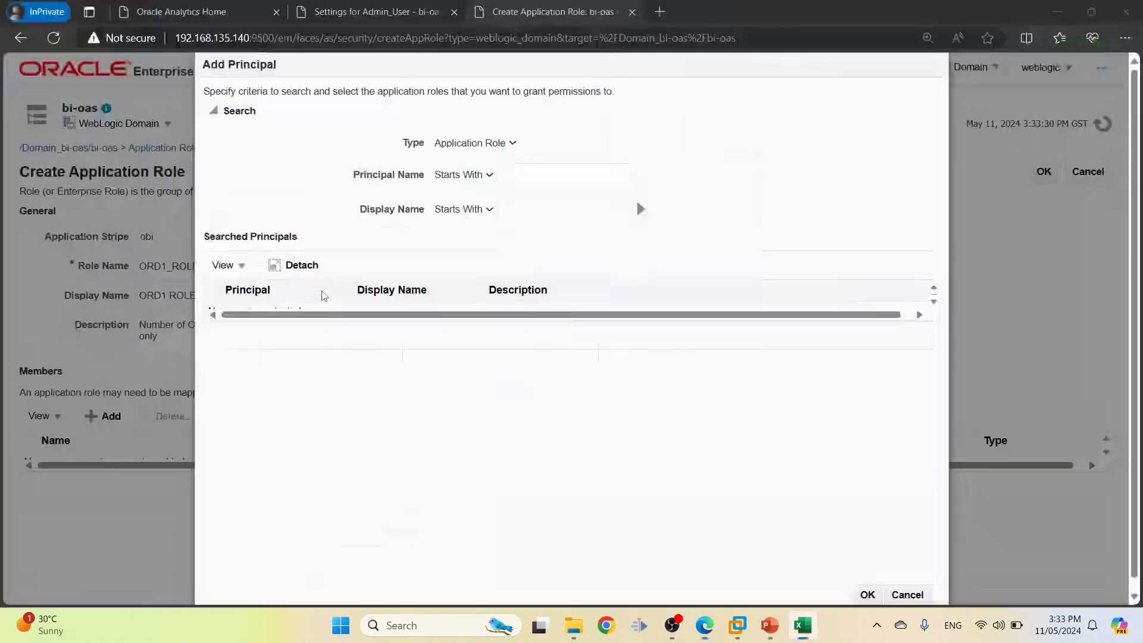
click(509, 174)
key(ctrl+v)
click(475, 143)
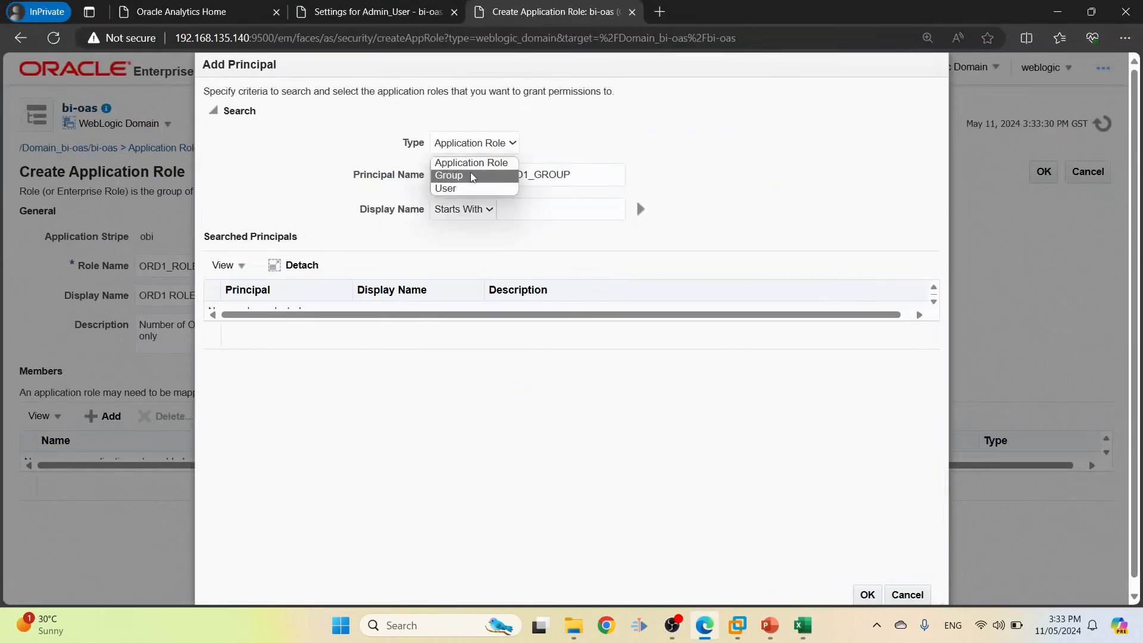
click(474, 177)
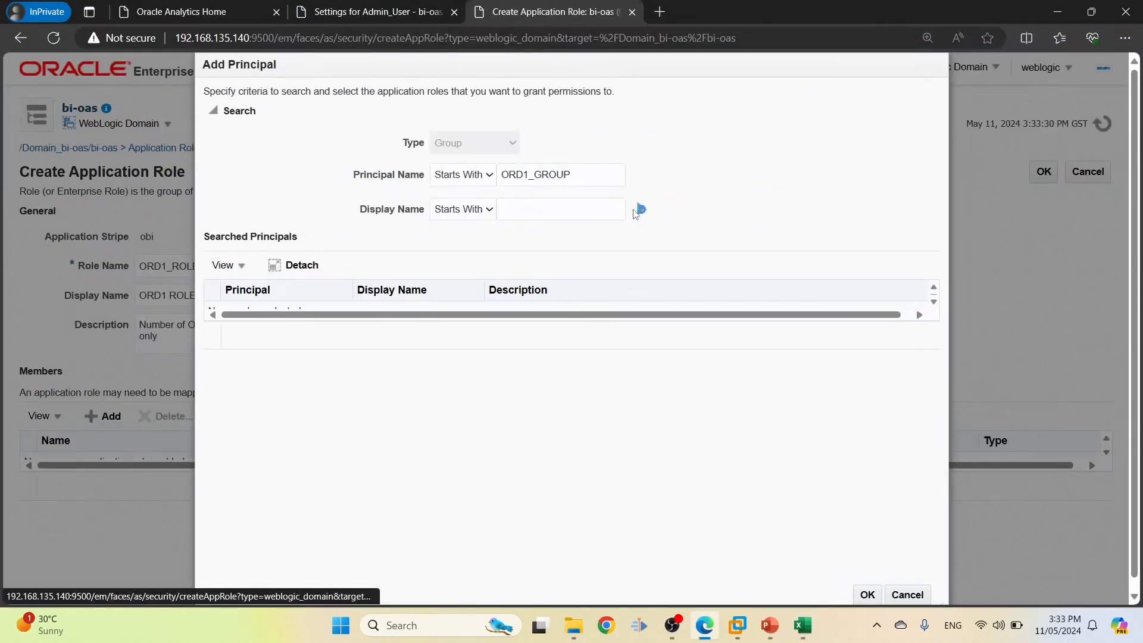
click(638, 210)
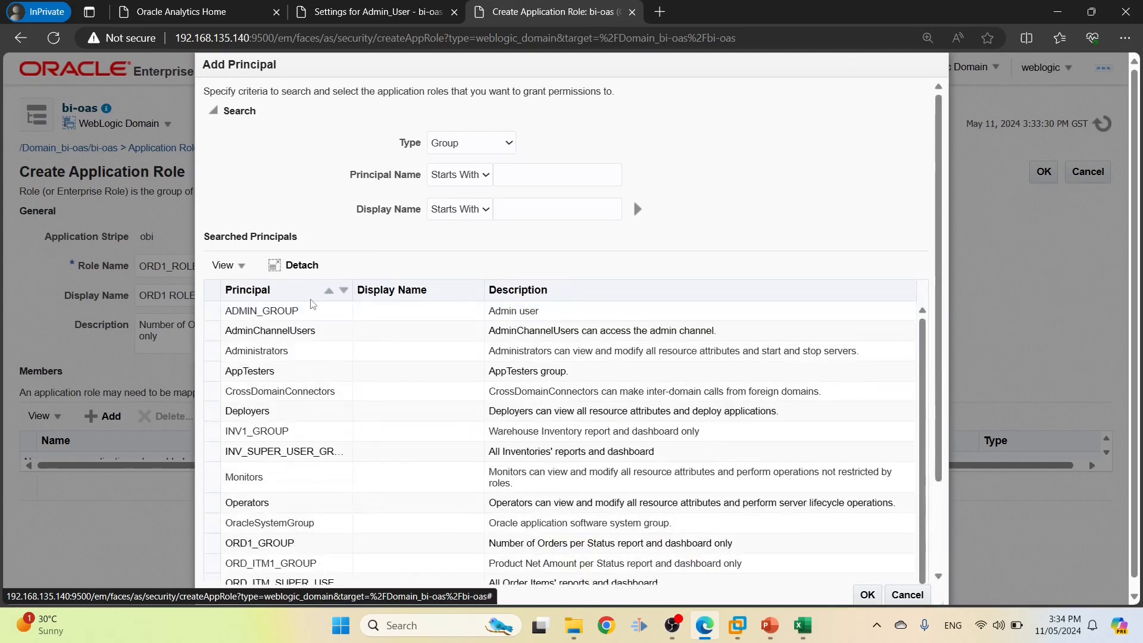
Re-search ORD1_GROUP, add it as the role's member, and save ORD1_ROLE
click(536, 182)
text(ORD1_GROUP)
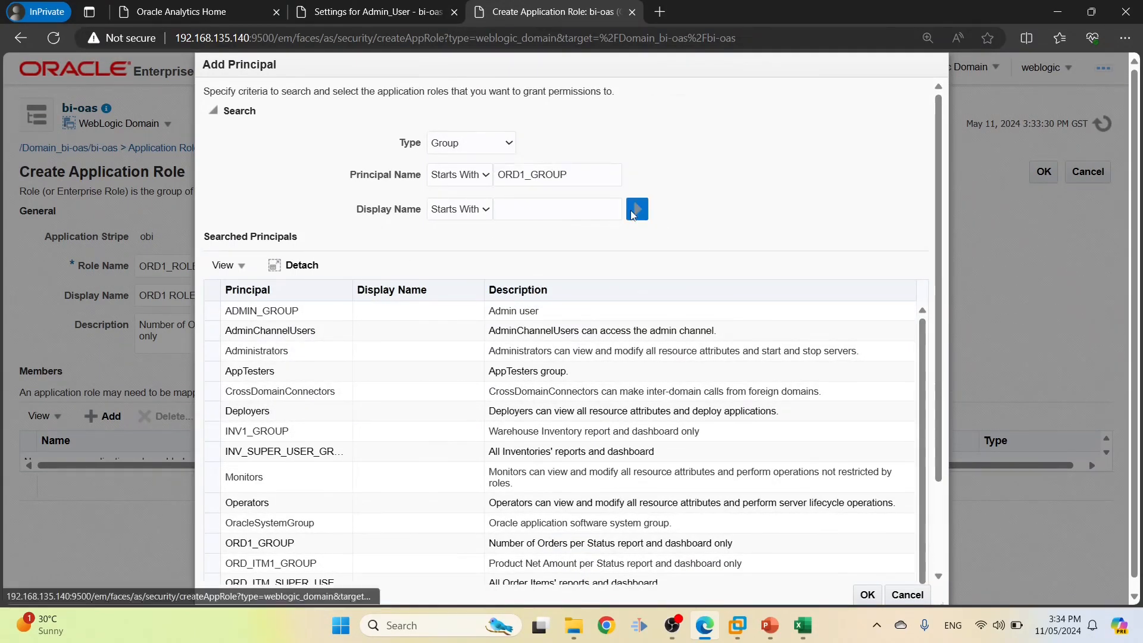
click(637, 209)
click(286, 310)
click(868, 595)
click(1055, 172)
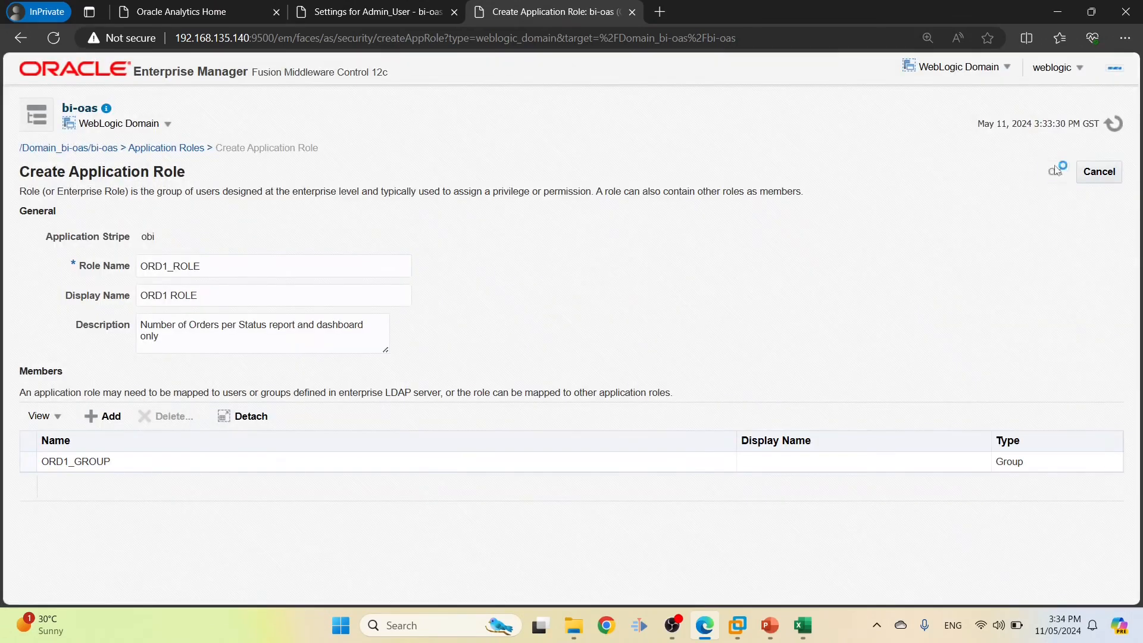
Copy the next role name, ORD_SUPER_USER_ROLE, from workbook cell D9
key(alt+Tab)
double_click(276, 297)
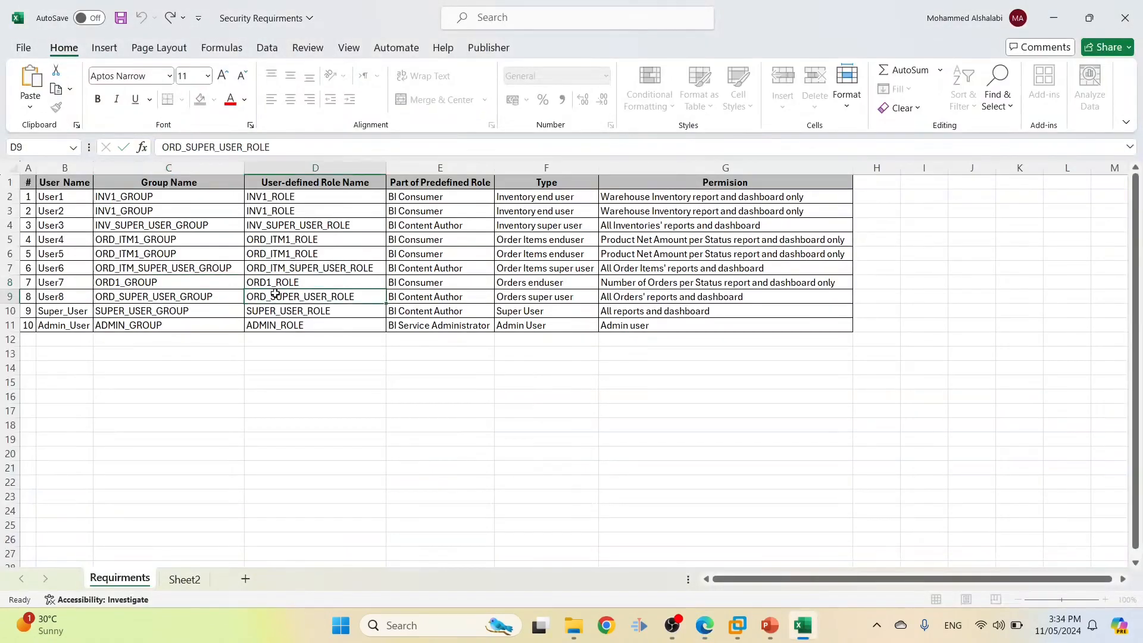
double_click(214, 147)
key(ctrl+c)
key(alt+Tab)
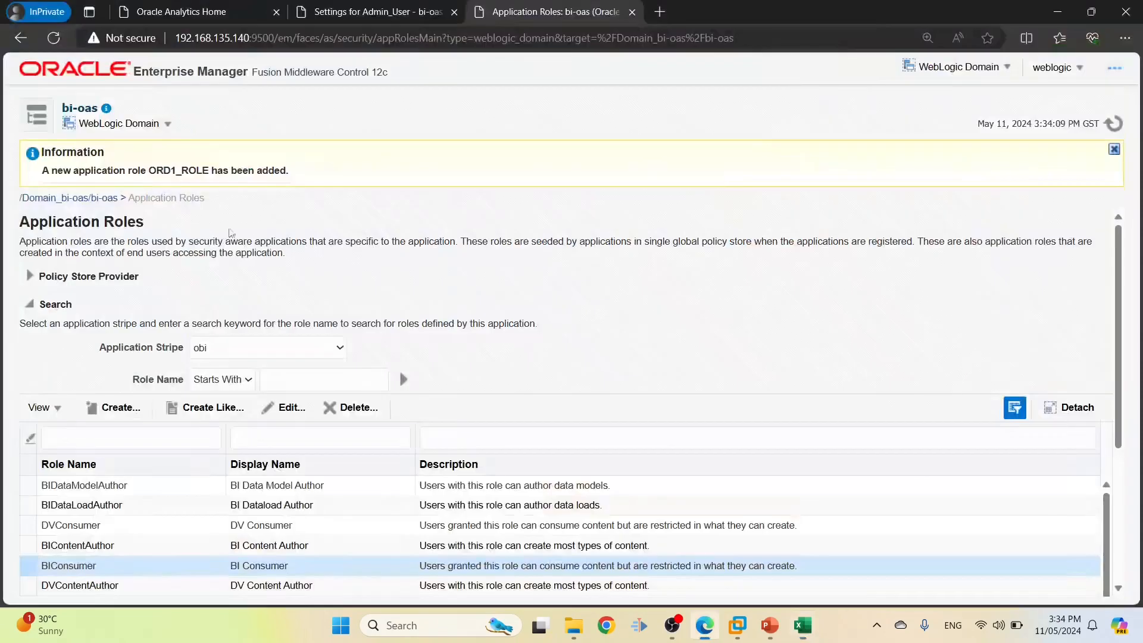
Create role ORD_SUPER_USER_ROLE with display name 'ORD SUPER USER ROLE'
click(113, 408)
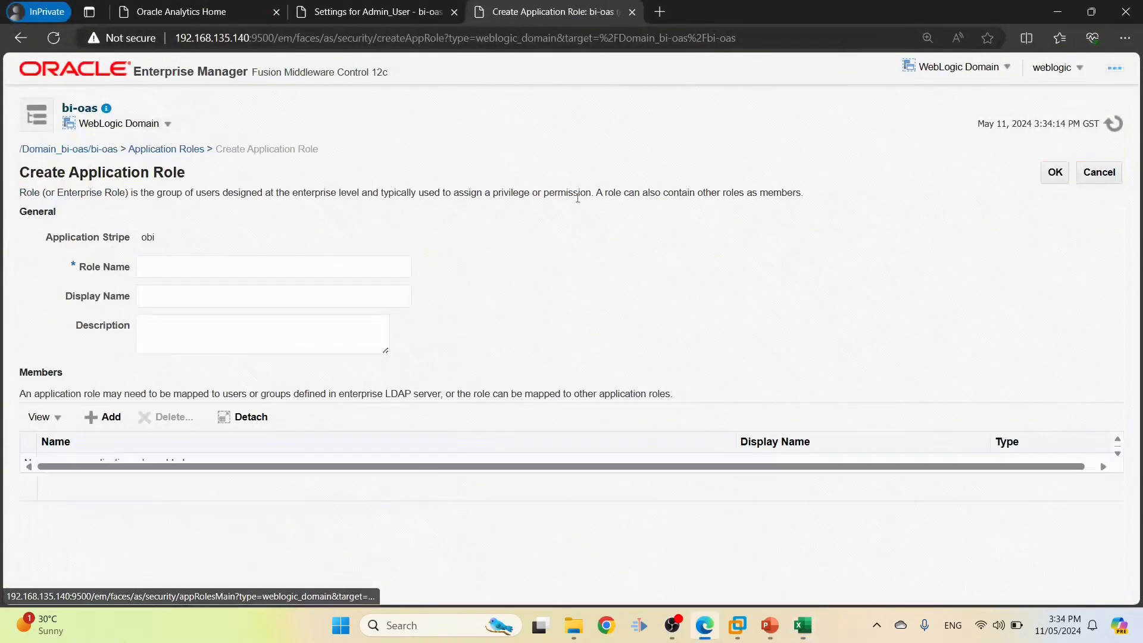
click(321, 265)
key(ctrl+v)
click(246, 296)
key(ctrl+v)
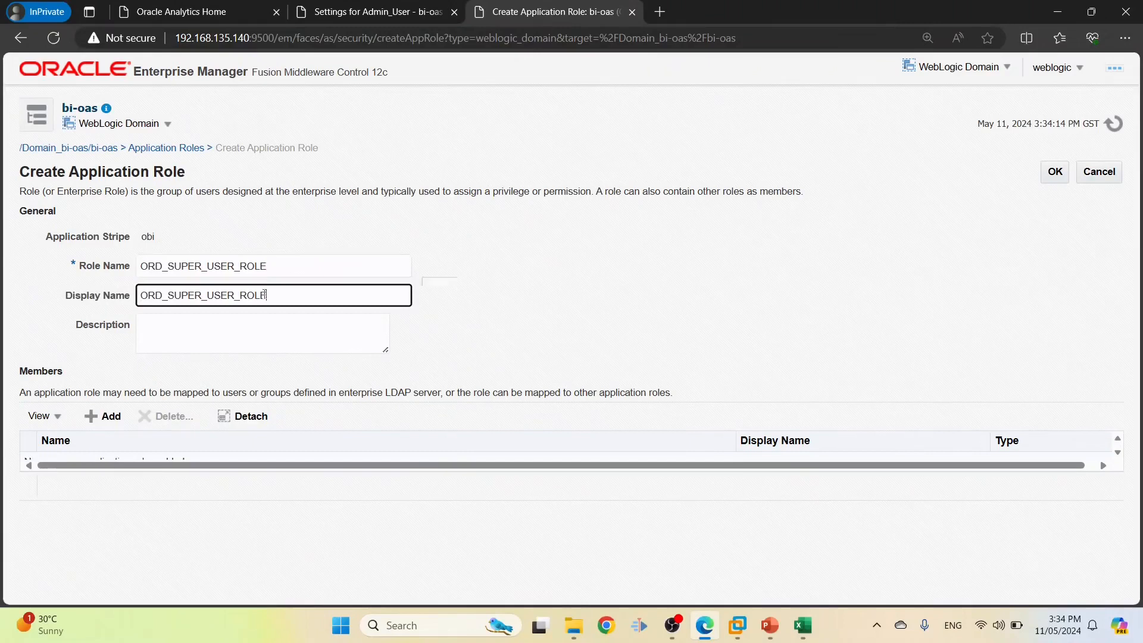
key(Left)
key(Left)
key(Left)
key(Left)
key(BackSpace)
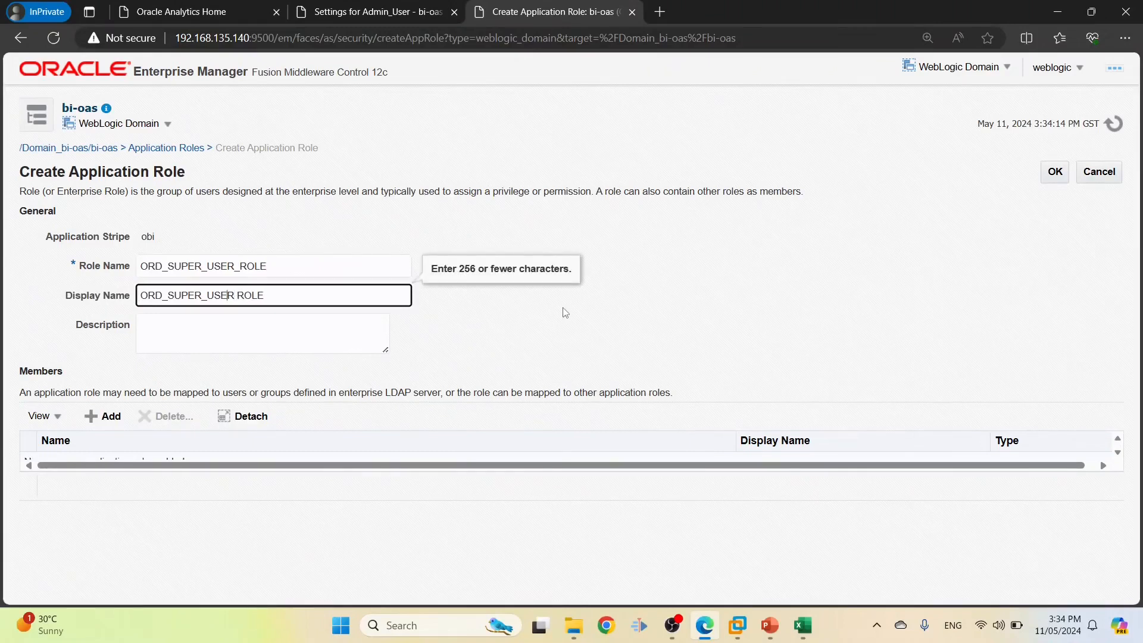
key(BackSpace)
key(Left)
key(Left)
key(Left)
key(Left)
key(Left)
key(Left)
key(BackSpace)
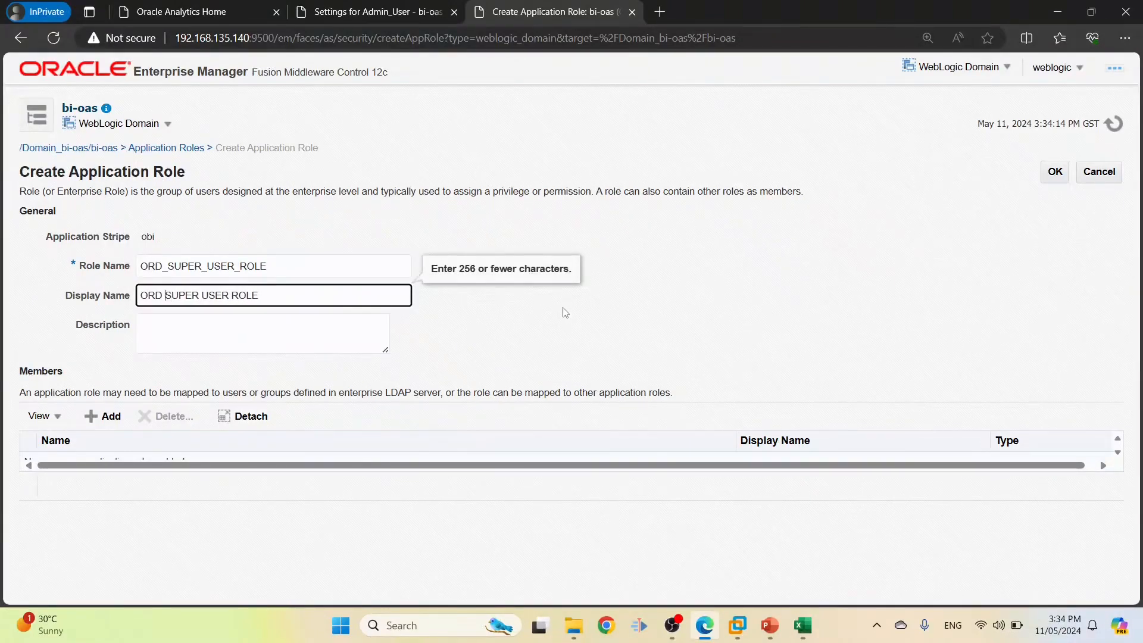
Add group ORD_SUPER_USER_GROUP as member, then select SUPER_USER_ROLE in workbook cell D10
click(103, 416)
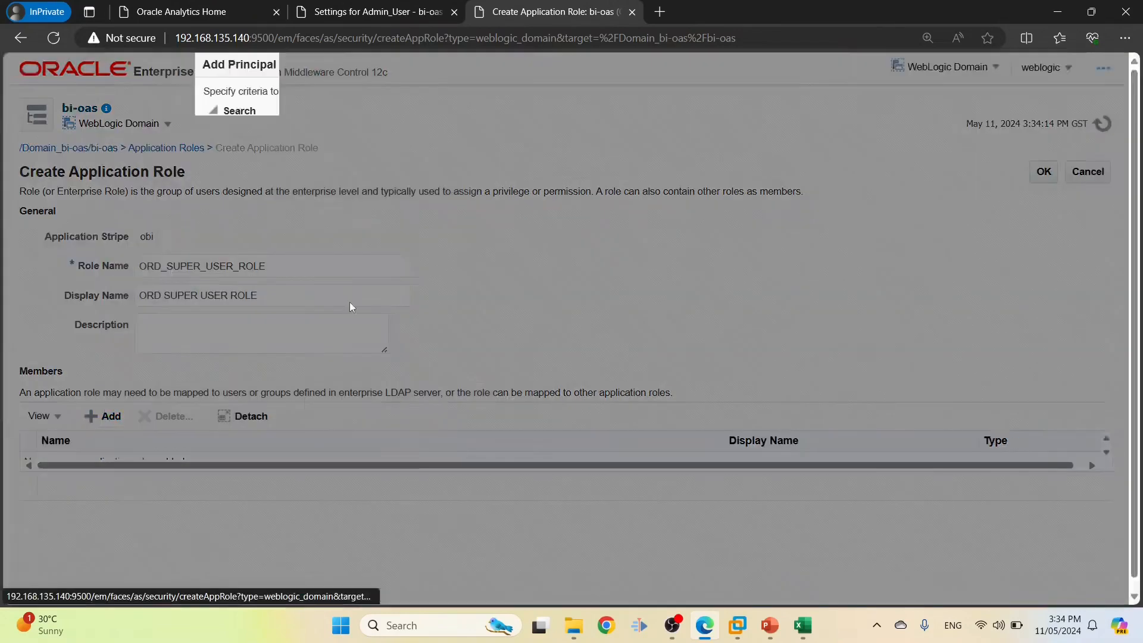
click(483, 145)
click(470, 176)
key(alt+Tab)
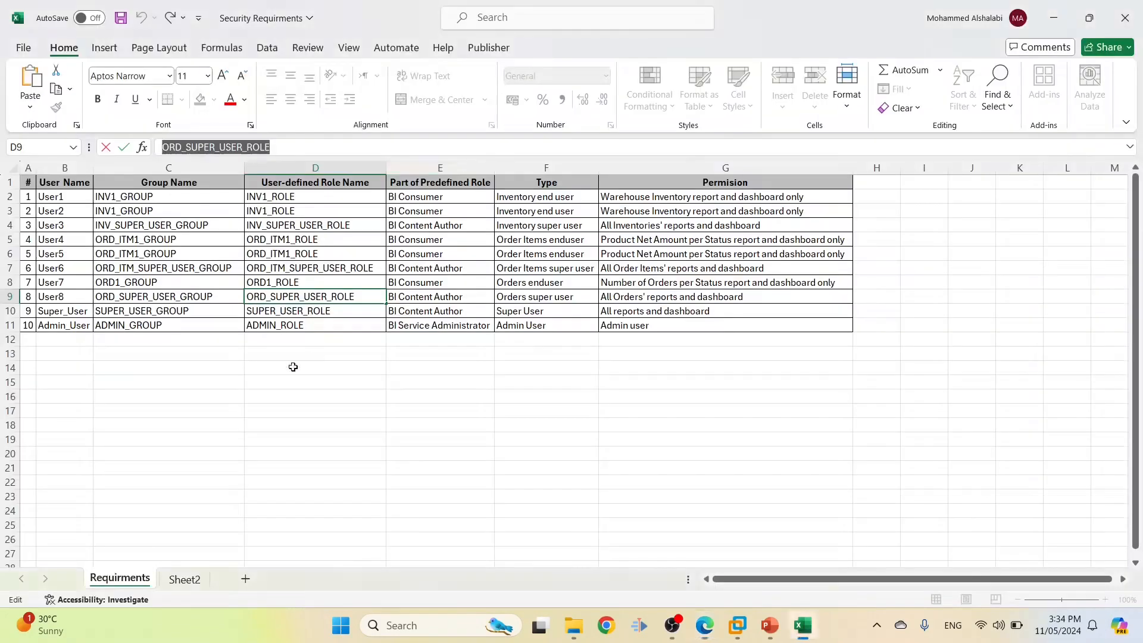
click(223, 291)
key(ctrl+c)
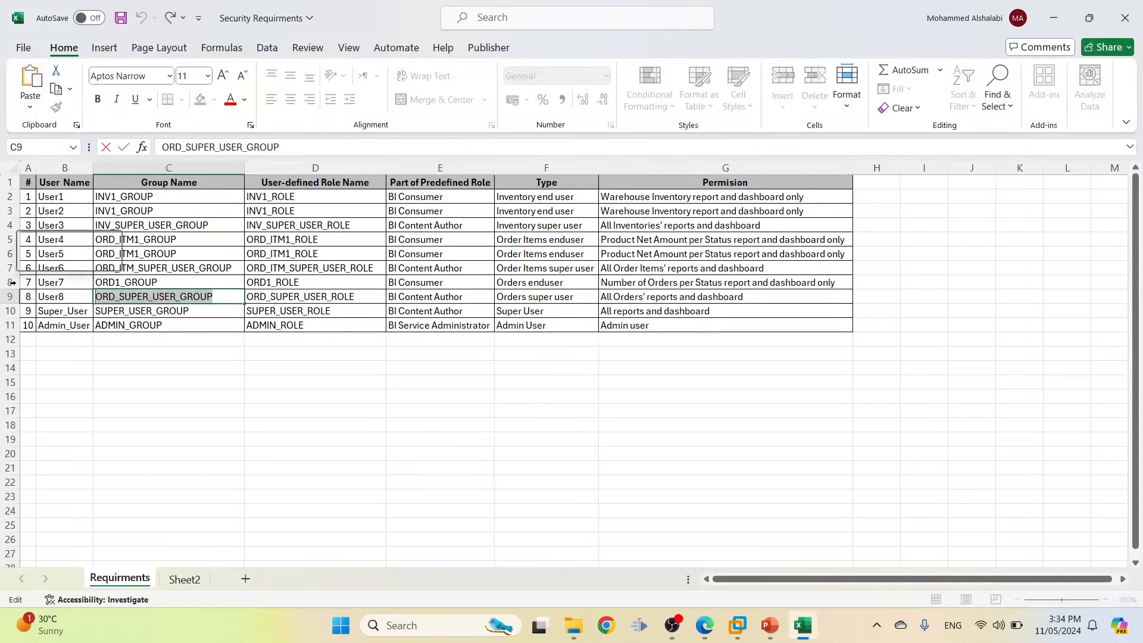
key(alt+Tab)
click(506, 175)
key(ctrl+v)
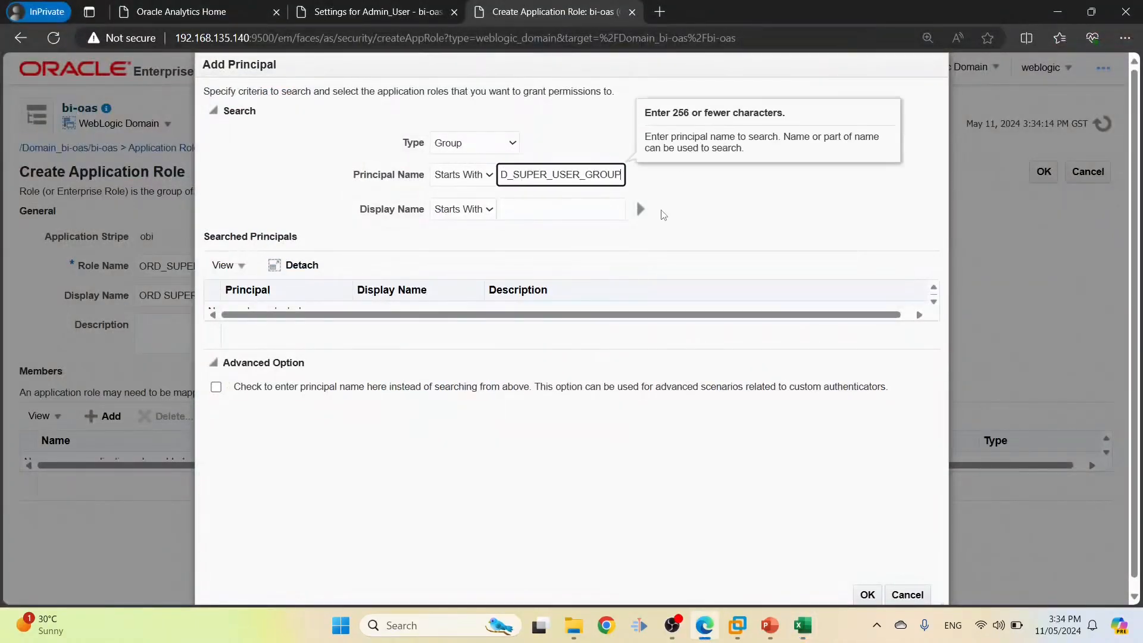
click(640, 209)
click(864, 595)
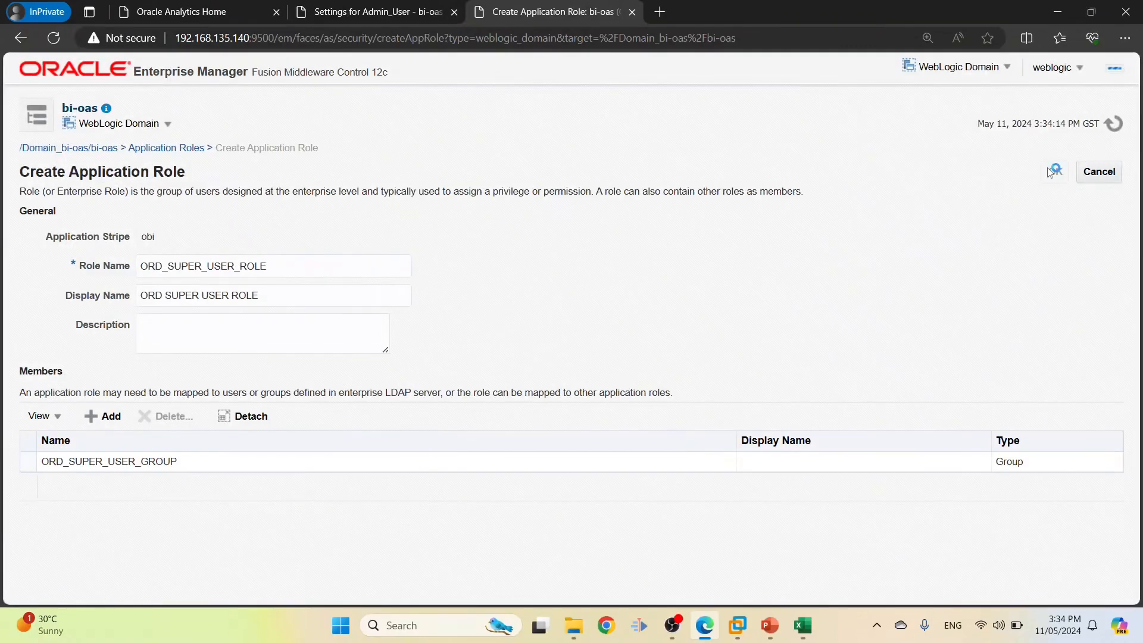
key(alt+Tab)
click(284, 309)
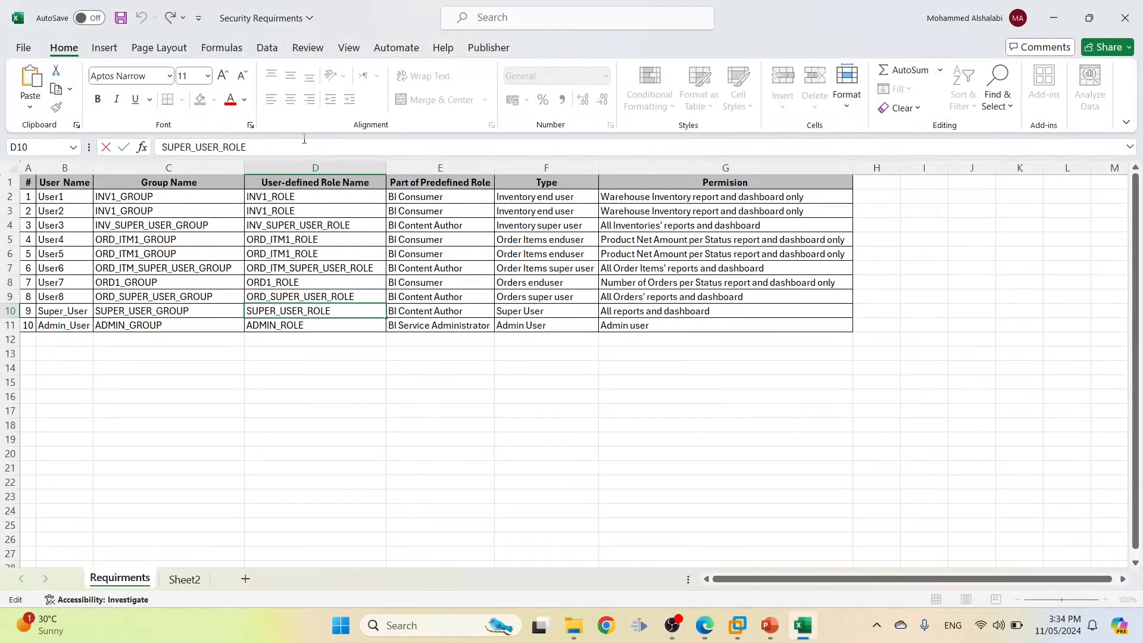
Create role SUPER_USER_ROLE, using the name with spaces as the display name
drag(303, 149, 84, 144)
key(alt+Tab)
click(104, 410)
click(225, 266)
key(ctrl+v)
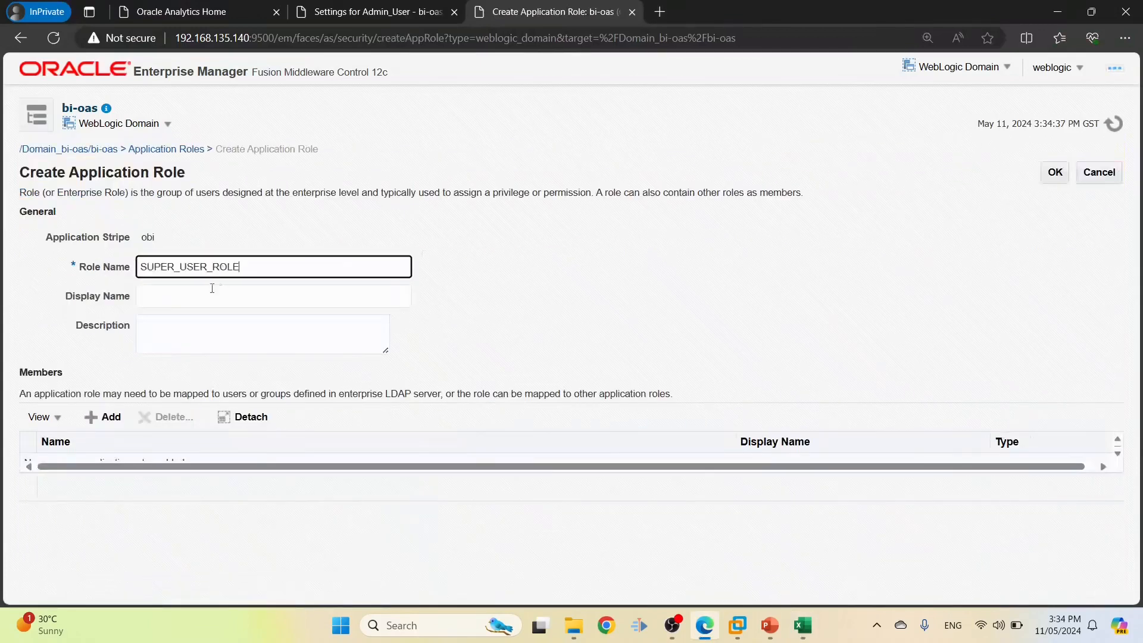
click(212, 293)
key(ctrl+v)
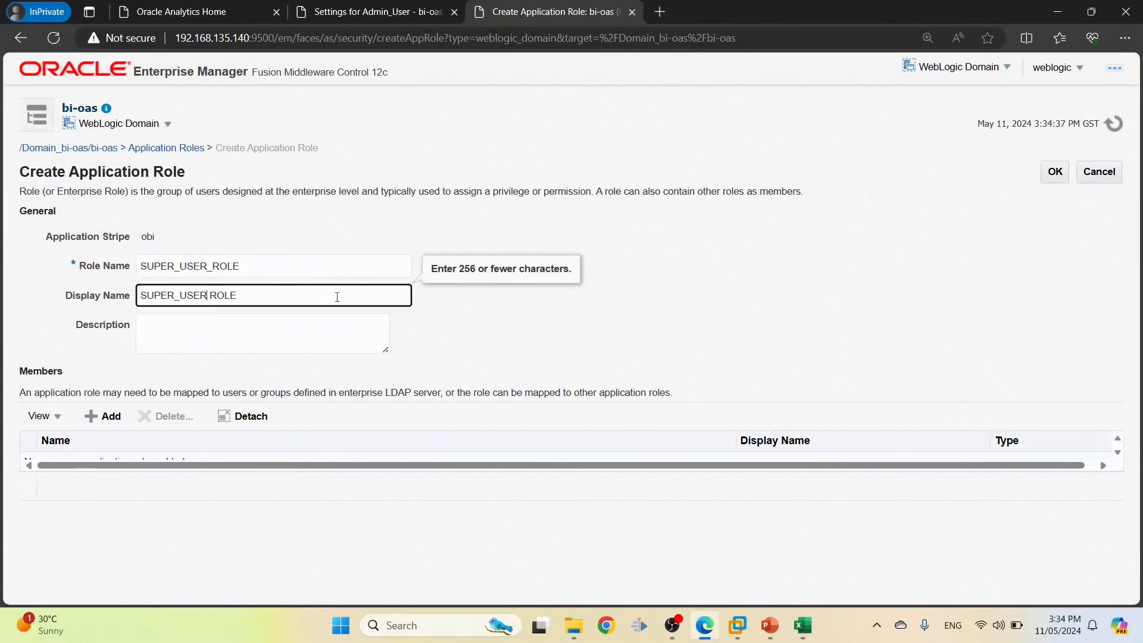
key(Left)
key(BackSpace)
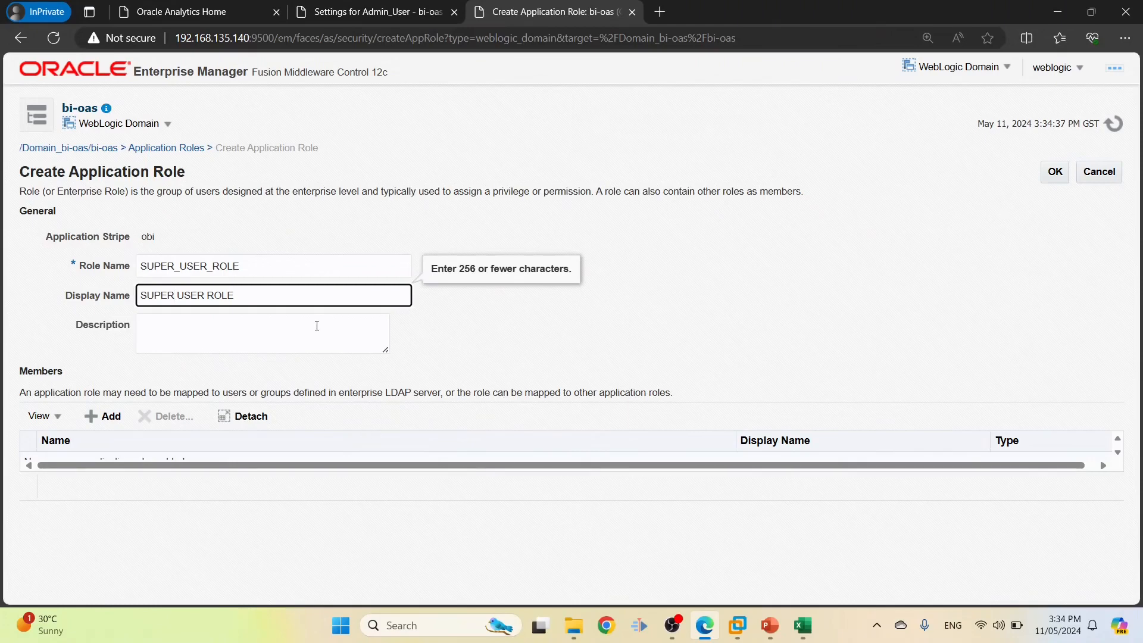
Set the description to 'All reports and dashboard', copied from workbook cell G10
key(alt+Tab)
click(646, 306)
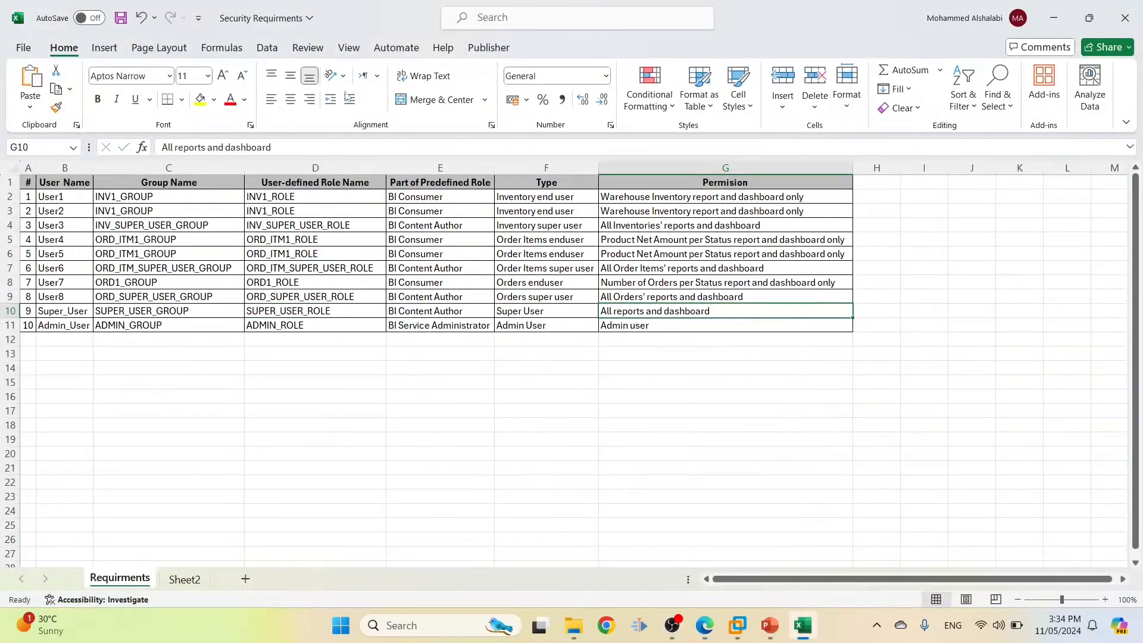
click(316, 141)
key(ctrl+a)
key(ctrl+c)
key(alt+Tab)
click(232, 332)
key(ctrl+v)
Search the group principals for SUPER_USER_GROUP and add it as the role's member
key(alt+Tab)
click(162, 314)
key(ctrl+c)
key(alt+Tab)
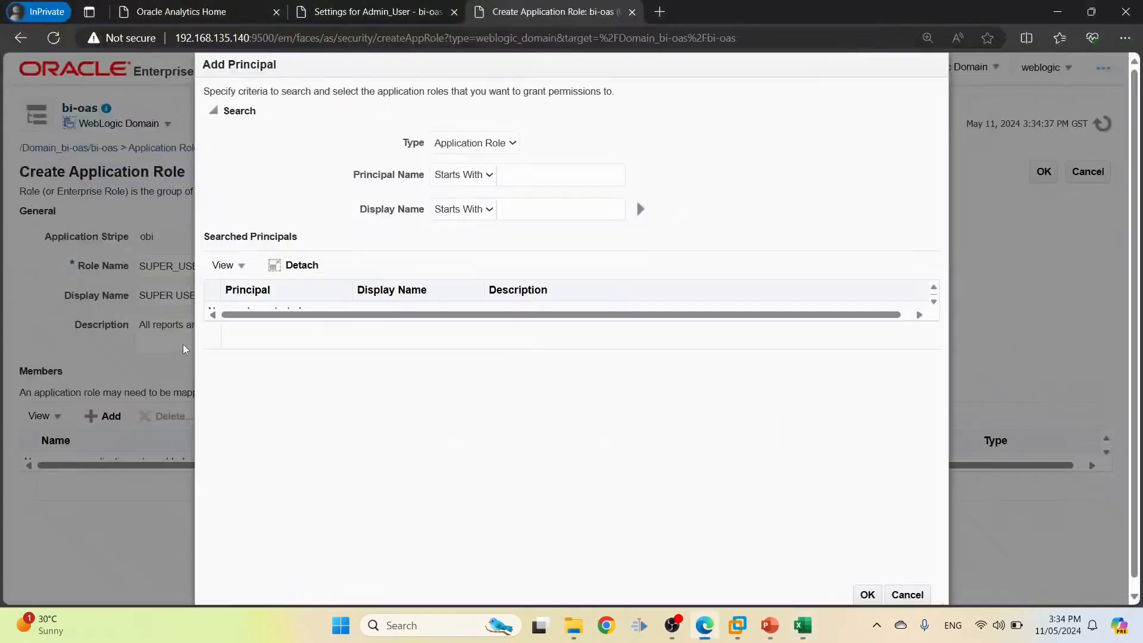
click(504, 150)
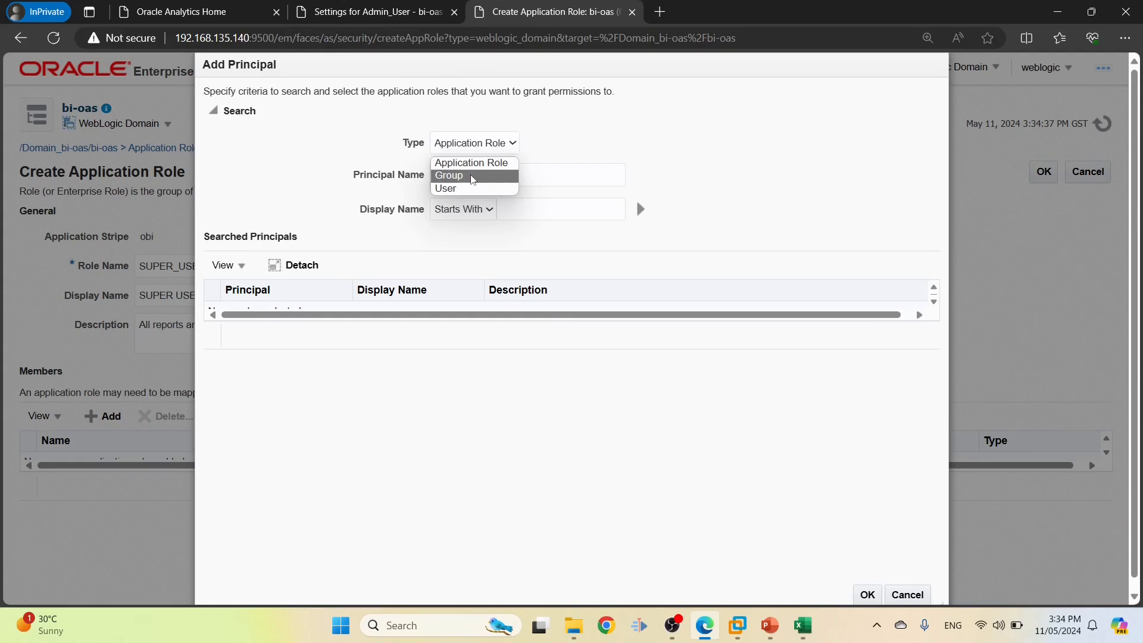
click(503, 171)
click(533, 175)
key(ctrl+v)
click(641, 209)
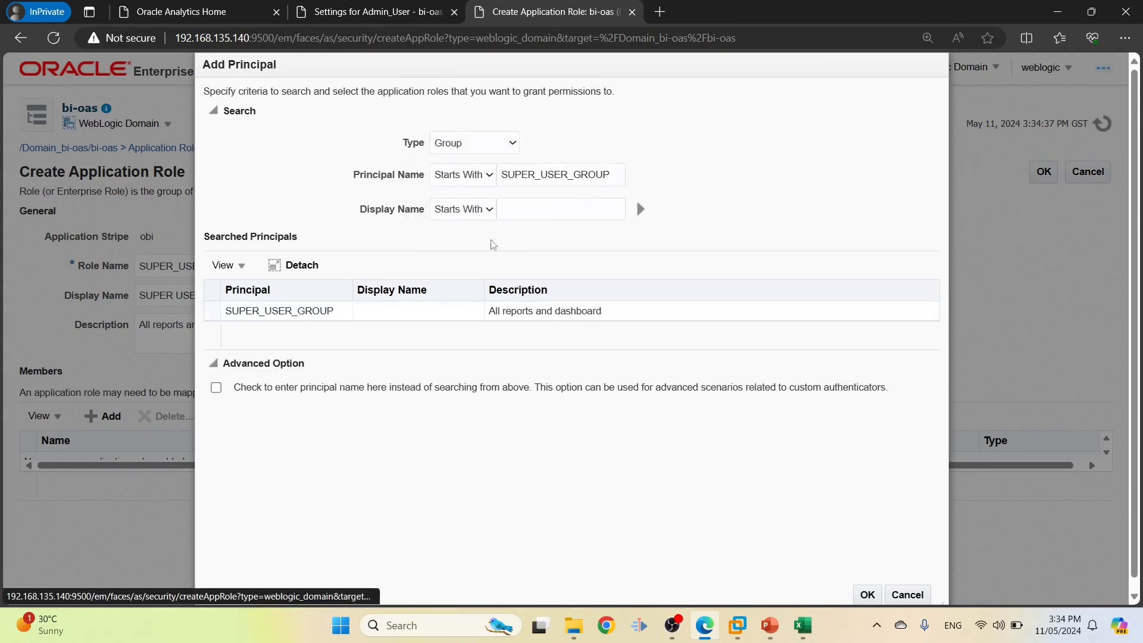
click(286, 310)
click(867, 594)
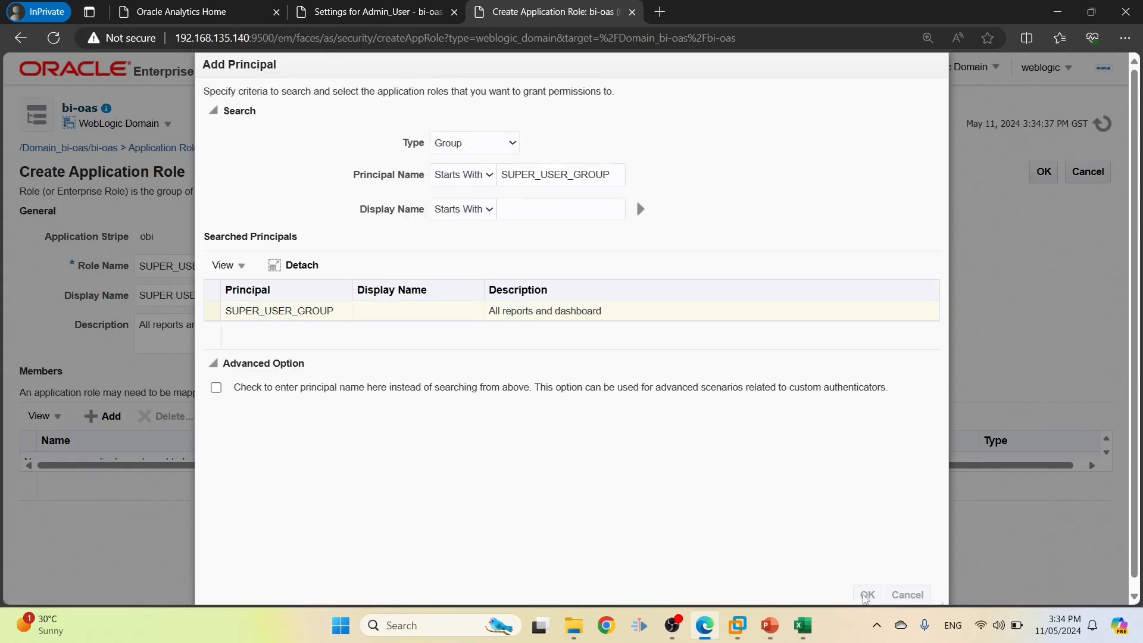
Copy ADMIN_ROLE from workbook cell D11 and open a blank new application role
key(alt+Tab)
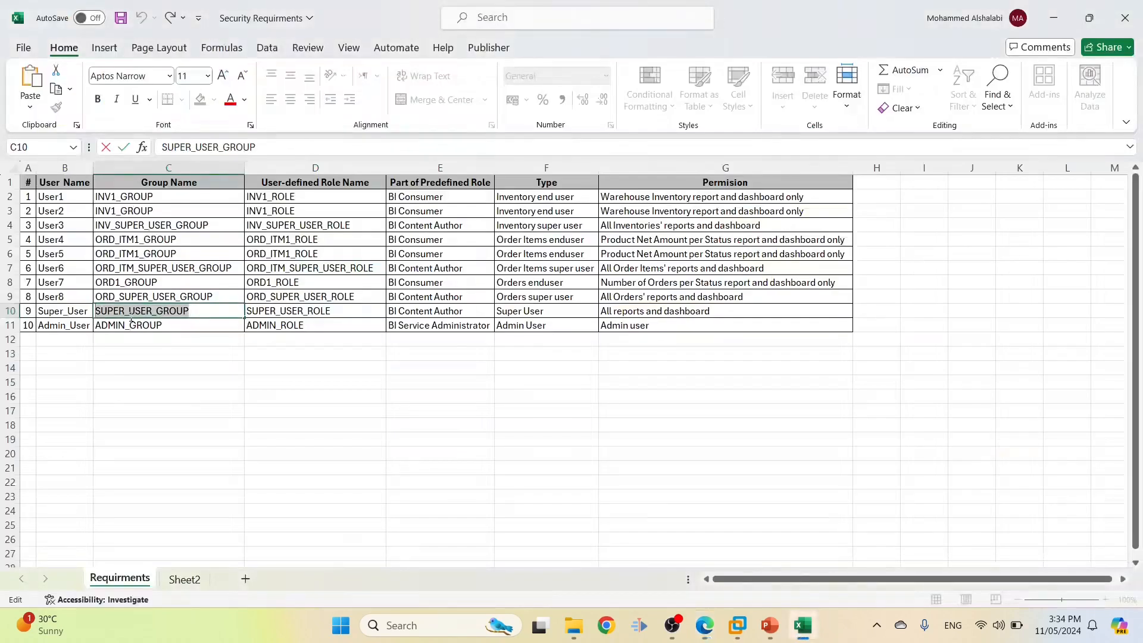
double_click(306, 324)
drag(306, 324, 207, 313)
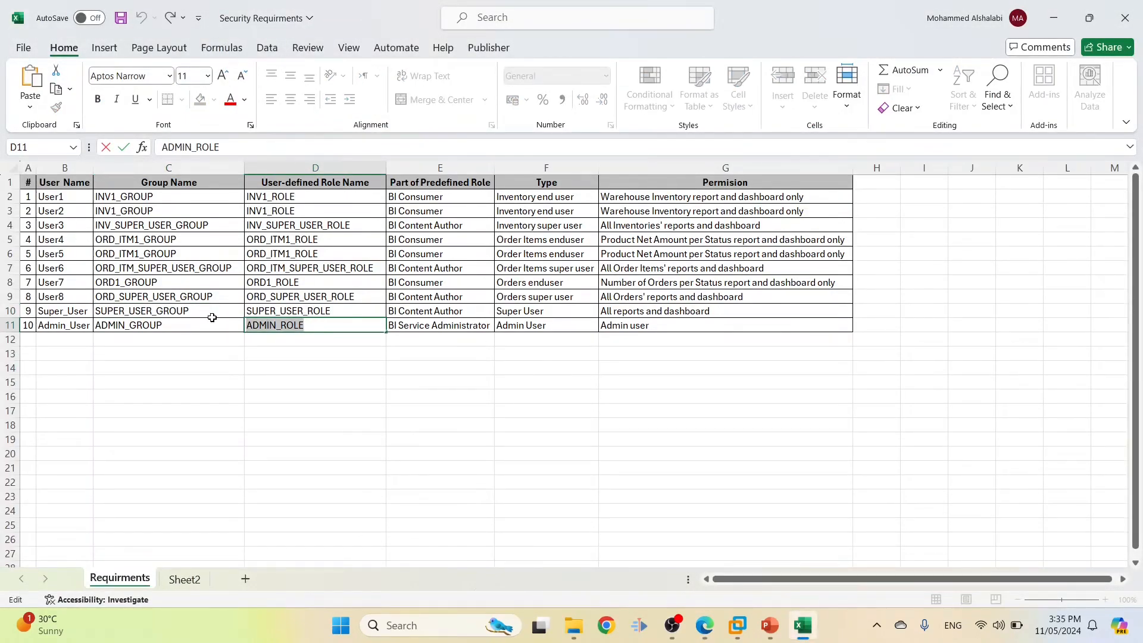
key(alt+Tab)
click(112, 405)
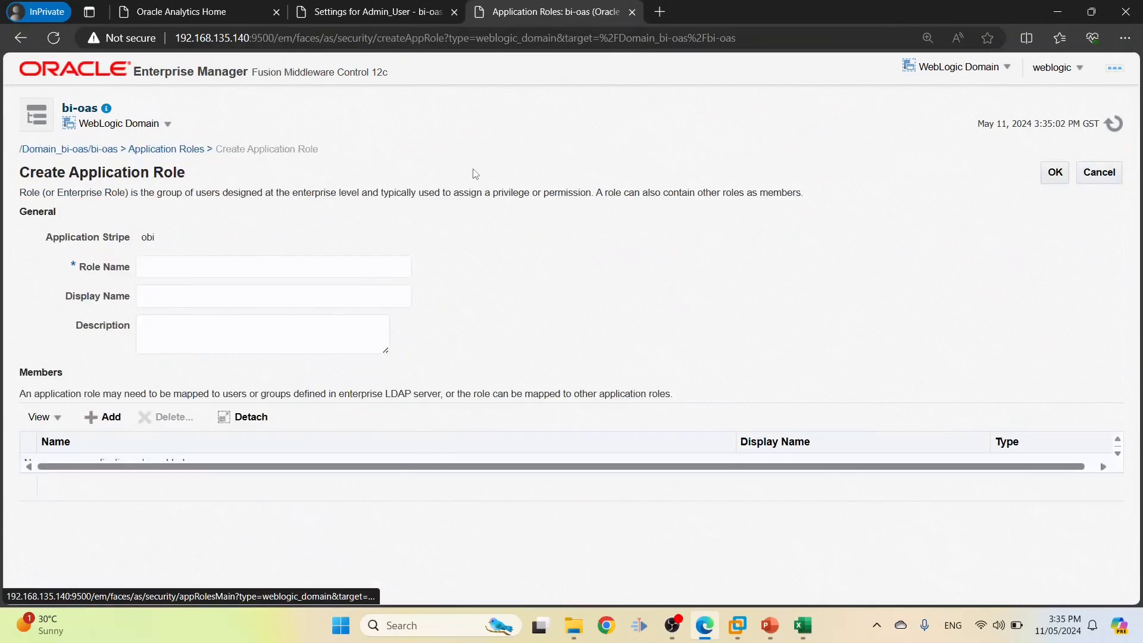
Enter ADMIN_ROLE as the role and display name, with description 'Admin user'
click(275, 262)
key(ctrl+v)
click(254, 292)
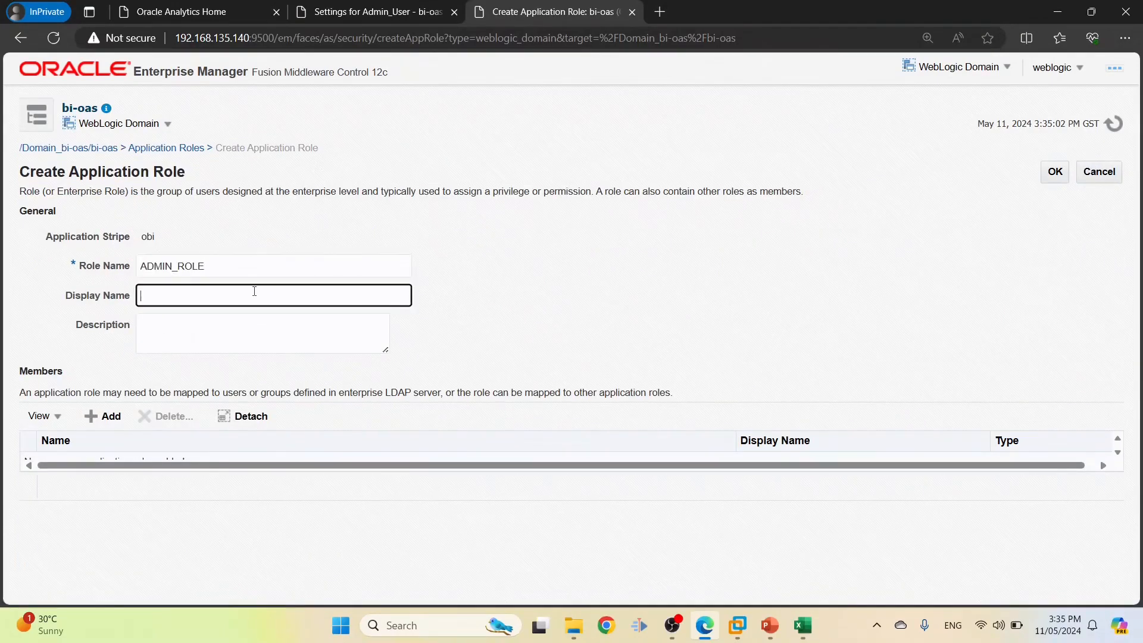
key(ctrl+v)
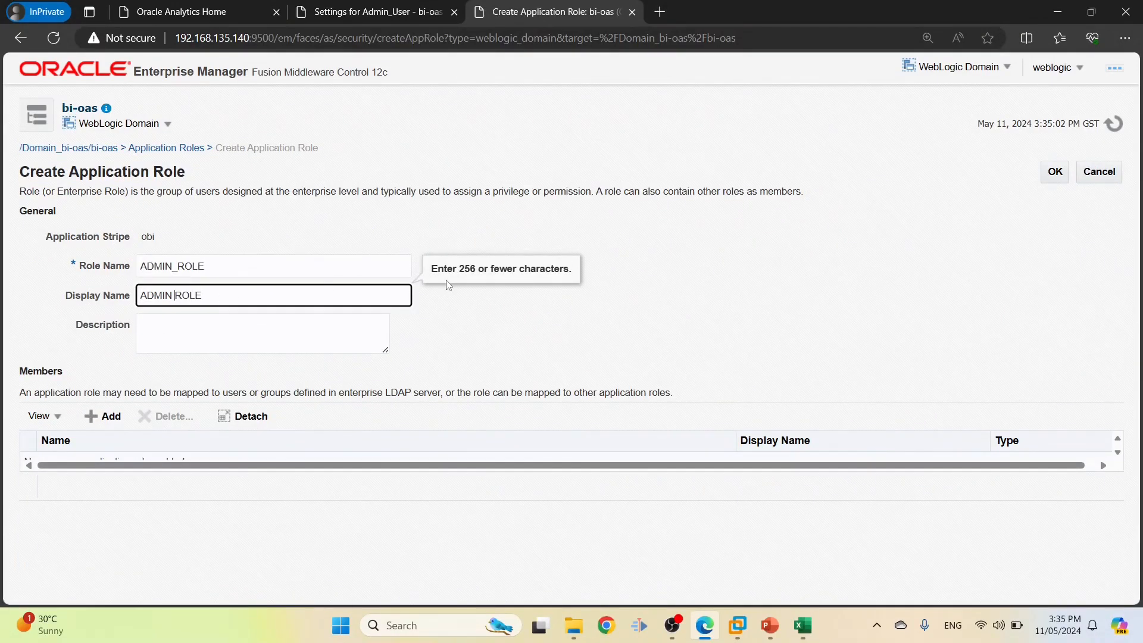
key(alt+Tab)
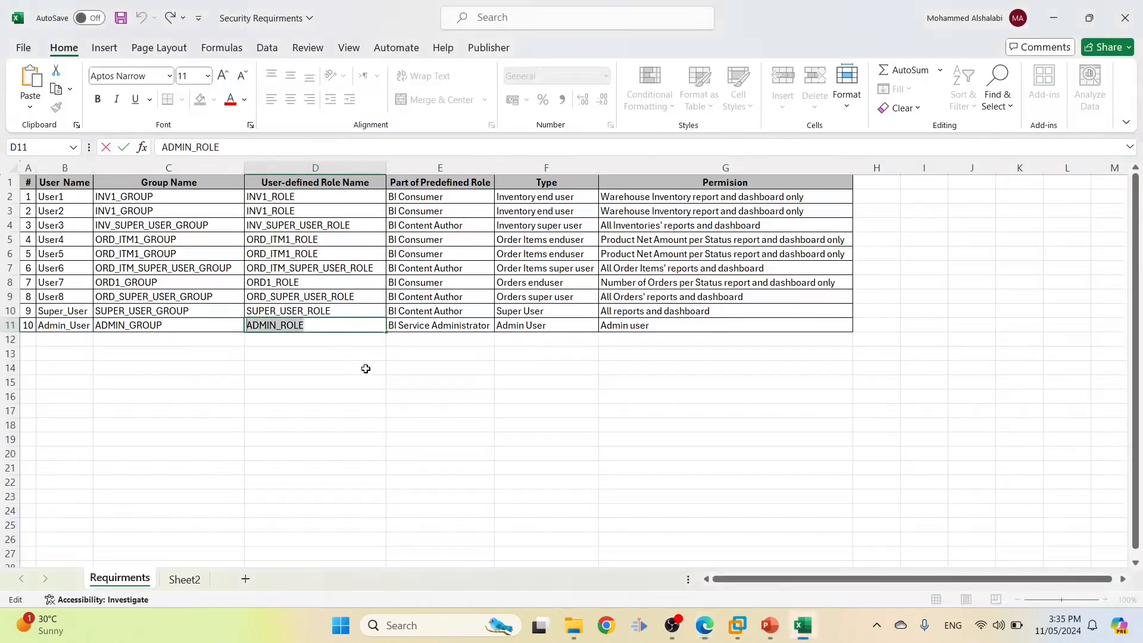
double_click(633, 327)
drag(666, 324, 531, 316)
key(alt+Tab)
click(273, 322)
key(ctrl+v)
Search the group principals for ADMIN_GROUP to add as a member
click(99, 418)
key(alt+Tab)
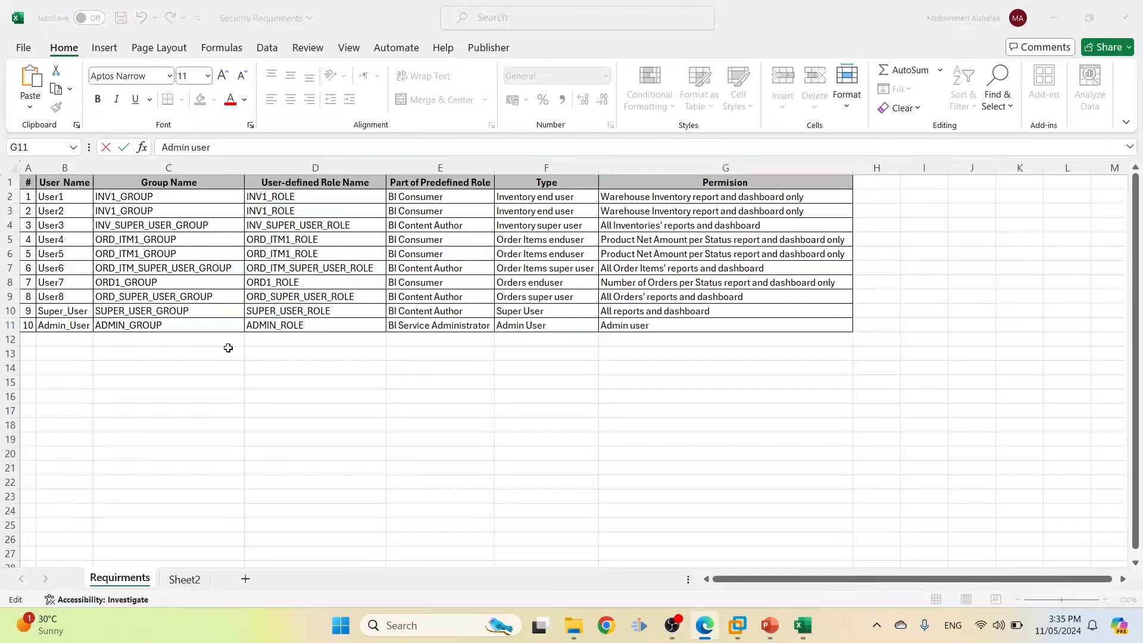
click(160, 334)
key(ctrl+c)
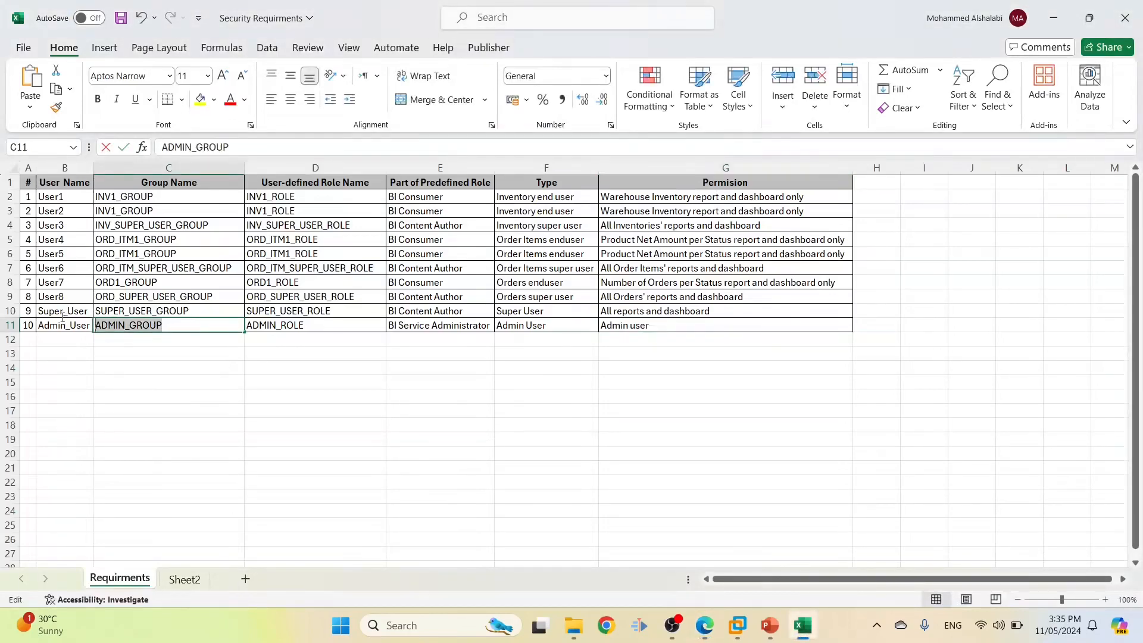
key(alt+Tab)
click(475, 143)
click(446, 169)
click(560, 175)
key(ctrl+v)
click(638, 214)
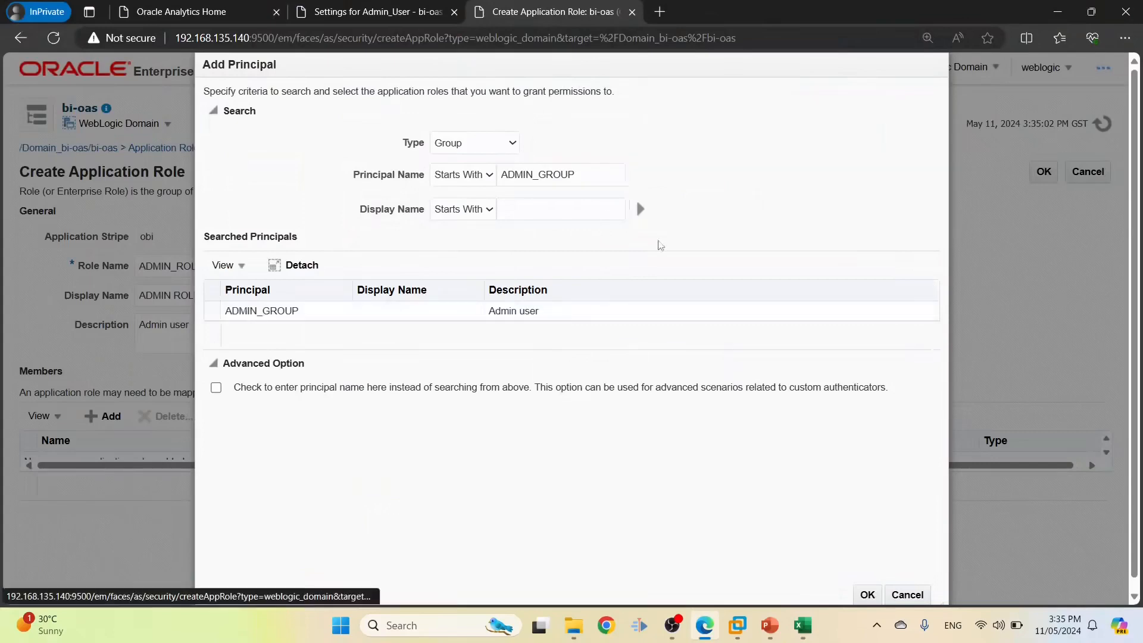
Add ADMIN_GROUP as the role's member and save ADMIN_ROLE
click(291, 310)
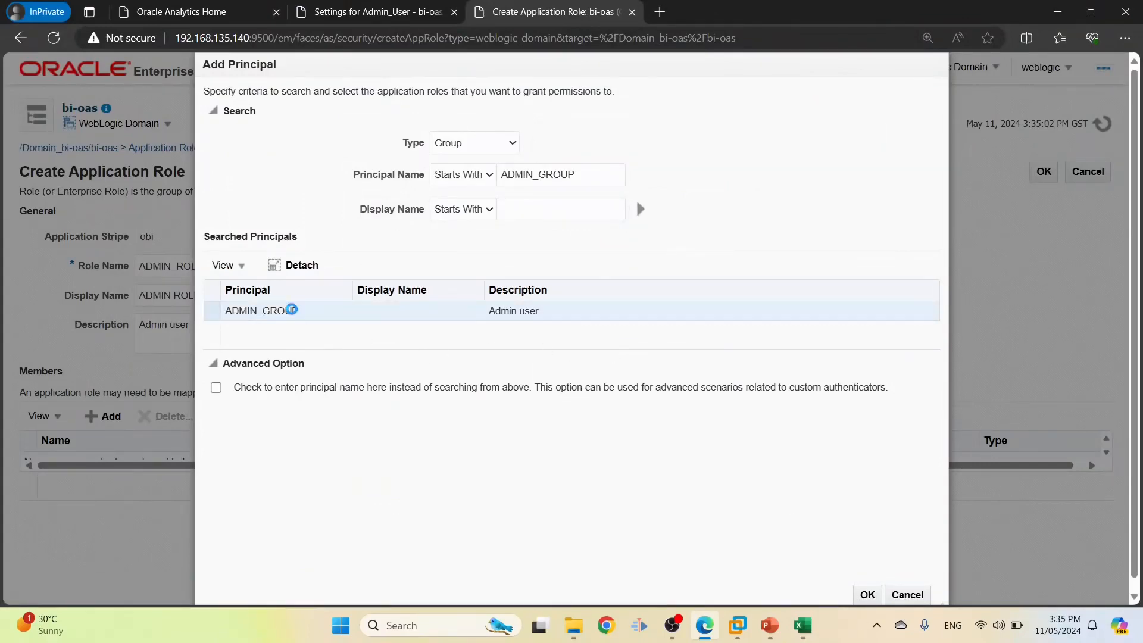
click(868, 595)
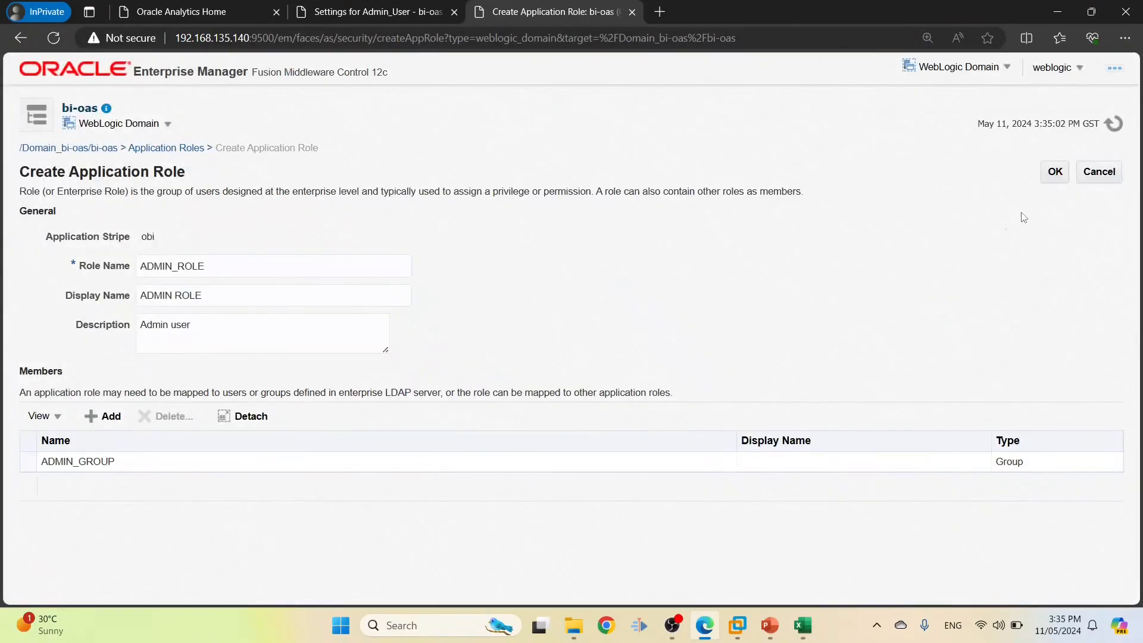
click(1055, 174)
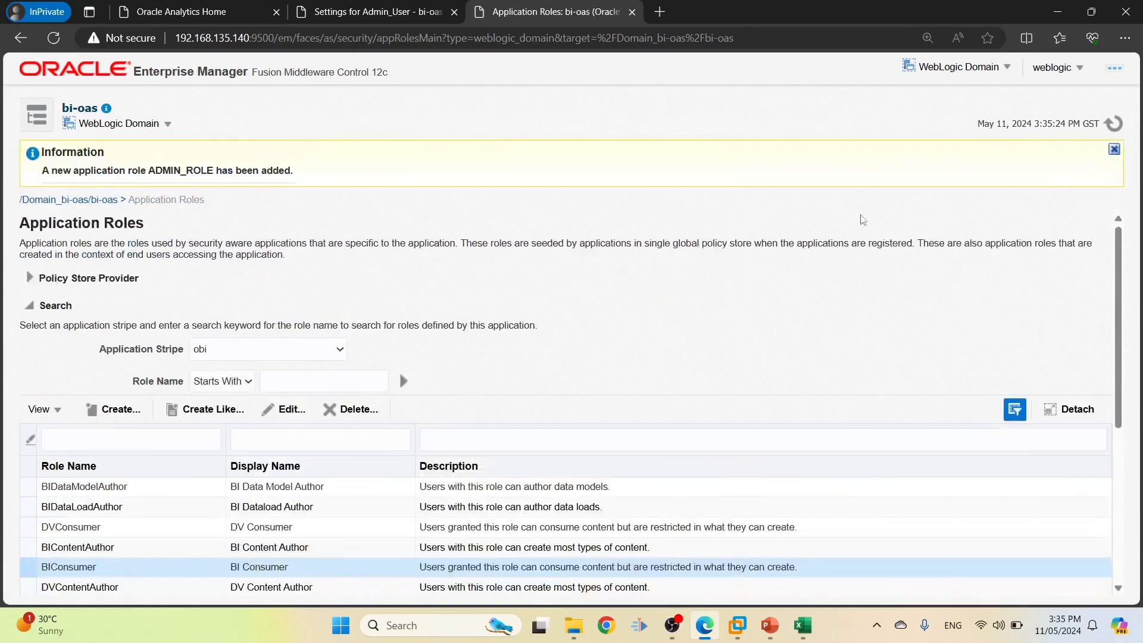
key(alt+Tab)
Review the role names in D2–D11 and BIConsumer's entry in the requirements spreadsheet
drag(291, 198, 269, 328)
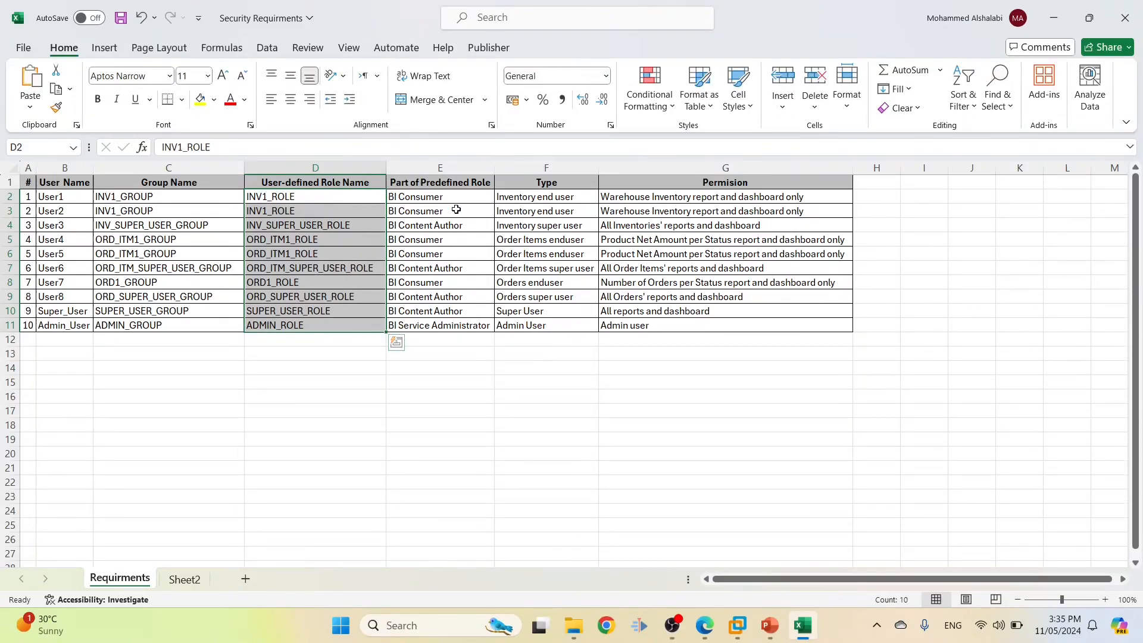
click(280, 197)
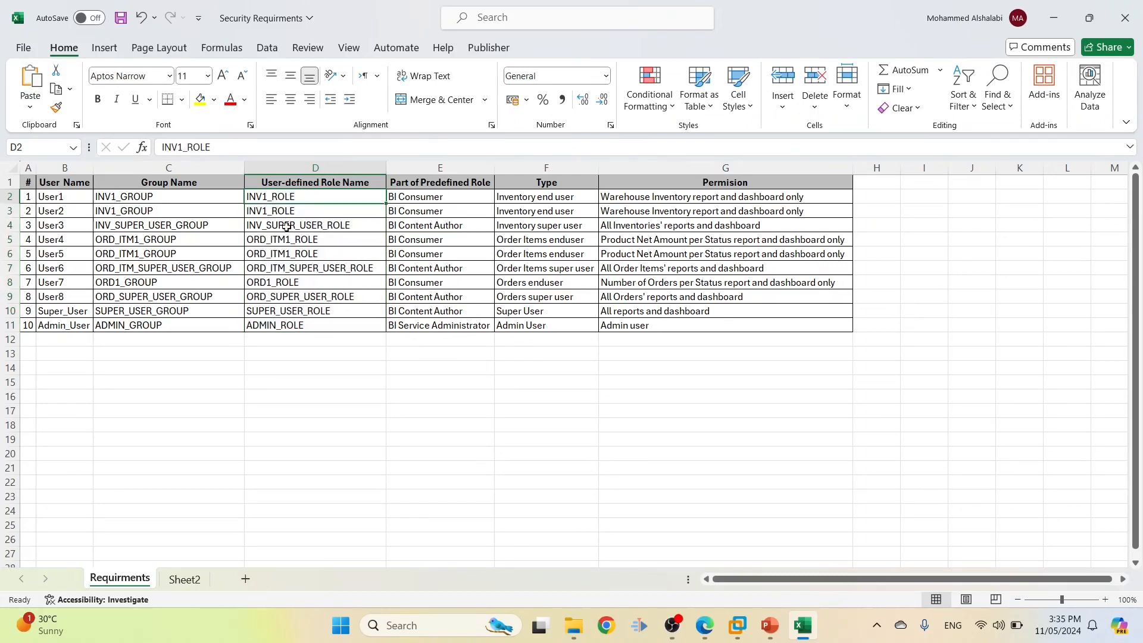
click(421, 201)
drag(312, 201, 289, 260)
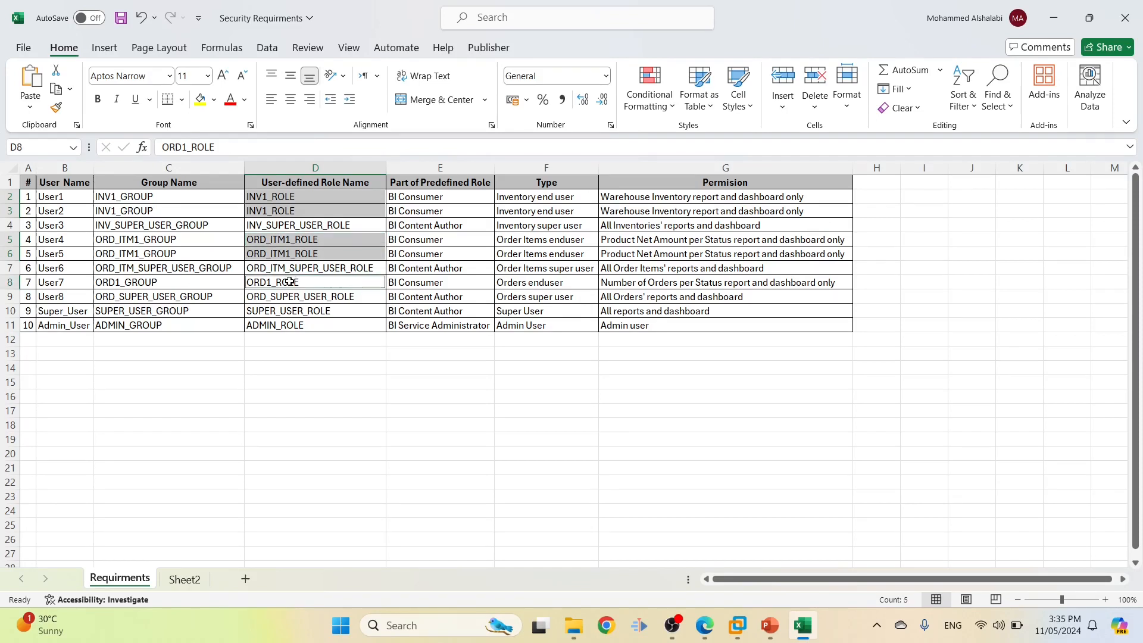
Check BIDataModelAuthor's edit page without saving, then open BIConsumer for editing
key(alt+Tab)
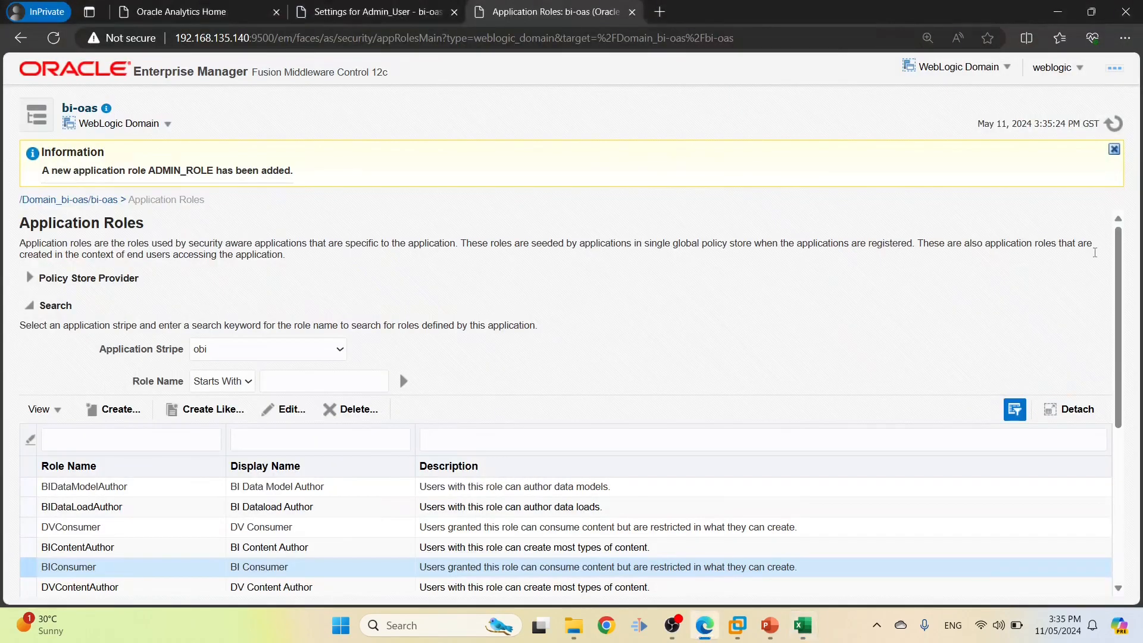
scroll(1095, 253, down, 3)
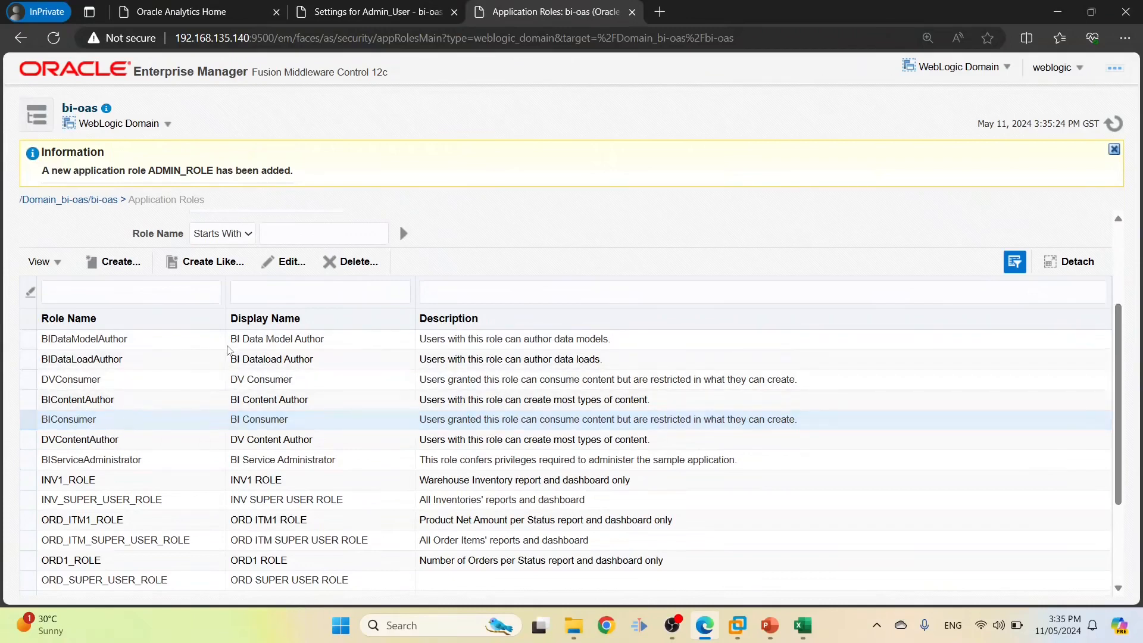
click(284, 261)
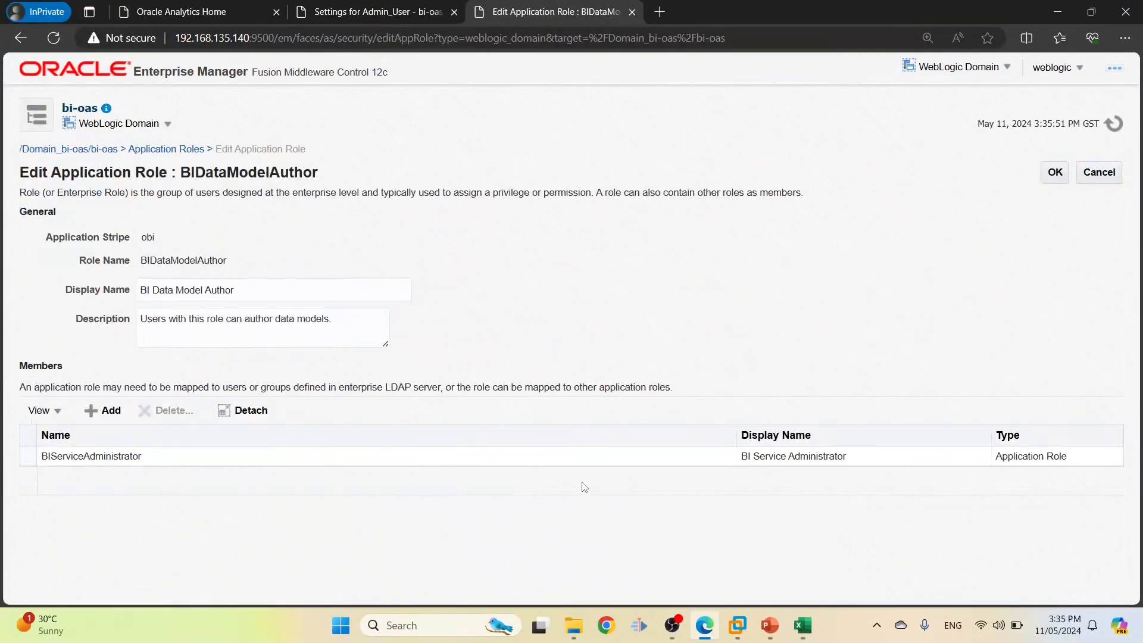
click(1099, 172)
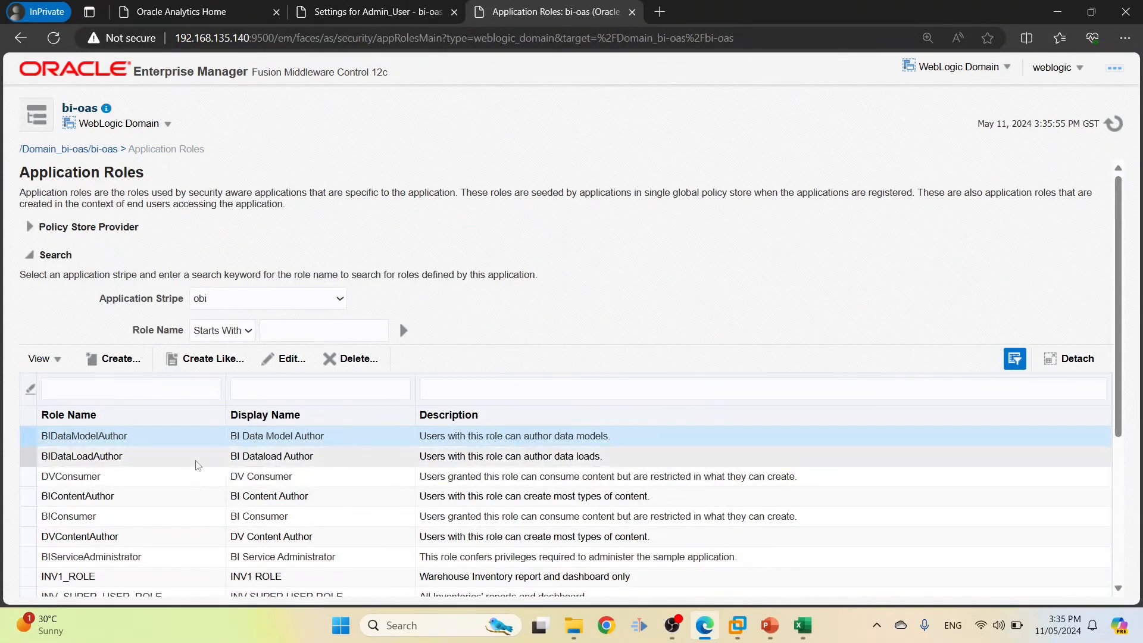
click(112, 516)
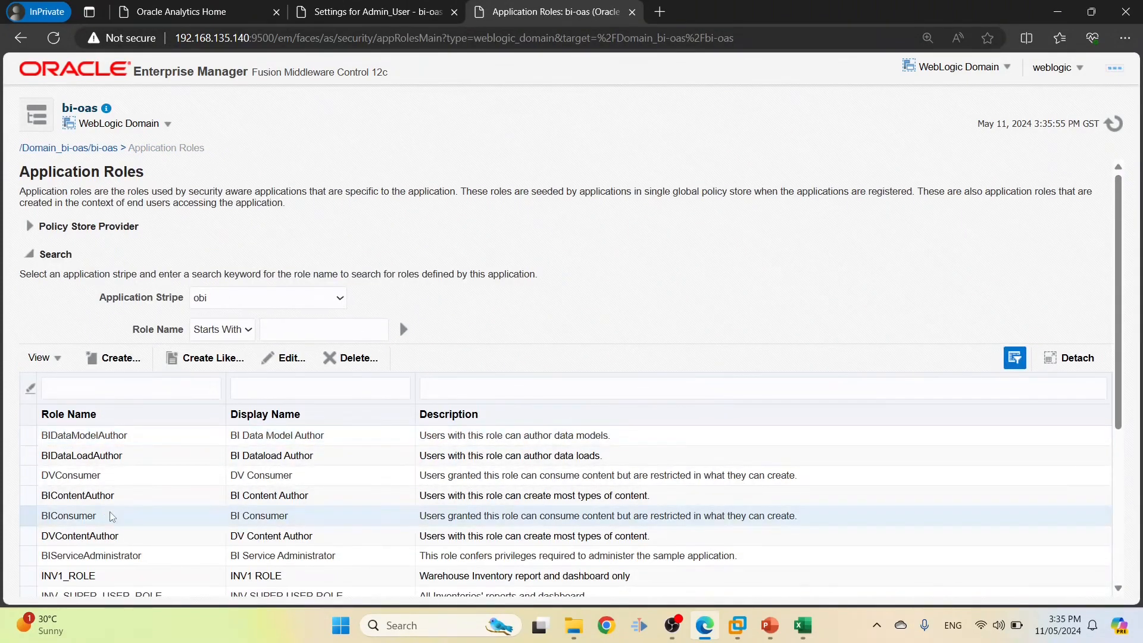
click(285, 358)
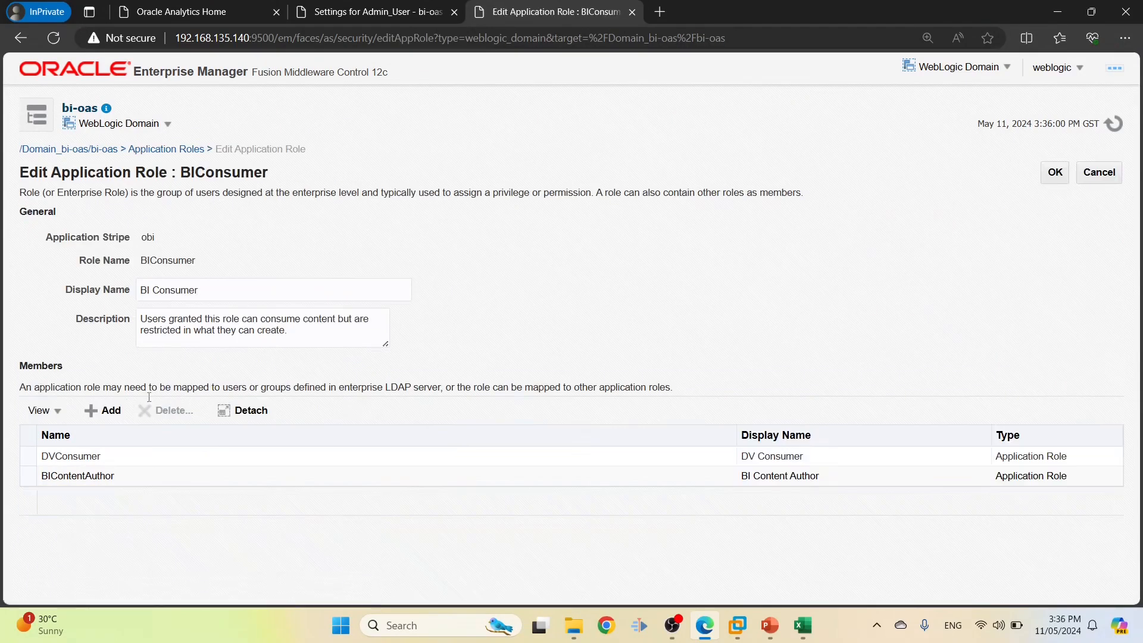
Add INV1_ROLE, taken from cell D2, as a BIConsumer member
click(106, 413)
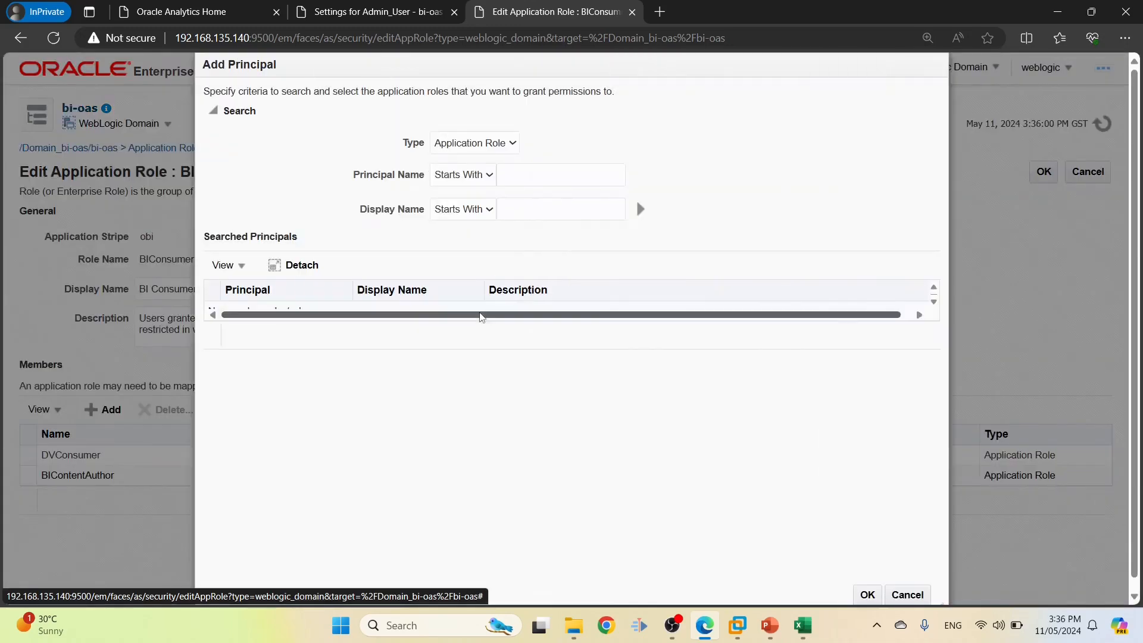
key(alt+Tab)
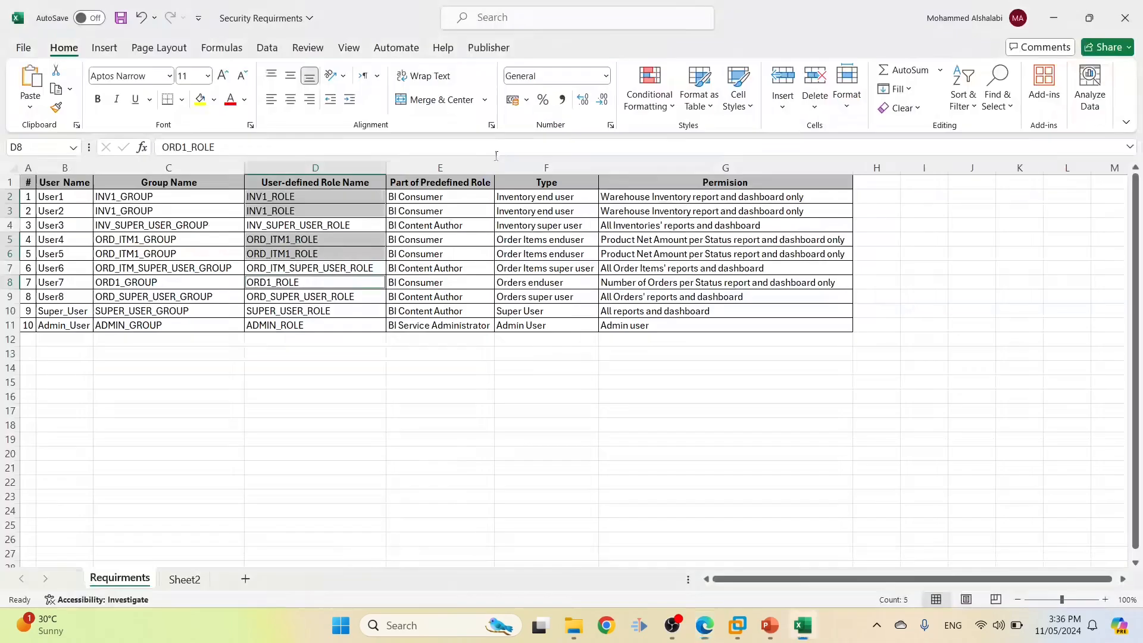
double_click(314, 196)
drag(313, 196, 194, 191)
key(ctrl+c)
key(alt+Tab)
click(587, 196)
key(ctrl+v)
click(641, 209)
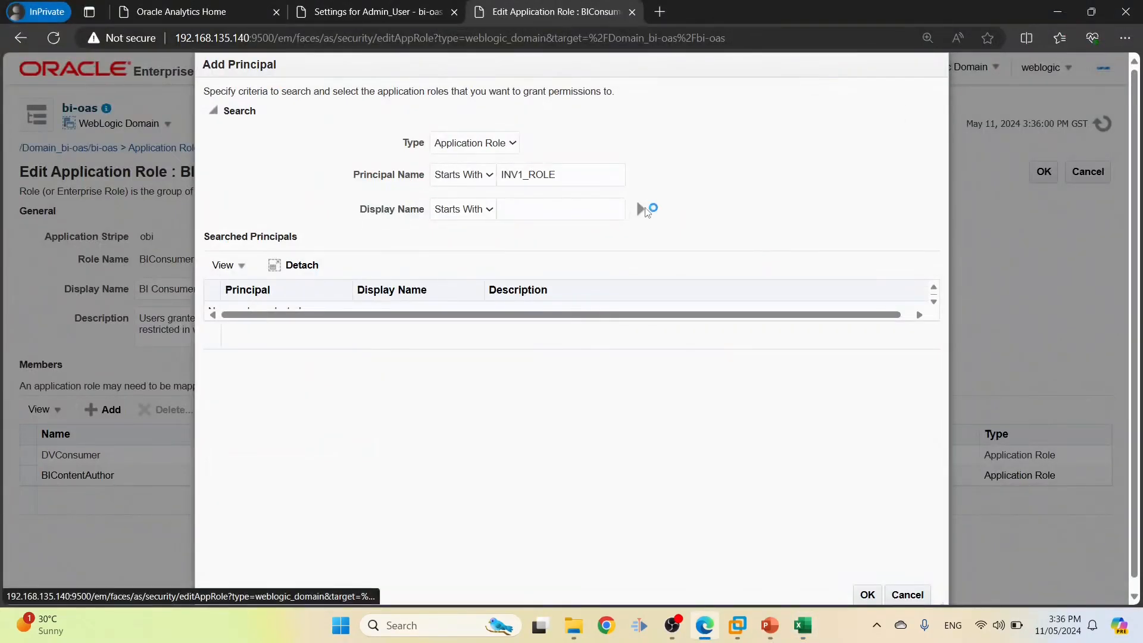
click(243, 306)
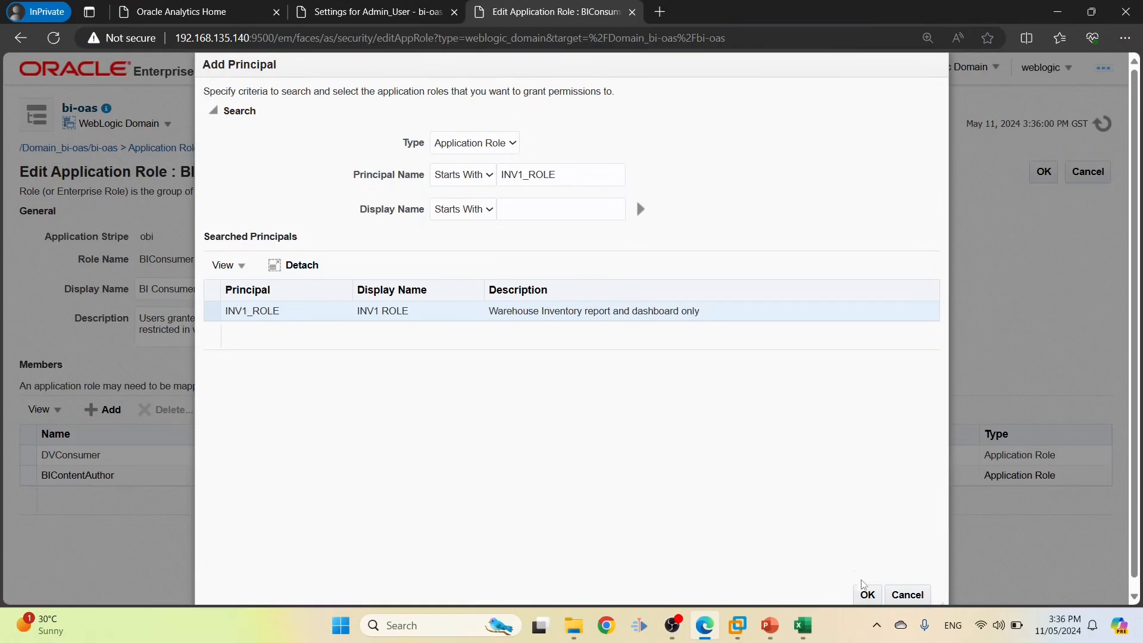
click(867, 593)
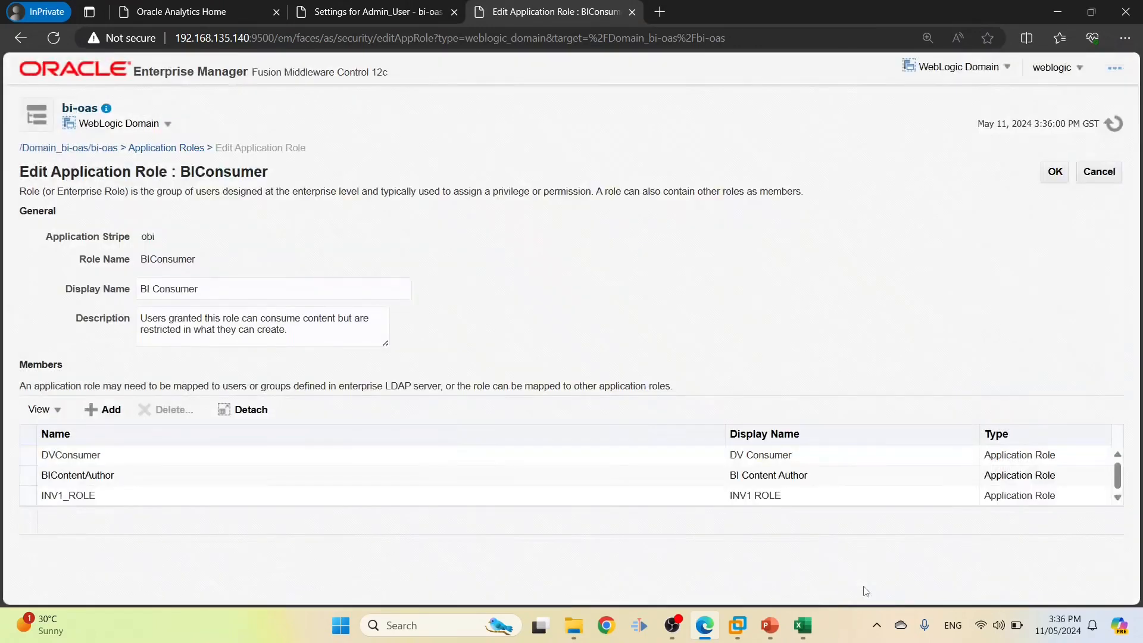
Add ORD_ITM1_ROLE from cell D5 as a member and save BIConsumer
key(alt+Tab)
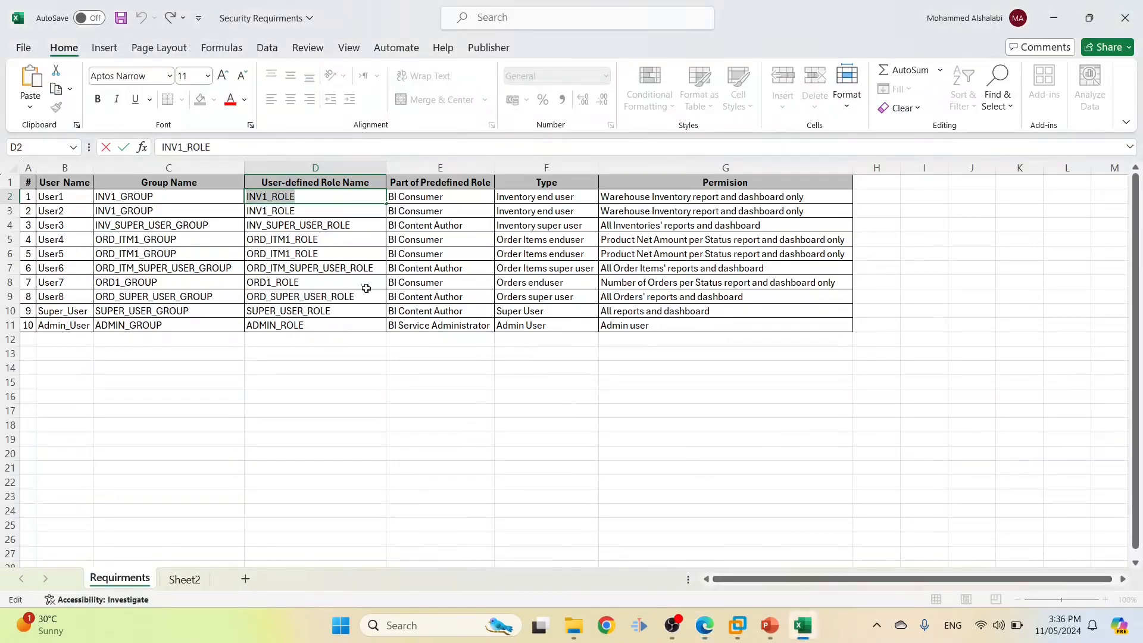
key(Return)
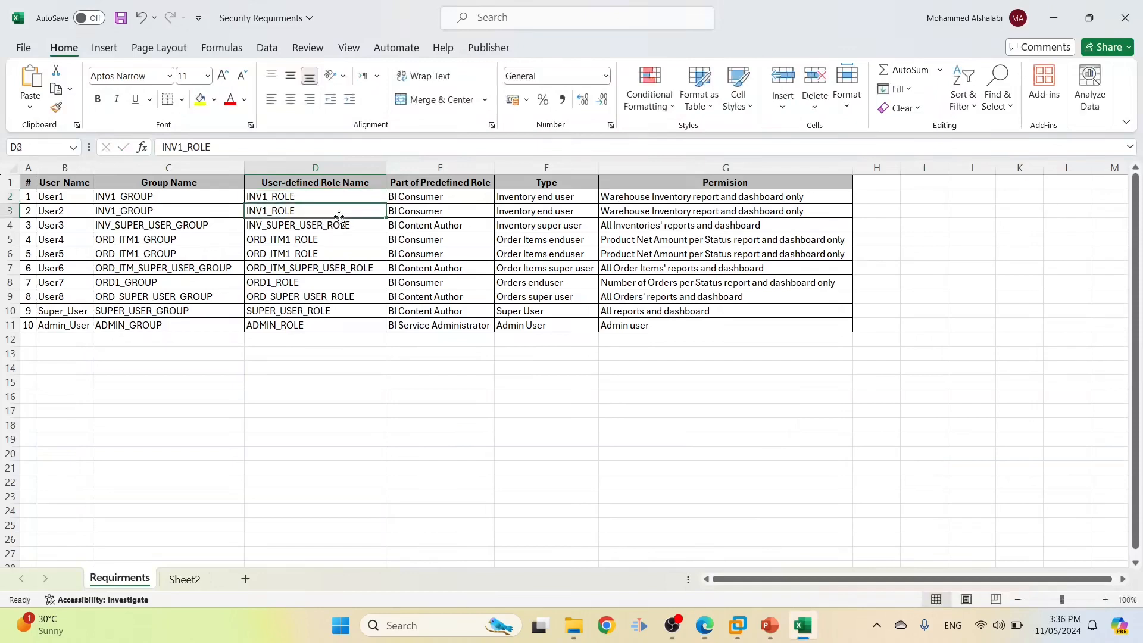
double_click(353, 241)
drag(353, 241, 202, 227)
key(ctrl+c)
key(alt+Tab)
click(119, 411)
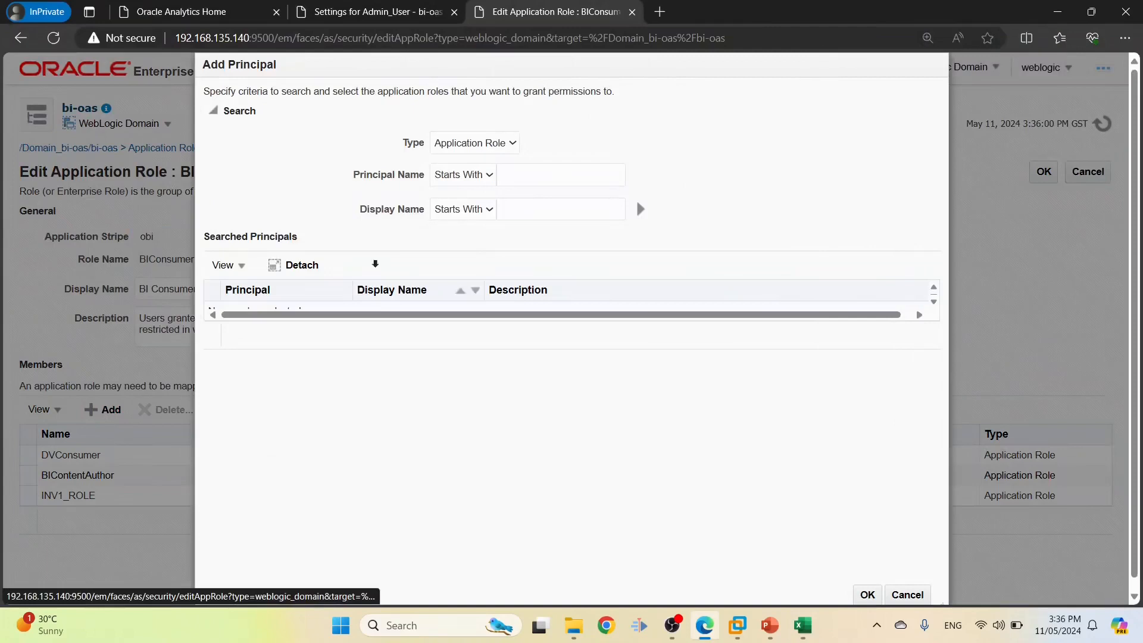
click(507, 175)
key(ctrl+v)
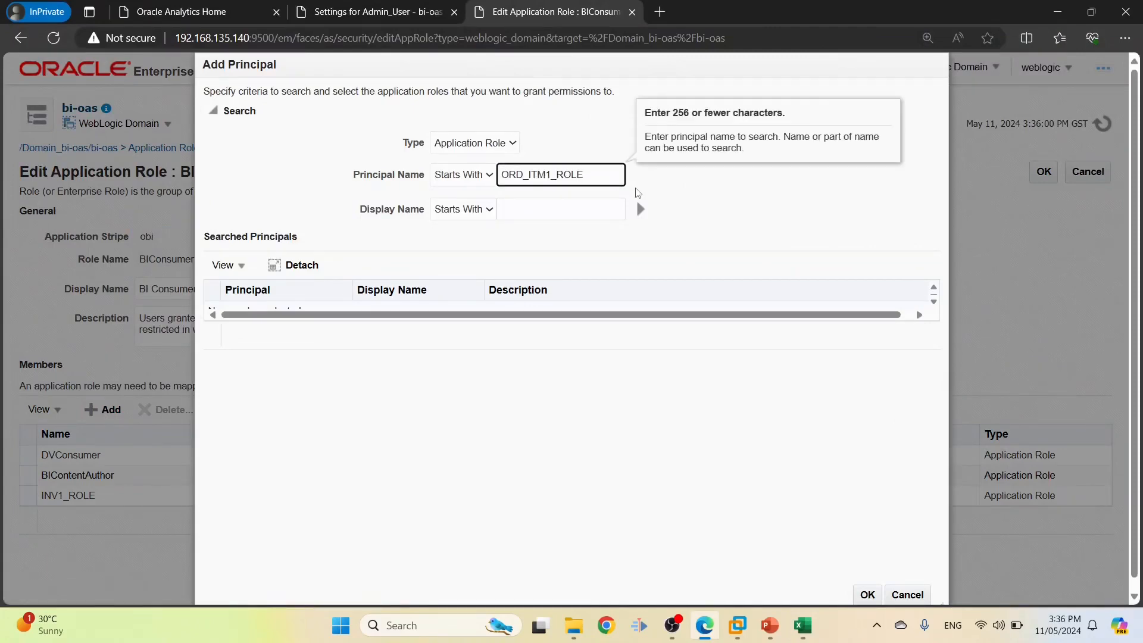
click(640, 208)
click(274, 314)
click(867, 595)
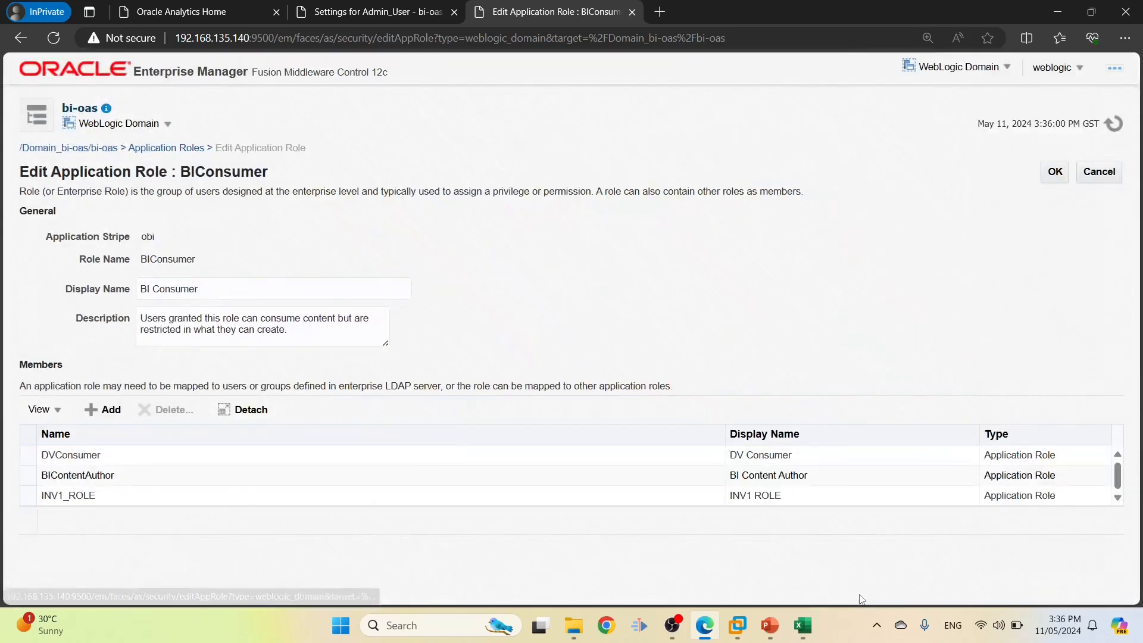
click(1050, 176)
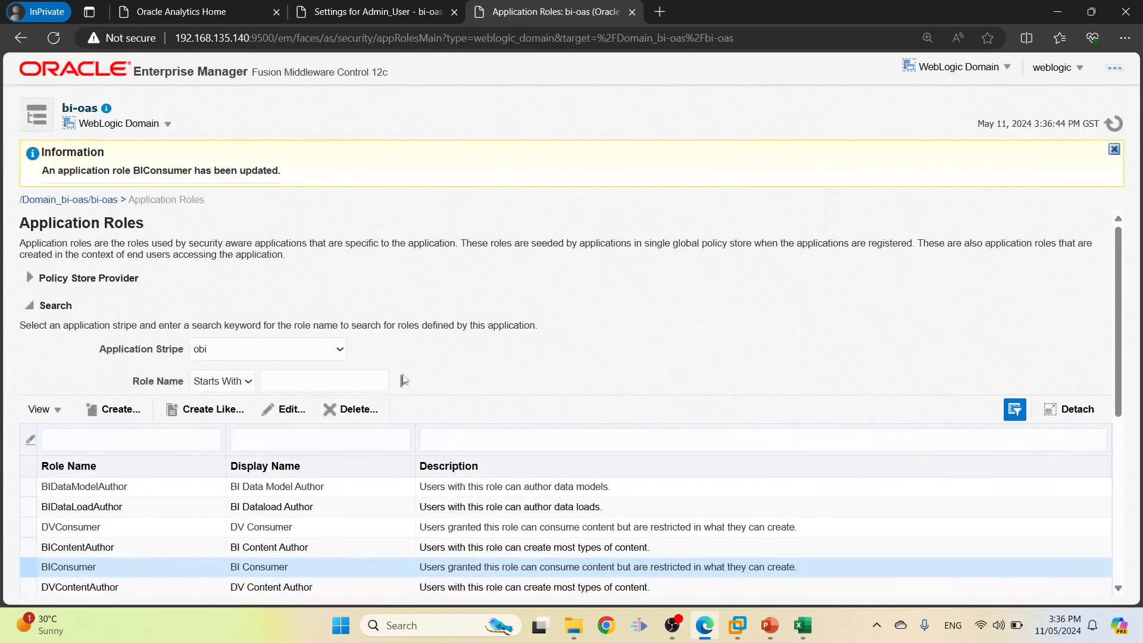
Reopen BIConsumer, add ORD_ITM1_ROLE again and save the role
click(290, 411)
click(102, 410)
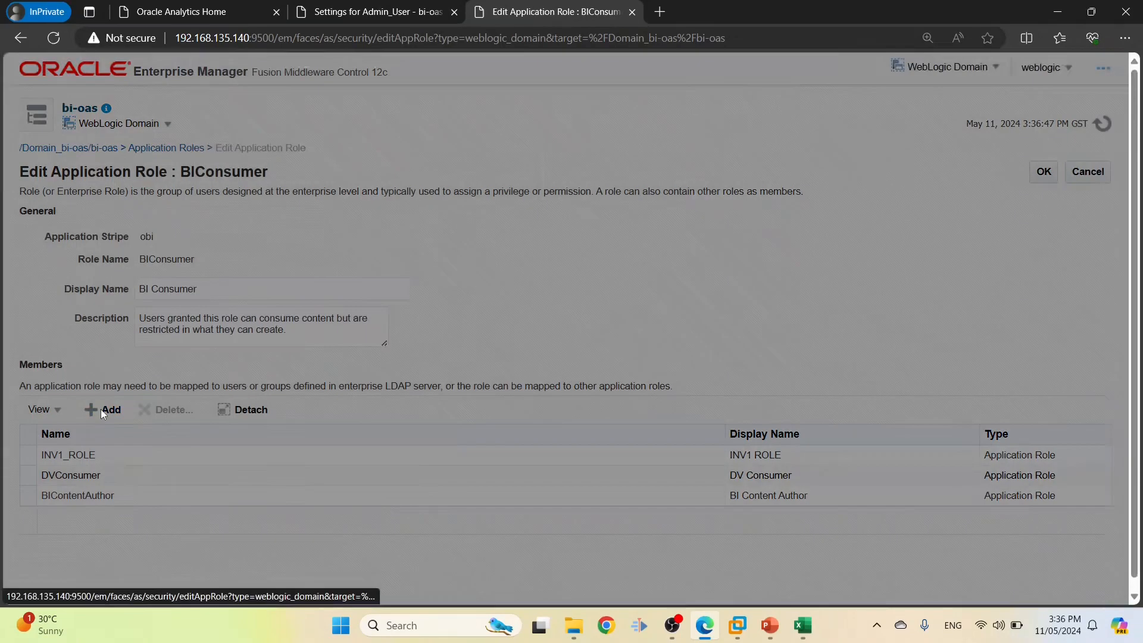
click(540, 183)
key(ctrl+v)
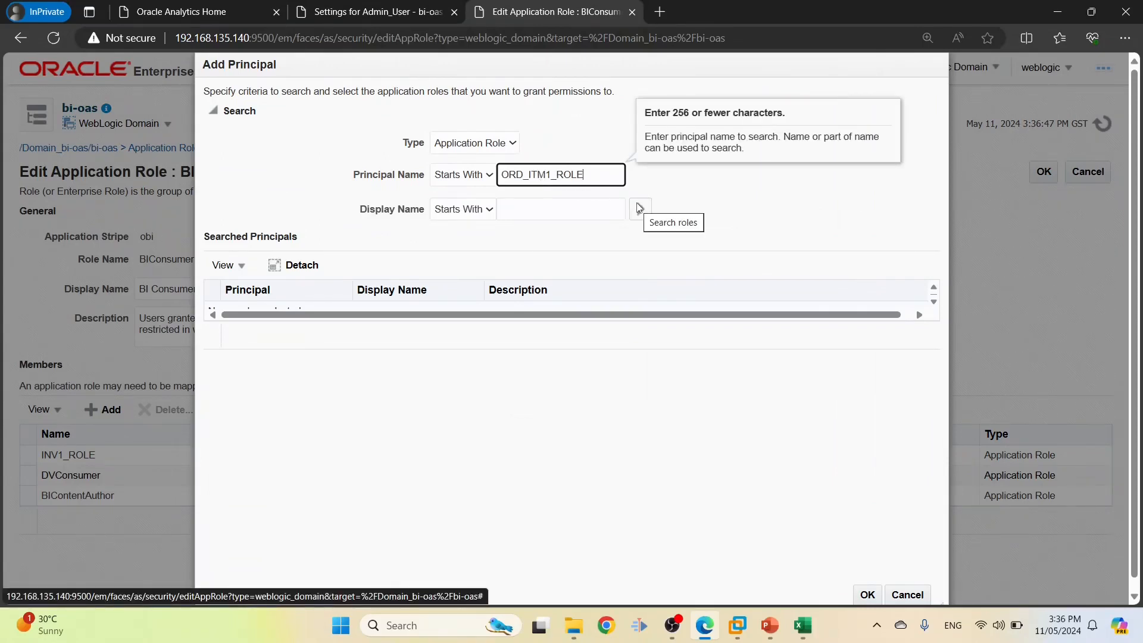
click(638, 209)
click(285, 314)
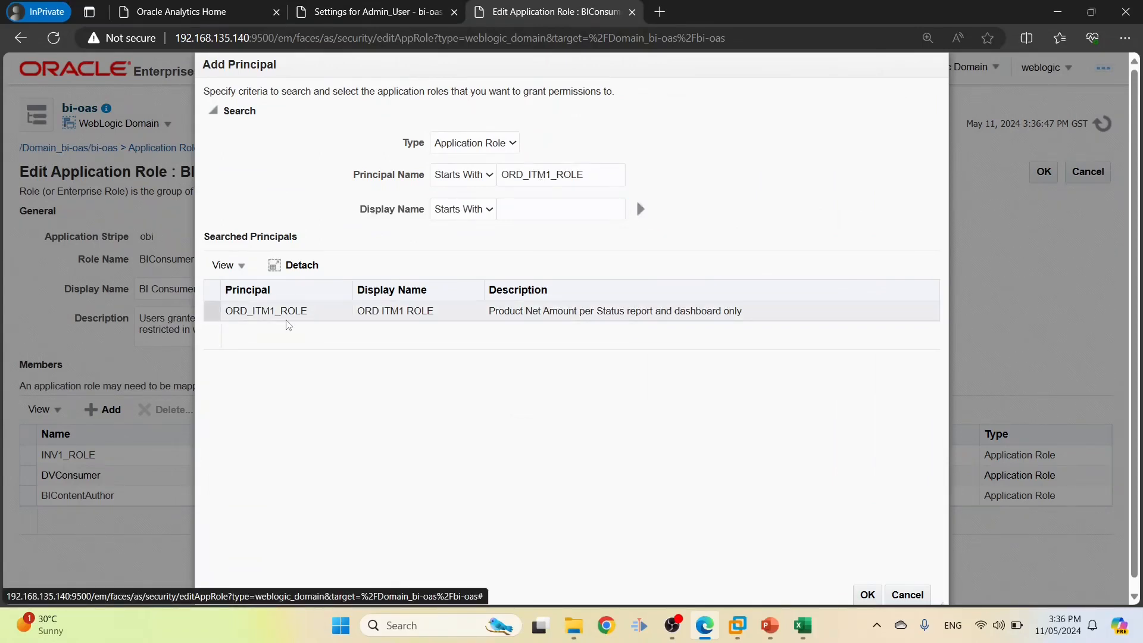
click(863, 595)
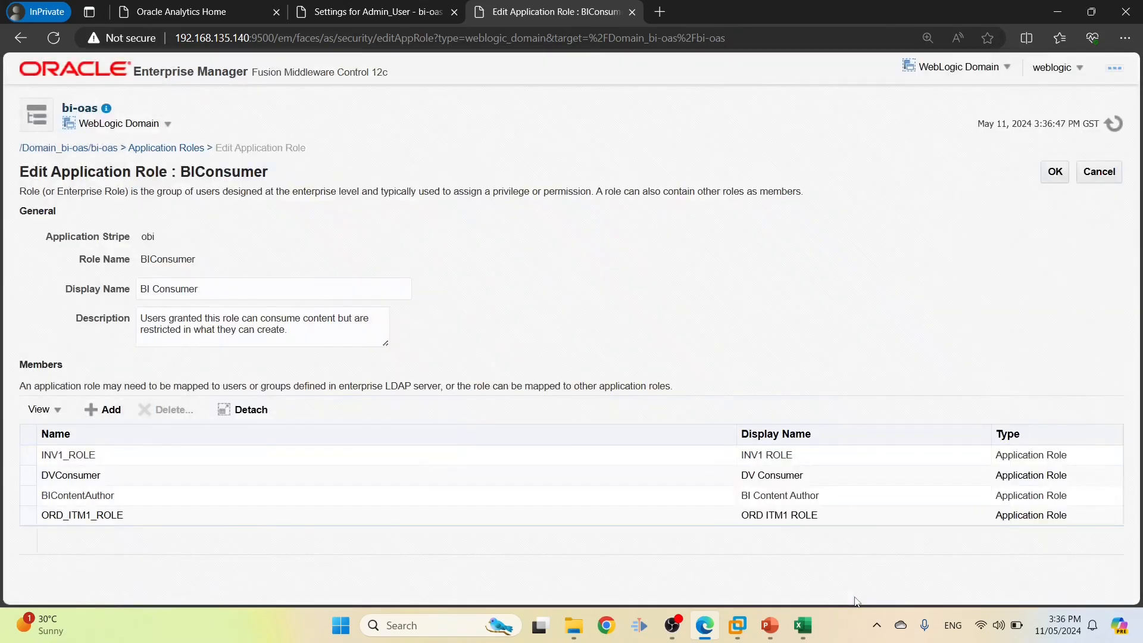
click(1053, 176)
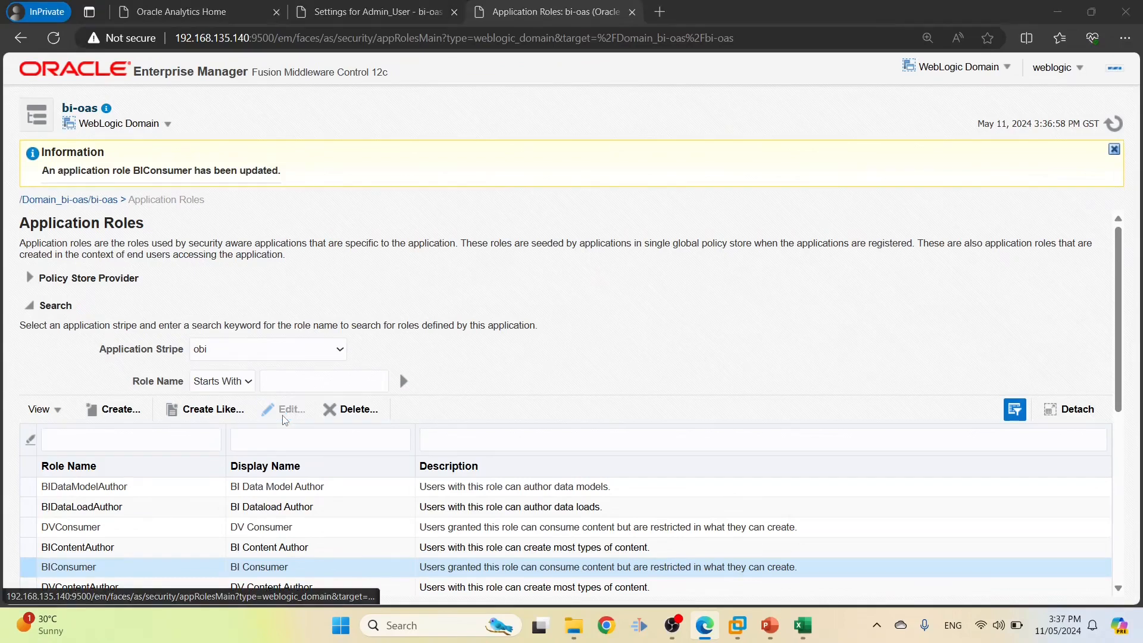
Add ORD1_ROLE from cell D8 as a BIConsumer member and save
key(alt+Tab)
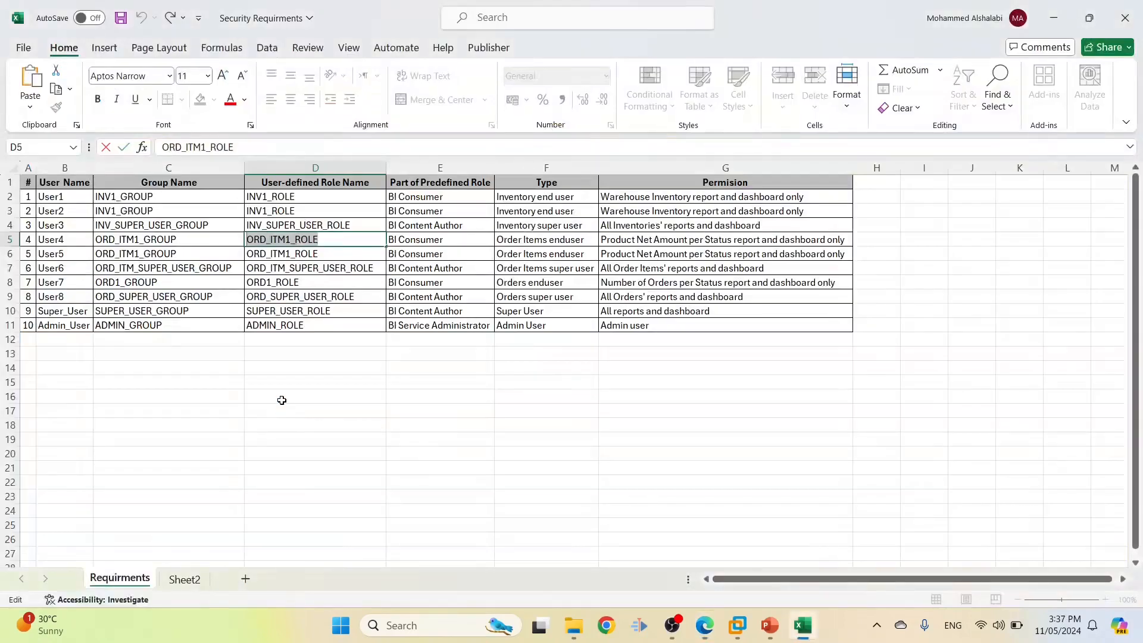
click(343, 277)
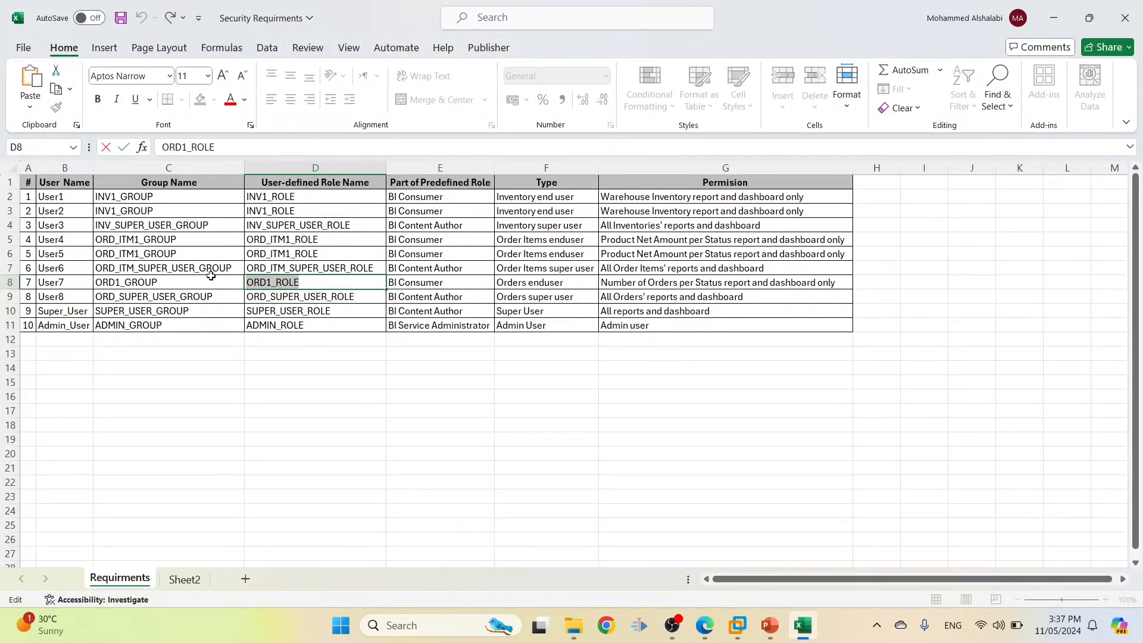
key(alt+Tab)
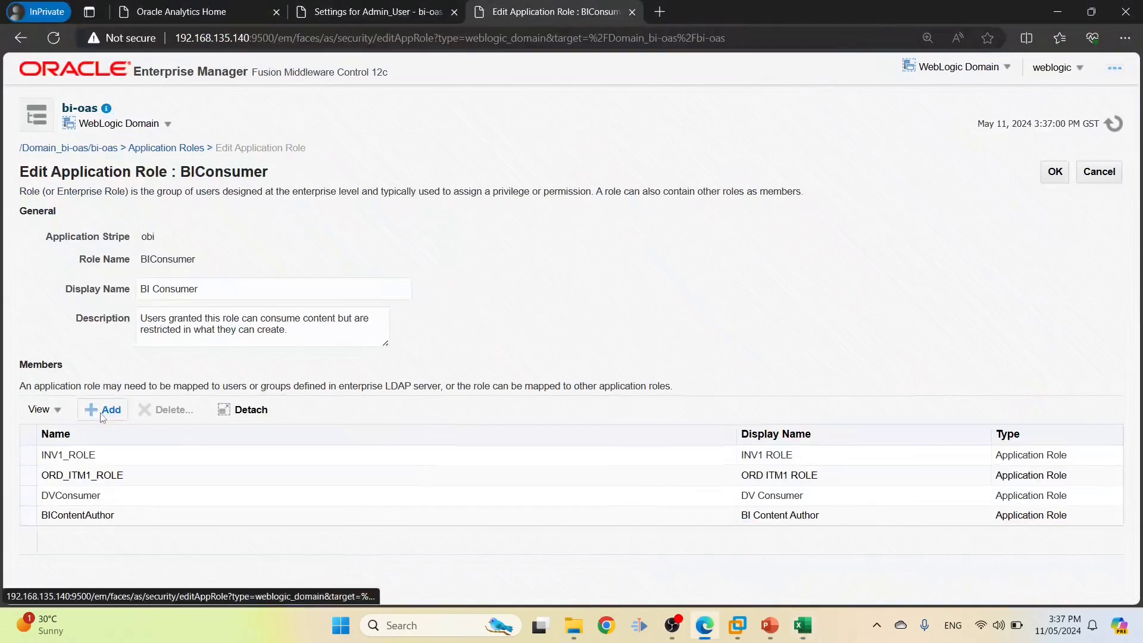
click(102, 415)
click(504, 176)
text(ORD1_ROLE)
click(640, 209)
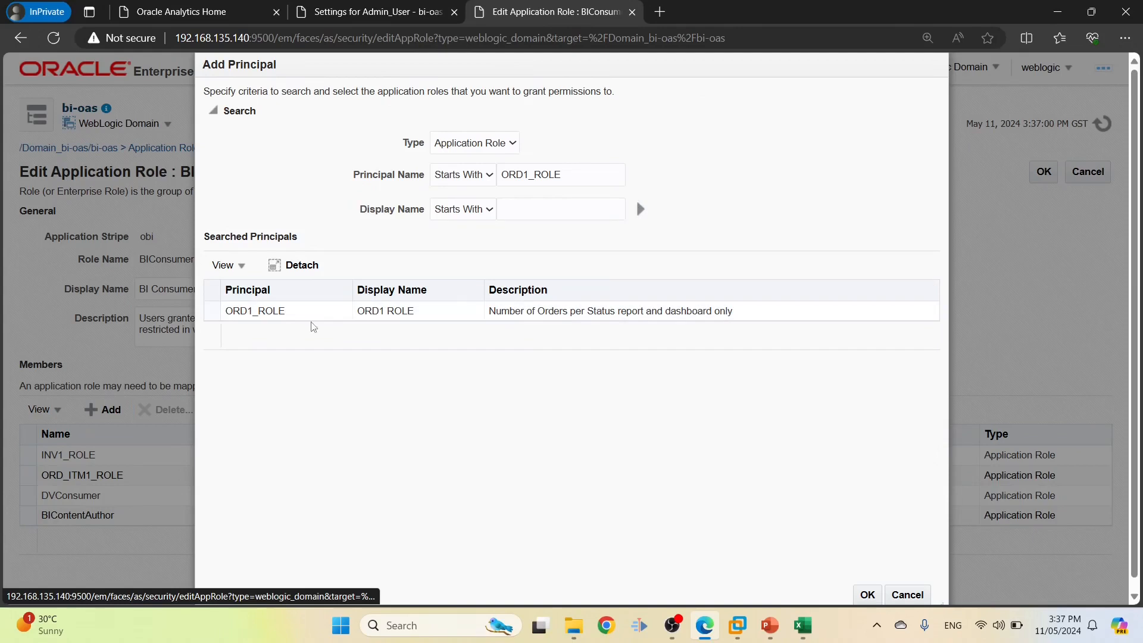
click(296, 311)
click(867, 595)
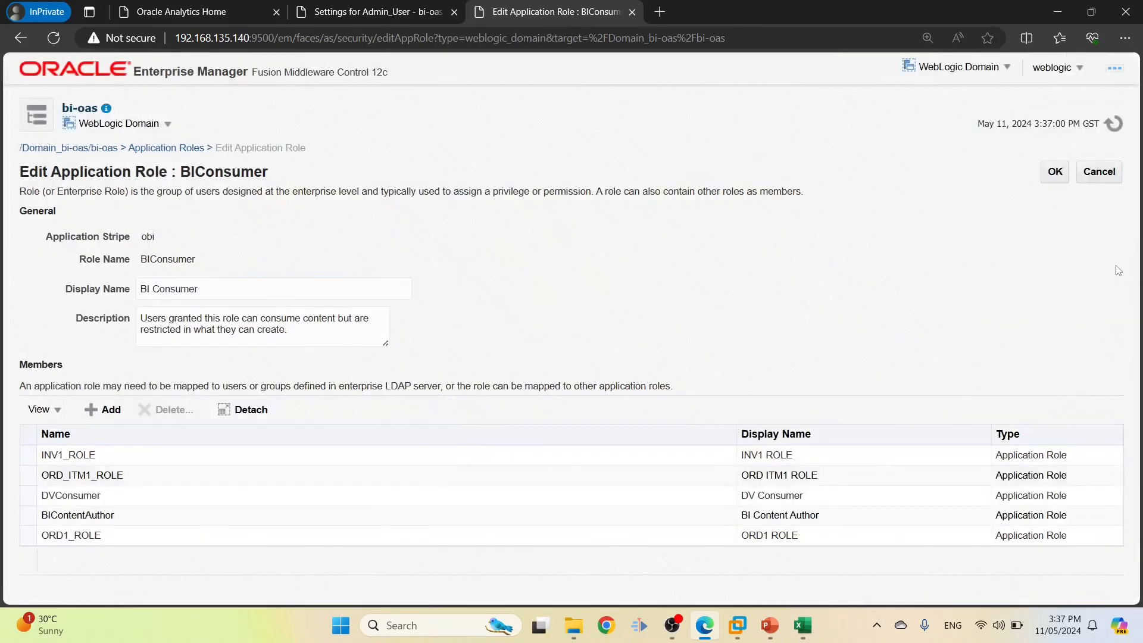
click(1055, 175)
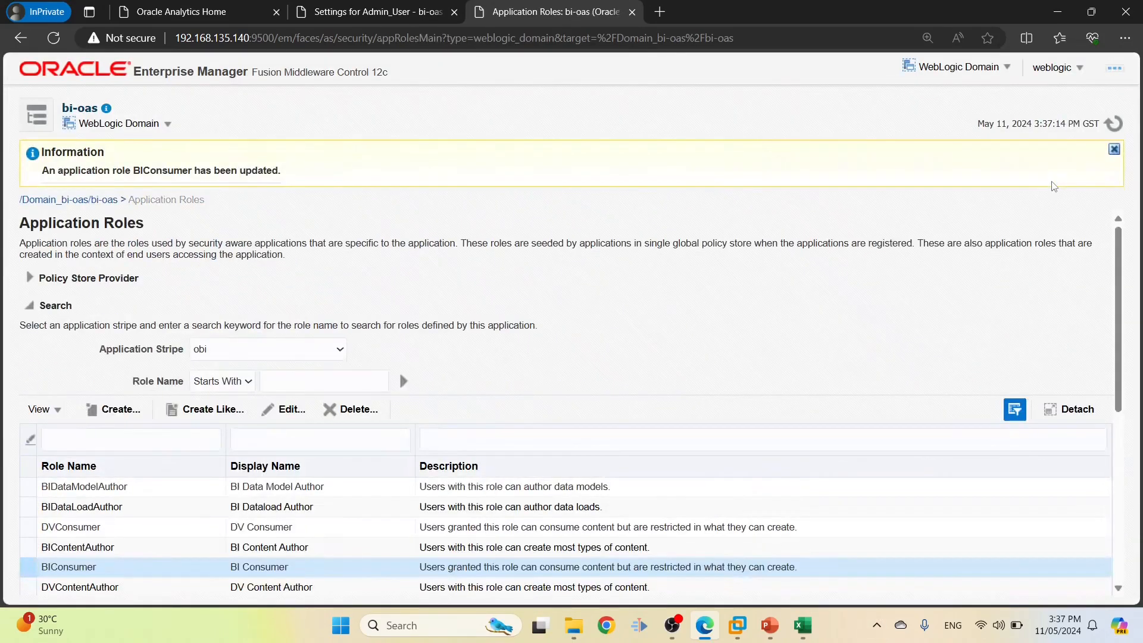
drag(1127, 324, 1126, 423)
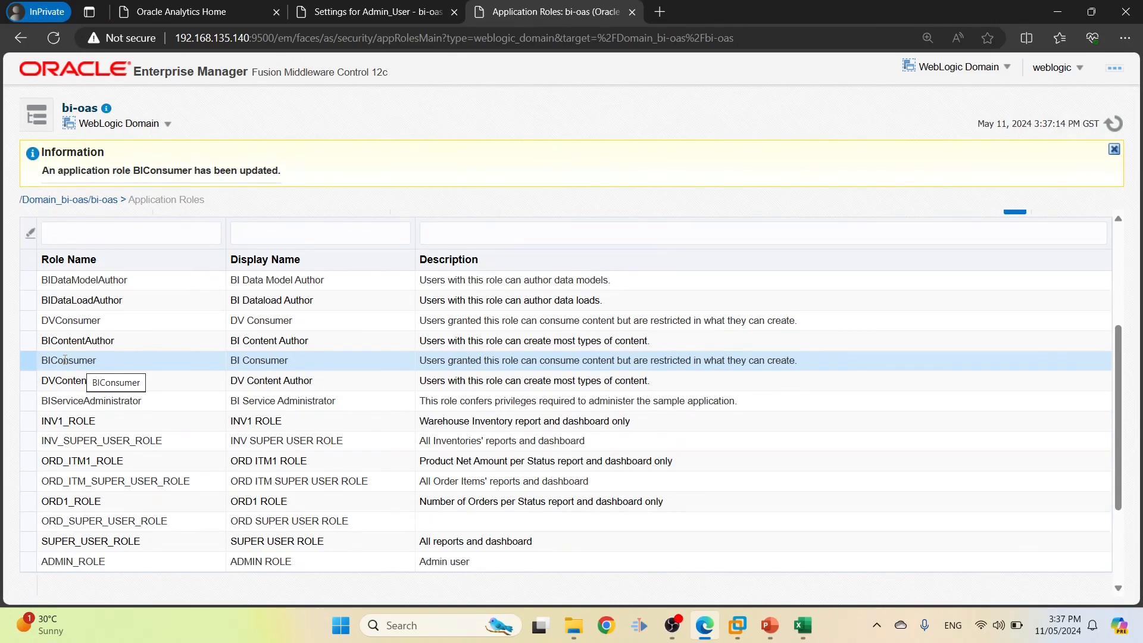
click(68, 419)
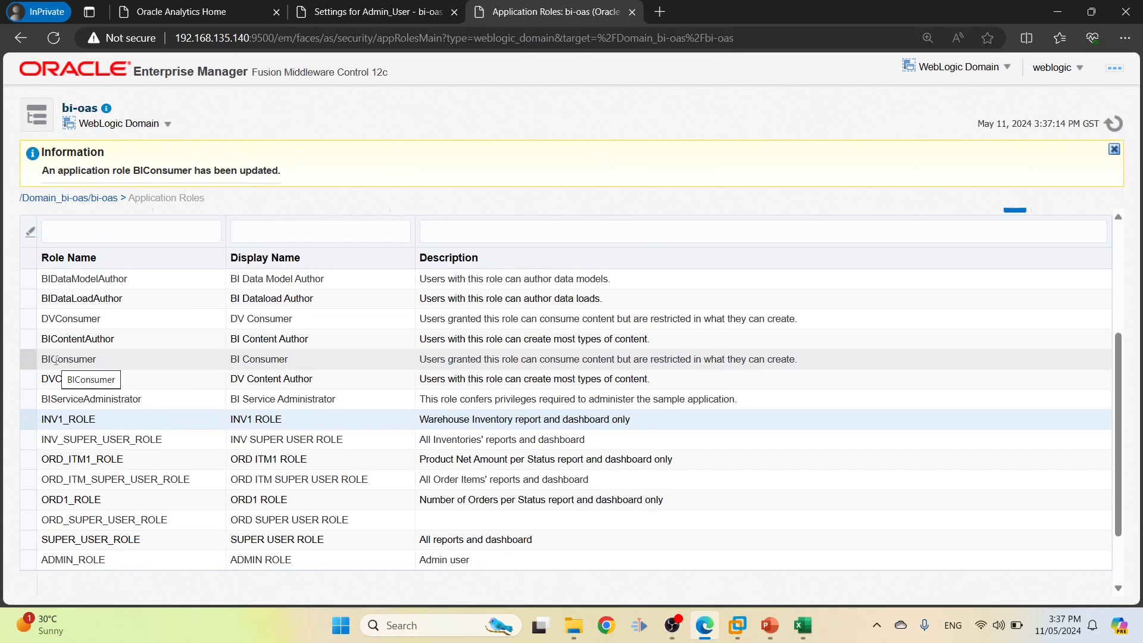
key(alt+Tab)
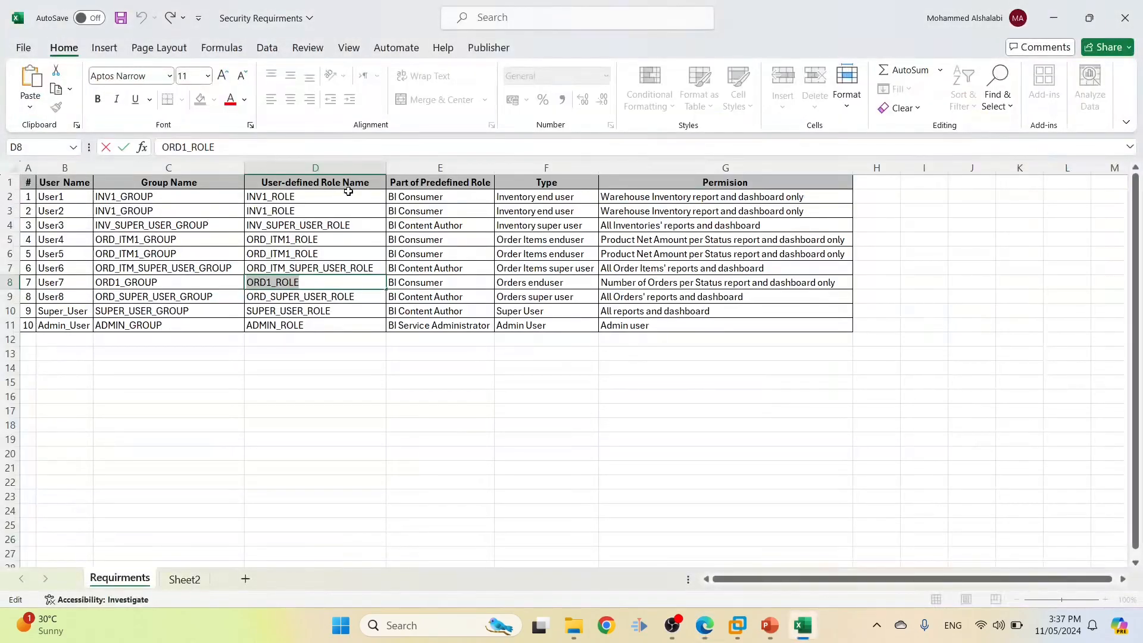
click(426, 220)
key(alt+Tab)
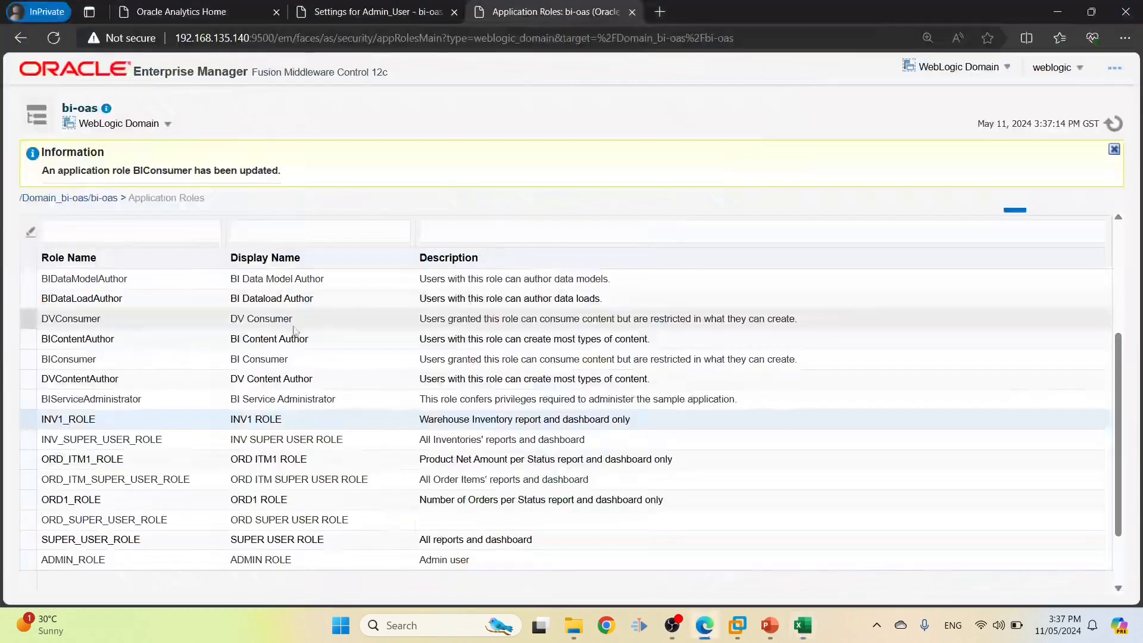
click(91, 379)
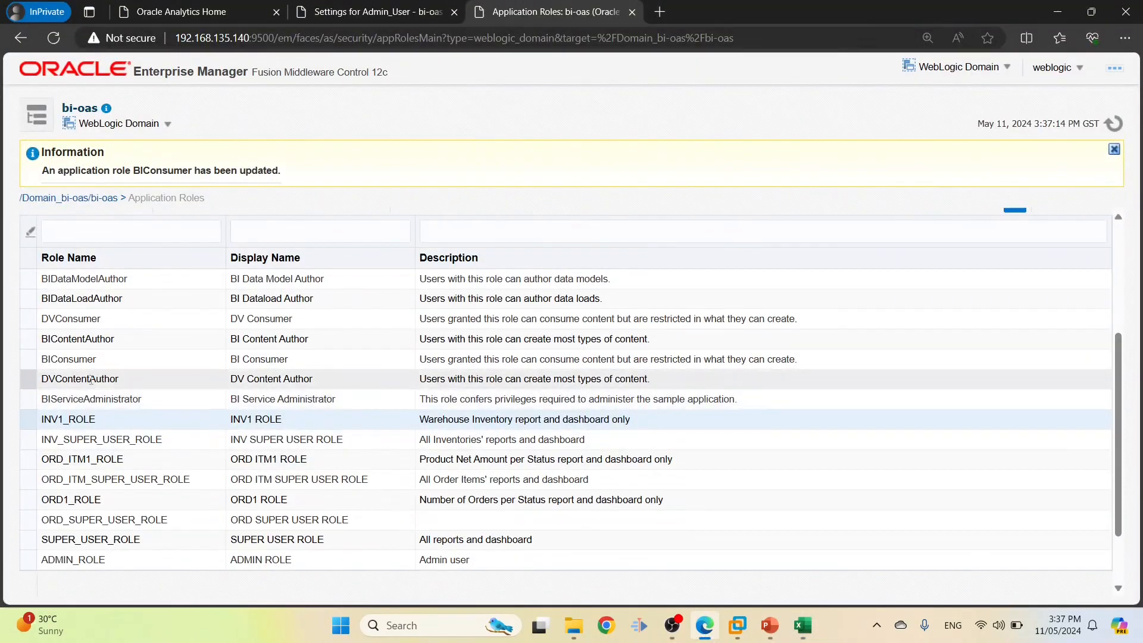
click(91, 339)
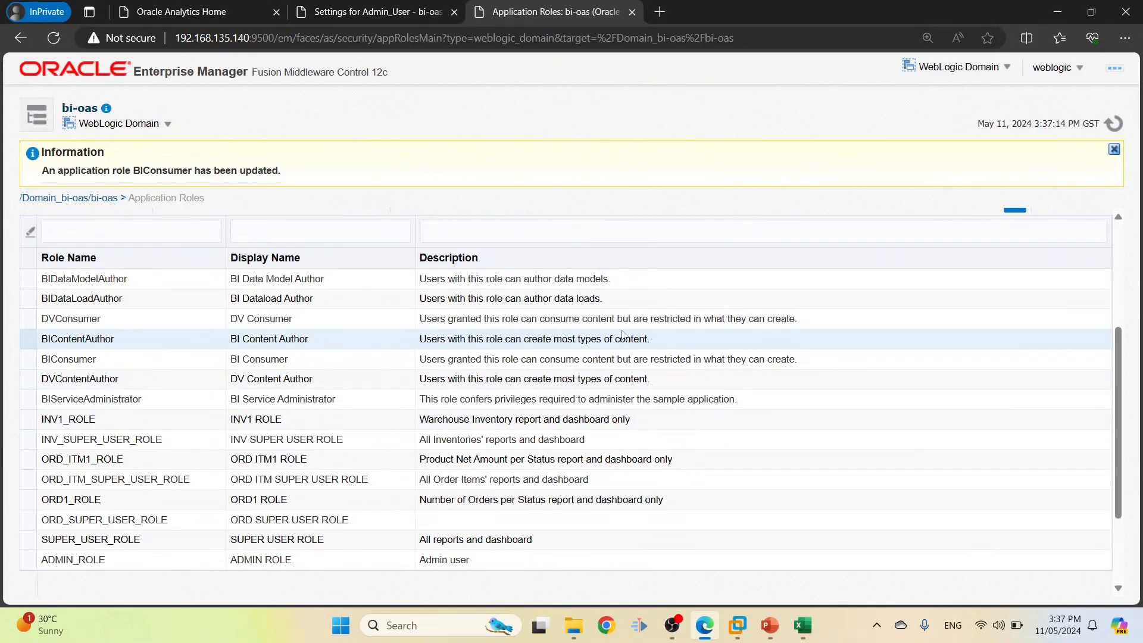
scroll(417, 280, up, 1)
click(287, 259)
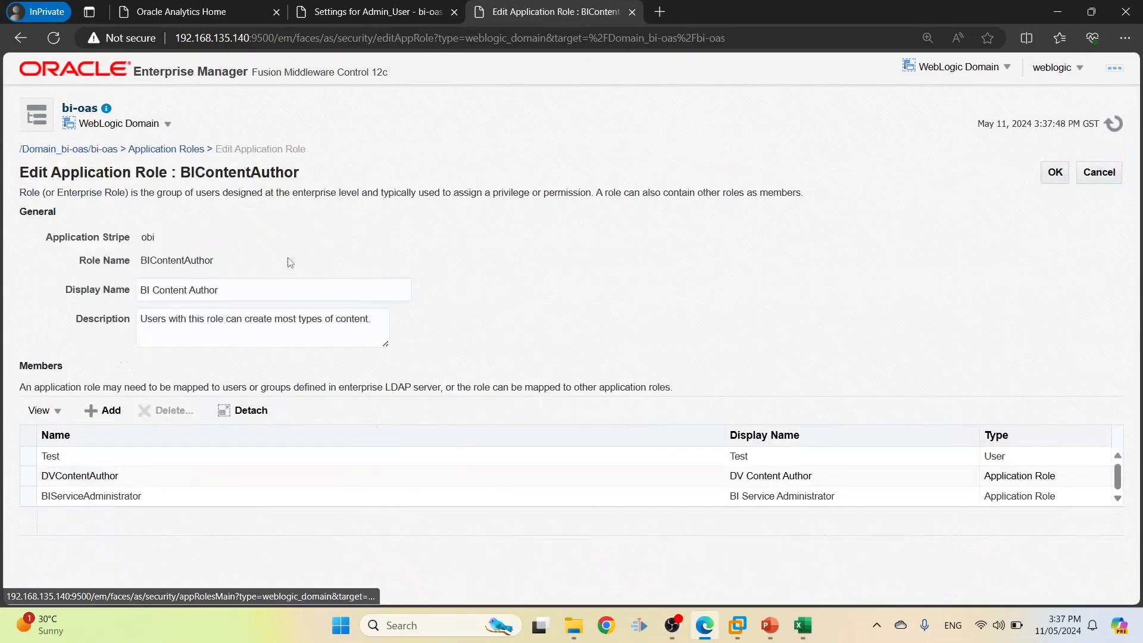
Add INV_SUPER_USER_ROLE from cell D4 as a BIContentAuthor member and save
click(109, 411)
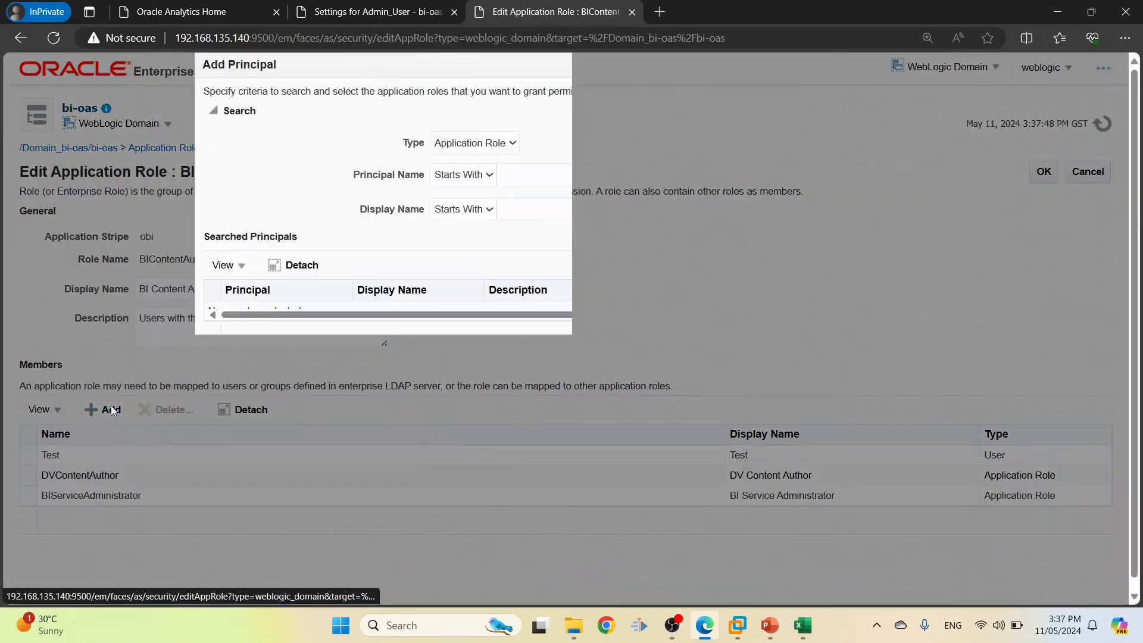
key(alt+Tab)
click(307, 225)
click(311, 148)
double_click(312, 148)
key(ctrl+c)
key(alt+Tab)
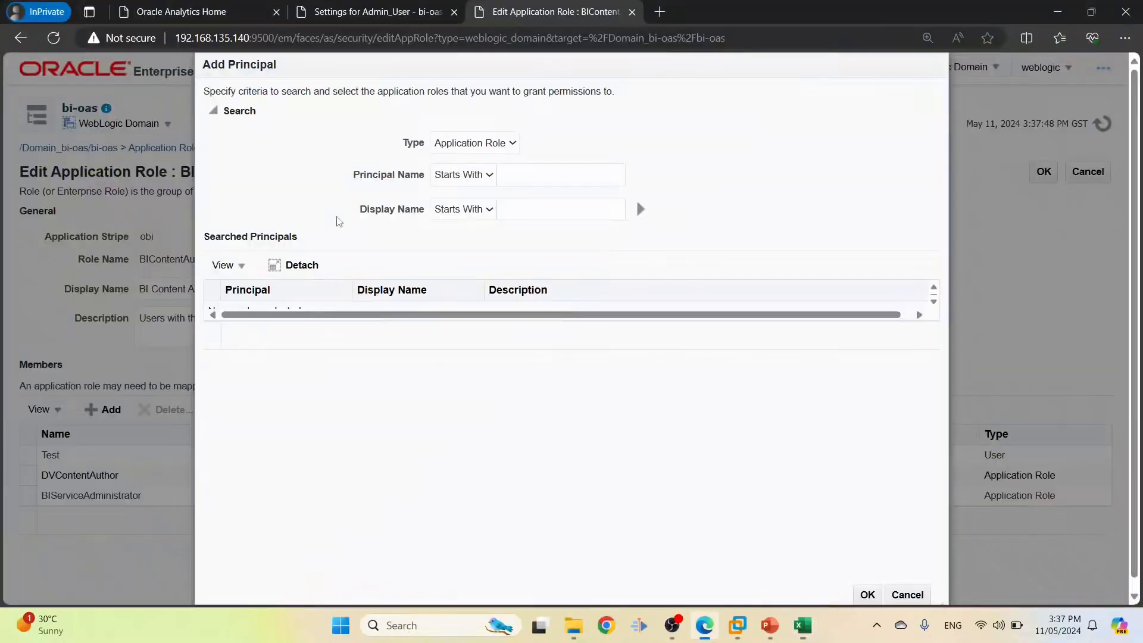
click(500, 179)
key(ctrl+v)
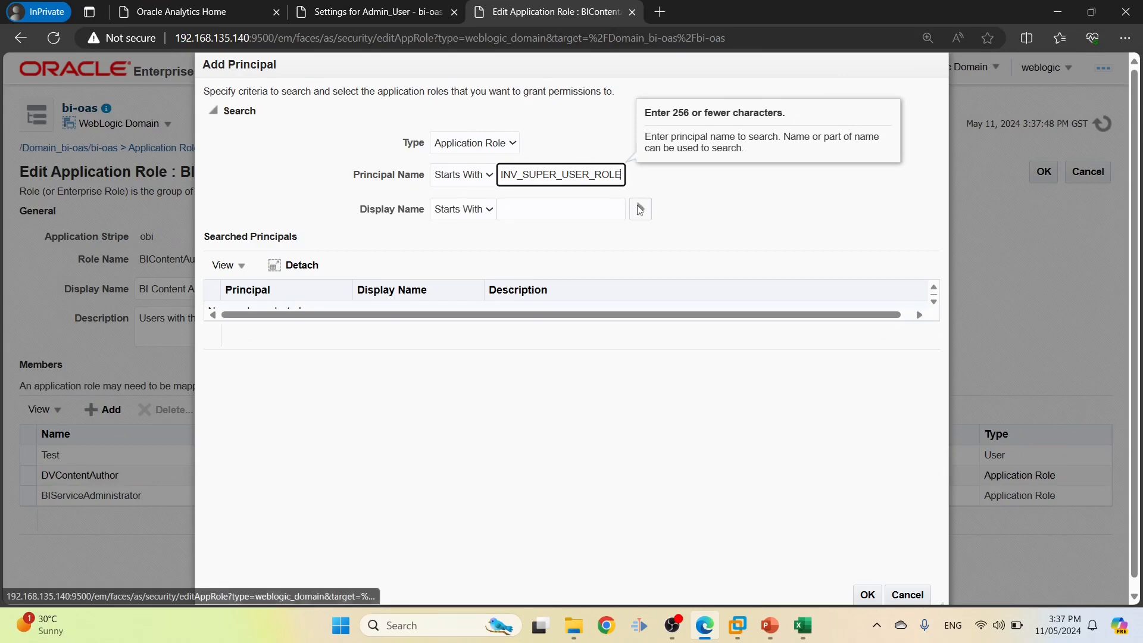
click(641, 209)
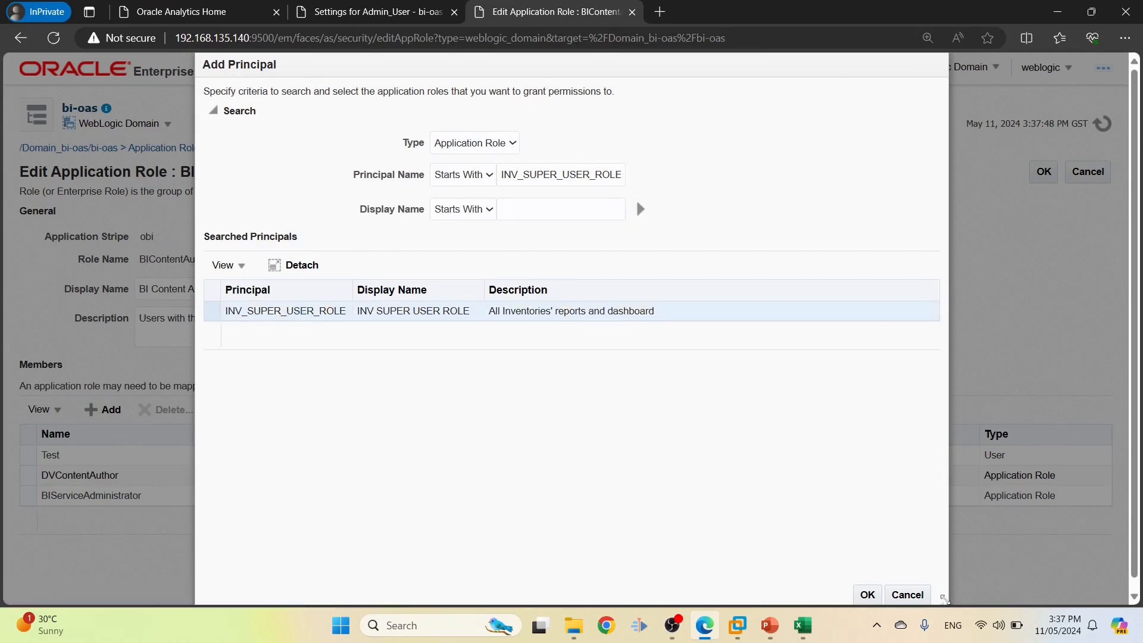
click(863, 599)
click(1059, 175)
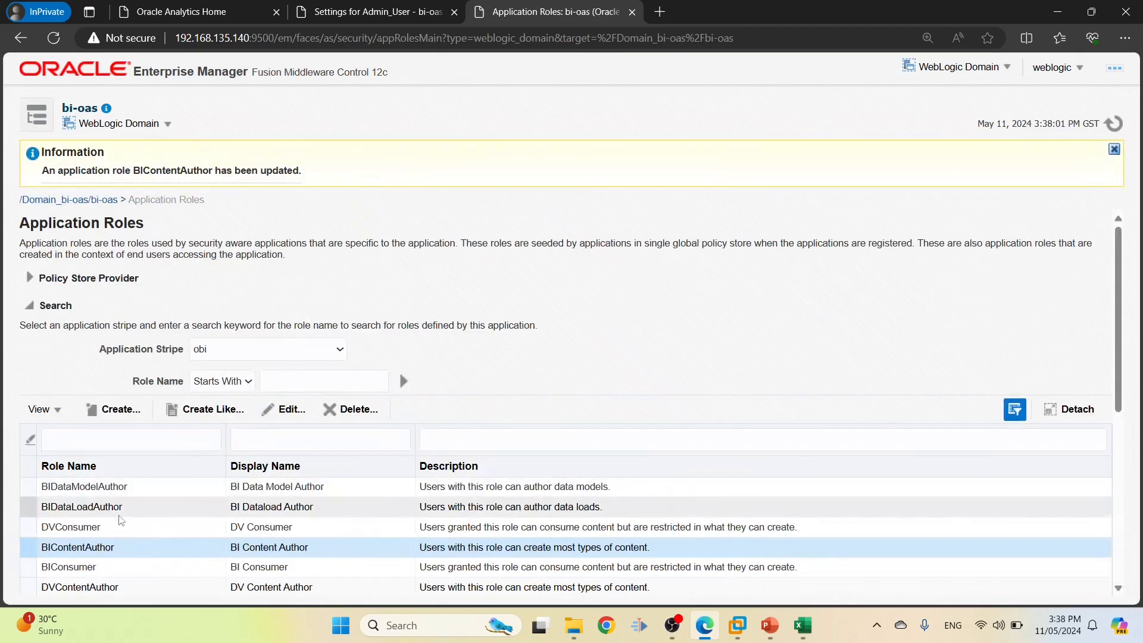
Reopen BIContentAuthor, add ORD_ITM_SUPER_USER_ROLE from cell D7 and save
click(283, 410)
key(alt+Tab)
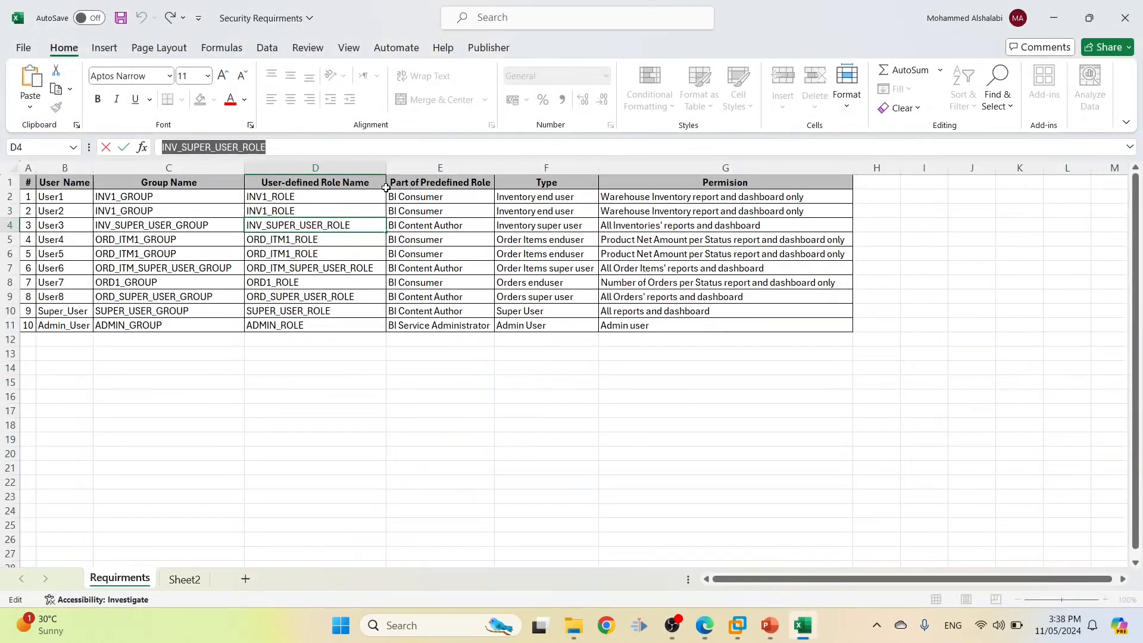
click(350, 268)
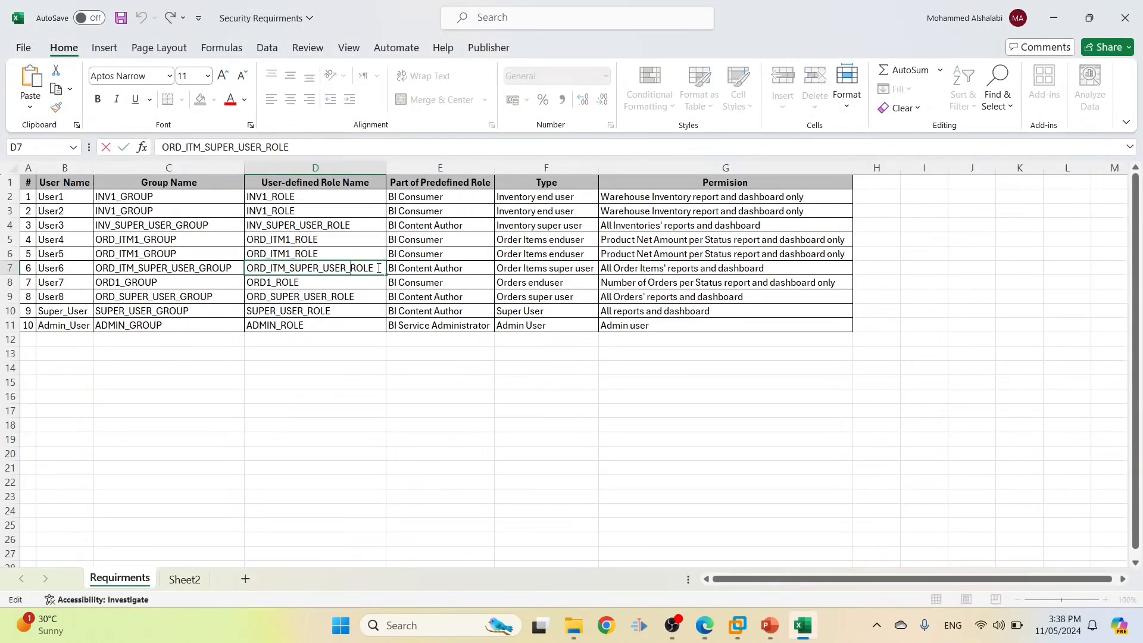
key(ctrl+c)
key(alt+Tab)
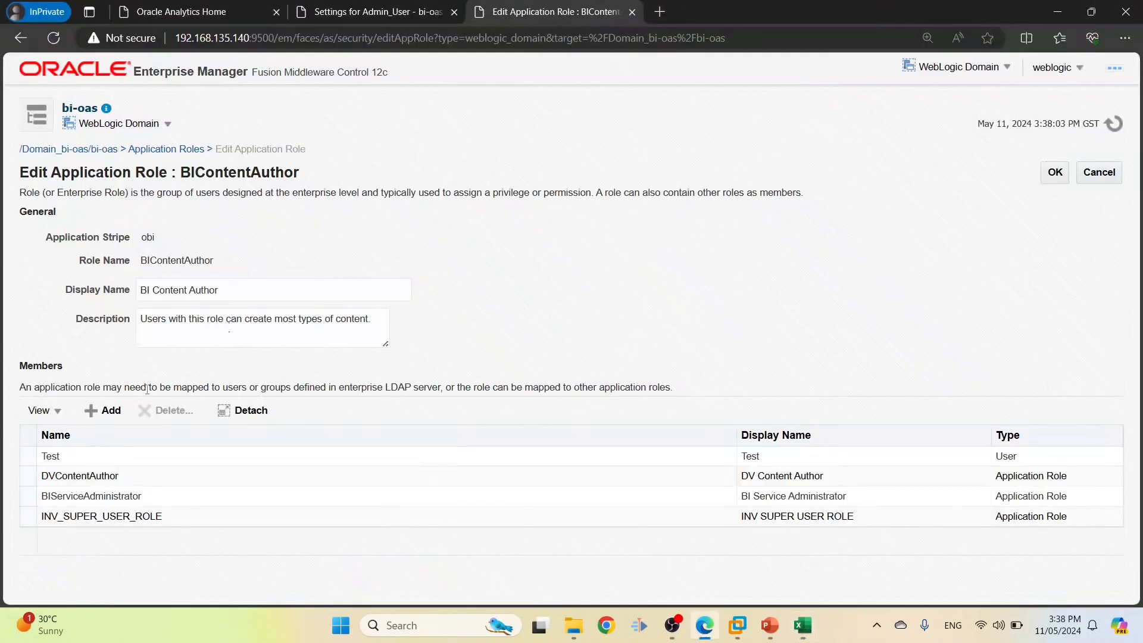
click(104, 410)
click(553, 173)
key(ctrl+v)
click(640, 209)
click(273, 311)
click(867, 595)
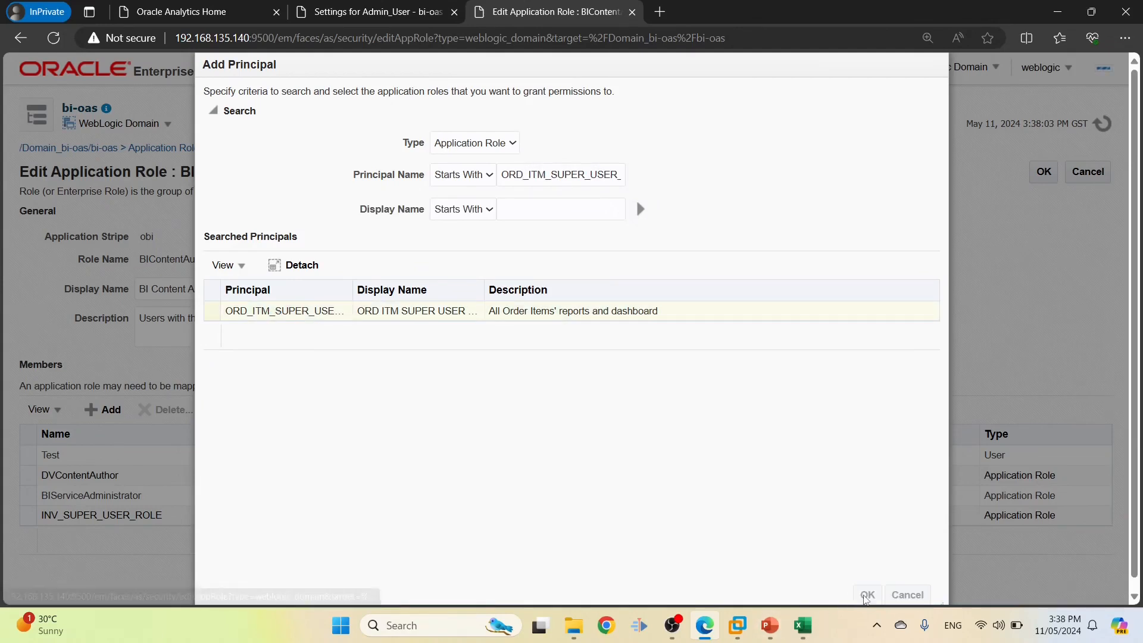
click(1054, 178)
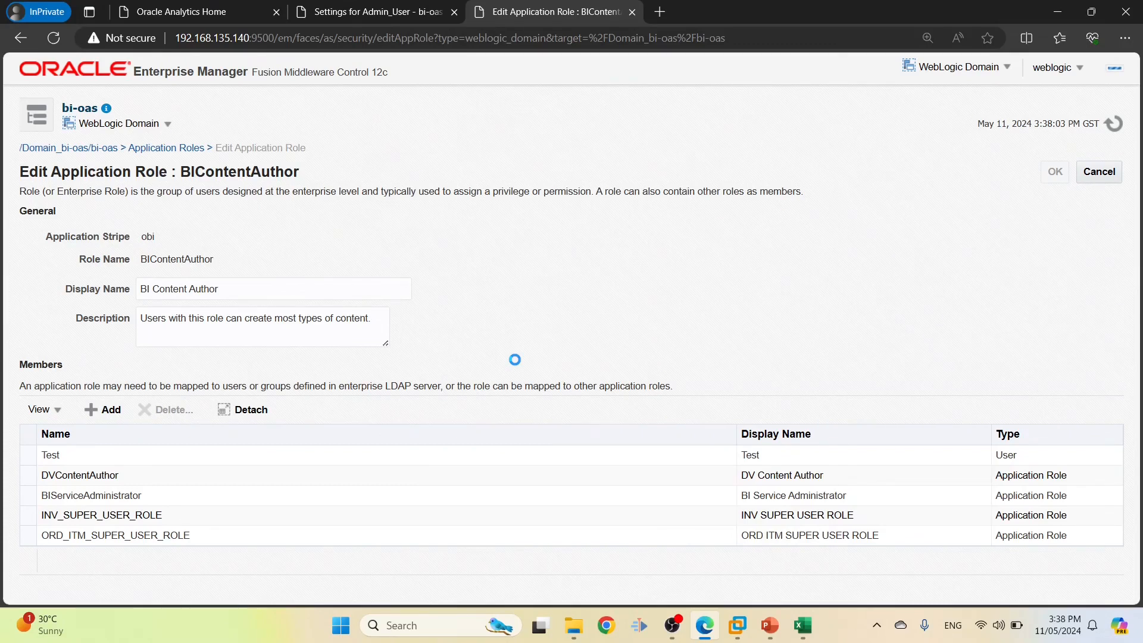
Search principals including 'SUPER_USER' and add ORD_SUPER_USER_ROLE to BIContentAuthor, saving
key(alt+Tab)
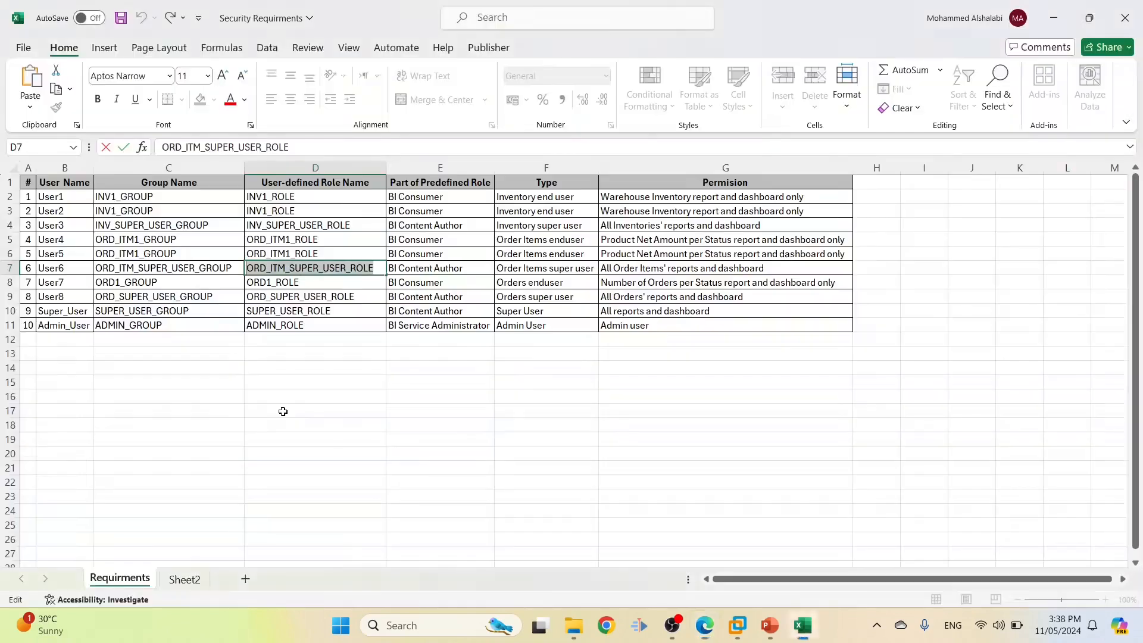
double_click(277, 296)
drag(272, 298, 327, 292)
key(alt+Tab)
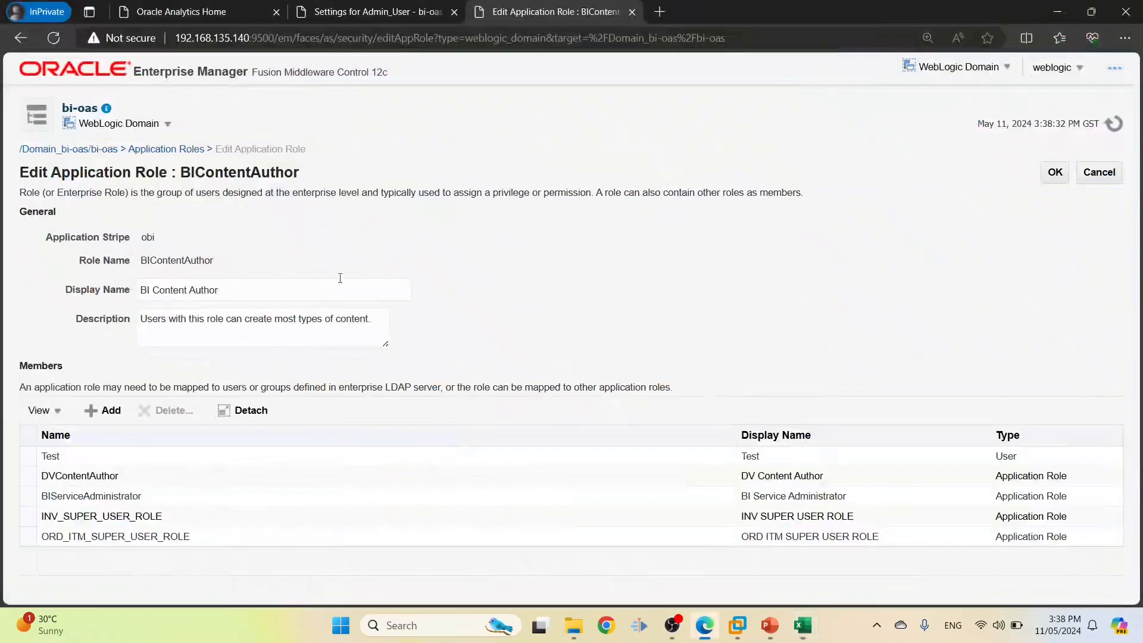
click(103, 410)
click(524, 174)
key(ctrl+v)
click(462, 175)
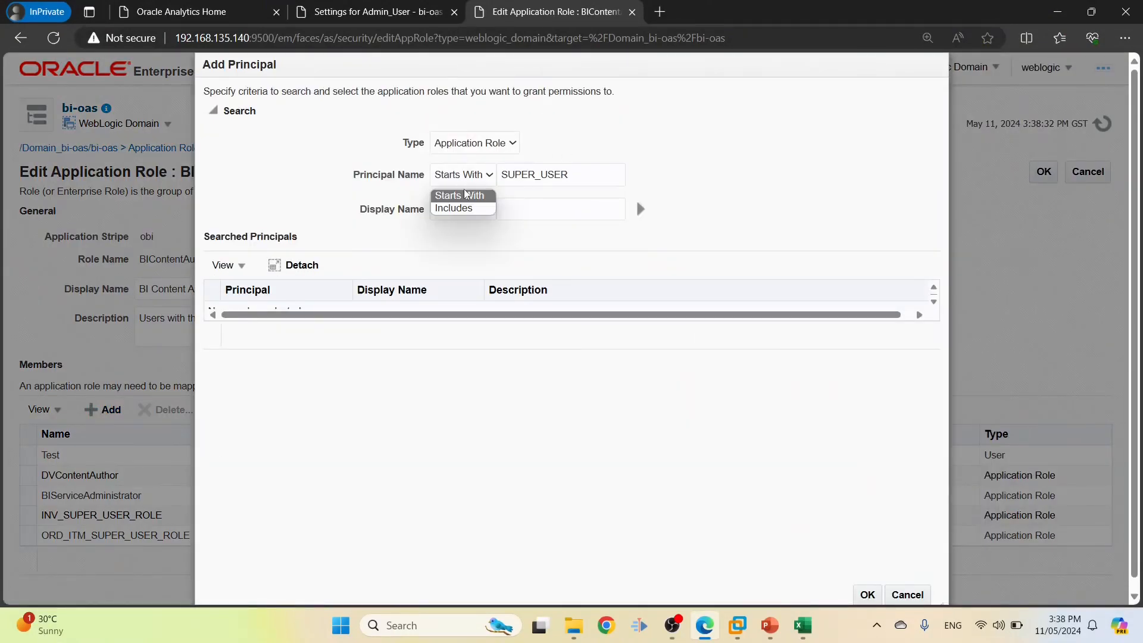
click(464, 209)
click(641, 208)
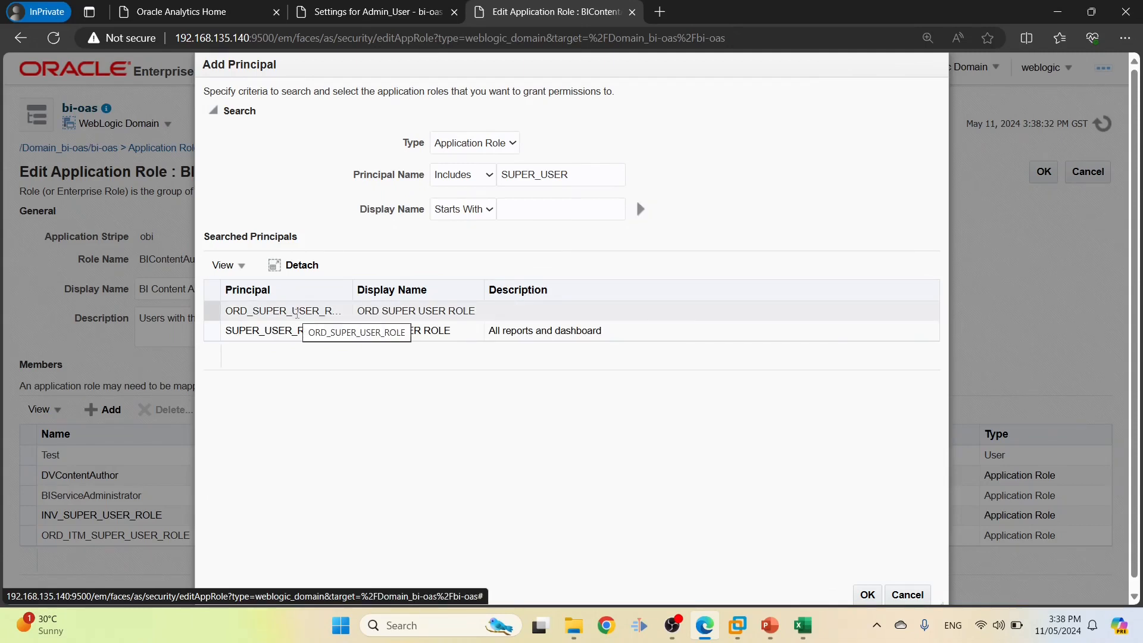
click(297, 314)
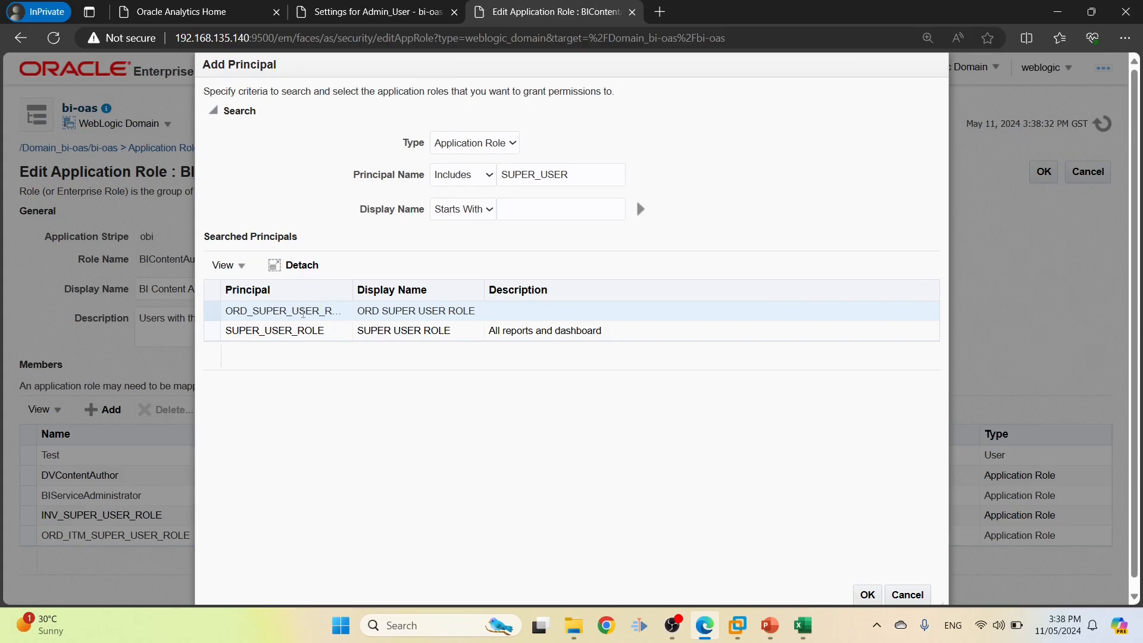
click(867, 595)
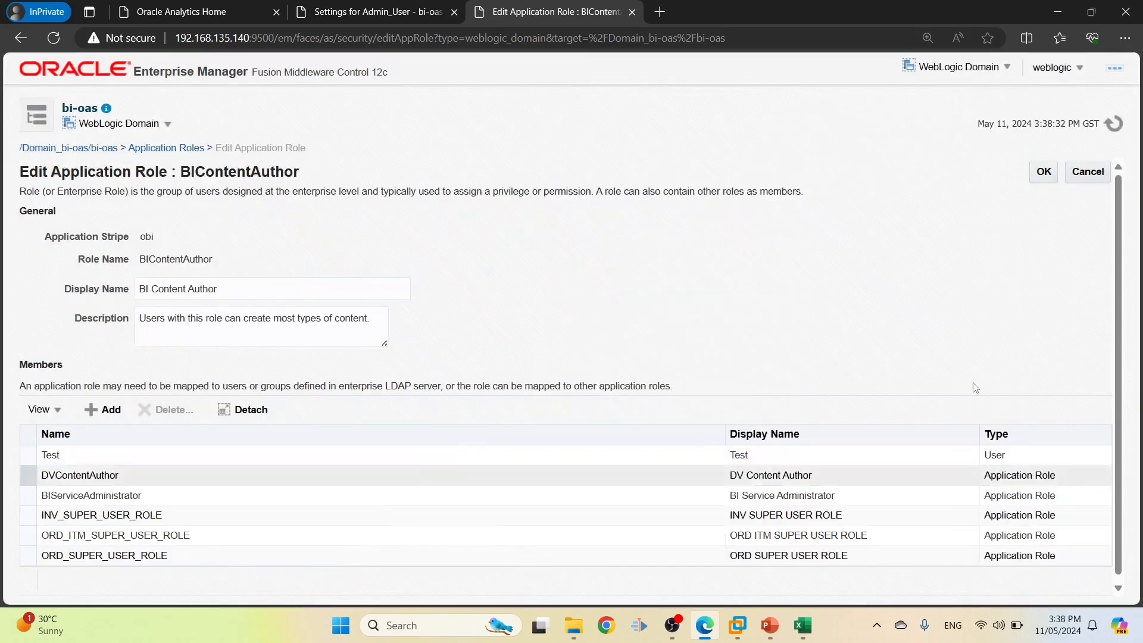
click(1044, 172)
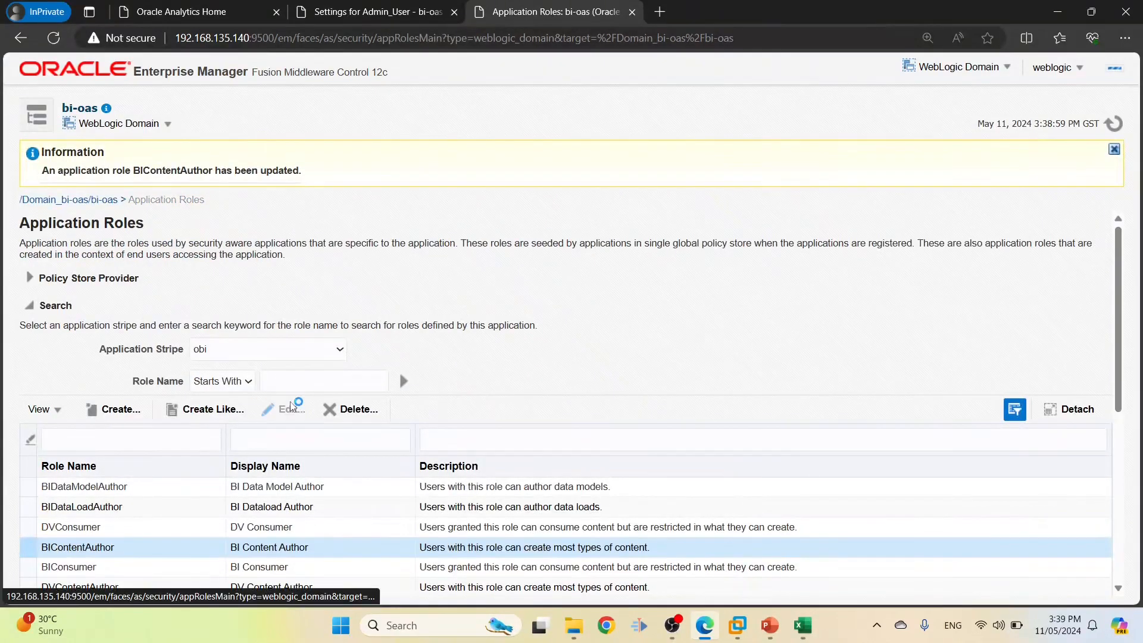
Reopen BIContentAuthor, search 'SUPER_USER' again and add SUPER_USER_ROLE, saving
click(291, 409)
click(106, 411)
click(524, 174)
text(SUPER_USER)
click(490, 175)
click(454, 208)
click(640, 209)
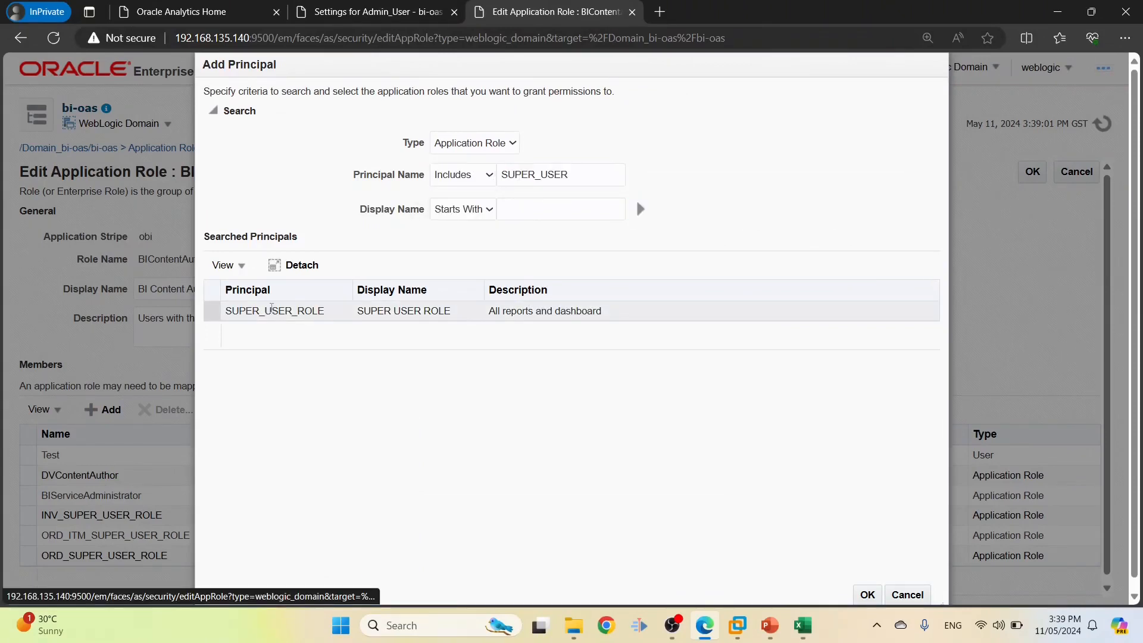
click(868, 595)
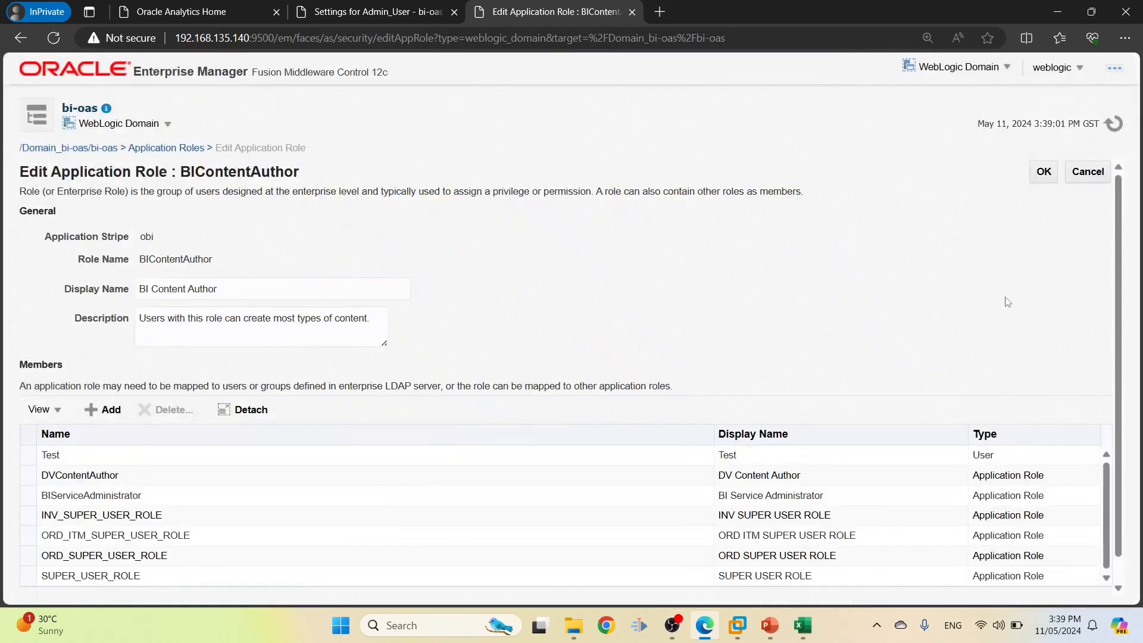
click(1039, 174)
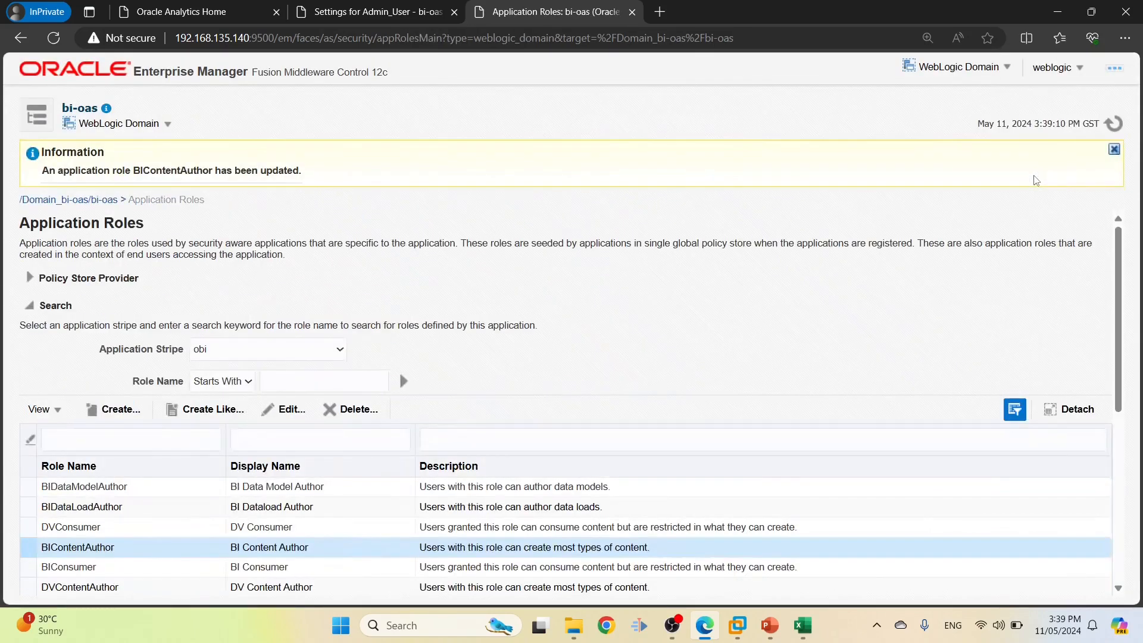
Confirm in row 11 that ADMIN_ROLE maps to BIServiceAdministrator, then open that role for editing
key(alt+Tab)
click(321, 326)
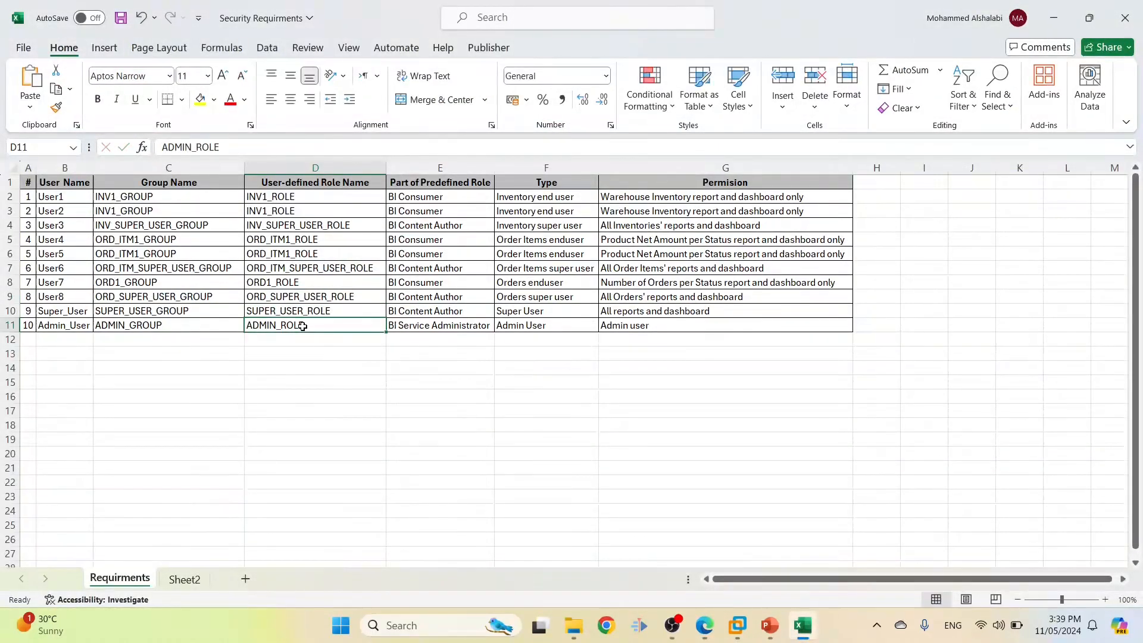
click(430, 322)
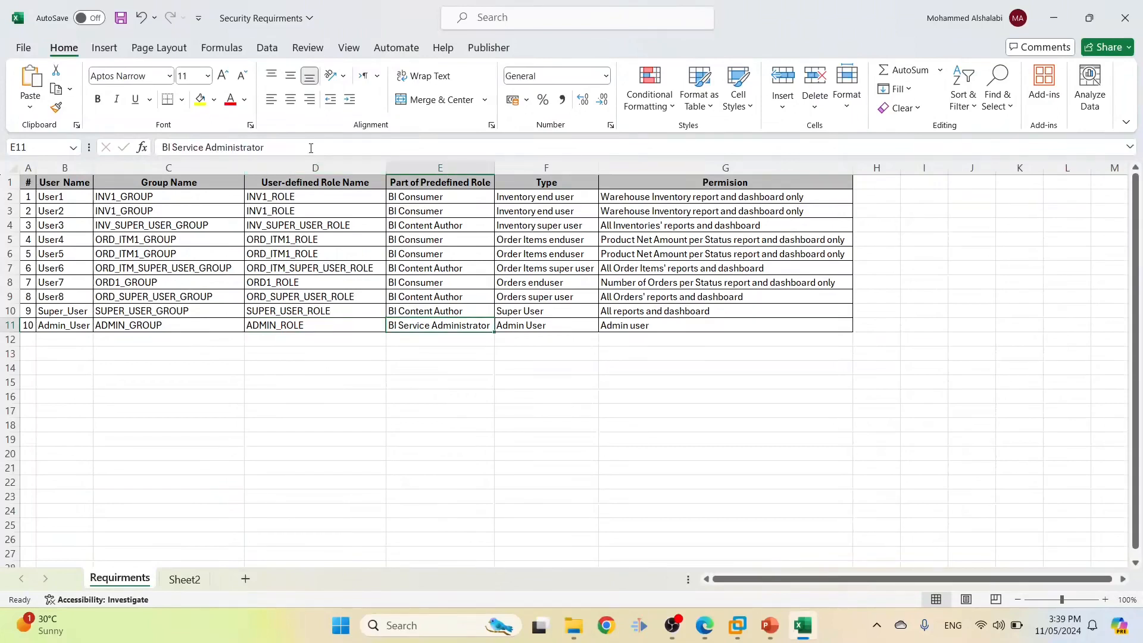
key(alt+Tab)
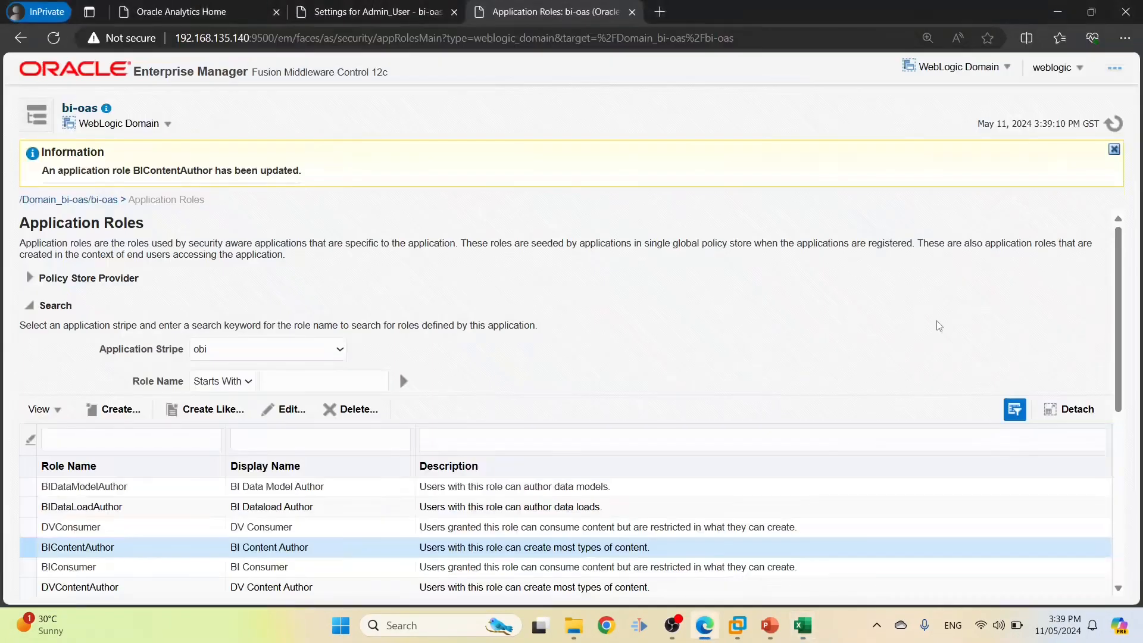
drag(1120, 272, 1125, 384)
click(1067, 371)
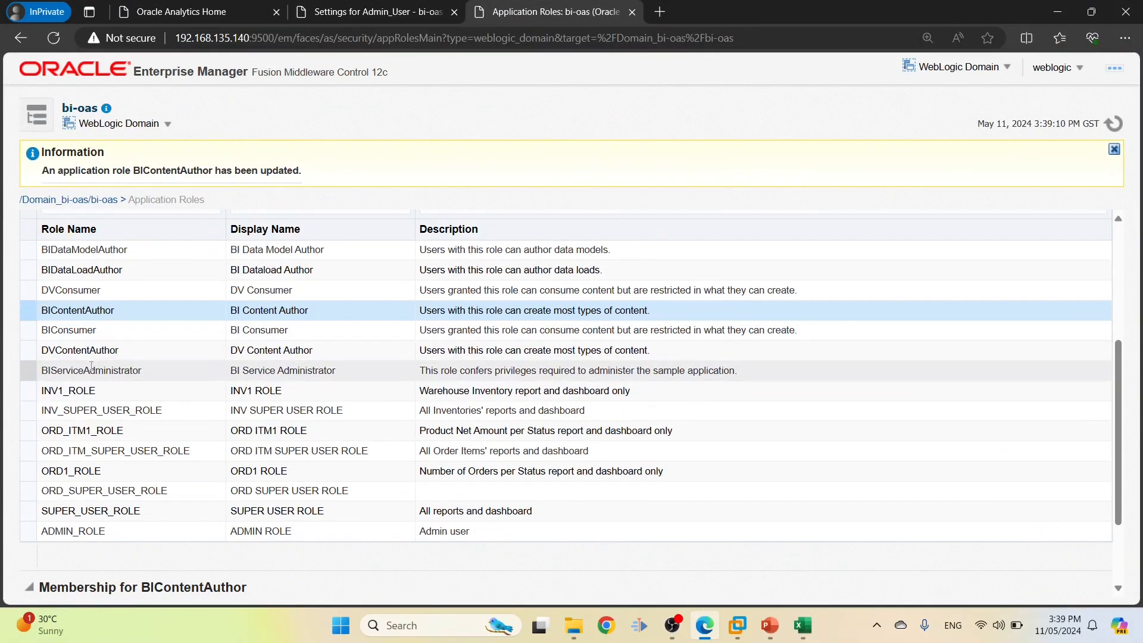
scroll(223, 318, up, 2)
click(289, 288)
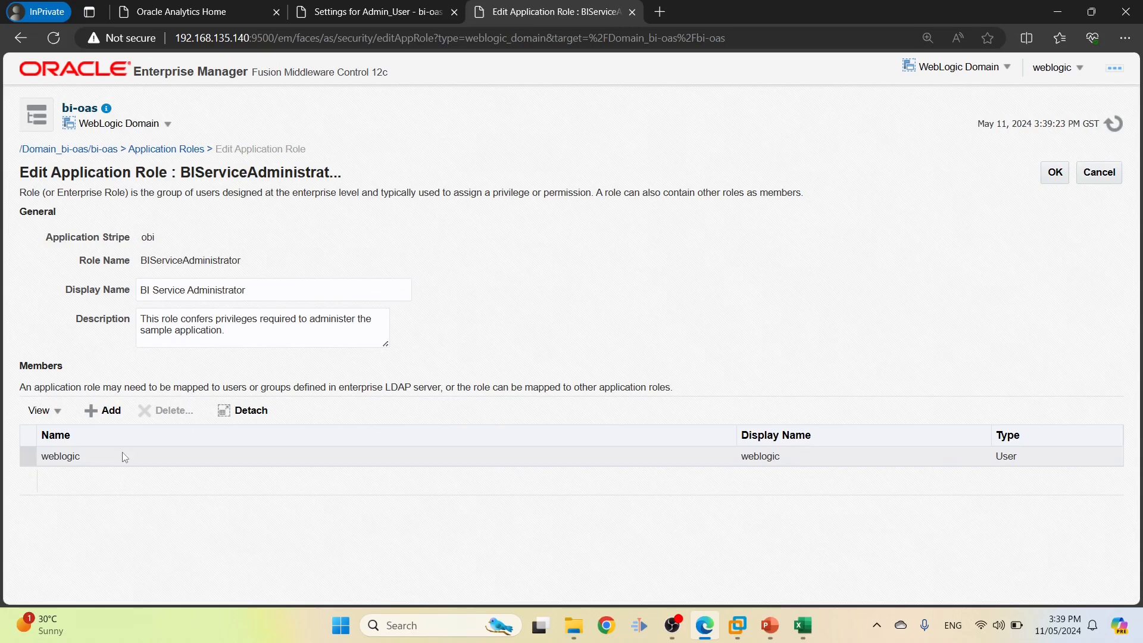
Add ADMIN_ROLE from cell D11 as a BIServiceAdministrator member and save
click(102, 411)
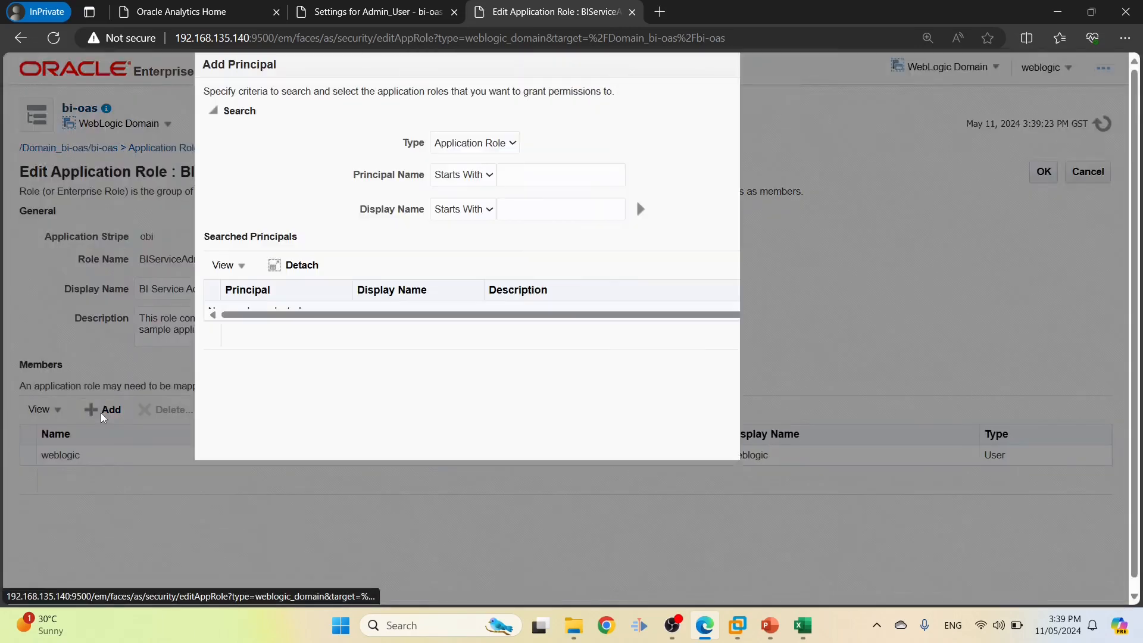
key(alt+Tab)
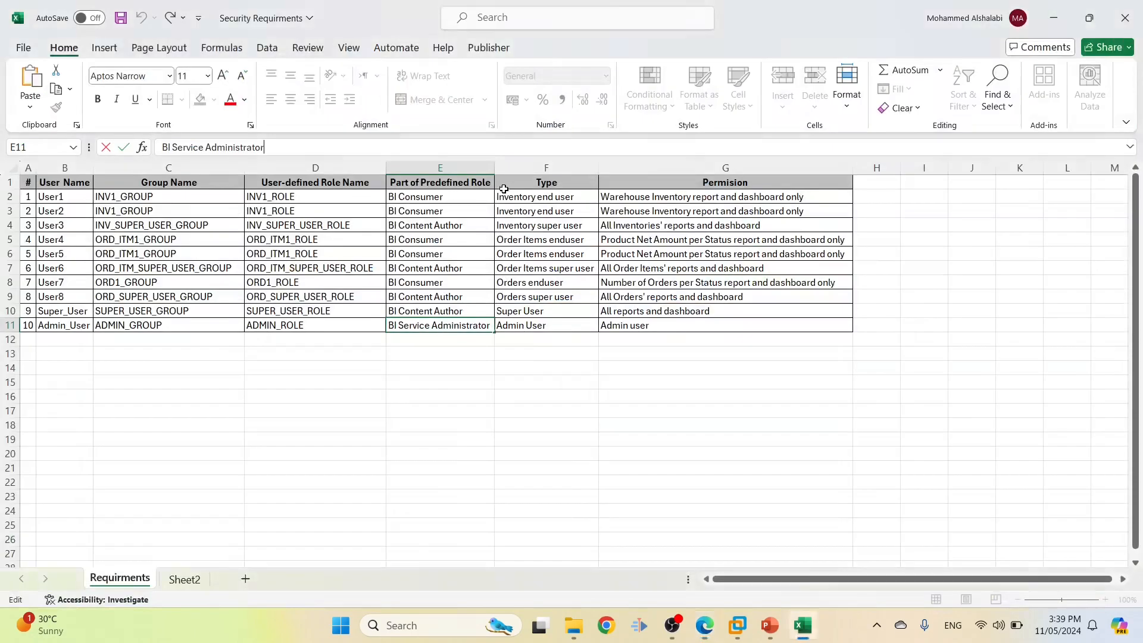
double_click(299, 325)
drag(300, 326, 244, 325)
key(ctrl+c)
key(alt+Tab)
click(507, 179)
key(ctrl+v)
click(642, 209)
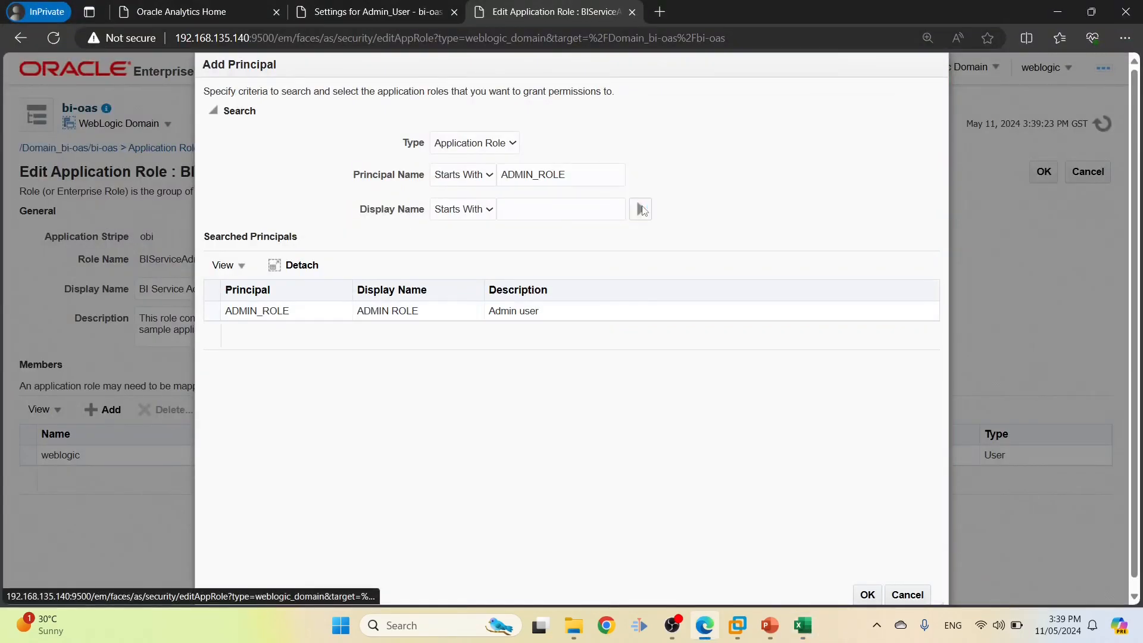
click(265, 314)
click(870, 594)
click(1052, 174)
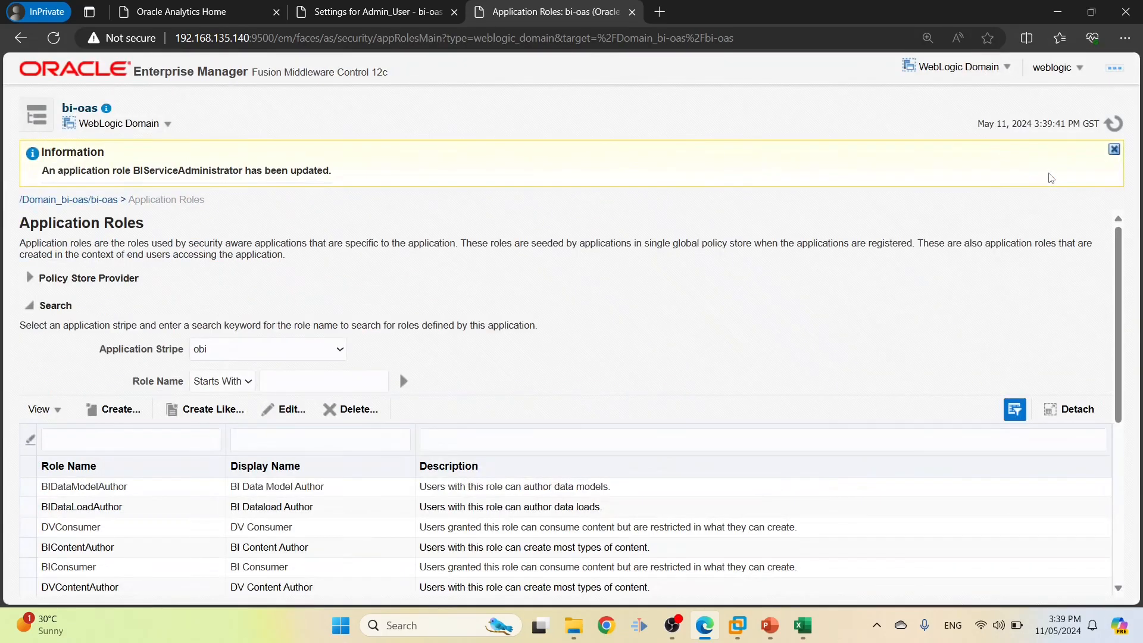
key(alt+Tab)
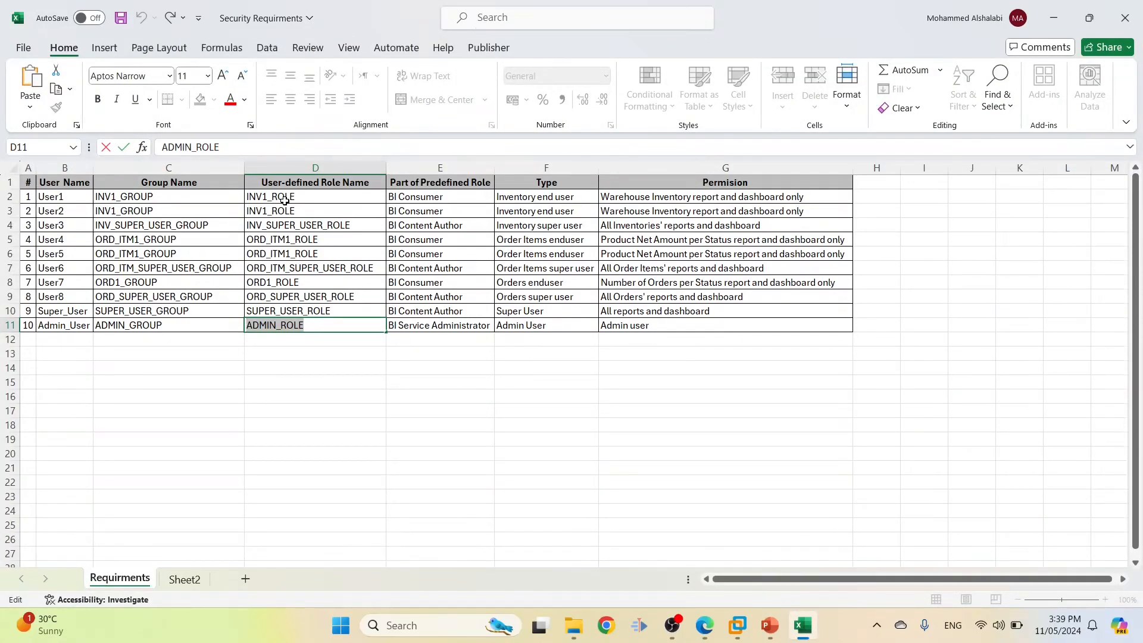
drag(285, 200, 289, 311)
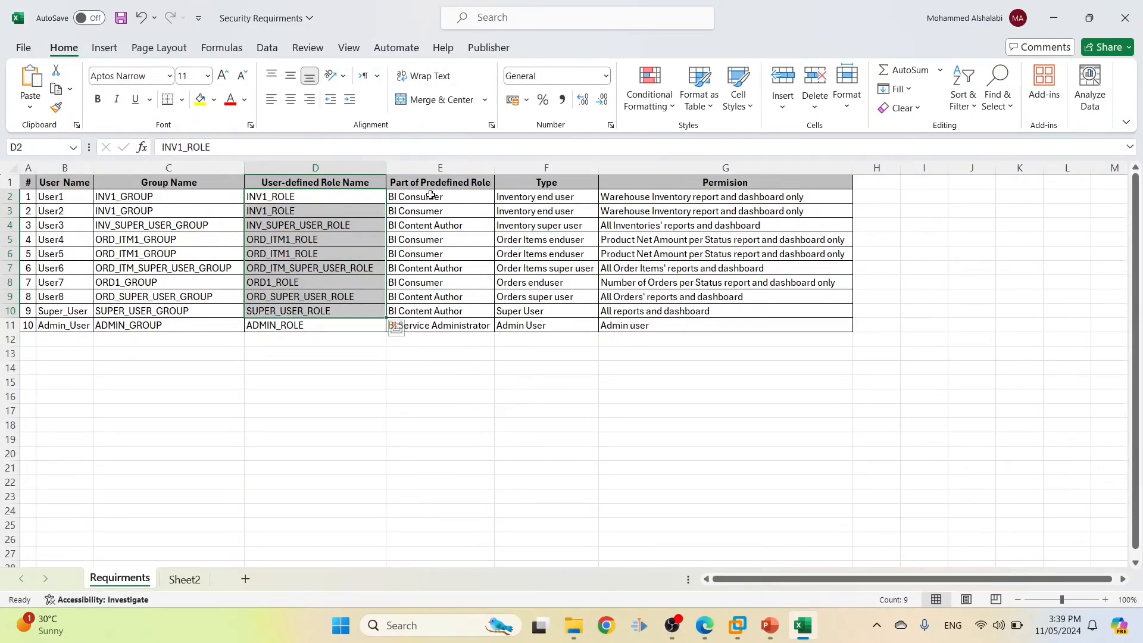
click(431, 196)
drag(430, 196, 419, 297)
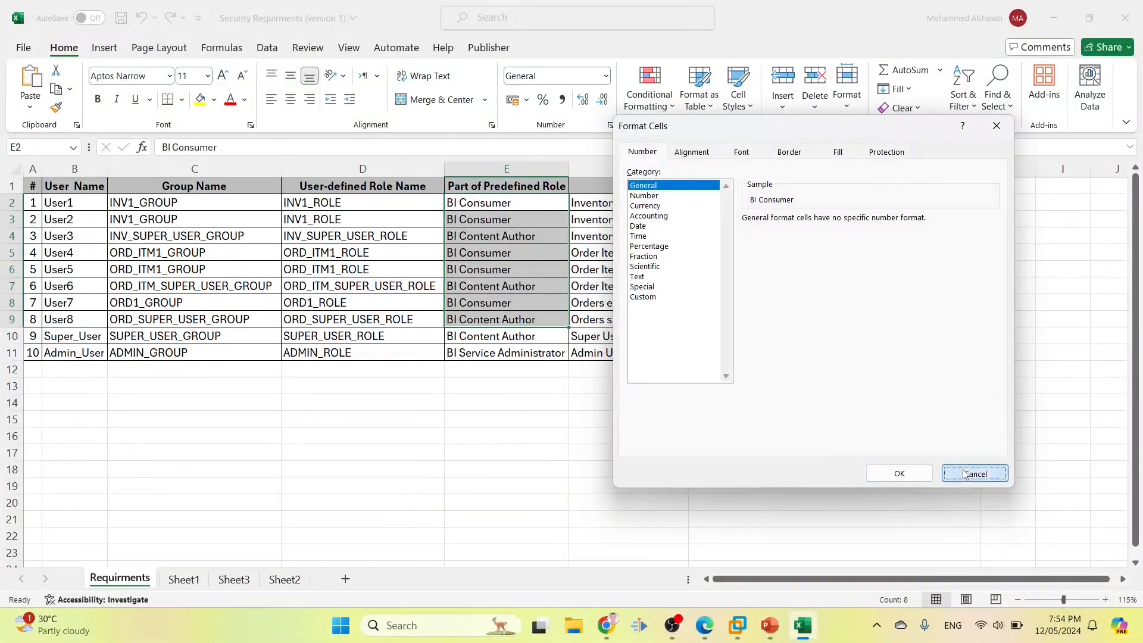
click(975, 474)
Sign back in to Oracle Analytics and go to the Home page listing recent Inventories and Orders dashboards
click(606, 625)
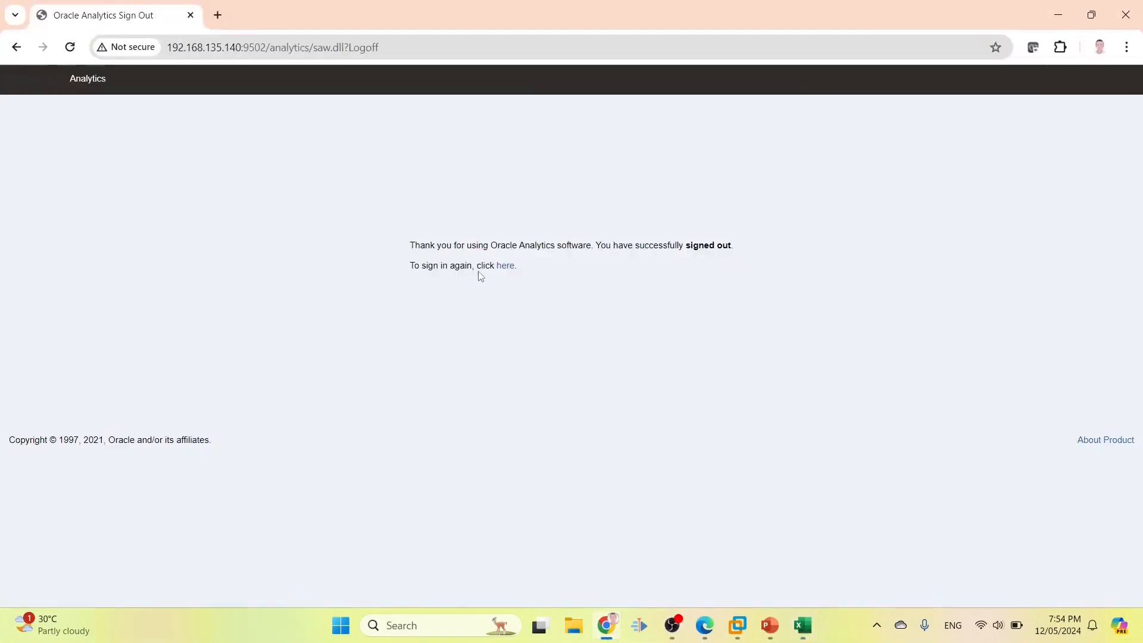
click(501, 272)
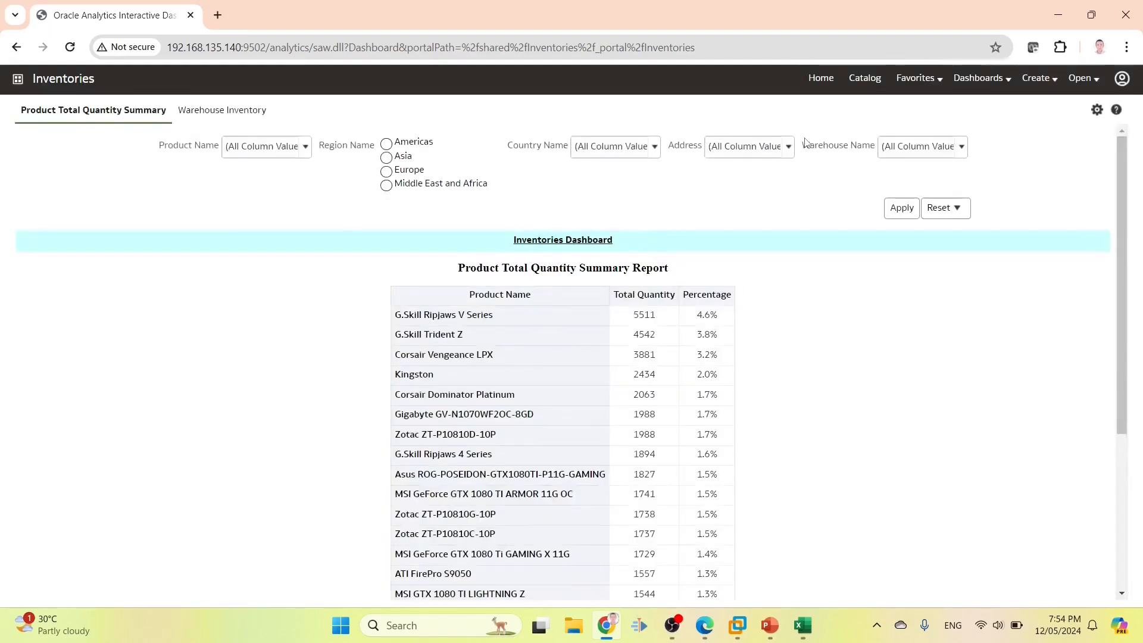
click(826, 78)
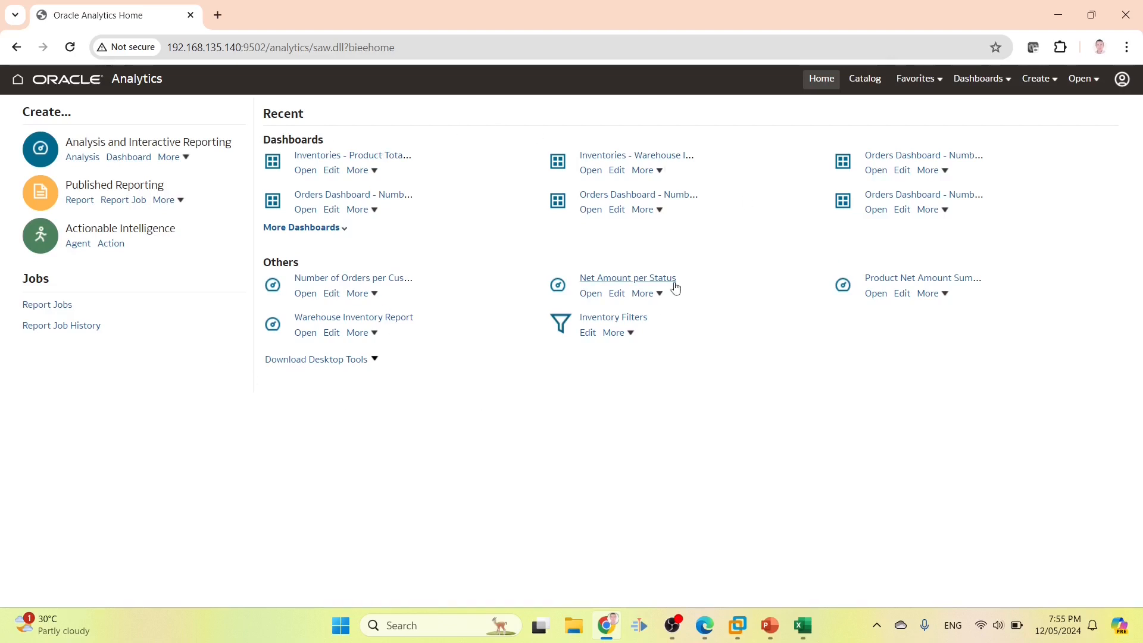
Copy the inventory end user's name from cell B2 of the requirements spreadsheet
mouse_move(709, 627)
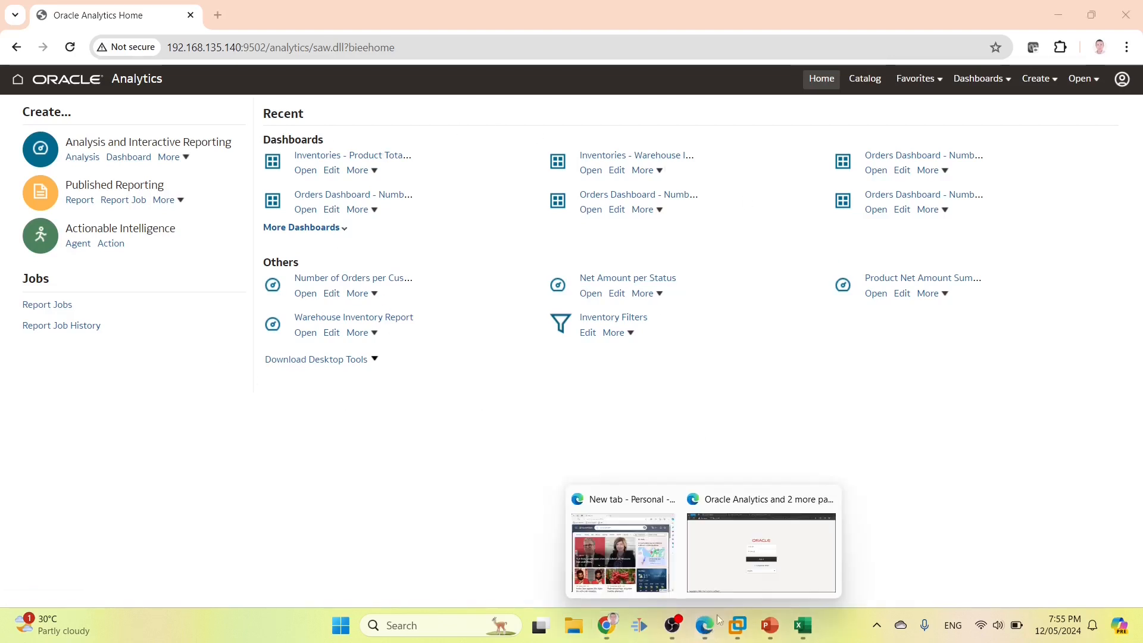
click(758, 563)
click(803, 625)
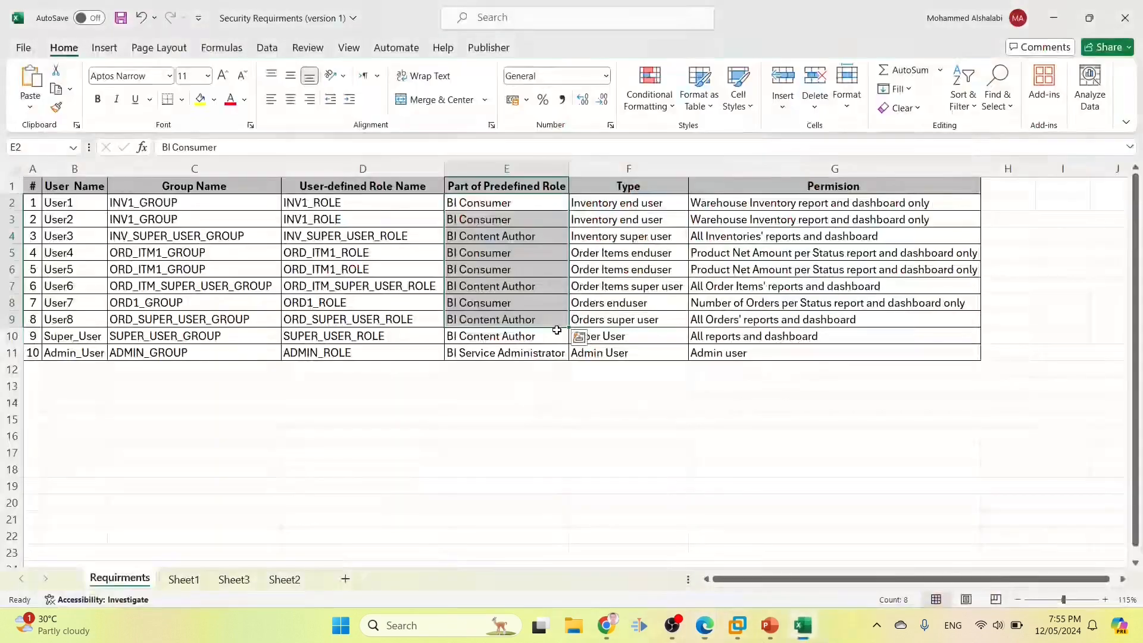
double_click(66, 200)
drag(79, 202, 14, 202)
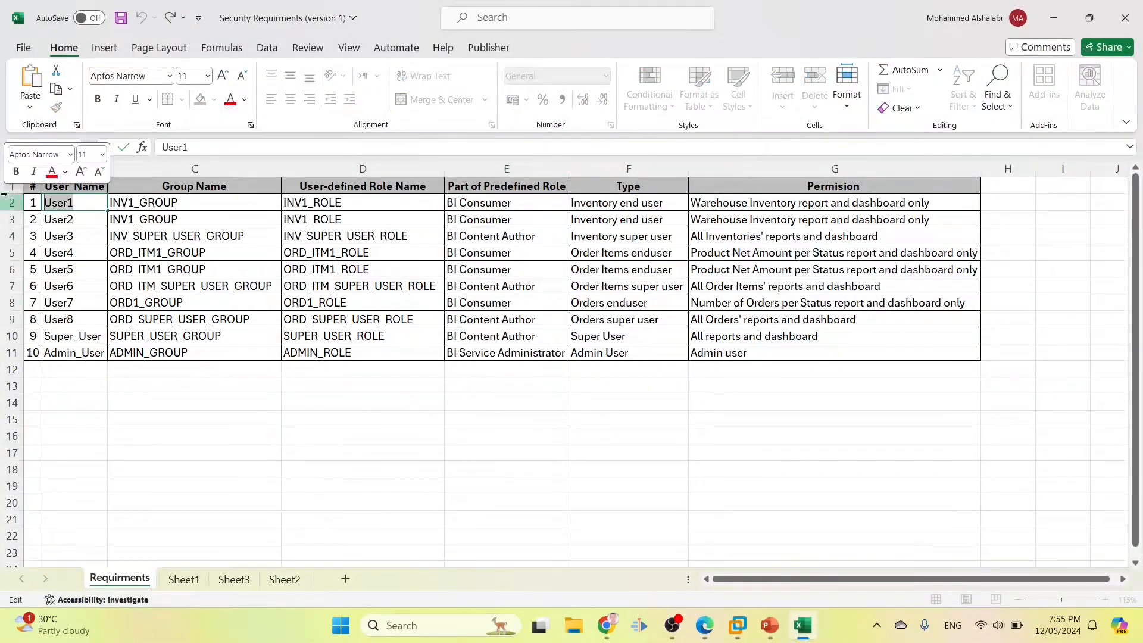
right_click(58, 199)
click(95, 232)
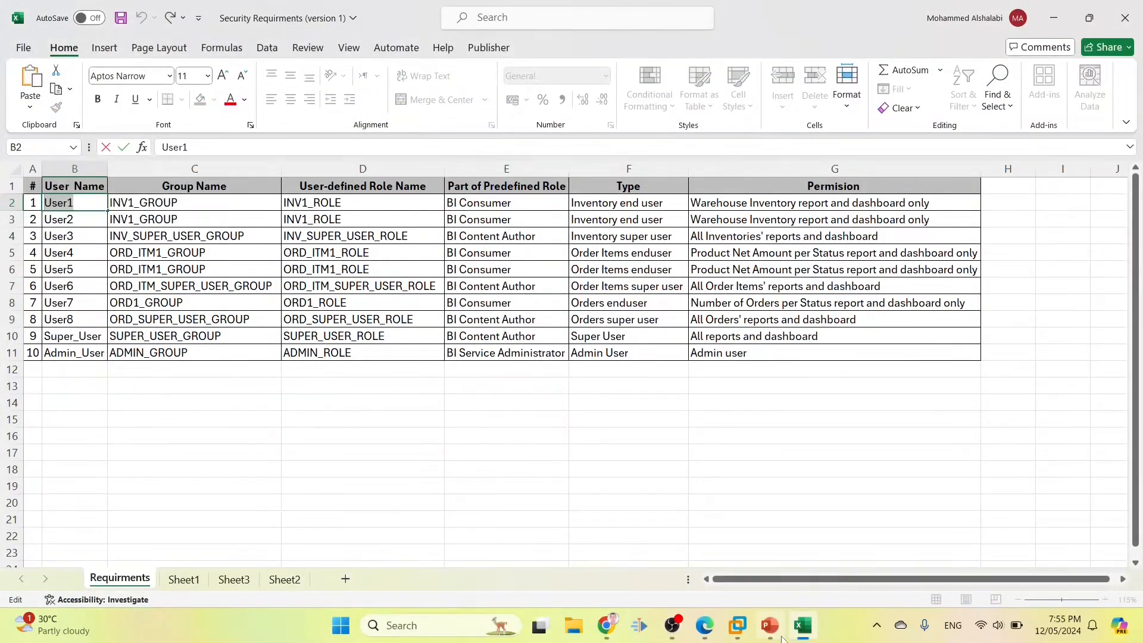
Sign in with the copied user ID and password, then view the Inventories folder in the Catalog
click(803, 625)
click(583, 257)
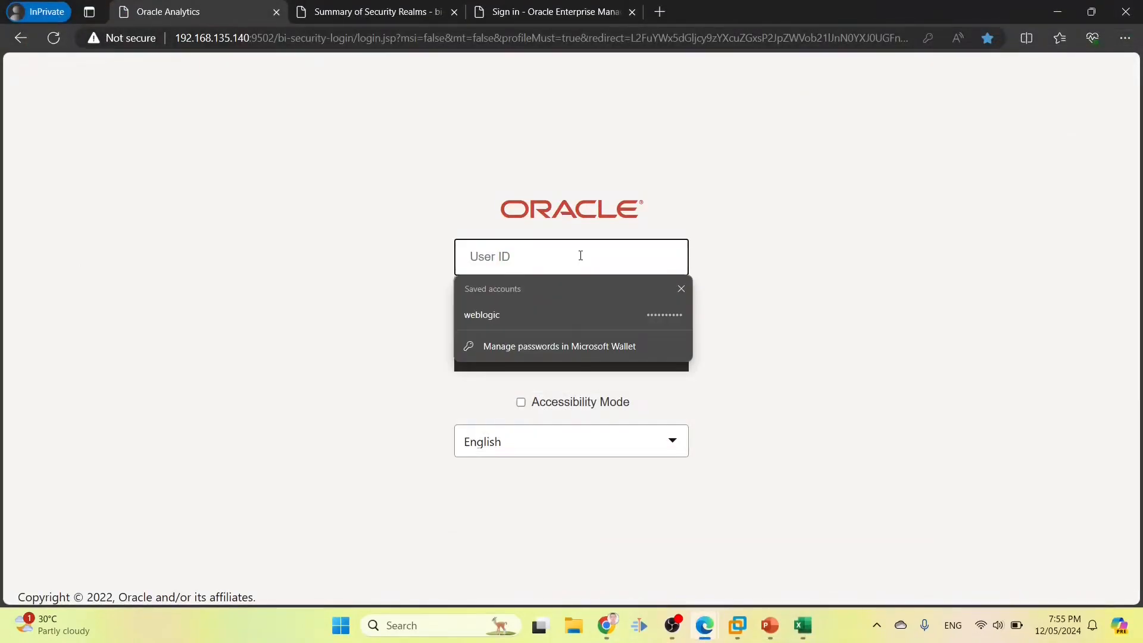
key(ctrl+v)
key(Tab)
text(••)
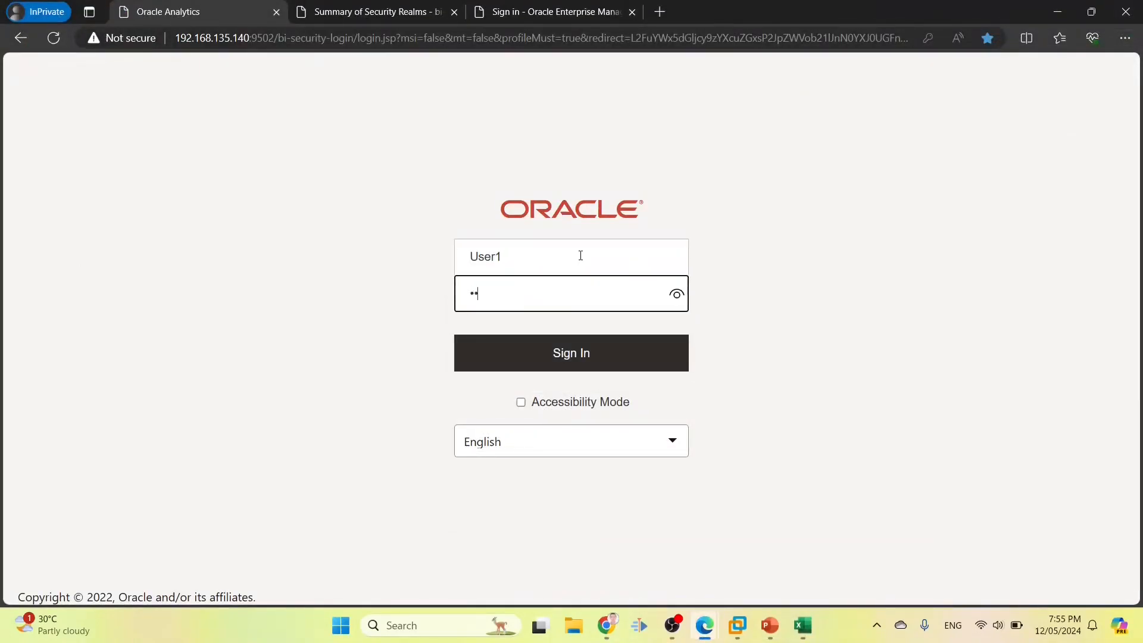
key(Return)
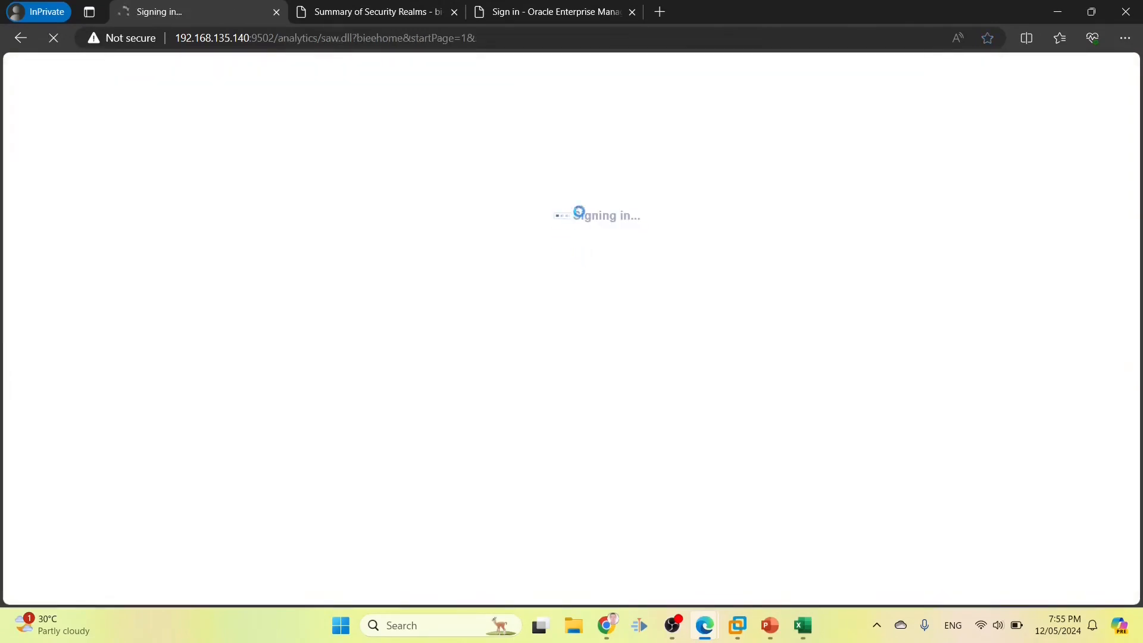
click(866, 67)
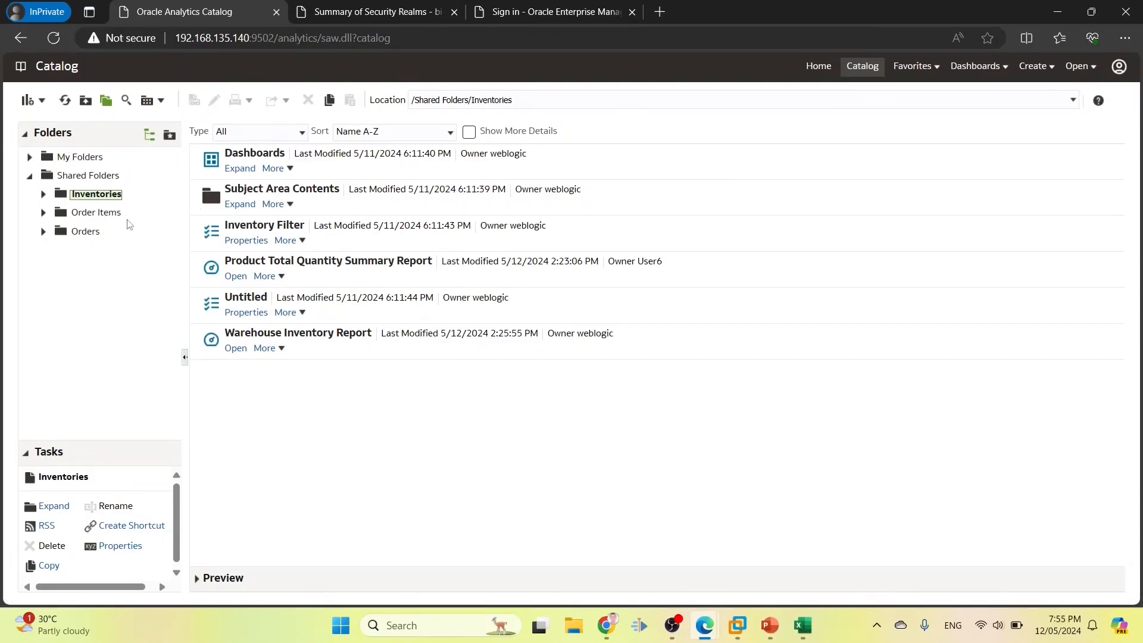
scroll(115, 540, down, 1)
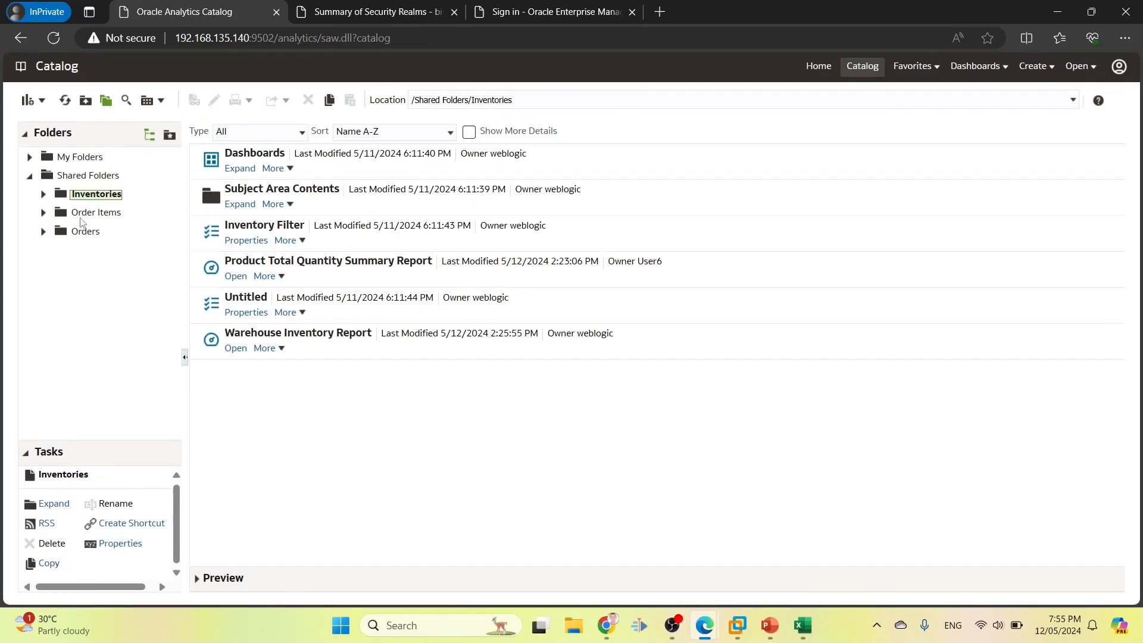
click(83, 216)
click(84, 197)
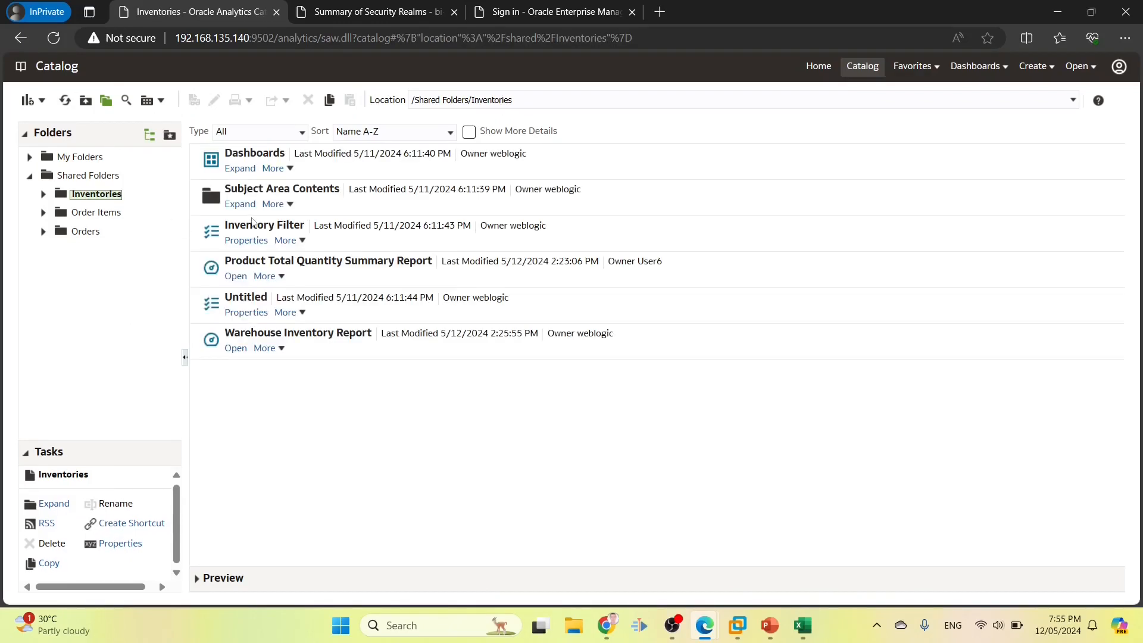
click(329, 228)
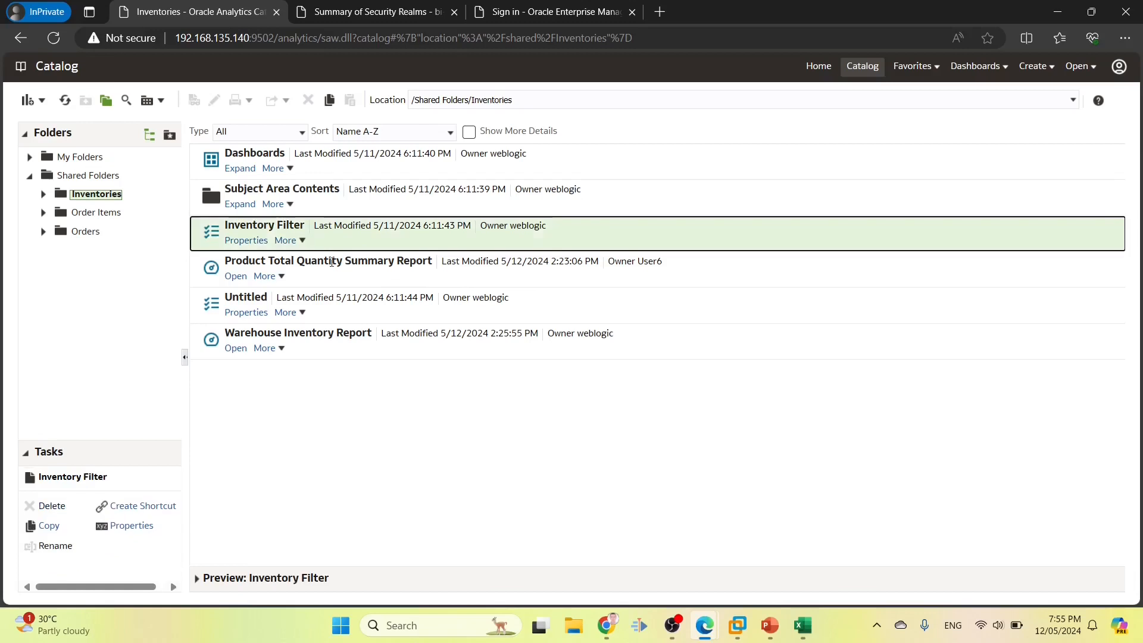
click(333, 277)
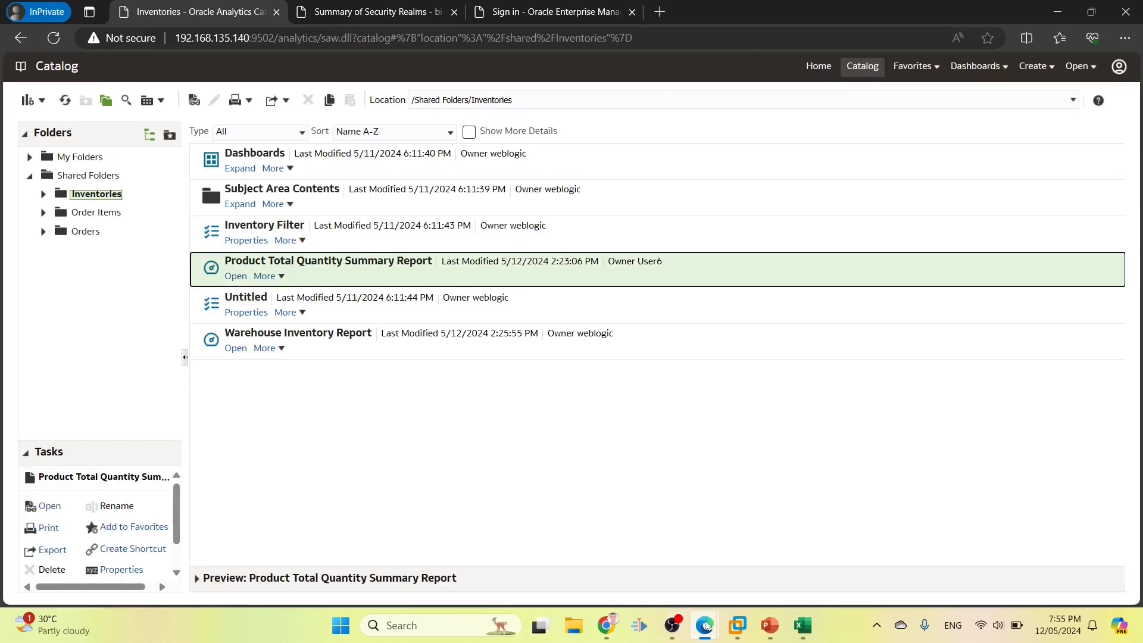
click(607, 625)
click(864, 83)
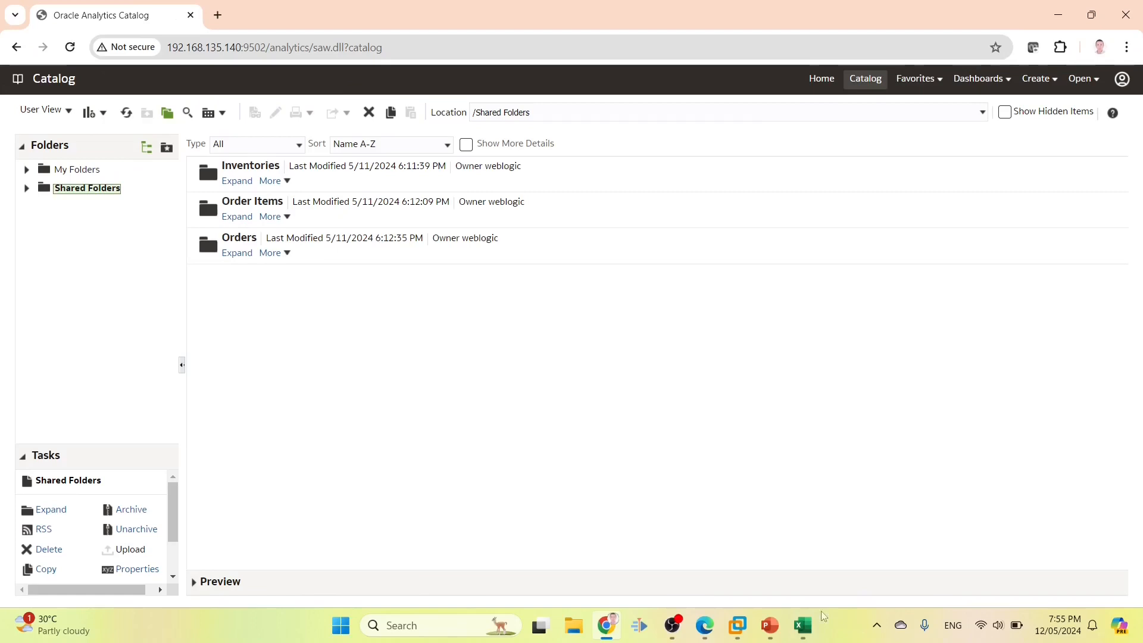
click(356, 187)
scroll(116, 548, down, 2)
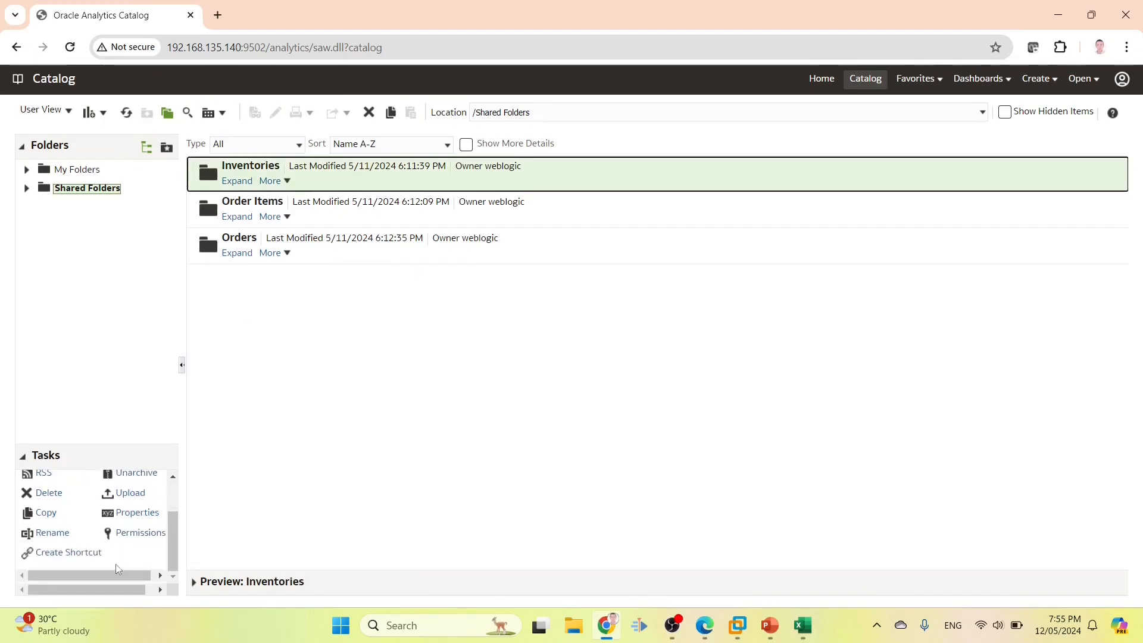
click(135, 534)
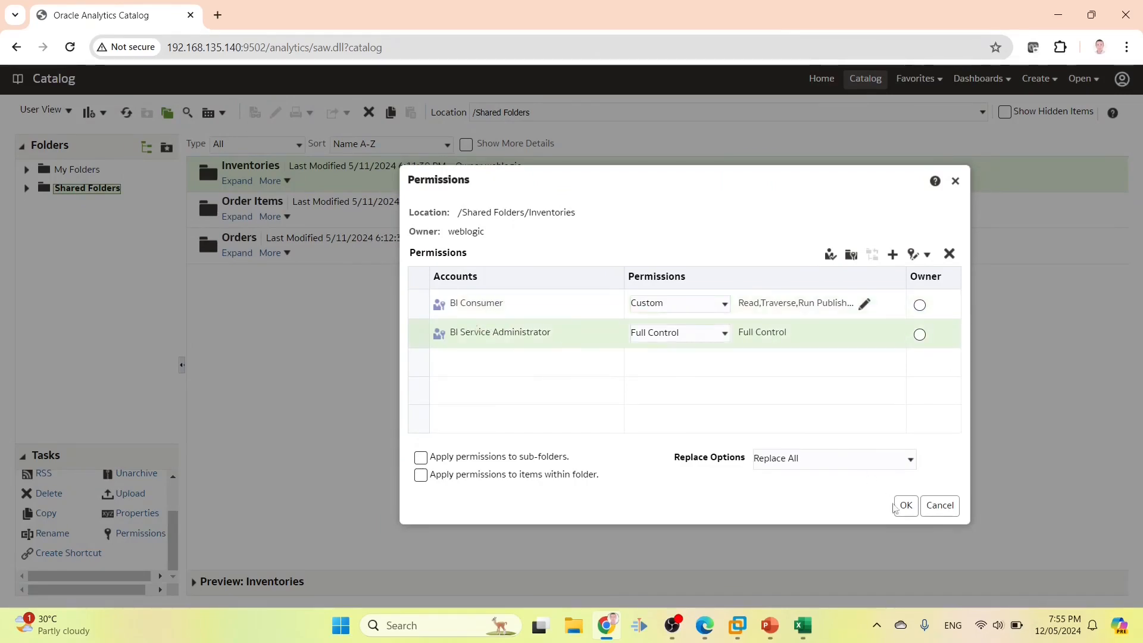
click(940, 505)
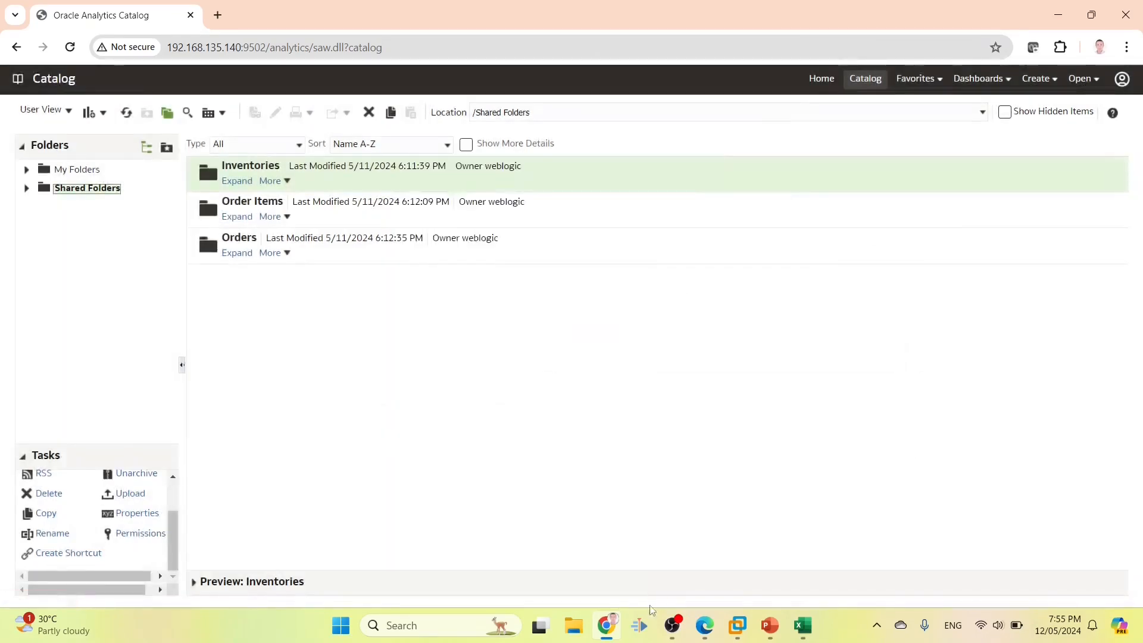
mouse_move(705, 625)
click(744, 576)
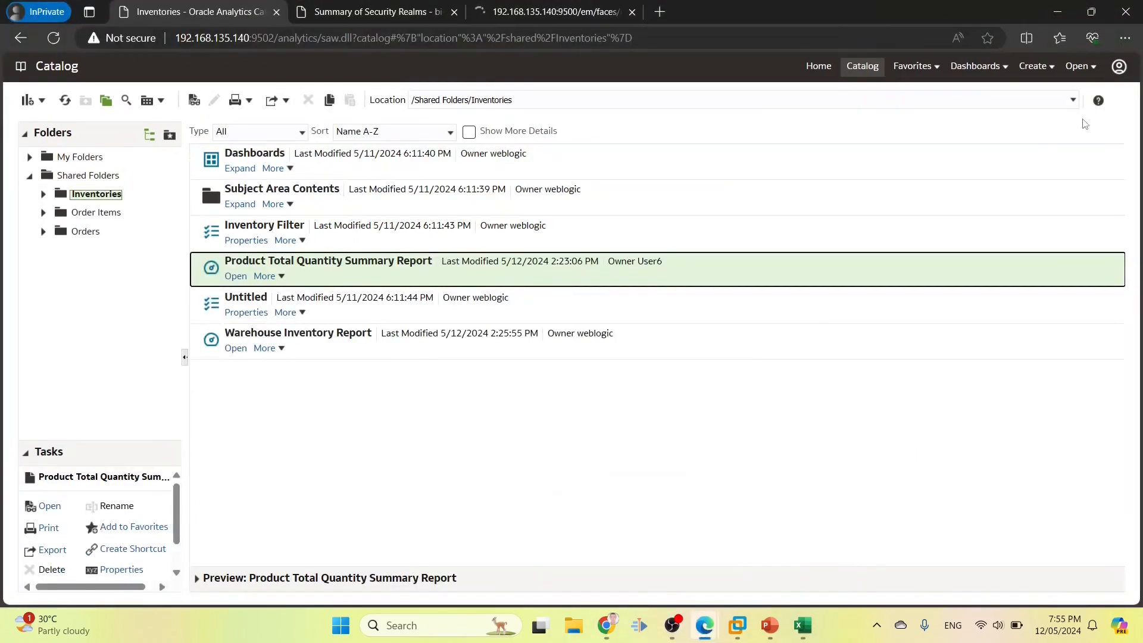
click(1119, 66)
click(1085, 119)
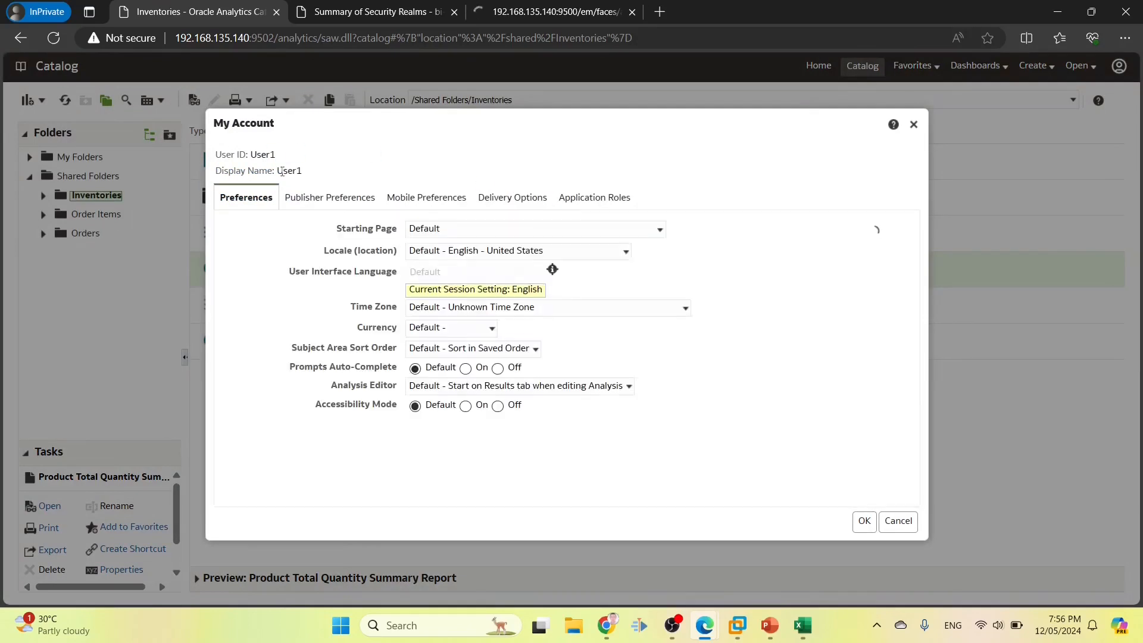
click(594, 197)
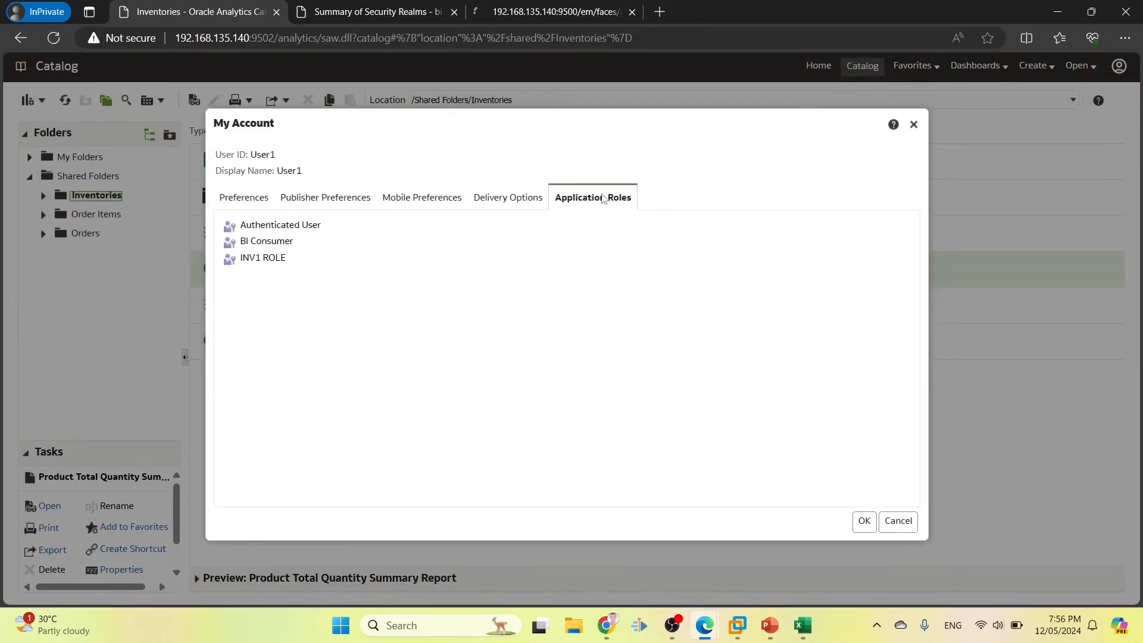
drag(237, 239, 319, 247)
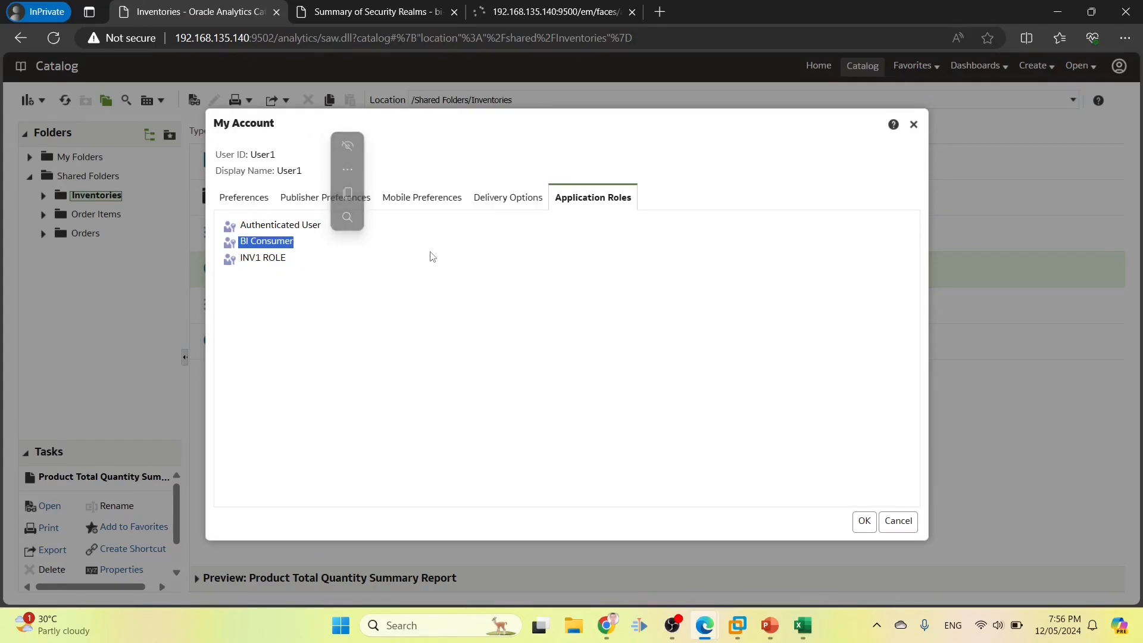
click(898, 519)
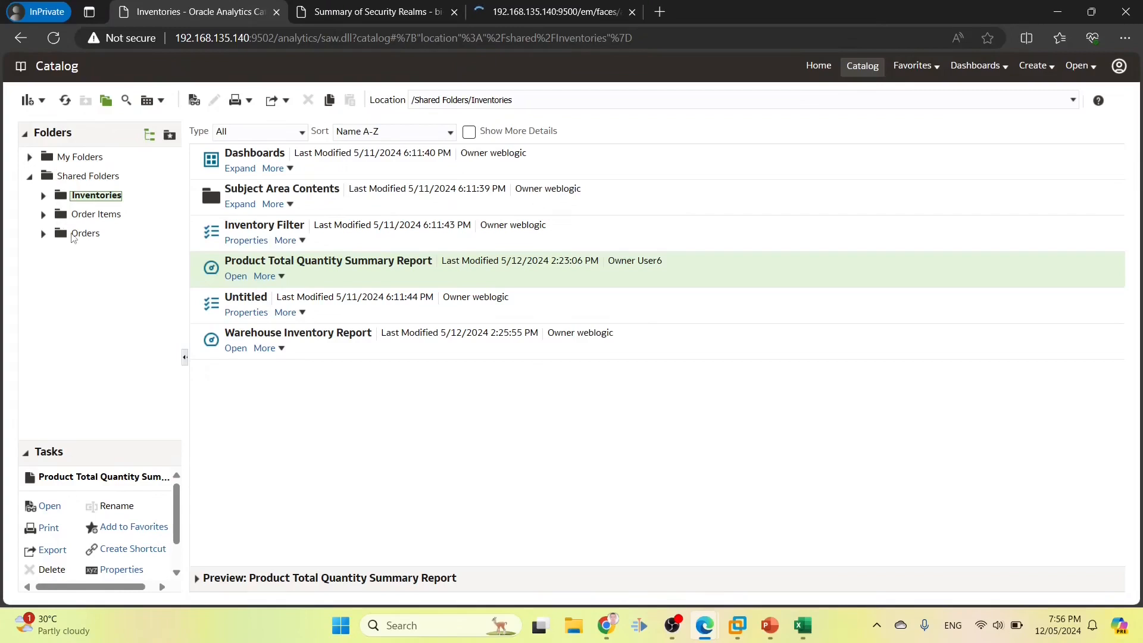
Remove BI Consumer from the Inventories folder permissions
click(618, 630)
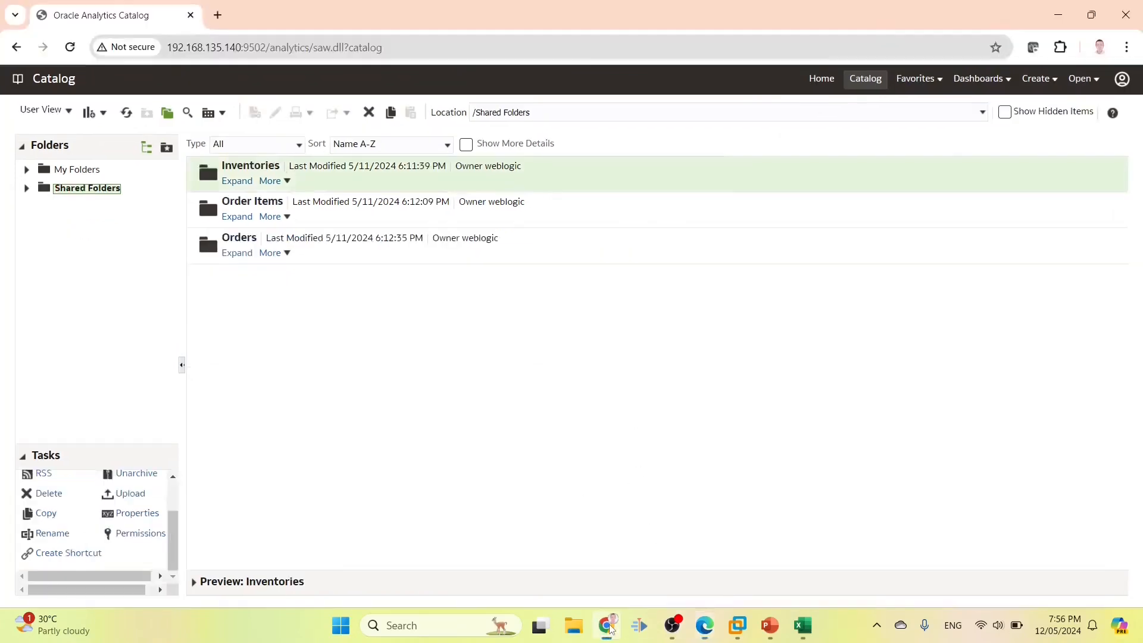
click(26, 189)
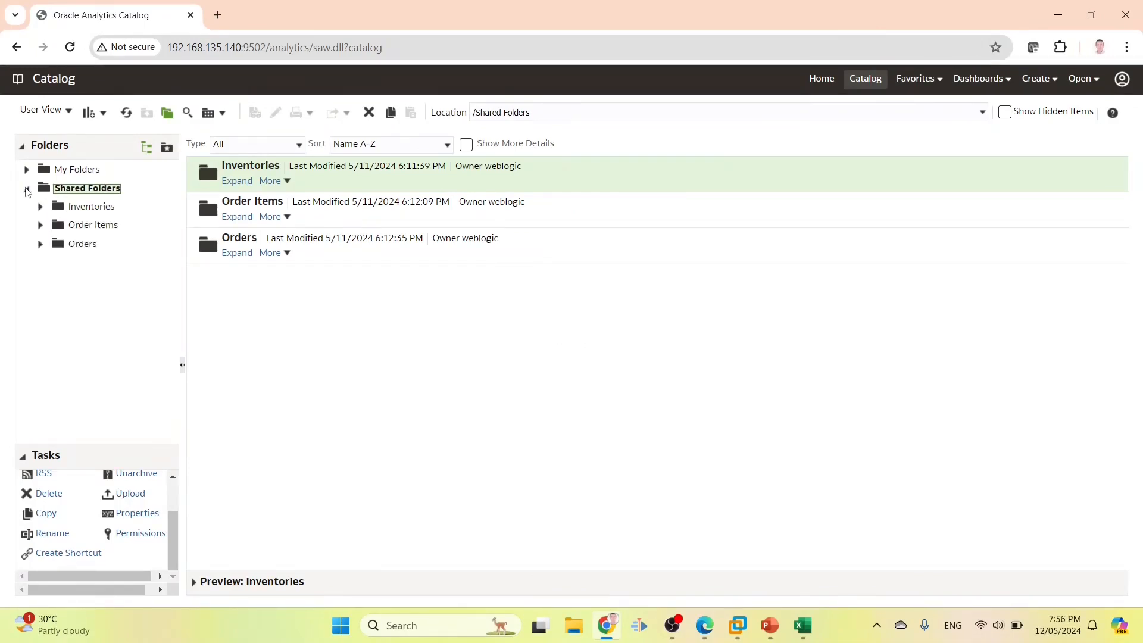
click(75, 209)
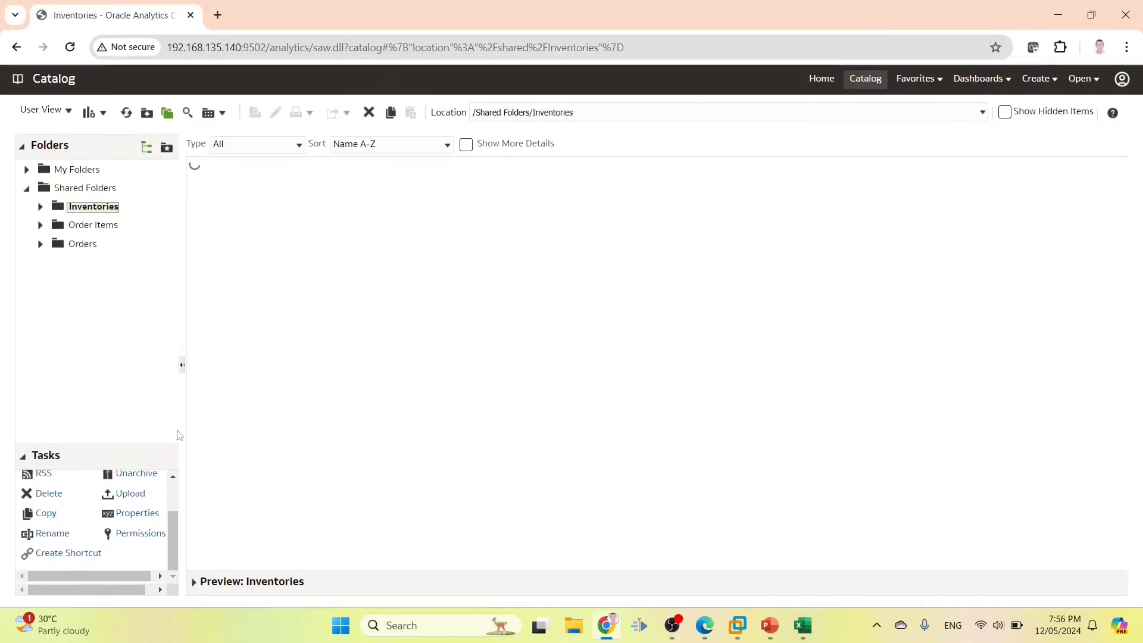
click(137, 534)
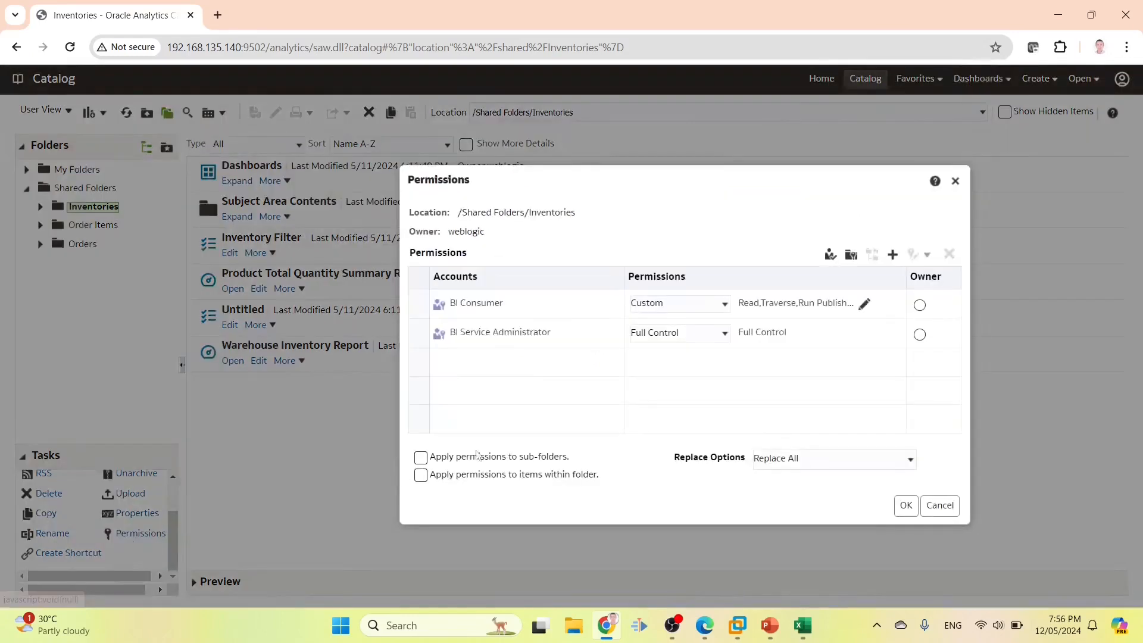
click(513, 302)
click(950, 255)
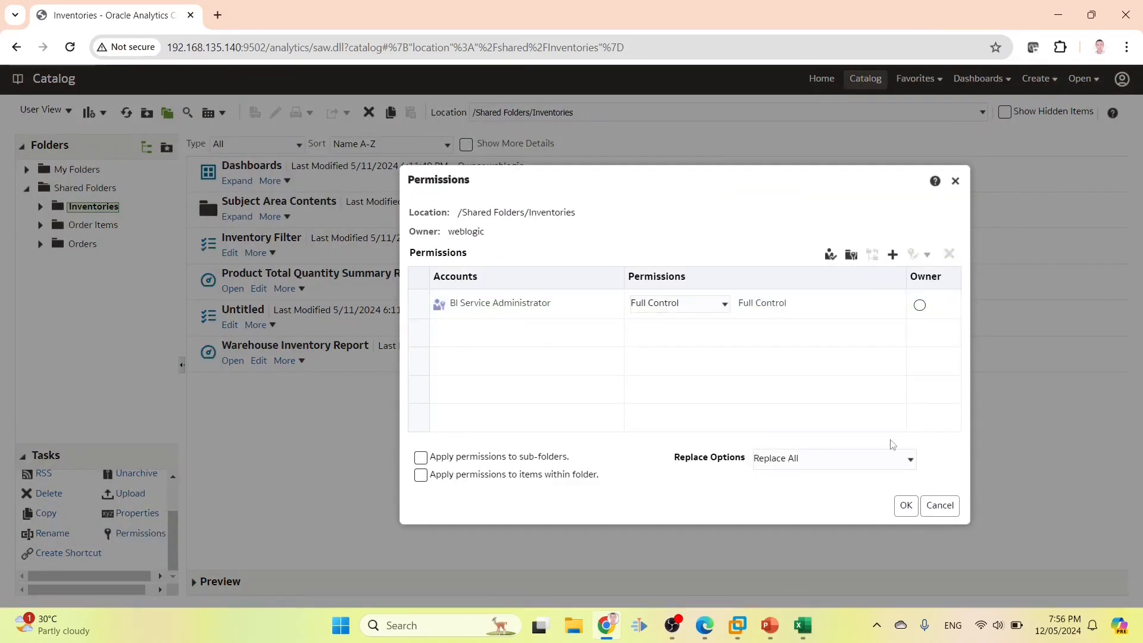
click(906, 505)
Remove BI Consumer from the Order Items folder permissions
click(97, 226)
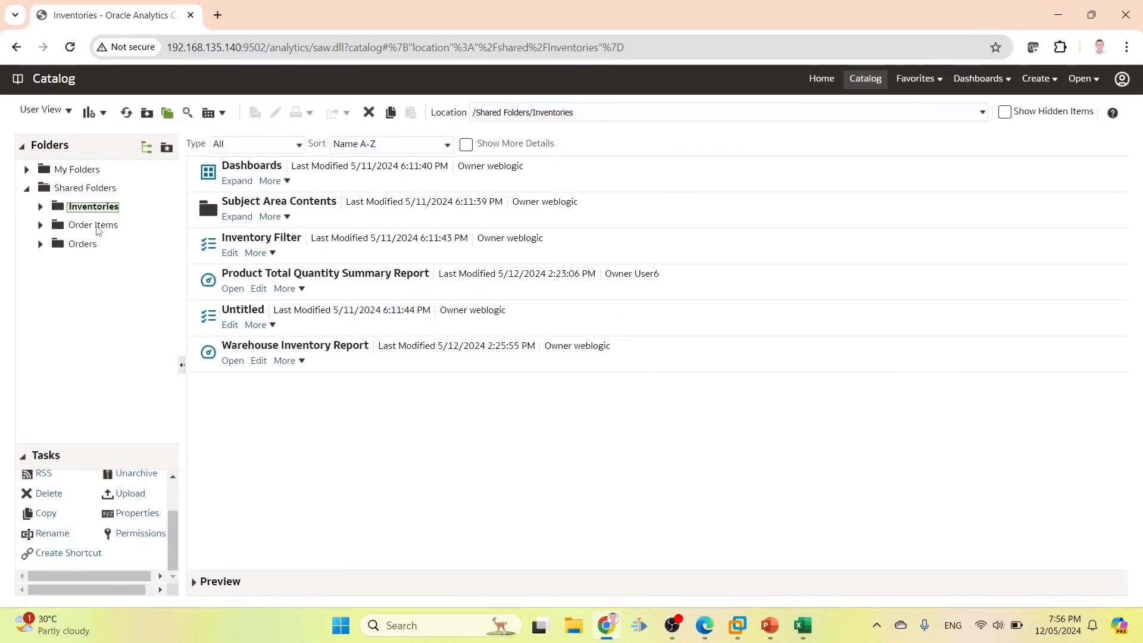
click(134, 534)
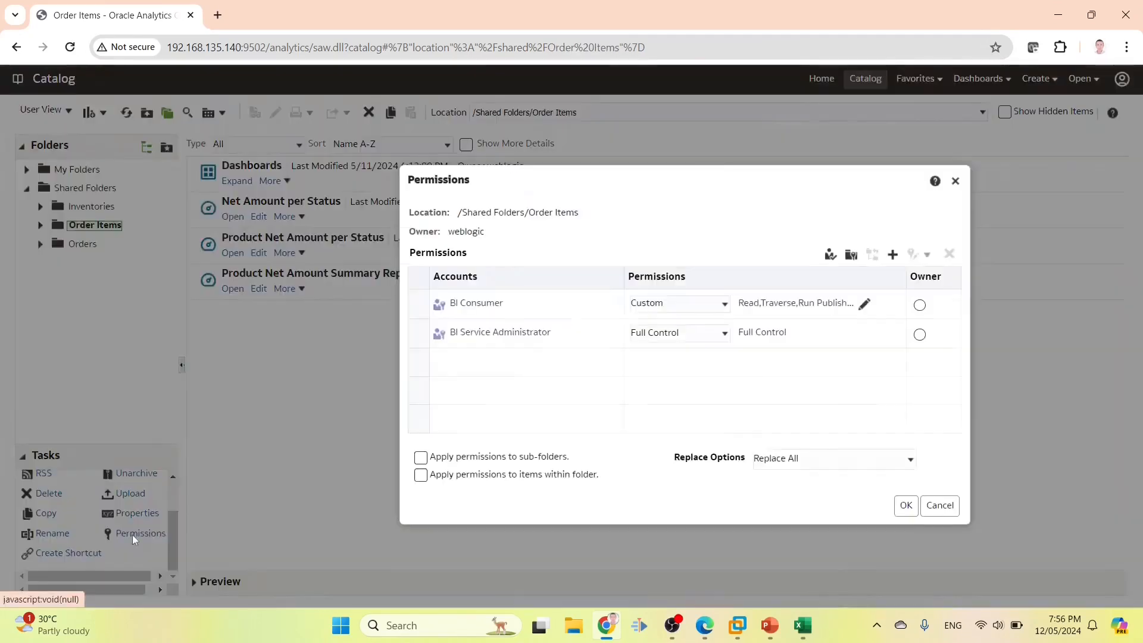
click(554, 304)
click(949, 255)
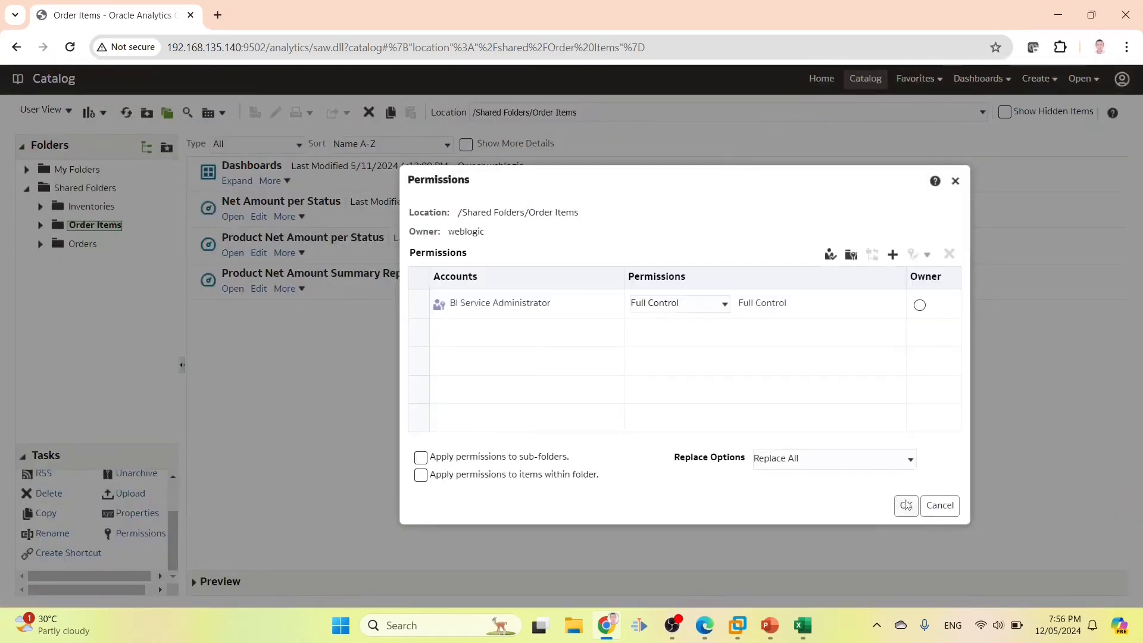
click(906, 506)
Remove BI Consumer from the Orders folder permissions
click(84, 245)
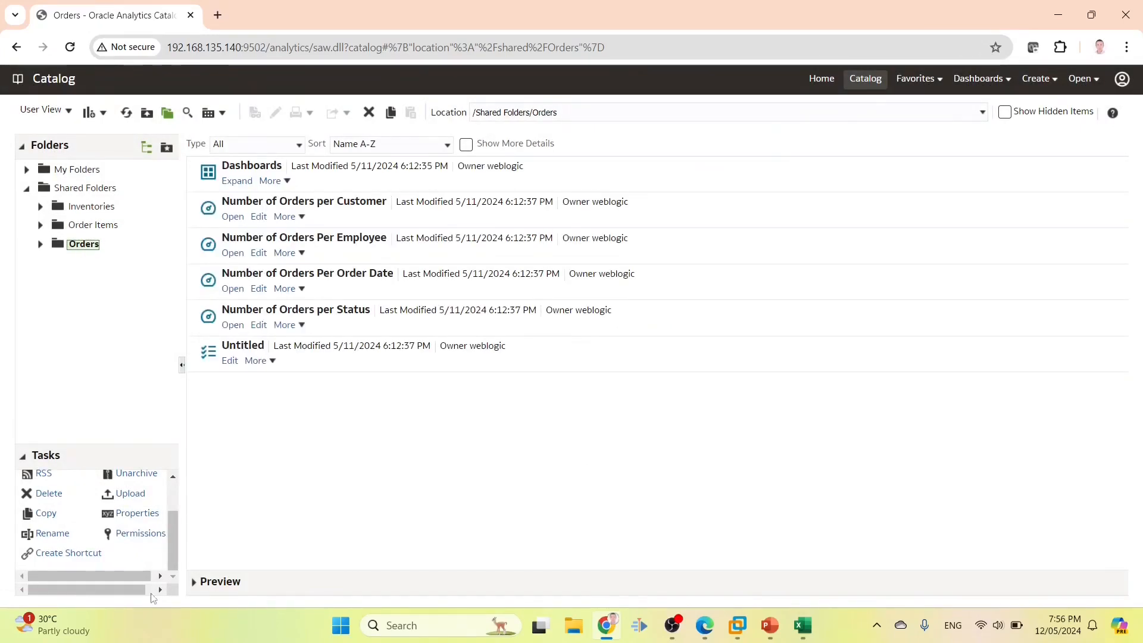
click(141, 534)
click(524, 304)
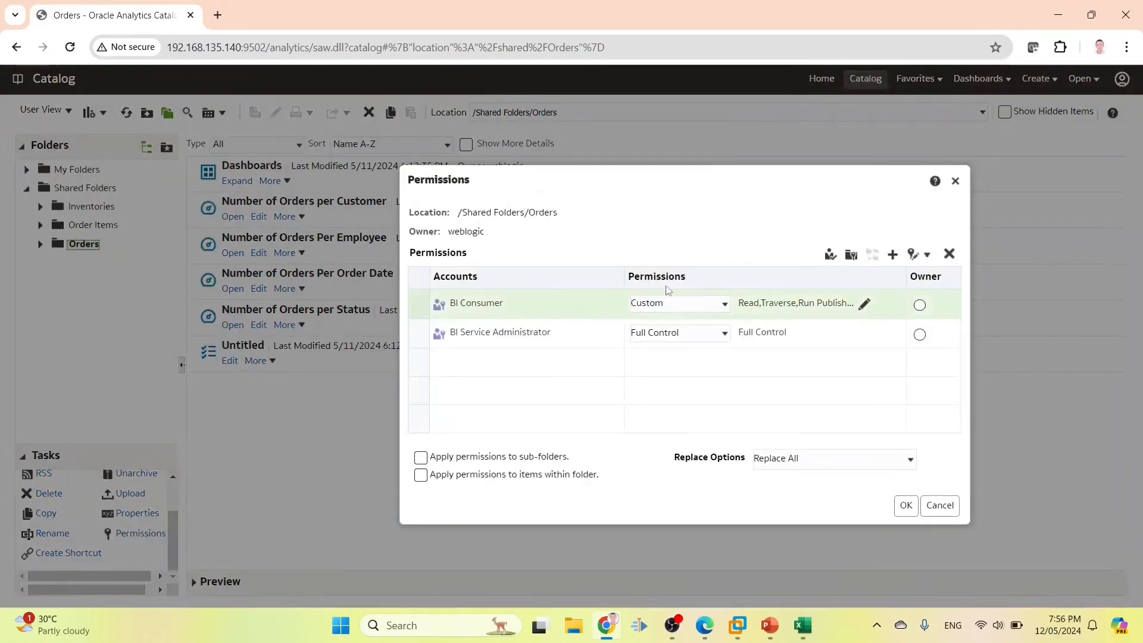
click(949, 254)
click(903, 506)
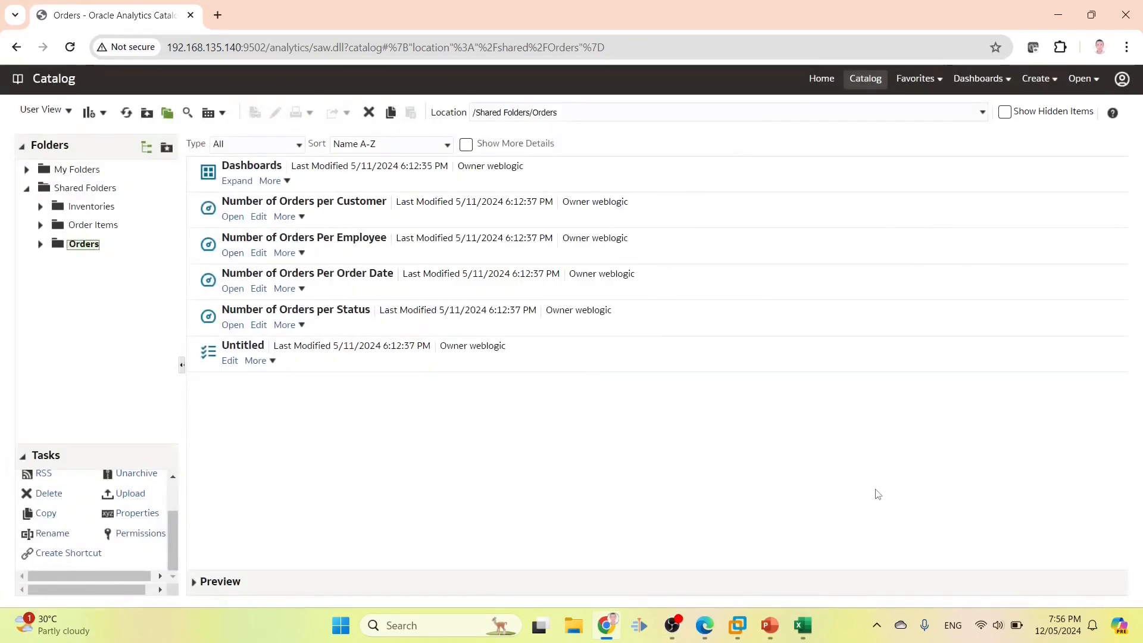
Sign out of Oracle Analytics and log back in as user1
mouse_move(704, 625)
click(753, 567)
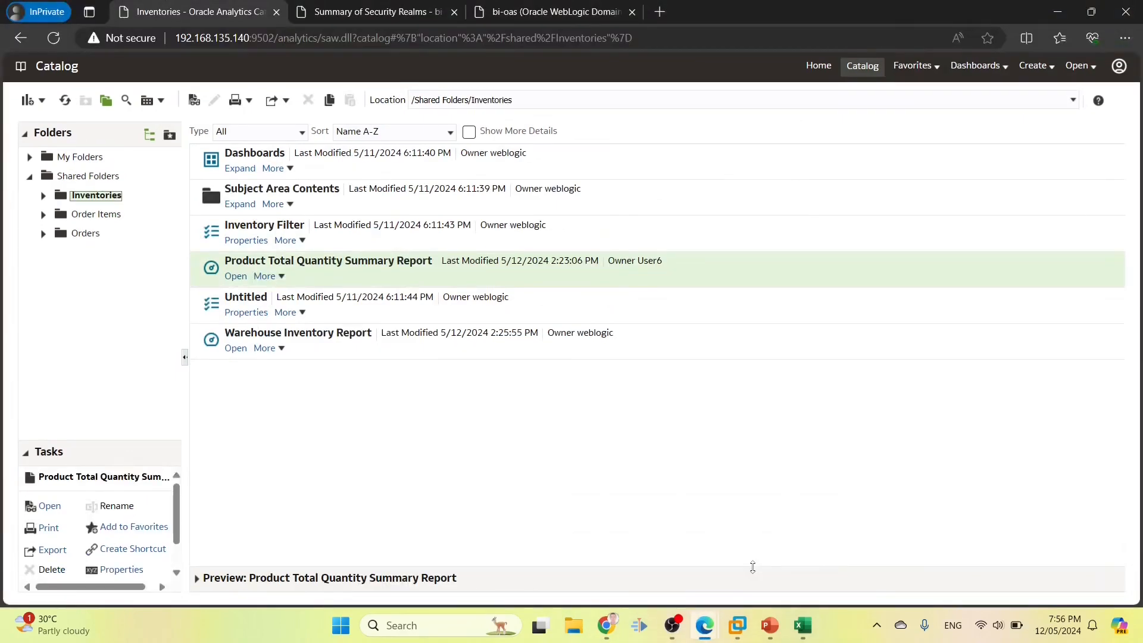
click(1120, 66)
click(1060, 140)
click(654, 258)
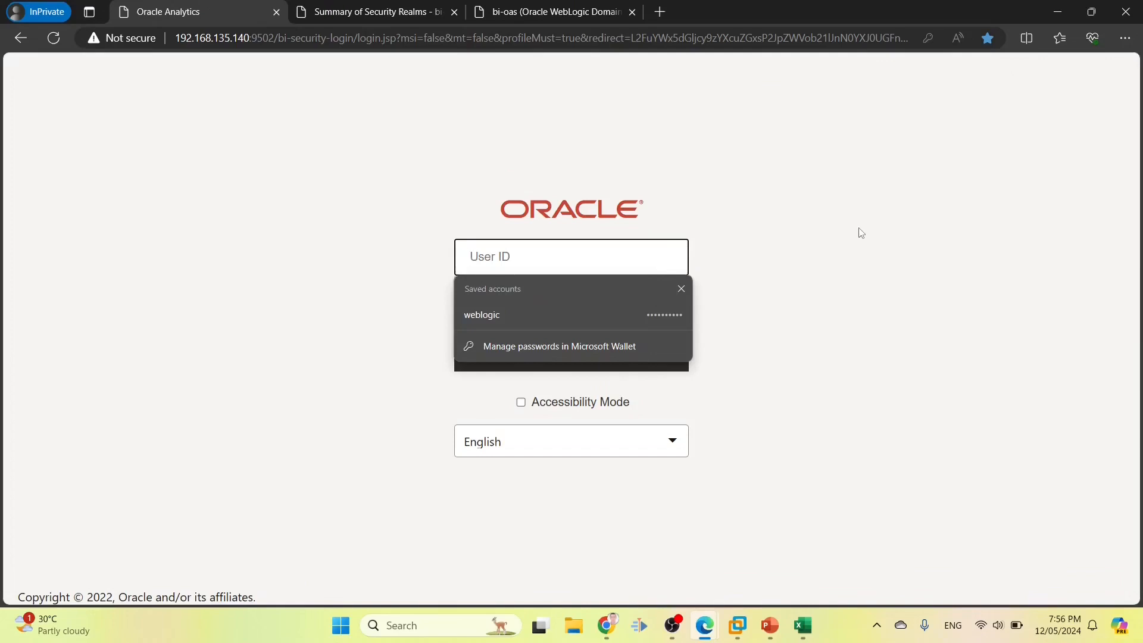
text(user1)
key(Tab)
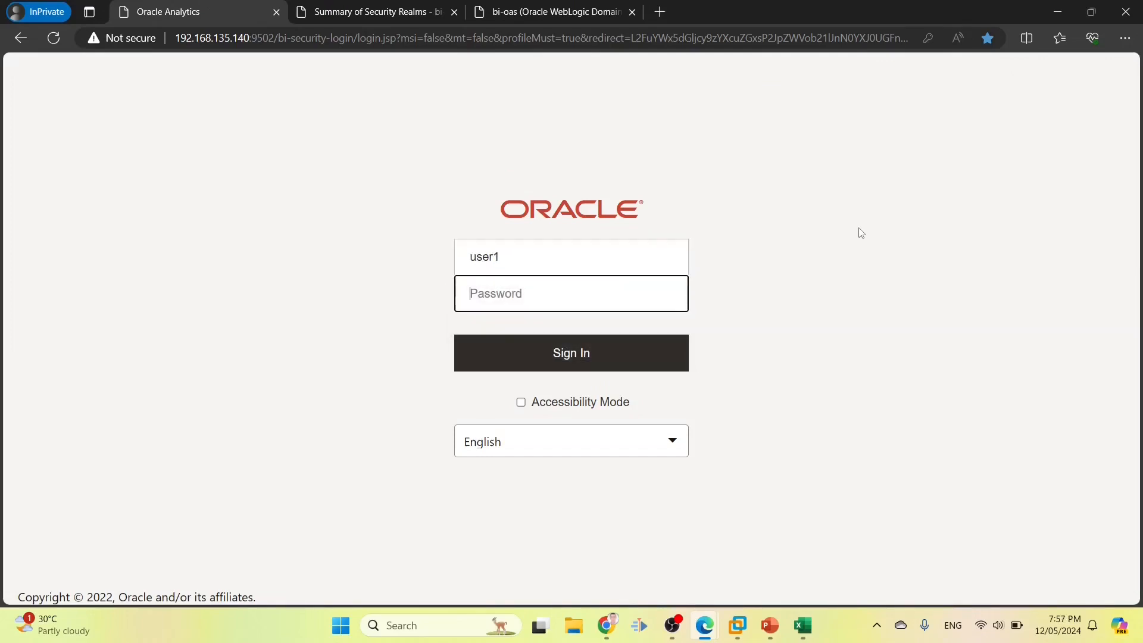
text(*)
key(Return)
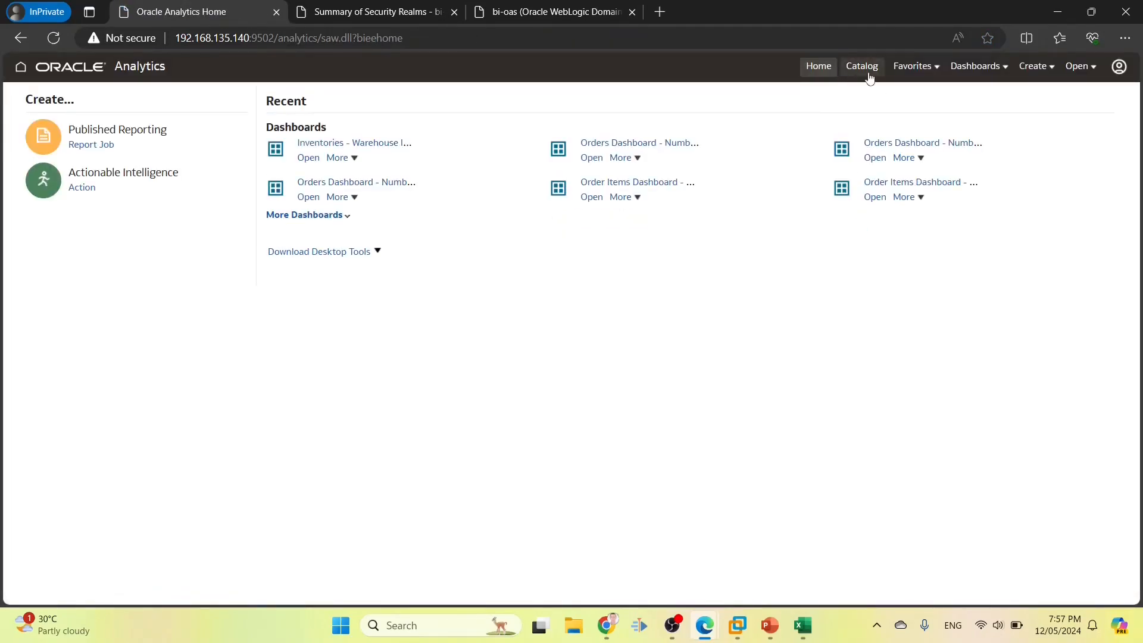
Confirm the Shared Folders catalog is empty, then return to the security requirements workbook
click(867, 76)
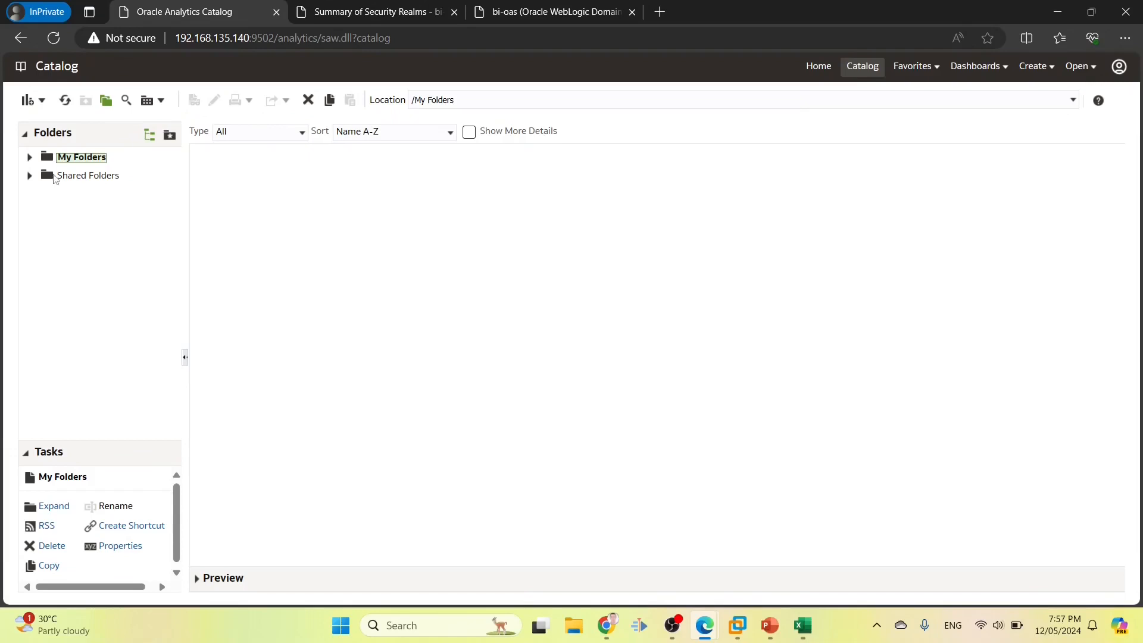
click(55, 178)
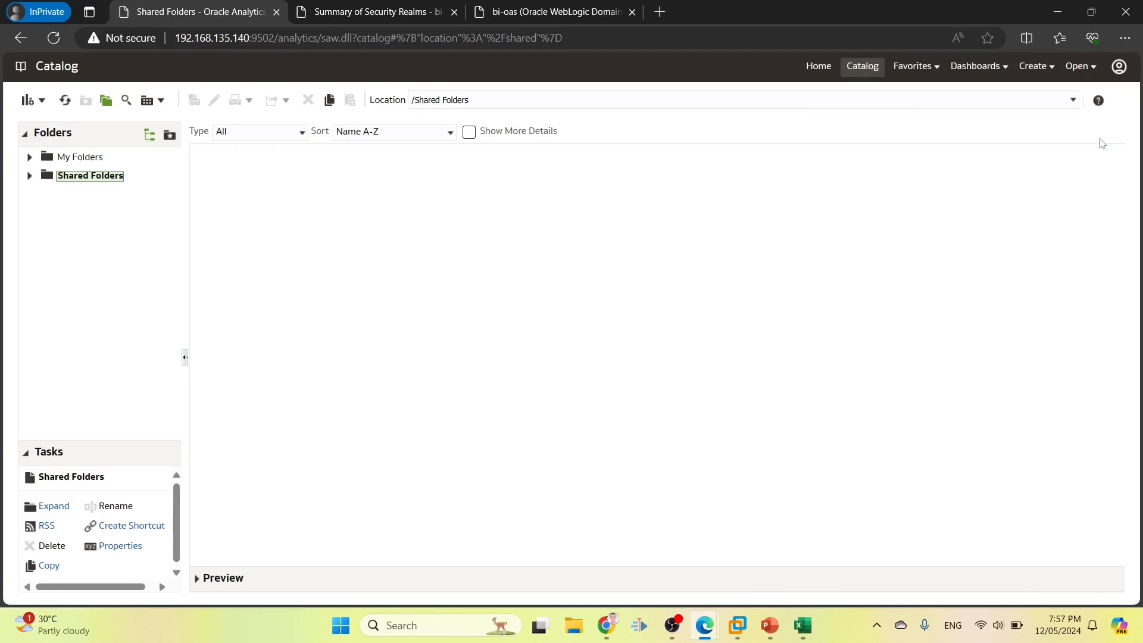
click(810, 628)
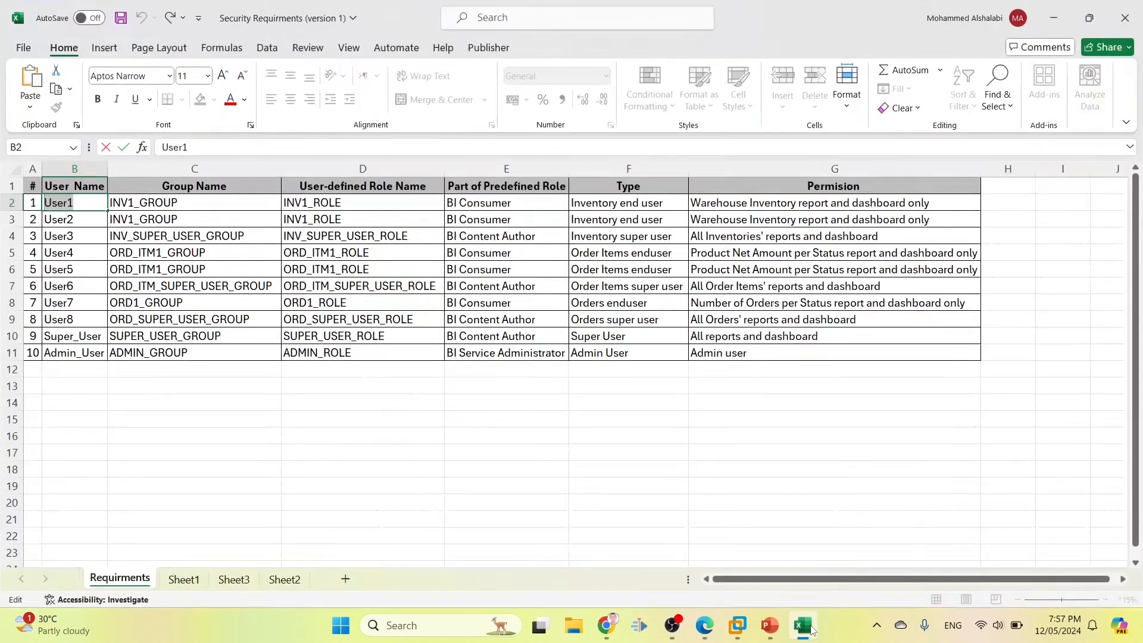
click(308, 206)
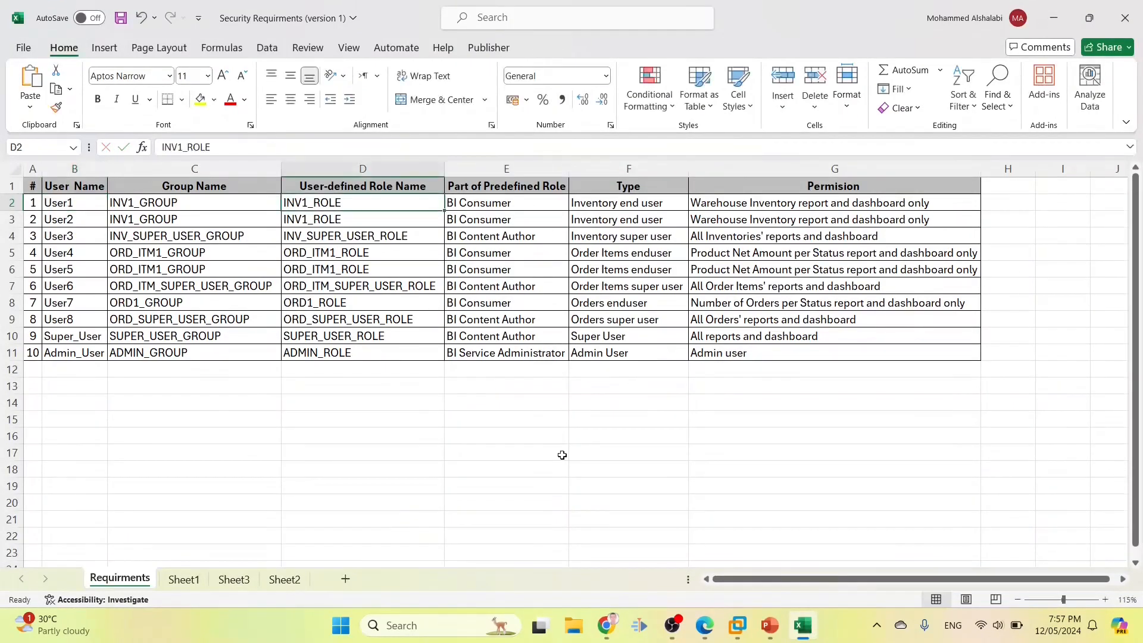
click(805, 626)
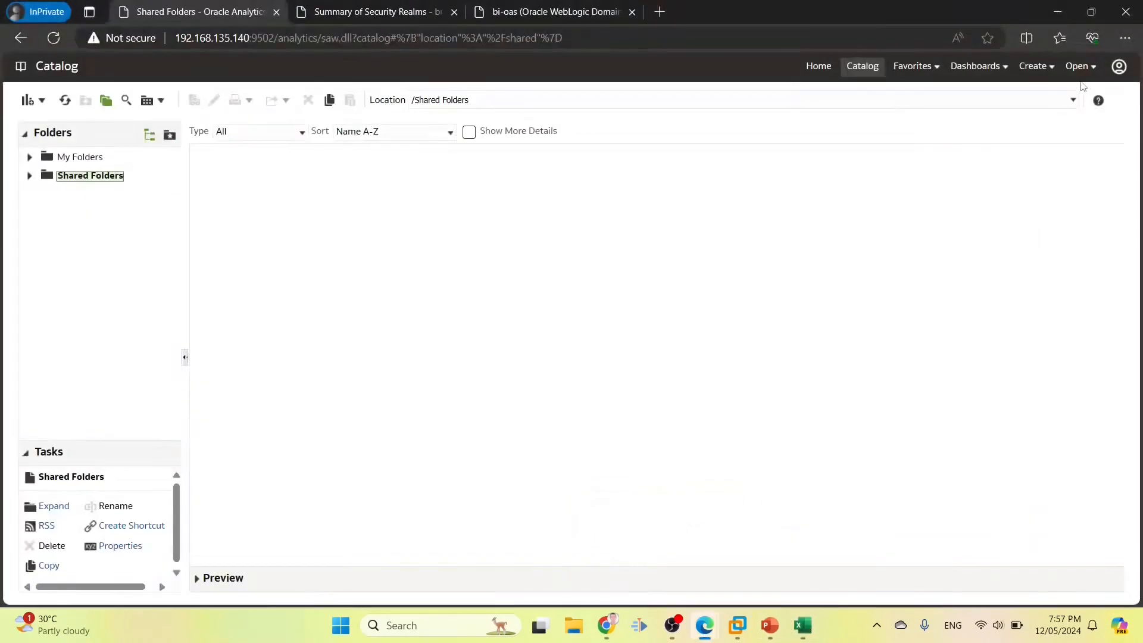
click(803, 625)
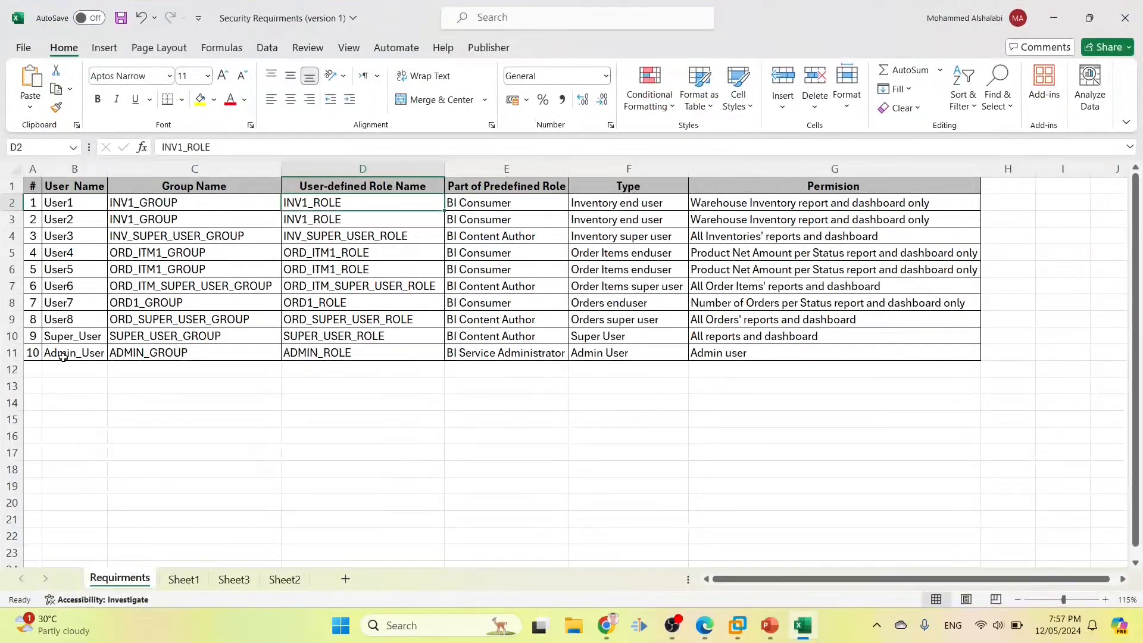
drag(34, 352, 740, 351)
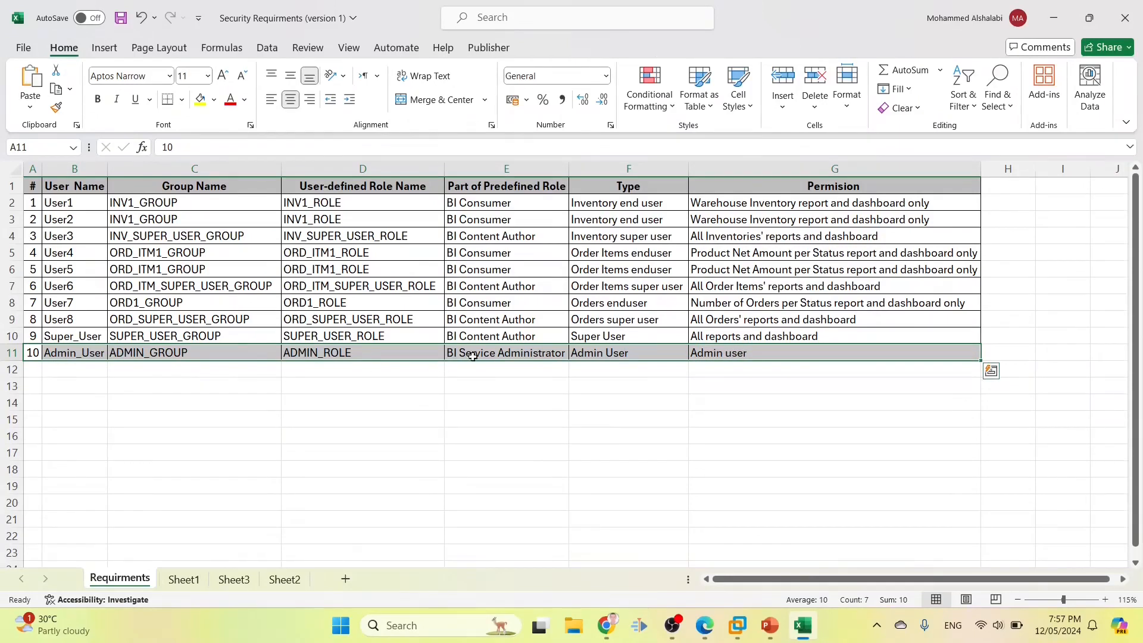
click(92, 354)
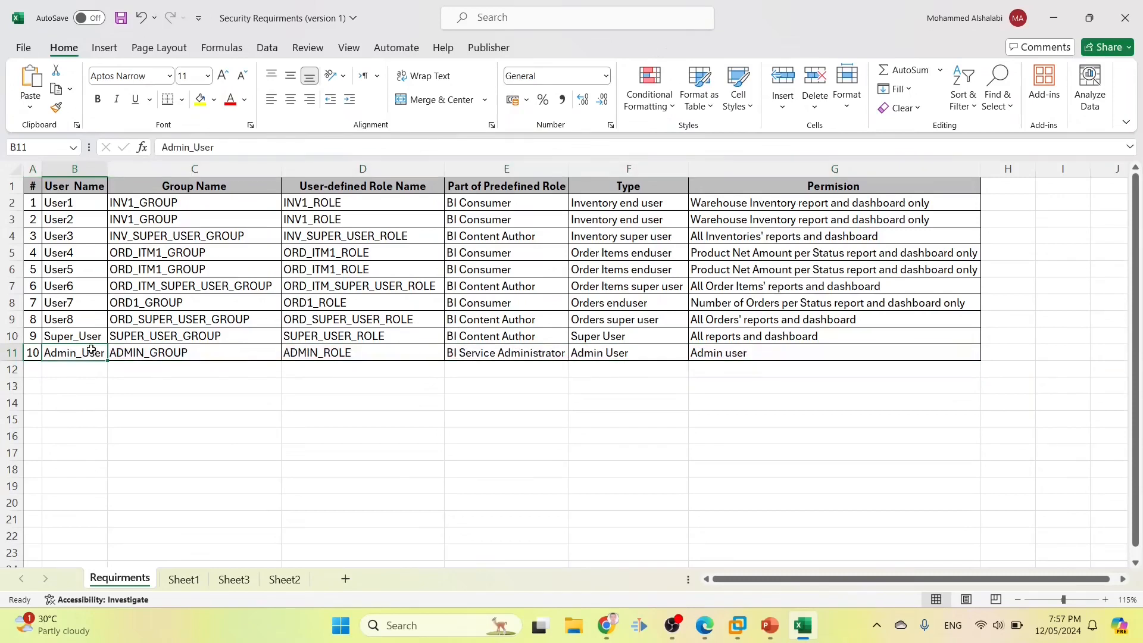
click(241, 150)
double_click(241, 150)
key(ctrl+c)
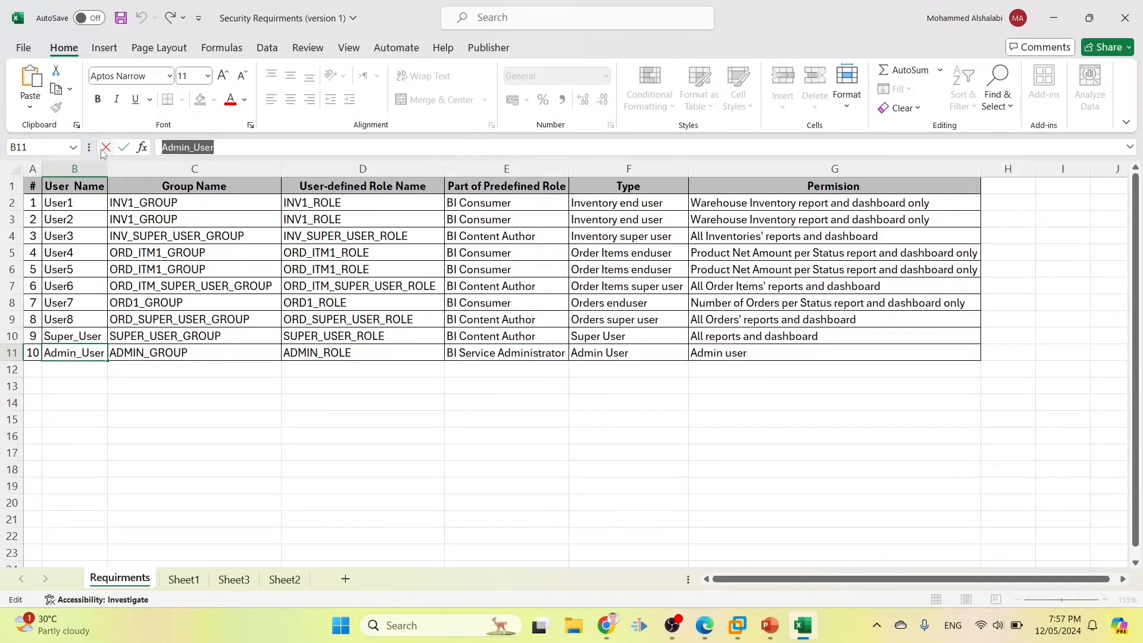
Sign out and log back in as the admin user with the pasted user ID
click(704, 626)
click(761, 552)
click(1119, 66)
click(1078, 142)
click(536, 260)
key(ctrl+v)
key(Tab)
text(••)
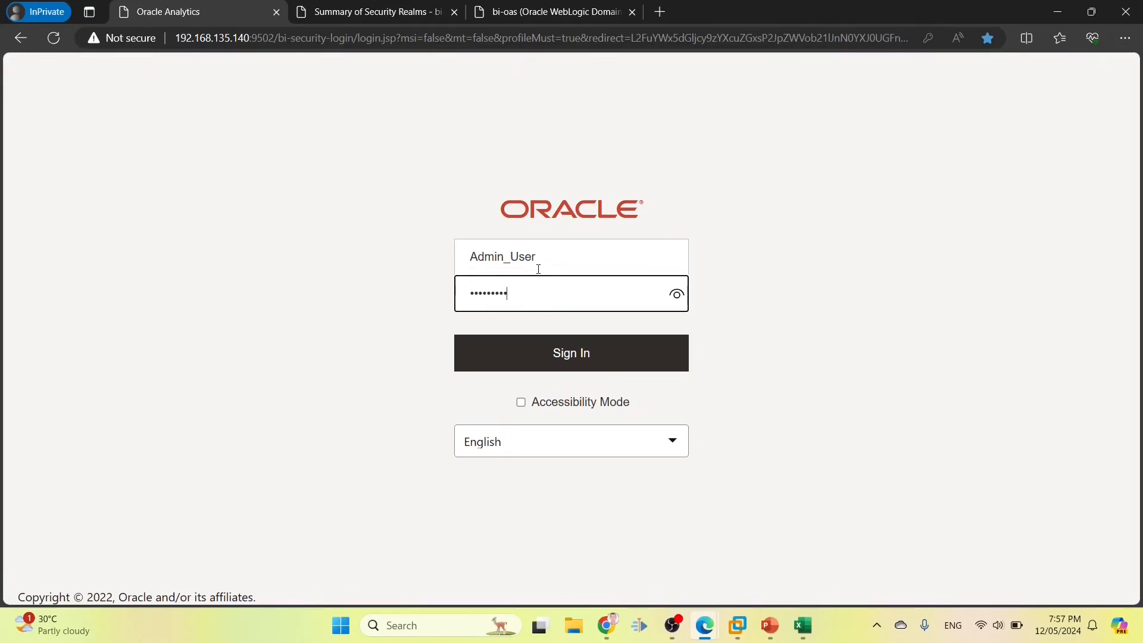
key(Return)
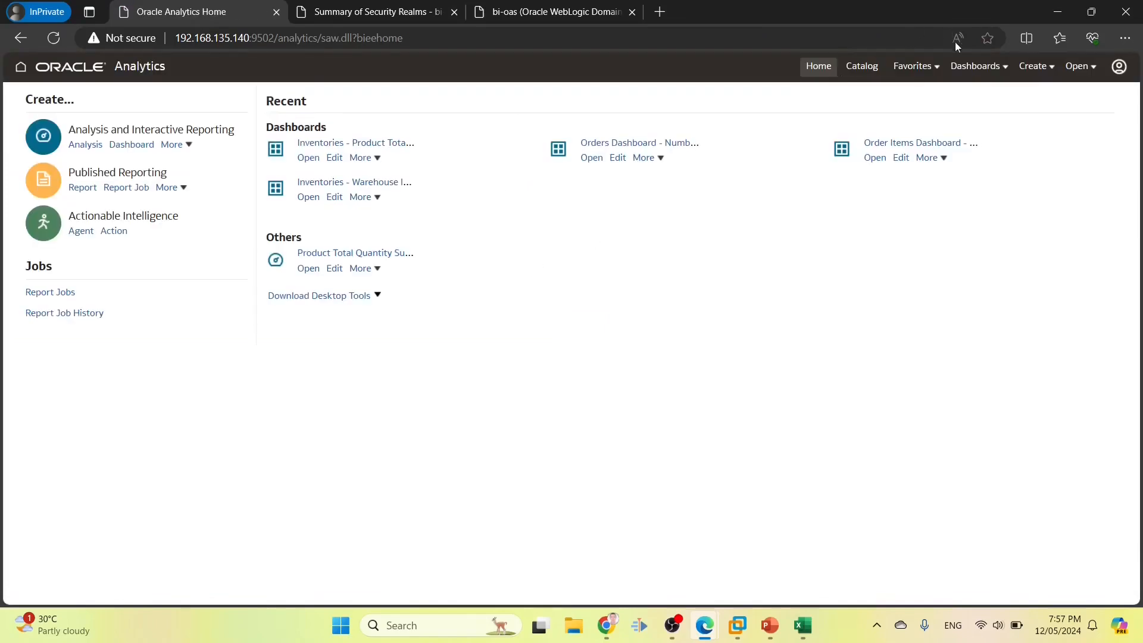
Open the Inventories, Order Items and Orders dashboards in turn to check their data
click(965, 65)
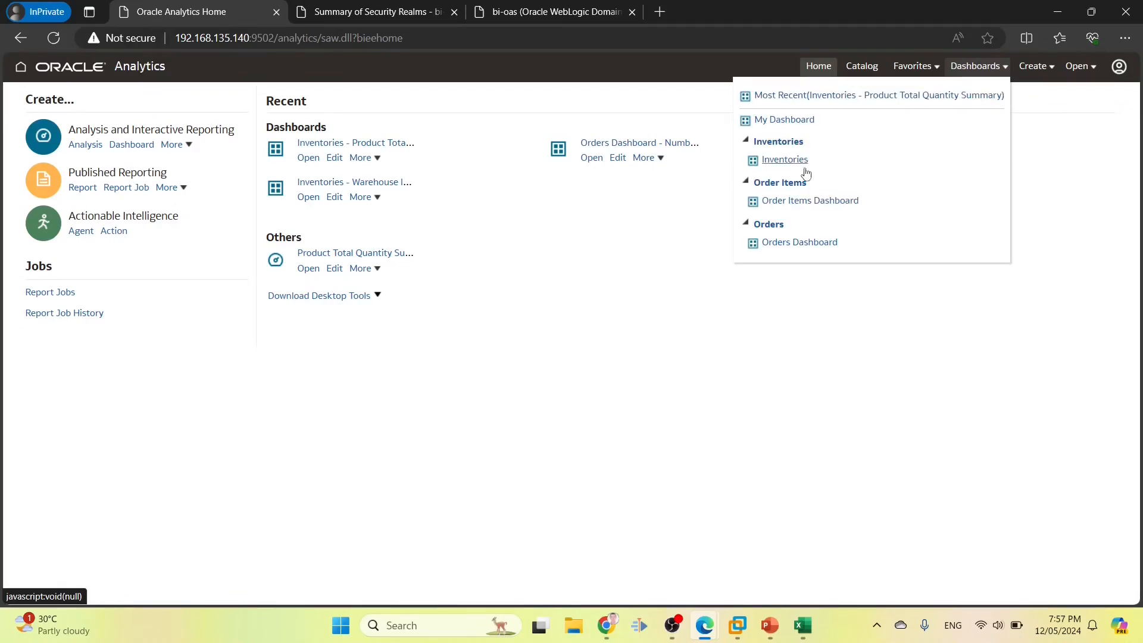
click(791, 162)
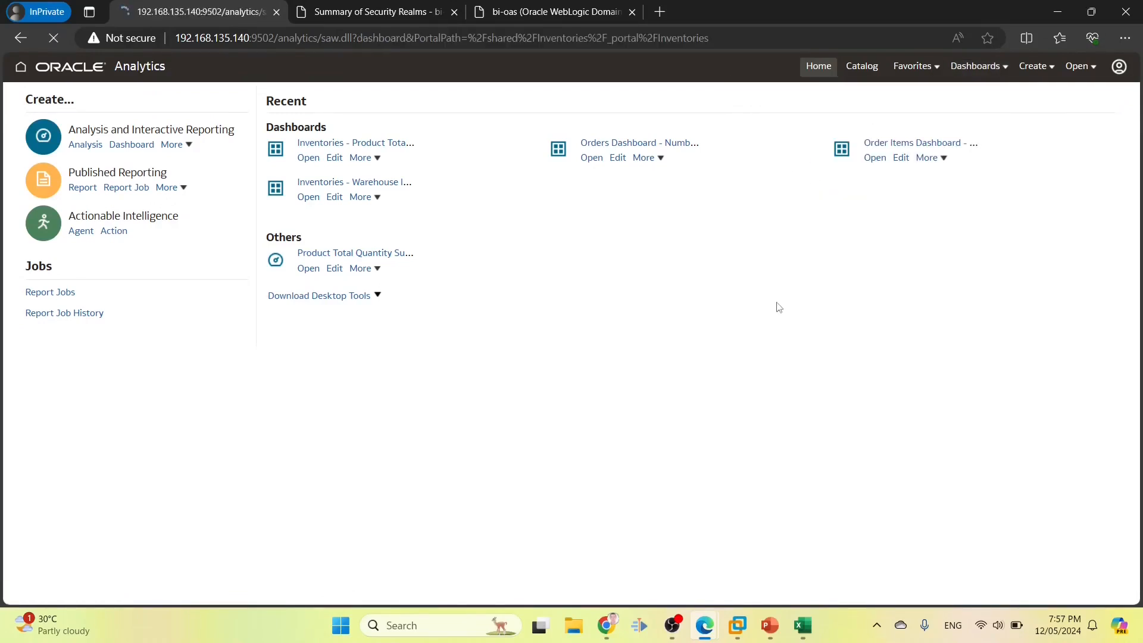
click(976, 66)
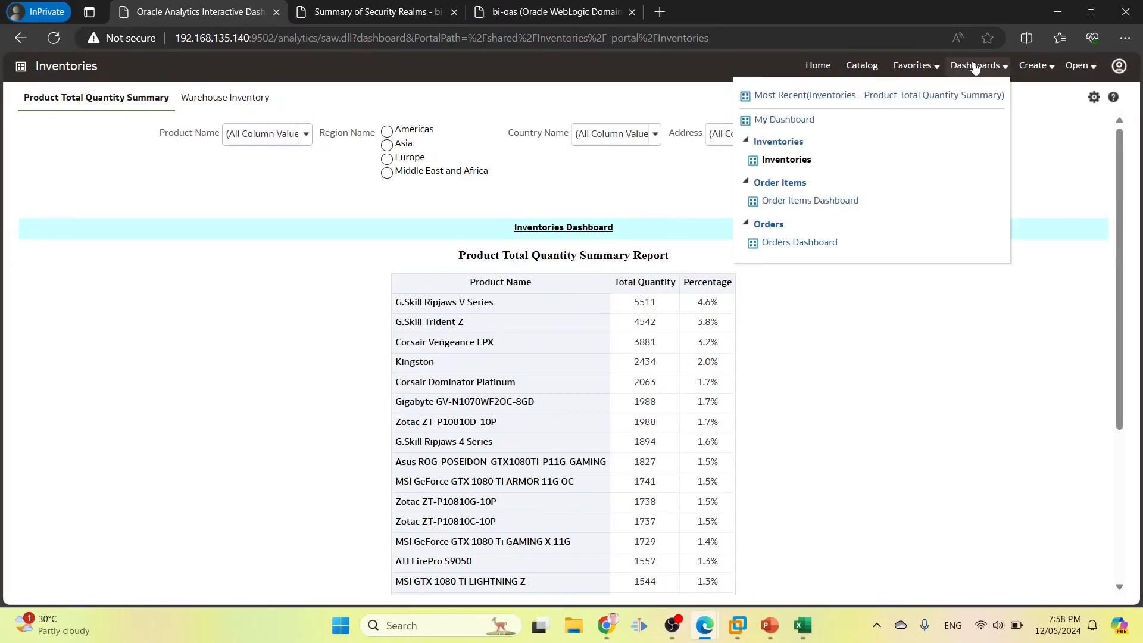
click(789, 202)
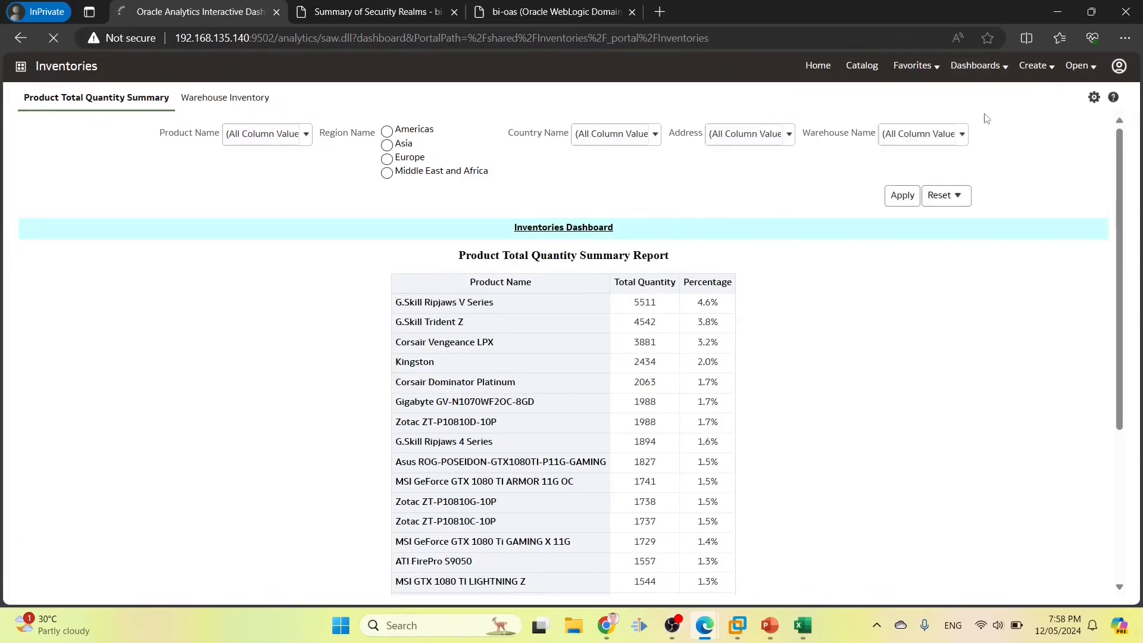
click(974, 67)
click(976, 68)
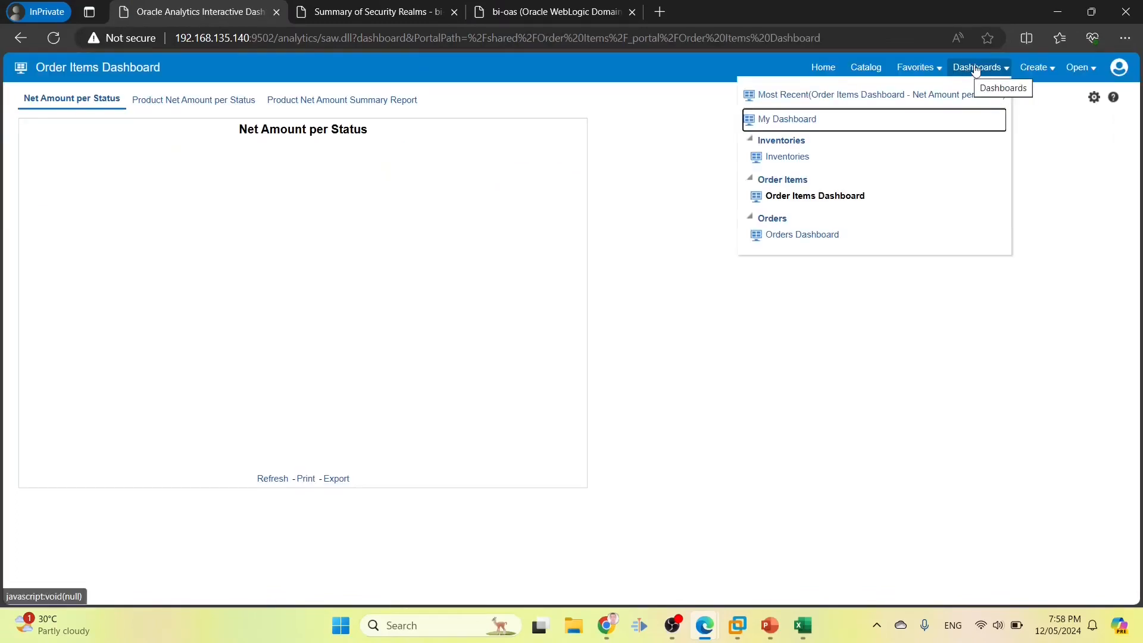
click(194, 100)
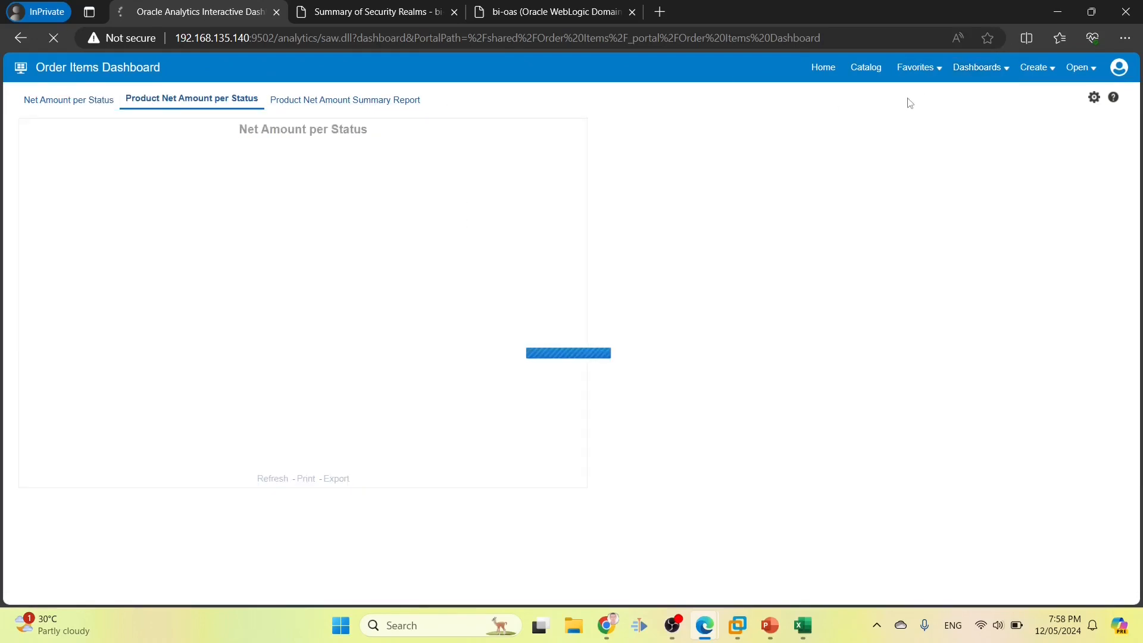
click(968, 70)
click(774, 240)
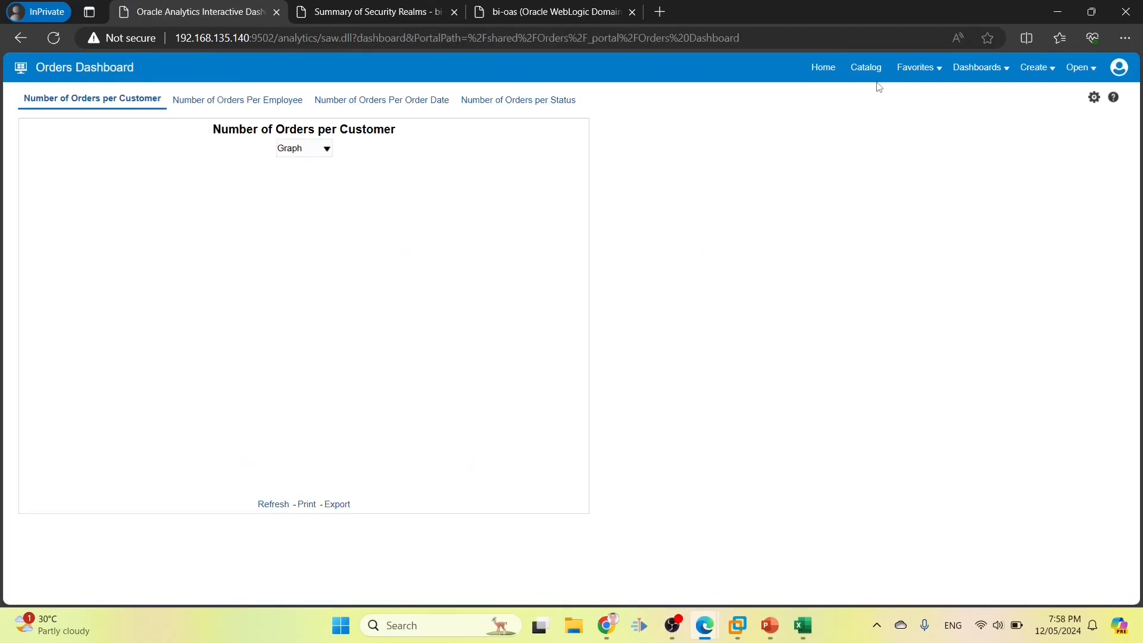
Show Number of Orders per Customer on the Orders Dashboard as a Pivot Table
click(301, 148)
click(301, 176)
click(856, 71)
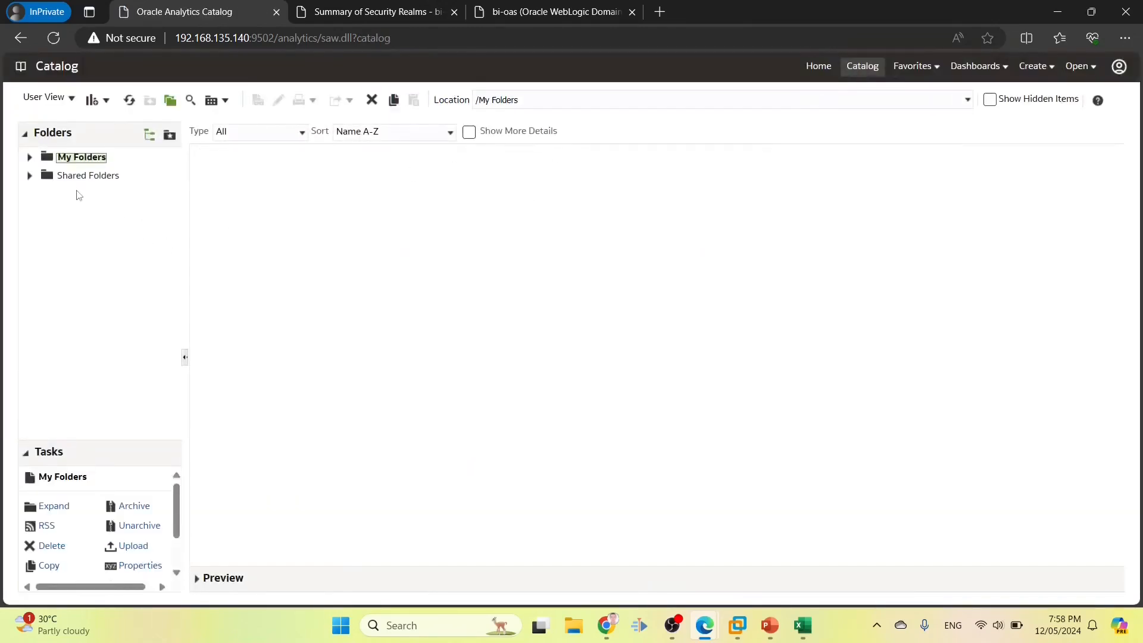
Browse Shared Folders to Orders and re-save the Number of Orders Per Employee analysis
click(67, 177)
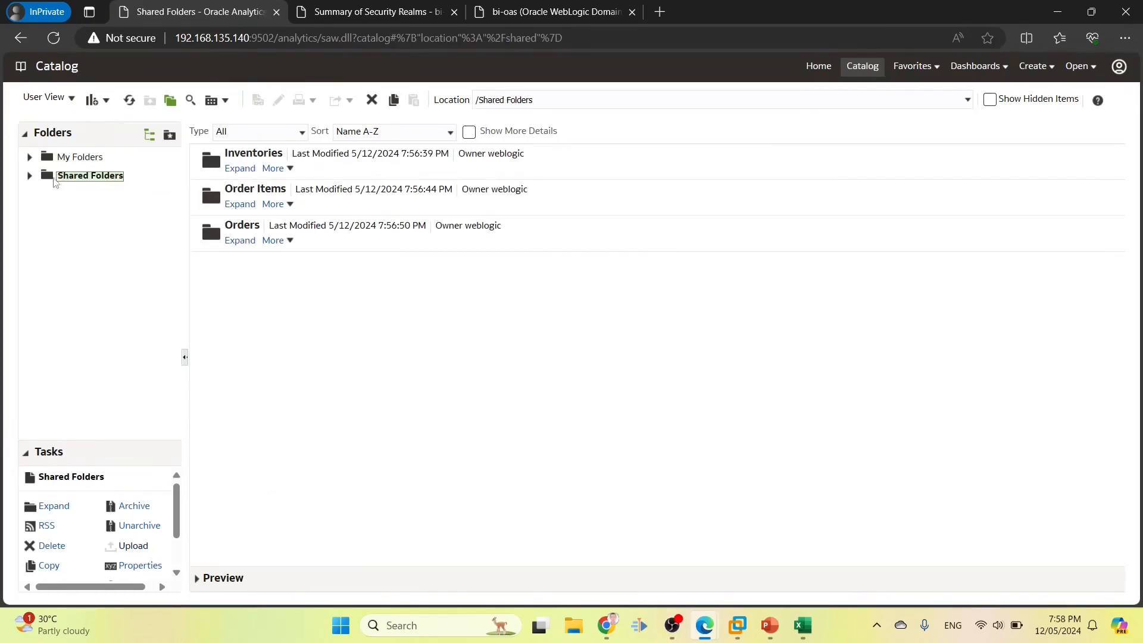
click(30, 176)
click(73, 195)
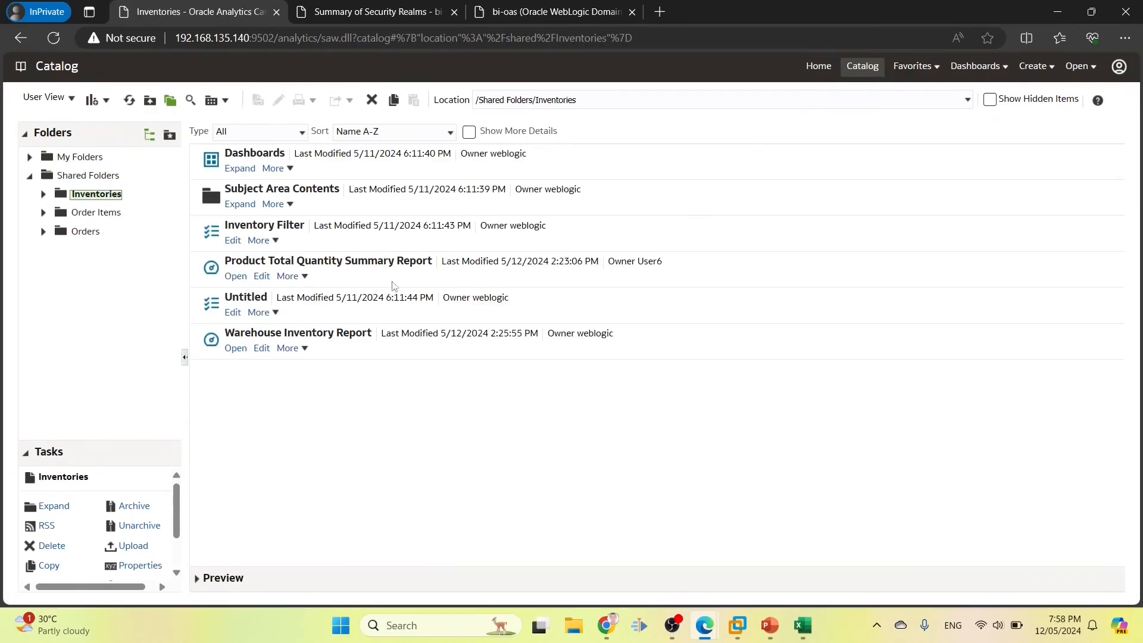
click(78, 215)
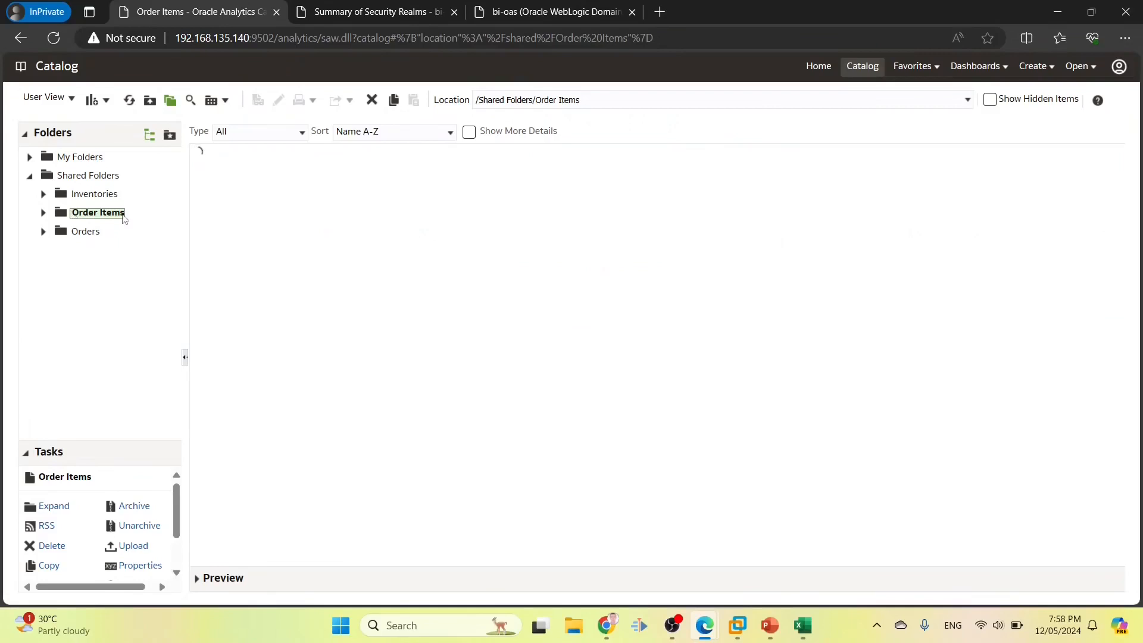
click(86, 232)
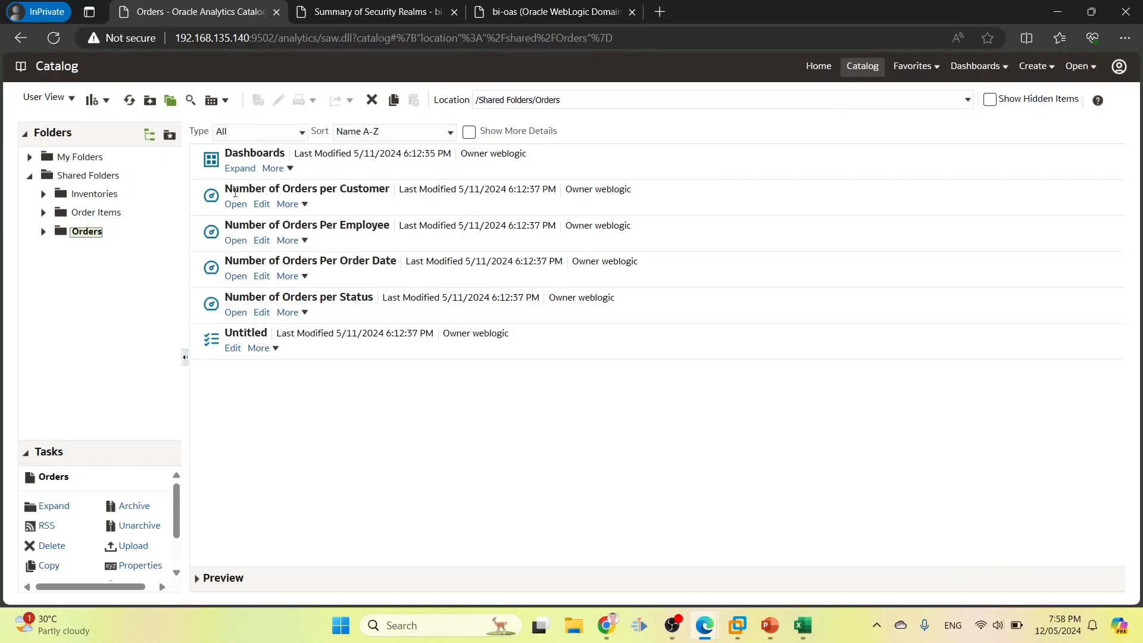
click(265, 242)
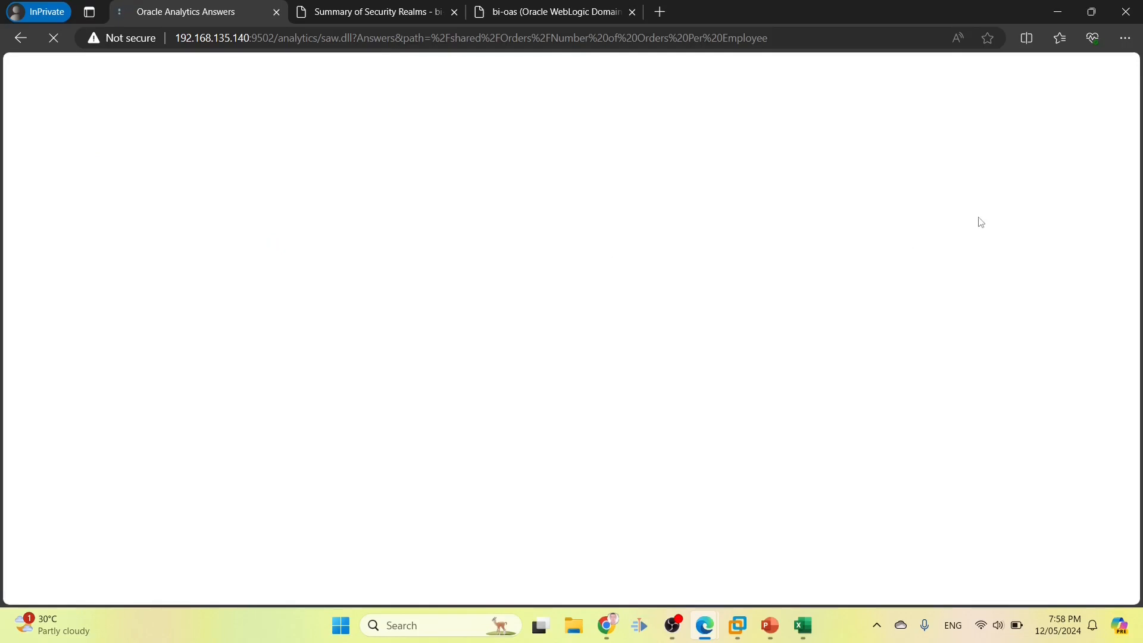
click(1072, 103)
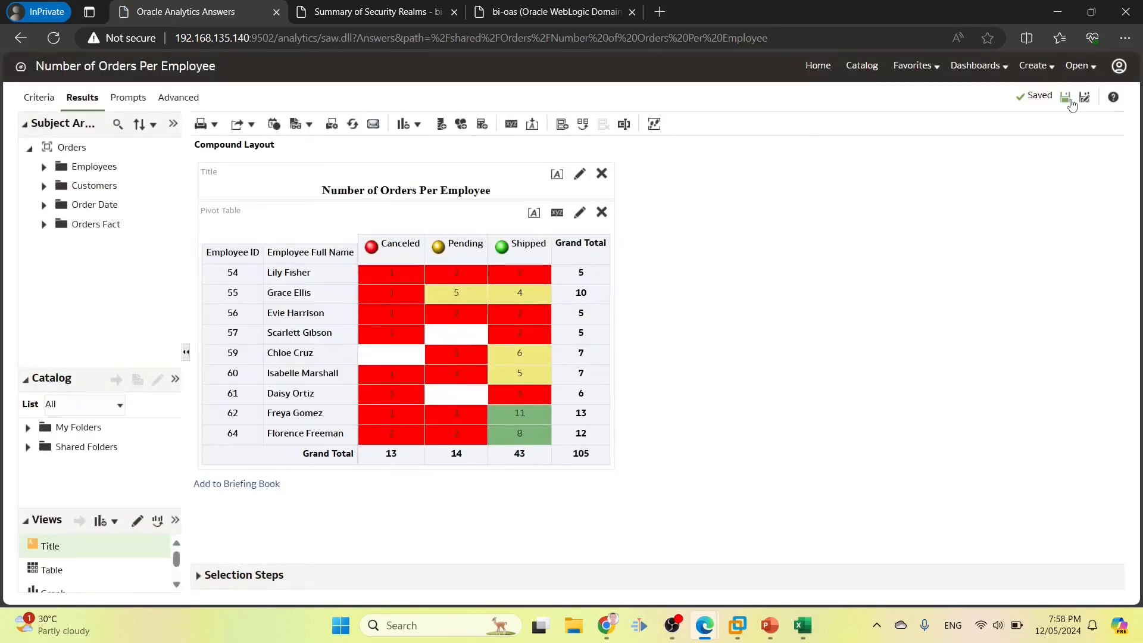
Edit and save the Inventories dashboard without changes
click(958, 67)
click(747, 159)
click(1095, 97)
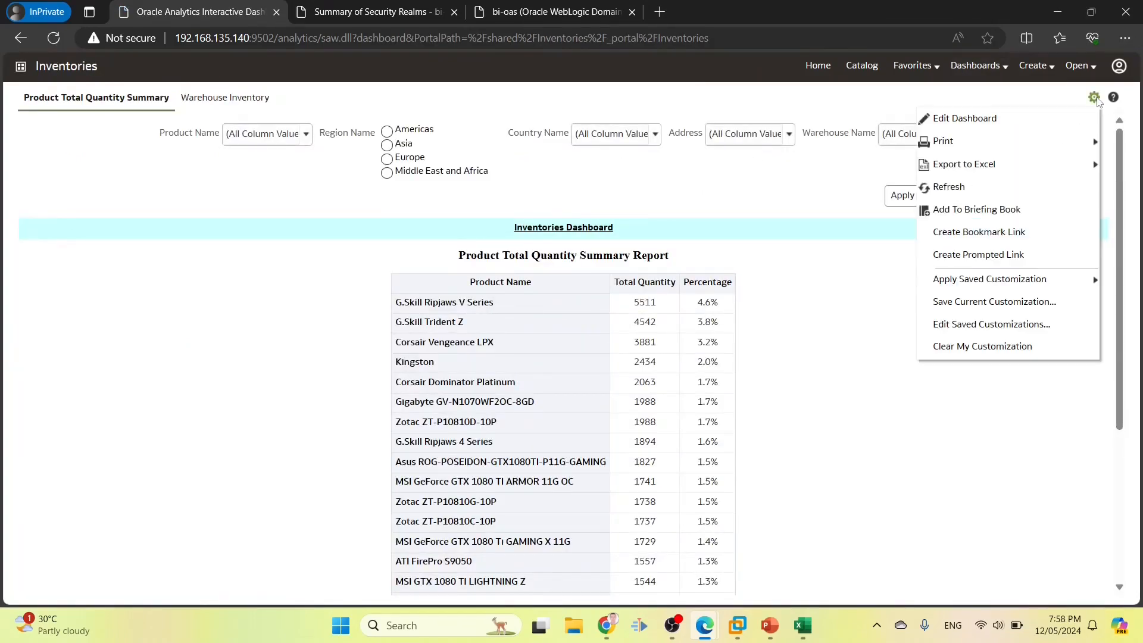
click(1023, 119)
click(1066, 100)
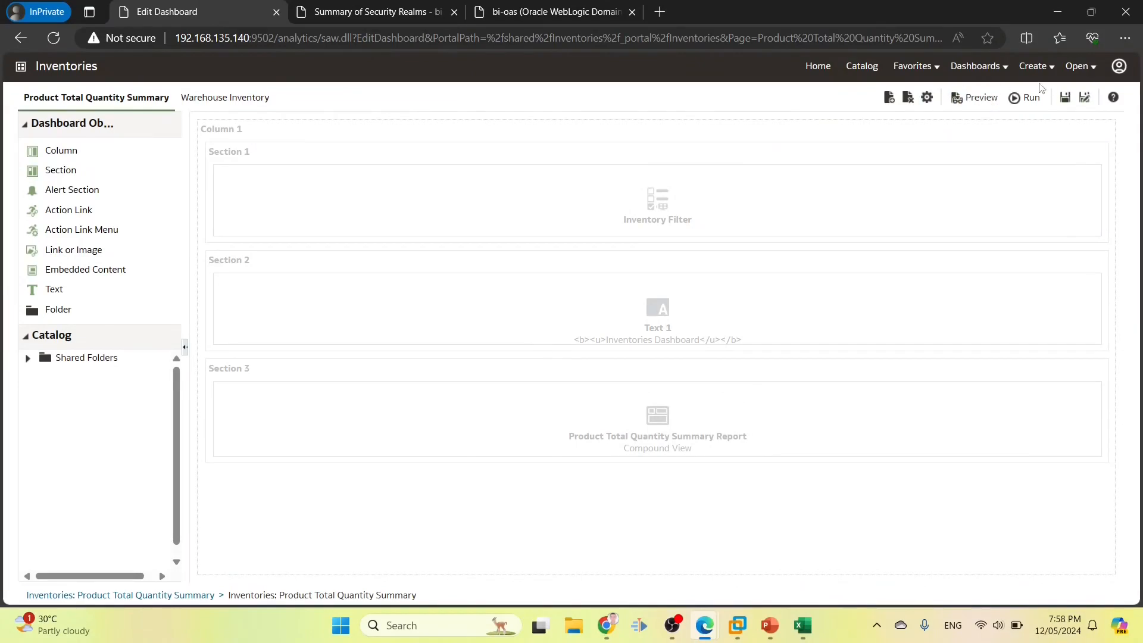
click(864, 69)
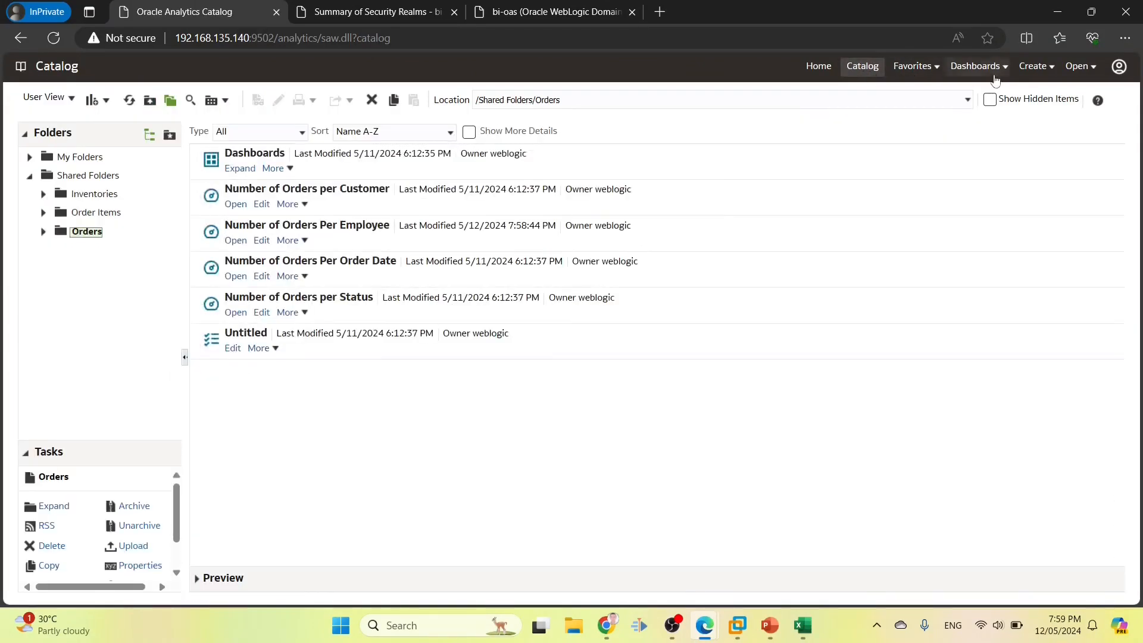
Visit the Administration page, then return to the Catalog's Orders folder
click(1119, 67)
click(1076, 142)
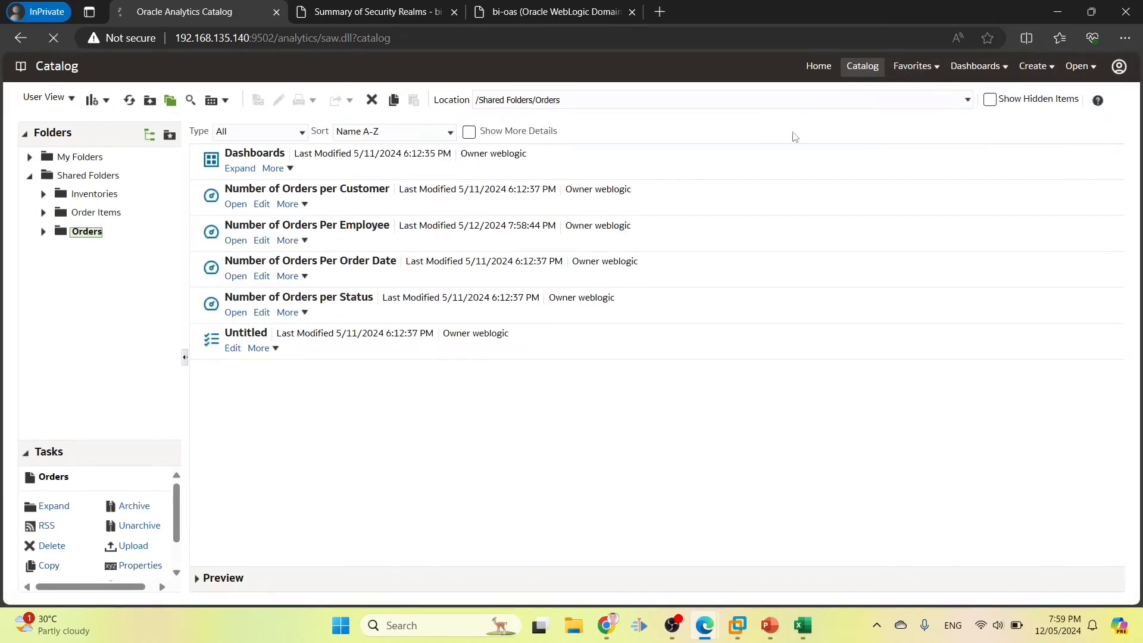
scroll(133, 235, down, 2)
scroll(134, 232, up, 2)
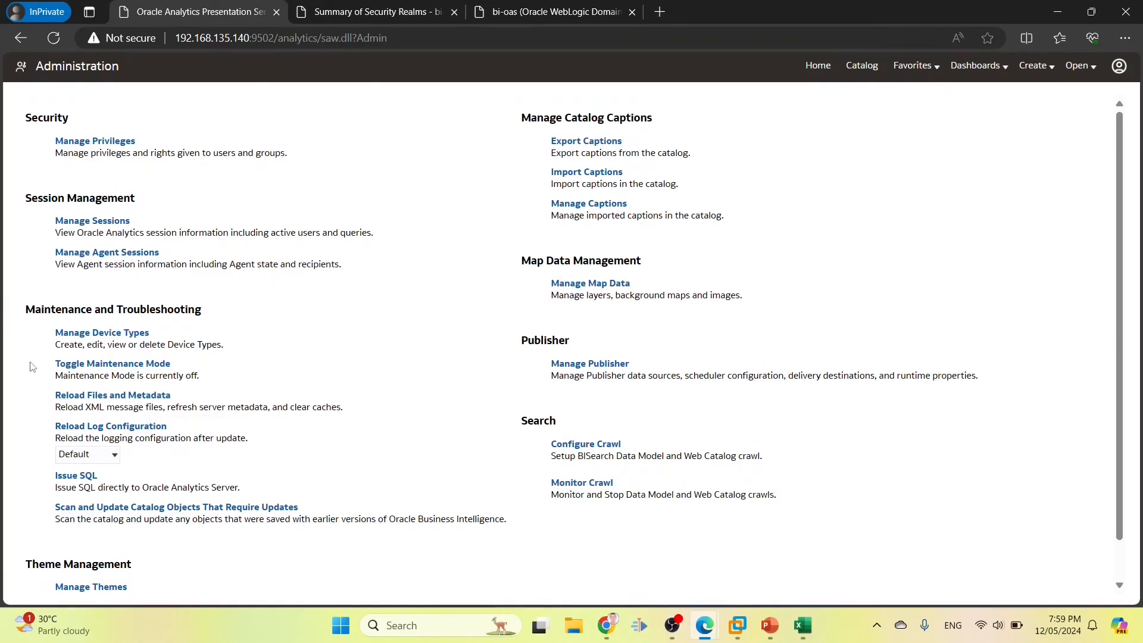
click(1120, 66)
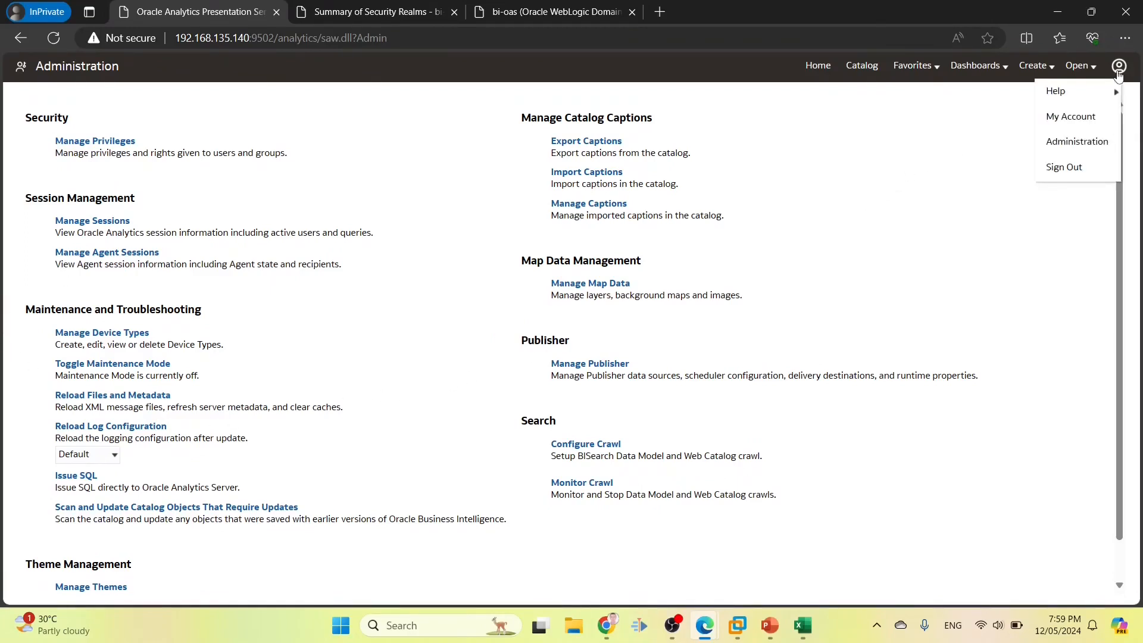
click(1074, 143)
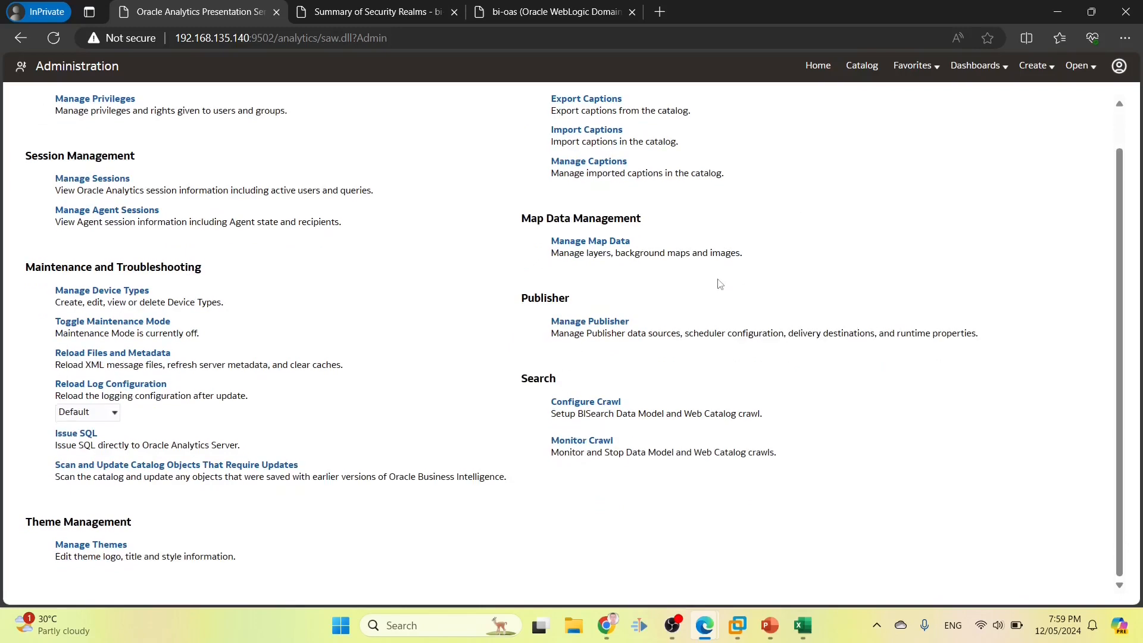
click(857, 75)
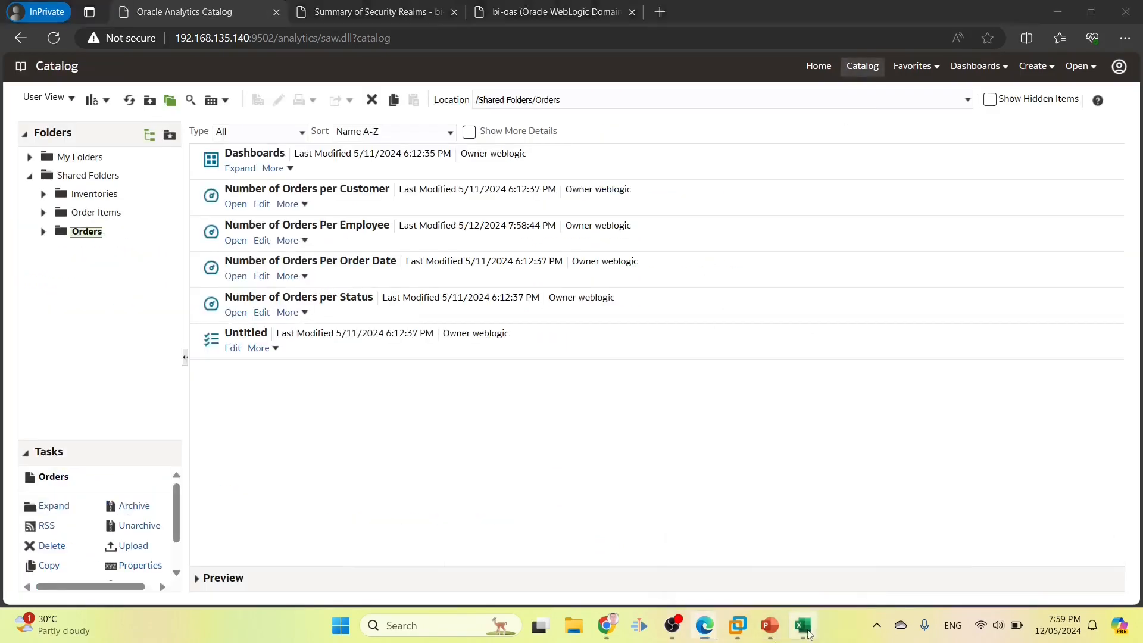
key(alt+Tab)
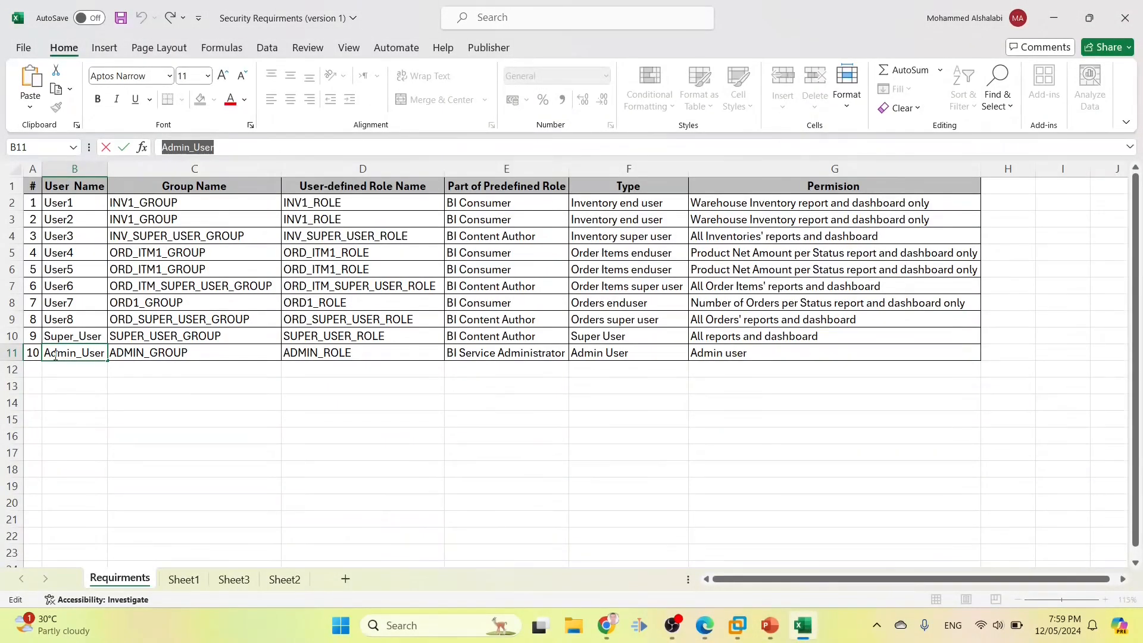
click(147, 374)
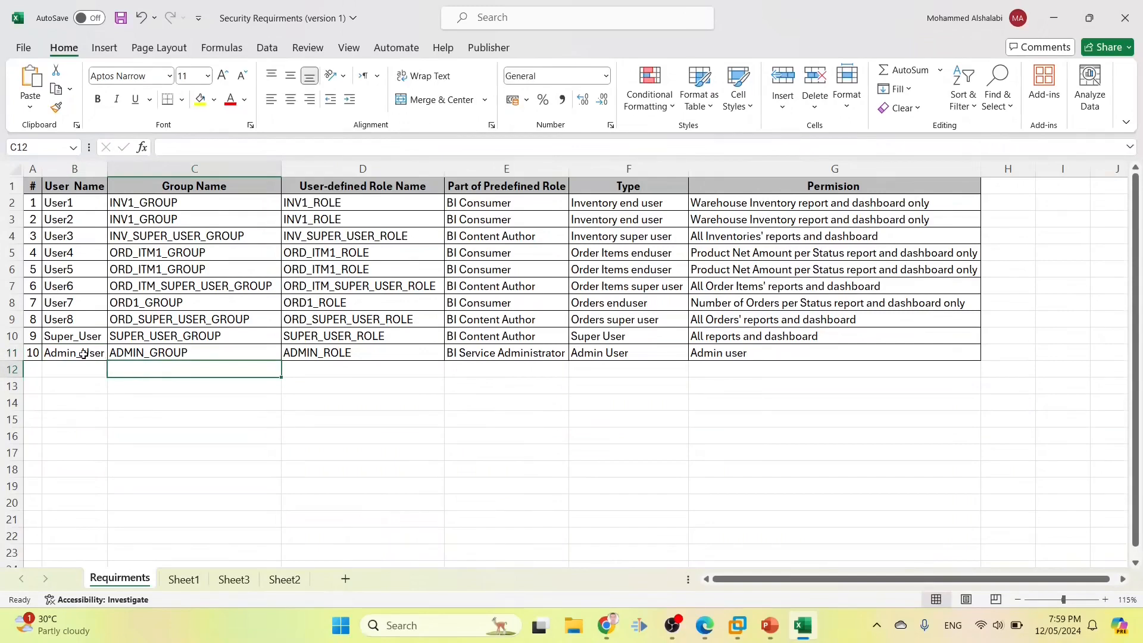
drag(83, 353, 726, 349)
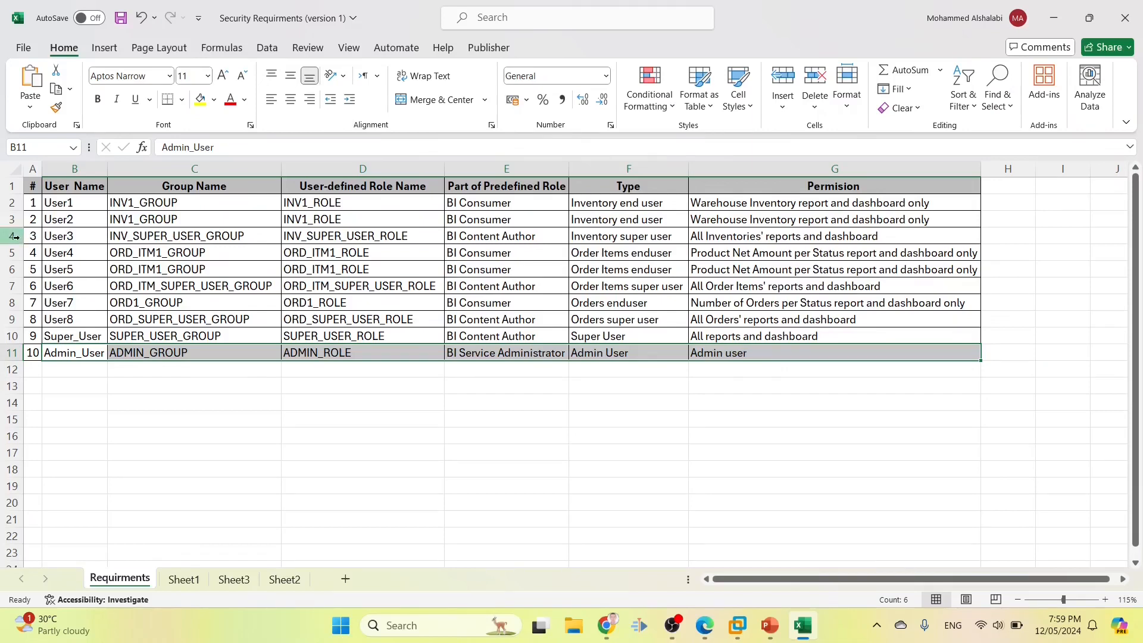
drag(35, 237, 770, 239)
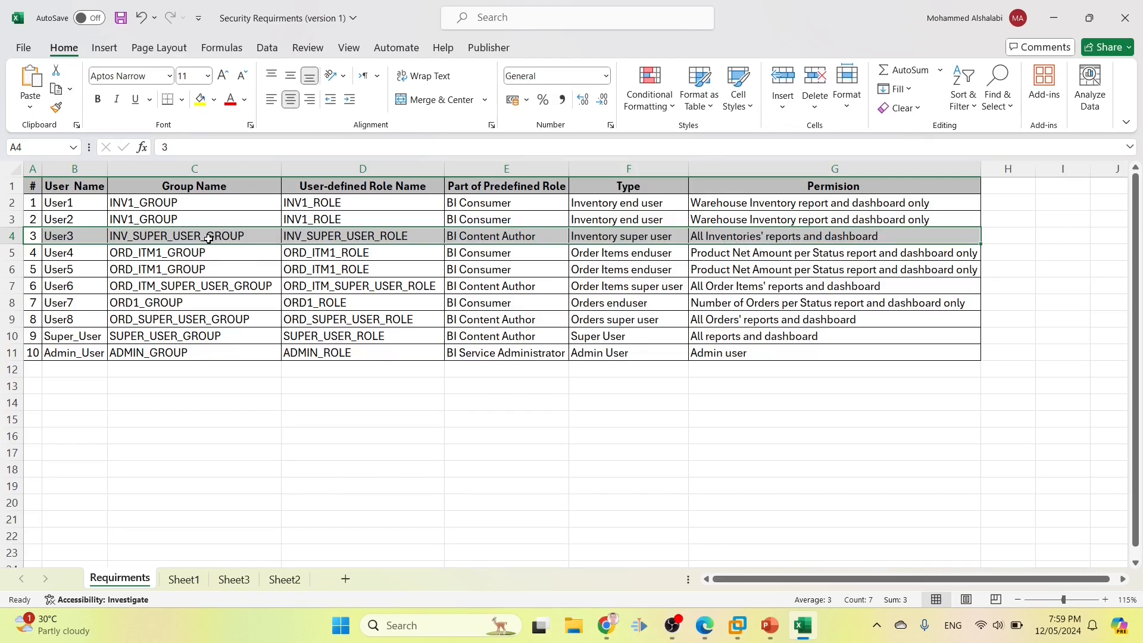
double_click(359, 234)
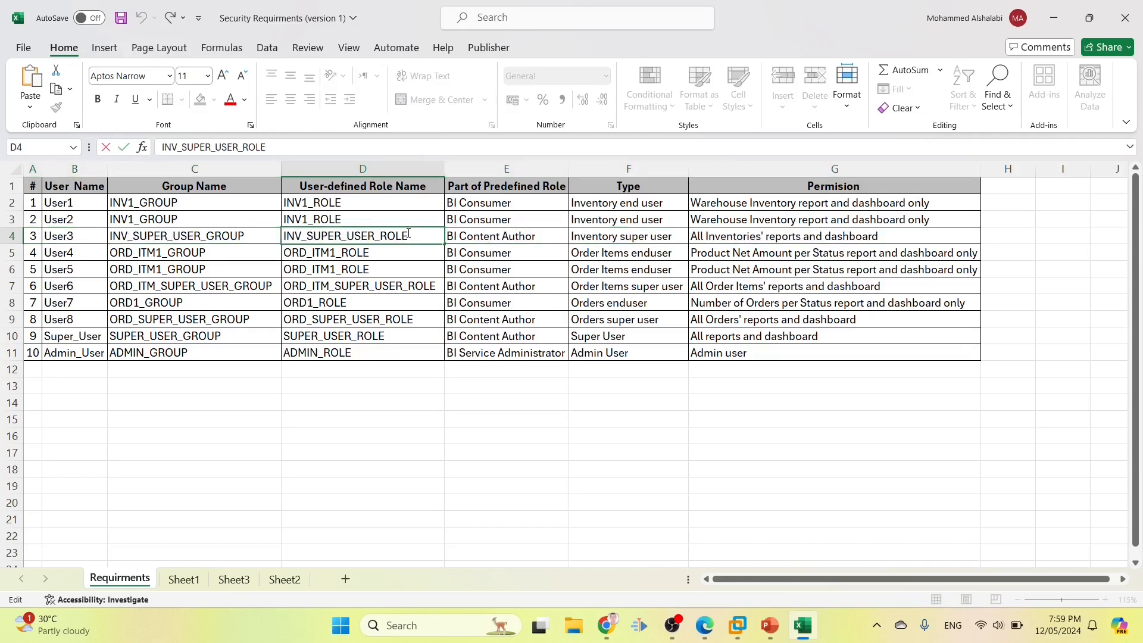
drag(411, 234, 269, 221)
key(ctrl+c)
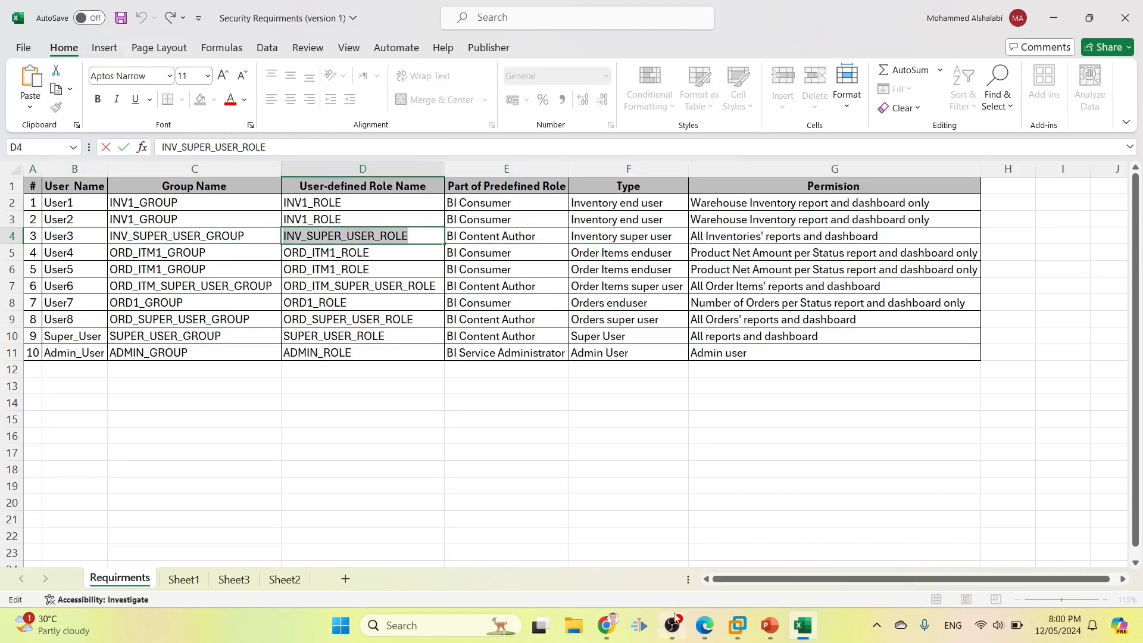
click(601, 626)
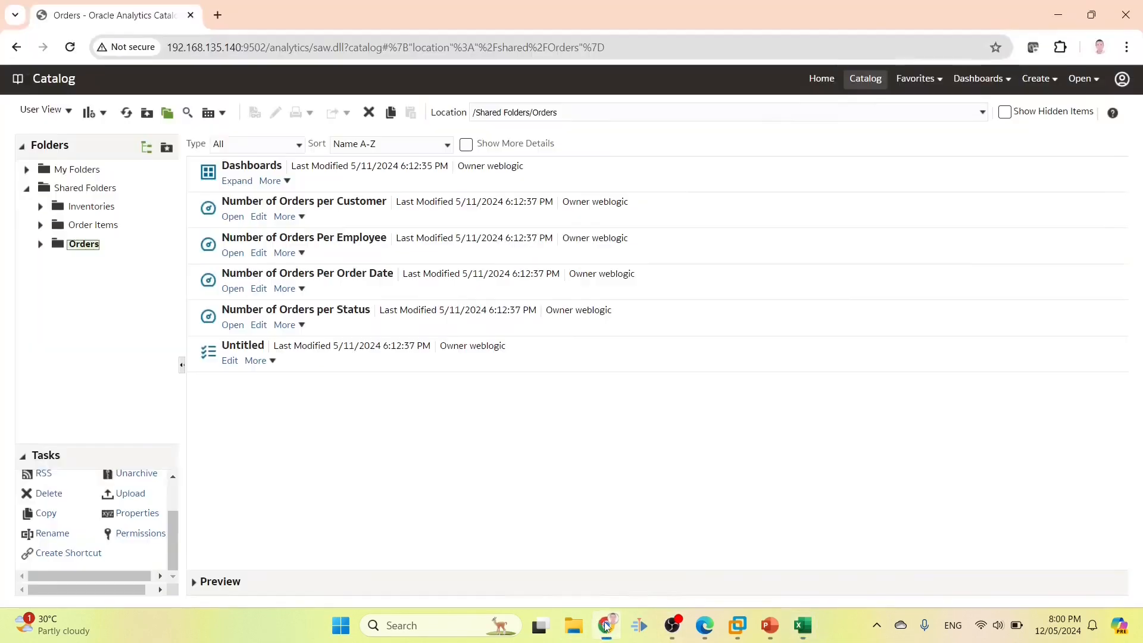
Add INV_SUPER_USER_ROLE as a selected member in the Inventories folder permissions
click(95, 207)
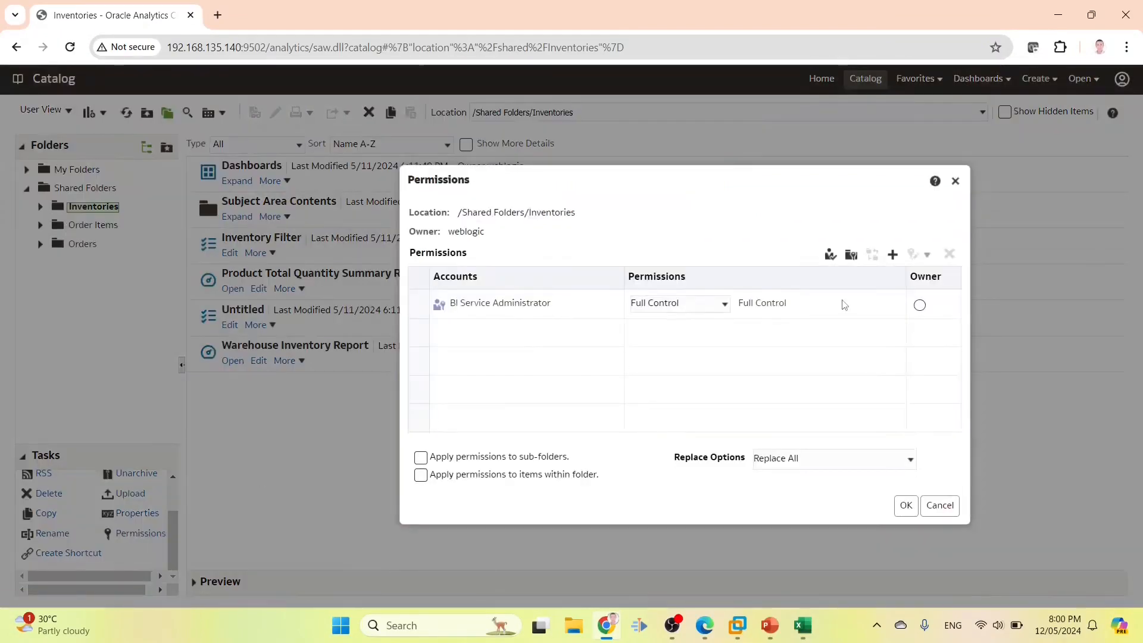
click(894, 255)
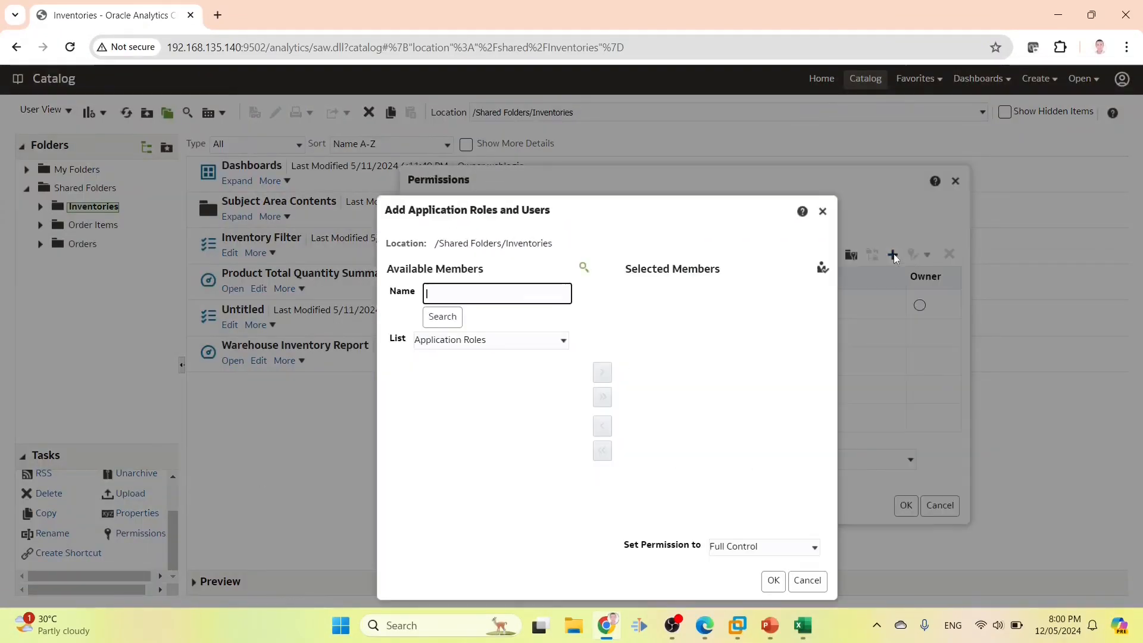
key(ctrl+v)
click(443, 316)
click(439, 385)
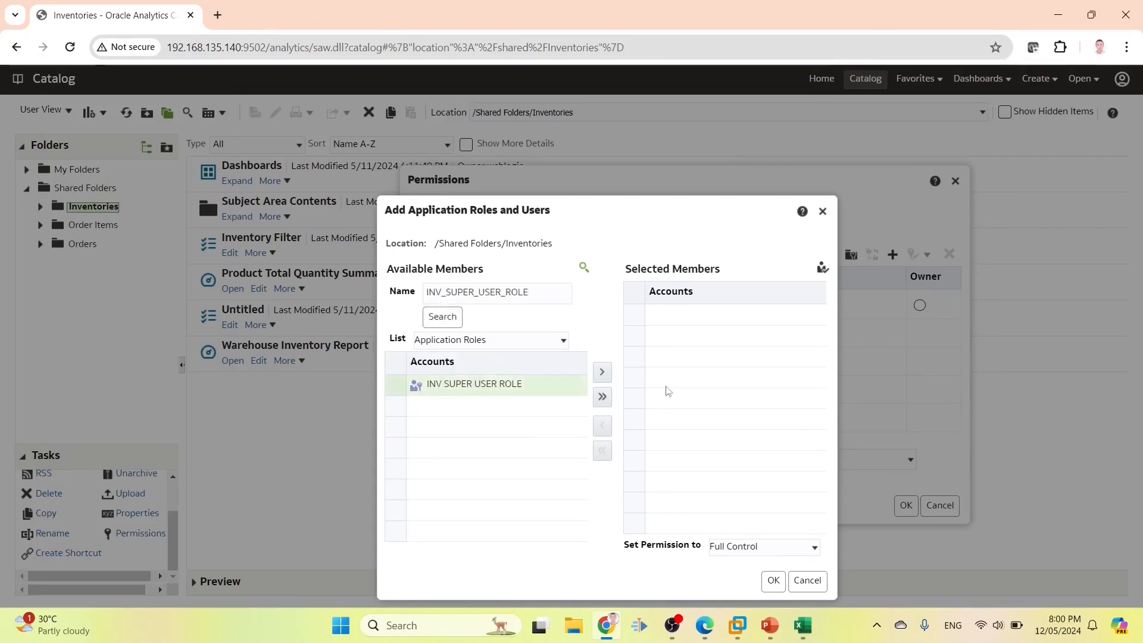
click(602, 372)
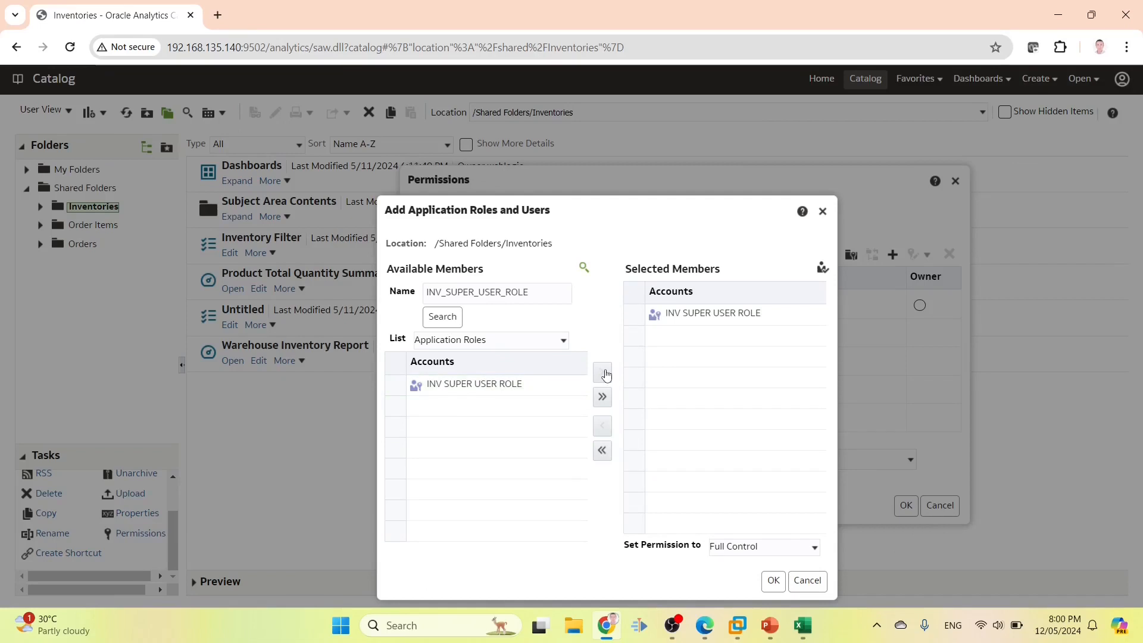
click(776, 548)
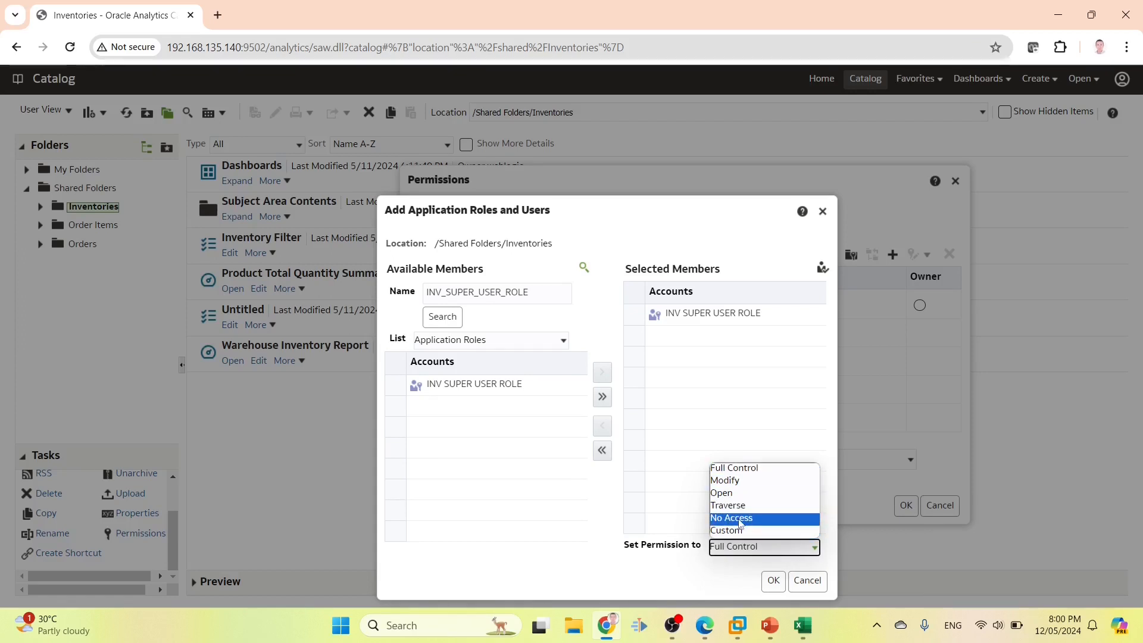
Present the Permission Descriptions slide full screen in PowerPoint
click(770, 625)
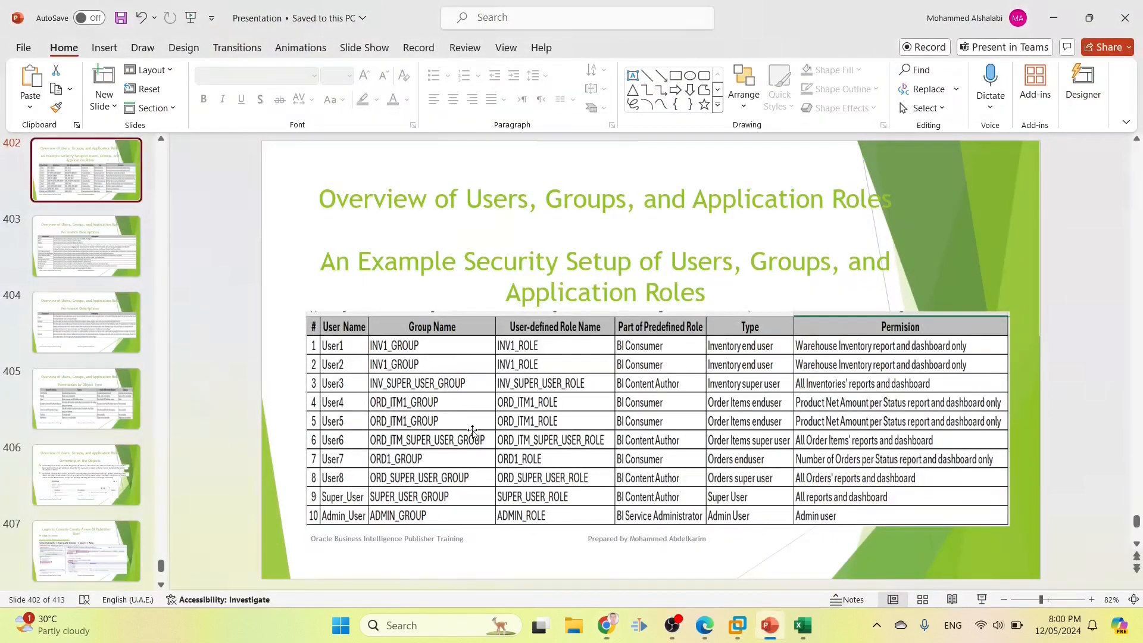
scroll(576, 470, down, 1)
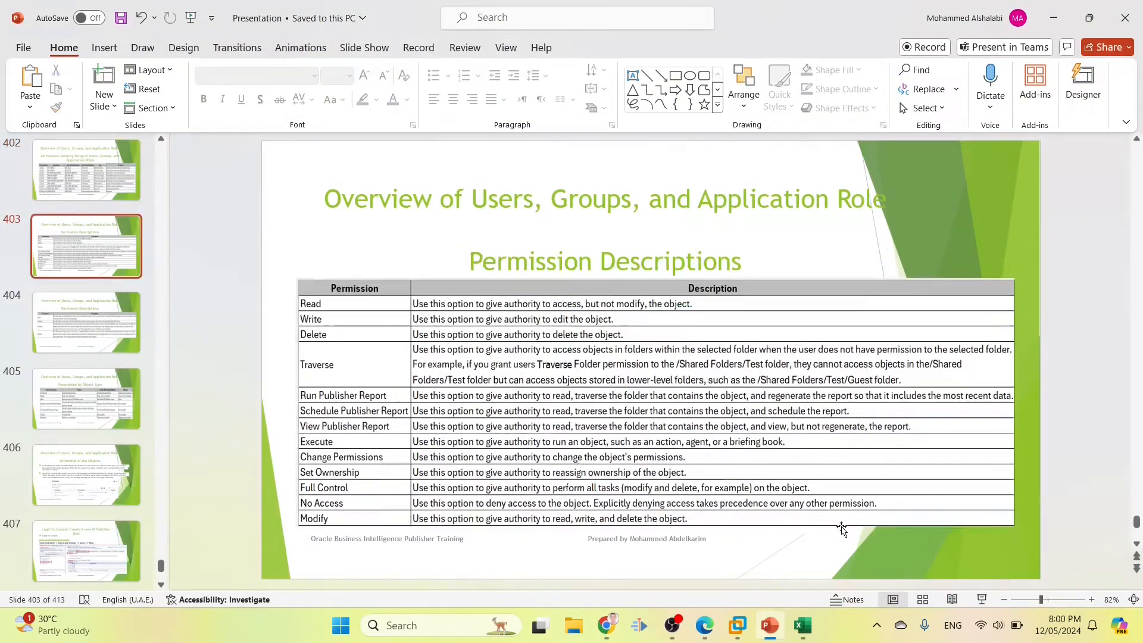
click(982, 600)
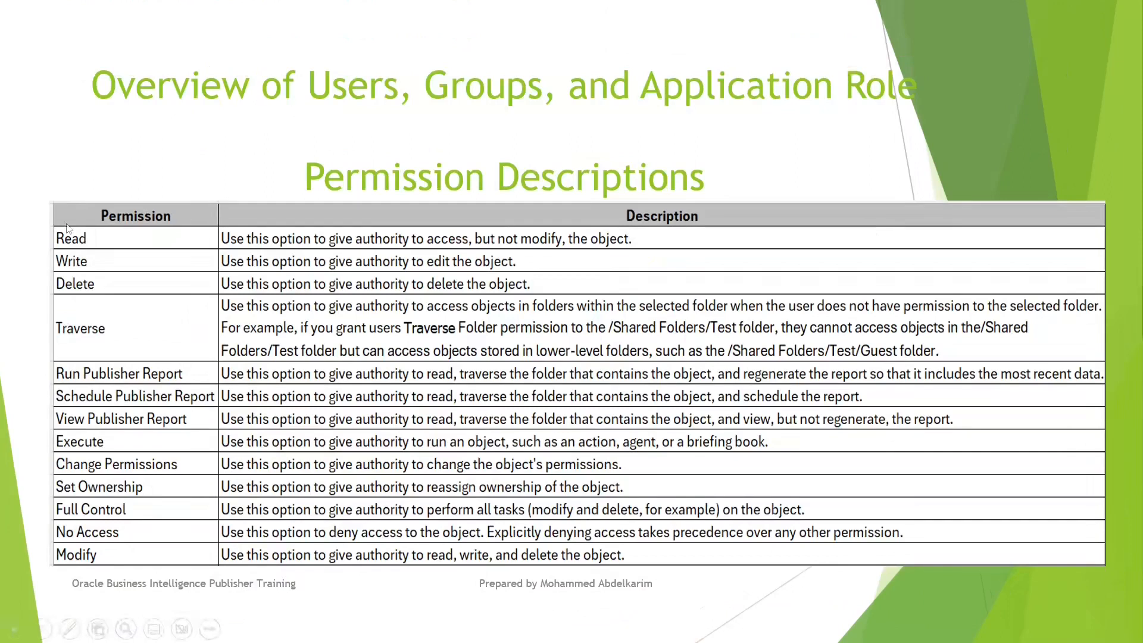
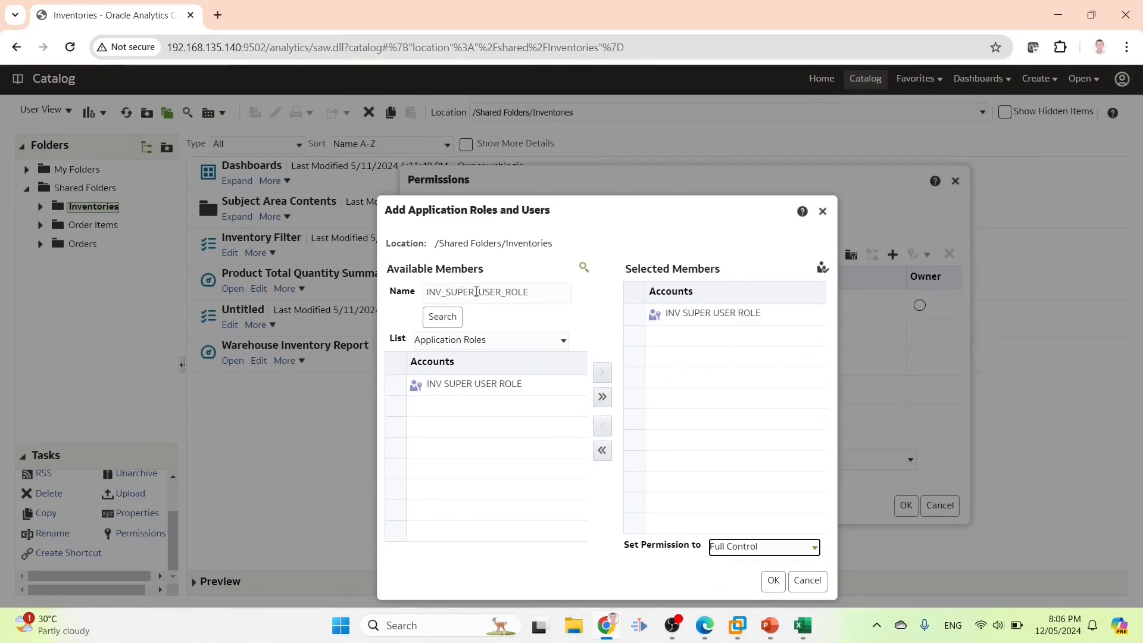
Add INV SUPER USER ROLE to the Inventories folder permissions with the Custom level
click(439, 385)
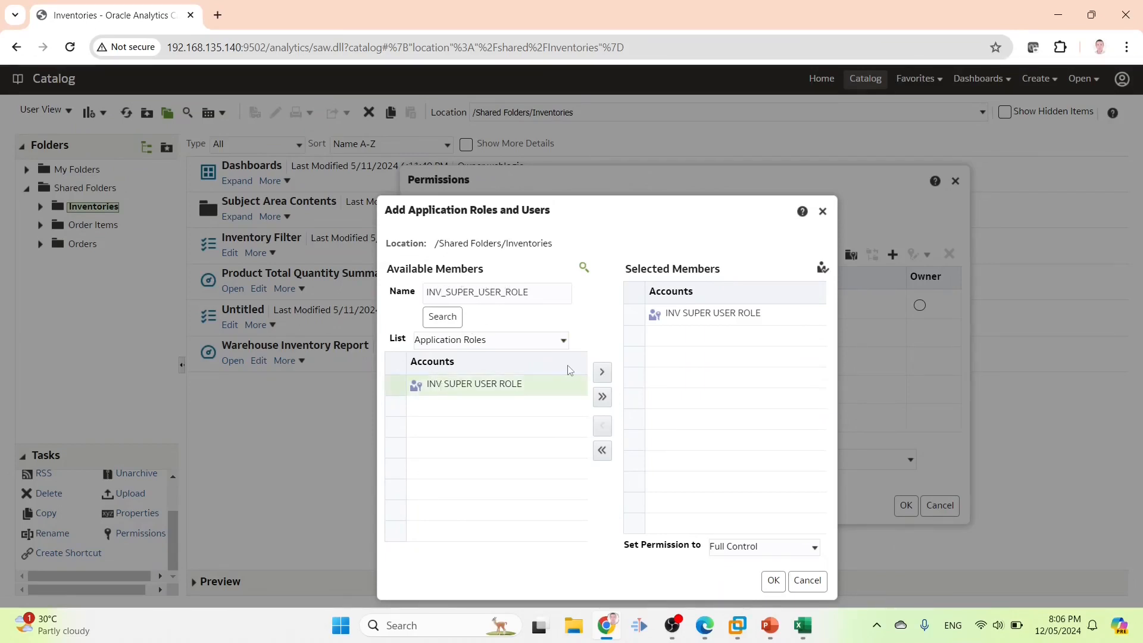
click(762, 546)
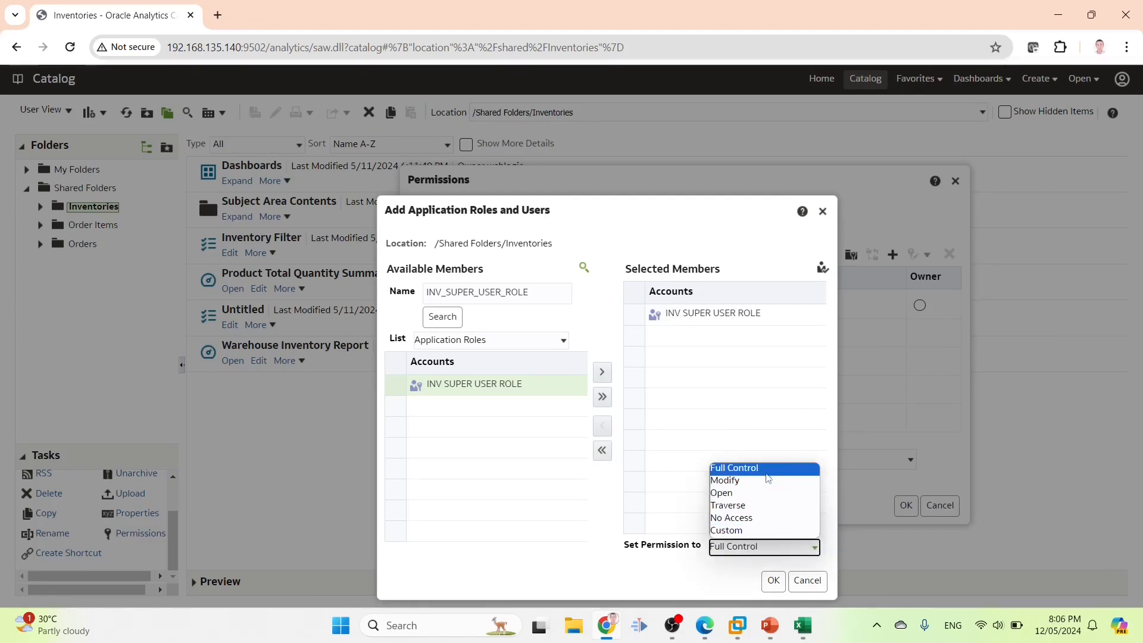
click(755, 530)
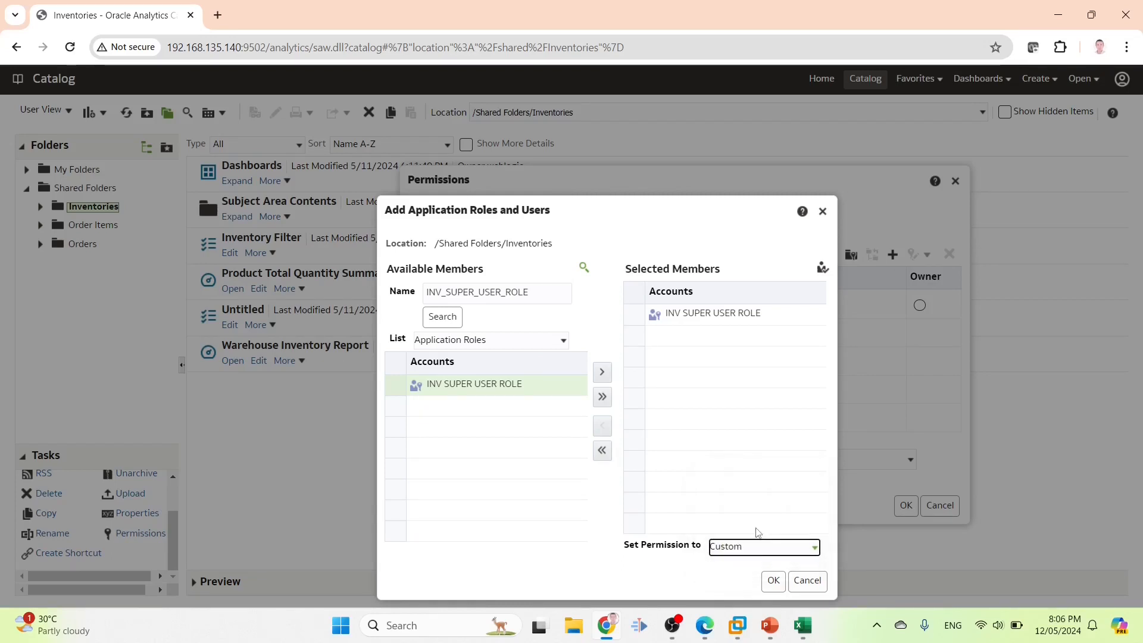
click(773, 581)
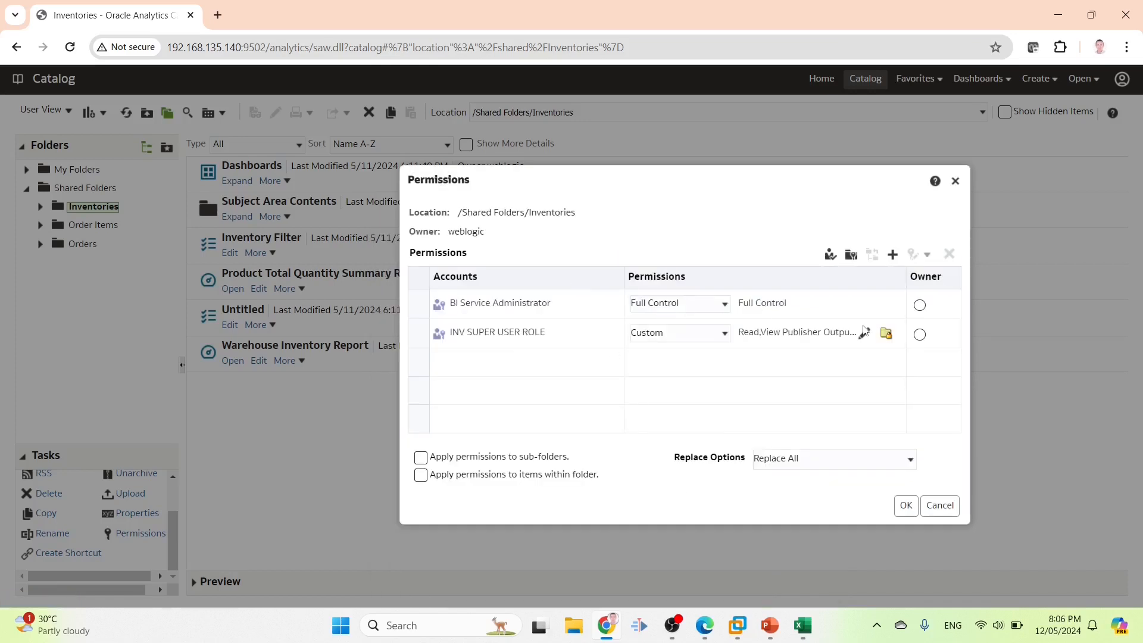
Grant the role Read, Traverse and View Publisher Output, and save the folder permissions
click(864, 331)
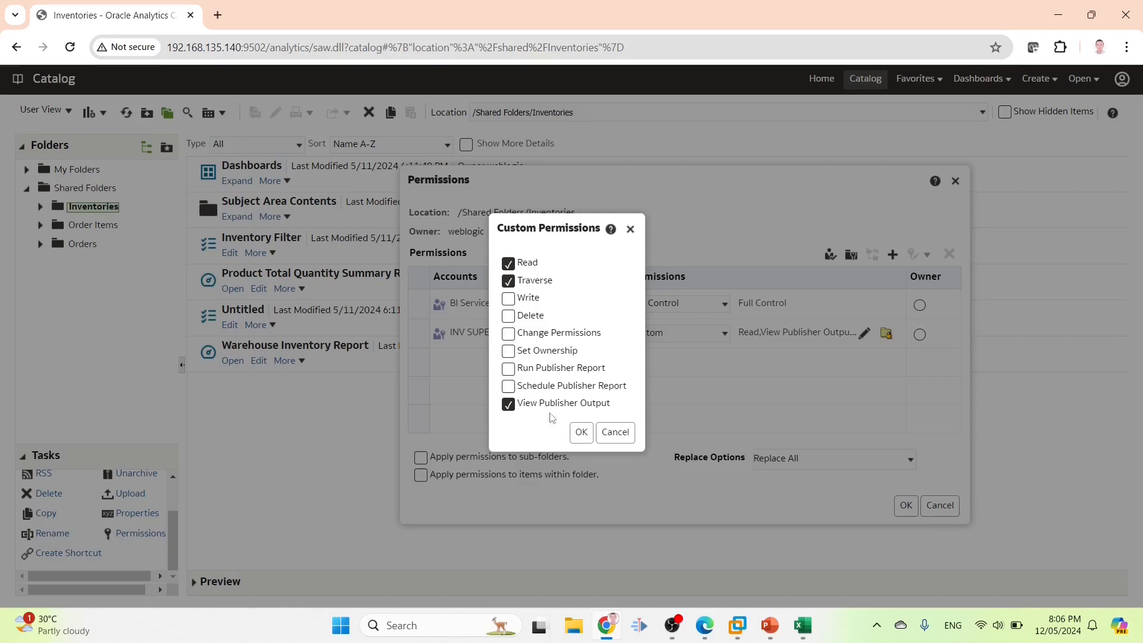
click(581, 432)
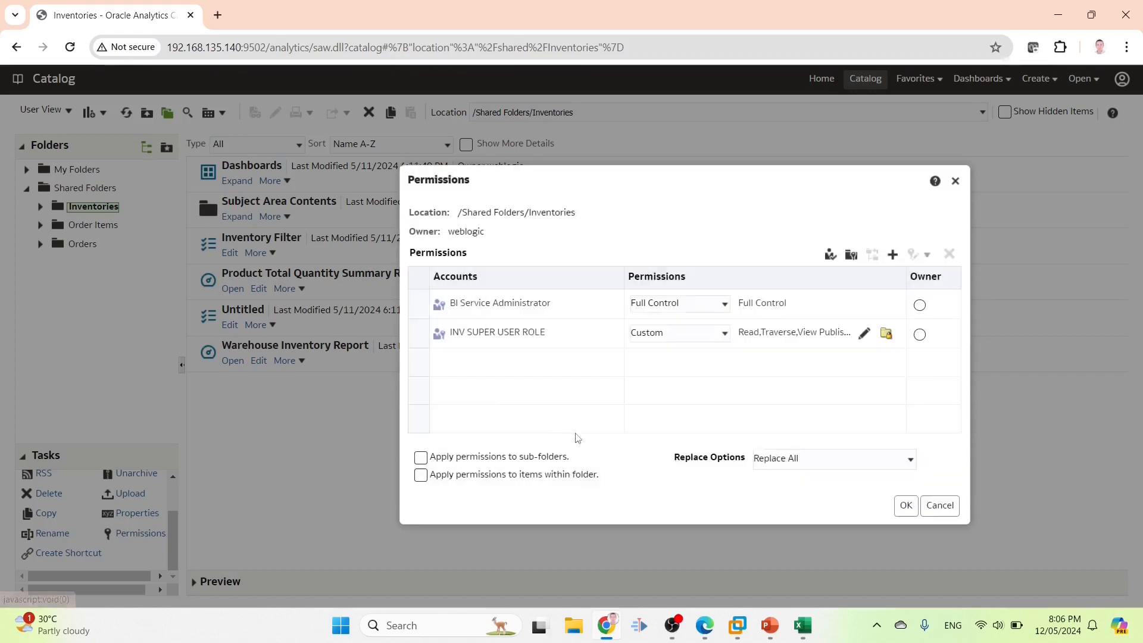
click(905, 505)
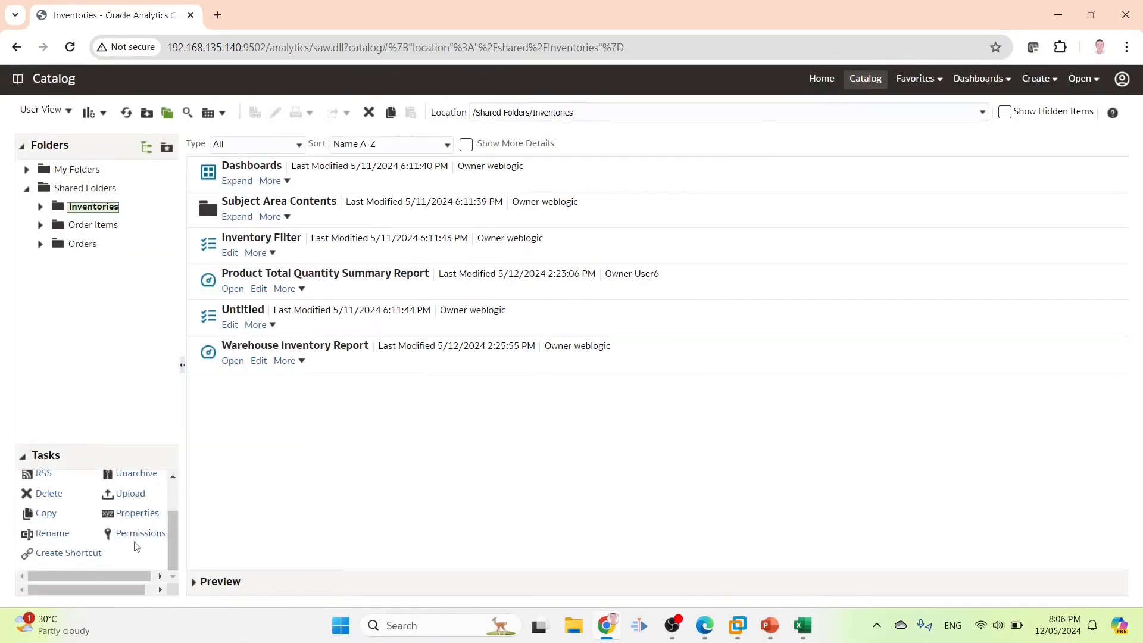
click(136, 534)
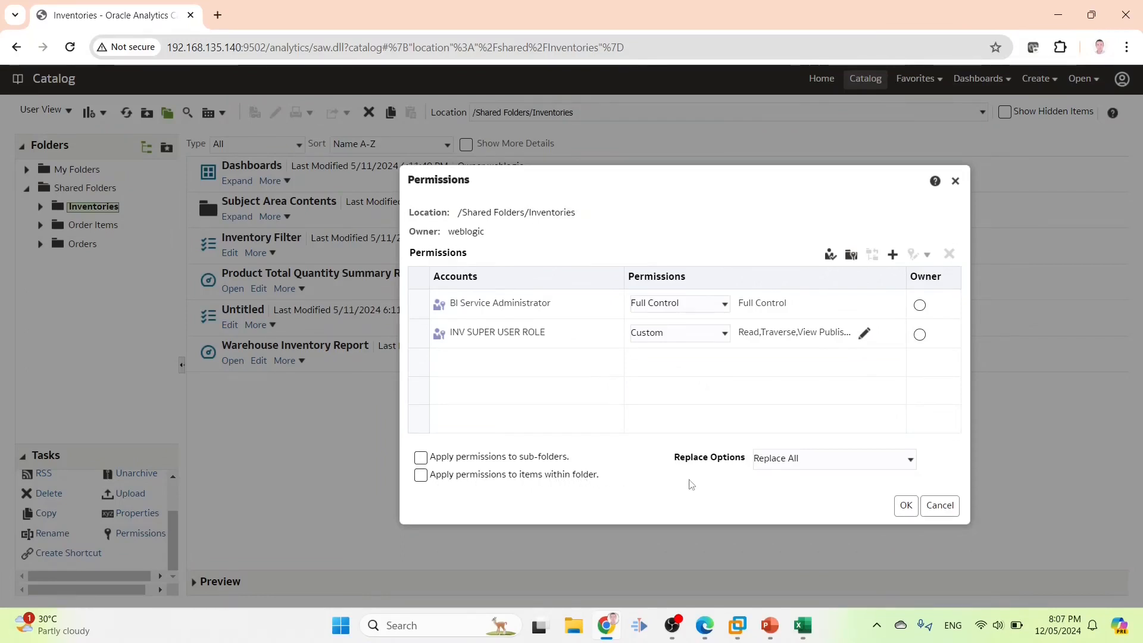
Inspect the current permissions of the Product Total Quantity Summary Report
click(939, 505)
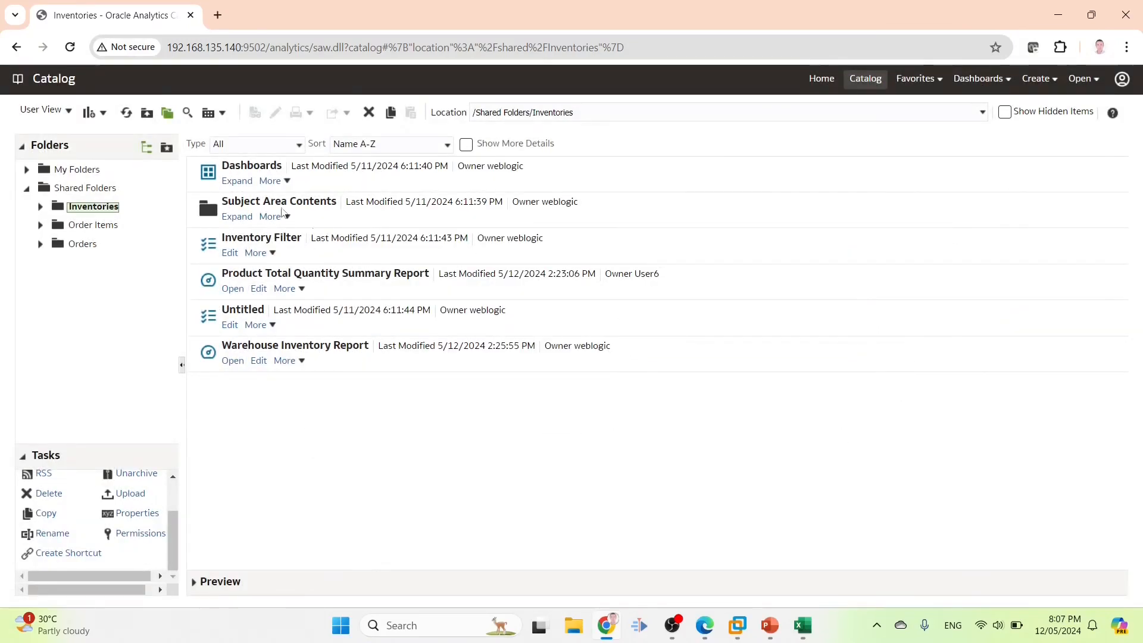
click(327, 255)
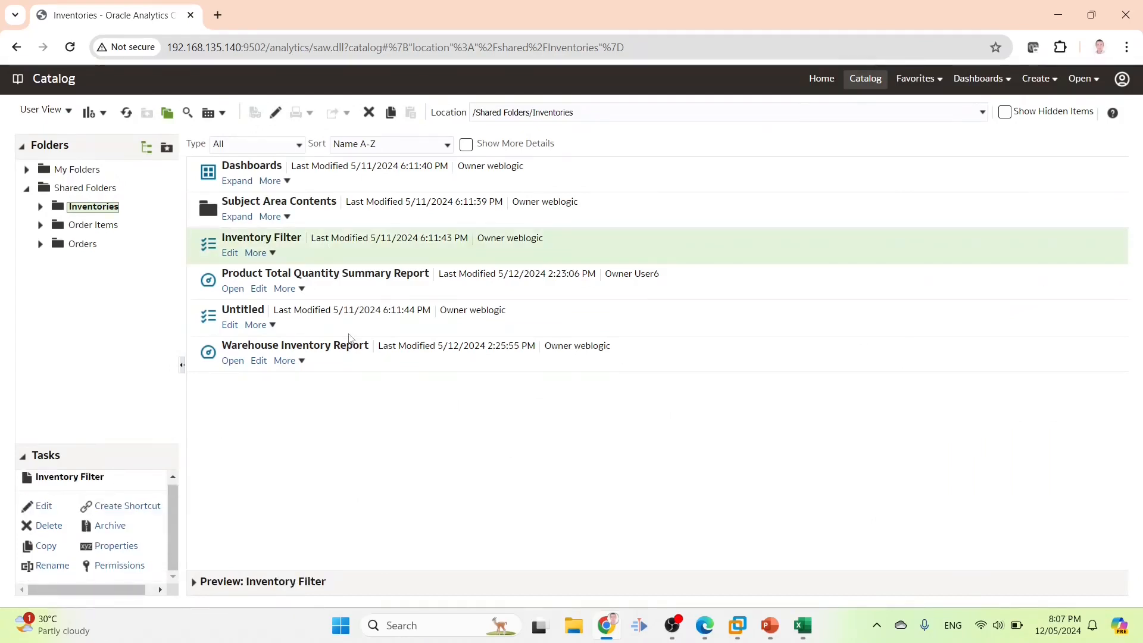
click(345, 291)
scroll(150, 570, down, 2)
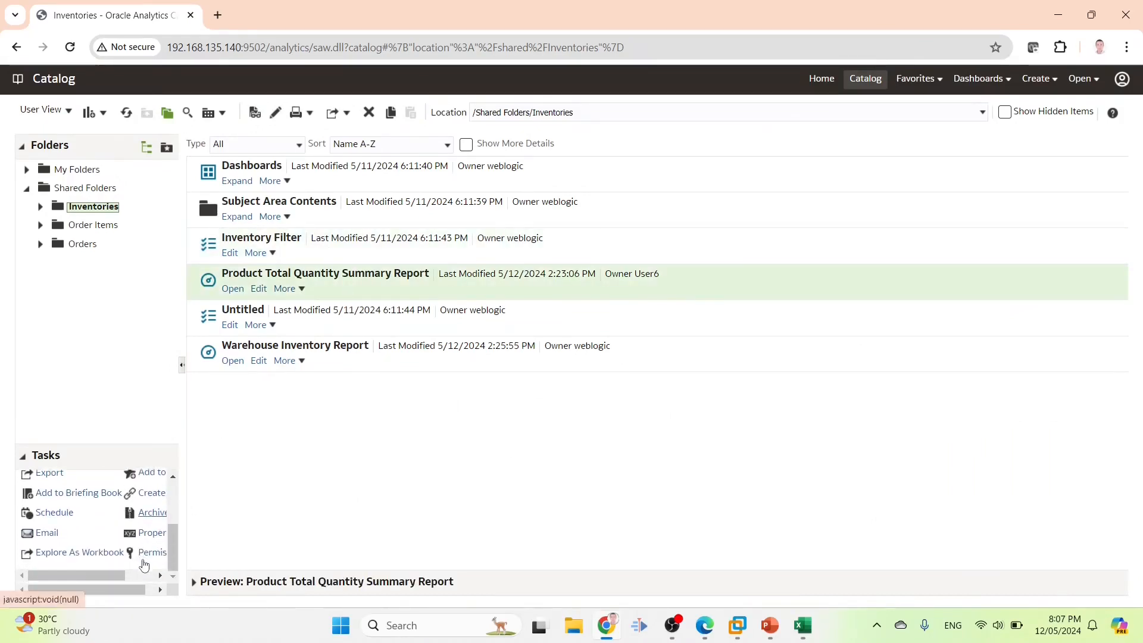
click(152, 552)
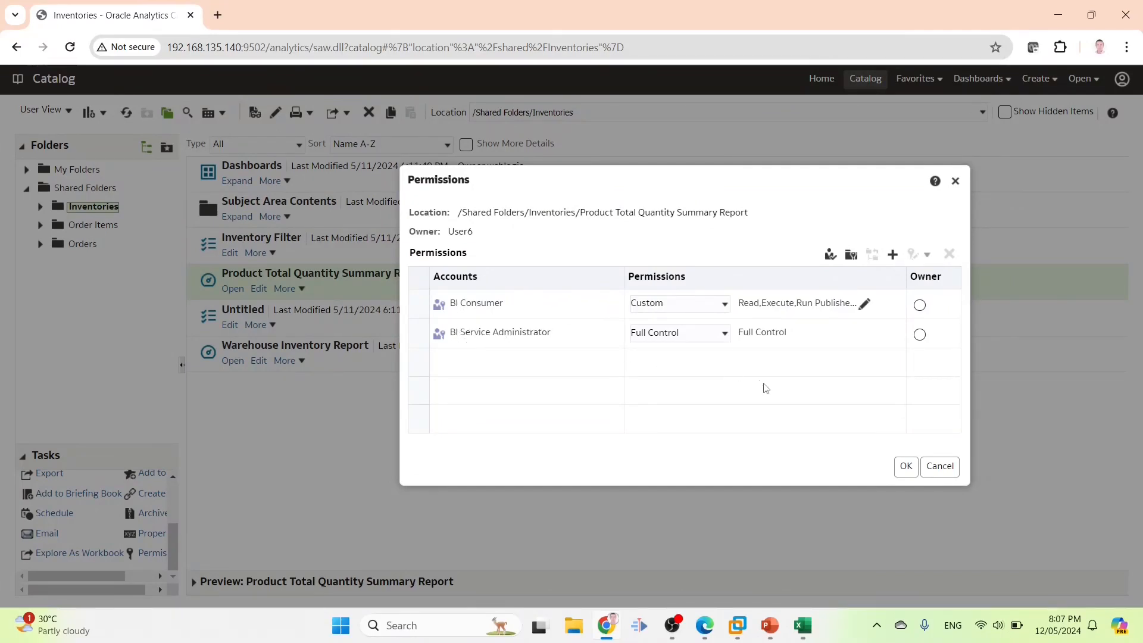
click(940, 466)
Apply the Inventories folder permissions to all its sub-folders and items
click(74, 189)
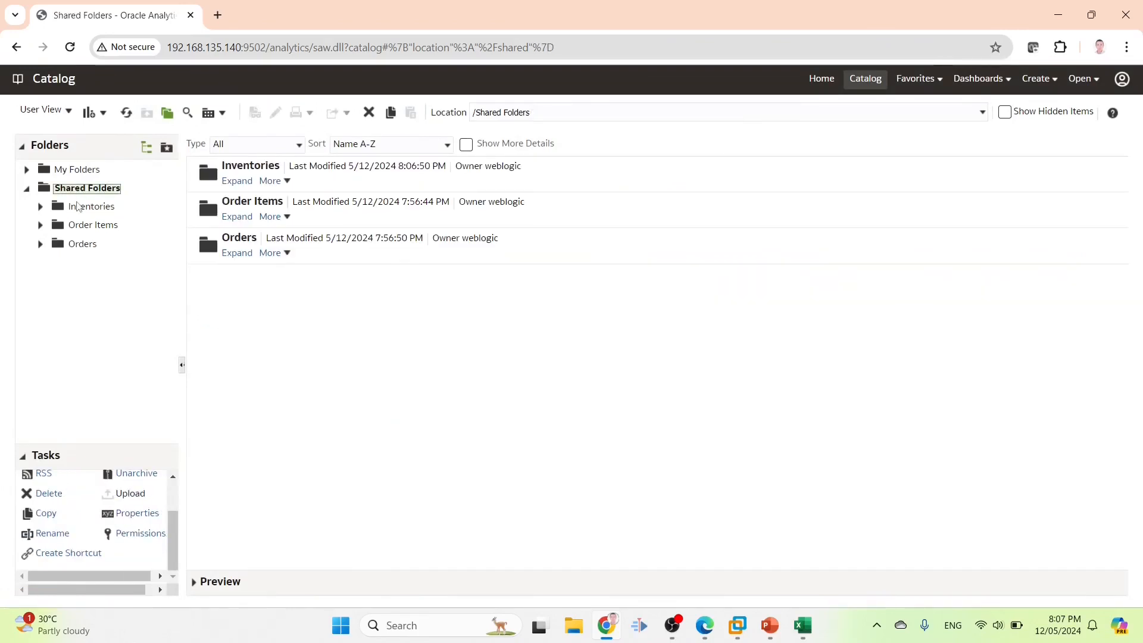
click(79, 207)
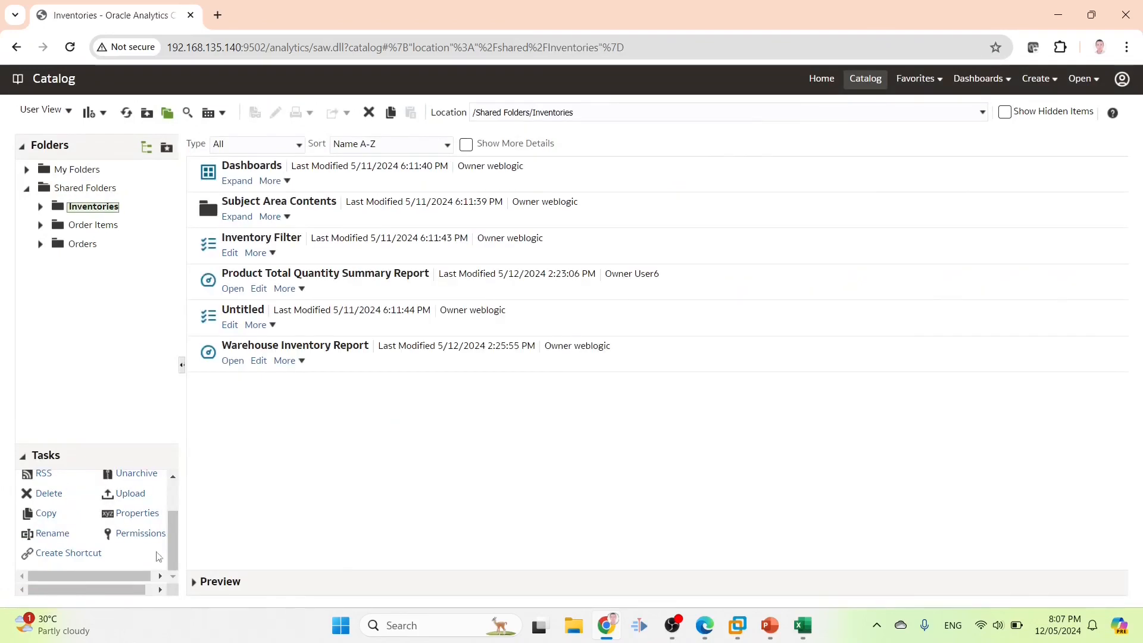
click(127, 534)
click(421, 459)
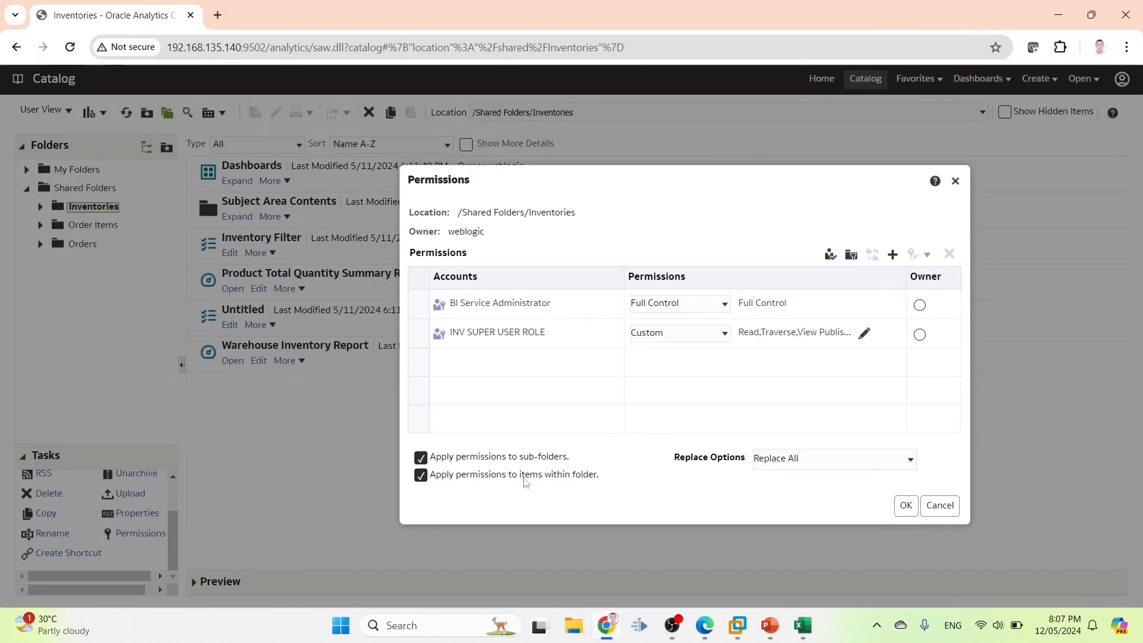
click(908, 510)
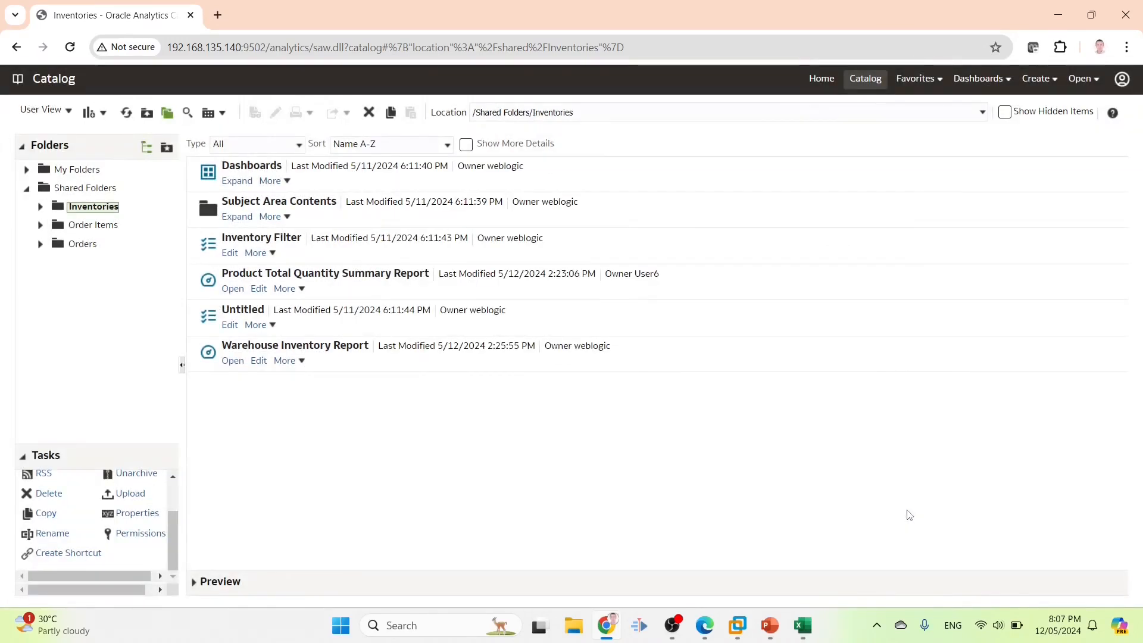
Verify that the Product Total Quantity Summary Report's permissions now include INV SUPER USER ROLE
click(332, 276)
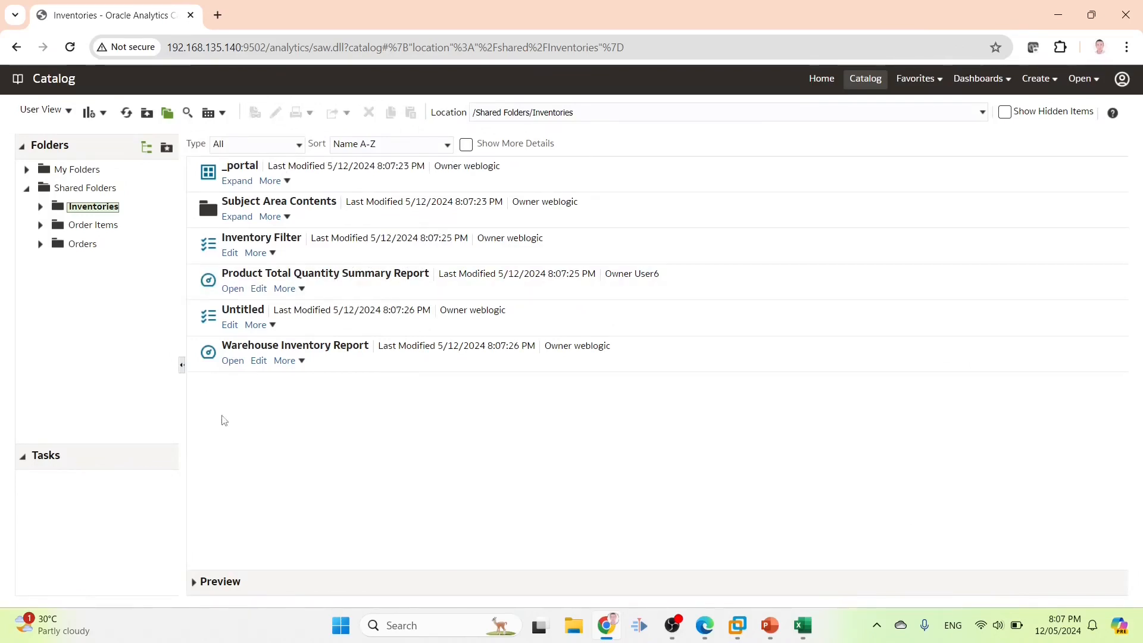
click(301, 290)
mouse_move(306, 276)
mouse_move(441, 275)
click(528, 274)
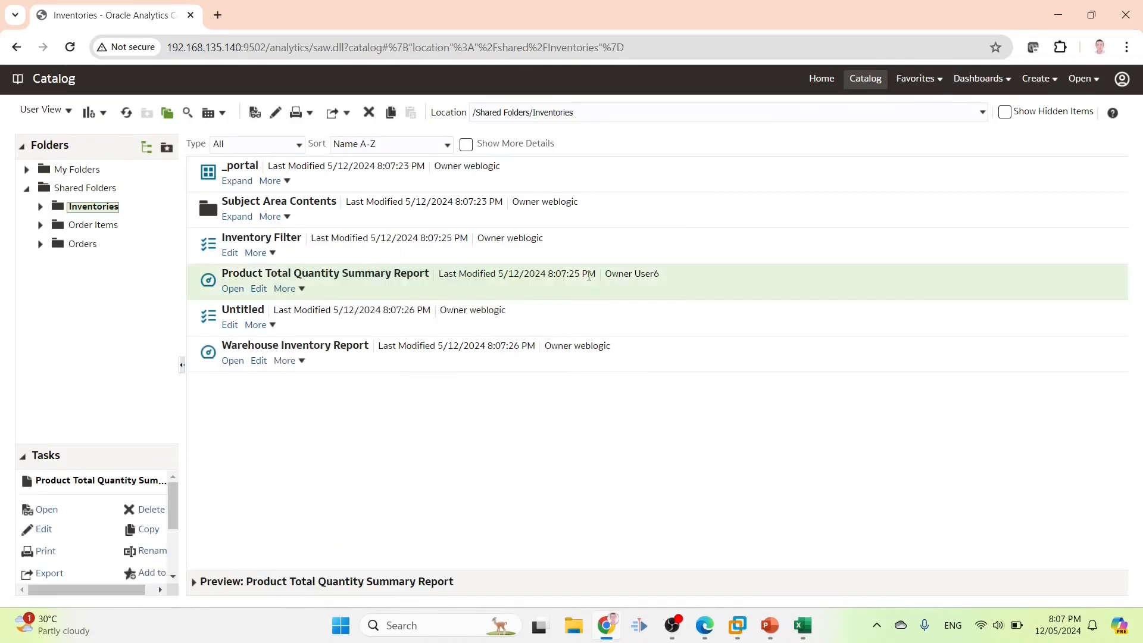
scroll(147, 512, down, 3)
click(152, 553)
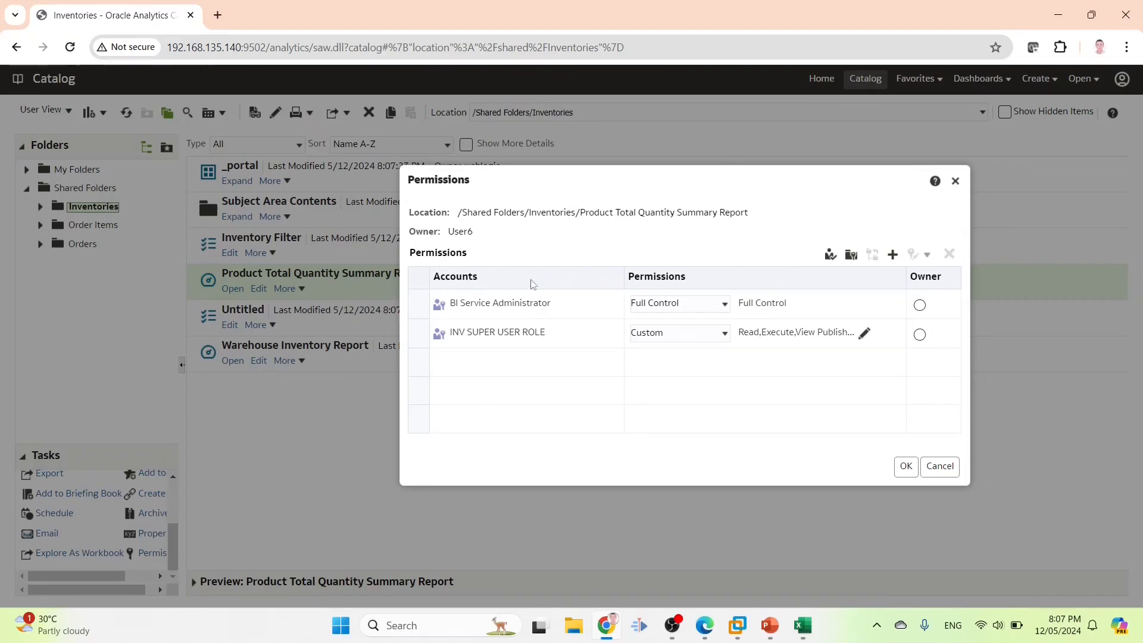
click(951, 469)
Look up the inventory super user in cell B4 of the security requirements workbook
click(816, 631)
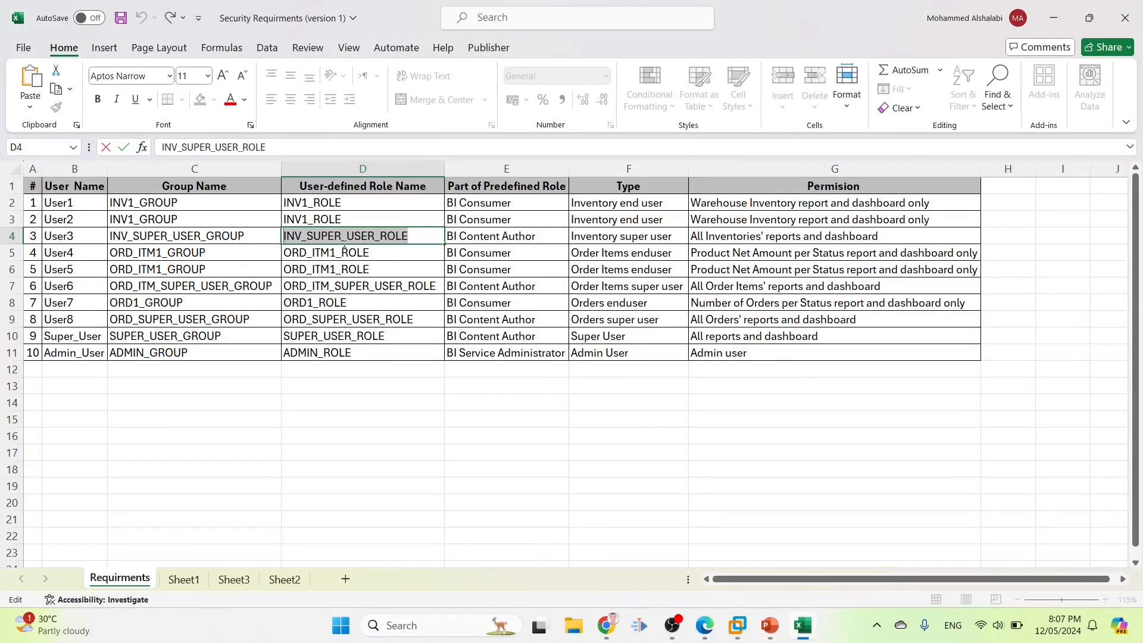
double_click(84, 232)
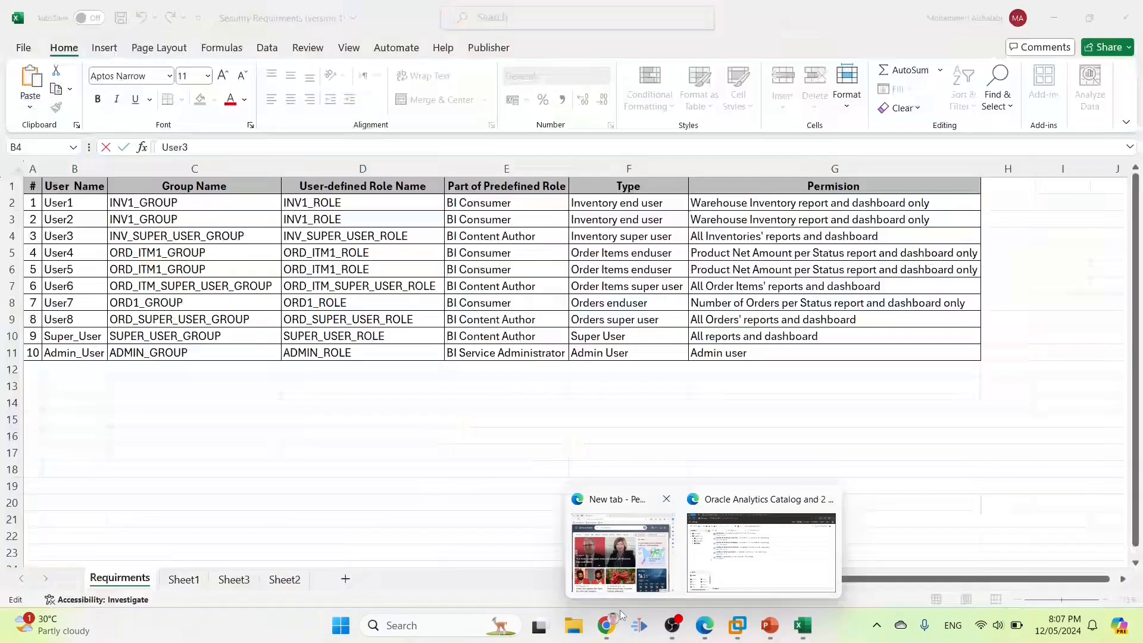
click(608, 626)
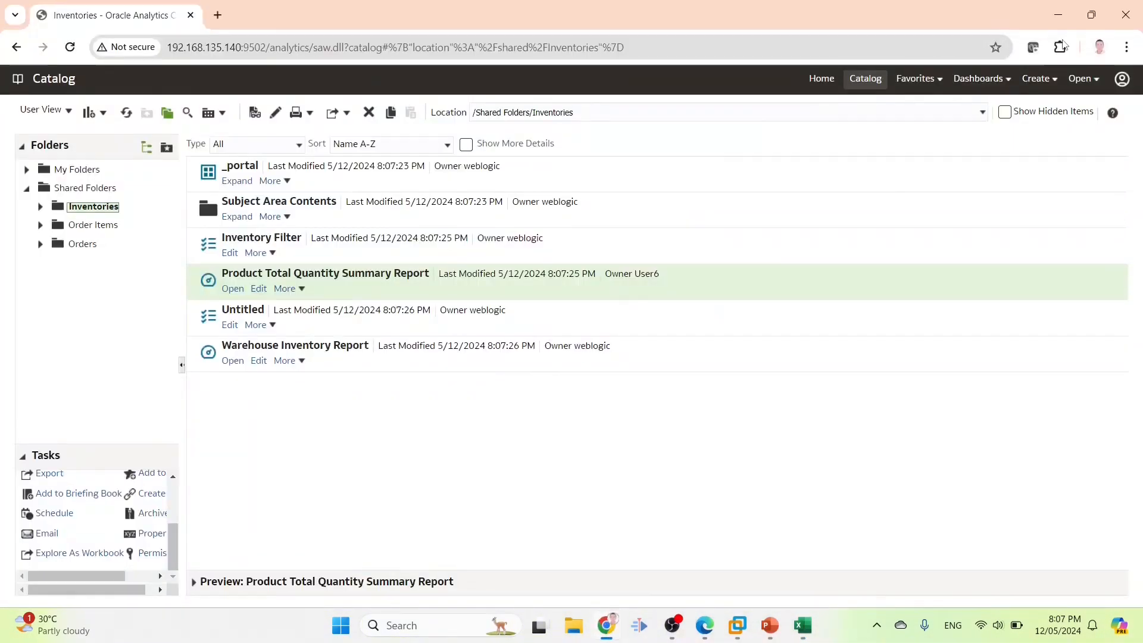
Sign out and sign back in as User3 with its password
click(1122, 78)
click(1056, 179)
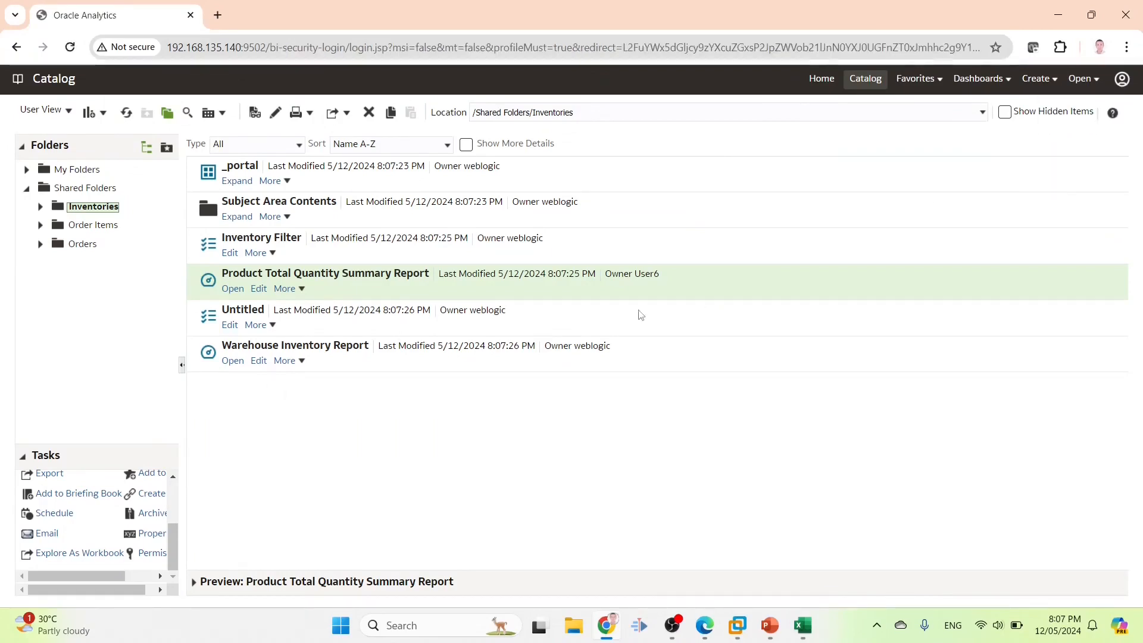
click(544, 263)
text(User3)
key(Tab)
text(123)
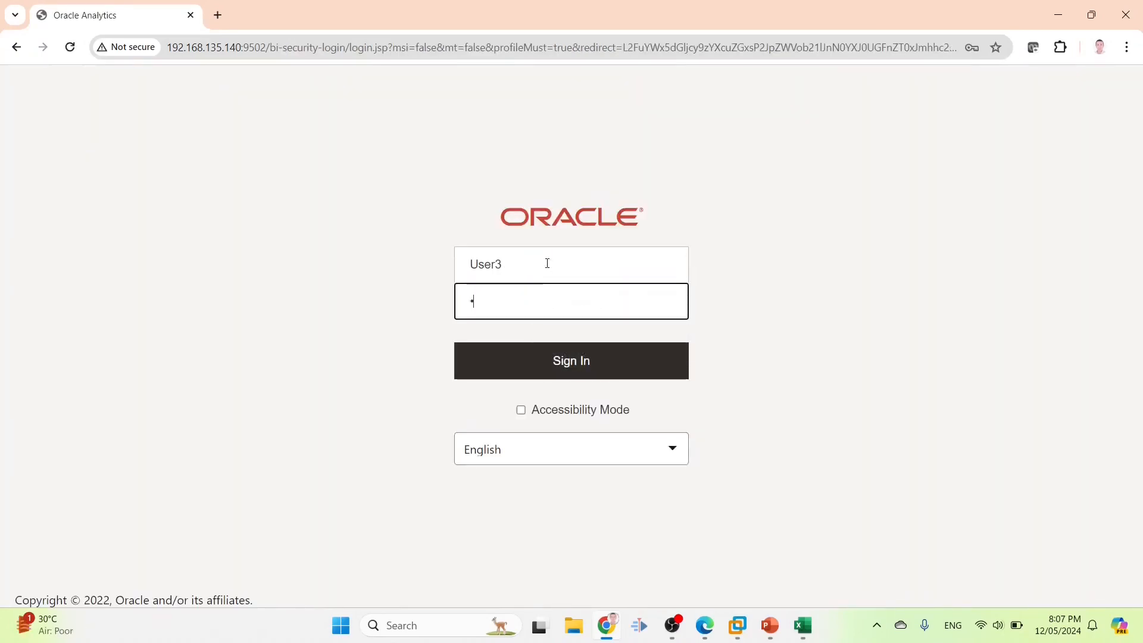
text(45678)
key(Return)
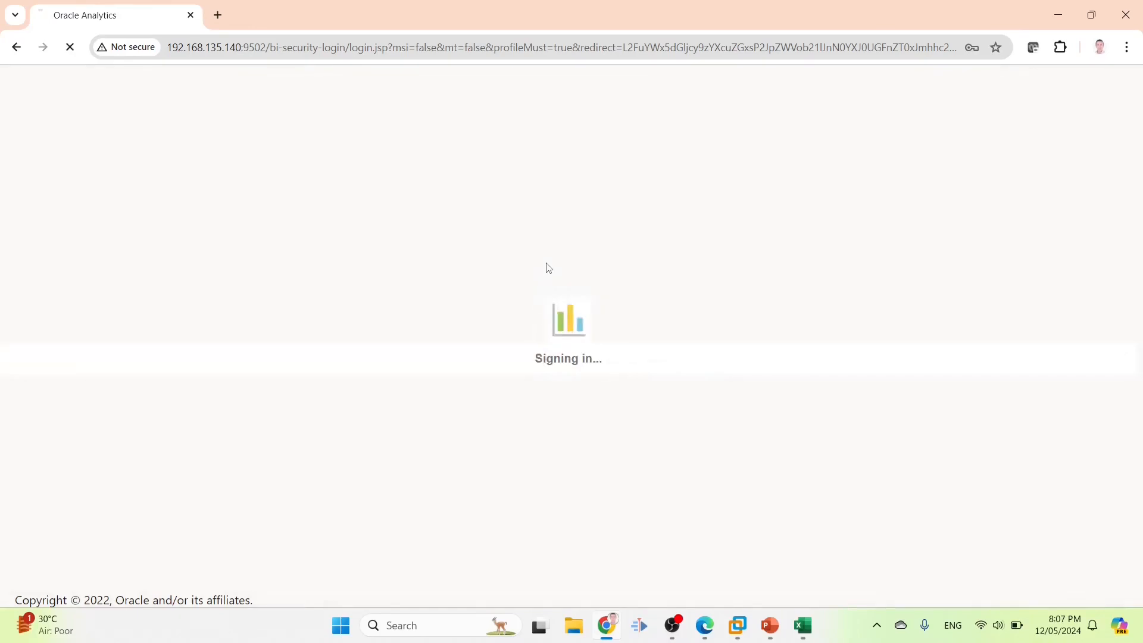
click(990, 84)
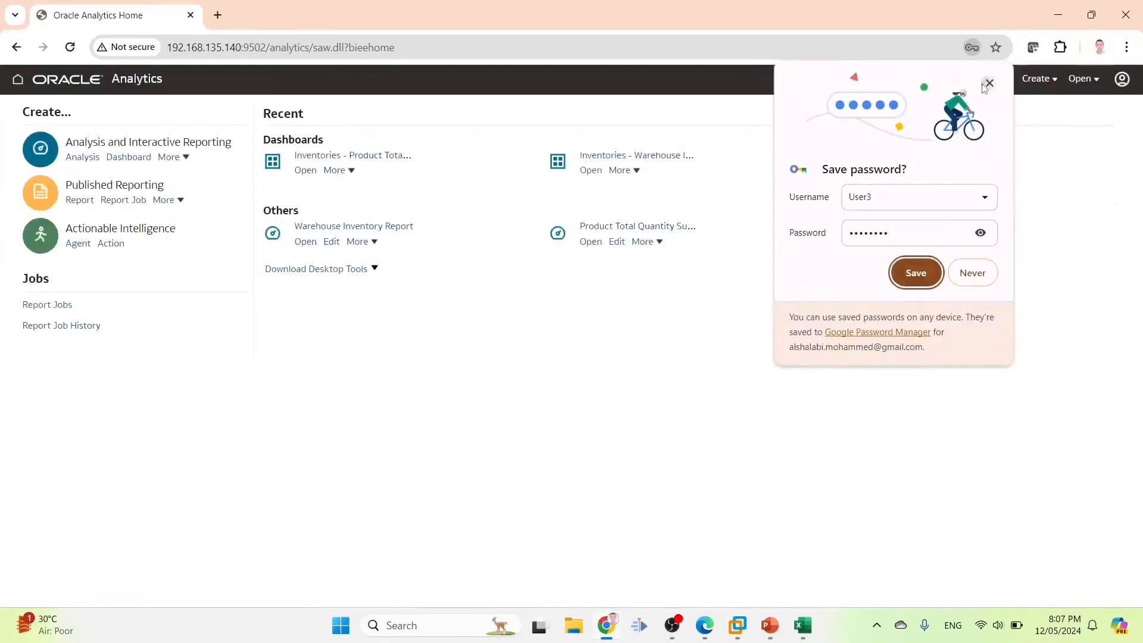
View the Inventories dashboard's Warehouse Inventory page, showing Americas and Asia totalling 119512
click(977, 80)
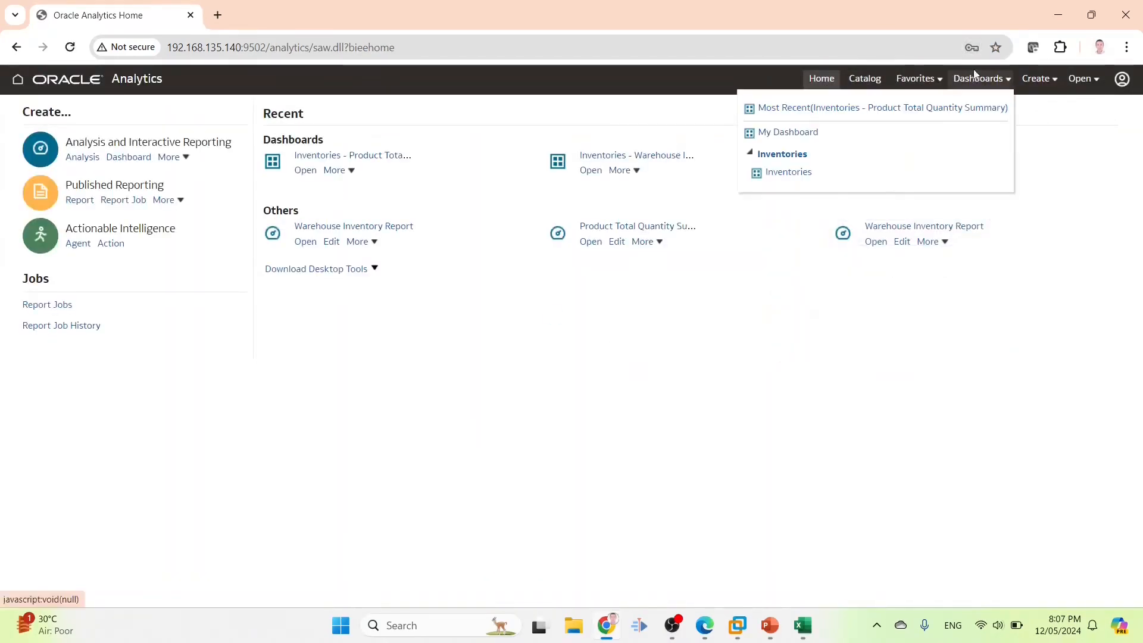
click(770, 172)
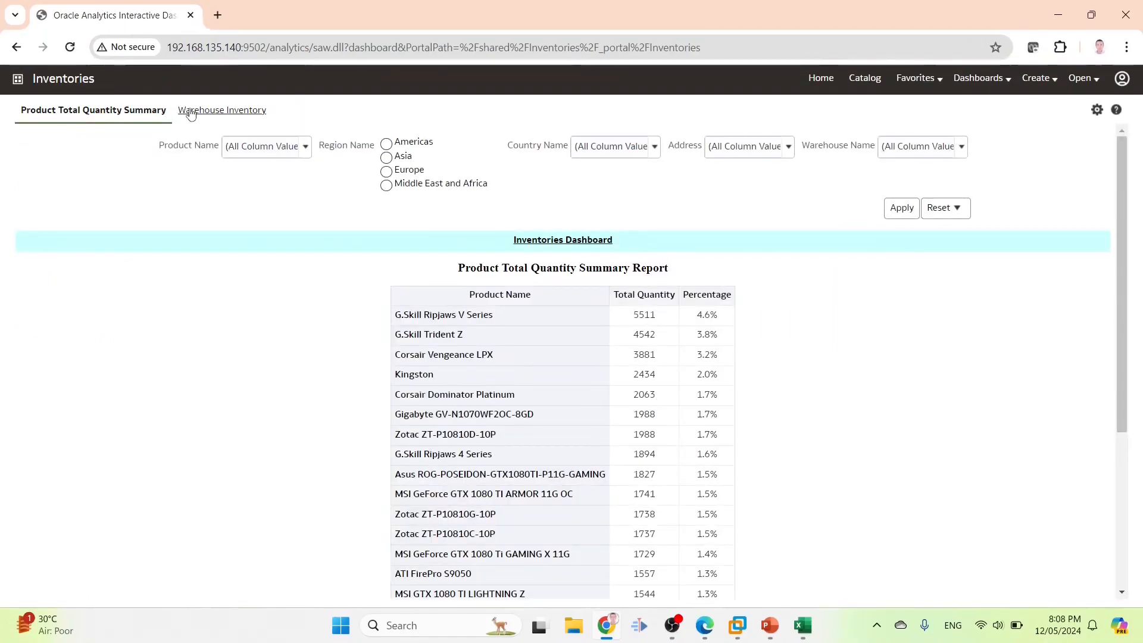
click(191, 112)
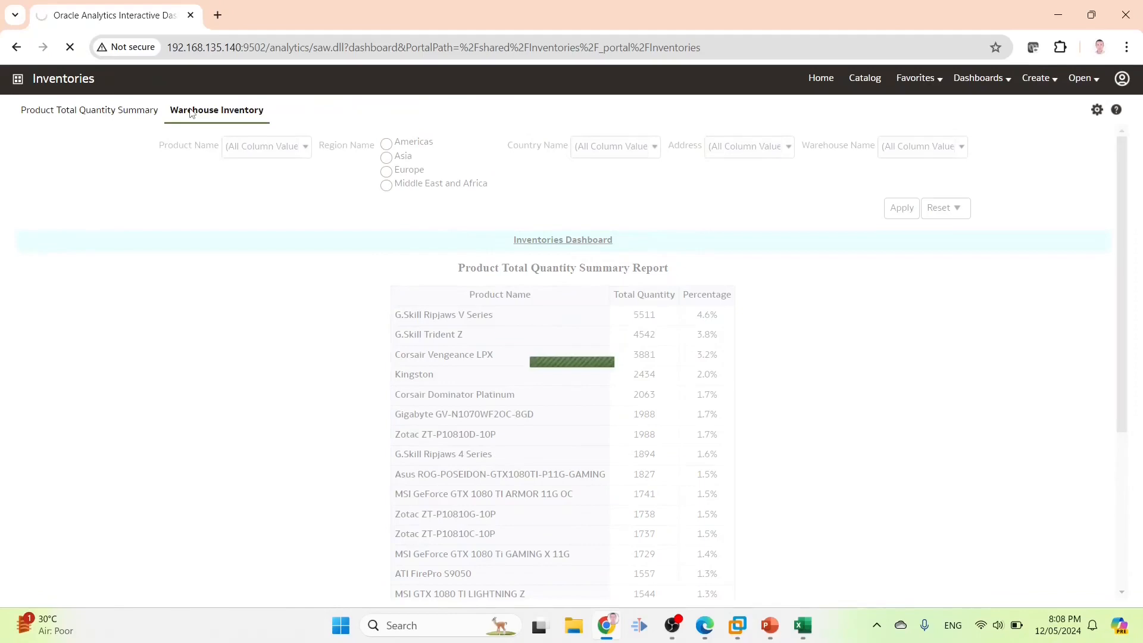
click(1097, 112)
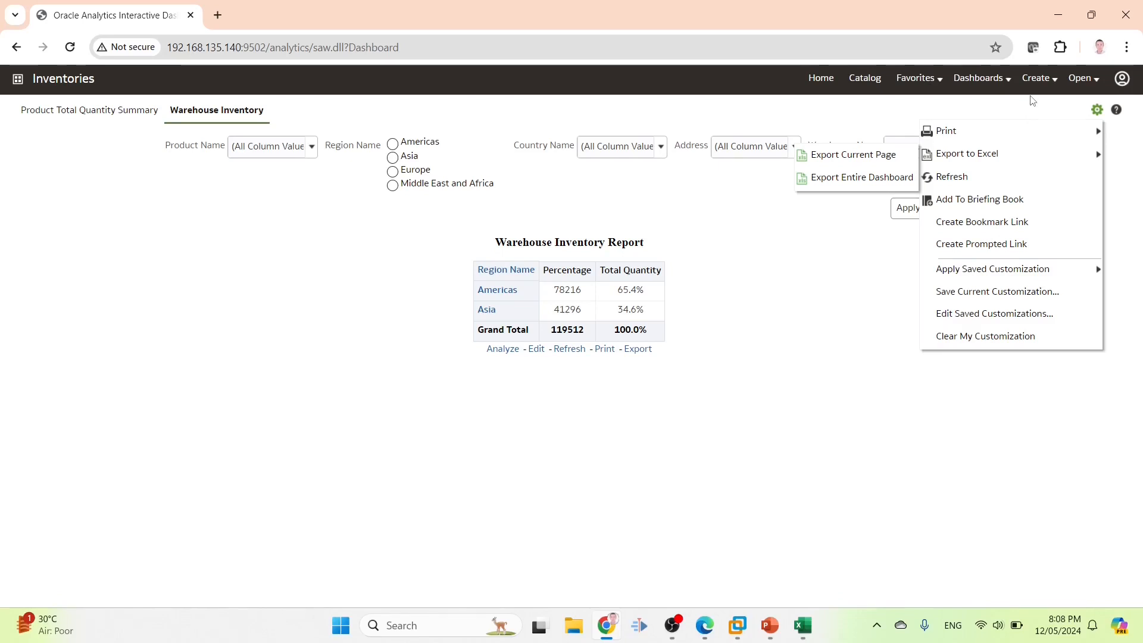
click(1040, 79)
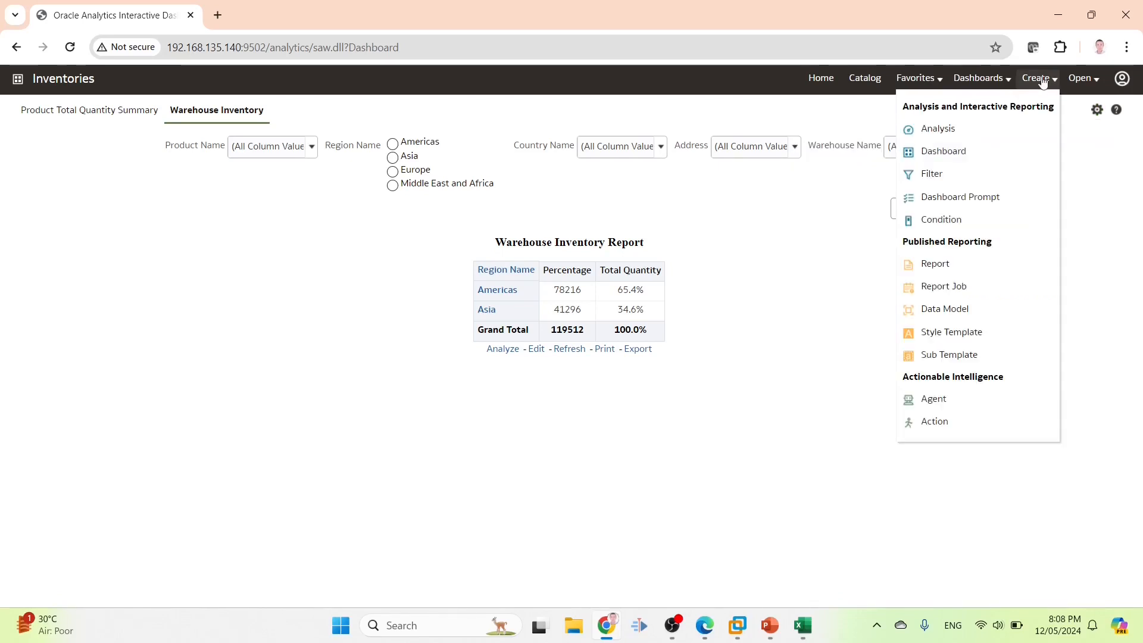
Create a new Inventories subject-area analysis containing the Total Quantity column
click(945, 130)
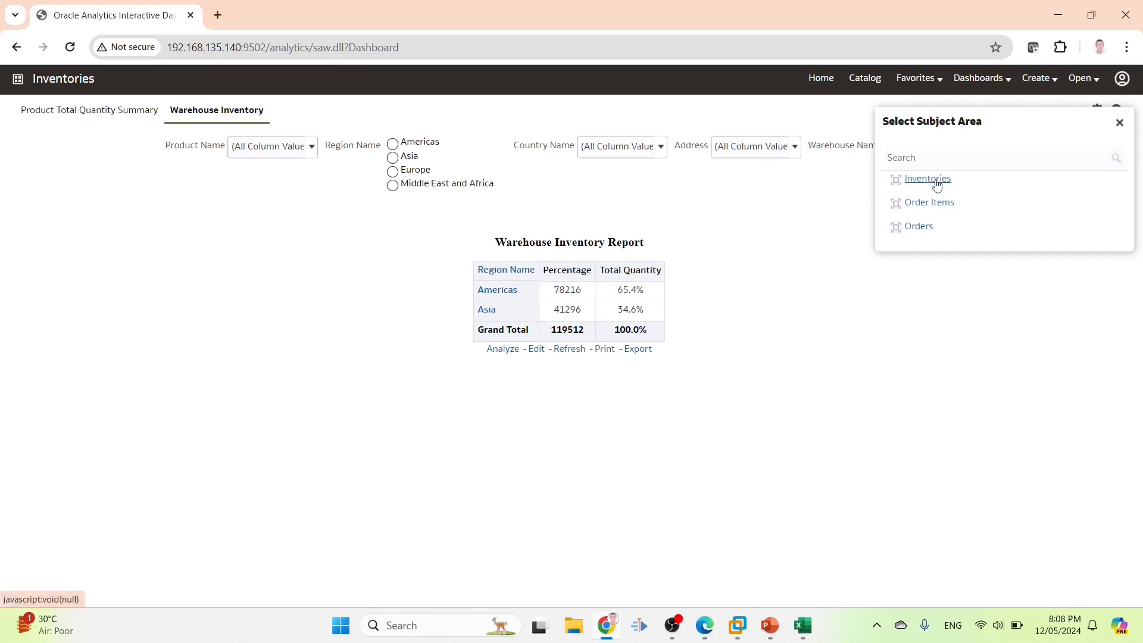
click(935, 183)
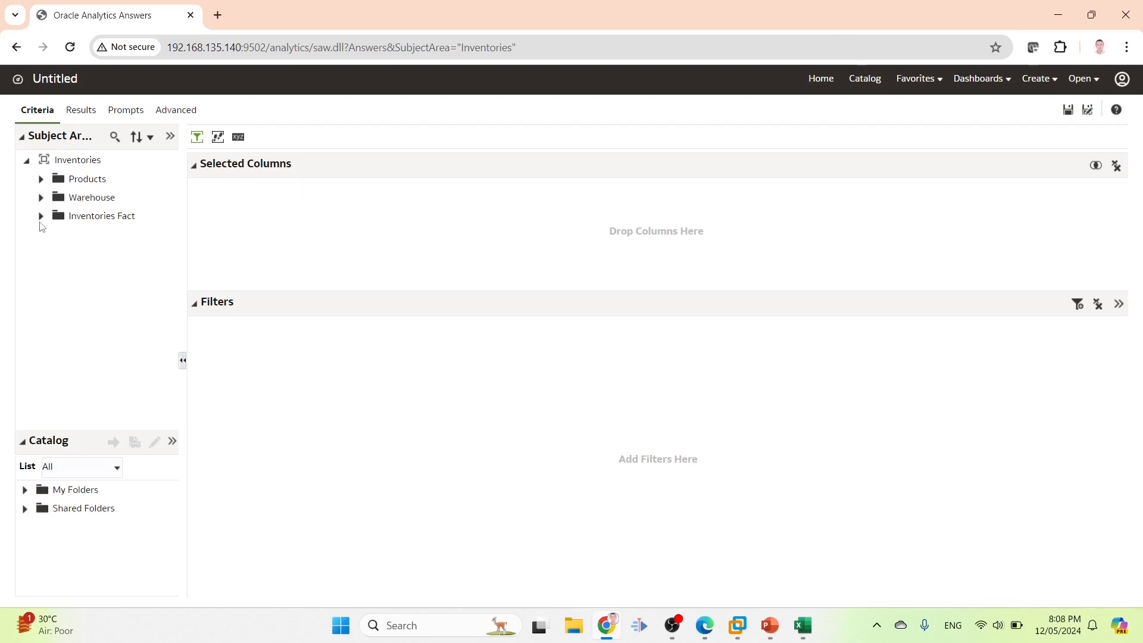
click(41, 217)
double_click(136, 293)
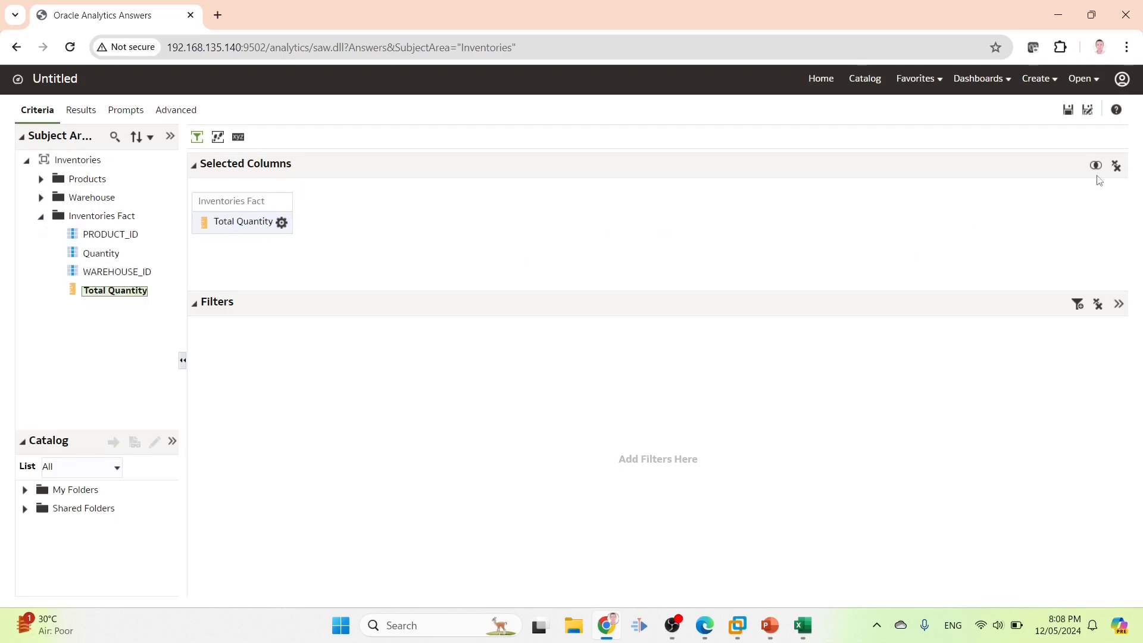
Try saving it as Untitled1 in Shared Folders/Inventories and dismiss the access-denied error
click(1088, 110)
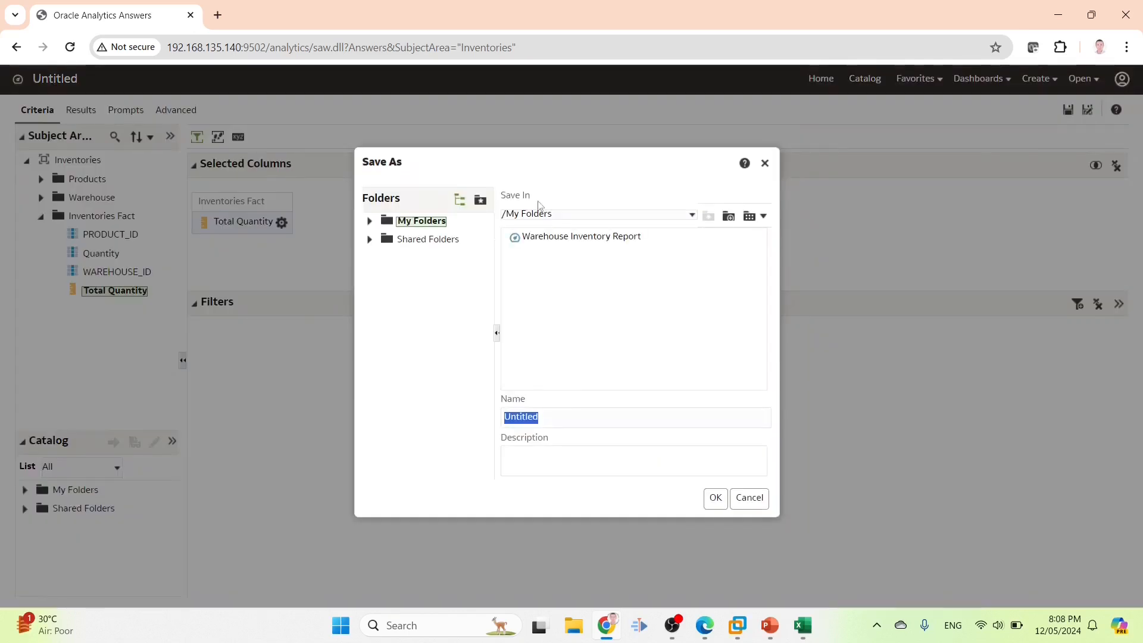
click(427, 240)
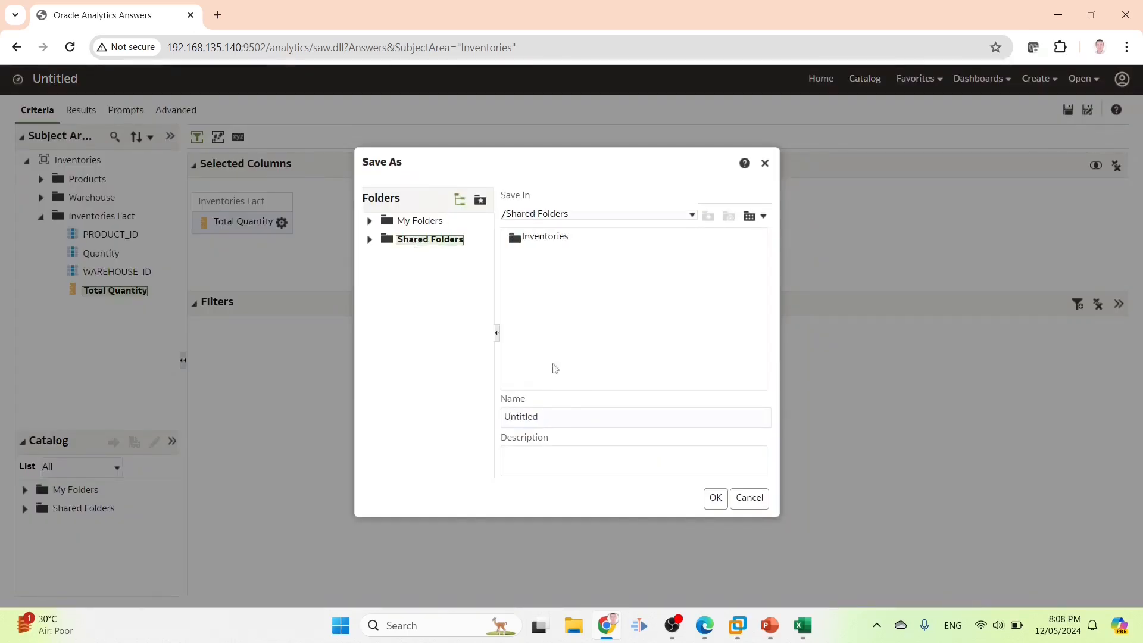
double_click(555, 243)
click(716, 498)
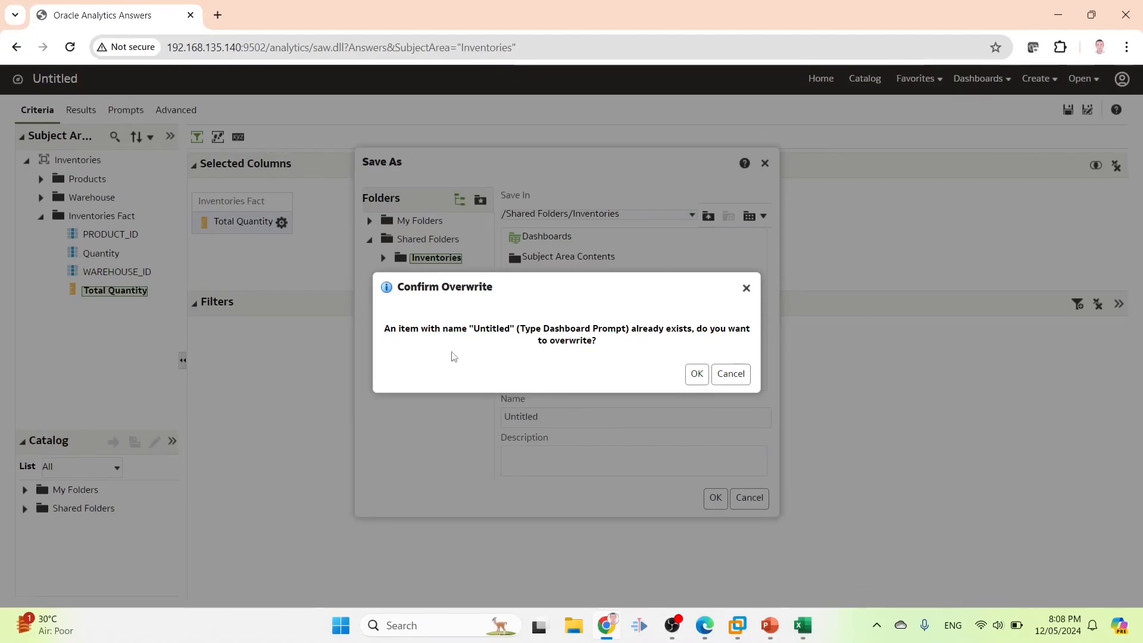
click(731, 374)
click(577, 416)
text(1)
click(716, 497)
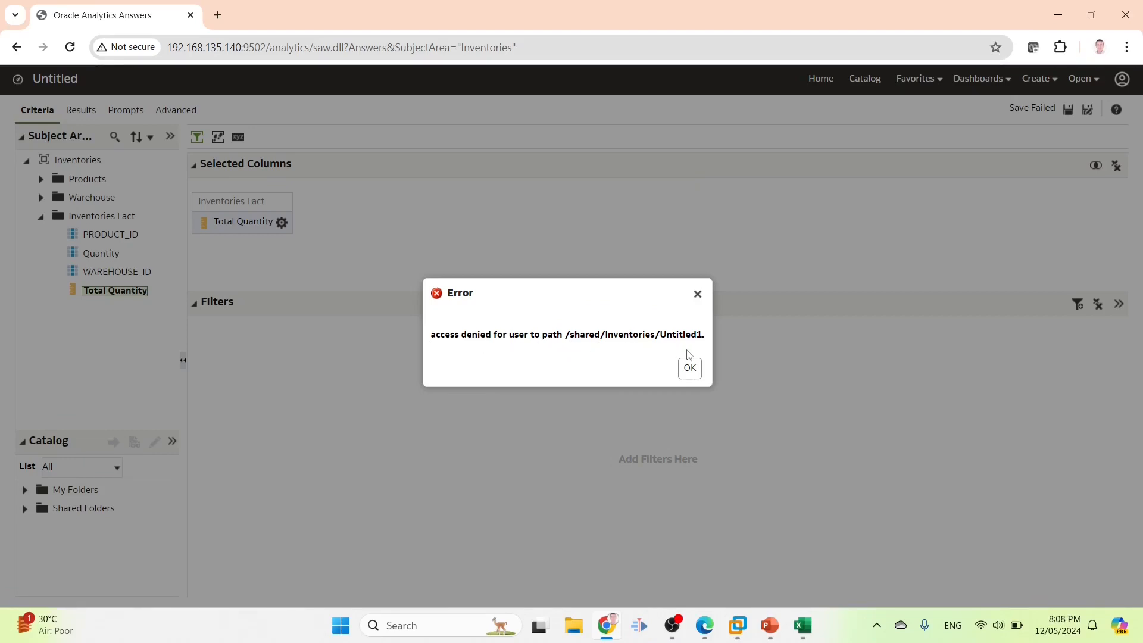
click(689, 370)
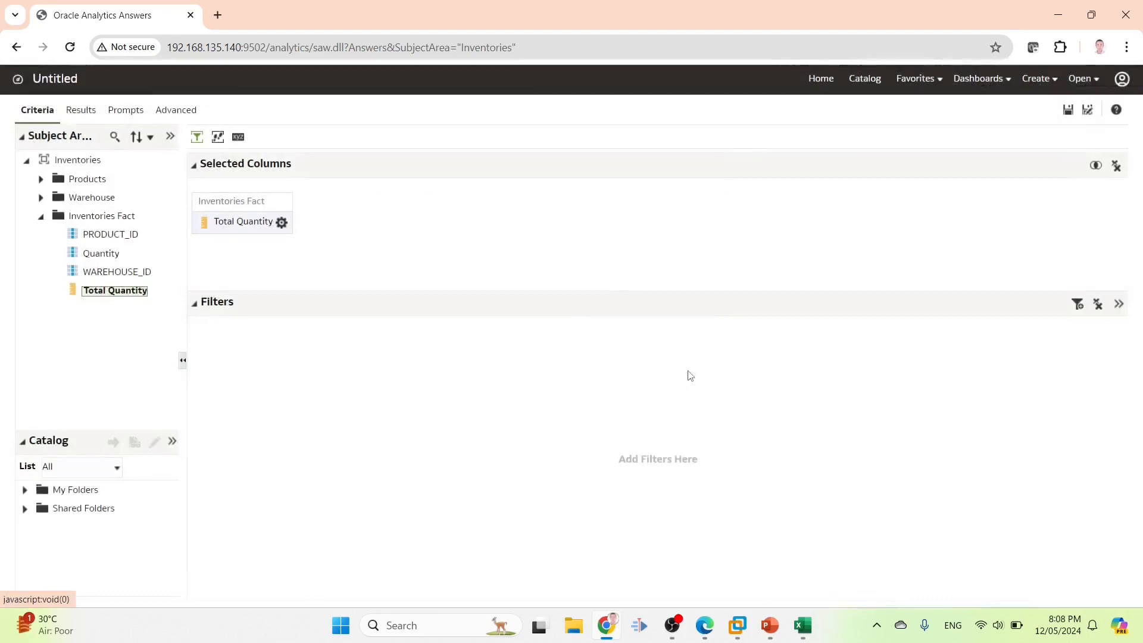
Discard the unsaved analysis and open the Product Total Quantity Summary Report for editing
click(868, 80)
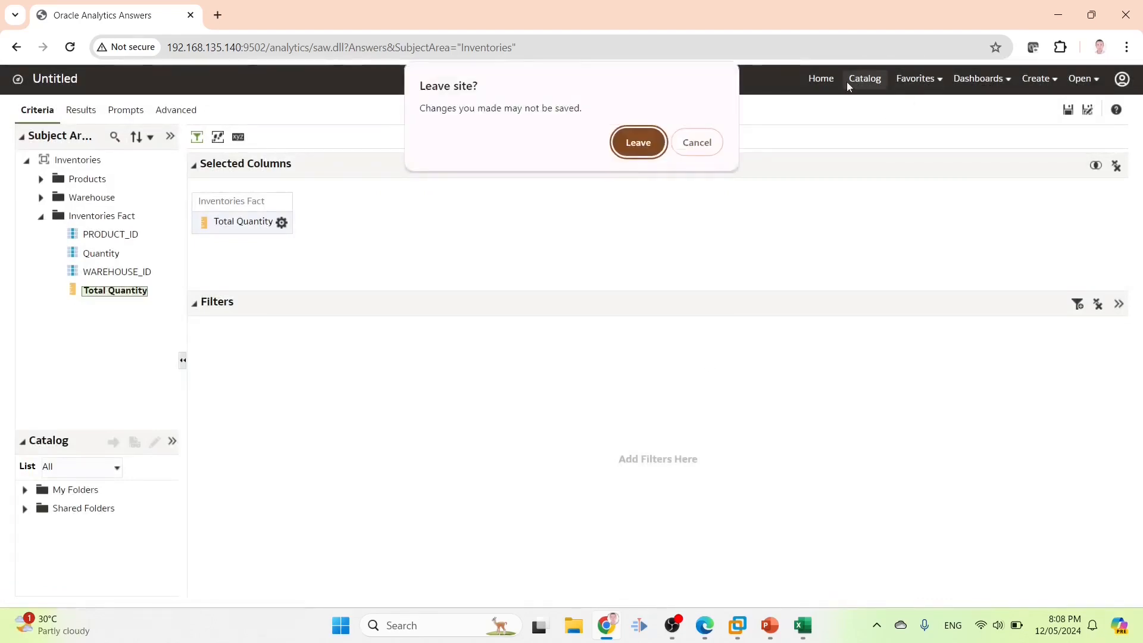
click(637, 143)
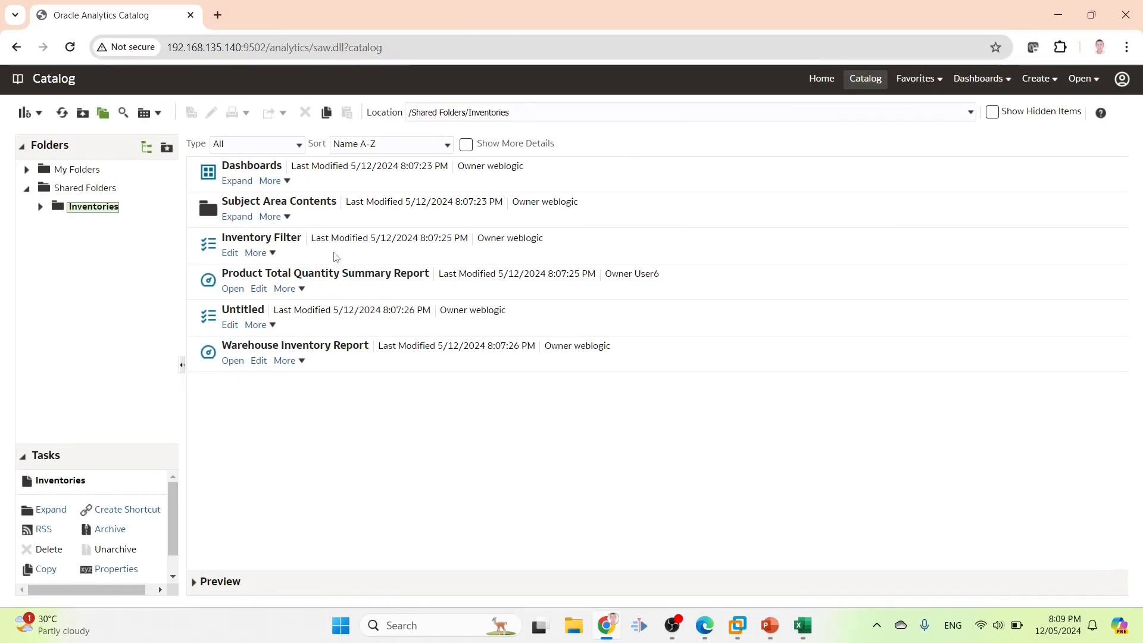
click(373, 293)
click(259, 290)
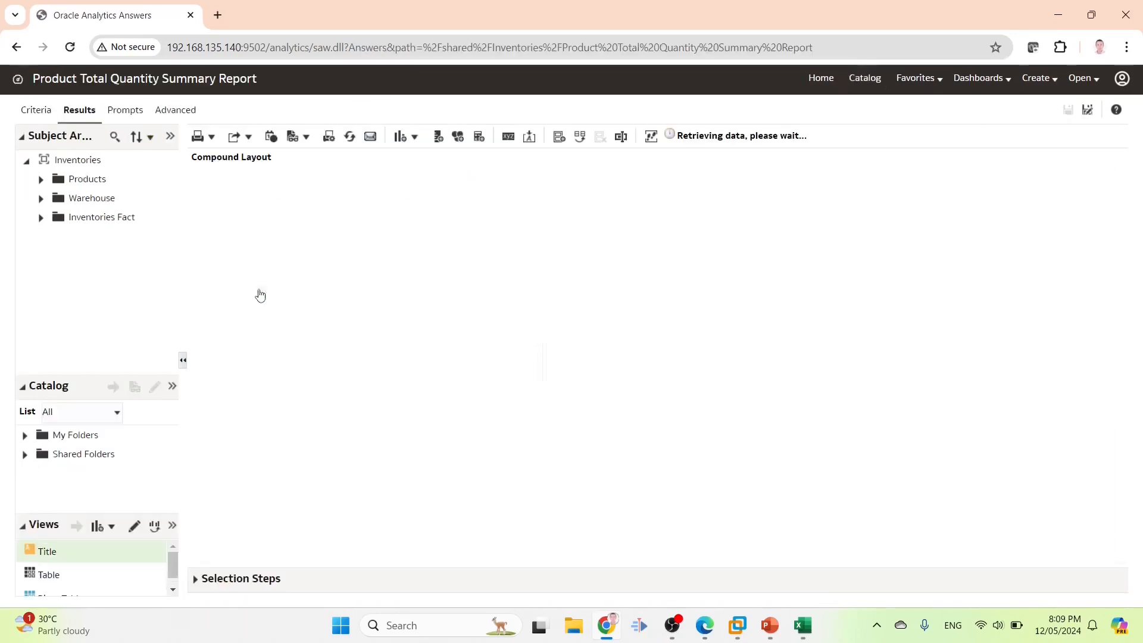
Save a copy of the report into My Folders instead of overwriting the shared one
click(1092, 110)
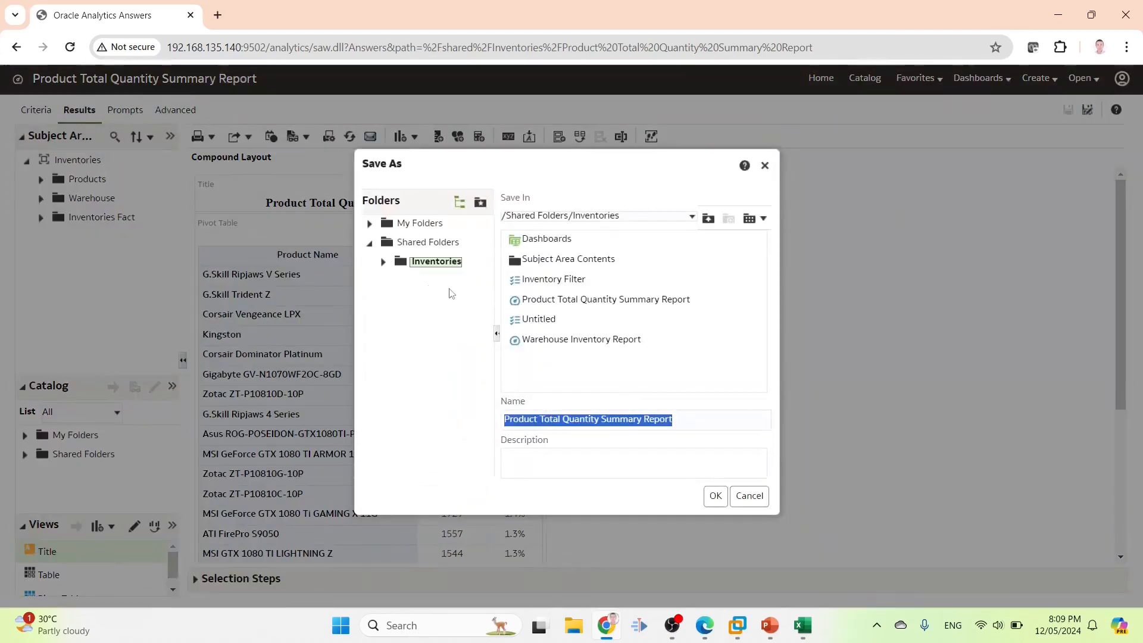
click(715, 496)
click(737, 374)
click(747, 502)
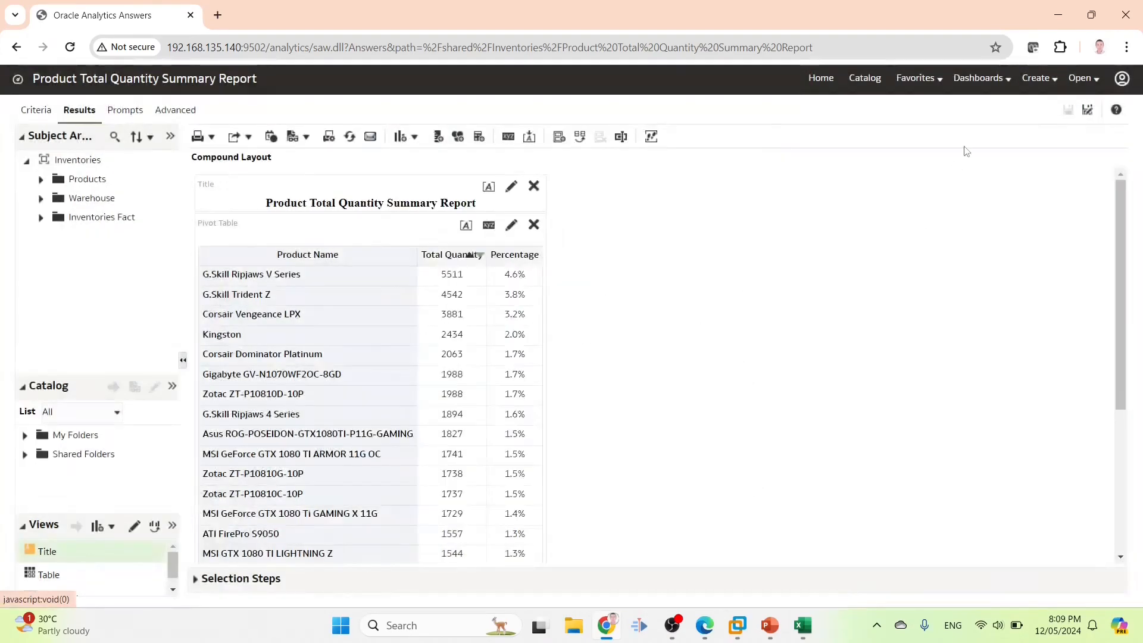
click(1088, 110)
click(420, 223)
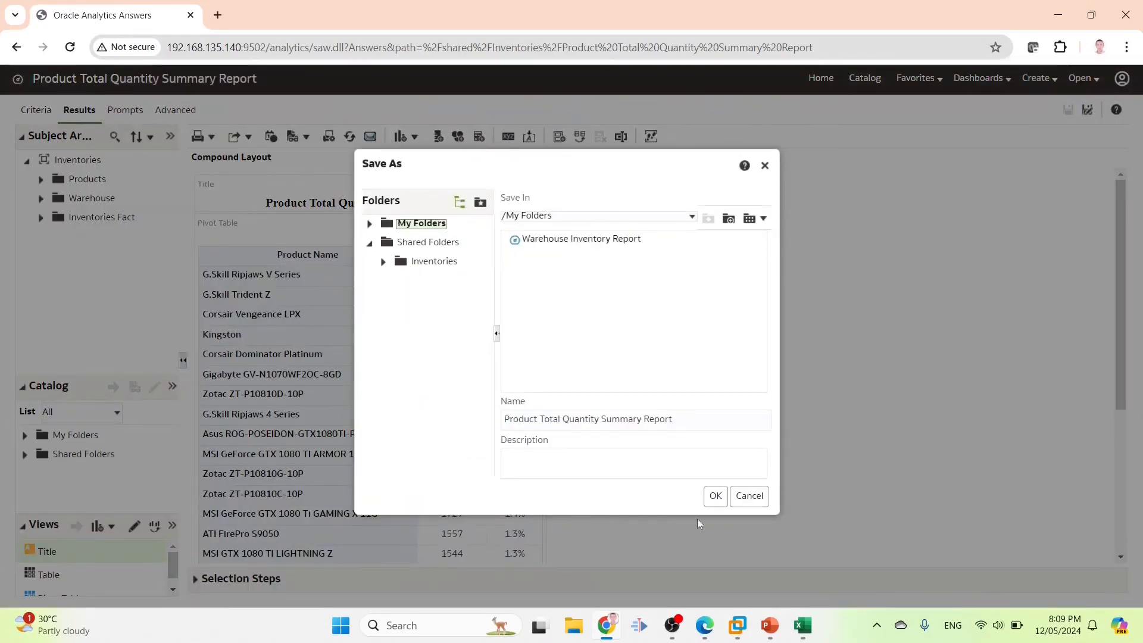
click(715, 496)
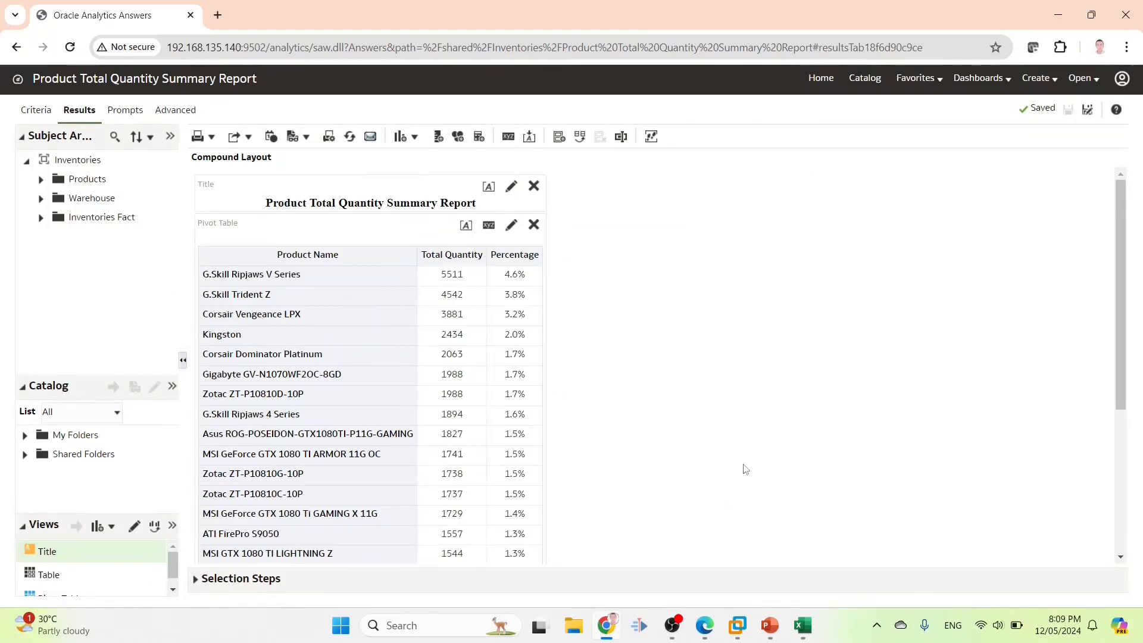
click(992, 78)
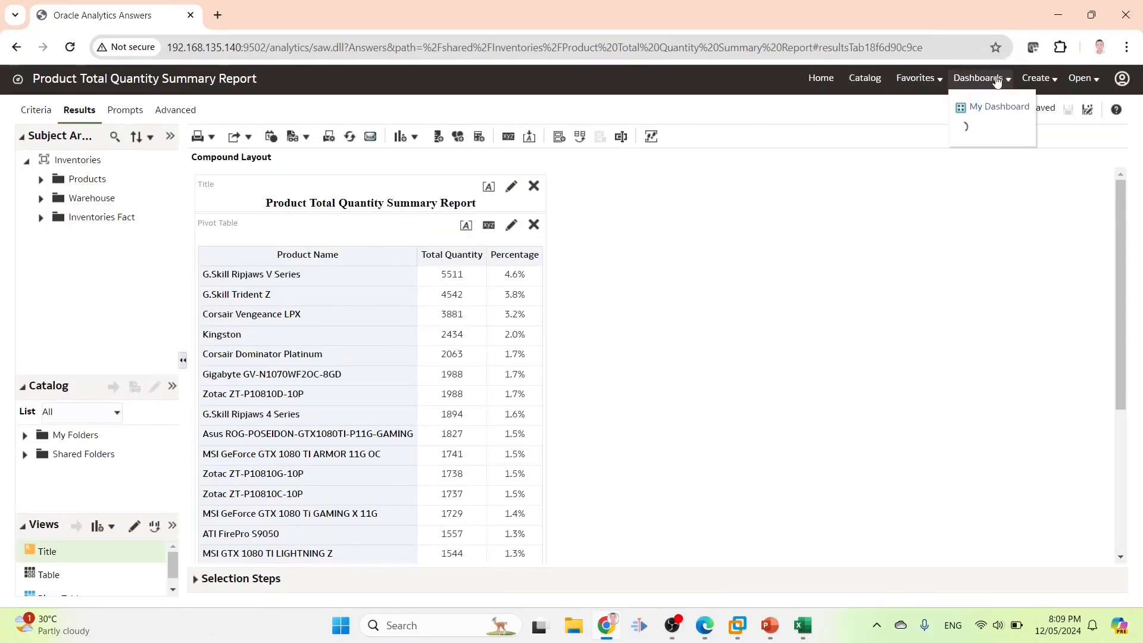
Browse to Shared Folders > Inventories and select the Product Total Quantity Summary Report
click(872, 79)
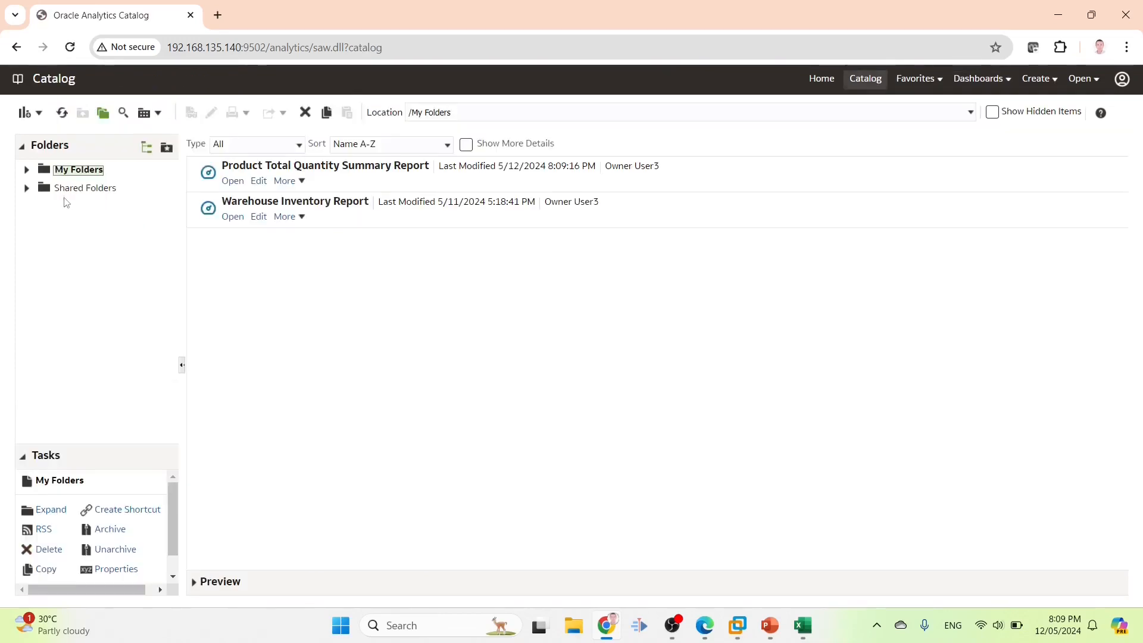
click(400, 185)
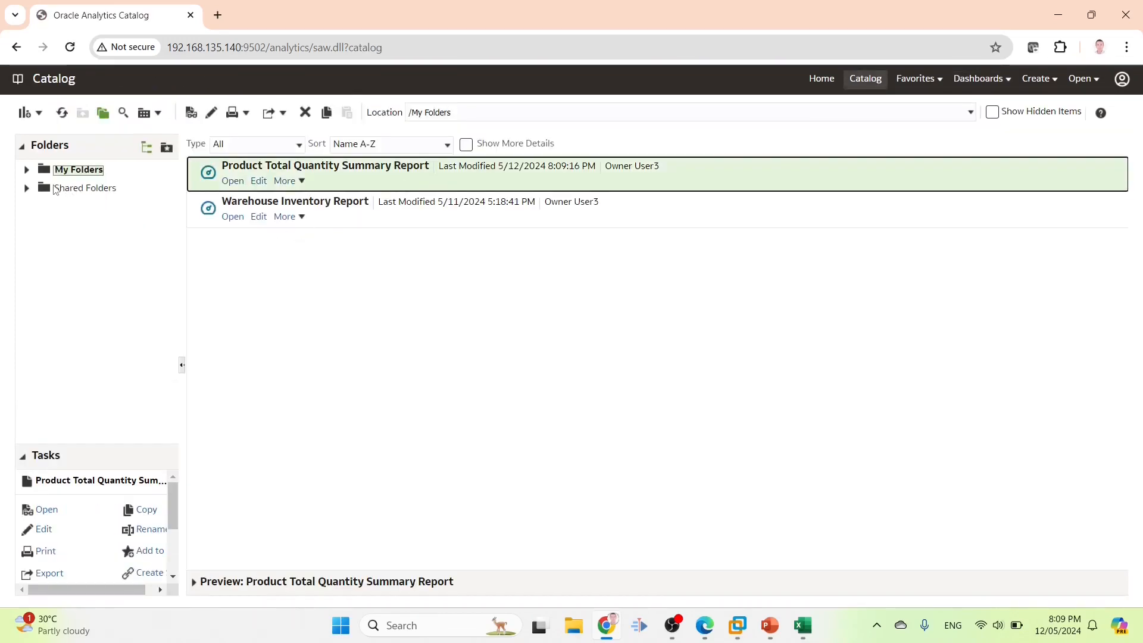
click(72, 188)
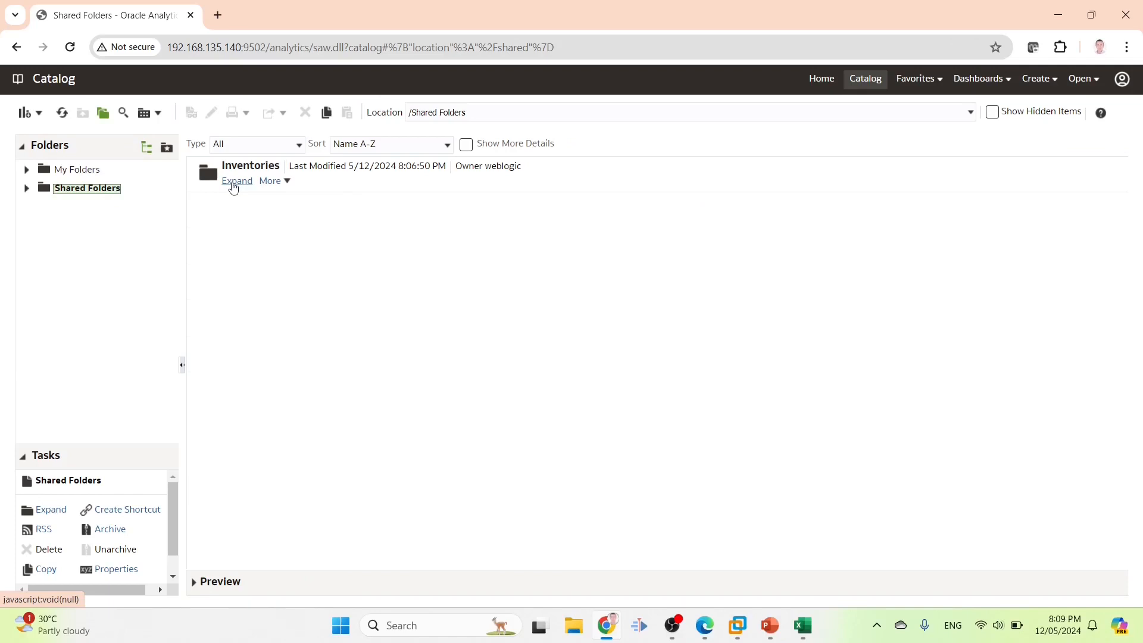
click(233, 187)
click(348, 287)
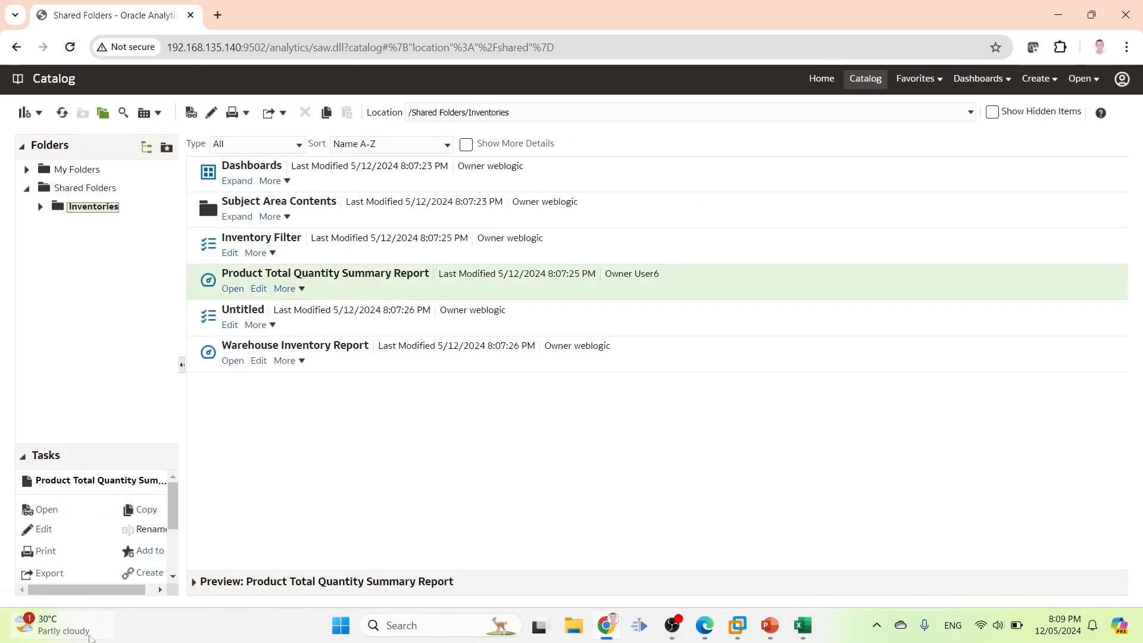
Try to open the report's permissions from the Tasks pane, then check the account menu
scroll(157, 573, down, 2)
drag(182, 515, 238, 516)
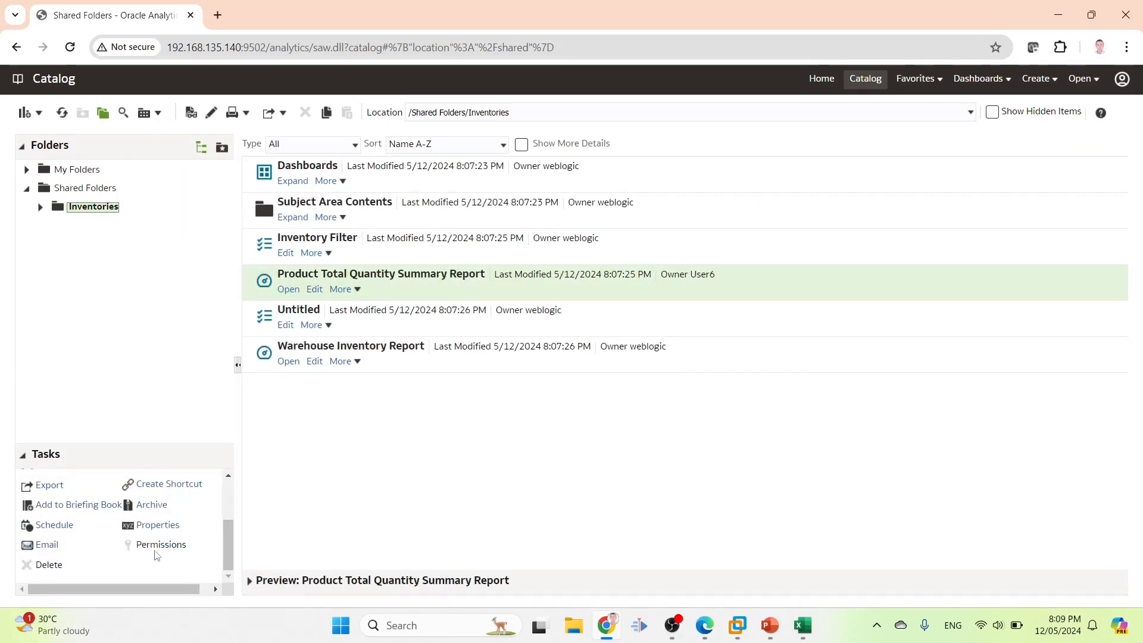
double_click(146, 545)
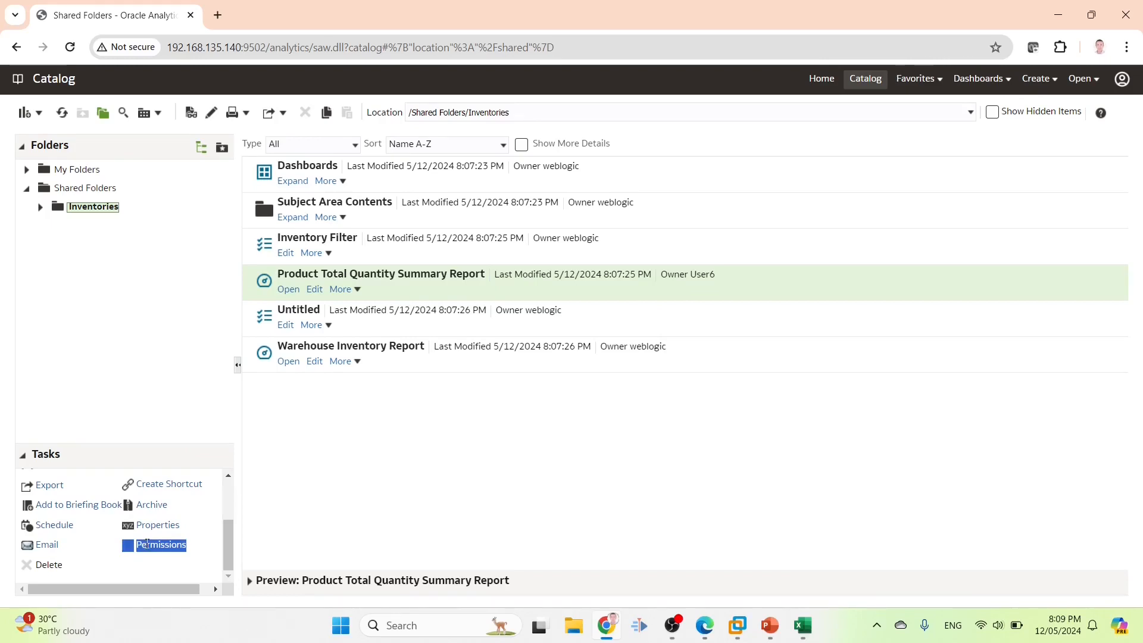
click(171, 544)
double_click(171, 545)
click(1122, 79)
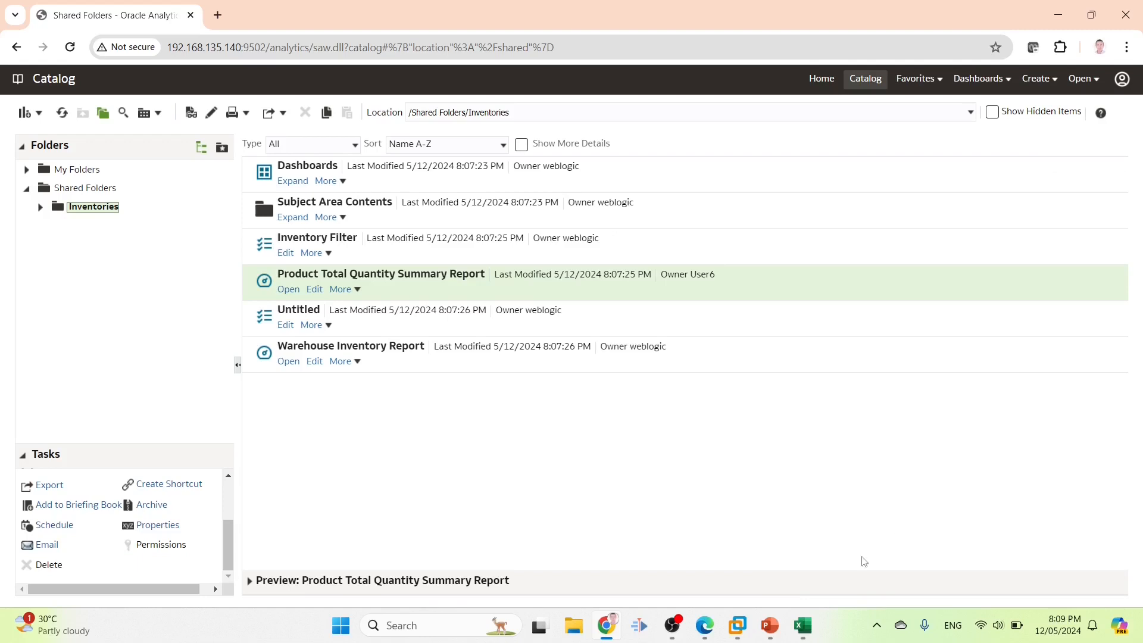
mouse_move(815, 632)
mouse_move(771, 633)
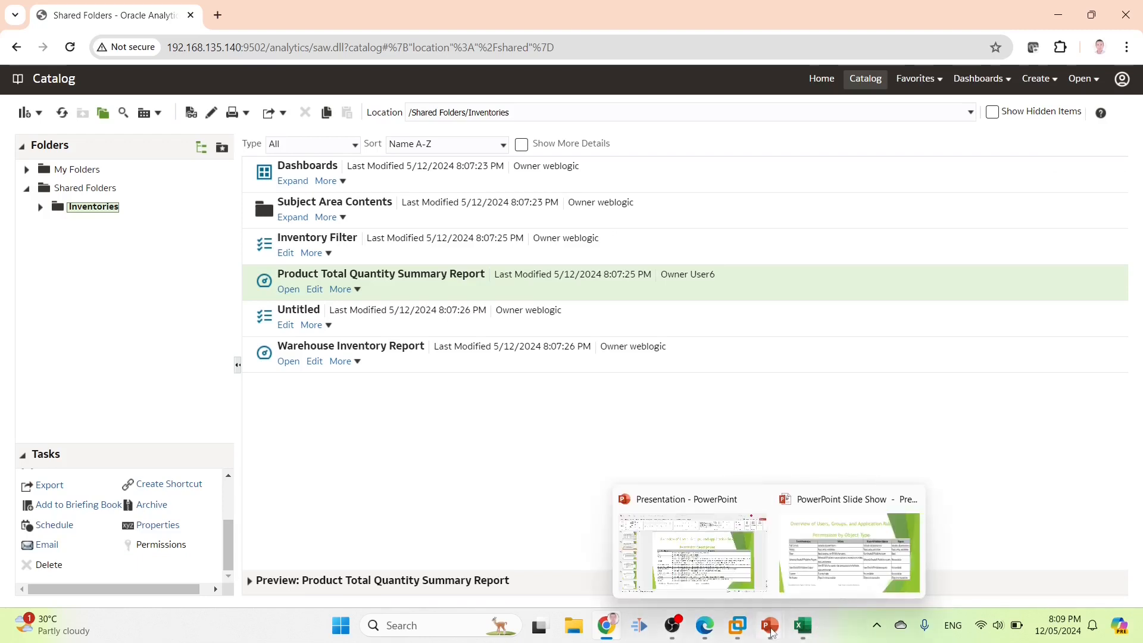
Check User6's group and copy the role name ORD_ITM_SUPER_USER_ROLE from cell D7
click(803, 626)
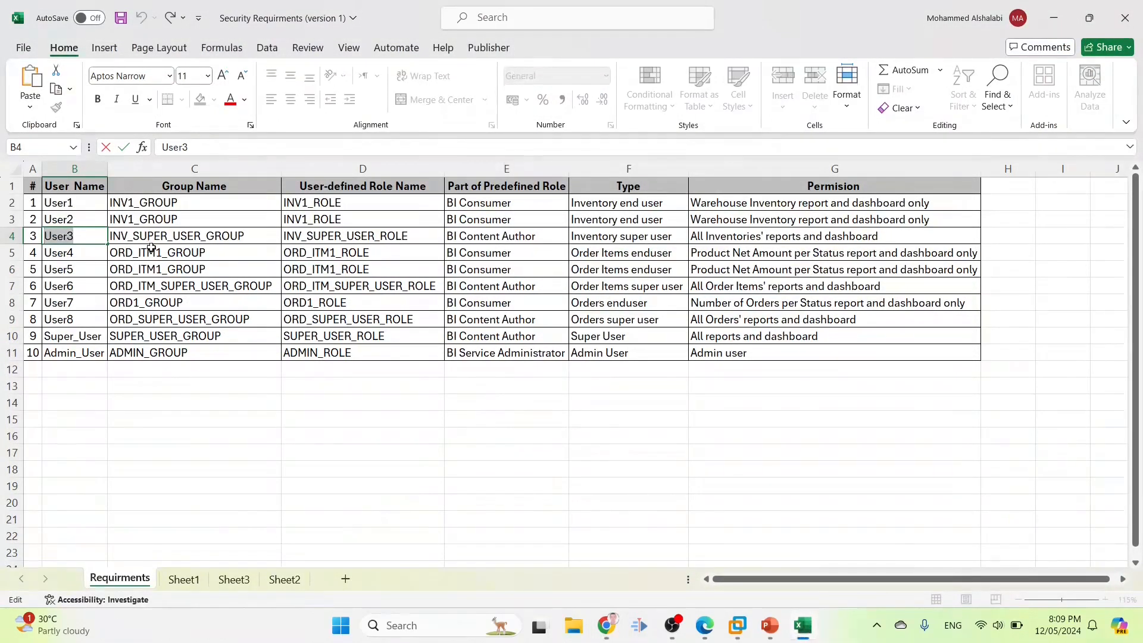
click(168, 282)
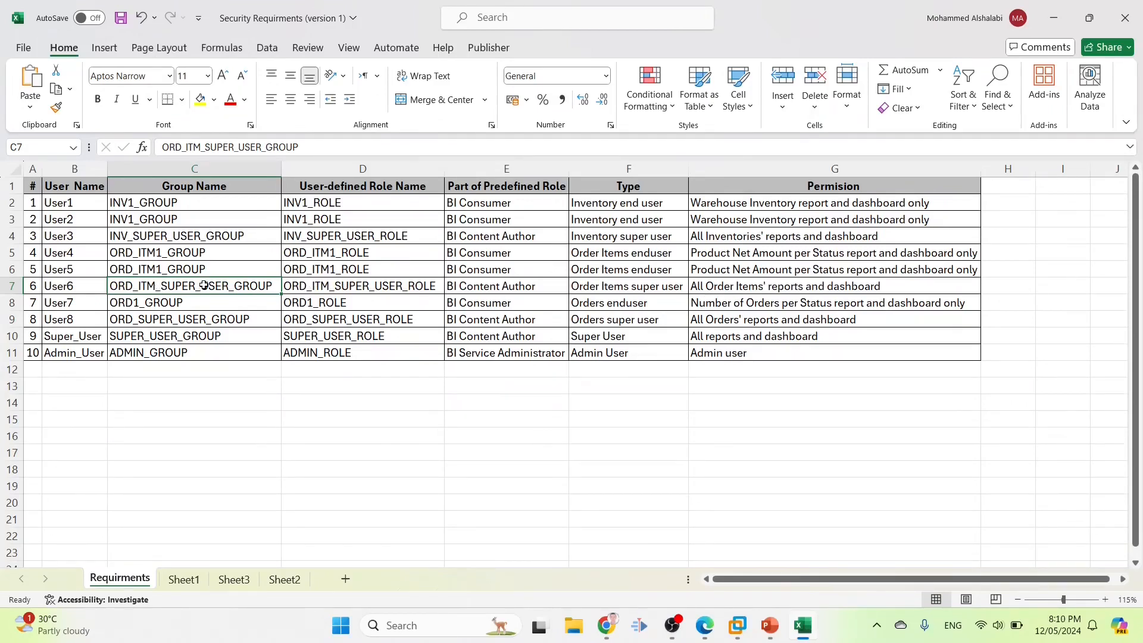
double_click(368, 286)
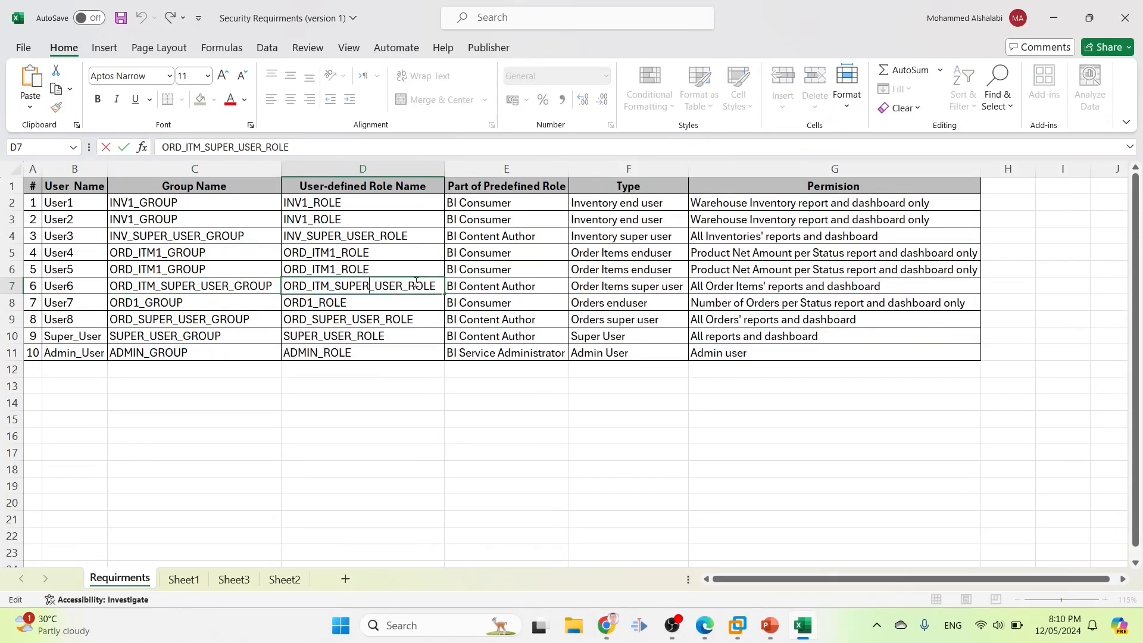
drag(433, 287, 231, 270)
key(ctrl+c)
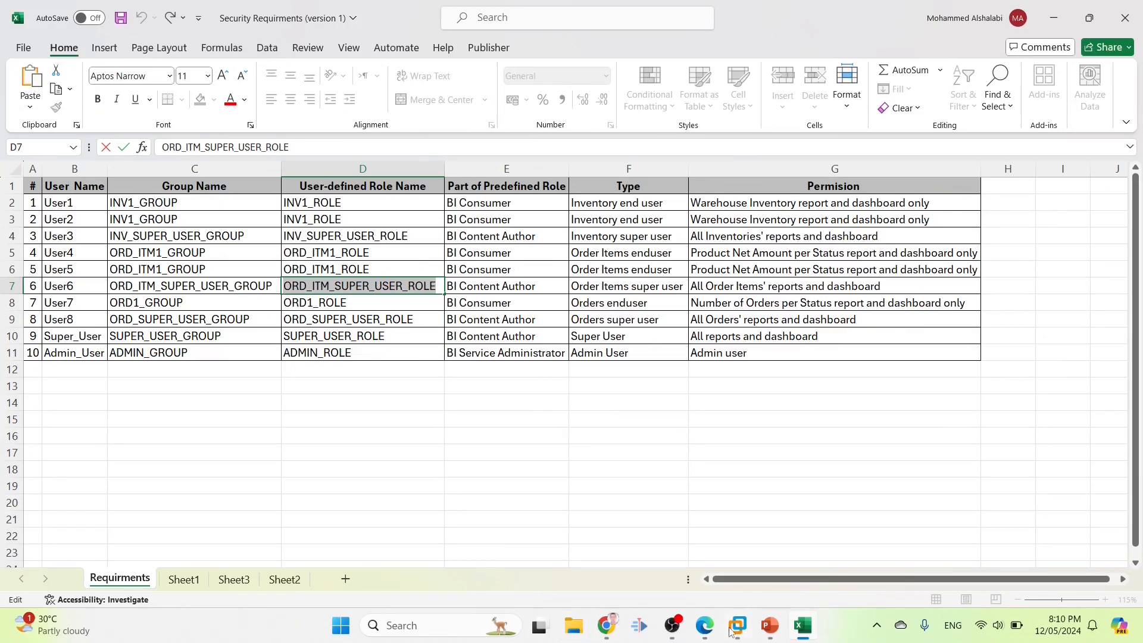
click(705, 625)
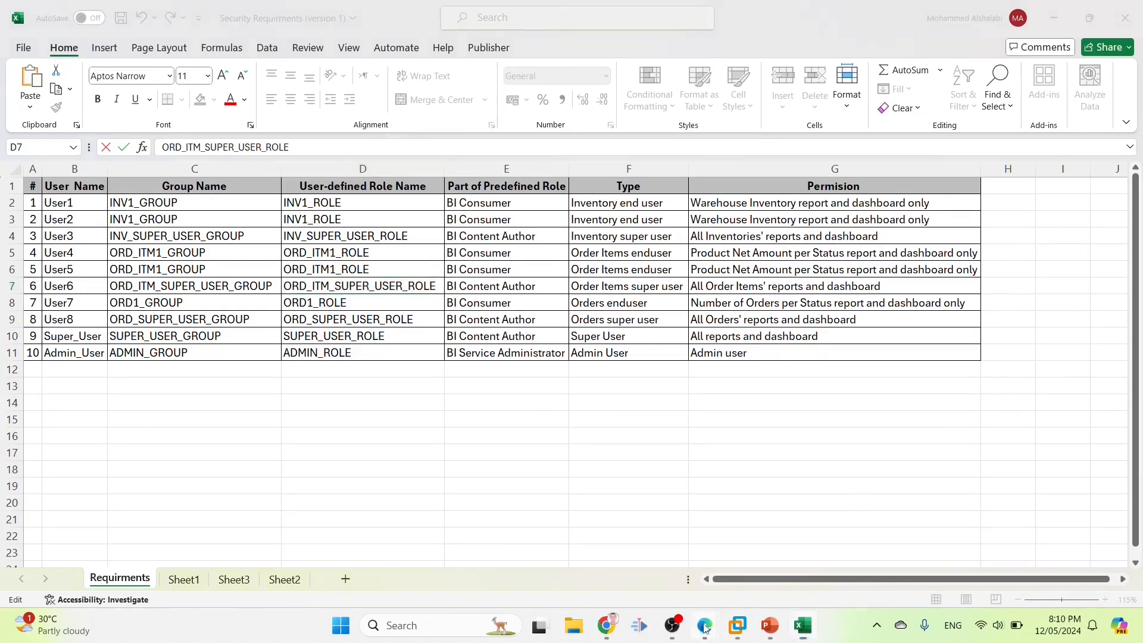
Return to the Oracle Analytics catalog, checking the signed-in account's settings
click(612, 630)
click(1123, 79)
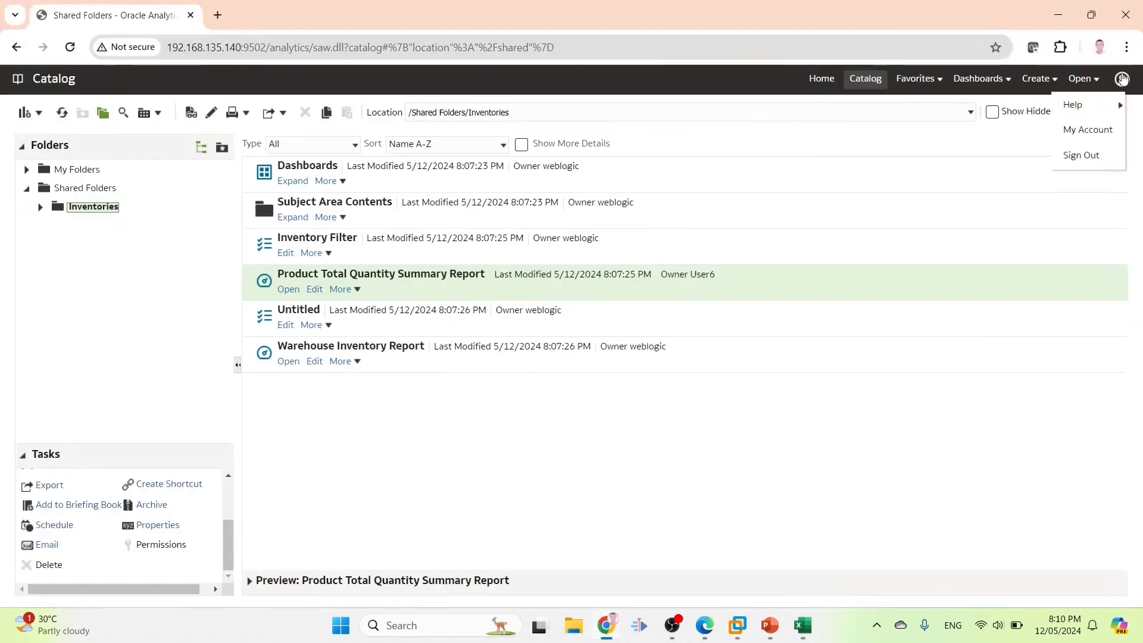
click(1087, 128)
click(905, 530)
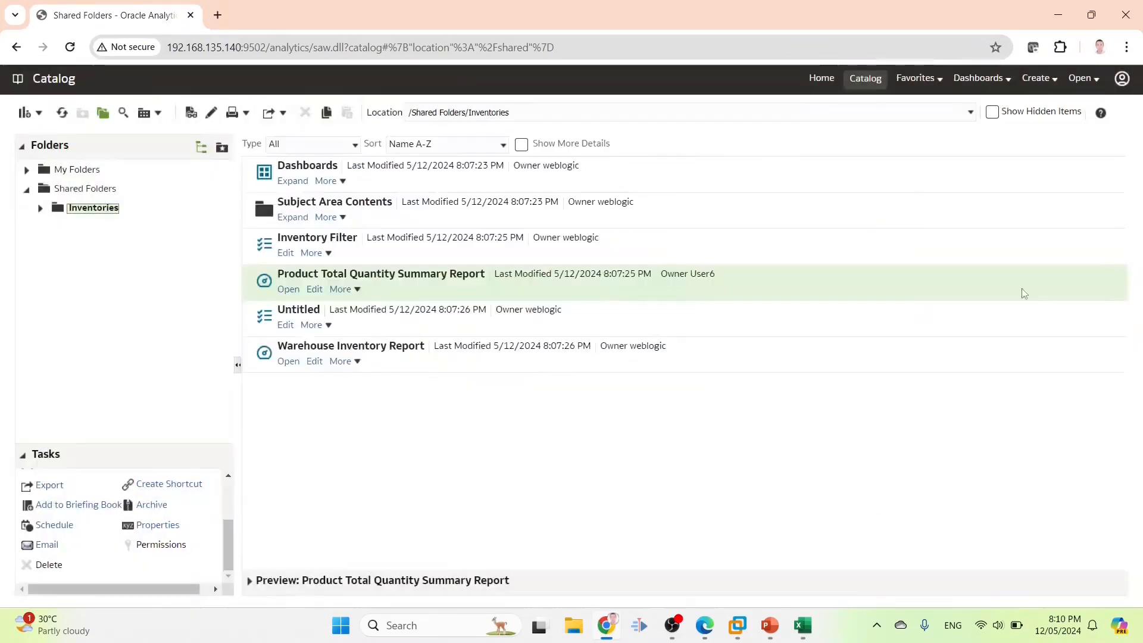
mouse_move(722, 625)
click(714, 536)
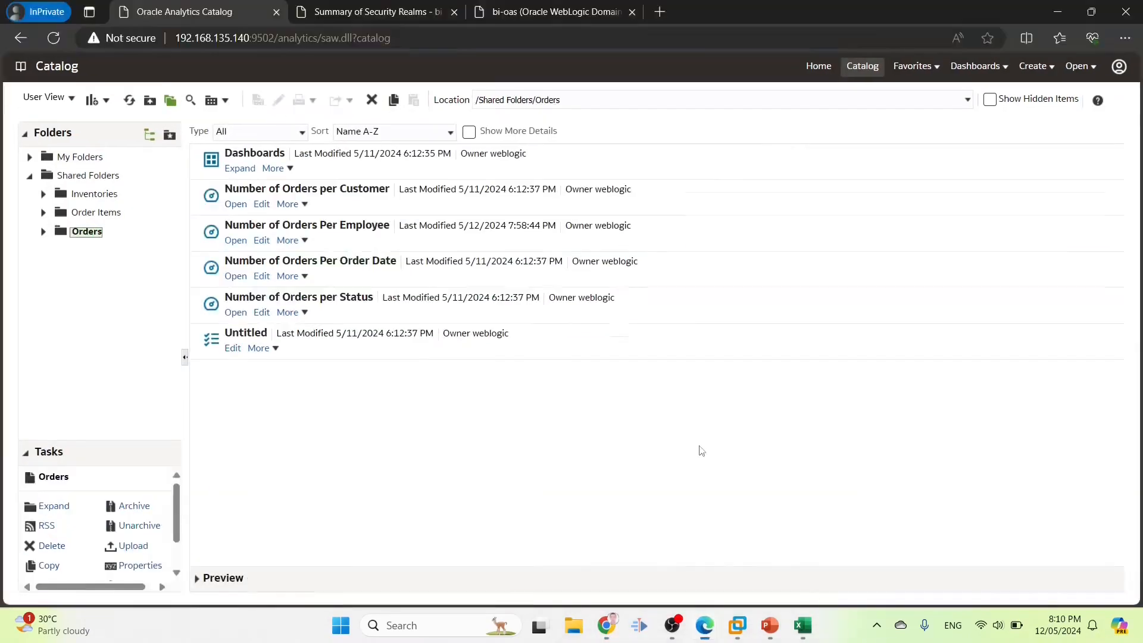
click(1120, 66)
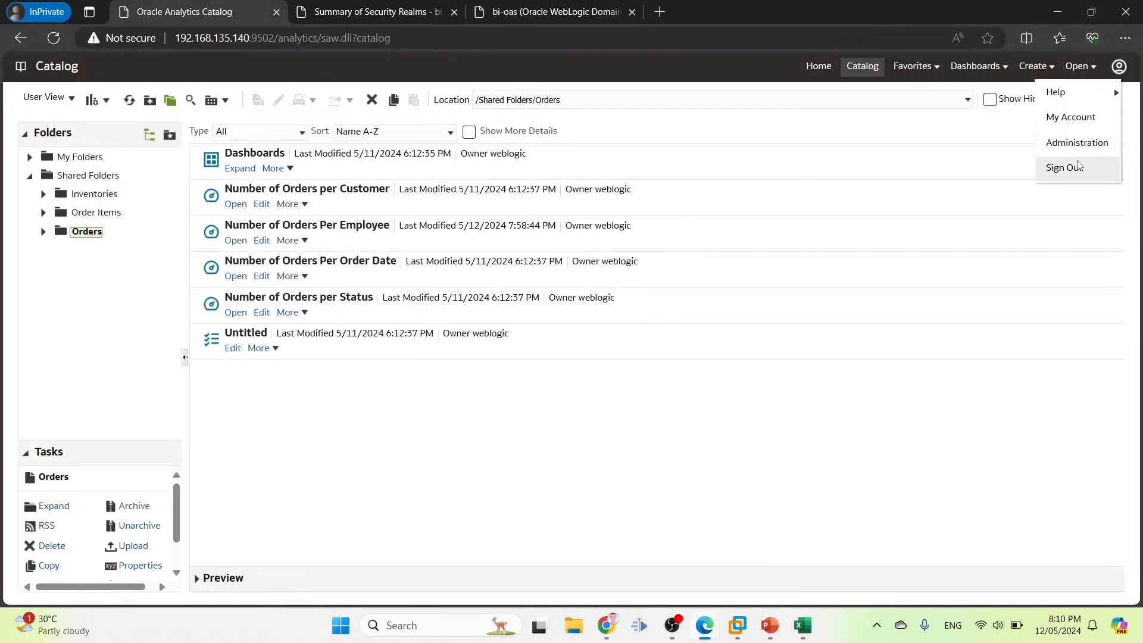
click(860, 69)
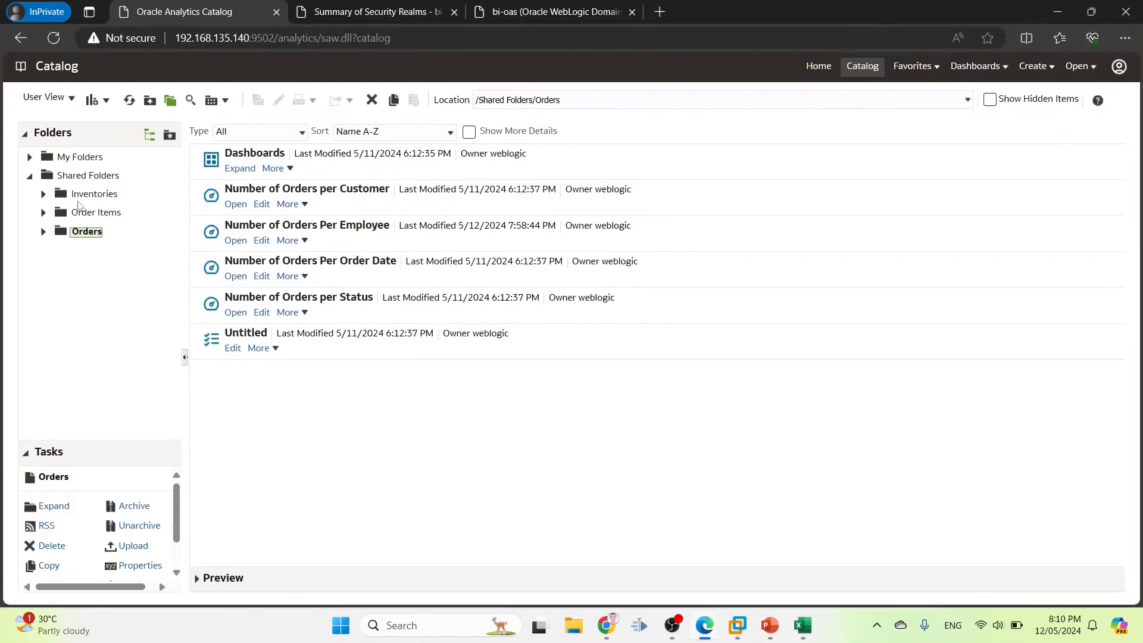
Add ORD_ITM_SUPER_USER_ROLE as a member in the Order Items folder permissions
click(89, 213)
scroll(149, 536, down, 2)
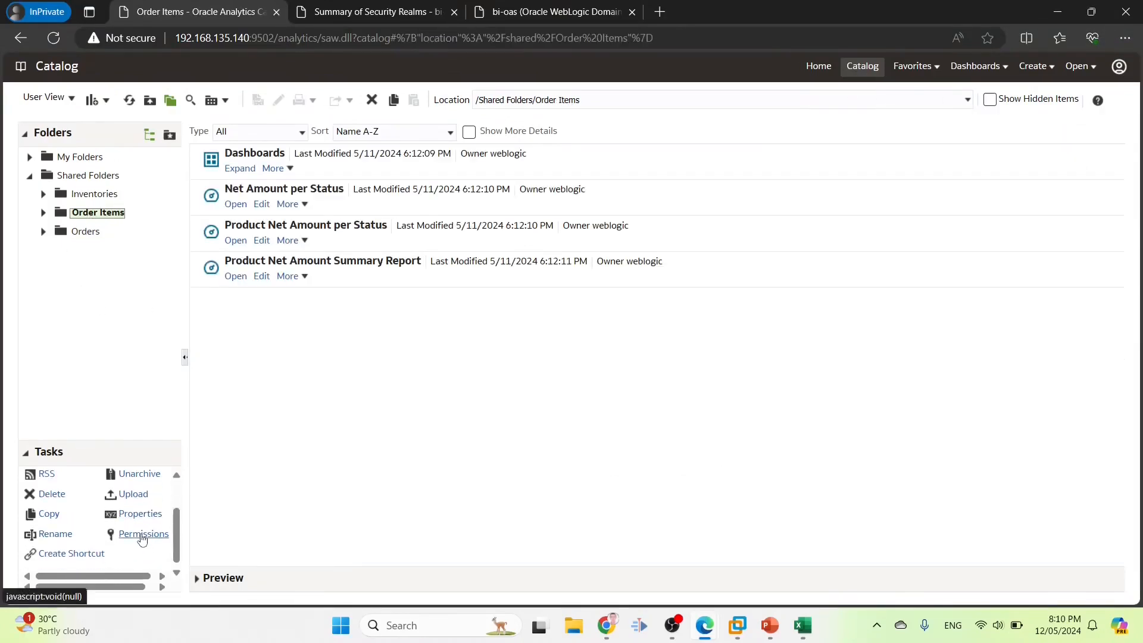
click(140, 534)
click(893, 247)
key(ctrl+v)
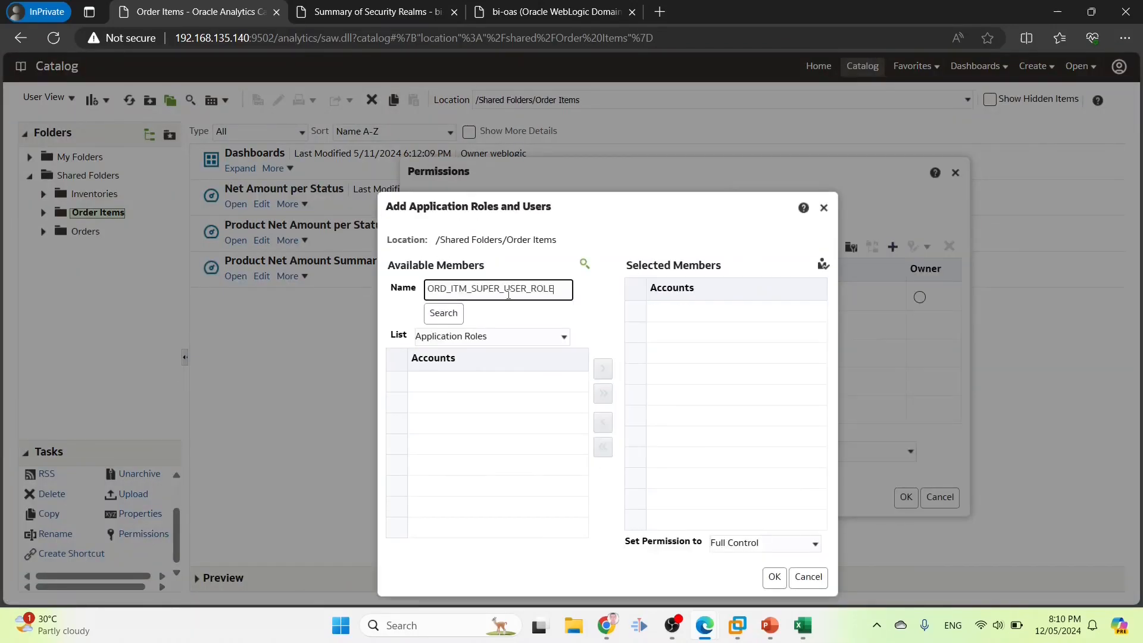
click(457, 316)
click(560, 374)
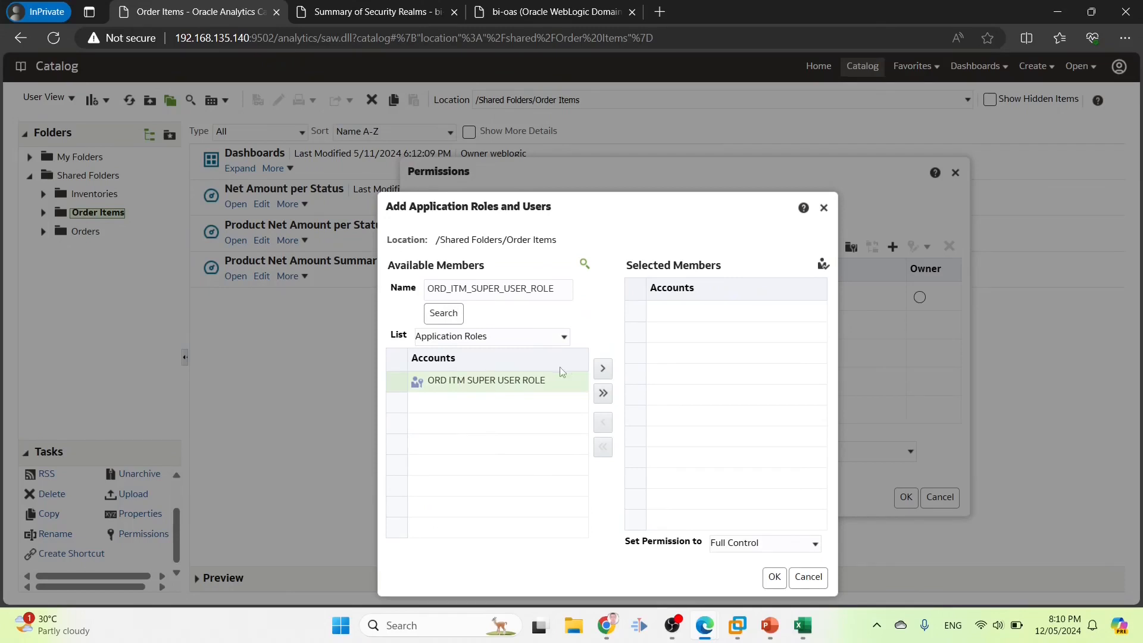
click(599, 369)
Give the role Modify permission and save the Order Items folder permissions
click(765, 546)
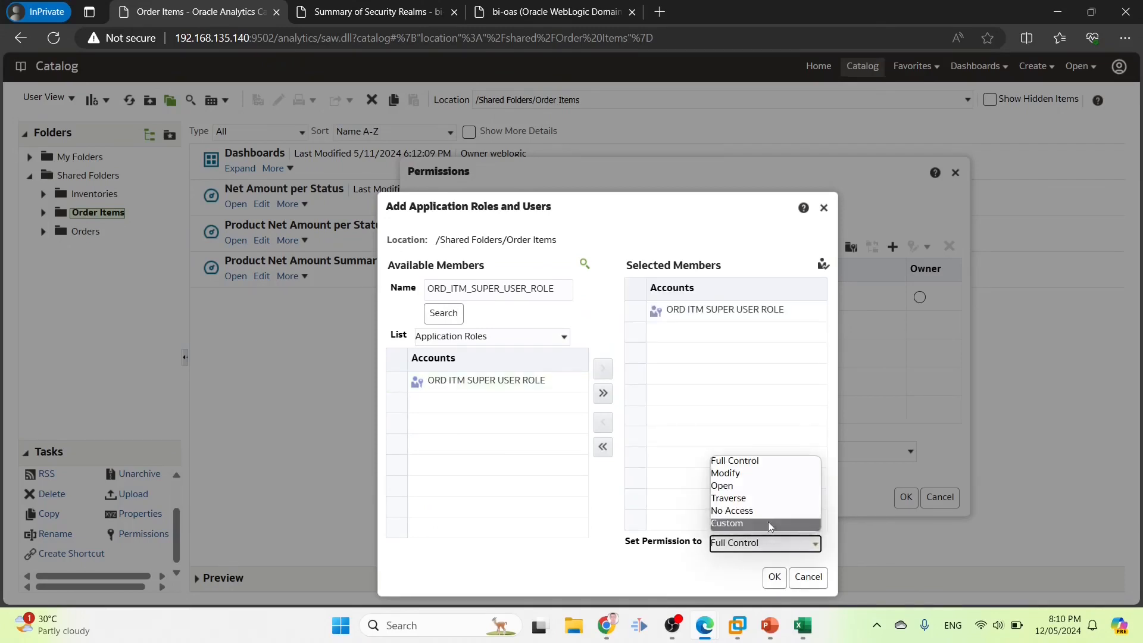
click(768, 480)
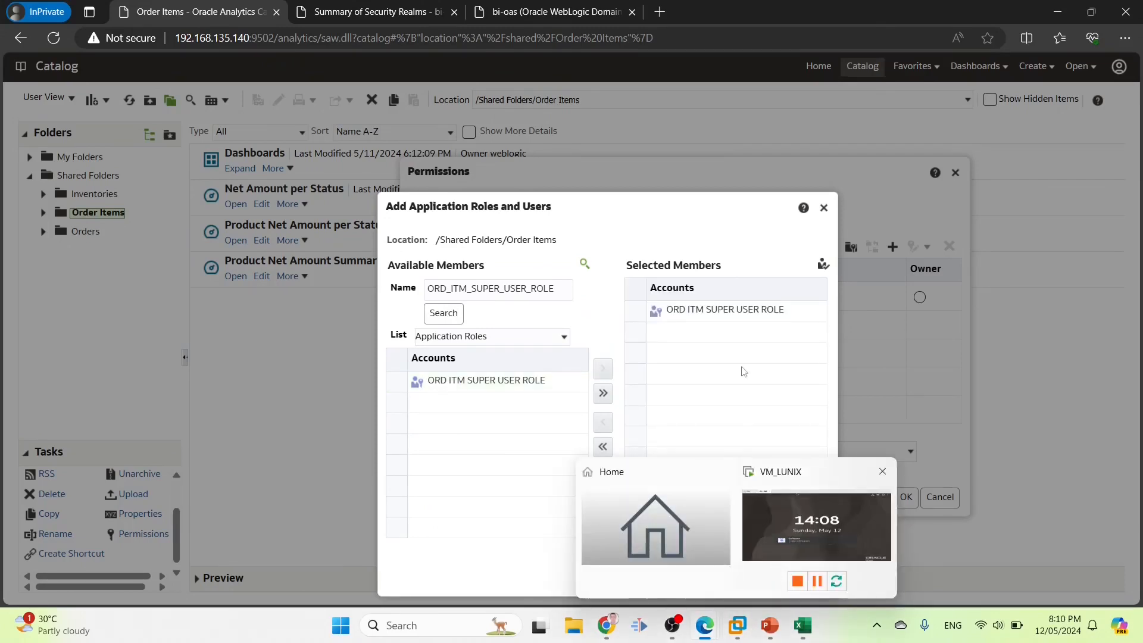
click(773, 577)
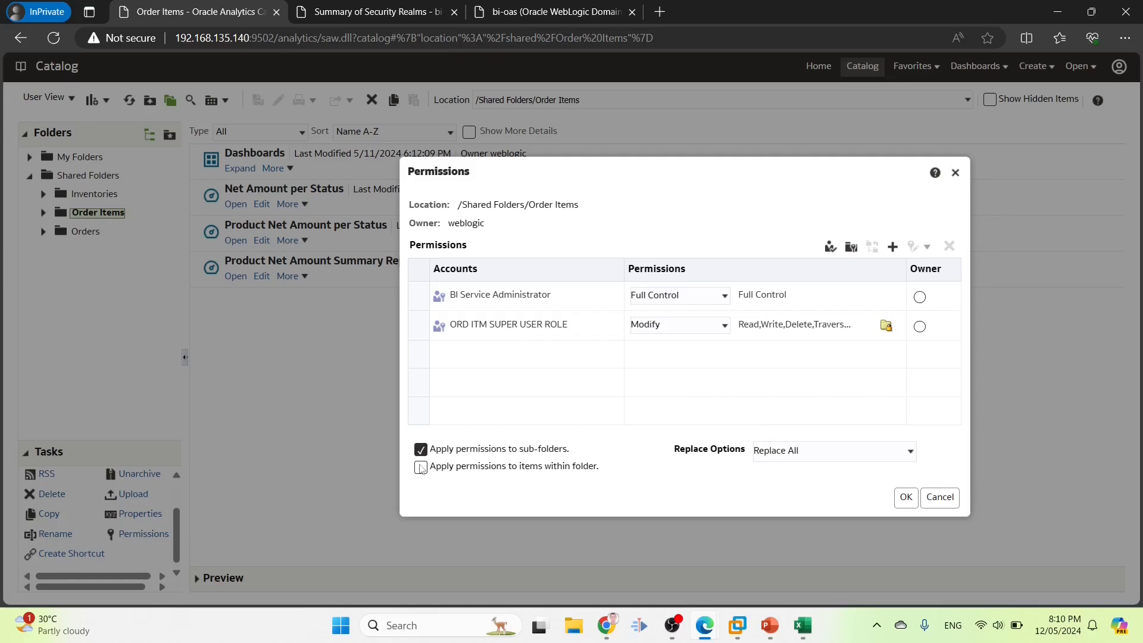
click(908, 503)
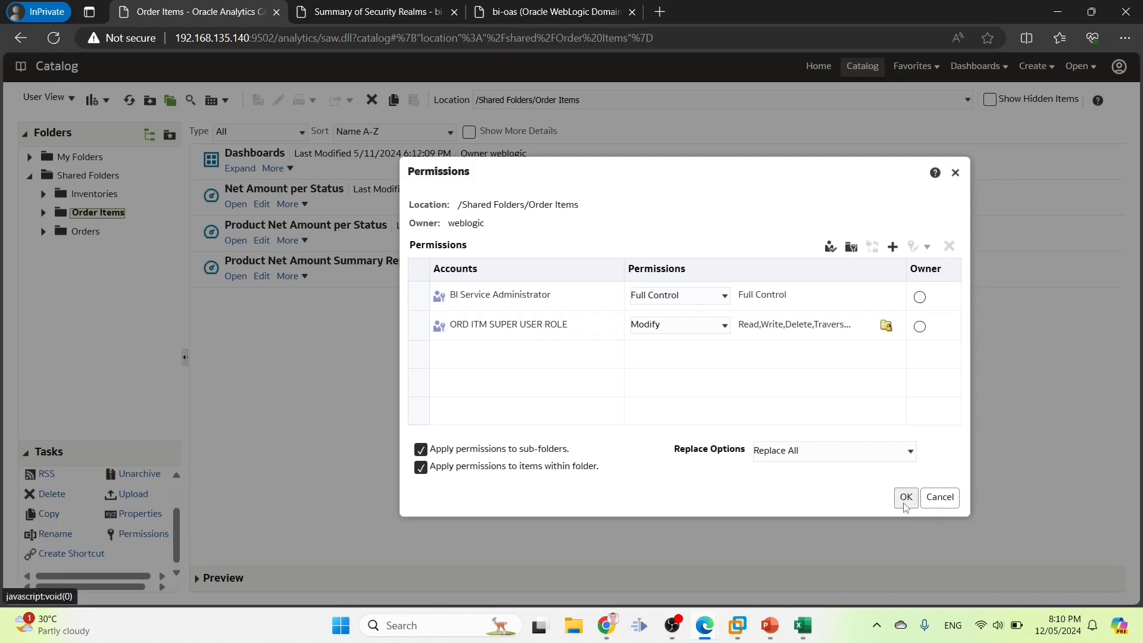
Look up the Order Items super user's row in the requirements workbook
click(800, 630)
click(72, 287)
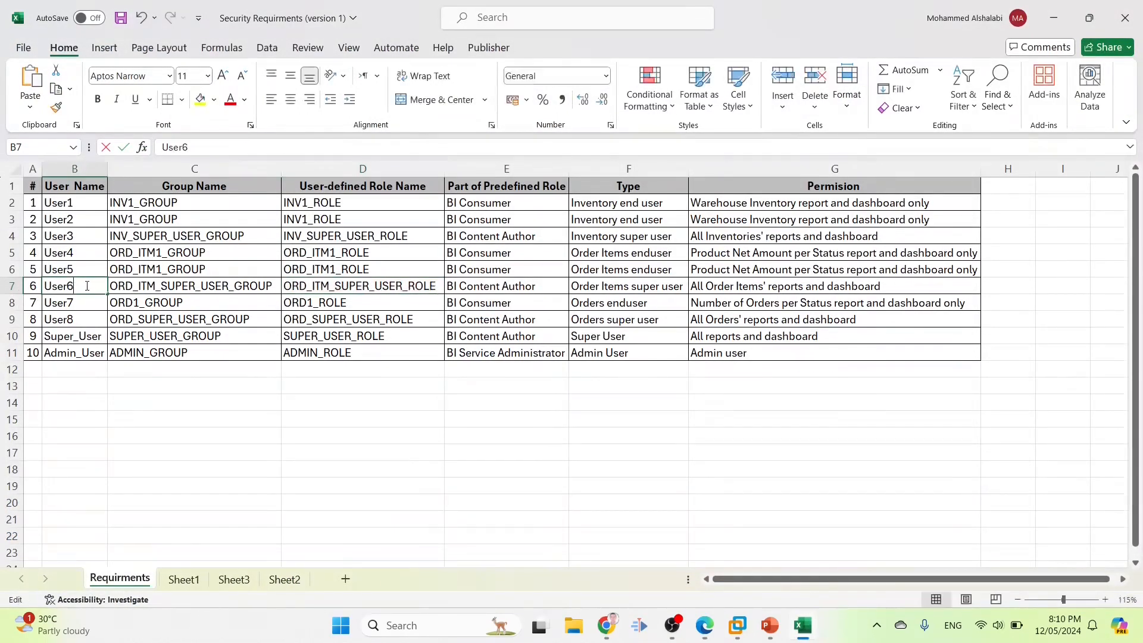
click(606, 625)
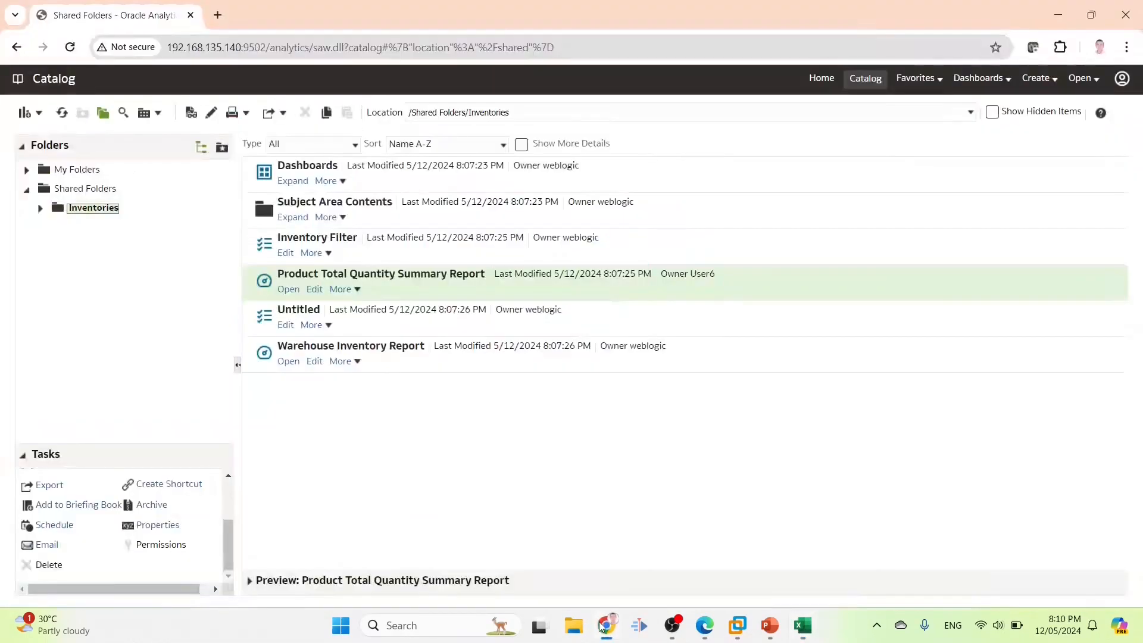
Sign out and sign back in as User6 with its password
click(1122, 79)
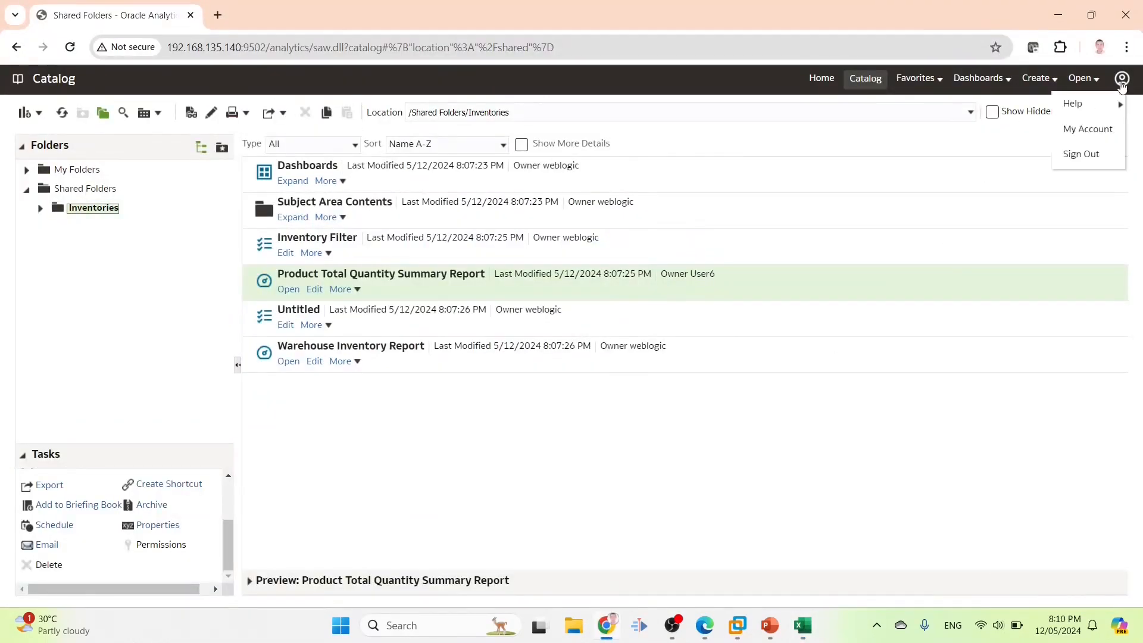
click(1082, 154)
click(476, 264)
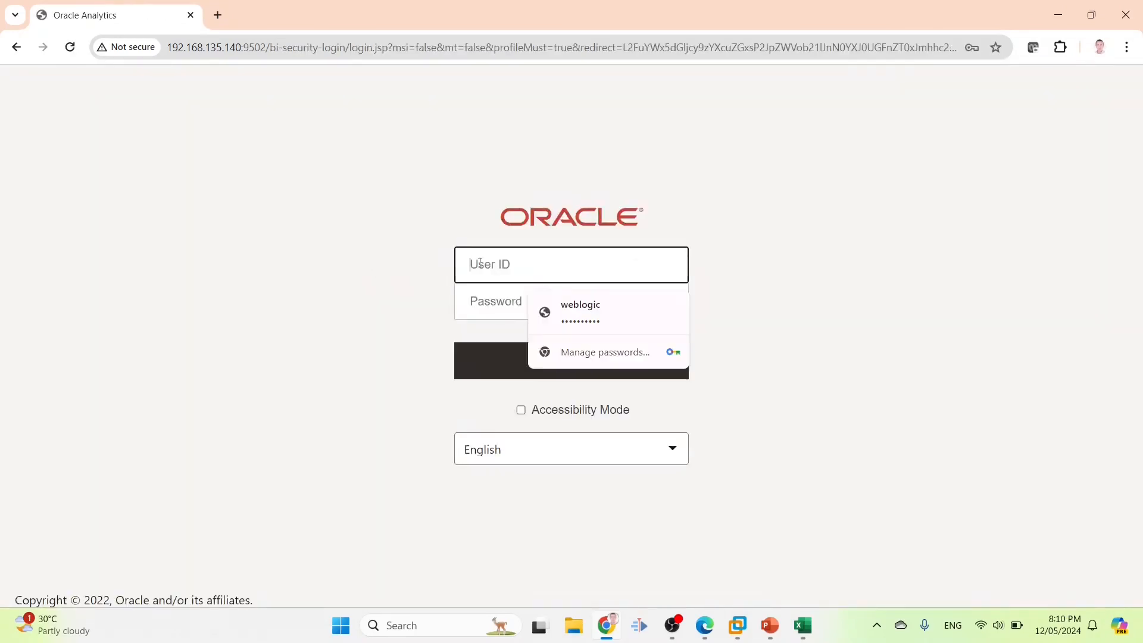
text(User6)
click(493, 300)
text(•••••••••)
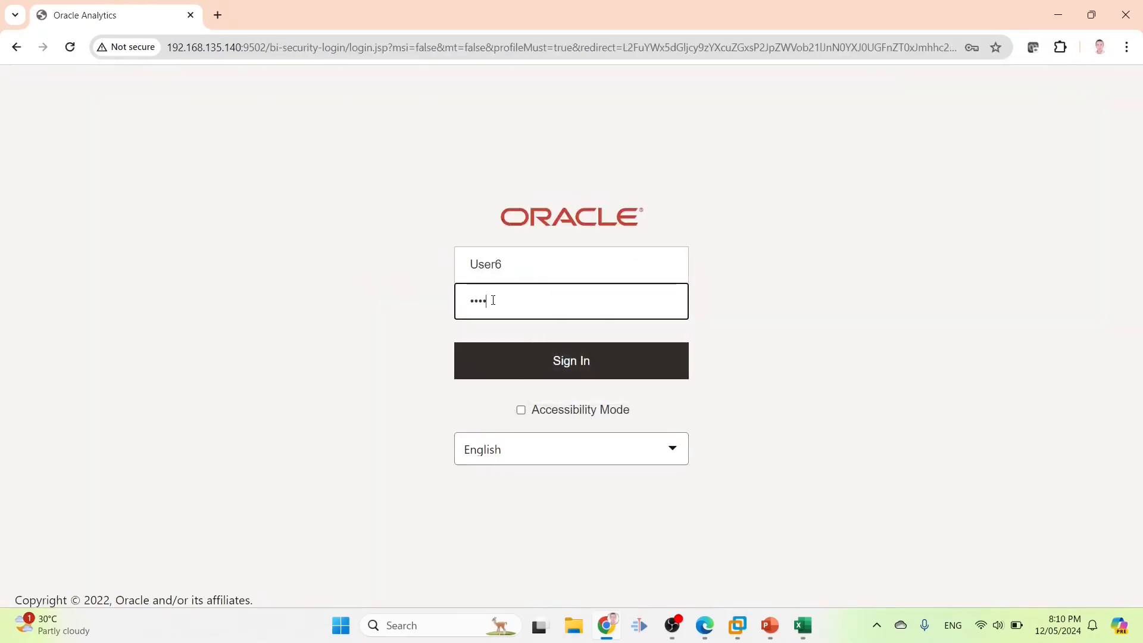
key(Return)
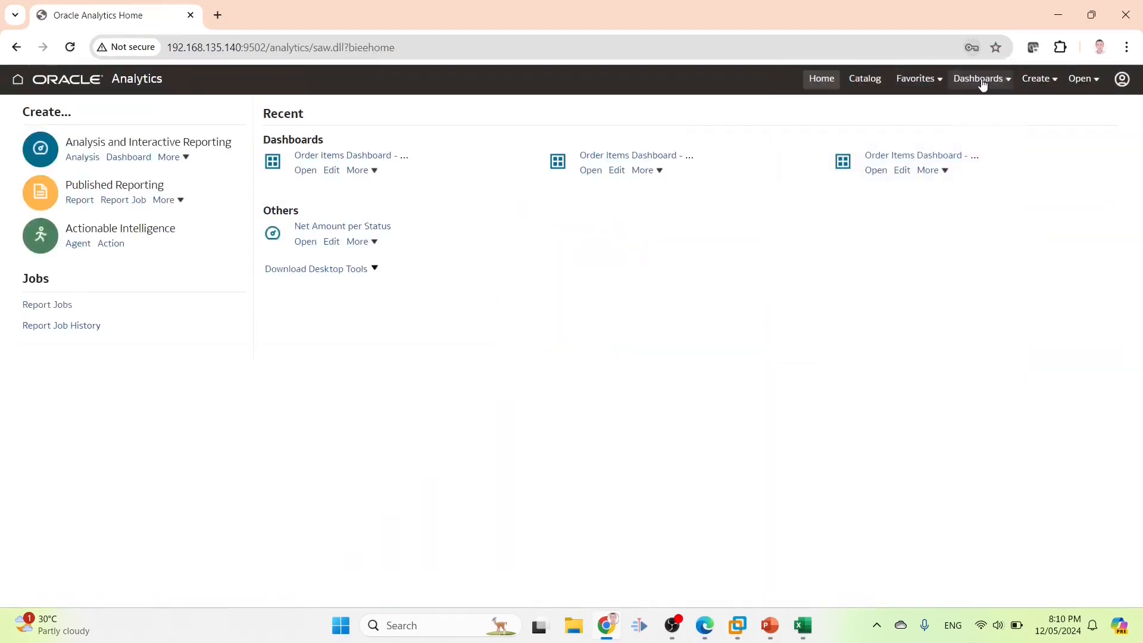
Open the Order Items Dashboard and view its Product Net Amount per Status and Summary Report pages
click(982, 79)
click(794, 172)
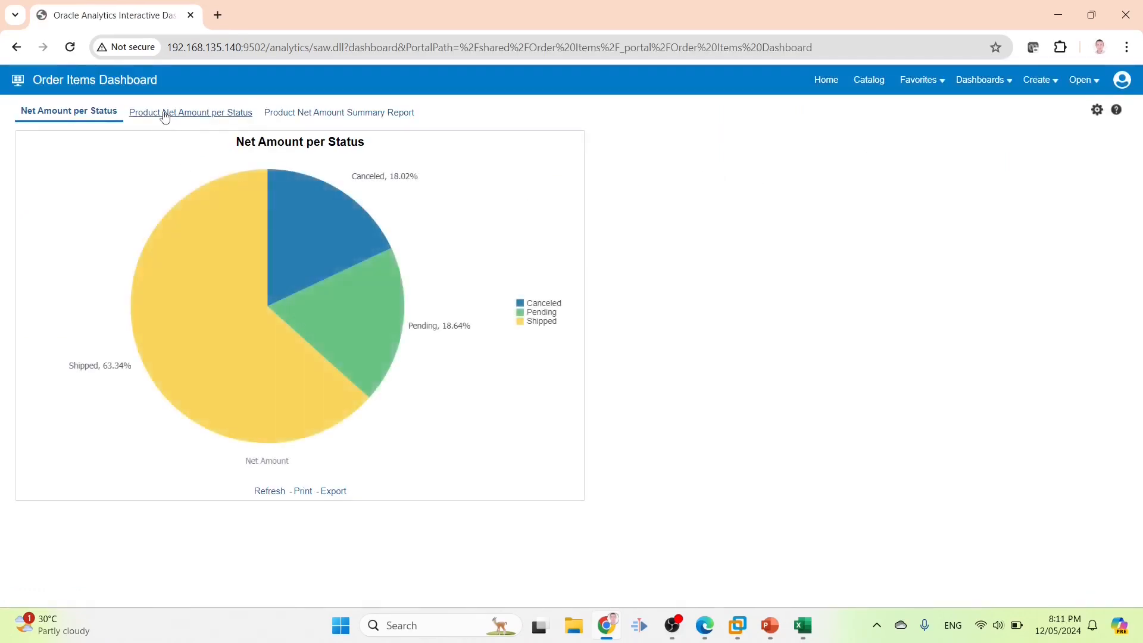
click(165, 114)
click(310, 114)
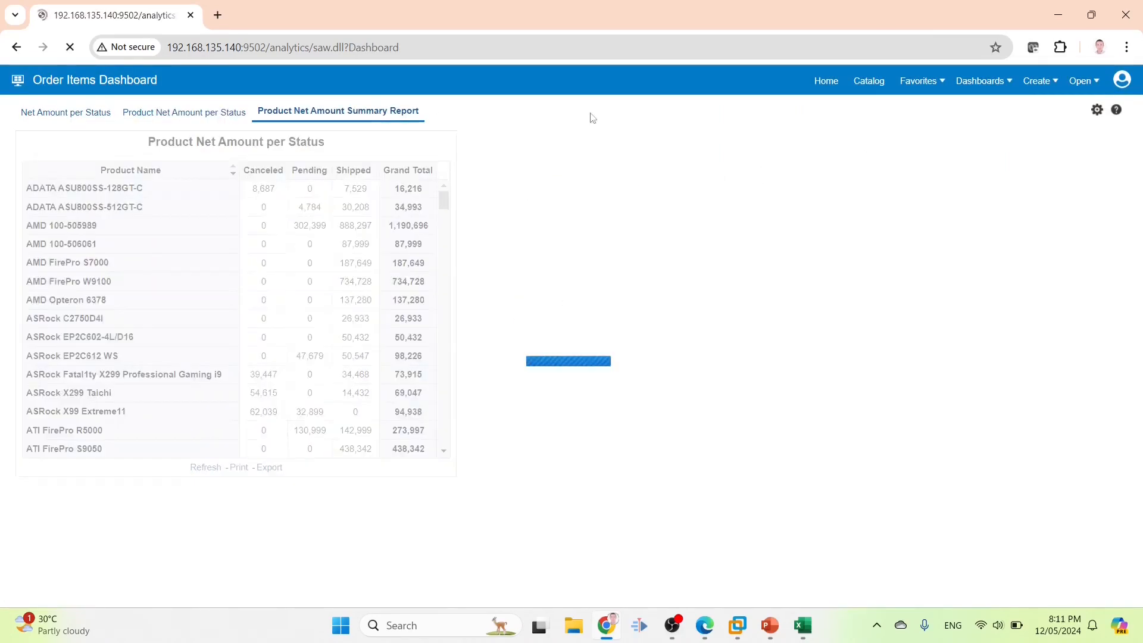
Save the dashboard from edit mode, then return to the catalog
click(1095, 112)
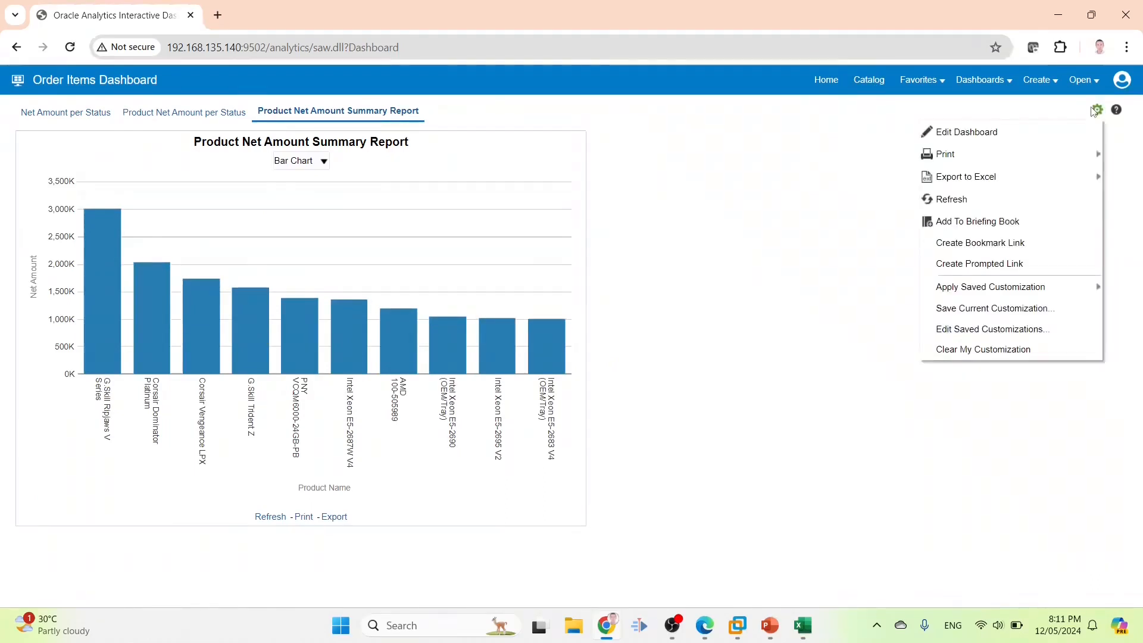
click(993, 130)
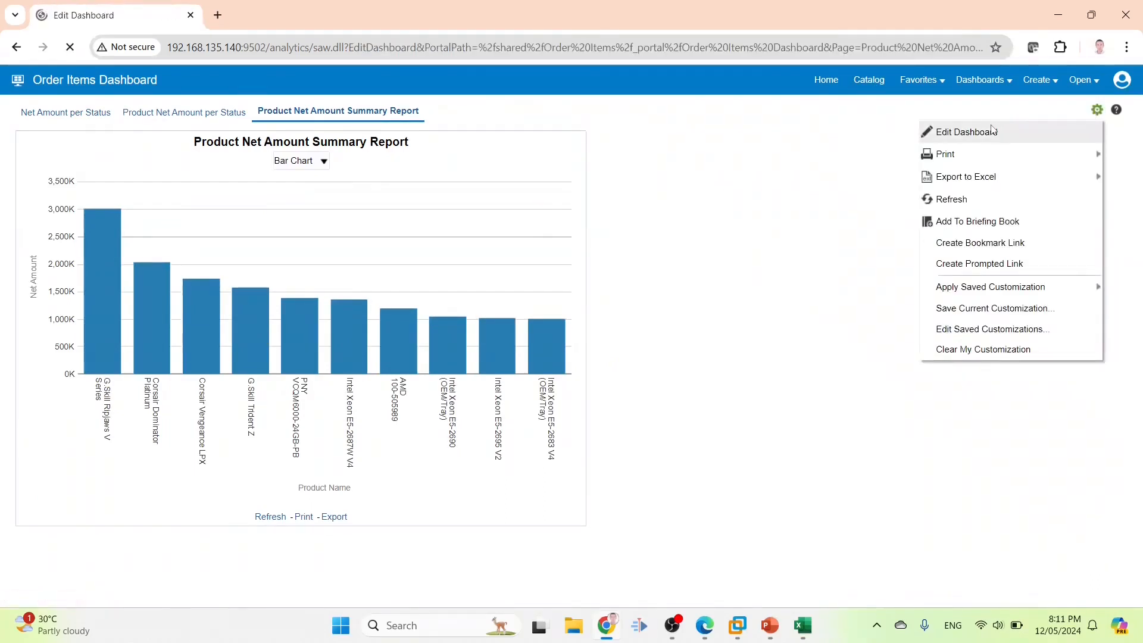
click(1068, 110)
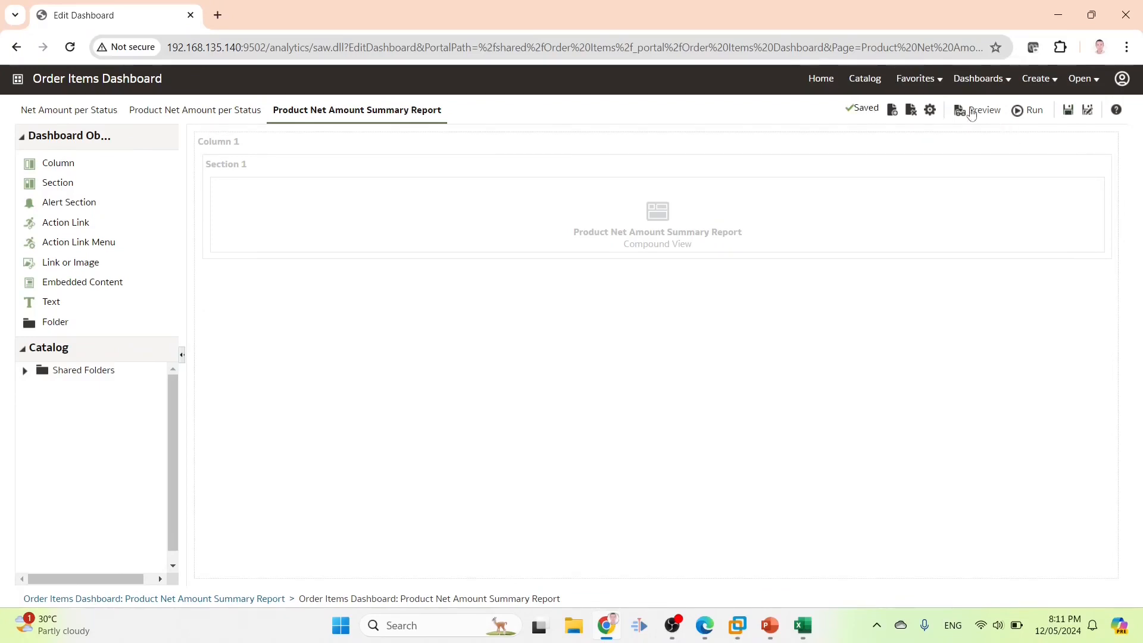
click(865, 78)
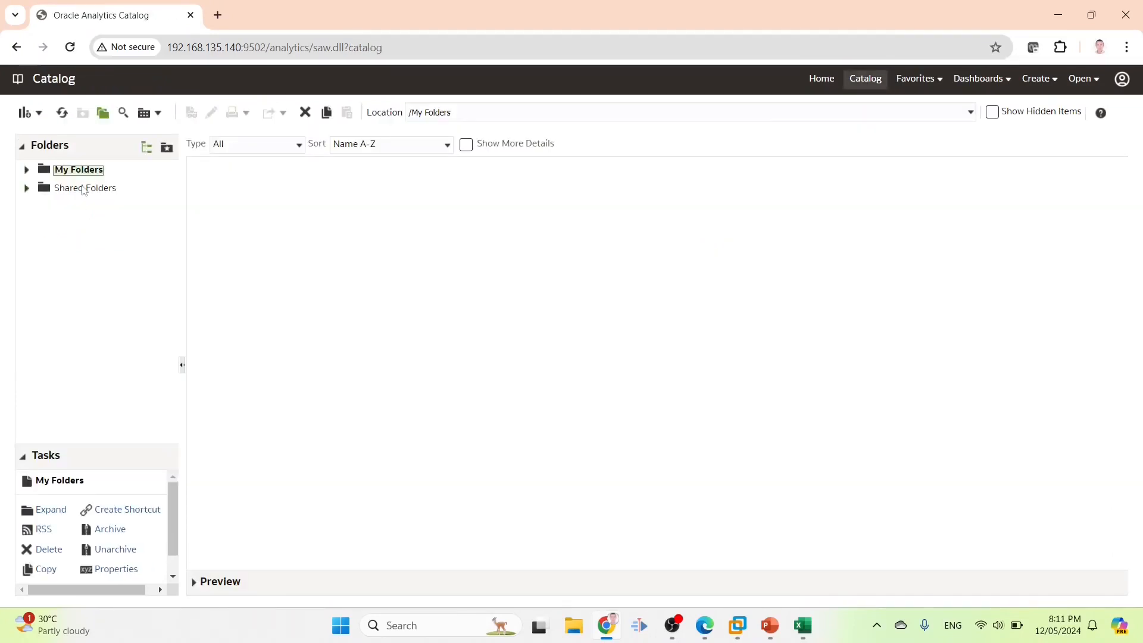
Open Net Amount per Status in Shared Folders > Order Items for editing and save it
click(84, 189)
click(235, 181)
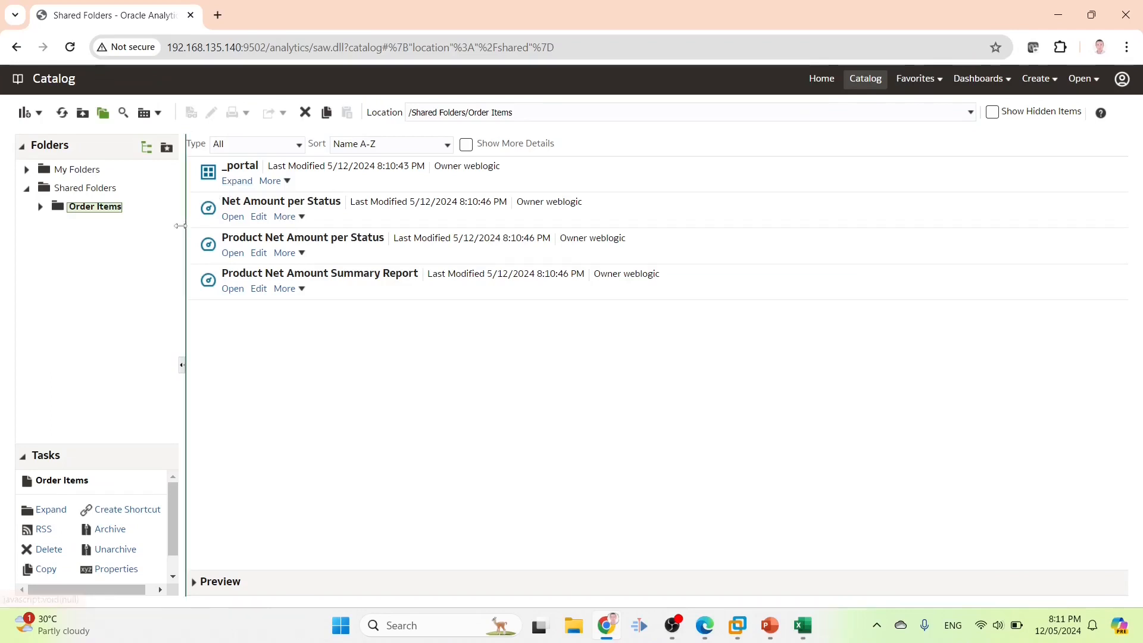
click(270, 205)
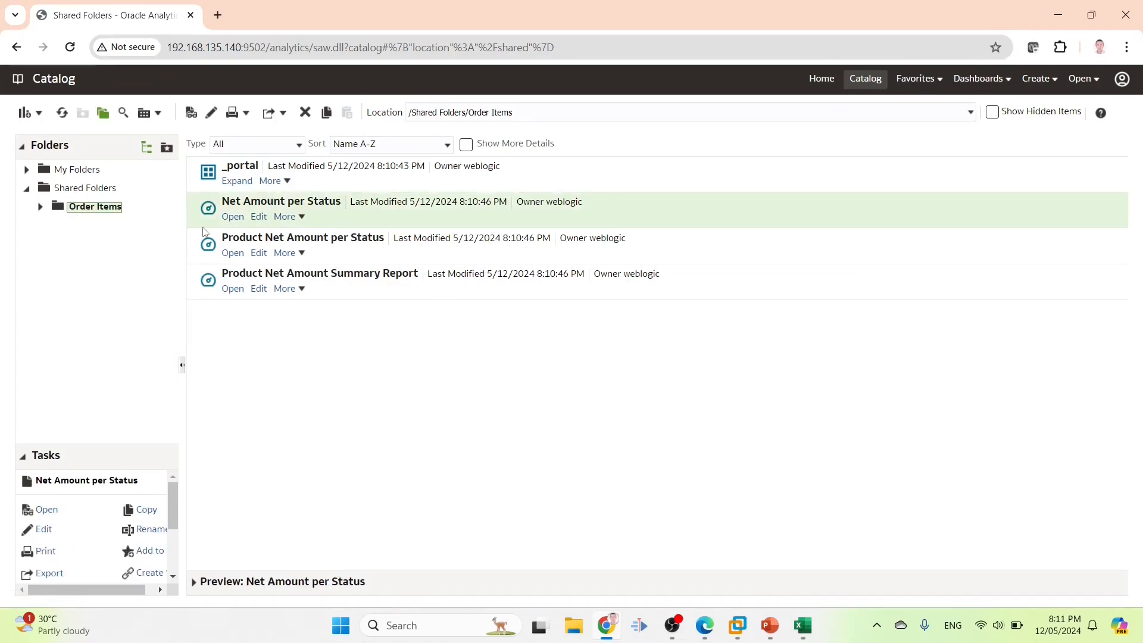
click(259, 218)
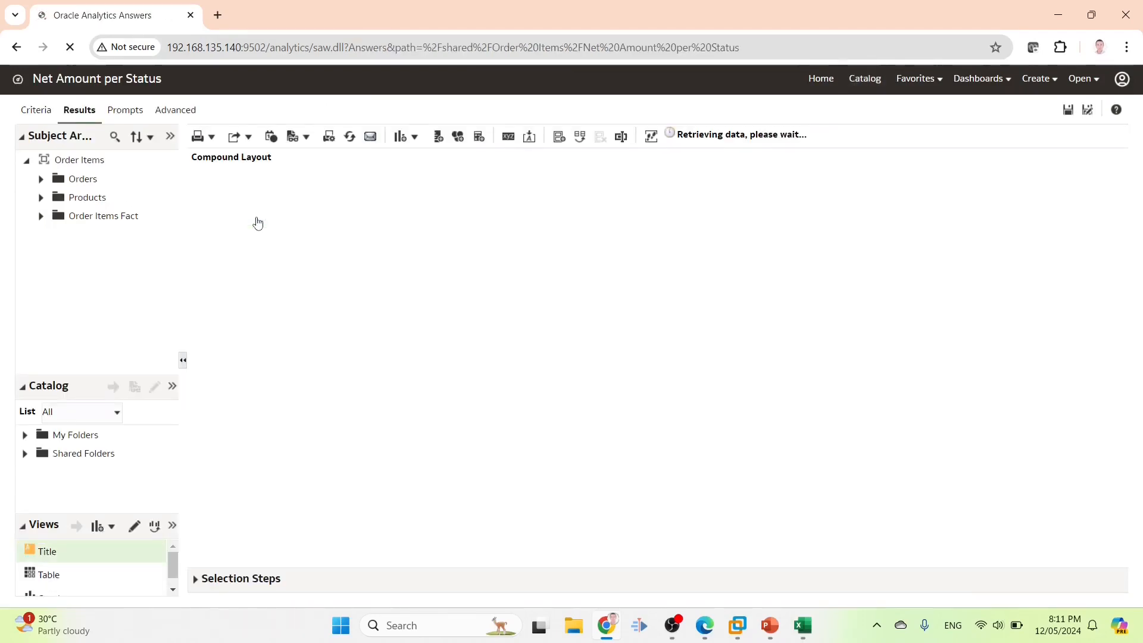
click(1067, 111)
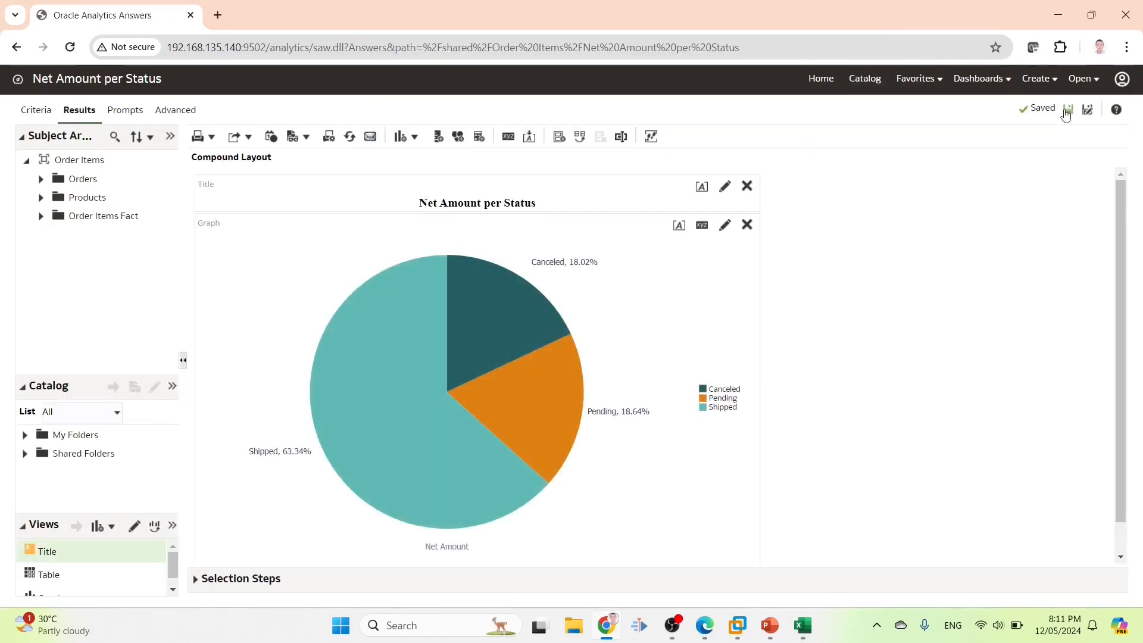
Cancel a new analysis at the subject area prompt, then reselect Net Amount per Status in the catalog
click(1039, 79)
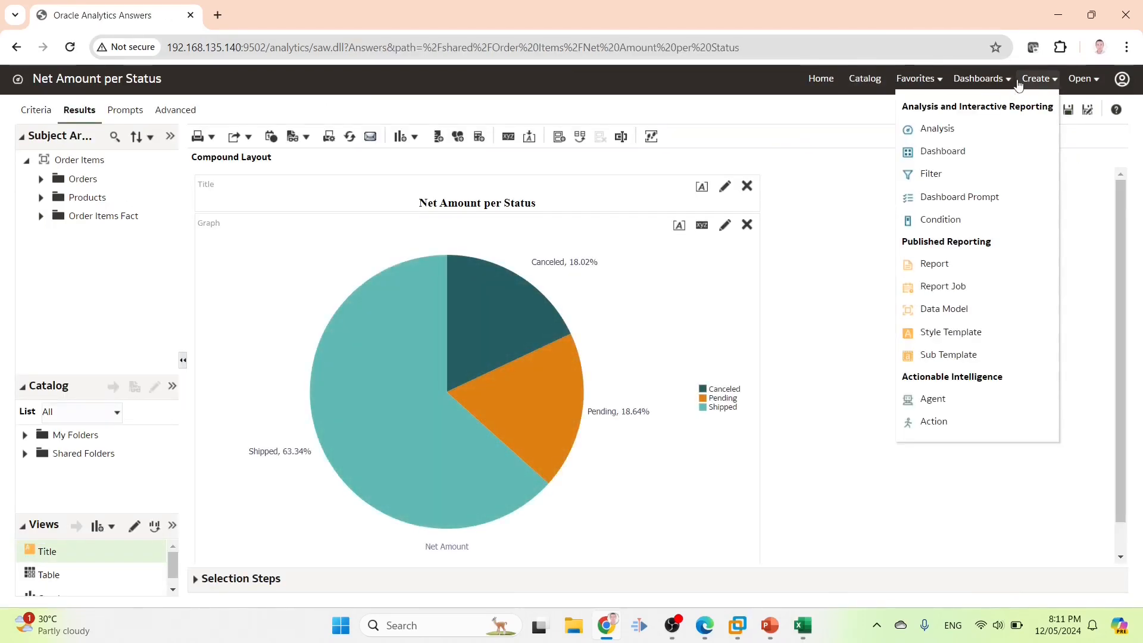
click(941, 129)
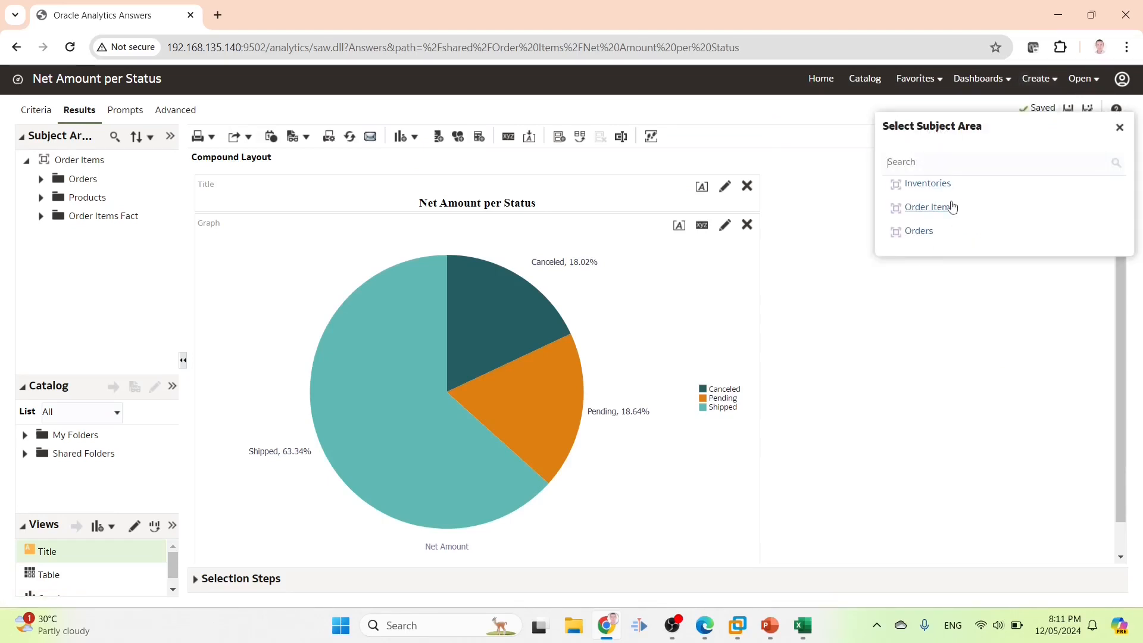
click(1124, 129)
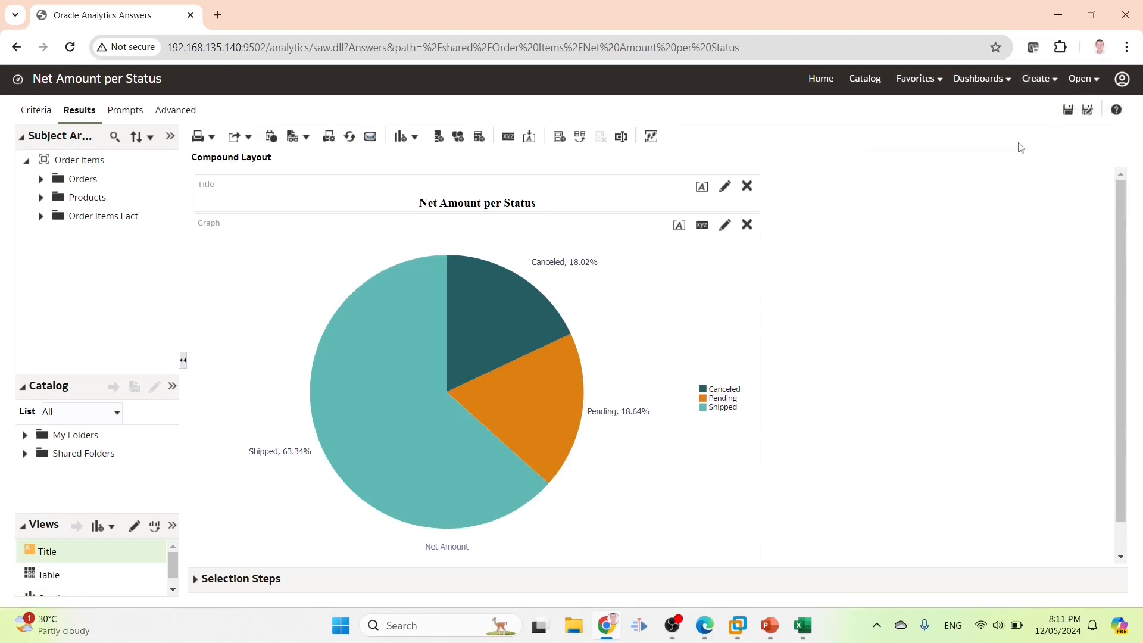
click(868, 81)
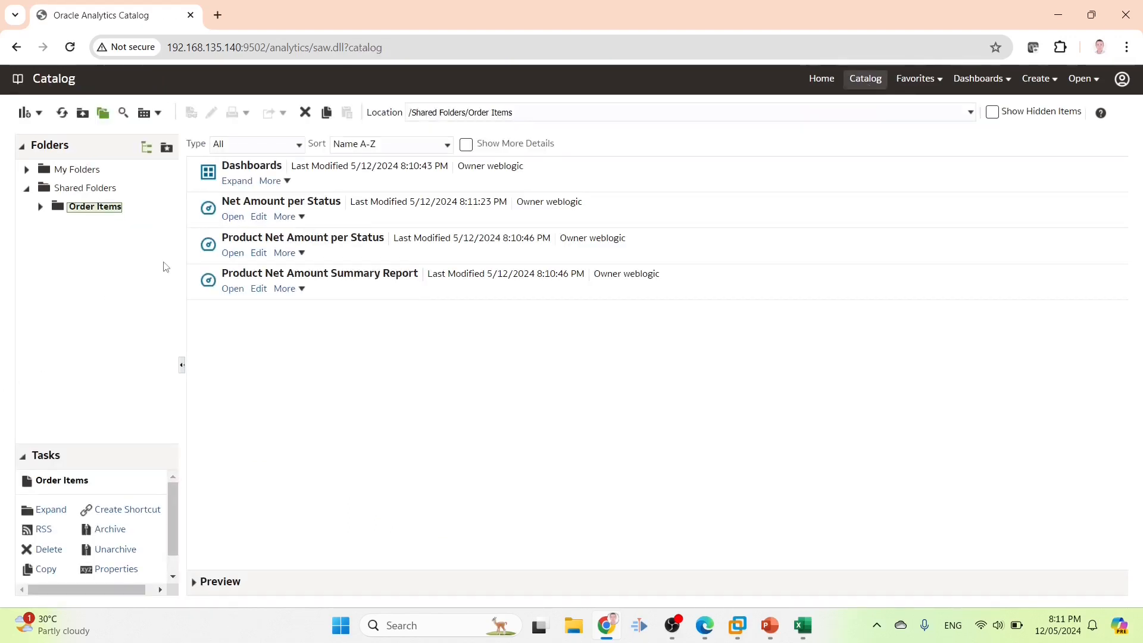
click(311, 218)
Try to open the permissions for the Net Amount per Status analysis
scroll(141, 533, down, 2)
drag(183, 515, 240, 515)
double_click(146, 546)
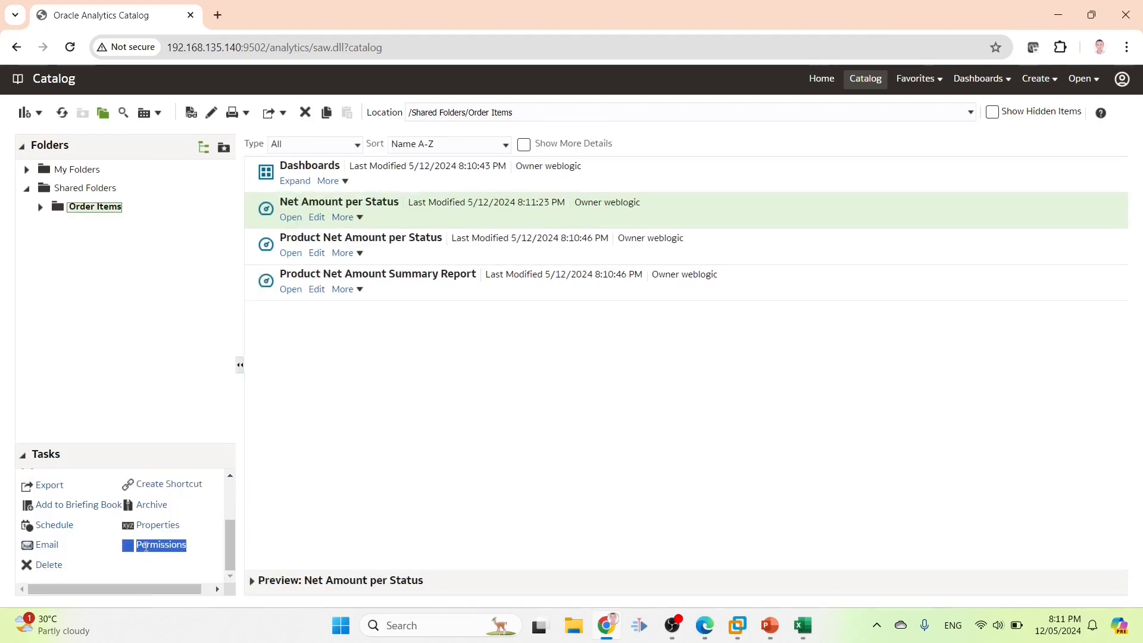
click(155, 543)
double_click(156, 548)
double_click(155, 548)
Look at the account menu, close it and switch back to the requirements workbook
click(1121, 82)
mouse_move(1069, 102)
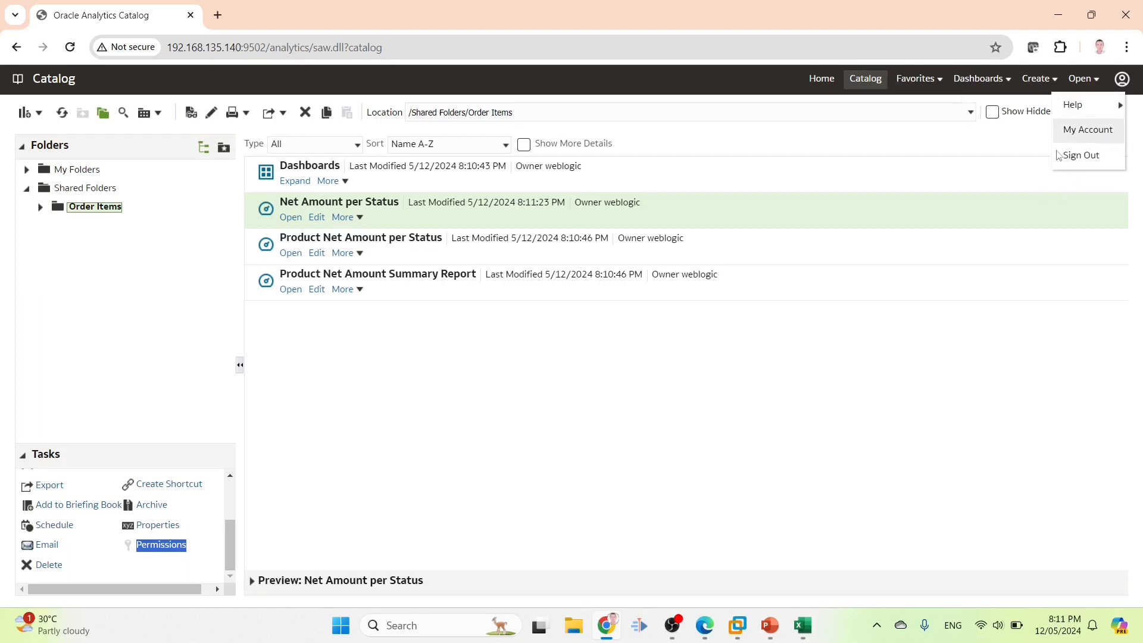
click(950, 411)
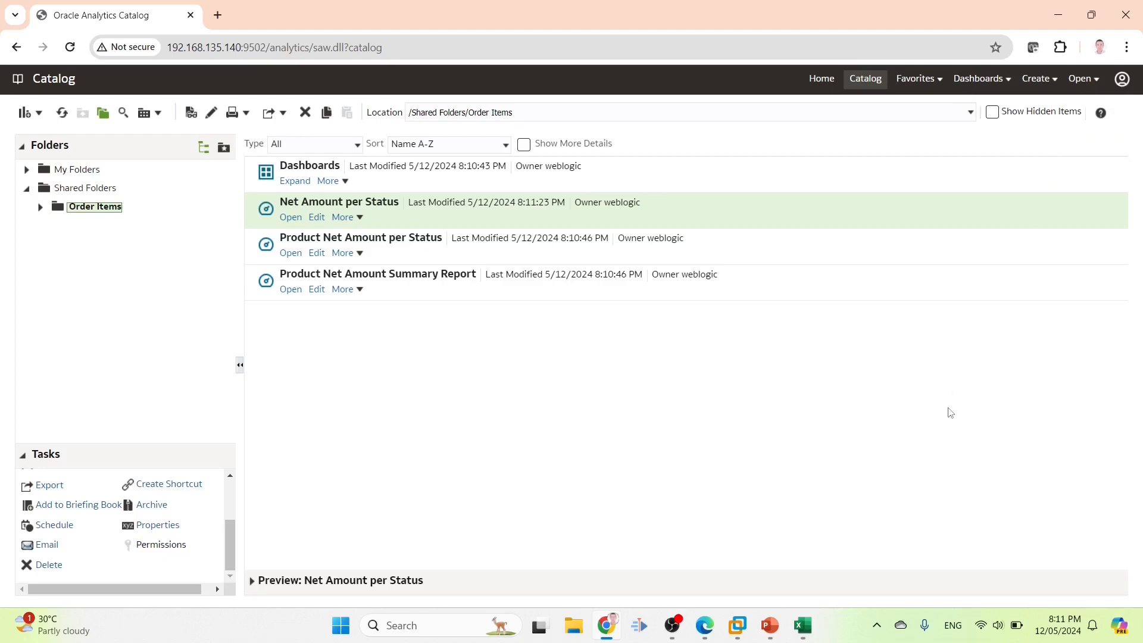
click(817, 629)
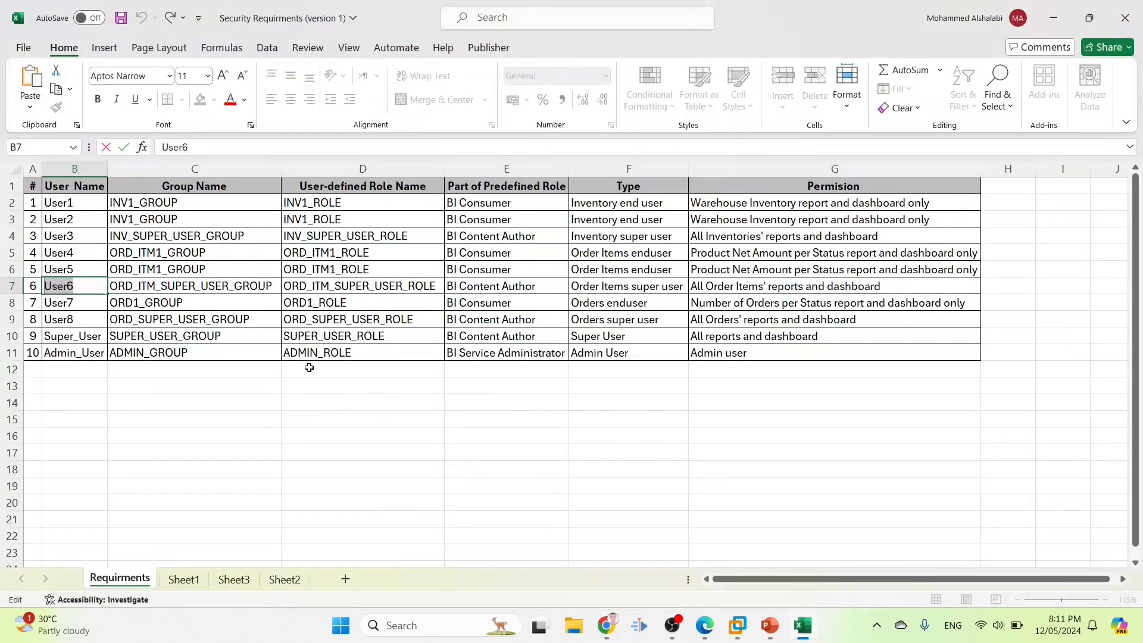
Check row 9 of the requirements table to confirm User8's group and role
click(246, 319)
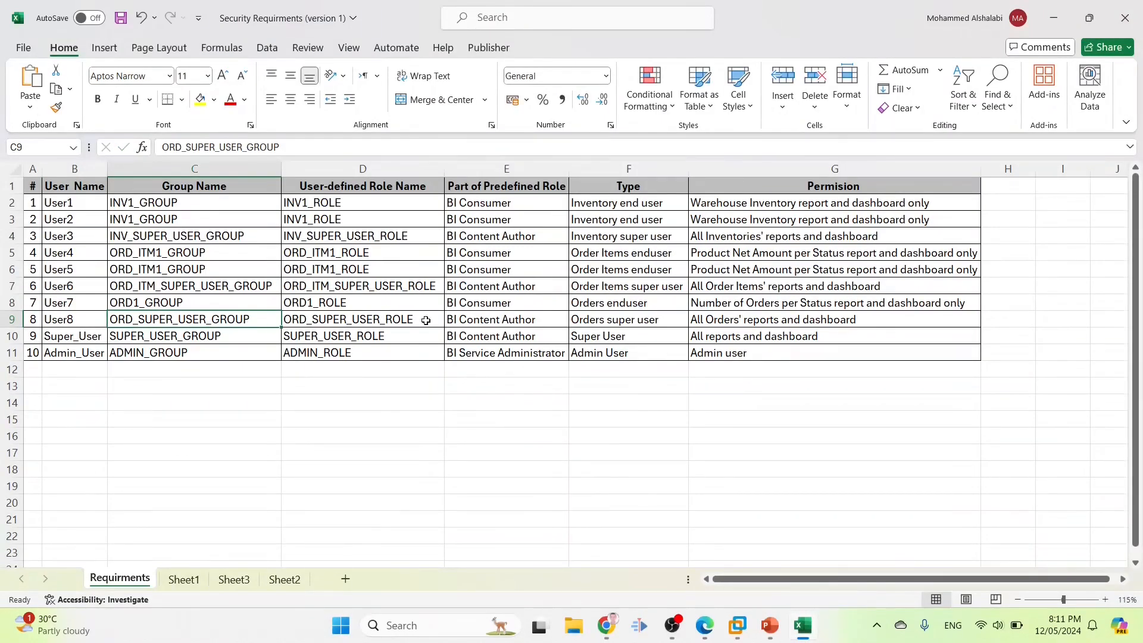
click(94, 318)
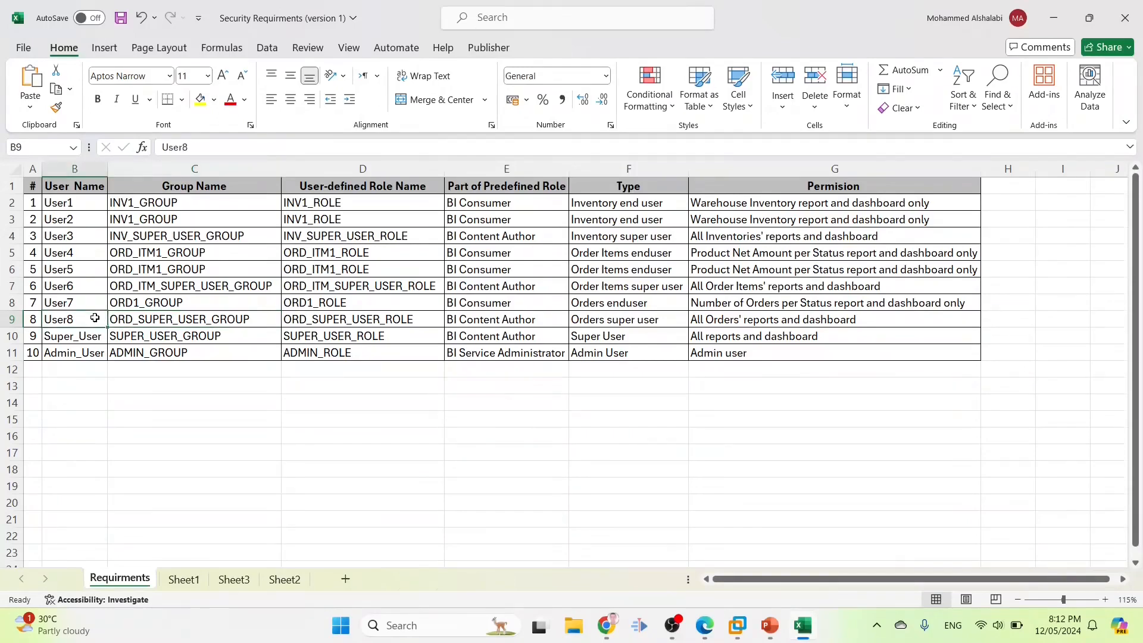
click(249, 320)
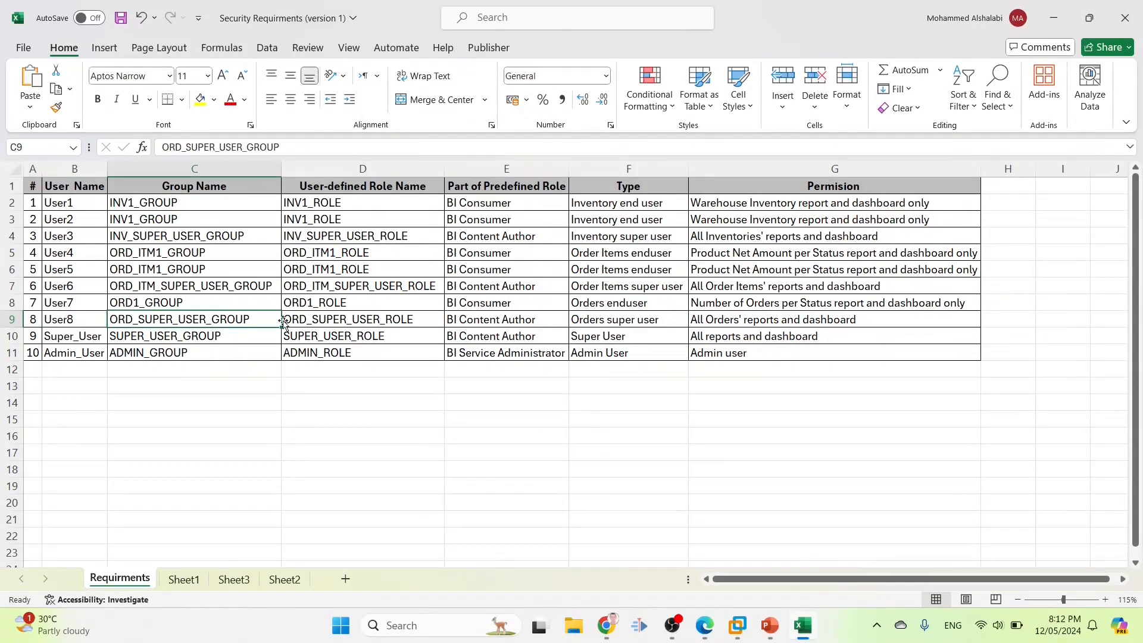
click(394, 321)
Copy ORD_SUPER_USER_ROLE from cell D9 and return to the Oracle Analytics catalog
double_click(413, 320)
drag(414, 320, 270, 303)
key(ctrl+c)
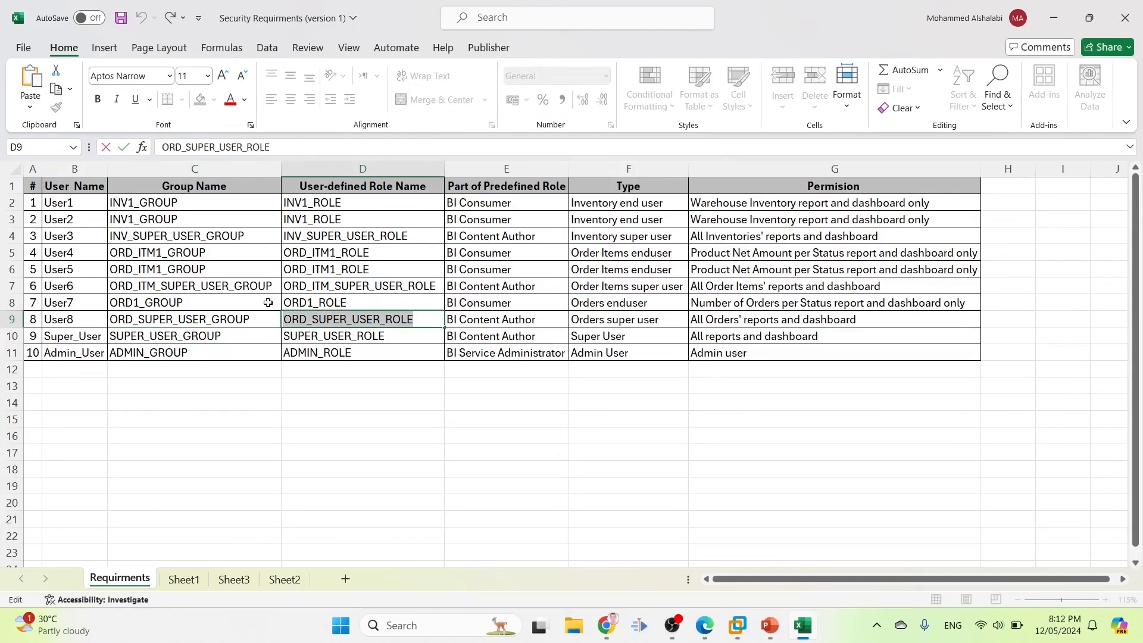
click(704, 626)
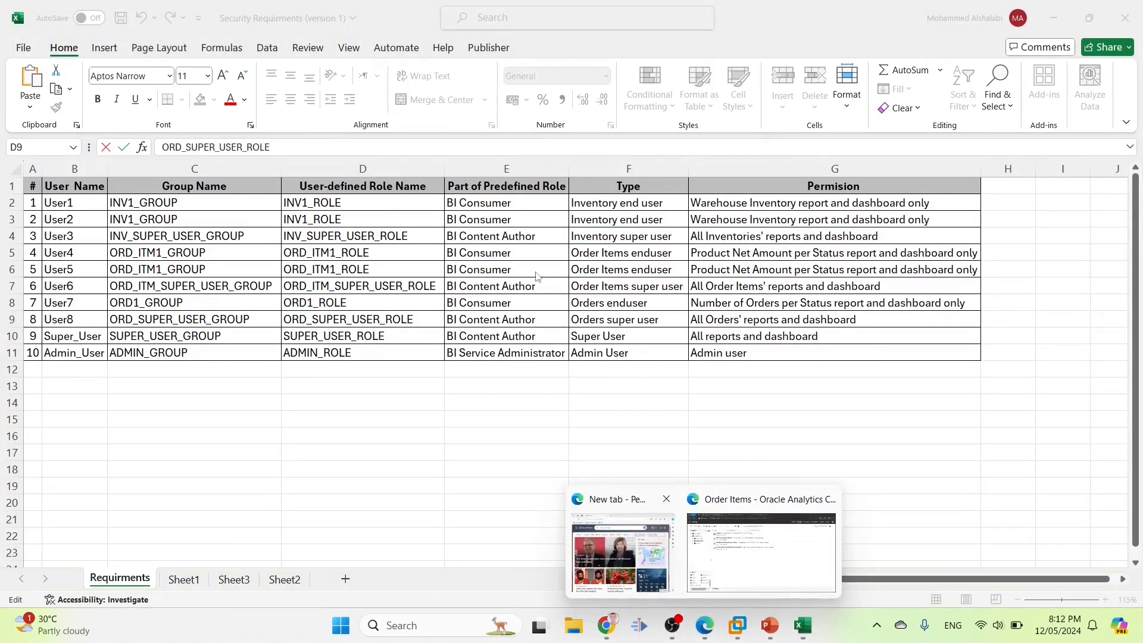
click(713, 539)
Select the Orders folder and open its Permissions dialog
click(85, 232)
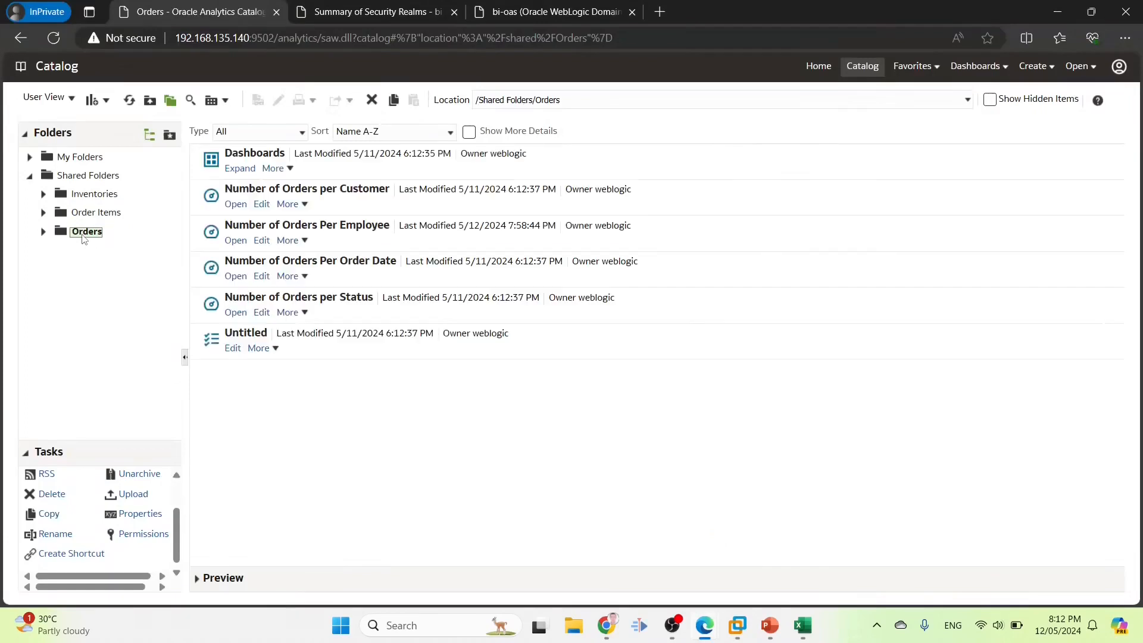
click(144, 533)
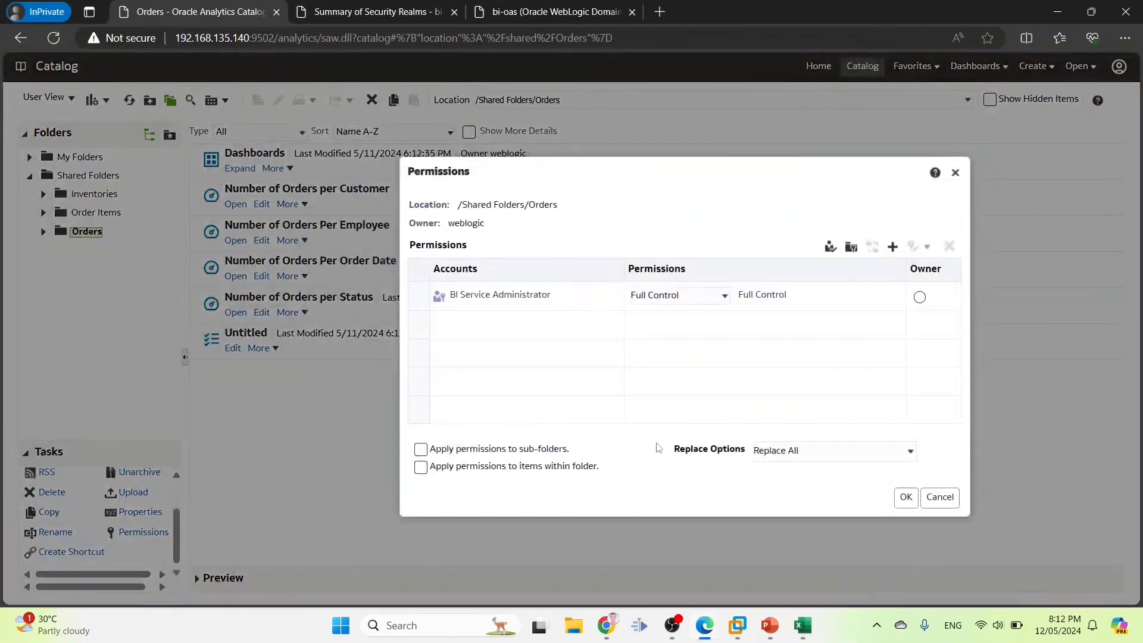
click(930, 497)
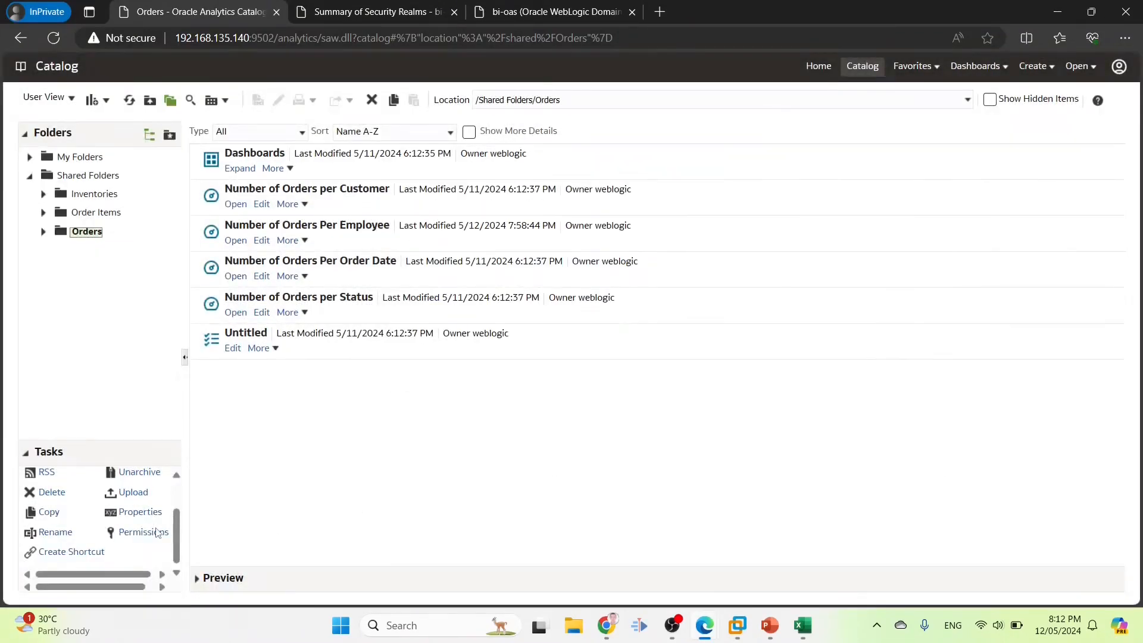
click(156, 532)
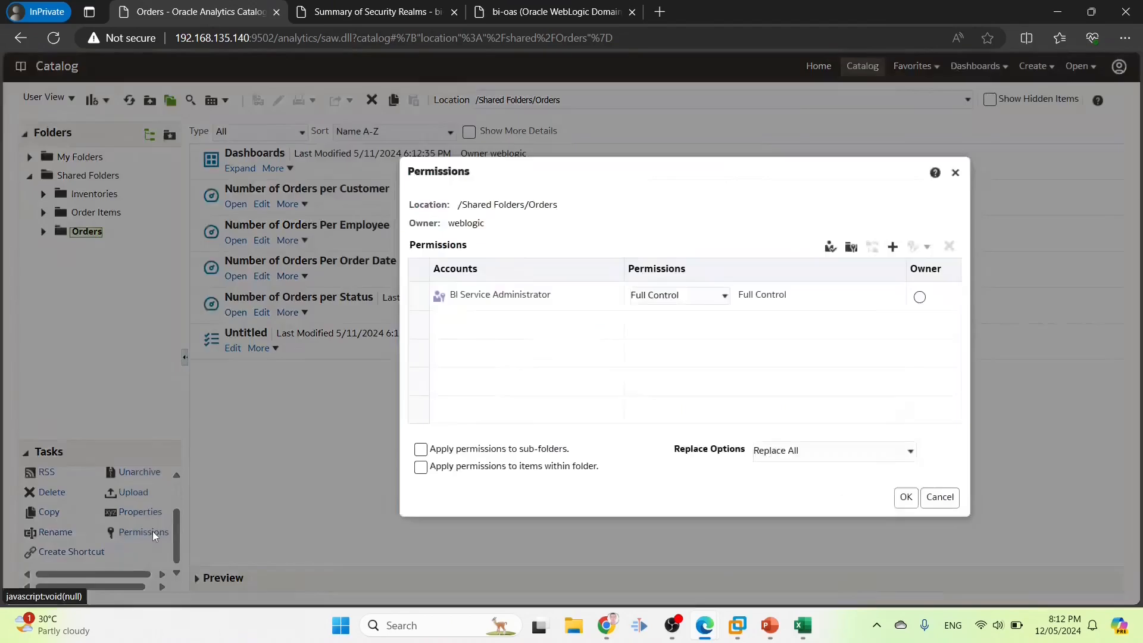
Add ORD SUPER USER ROLE to the Orders permissions with Full Control
click(892, 247)
key(ctrl+v)
click(443, 313)
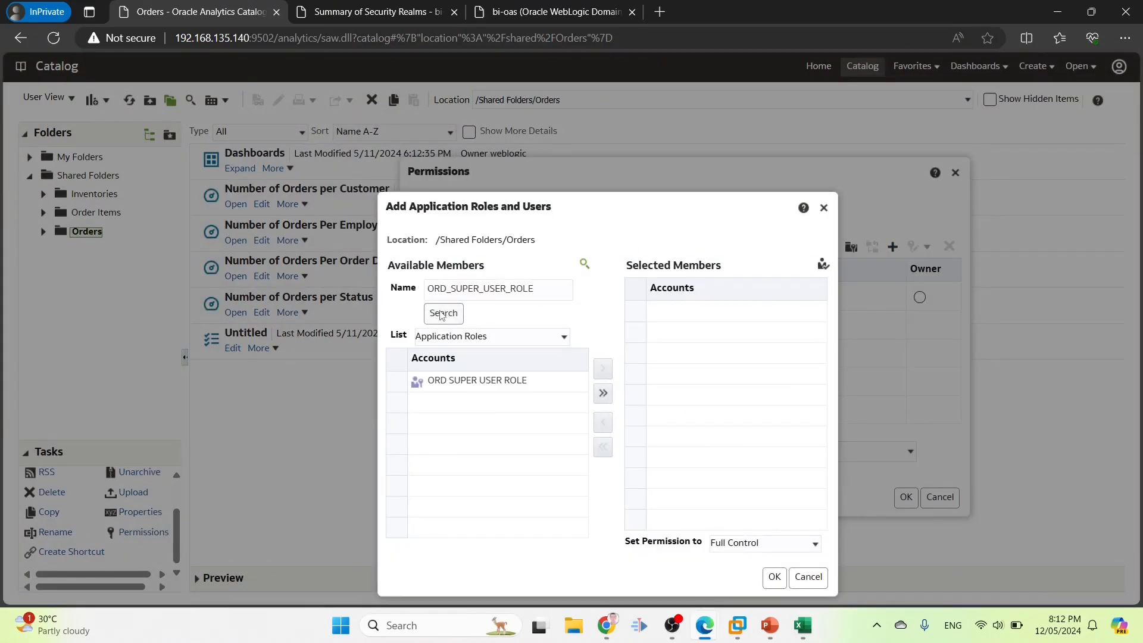
click(465, 380)
click(603, 369)
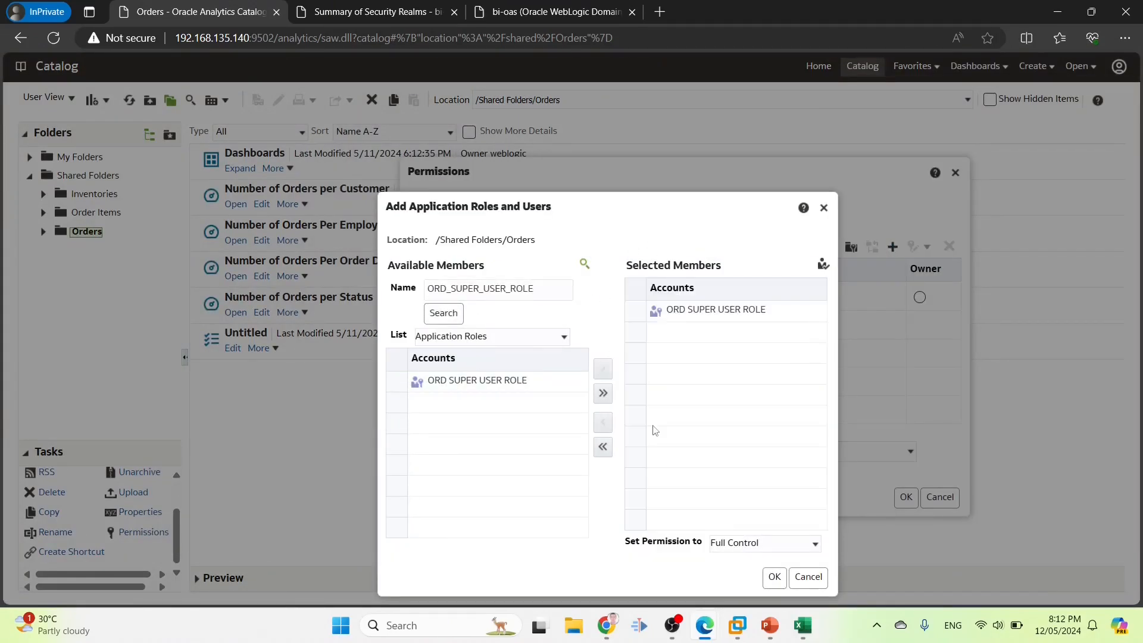
click(739, 546)
click(742, 462)
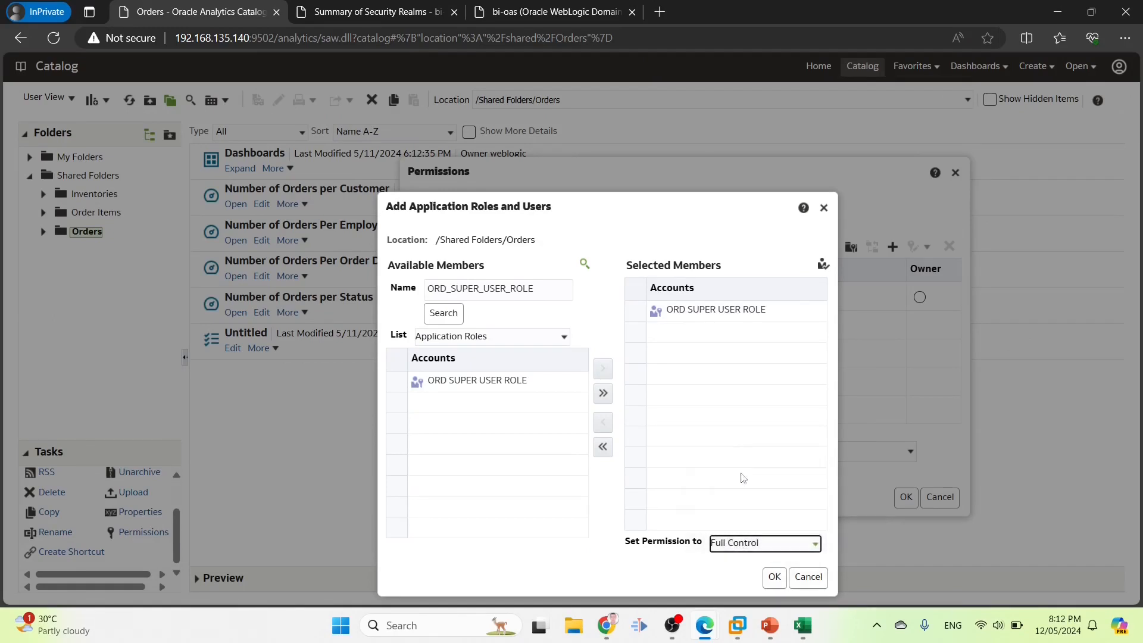
click(774, 577)
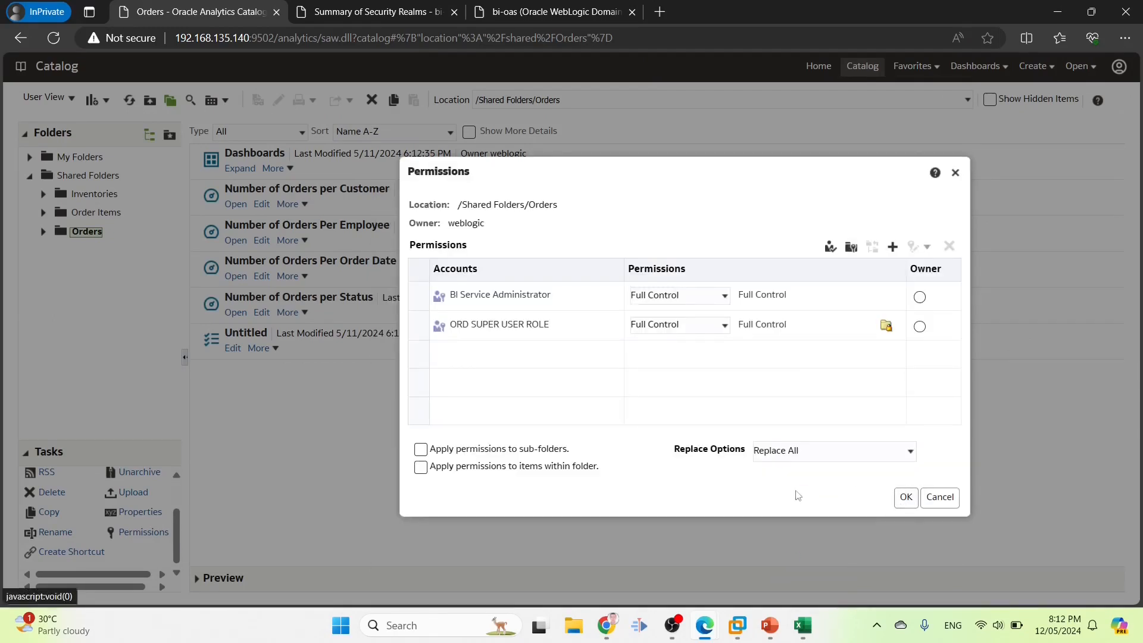
Apply the Orders permissions to sub-folders and save them
click(423, 451)
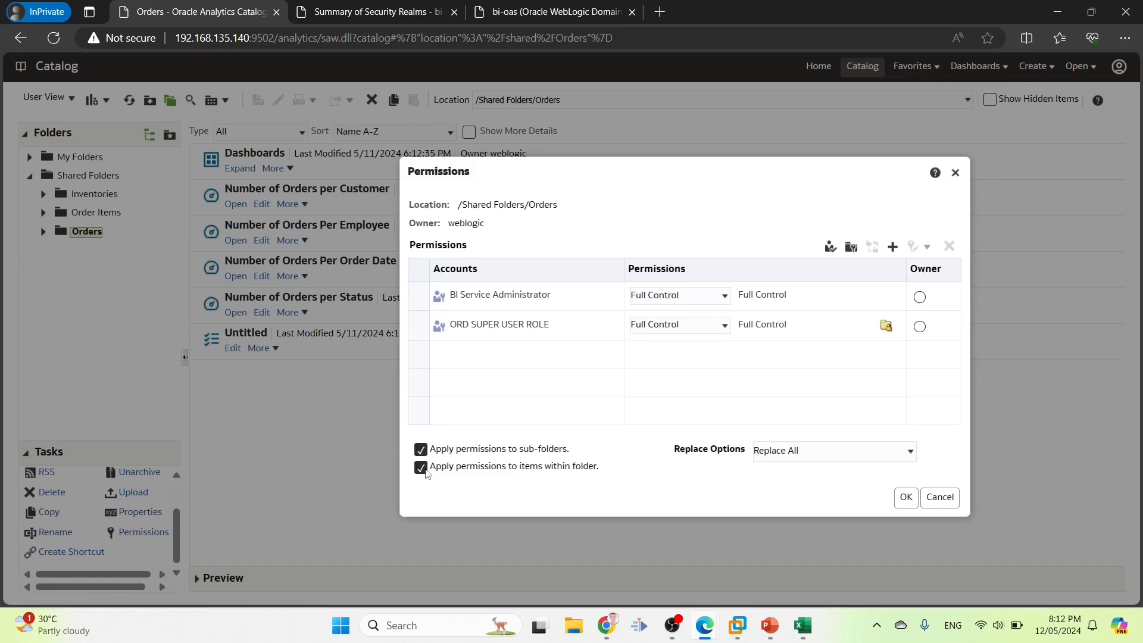
click(906, 497)
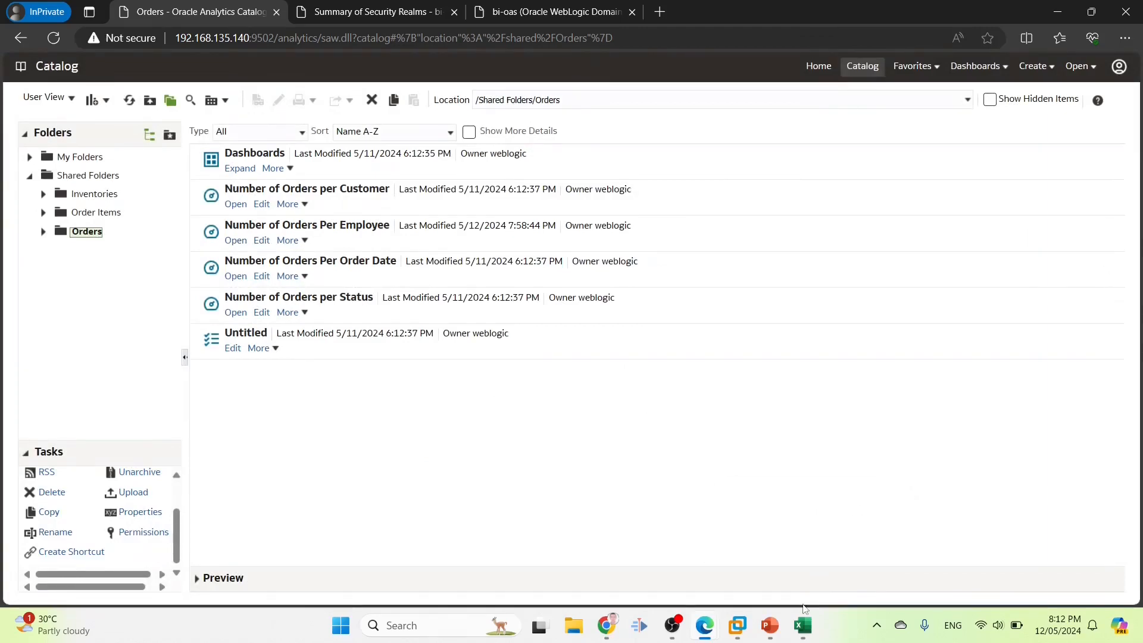
click(803, 625)
Check User8's user name in B9, then sign out of the other browser's session
click(105, 322)
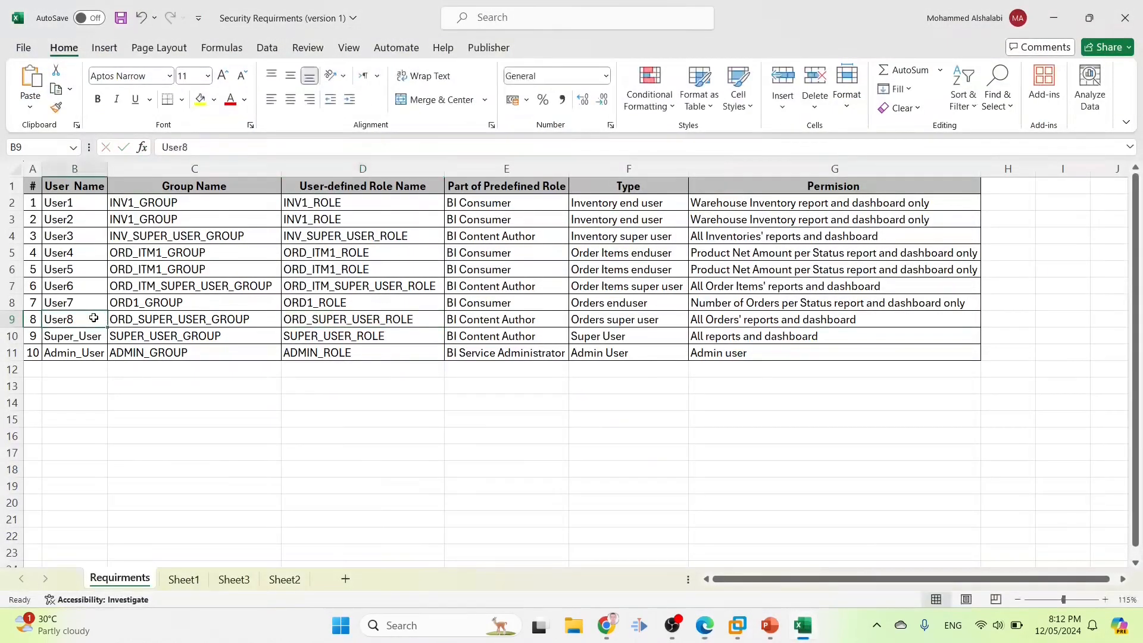
click(614, 632)
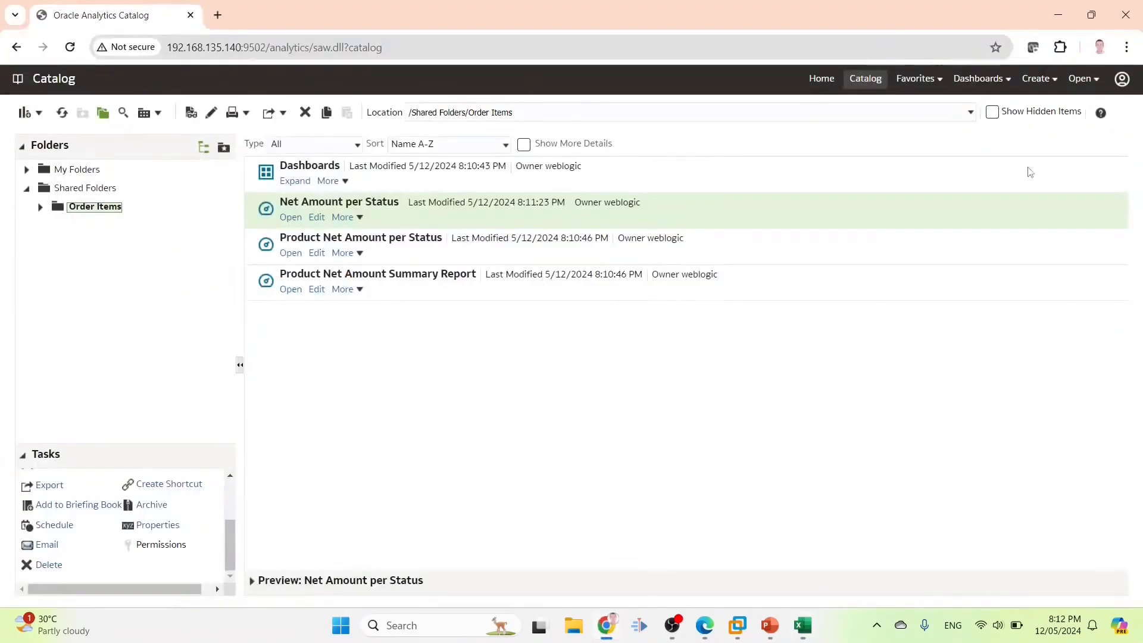
click(1122, 79)
click(1093, 157)
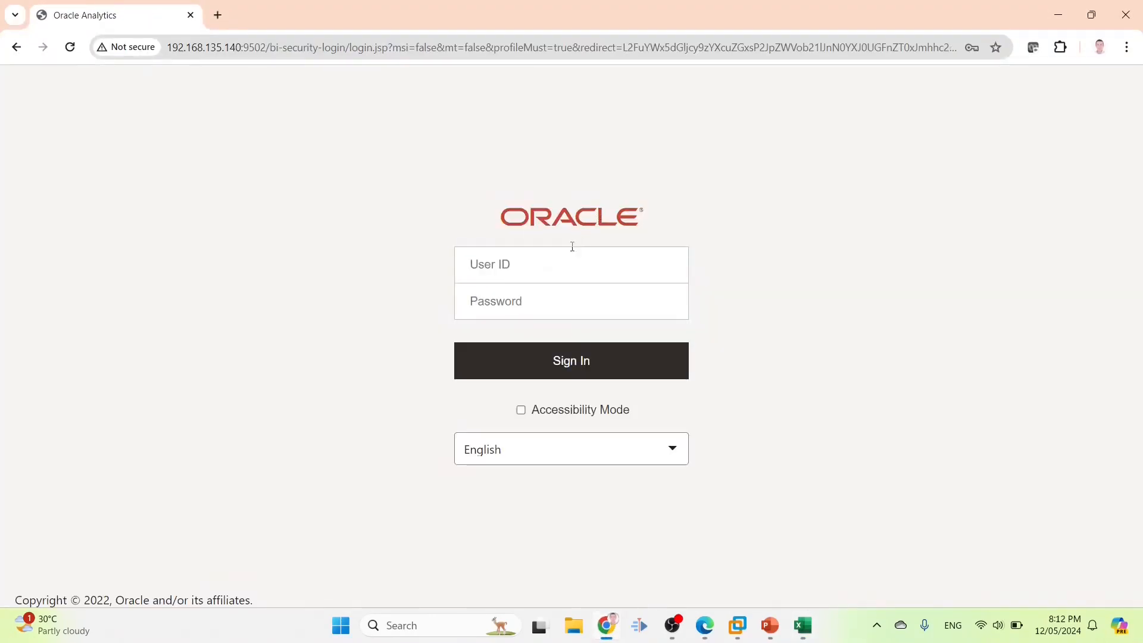
Sign in with User8's user ID and password
click(570, 252)
key(ctrl+v)
click(537, 299)
text(••••)
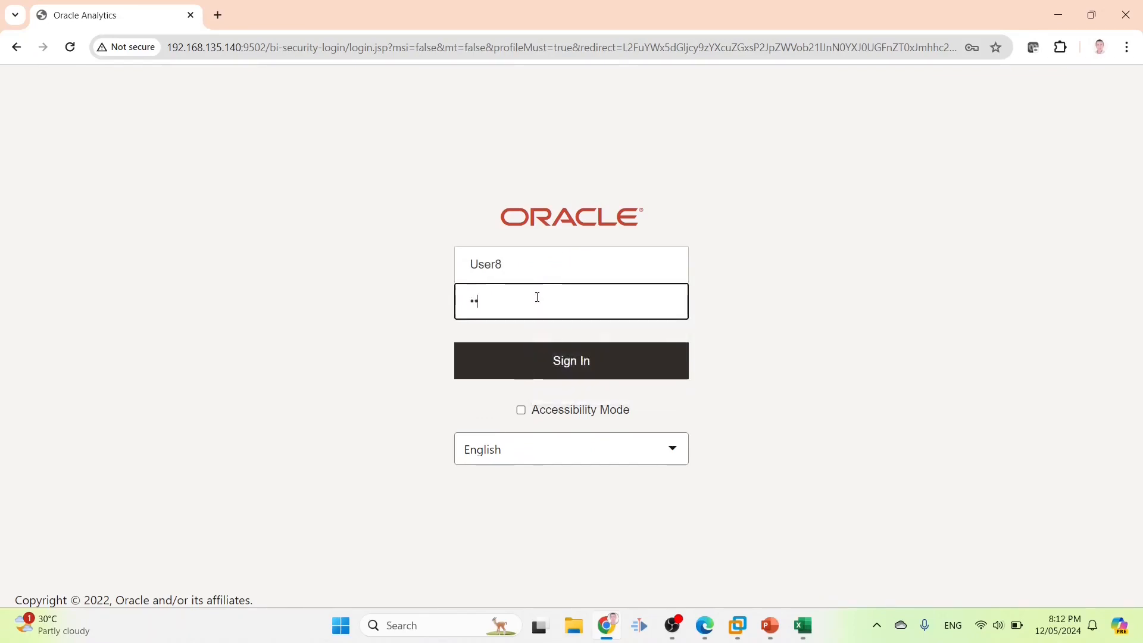
text(•••••)
key(Return)
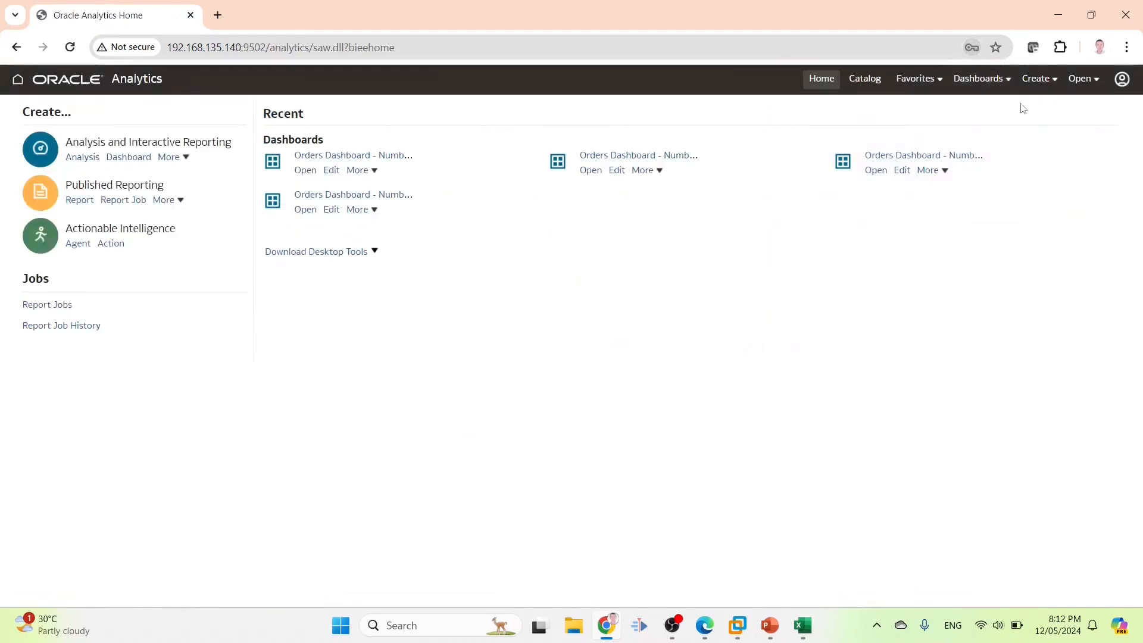
Open the Orders Dashboard in edit mode, save it, and go to the Catalog
click(993, 80)
click(775, 172)
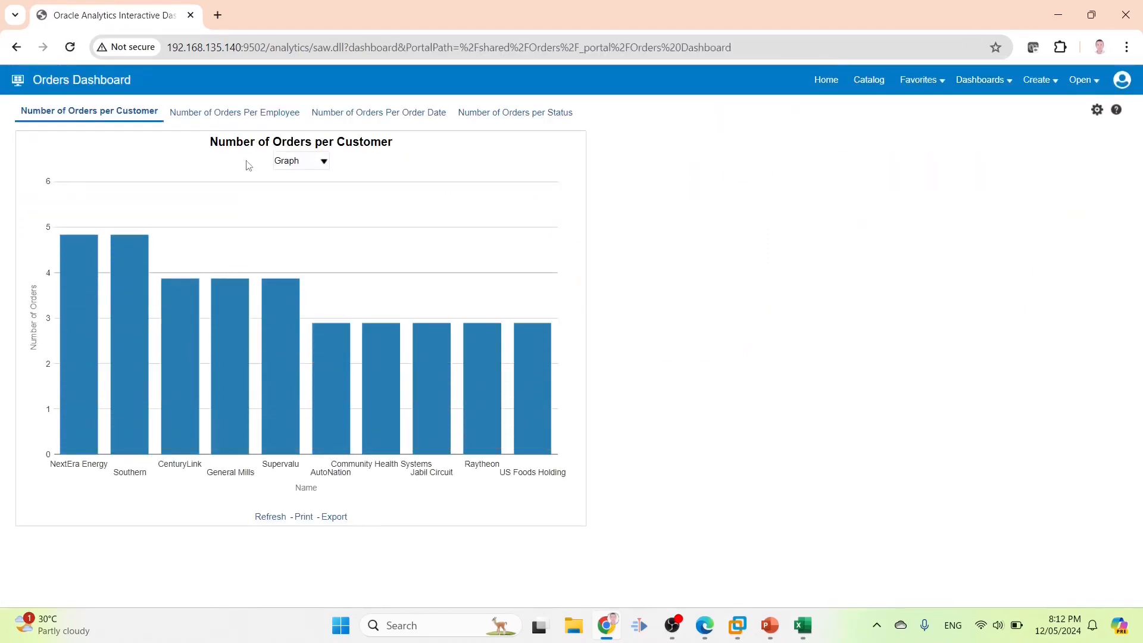
click(1097, 110)
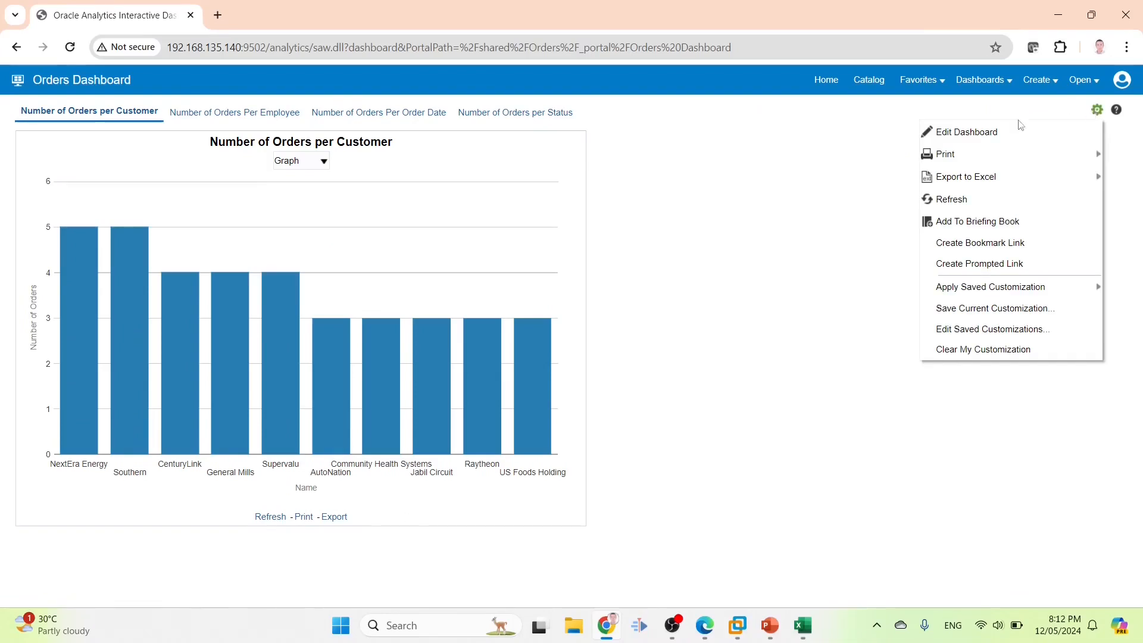
click(983, 131)
click(1071, 114)
click(851, 81)
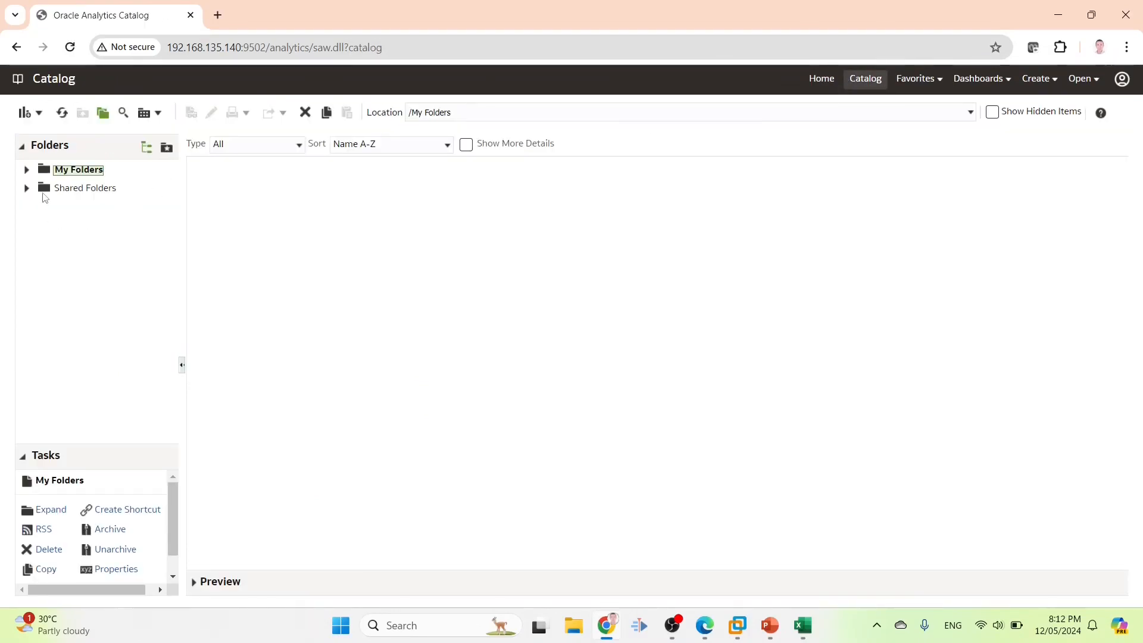
Open Number of Orders per Customer from Shared Folders > Orders and save it
click(44, 189)
click(237, 182)
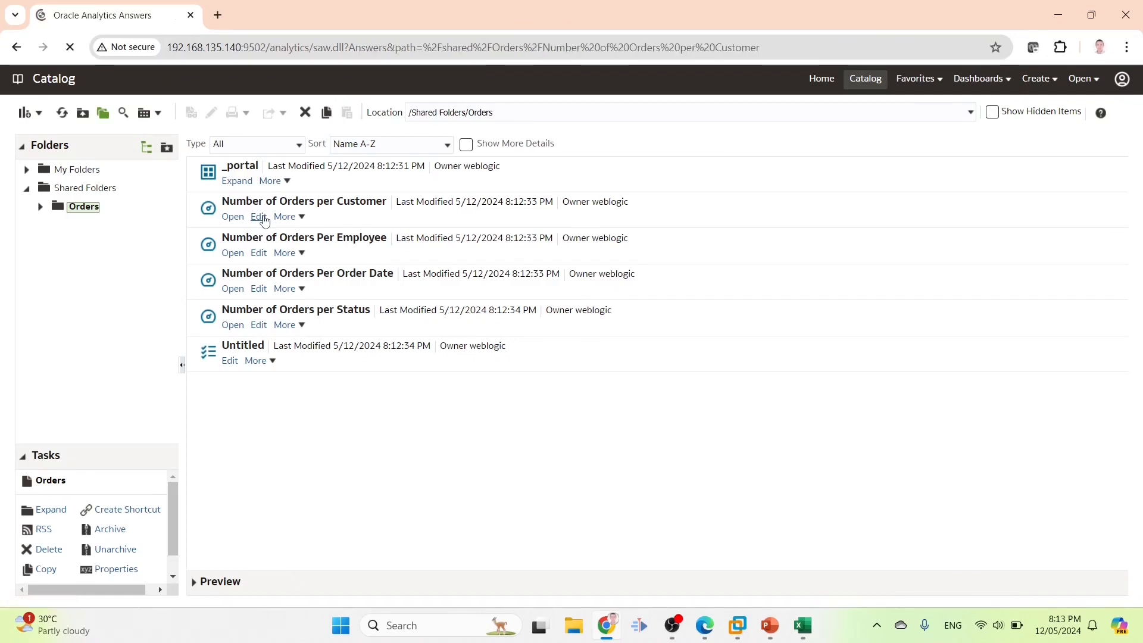
click(1069, 113)
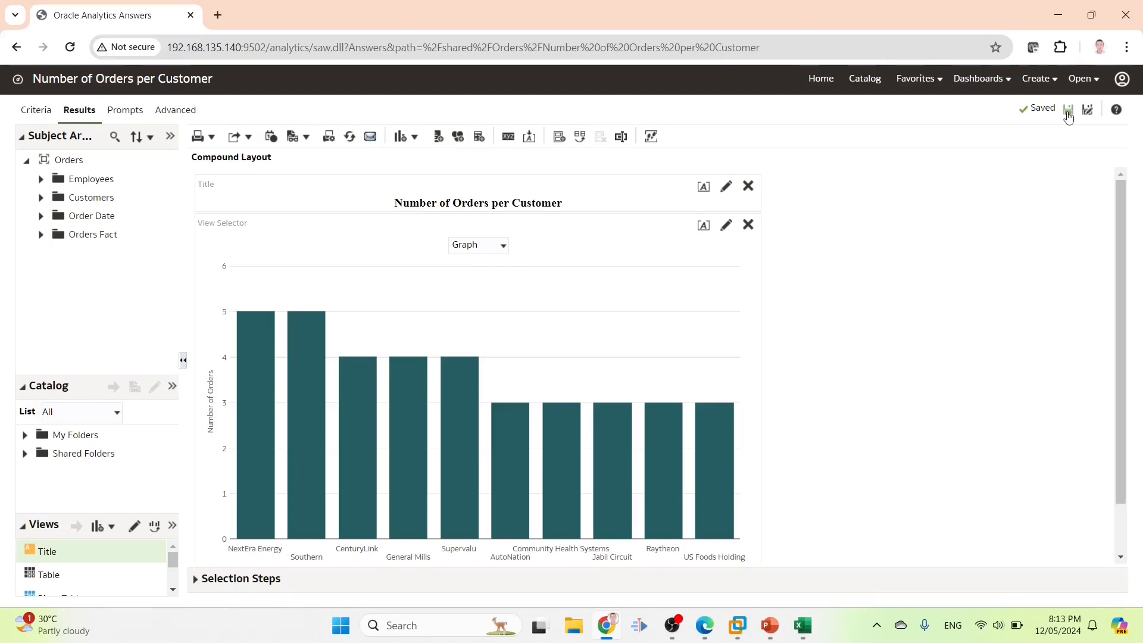
Dismiss a new-analysis subject area chooser and reselect Number of Orders per Customer in the catalog
click(1043, 83)
click(960, 128)
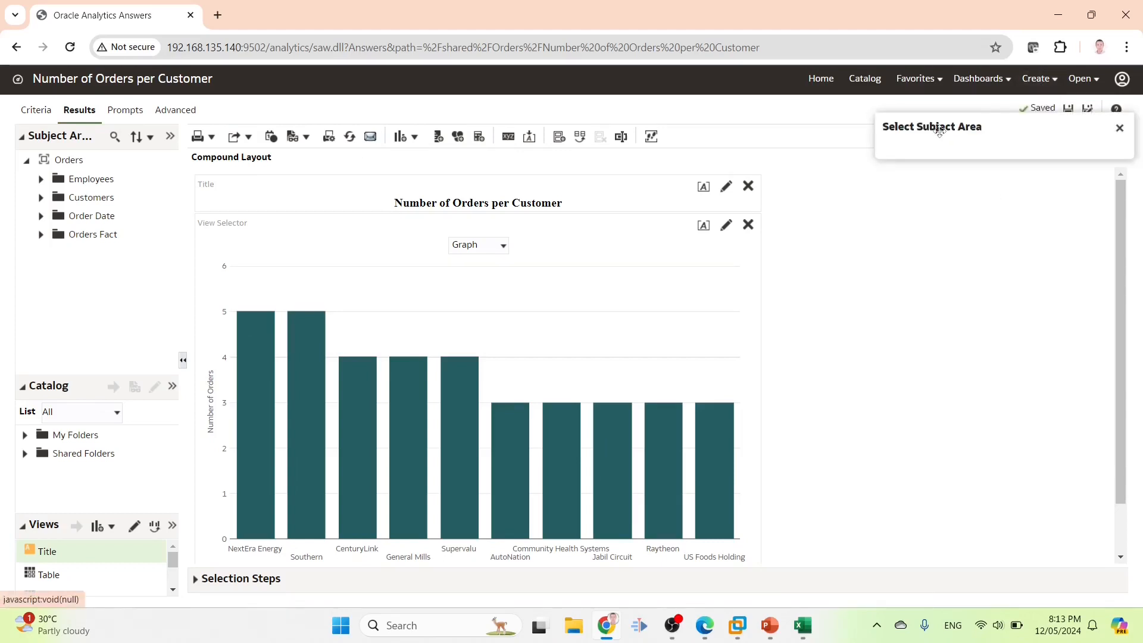
click(1120, 130)
click(865, 79)
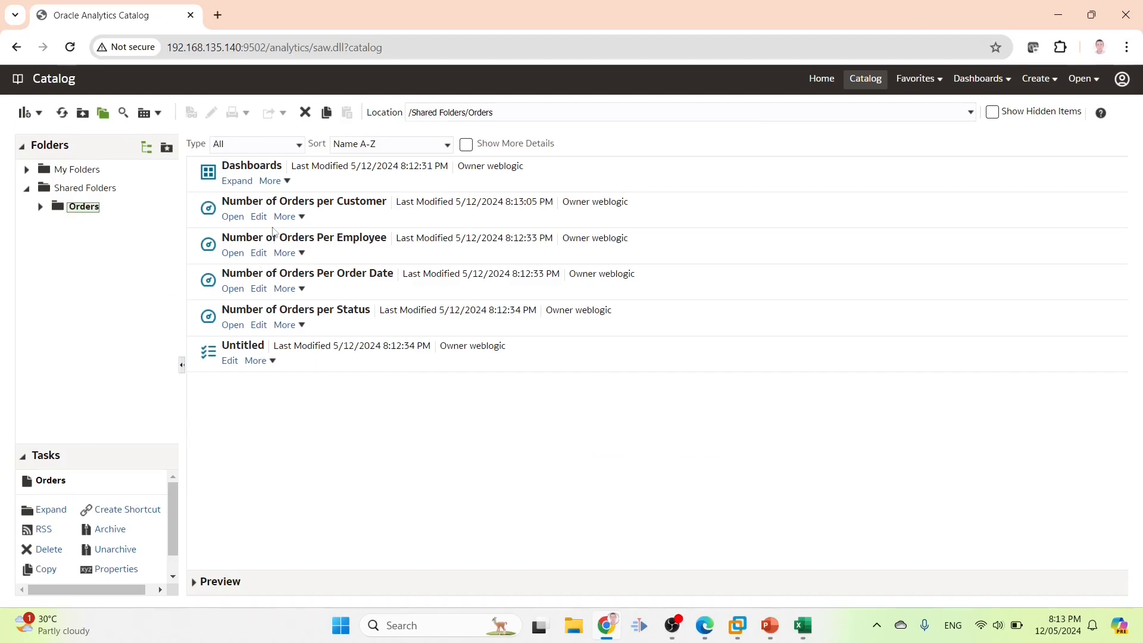
click(265, 205)
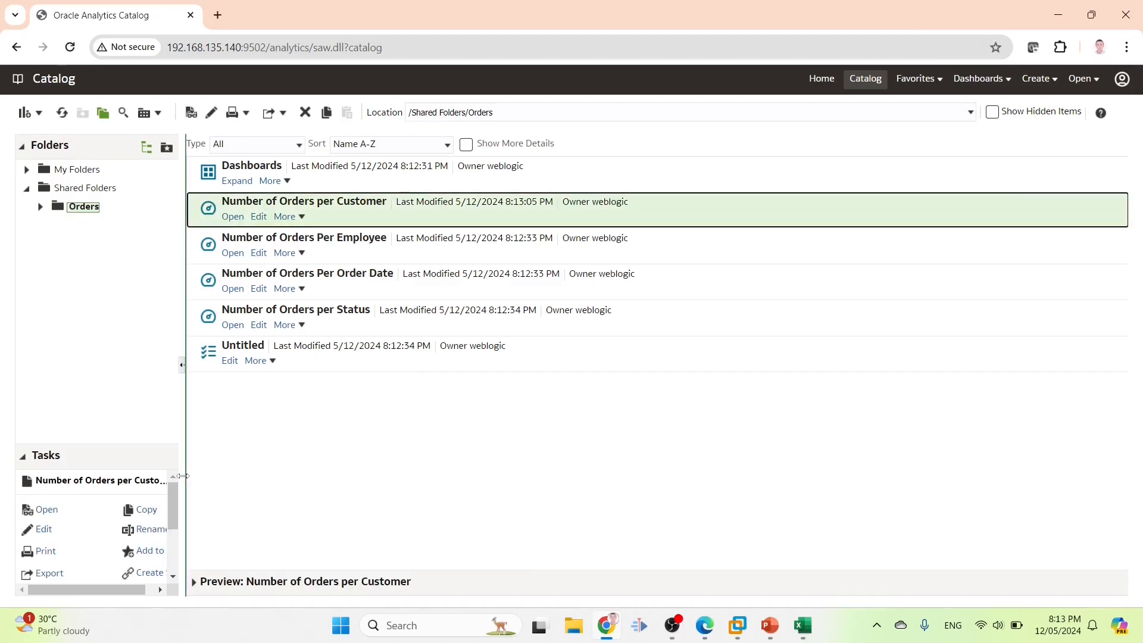
Open the permissions of Number of Orders per Customer and review its owner
drag(182, 478, 242, 476)
scroll(169, 536, down, 3)
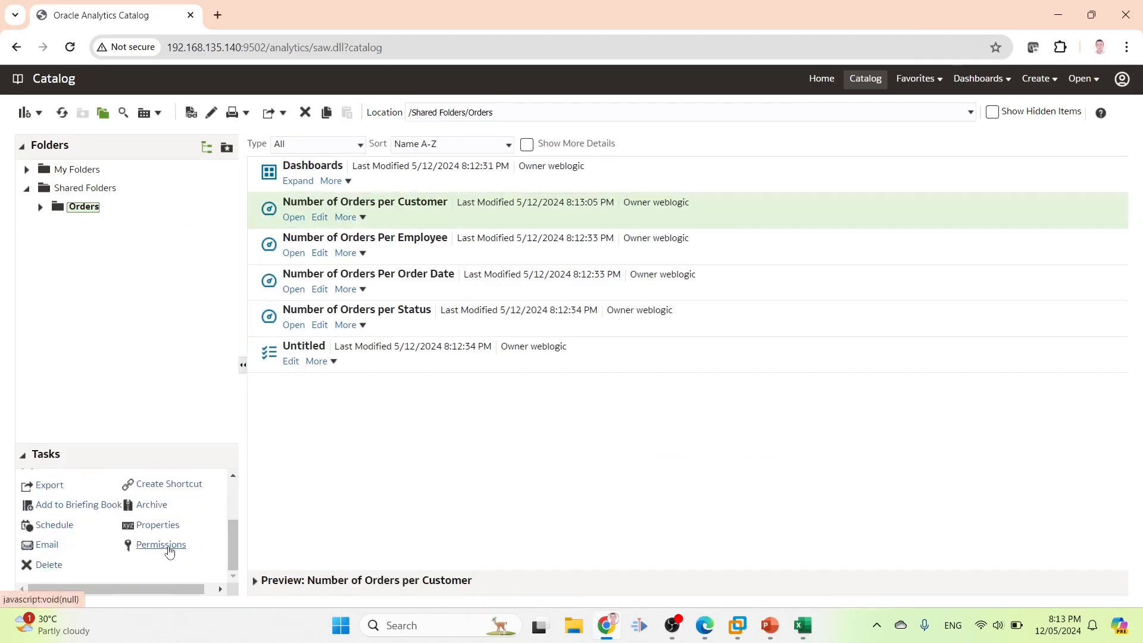
click(161, 545)
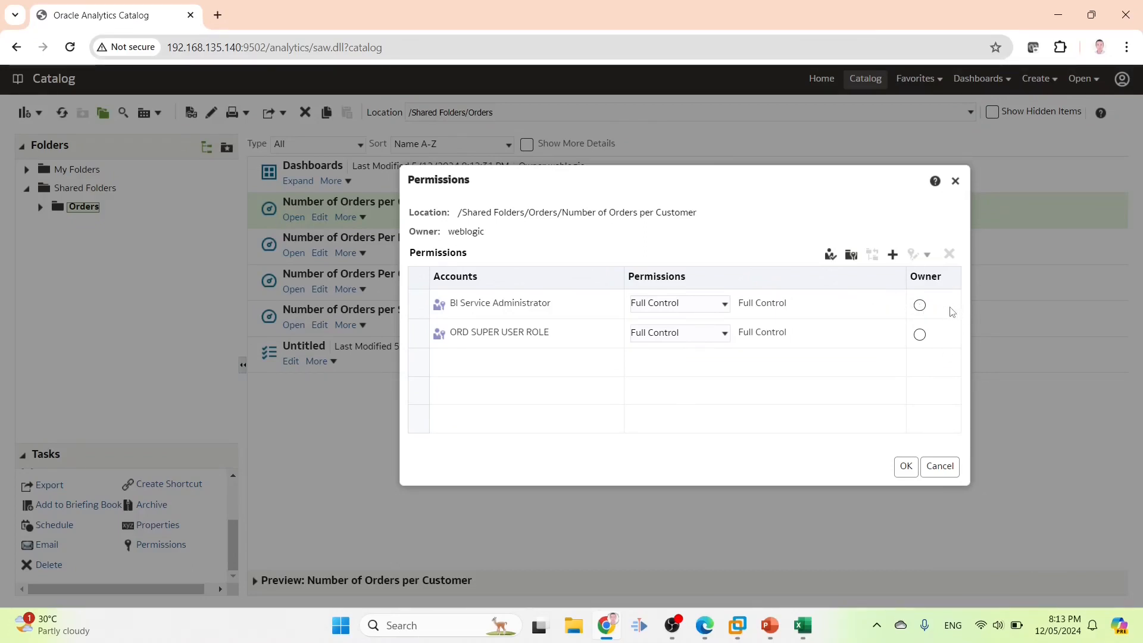
drag(424, 236, 489, 235)
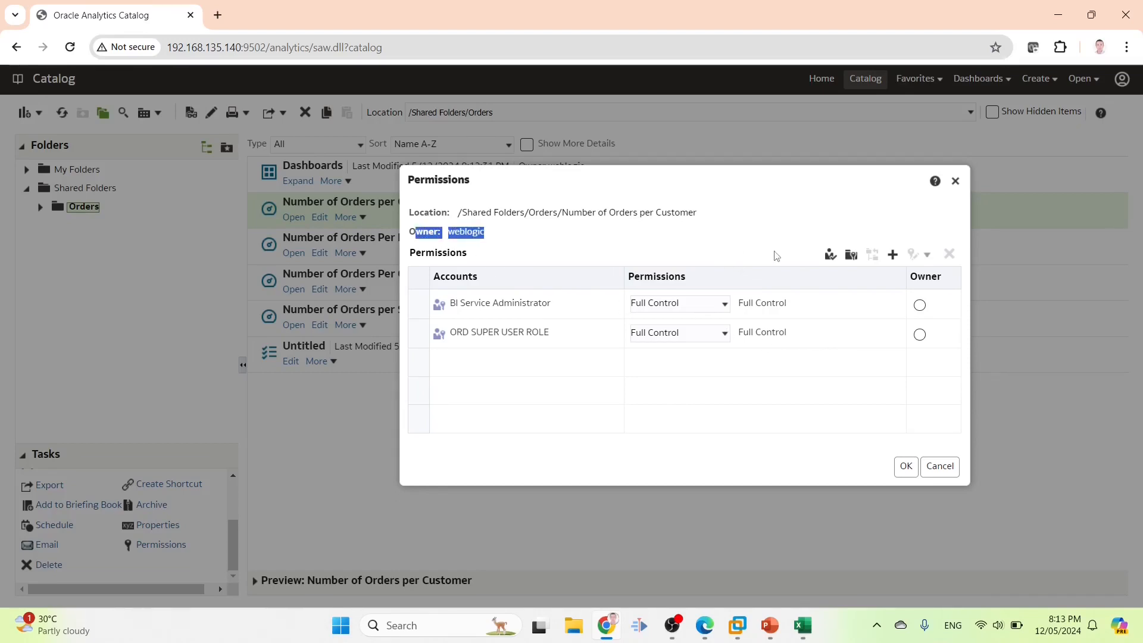
Search application roles for inv*, then cancel both dialogs without changes
click(893, 255)
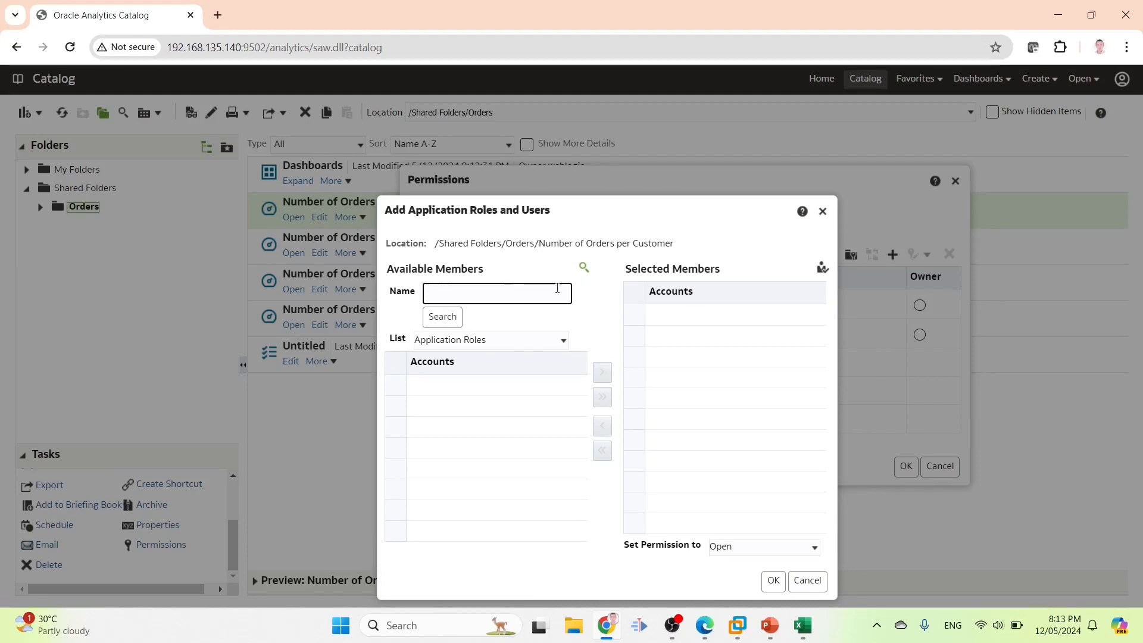
text(i)
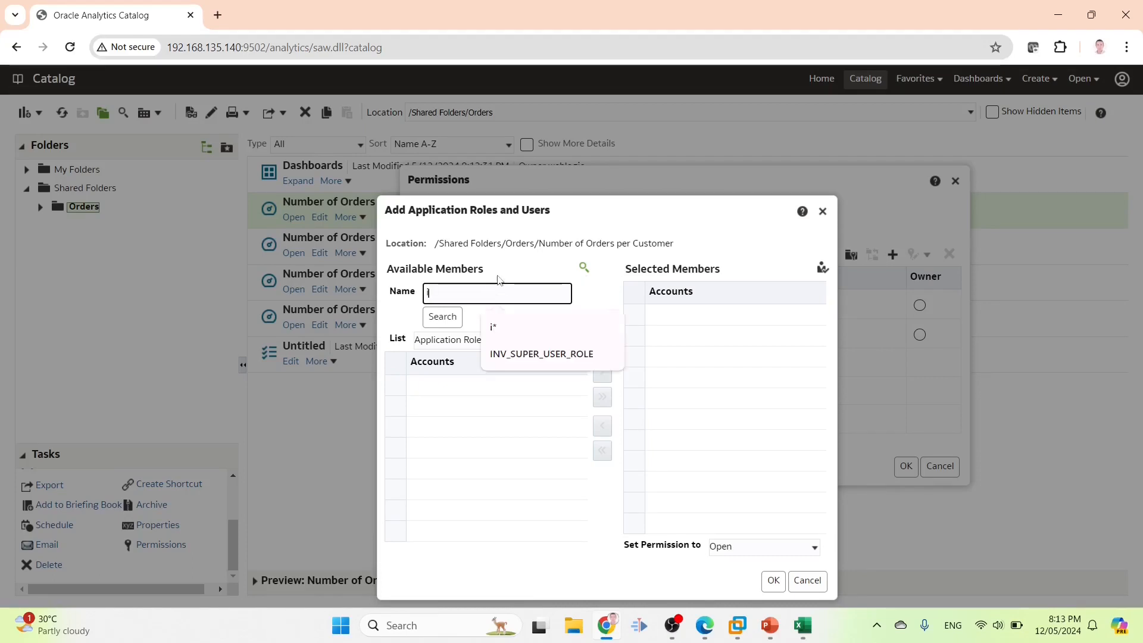
text(nv*)
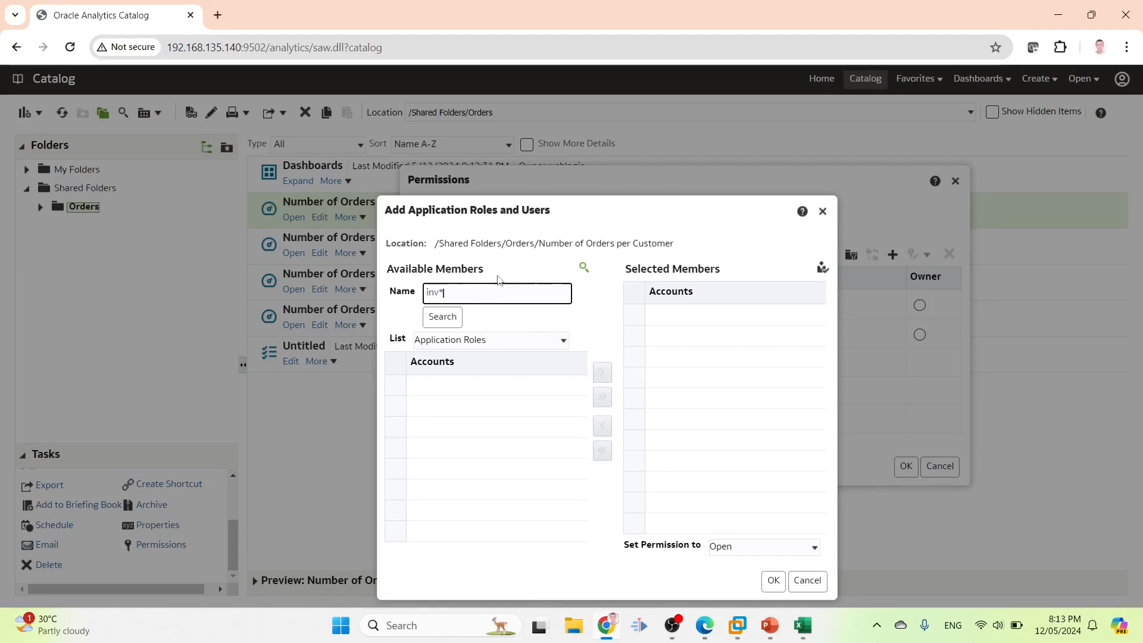
click(448, 319)
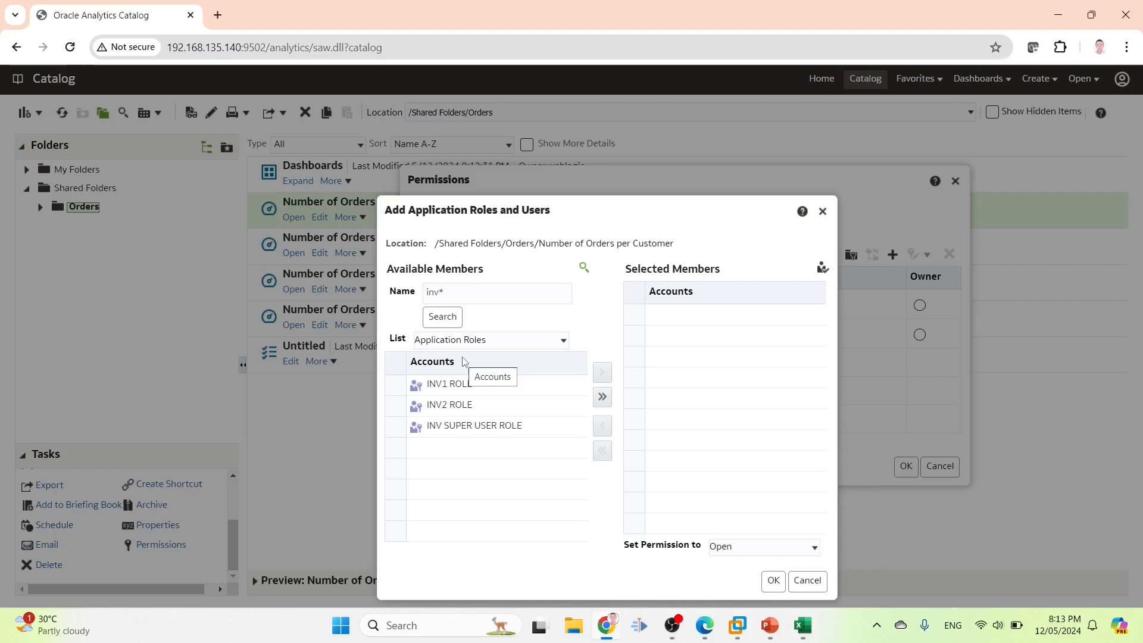
click(808, 580)
click(940, 466)
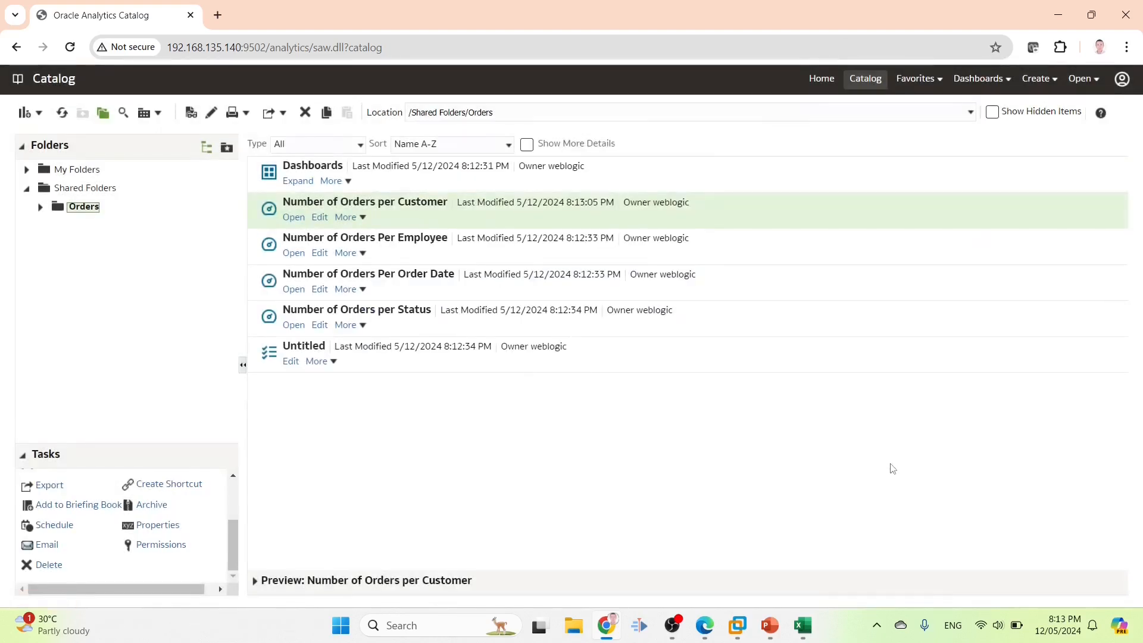
click(803, 626)
Select the SUPER_USER_ROLE text in cell D10 of the requirements table
click(86, 331)
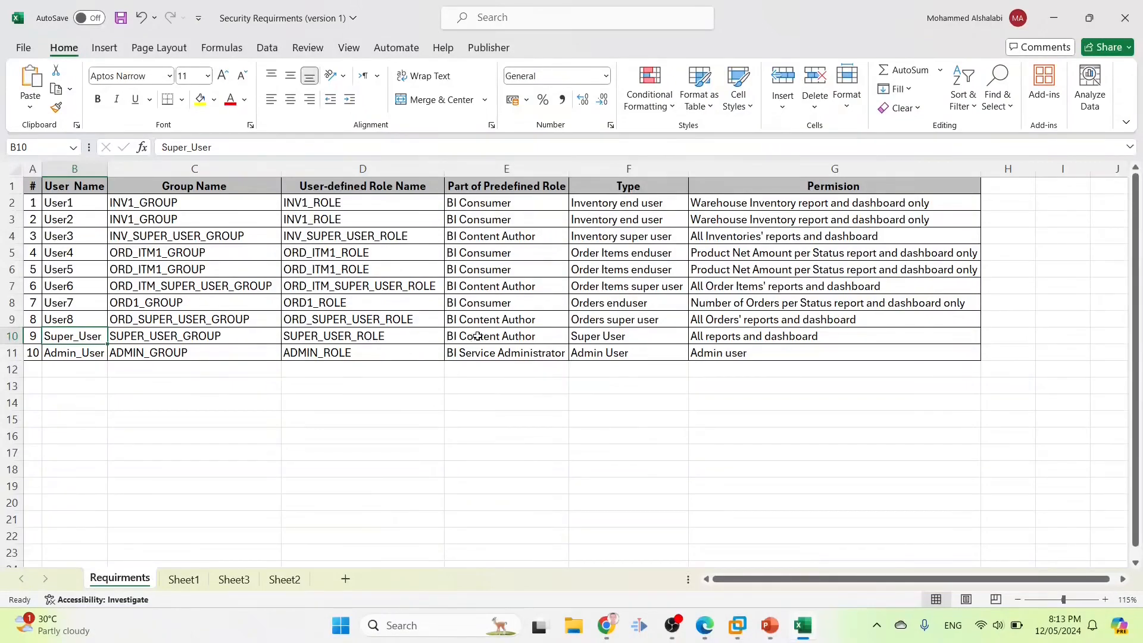
click(384, 339)
double_click(389, 337)
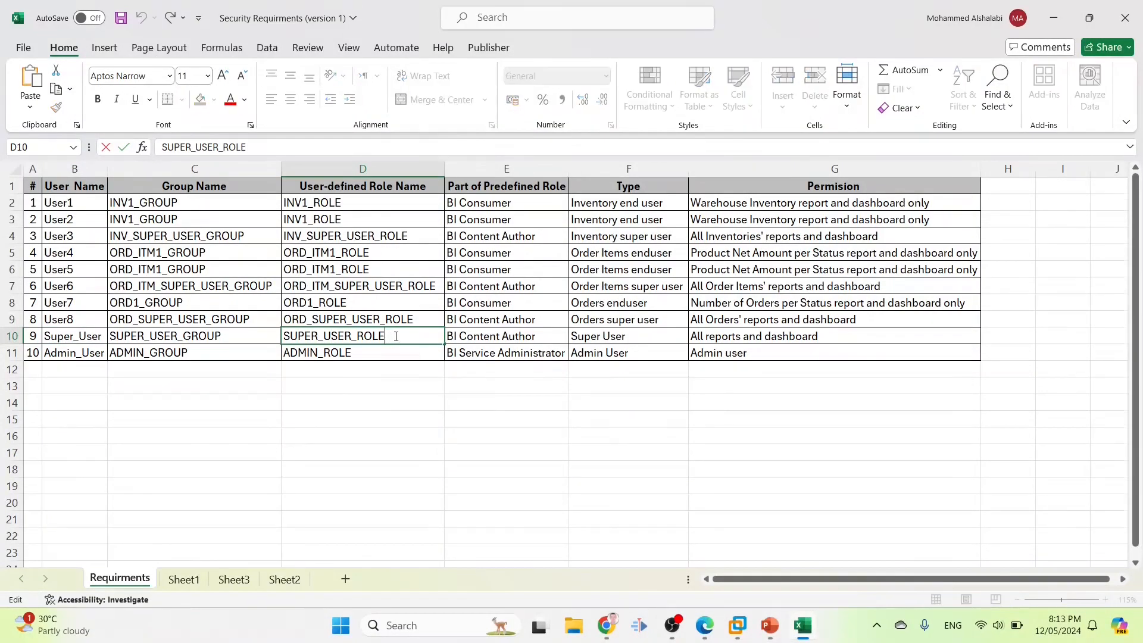
drag(389, 337, 284, 337)
key(ctrl+c)
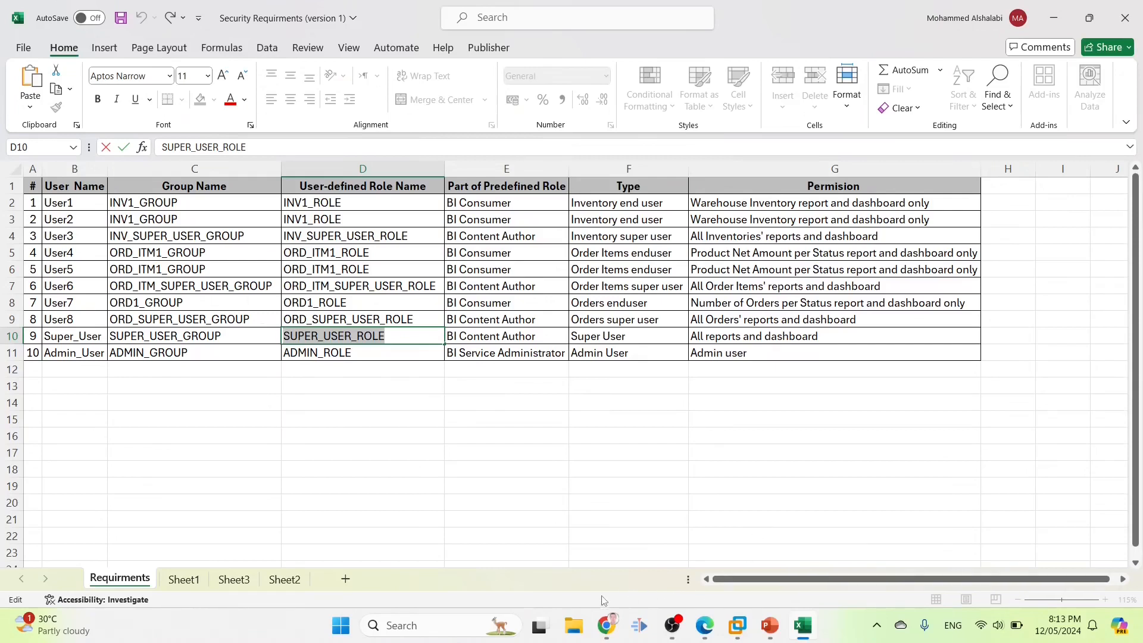
Bring the other browser's Orders catalog window to the front
click(605, 625)
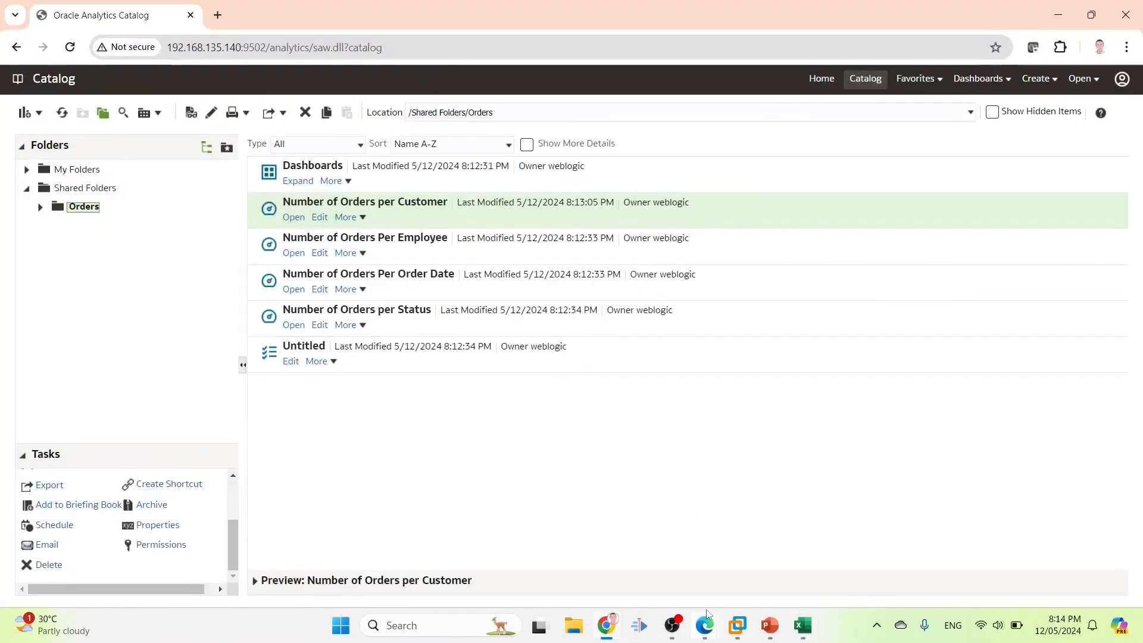
click(673, 625)
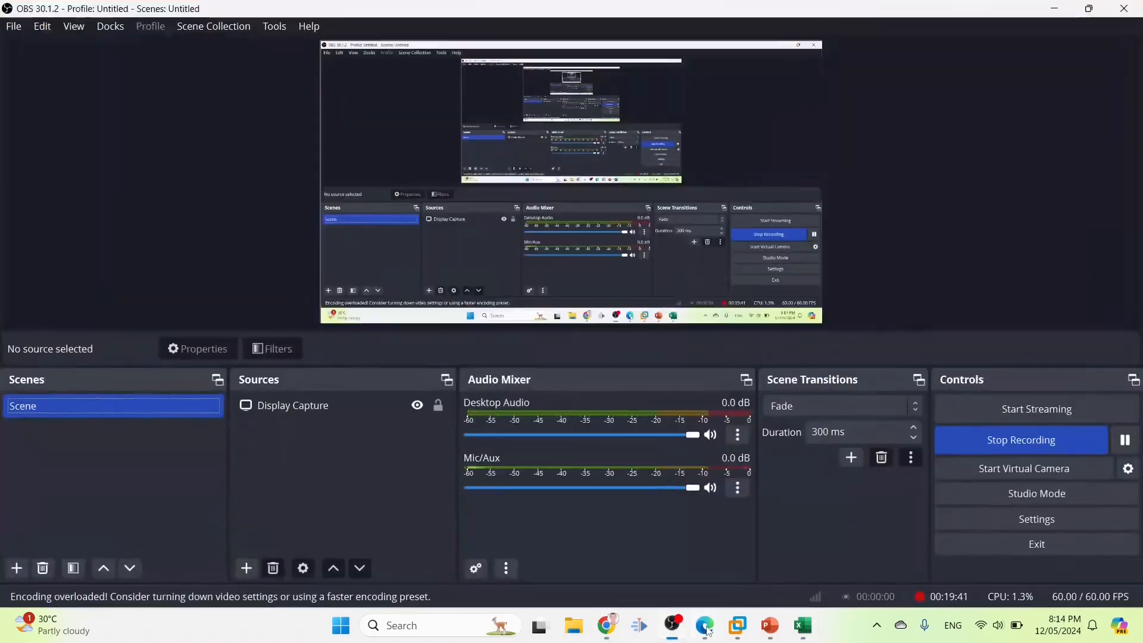
click(674, 626)
click(705, 626)
click(760, 549)
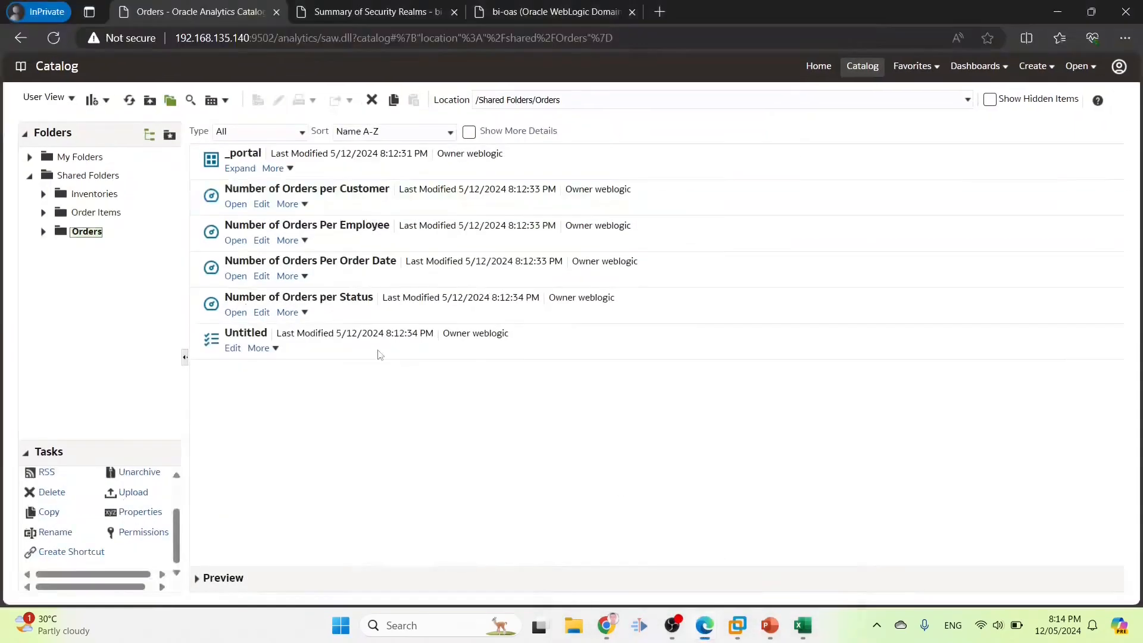
Add SUPER USER ROLE with Full Control to the Inventories folder, applied to its items
click(80, 195)
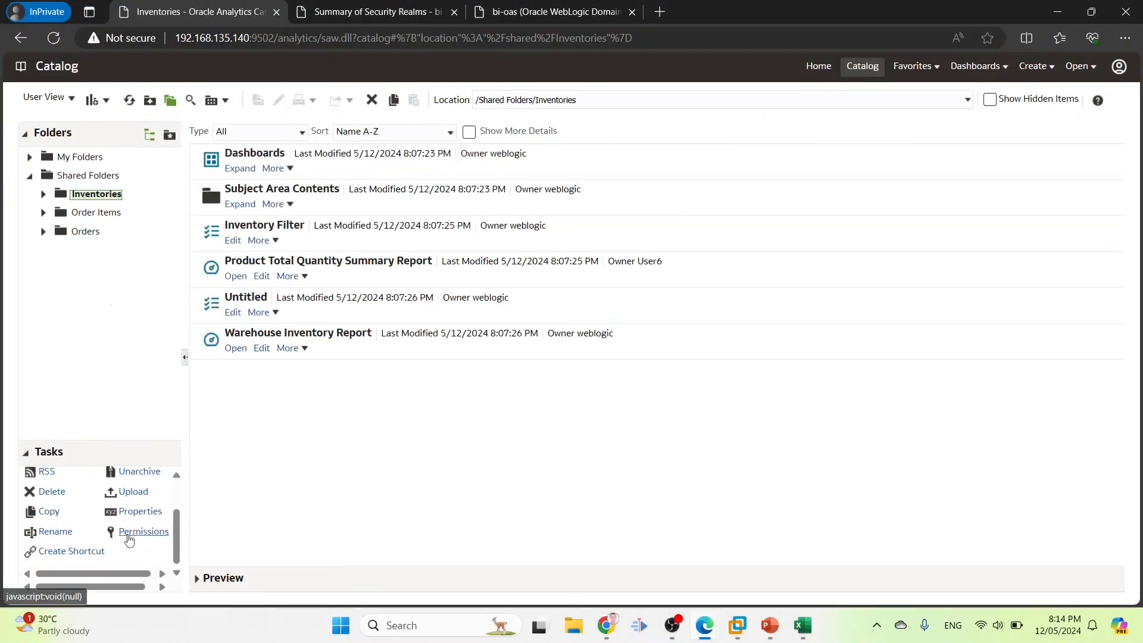
click(133, 533)
click(893, 248)
key(ctrl+v)
click(444, 312)
click(532, 380)
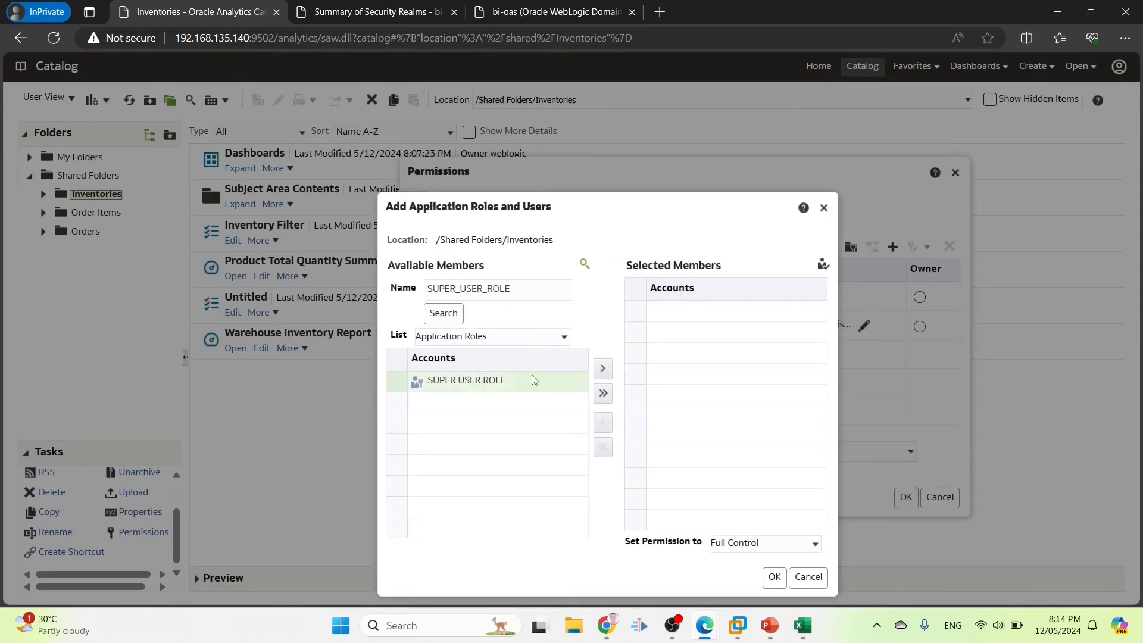
click(603, 370)
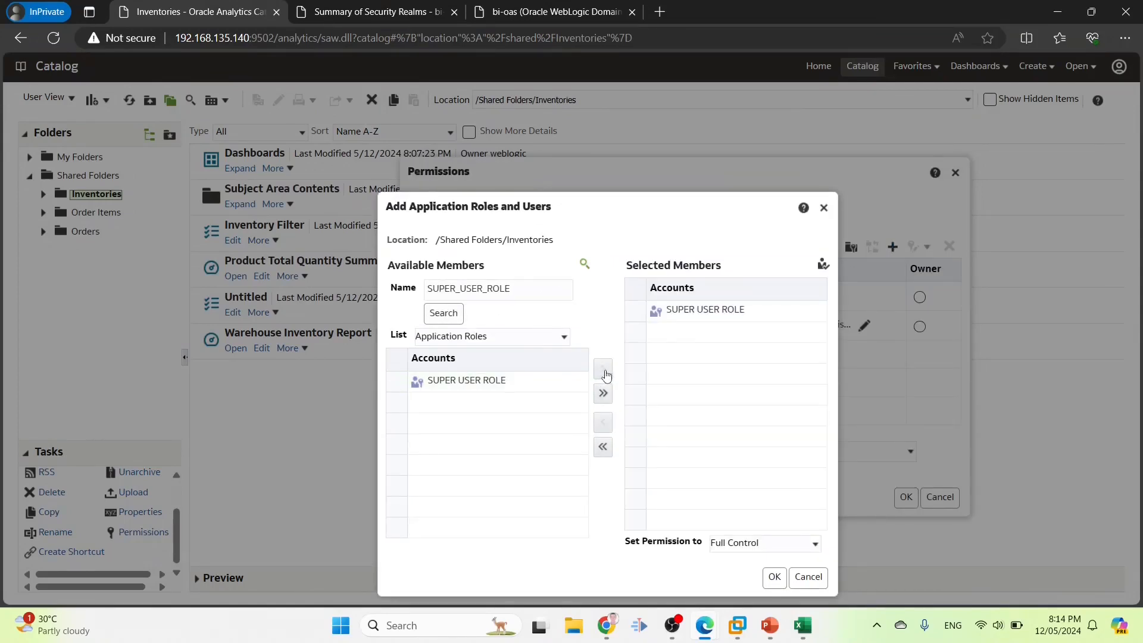
click(774, 577)
click(427, 467)
click(907, 499)
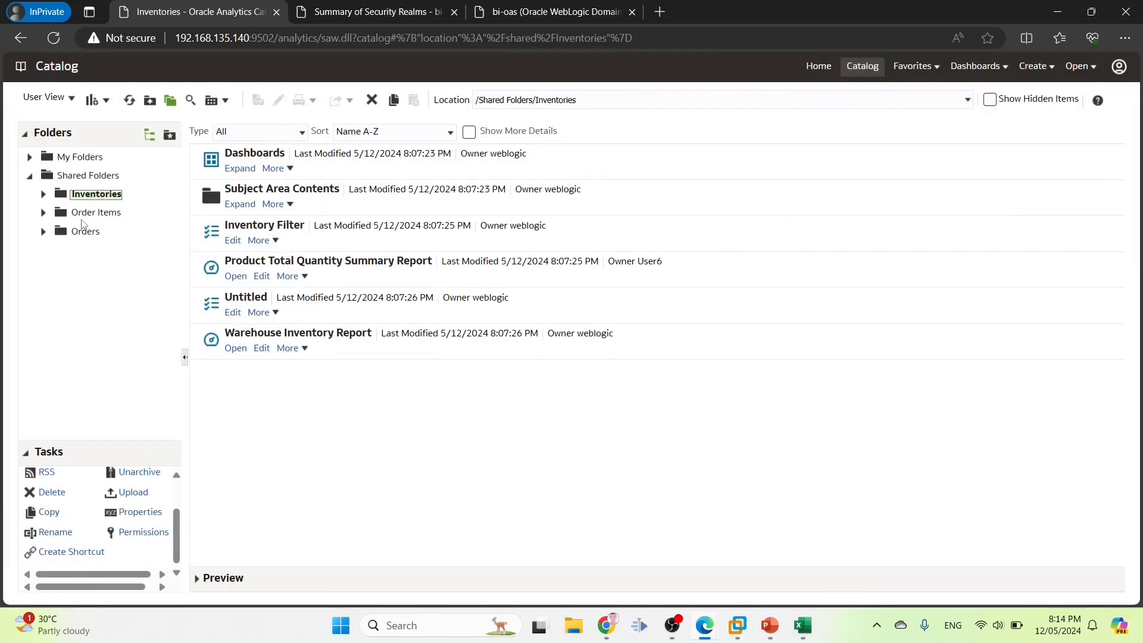
Add SUPER USER ROLE with Full Control to the Order Items folder
click(84, 216)
click(143, 532)
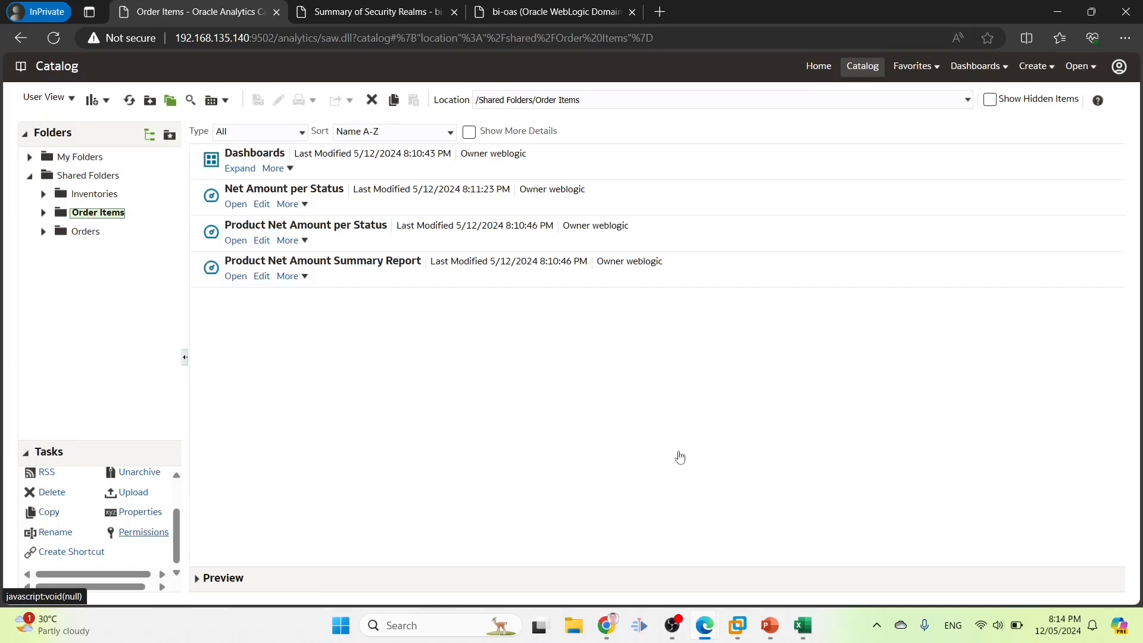
click(892, 247)
key(ctrl+v)
click(443, 313)
click(433, 380)
click(604, 369)
click(774, 576)
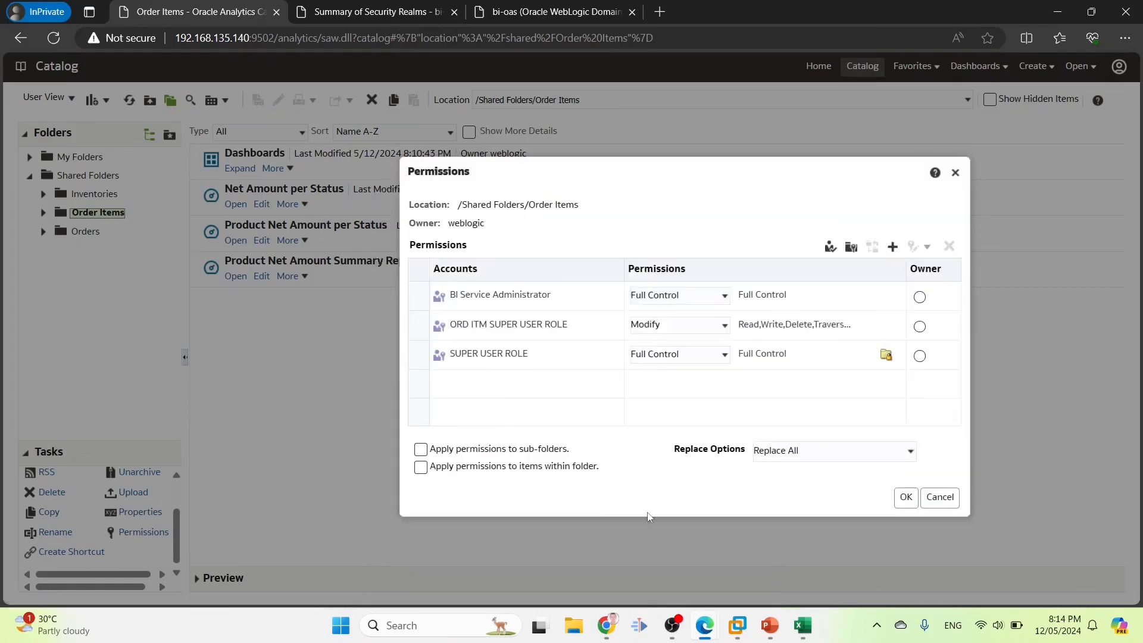
click(906, 497)
Add SUPER USER ROLE with Full Control to the Orders folder
click(85, 232)
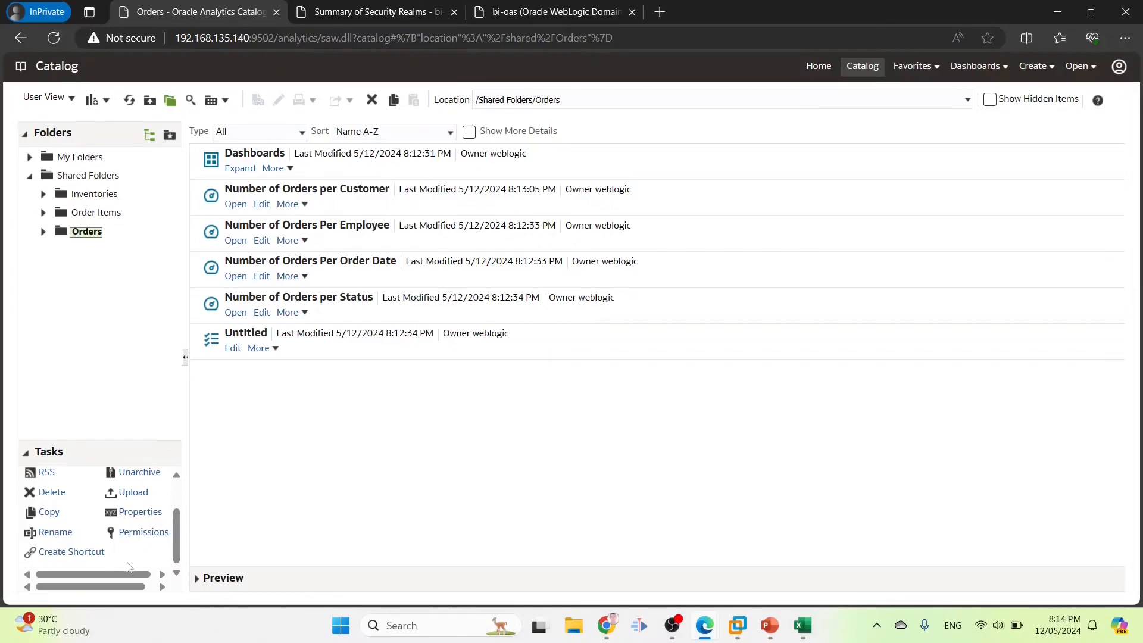
click(141, 533)
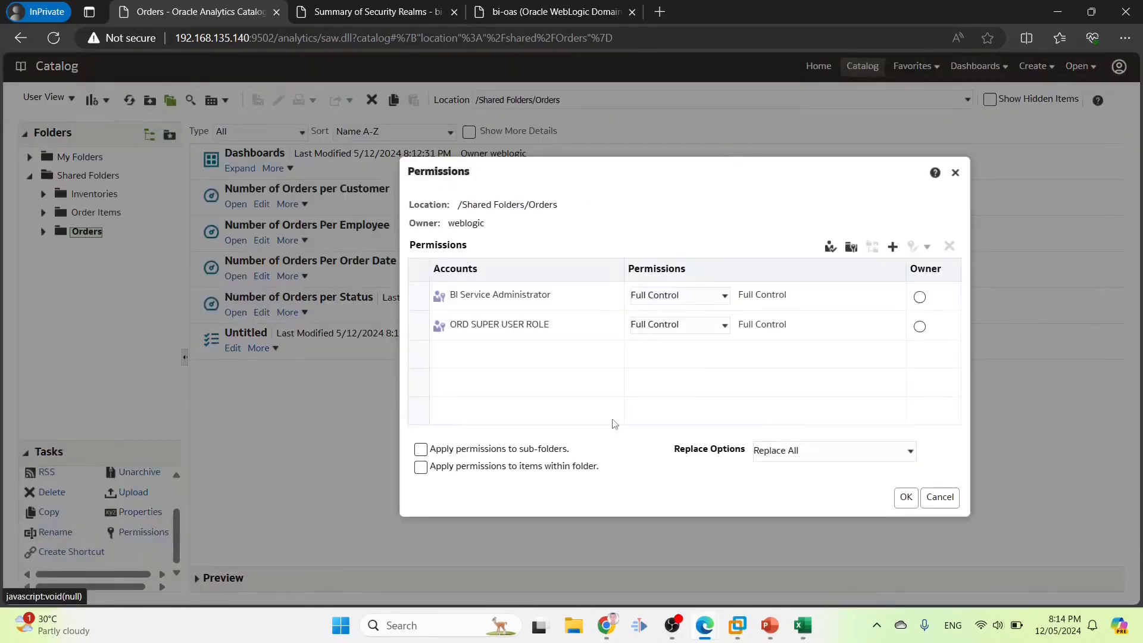
click(892, 246)
click(510, 290)
key(ctrl+v)
click(443, 313)
click(438, 379)
click(600, 368)
click(773, 577)
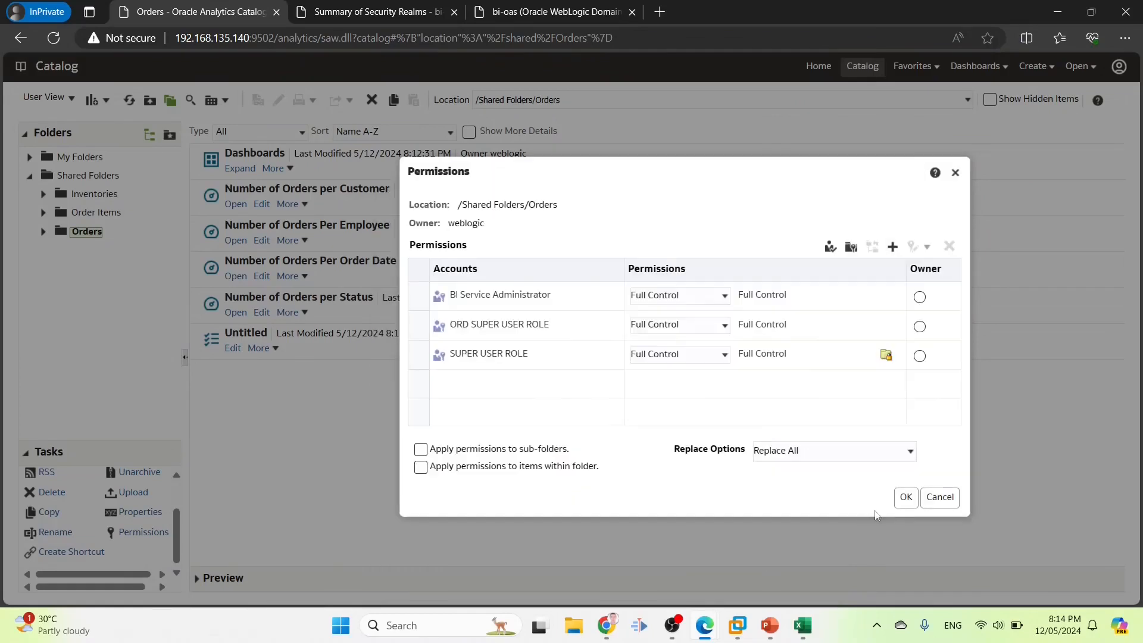
click(906, 498)
Select the super user's user name from cell B10 and return to Oracle Analytics
click(802, 625)
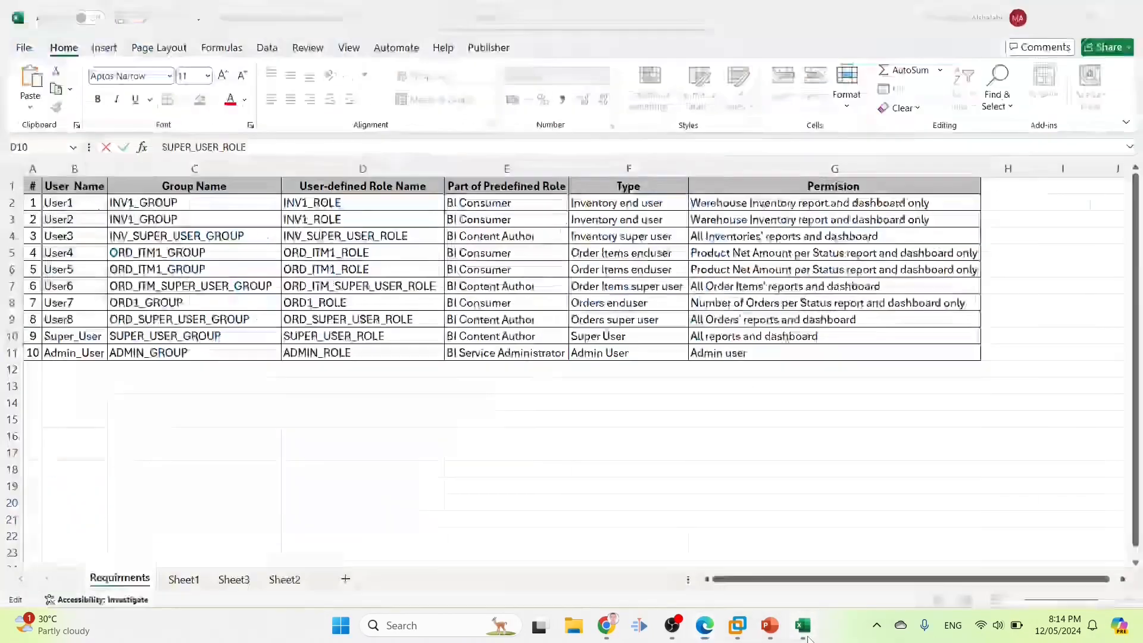
click(62, 336)
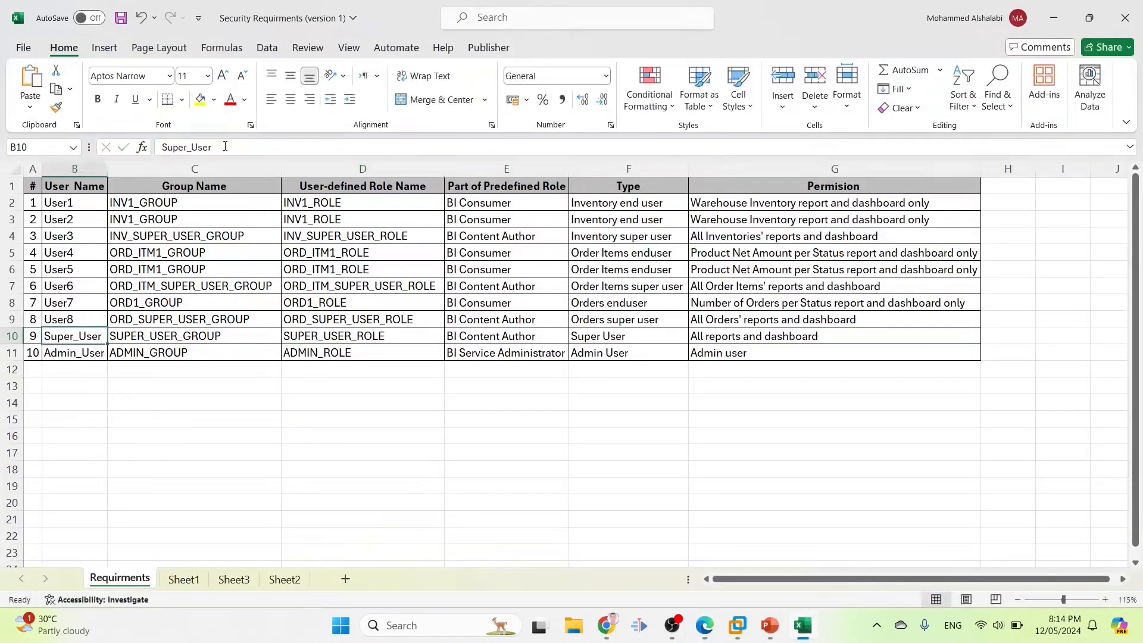
double_click(225, 146)
key(ctrl+c)
click(607, 626)
click(1123, 78)
Sign out and sign back in with the super user's user ID and password
click(1080, 154)
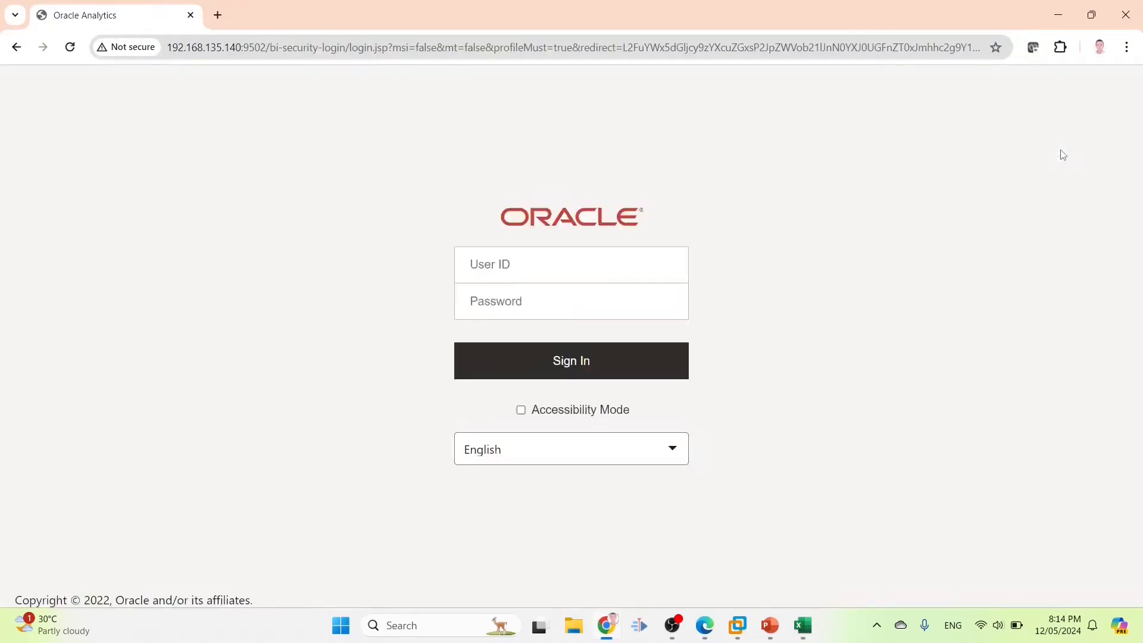
click(588, 273)
key(ctrl+v)
click(477, 301)
text(123)
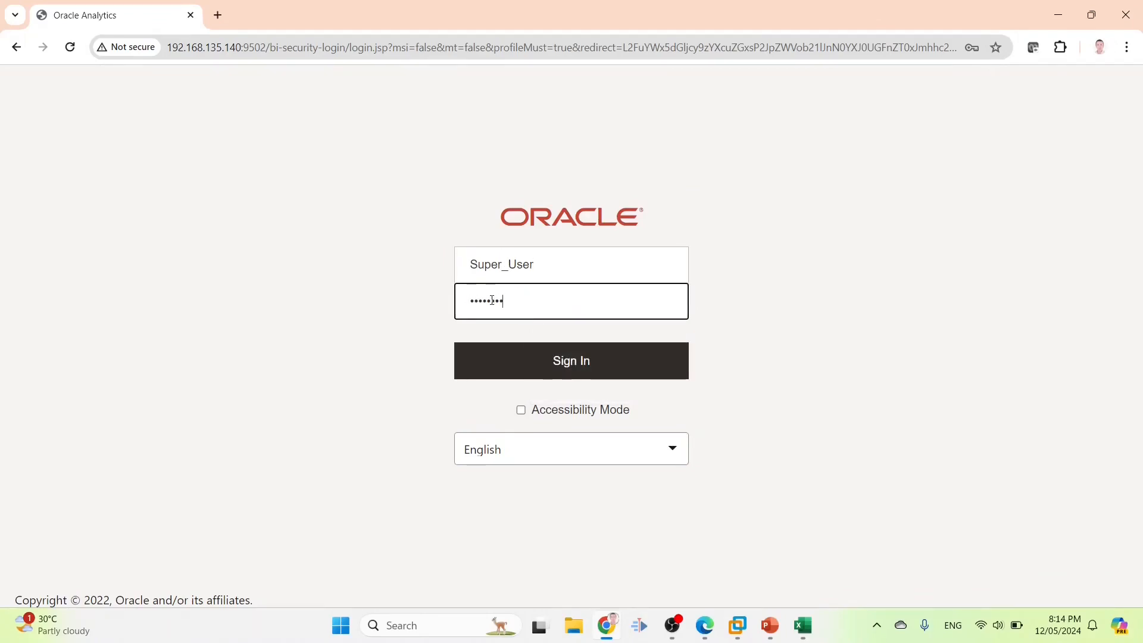
key(Return)
click(989, 84)
In the other browser, apply the Orders folder permissions to its sub-folders and save
click(980, 79)
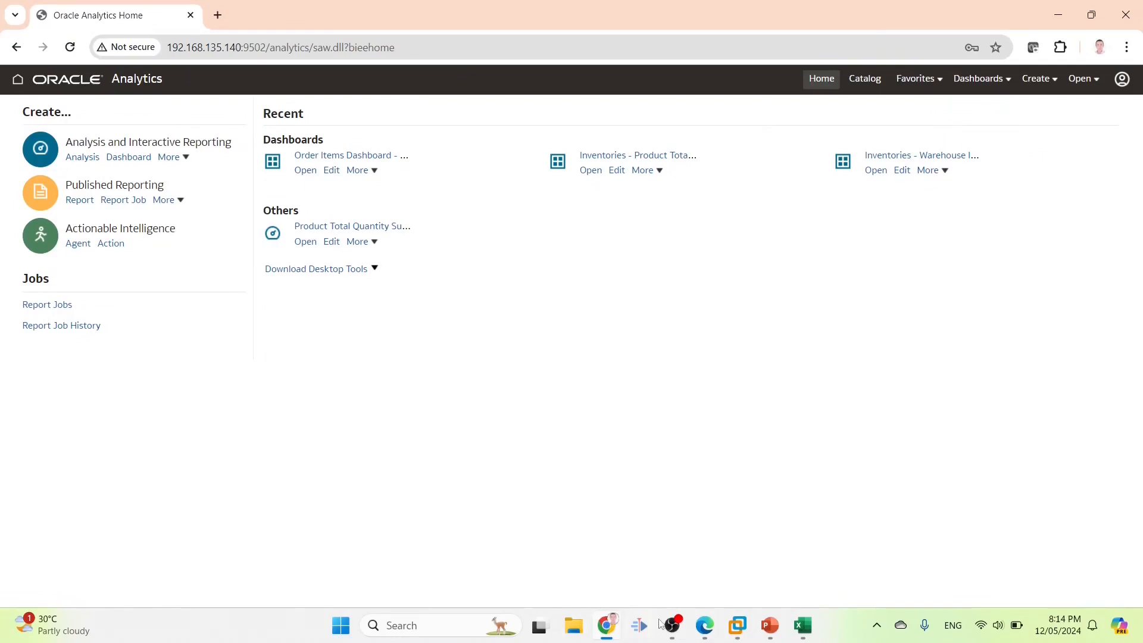
mouse_move(700, 624)
click(752, 552)
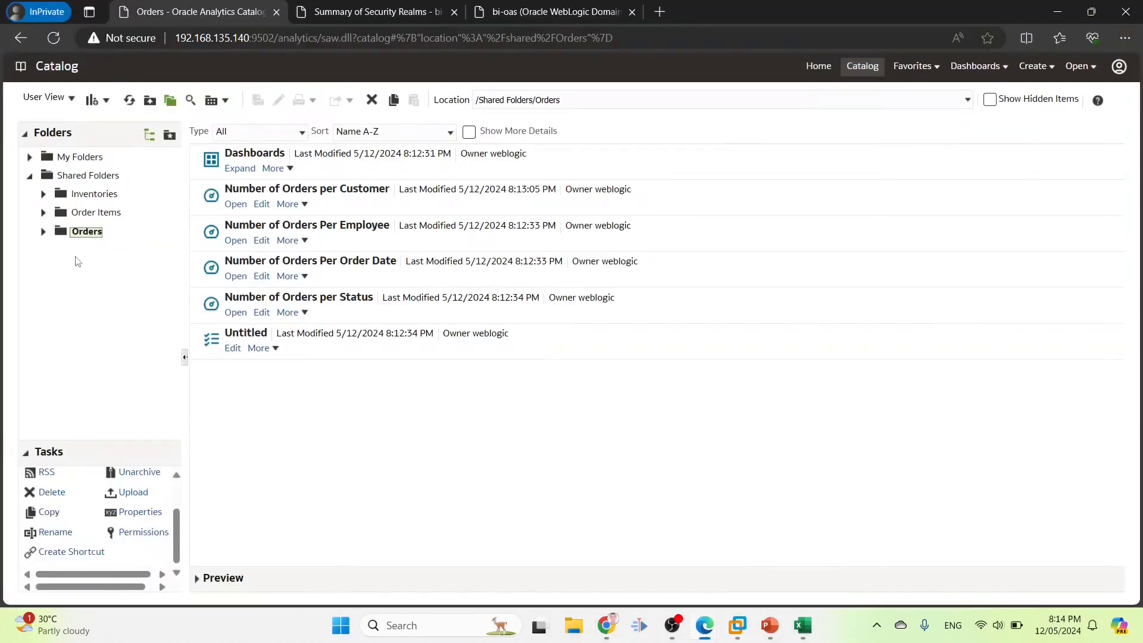
click(140, 532)
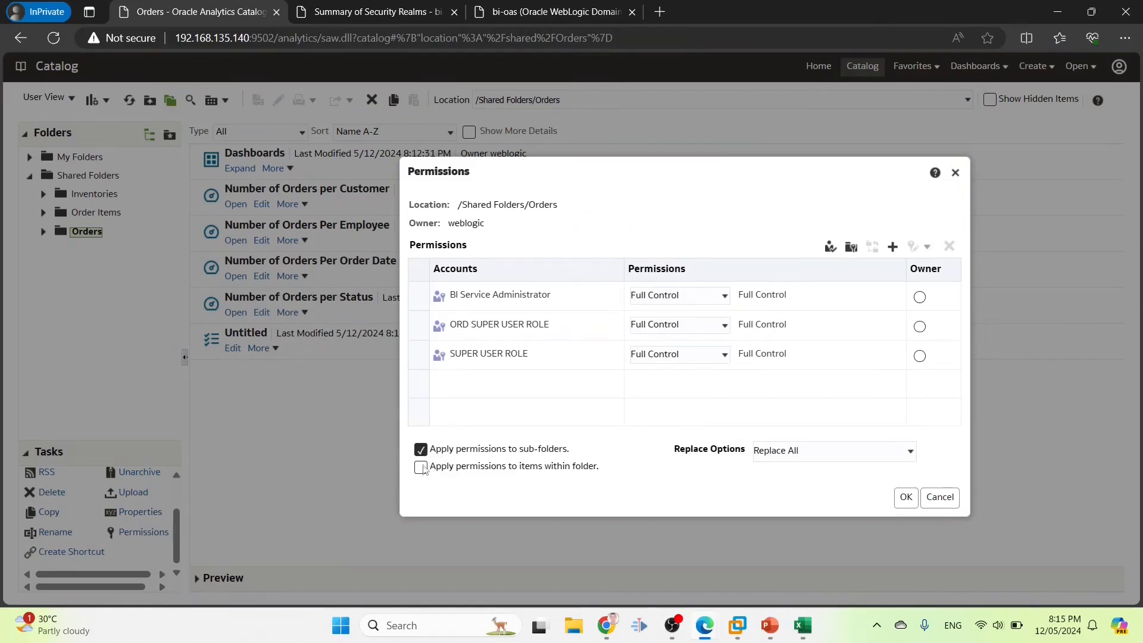
click(905, 497)
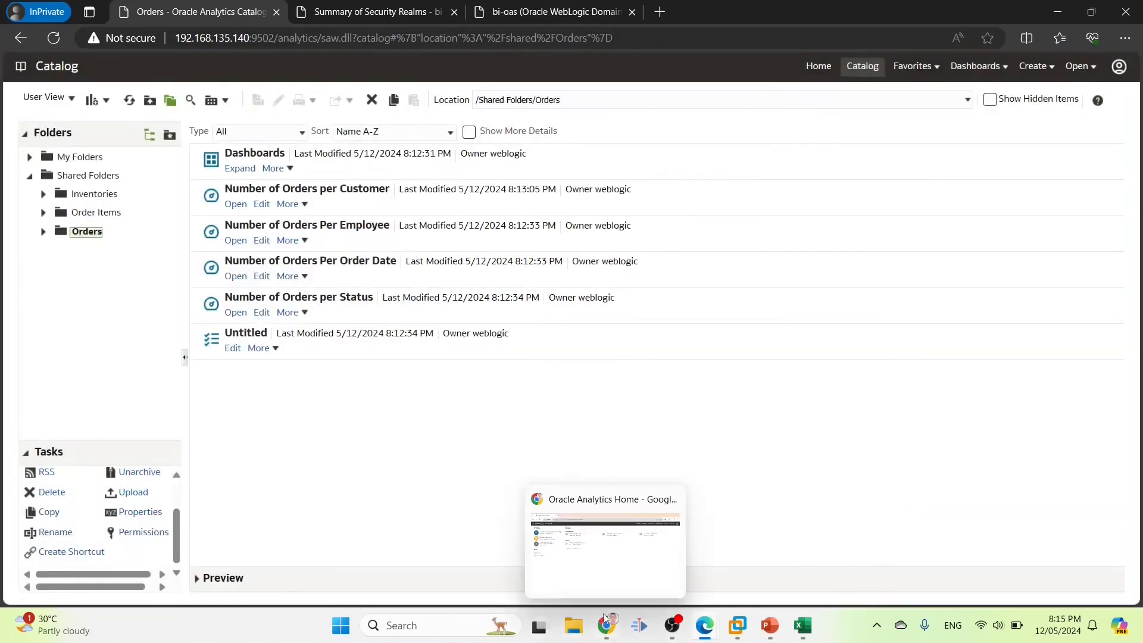
mouse_move(606, 626)
click(600, 545)
Sign out and log back in as the super user, dismissing the save-password prompt
click(1118, 78)
click(1073, 154)
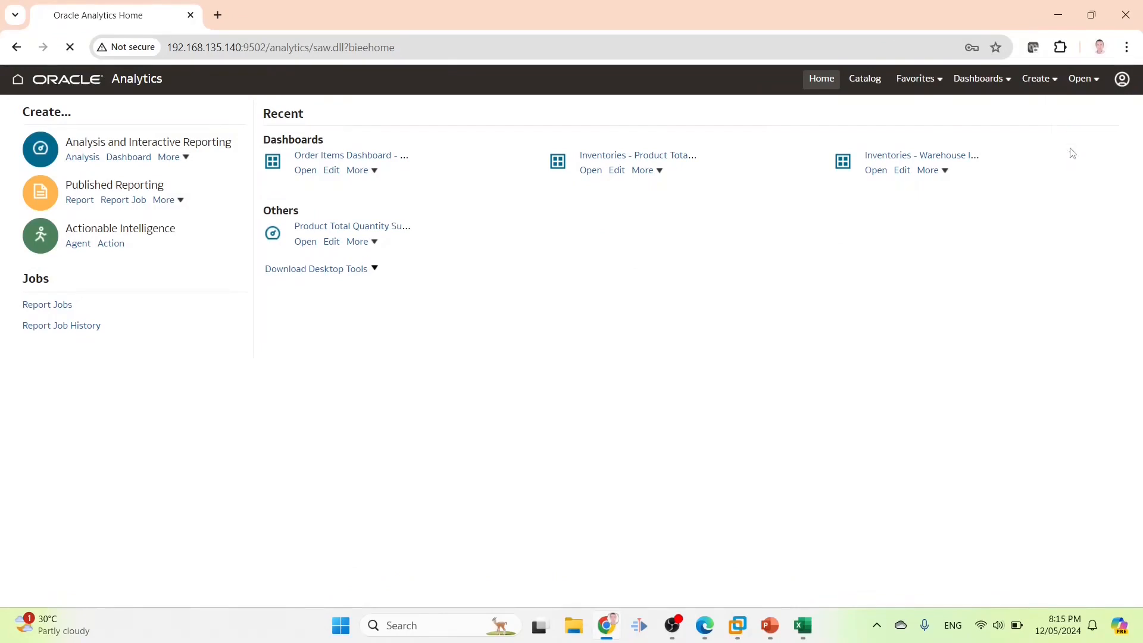
click(519, 290)
click(518, 264)
text(Super_User)
key(Tab)
text(•••••••)
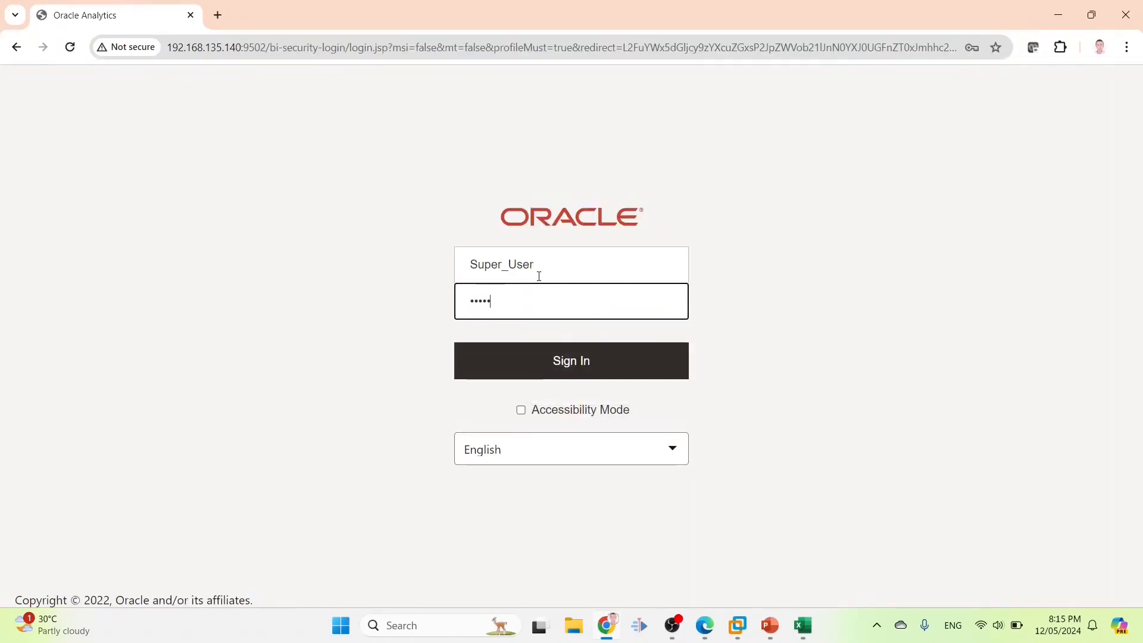
key(Return)
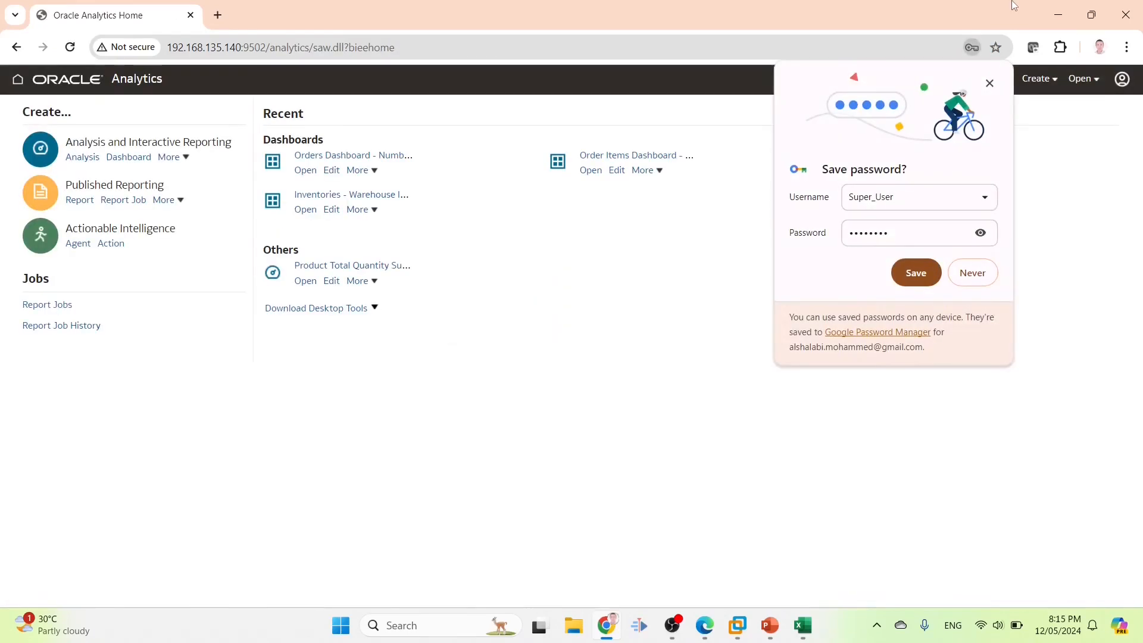
click(992, 84)
Open the Inventories dashboard, then switch to the Order Items Dashboard
click(992, 79)
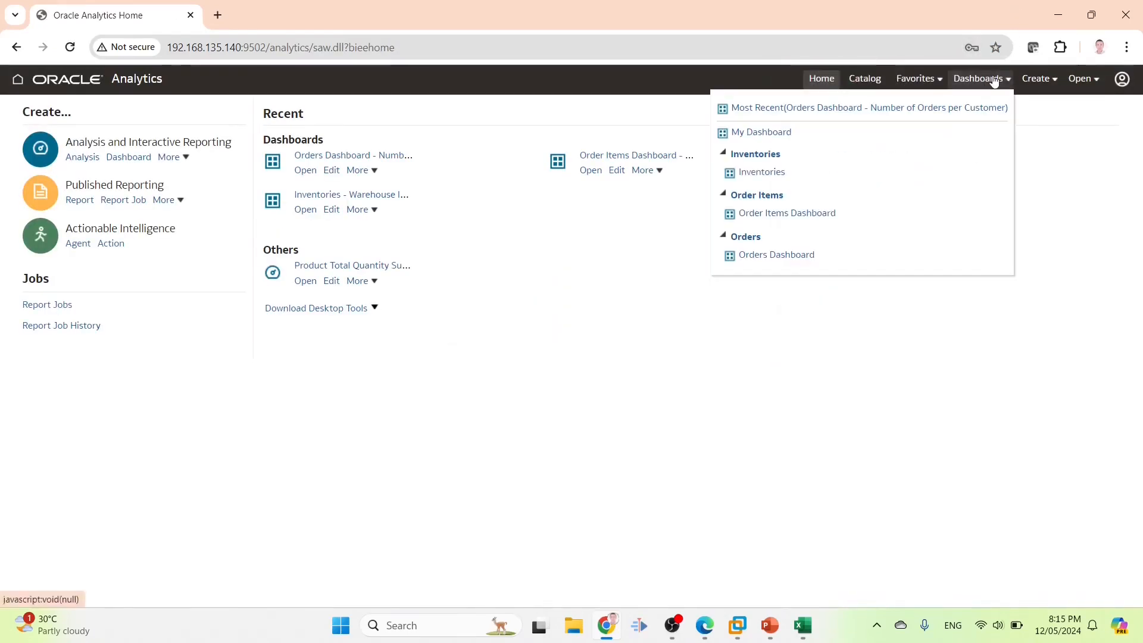
click(765, 172)
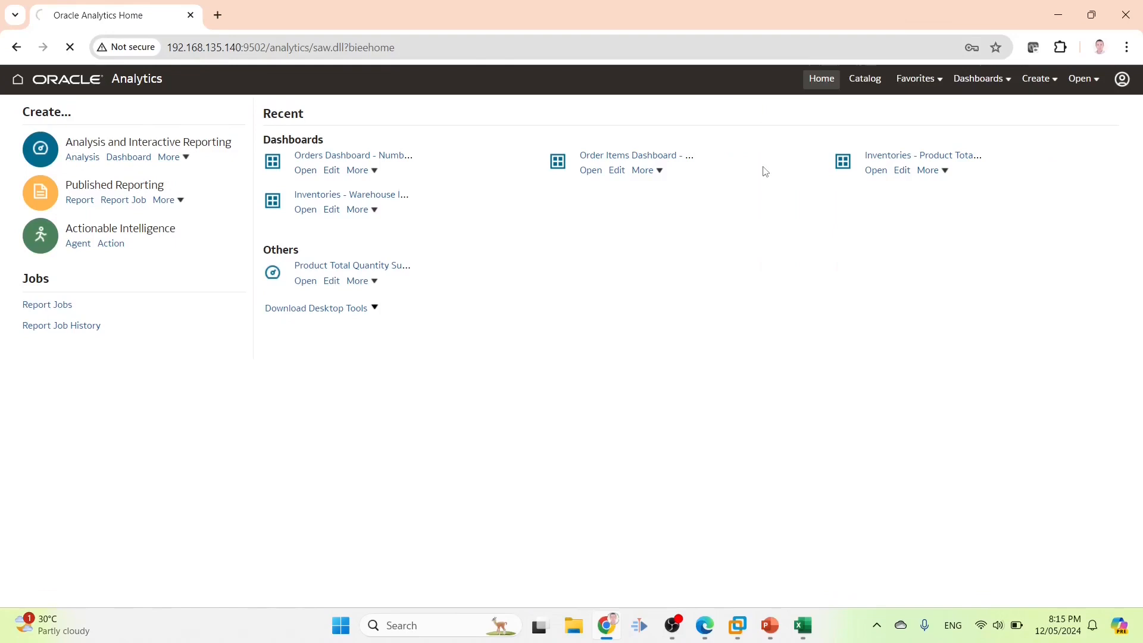
click(979, 78)
click(834, 213)
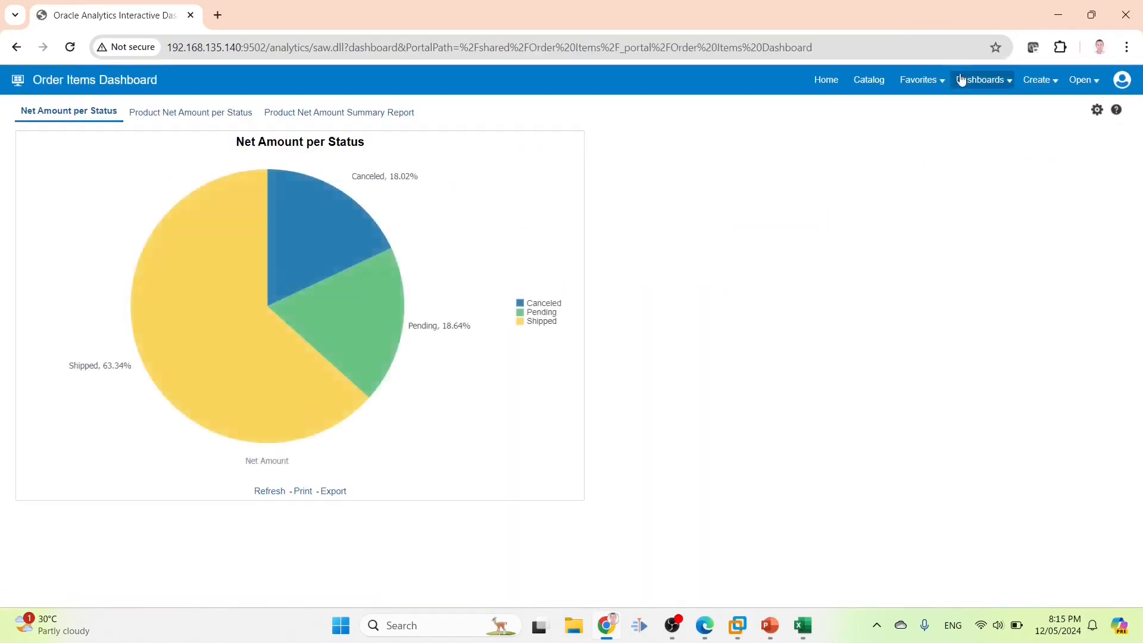
Open the Orders Dashboard in edit mode and save it
click(977, 79)
click(801, 248)
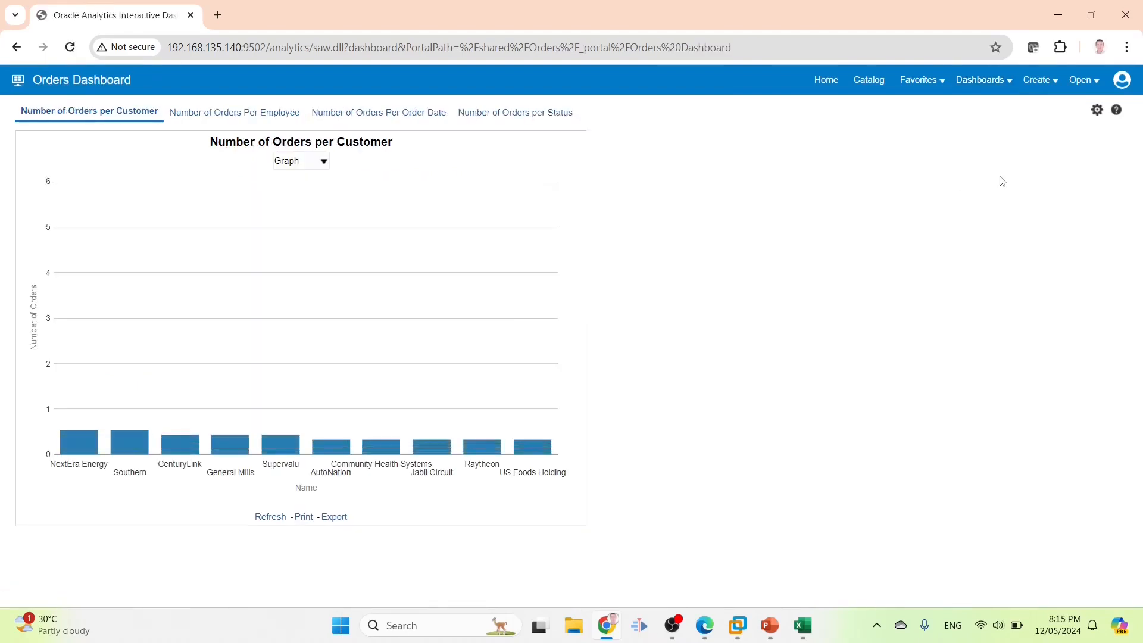
click(1097, 110)
click(1012, 133)
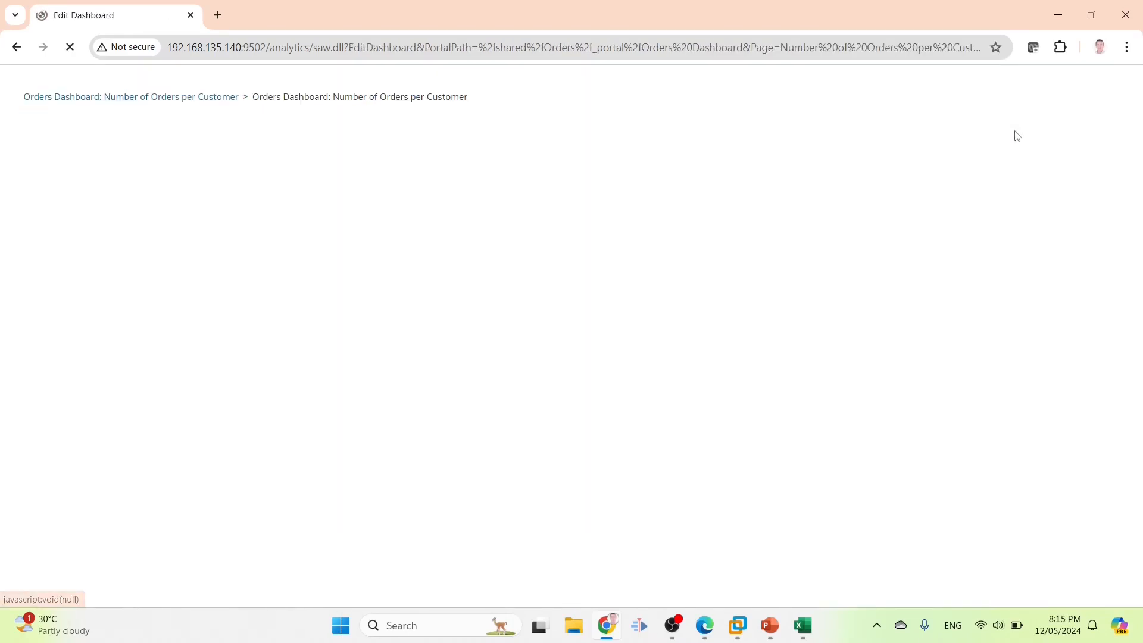
click(1072, 111)
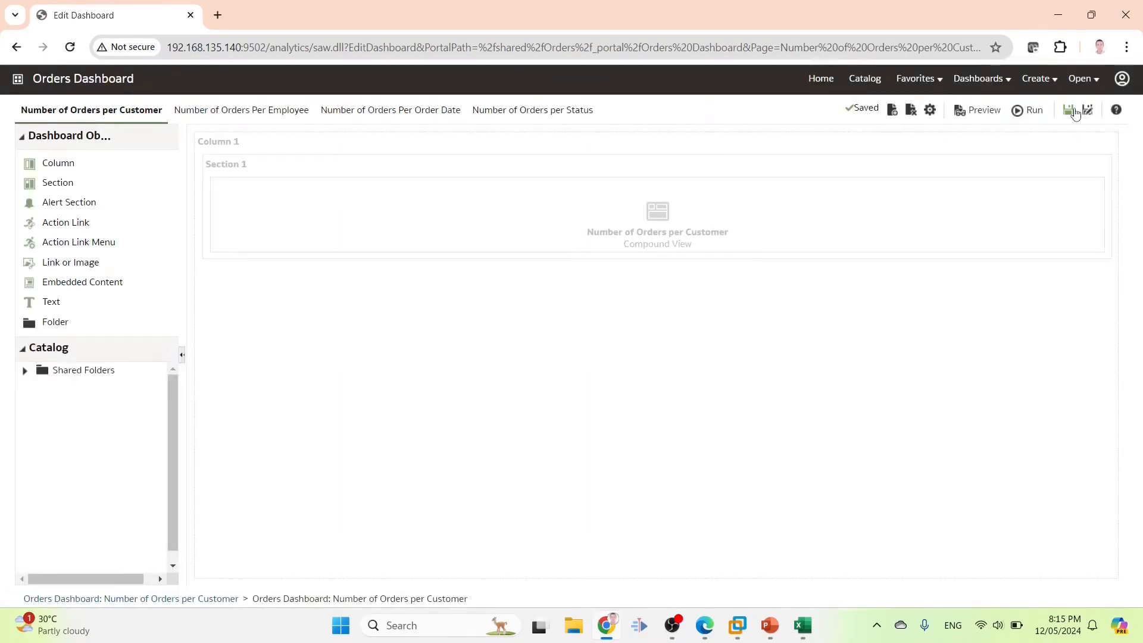
Start a new analysis from Create, then close the subject area chooser
click(1036, 79)
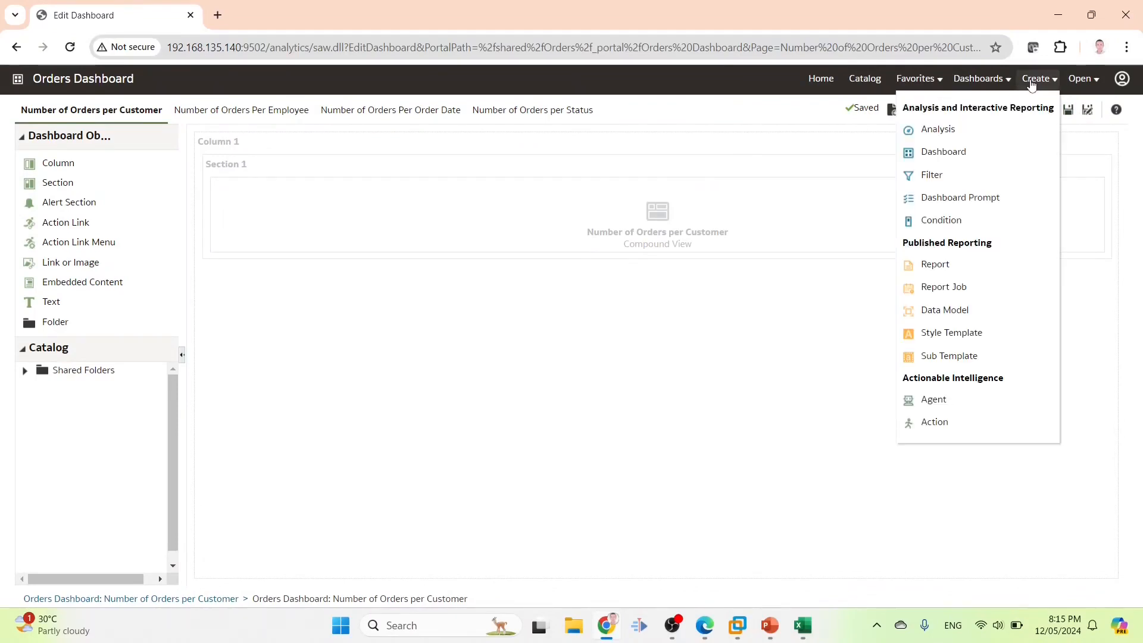
click(939, 133)
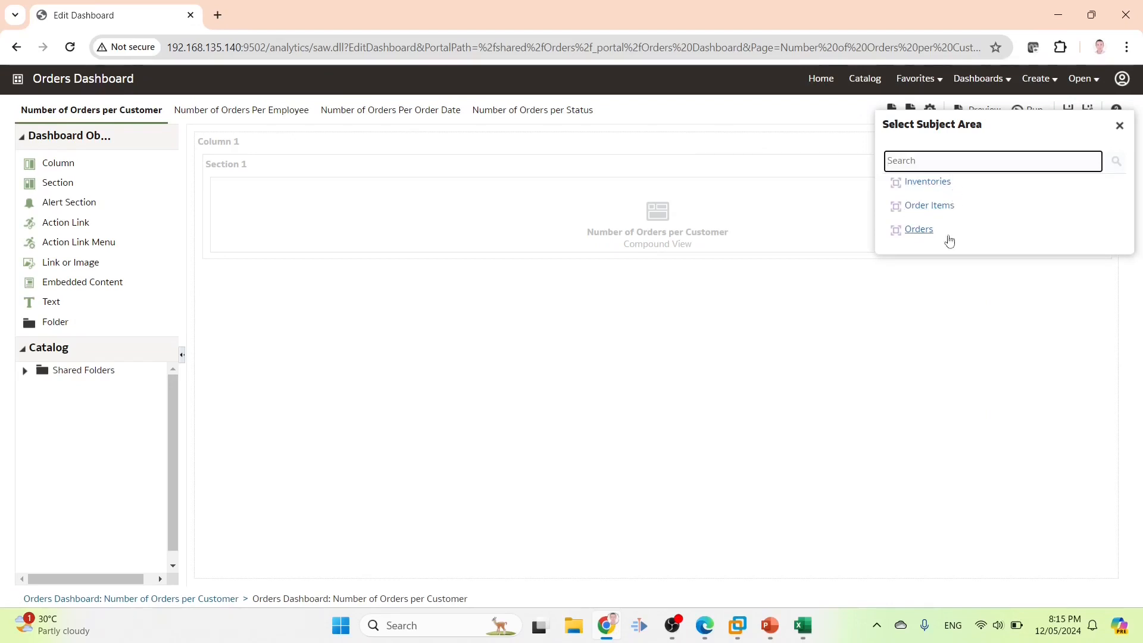
click(1120, 125)
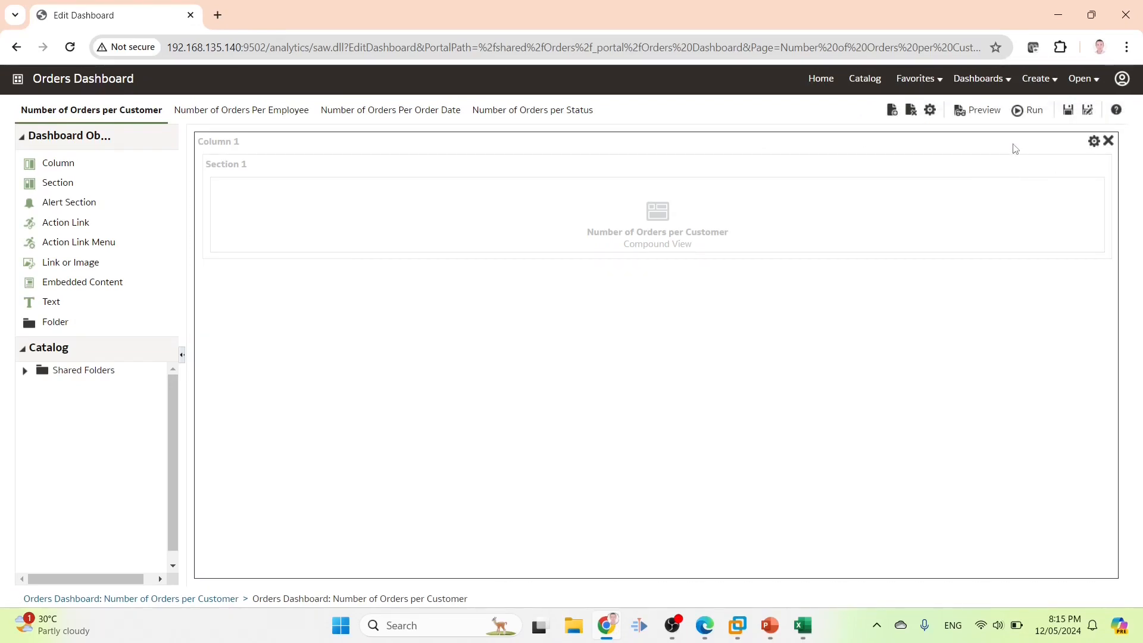
click(1121, 80)
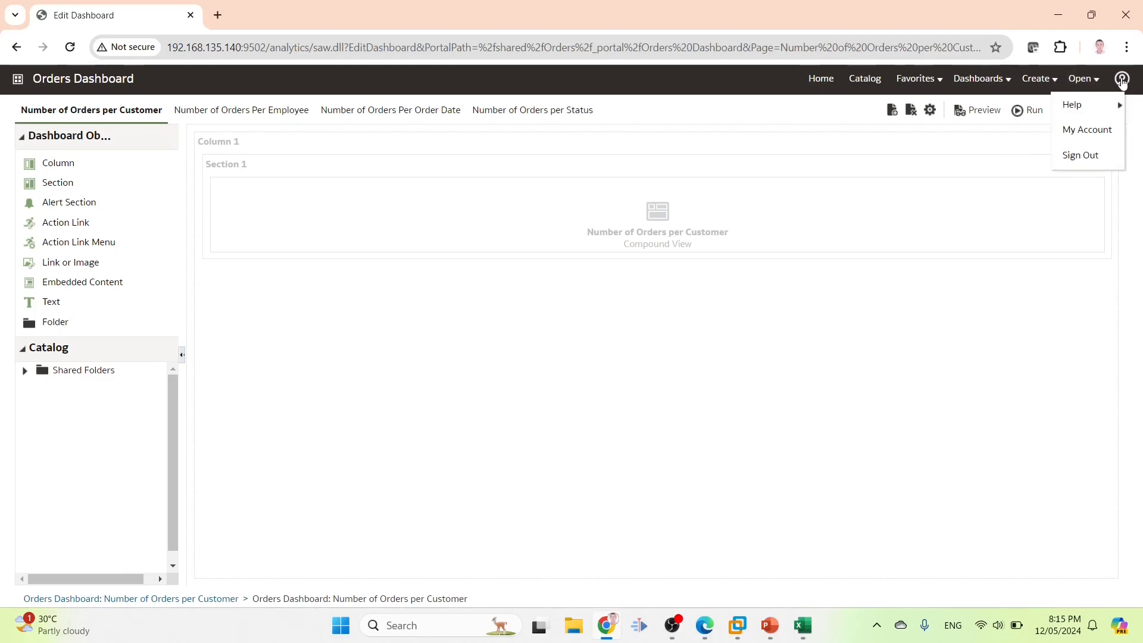
In My Account, read the roles Authenticated User, BI Consumer, BI Content Author and SUPER USER ROLE, then close it
click(1075, 131)
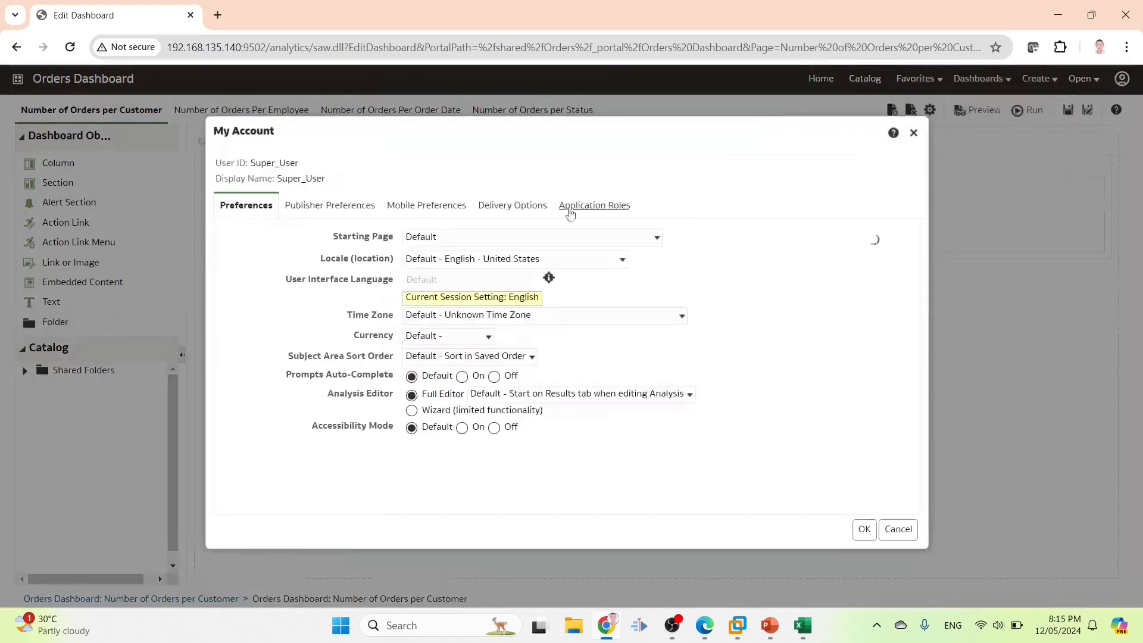
click(590, 206)
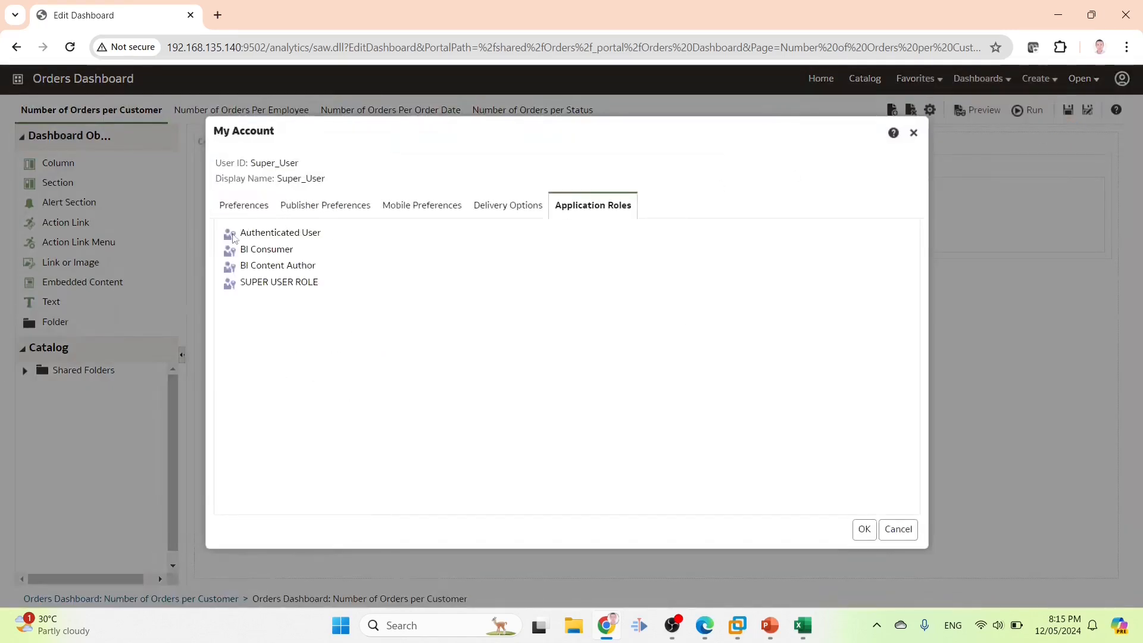
drag(246, 233, 344, 237)
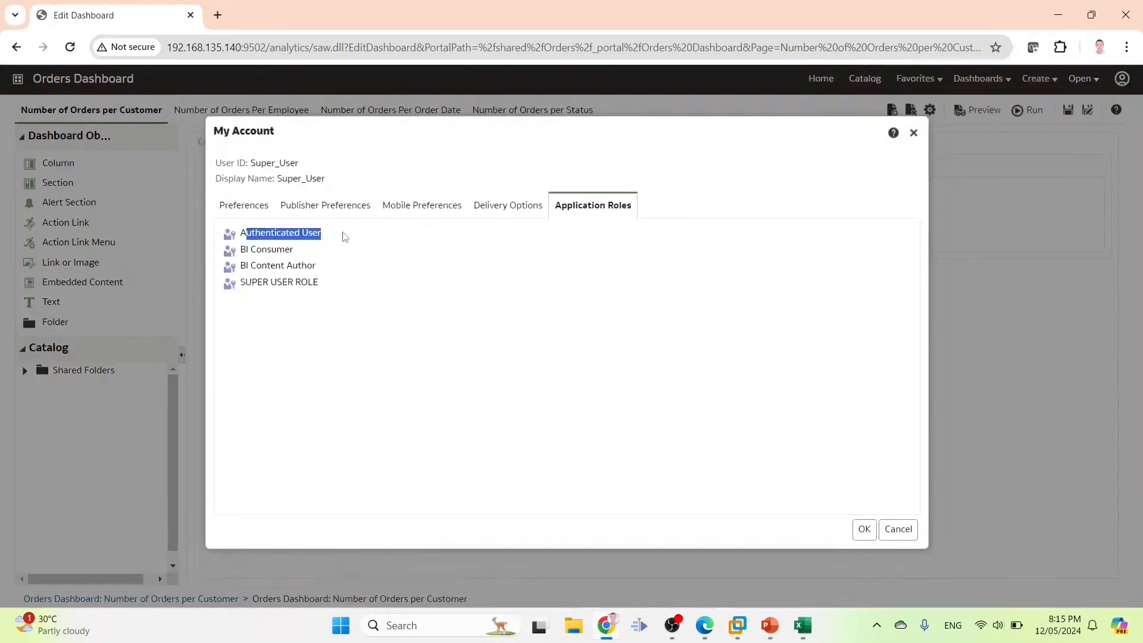
click(243, 249)
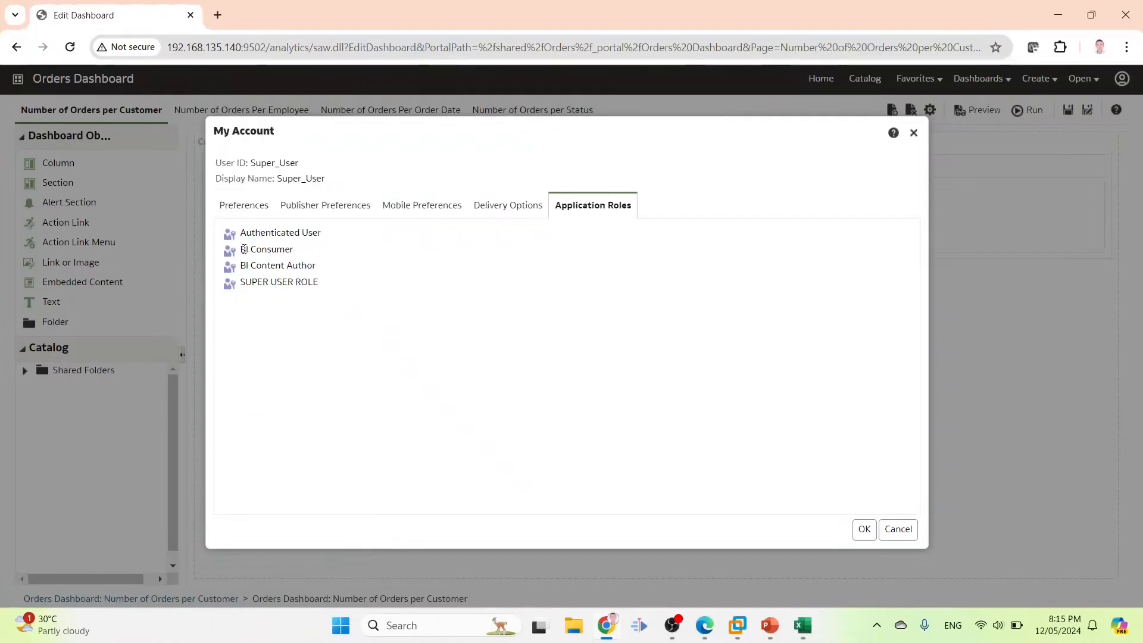
drag(244, 249, 309, 250)
click(254, 266)
drag(240, 266, 338, 271)
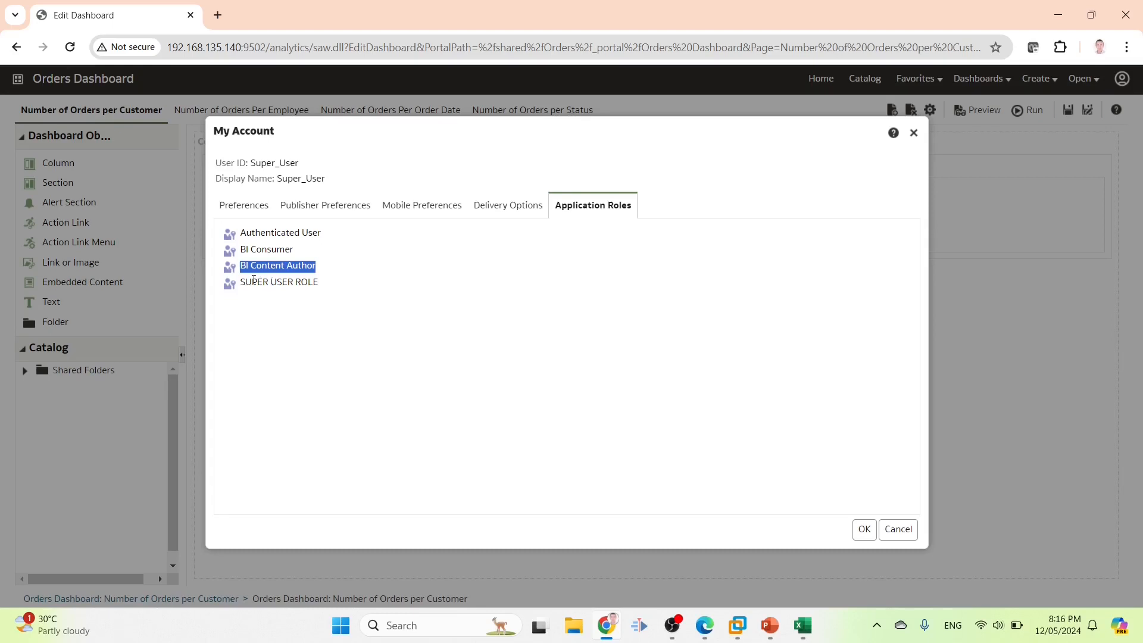
drag(245, 280, 332, 288)
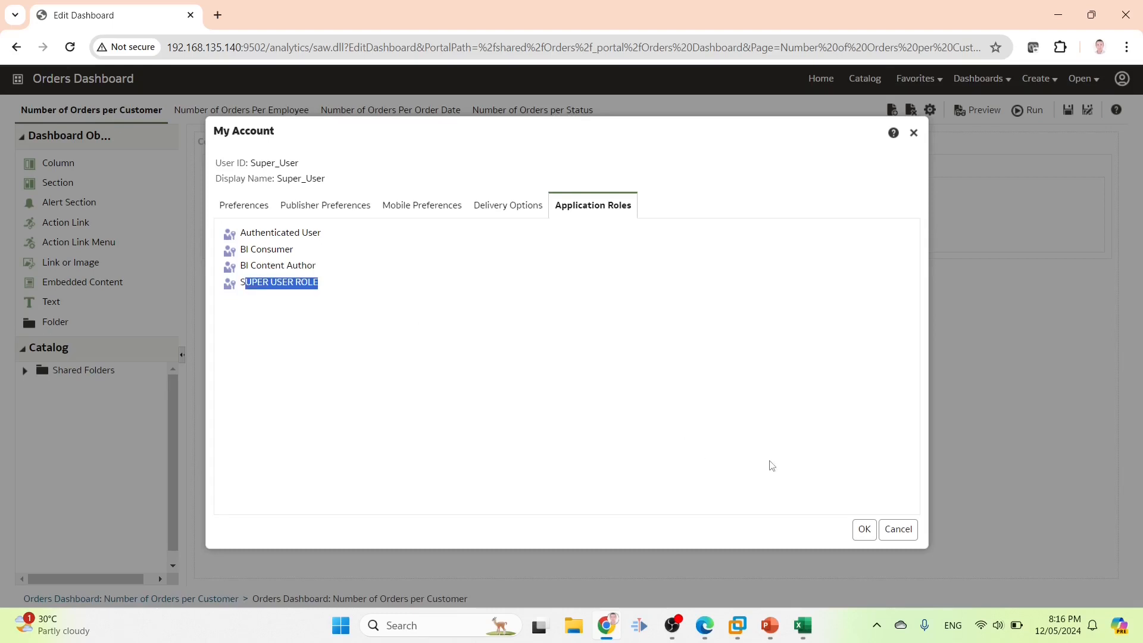
click(898, 529)
click(867, 79)
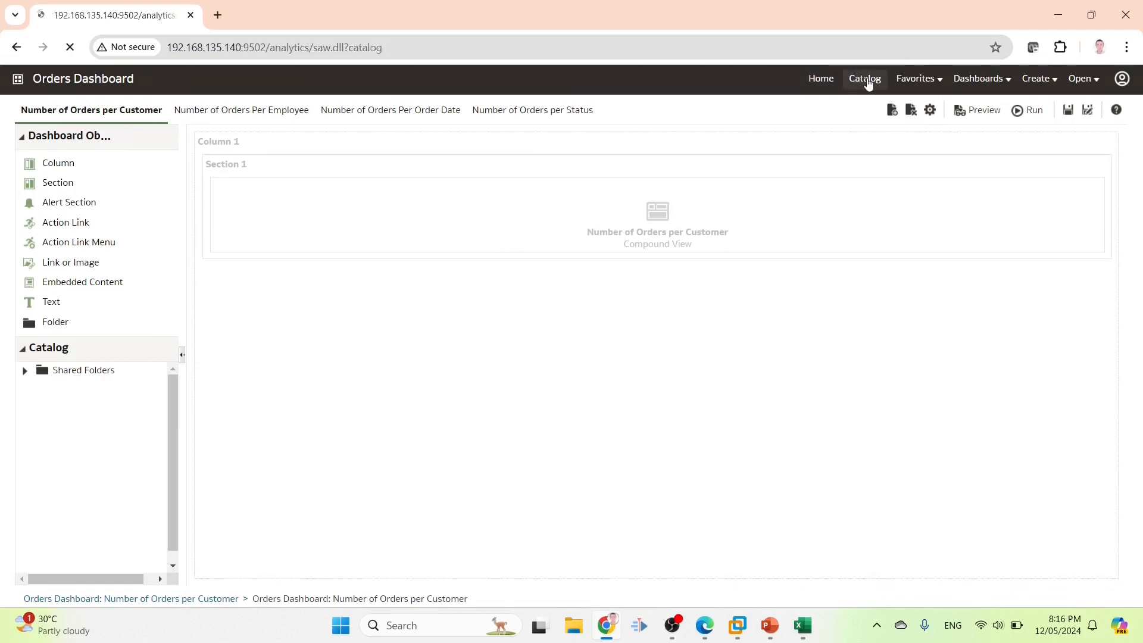
Copy User1's role name INV1_ROLE from cell D2 of the requirements workbook
click(822, 78)
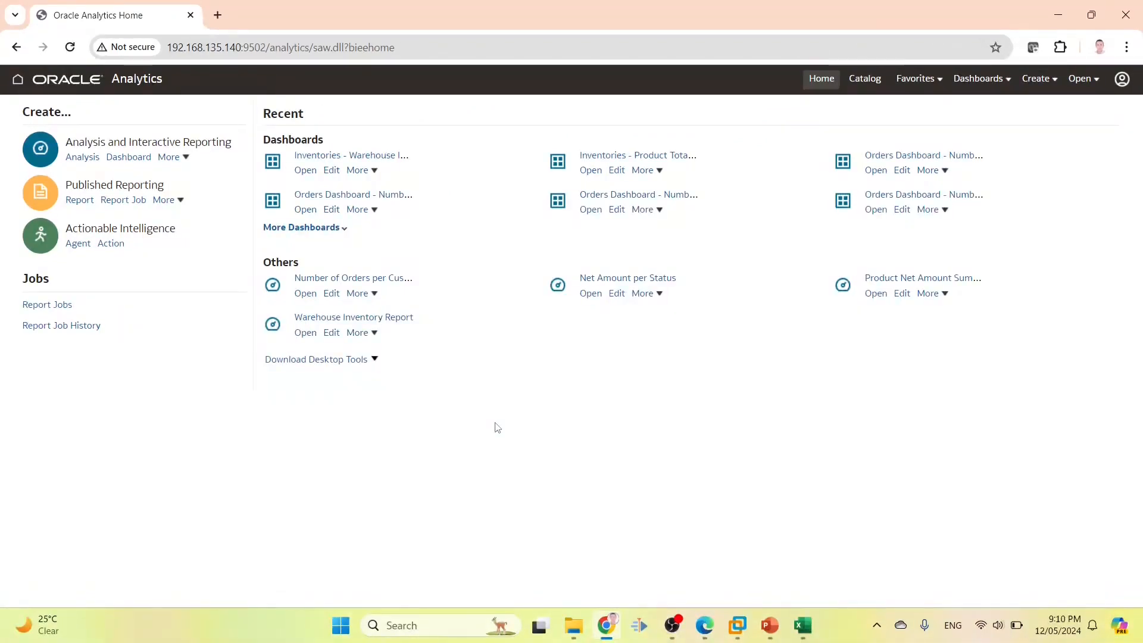
click(804, 626)
click(82, 204)
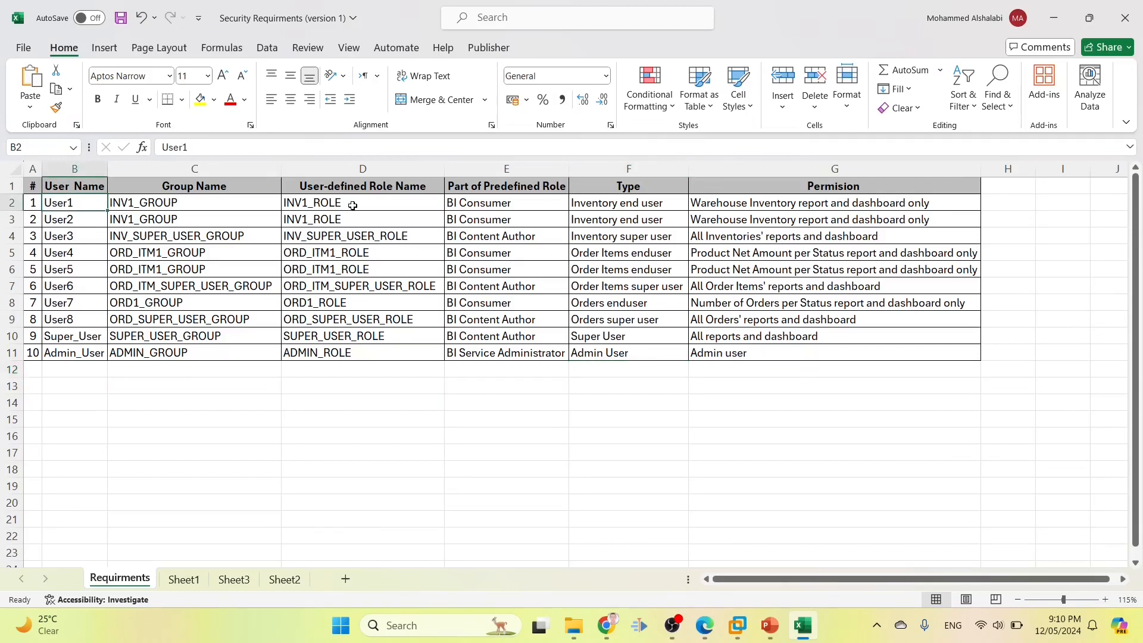
click(353, 205)
double_click(343, 202)
double_click(344, 202)
key(ctrl+c)
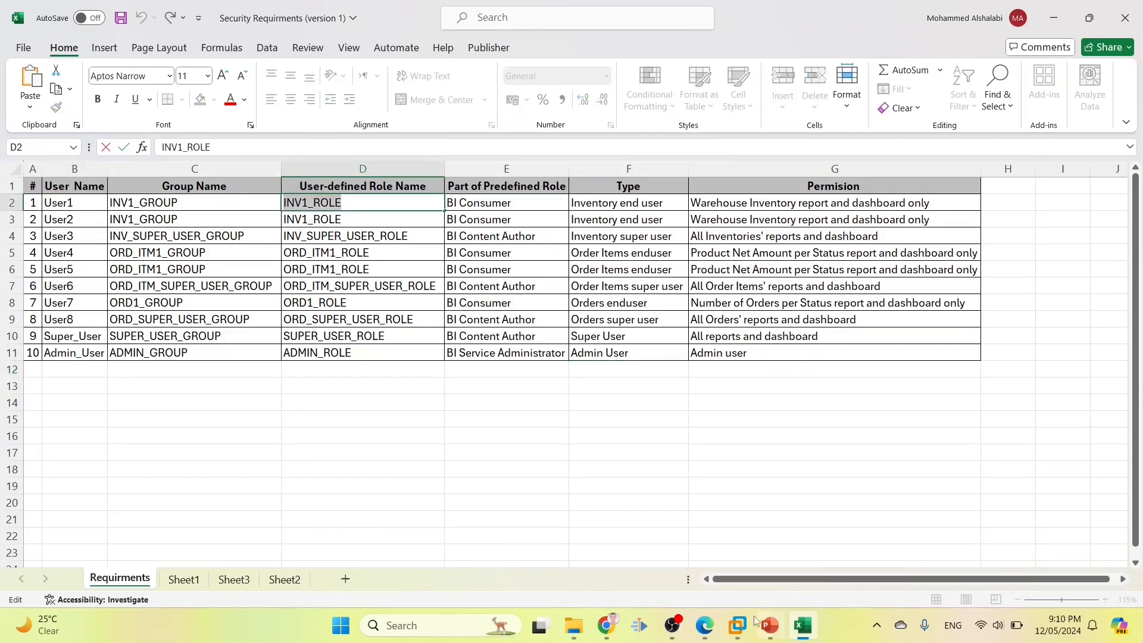
click(613, 622)
Open the Inventories folder permissions and add INV1 ROLE found by the pasted name
click(860, 88)
scroll(125, 527, down, 3)
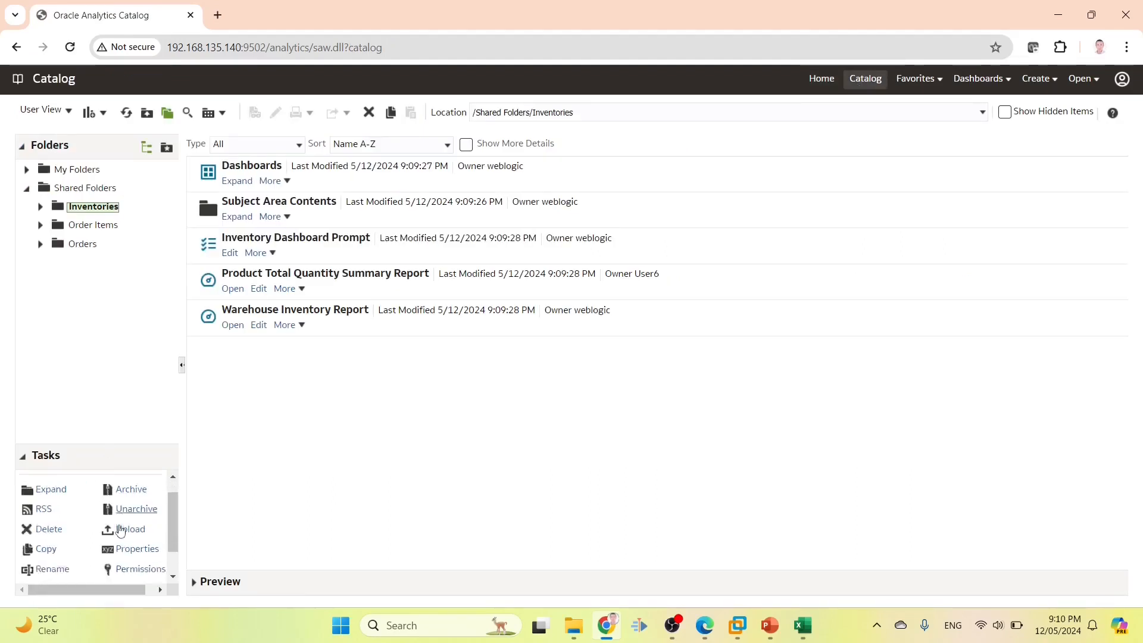
click(130, 533)
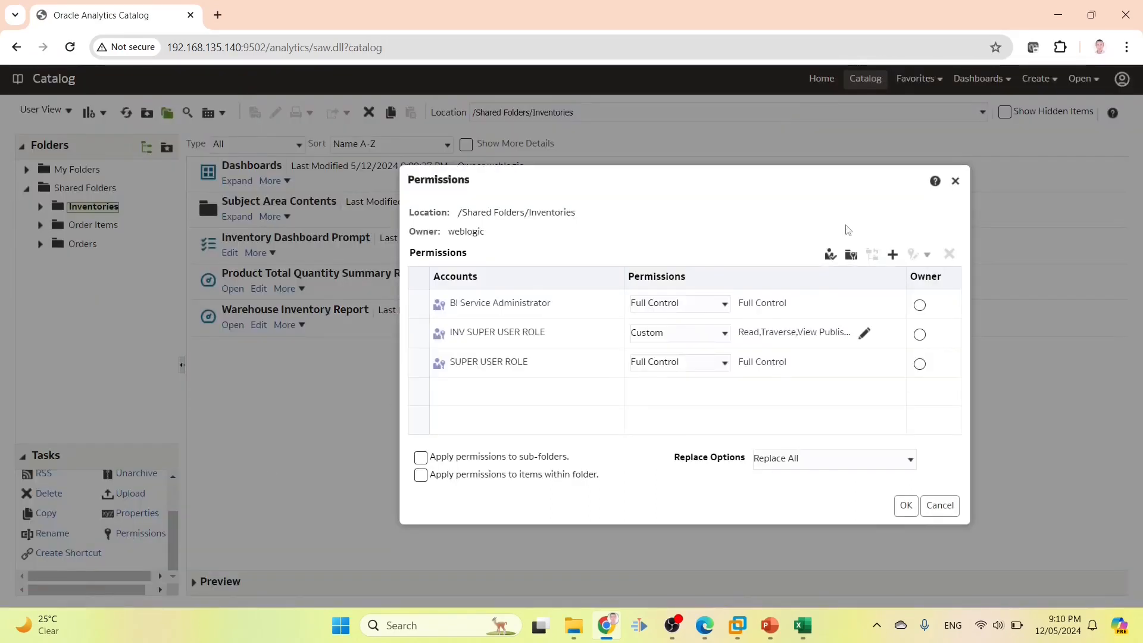
click(892, 254)
key(ctrl+v)
click(443, 316)
click(441, 384)
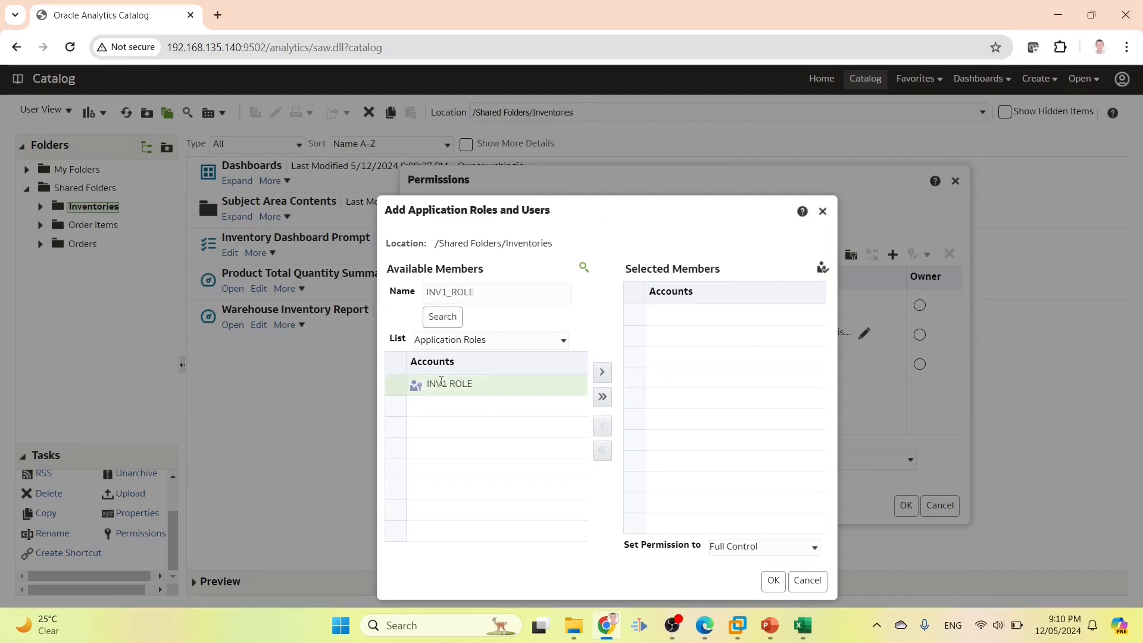
click(602, 374)
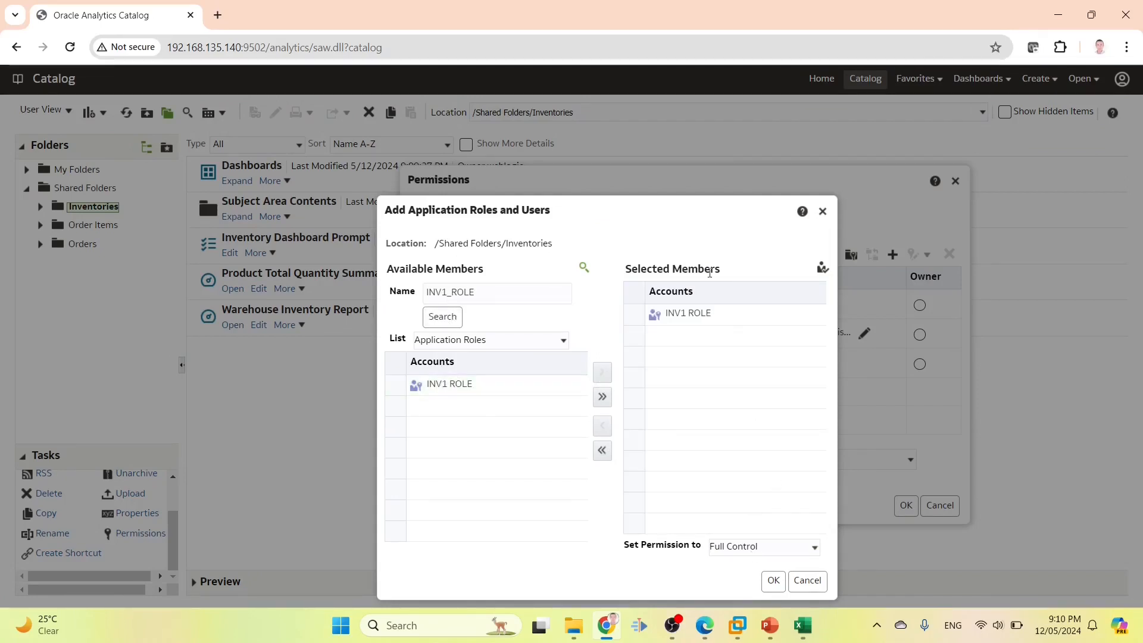
Set INV1 ROLE's permission level to Open and apply the folder permissions
click(735, 543)
click(749, 501)
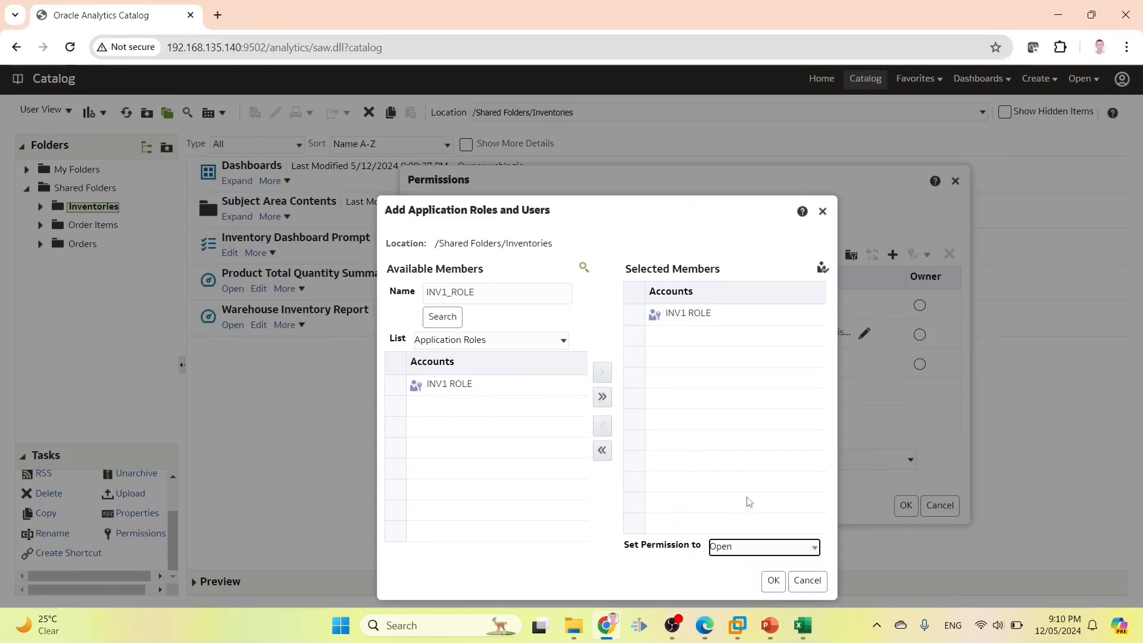
click(741, 550)
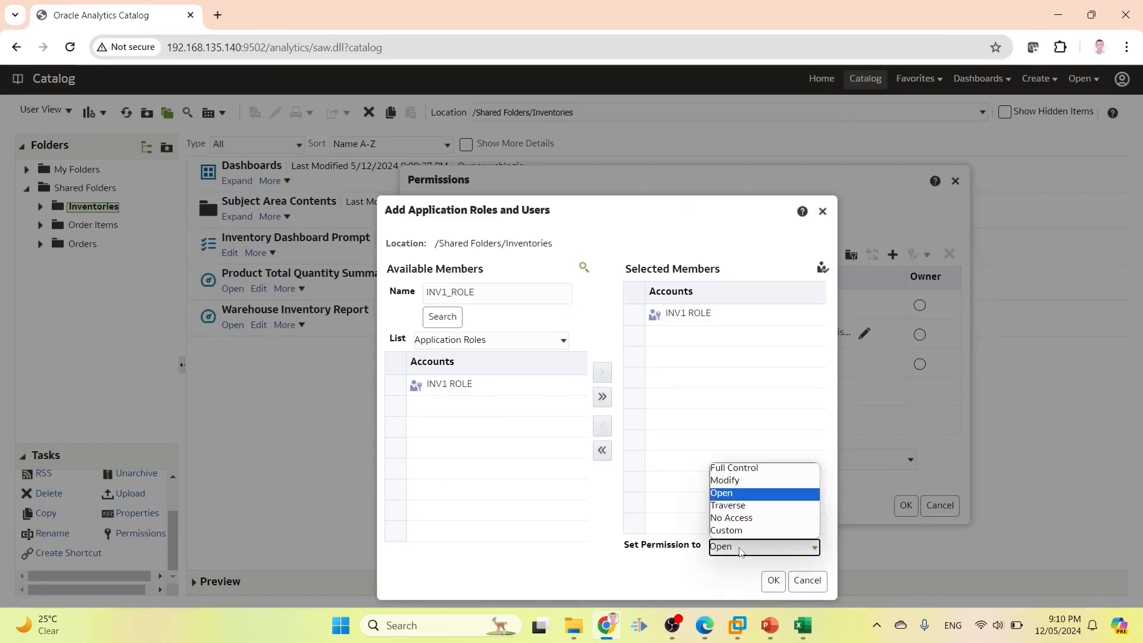
click(739, 496)
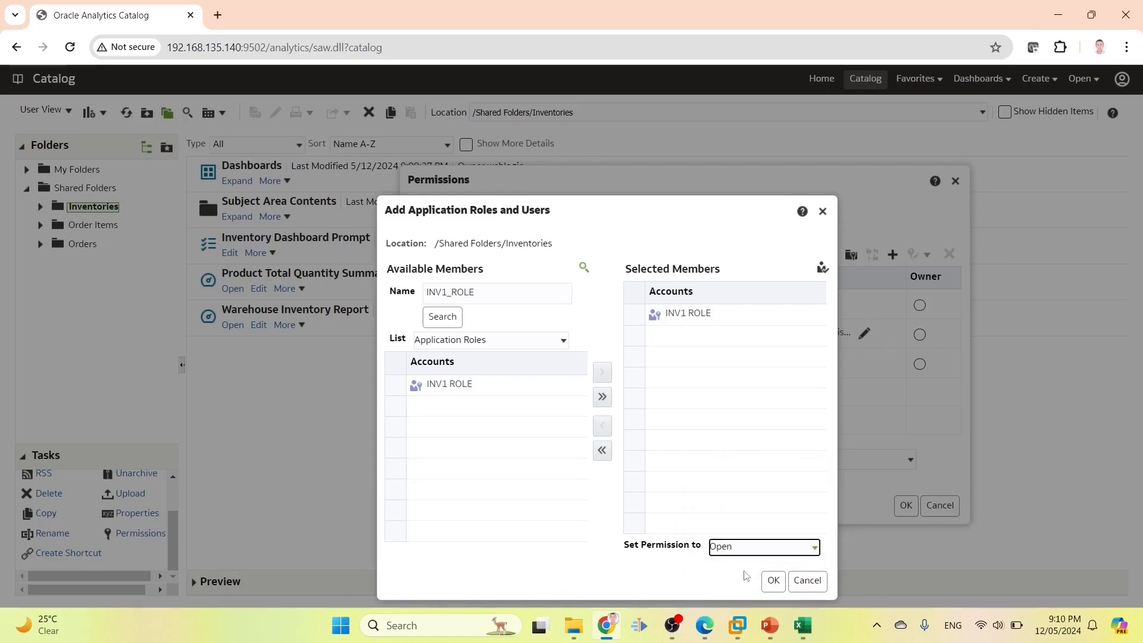
click(773, 580)
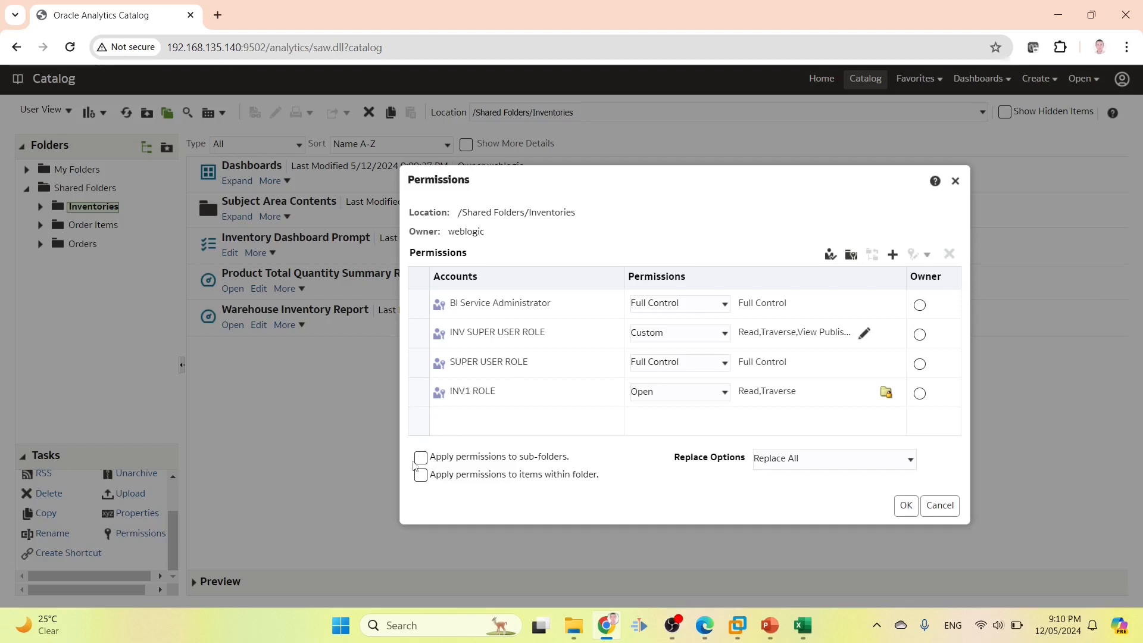
drag(600, 176, 734, 141)
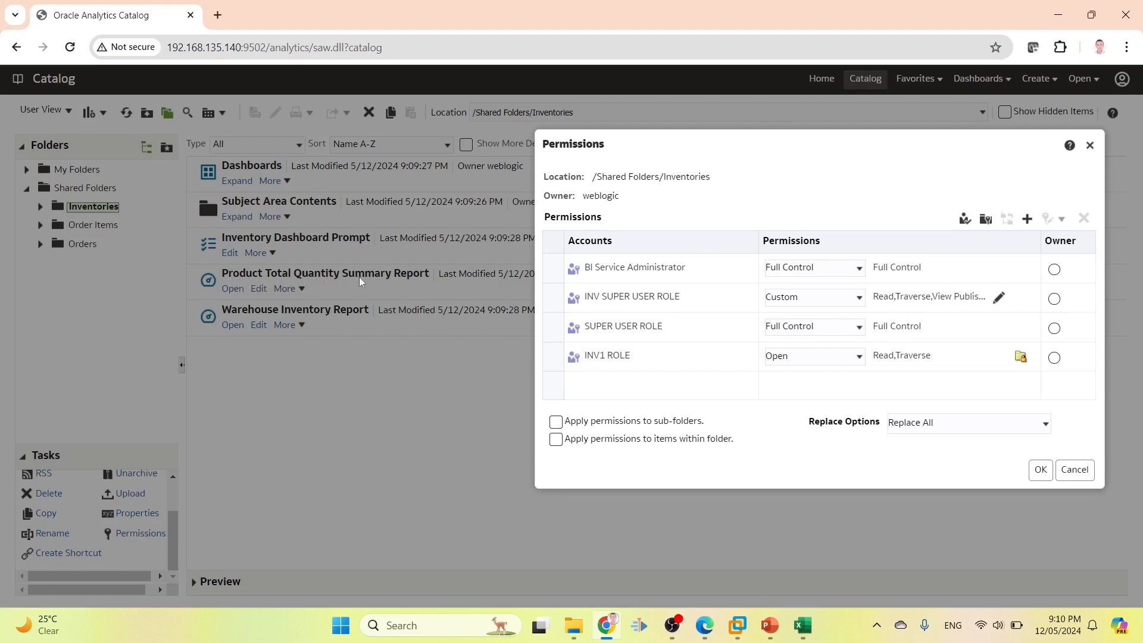
click(1037, 469)
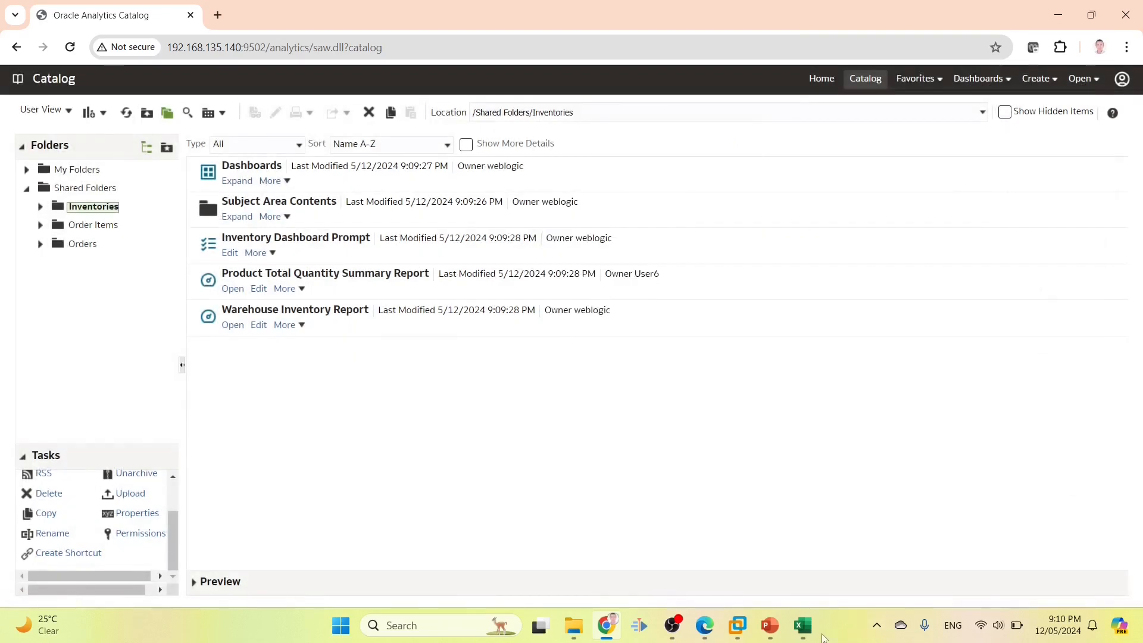
Check User1's permission requirement in cell G2, then open Warehouse Inventory Report permissions
click(804, 627)
click(786, 203)
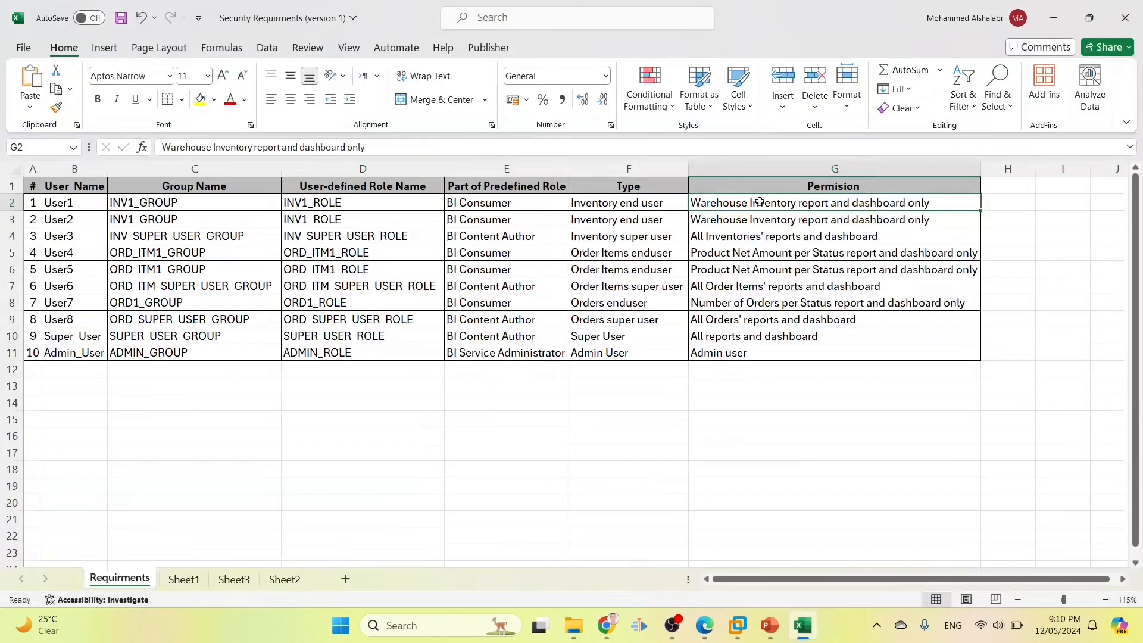
click(1054, 18)
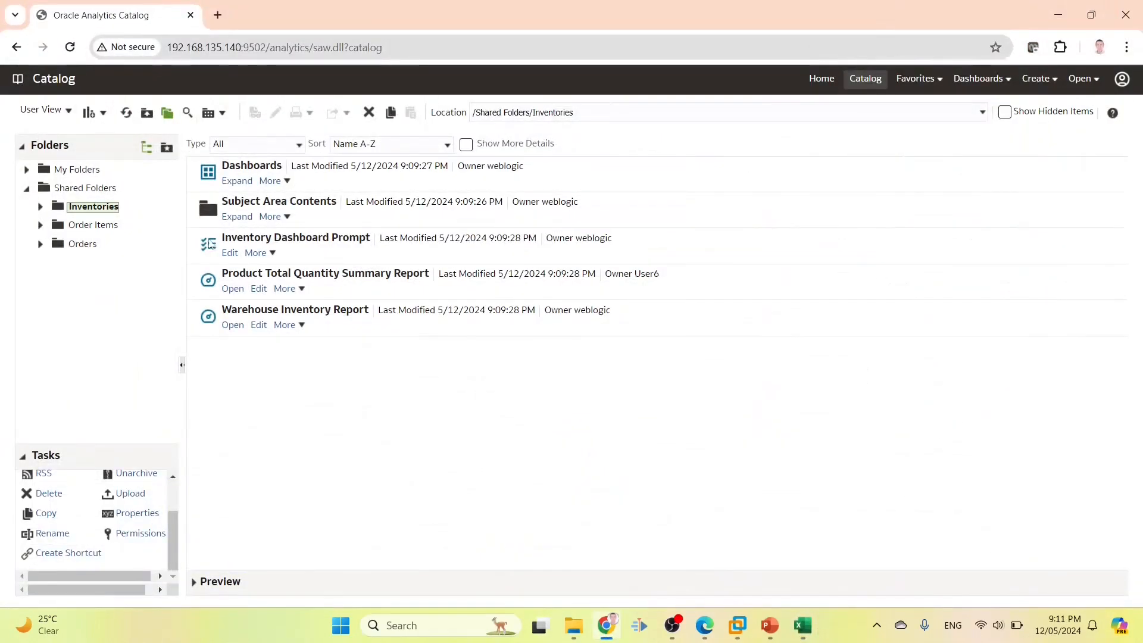
click(360, 320)
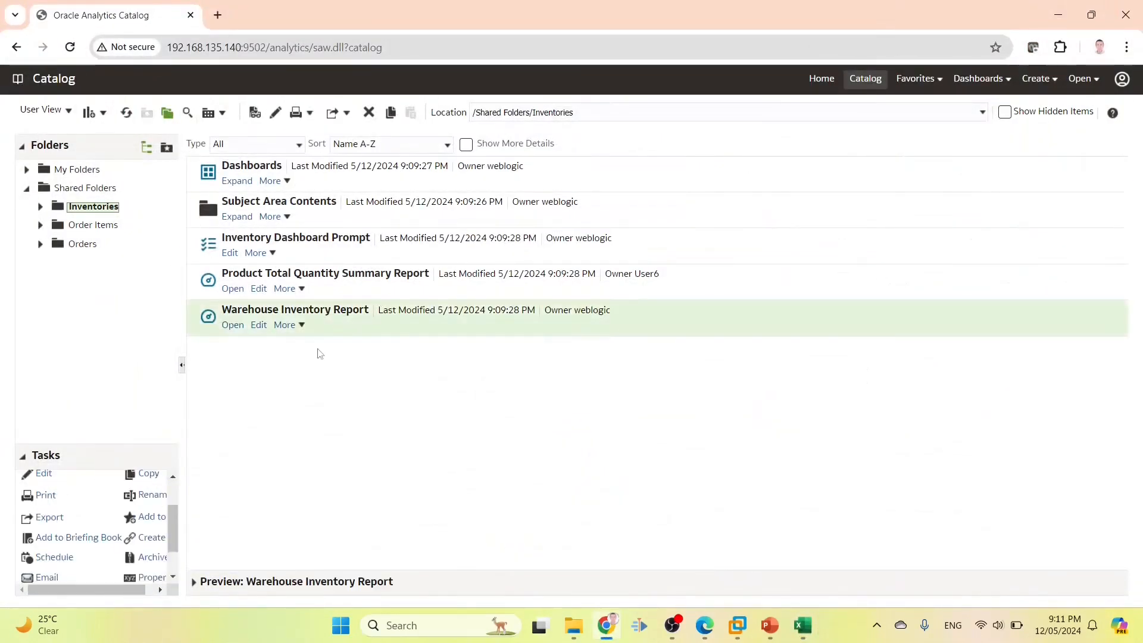
scroll(156, 523, down, 2)
click(143, 555)
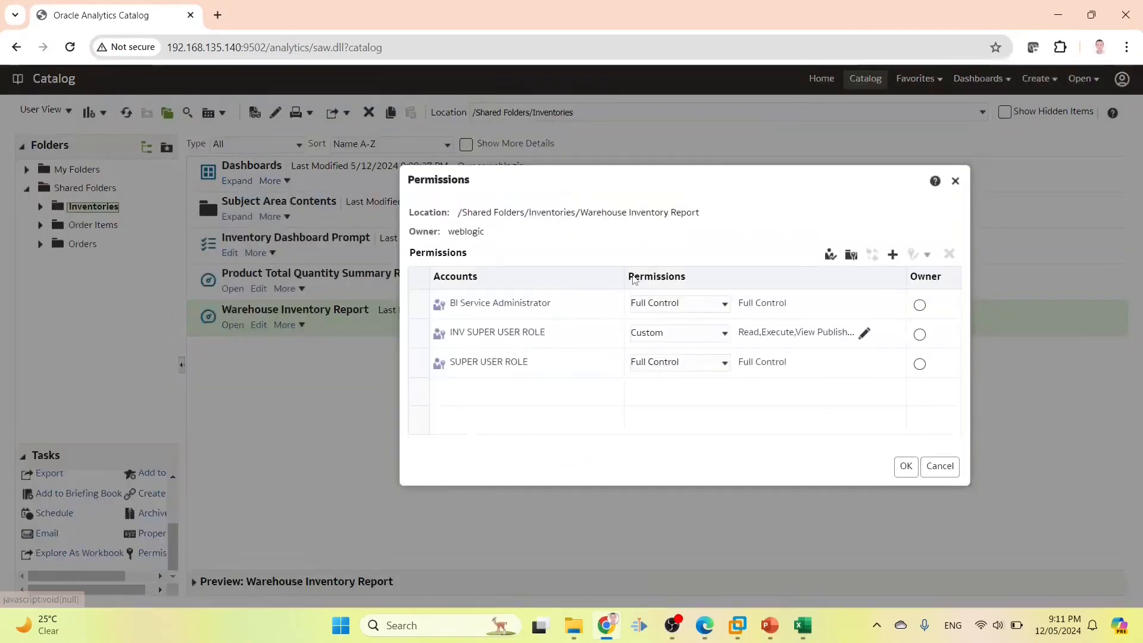
Add INV1 ROLE with Open access to the report, save, and return to the Inventories dashboard window
click(893, 255)
text(INV1_ROLE)
click(442, 316)
click(548, 384)
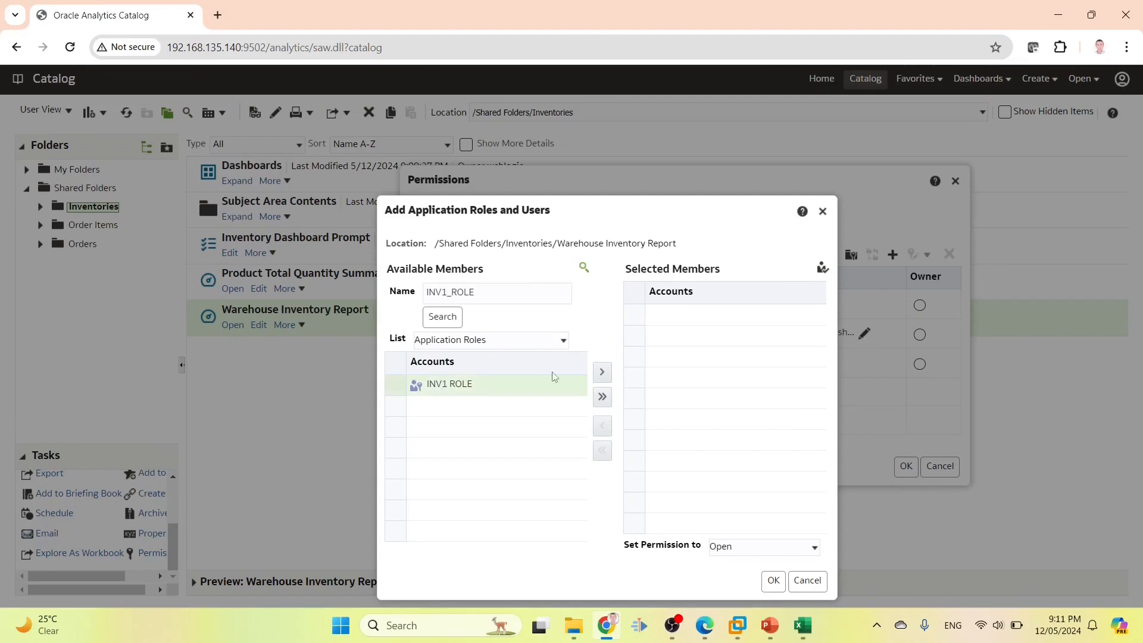
click(602, 372)
click(744, 548)
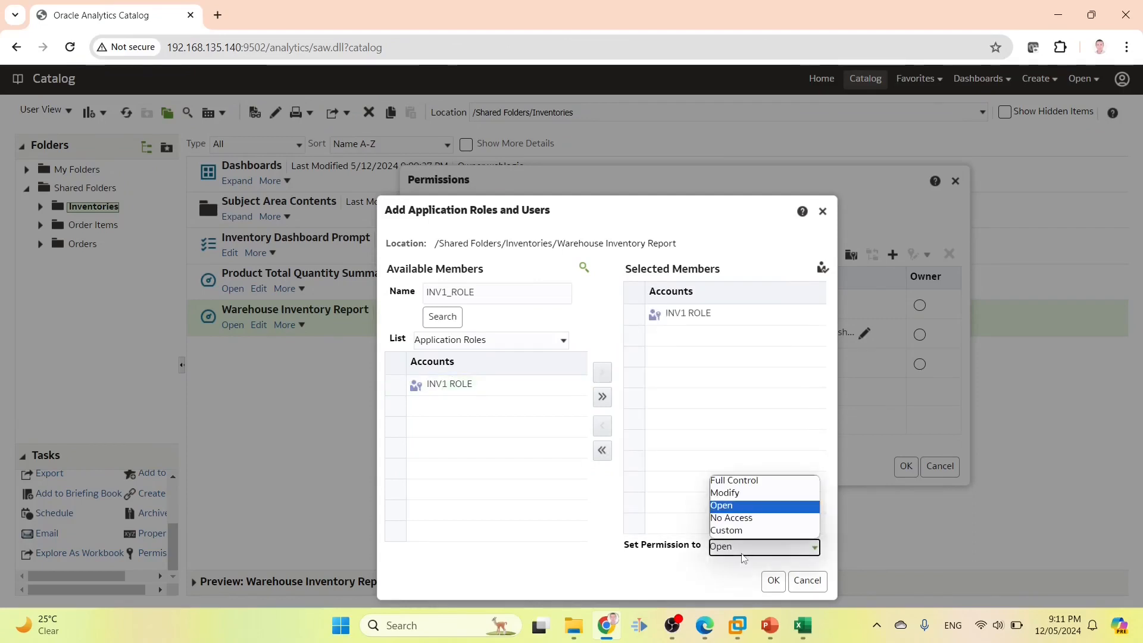
click(735, 505)
click(773, 581)
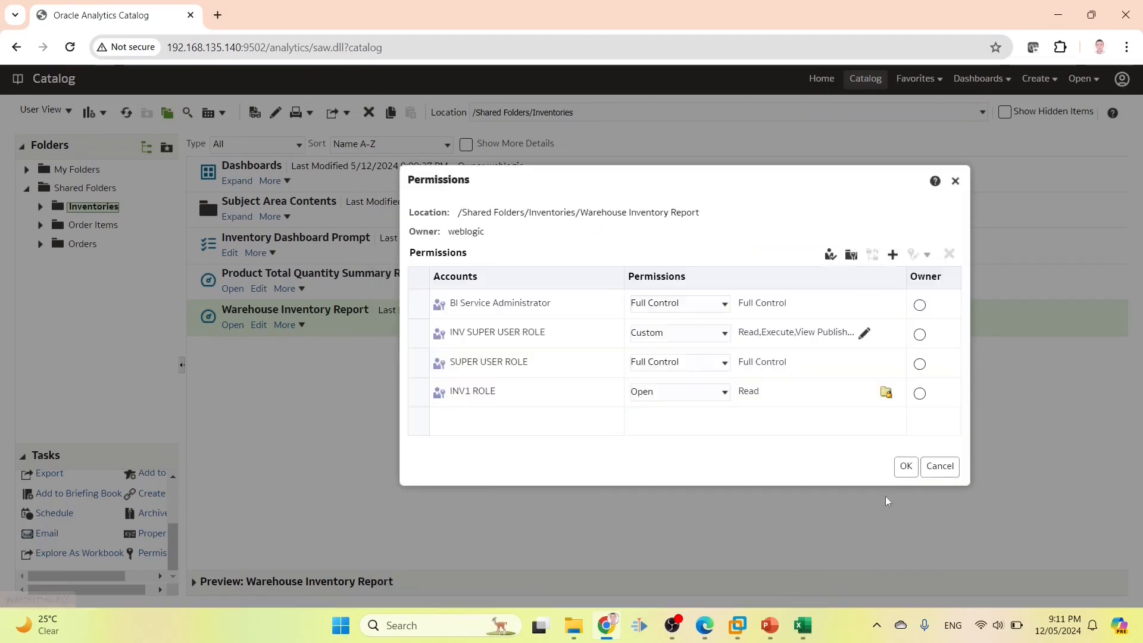
click(906, 466)
mouse_move(705, 626)
click(825, 536)
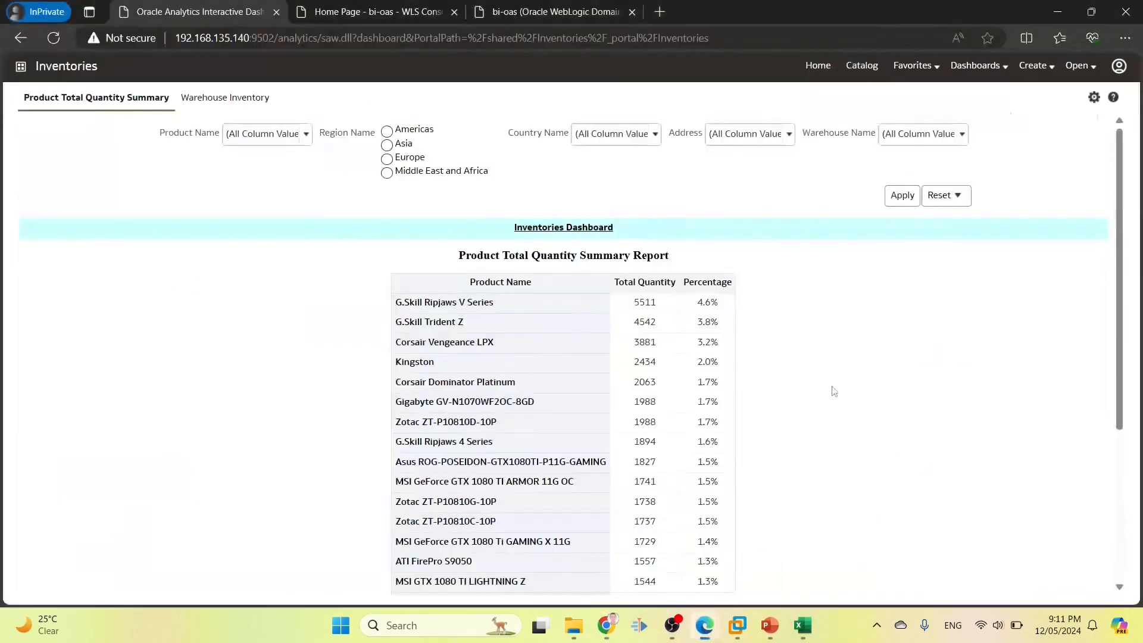
Sign out, log in as the test user, check the Dashboards list and go to the catalog
click(1120, 66)
click(1070, 150)
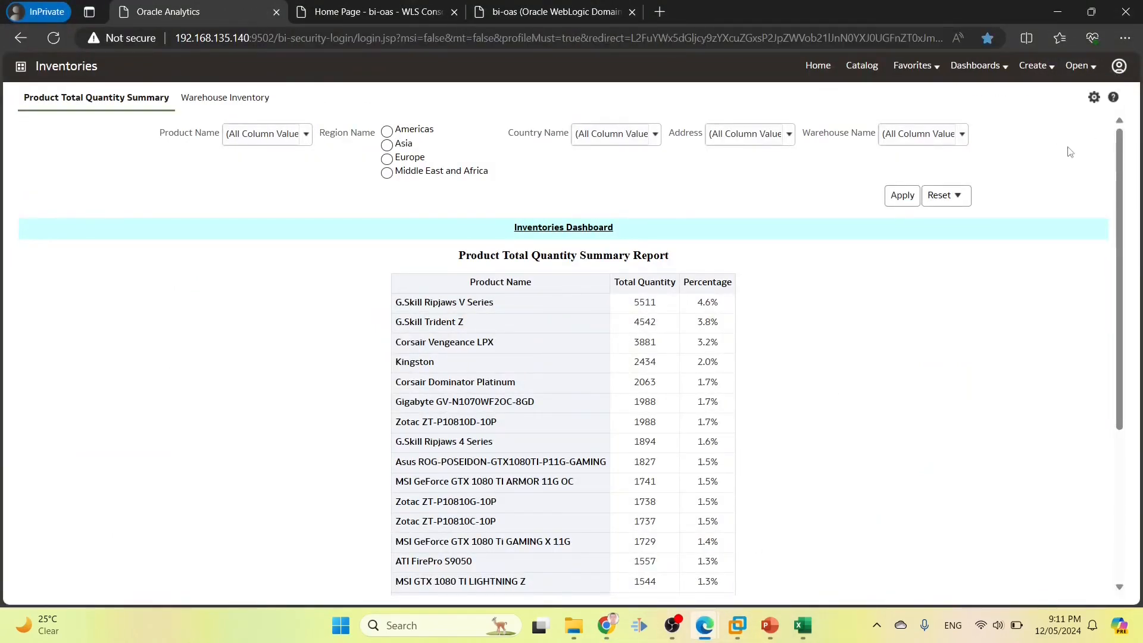
click(515, 243)
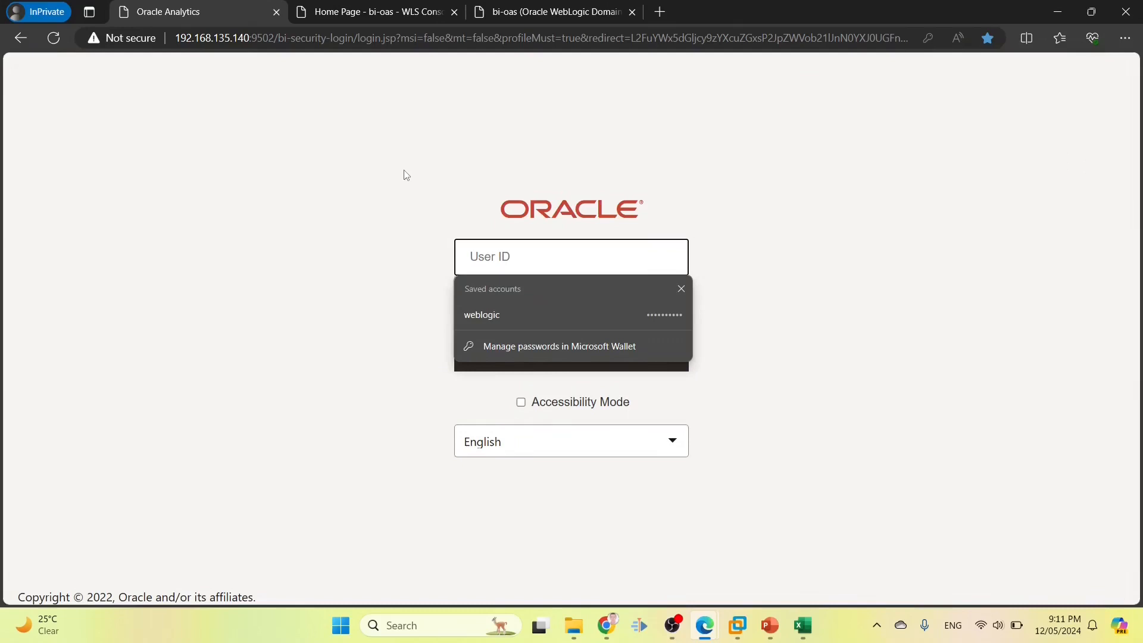
text(use)
key(Tab)
text(•••)
key(Return)
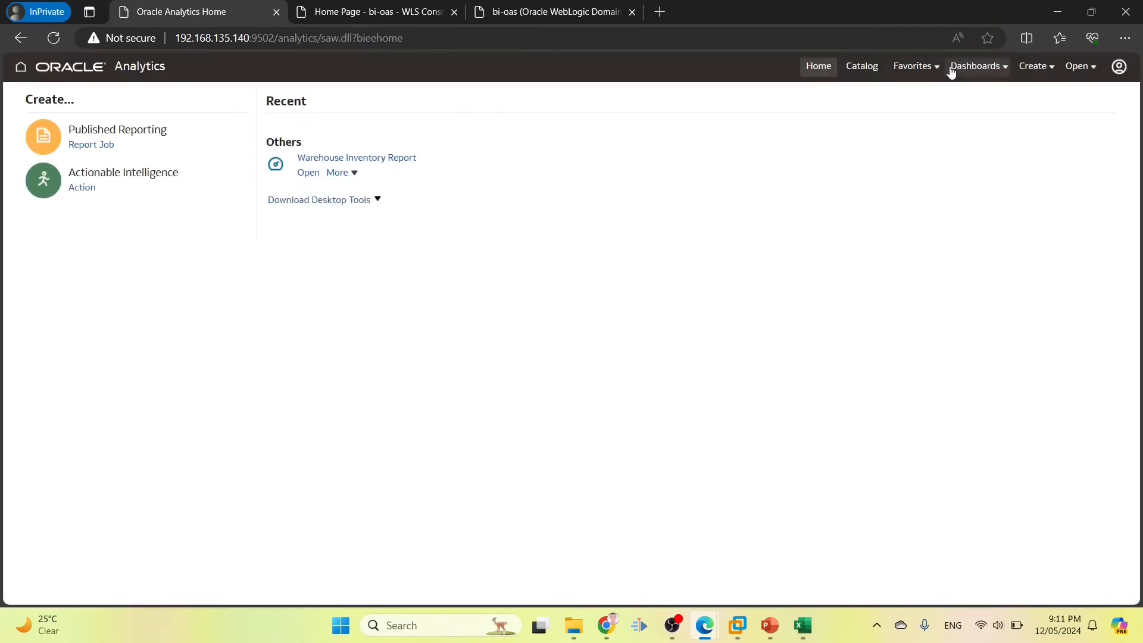
click(976, 66)
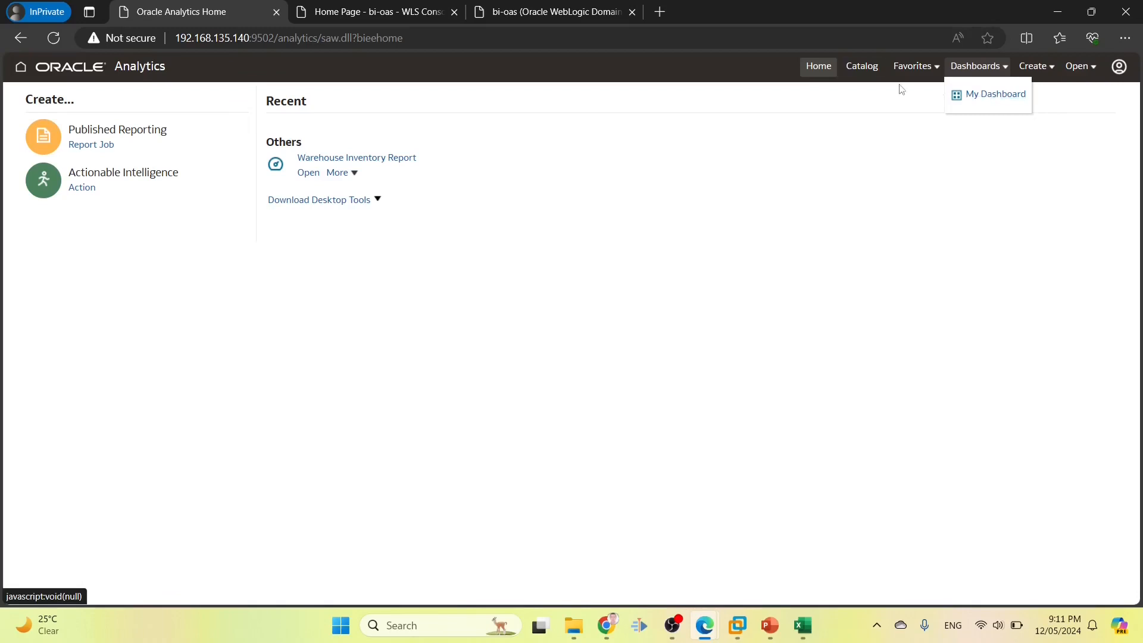
click(860, 74)
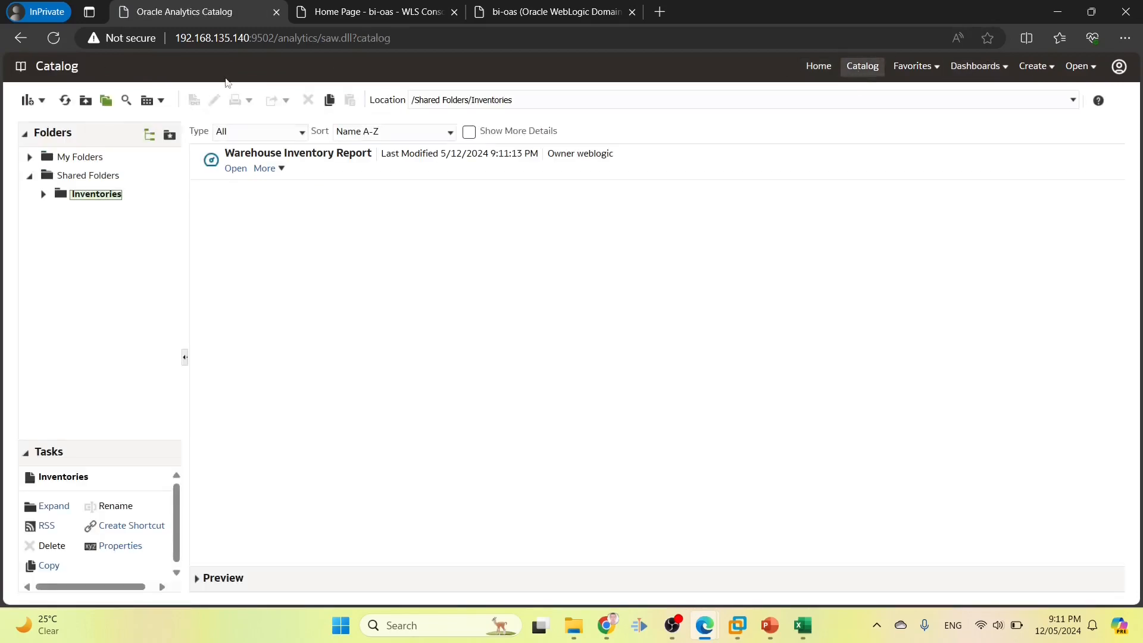
As the test user, open Warehouse Inventory Report and inspect its access-denied error on Inventory Filters
click(67, 175)
click(238, 153)
click(232, 170)
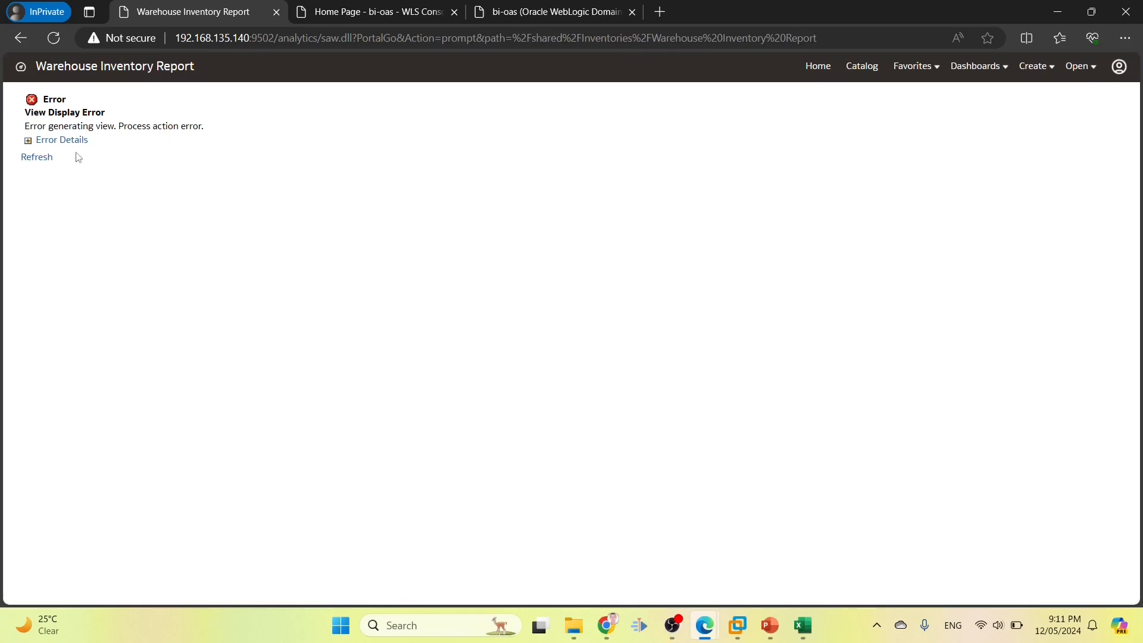
click(61, 140)
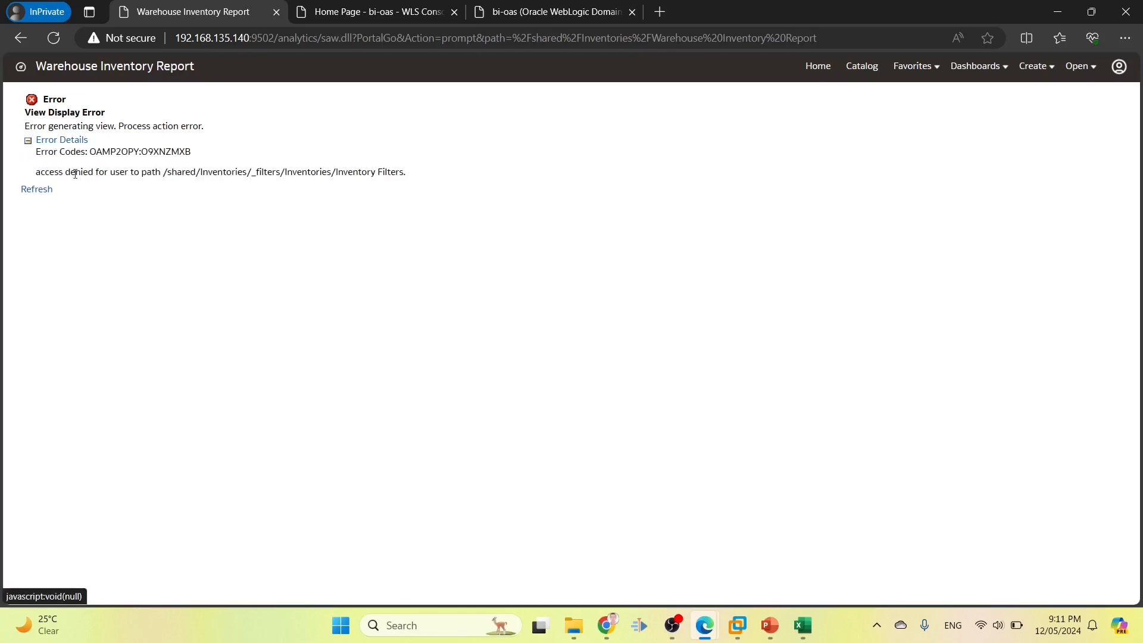
drag(164, 173, 365, 174)
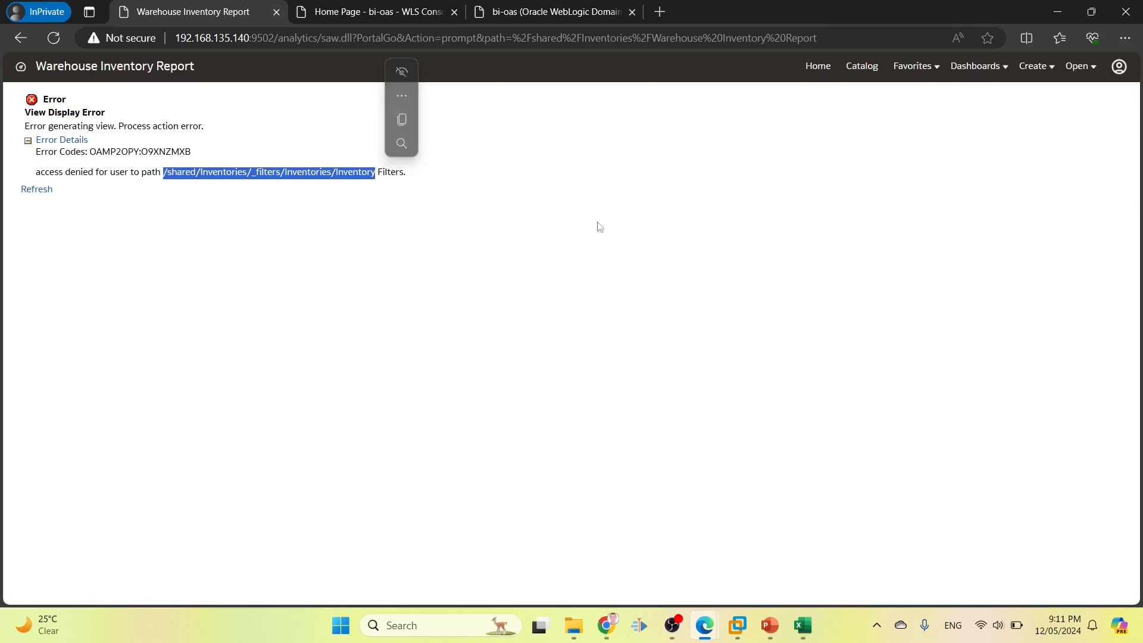
click(725, 234)
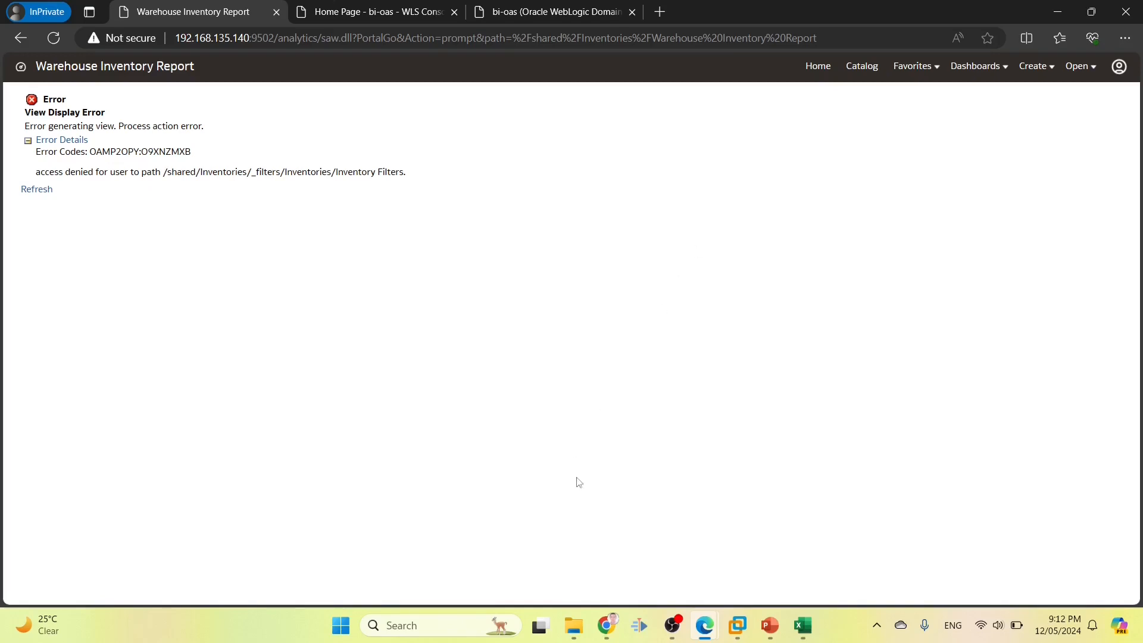
click(607, 624)
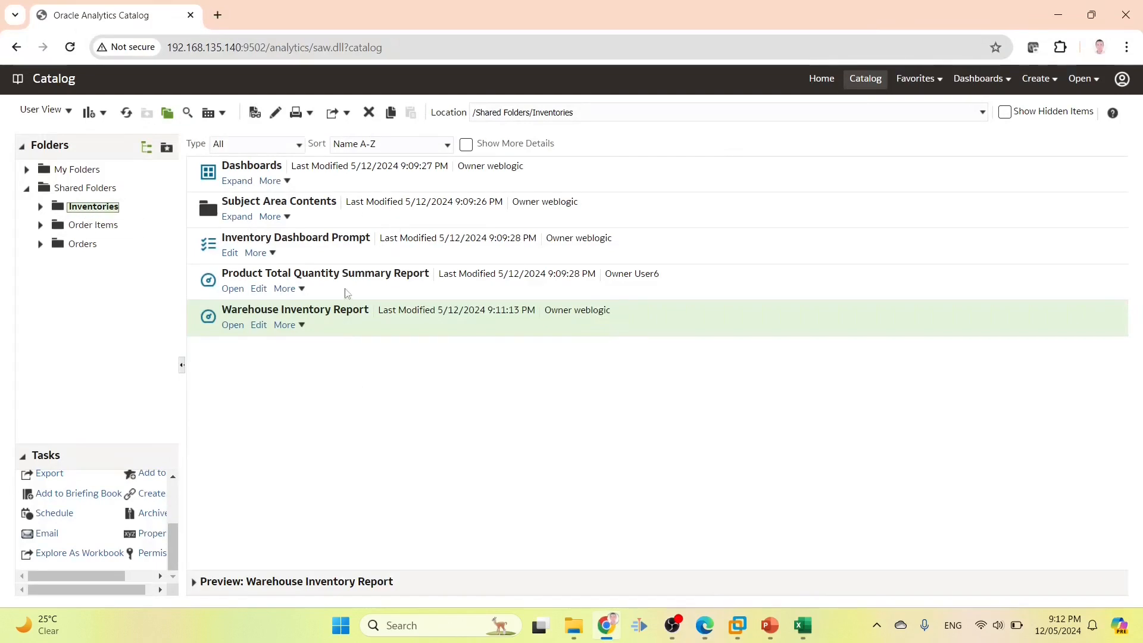
Give INV1 ROLE Open permission on the Dashboards folder
click(322, 180)
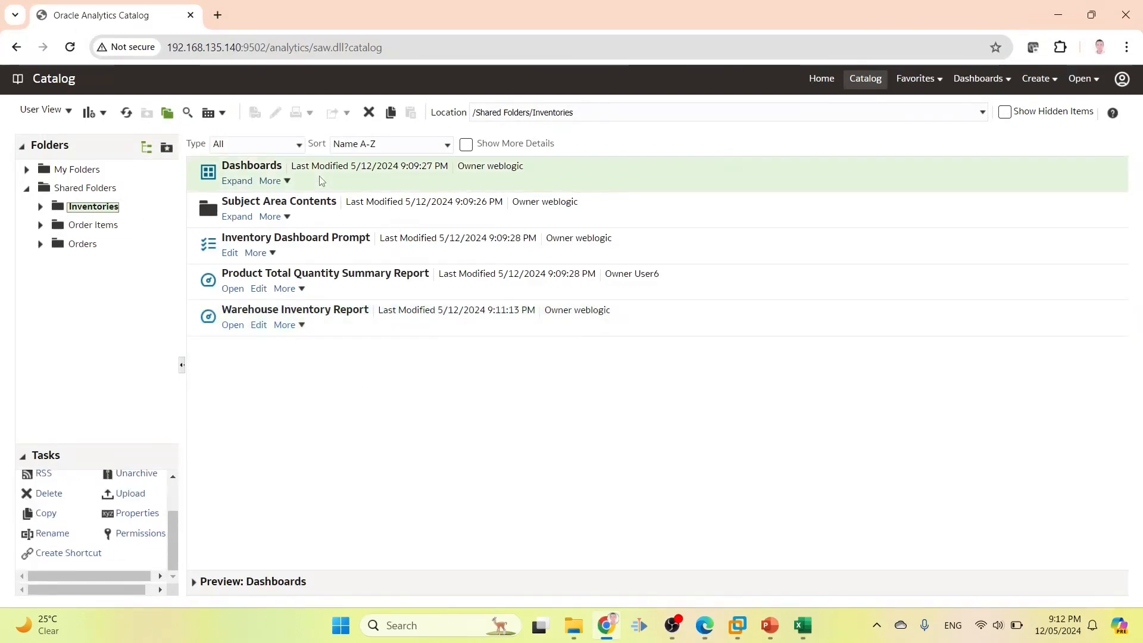
click(131, 536)
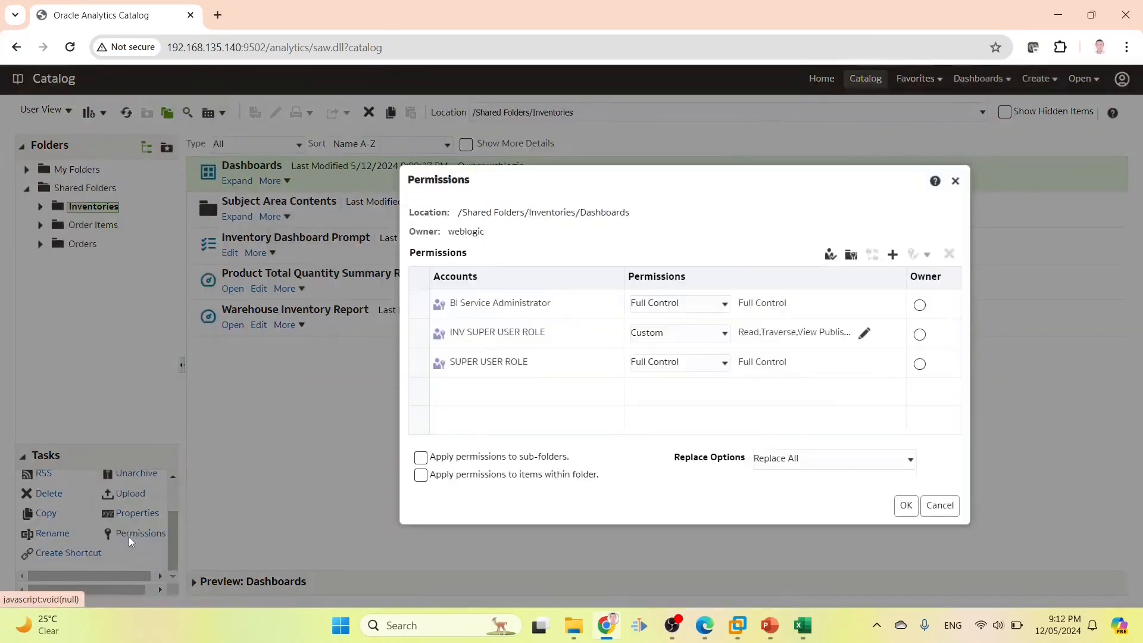
click(893, 255)
text(INV1_ROLE)
click(435, 316)
click(456, 383)
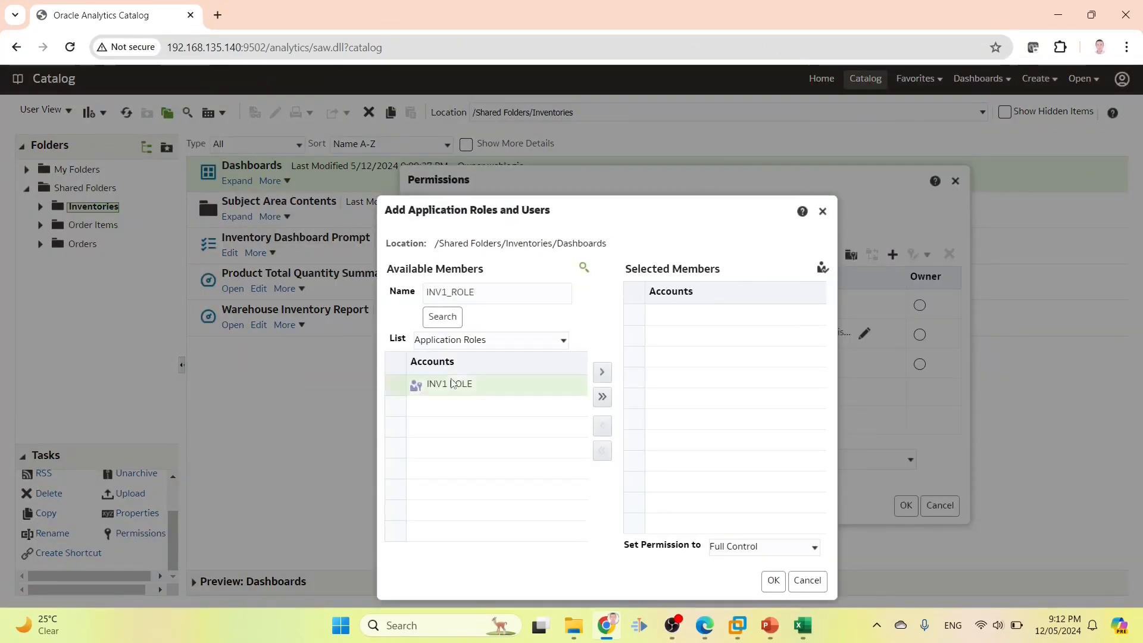
click(596, 375)
click(764, 547)
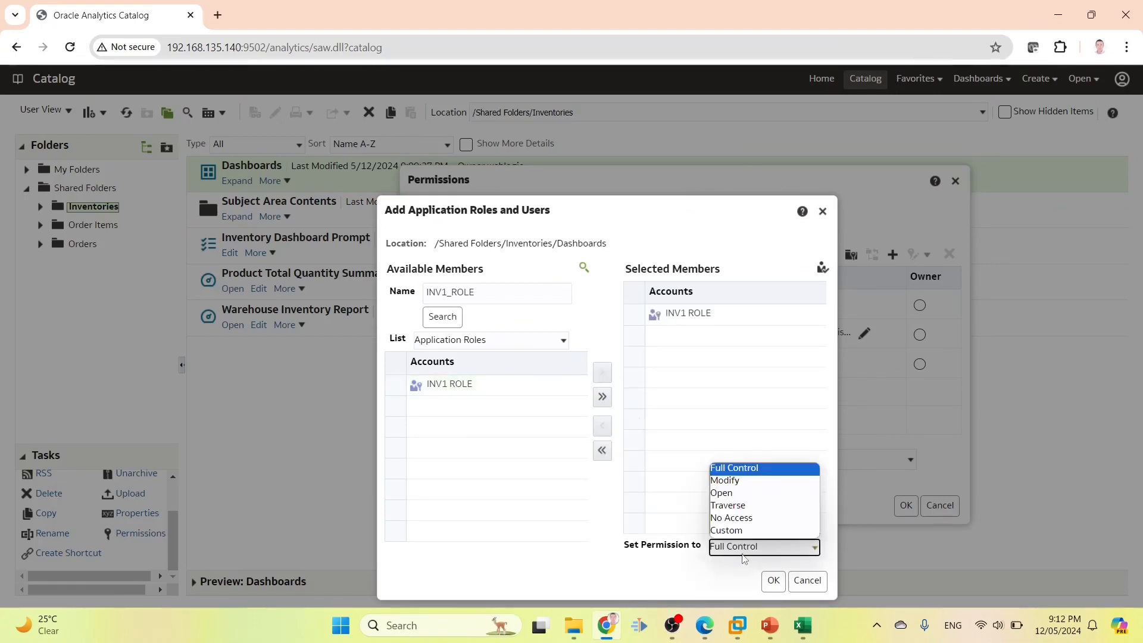
click(732, 496)
click(782, 586)
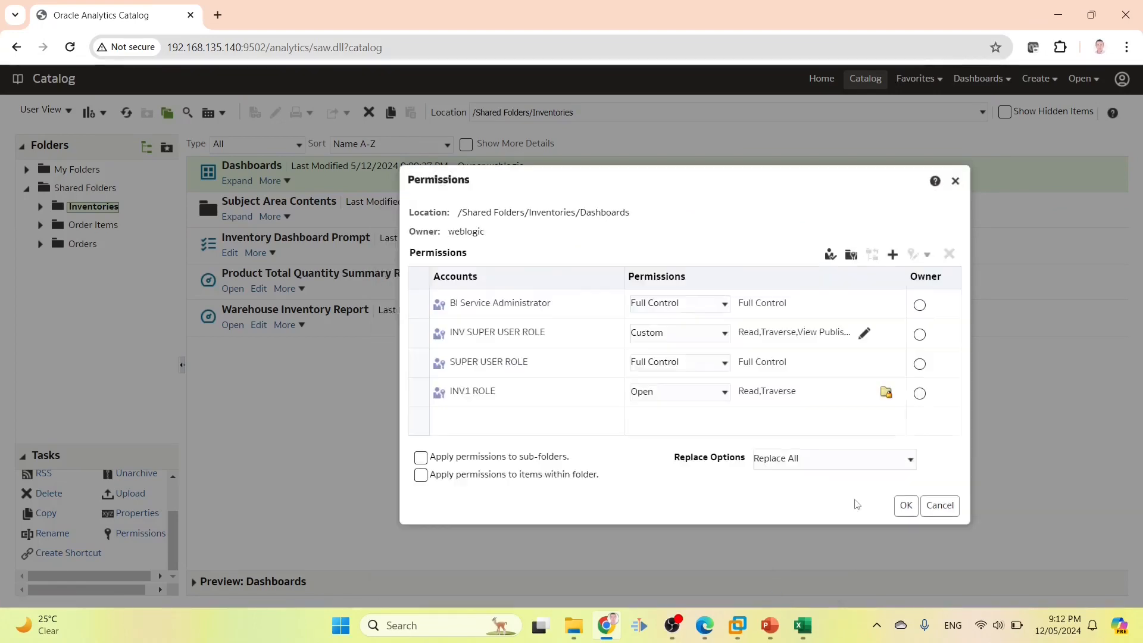
click(906, 505)
Give INV1 ROLE Open permission on the Inventories dashboard
click(235, 181)
click(238, 189)
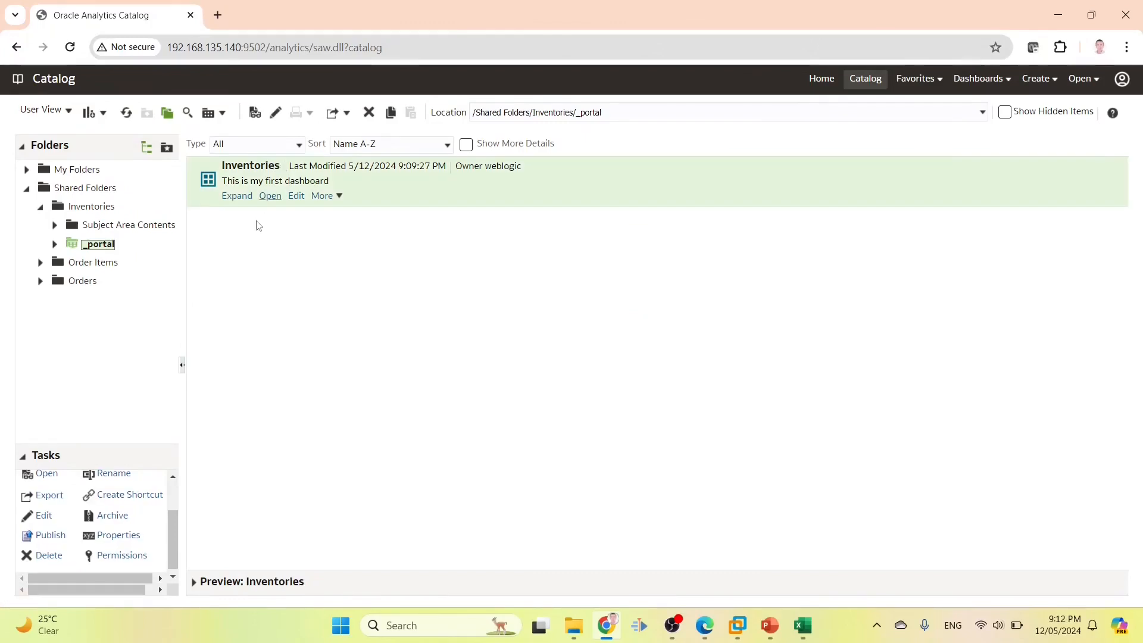
click(122, 553)
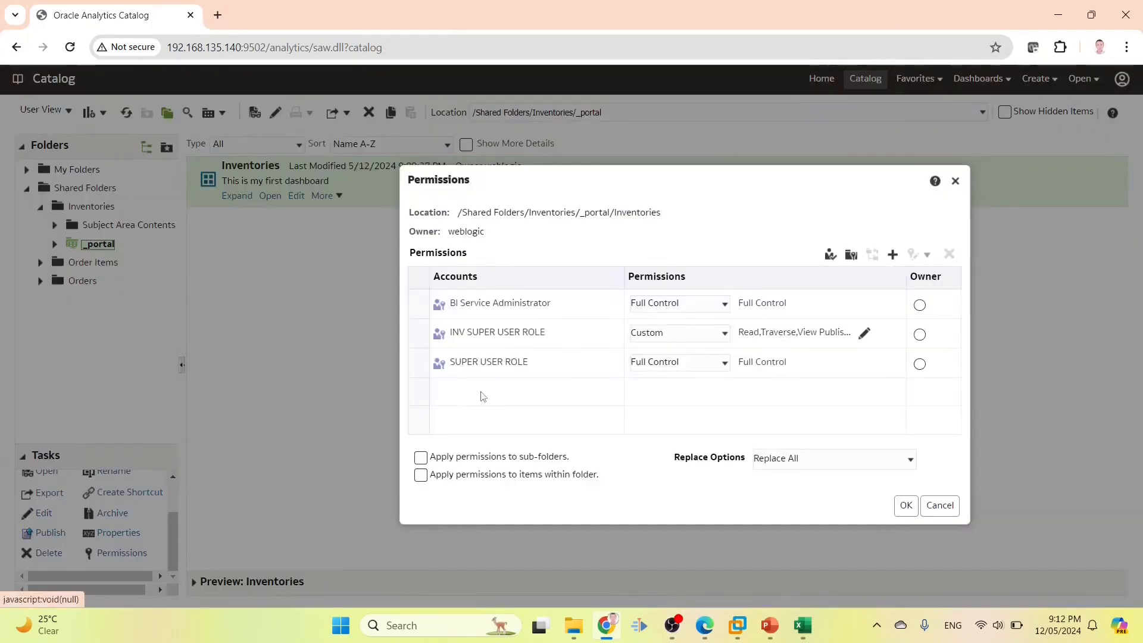
click(892, 255)
text(INV1_ROLE)
click(442, 317)
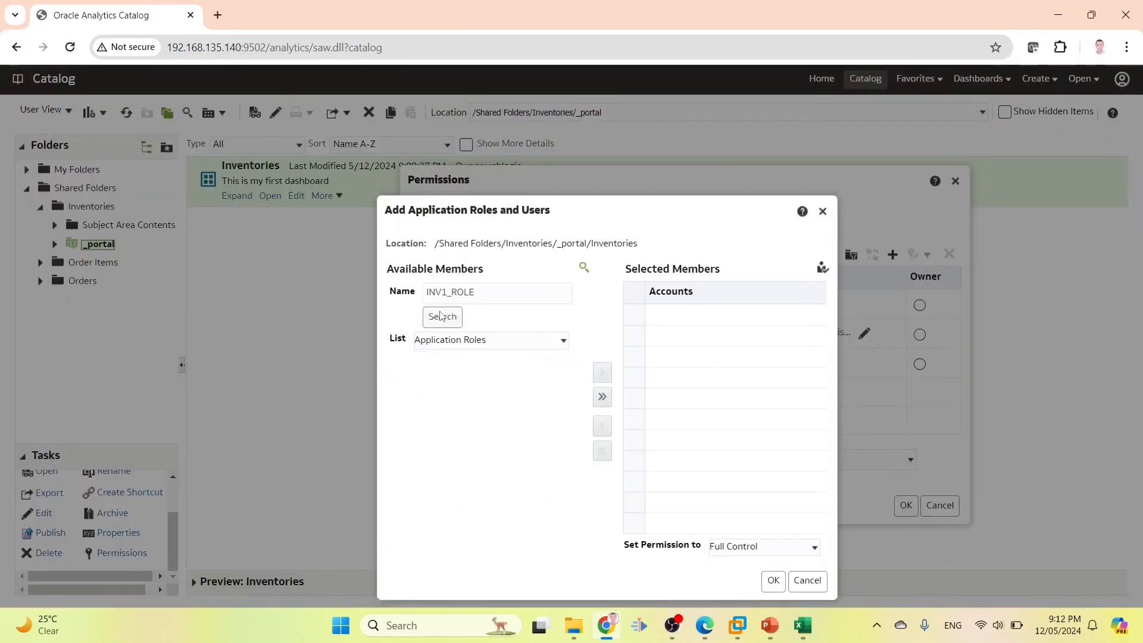
click(441, 384)
click(602, 372)
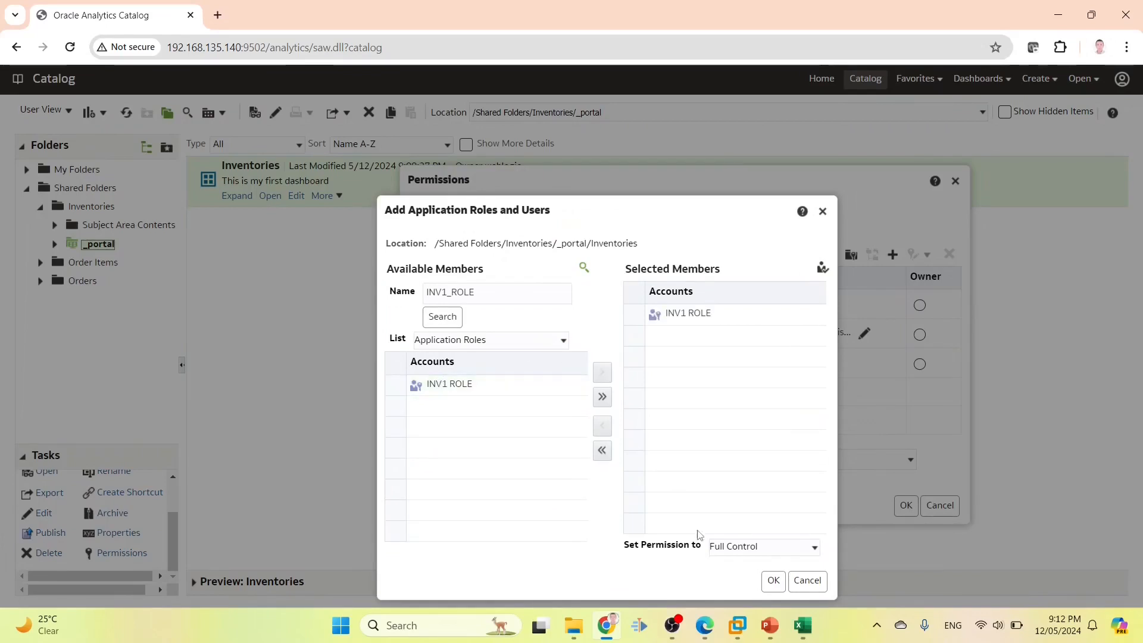
click(764, 546)
click(764, 494)
click(774, 580)
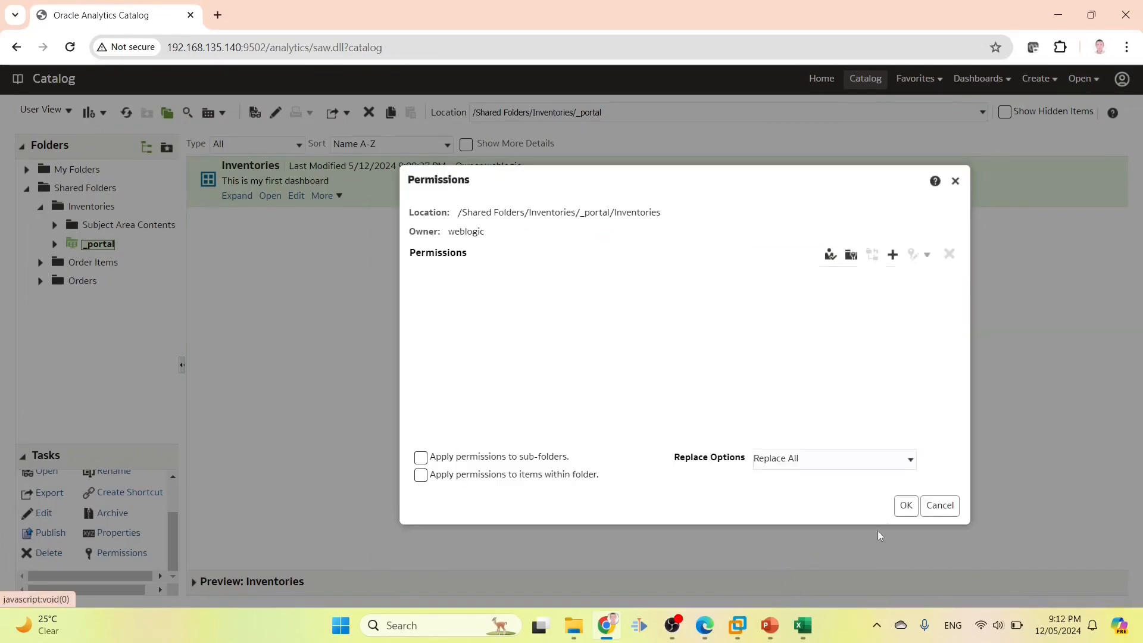
click(903, 503)
Give INV1 ROLE Open permission on the dashboard's Warehouse Inventory Report page
click(237, 197)
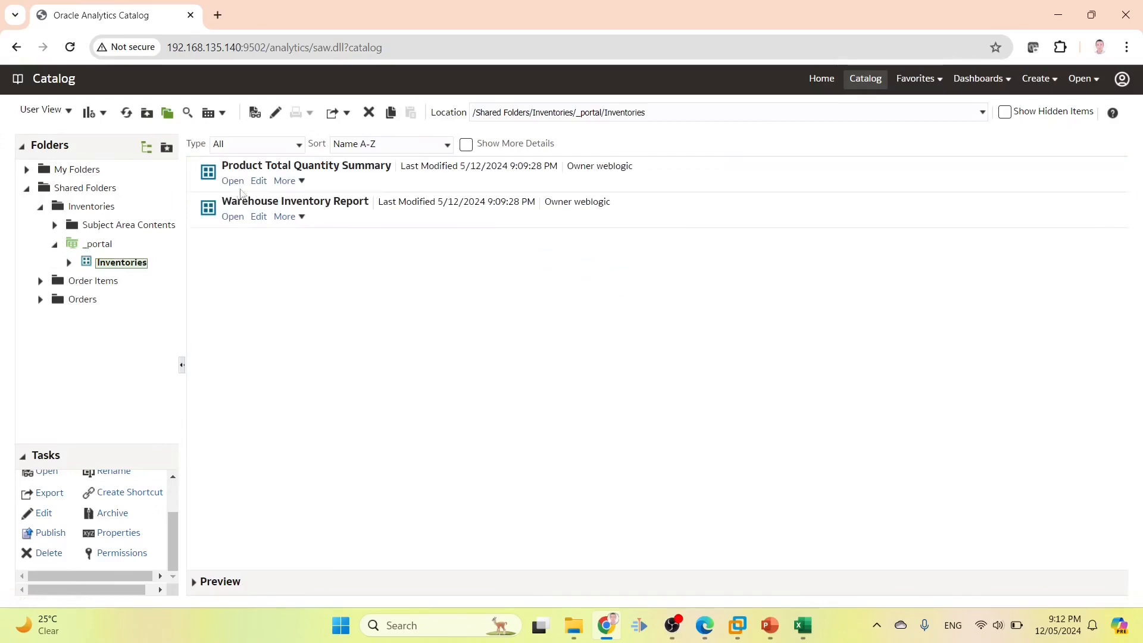
scroll(116, 533, down, 1)
click(118, 533)
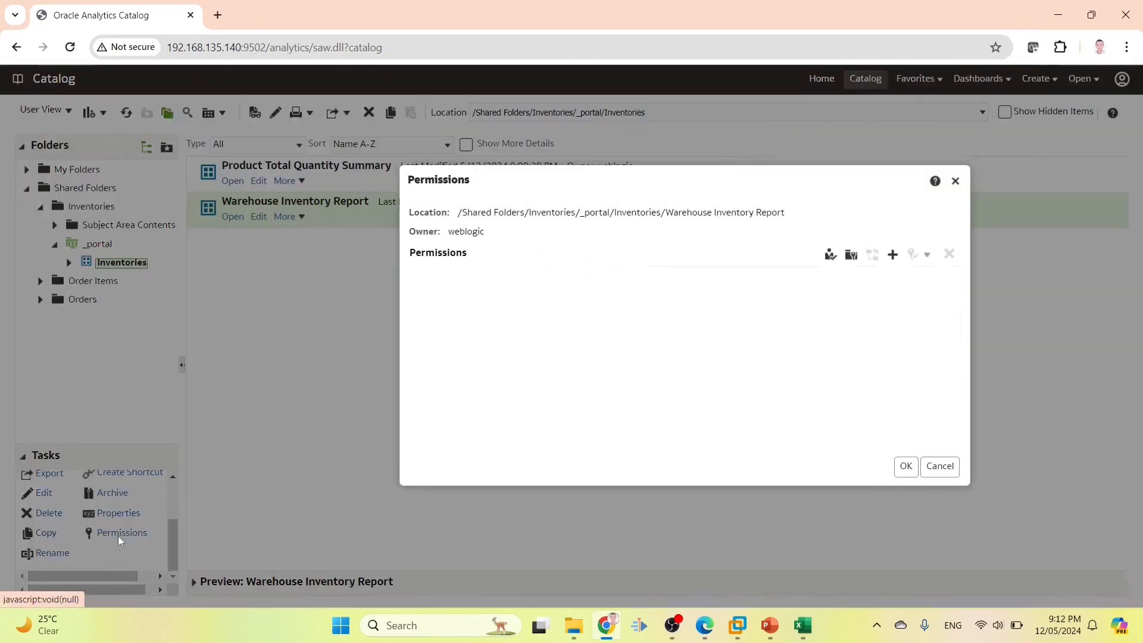
click(893, 256)
click(442, 318)
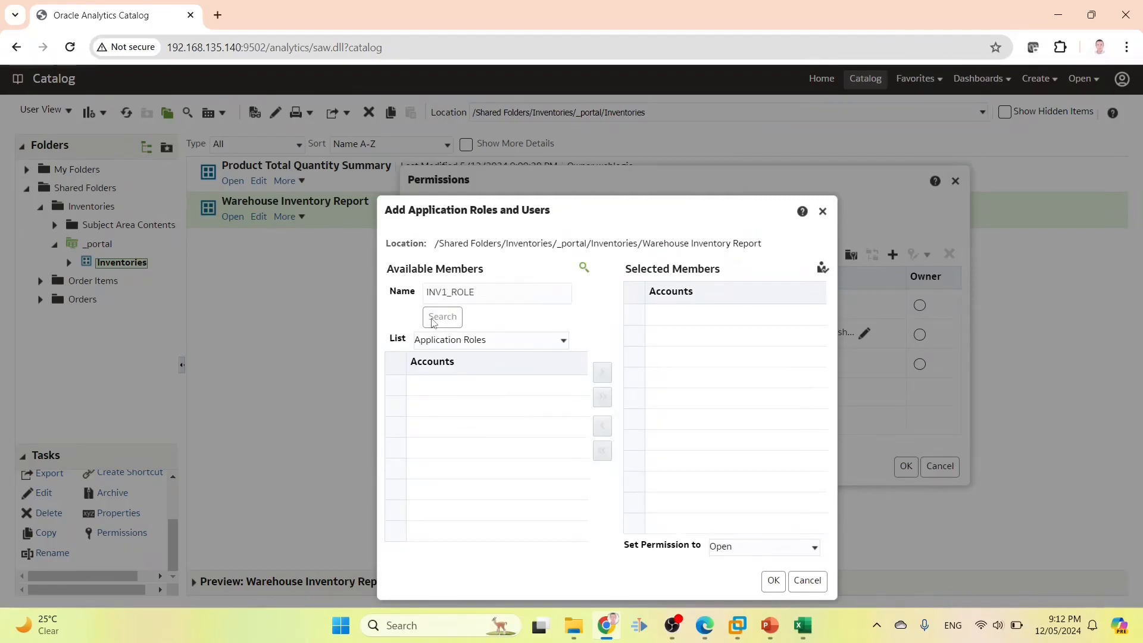
click(449, 383)
click(602, 373)
click(759, 551)
click(760, 551)
click(774, 581)
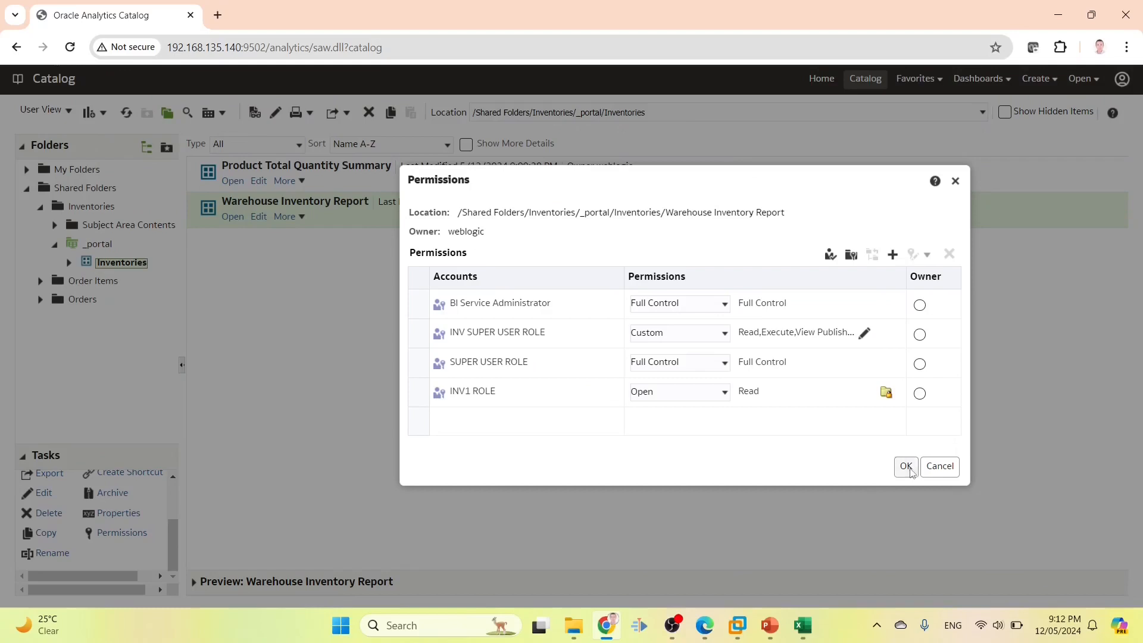
click(906, 466)
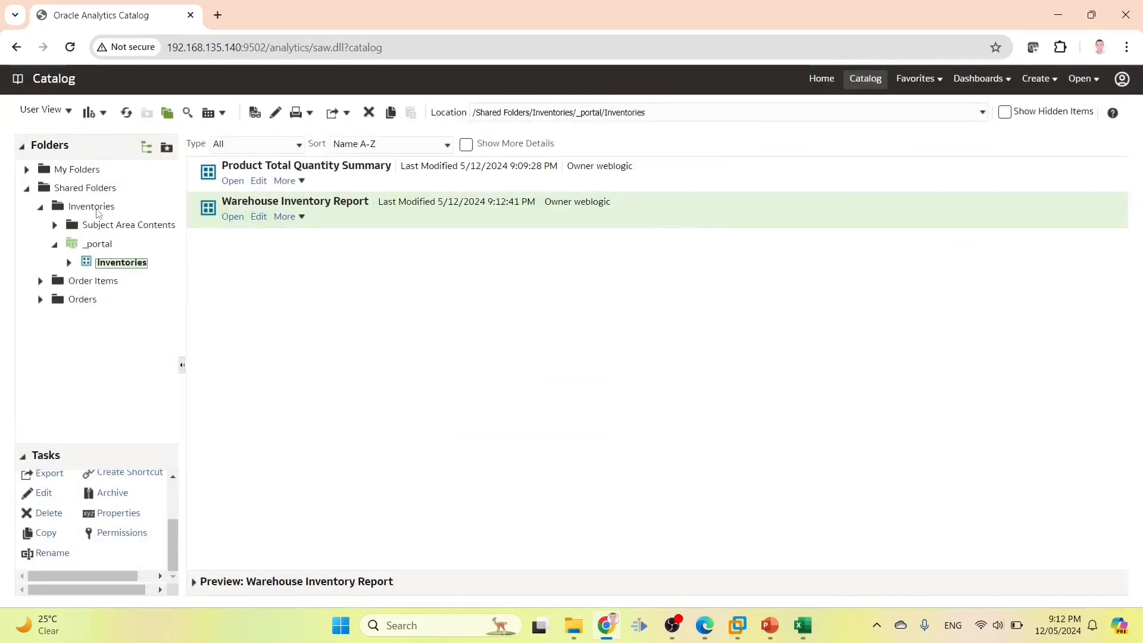
click(89, 208)
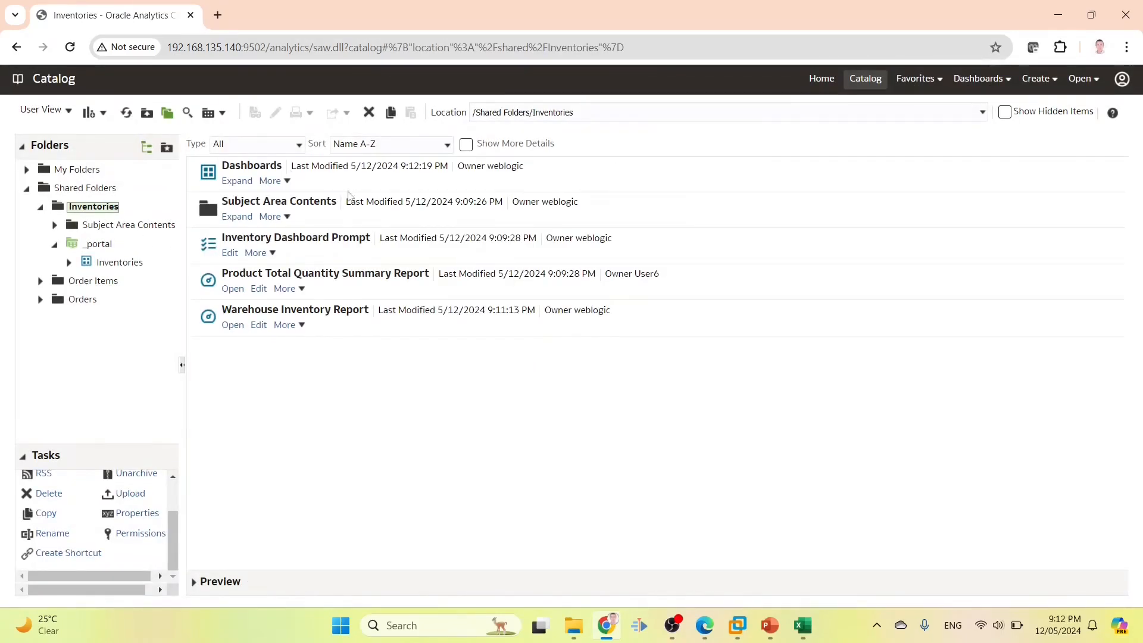
click(316, 218)
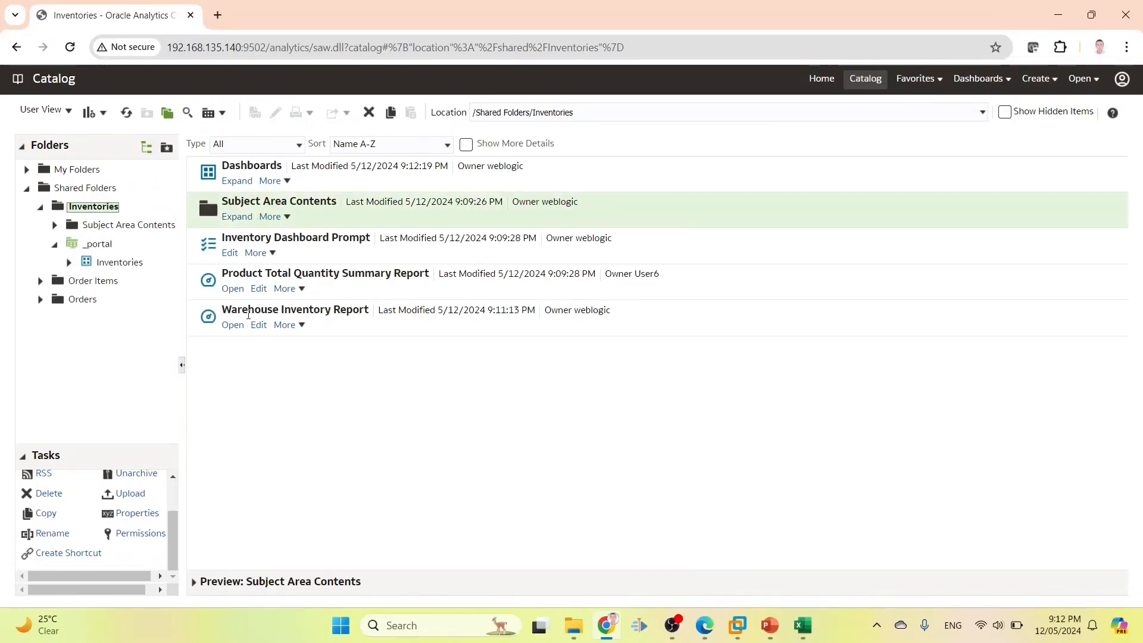
click(300, 253)
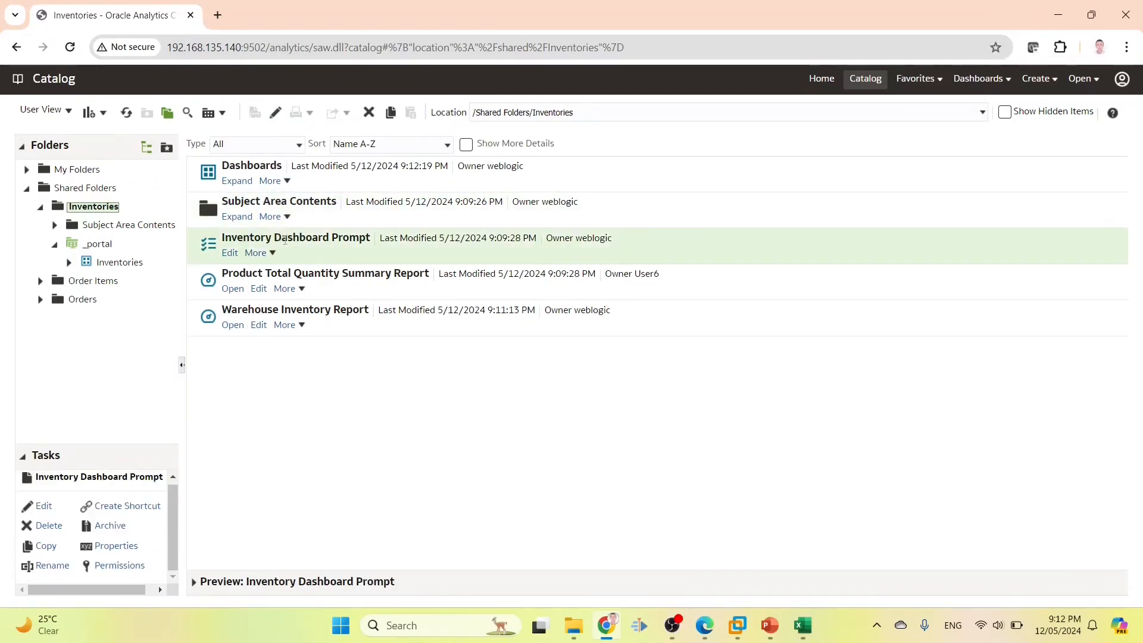
click(259, 327)
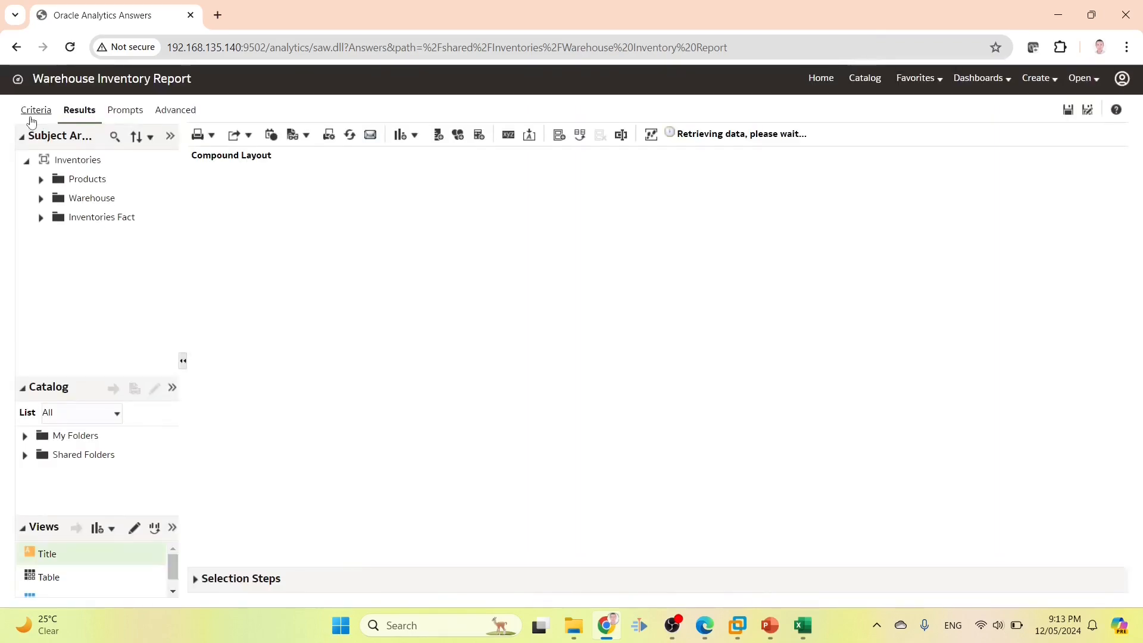
click(37, 110)
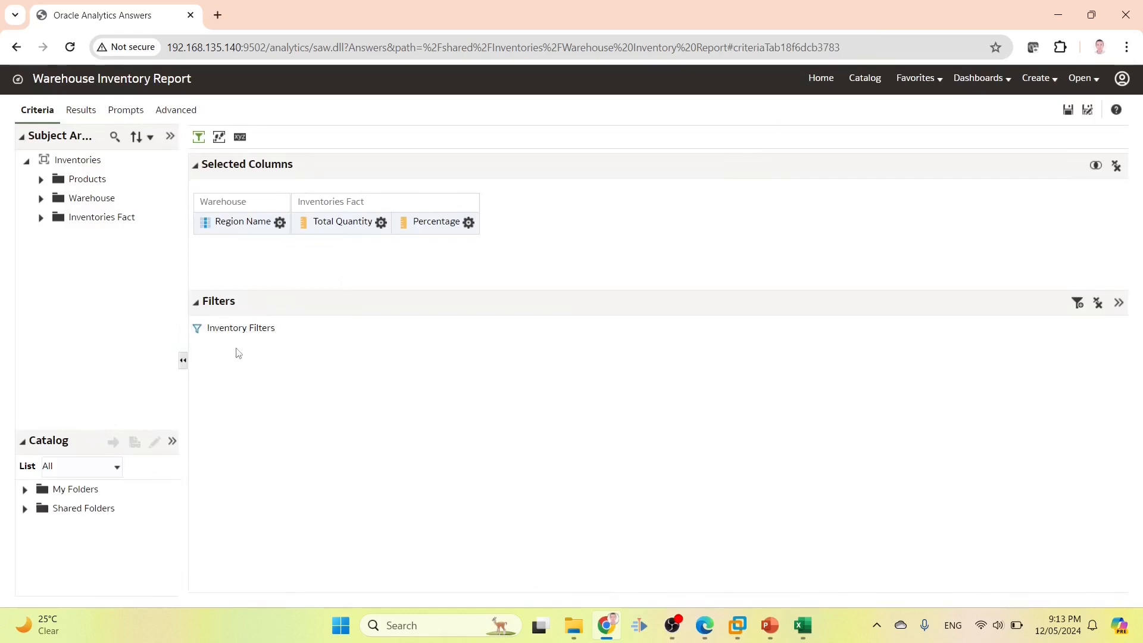
click(865, 78)
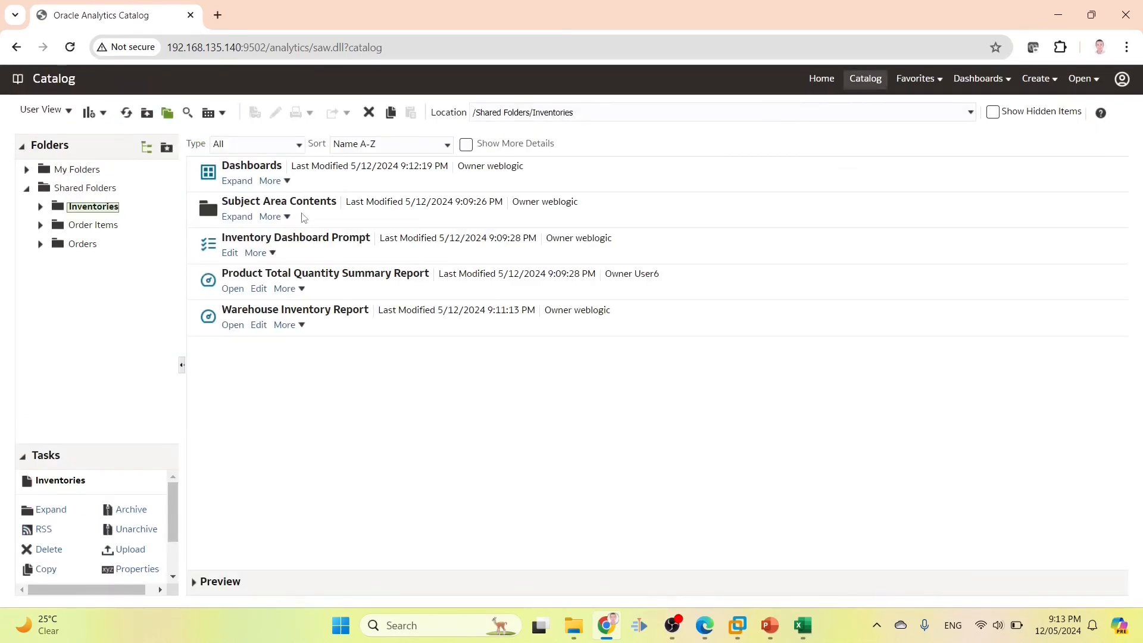
Add INV1_ROLE with Open permission to the Subject Area Contents folder
click(332, 207)
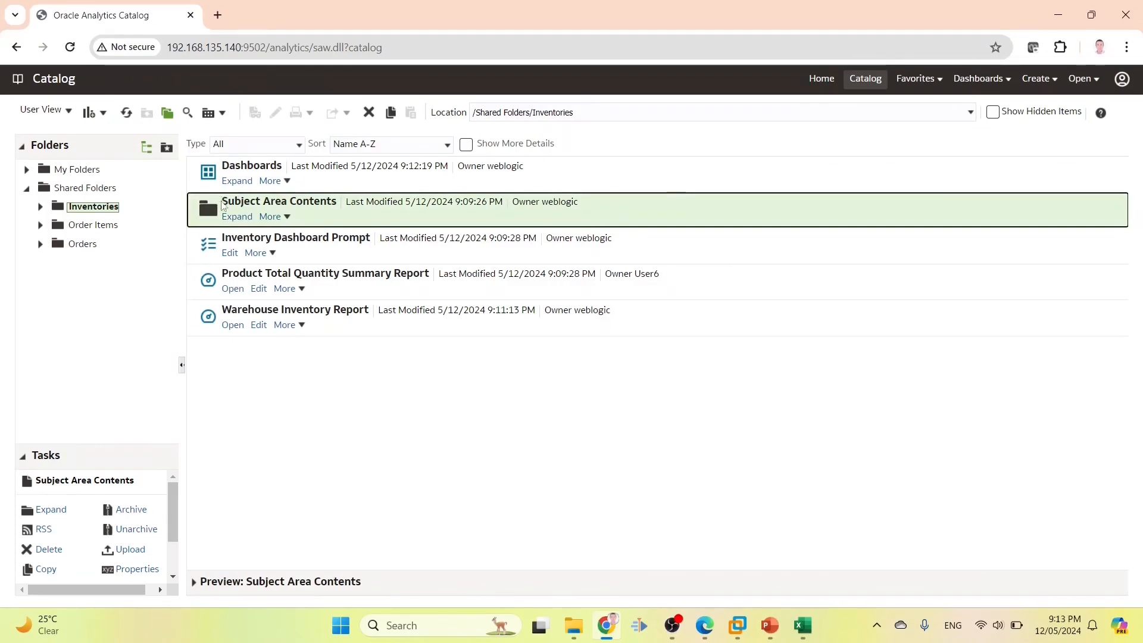
scroll(123, 548, down, 2)
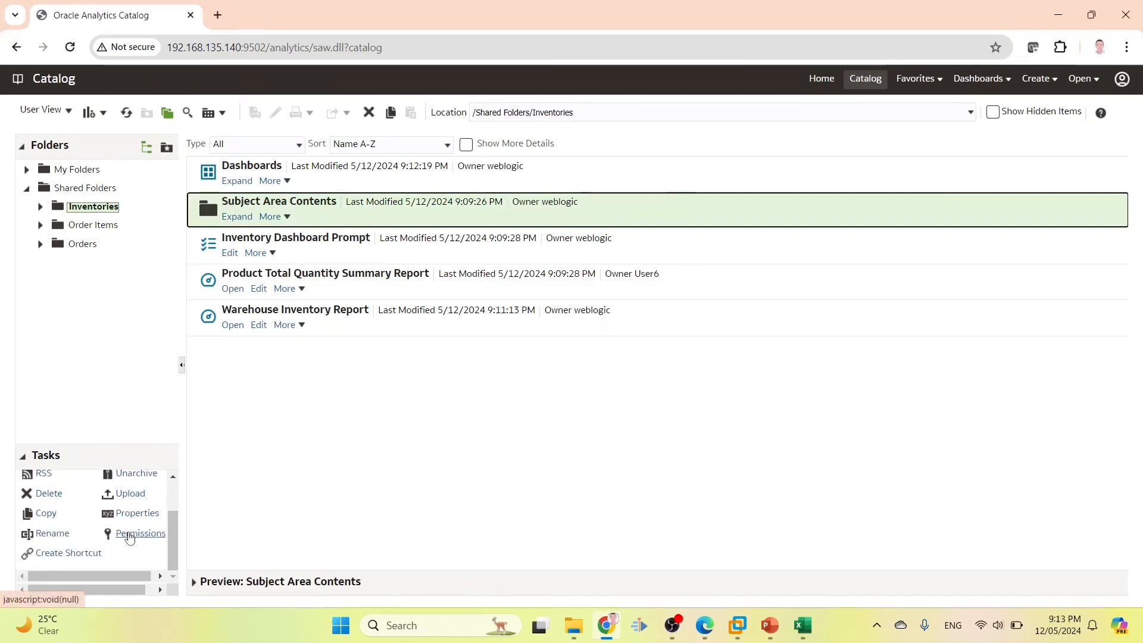
click(129, 534)
click(892, 255)
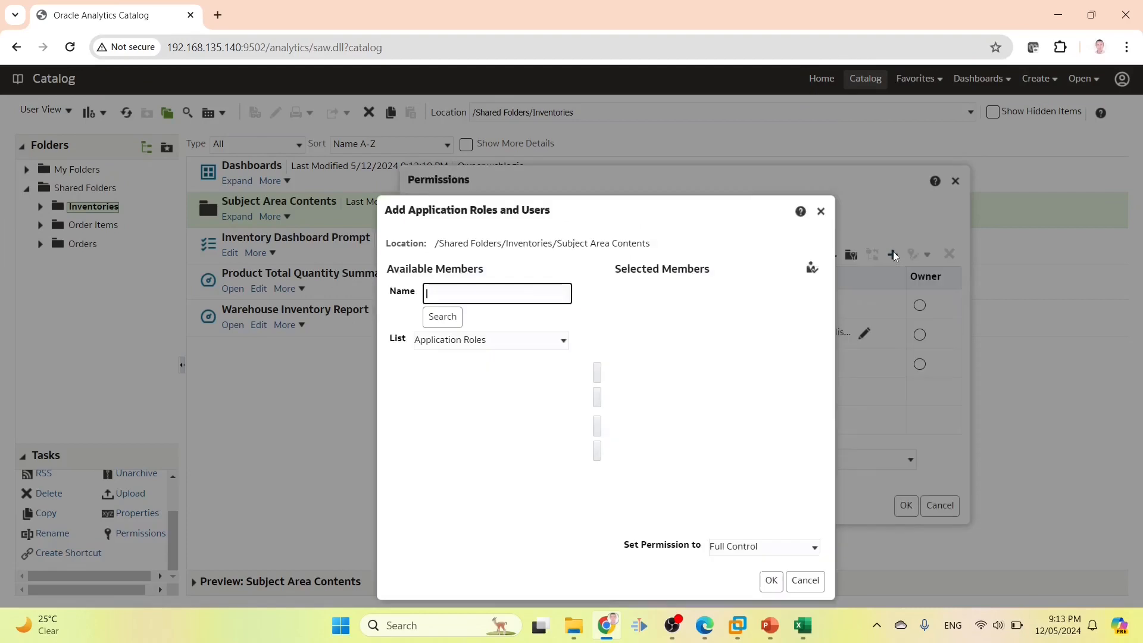
text(INV1_ROLE)
click(442, 317)
click(512, 384)
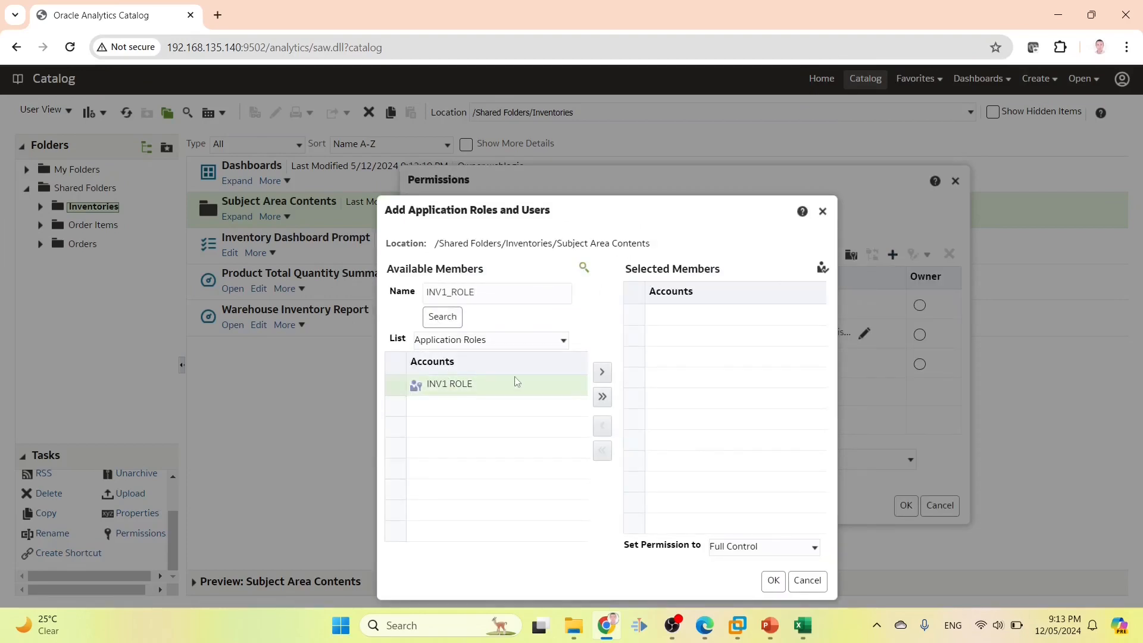
click(602, 372)
click(764, 547)
click(732, 498)
click(774, 581)
click(915, 510)
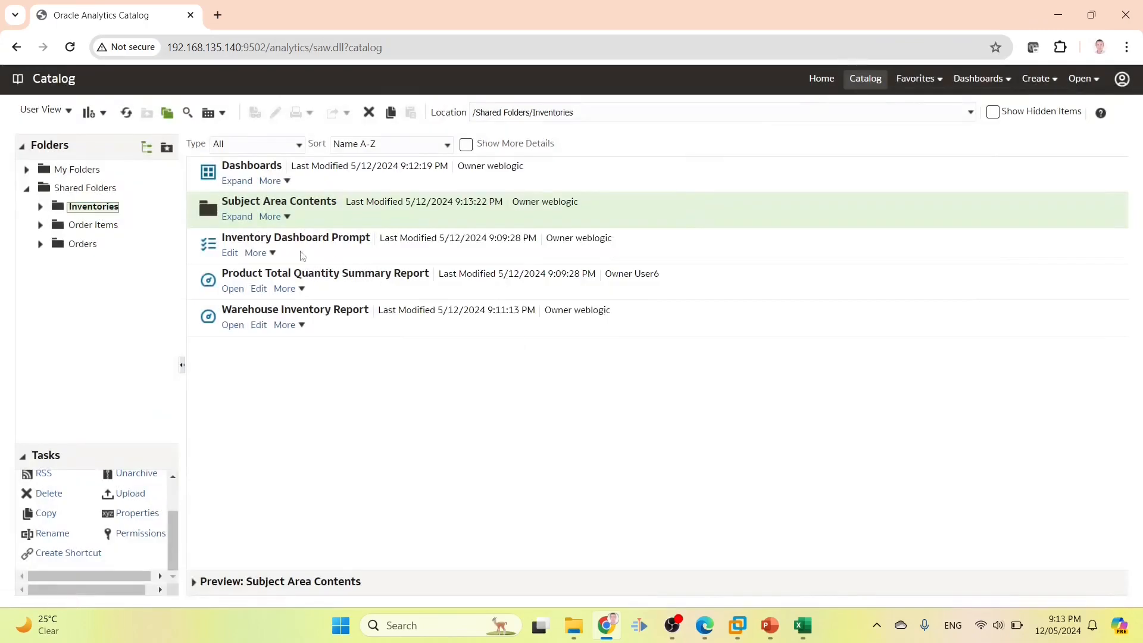
Add INV1_ROLE with Open permission to the Inventories subfolder of Subject Area Contents
click(235, 216)
click(207, 169)
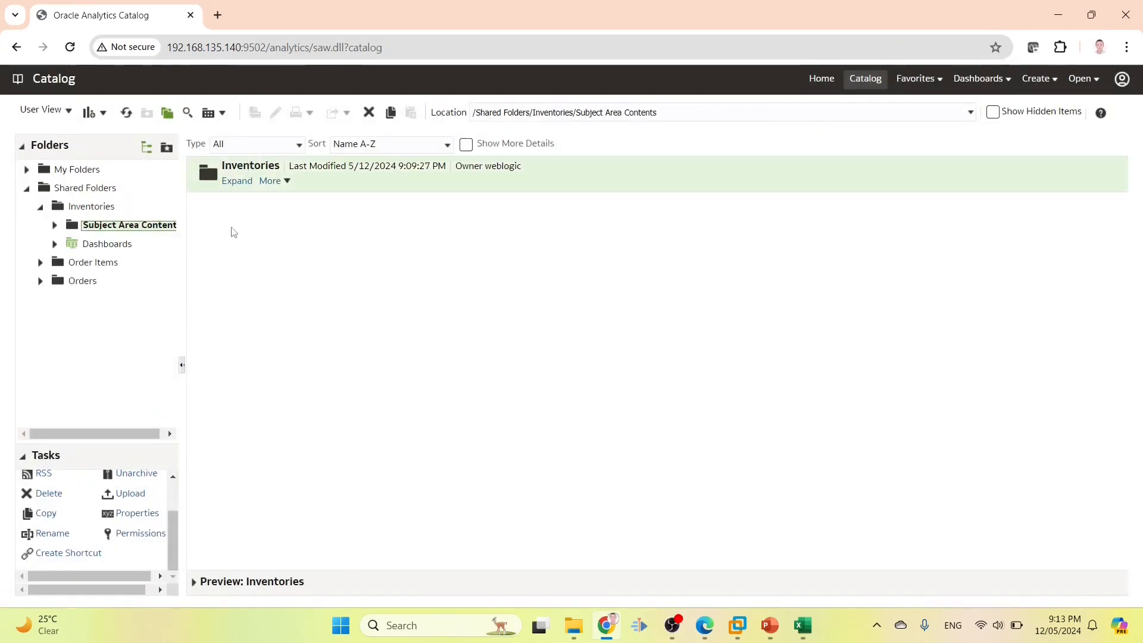
click(132, 539)
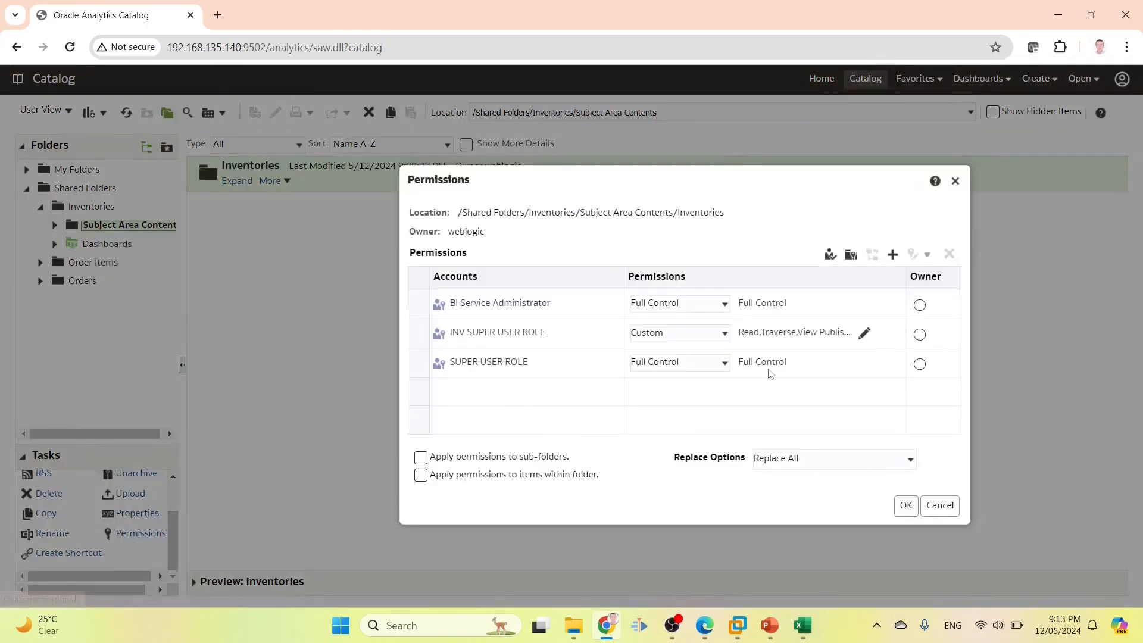
click(893, 254)
text(INV1_ROLE)
click(443, 316)
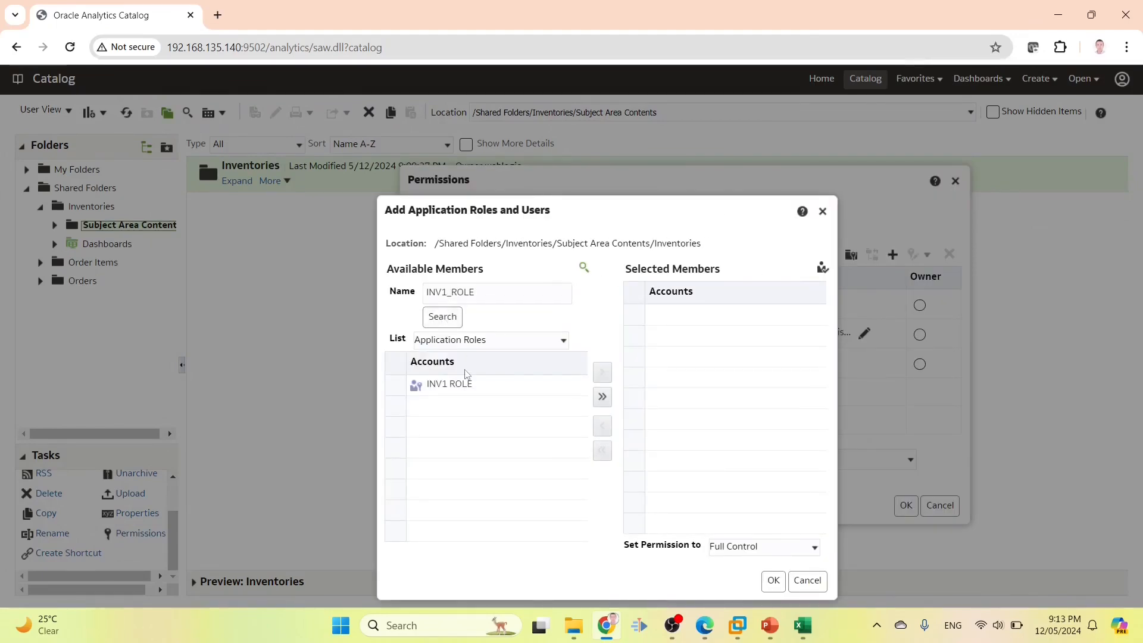
click(609, 377)
click(722, 556)
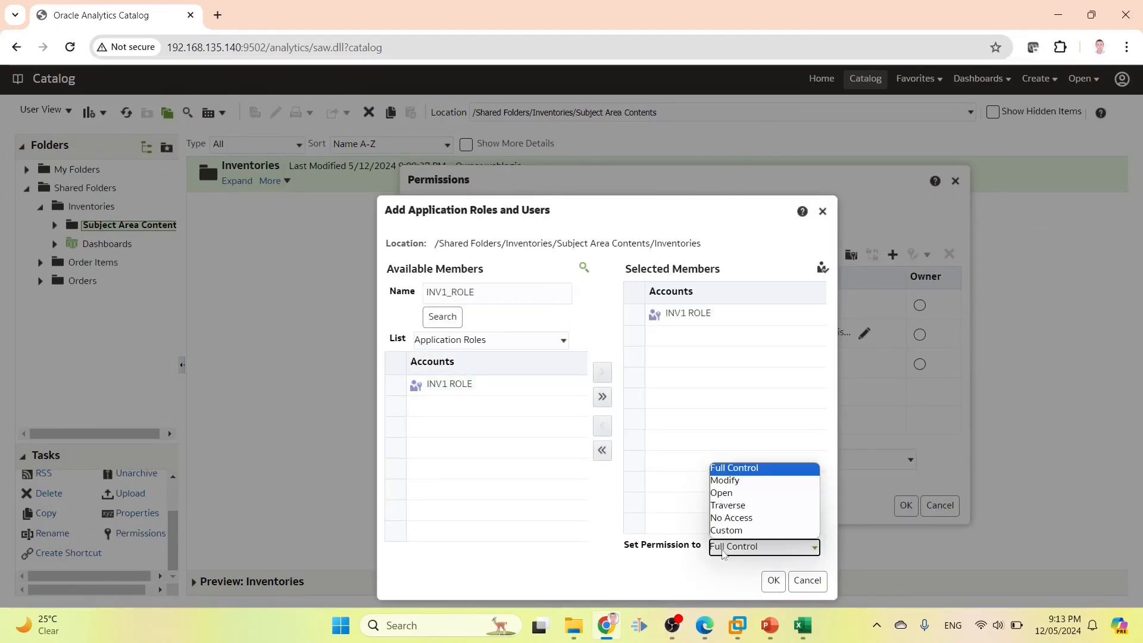
click(745, 496)
click(770, 579)
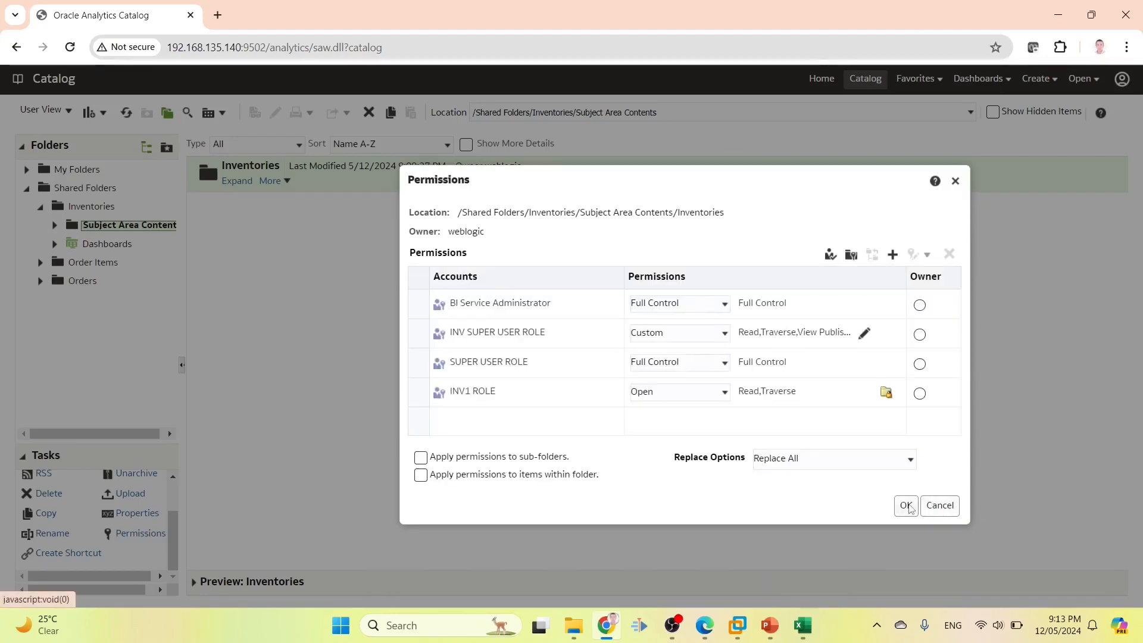
click(906, 505)
Add INV1_ROLE with Open permission to the Inventory Filters item
click(237, 181)
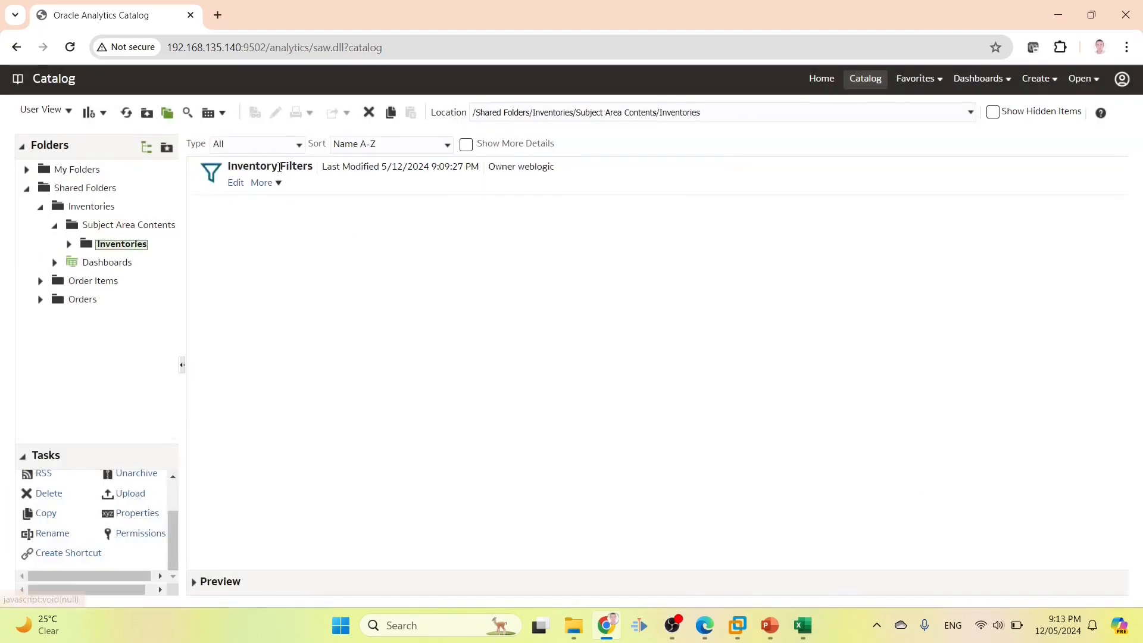
click(121, 565)
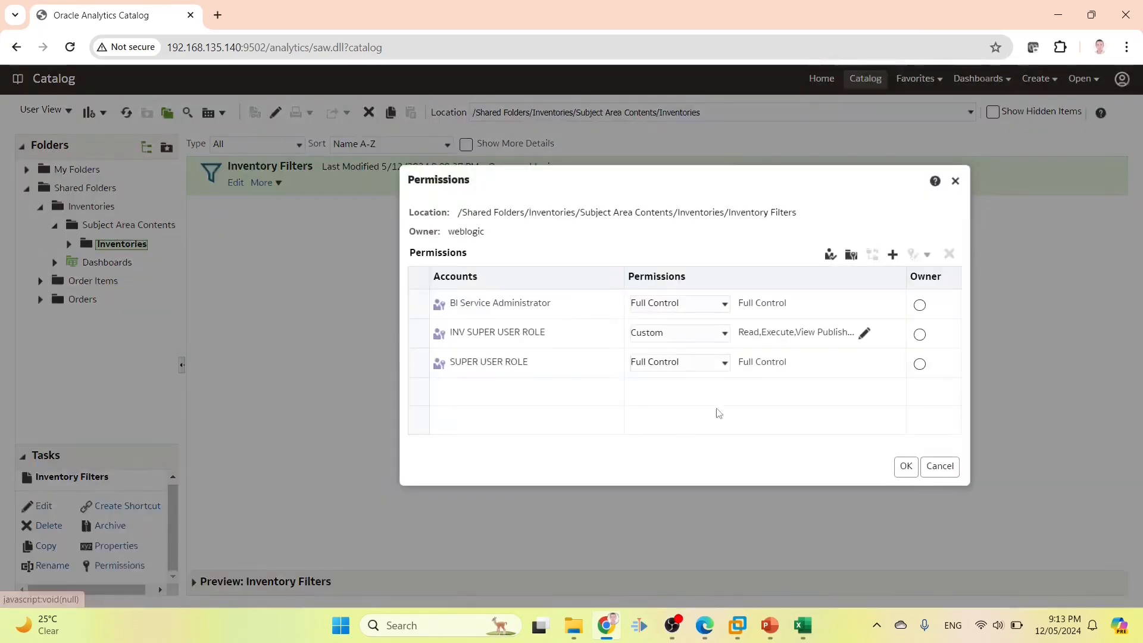
text(INV1_ROLE)
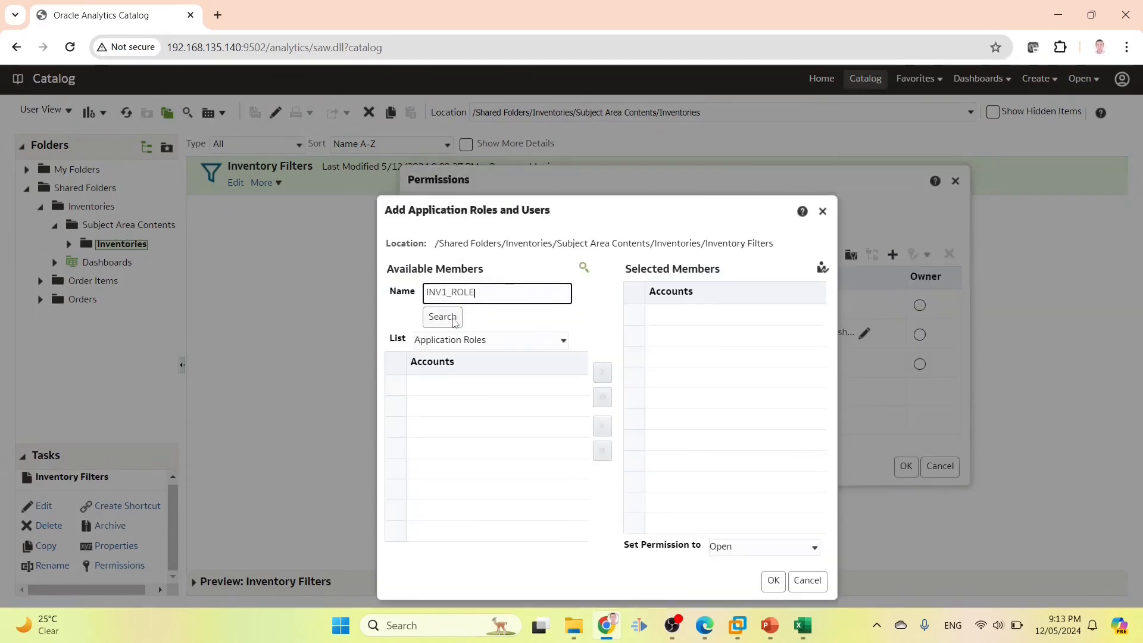
click(454, 318)
click(448, 384)
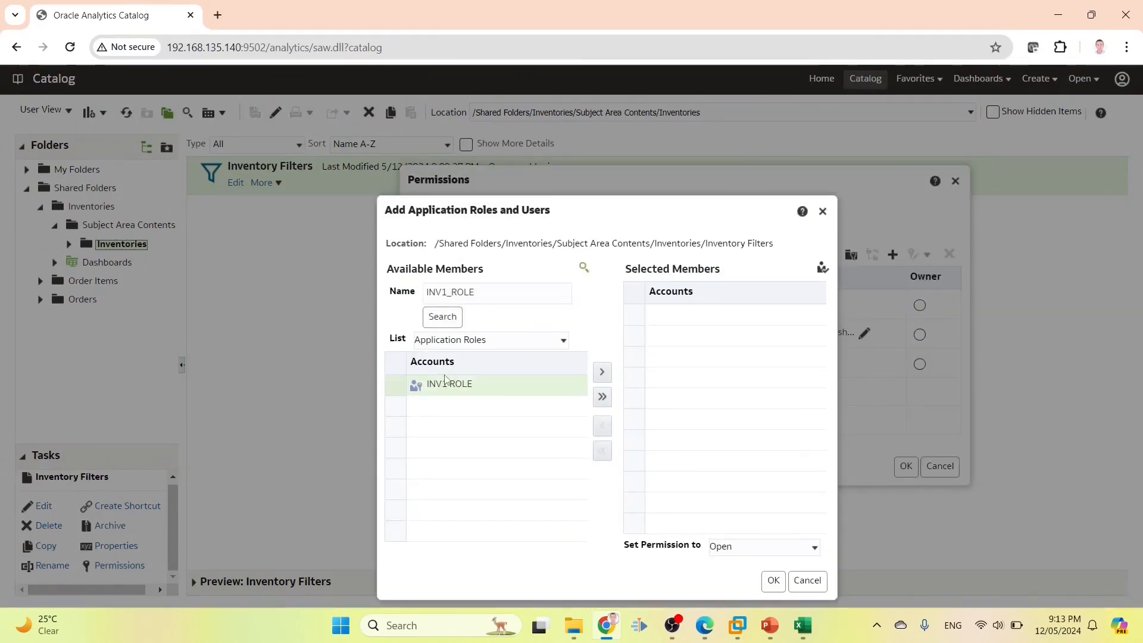
click(602, 372)
click(773, 583)
click(904, 468)
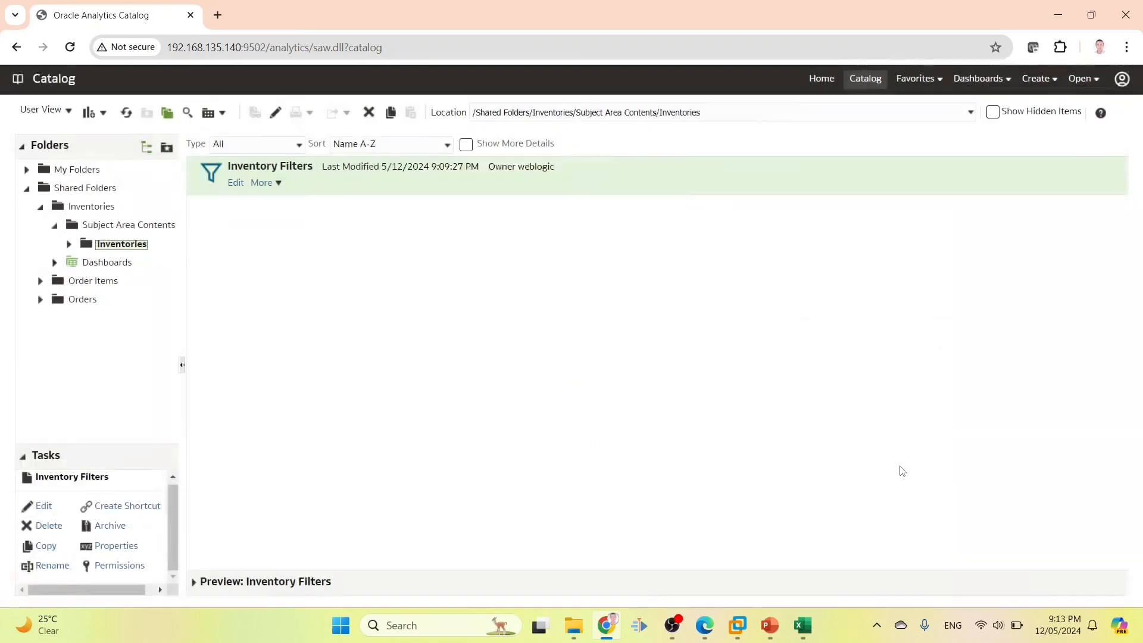
Open the Inventories dashboard's Warehouse Inventory Report page and inspect its layout in Edit Dashboard
click(87, 189)
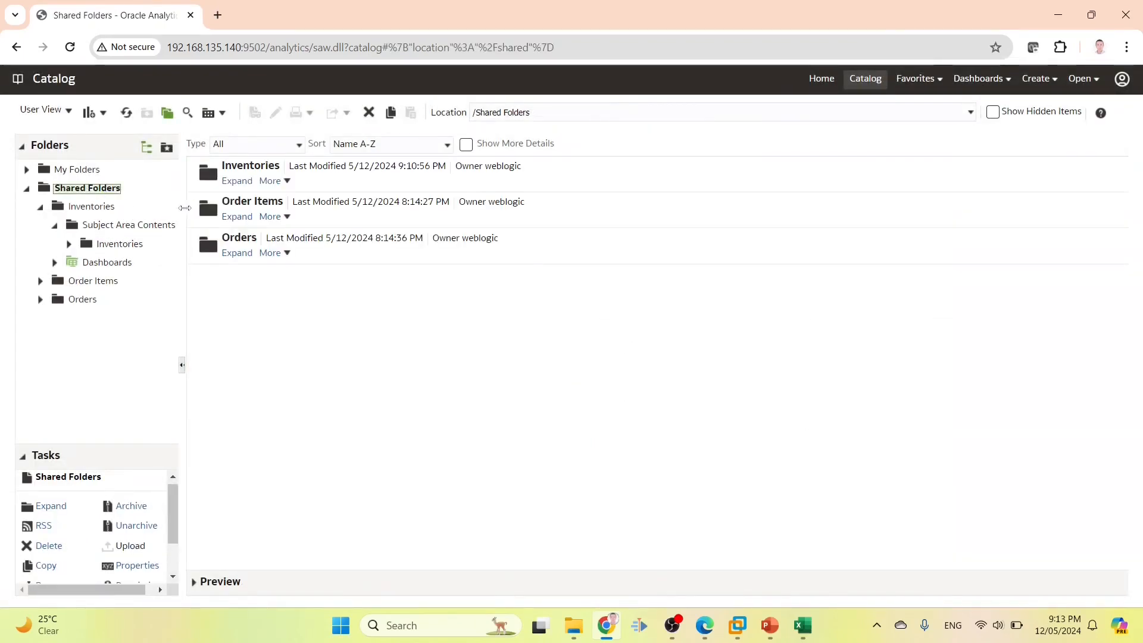
click(229, 187)
click(232, 180)
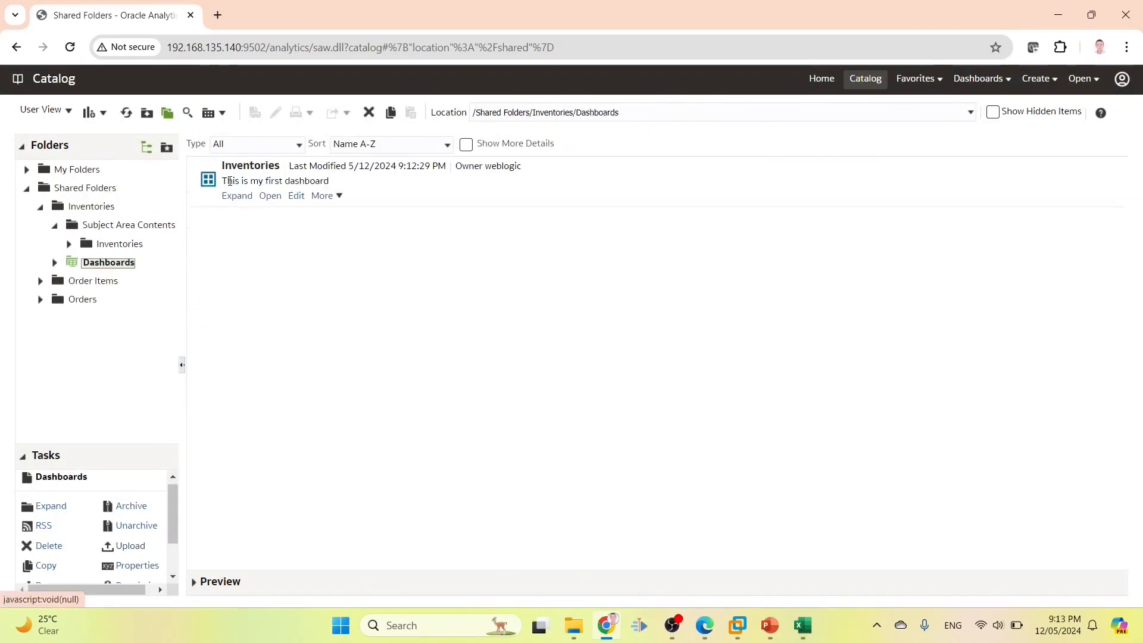
click(233, 194)
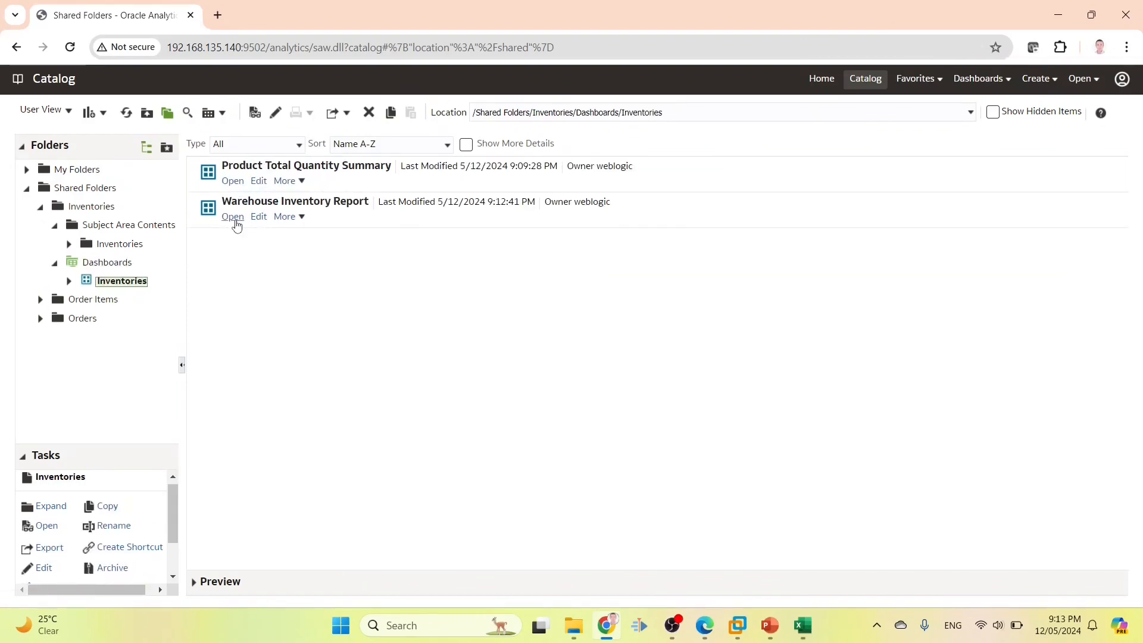
click(236, 222)
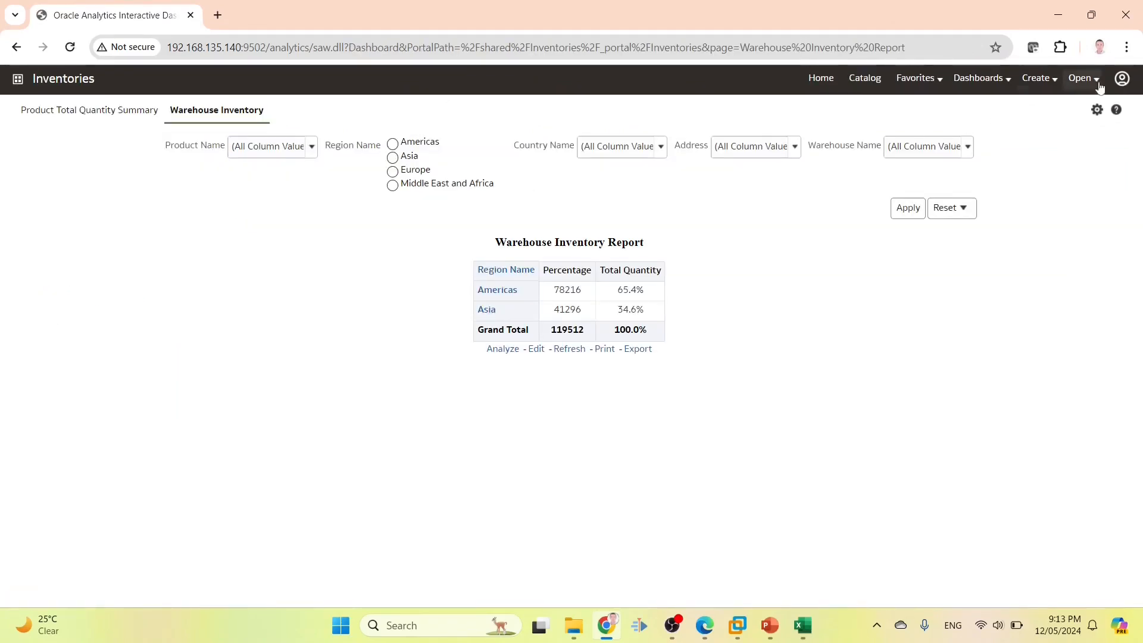
drag(199, 113, 234, 113)
click(1098, 110)
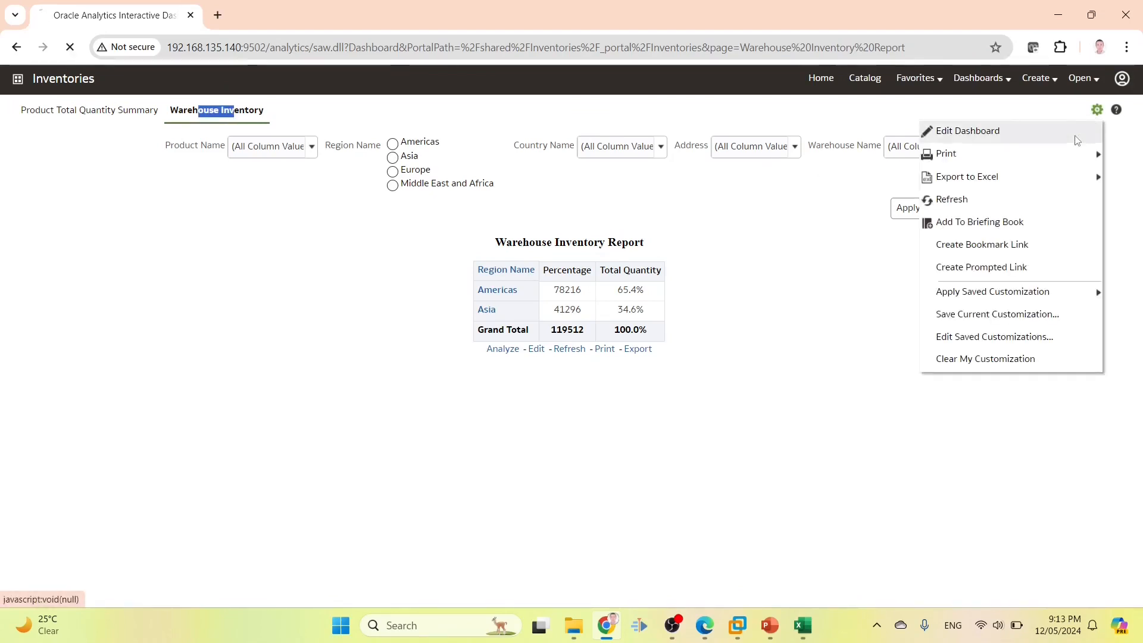
click(1076, 134)
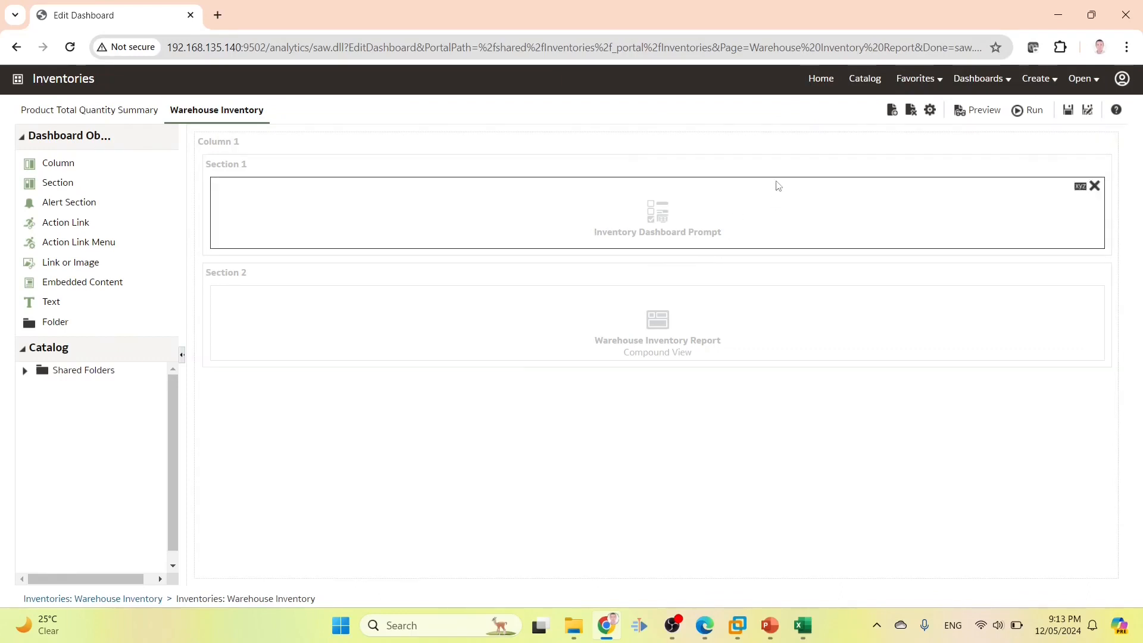
click(865, 78)
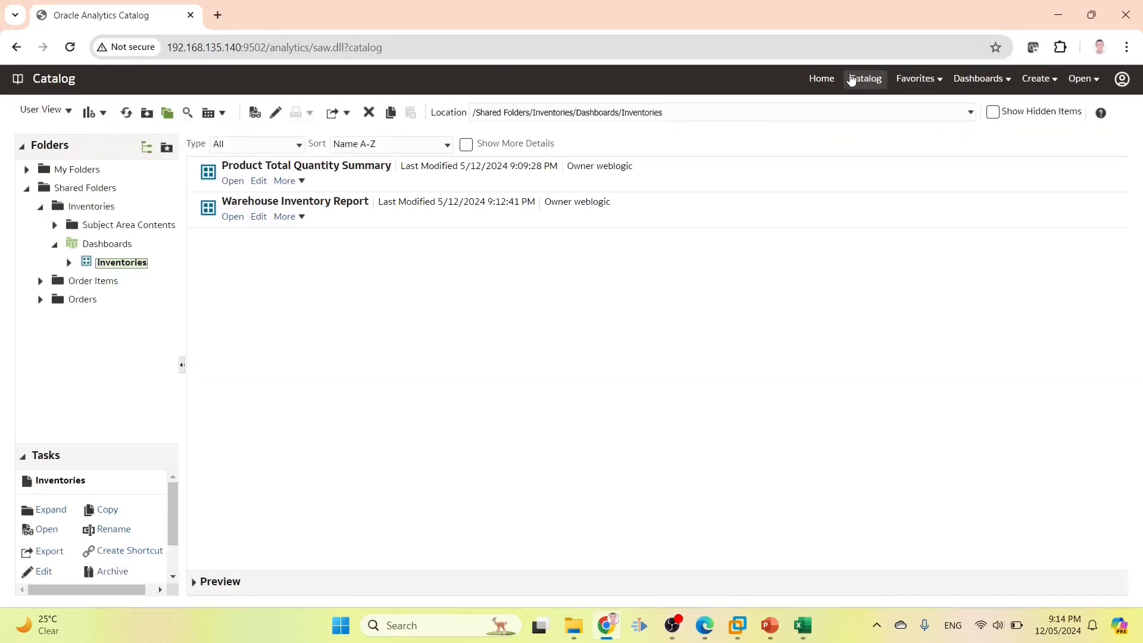
Add INV1_ROLE with Open permission to Inventory Dashboard Prompt, then switch to the private sign-in window
click(91, 206)
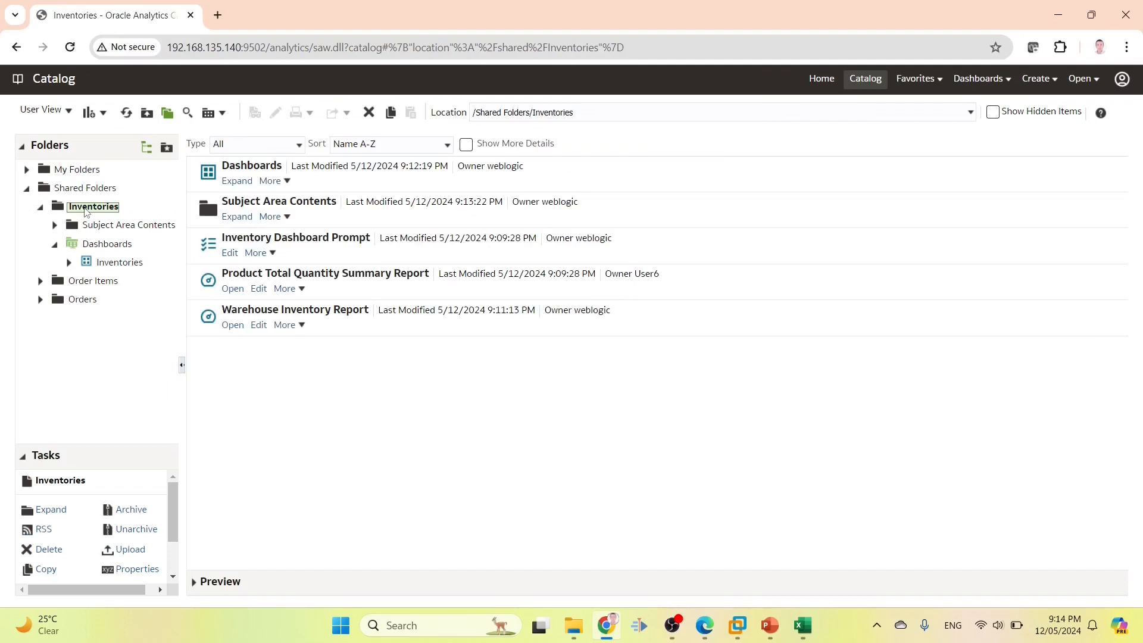
click(337, 252)
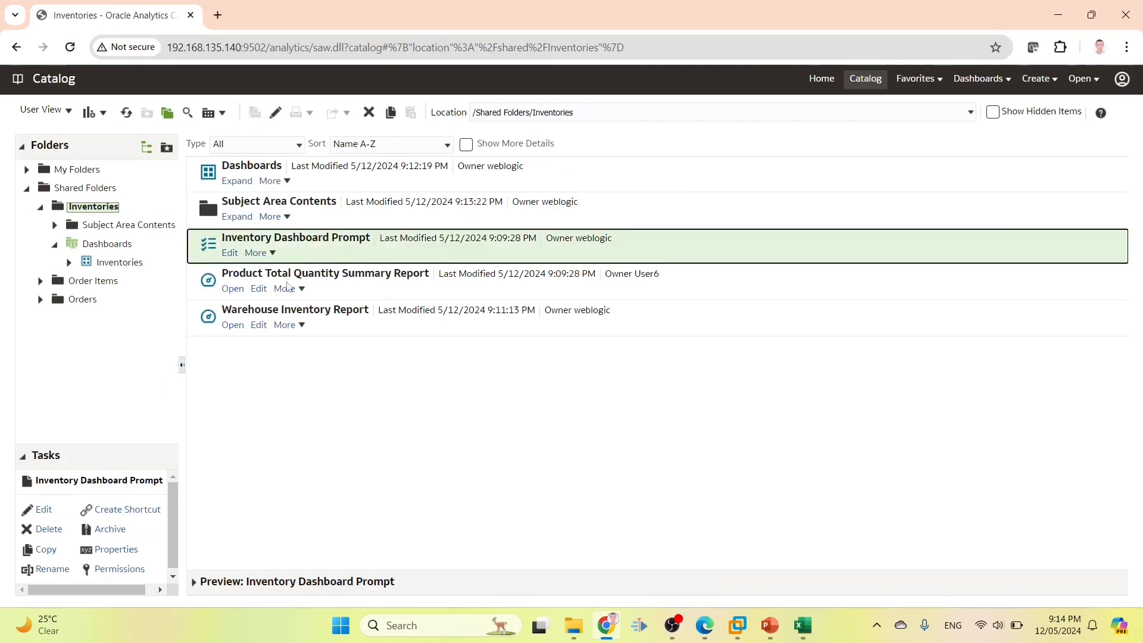
click(117, 567)
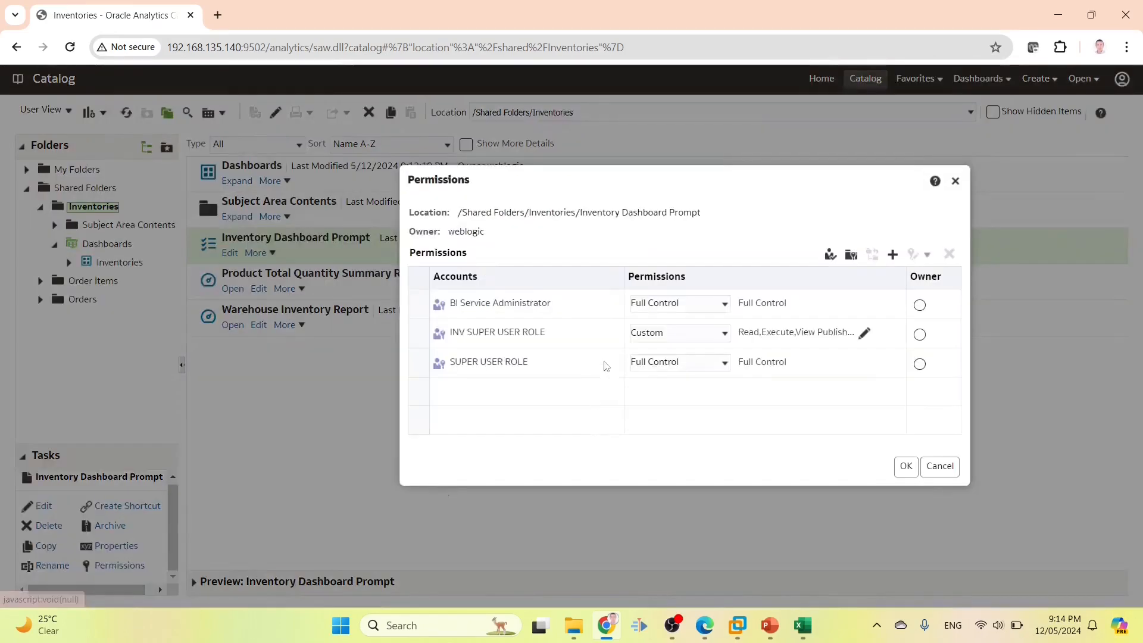
click(892, 254)
text(INV1_ROLE)
click(443, 319)
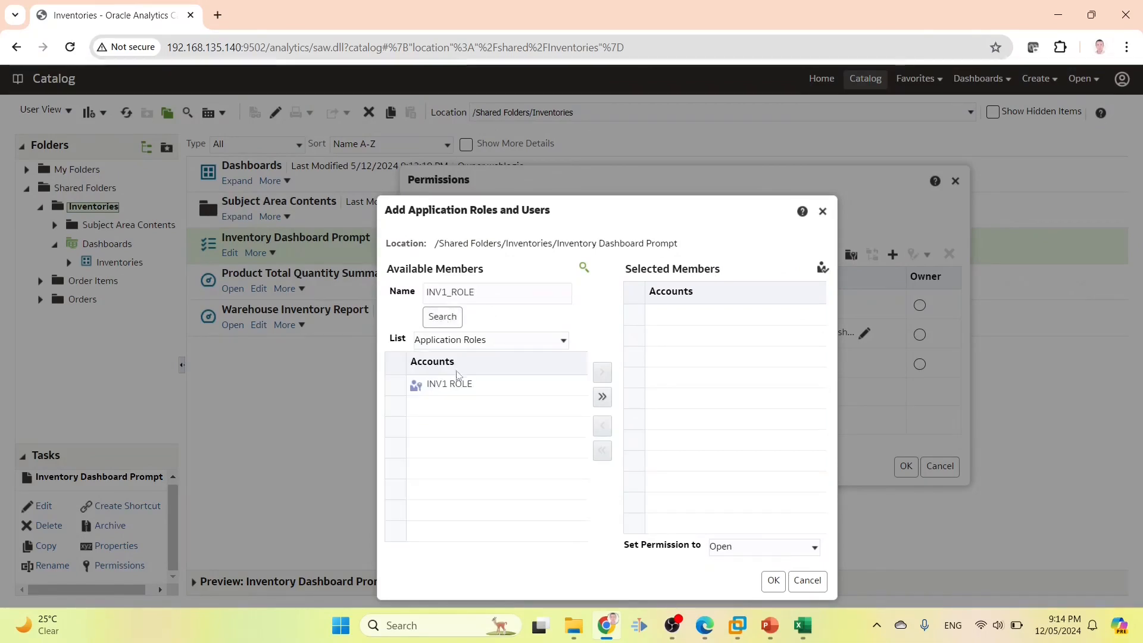
click(471, 386)
click(602, 372)
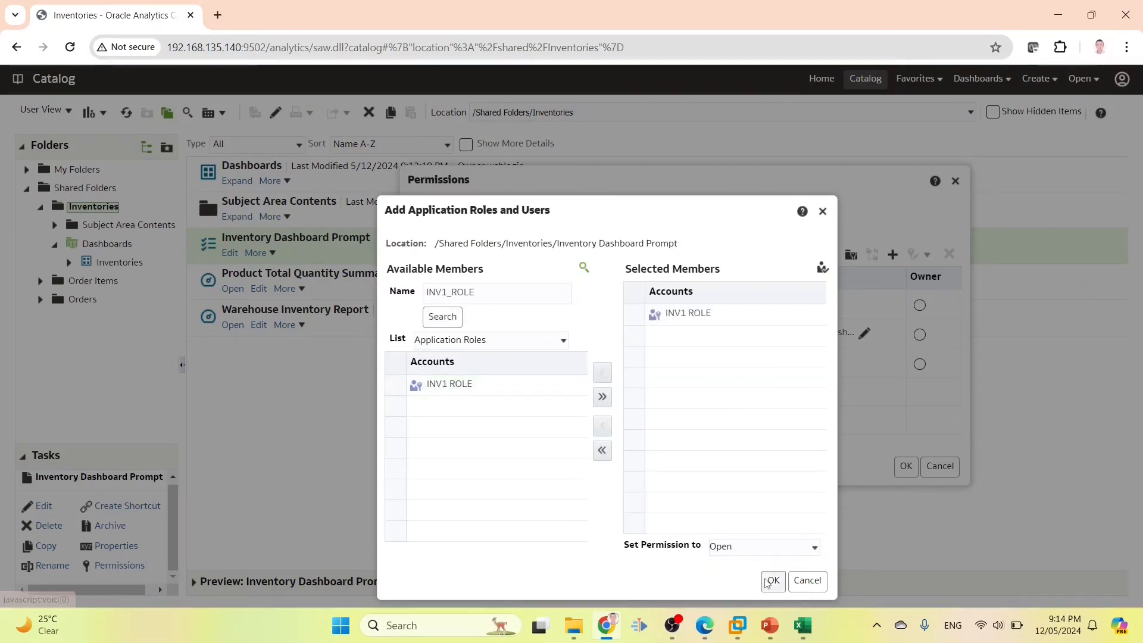
click(774, 580)
click(905, 466)
mouse_move(704, 625)
click(750, 574)
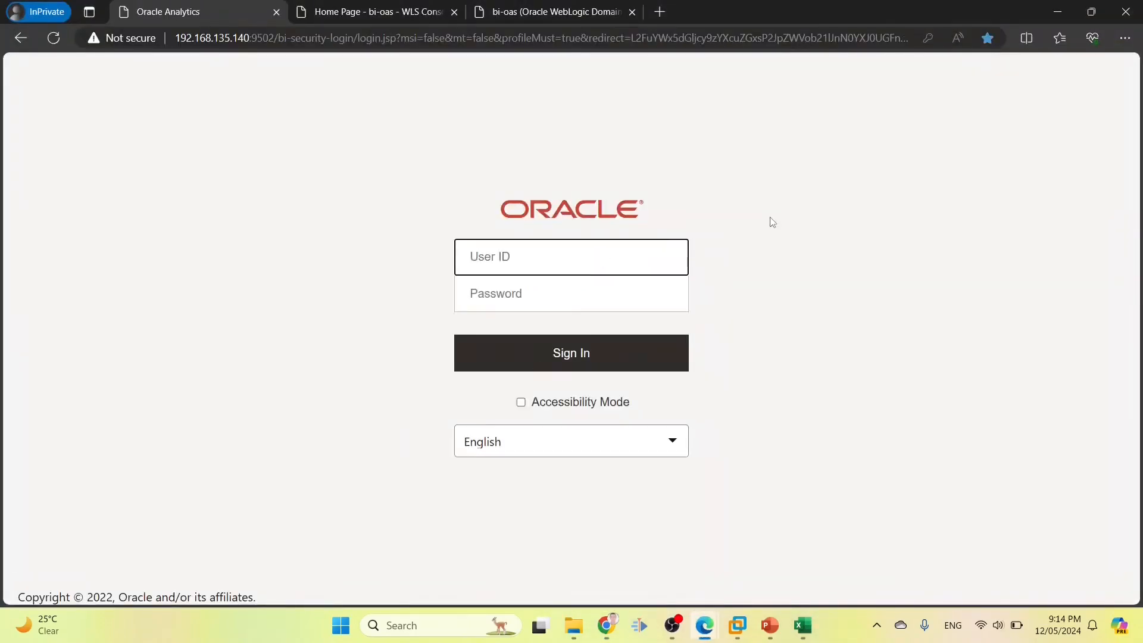
Sign in as user1 with the account password and open the Inventories dashboard
text(user1)
key(Tab)
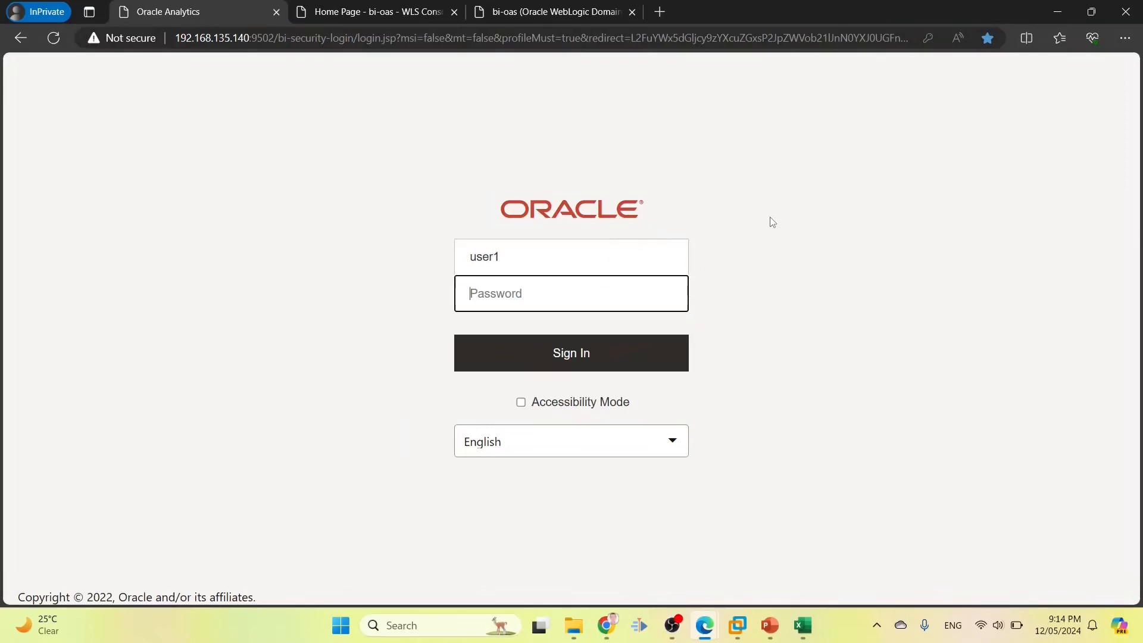
text(••)
key(Return)
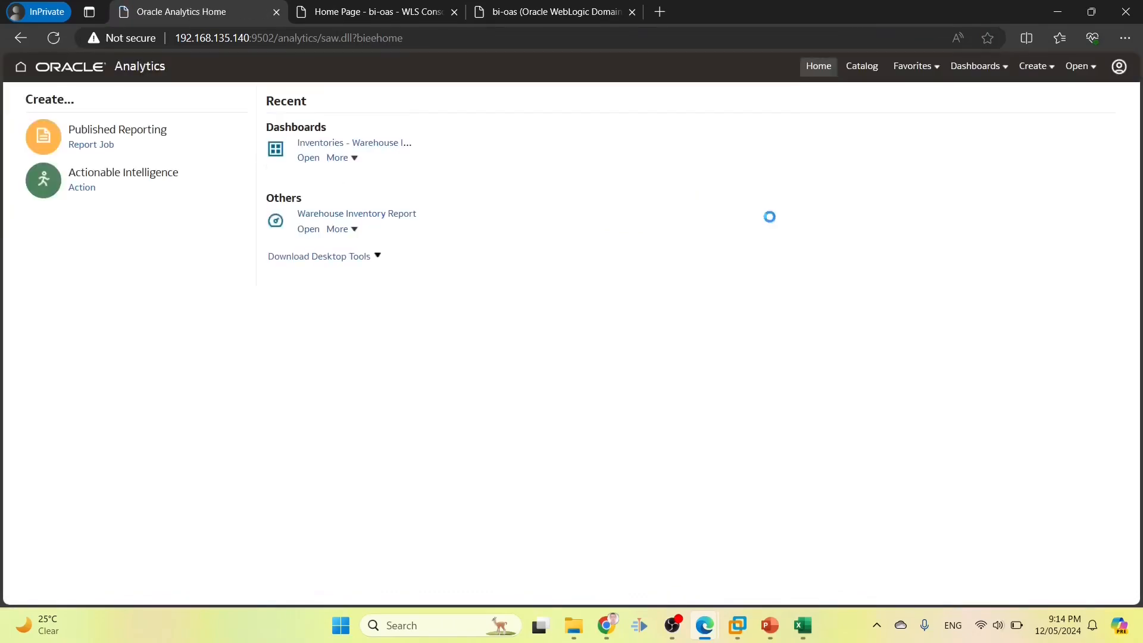
click(976, 66)
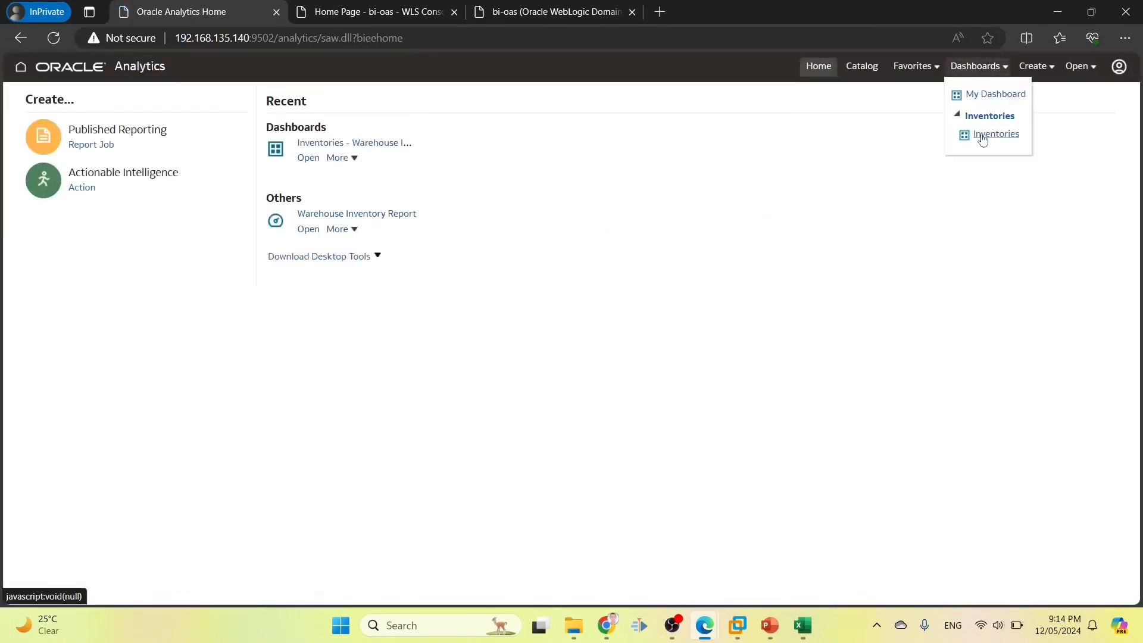
click(977, 139)
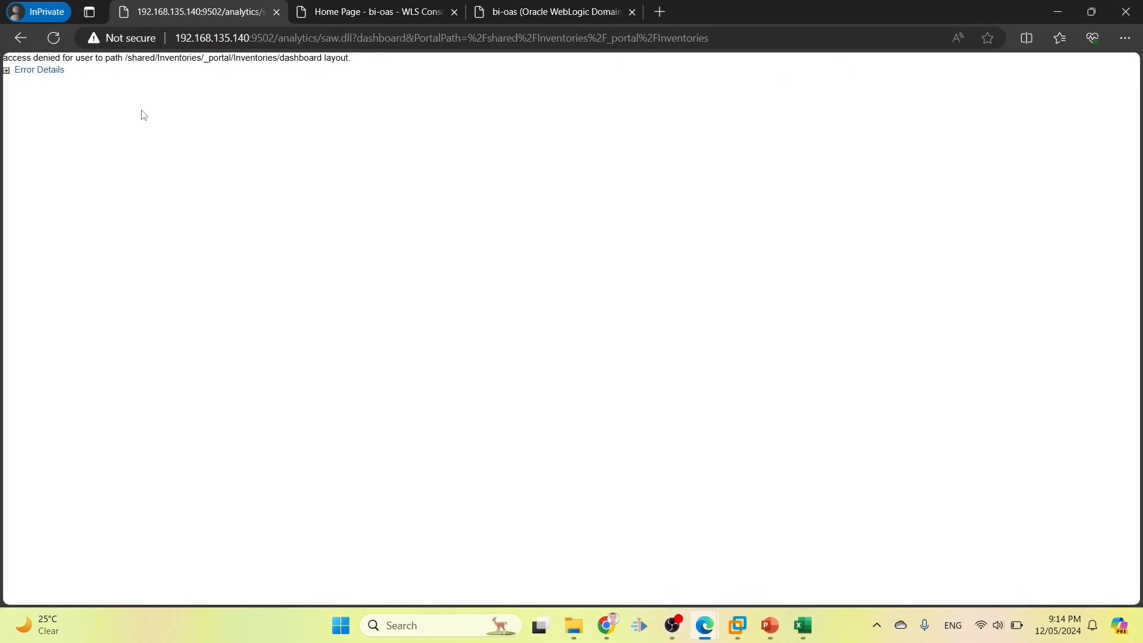
Examine the access error naming dashboard layout, go back, and return to the admin catalog
double_click(24, 70)
right_click(27, 71)
click(415, 122)
drag(282, 59, 352, 58)
click(39, 70)
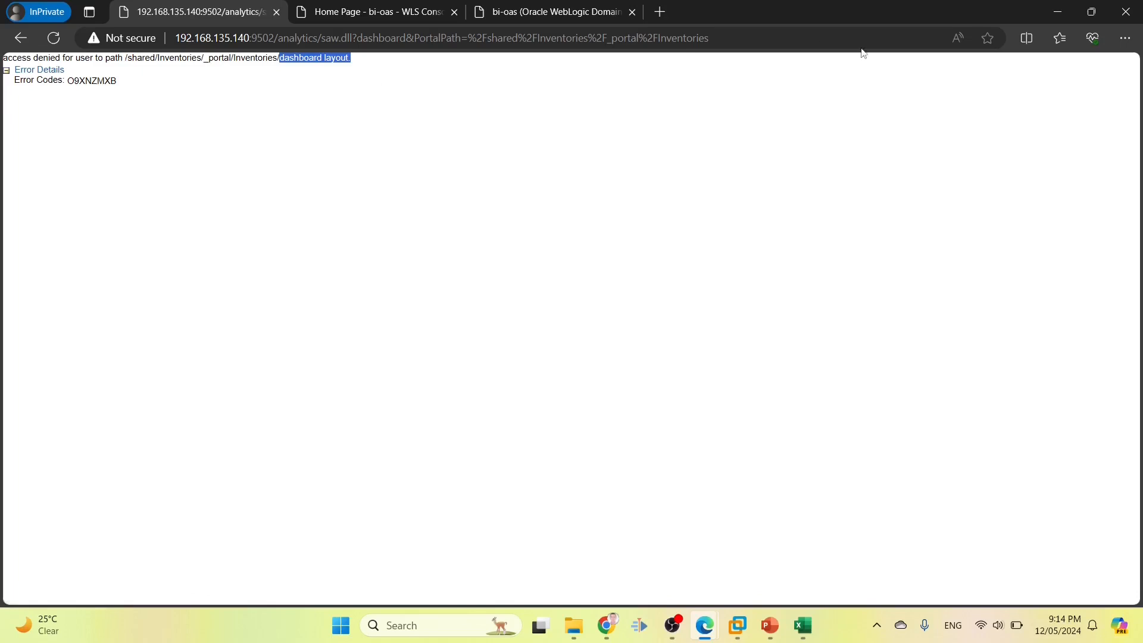
click(21, 37)
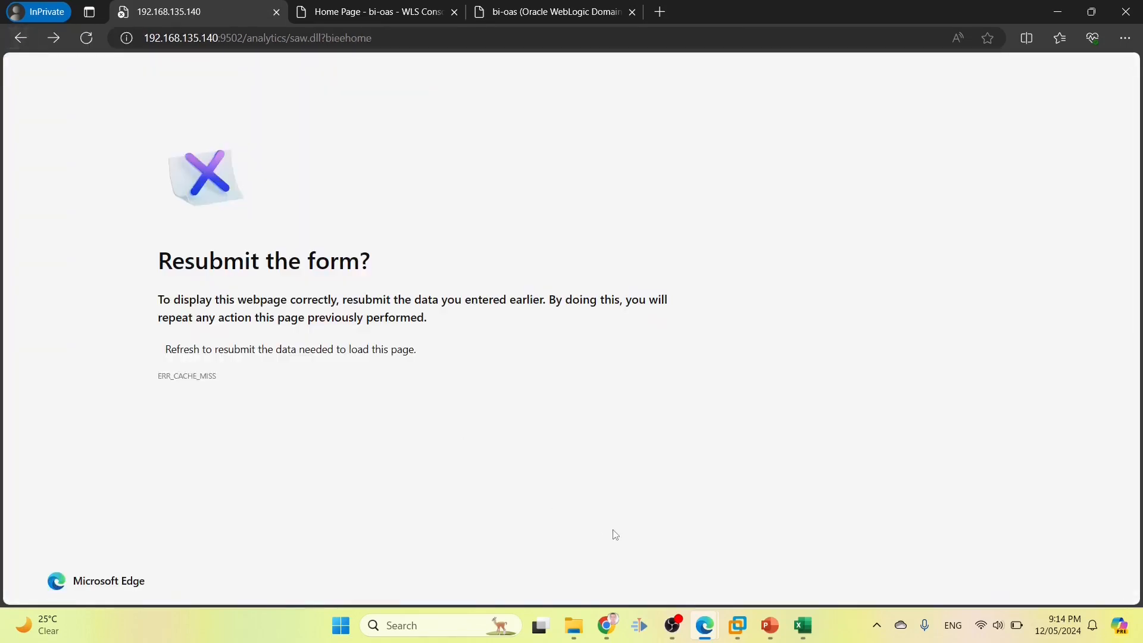
click(607, 554)
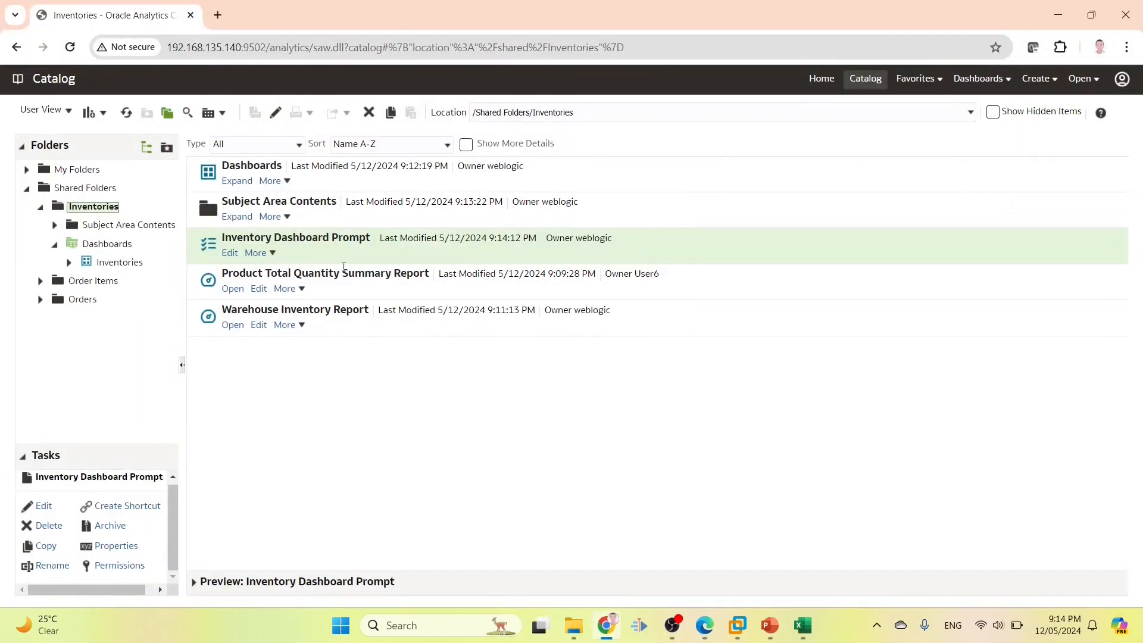
Show hidden items and select the hidden dashboard layout inside Dashboards > Inventories
click(323, 185)
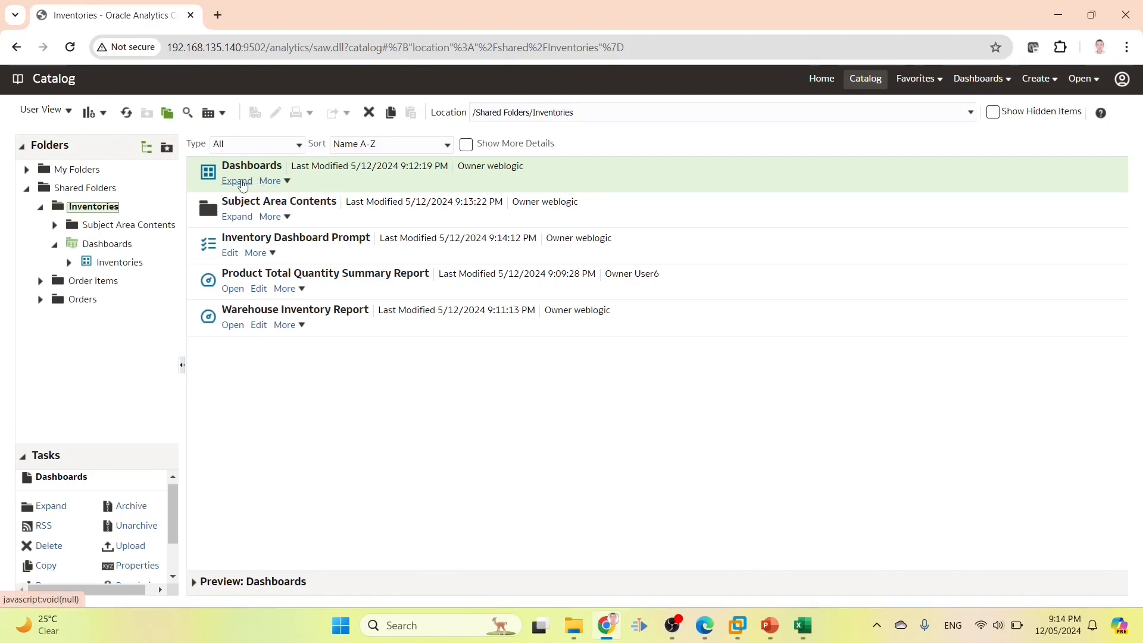
click(1000, 116)
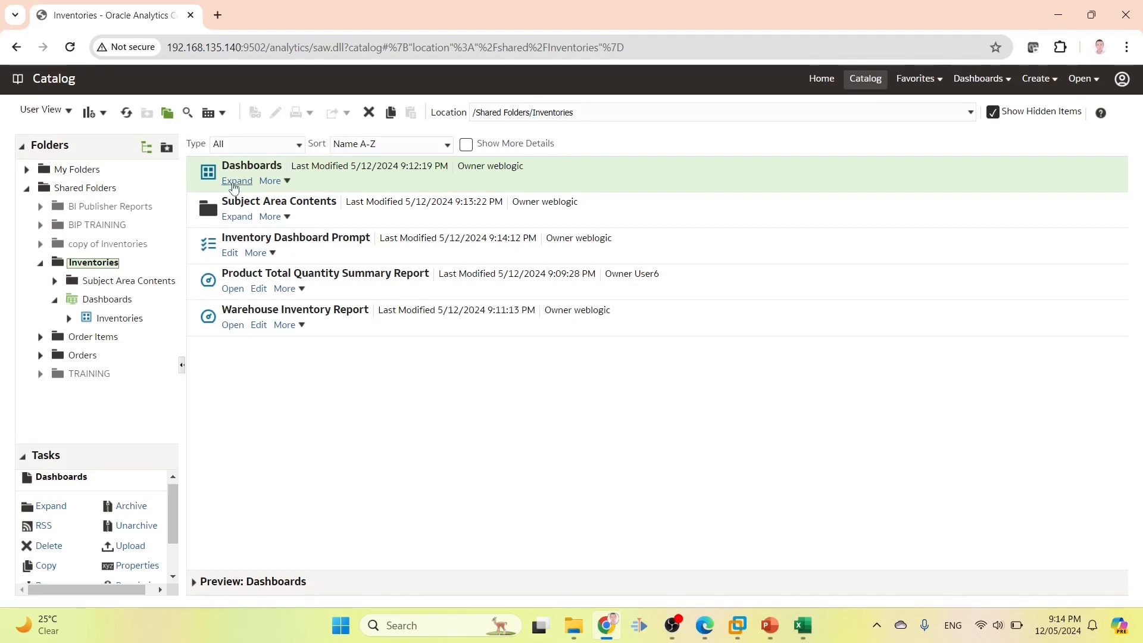
click(235, 181)
click(231, 198)
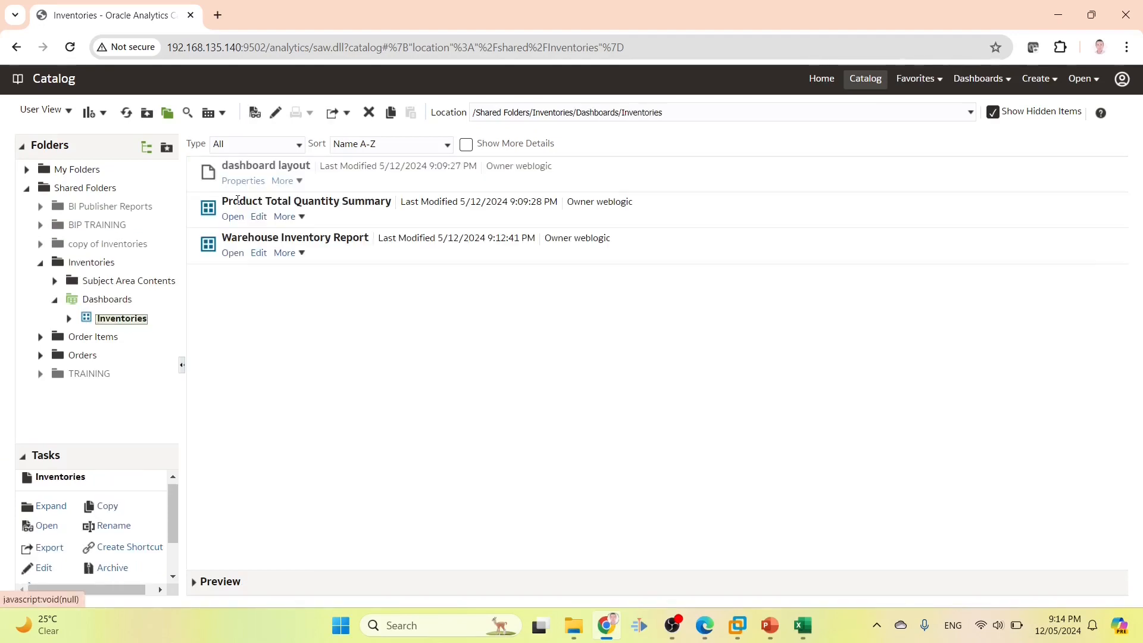
click(290, 172)
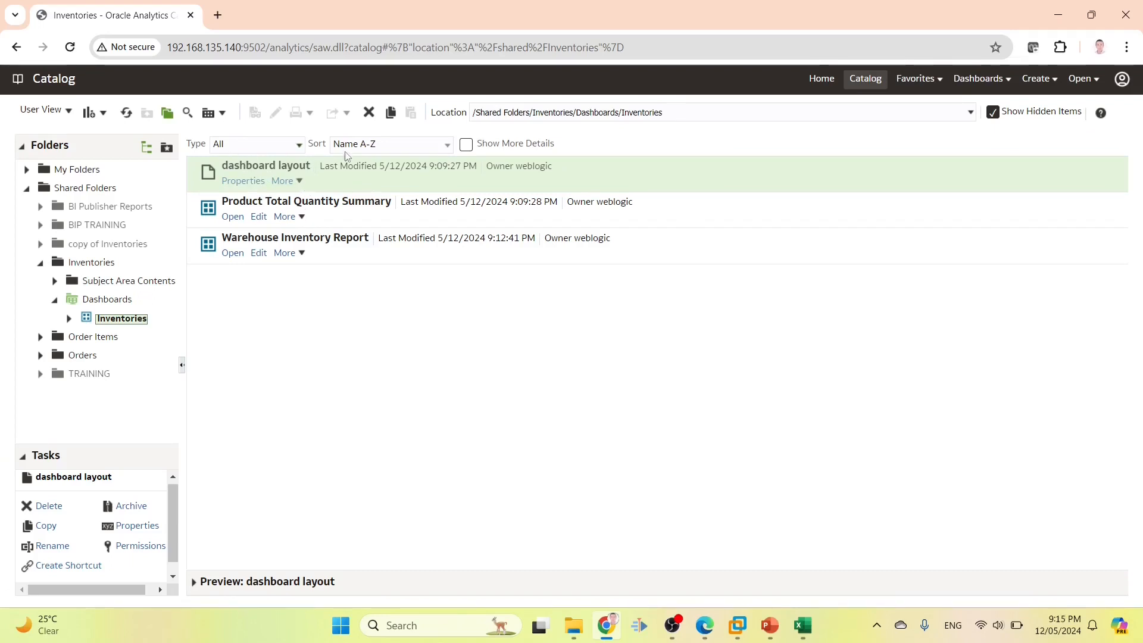
Add INV1_ROLE with Open permission to dashboard layout, then bring the test user's browser forward
click(137, 546)
click(893, 254)
text(INV1_ROLE)
click(442, 316)
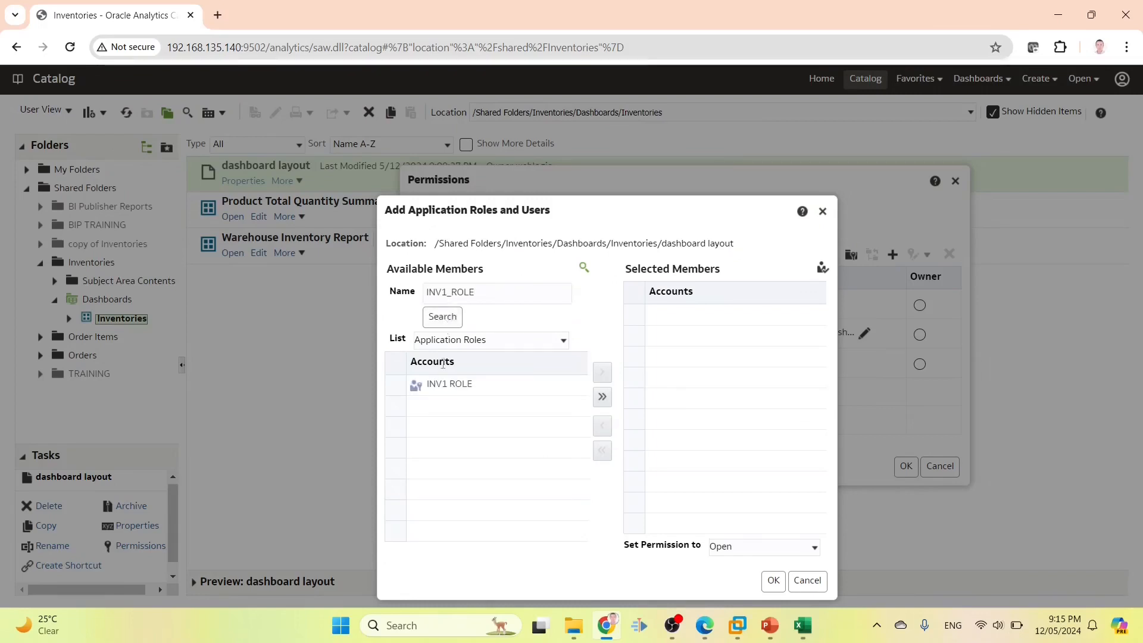
click(536, 384)
click(602, 374)
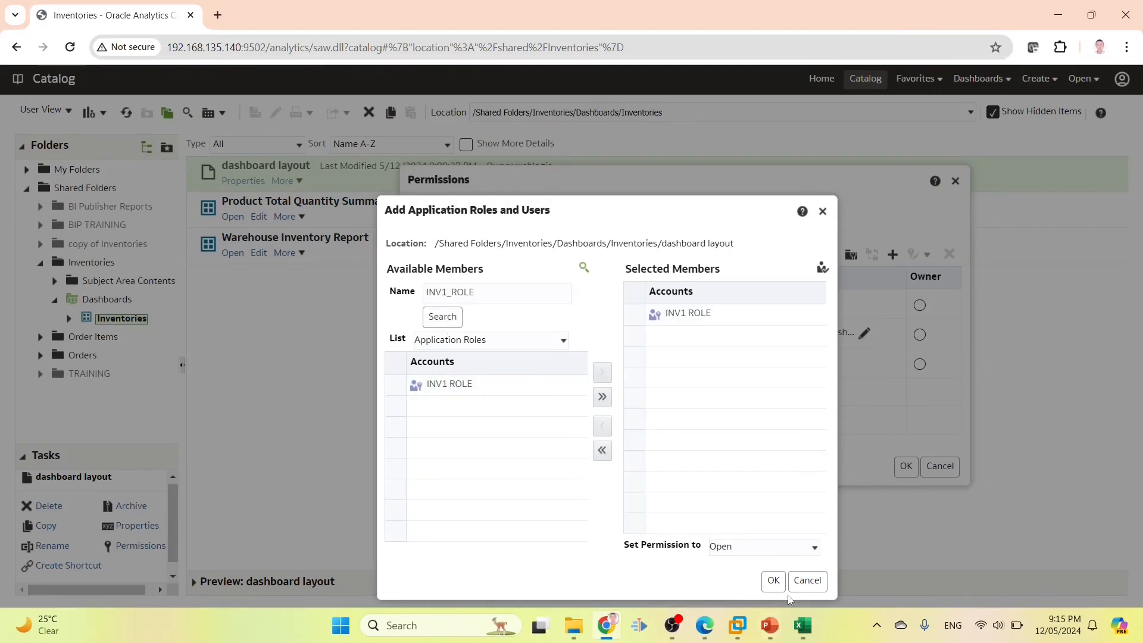
click(774, 580)
click(905, 468)
mouse_move(704, 625)
click(761, 536)
click(221, 38)
Reload as user1, open the Inventories dashboard, and check its page options and Create menu
key(Return)
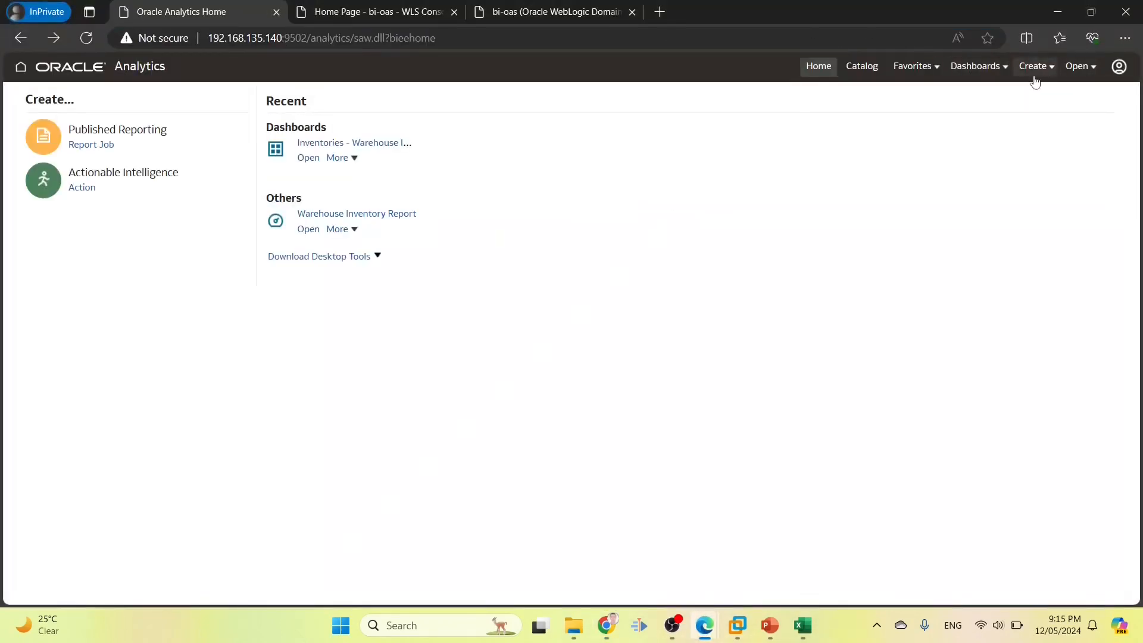
click(987, 70)
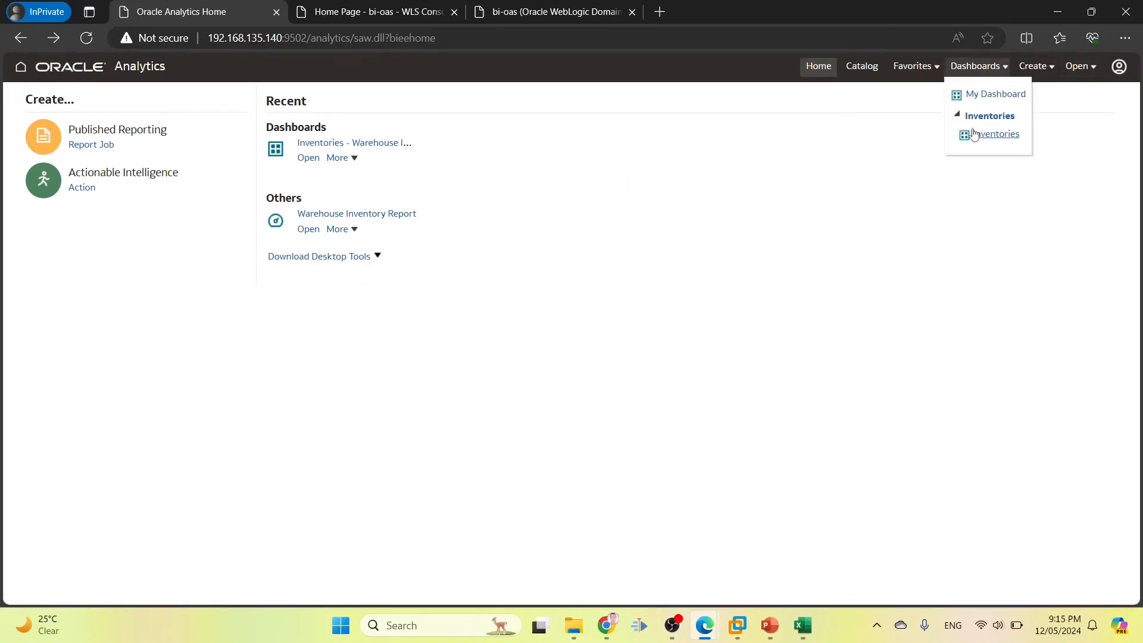
click(974, 135)
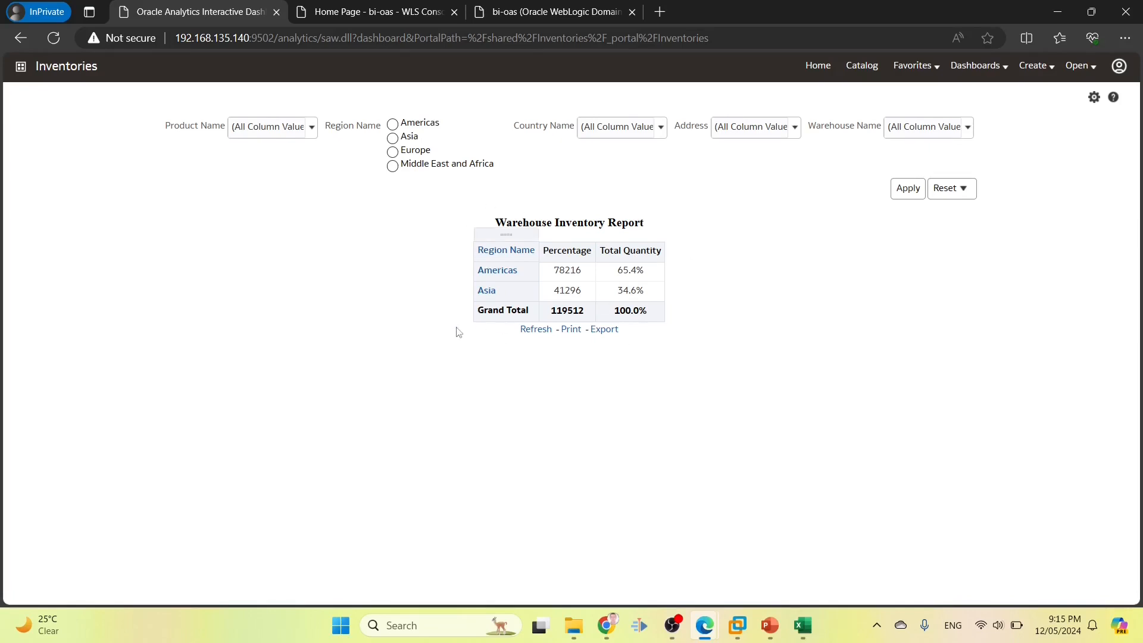
click(1093, 99)
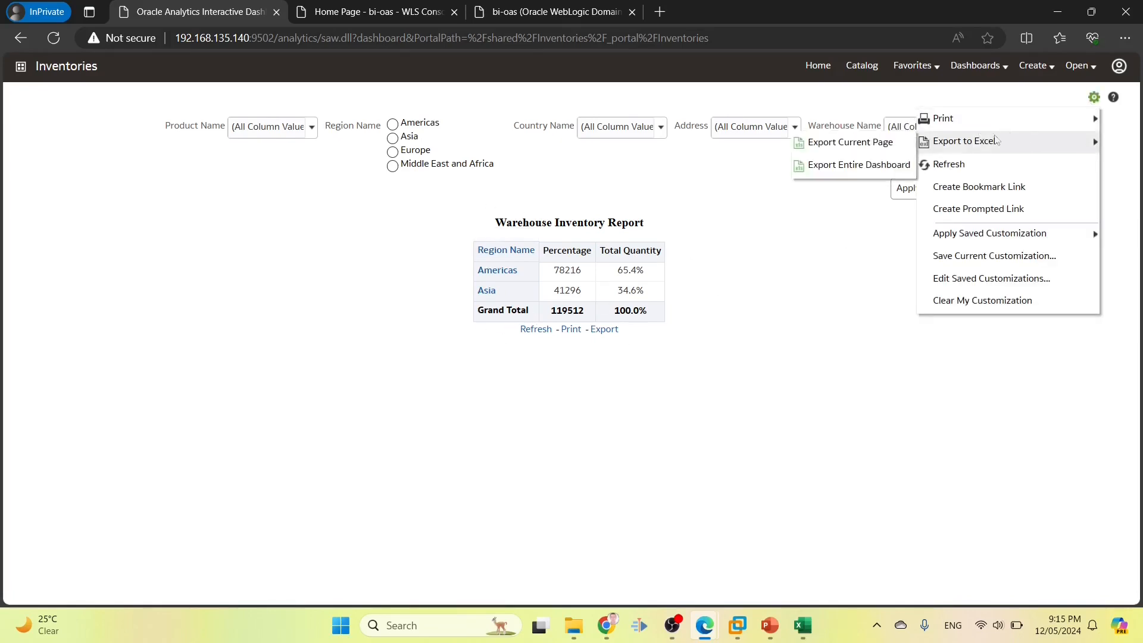
mouse_move(1014, 117)
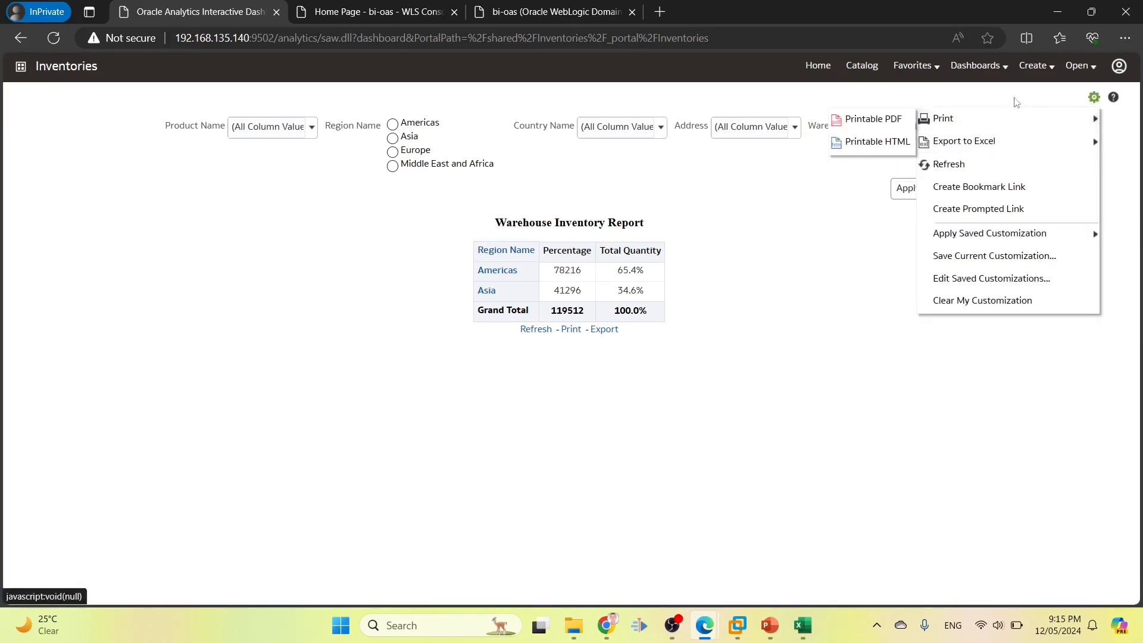
click(1034, 65)
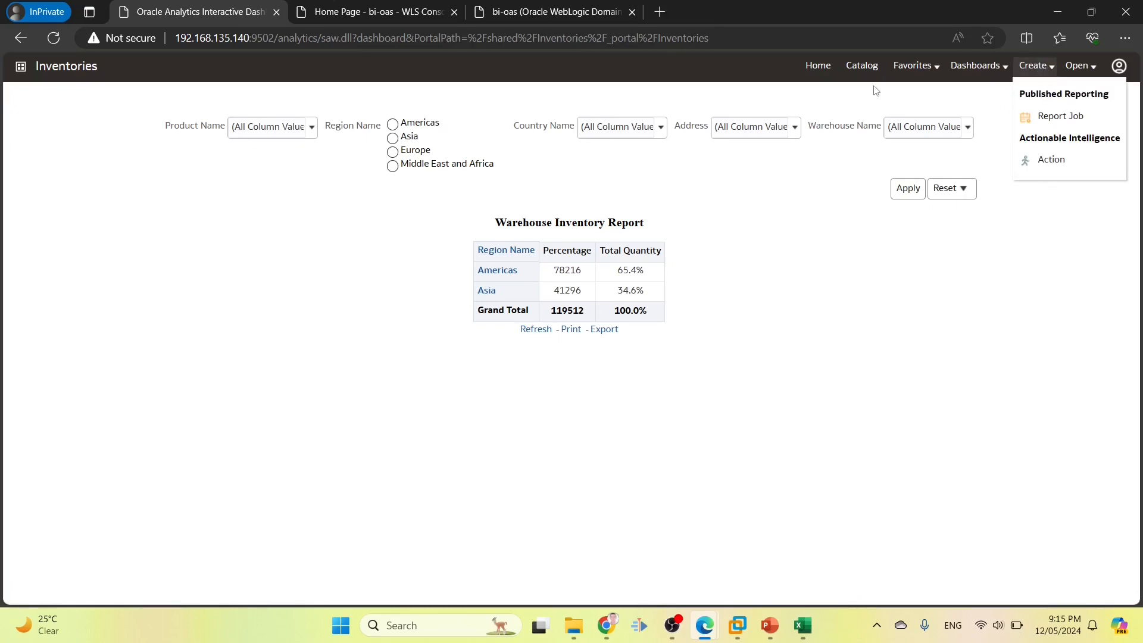
Browse user1's catalog down to the Inventories dashboard contents, then select User2 in the Excel requirements sheet
click(861, 67)
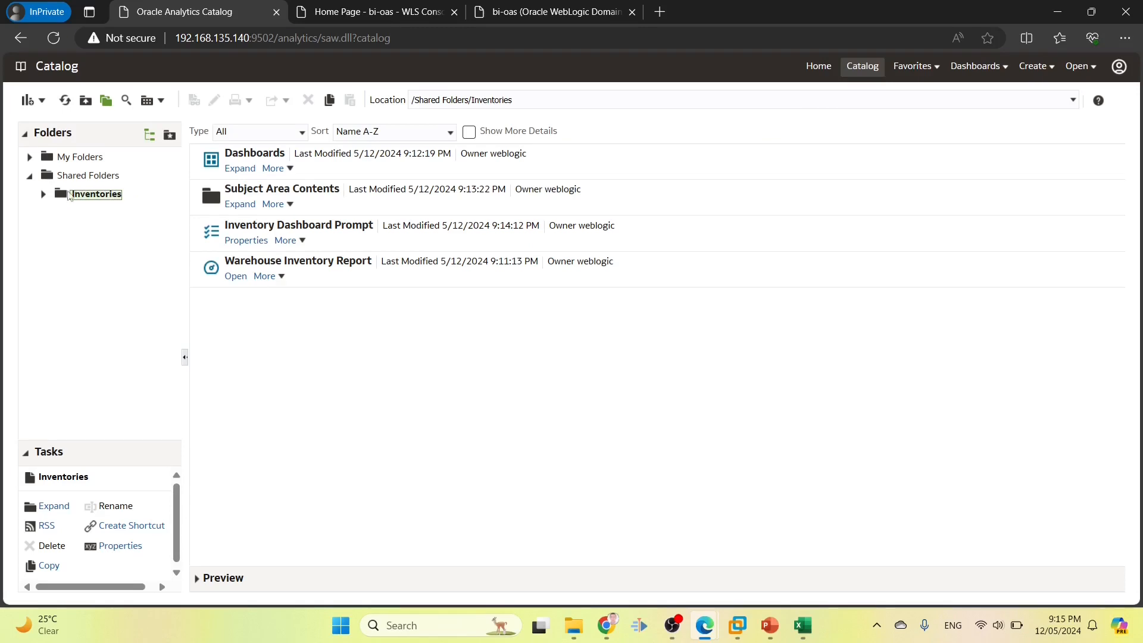
click(275, 150)
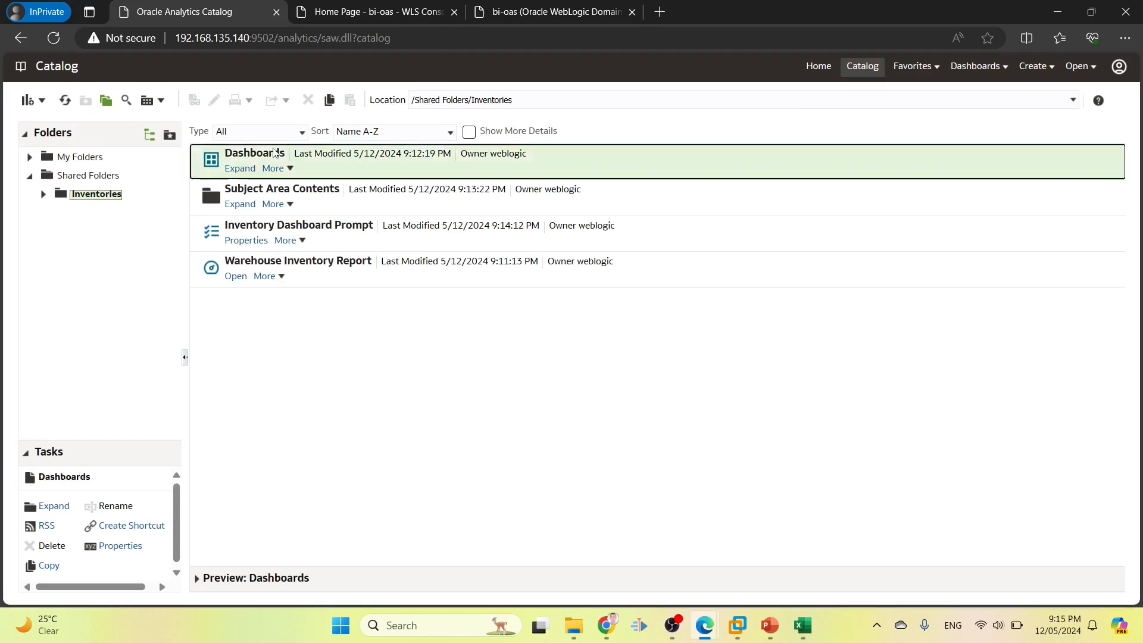
click(290, 191)
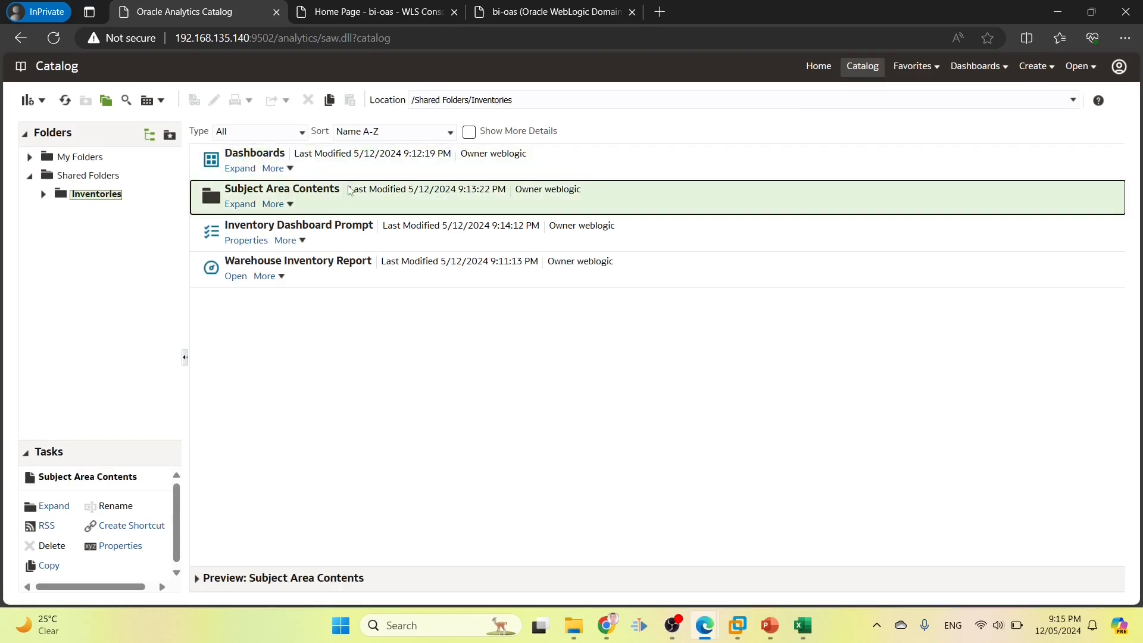
click(286, 224)
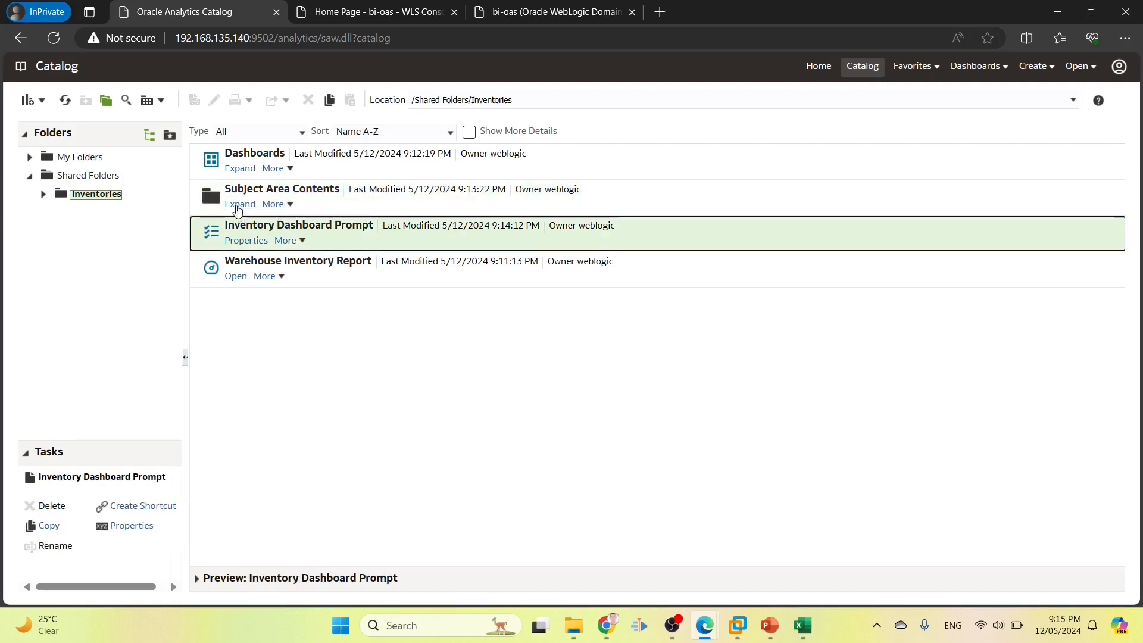
click(240, 169)
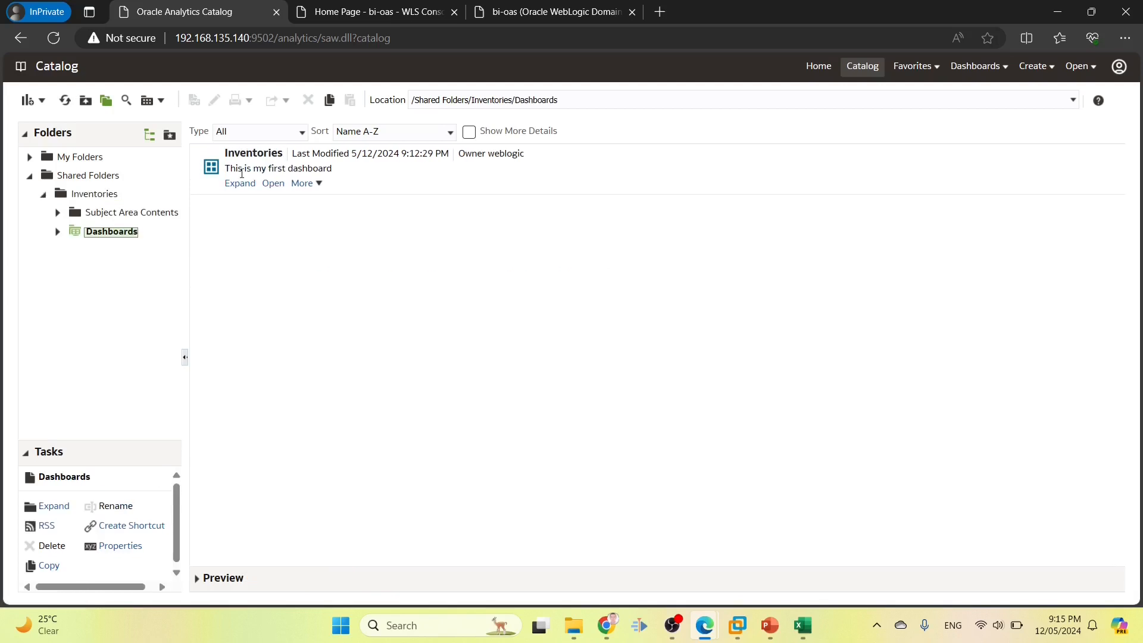
click(240, 184)
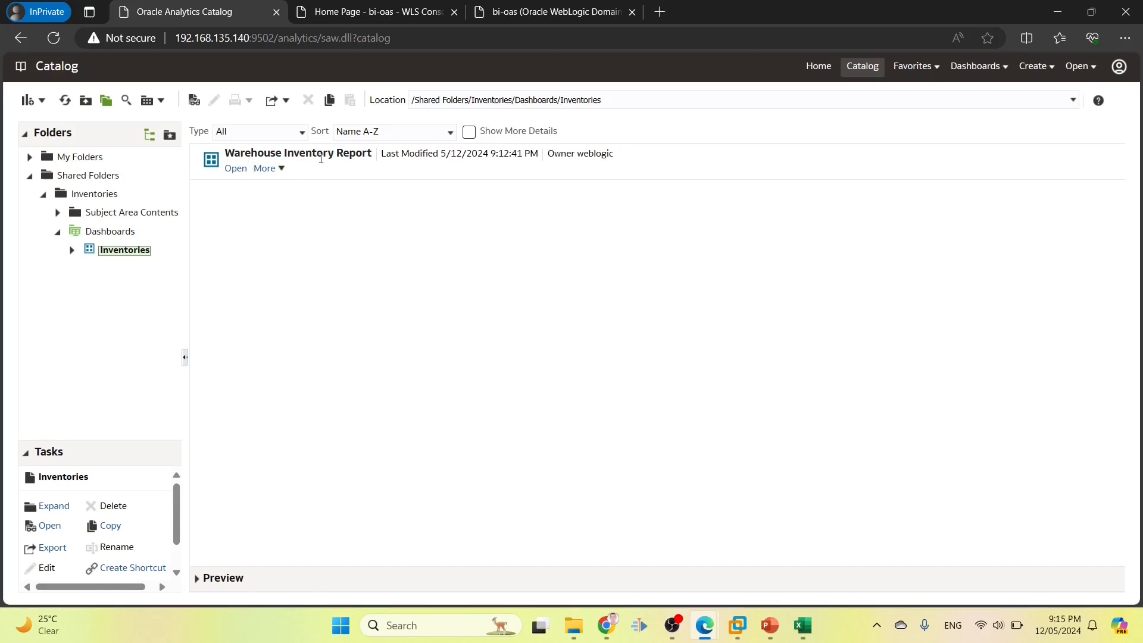
click(803, 625)
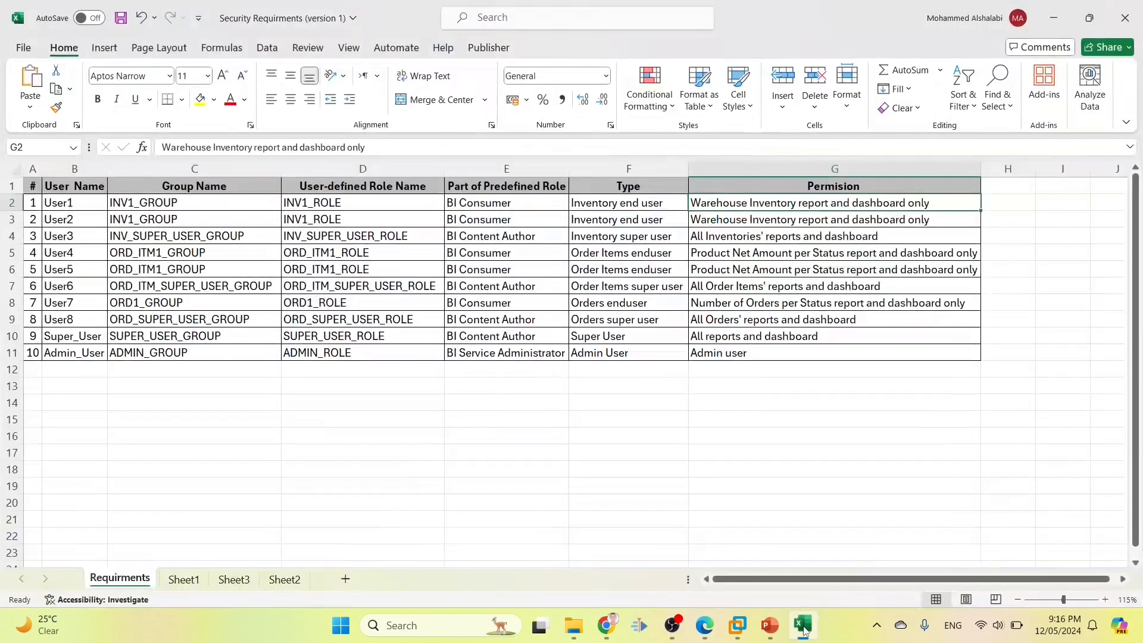
click(85, 220)
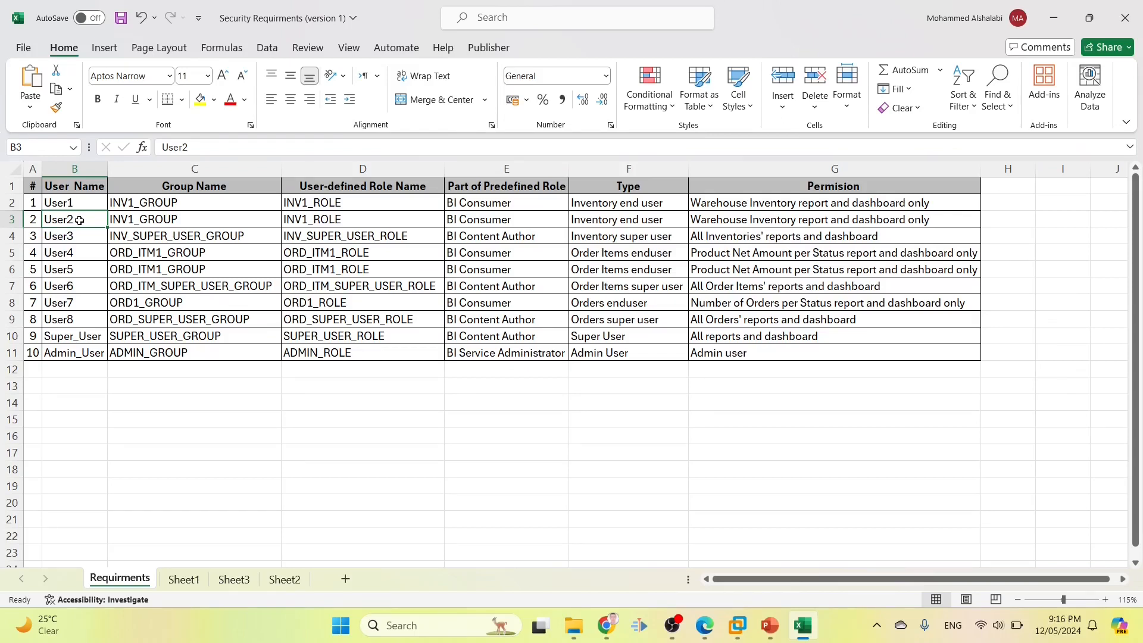
Check the second user's name and assigned role in the requirements sheet
double_click(79, 221)
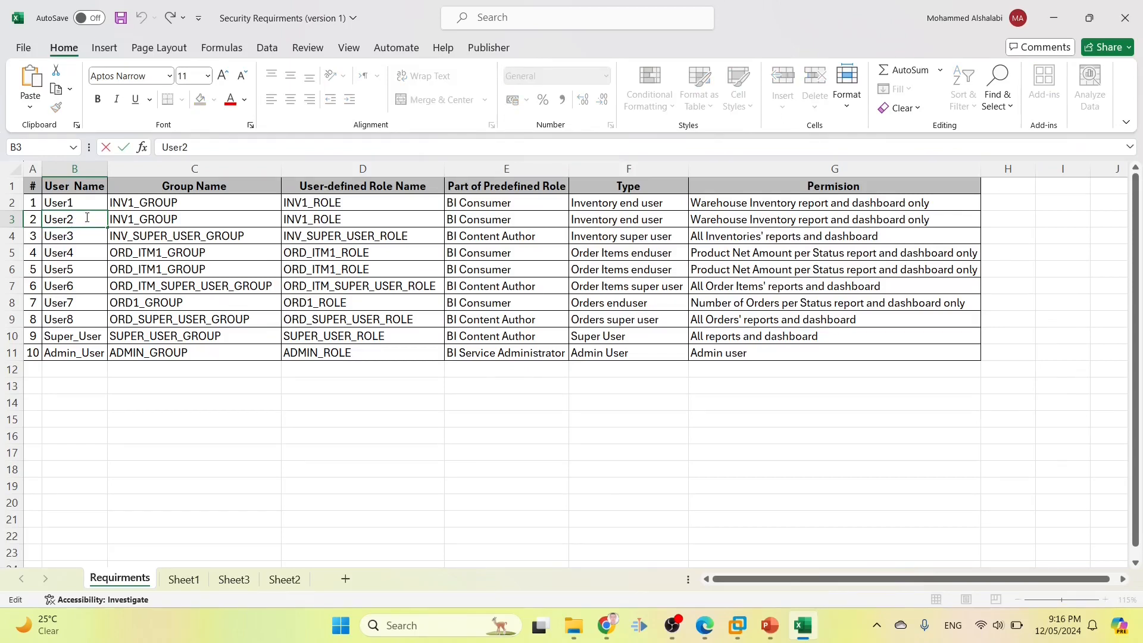
drag(73, 219, 43, 220)
click(358, 222)
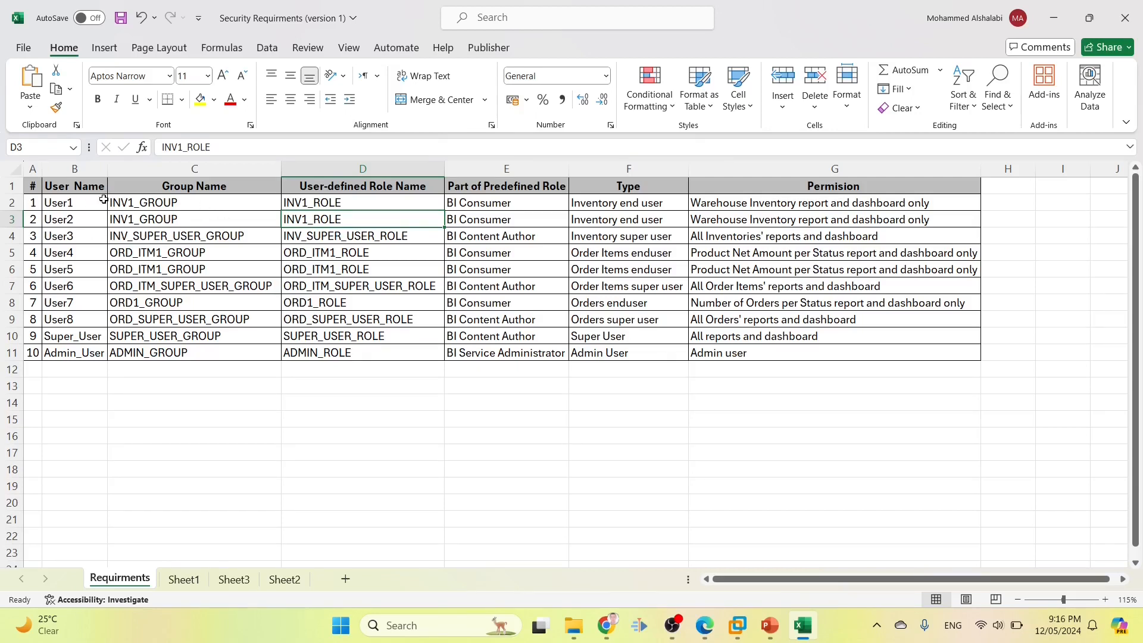
Sign out of Oracle Analytics and log back in as User2
click(1054, 18)
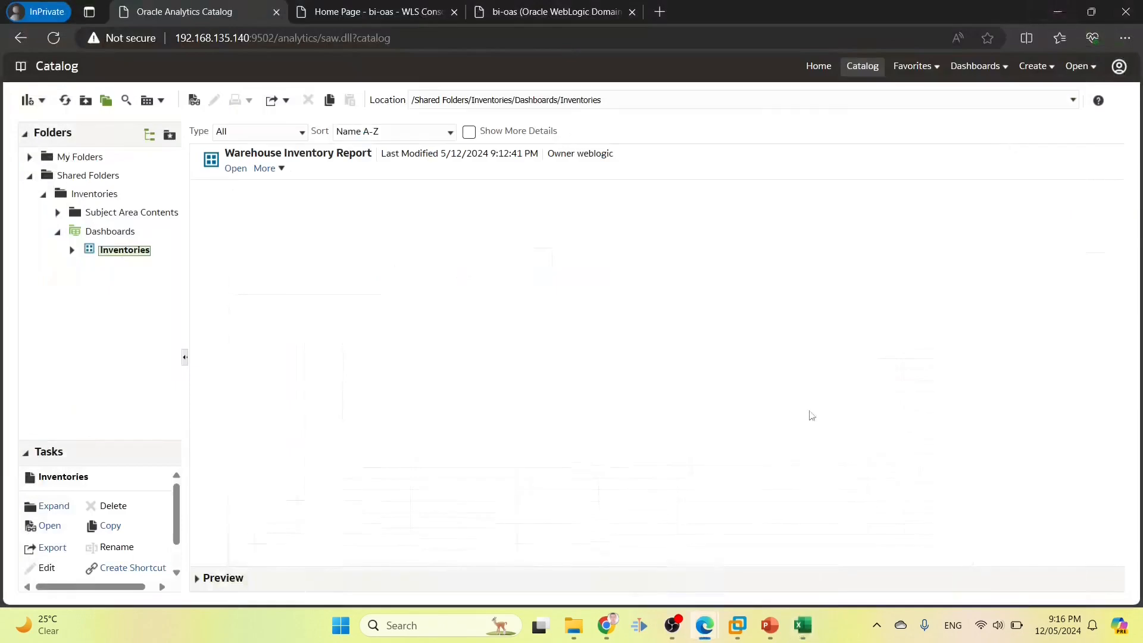
click(1119, 66)
click(1075, 141)
text(User2)
click(499, 292)
text(••)
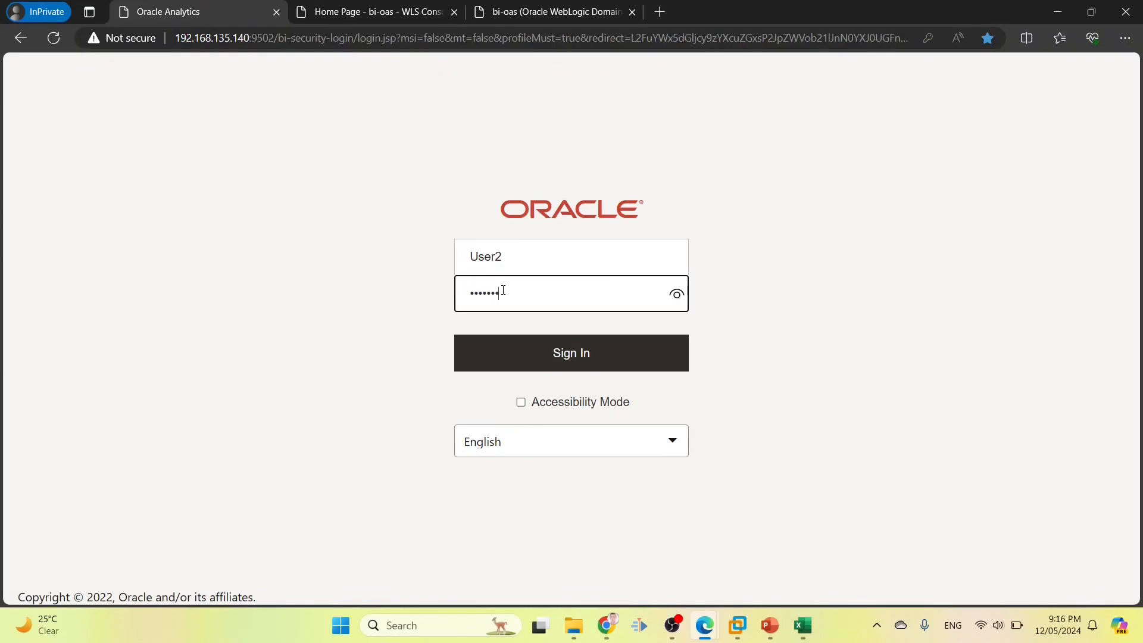
key(Return)
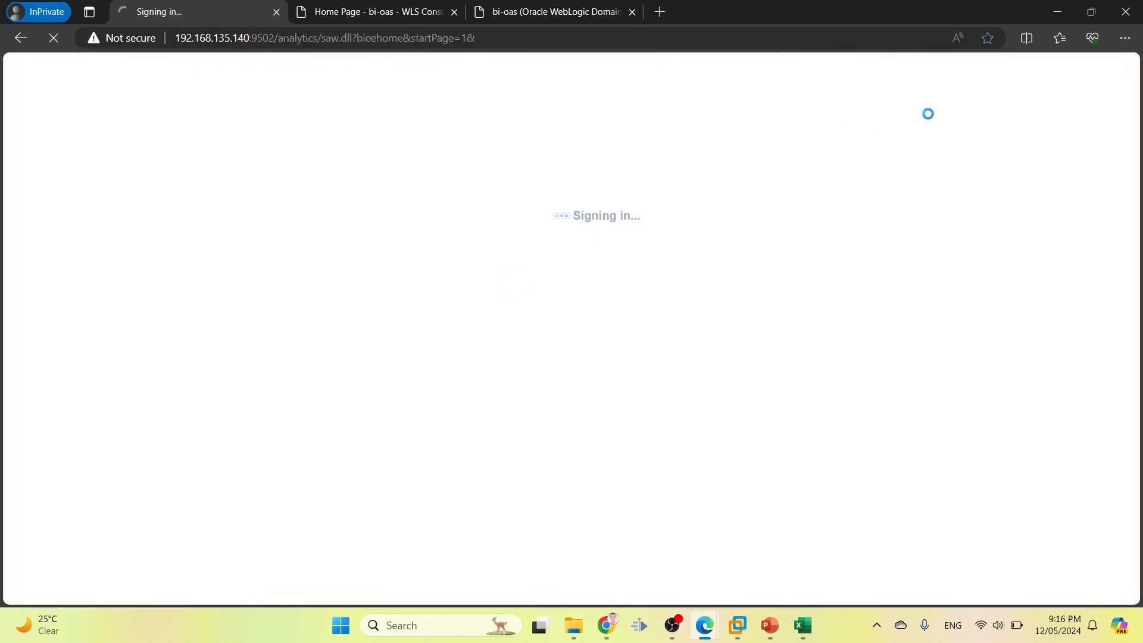
Open the Inventories dashboard and confirm User2's roles are BI Consumer and INV1 ROLE
click(976, 66)
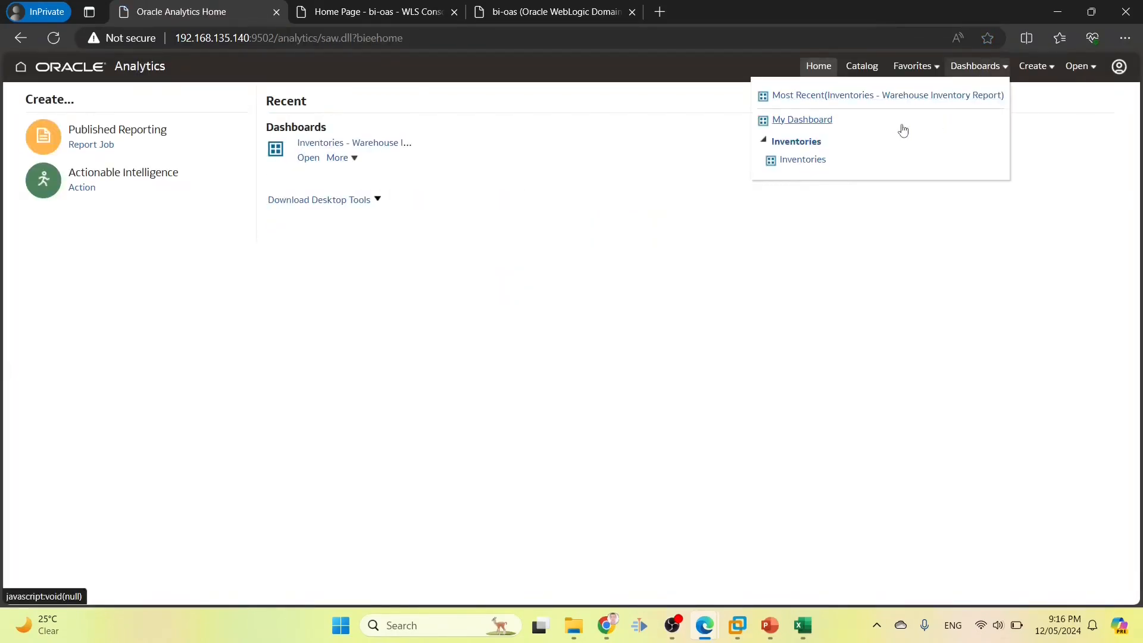
click(816, 160)
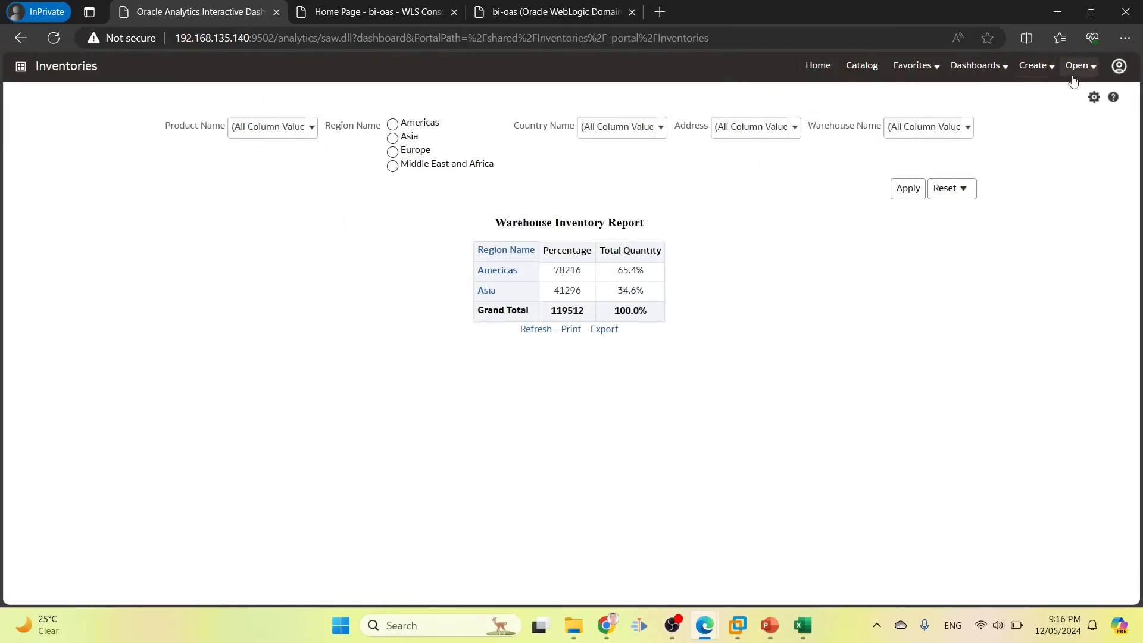
click(1119, 65)
click(1083, 117)
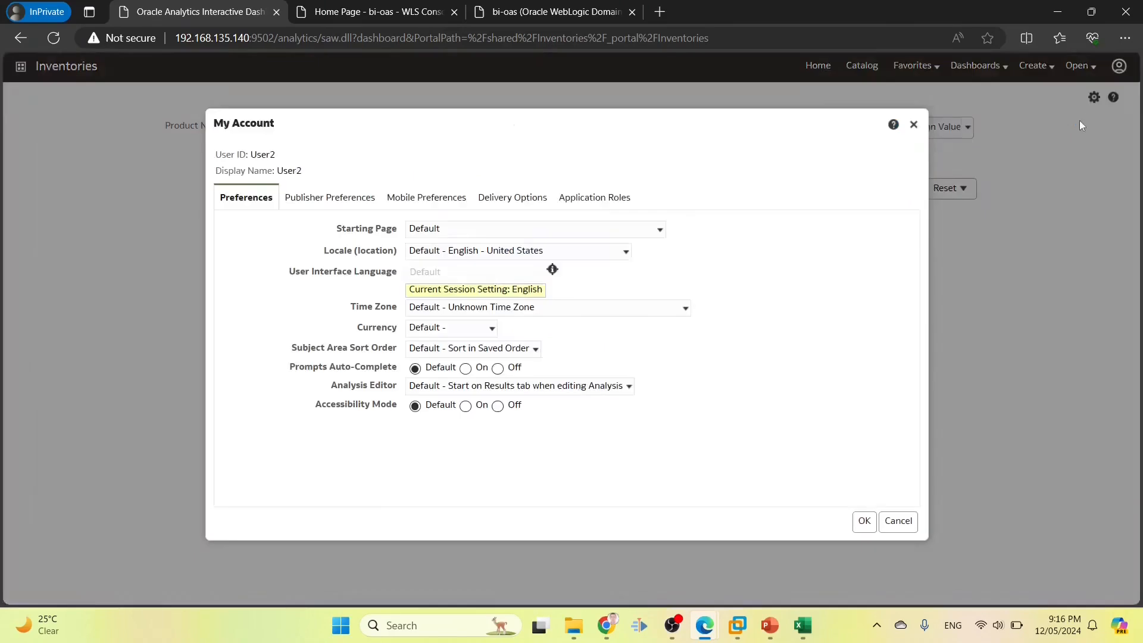
click(619, 203)
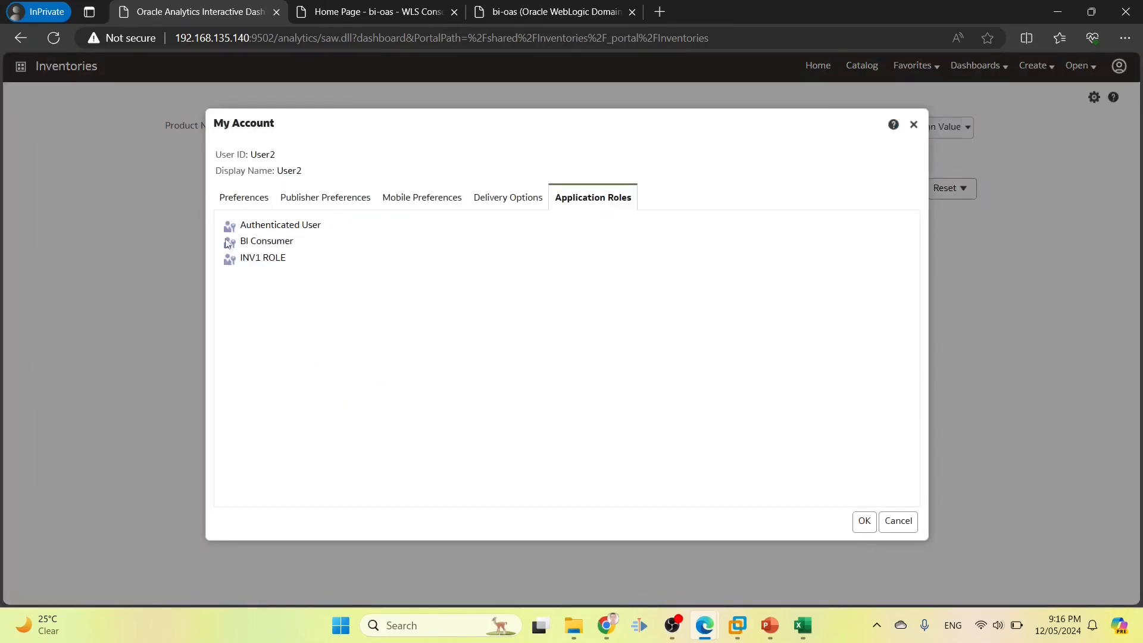
drag(241, 242, 303, 263)
drag(240, 241, 297, 245)
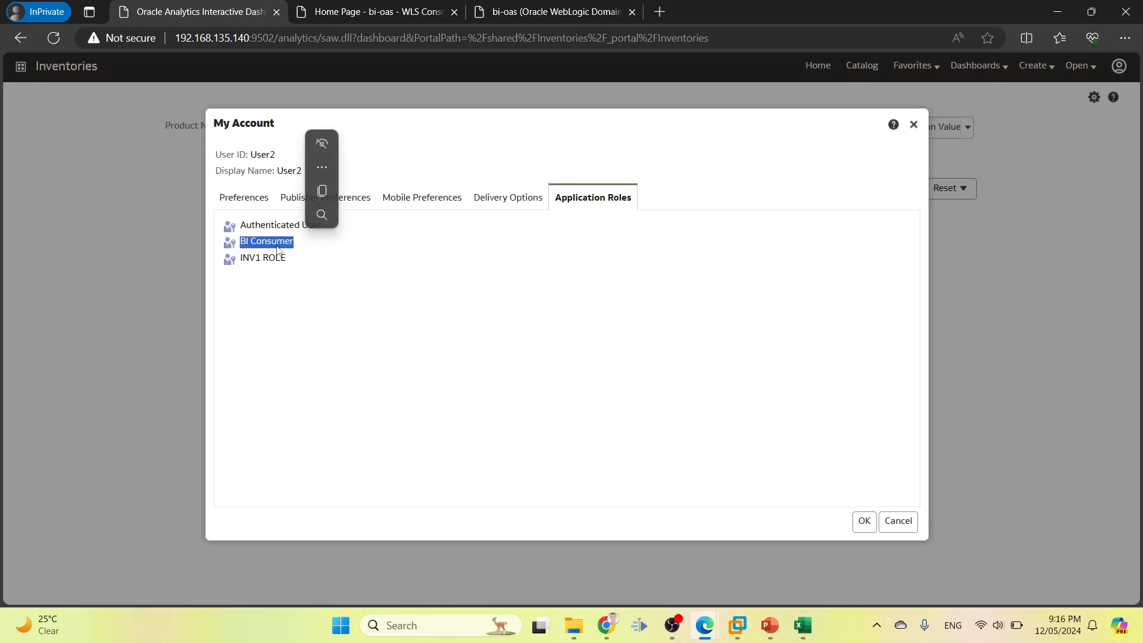
drag(241, 258, 276, 260)
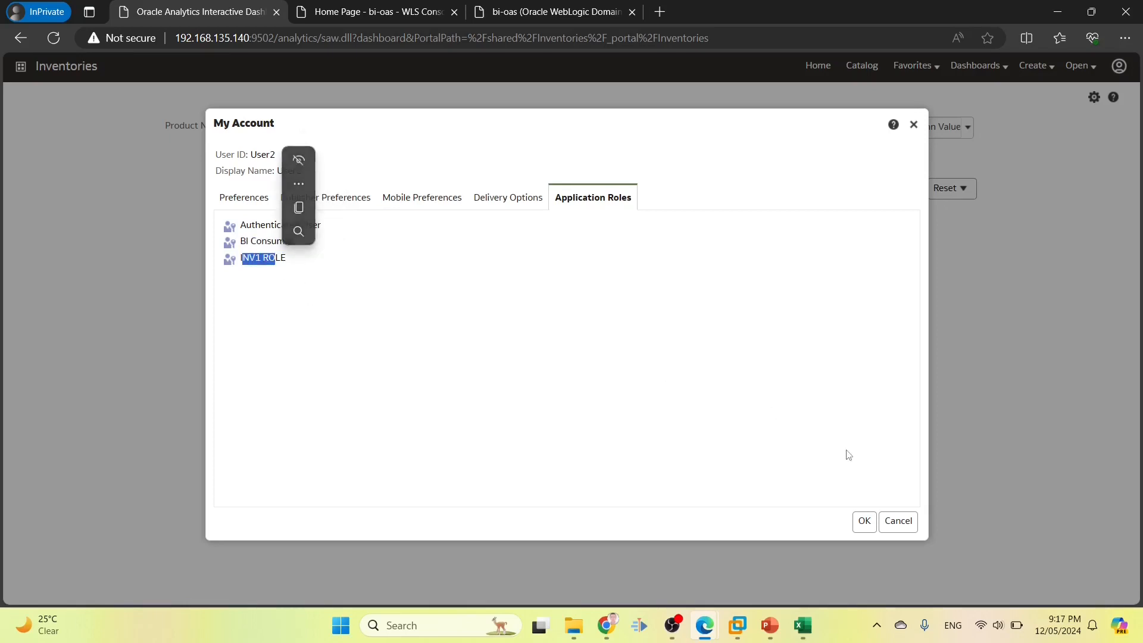
click(898, 521)
click(803, 627)
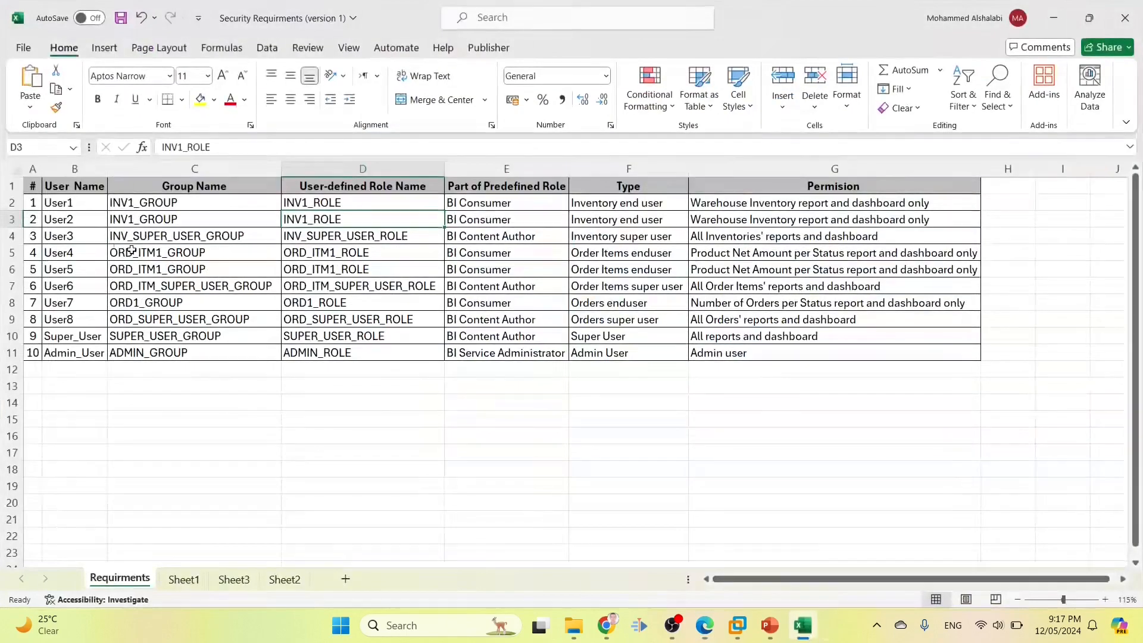
Review row 5 of the requirements sheet, including the required permission in G5
click(81, 256)
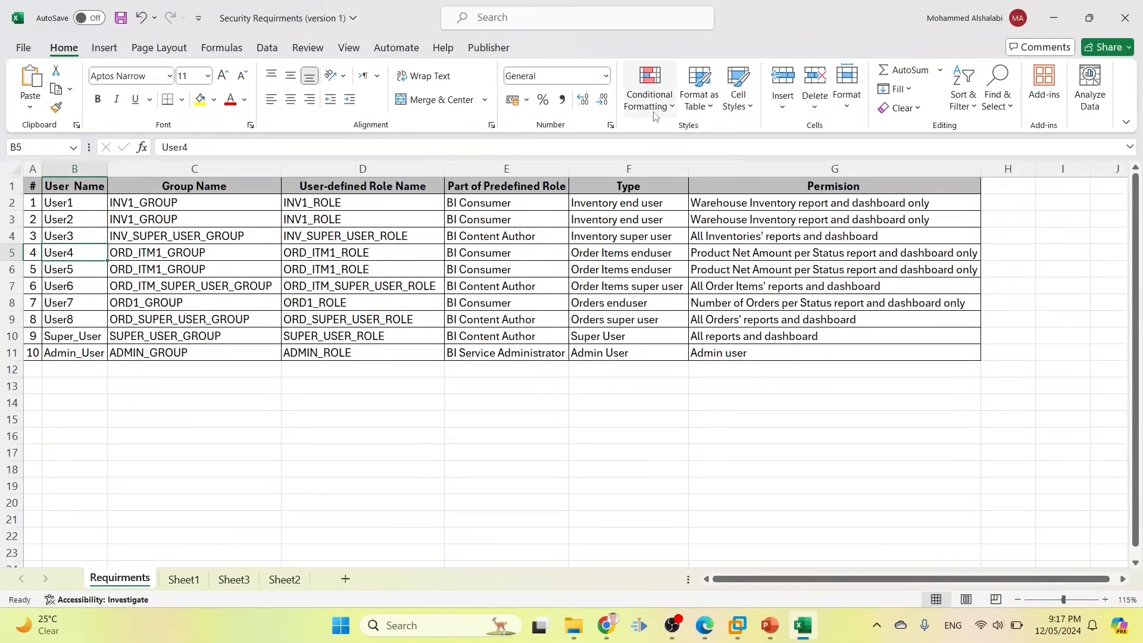
key(alt+Tab)
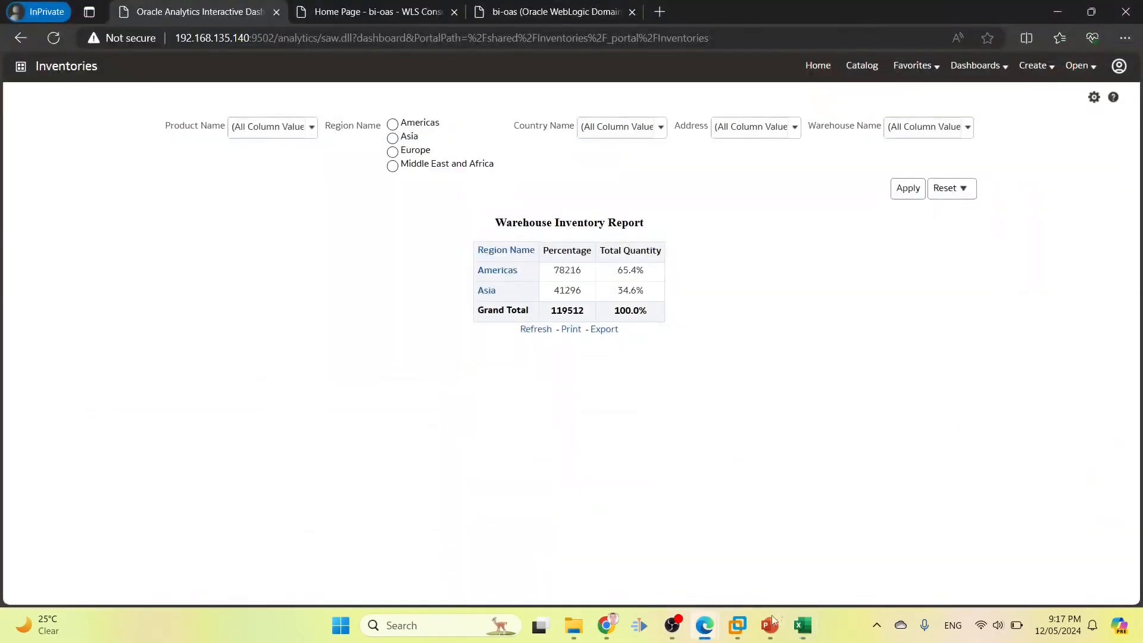
click(606, 627)
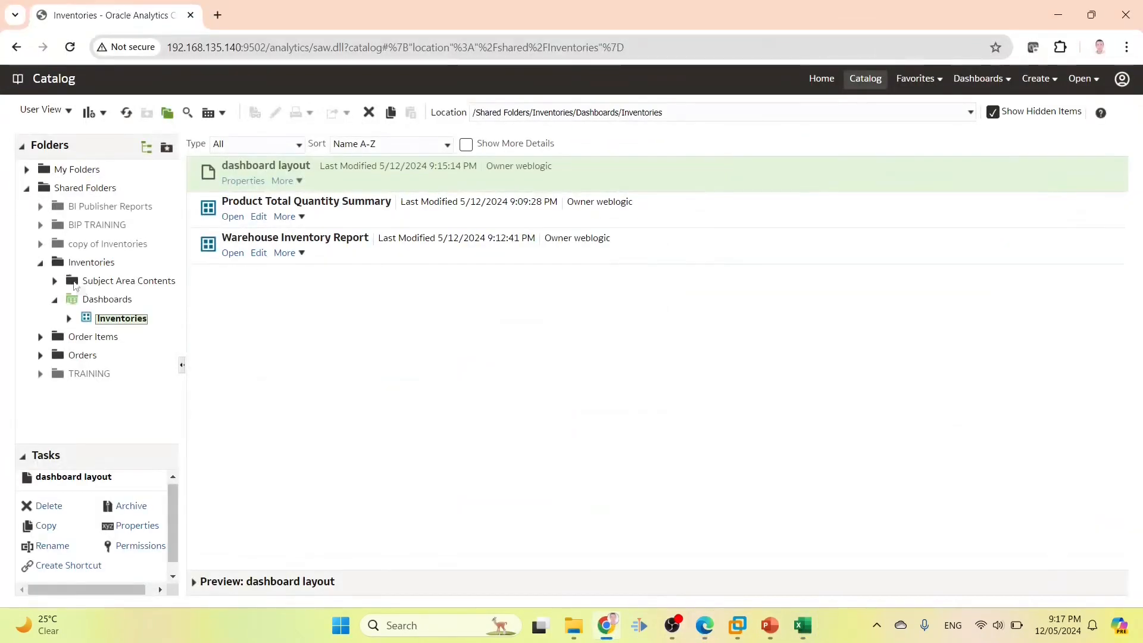
click(39, 262)
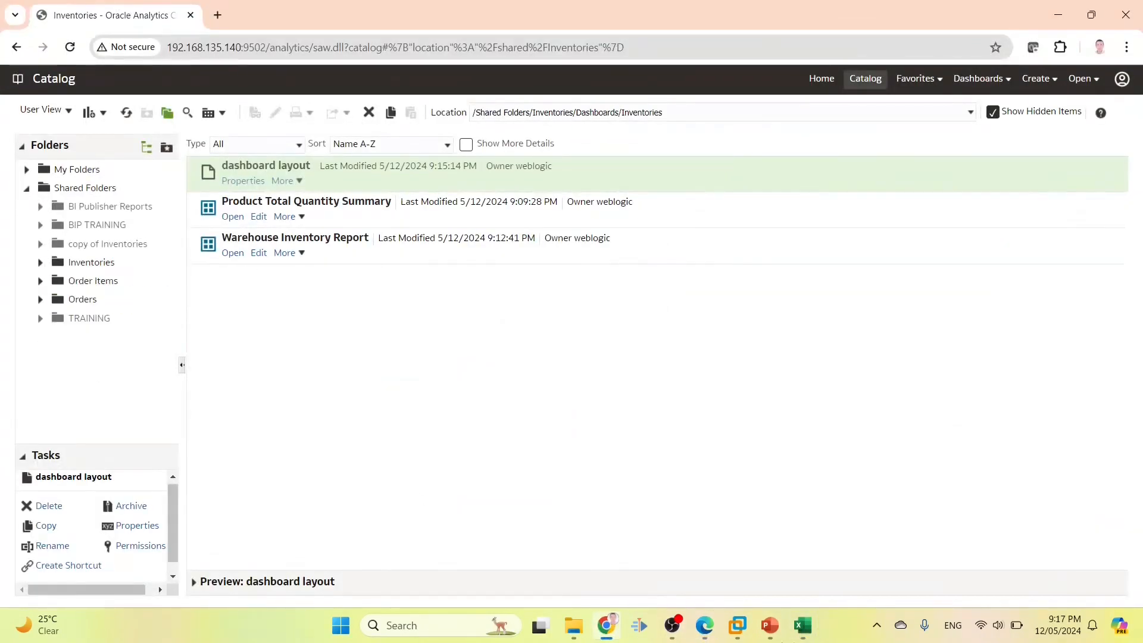
click(803, 626)
click(693, 257)
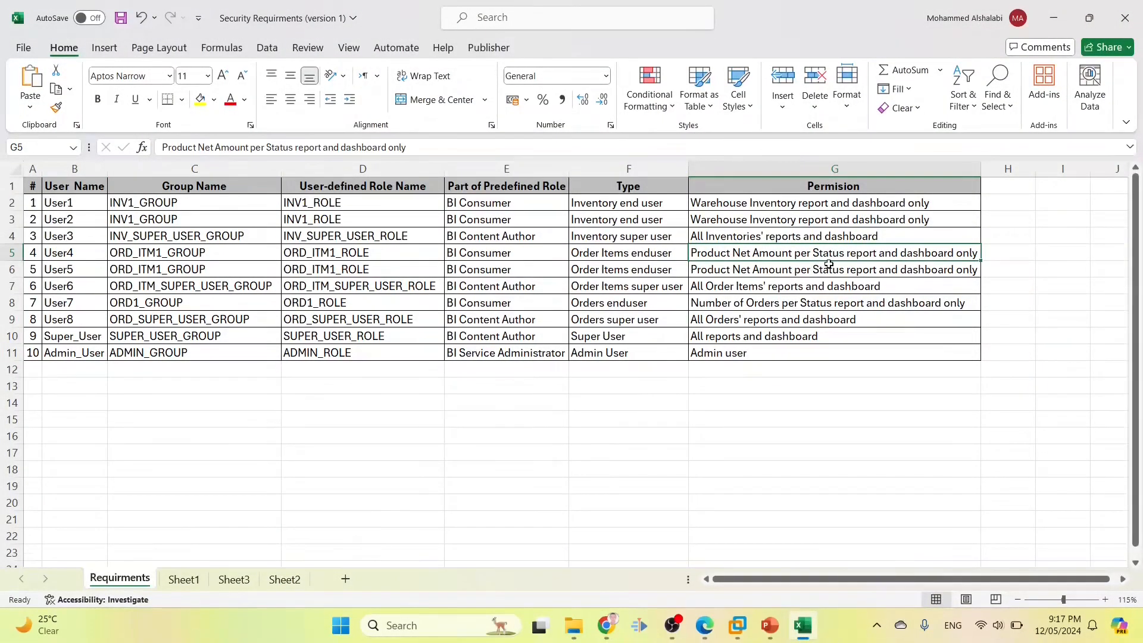
Open the Order Items folder in the catalog and review its Net Amount reports
click(1054, 18)
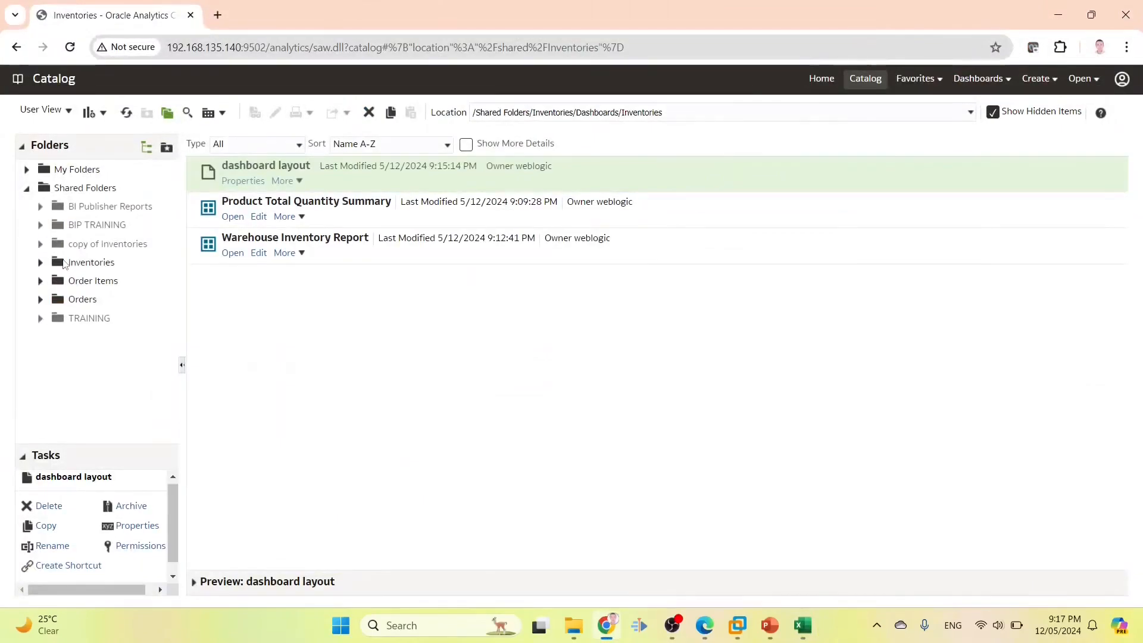
click(64, 266)
click(68, 281)
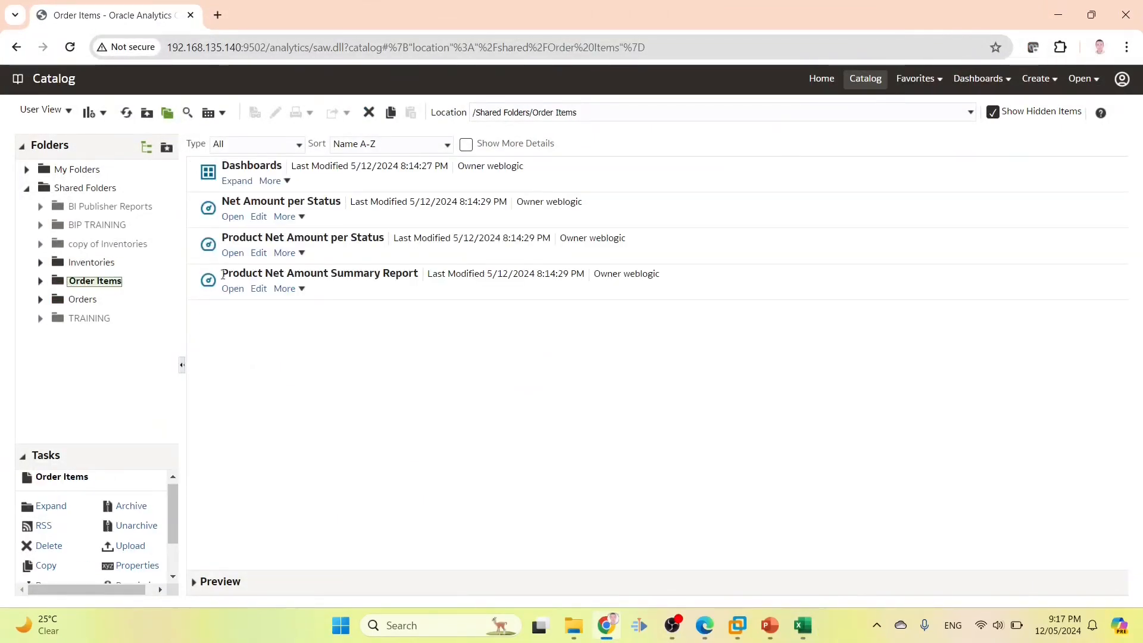
click(317, 288)
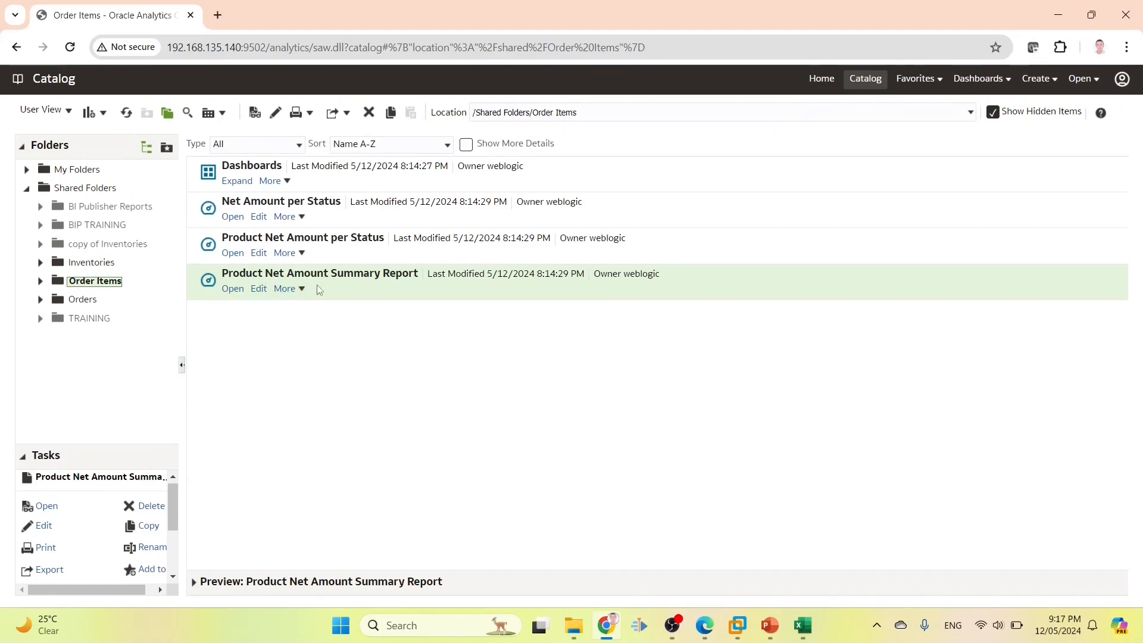
click(329, 257)
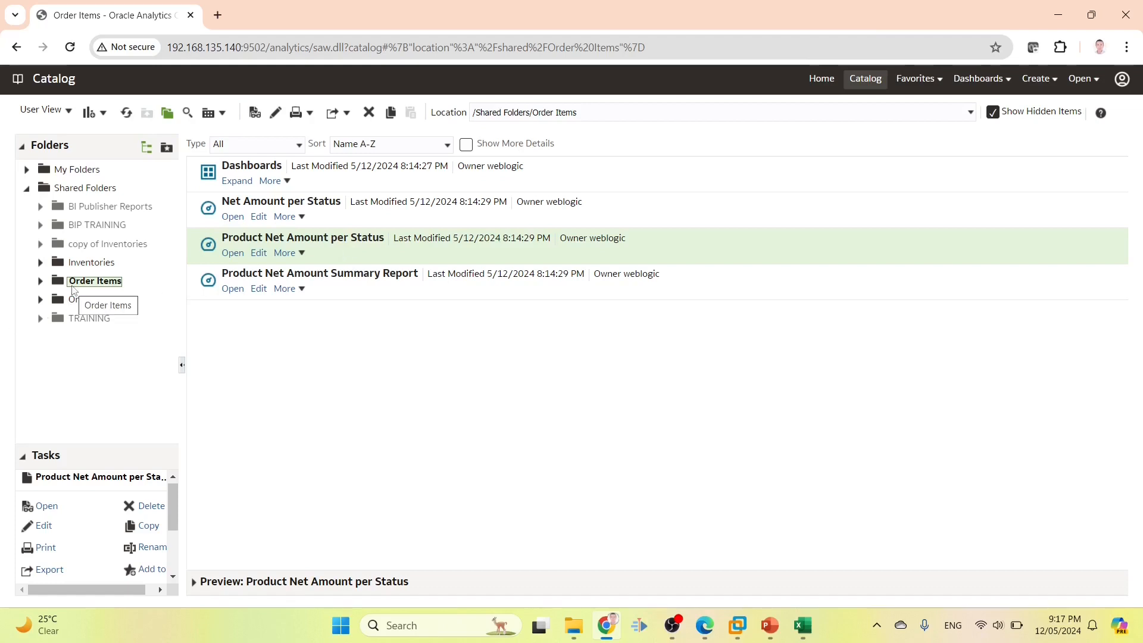
click(74, 288)
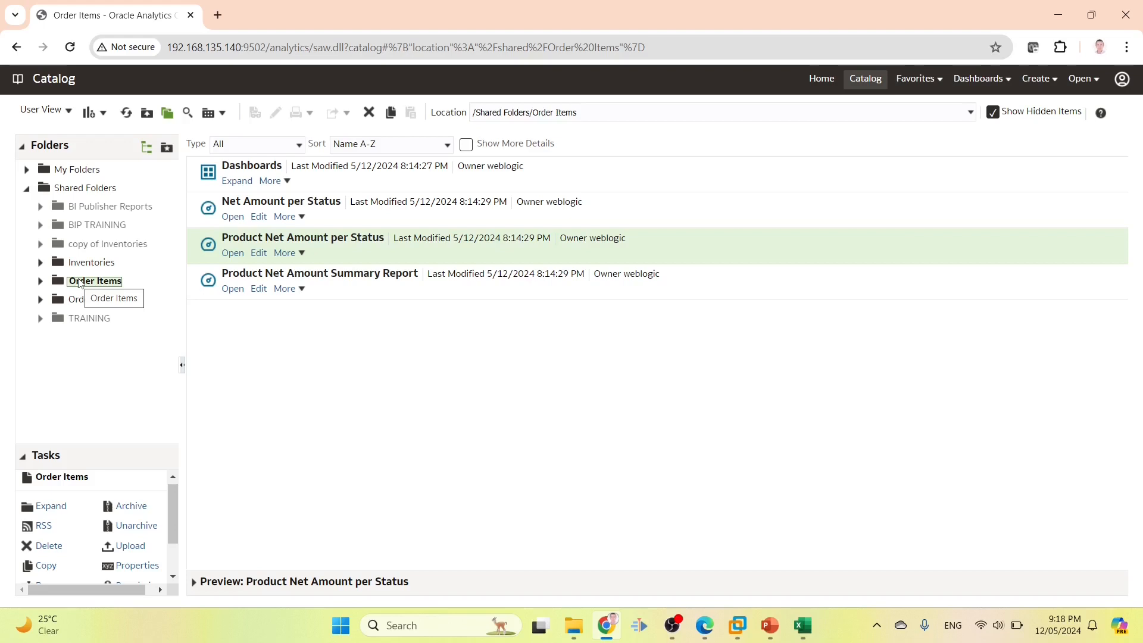
scroll(160, 491, down, 2)
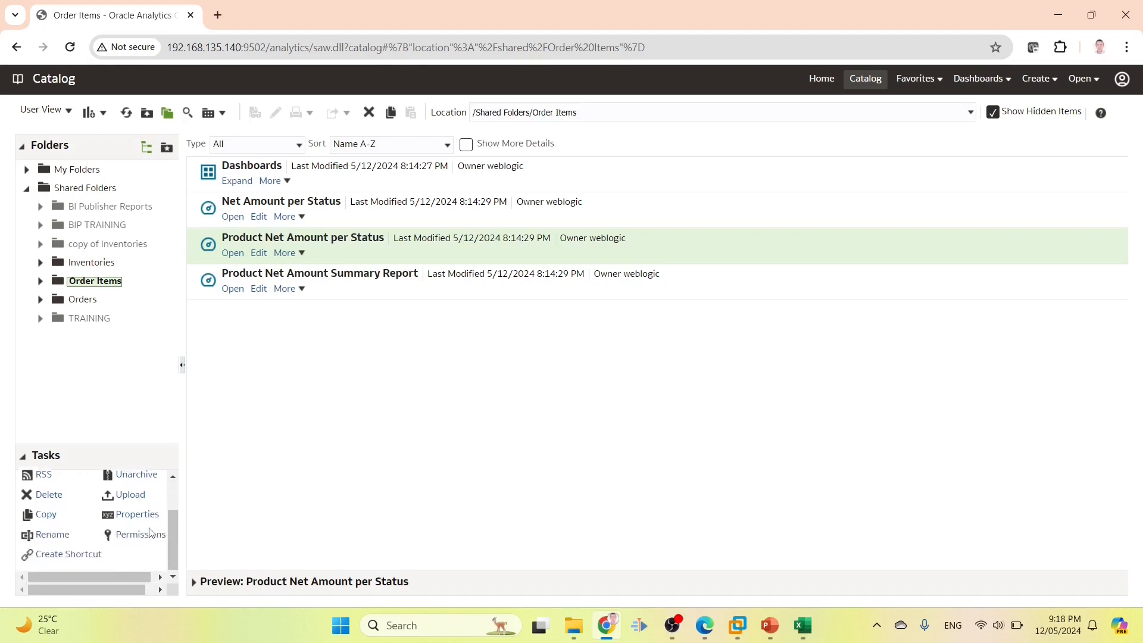
Grant BI Consumer Open permission on the Order Items folder, applied to sub-folders and items
click(133, 534)
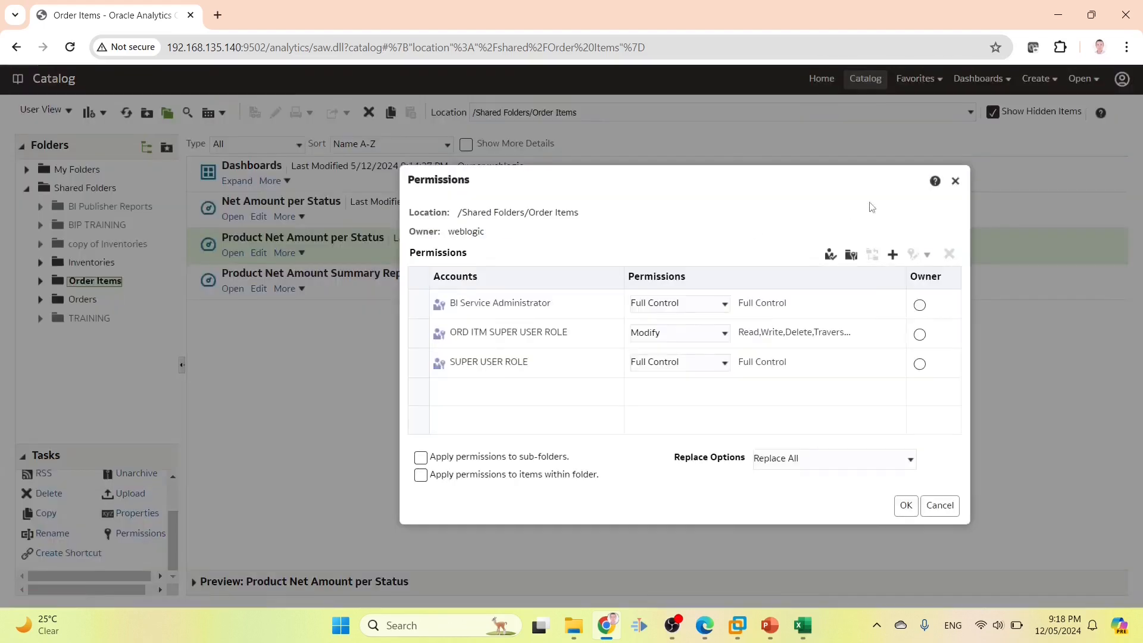
click(893, 255)
text(bicons)
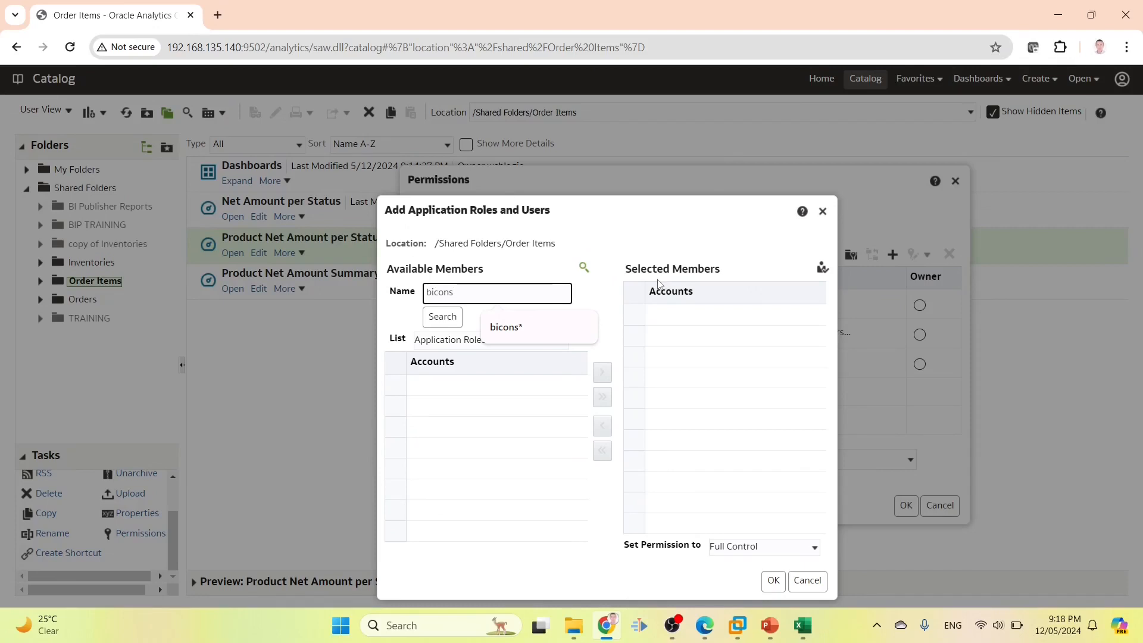
text(*)
click(455, 317)
click(465, 384)
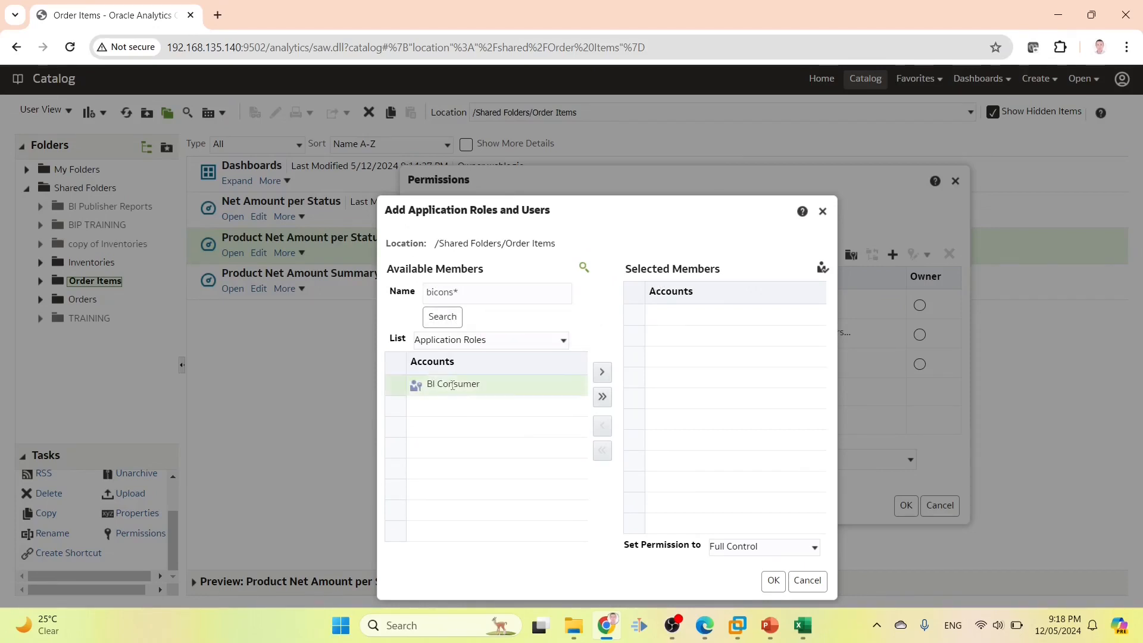
click(606, 375)
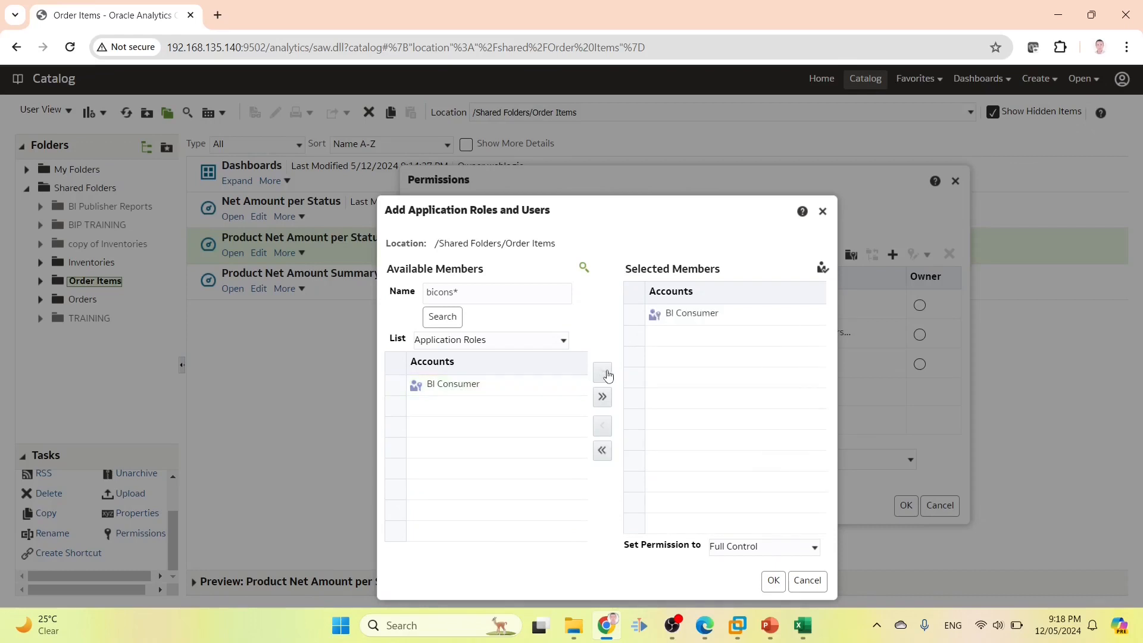
click(757, 552)
click(733, 497)
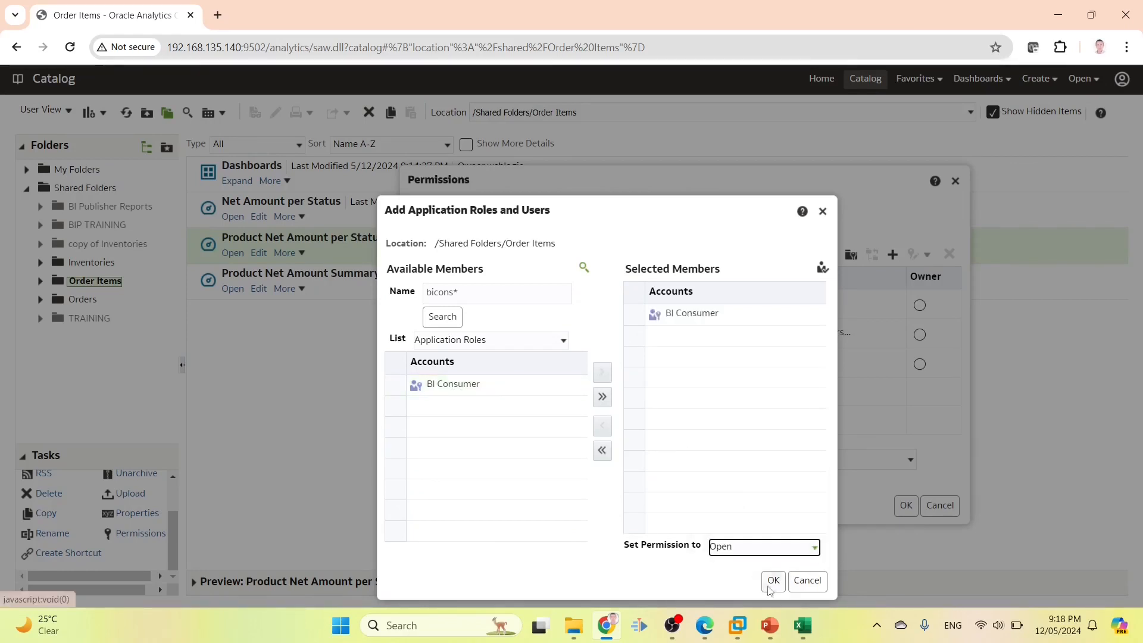
click(773, 581)
click(420, 458)
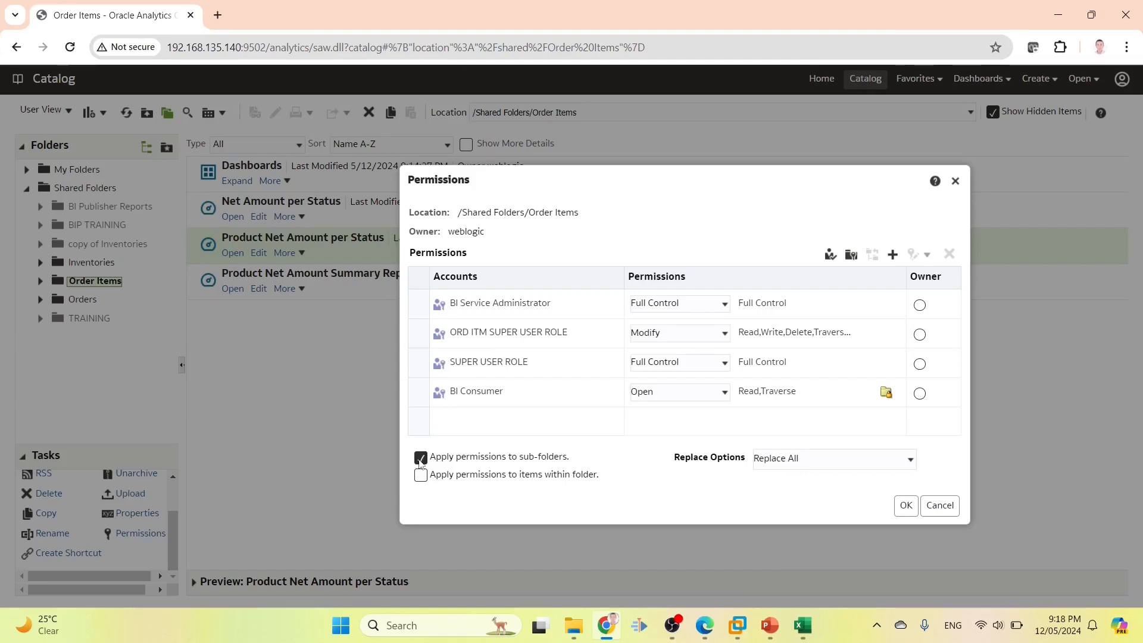
click(422, 476)
click(905, 506)
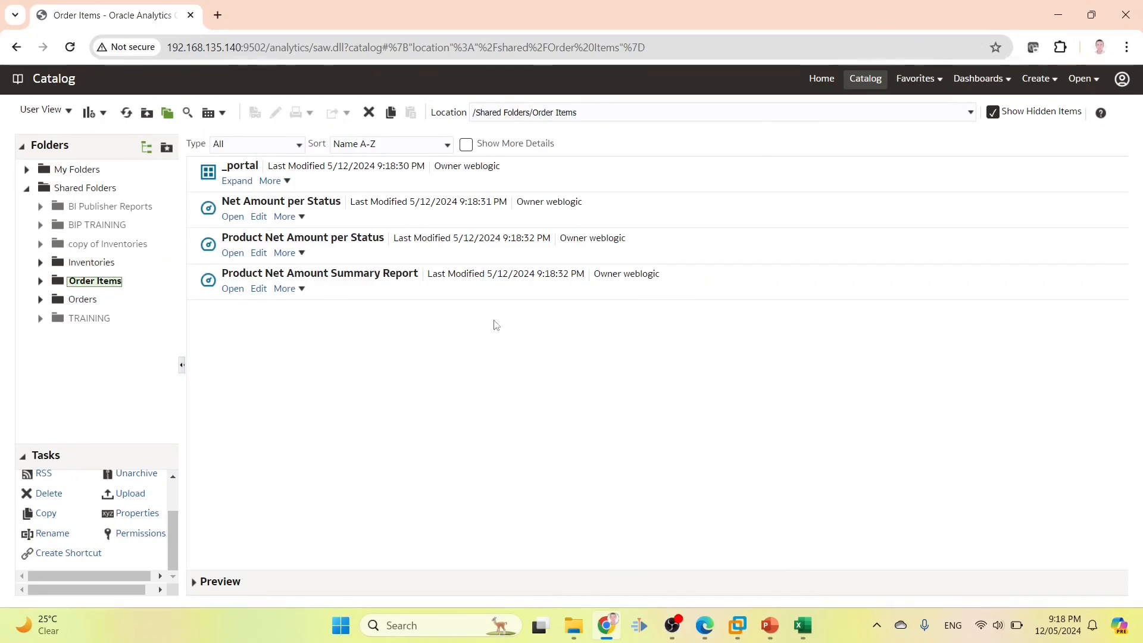
click(353, 253)
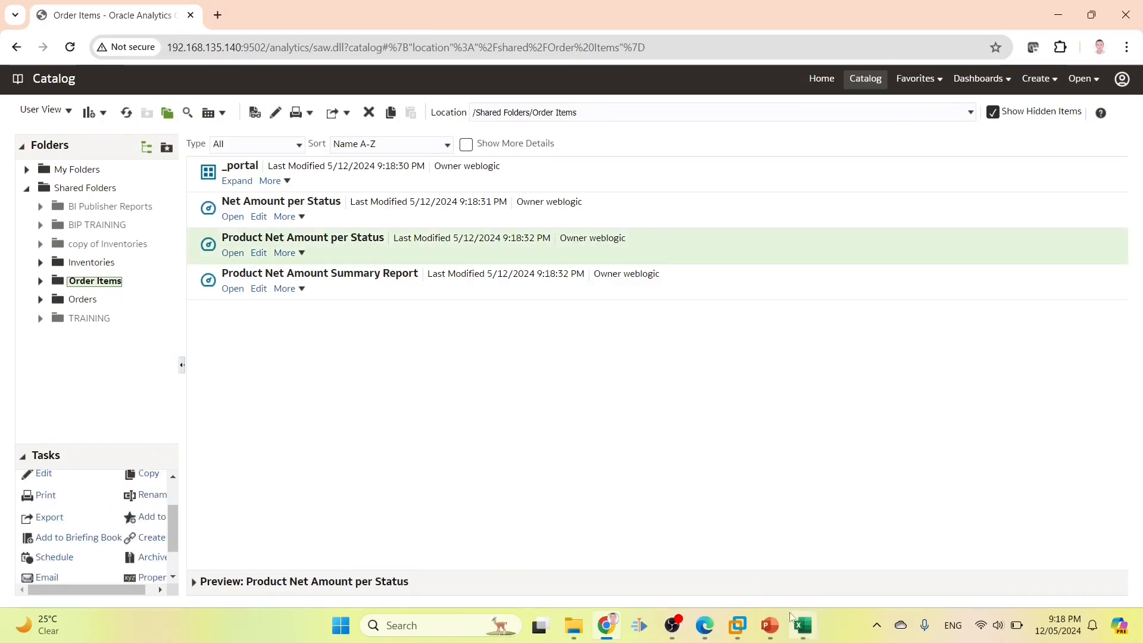
Remove BI Consumer from Product Net Amount per Status and check User6's required role
click(803, 626)
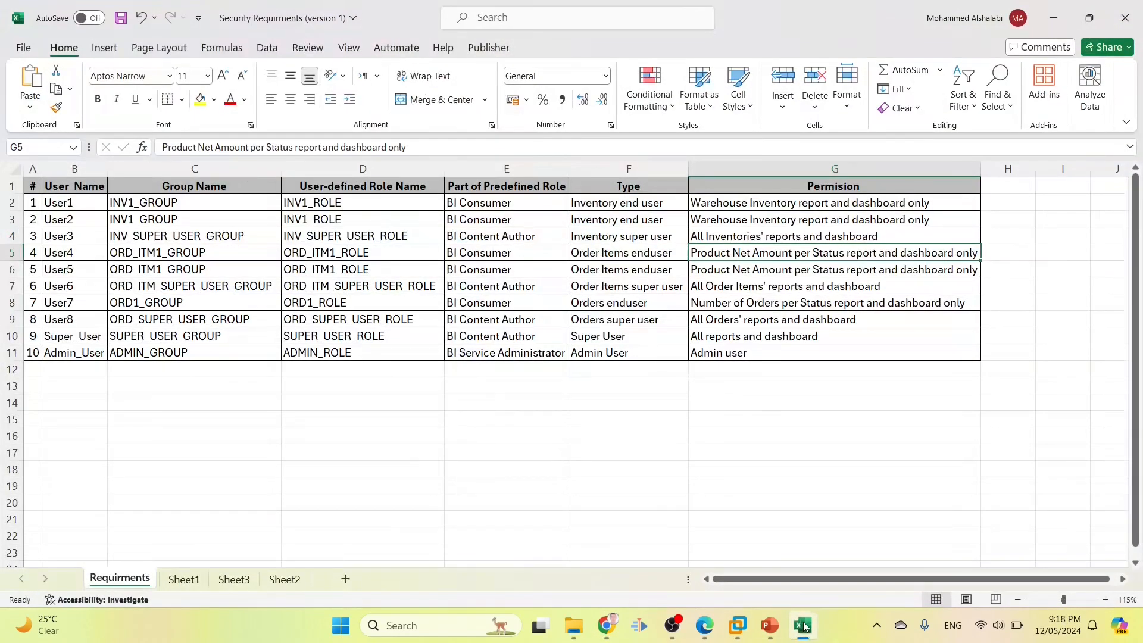
click(803, 626)
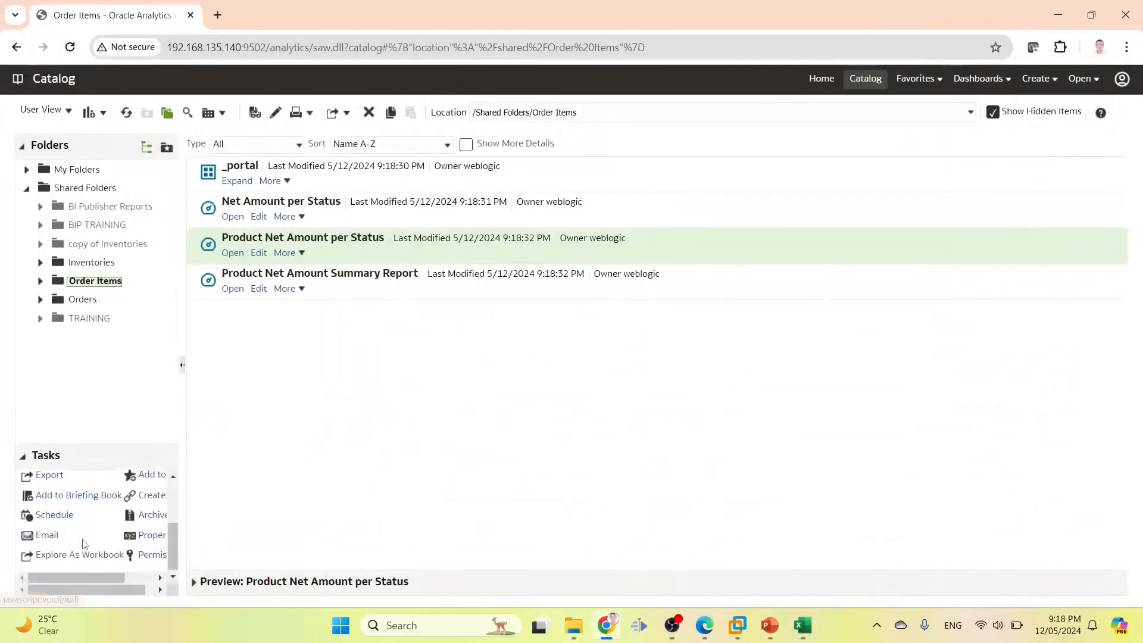
click(152, 553)
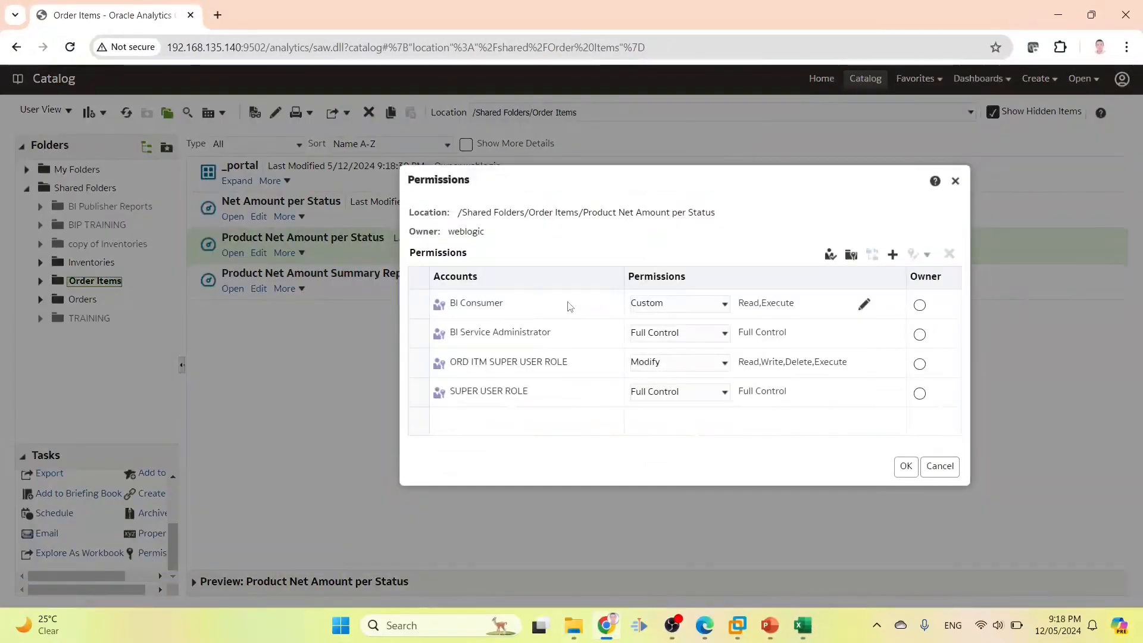
click(949, 254)
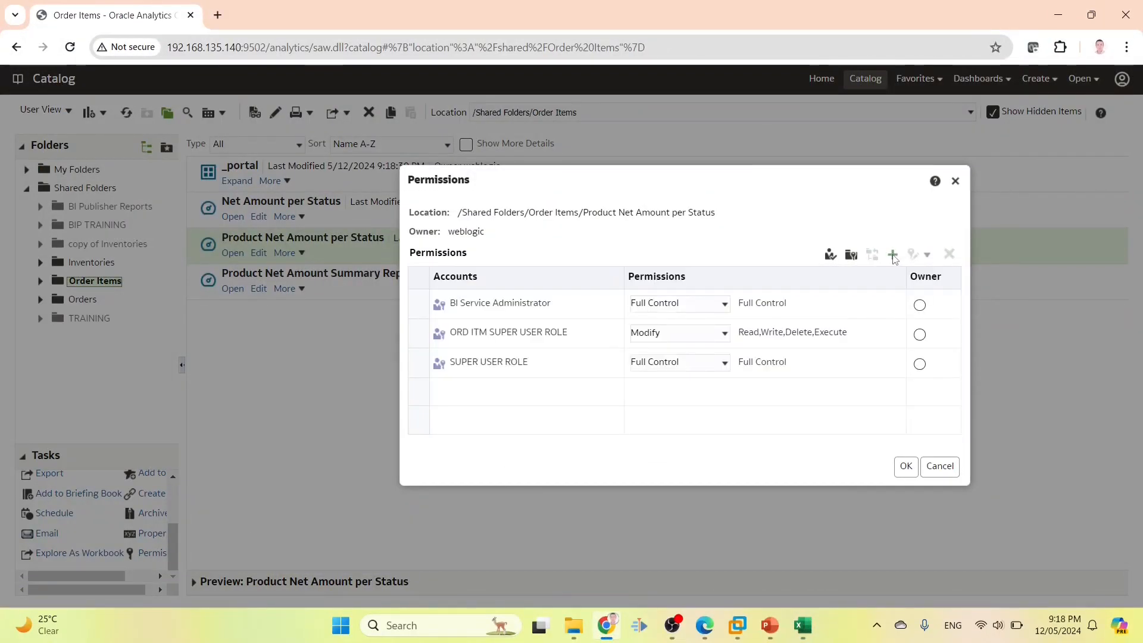
click(892, 254)
key(alt+Tab)
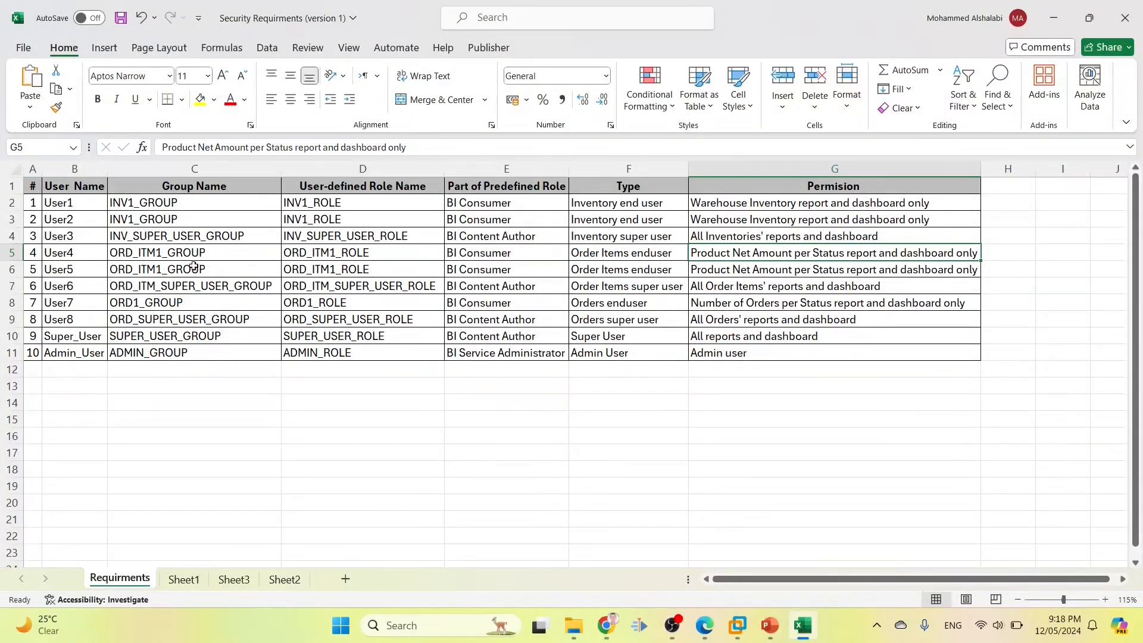
click(509, 287)
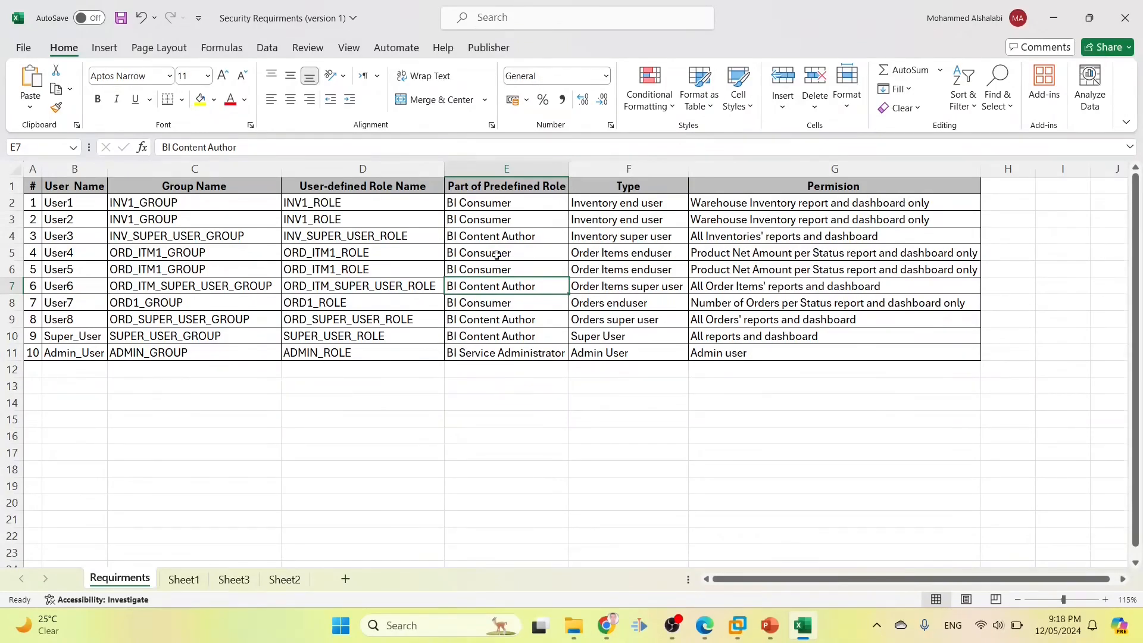
Give ORD_ITM1_ROLE Open access to the Product Net Amount per Status report
click(348, 255)
double_click(349, 255)
double_click(348, 255)
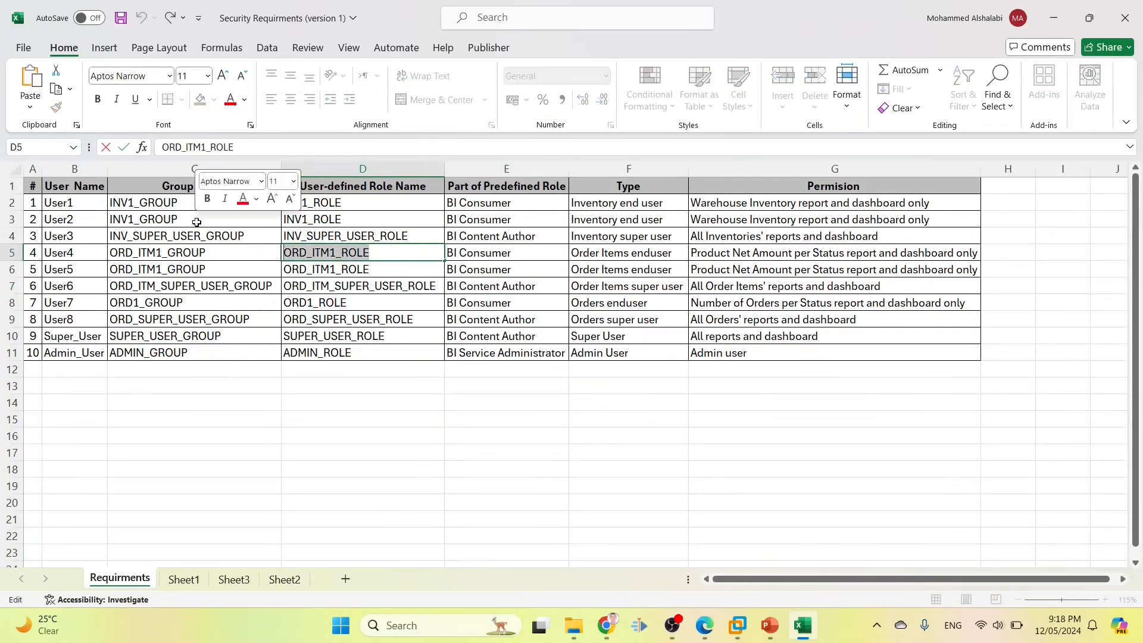
key(ctrl+c)
key(alt+Tab)
key(ctrl+v)
click(442, 317)
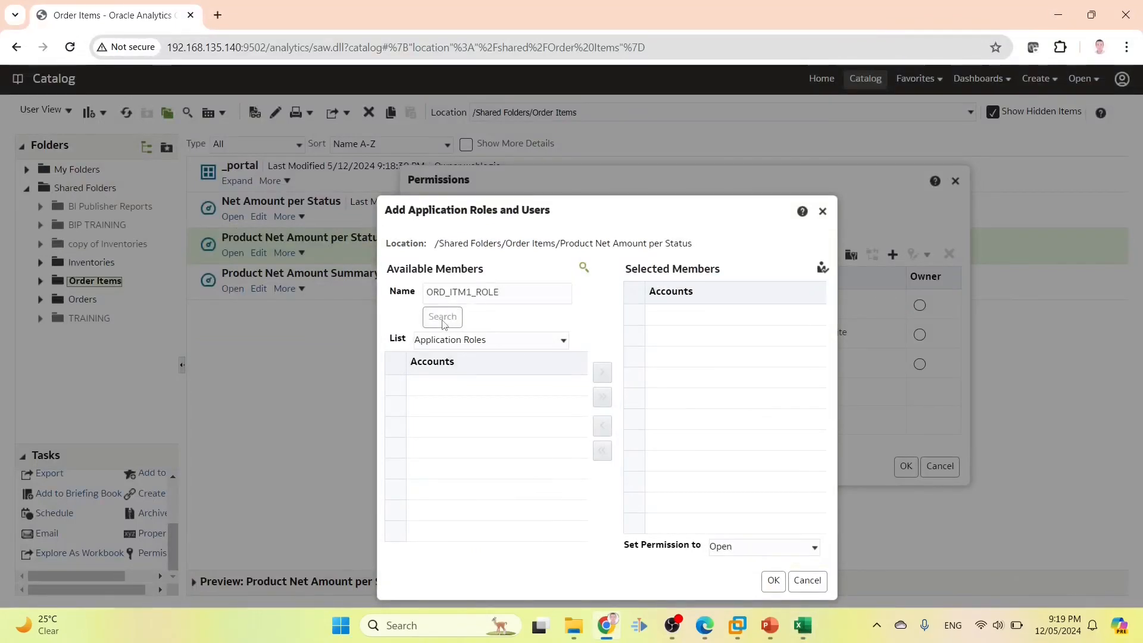
click(457, 395)
click(600, 375)
click(724, 546)
click(724, 546)
click(772, 579)
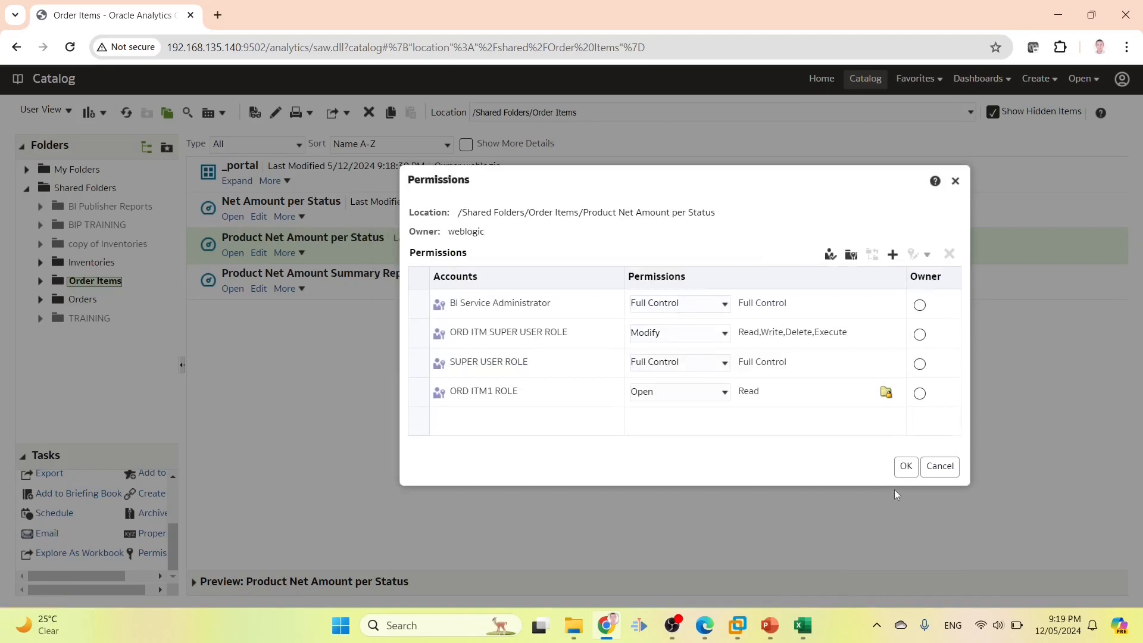
click(906, 466)
Remove BI Consumer from the Net Amount per Status and Product Net Amount Summary reports
click(359, 220)
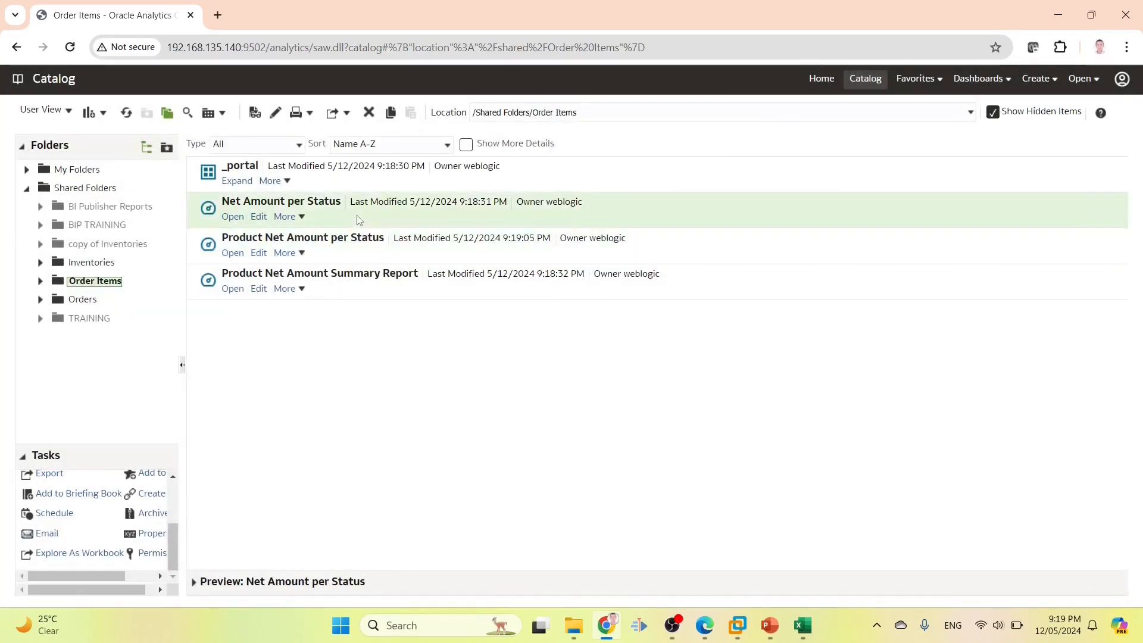
click(150, 554)
click(547, 313)
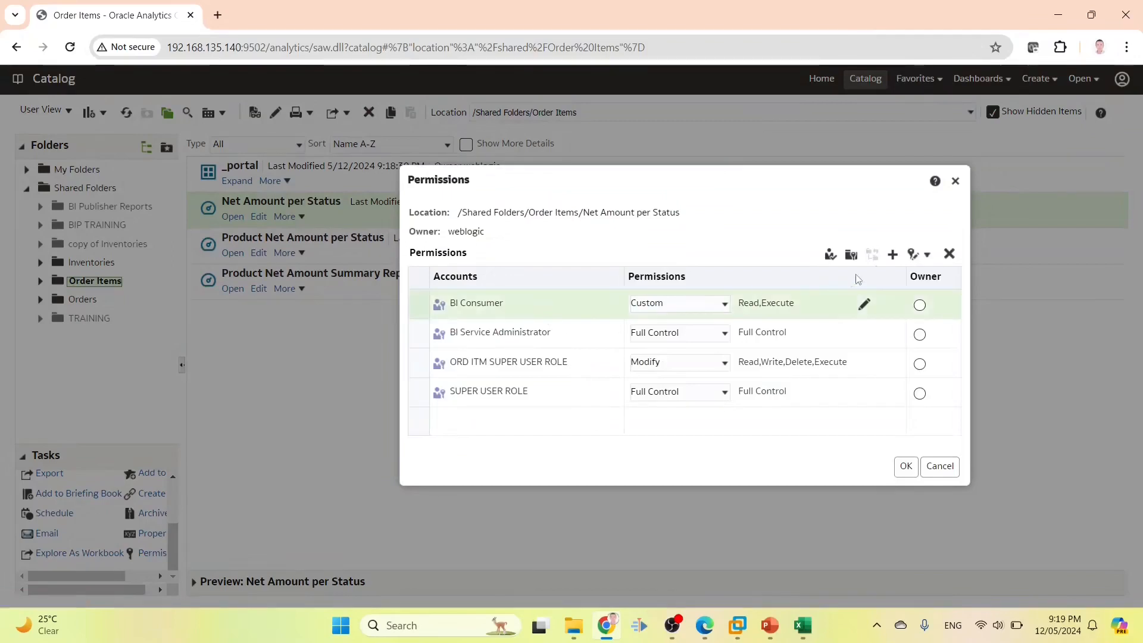
click(949, 255)
click(905, 466)
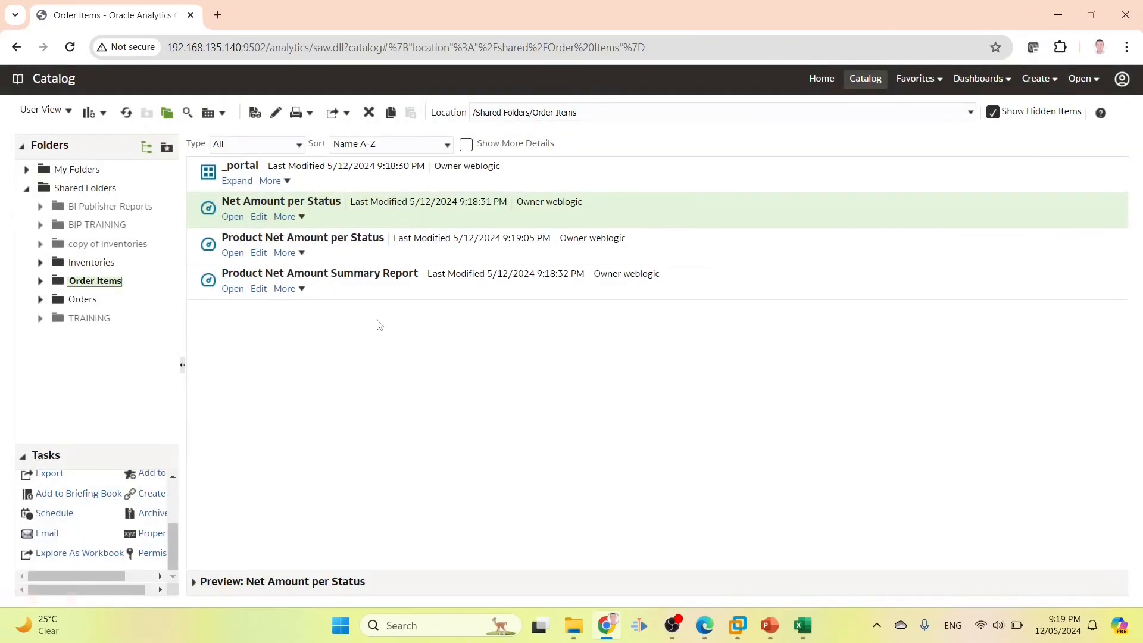
click(345, 288)
click(152, 553)
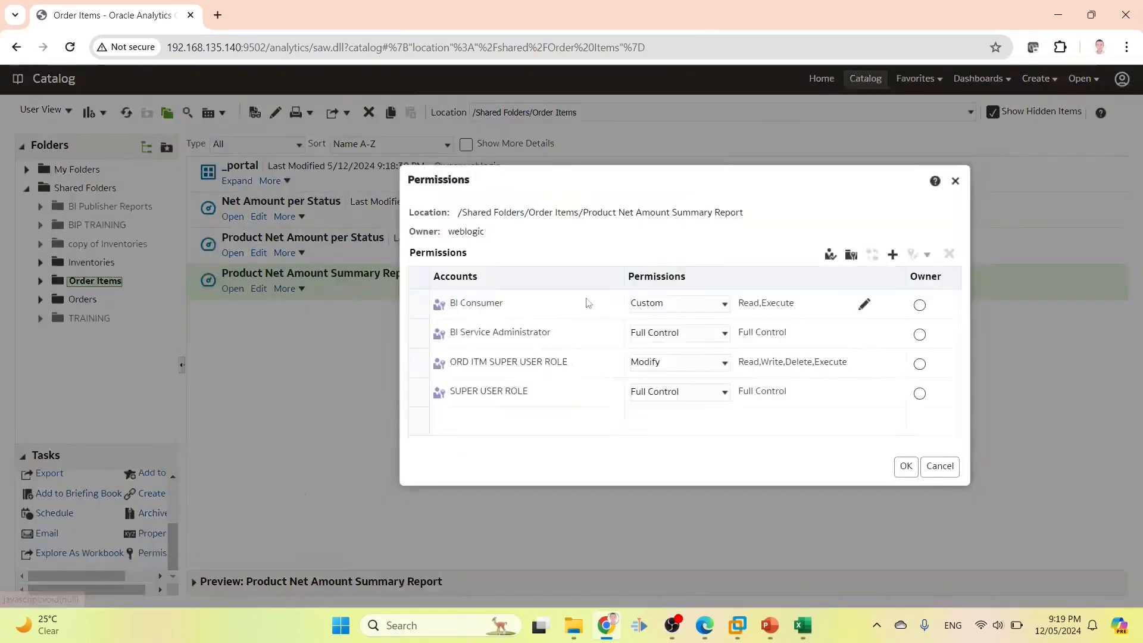
click(537, 309)
click(950, 255)
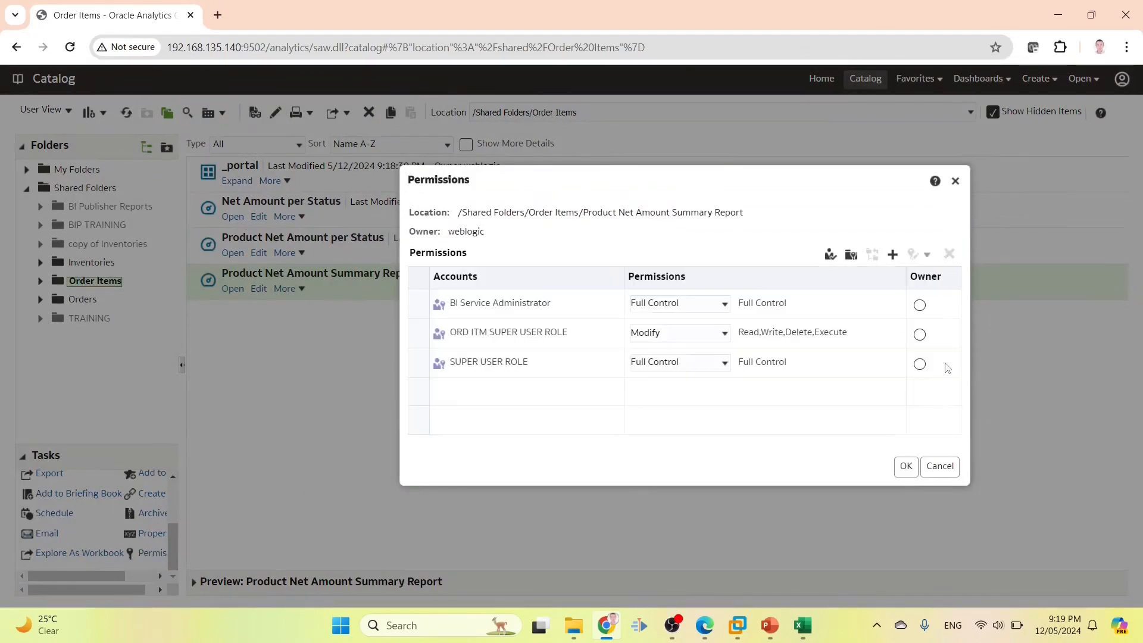
click(905, 465)
click(234, 181)
click(232, 181)
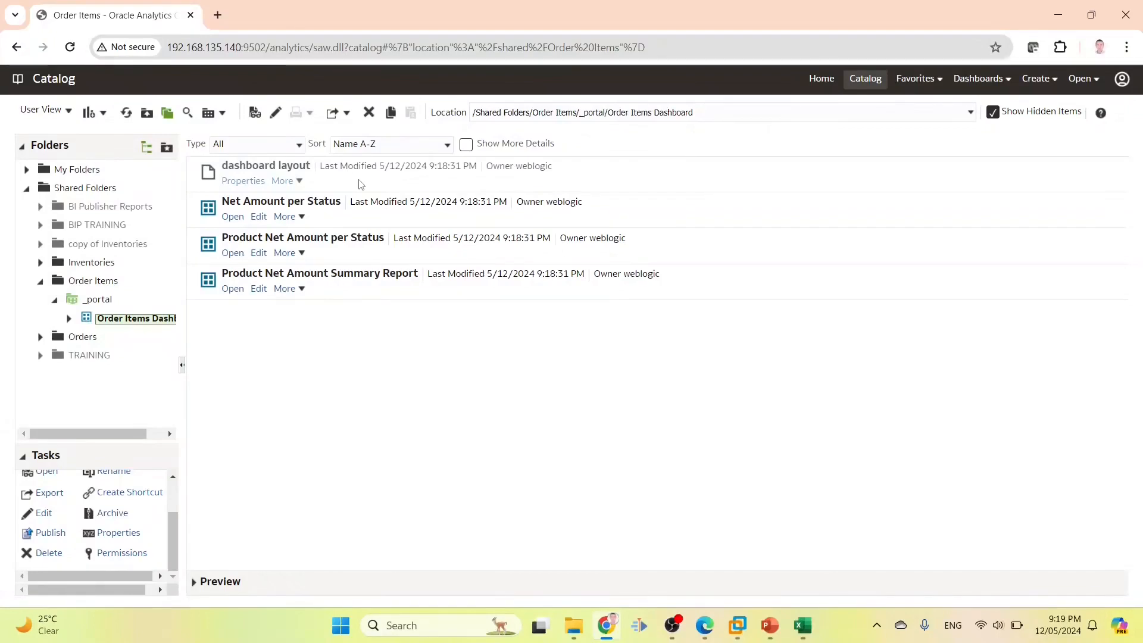
Remove BI Consumer from the dashboard's Net Amount per Status page, leaving the layout unchanged
click(350, 180)
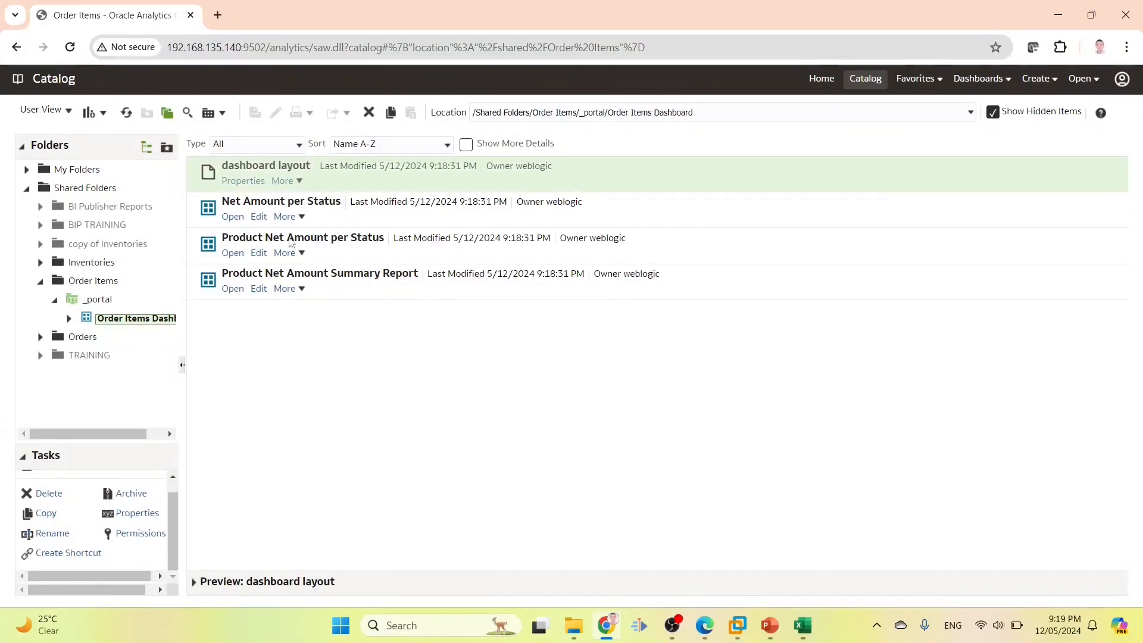
click(129, 535)
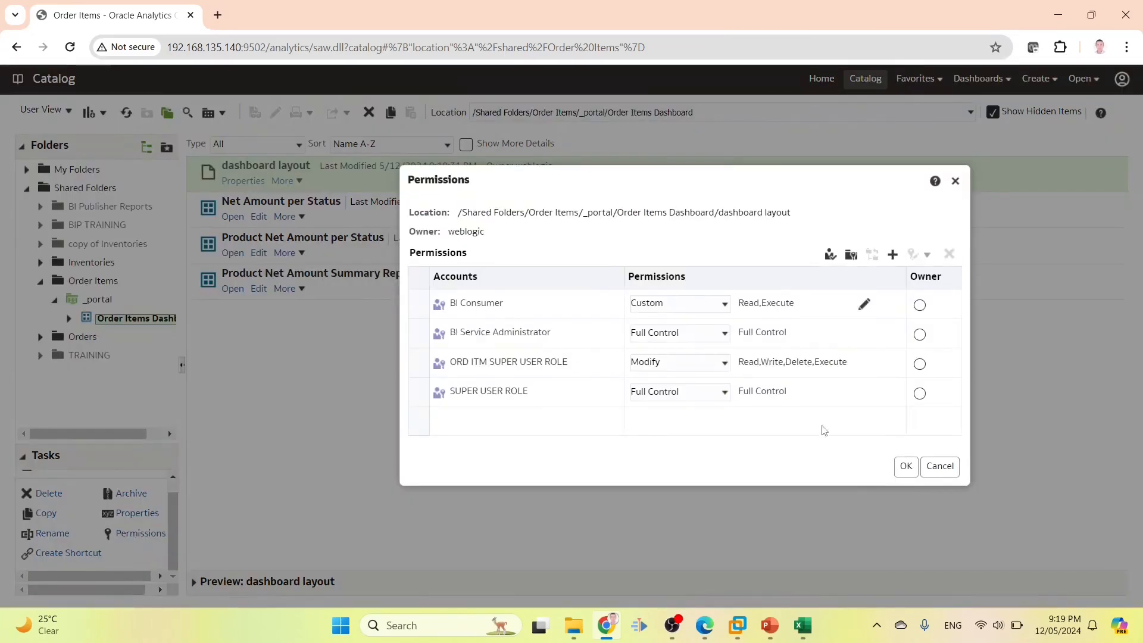
click(897, 468)
click(355, 220)
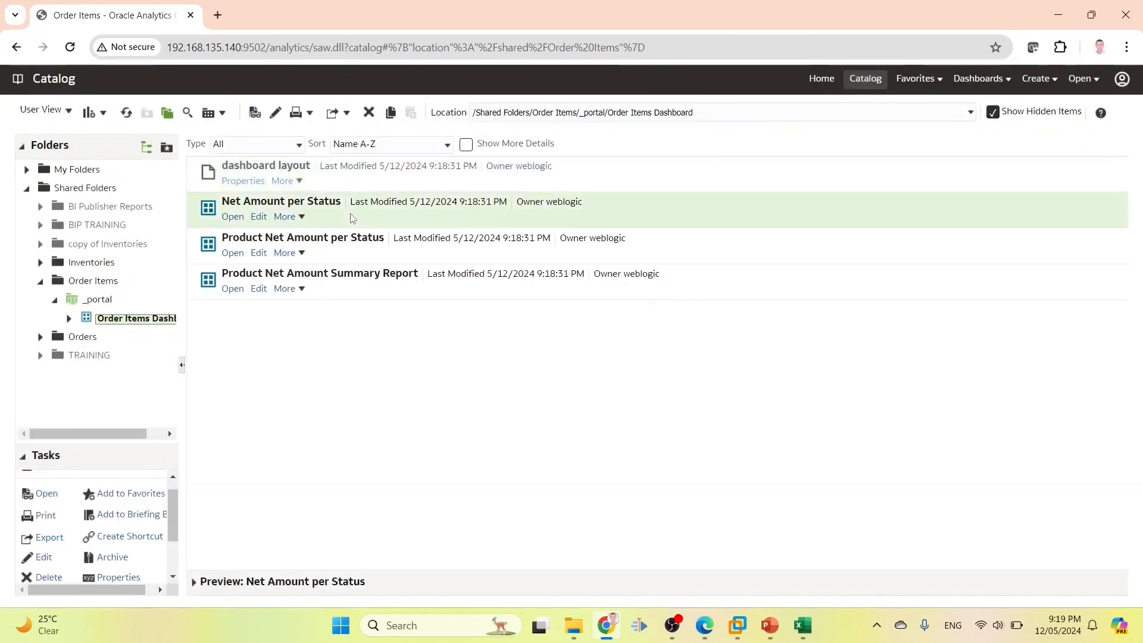
scroll(140, 518, down, 2)
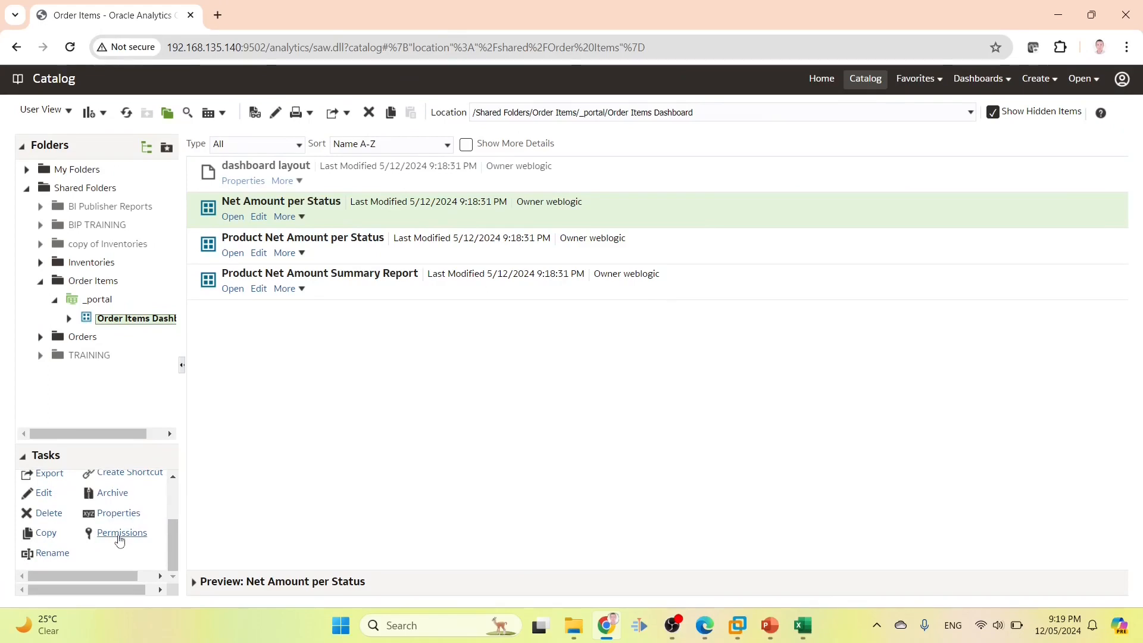
click(122, 533)
click(518, 302)
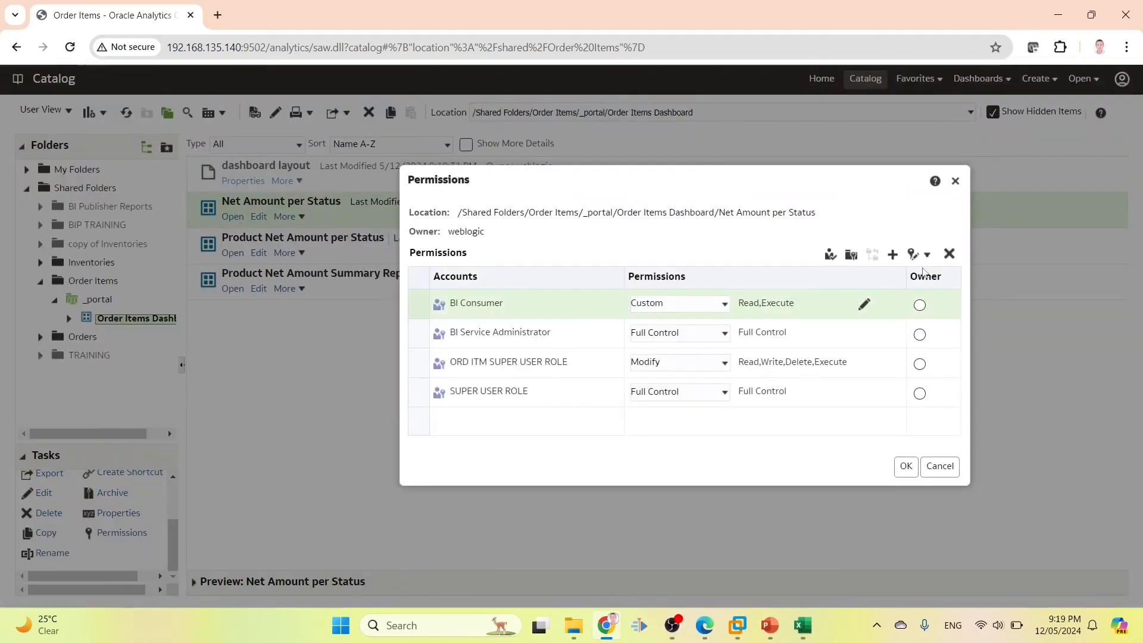
click(950, 254)
click(906, 466)
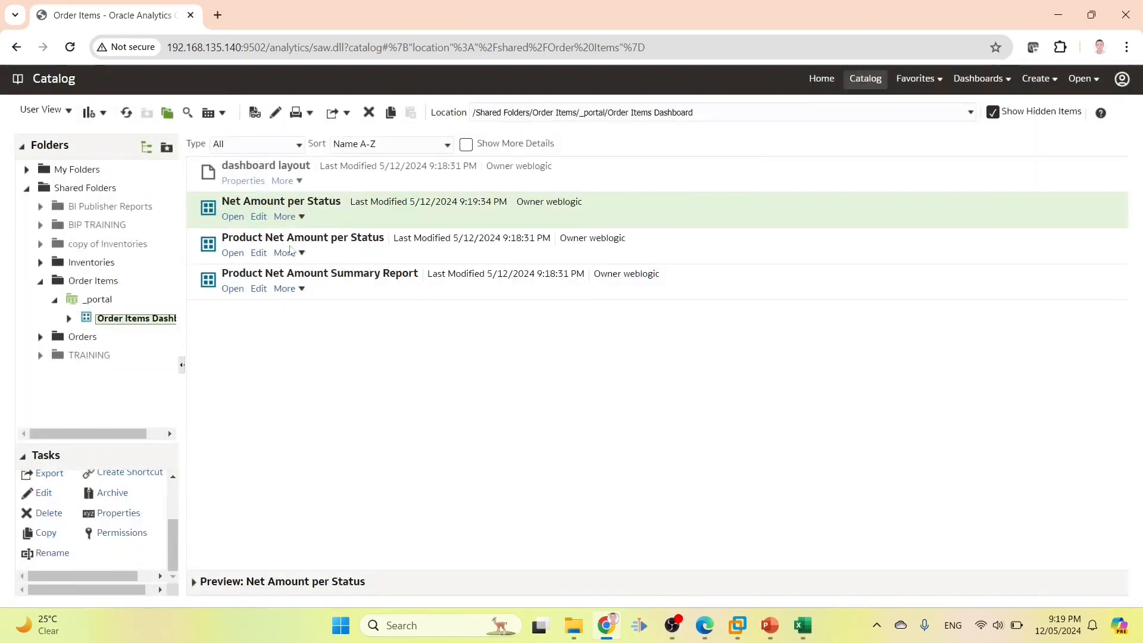
Replace BI Consumer with ORD_ITM1_ROLE on the Product Net Amount per Status page
click(239, 243)
click(122, 533)
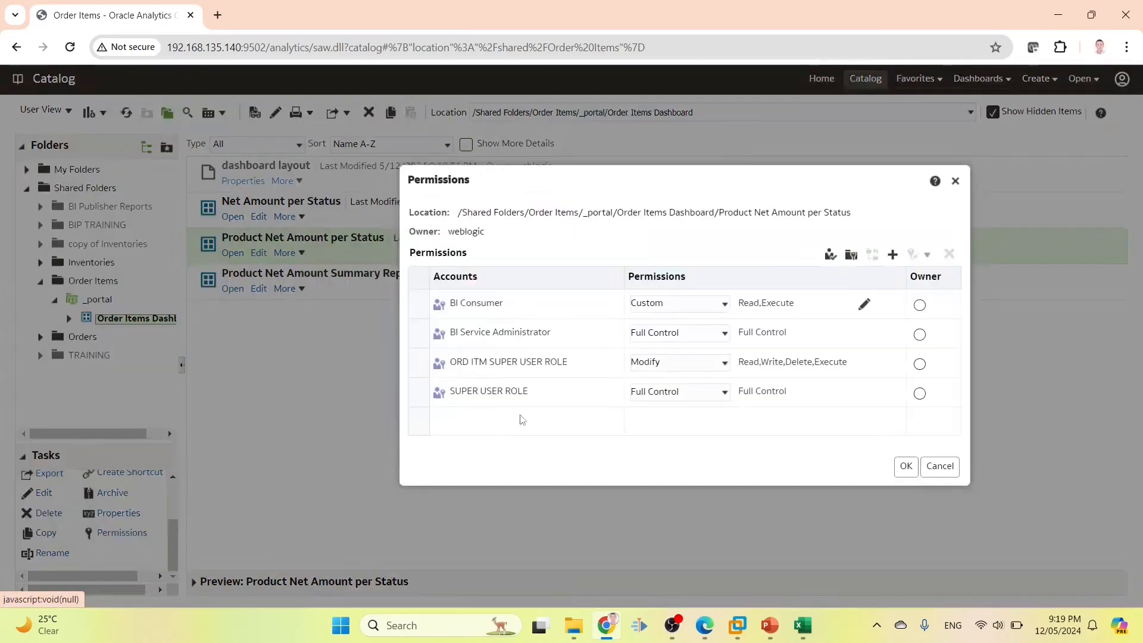
click(538, 309)
click(949, 254)
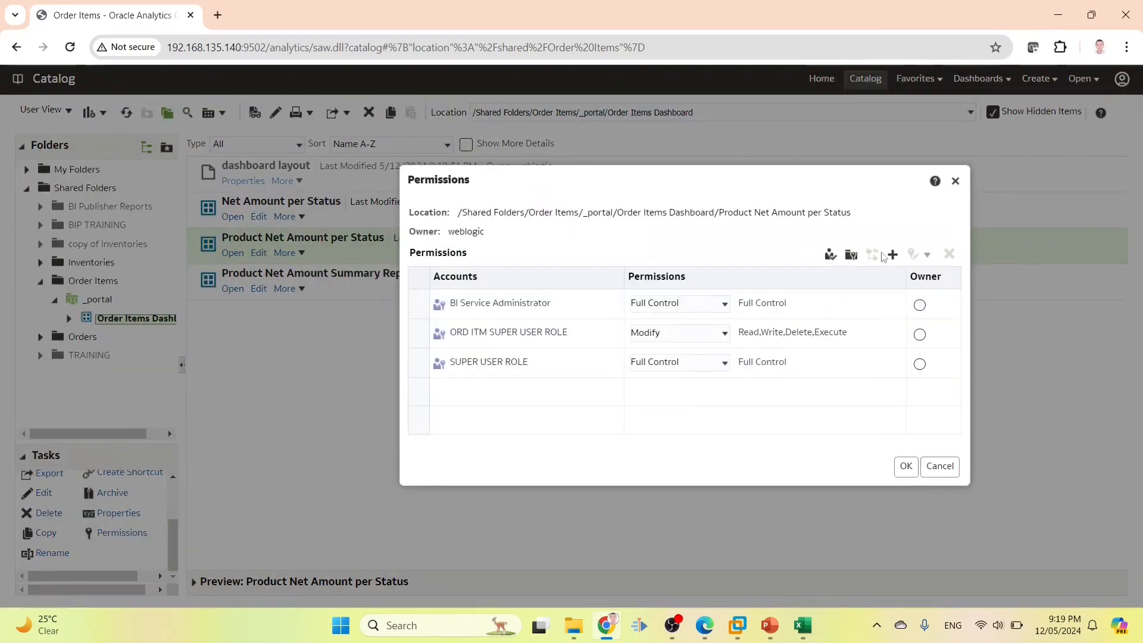
click(891, 255)
text(ORD_ITM1_ROLE)
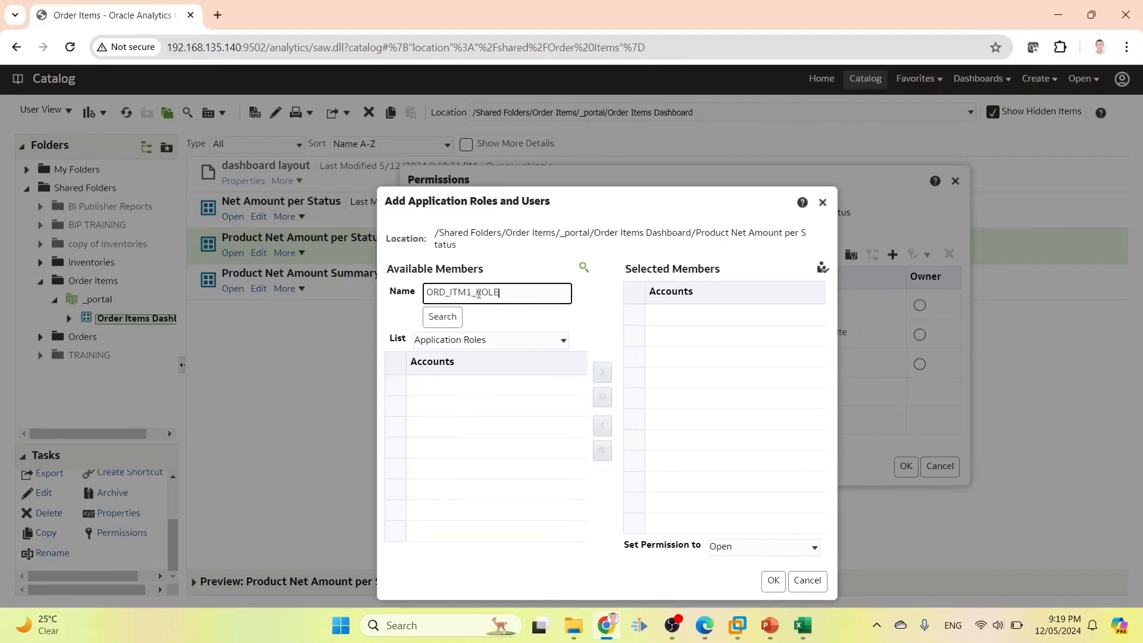
click(450, 316)
click(471, 384)
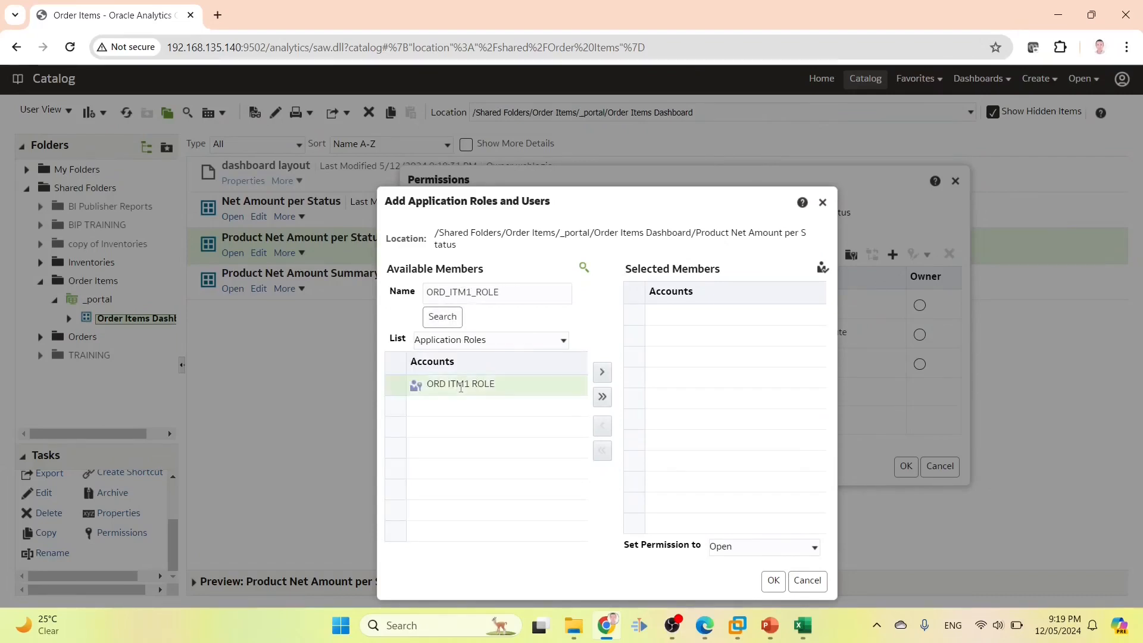
click(602, 373)
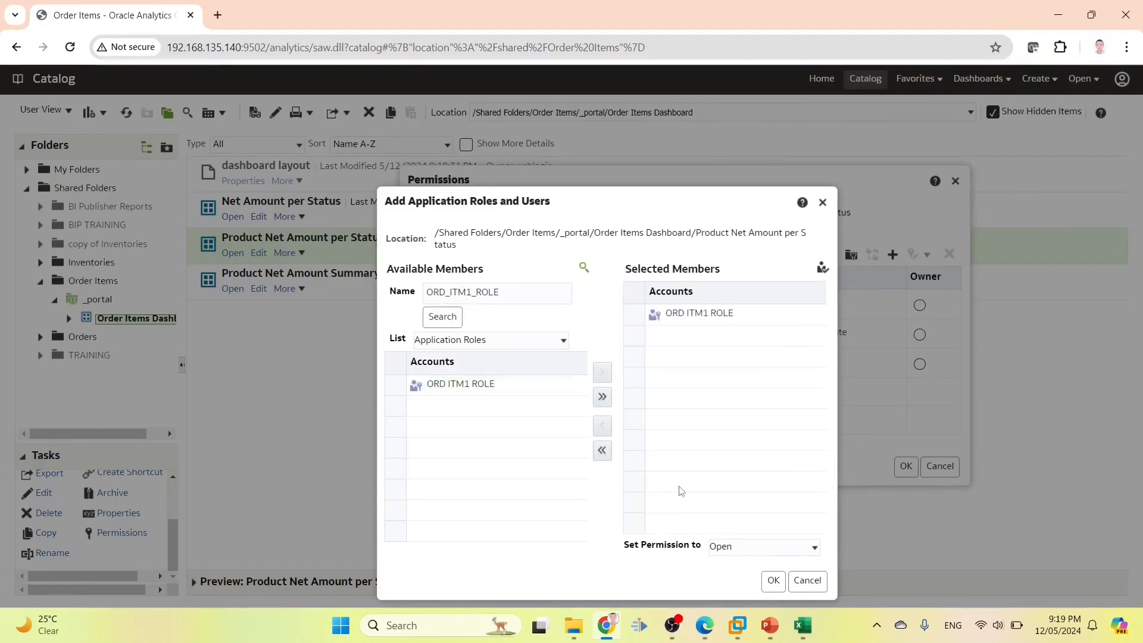
click(773, 581)
click(902, 467)
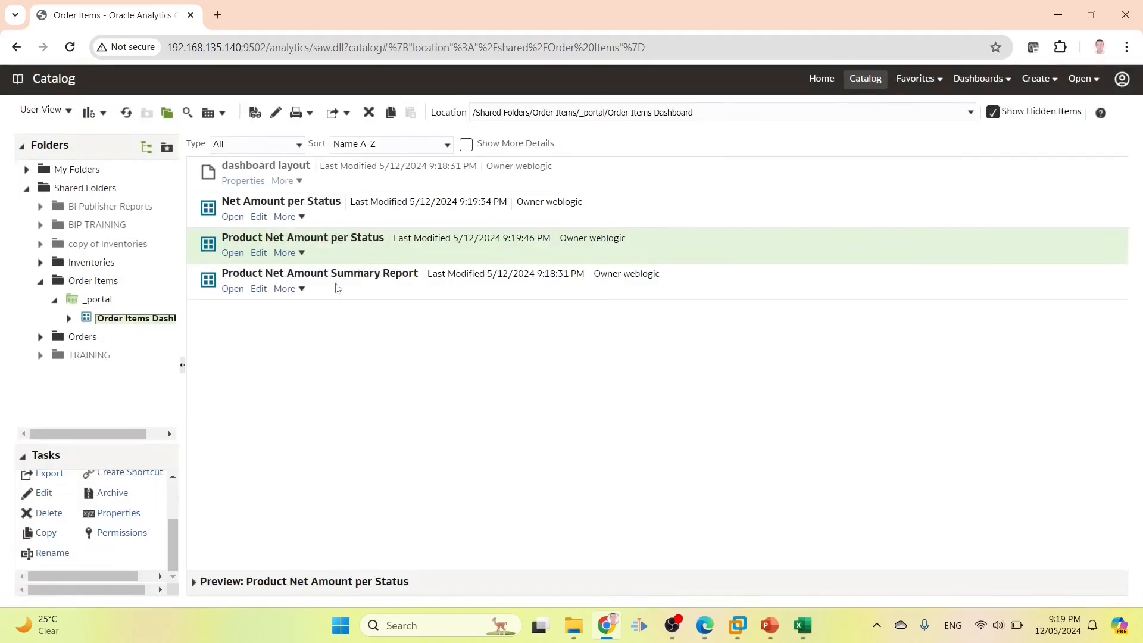
Remove BI Consumer from the Product Net Amount Summary Report page
click(337, 288)
click(119, 531)
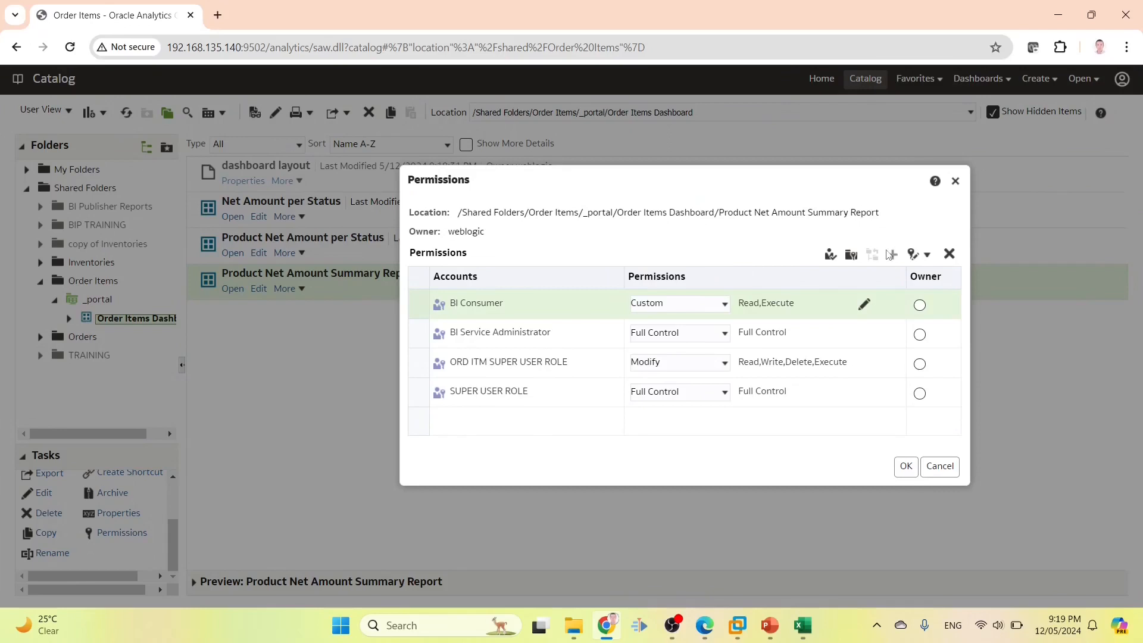
click(949, 254)
click(904, 468)
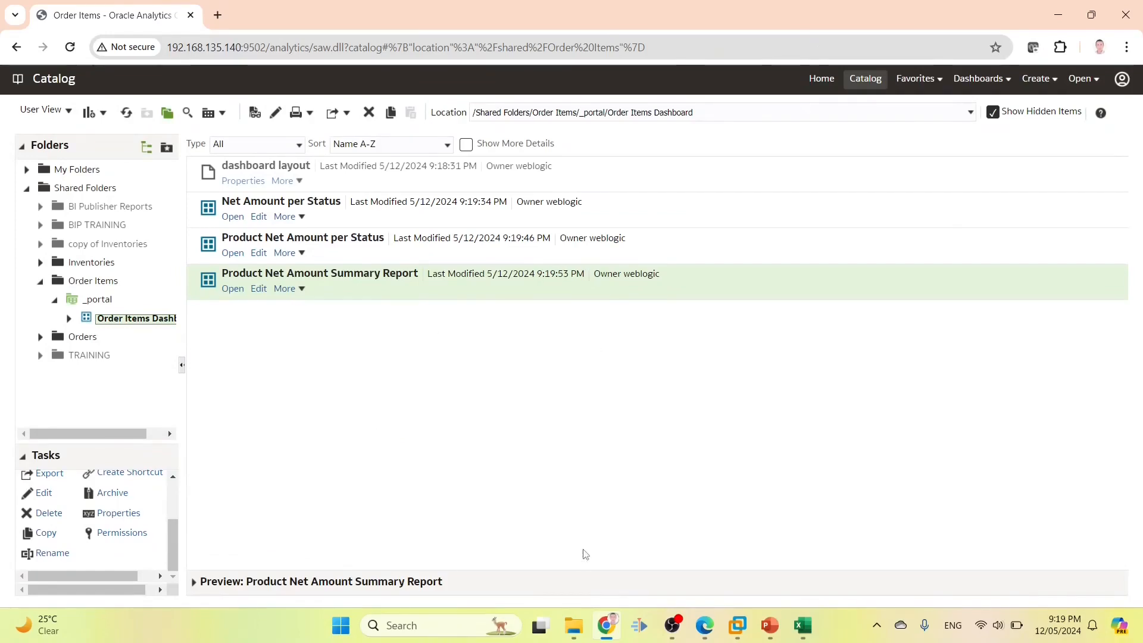
Copy the User4 user name from the requirements sheet and return to Oracle Analytics
click(803, 626)
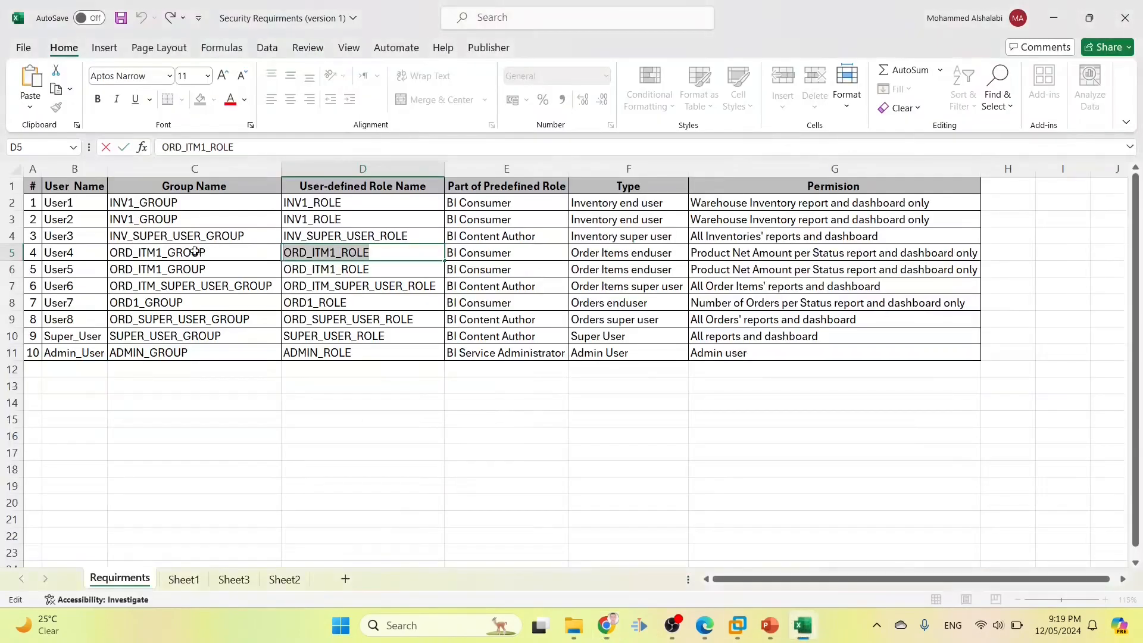
double_click(79, 251)
drag(78, 252, 36, 251)
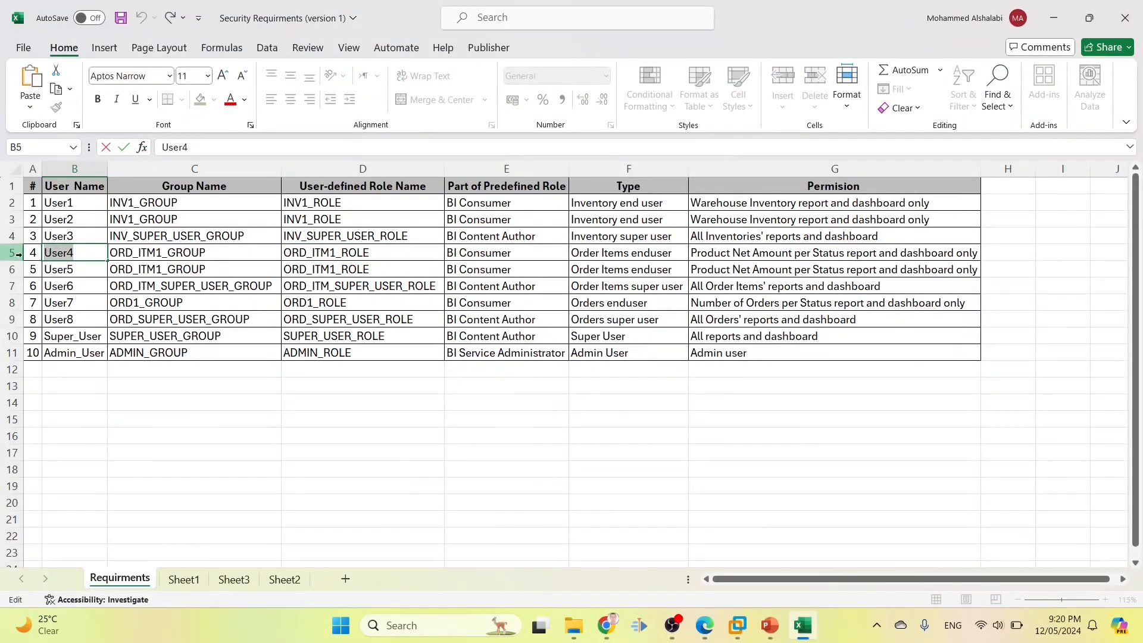
key(alt+Tab)
mouse_move(704, 625)
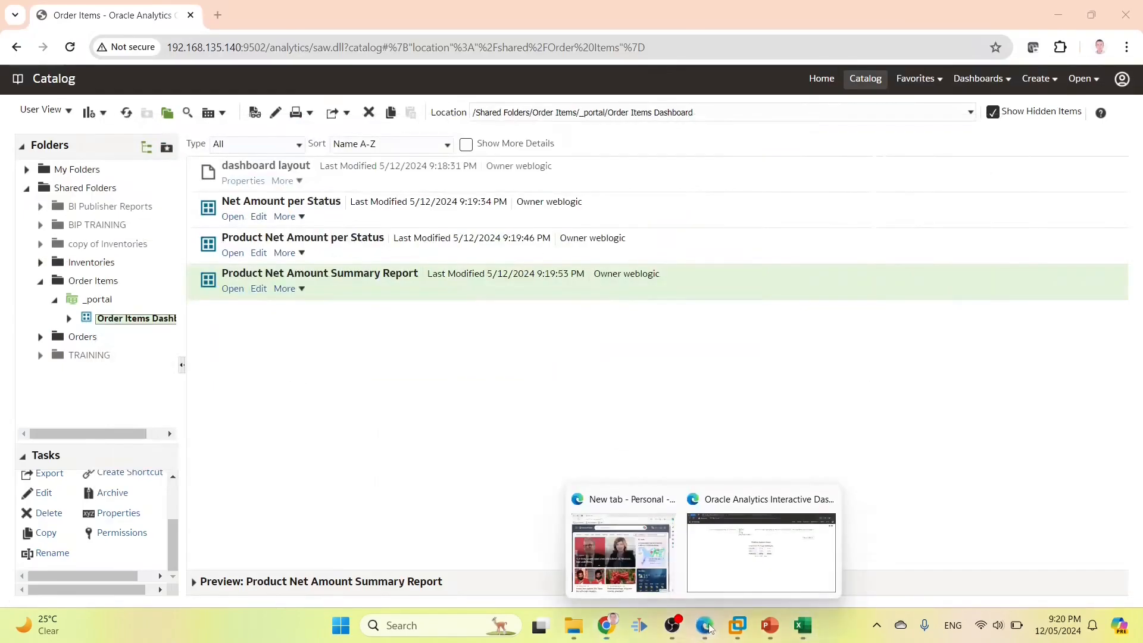
click(761, 555)
Sign in as User4 and open the Order Items Dashboard
click(1119, 66)
click(1092, 145)
click(573, 249)
text(User4)
click(549, 296)
text(•••)
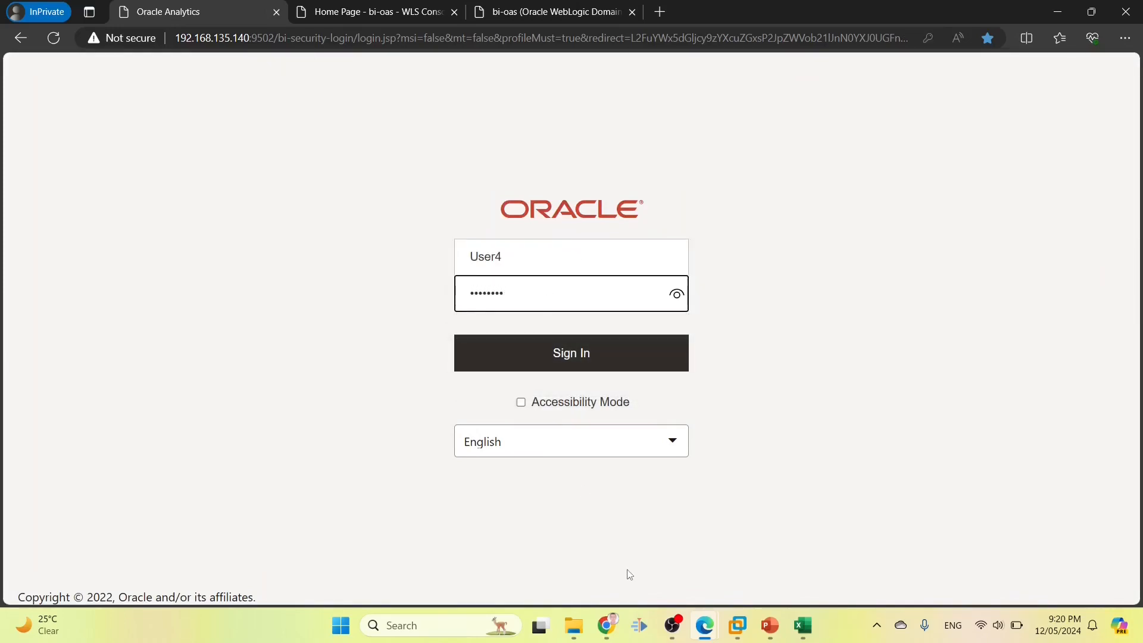
click(591, 356)
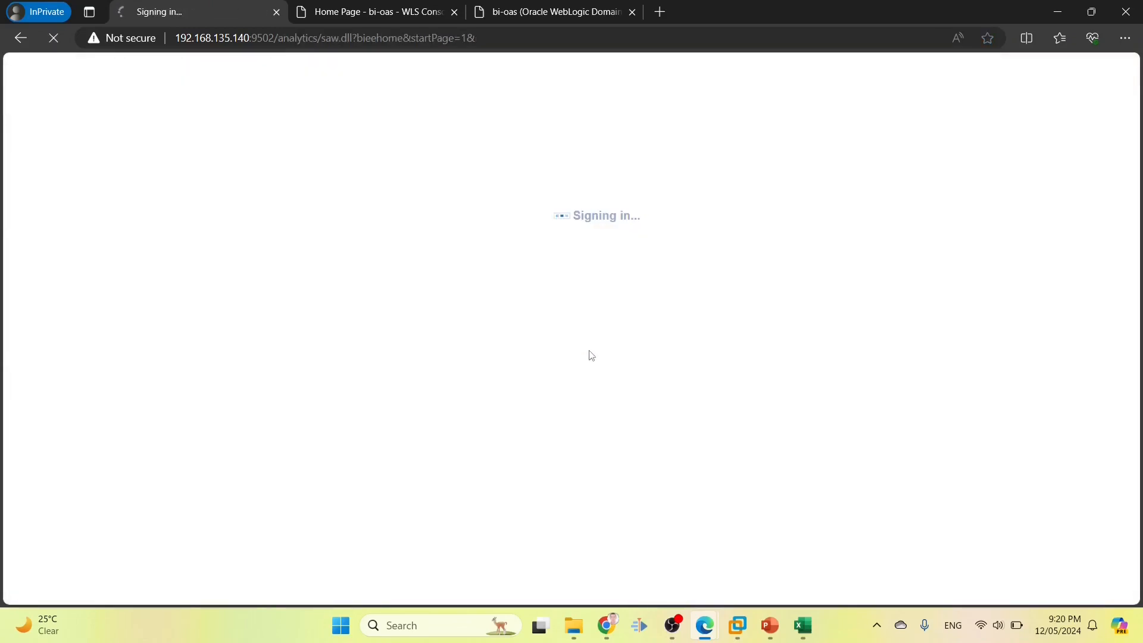
click(966, 68)
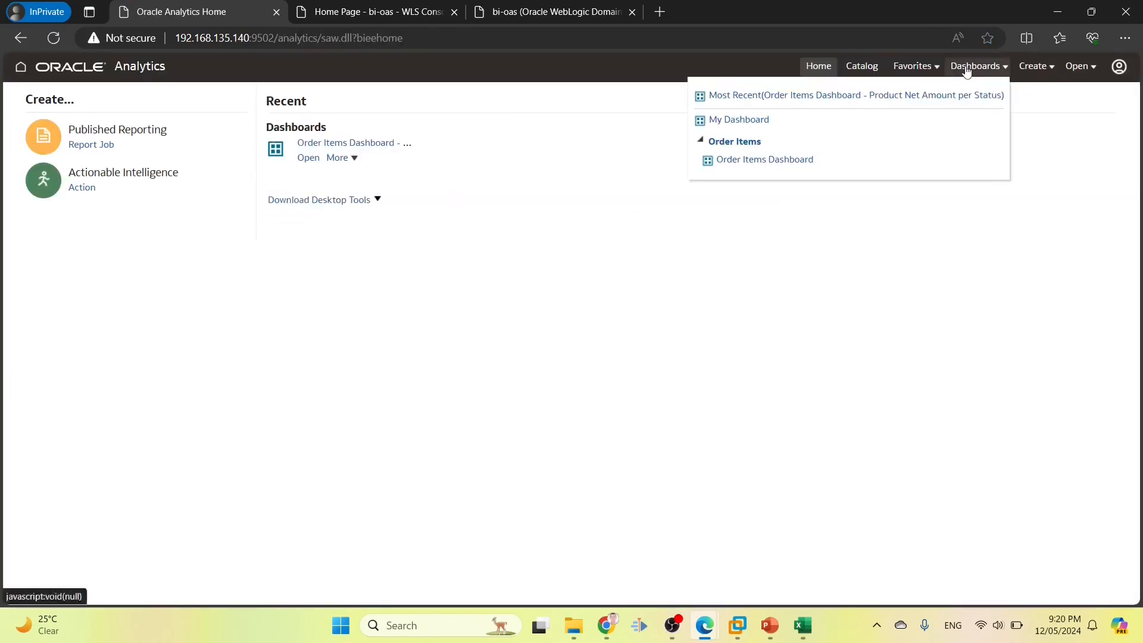
click(733, 160)
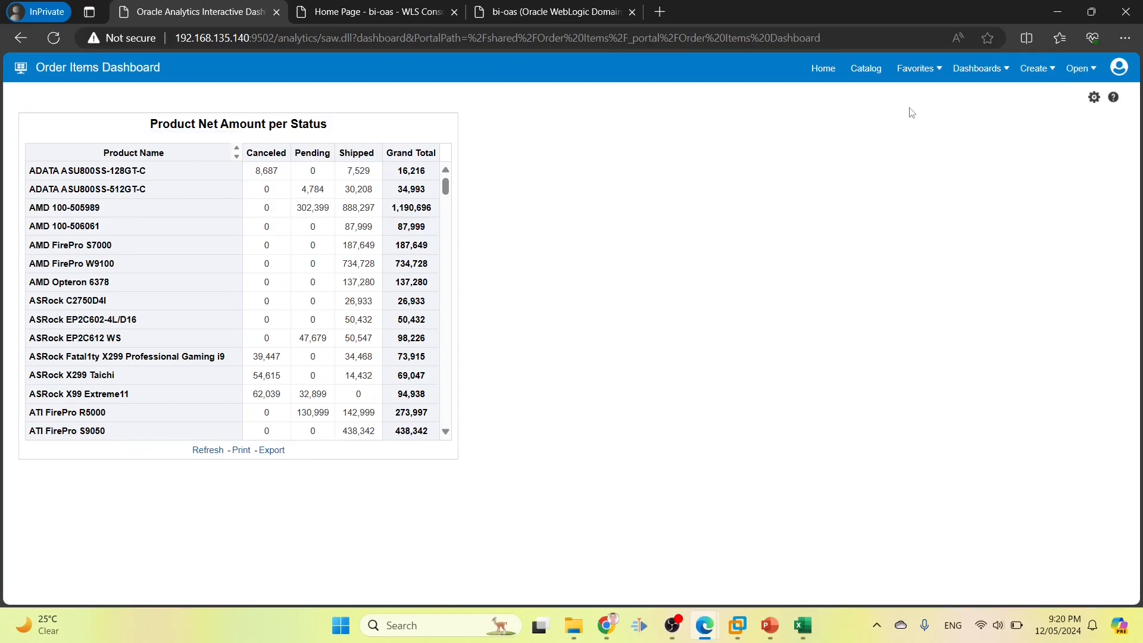
Browse Shared Folders > Order Items > Dashboards to confirm only Product Net Amount per Status is visible
click(867, 68)
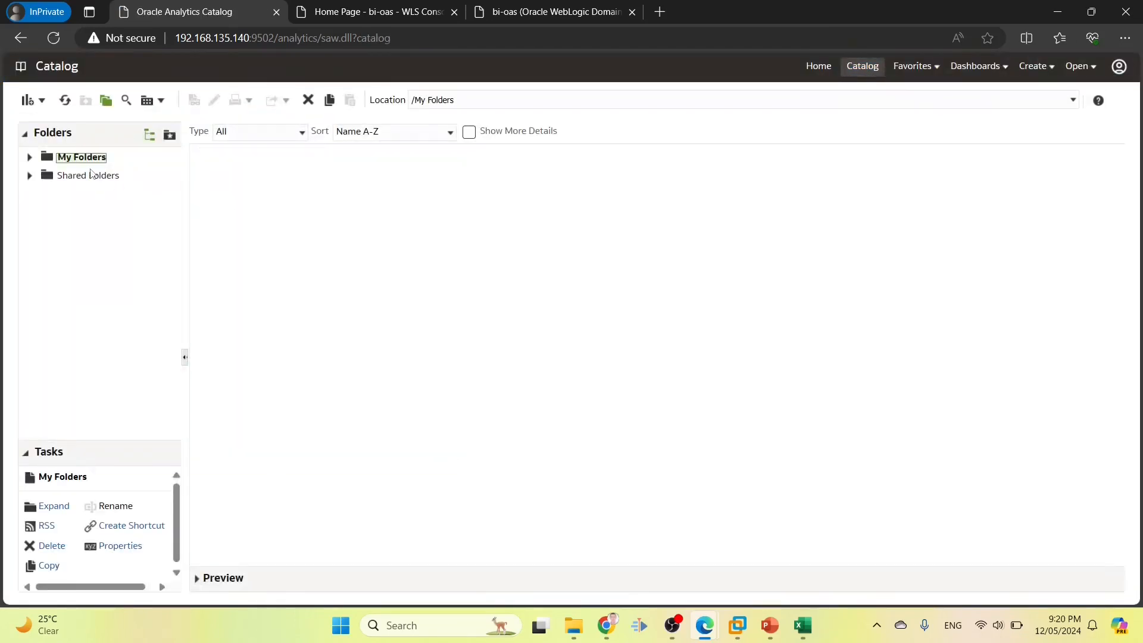
click(89, 176)
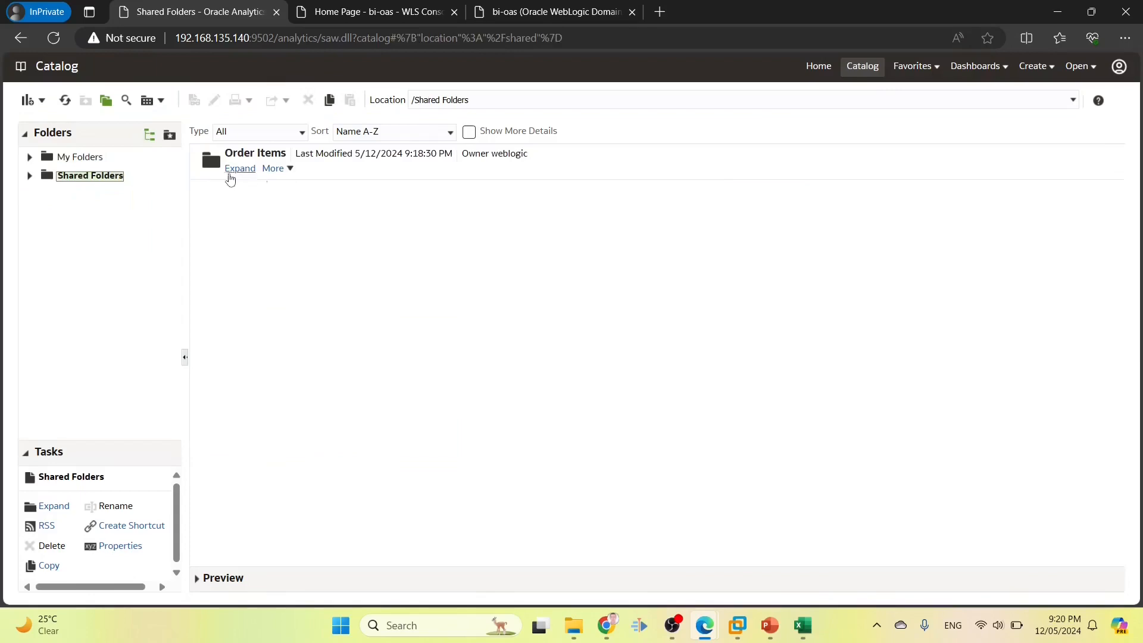
click(28, 176)
click(64, 195)
click(43, 195)
click(87, 214)
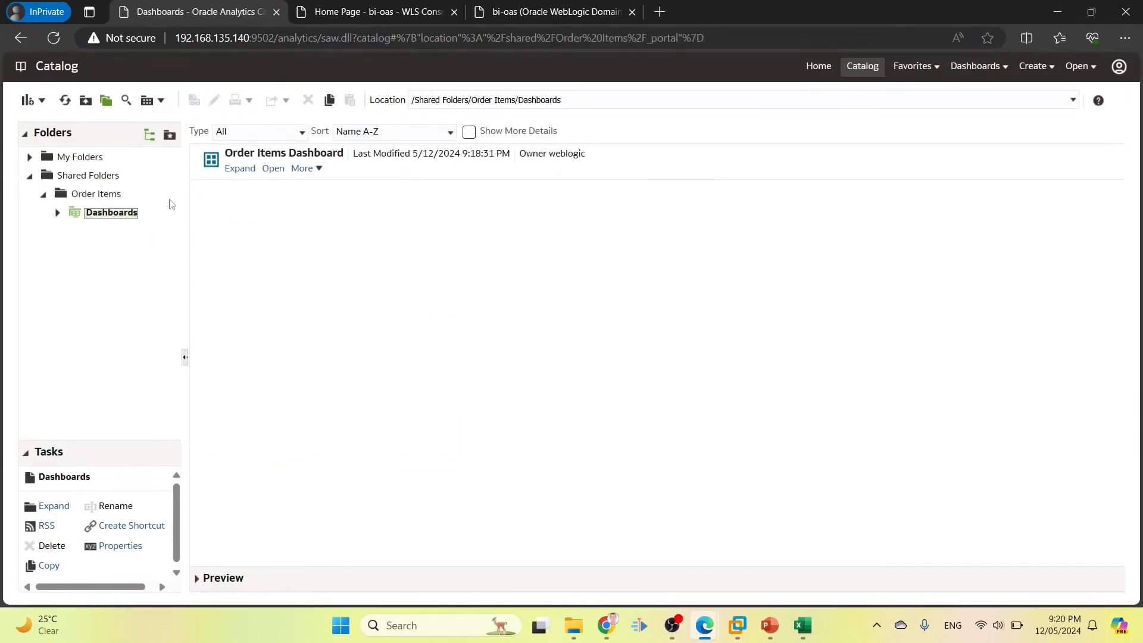
click(84, 197)
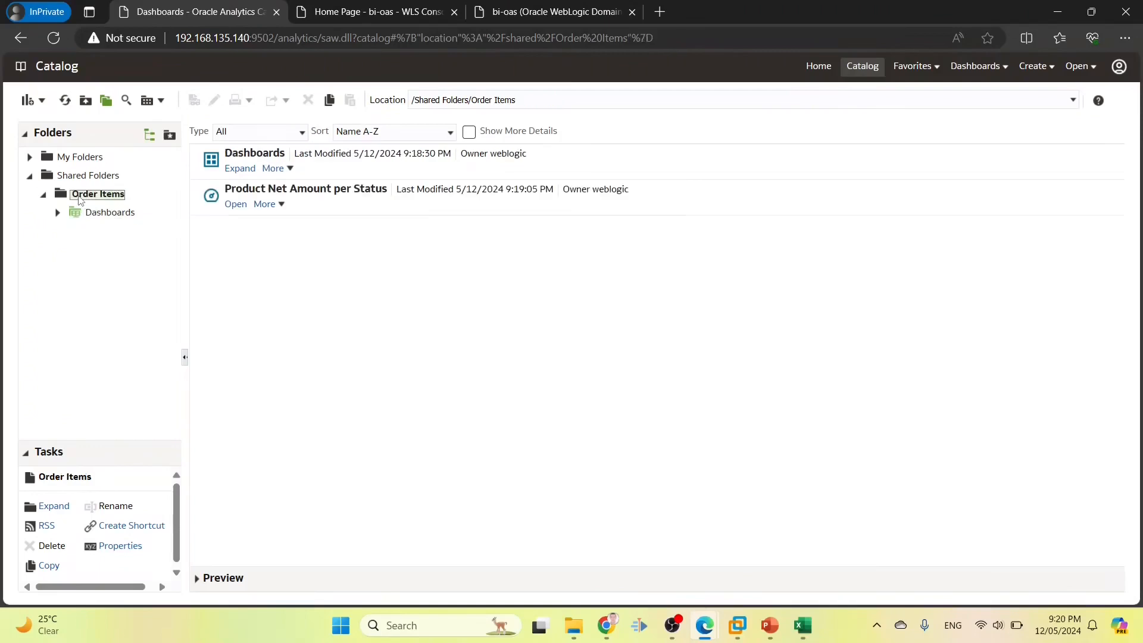
click(250, 191)
click(239, 169)
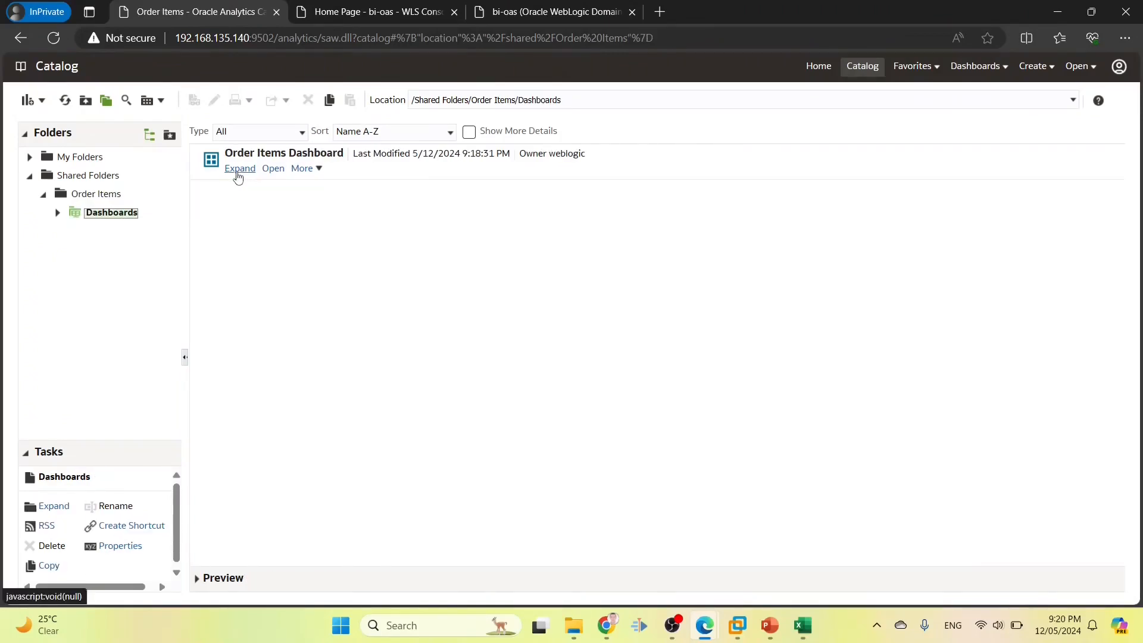
click(236, 170)
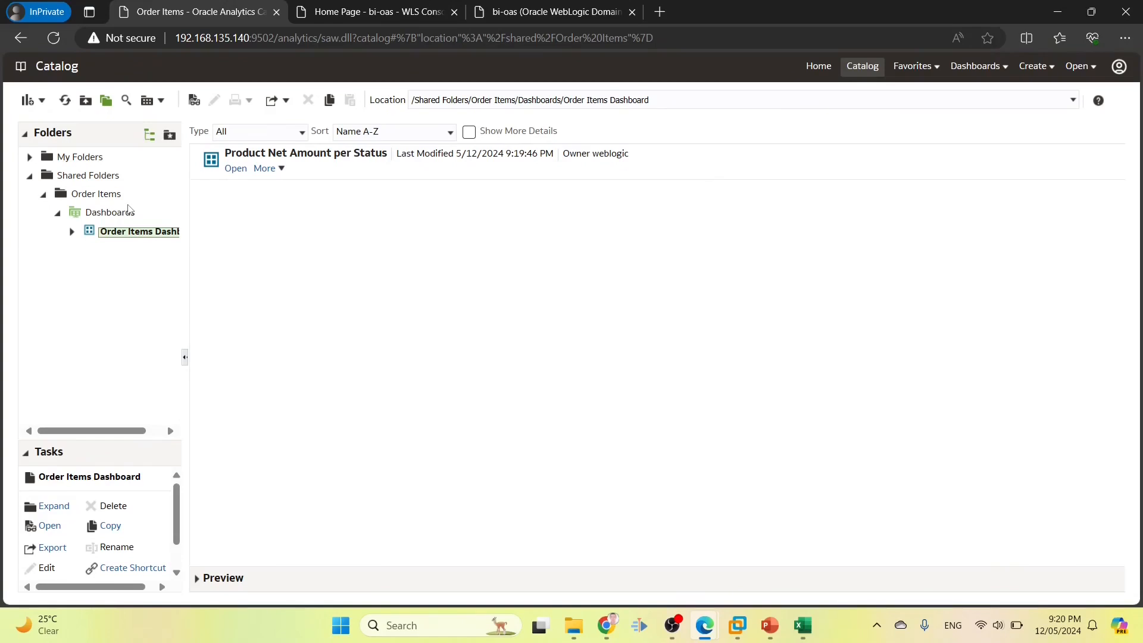
Look up the next user, User5, in the requirements sheet
click(803, 626)
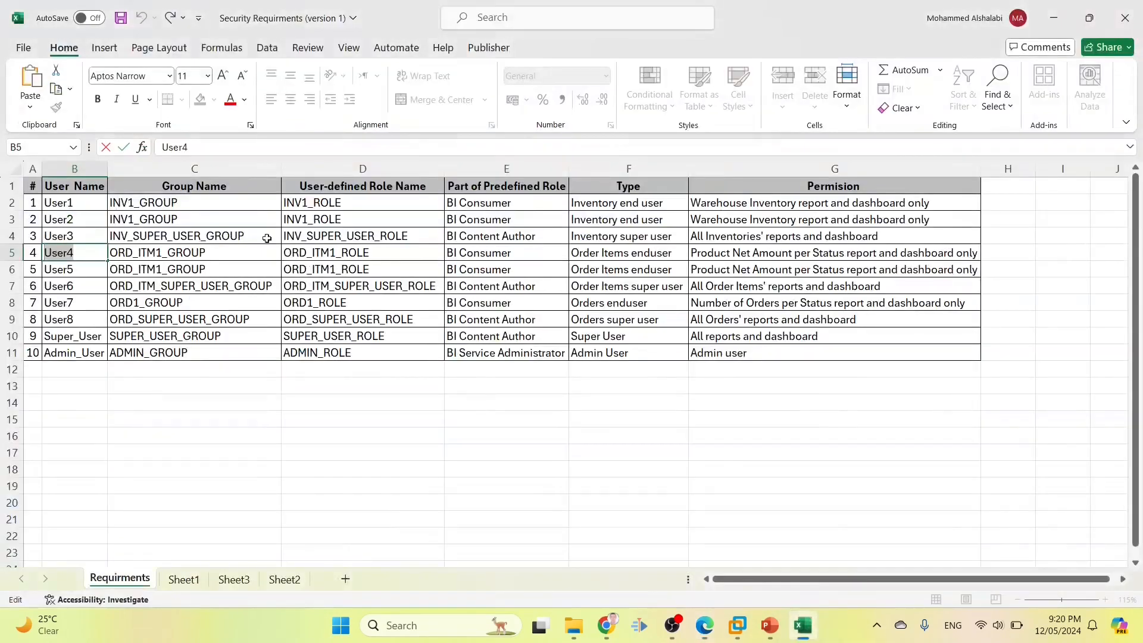
click(100, 271)
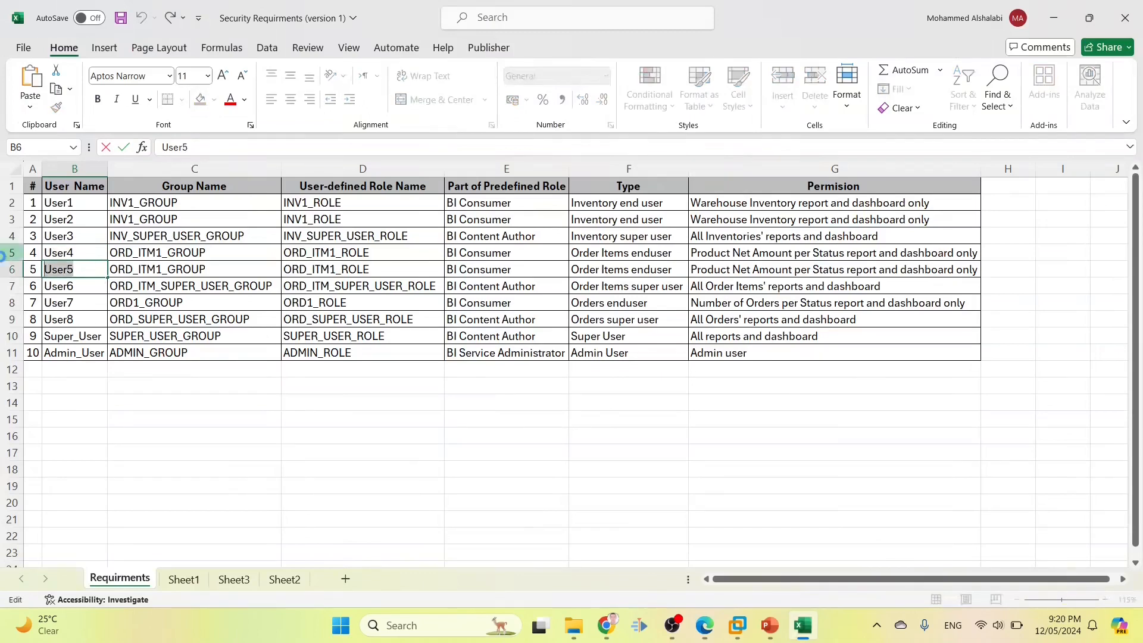
key(alt+Tab)
click(1119, 66)
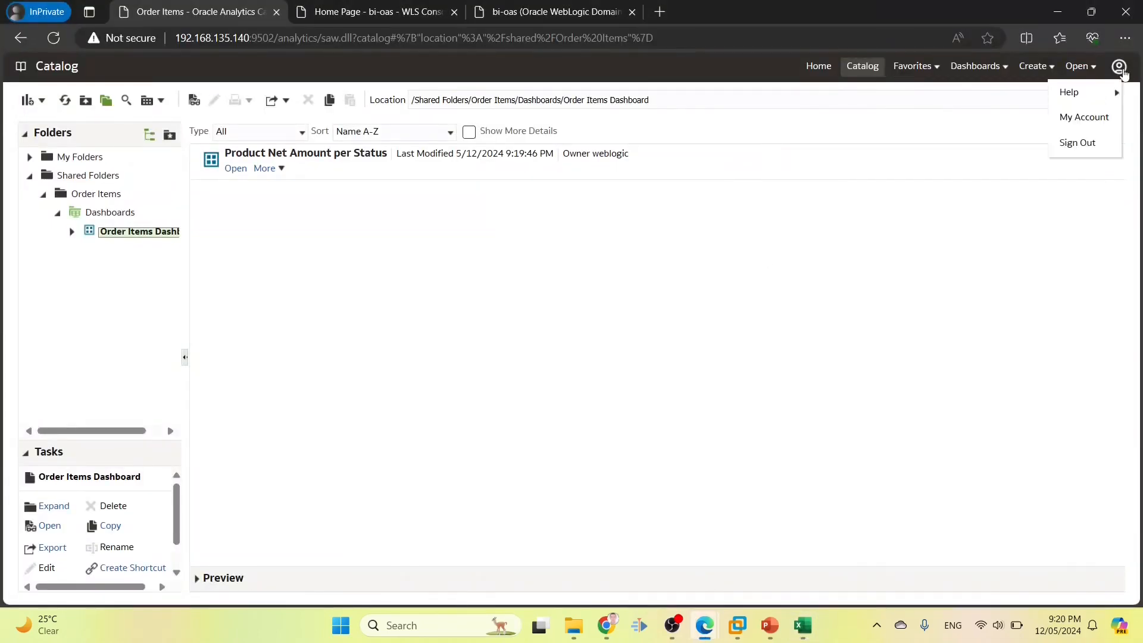
Sign out of User4's session and sign back in as User5 with its password
click(1077, 140)
click(560, 261)
key(ctrl+v)
click(512, 291)
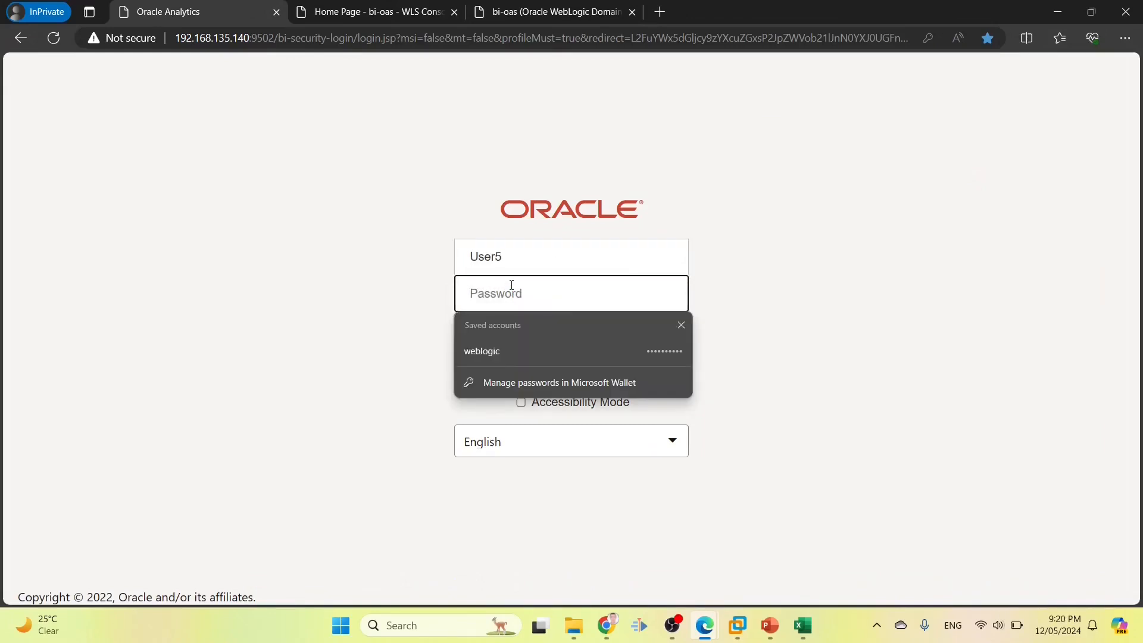
text(••)
key(Return)
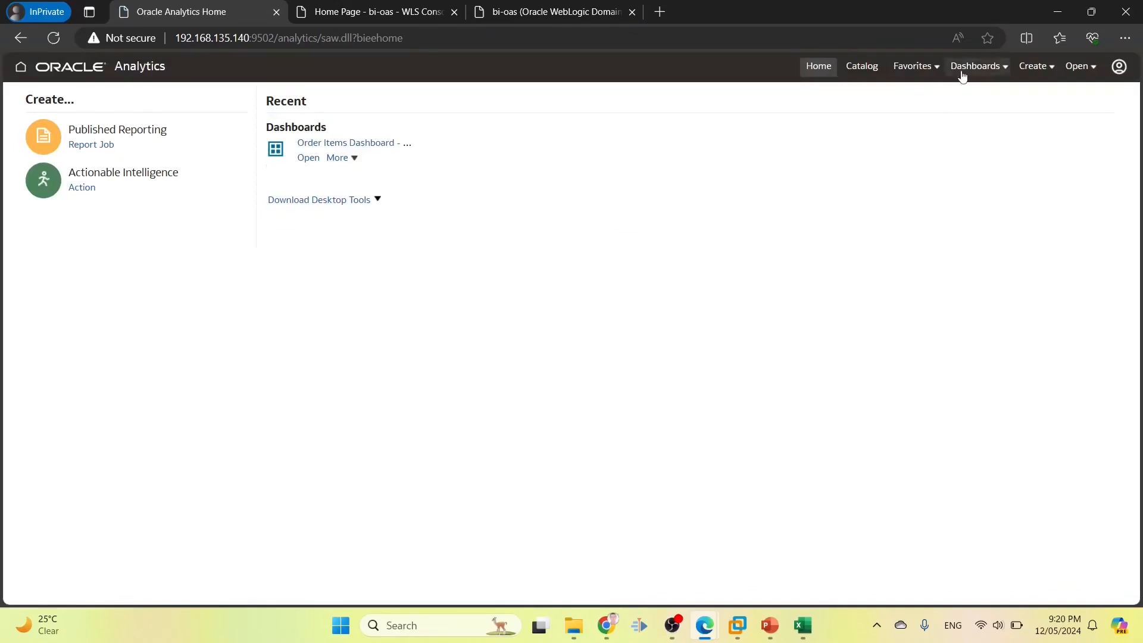
Open the Order Items Dashboard and check User5's creation and page options
click(963, 75)
click(752, 163)
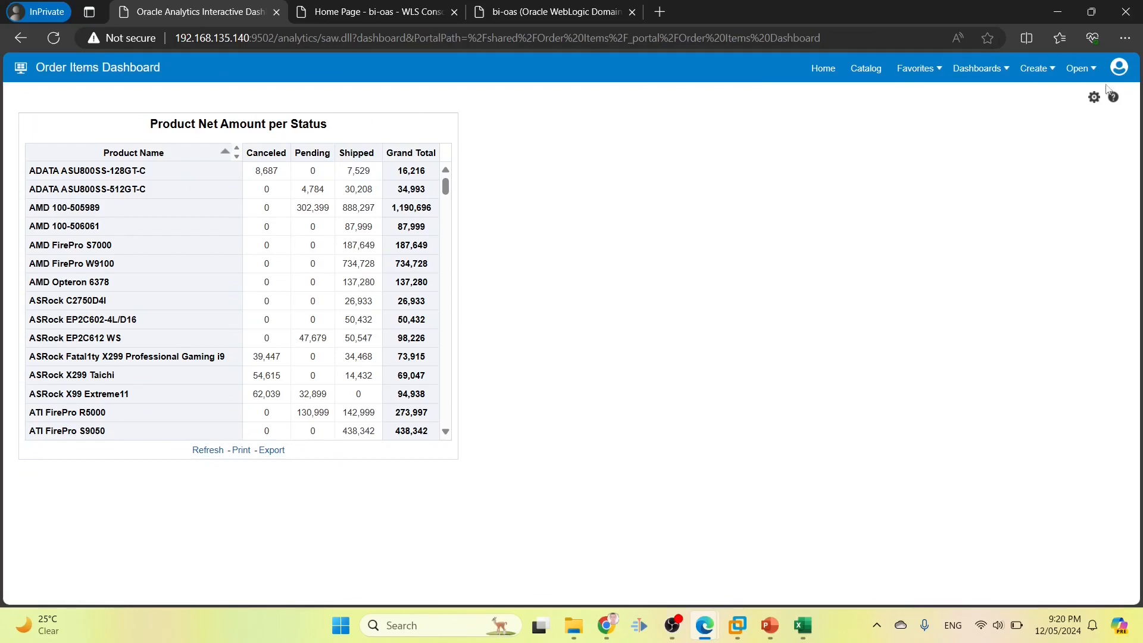
click(1037, 74)
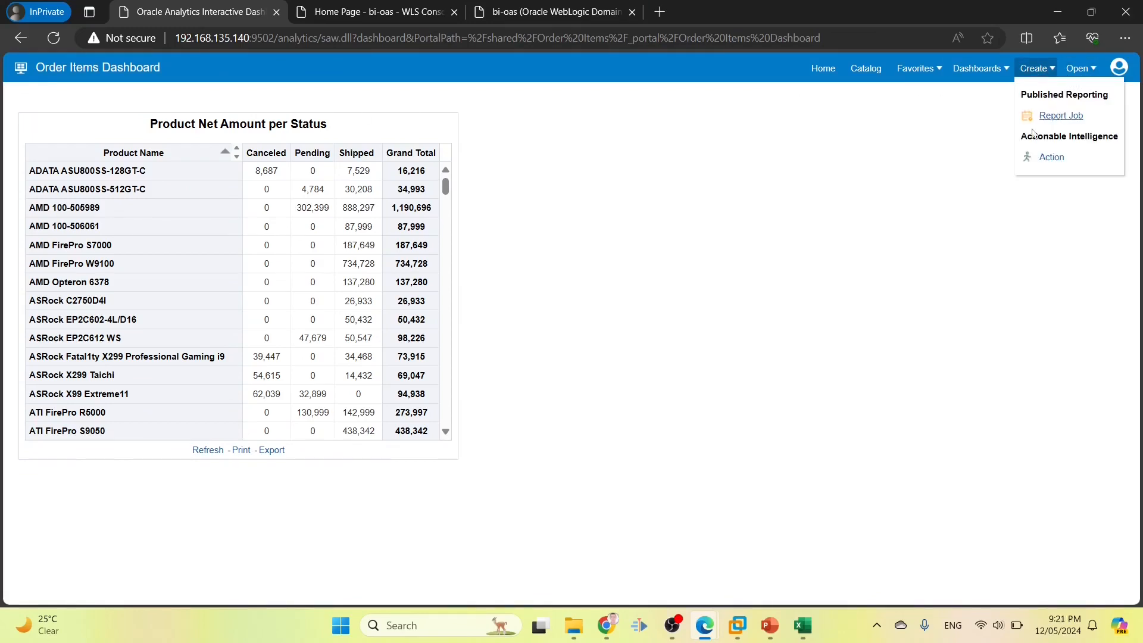
click(1056, 115)
click(1094, 98)
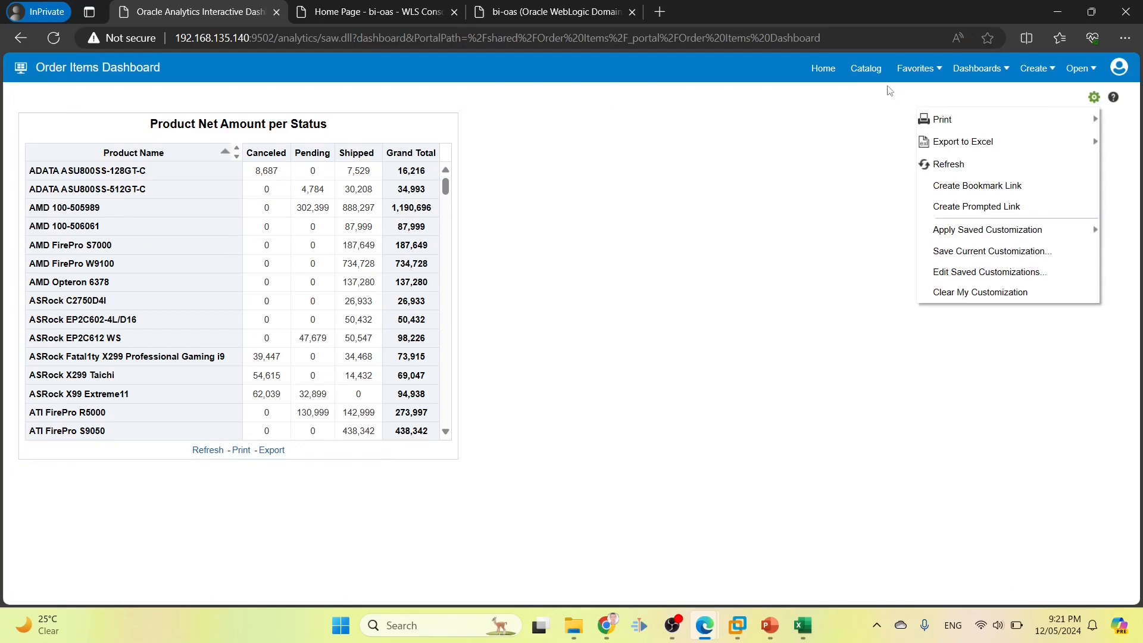
Browse the catalog to Order Items > Dashboards to confirm only the Order Items Dashboard appears
click(865, 70)
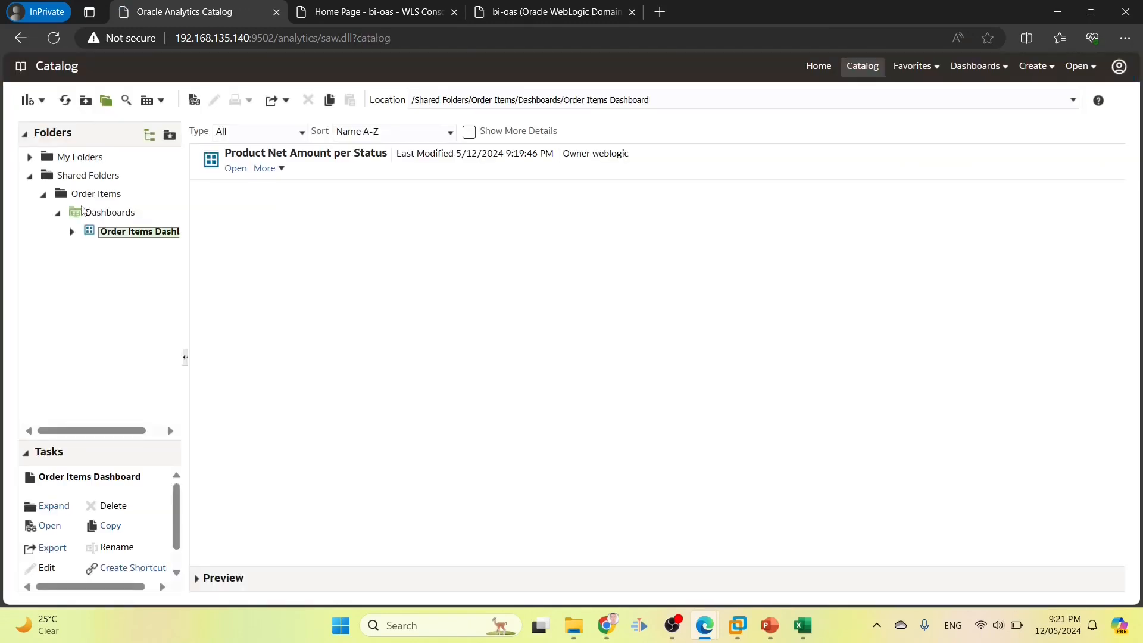
click(82, 197)
click(87, 214)
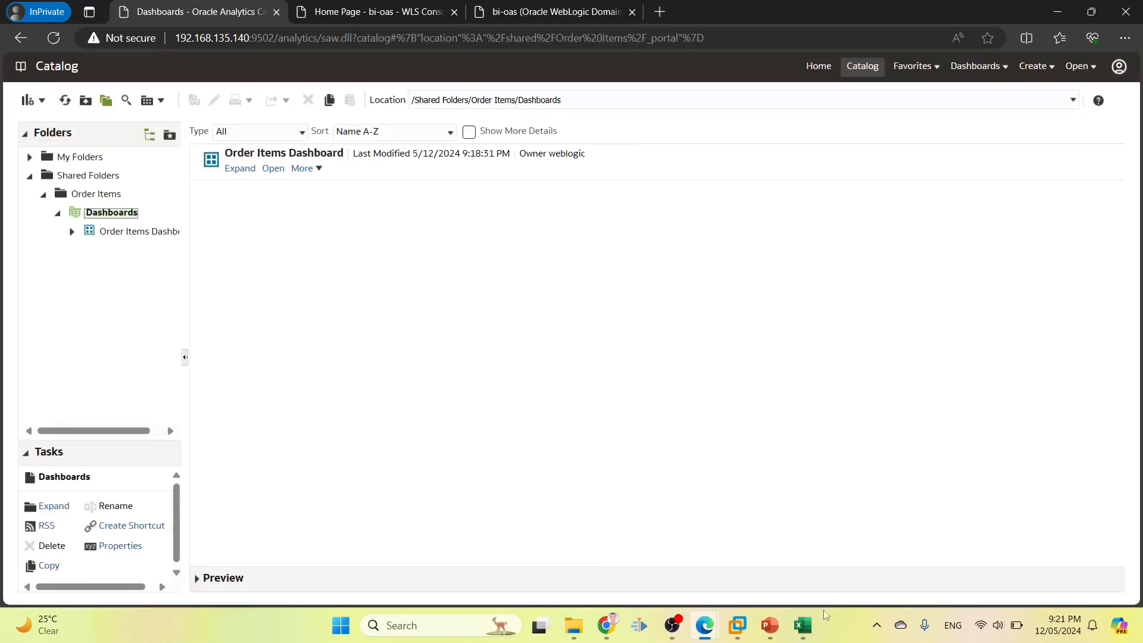
click(803, 626)
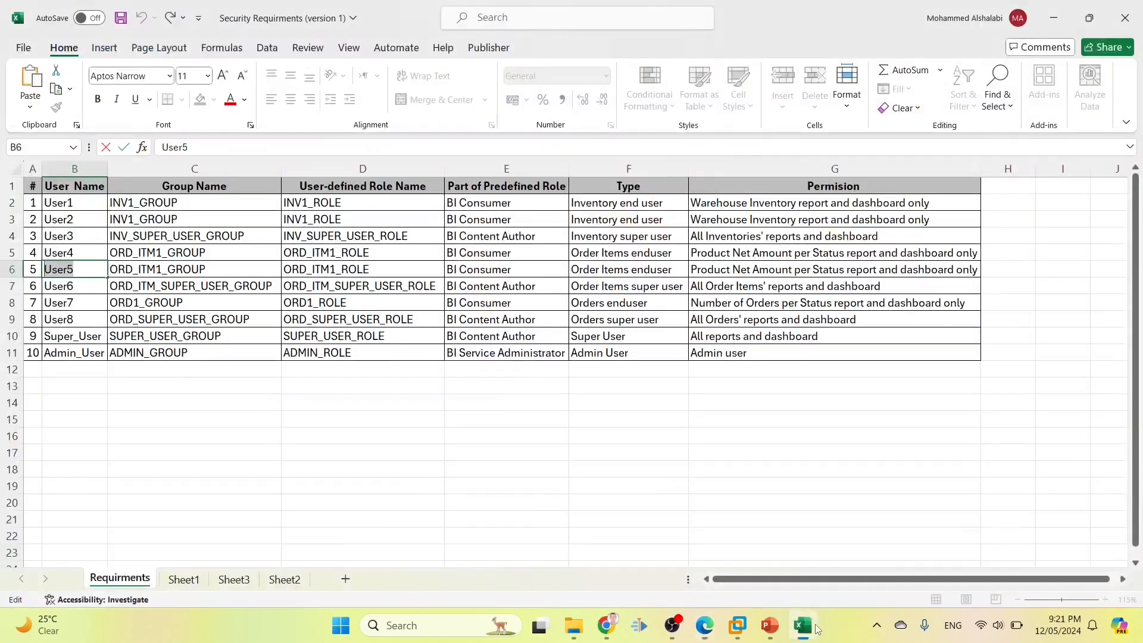
Read User7's row and required permission in the sheet, then return to Oracle Analytics
click(72, 304)
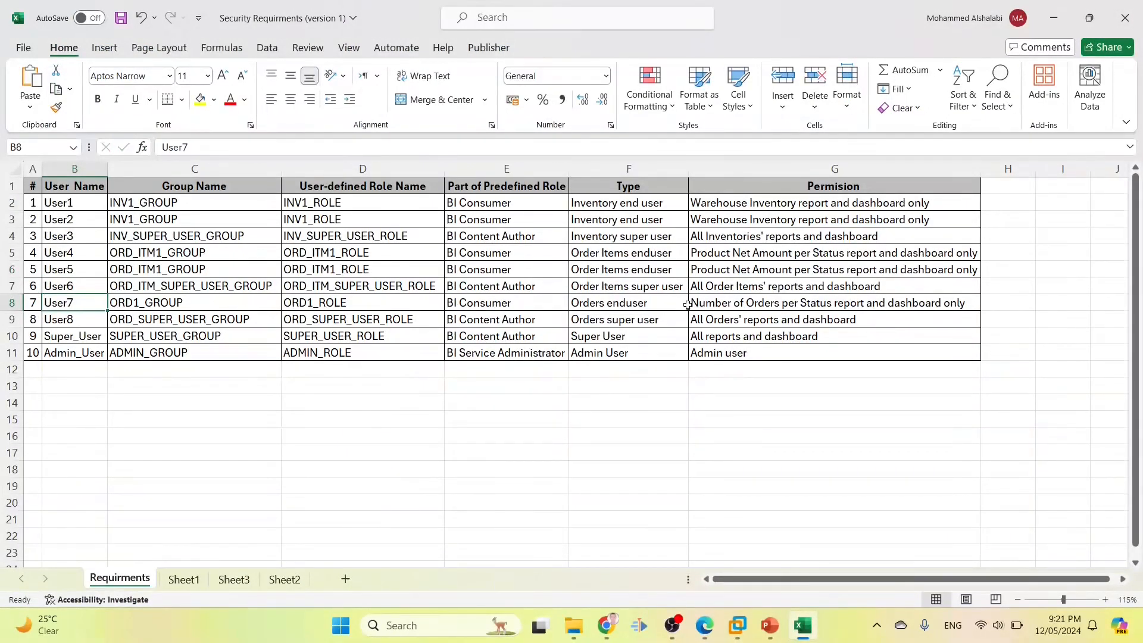
click(717, 302)
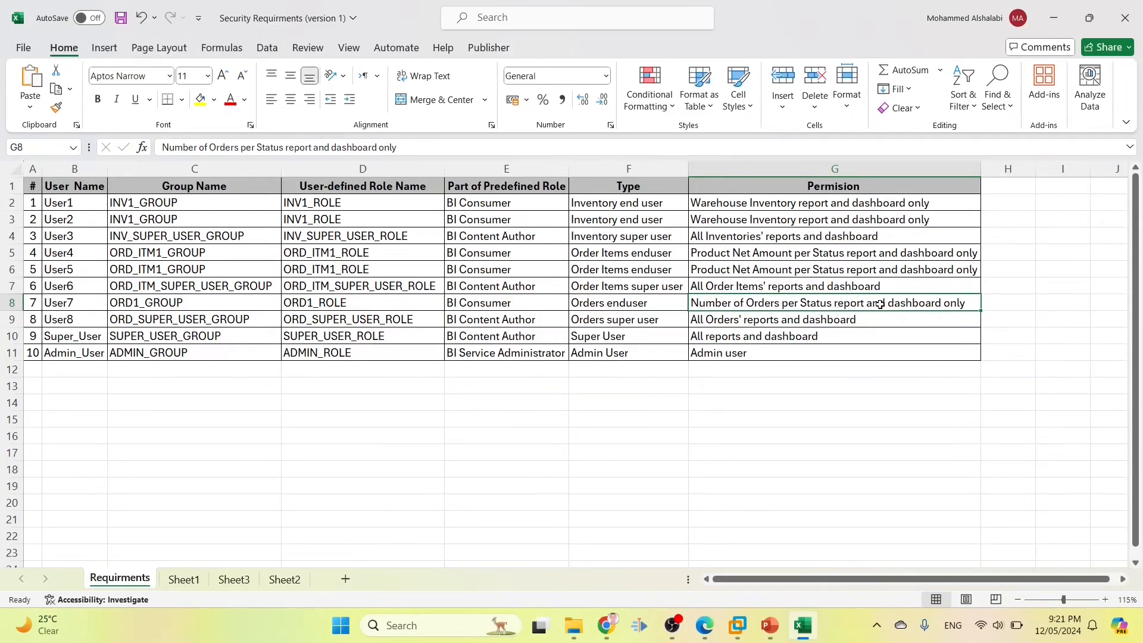
key(alt+Tab)
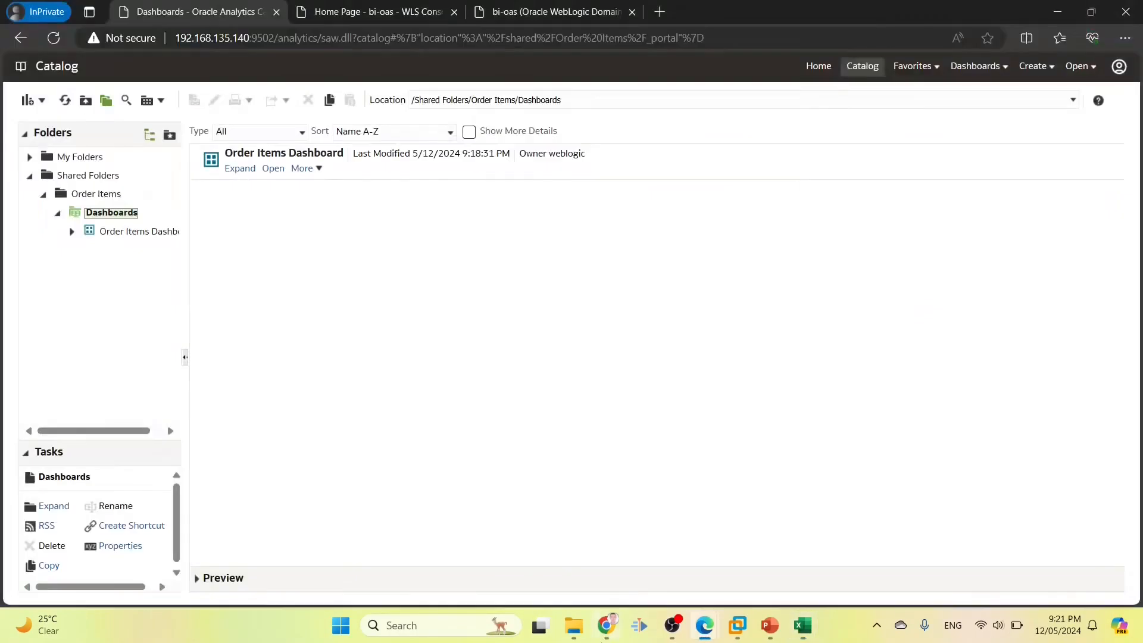
Open the Orders folder in the admin catalog and select the Number of Orders per Status report
click(614, 622)
click(72, 340)
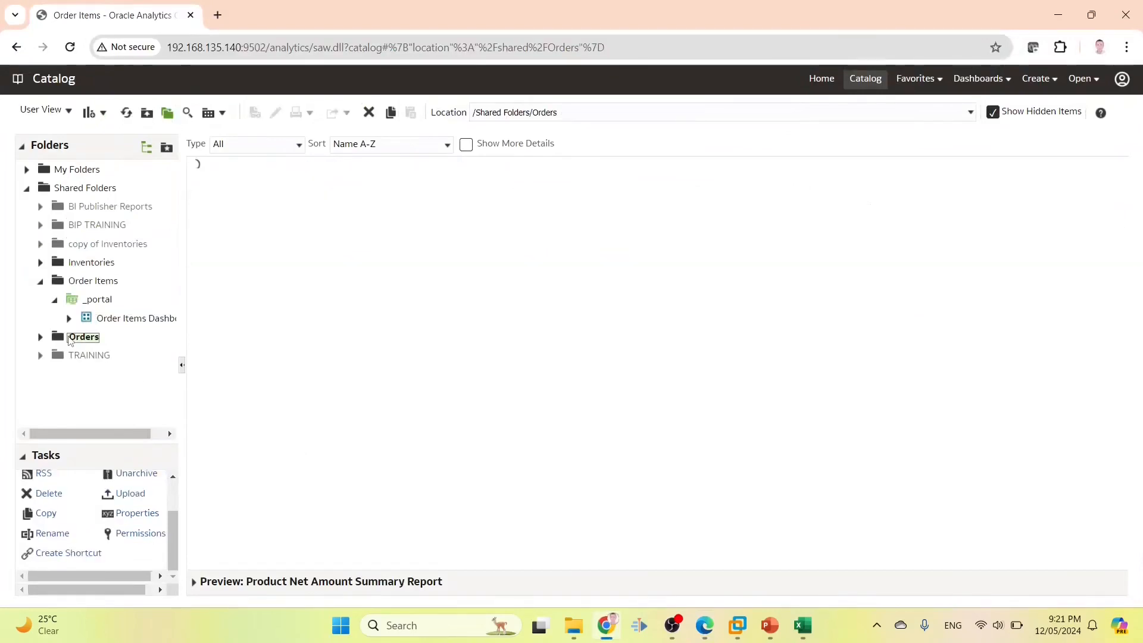
key(alt+Tab)
key(alt+Tab)
key(alt+Tab)
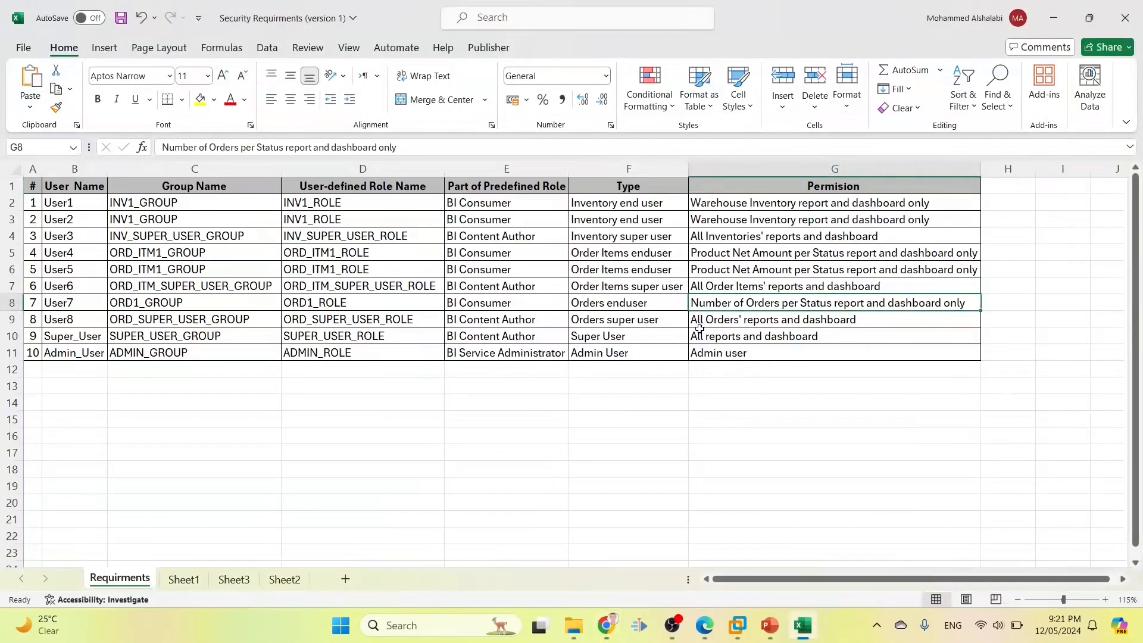
key(alt+Tab)
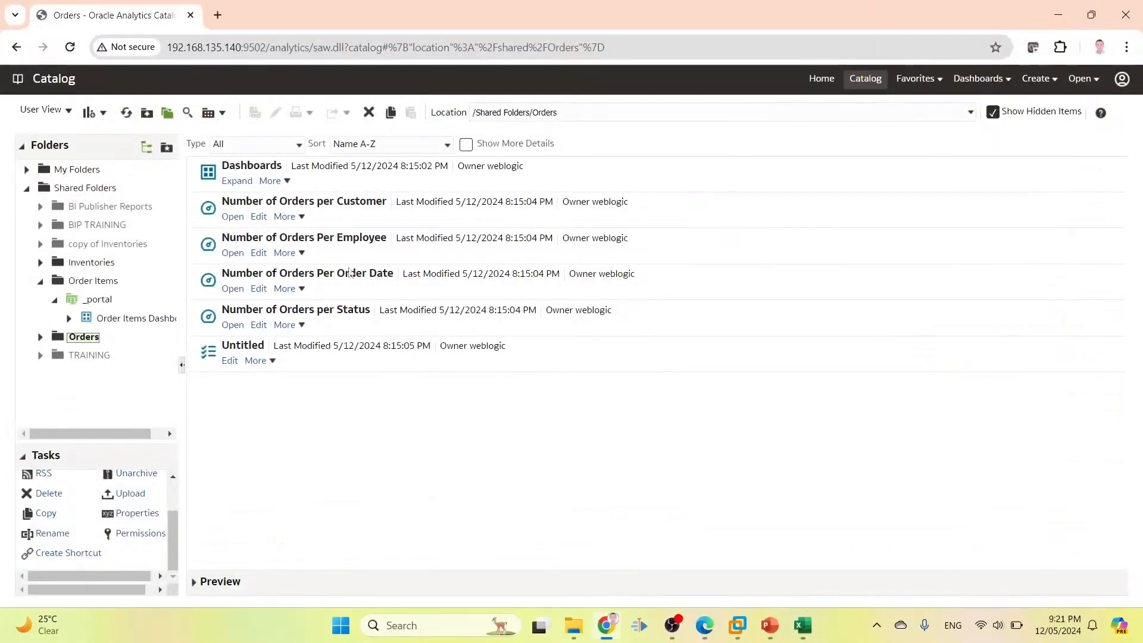
click(348, 312)
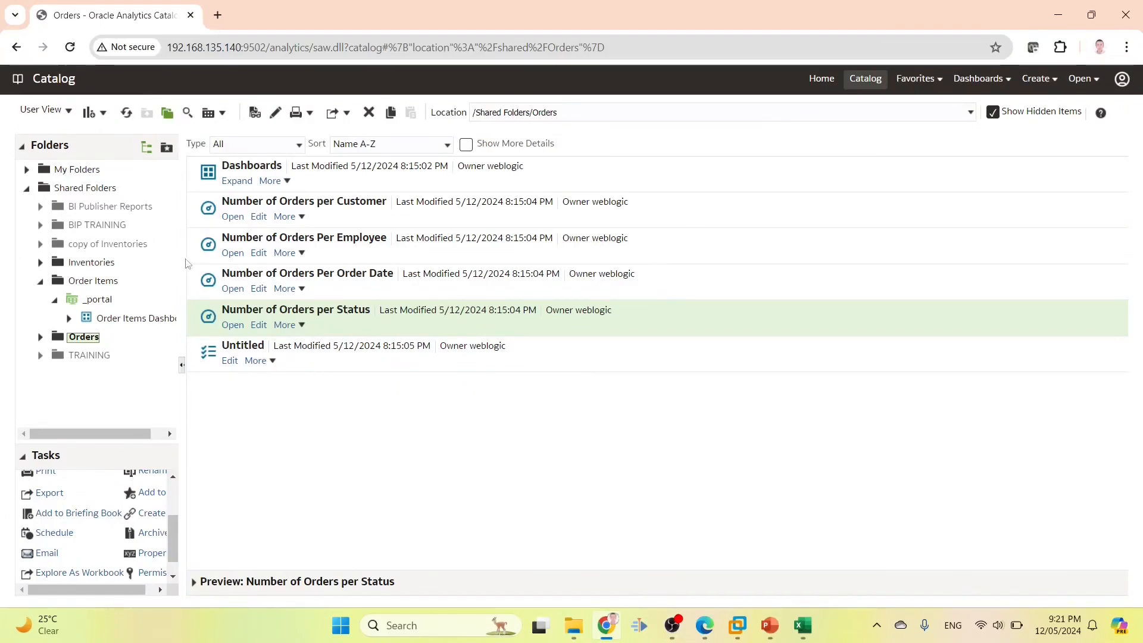
Copy the ORD1_ROLE name from User7's row in the requirements spreadsheet
key(alt+Tab)
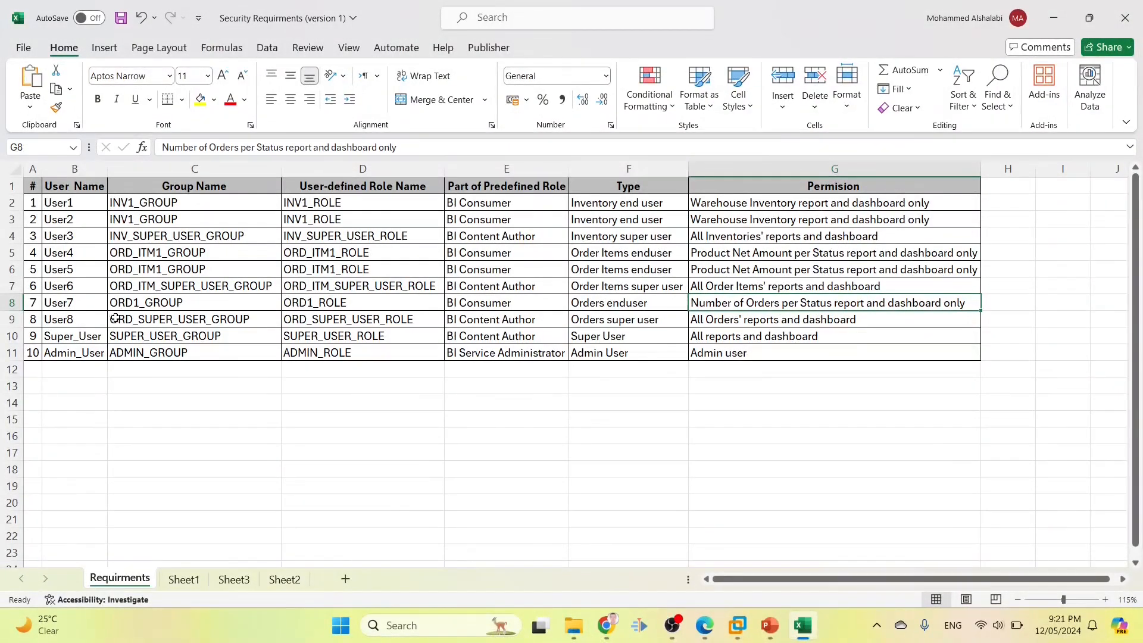
click(339, 302)
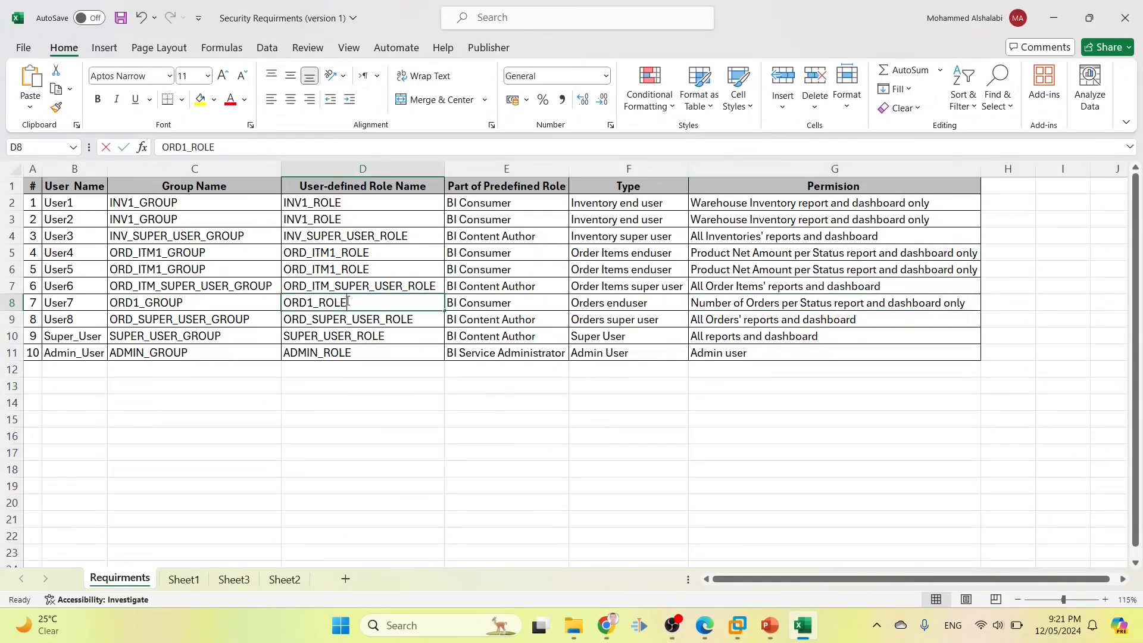
double_click(349, 301)
double_click(357, 302)
key(ctrl+c)
key(alt+Tab)
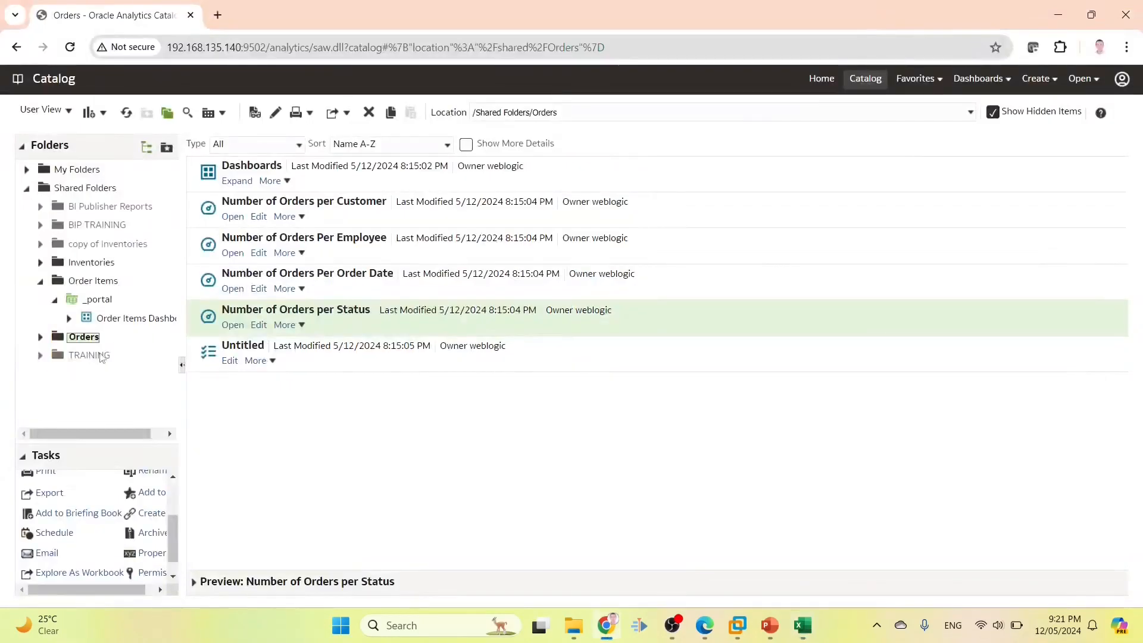
Add BI Consumer with Open permission to the Number of Orders per Status report and save
scroll(158, 573, down, 1)
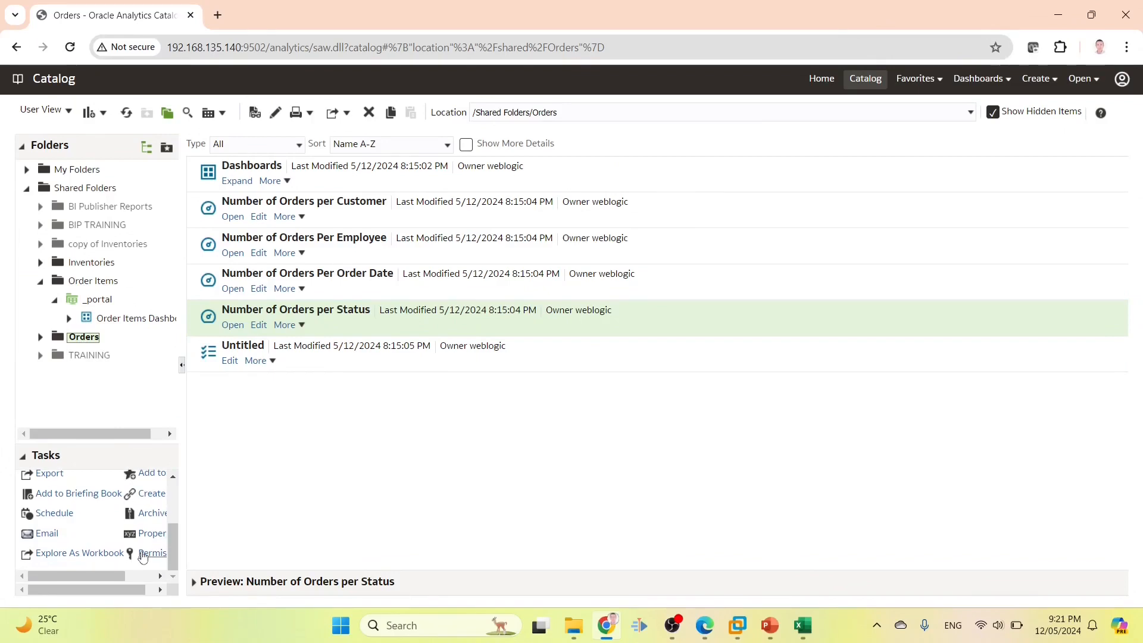
click(143, 553)
click(891, 255)
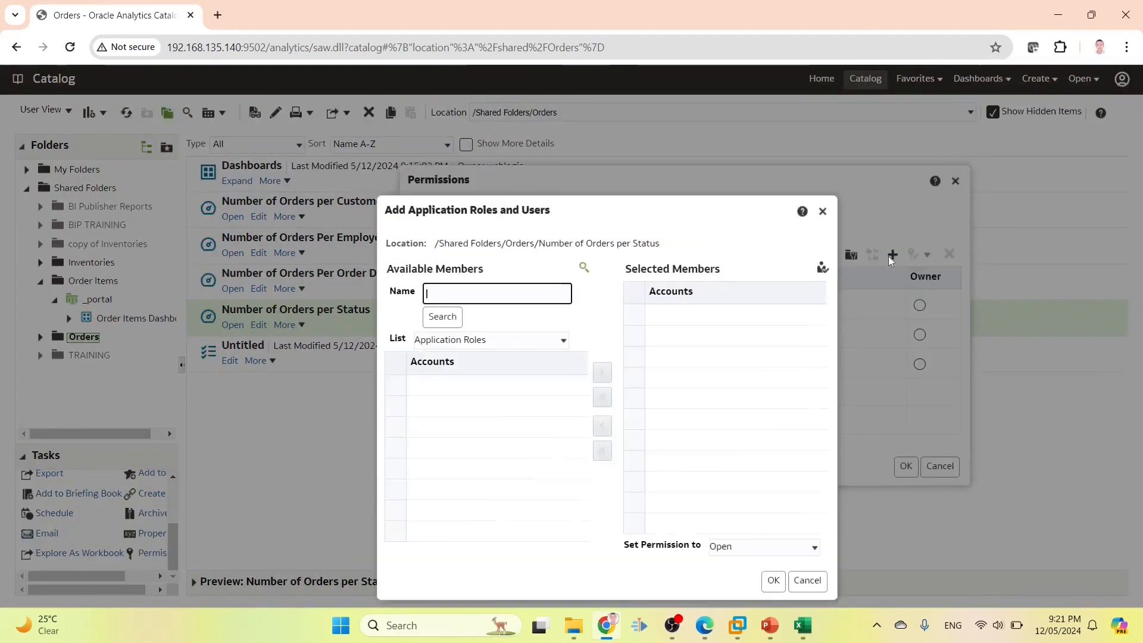
text(bicons*)
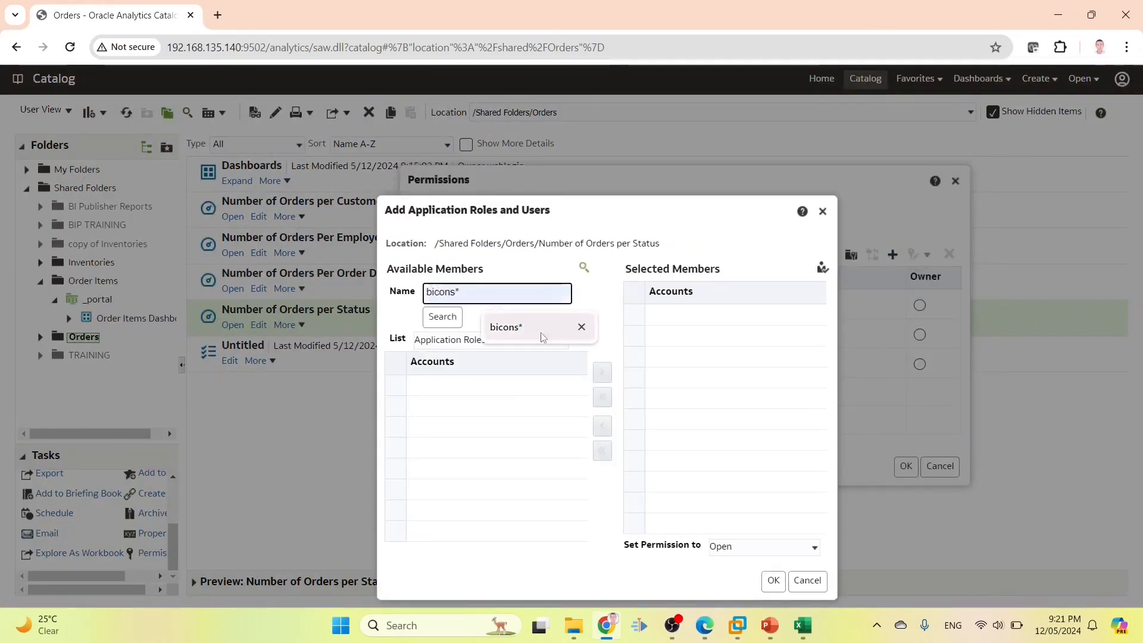
click(506, 327)
click(442, 317)
click(458, 383)
click(602, 372)
click(742, 549)
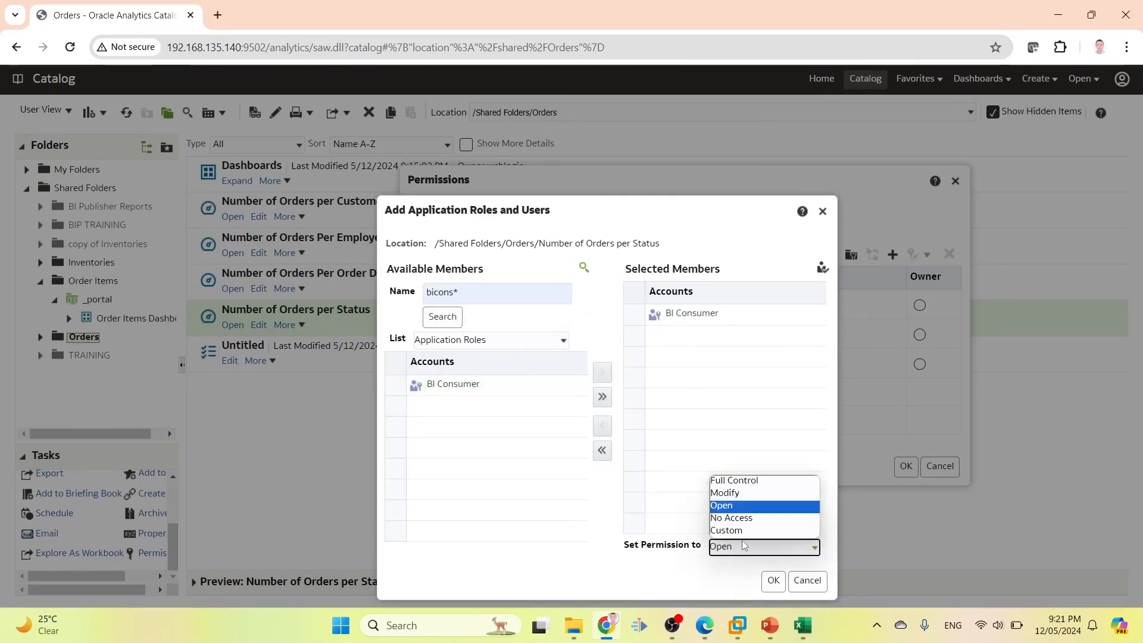
click(746, 511)
click(773, 581)
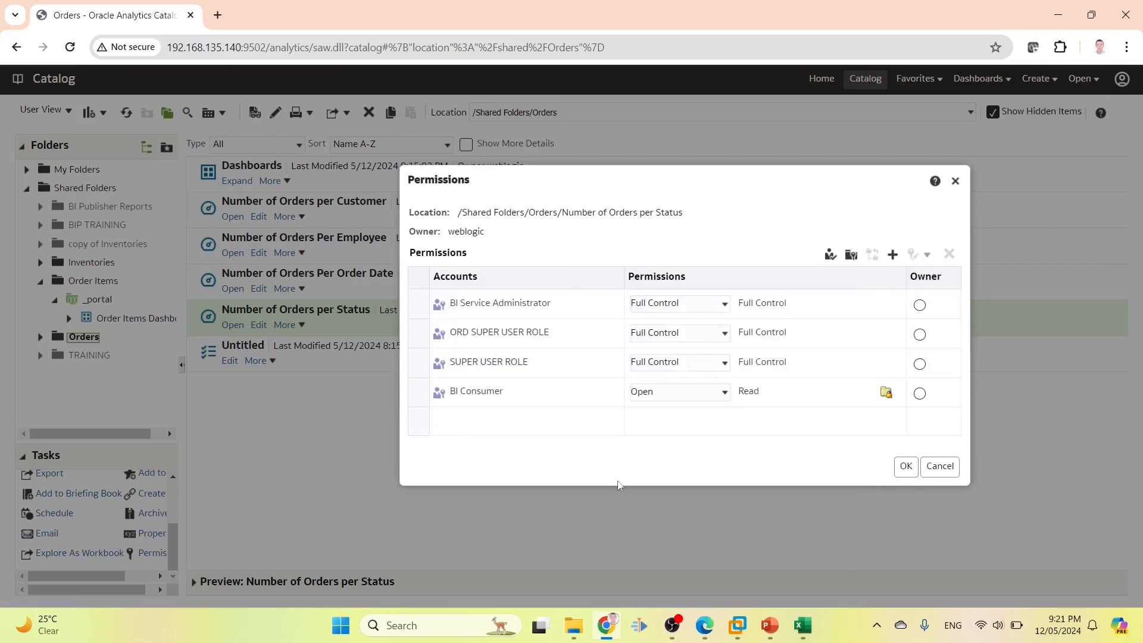
click(949, 468)
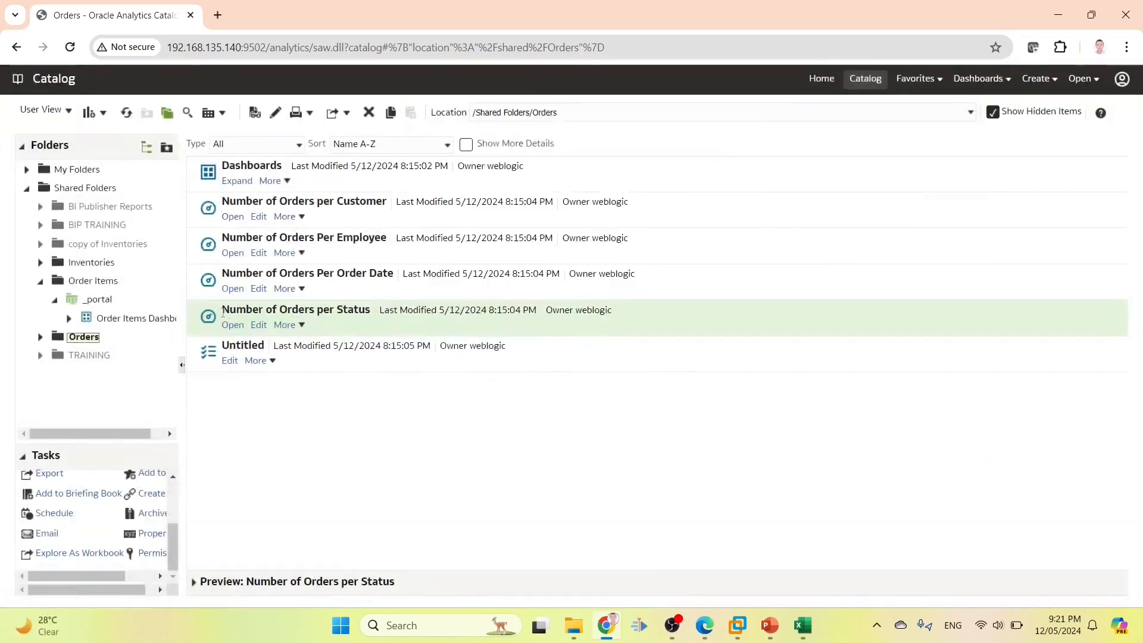
Move between the Order Items Dashboard and Orders folders and open the account options
click(103, 320)
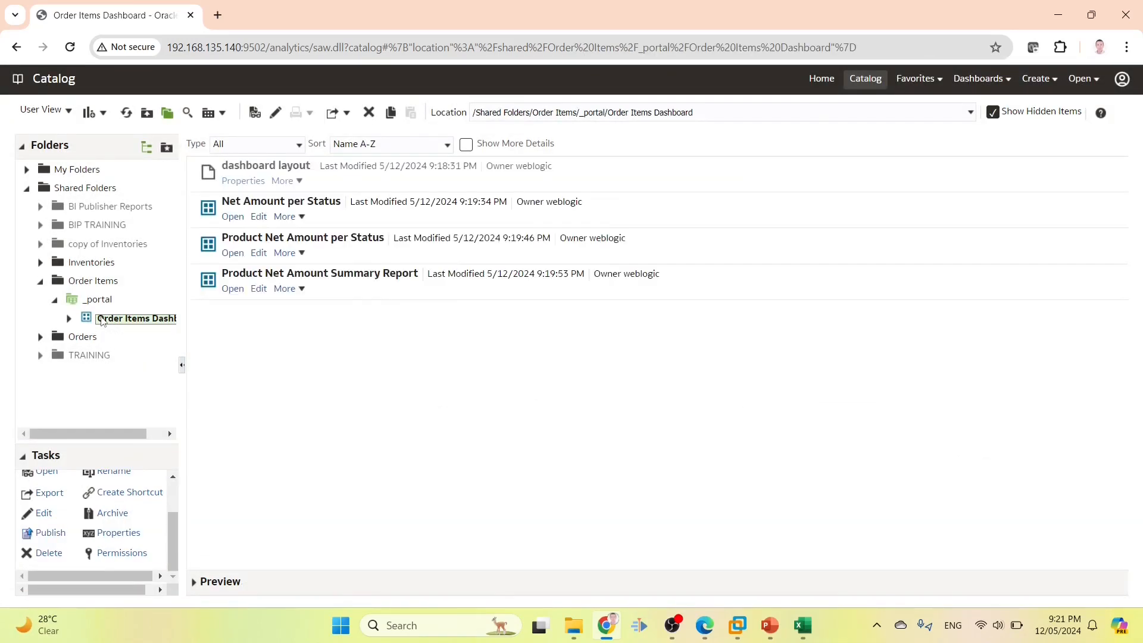
click(77, 342)
click(1122, 79)
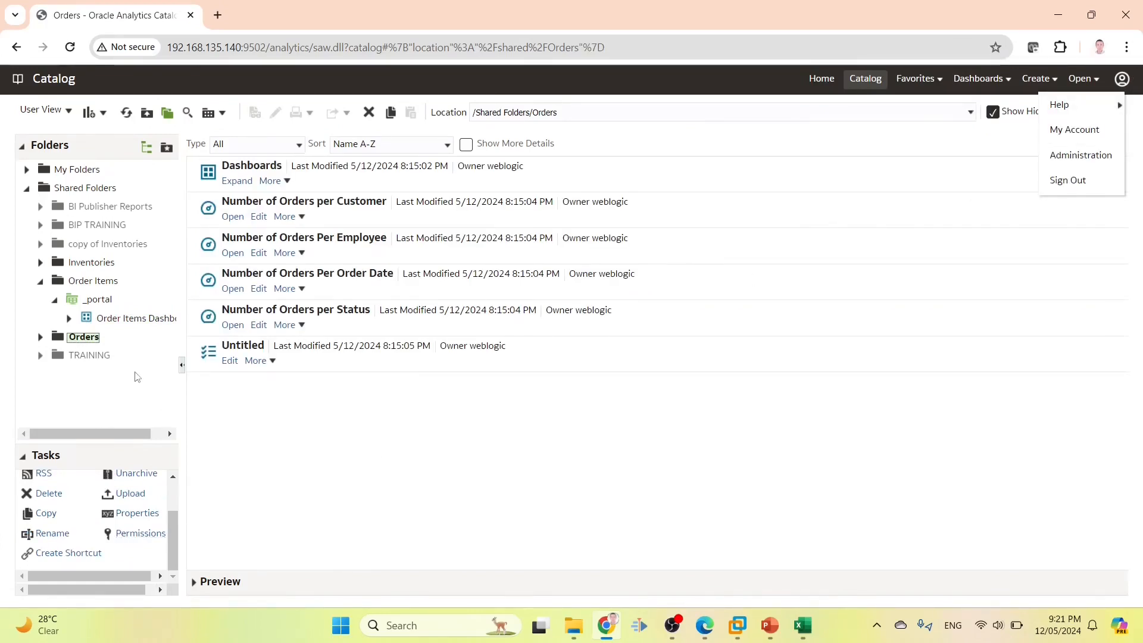
Add ORD1 ROLE with Open access to the Orders folder, applied to its items, and save
click(89, 341)
click(137, 533)
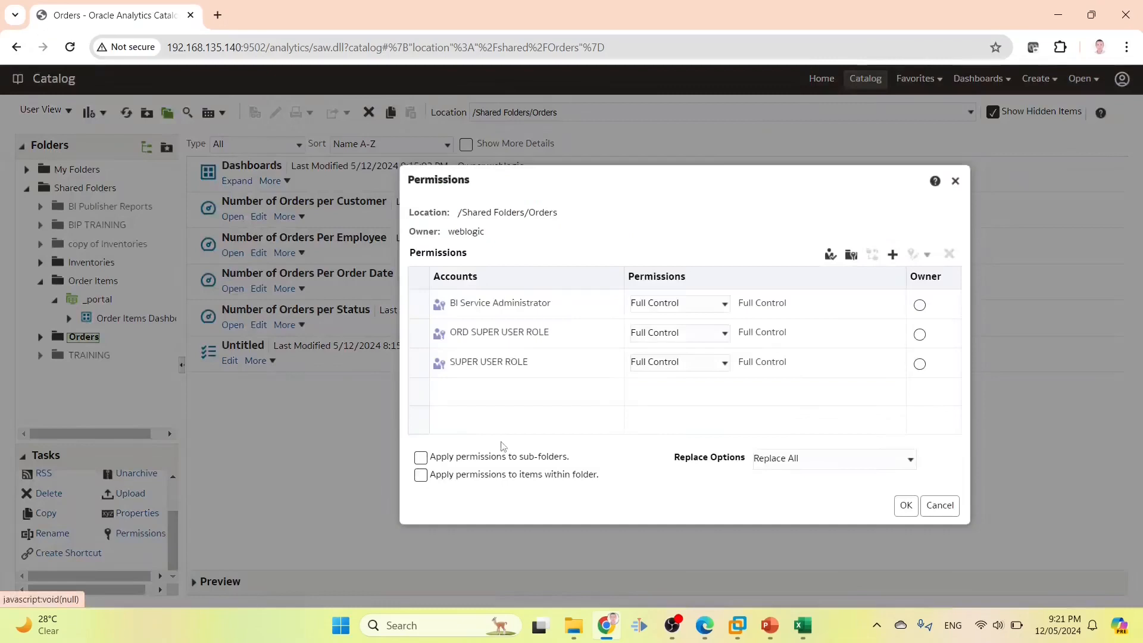
click(893, 255)
key(ctrl+v)
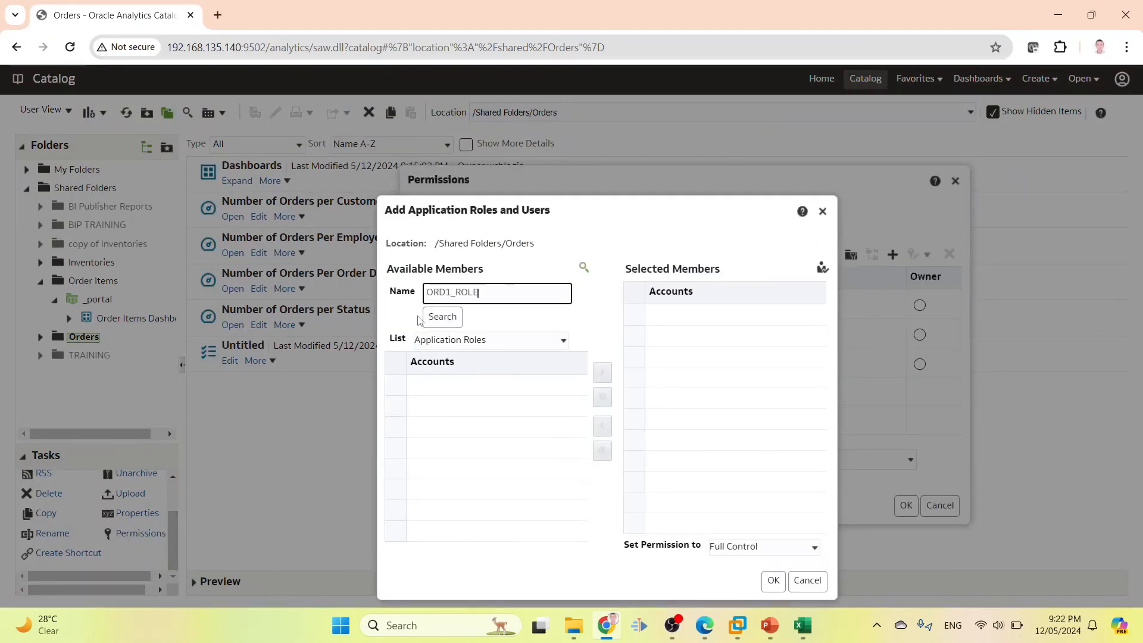
click(452, 317)
click(530, 384)
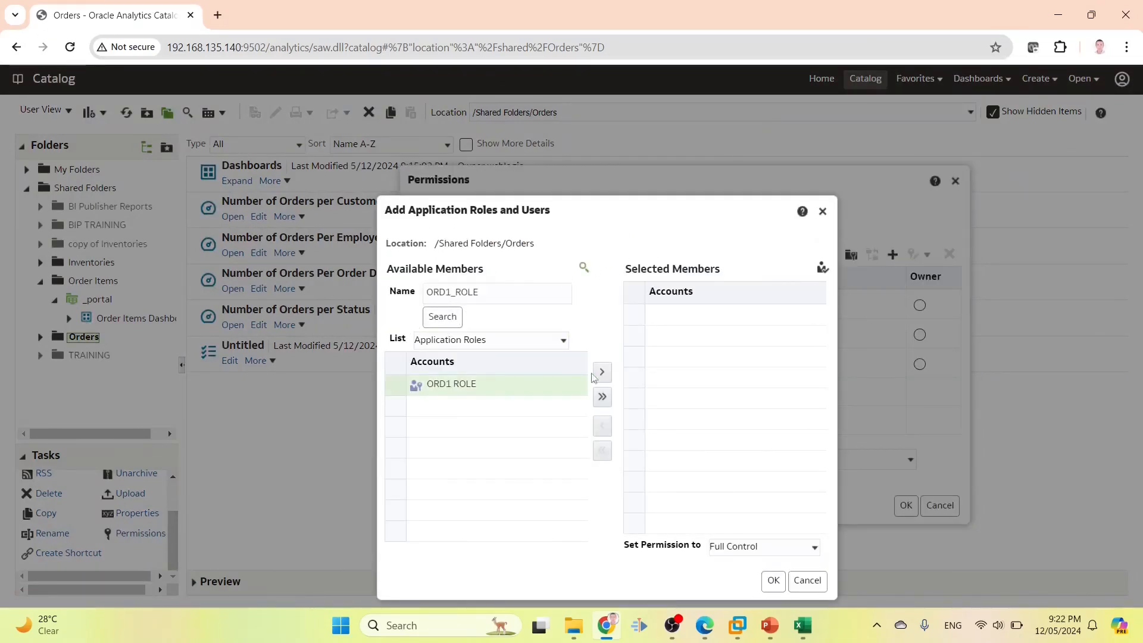
click(603, 372)
click(737, 546)
click(738, 496)
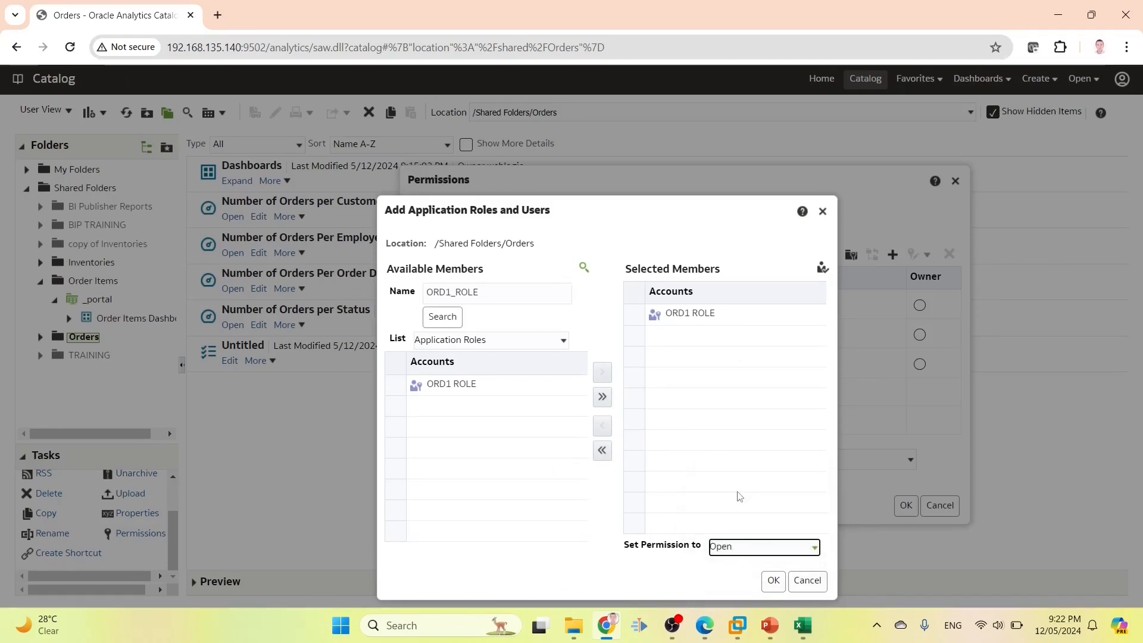
click(774, 581)
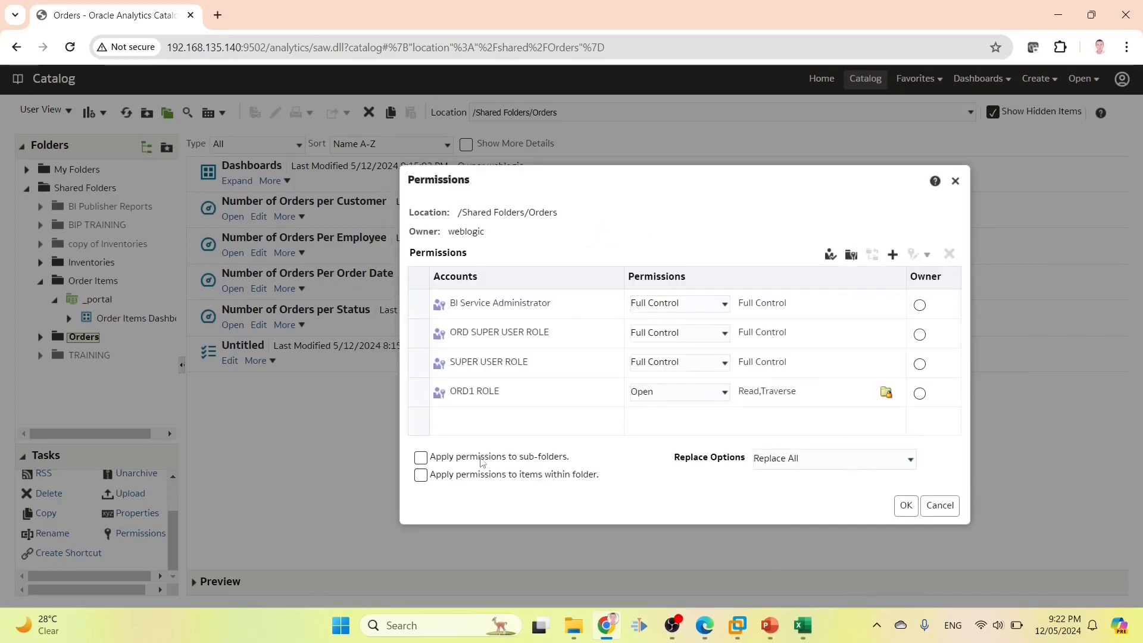
click(427, 477)
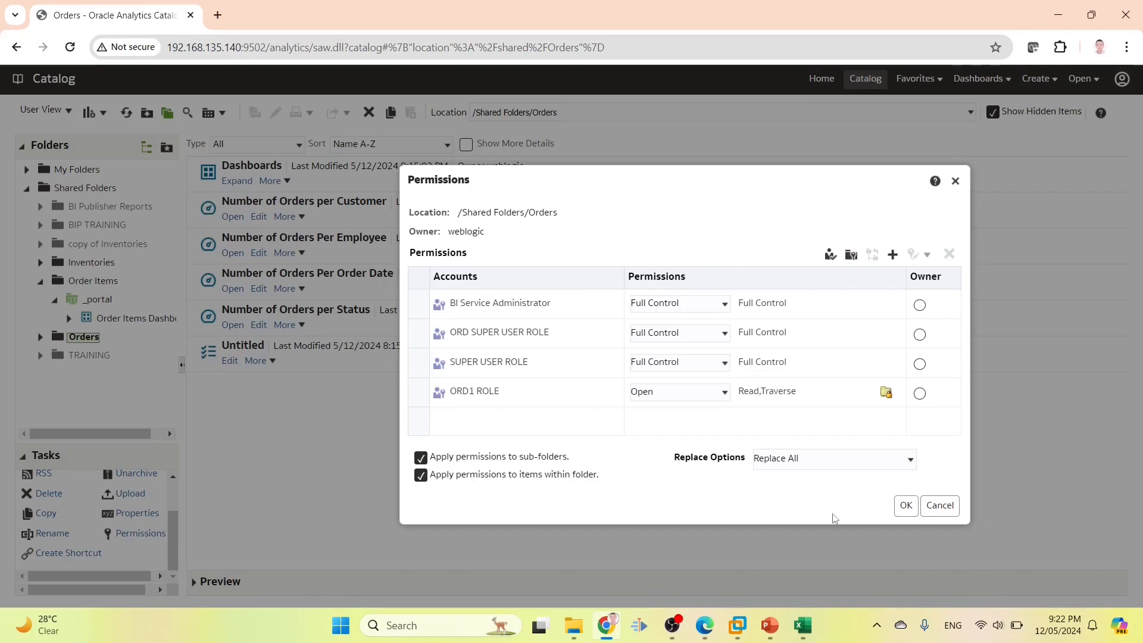
click(902, 513)
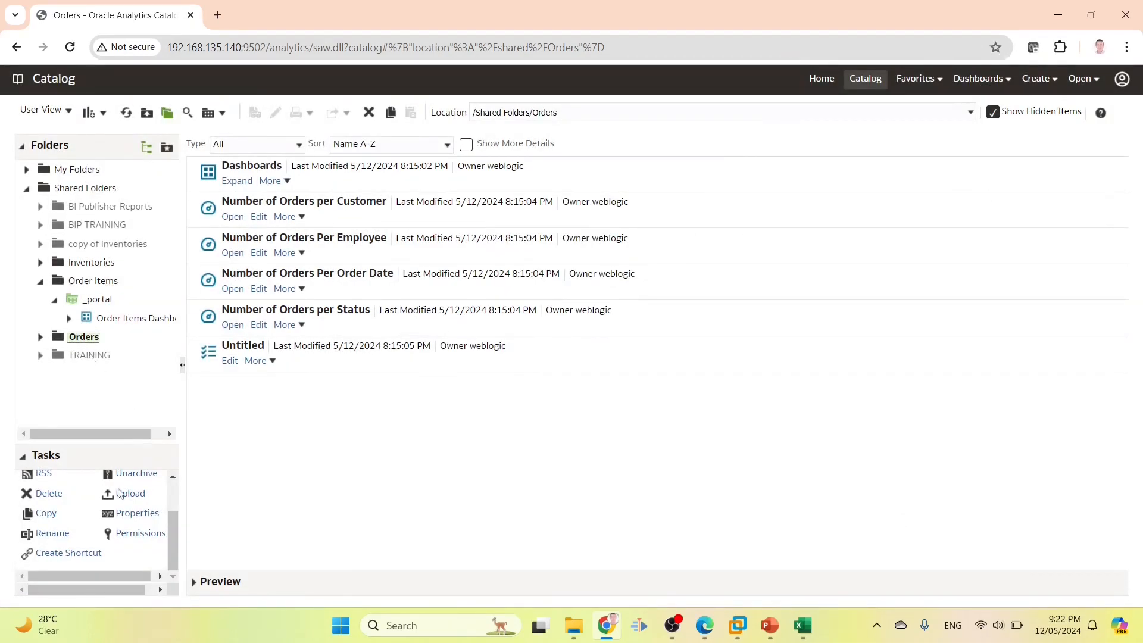
Remove ORD1 ROLE from the Orders folder's permissions
click(120, 534)
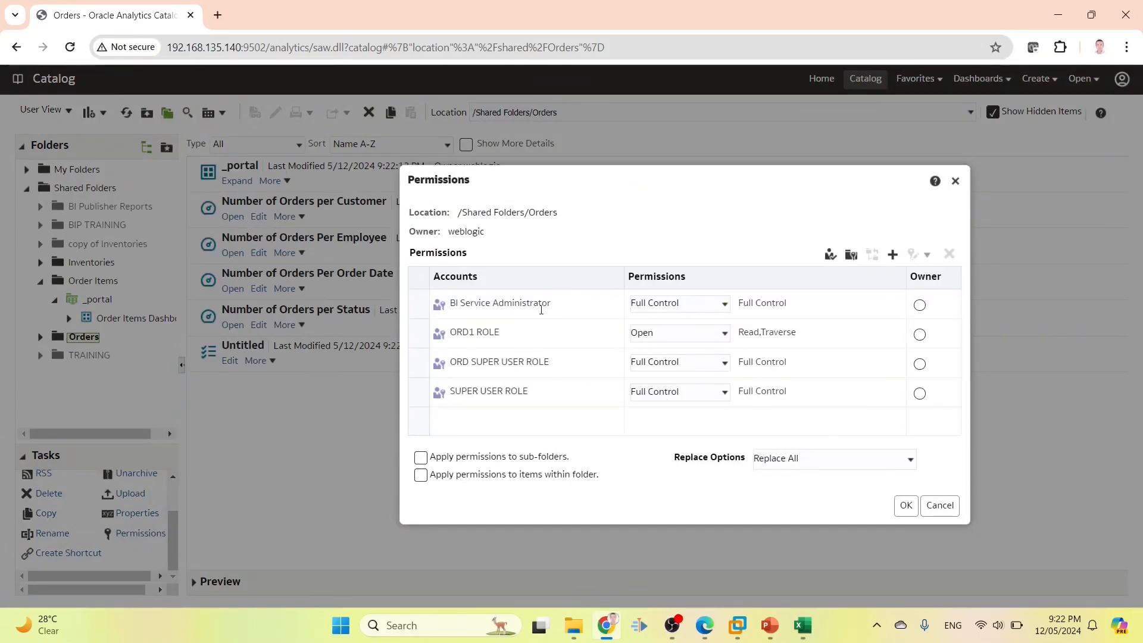
click(493, 331)
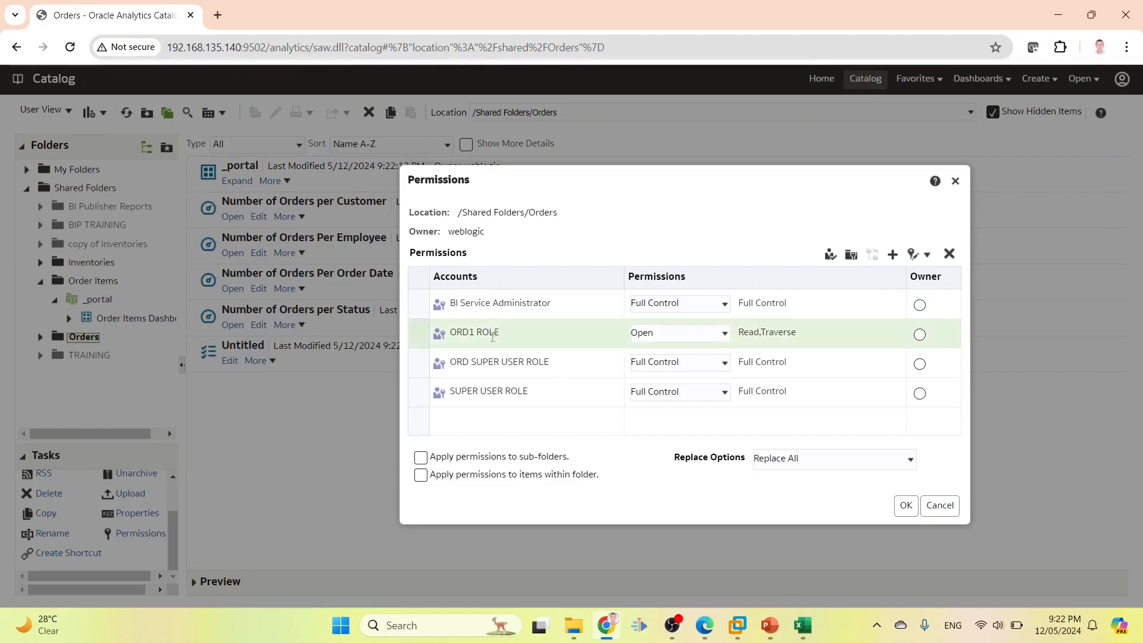
click(949, 254)
Add BI Consumer with Open access to the Orders folder, applied to sub-folders, and save
click(893, 254)
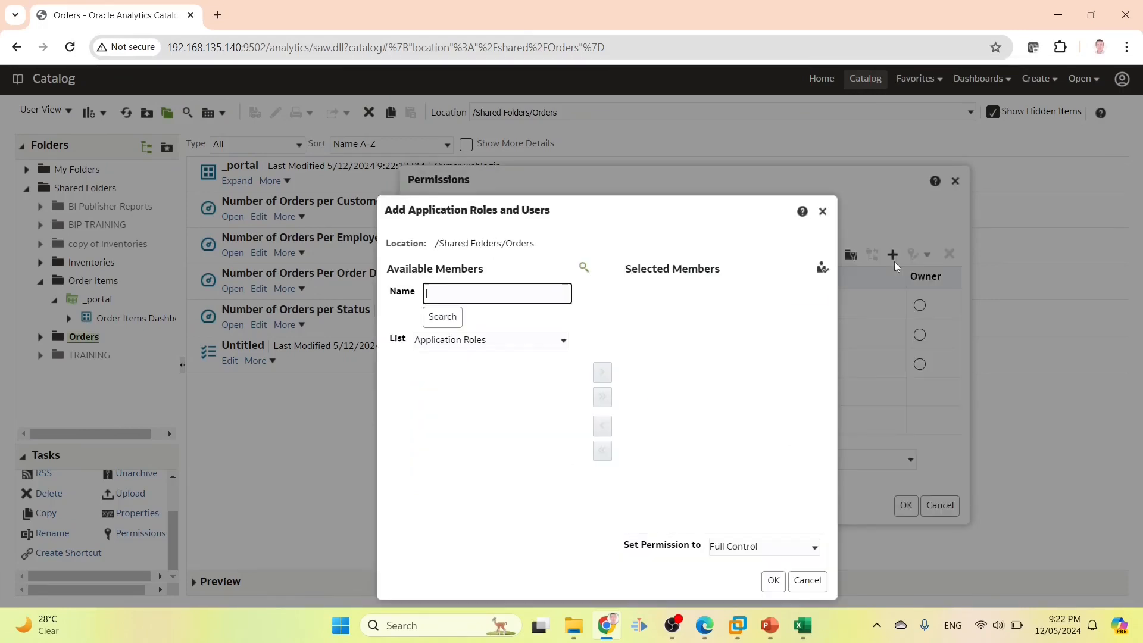
text(bic)
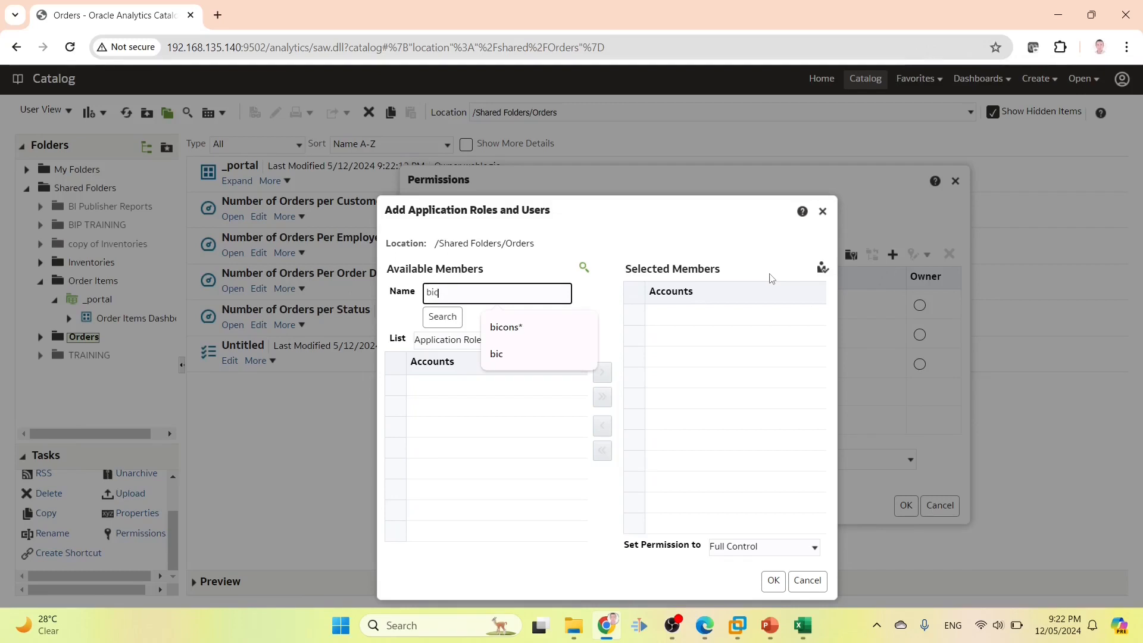
click(506, 327)
click(446, 318)
click(452, 384)
click(602, 372)
click(723, 548)
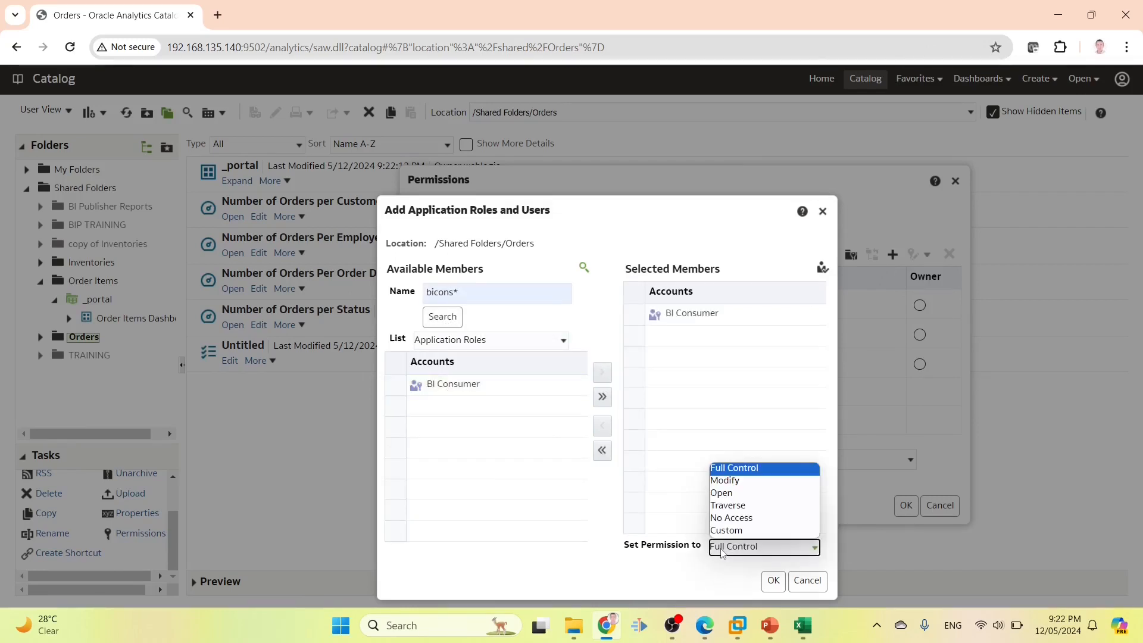
click(735, 494)
click(773, 580)
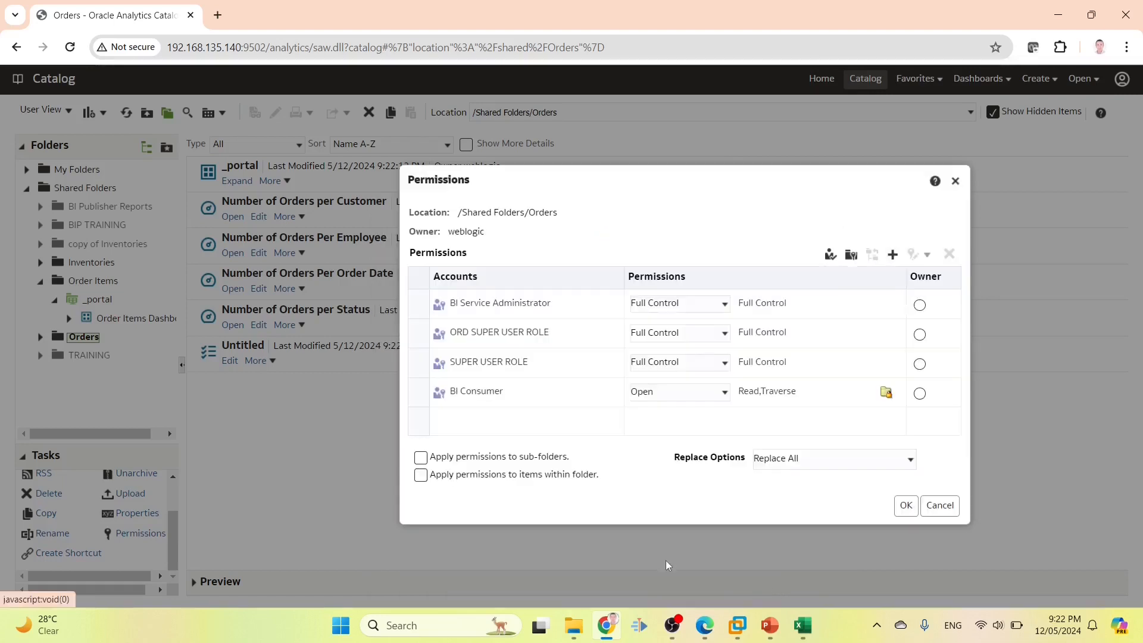
click(421, 459)
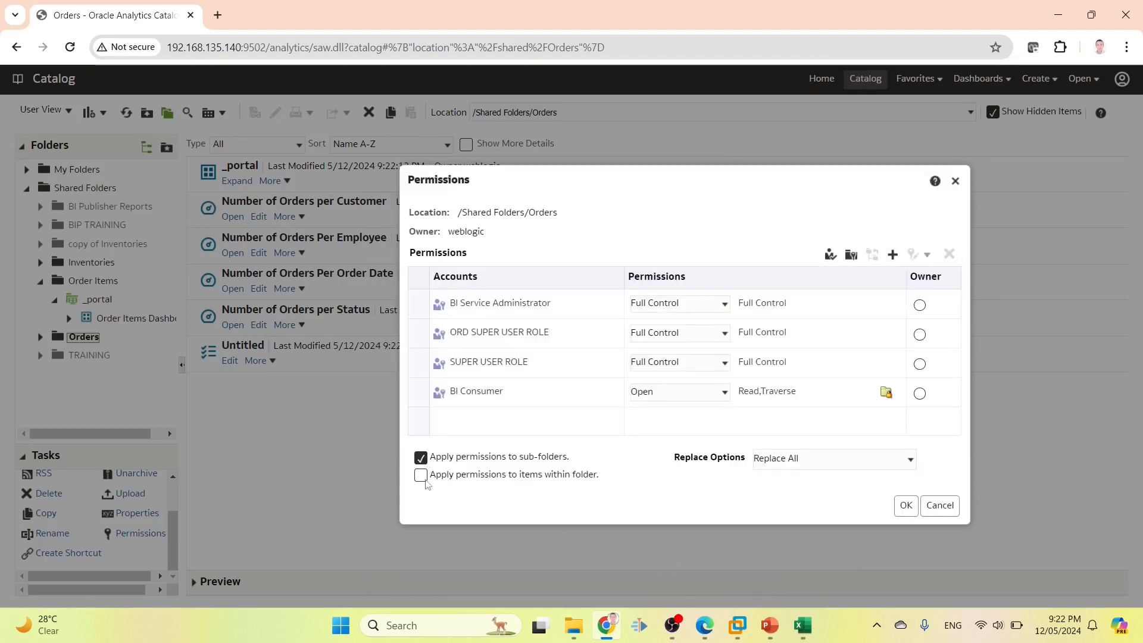
click(464, 390)
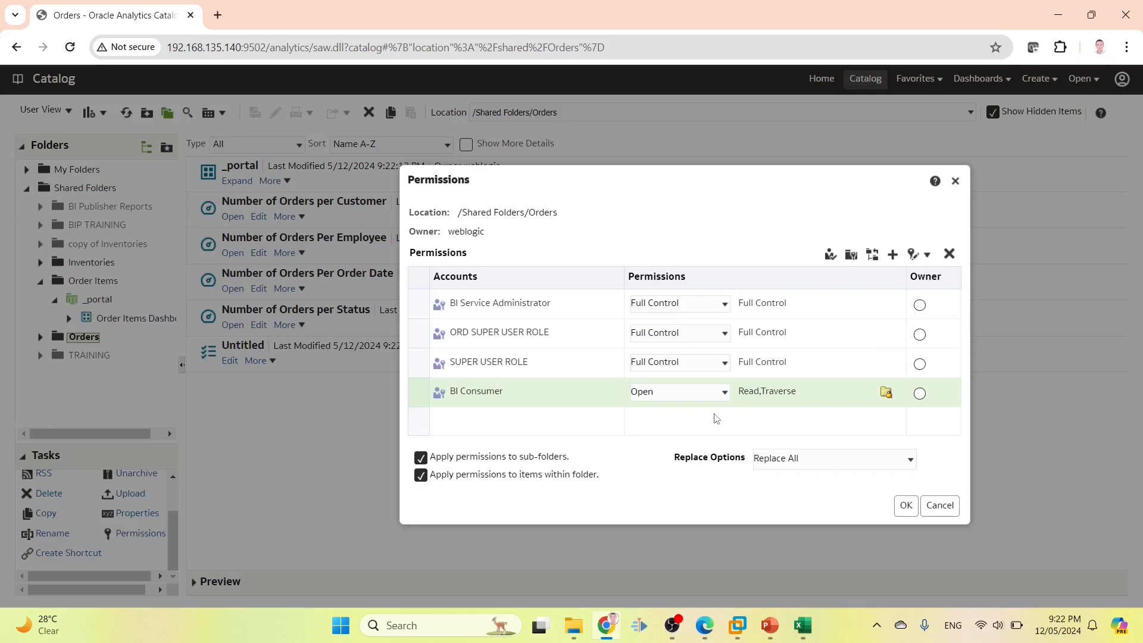
click(902, 509)
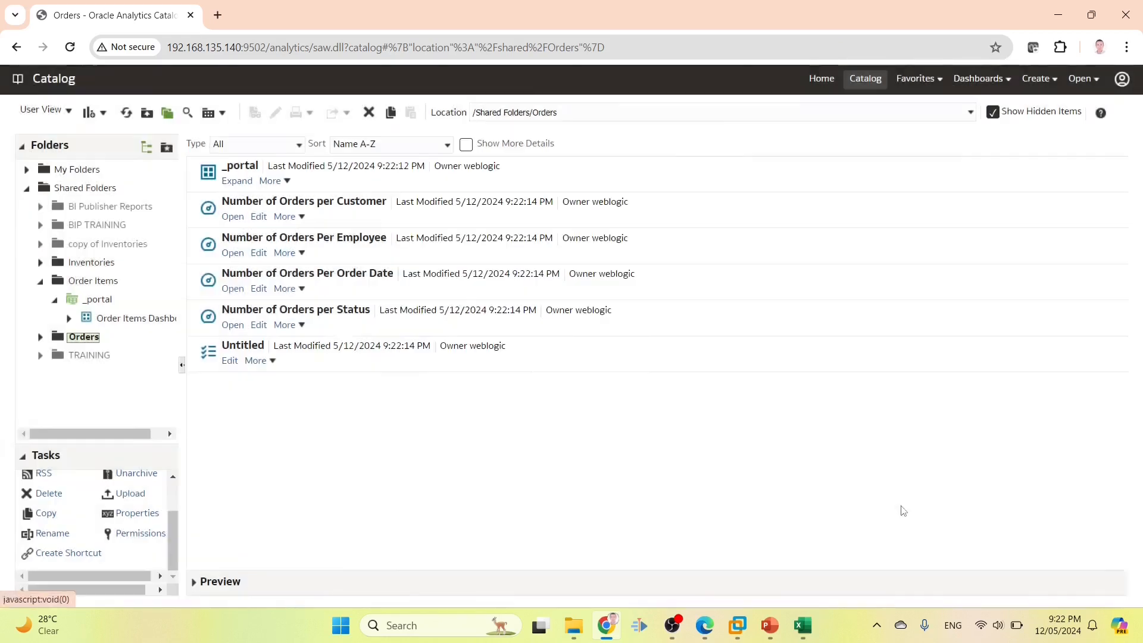
click(137, 538)
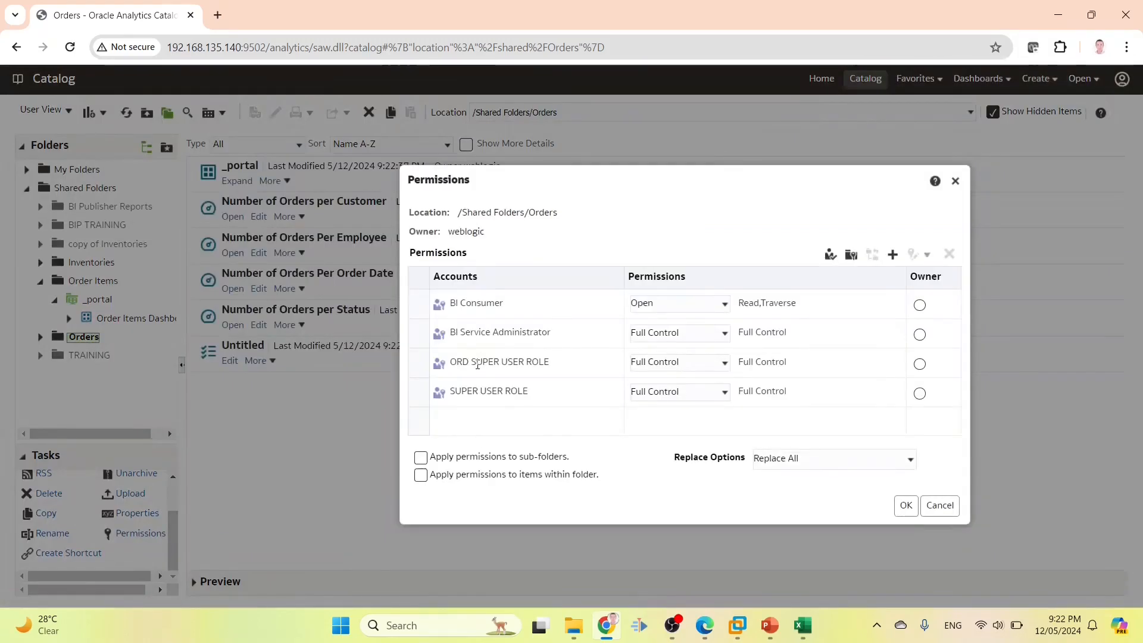
Replace BI Consumer with ORD1 ROLE at Open access in the Orders folder permissions and save
click(893, 254)
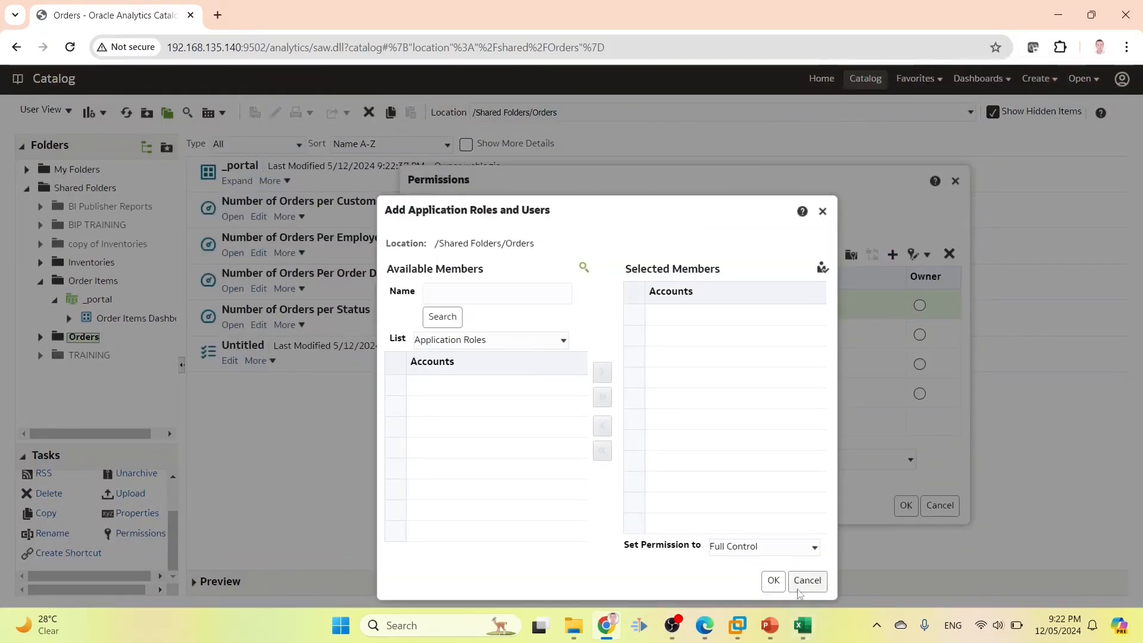
click(807, 581)
click(949, 254)
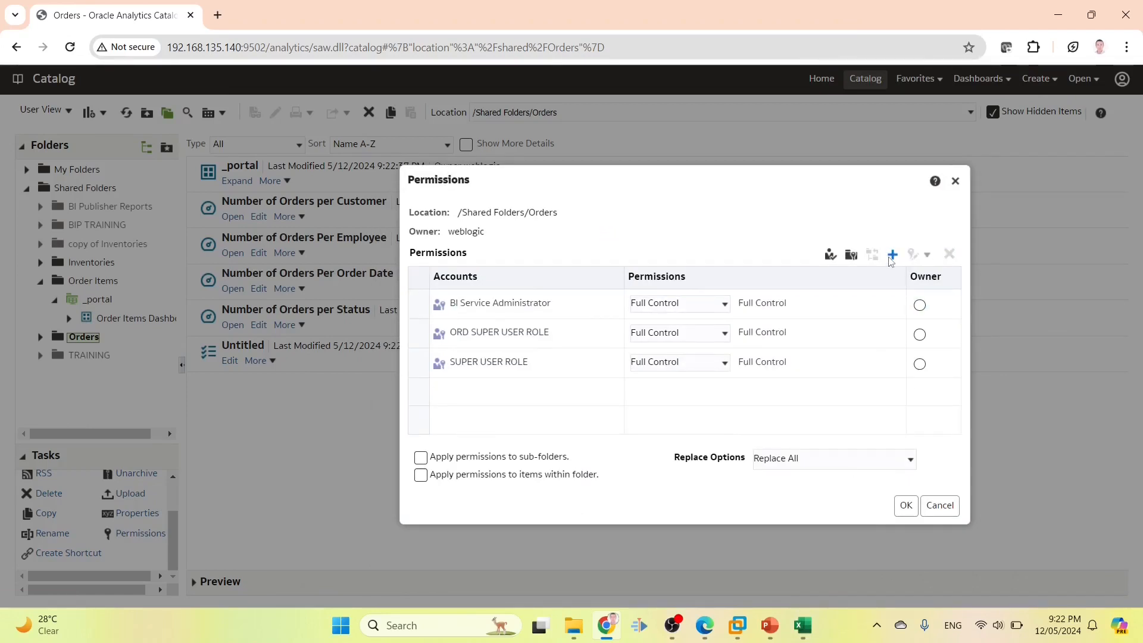
click(893, 255)
click(454, 292)
text(ORD1_ROLE)
click(447, 317)
click(602, 372)
click(722, 546)
click(736, 494)
click(773, 580)
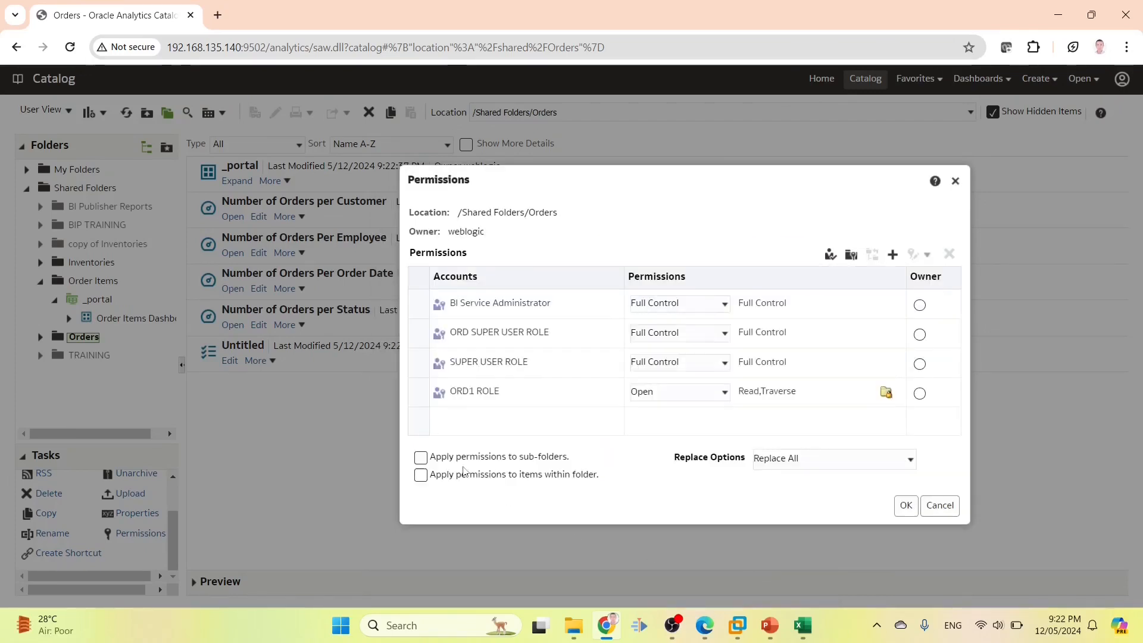
click(905, 507)
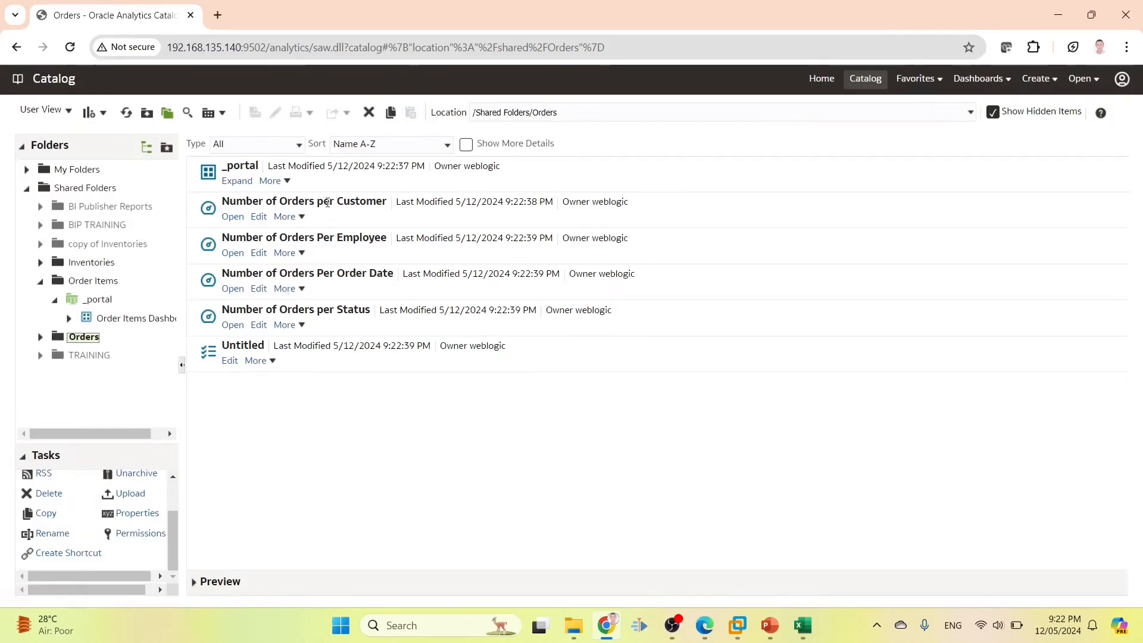
Remove BI Consumer from the Number of Orders per Customer and Per Employee analyses
click(345, 218)
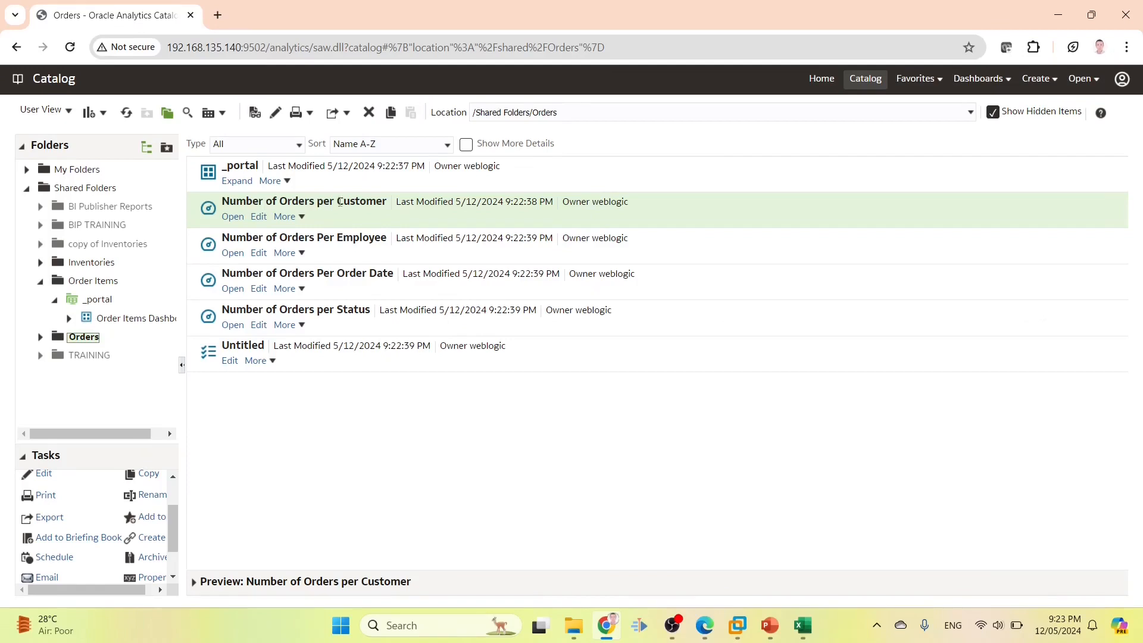
scroll(162, 532, down, 2)
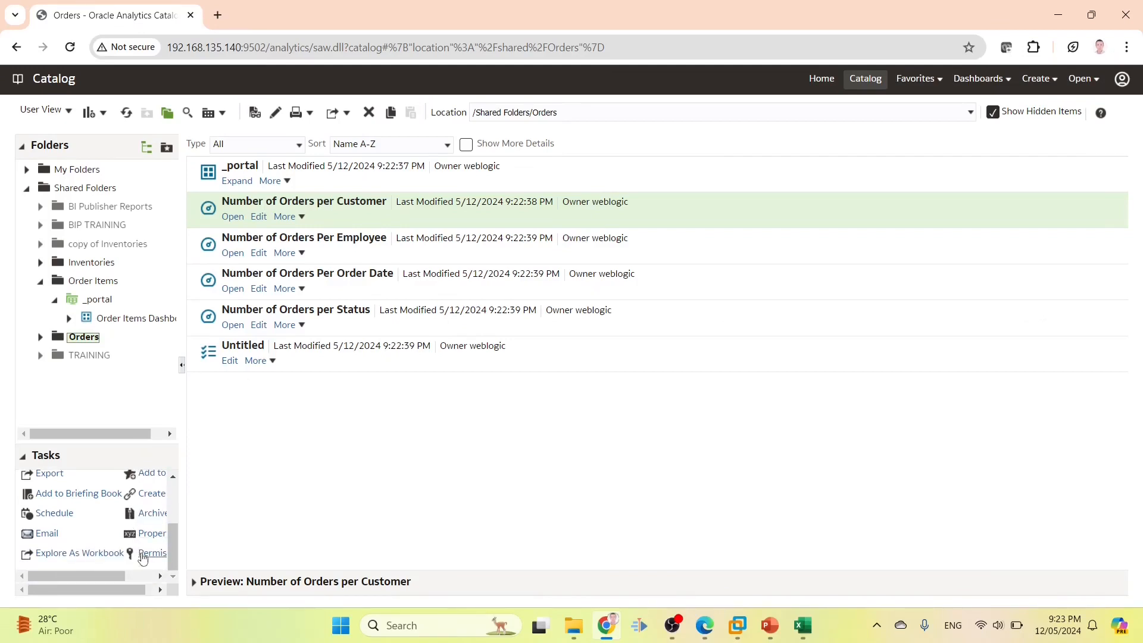
click(149, 553)
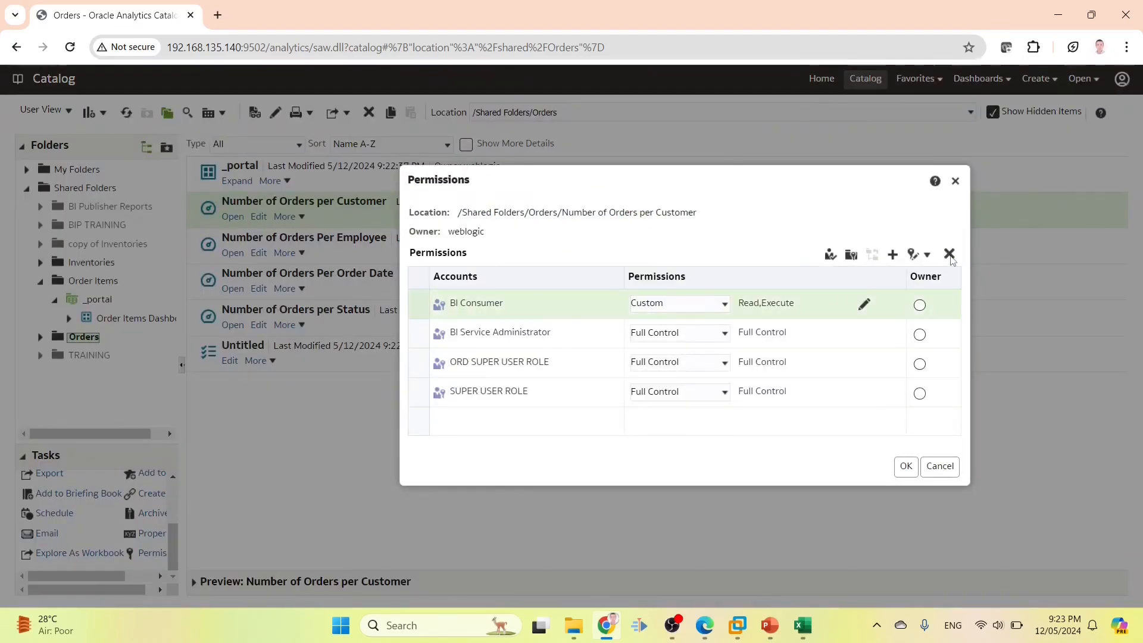
click(949, 254)
click(907, 466)
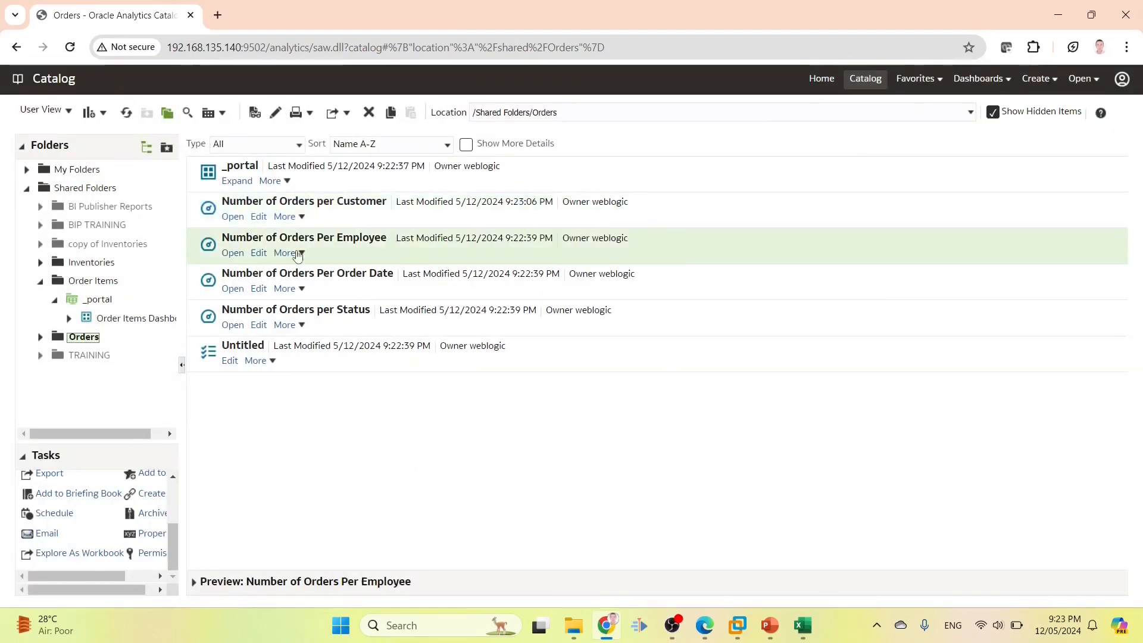
click(150, 553)
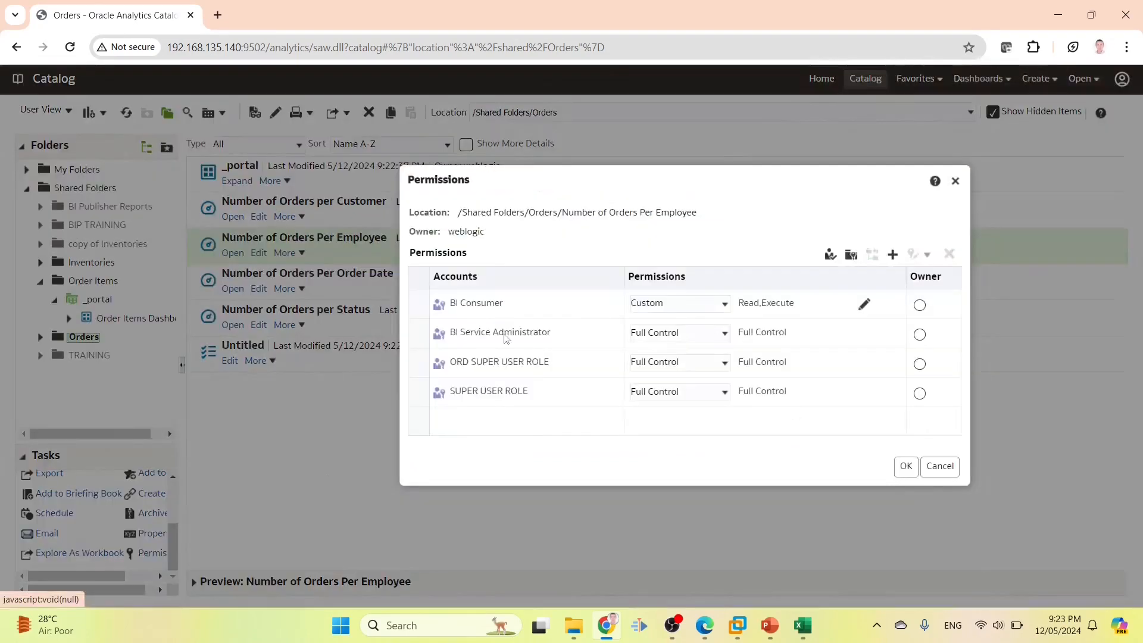
click(512, 303)
click(949, 254)
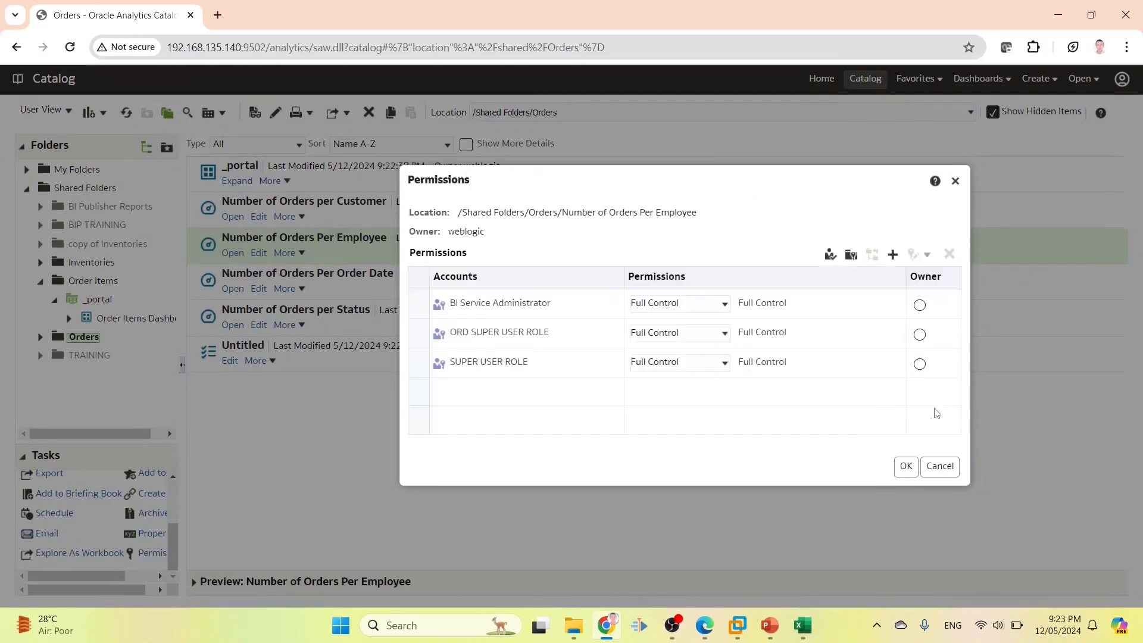
click(906, 467)
Remove BI Consumer from the Number of Orders Per Order Date analysis
click(318, 290)
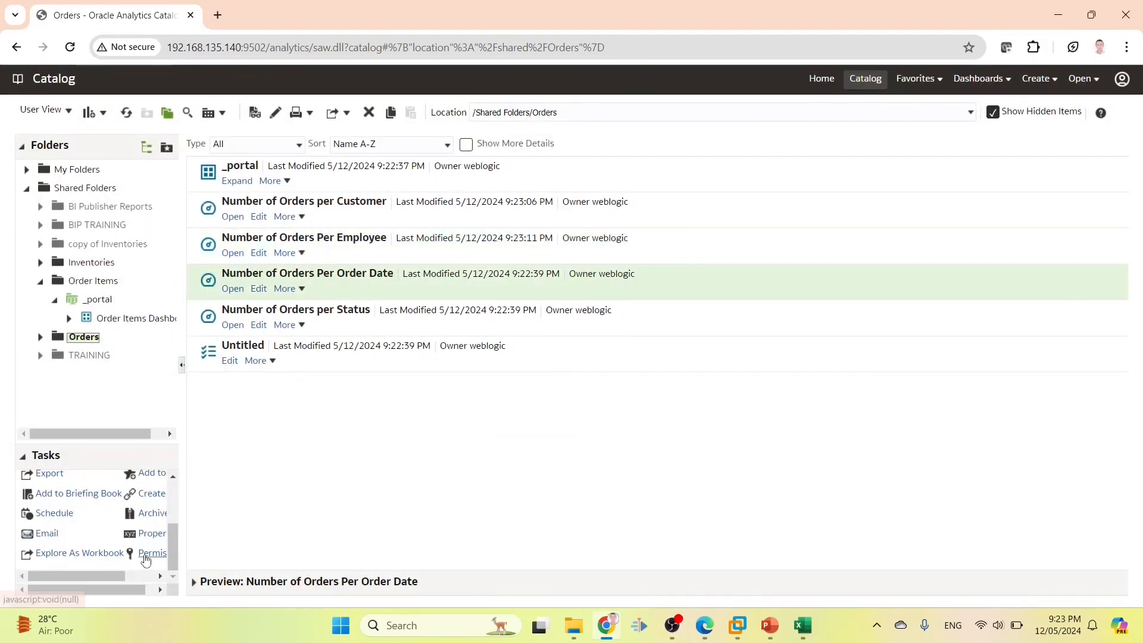
click(152, 553)
click(575, 301)
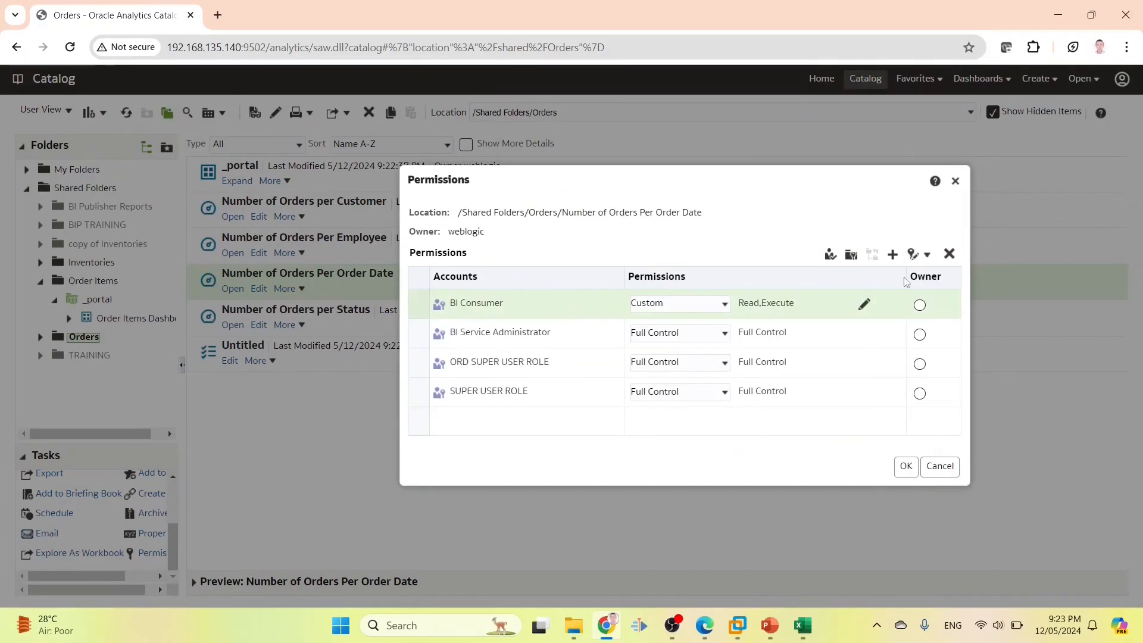
click(949, 254)
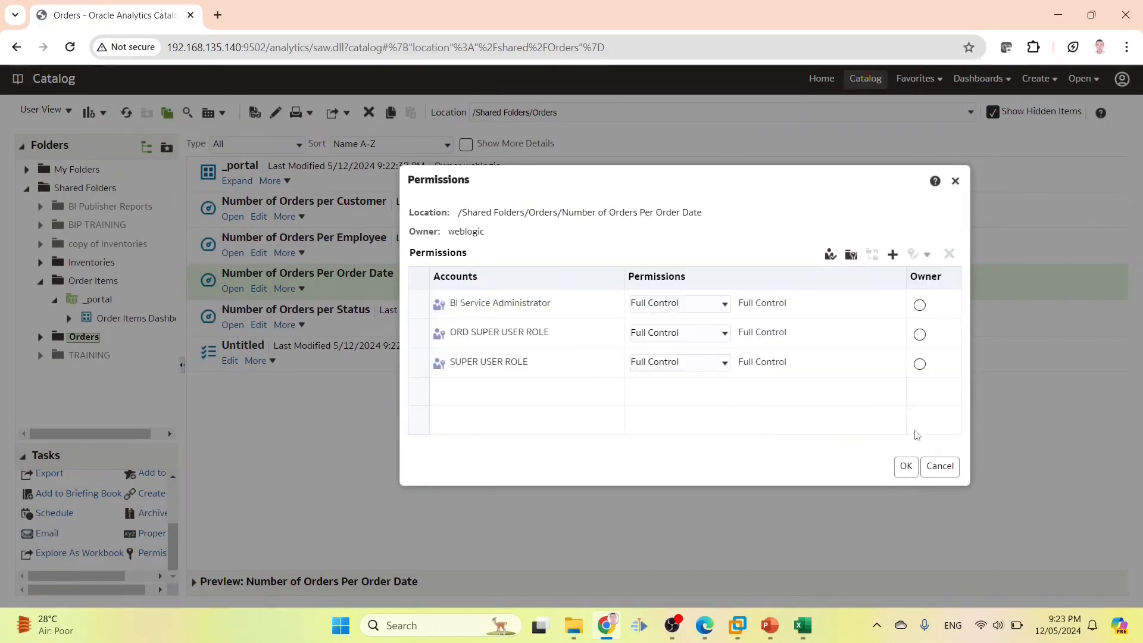
click(905, 466)
Replace BI Consumer with ORD1 ROLE in the Number of Orders per Status analysis permissions
click(337, 330)
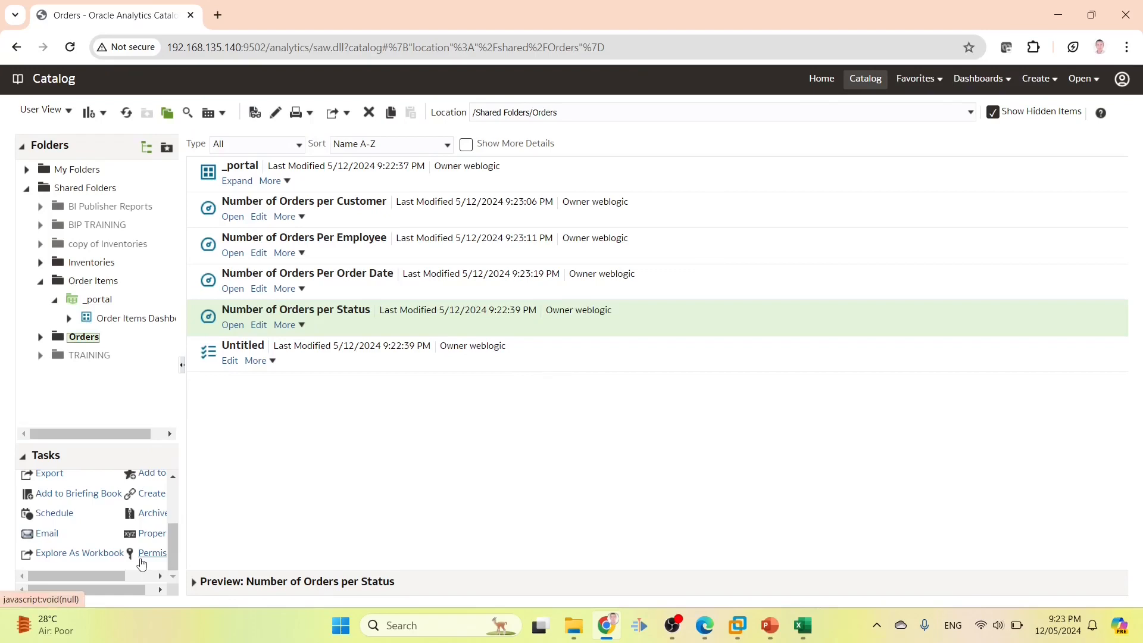
click(152, 552)
click(543, 310)
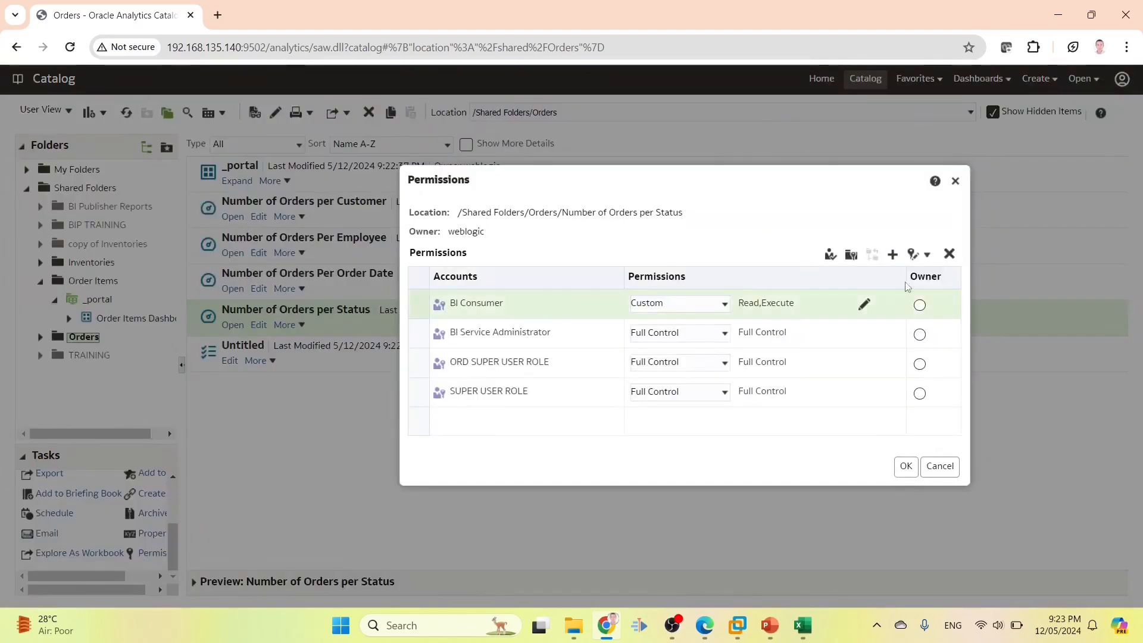
click(949, 255)
click(892, 255)
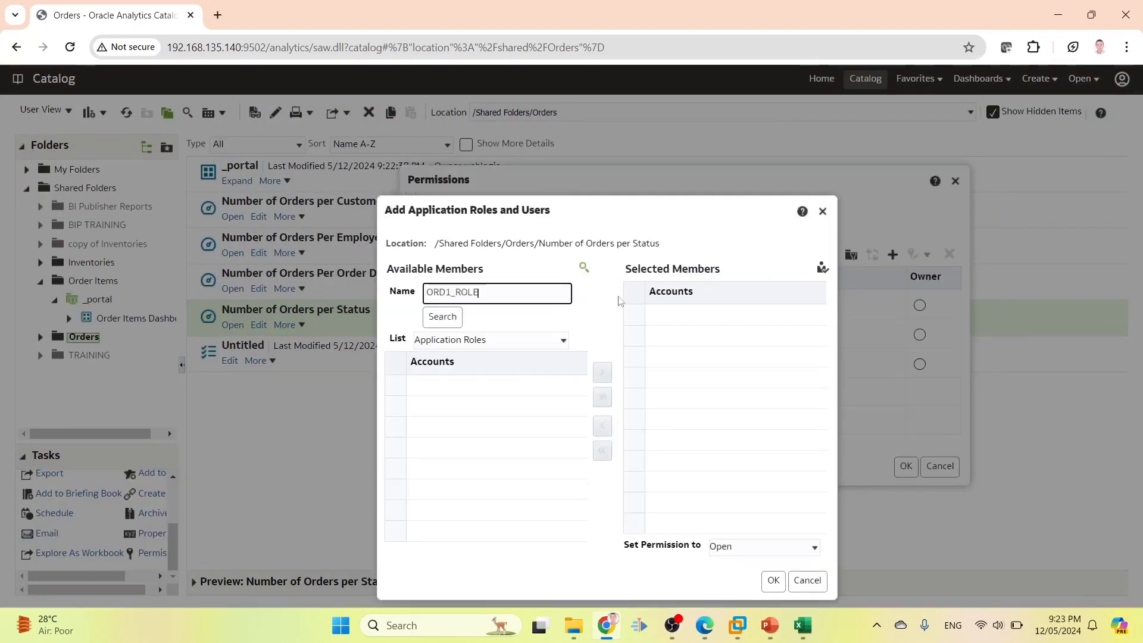
click(443, 316)
click(467, 386)
click(603, 393)
click(773, 581)
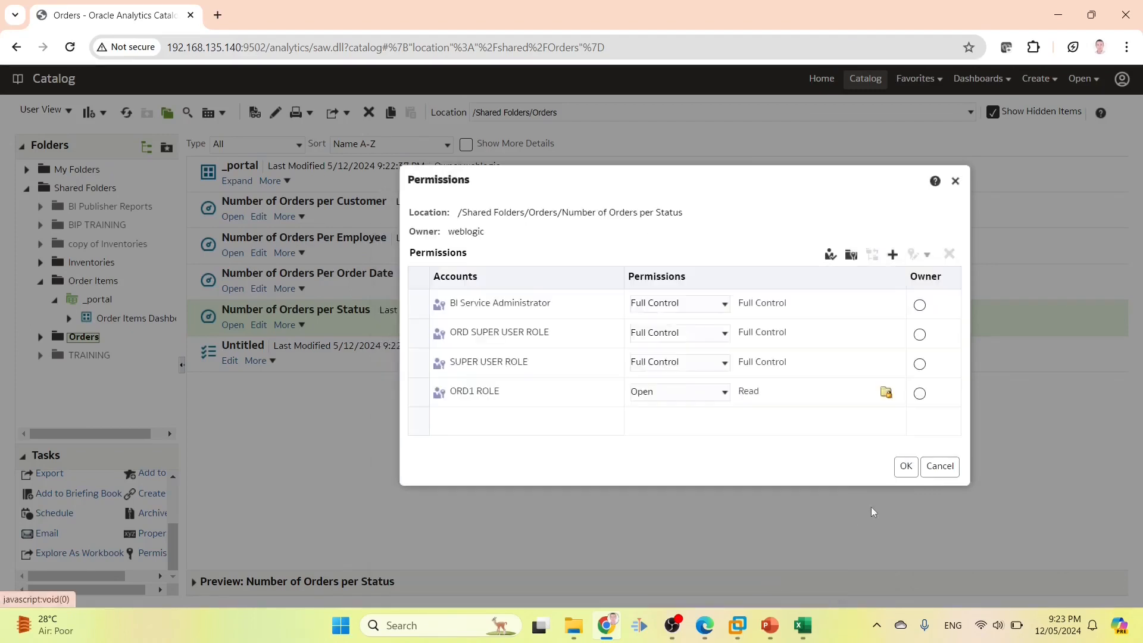
click(906, 465)
Select the _portal folder in the Orders catalog listing
click(301, 369)
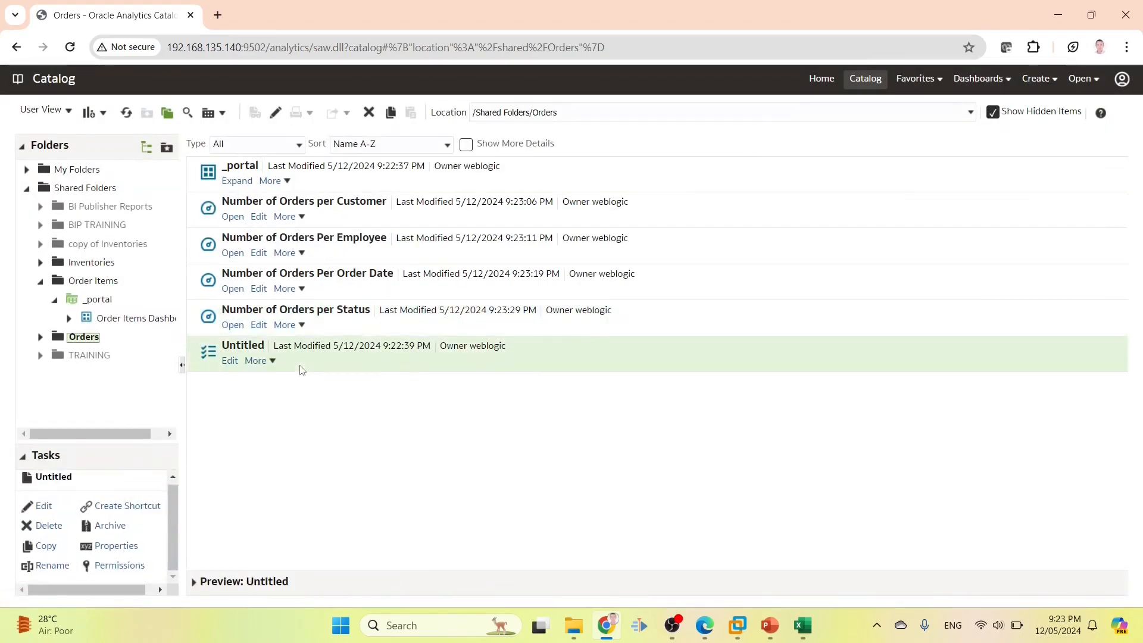
ctrl+click(313, 177)
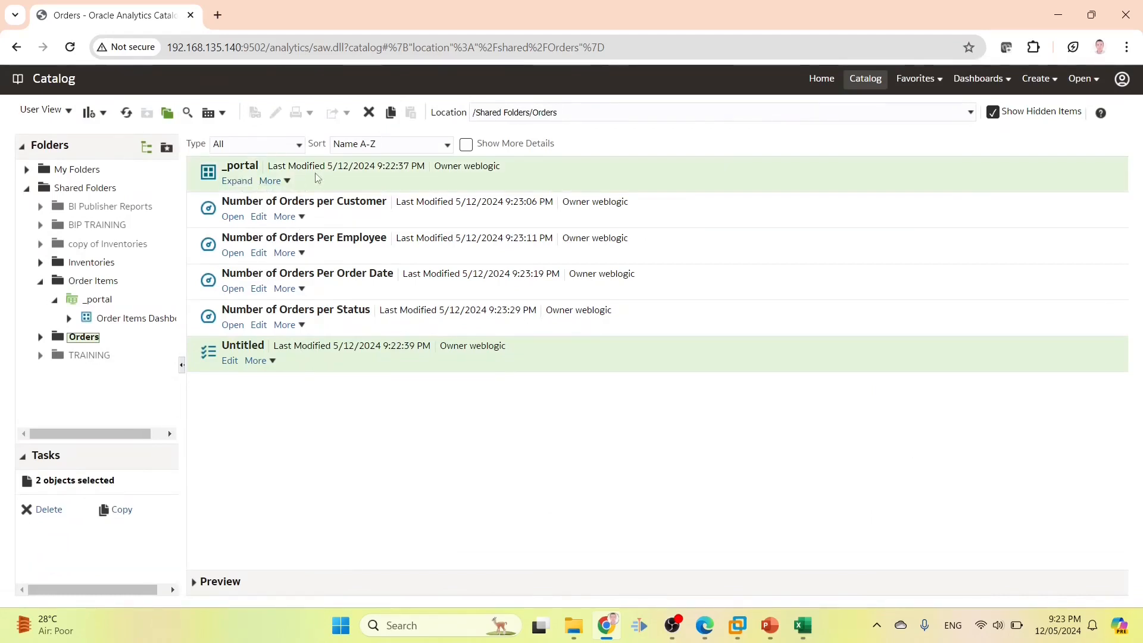
click(316, 177)
Open the _portal folder to list the Orders Dashboard pages, hiding hidden items
click(237, 182)
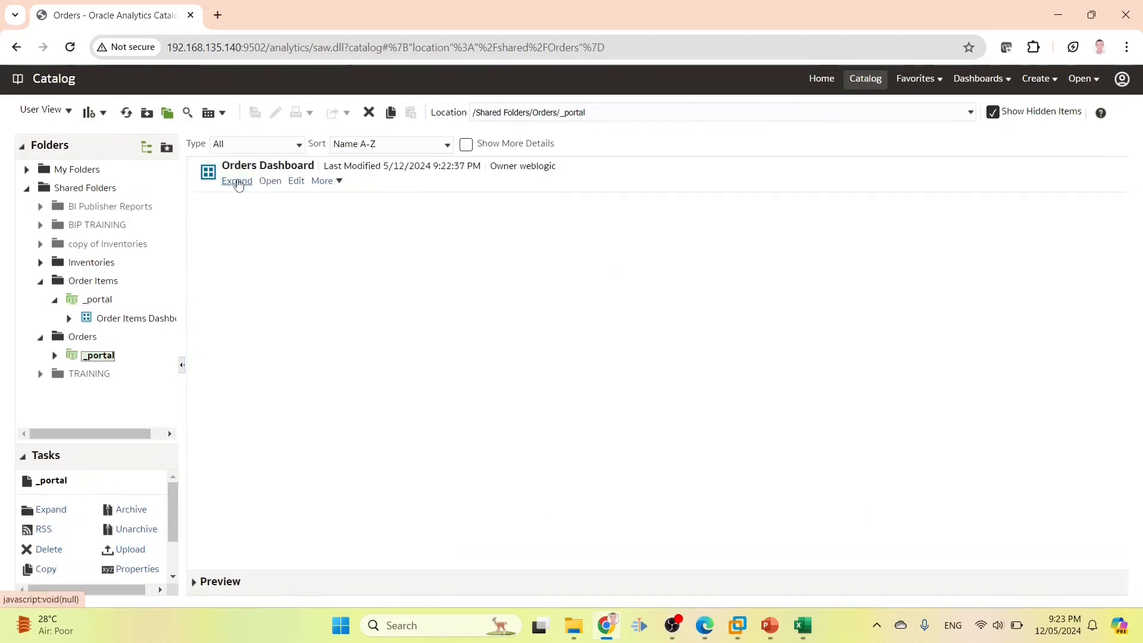
click(233, 182)
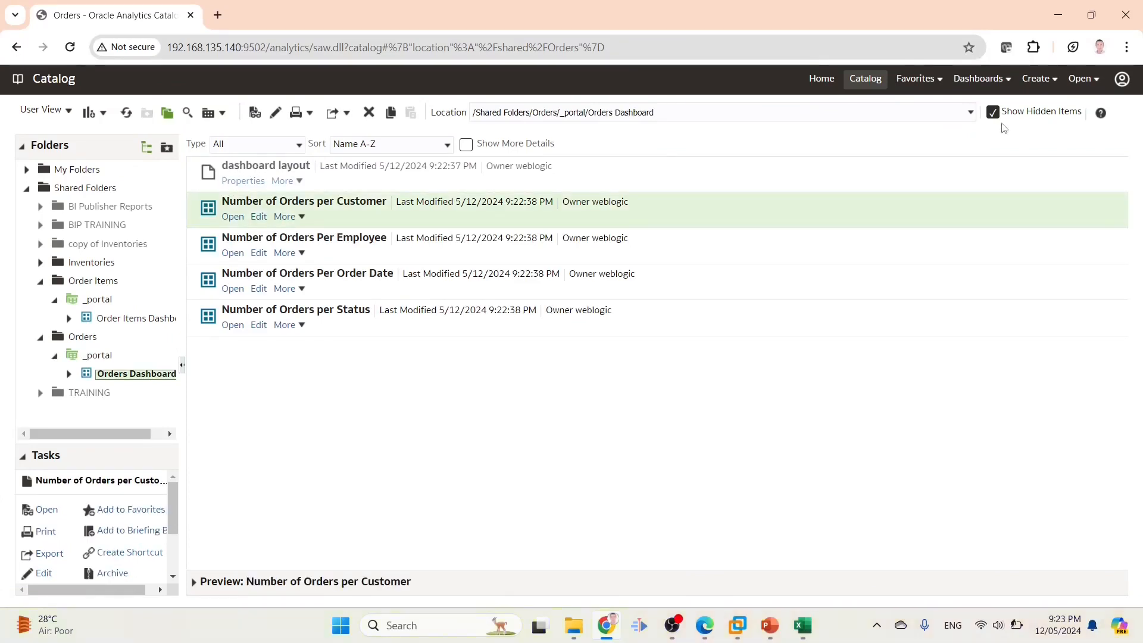
click(994, 113)
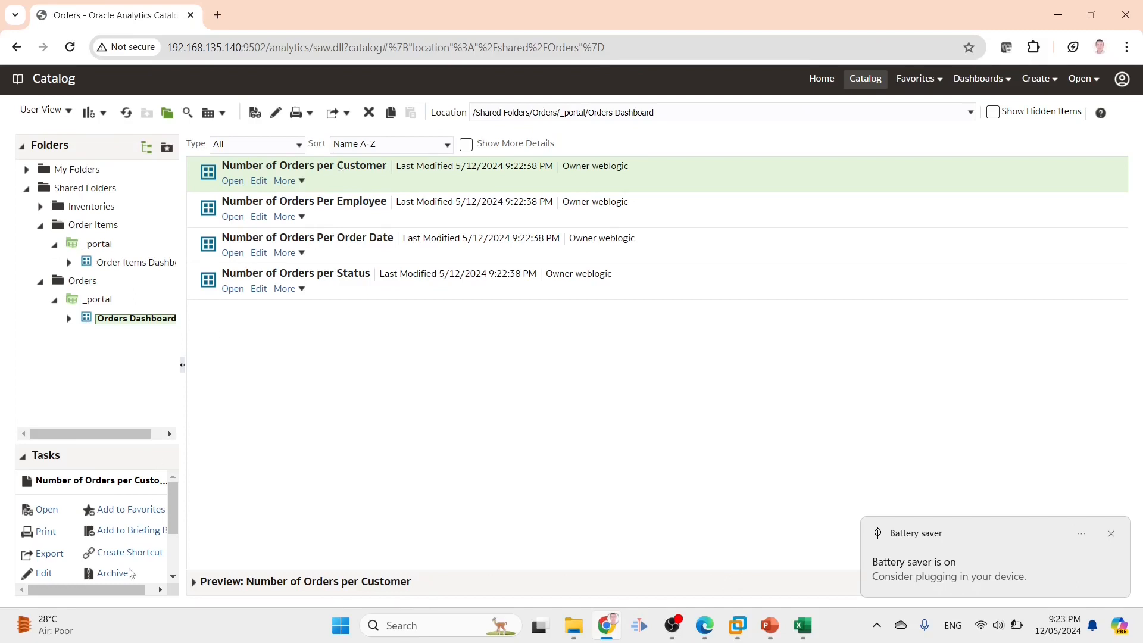
scroll(160, 533, down, 3)
Remove BI Consumer from the Number of Orders per Customer and Per Employee pages
click(160, 532)
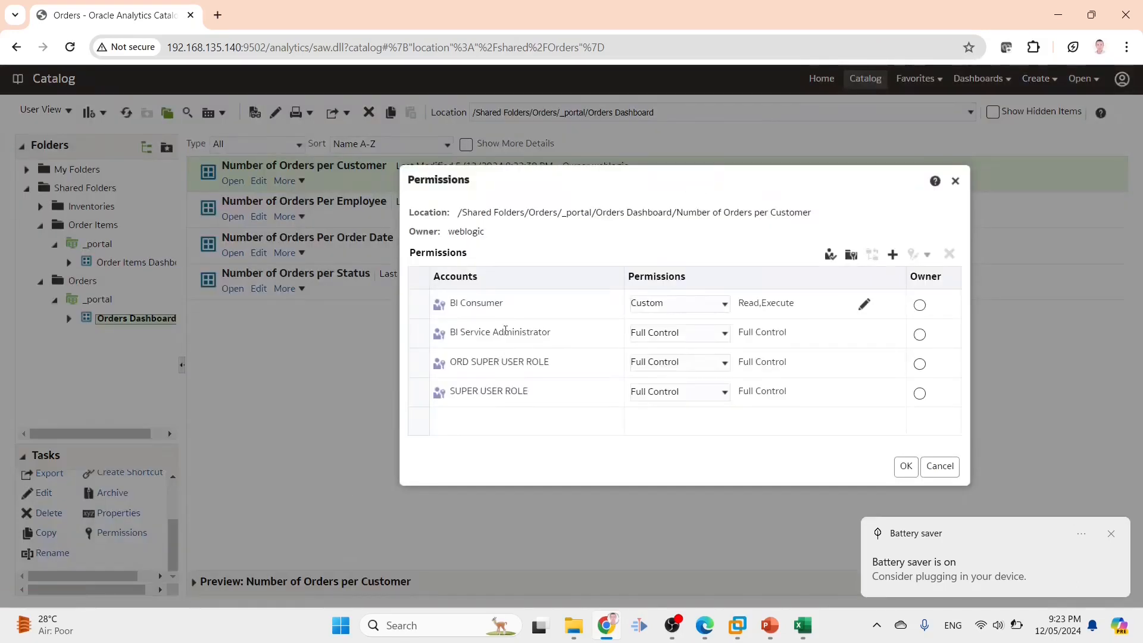
click(500, 310)
click(949, 254)
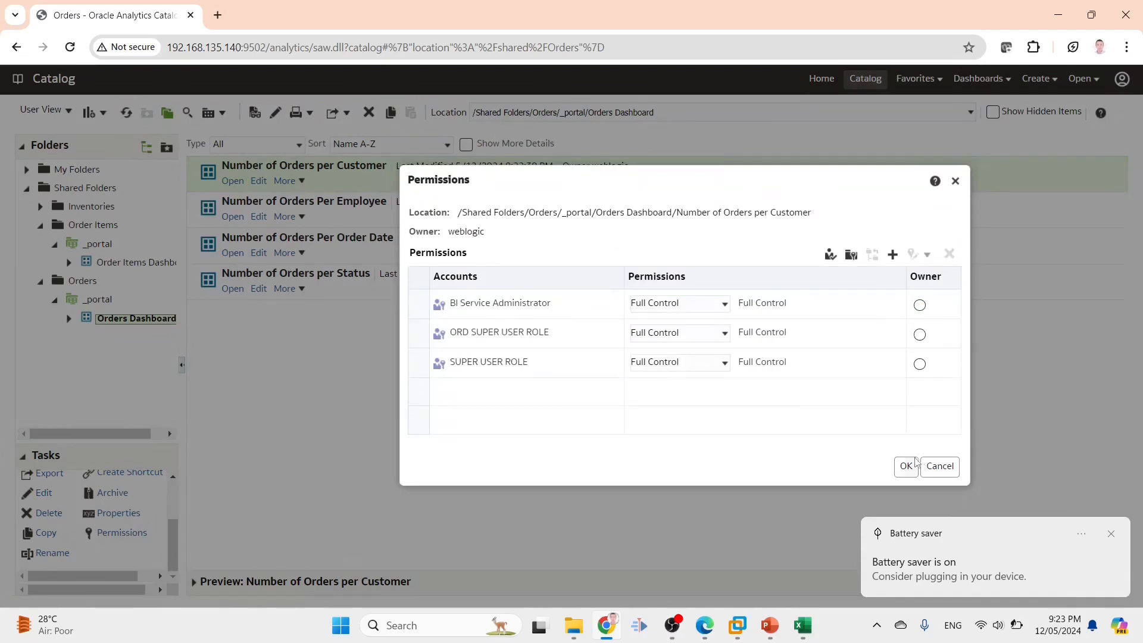
click(906, 466)
click(349, 217)
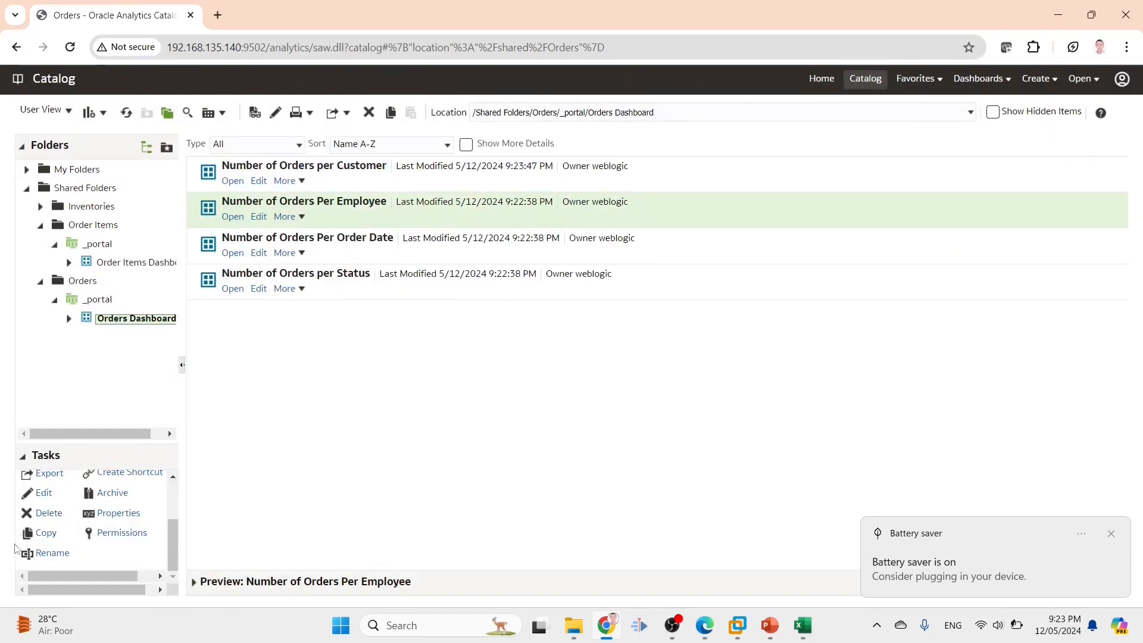
click(92, 536)
click(518, 312)
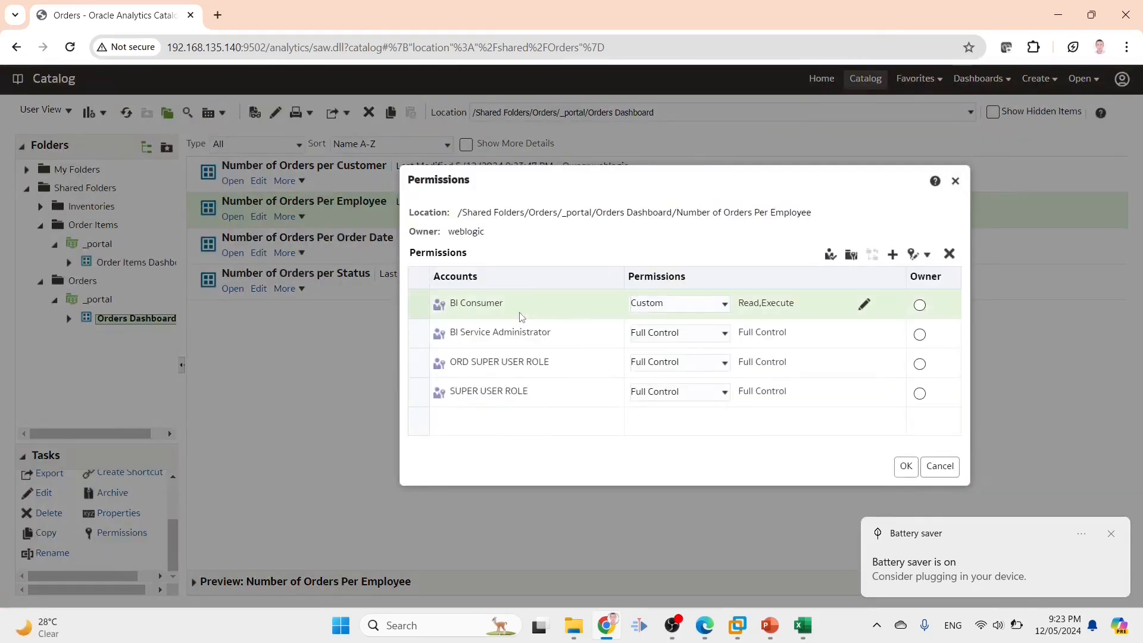
click(949, 254)
click(906, 466)
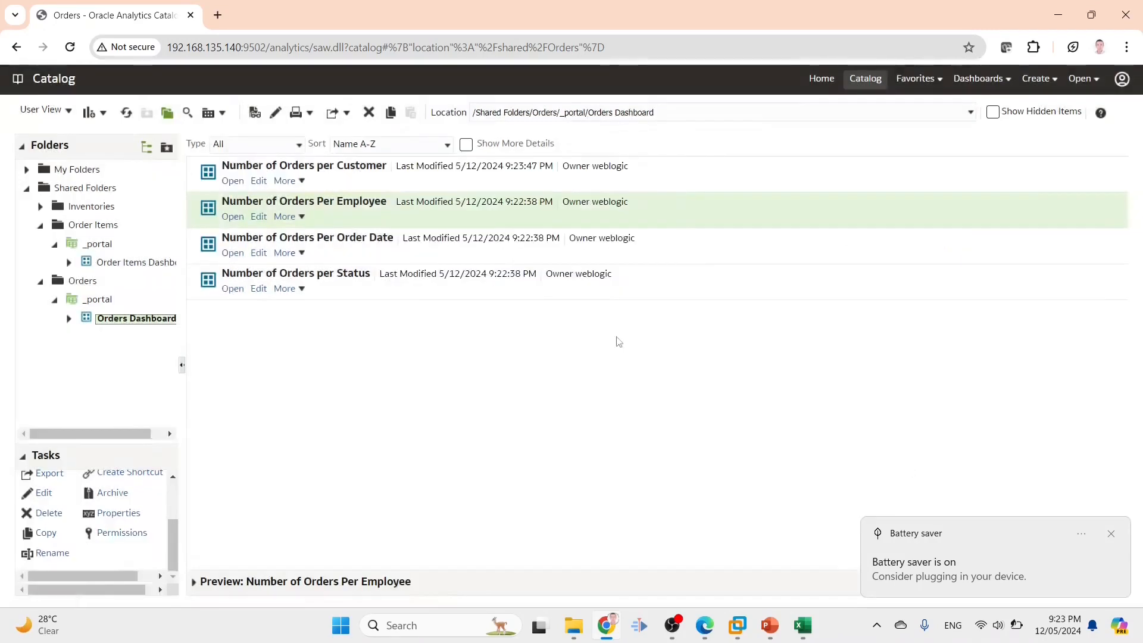
Remove BI Consumer from the Number of Orders Per Order Date page
click(370, 237)
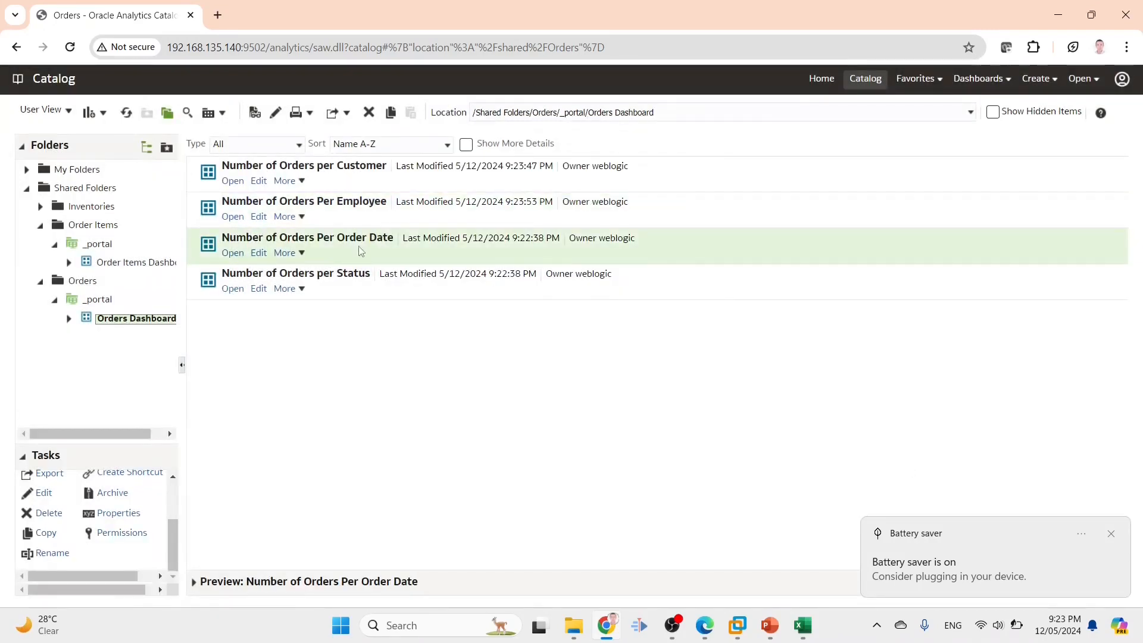
click(122, 532)
click(540, 312)
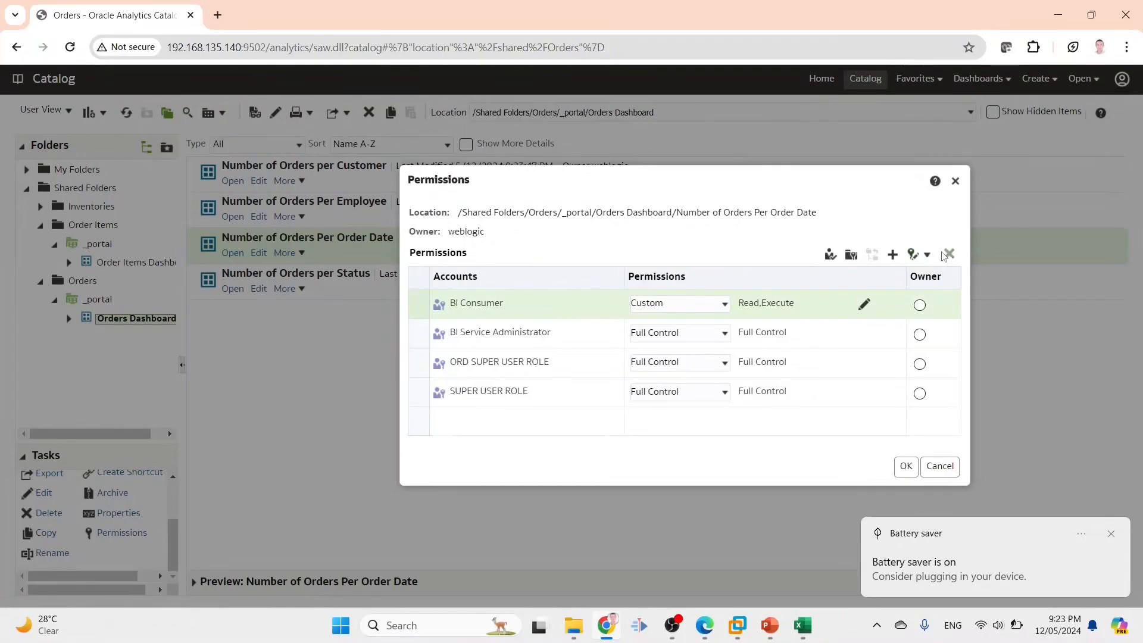
click(949, 254)
click(906, 466)
Swap BI Consumer for ORD1 ROLE with Open access on the Number of Orders per Status page
click(370, 290)
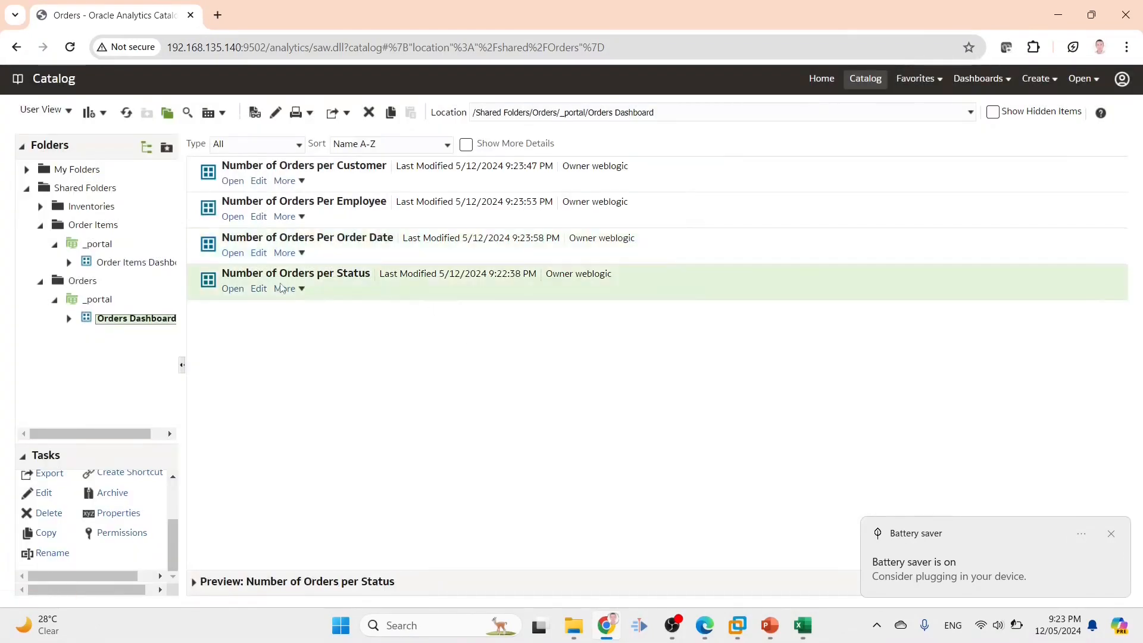
click(119, 532)
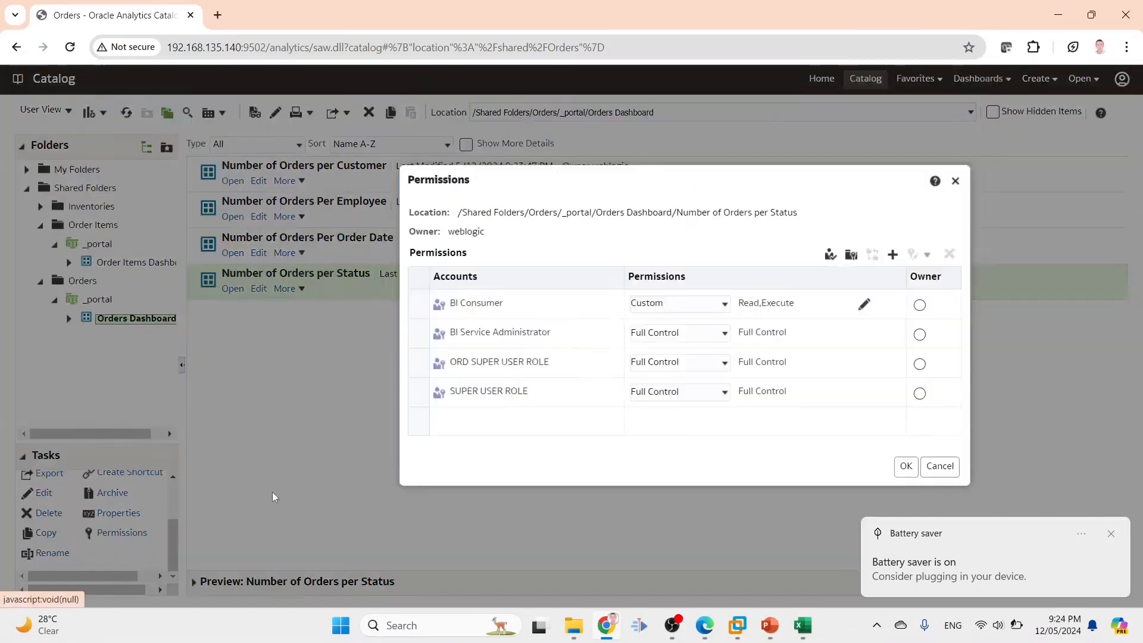
click(536, 308)
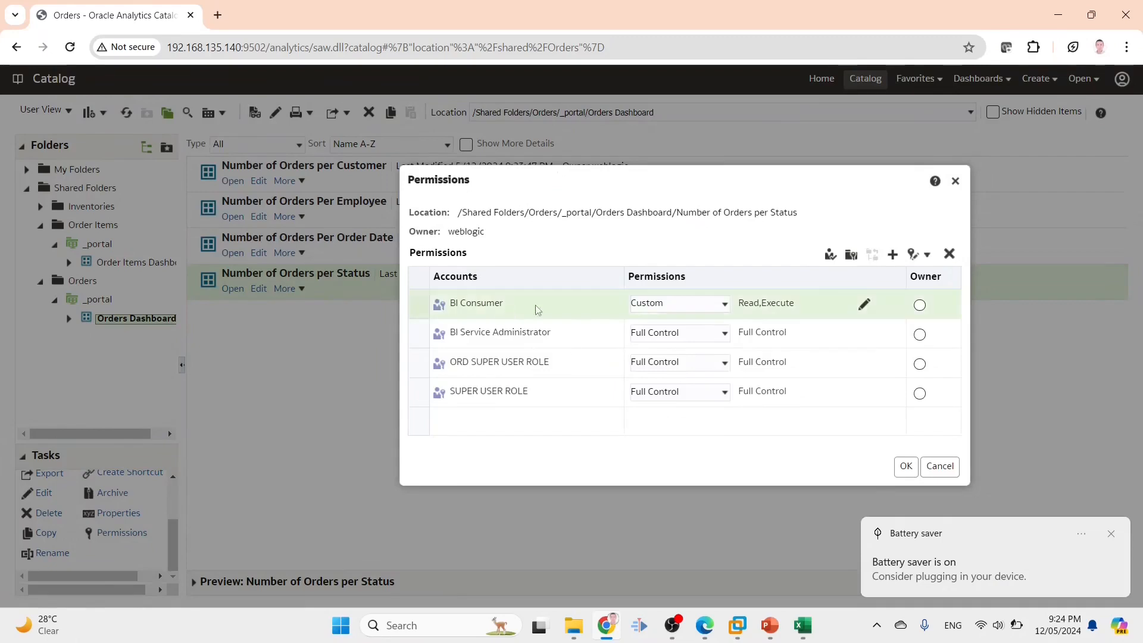
click(949, 254)
click(893, 254)
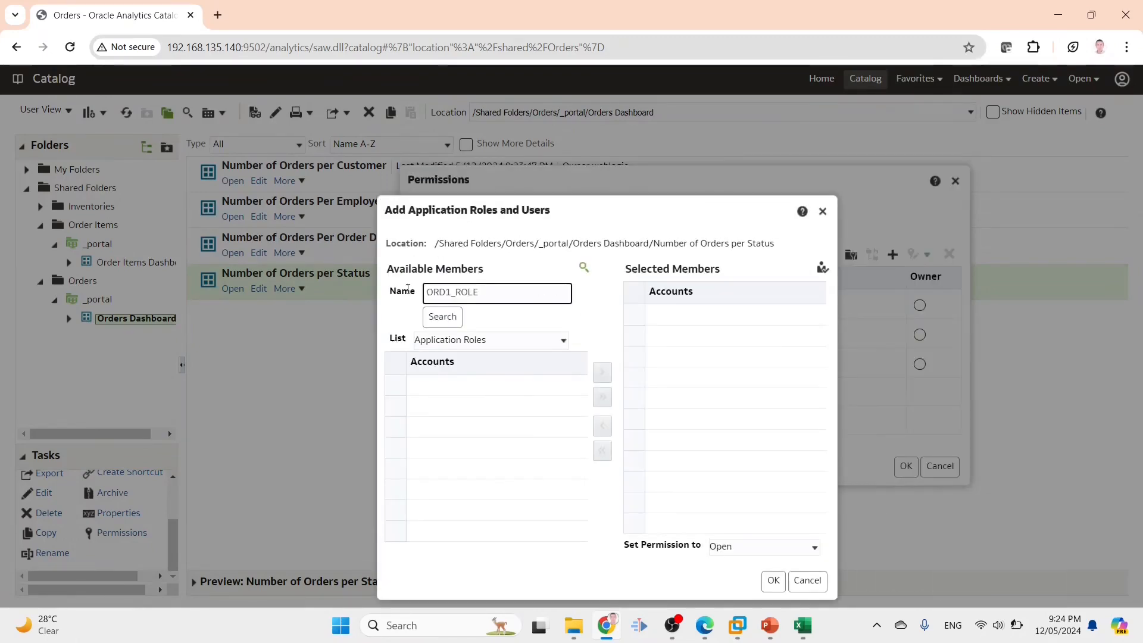
click(443, 316)
click(451, 384)
click(602, 372)
click(773, 581)
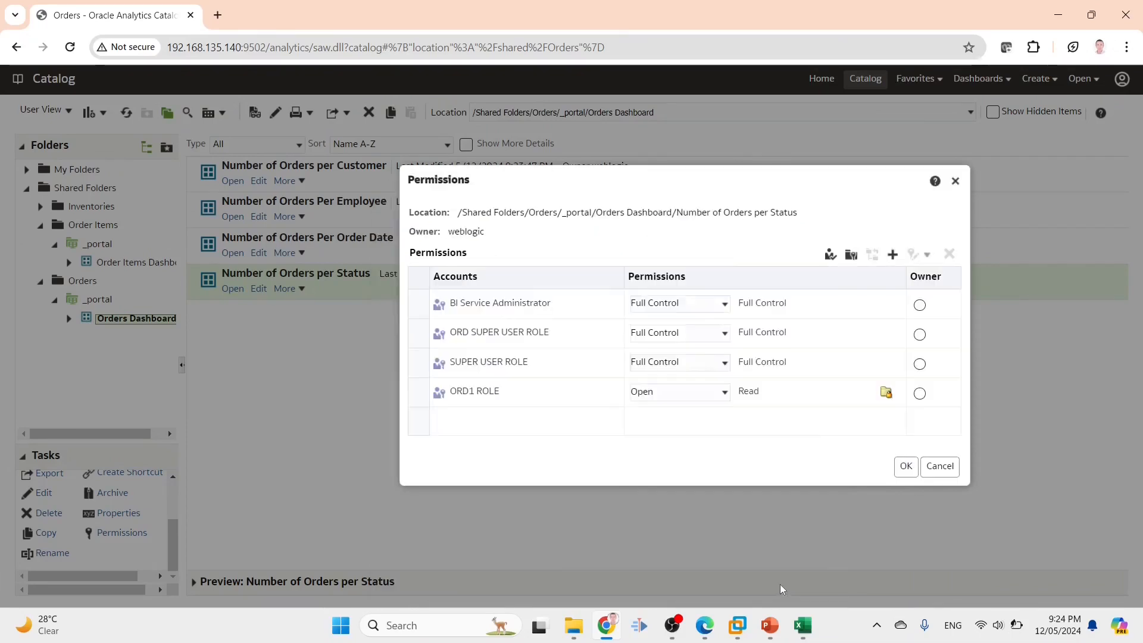
click(908, 468)
Sign out of the test session in the private browser window
mouse_move(705, 625)
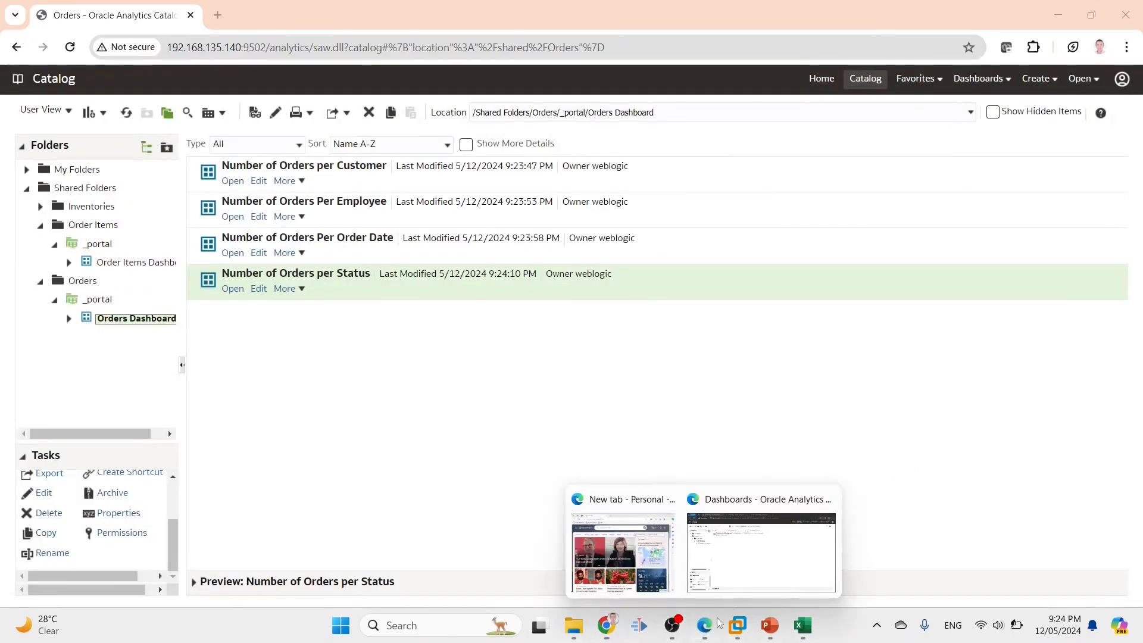
click(774, 542)
click(1119, 66)
click(1094, 141)
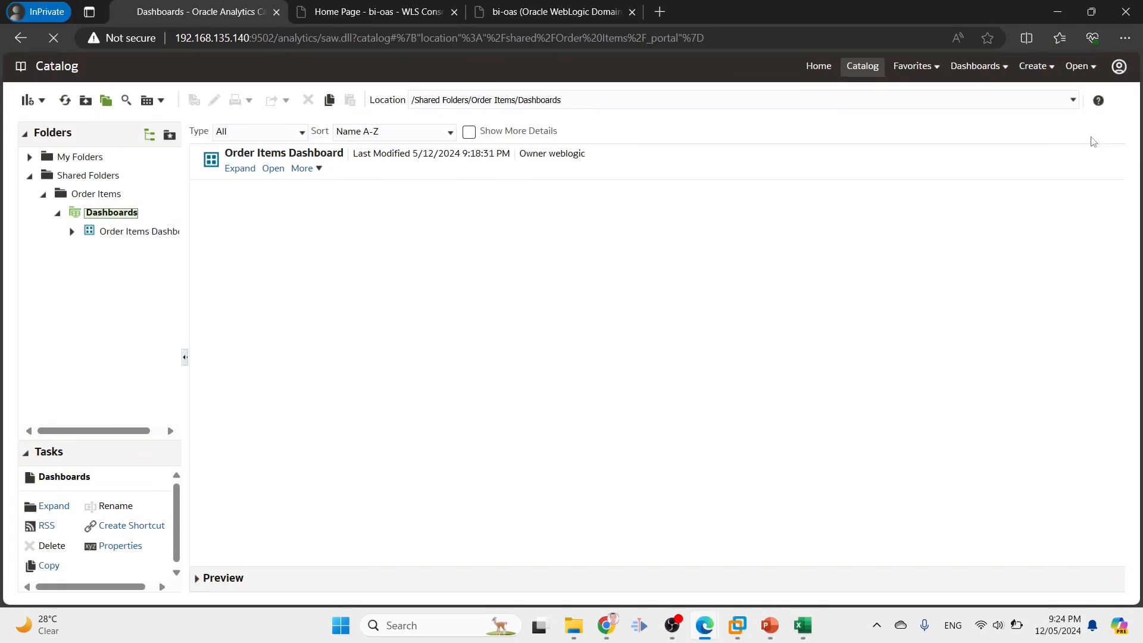
Sign in with the user name copied from spreadsheet cell B8 and its password, then list the dashboards
click(804, 626)
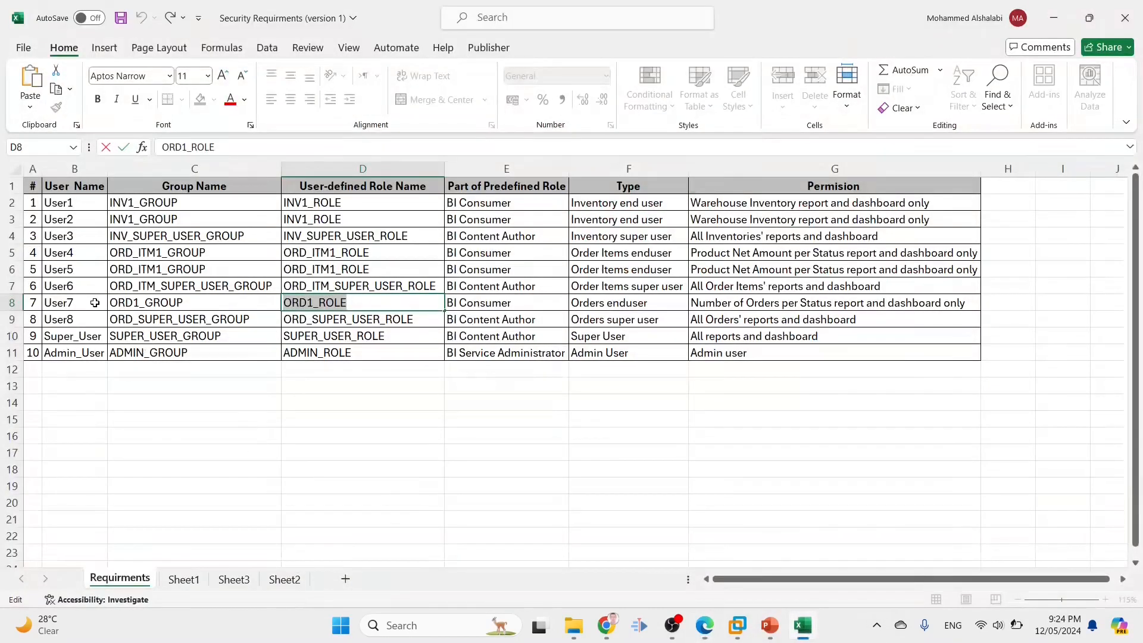
double_click(96, 303)
drag(97, 302, 30, 287)
key(ctrl+c)
key(alt+Tab)
click(574, 253)
key(ctrl+v)
click(523, 292)
text(••)
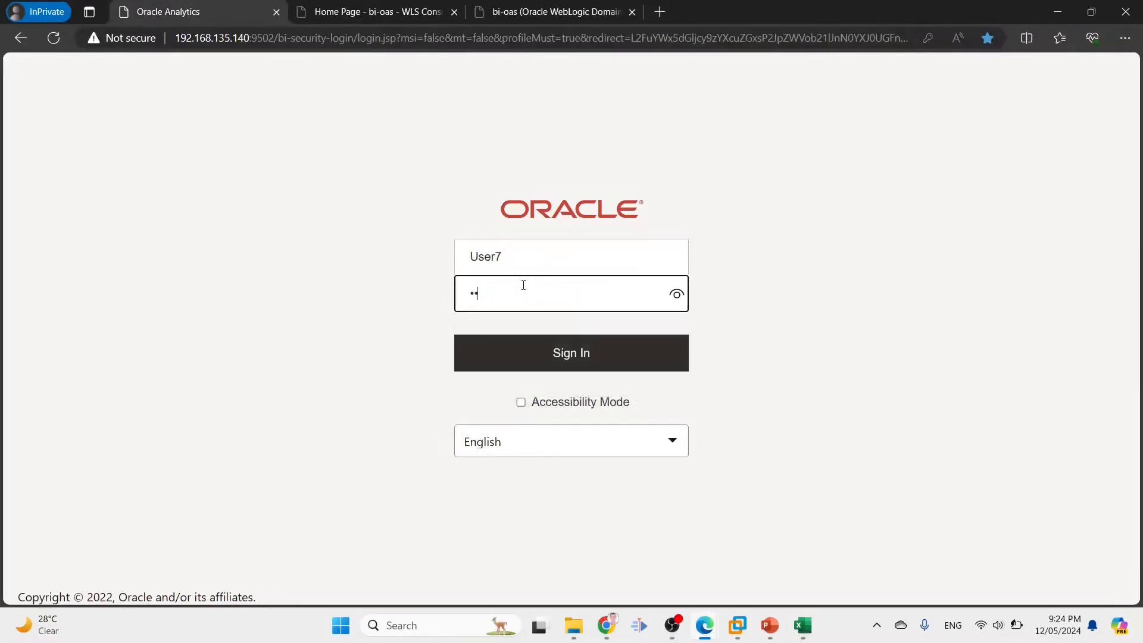
key(Return)
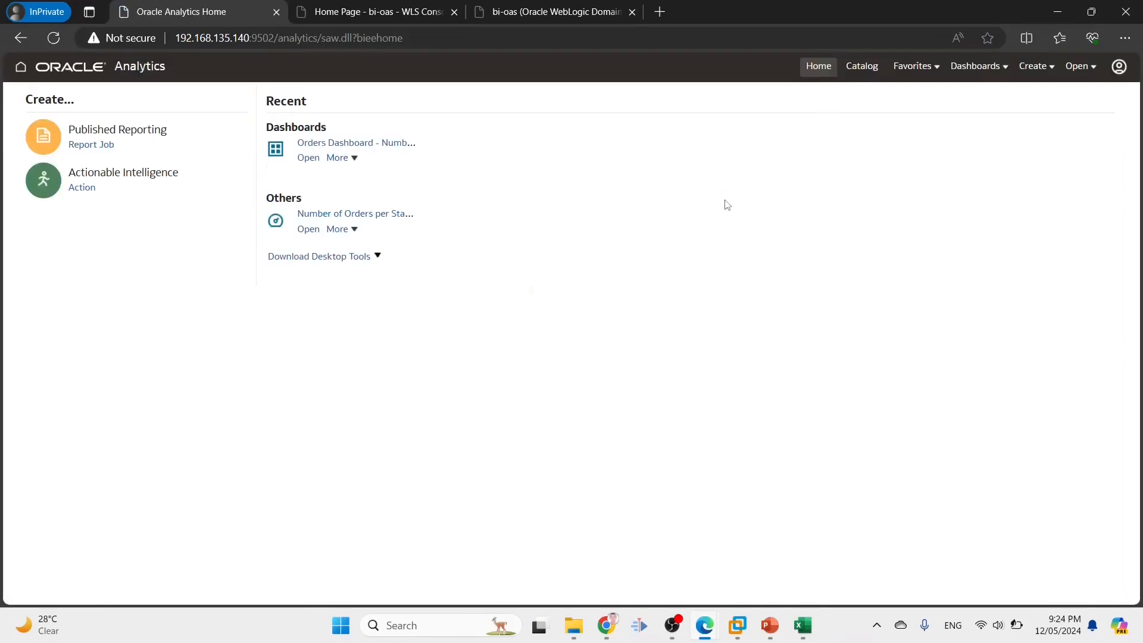
click(977, 66)
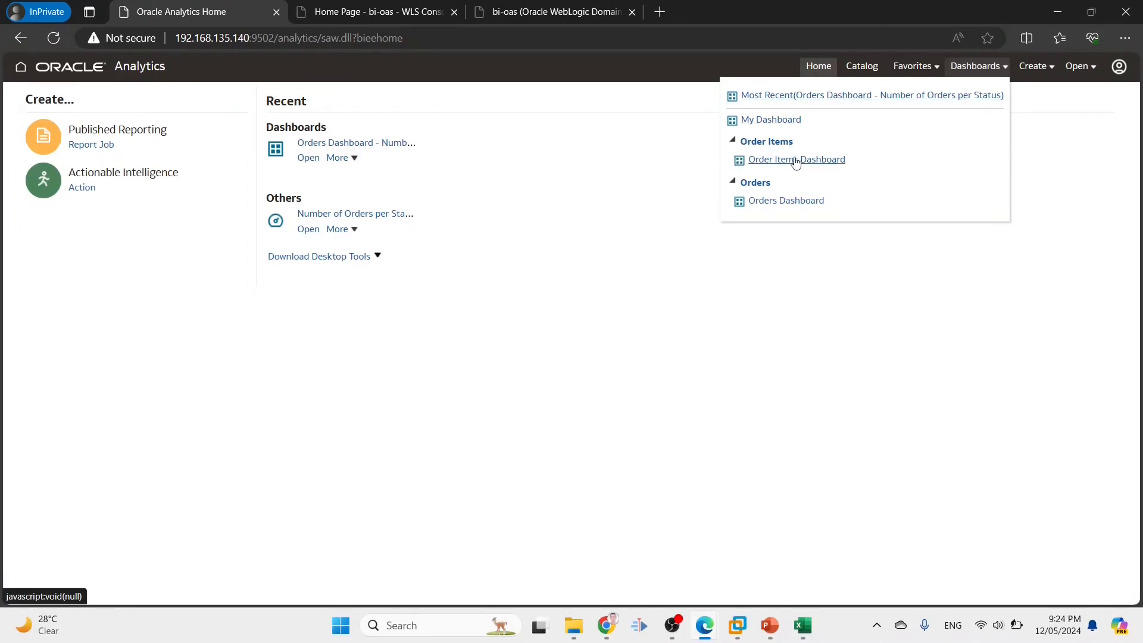
Delete BI Consumer from the Order Items shared folder's permissions and save
click(607, 614)
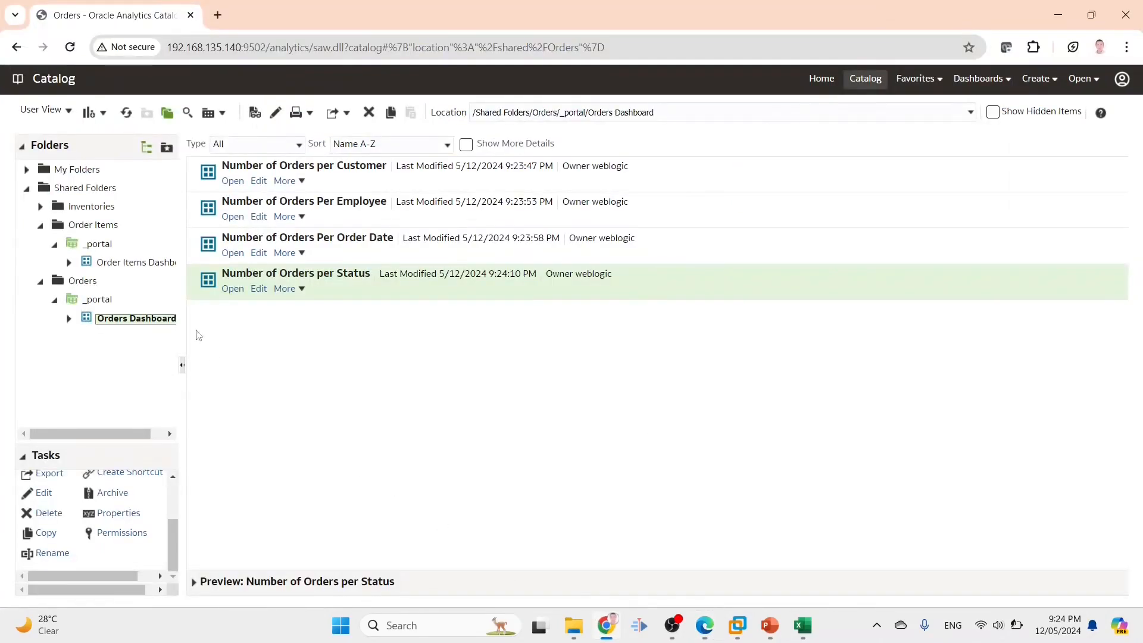
click(86, 227)
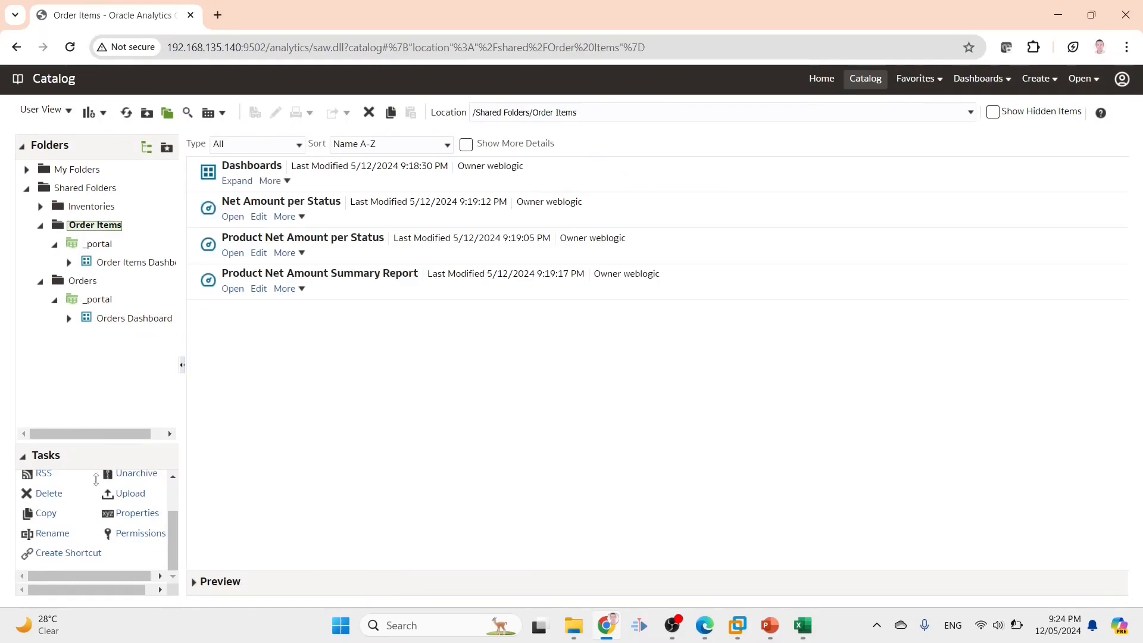
click(125, 534)
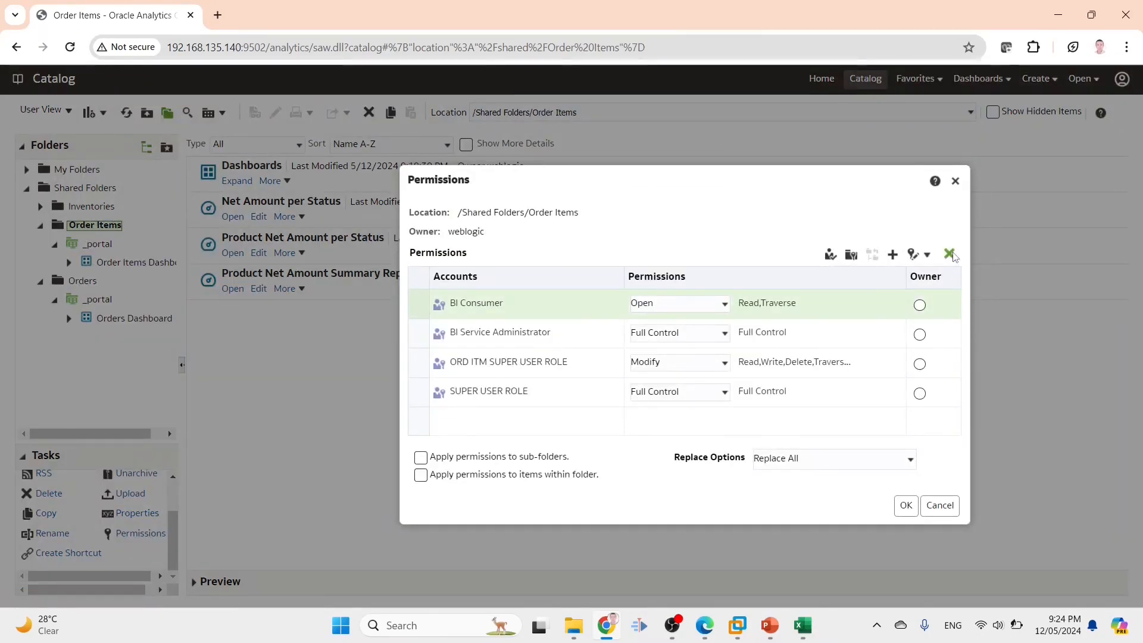
click(950, 255)
click(904, 507)
Sign the Orders end user out of the private window
mouse_move(704, 625)
click(765, 545)
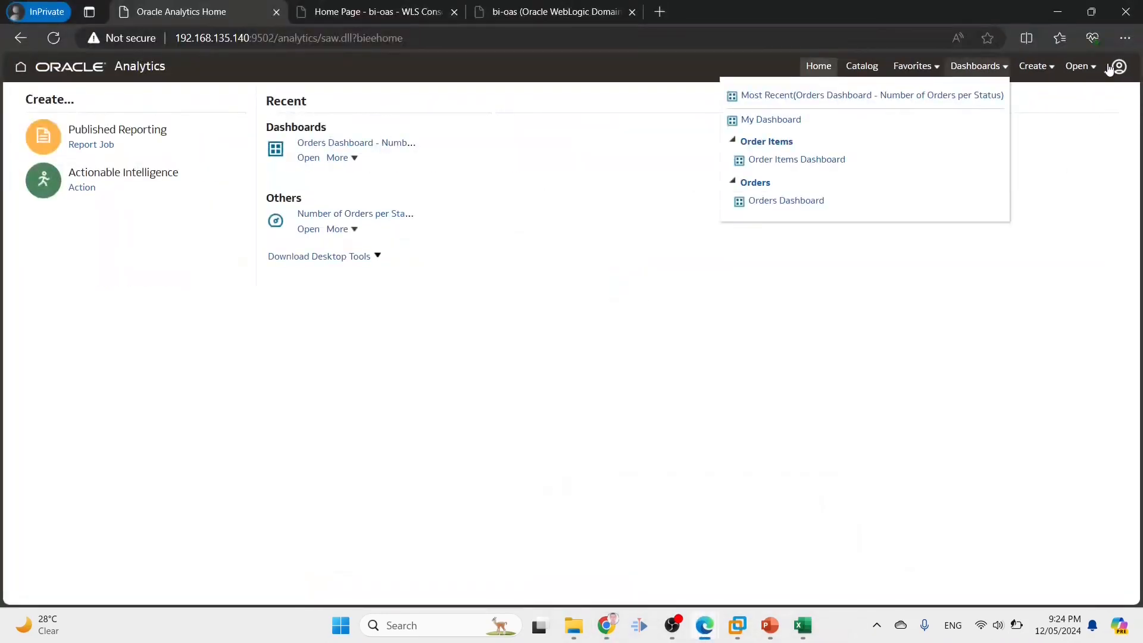
click(1111, 68)
click(1090, 146)
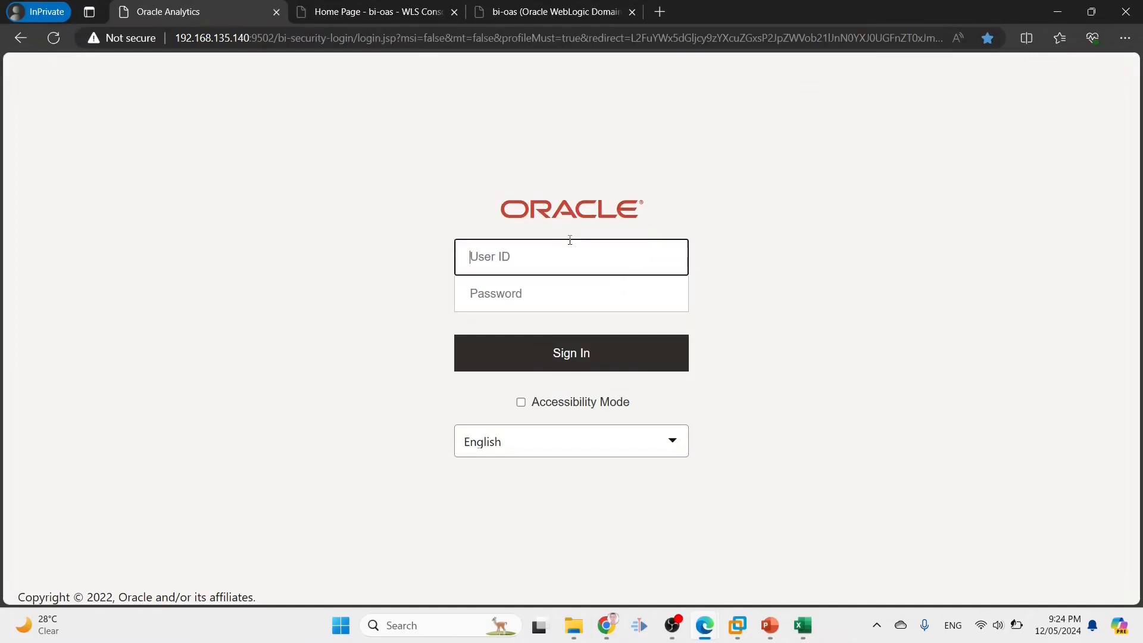
Sign in again as the Orders end user with the user ID and password
text(user)
key(Tab)
key(shift+Tab)
click(571, 240)
key(Tab)
key(shift+Tab)
click(570, 241)
text(7)
key(Tab)
text(us)
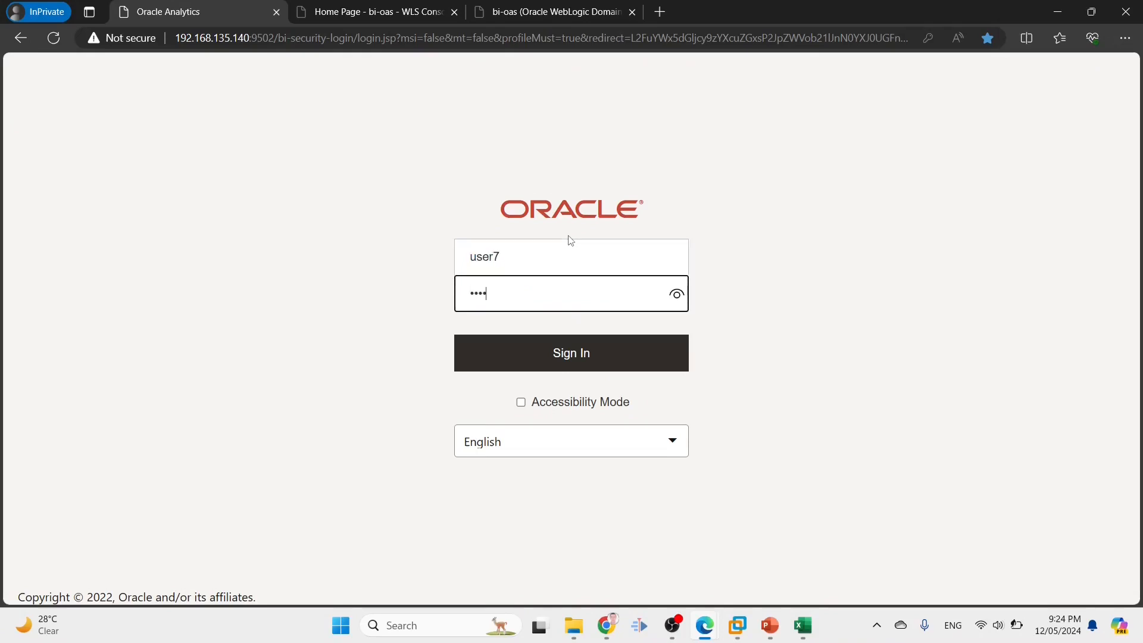
key(Return)
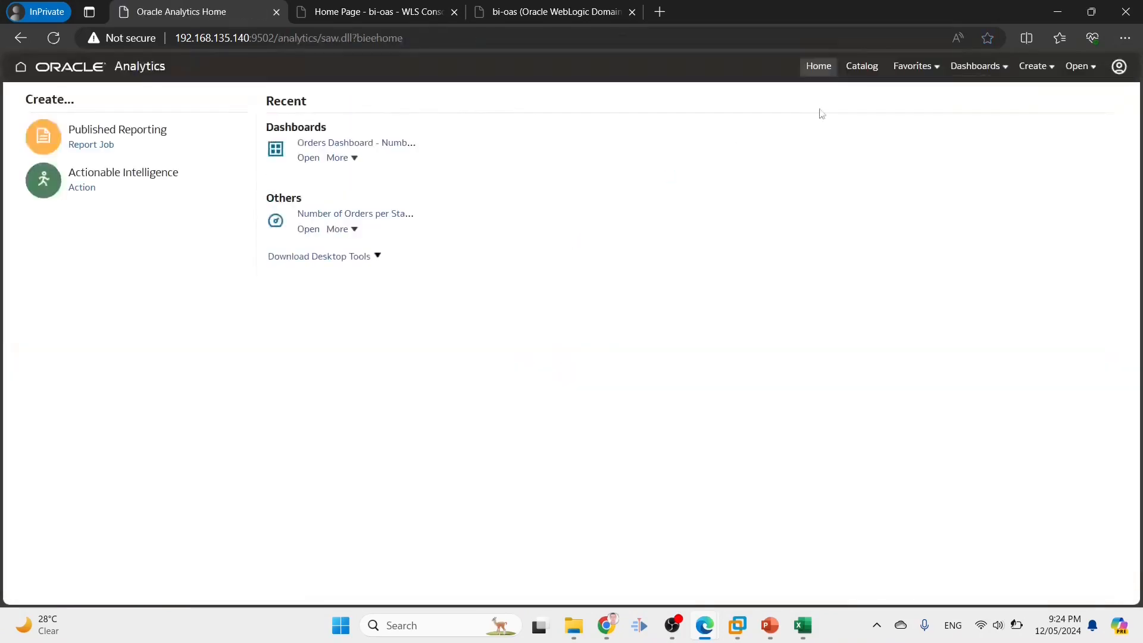
Open the Orders Dashboard and show orders per status as a Pivot Table
click(1000, 74)
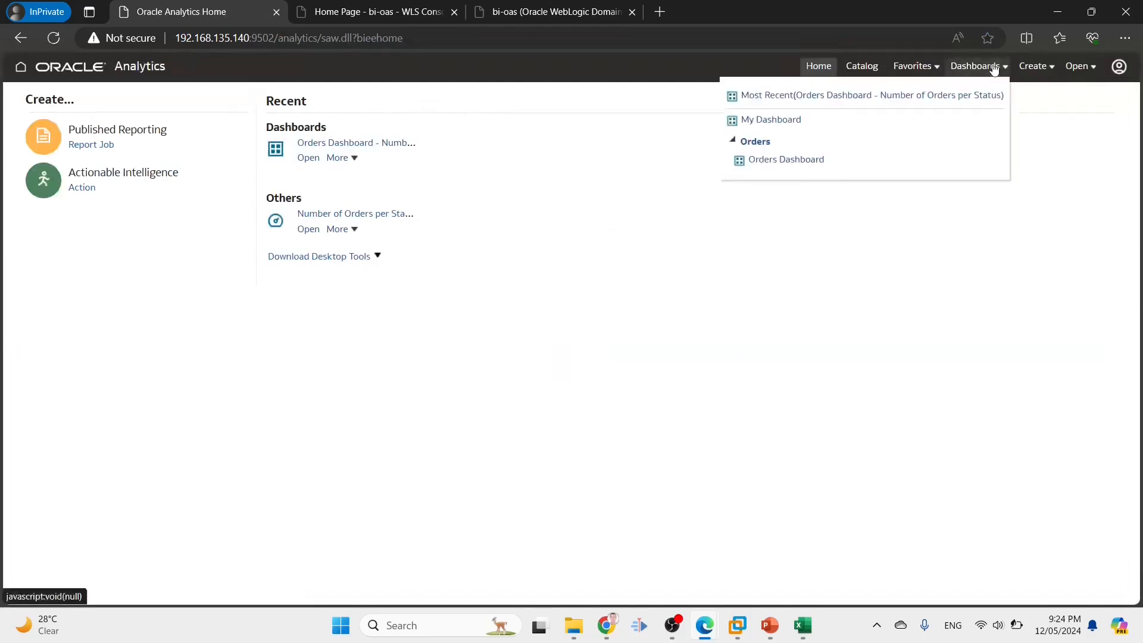
click(780, 160)
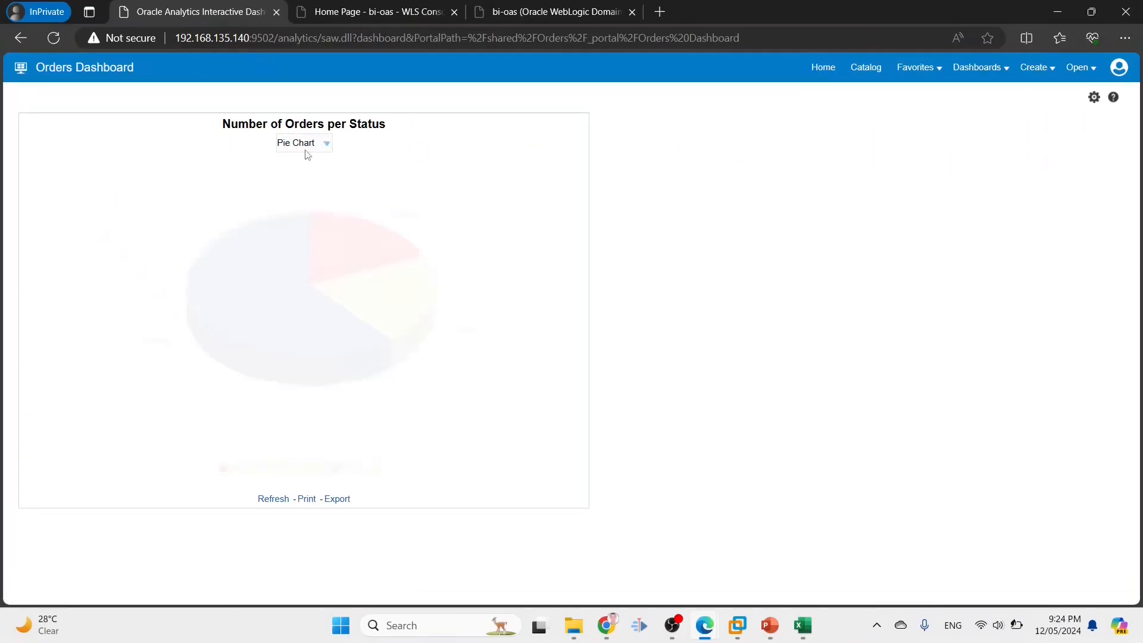
click(290, 145)
click(292, 171)
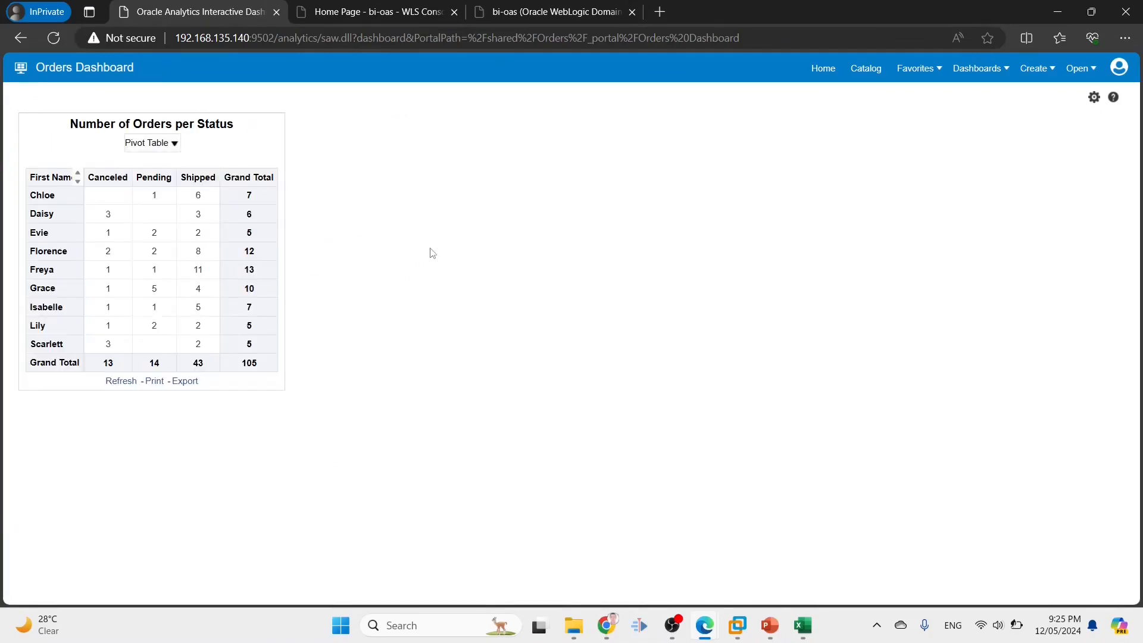
Browse Catalog > Shared Folders > Orders, checking Dashboards, Number of Orders per Status and Untitled
click(1117, 69)
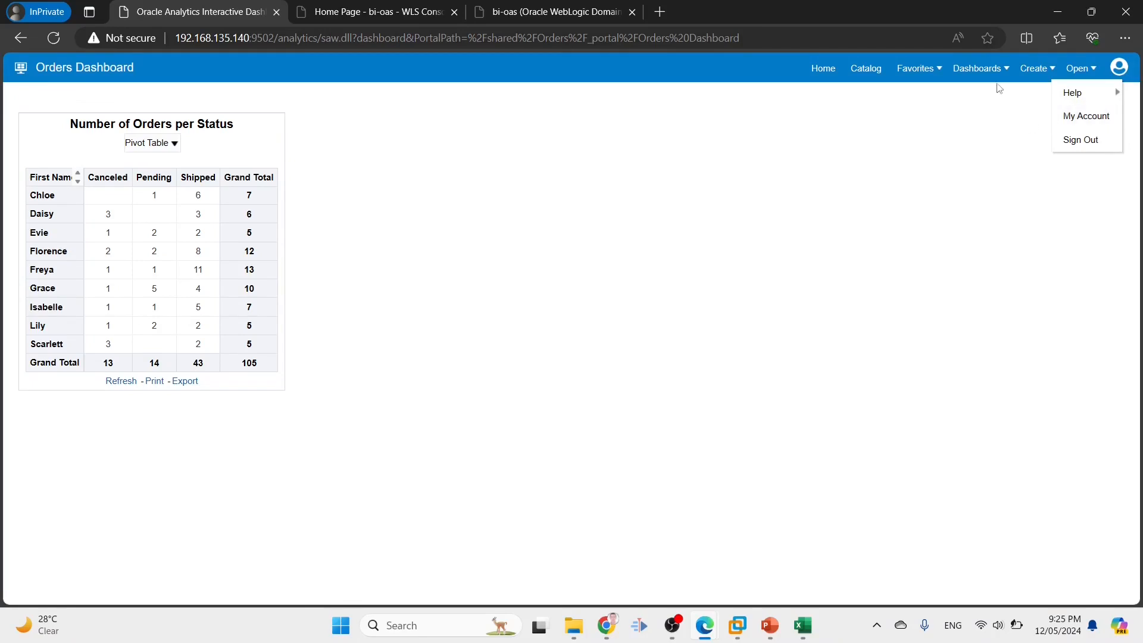
click(1036, 69)
click(866, 69)
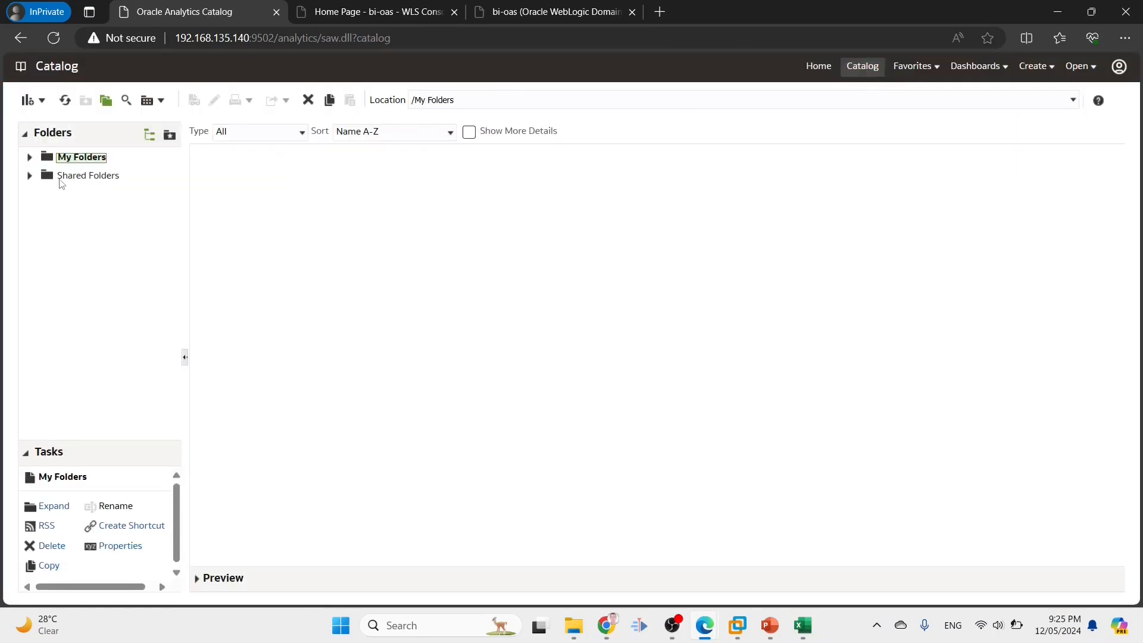
click(63, 176)
click(239, 169)
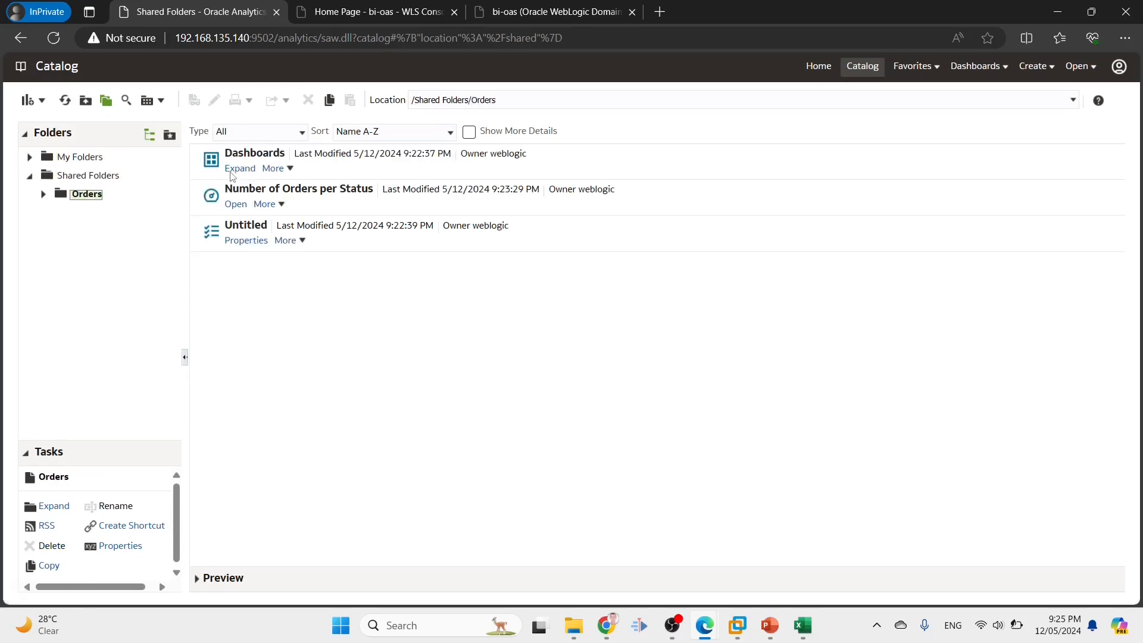
click(245, 154)
click(256, 190)
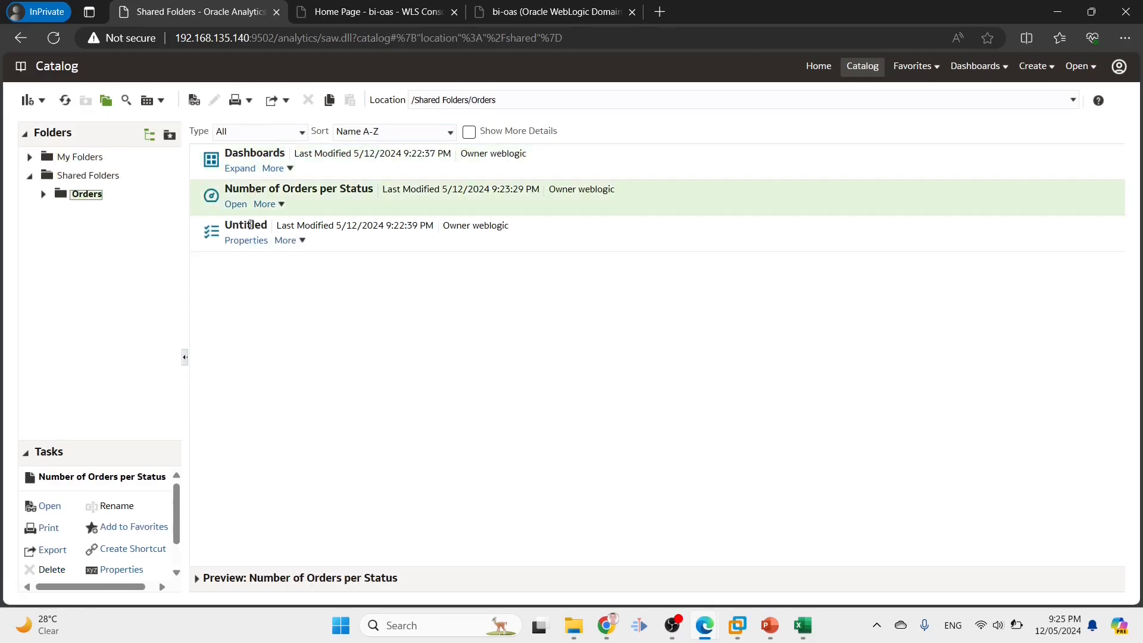
click(250, 226)
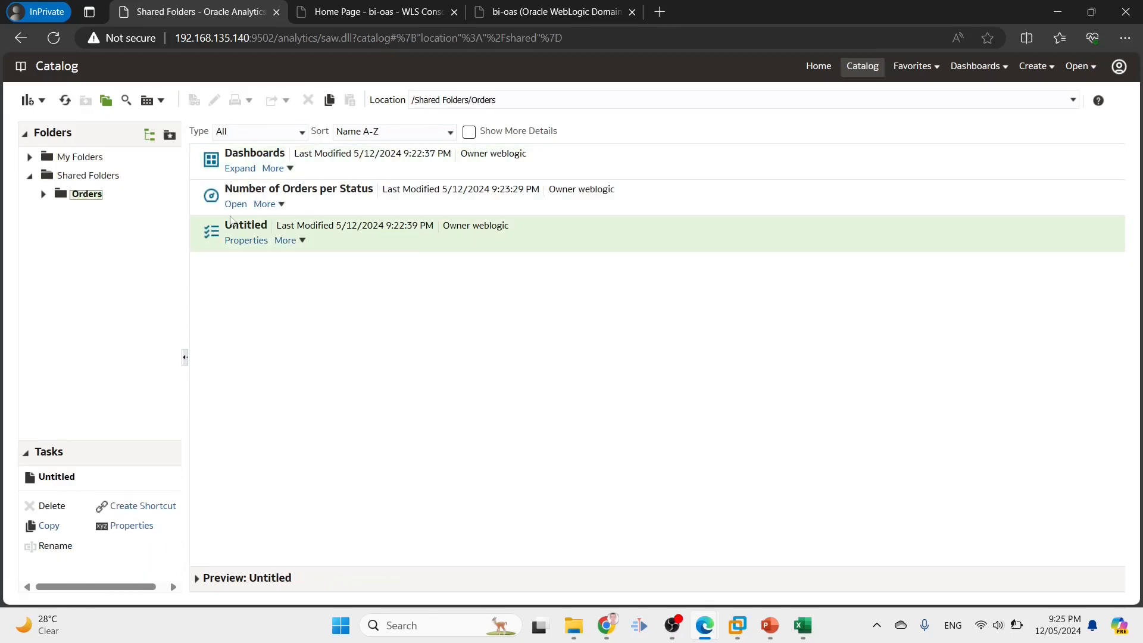
Review the security requirements spreadsheet, finishing the cell B8 edit and checking cell E15's formatting
click(811, 623)
click(177, 322)
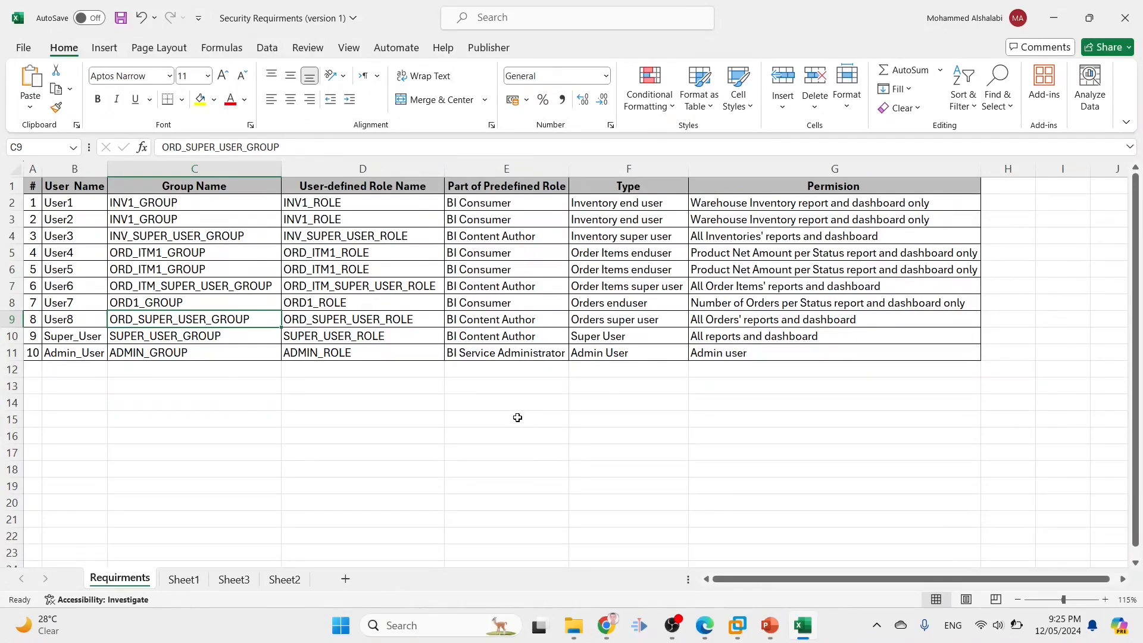
click(518, 418)
key(ctrl+1)
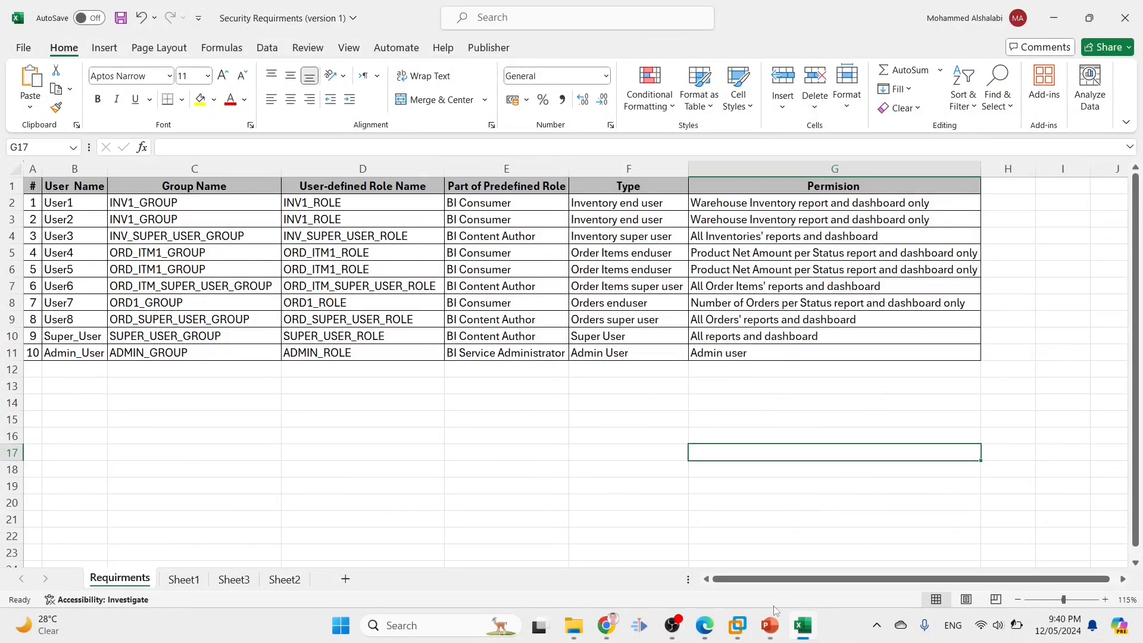
Present slide 406, 'Ownership of the Objects', as a full-screen slide show
click(768, 627)
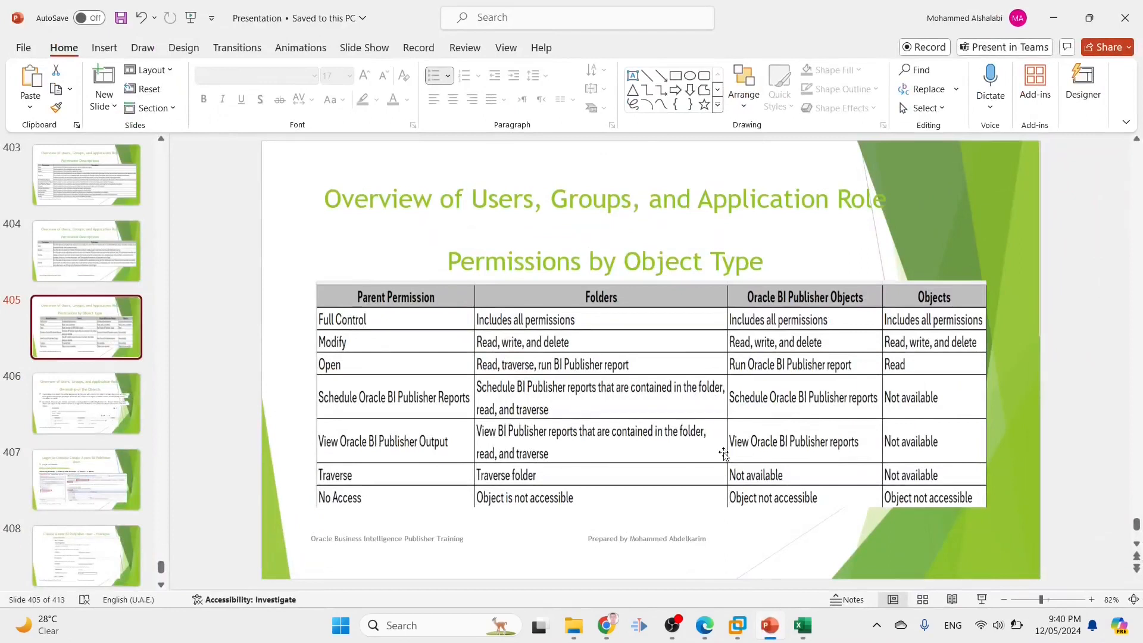
scroll(713, 447, down, 1)
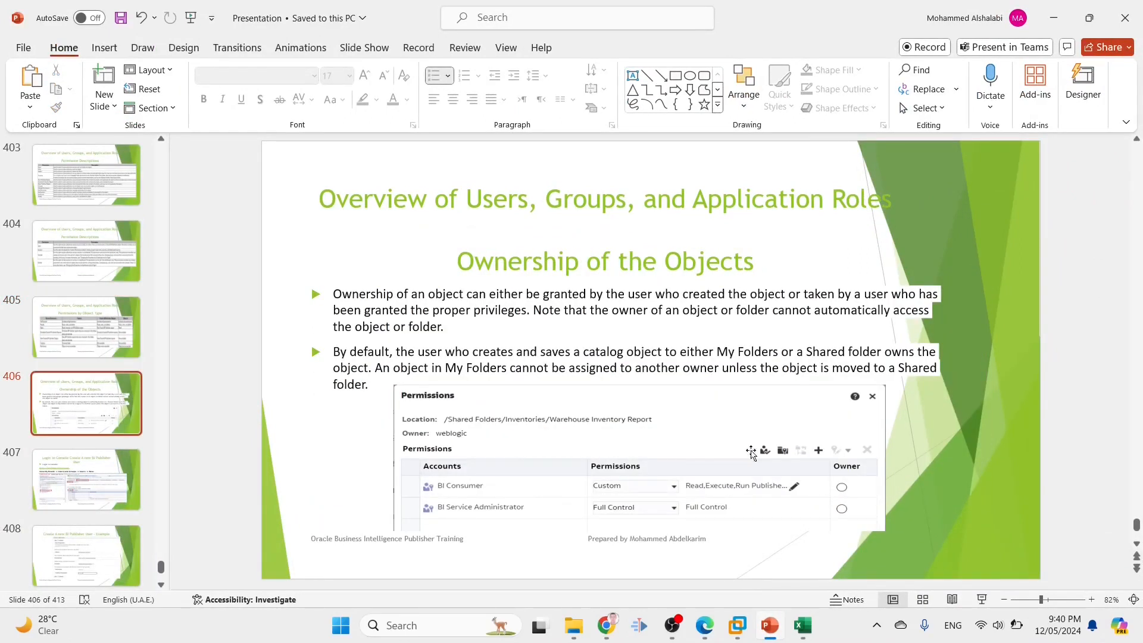
click(982, 600)
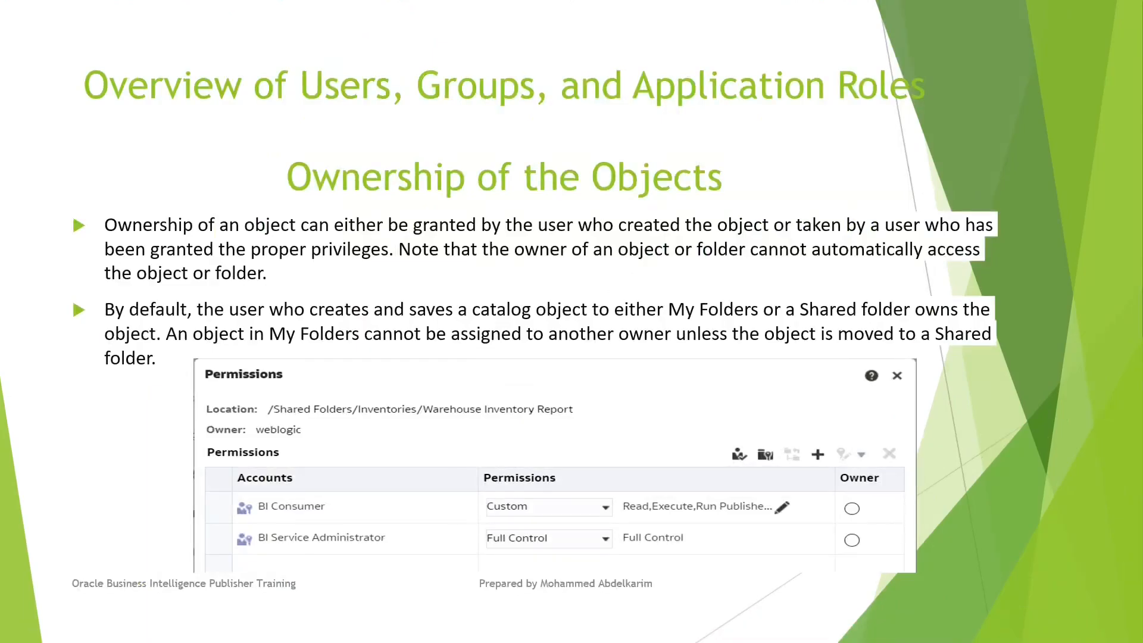
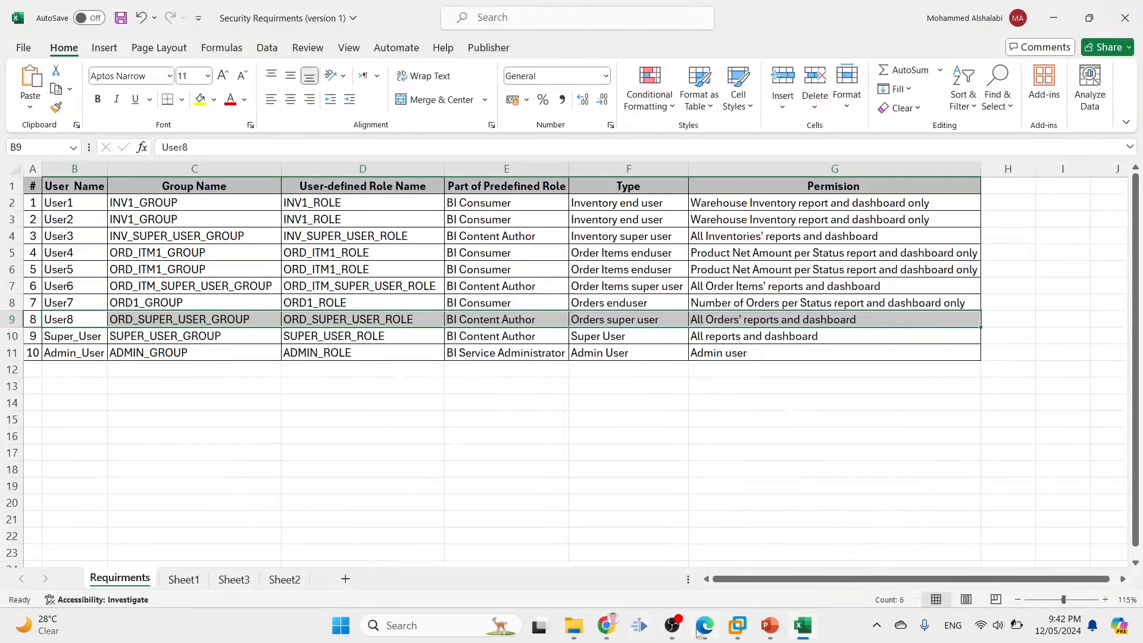
Sign out and log back in with the Orders super user's user ID and password
click(1120, 67)
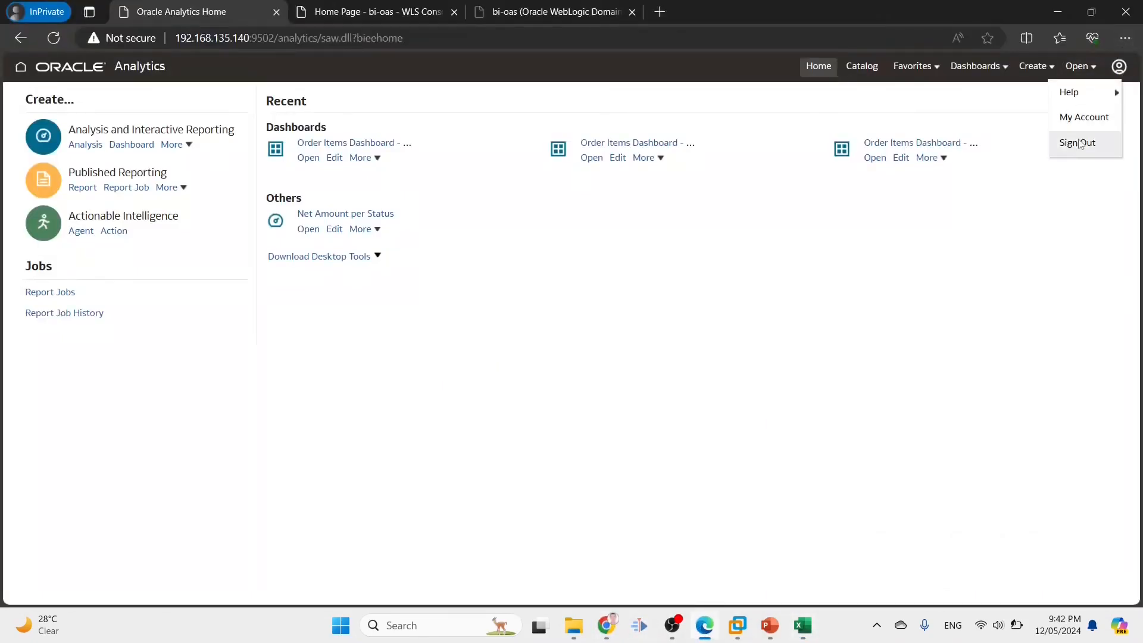
click(1081, 140)
click(496, 240)
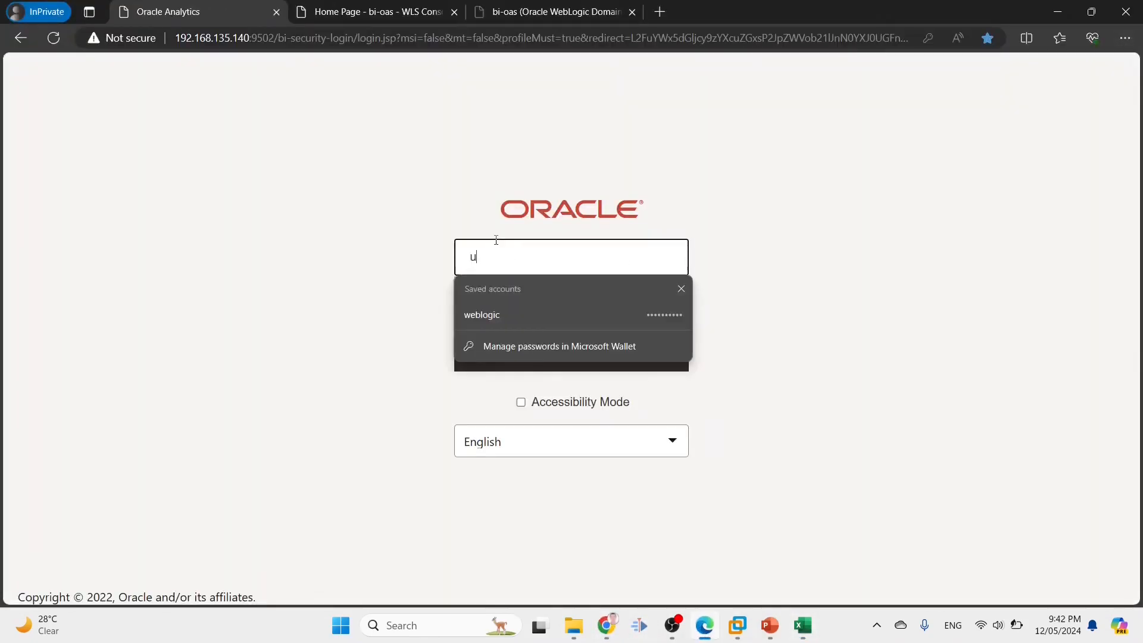
text(use)
key(Tab)
text(•••••••)
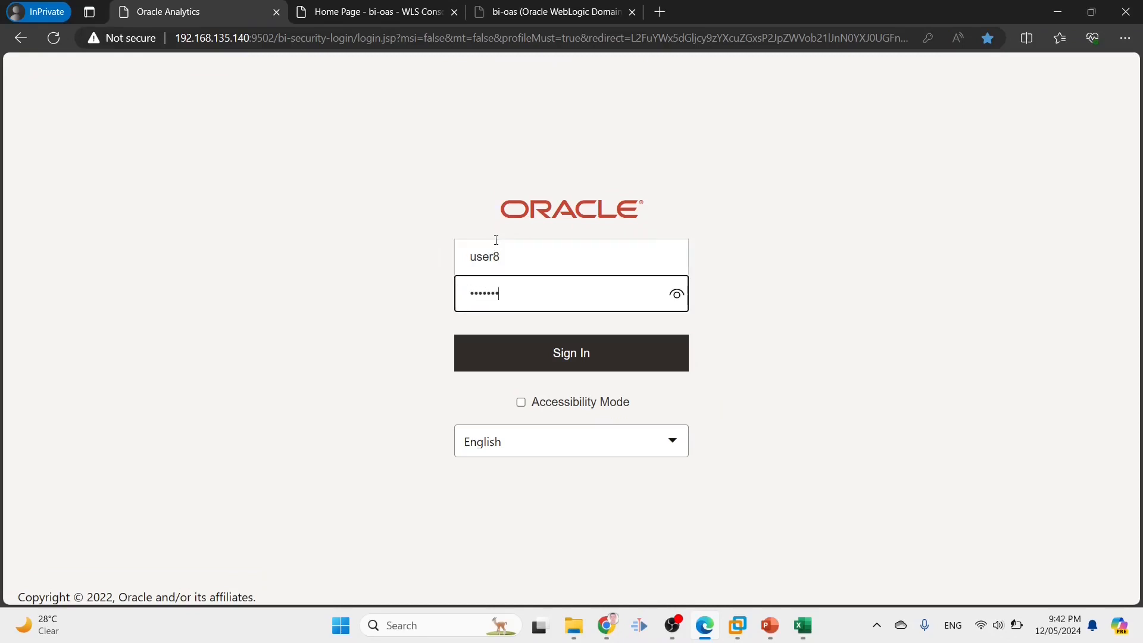
text(•)
key(Return)
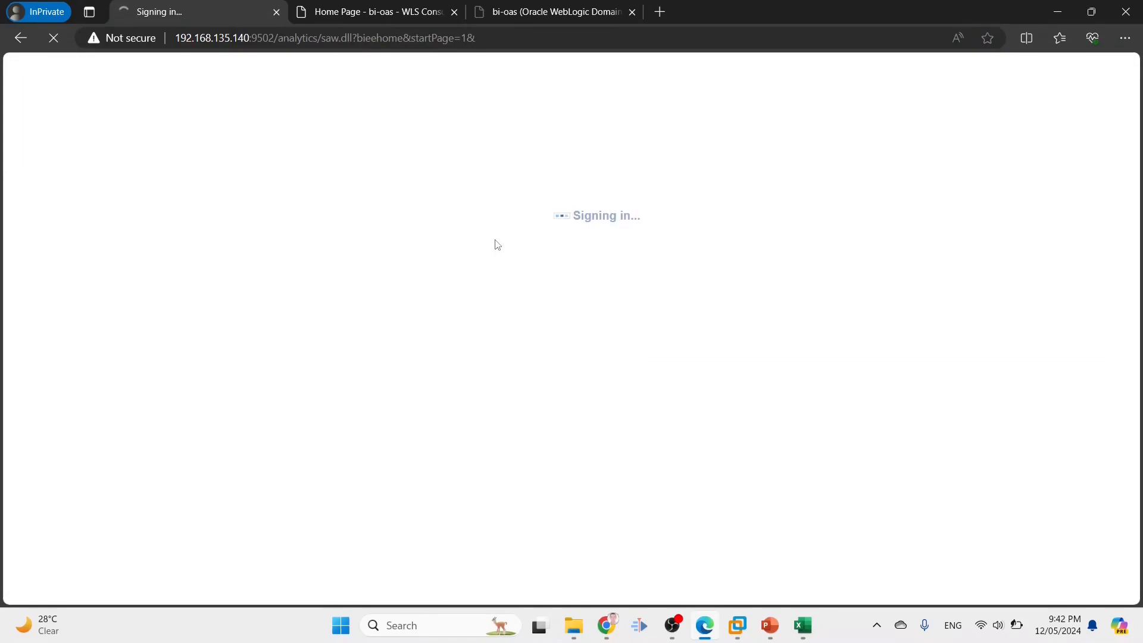
click(862, 67)
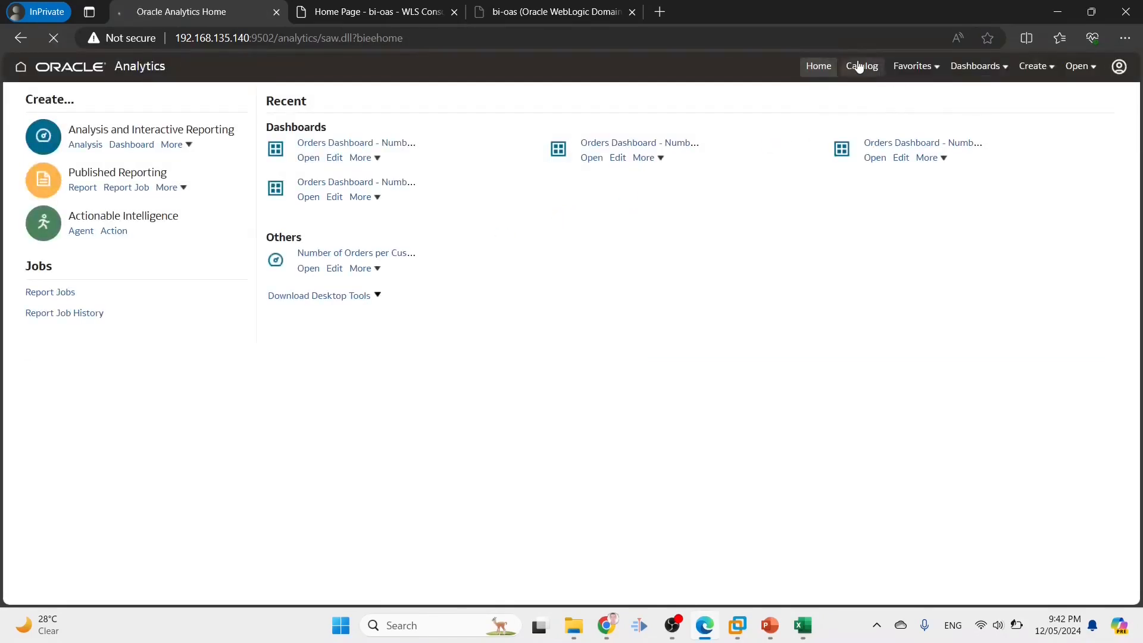
Browse Shared Folders > Orders and select the Number of Orders Per Employee report
click(79, 176)
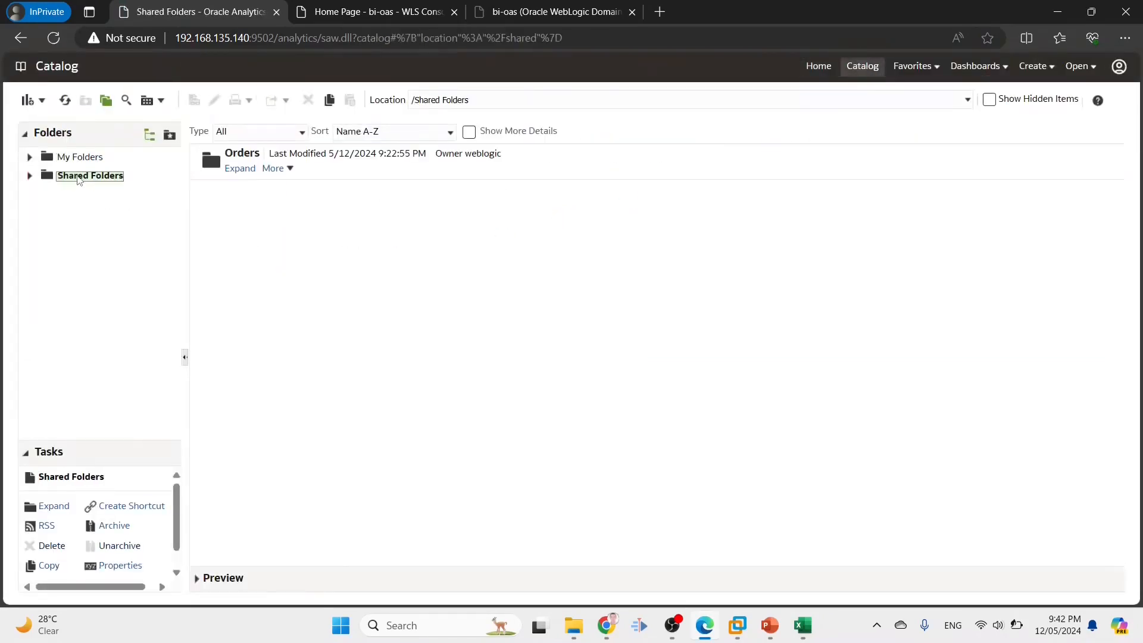
click(233, 170)
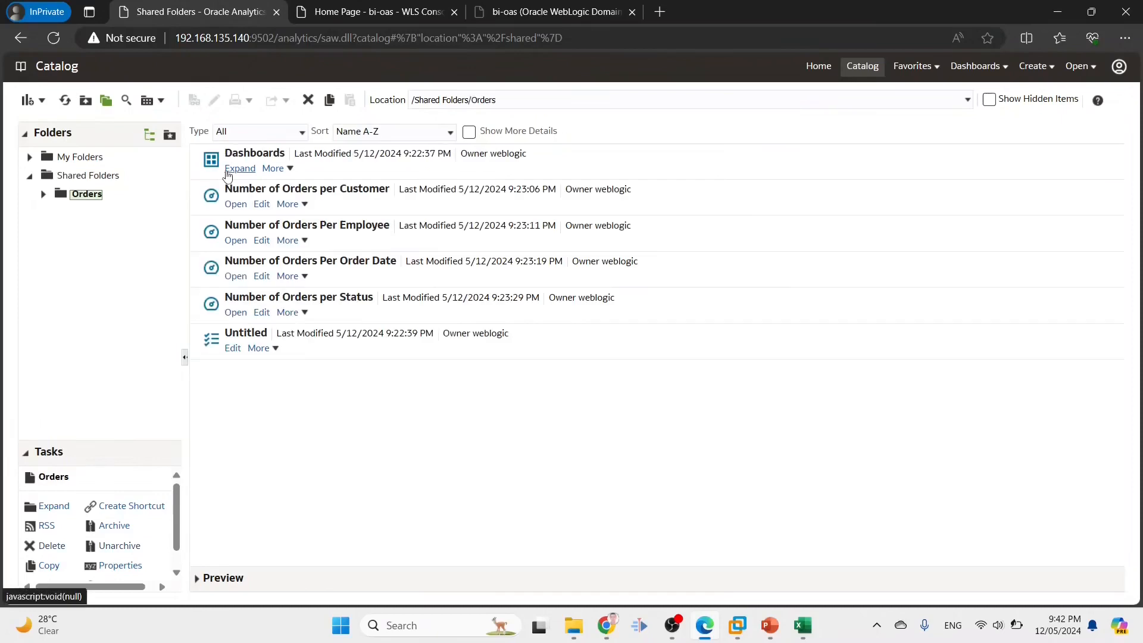
click(347, 298)
click(348, 263)
click(348, 231)
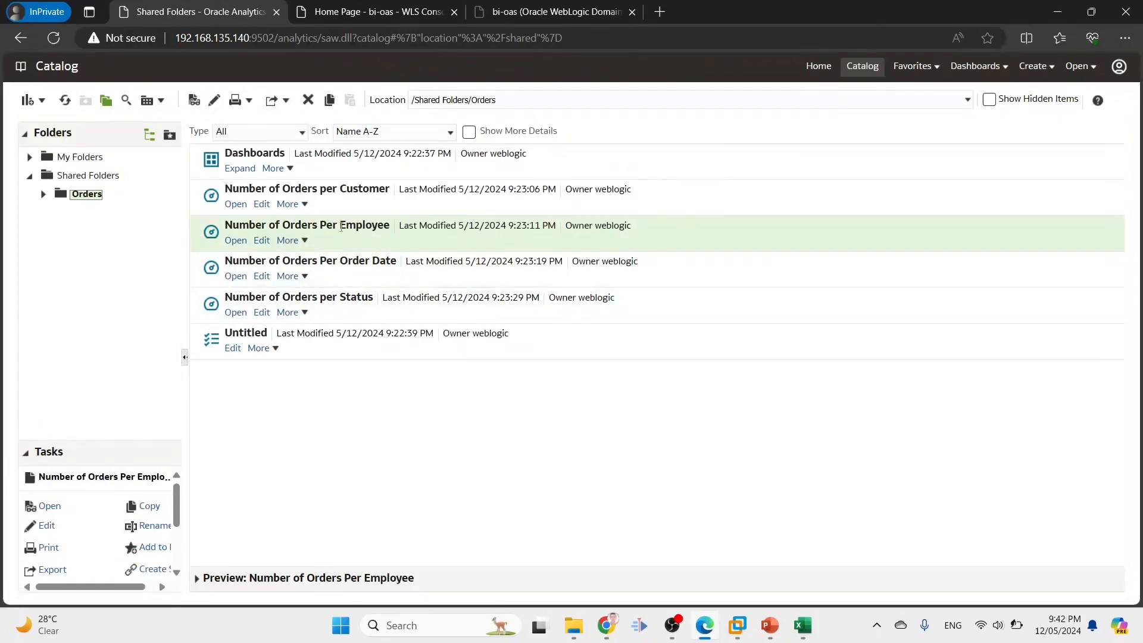
Review Number of Orders Per Employee's permissions and owner, then cancel without changes
scroll(138, 504, down, 1)
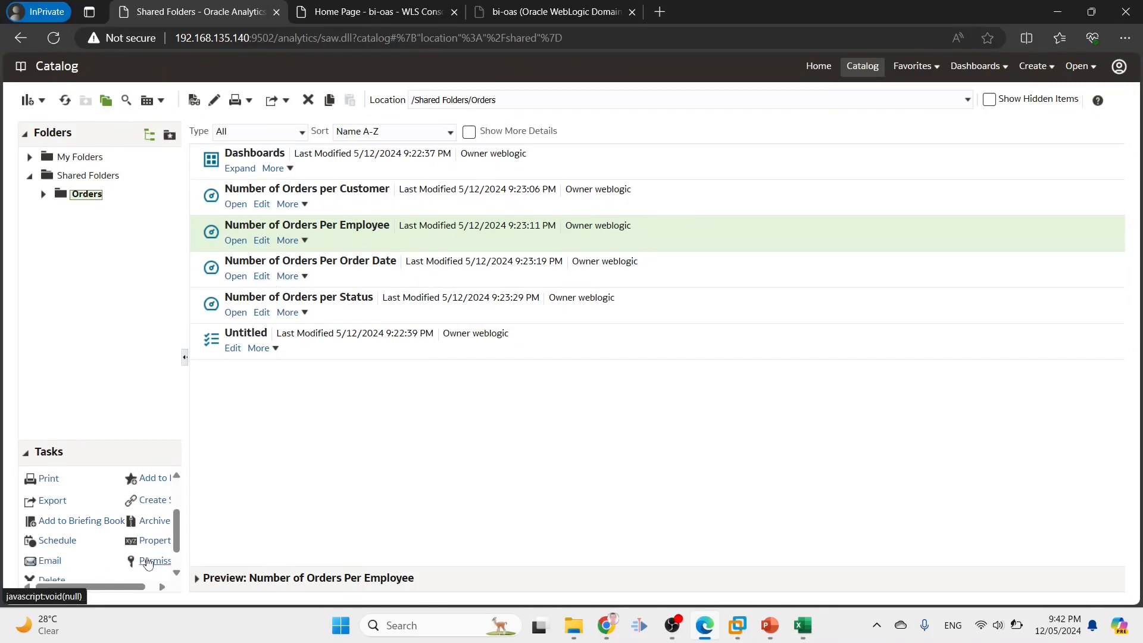
click(150, 559)
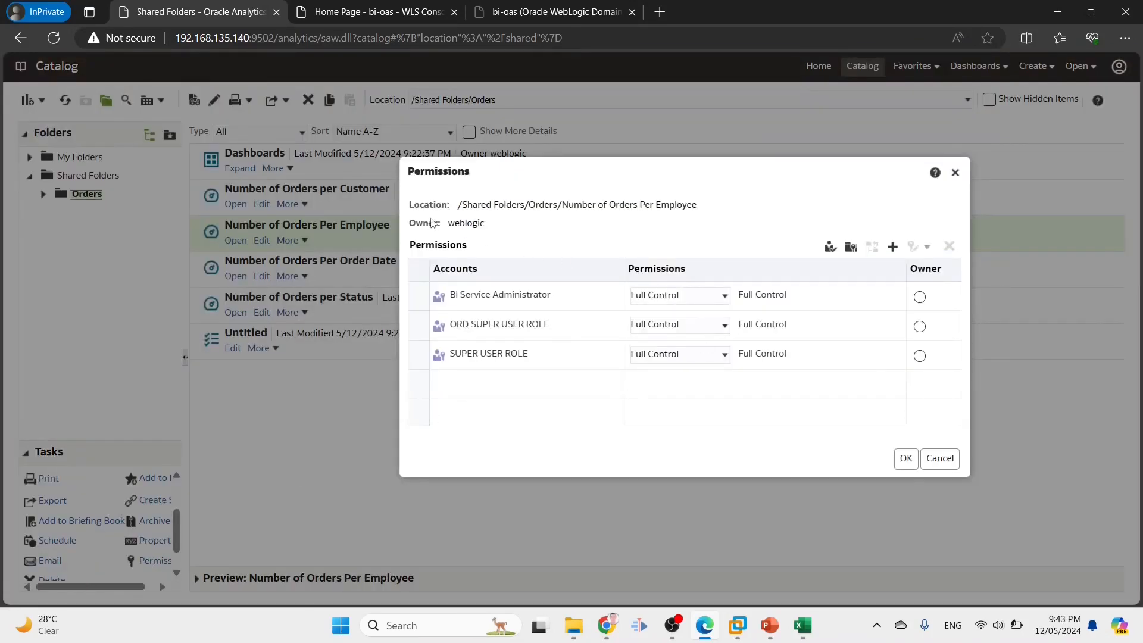
drag(410, 223, 491, 234)
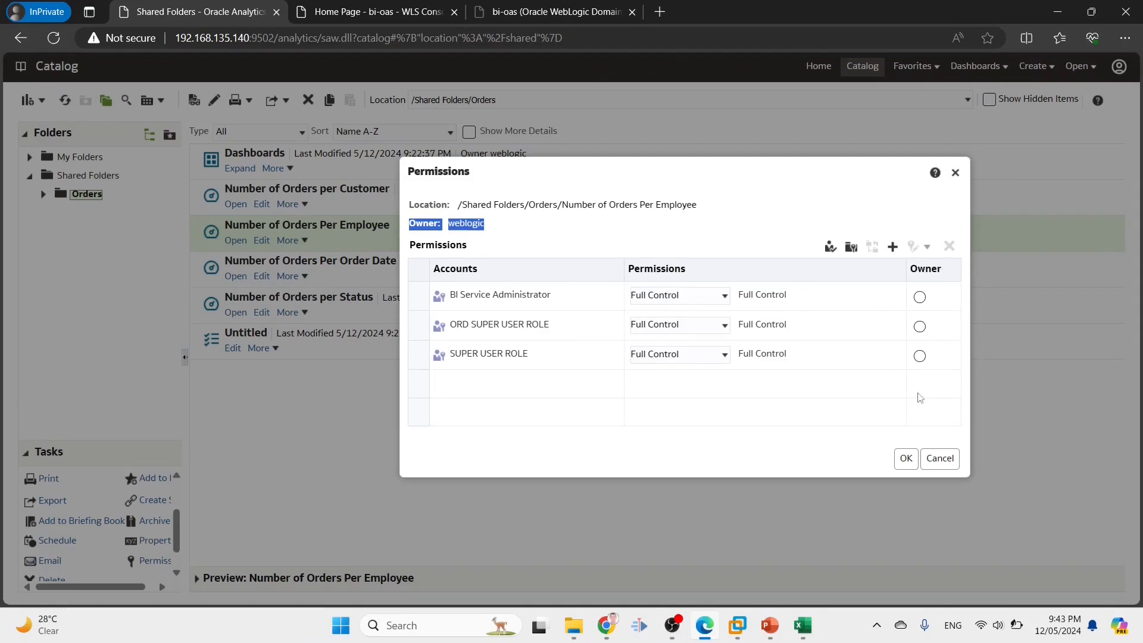
click(940, 458)
click(614, 623)
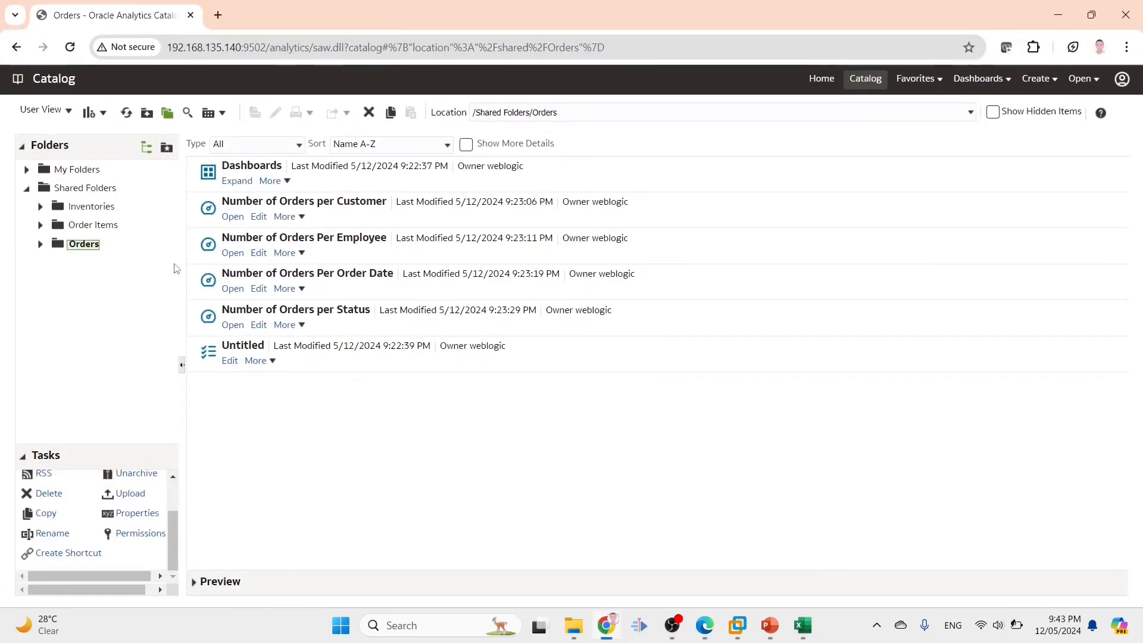
Make ORD SUPER USER ROLE the owner in Number of Orders Per Employee's permissions and save
click(345, 253)
scroll(166, 537, down, 2)
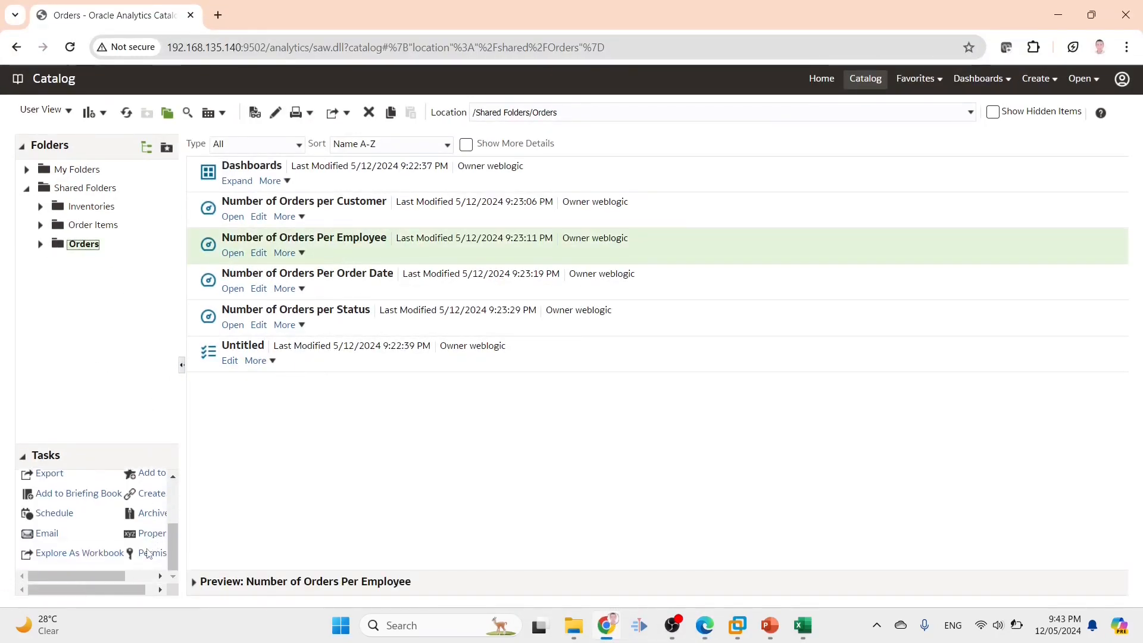
click(146, 552)
drag(447, 232, 486, 233)
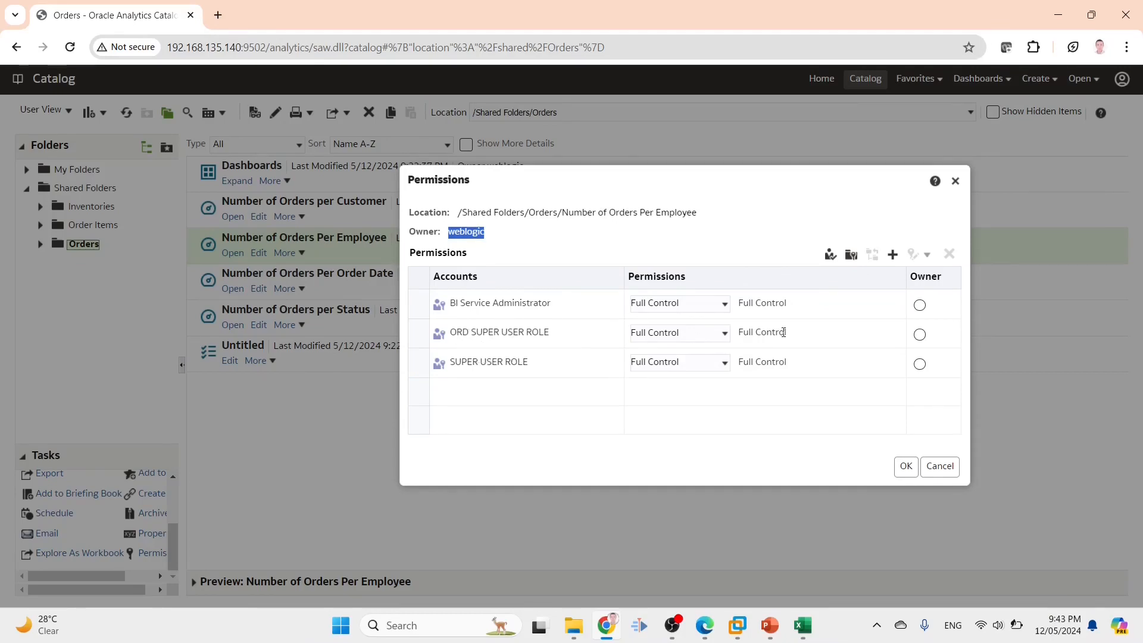
click(920, 334)
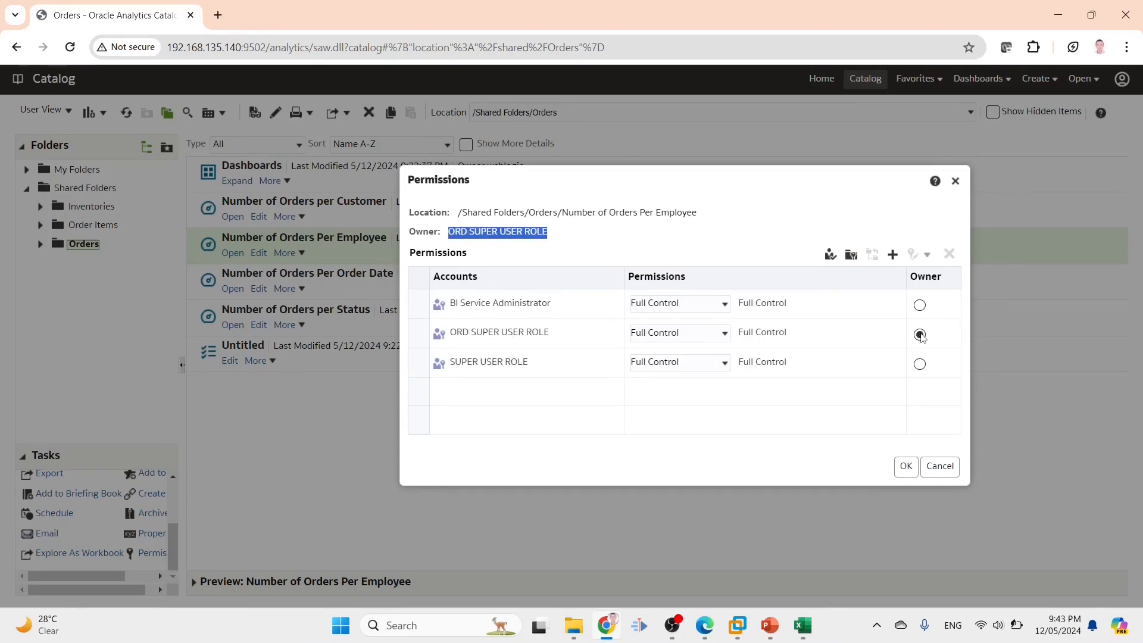
click(906, 466)
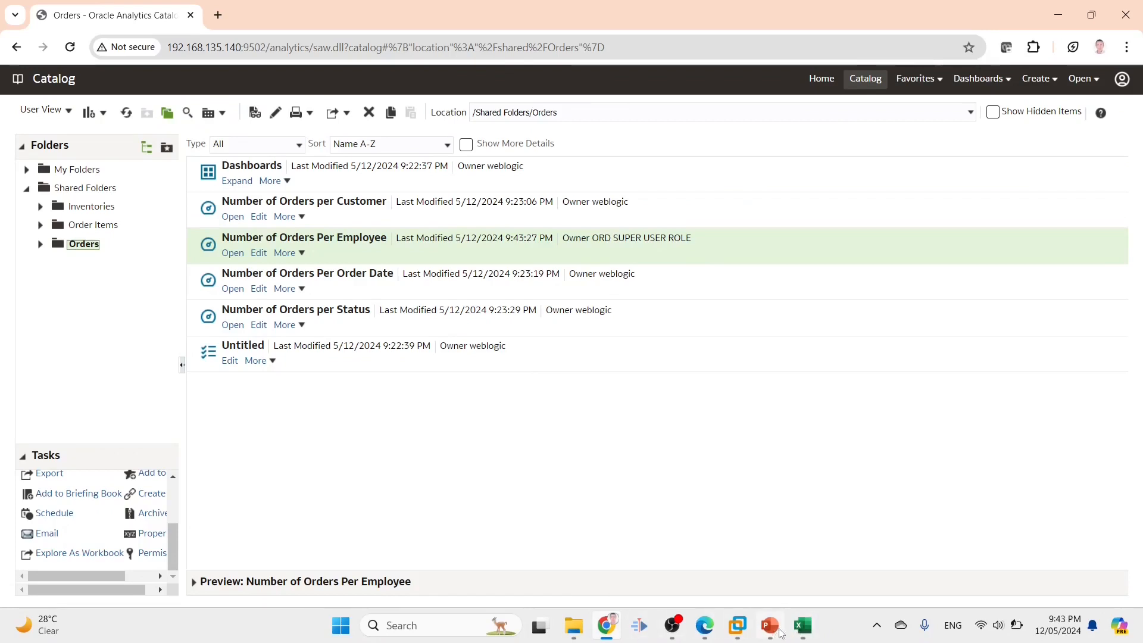
click(706, 626)
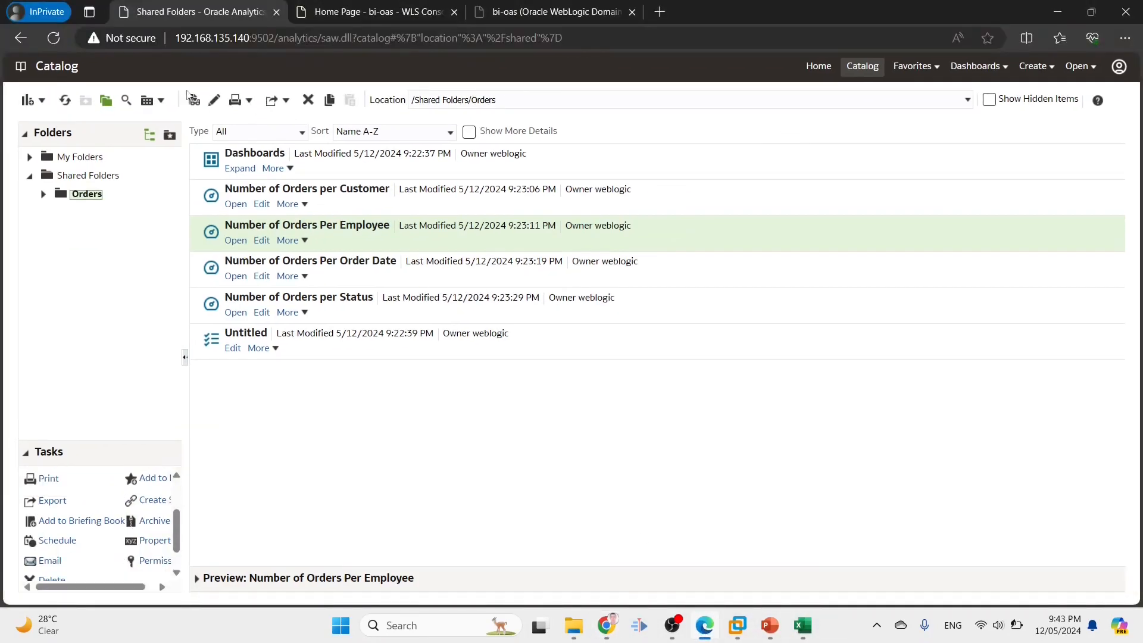
Refresh the Orders catalog listing to show the new owner, then bring up the training presentation
click(65, 100)
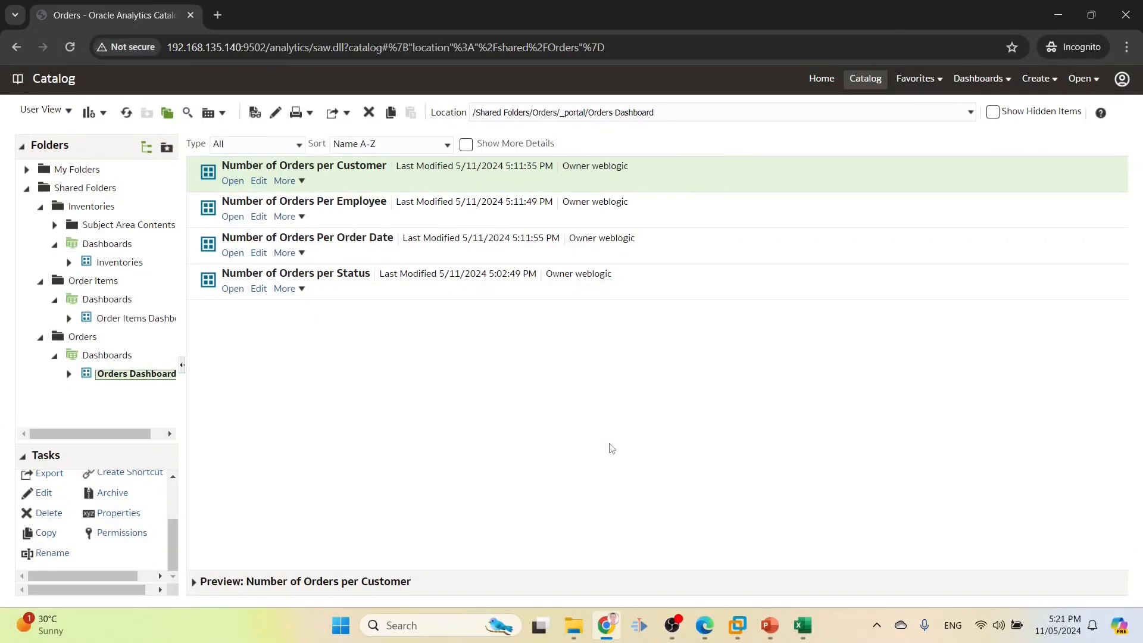
click(770, 625)
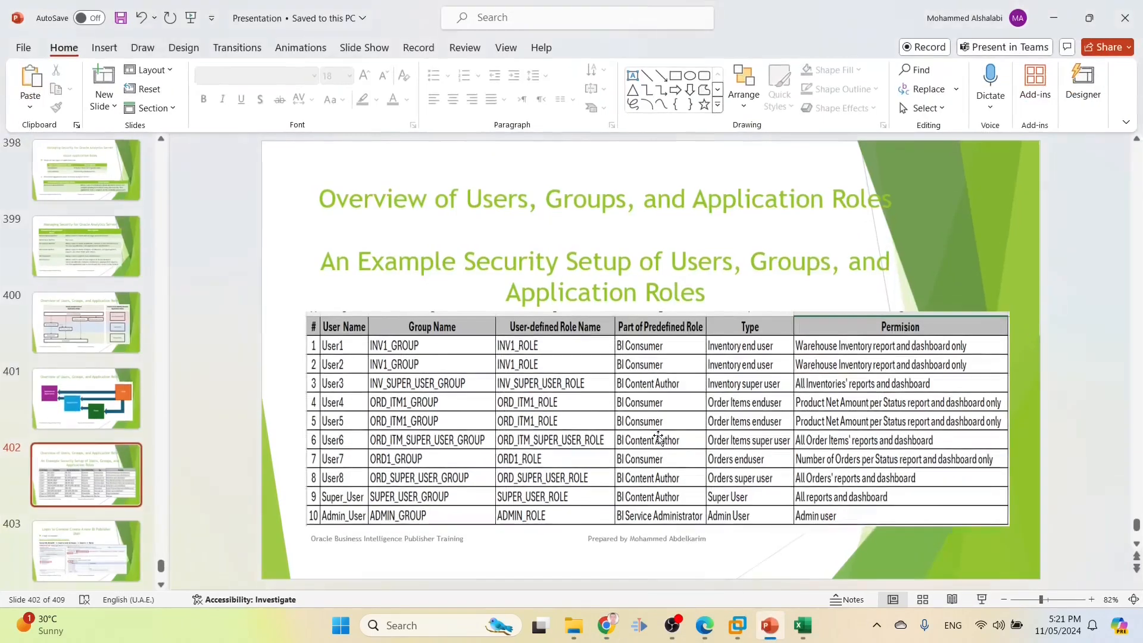
Scroll back to slide 401's users, groups and application roles diagram, then return to the browser
scroll(655, 434, up, 1)
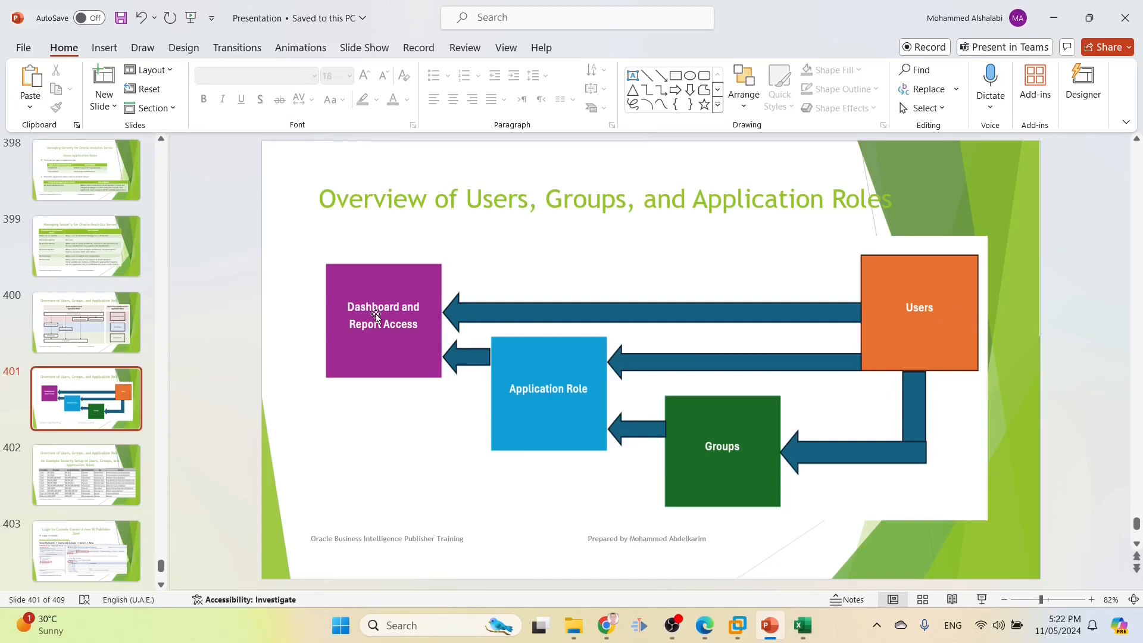
key(alt+Tab)
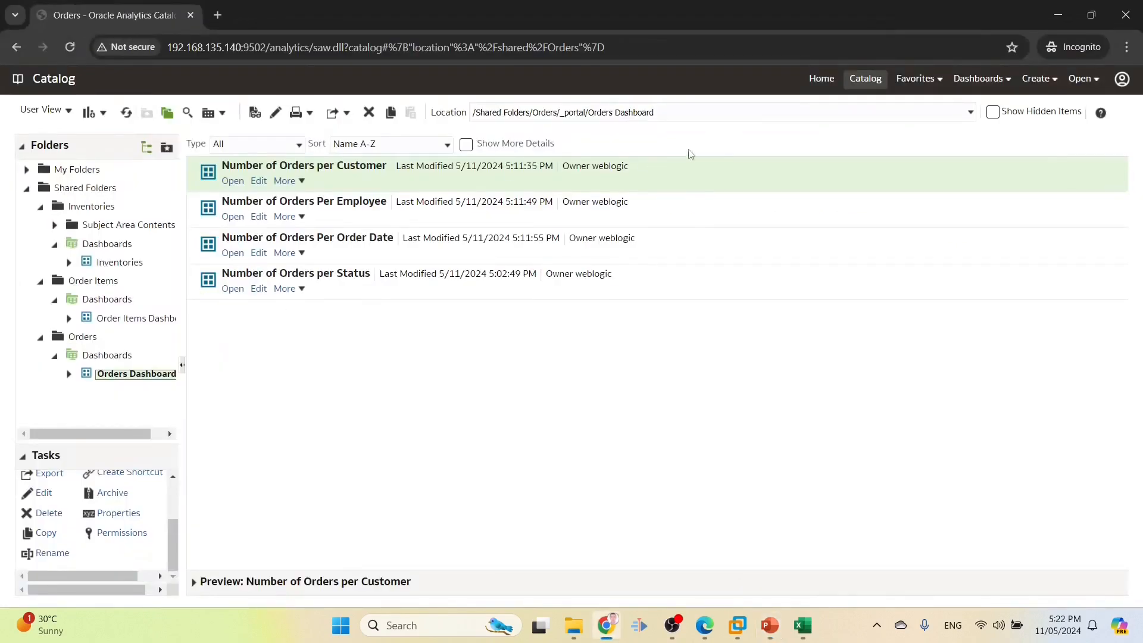
Open the Inventories dashboard, then switch to the window showing the Order Items Dashboard
click(979, 79)
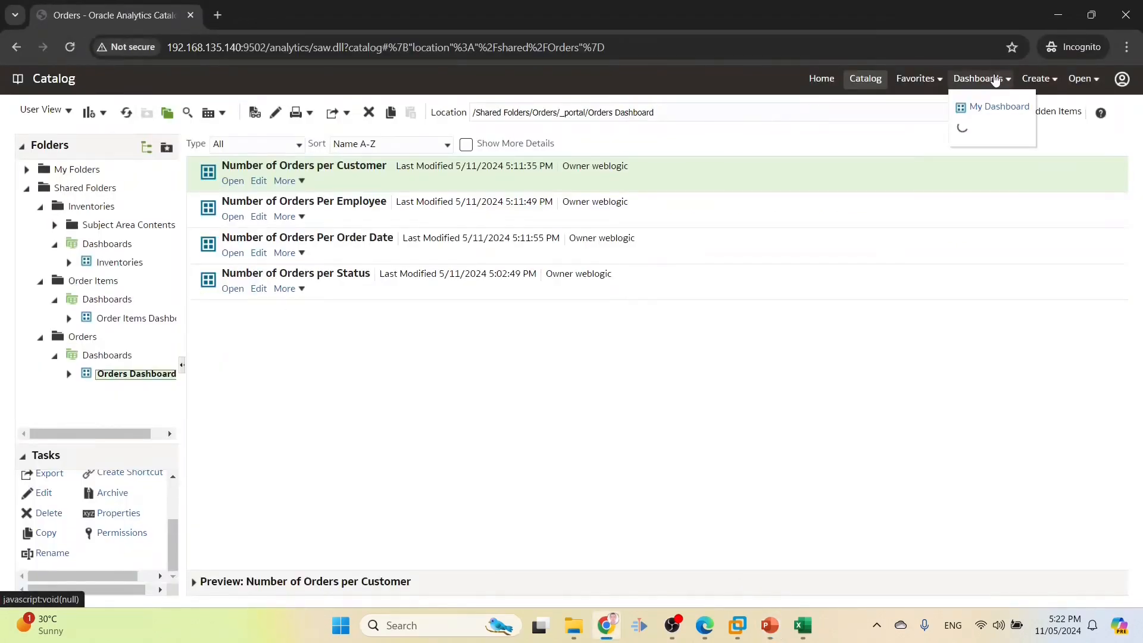
click(806, 173)
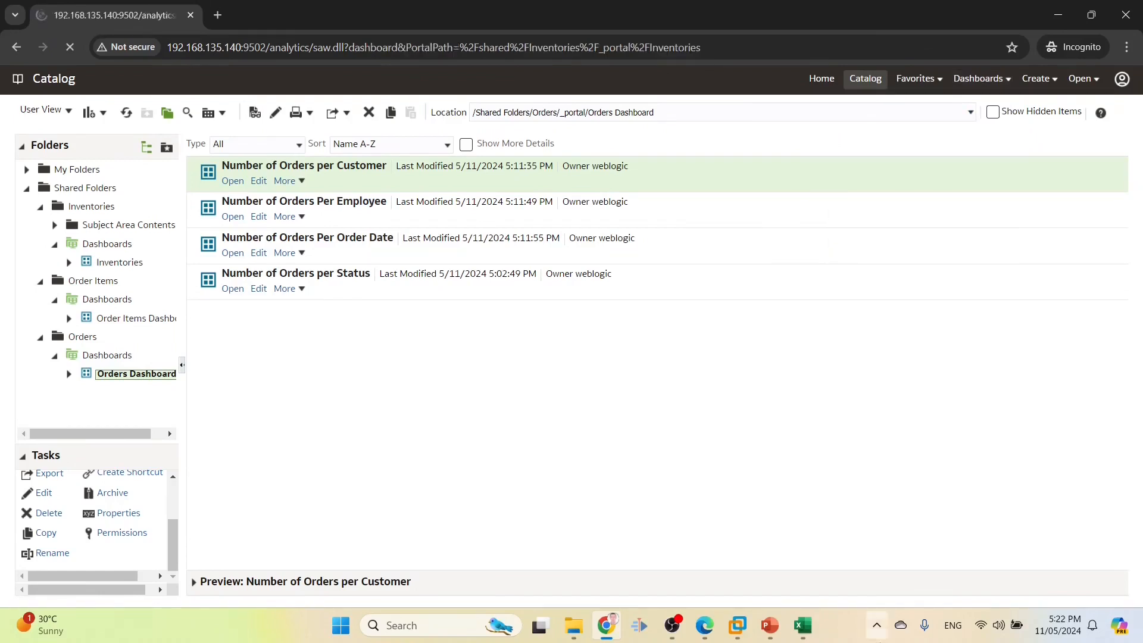
click(798, 623)
click(800, 625)
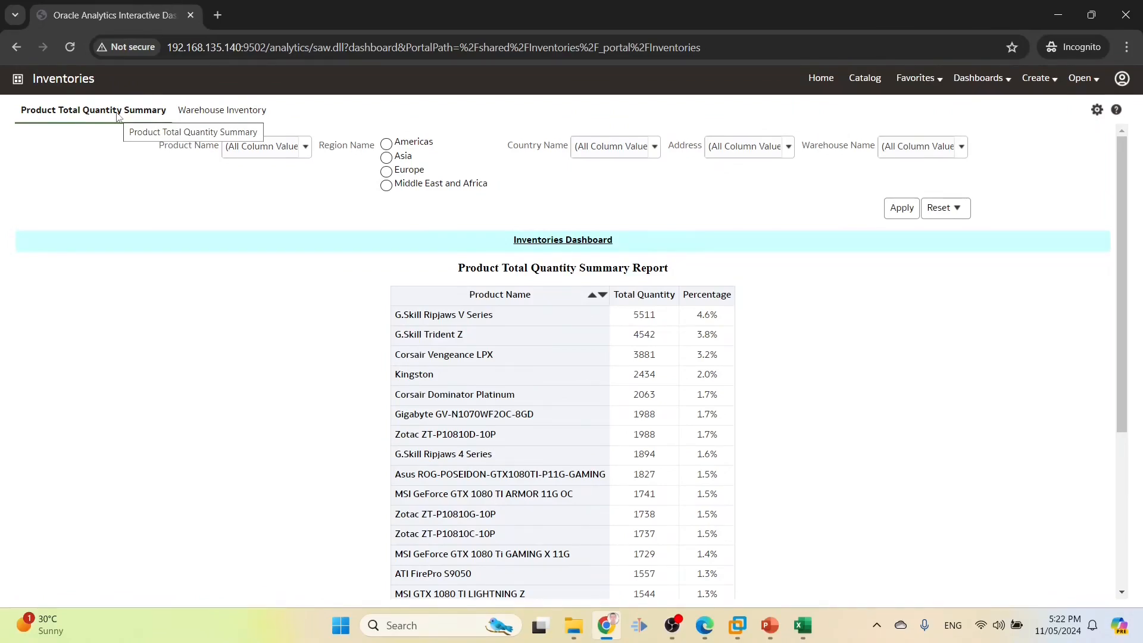
mouse_move(733, 628)
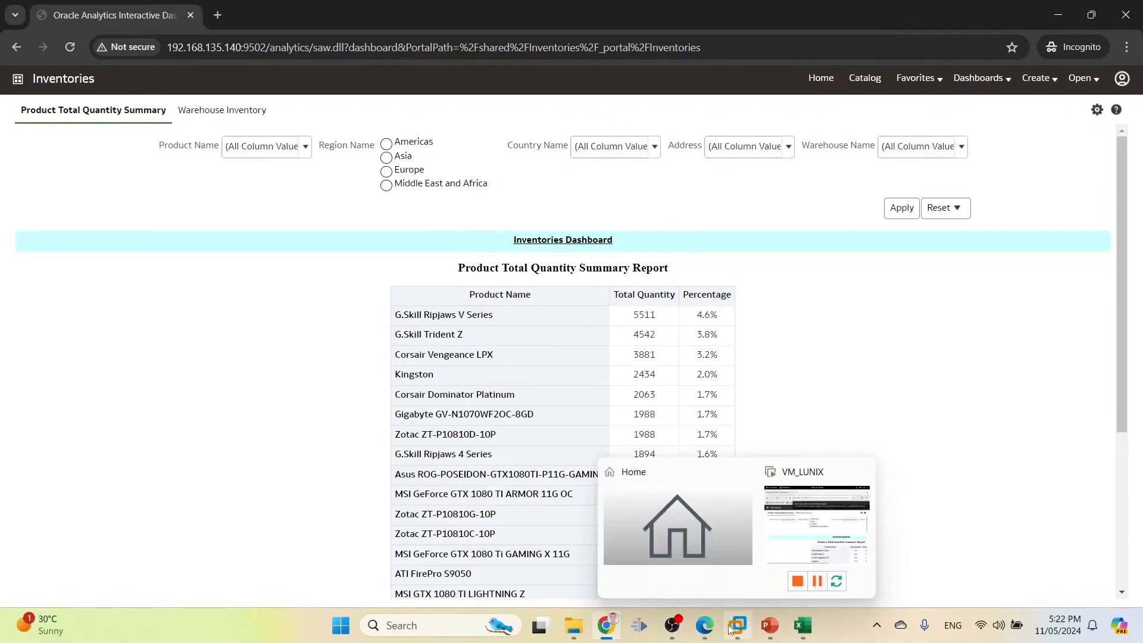
click(708, 635)
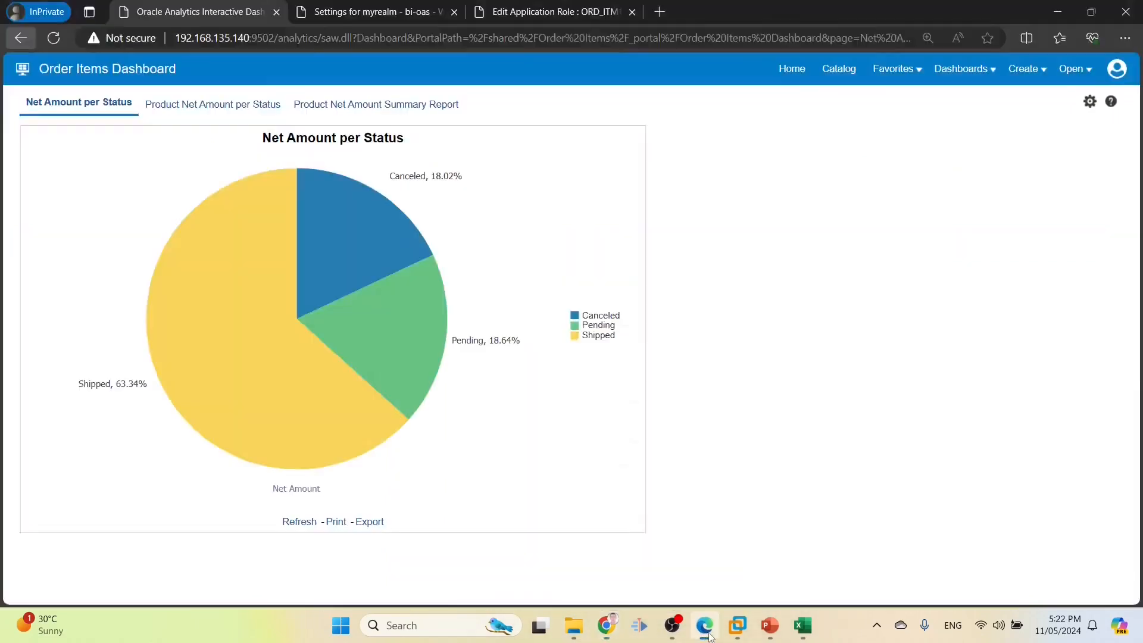
Go to myrealm's Users list in WebLogic and start creating a new user
click(375, 12)
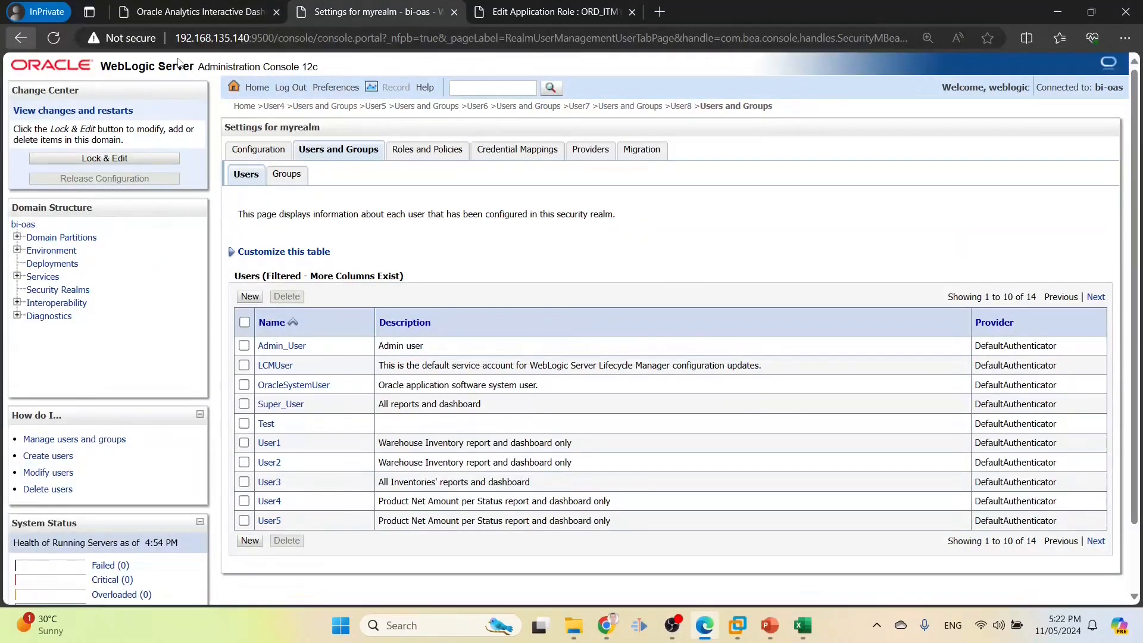
click(41, 292)
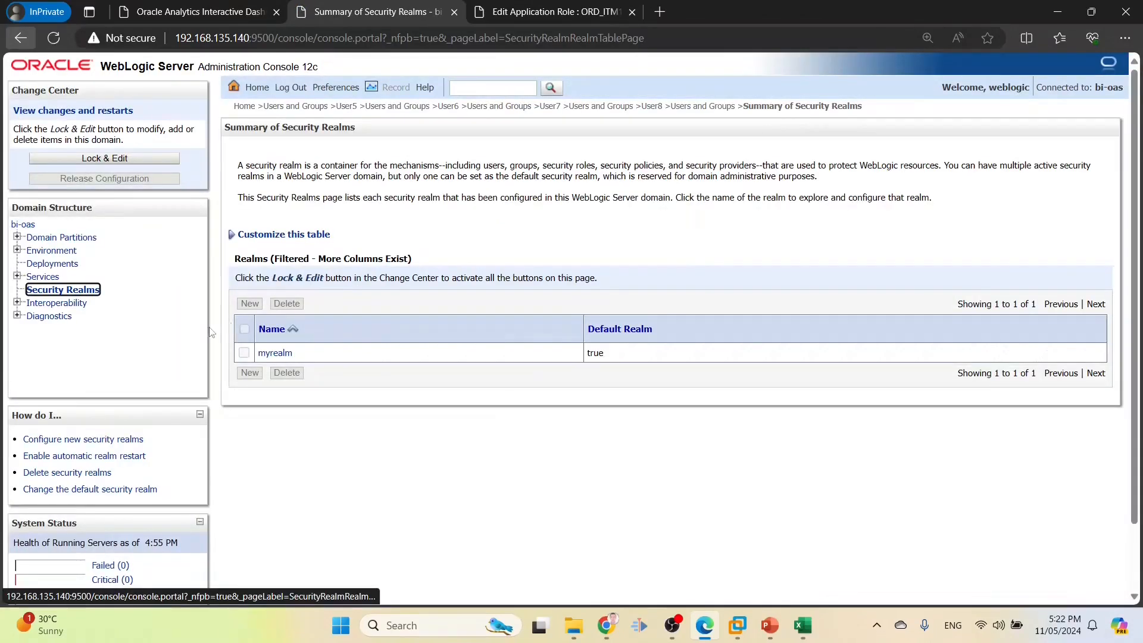
click(271, 354)
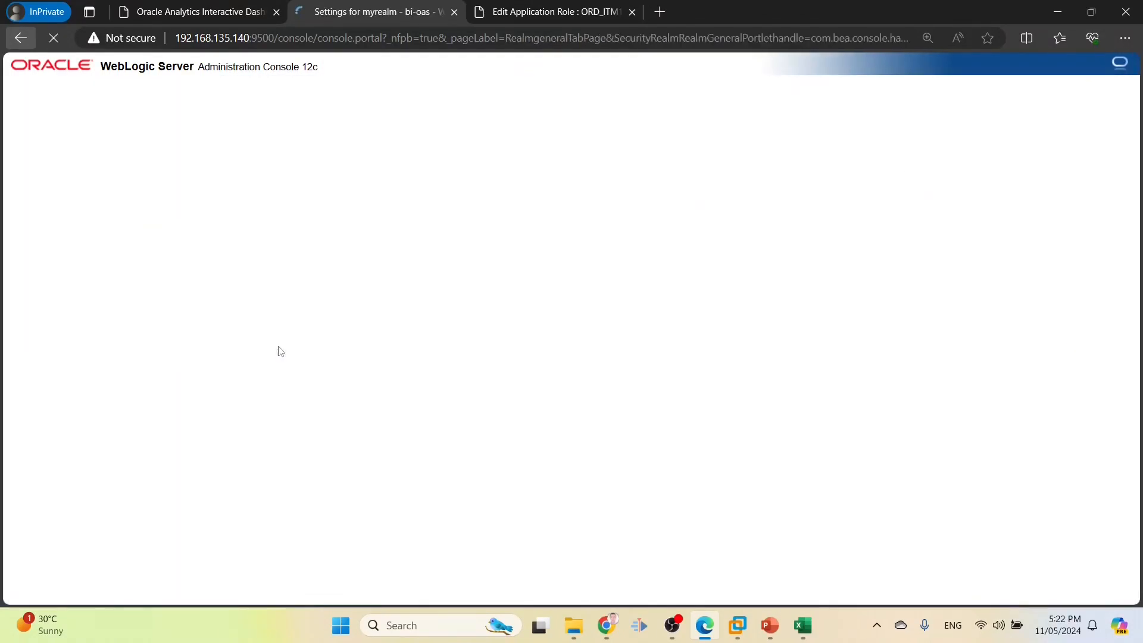
click(330, 156)
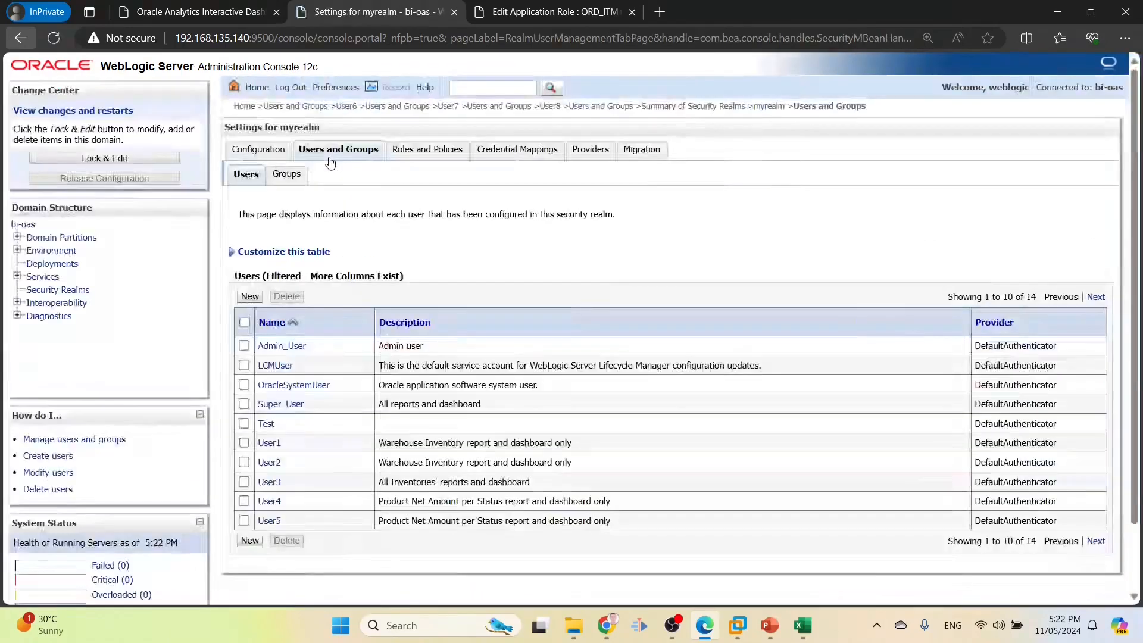
click(250, 296)
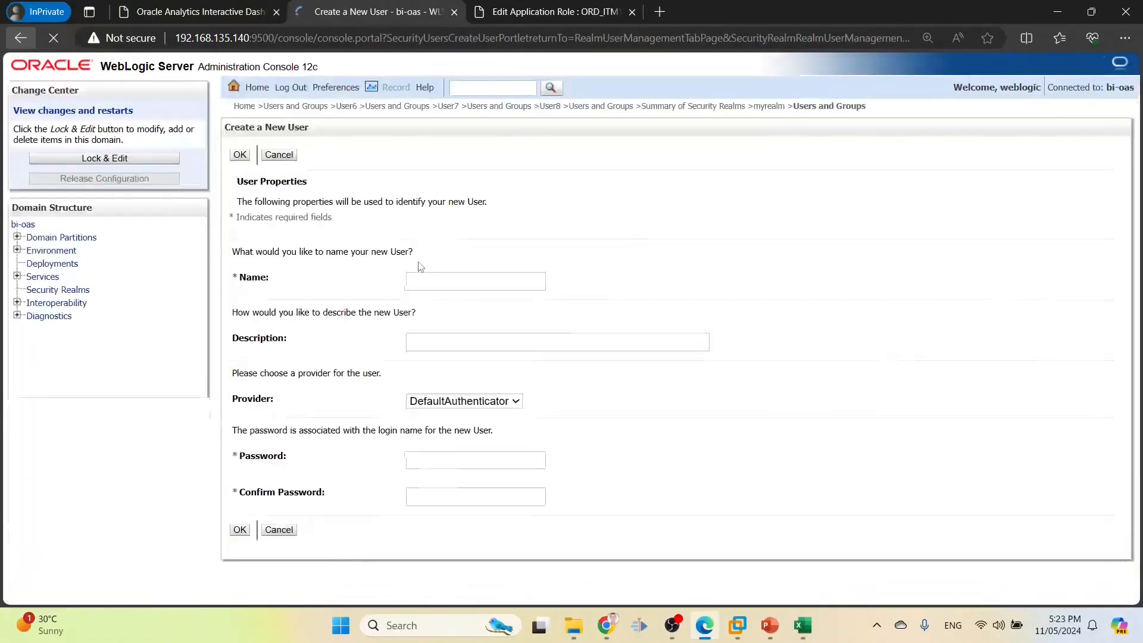
Name the user USER9 and describe it as 'Access to Product Total Quantity Summary', copying the description
click(437, 280)
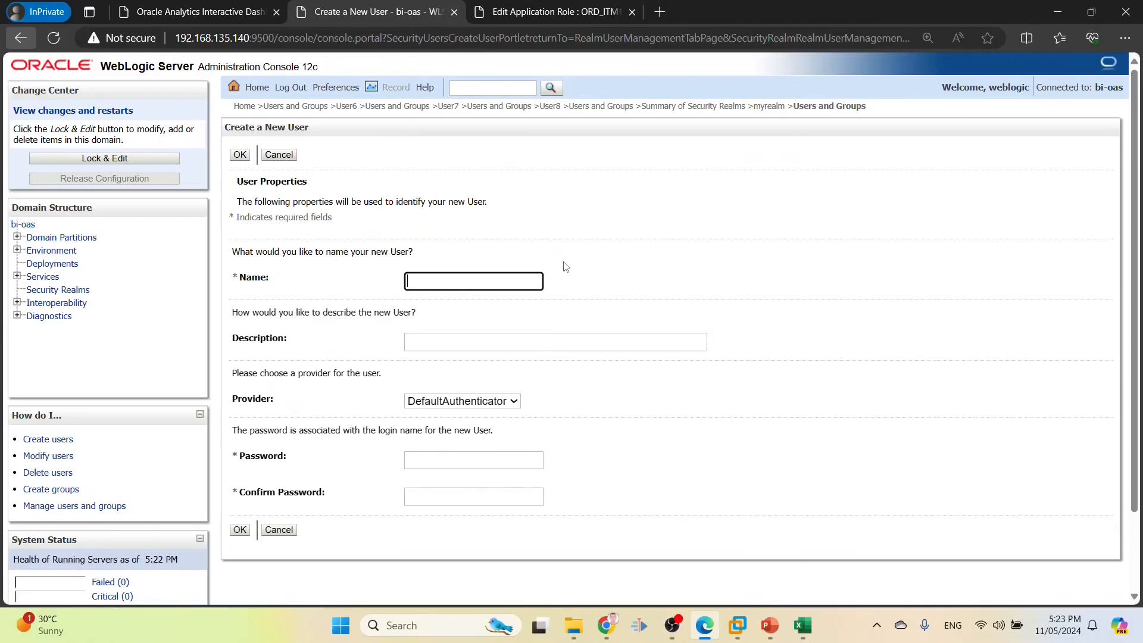
text(USER9)
key(Tab)
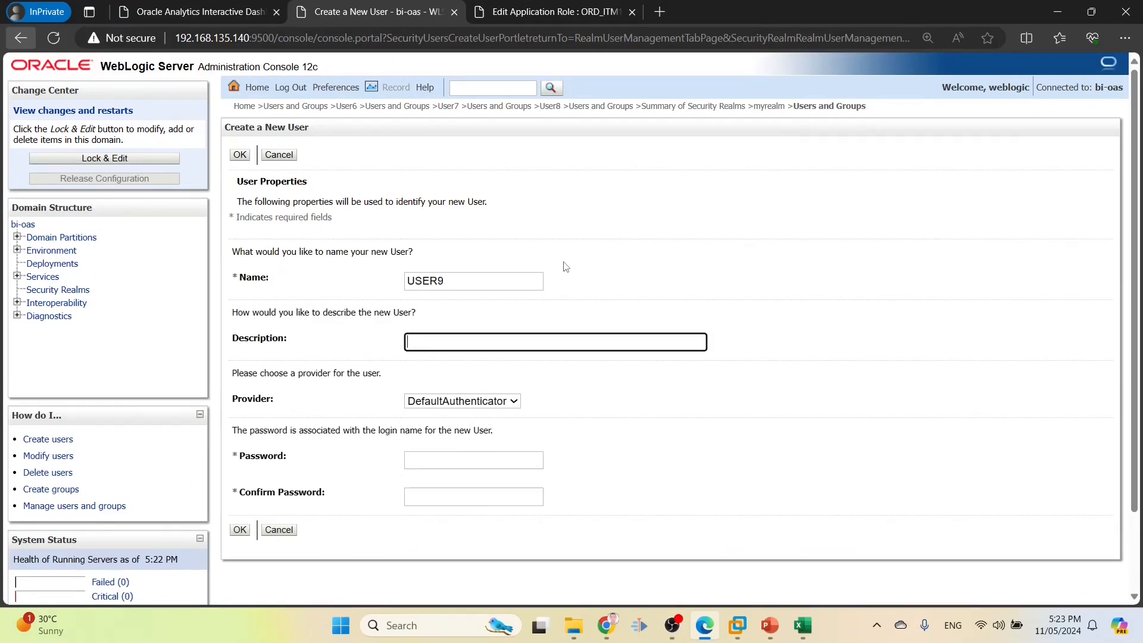
key(alt+Tab)
drag(24, 116, 262, 113)
key(alt+Tab)
text(aCCES)
key(BackSpace)
key(BackSpace)
key(BackSpace)
text(cess to Product Total Quantity Summary)
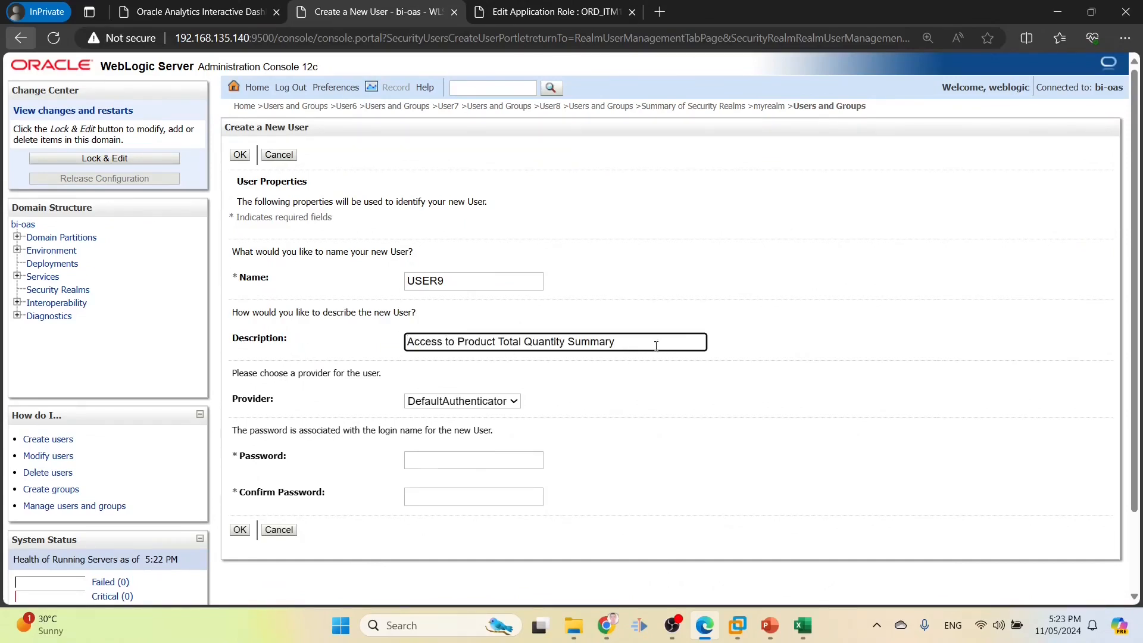
drag(654, 346, 153, 273)
key(ctrl+c)
Enter the password, correct the name to User9, and create the user
click(423, 463)
text(W)
key(Tab)
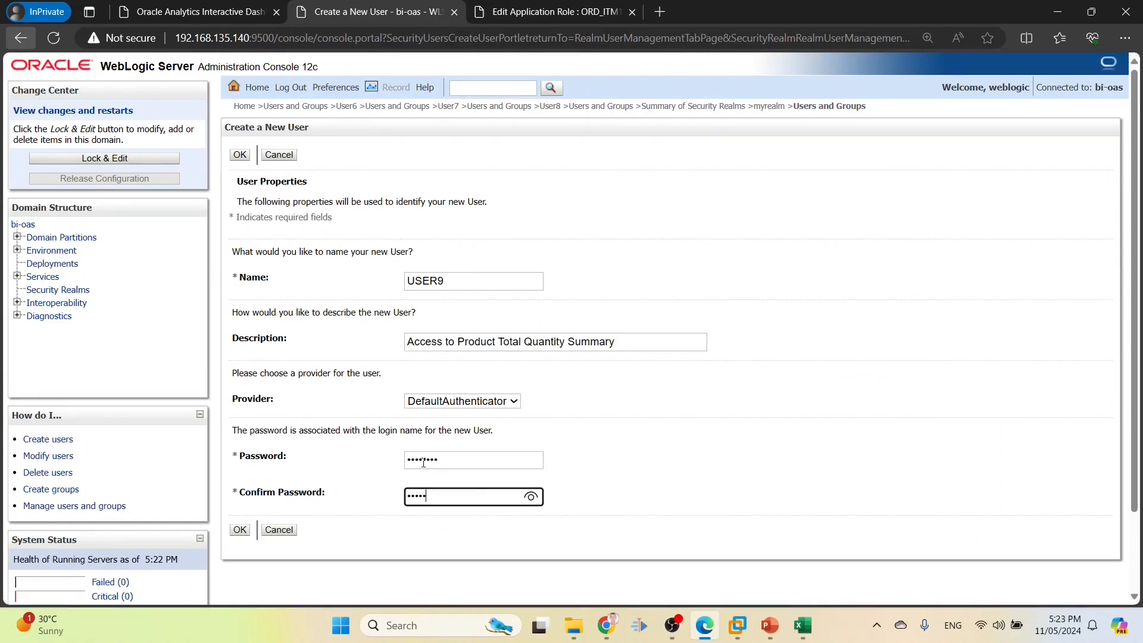
double_click(411, 279)
text(user)
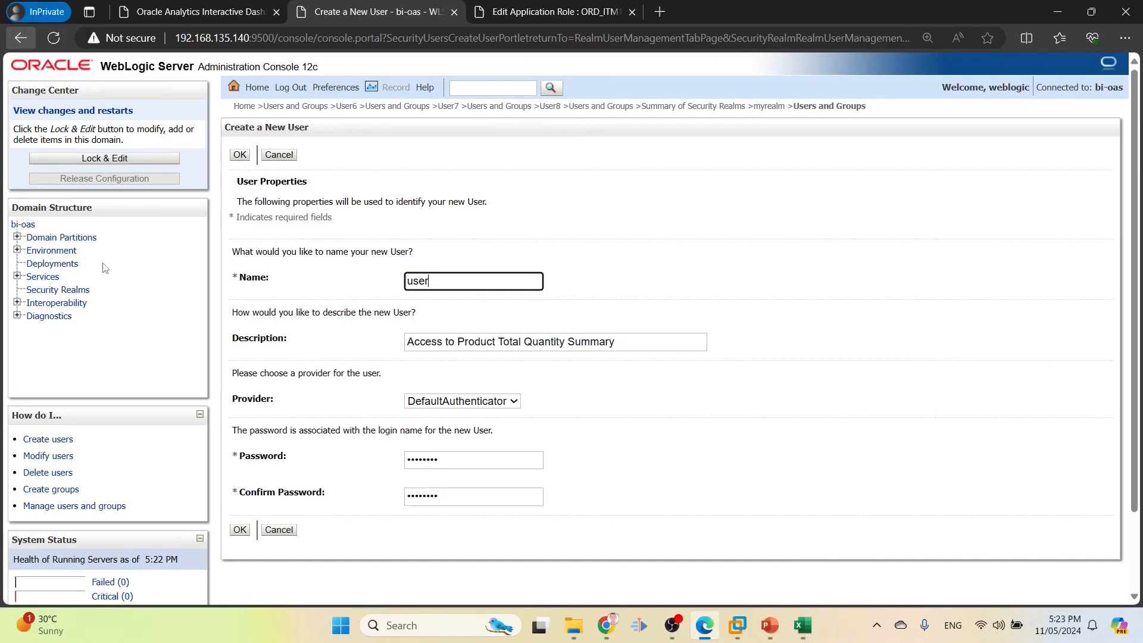
text(9)
key(alt+Tab)
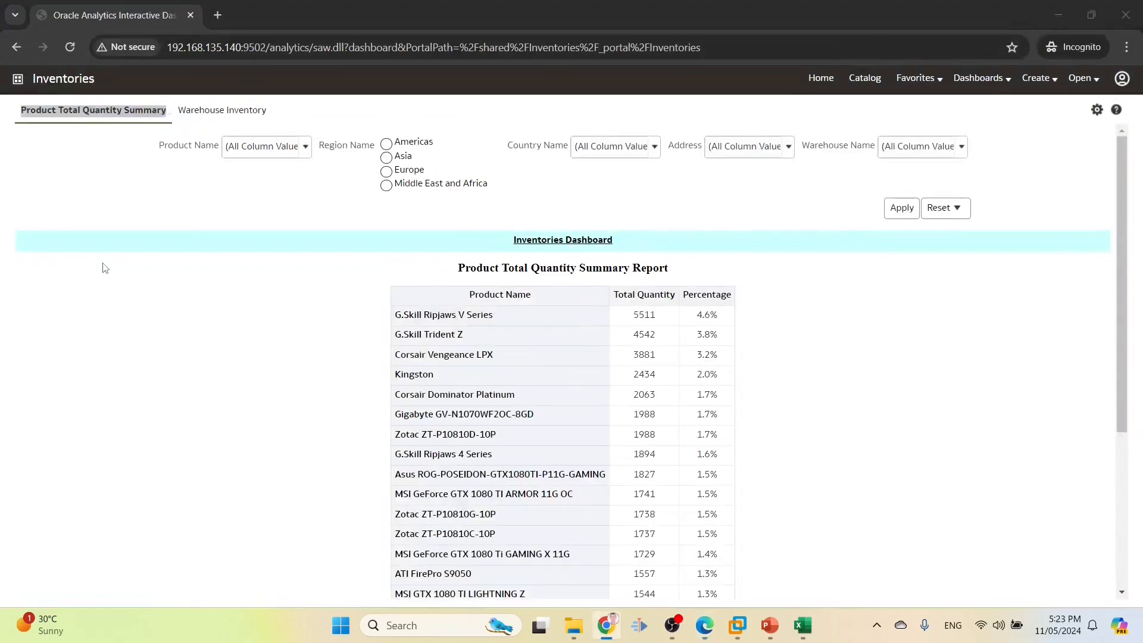
key(alt+Tab)
key(alt+Tab)
key(alt+Tab)
drag(414, 286, 397, 284)
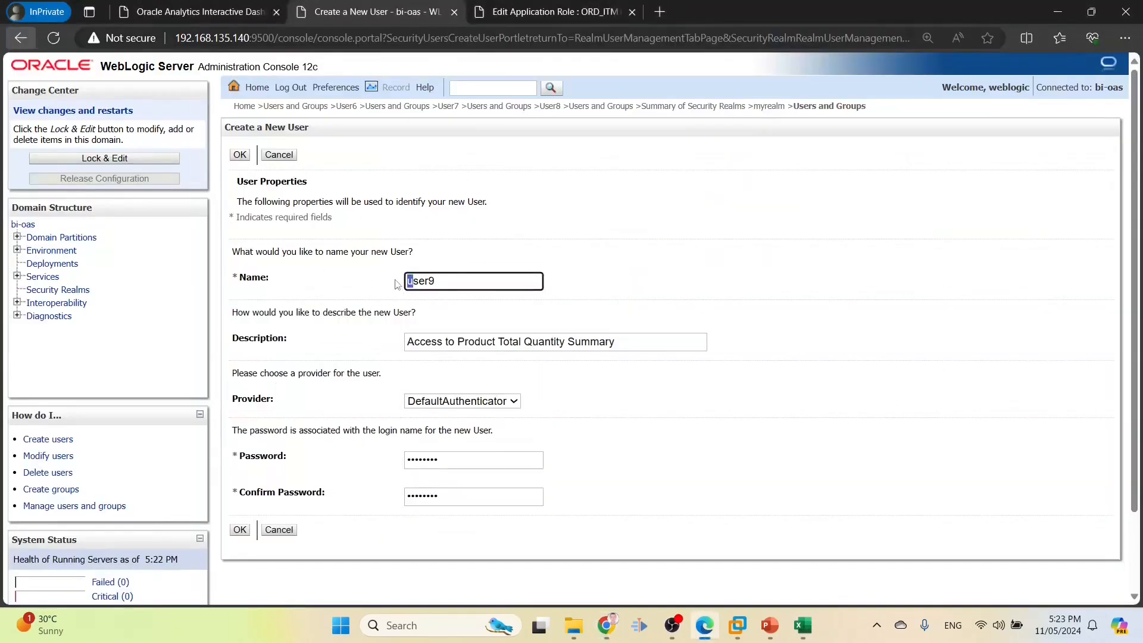
text(U)
click(240, 534)
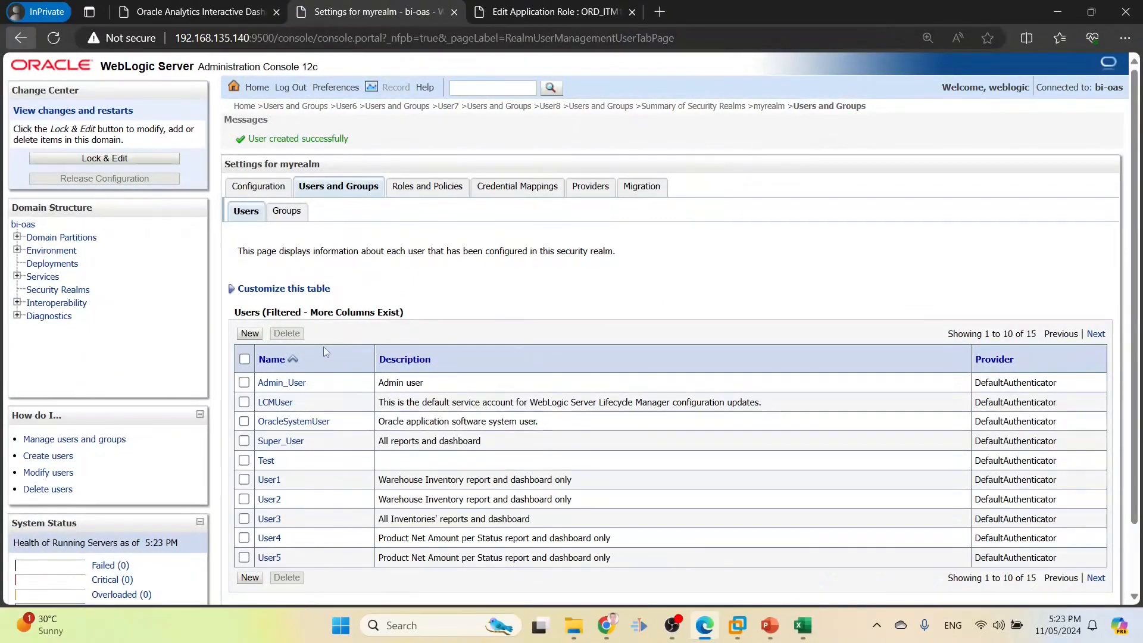
Cancel the ORD_ITM1_ROLE edit without changes, briefly checking the requirements spreadsheet
click(519, 14)
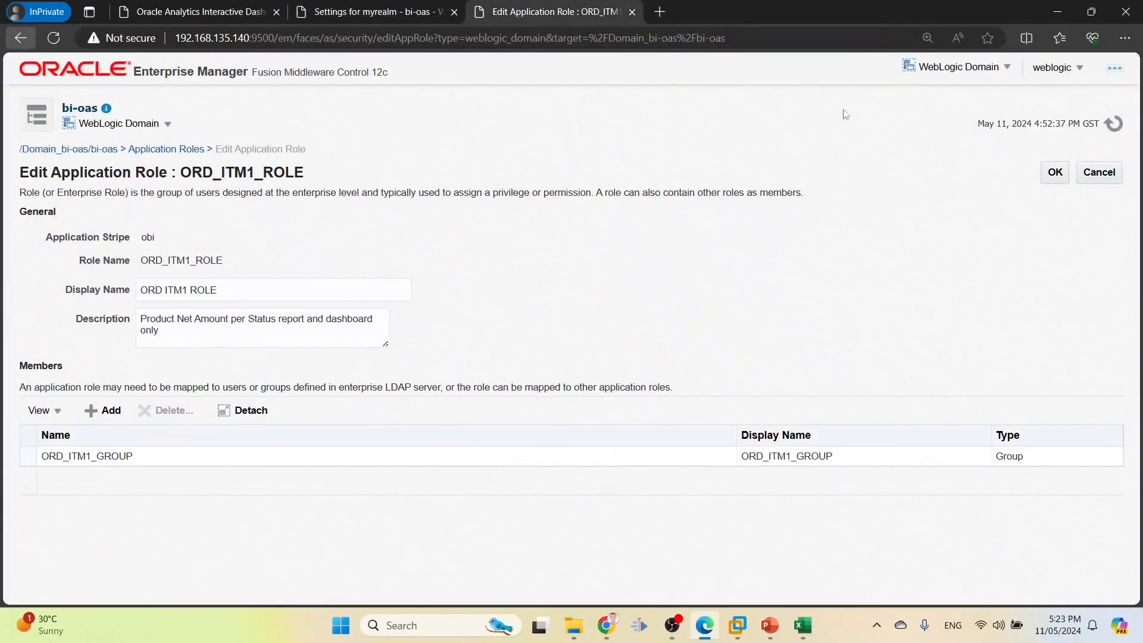
click(1106, 174)
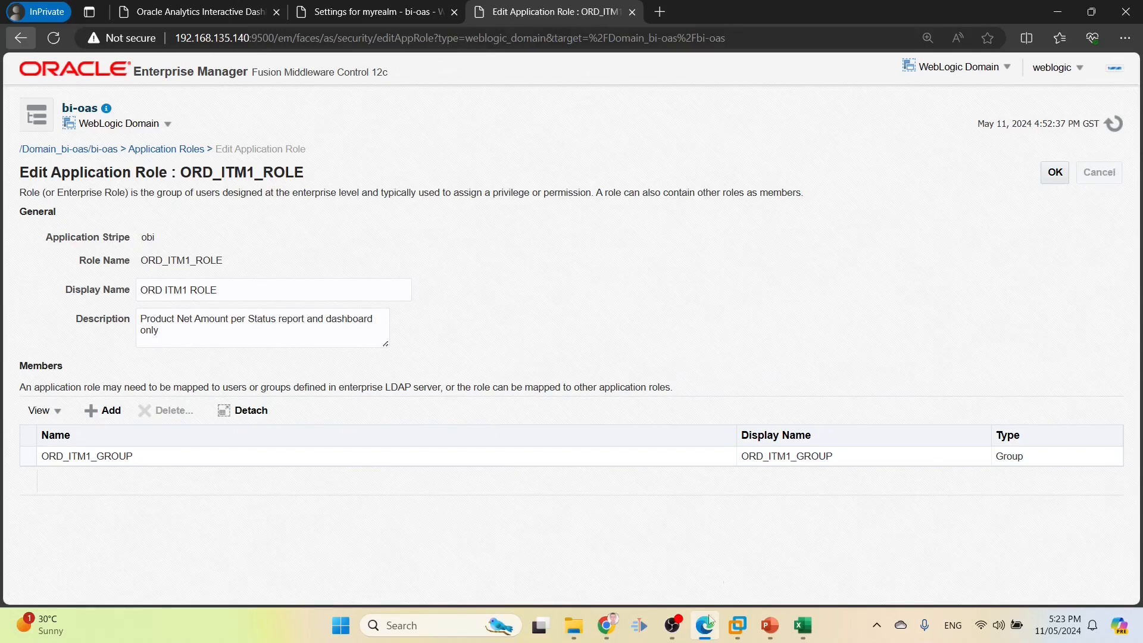
click(801, 633)
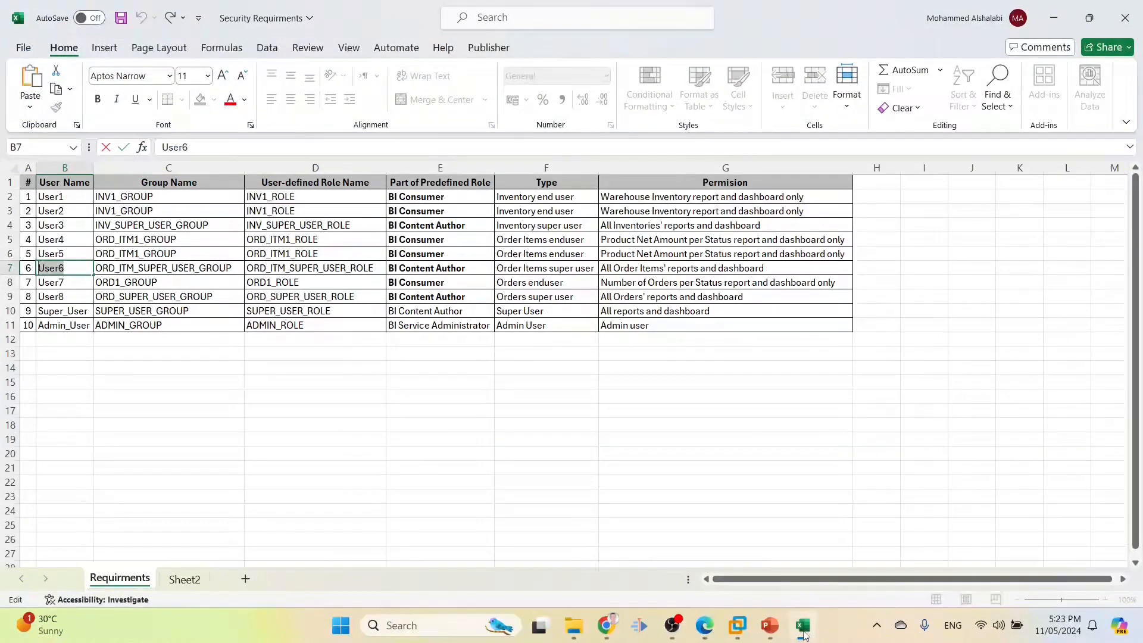
click(803, 633)
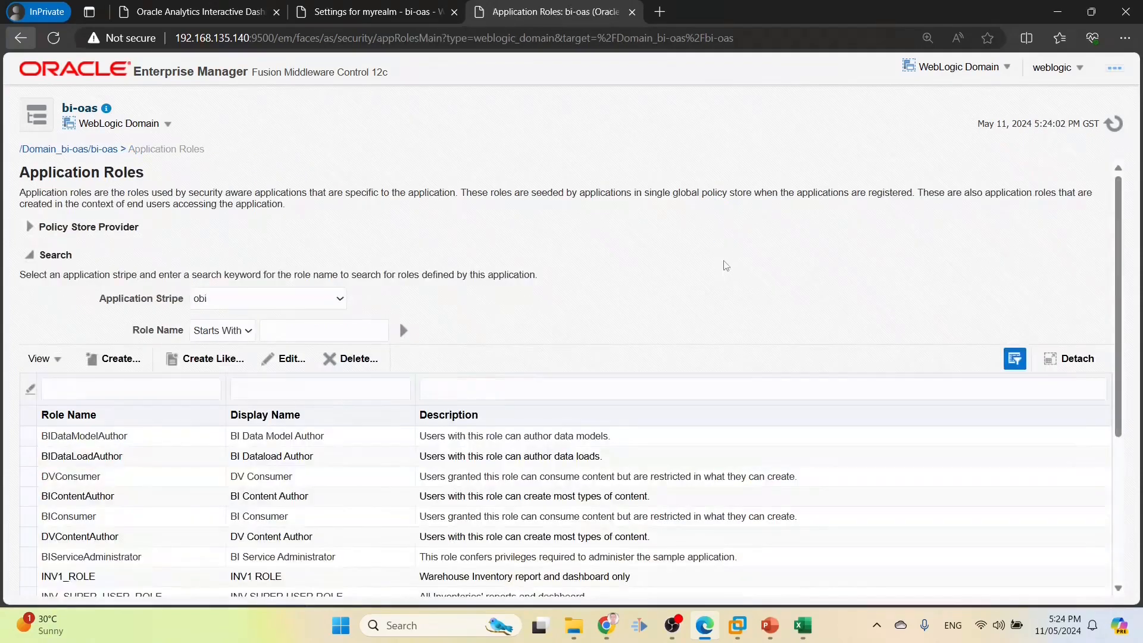
Start application role INV2_ROLE, pasting the description 'Access to Product Total Quantity Summary'
click(132, 361)
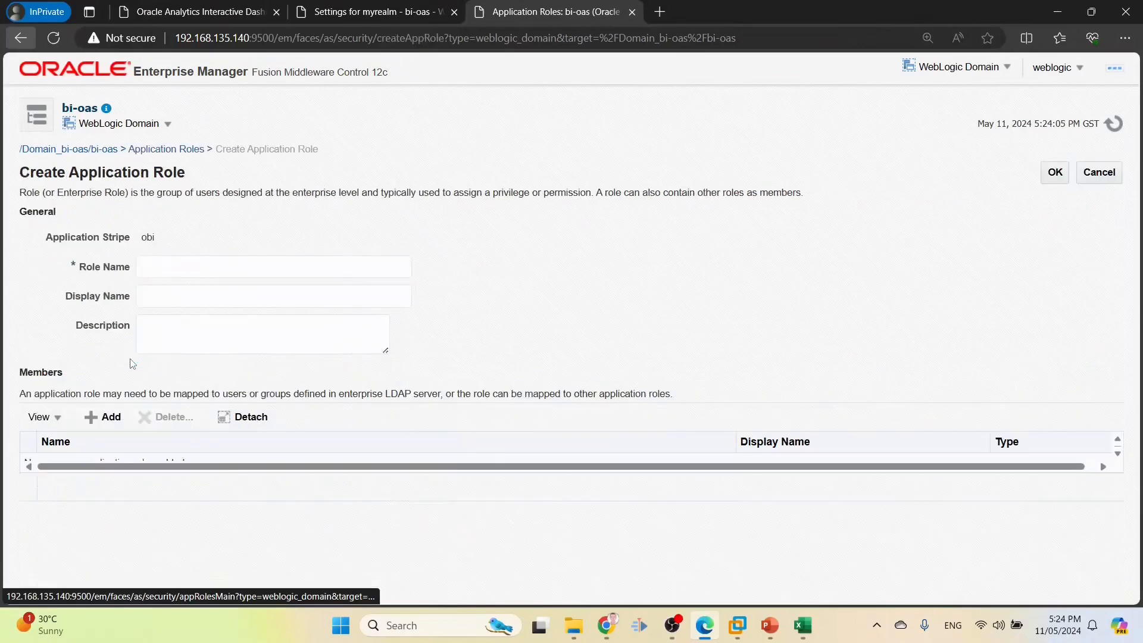
click(178, 265)
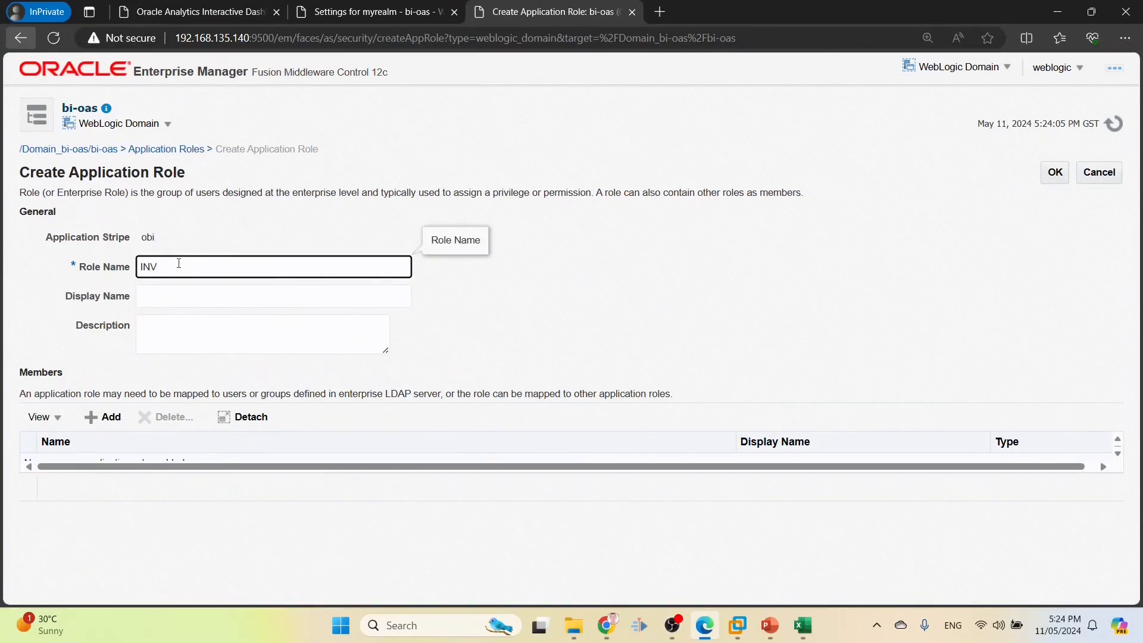
key(Tab)
text(IN)
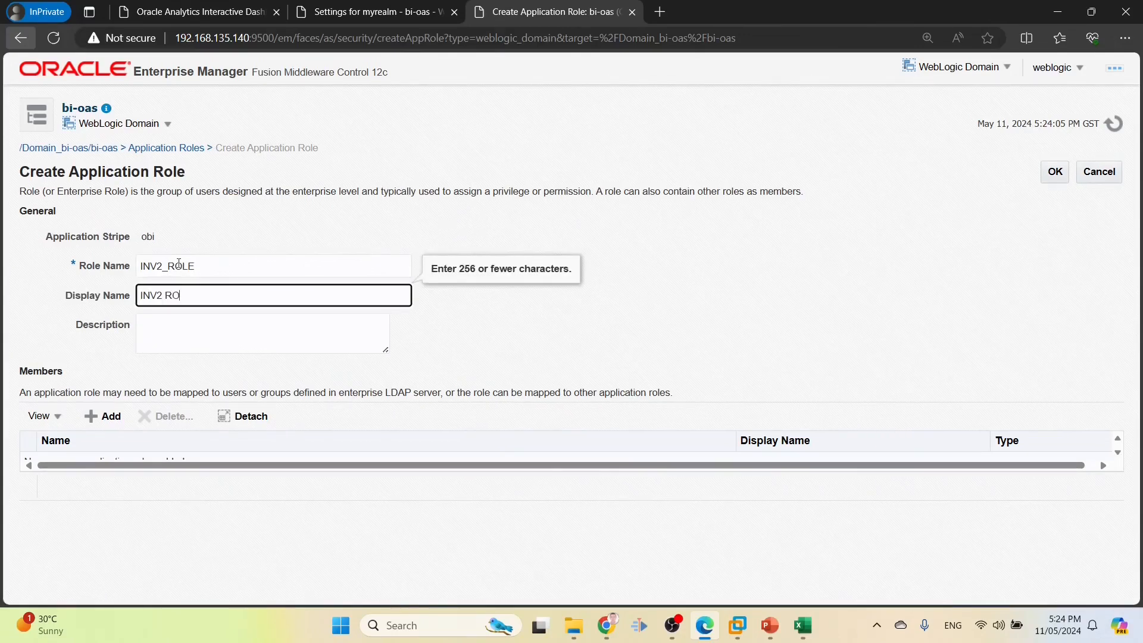
key(Tab)
key(ctrl+v)
Search users for 'USER' and add User9 as the role's member
click(103, 415)
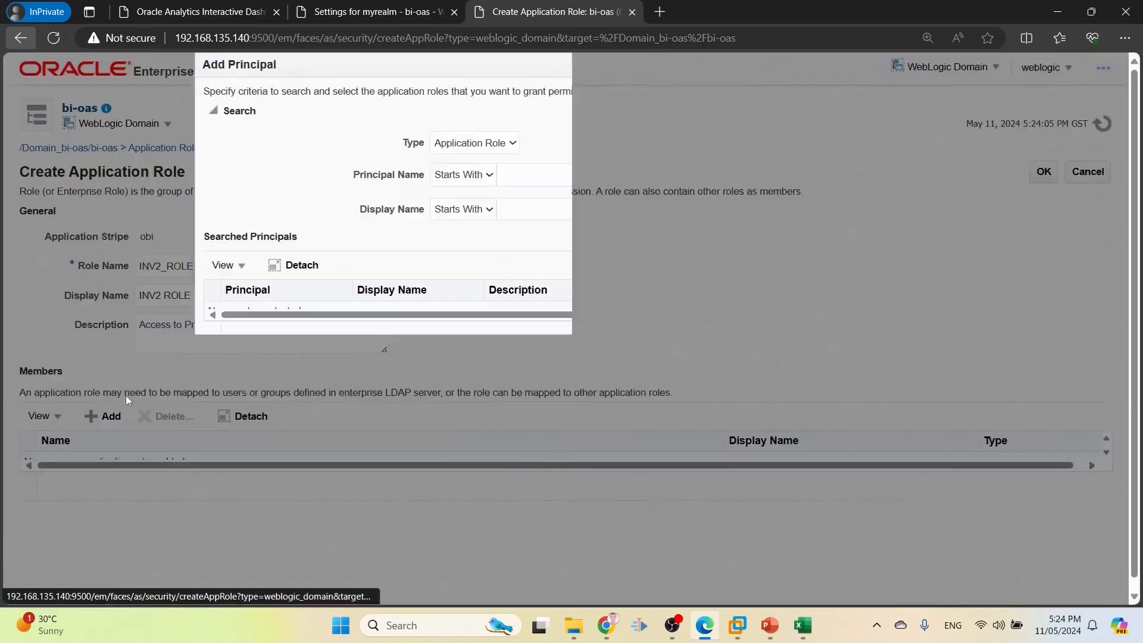
click(462, 143)
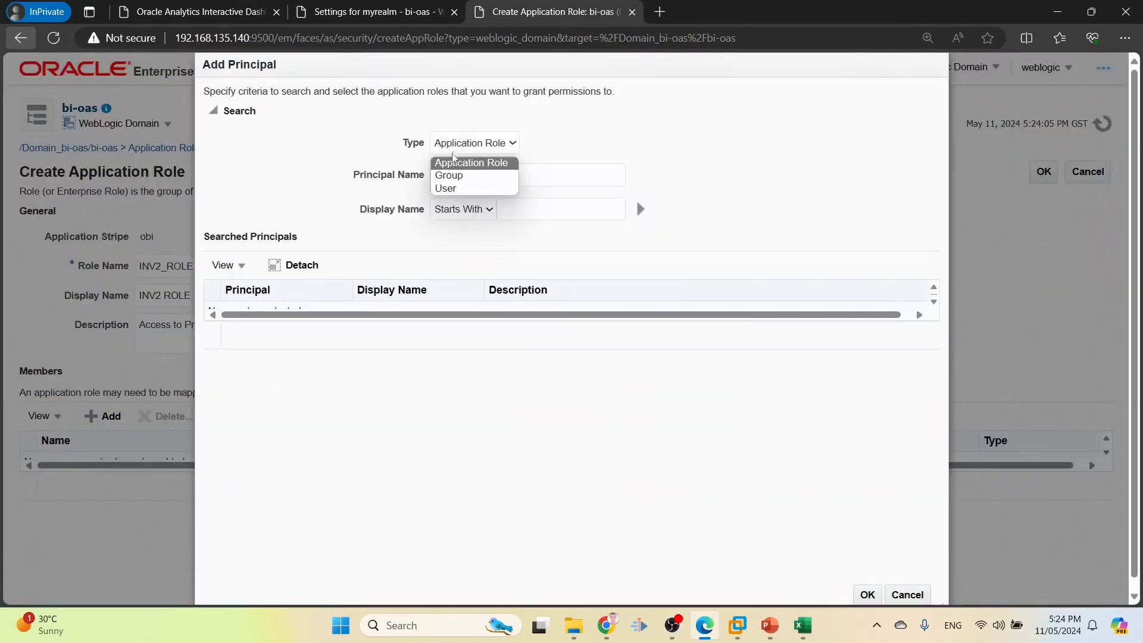
click(460, 189)
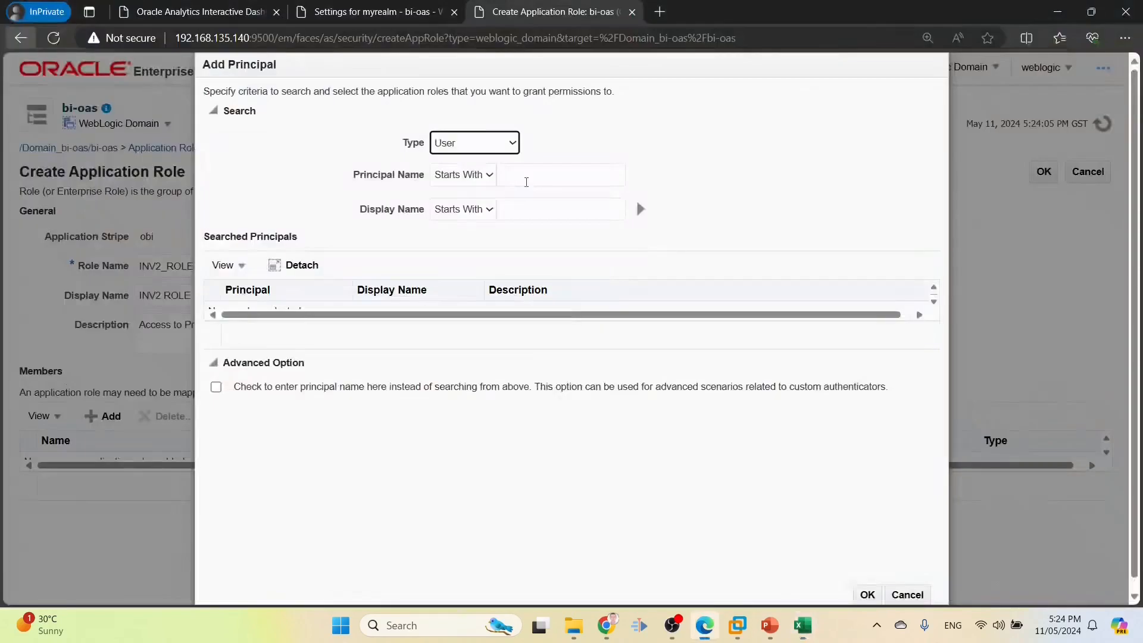
click(527, 182)
text(USER)
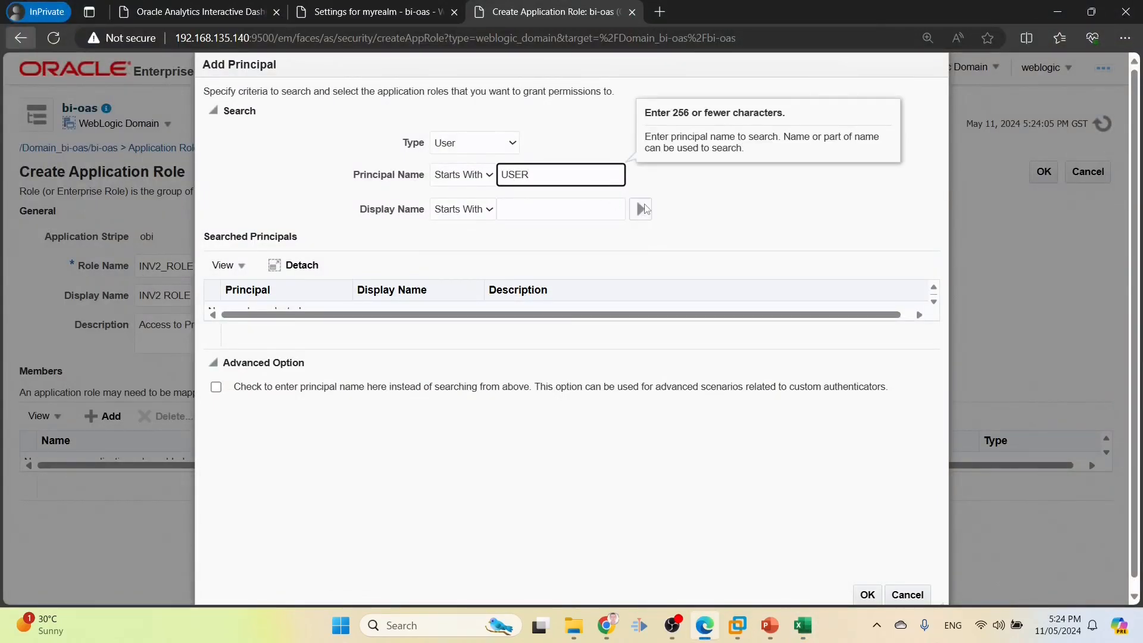
click(643, 208)
click(274, 472)
click(864, 598)
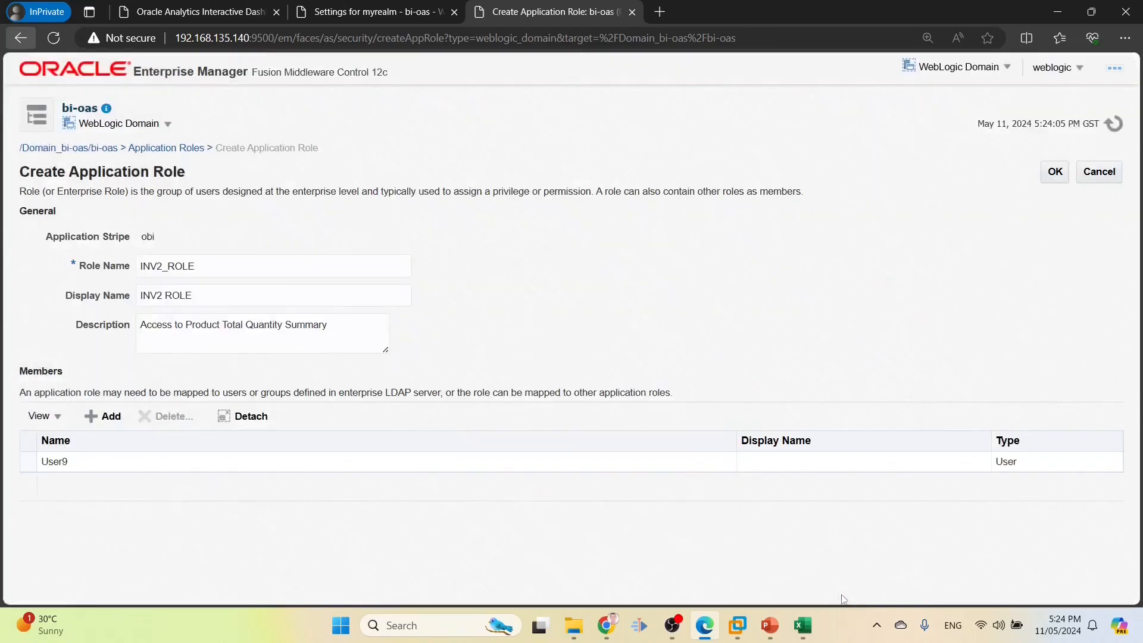
Save the new INV2_ROLE application role and scroll the Application Roles list
click(1052, 176)
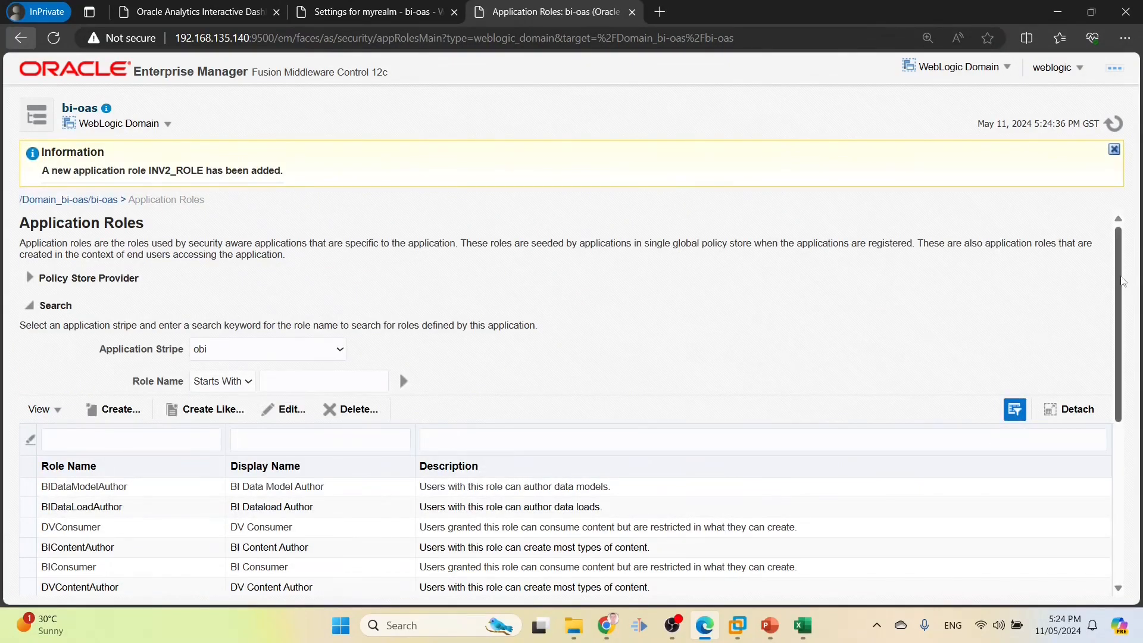
scroll(1119, 306, down, 1)
drag(1123, 307, 1139, 372)
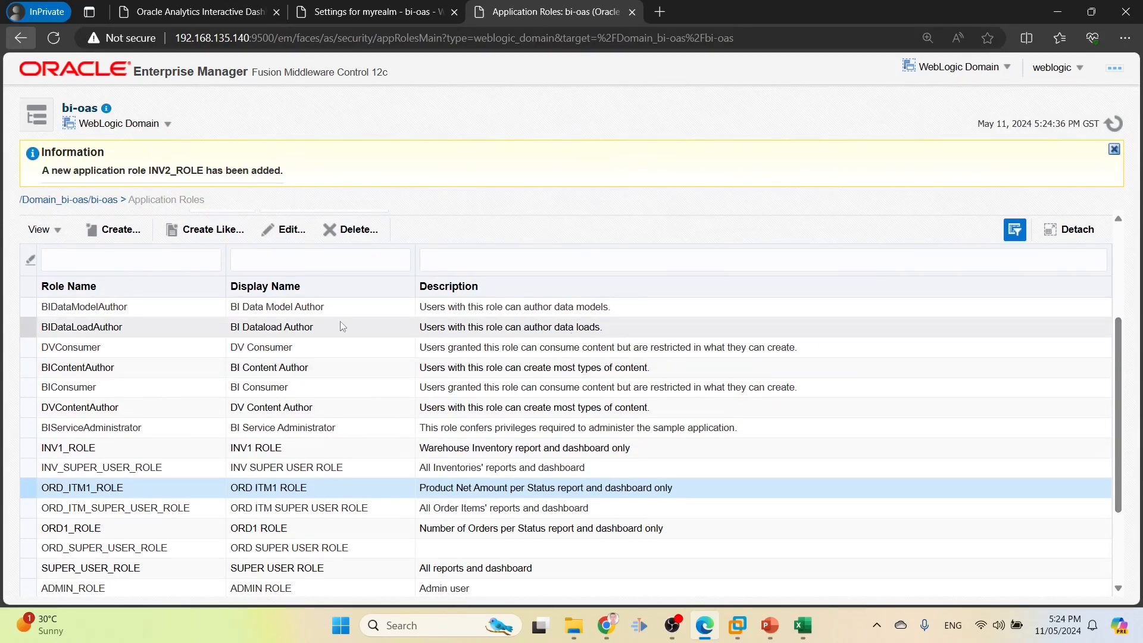
Add INV2_ROLE, found by searching 'INV', as a member of BIConsumer and save
click(79, 387)
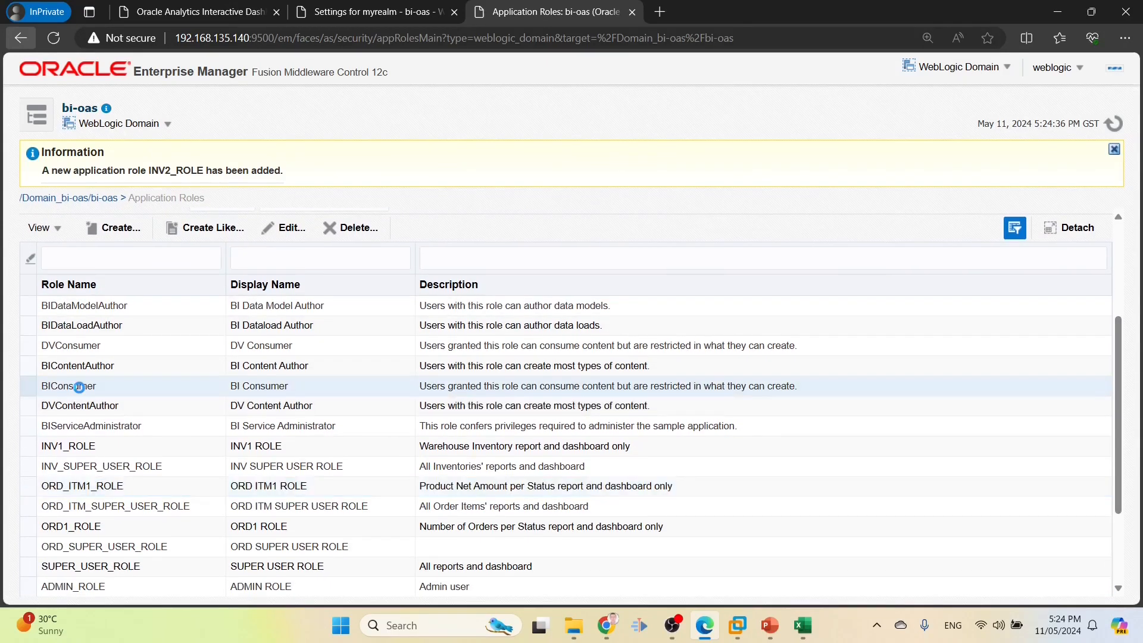
click(288, 232)
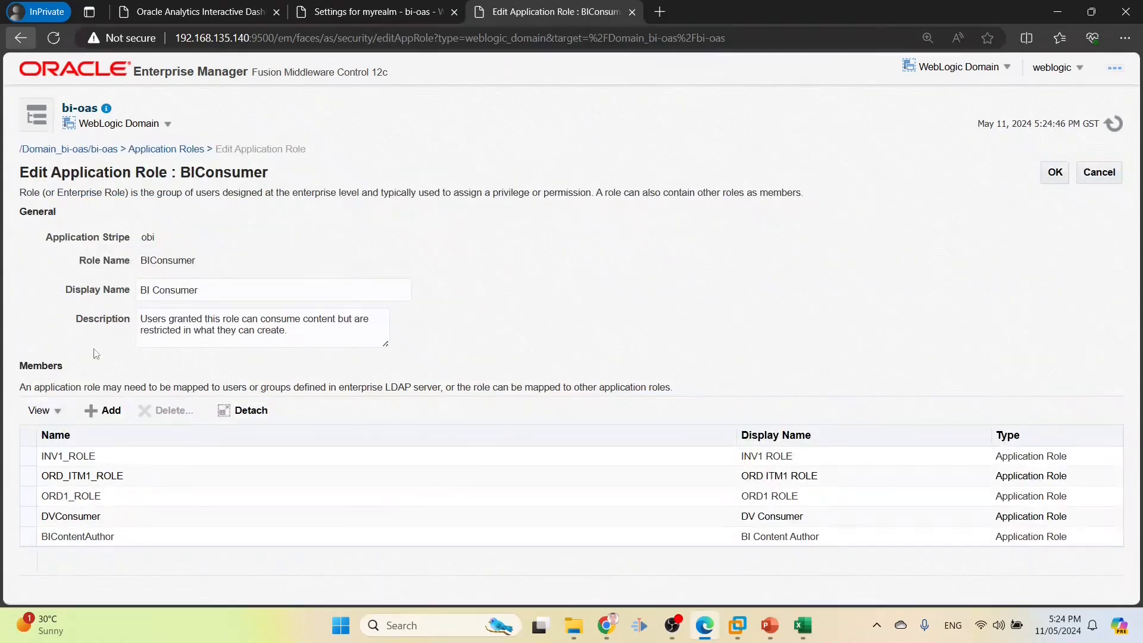
click(92, 412)
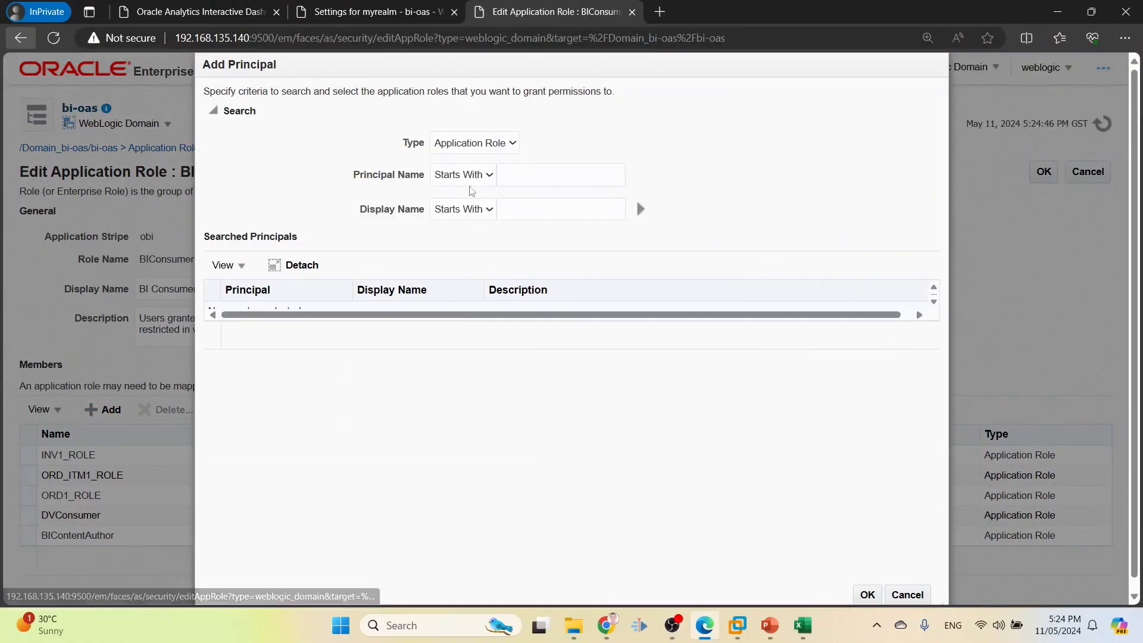
click(531, 172)
text(ORD)
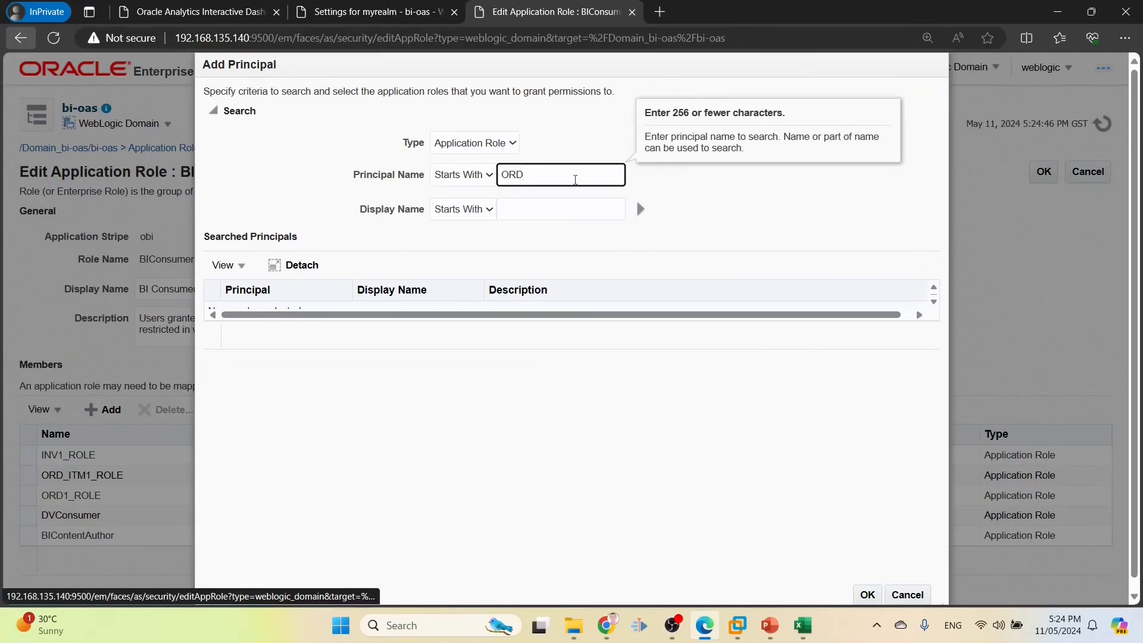
key(ctrl+a)
text(INV)
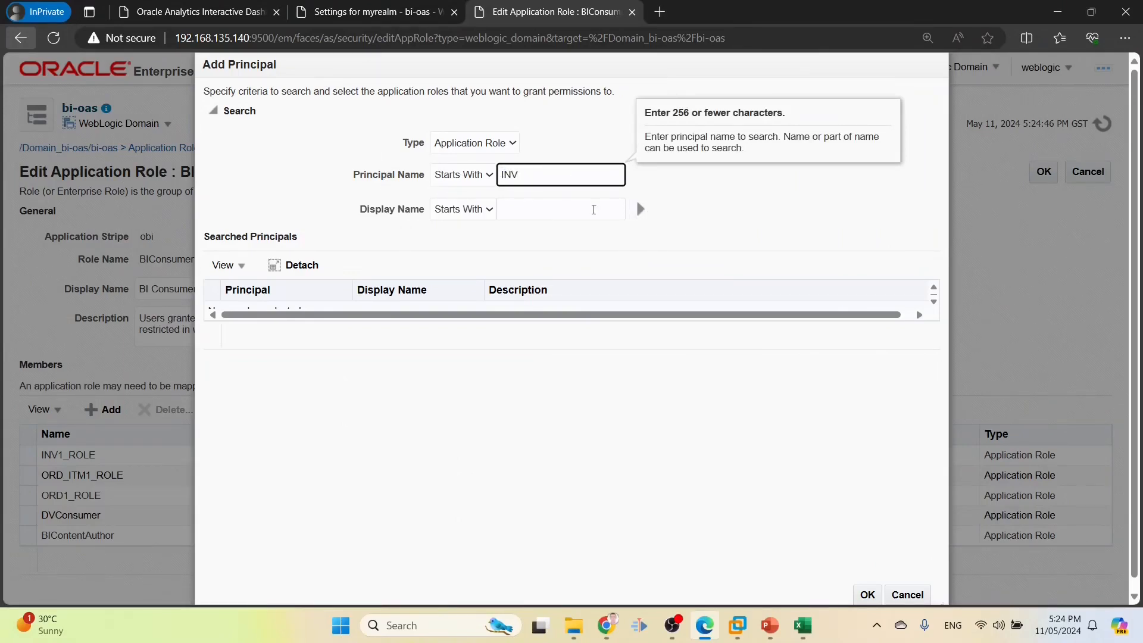
click(640, 209)
click(288, 315)
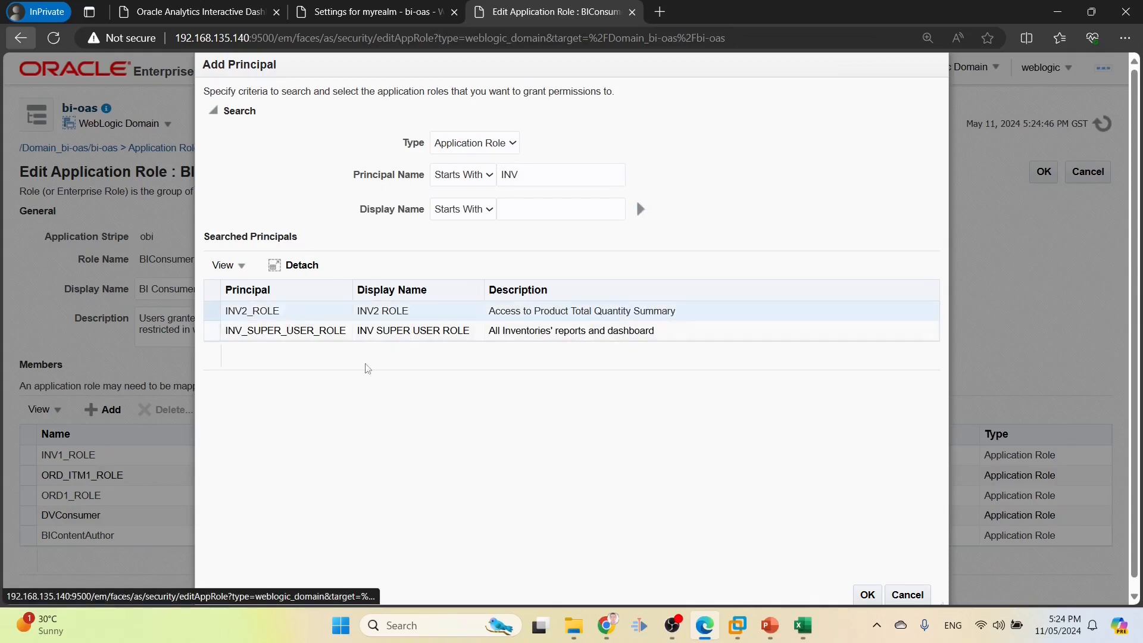
click(867, 594)
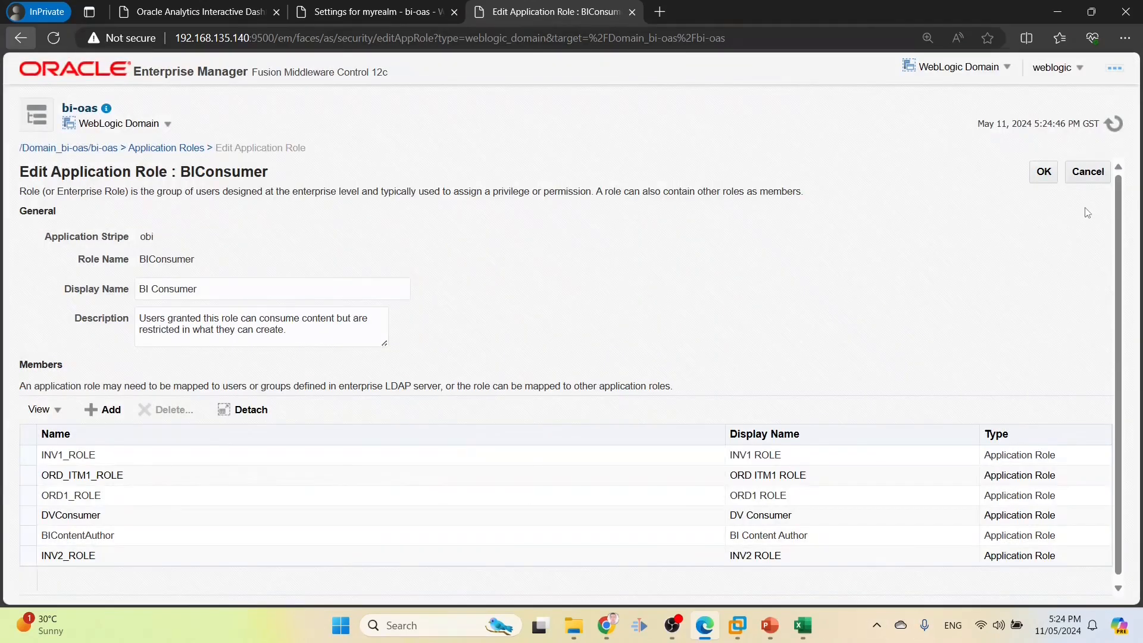
click(1046, 173)
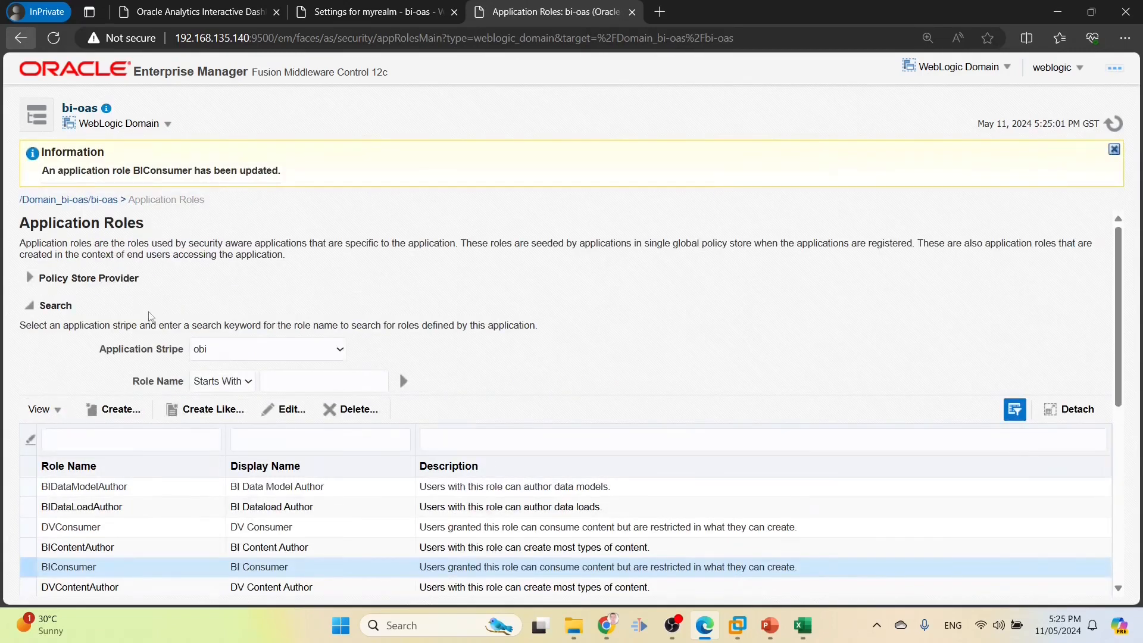
From the Order Items dashboard, open the catalog and expand Shared Folders
click(199, 8)
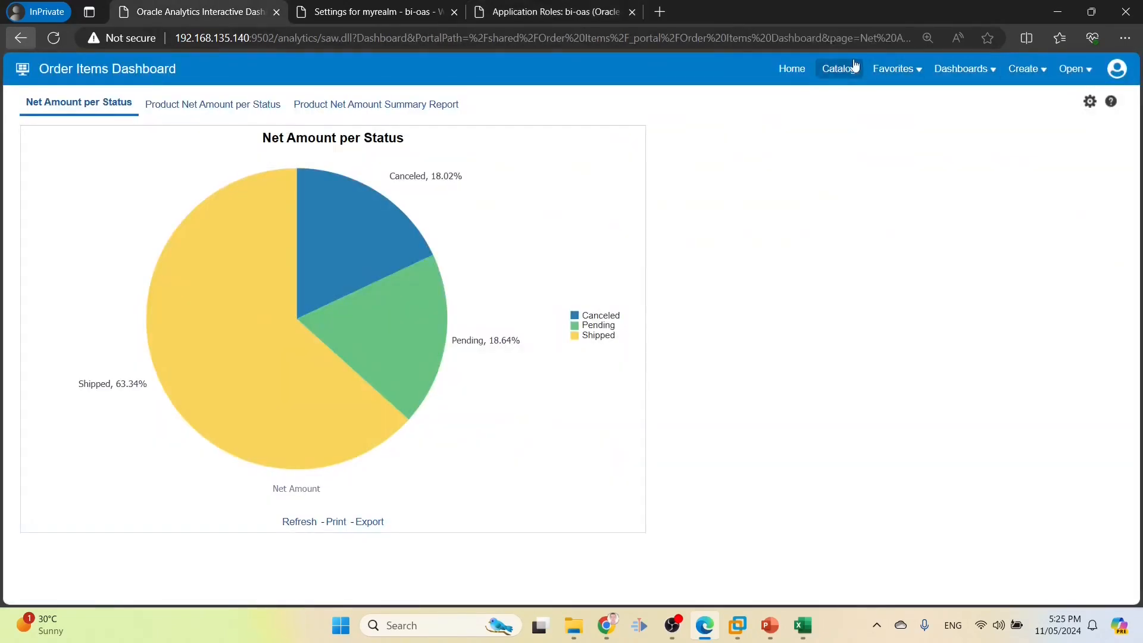
click(836, 69)
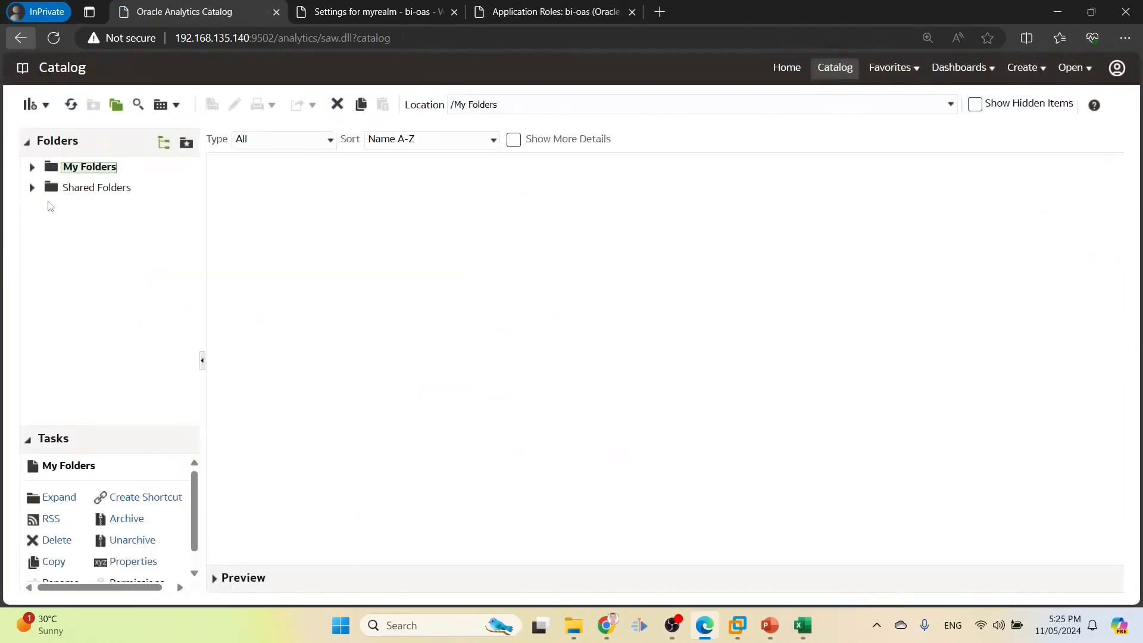
click(78, 189)
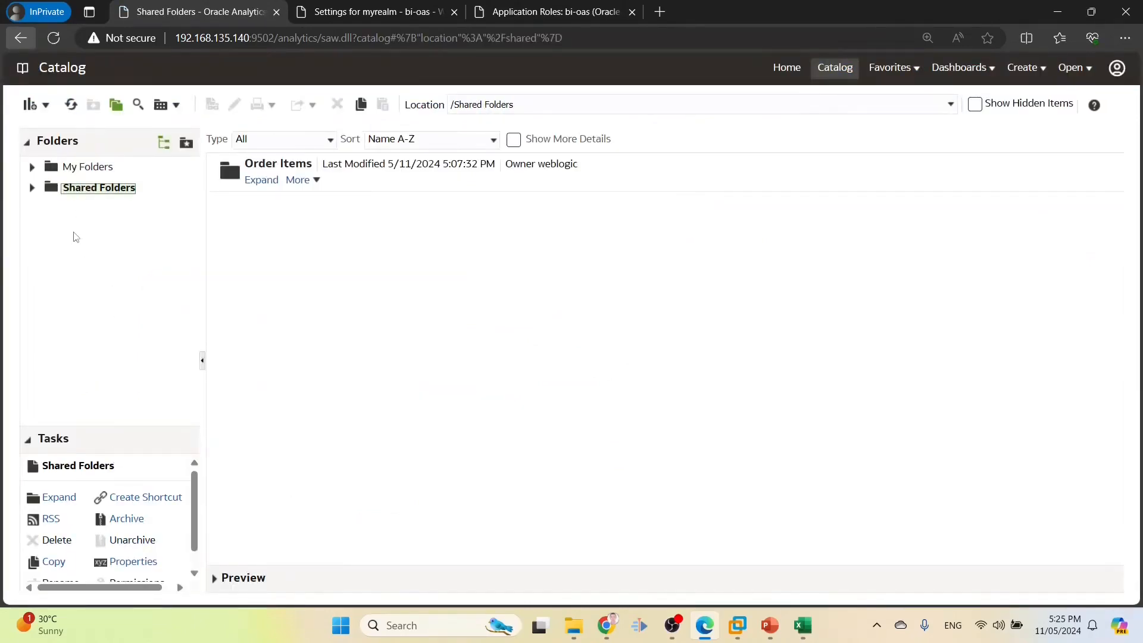
click(32, 188)
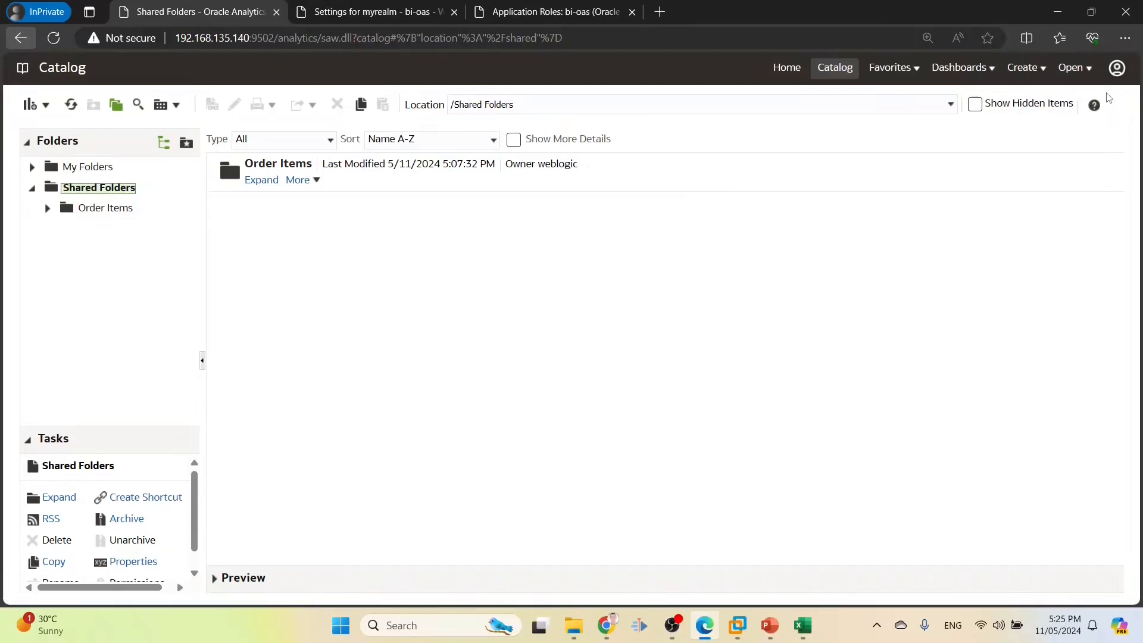
In the other signed-in session, review the account's application roles under My Account, then cancel
click(1112, 73)
click(605, 624)
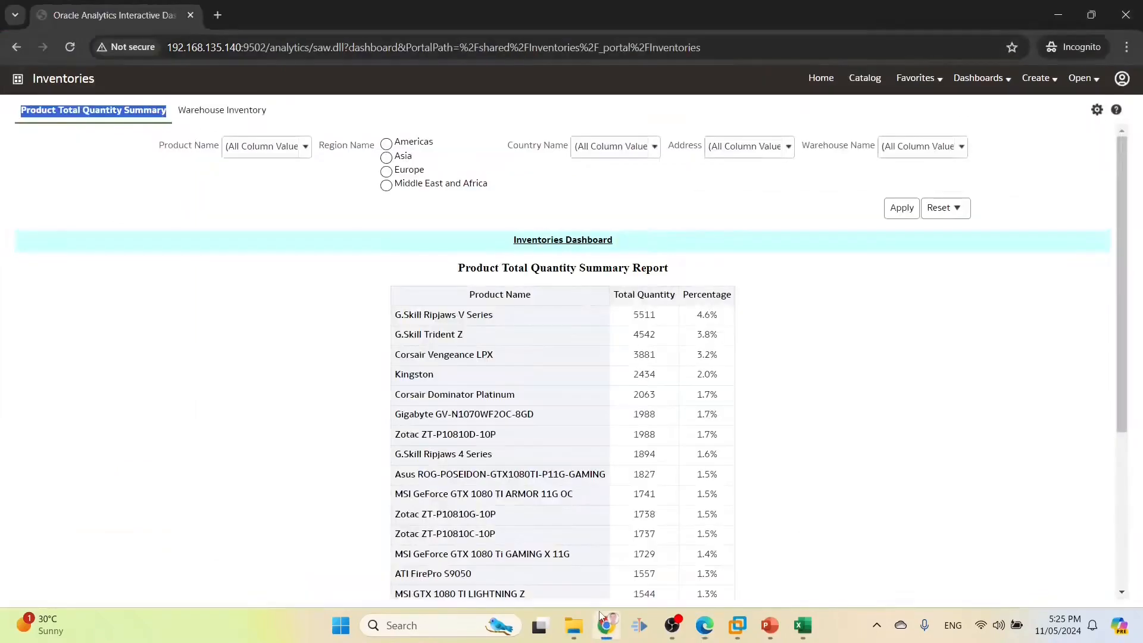
click(865, 78)
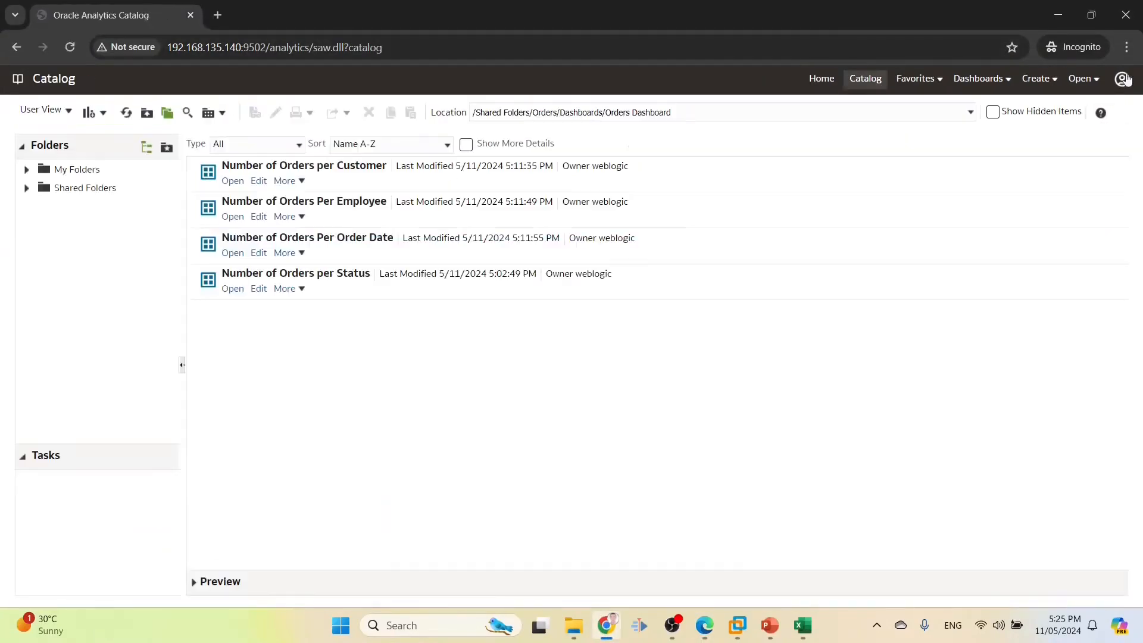
click(1120, 84)
click(1072, 132)
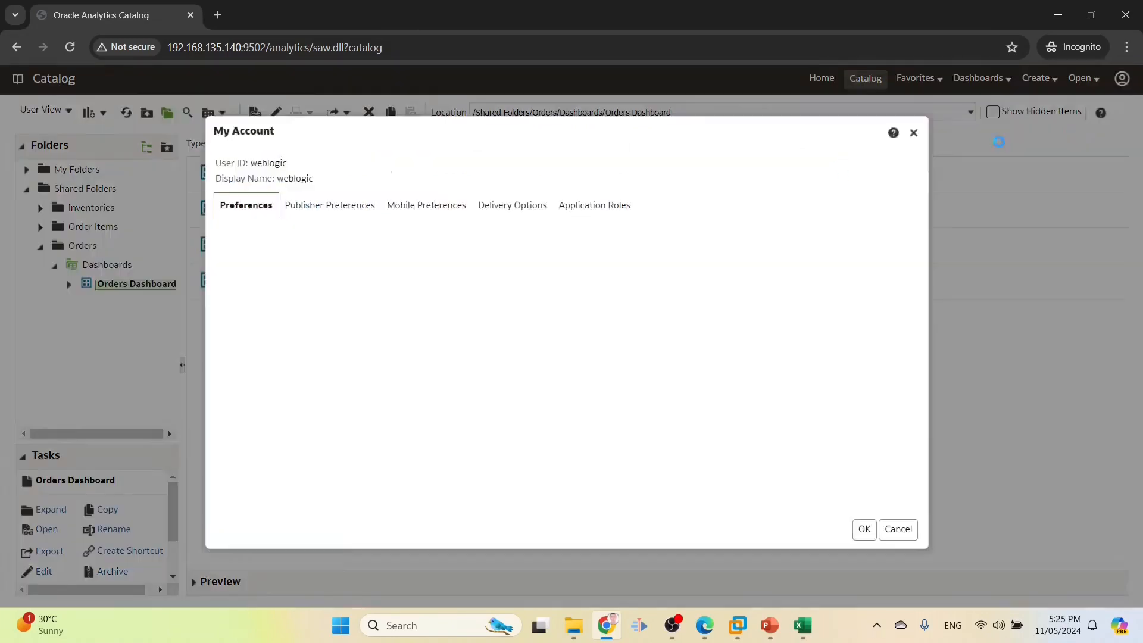
click(586, 209)
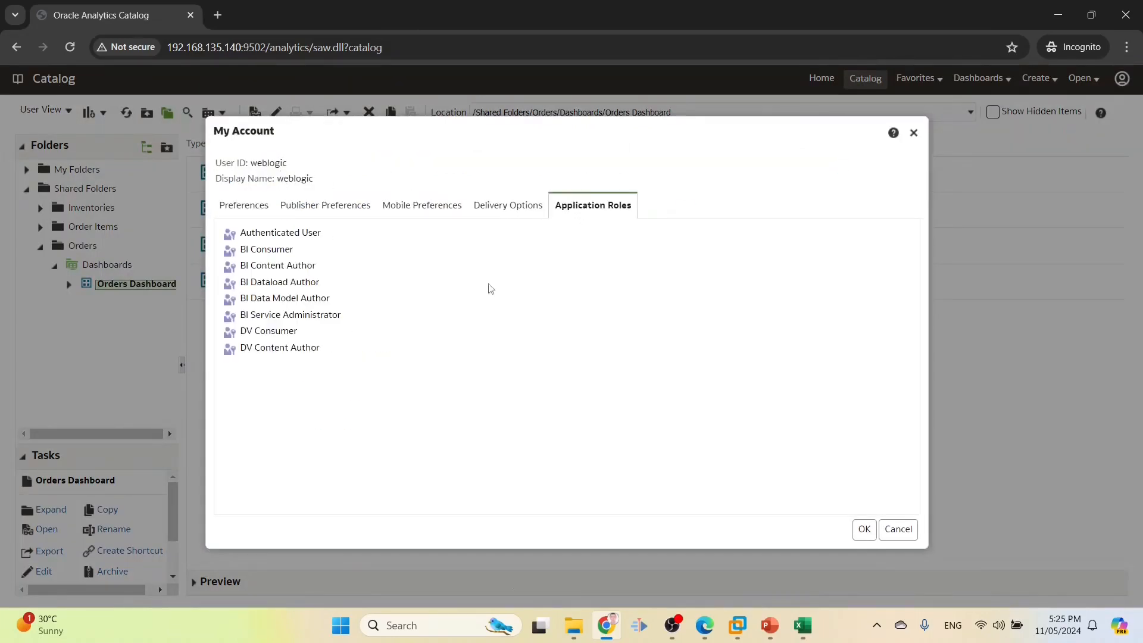
click(889, 535)
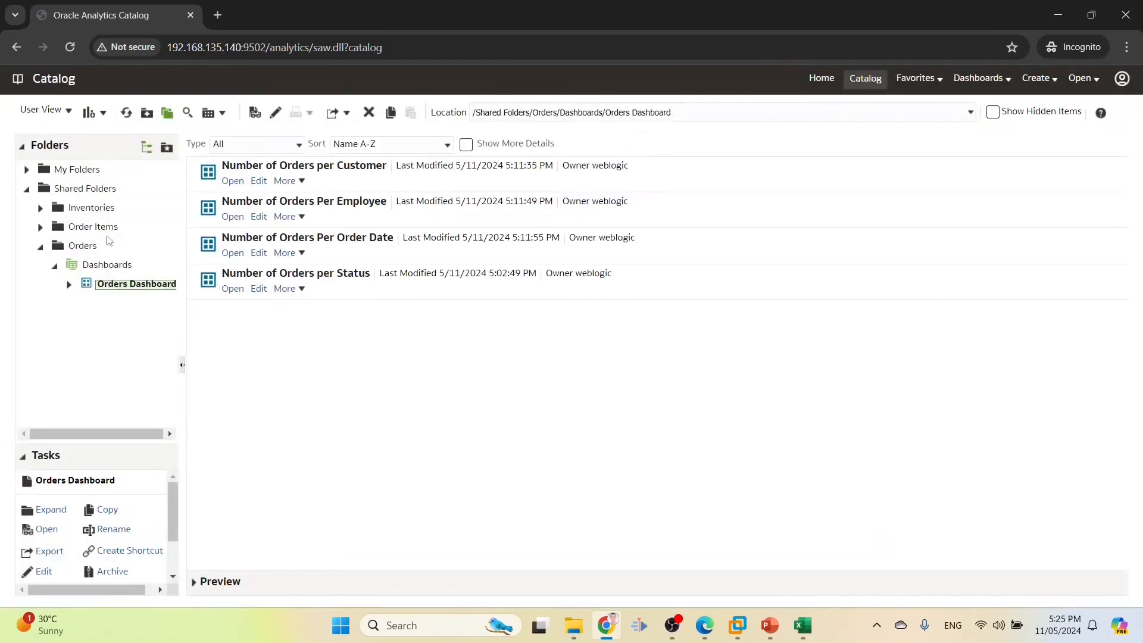
Collapse the Orders folder and select the Inventories folder
click(40, 246)
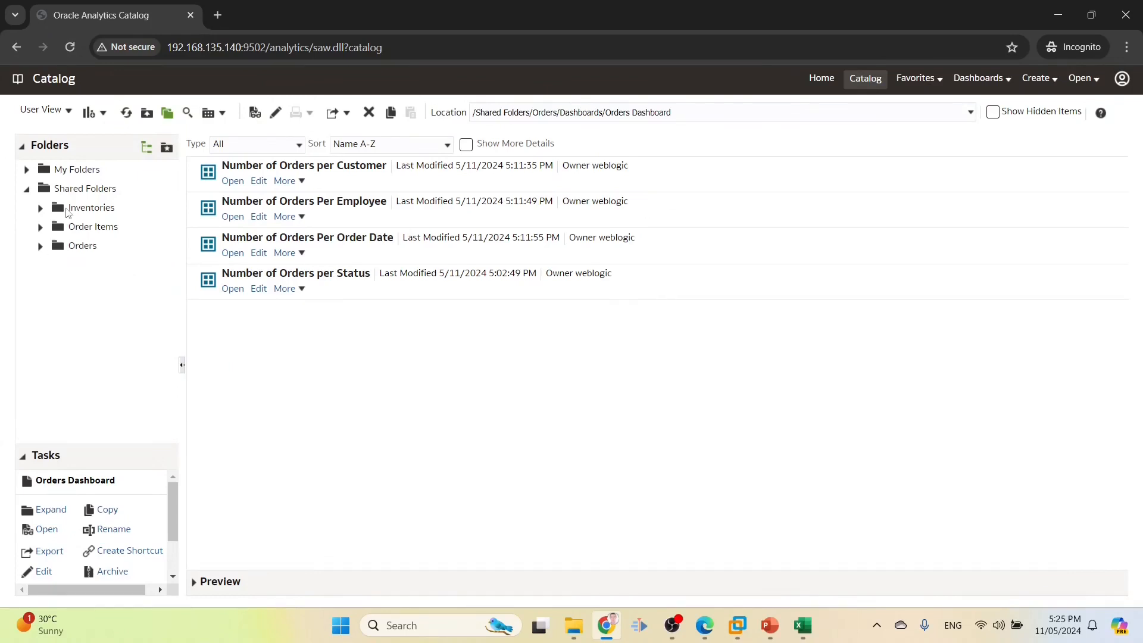
click(68, 209)
scroll(135, 524, down, 3)
Add INV2 ROLE to the Inventories folder permissions with a Custom permission level
click(136, 534)
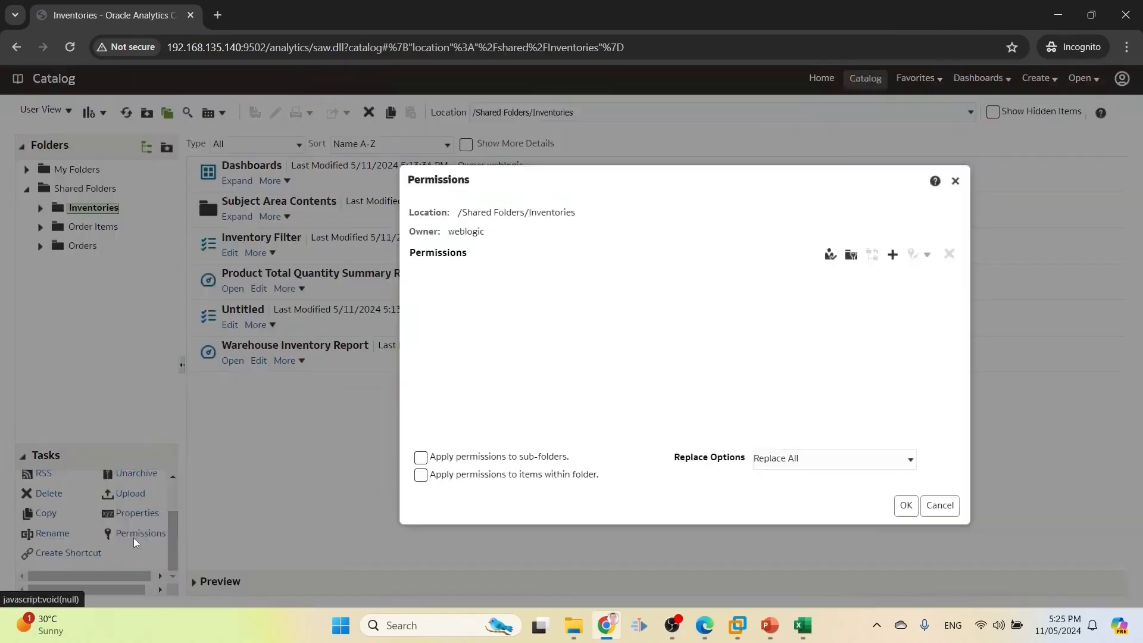
click(892, 254)
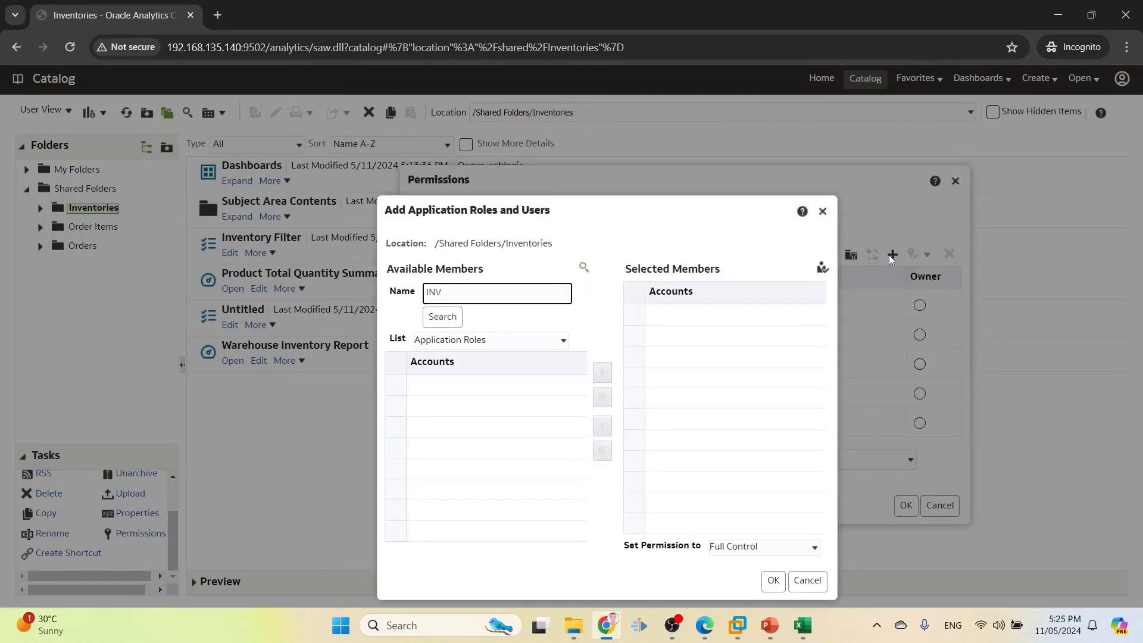
click(443, 316)
drag(461, 302, 420, 294)
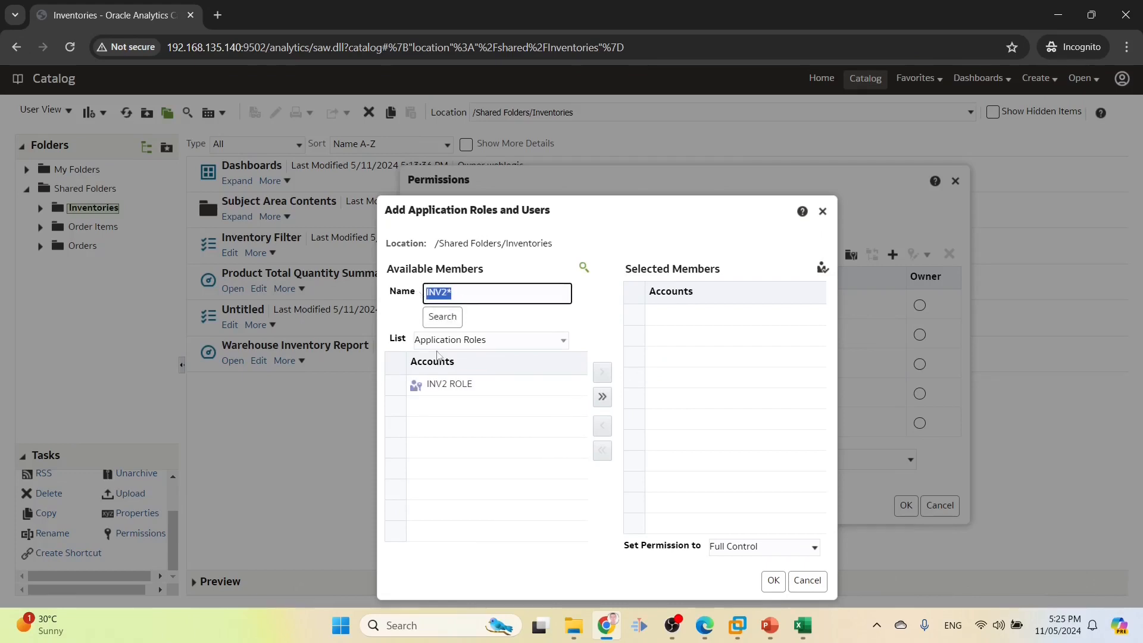
click(441, 383)
click(602, 371)
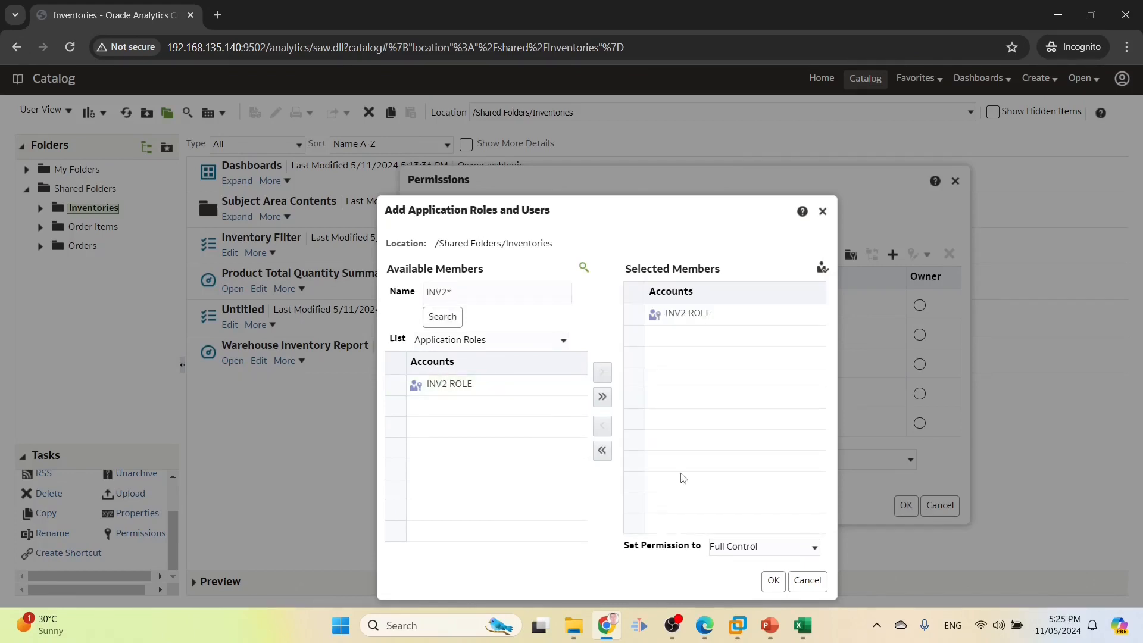
click(726, 547)
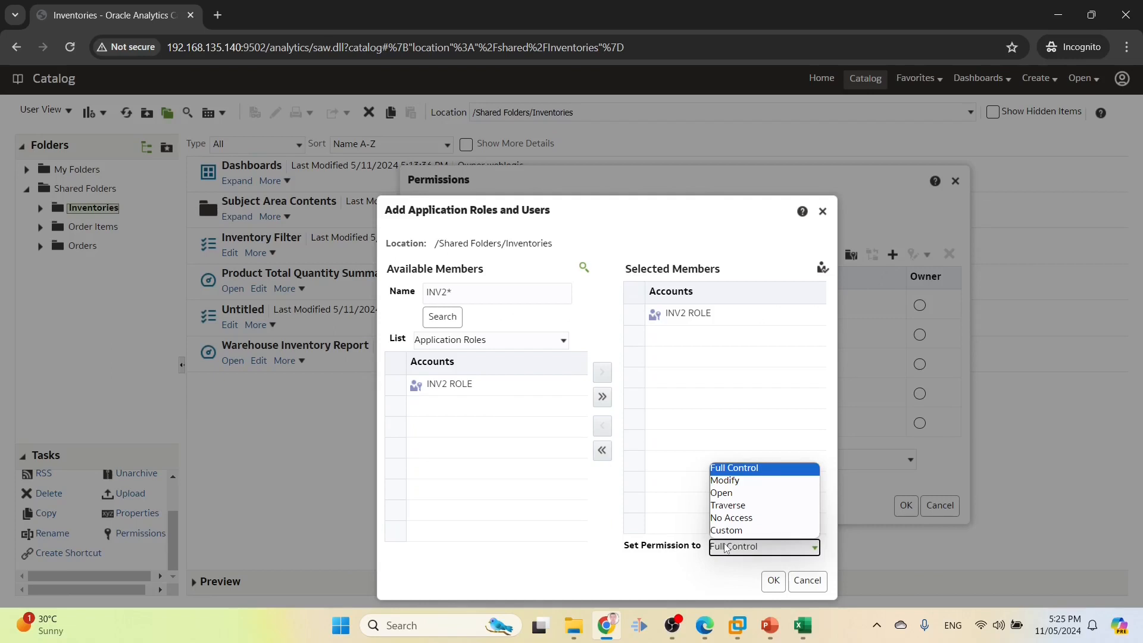
click(726, 530)
click(774, 582)
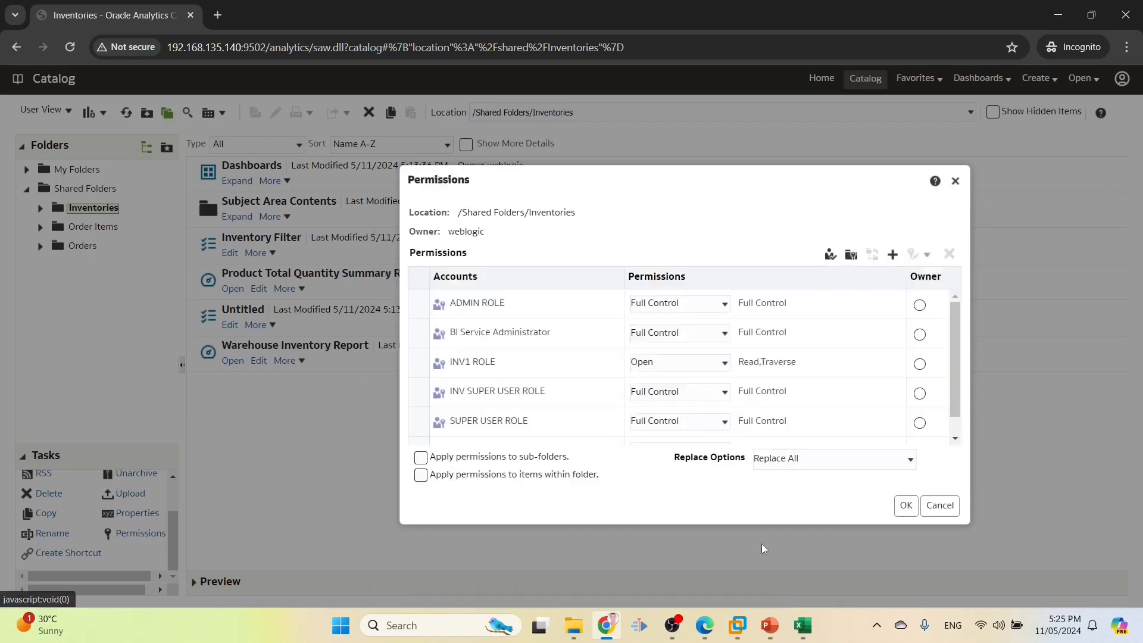
Add Traverse to INV2 ROLE's custom permissions and save the folder permissions
scroll(769, 357, down, 1)
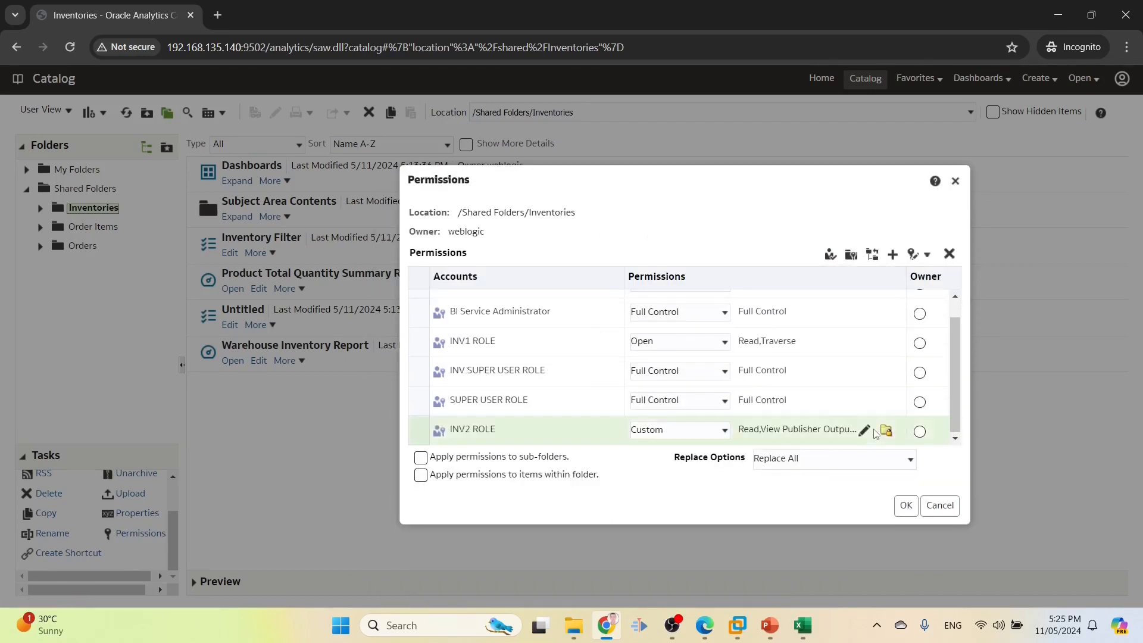
click(864, 430)
click(508, 281)
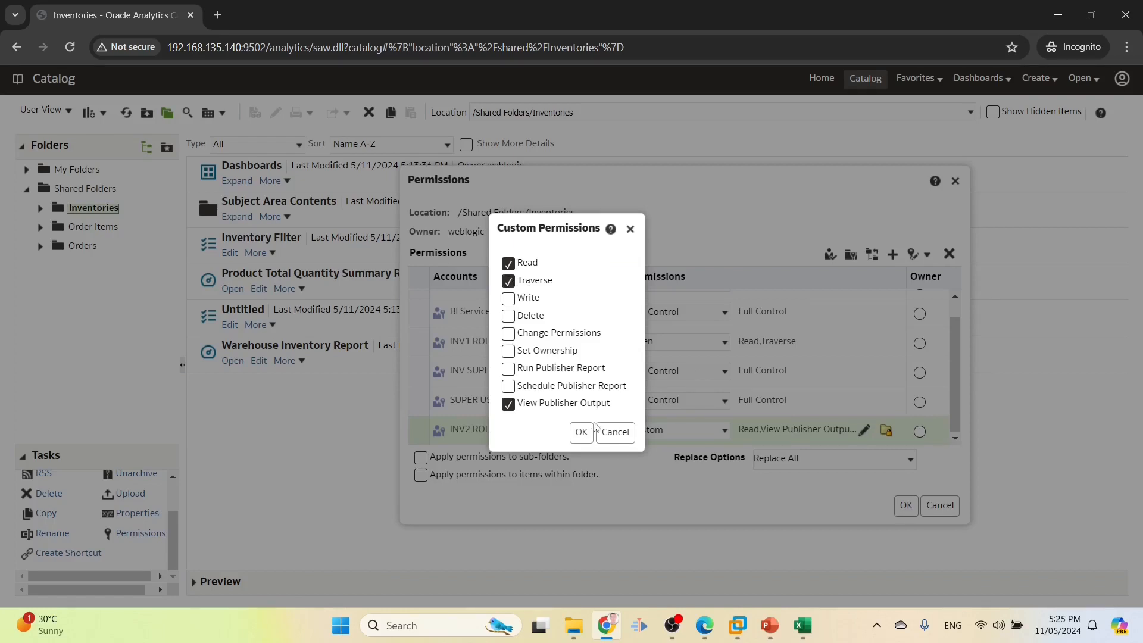
click(582, 432)
click(906, 506)
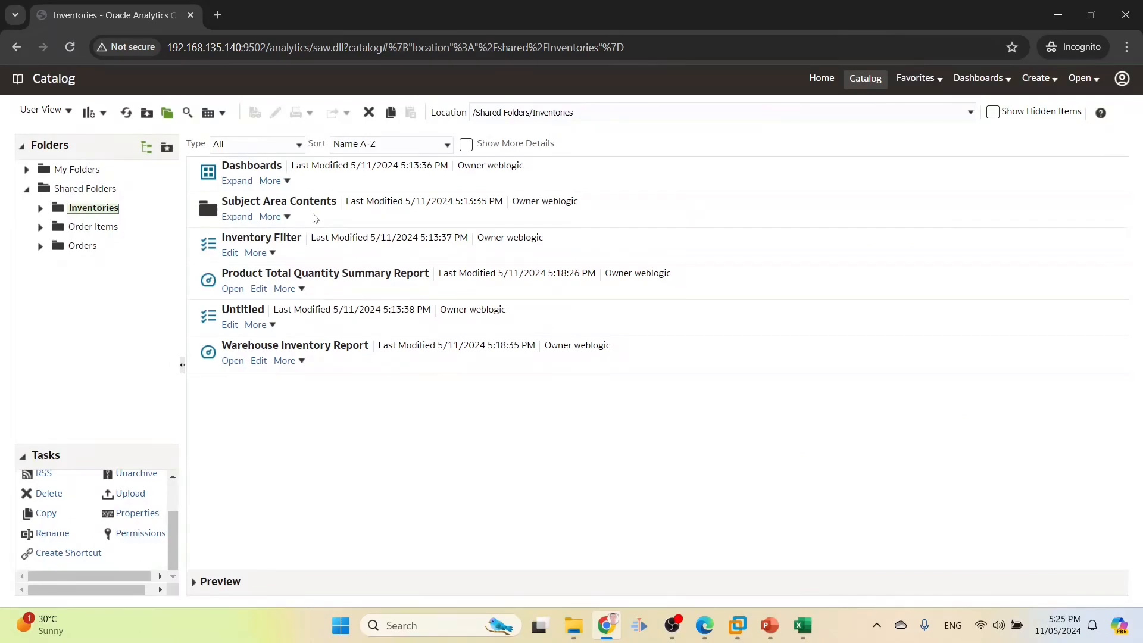
Grant INV2 ROLE Open access to the Product Total Quantity Summary Report
click(312, 288)
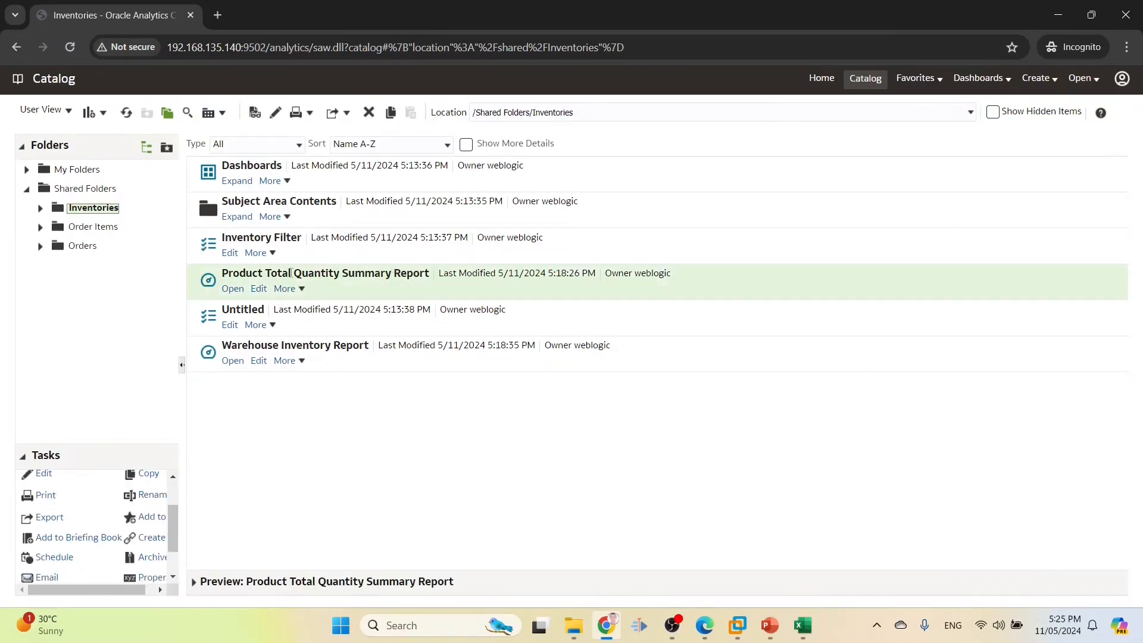
scroll(156, 492, down, 2)
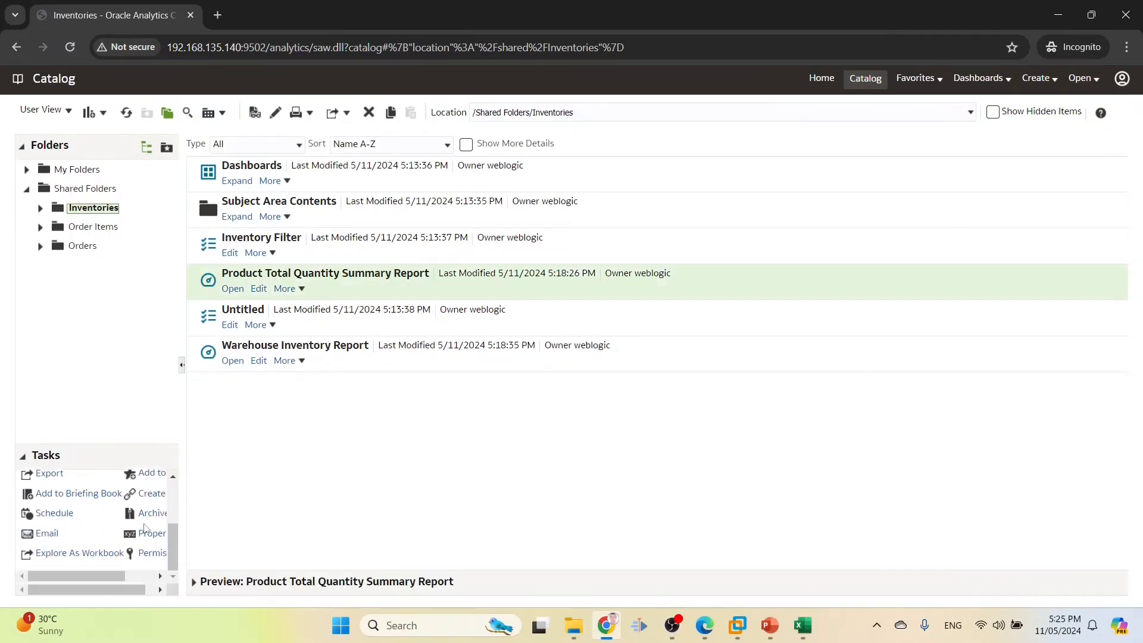
click(146, 552)
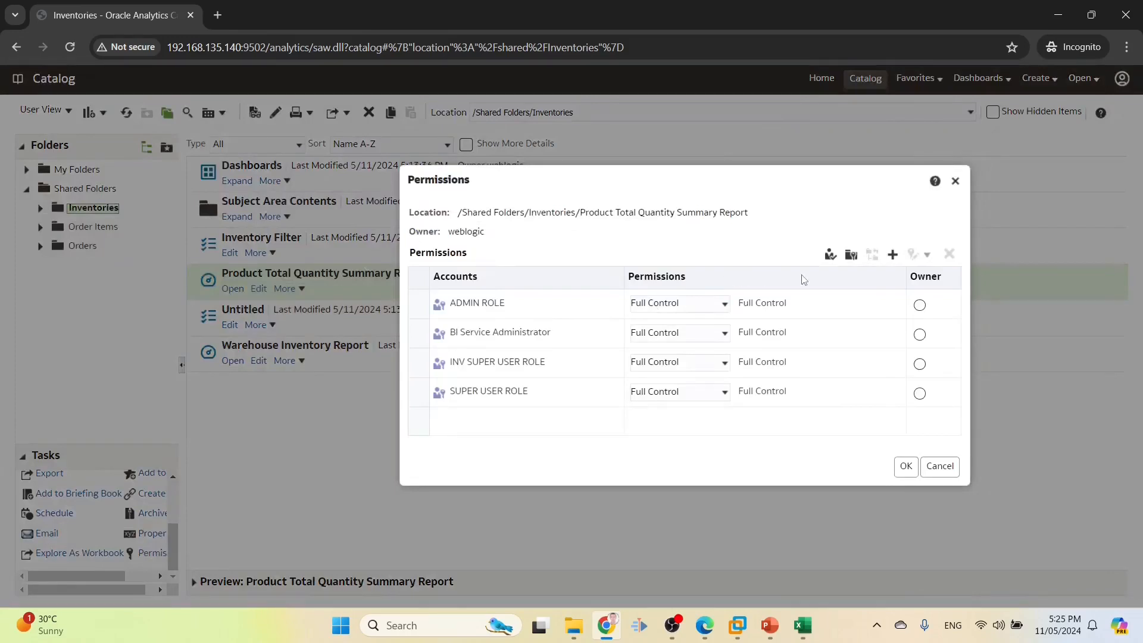
click(892, 255)
text(INV2*)
click(443, 316)
click(602, 371)
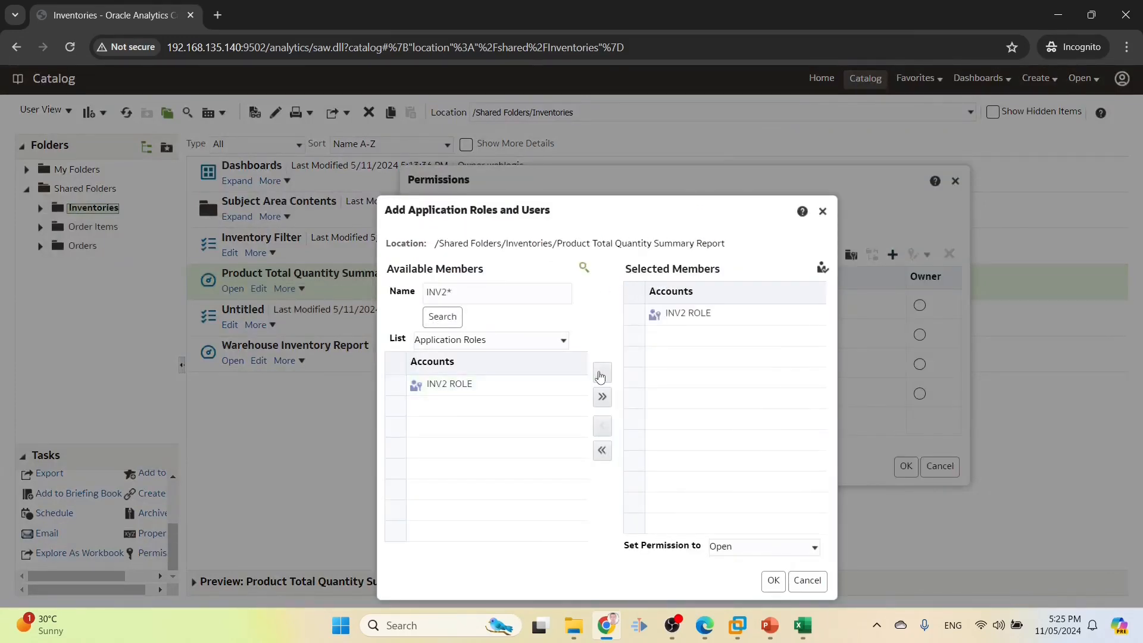
click(773, 587)
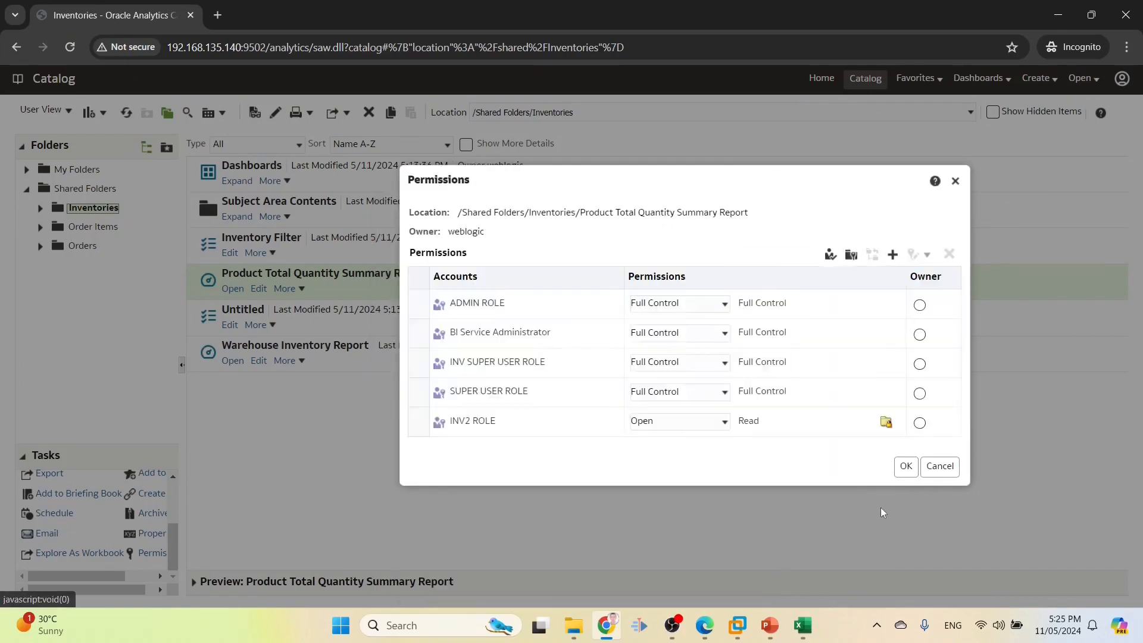
click(907, 467)
Add INV2 ROLE to the Dashboards folder permissions and expand Dashboards
click(322, 181)
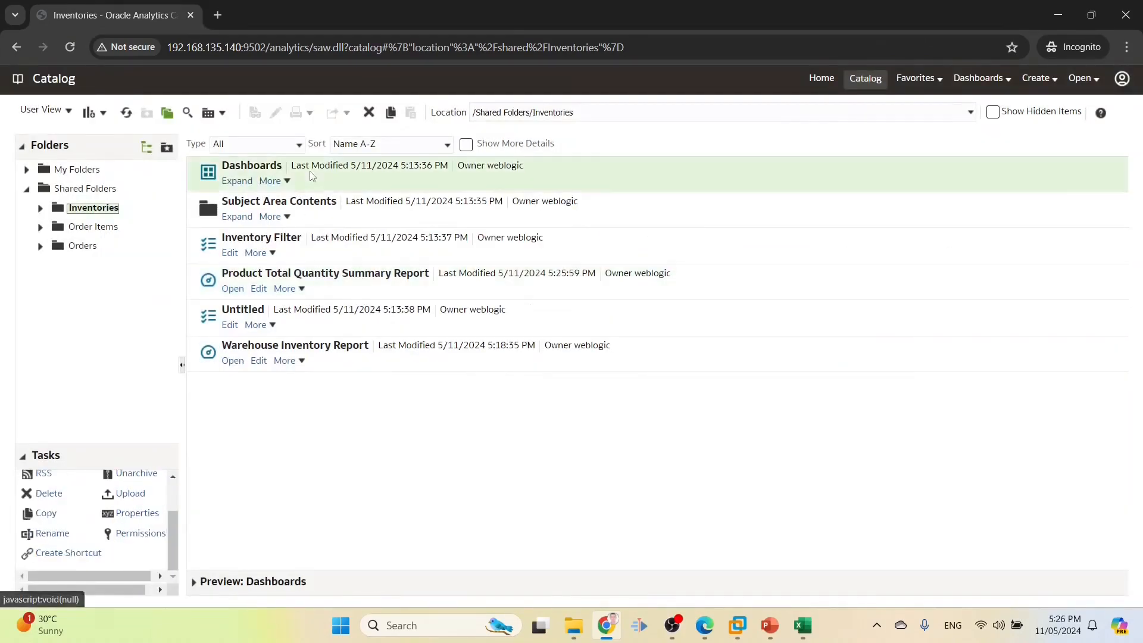
click(142, 533)
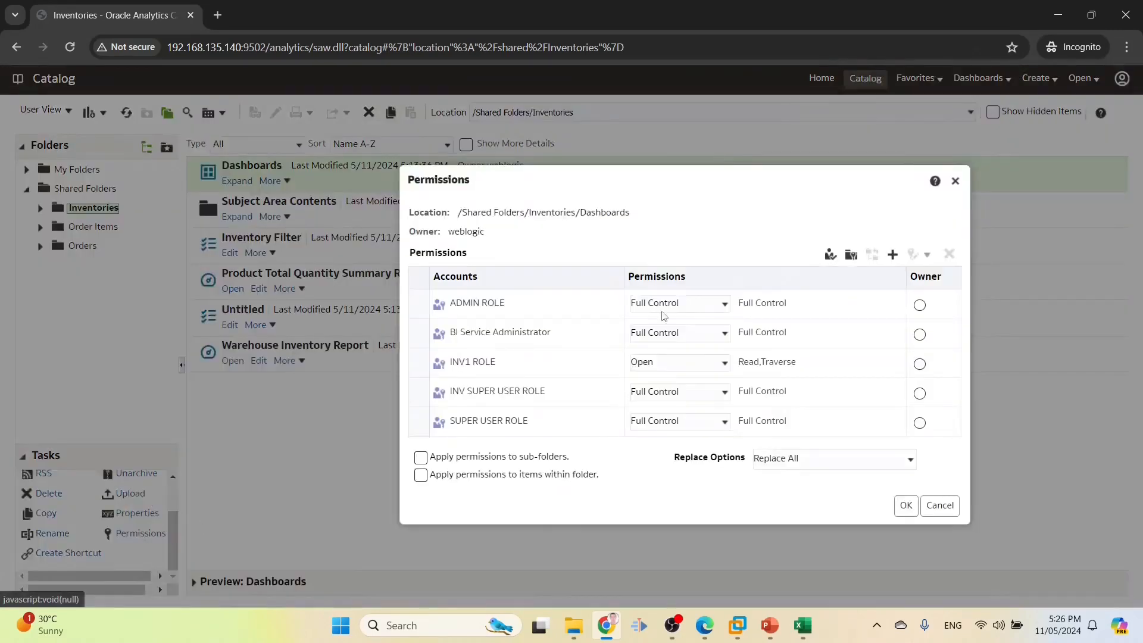
click(893, 255)
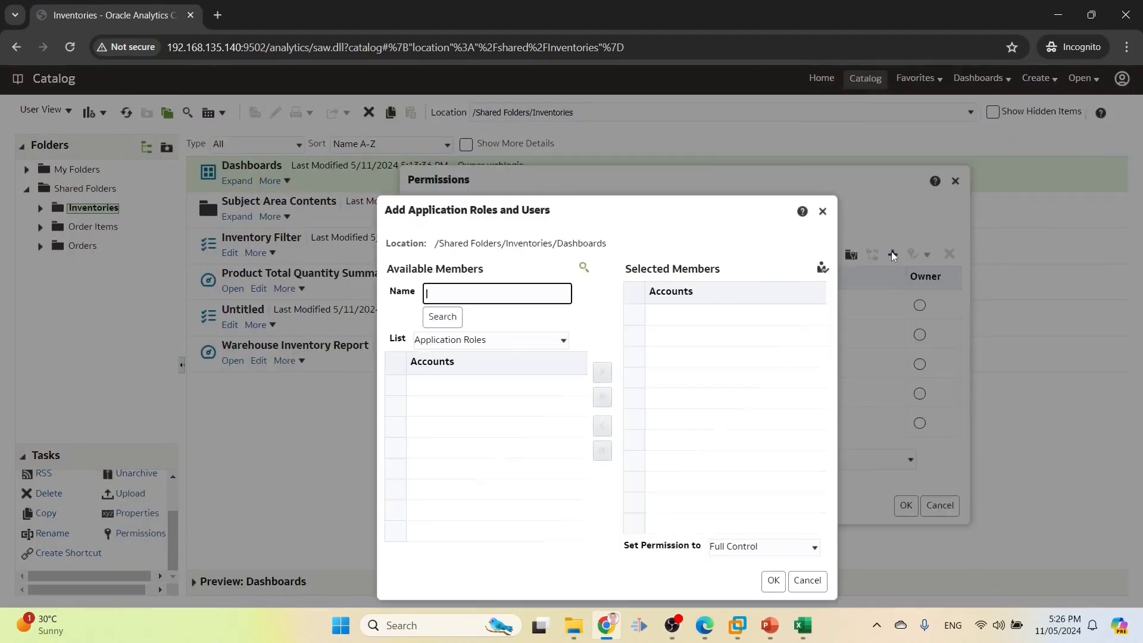
click(451, 321)
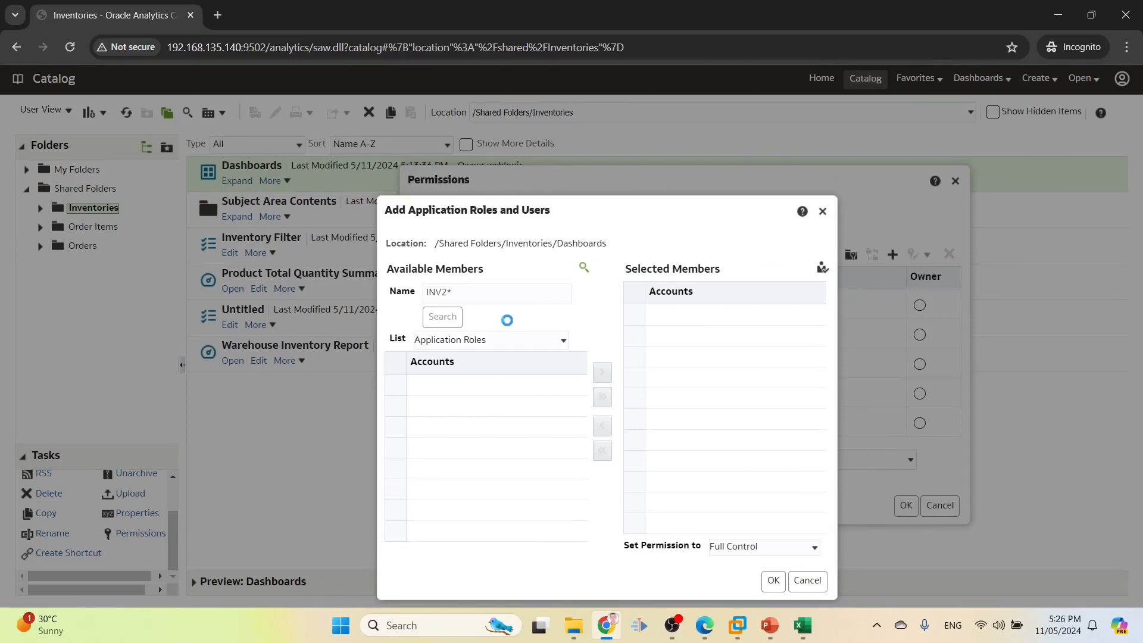
click(497, 390)
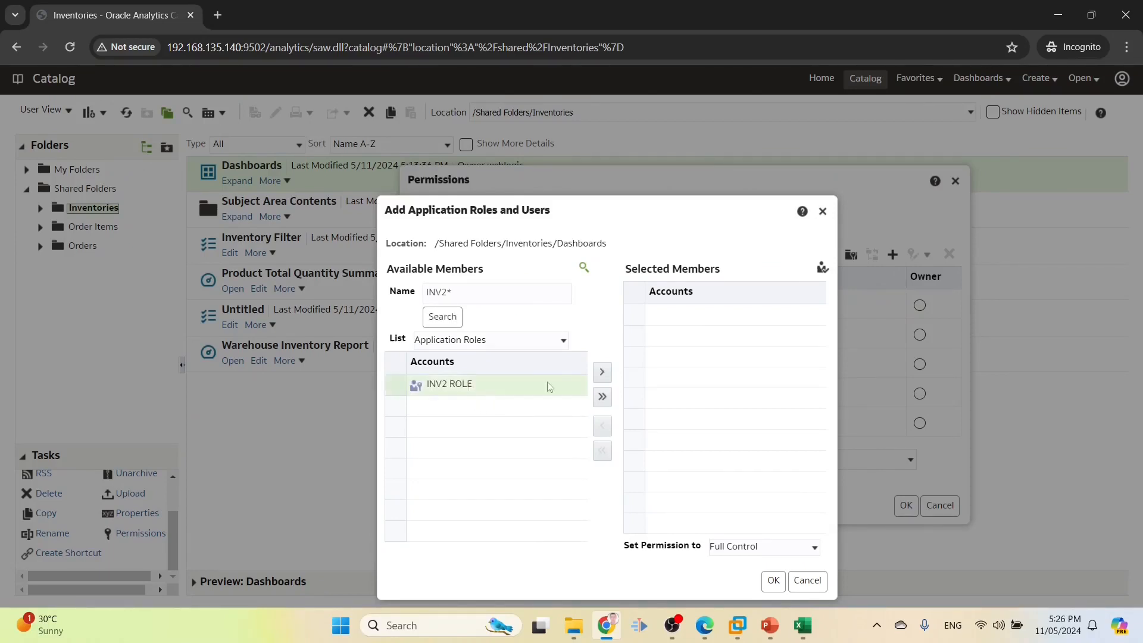
click(602, 372)
click(774, 581)
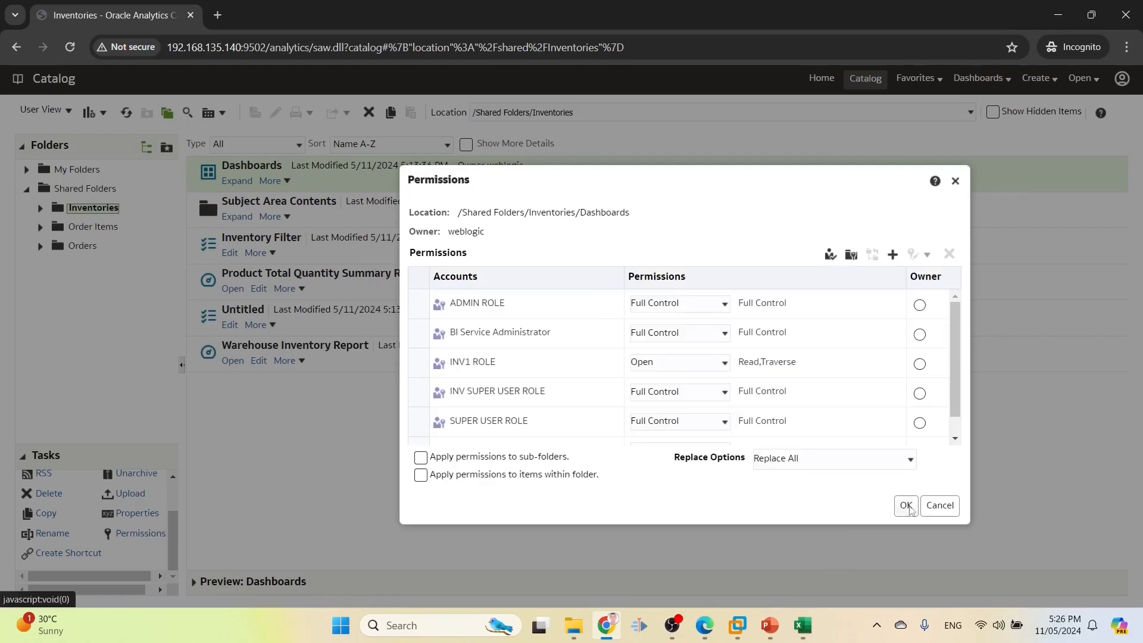
click(906, 506)
click(237, 181)
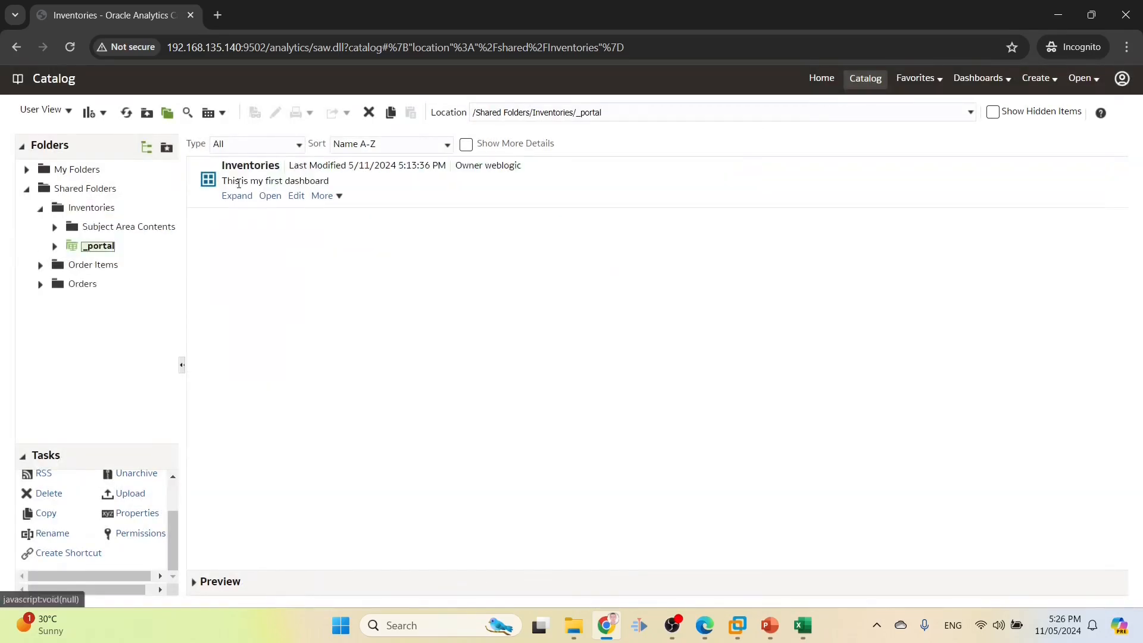
Grant INV2 ROLE Open access to the Inventories dashboard
click(239, 181)
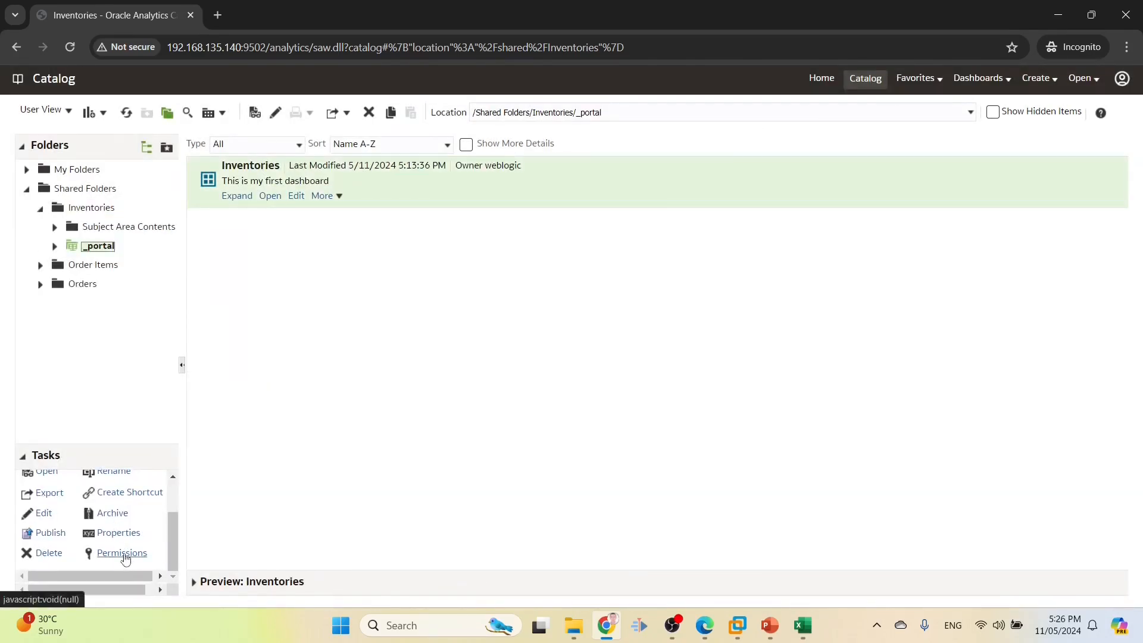
click(122, 553)
click(891, 255)
text(INV2*)
click(442, 317)
click(449, 384)
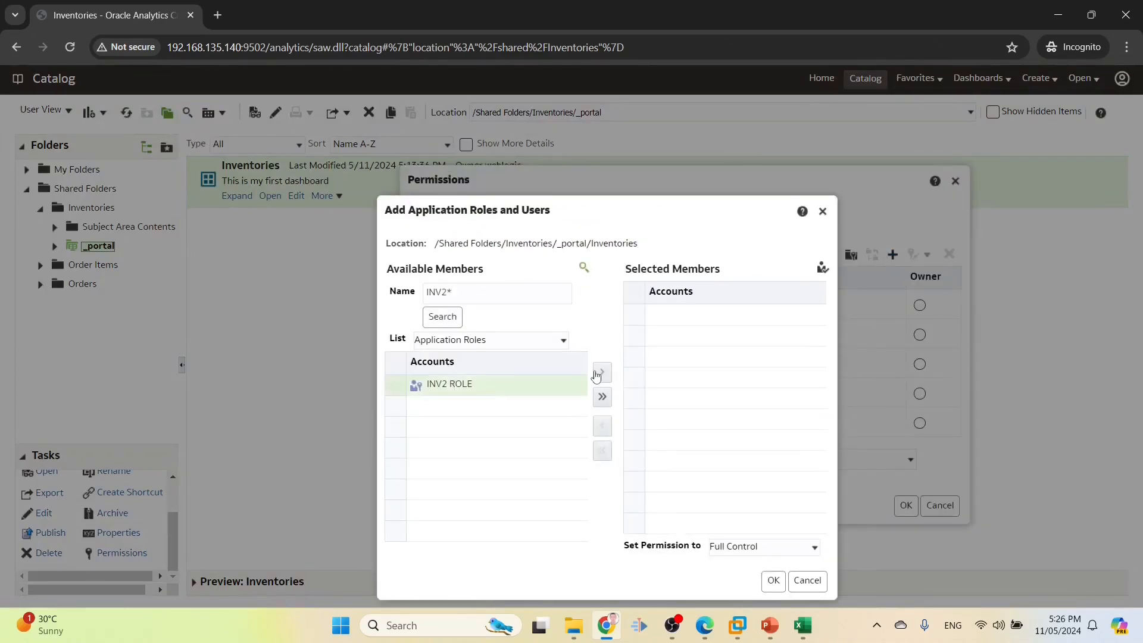
click(601, 373)
click(774, 581)
click(905, 507)
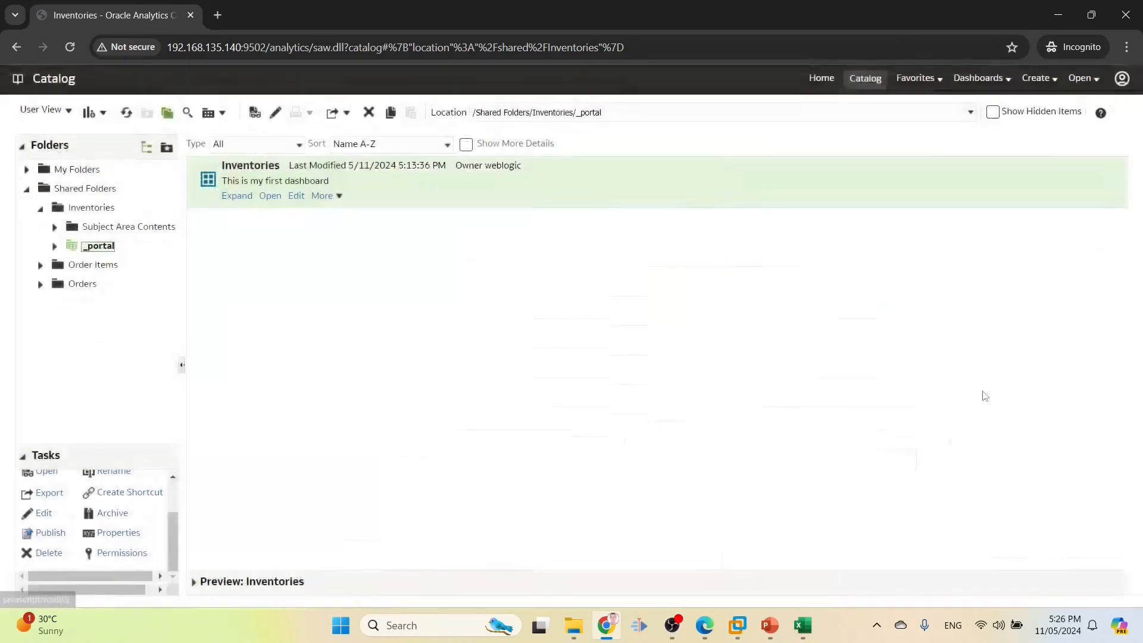
Show hidden items and grant INV2 ROLE Open access to the Inventories dashboard layout
click(993, 112)
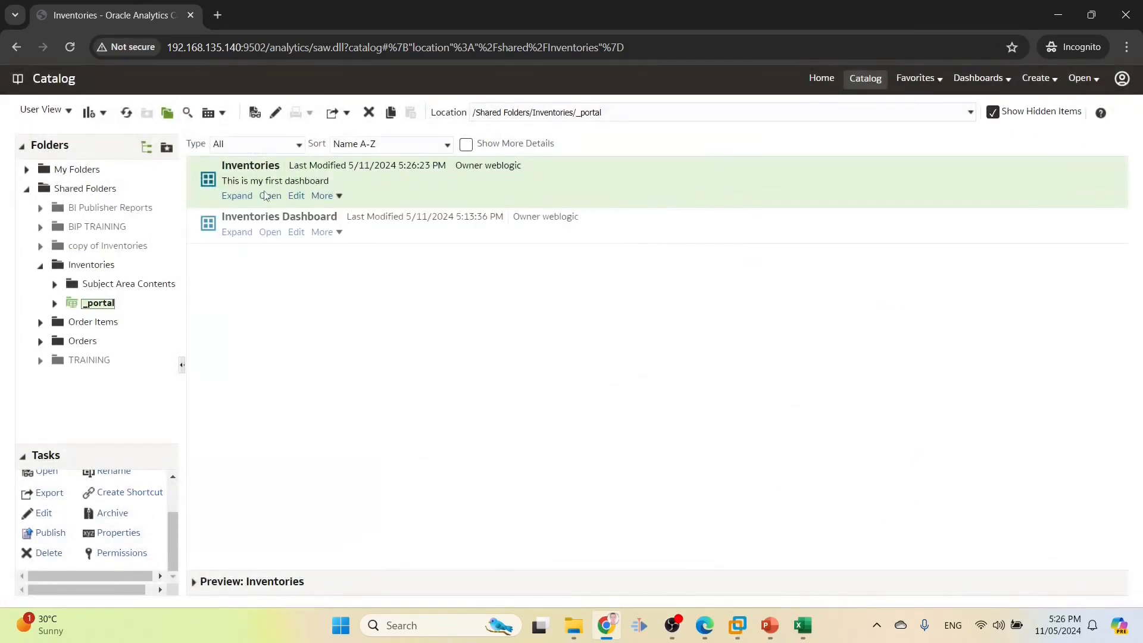
click(237, 195)
click(288, 169)
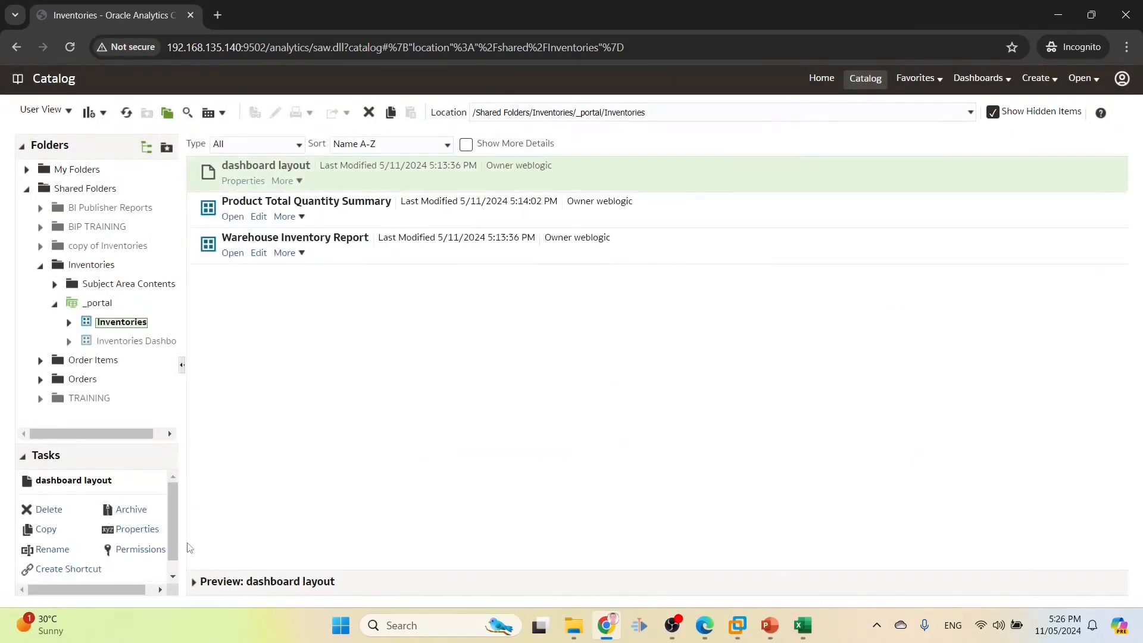
click(132, 549)
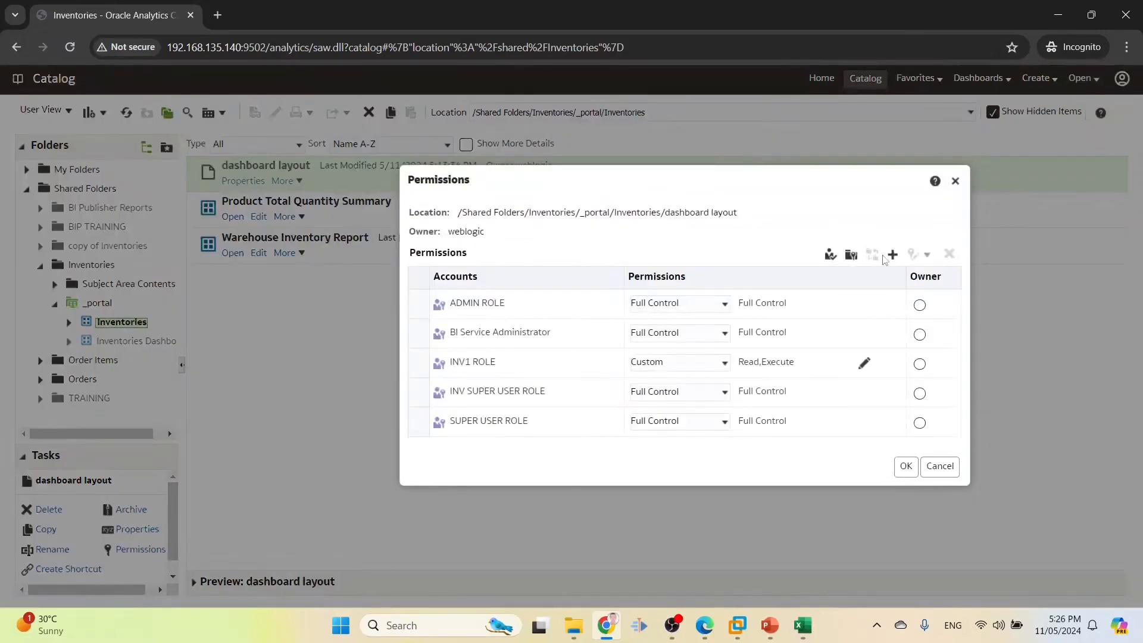
click(892, 255)
text(INV2*)
click(442, 317)
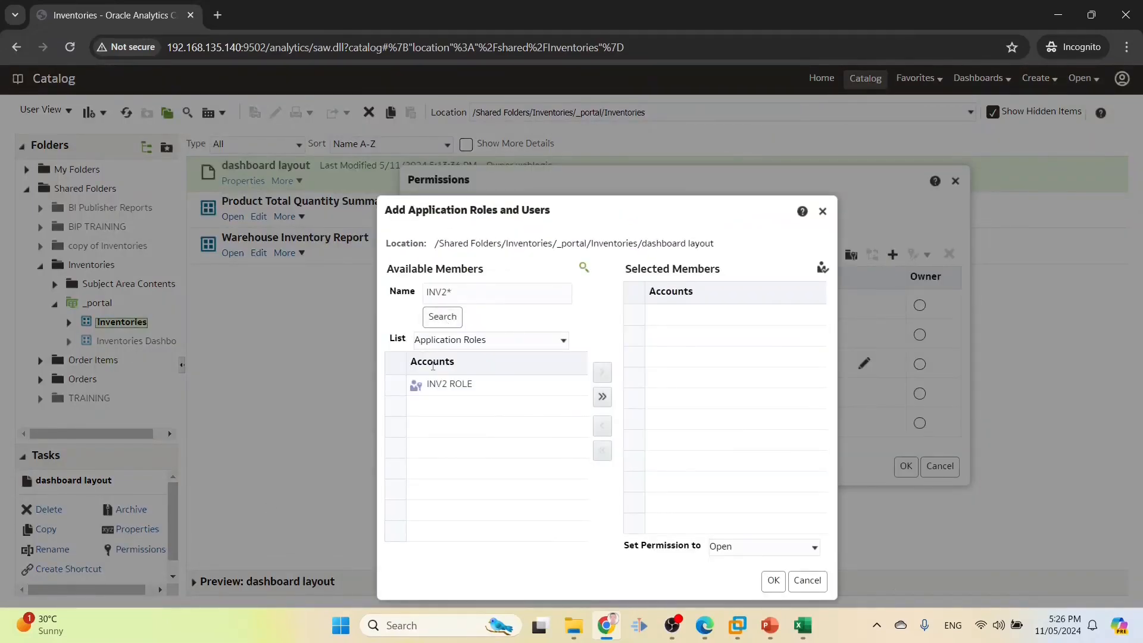
click(432, 383)
click(602, 371)
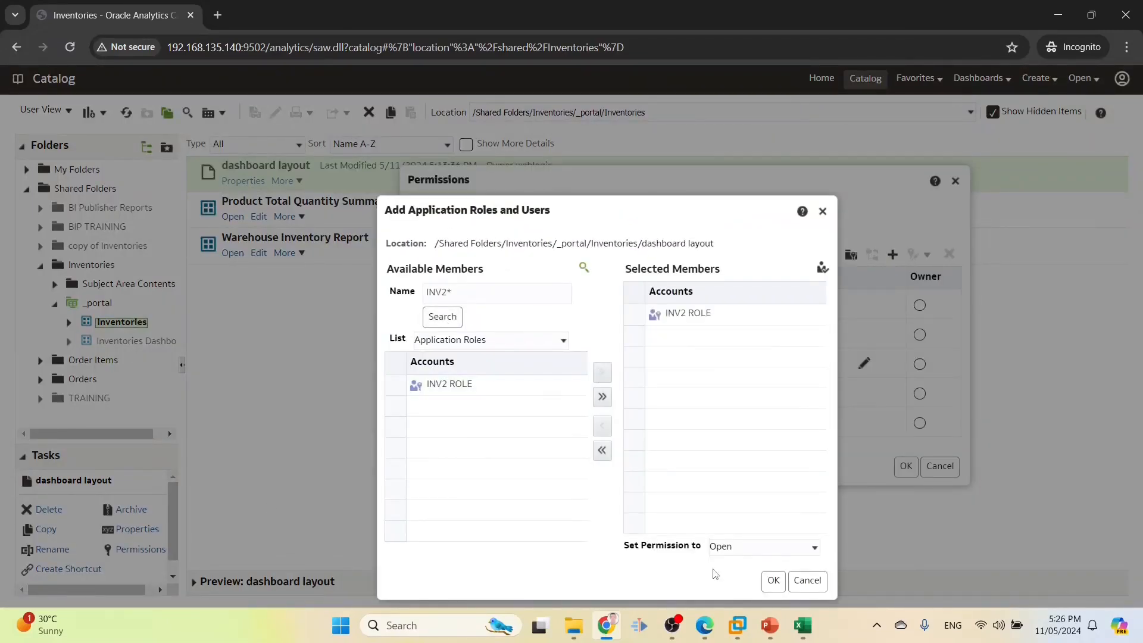
click(773, 580)
click(906, 466)
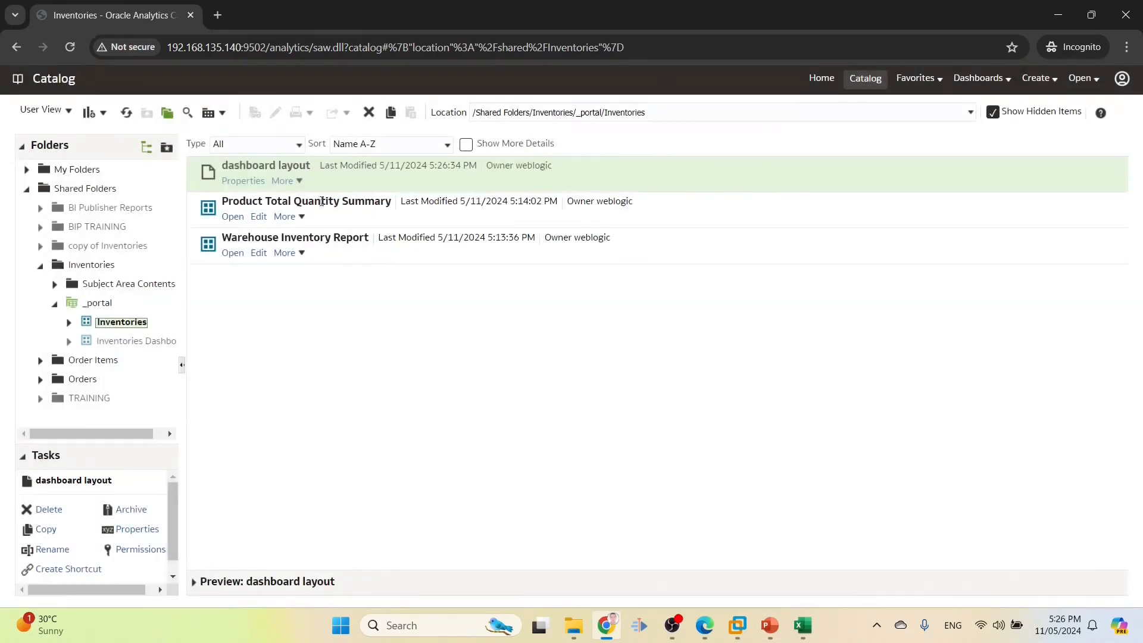
Grant INV2 ROLE Open access to the Product Total Quantity Summary dashboard
click(321, 201)
scroll(119, 530, down, 3)
click(131, 532)
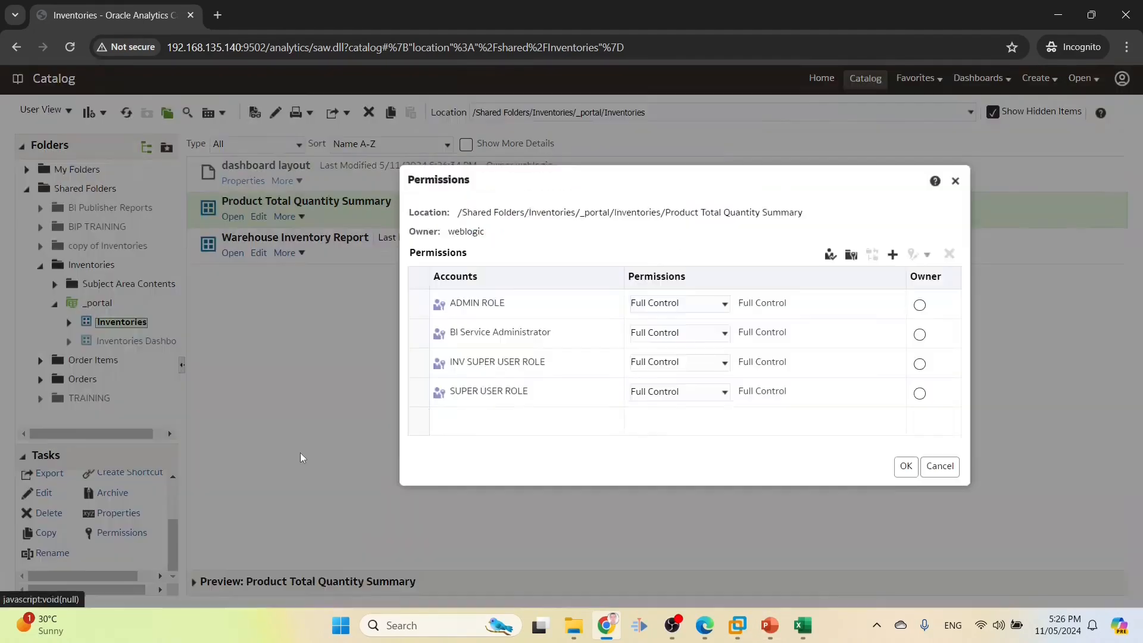
click(893, 255)
text(INV2*)
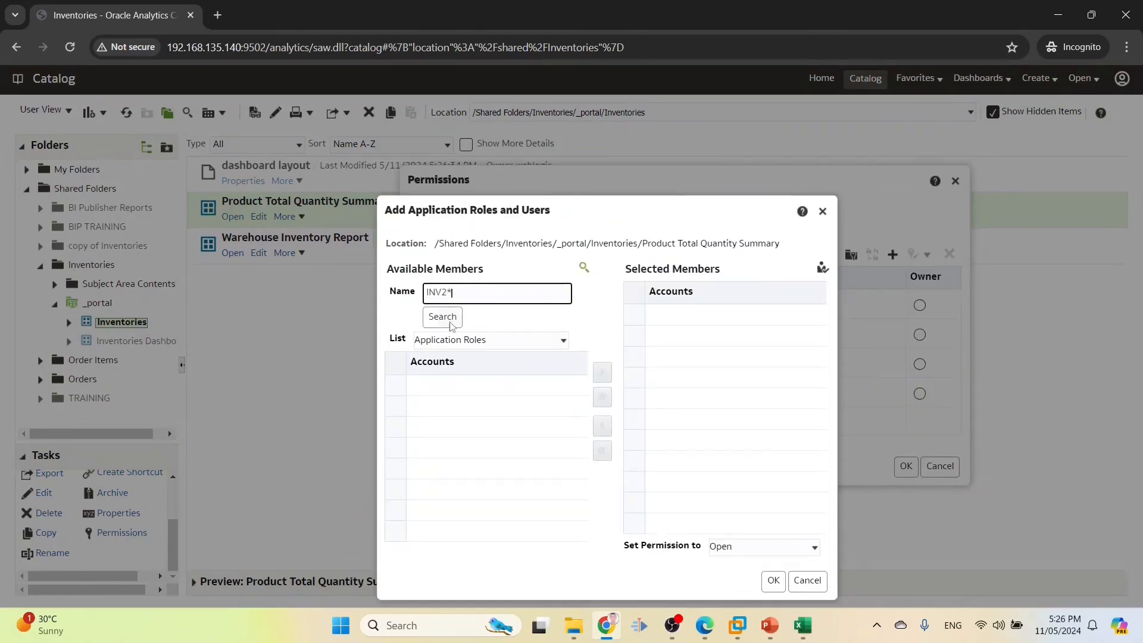
click(443, 317)
click(524, 388)
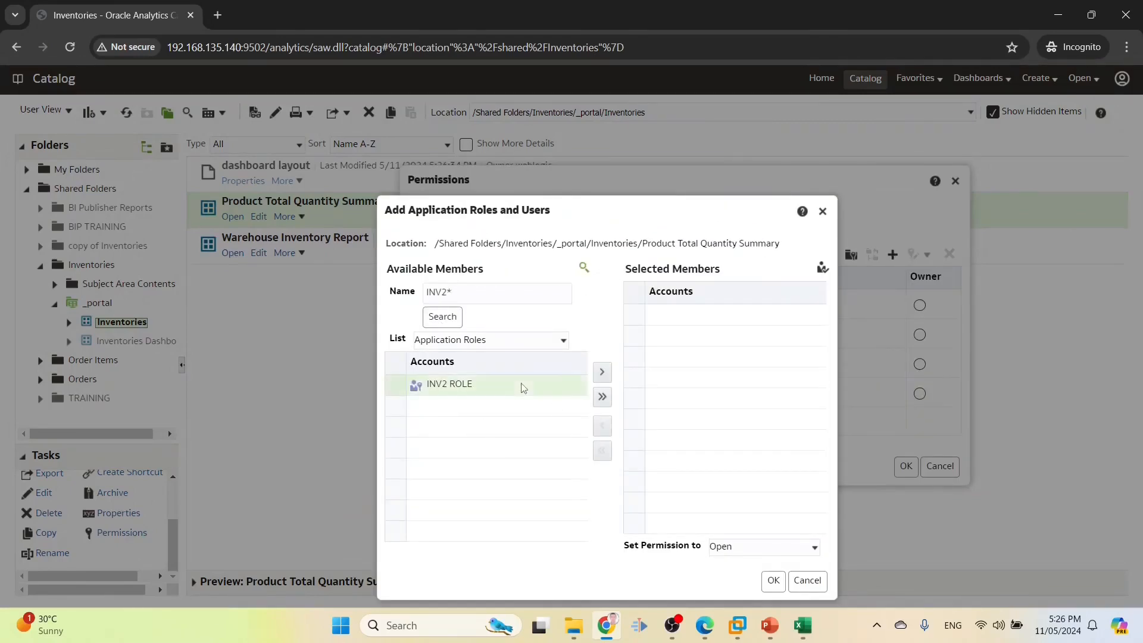
click(602, 372)
click(773, 580)
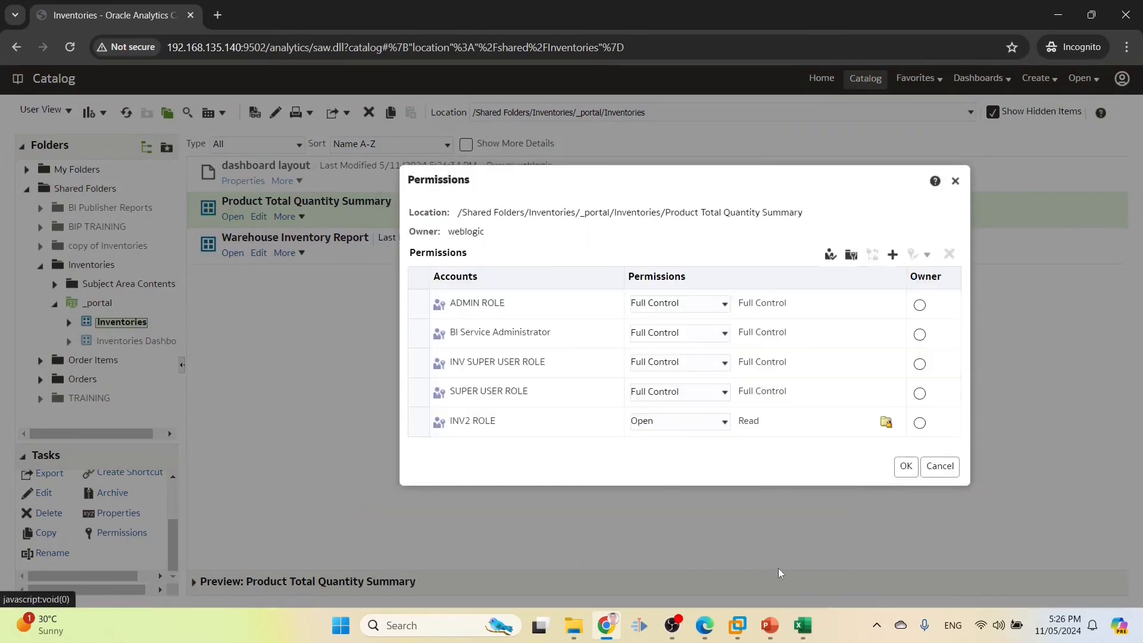
click(906, 469)
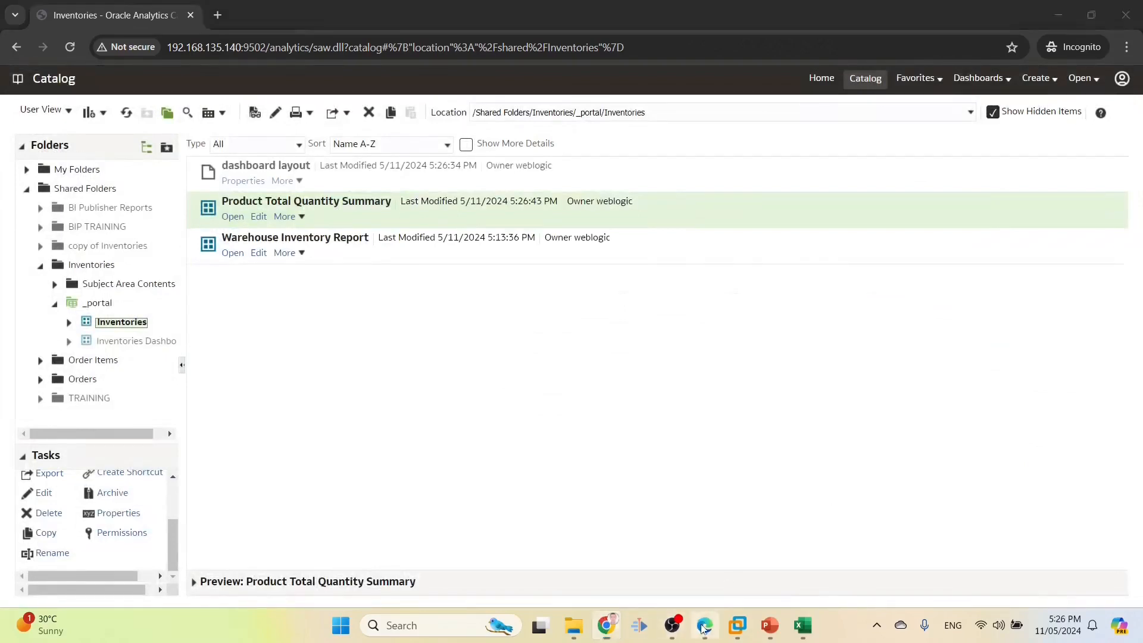
click(704, 625)
Sign out and sign back in as USER9 with its password, reaching Insufficient Permissions
click(1075, 153)
click(530, 250)
click(465, 226)
click(472, 238)
text(U)
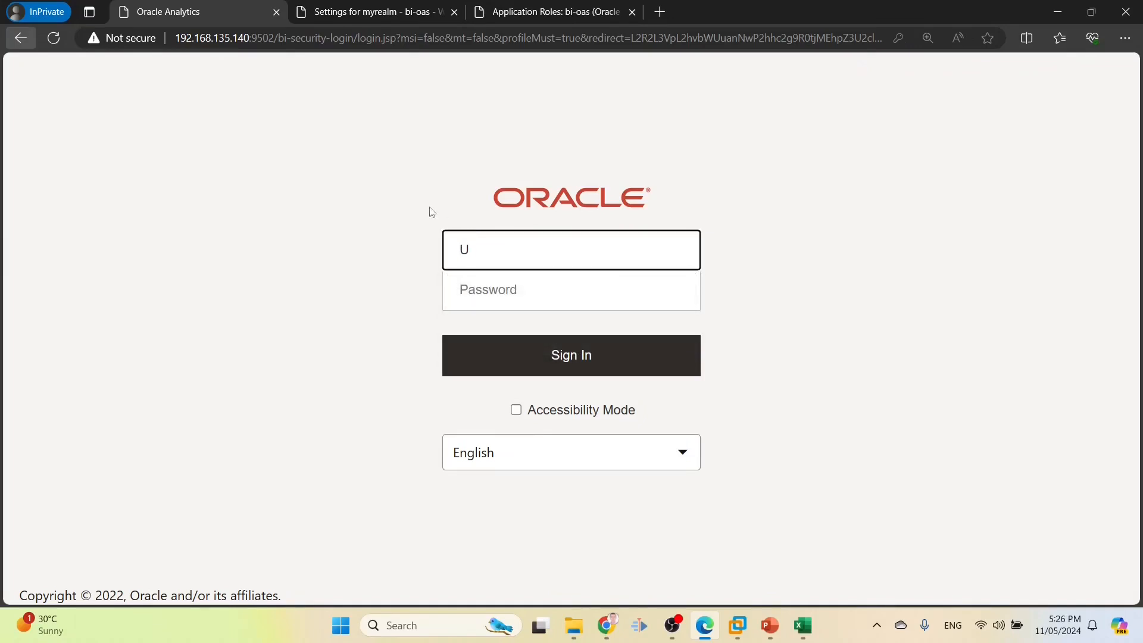
text(SER9)
key(Tab)
text(••)
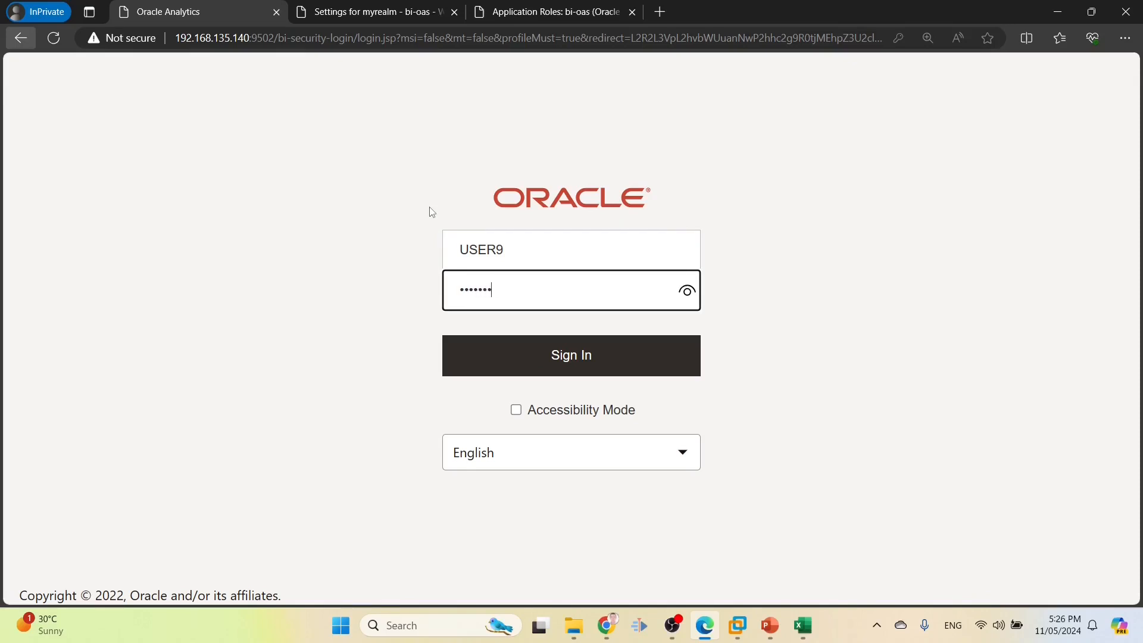
key(Return)
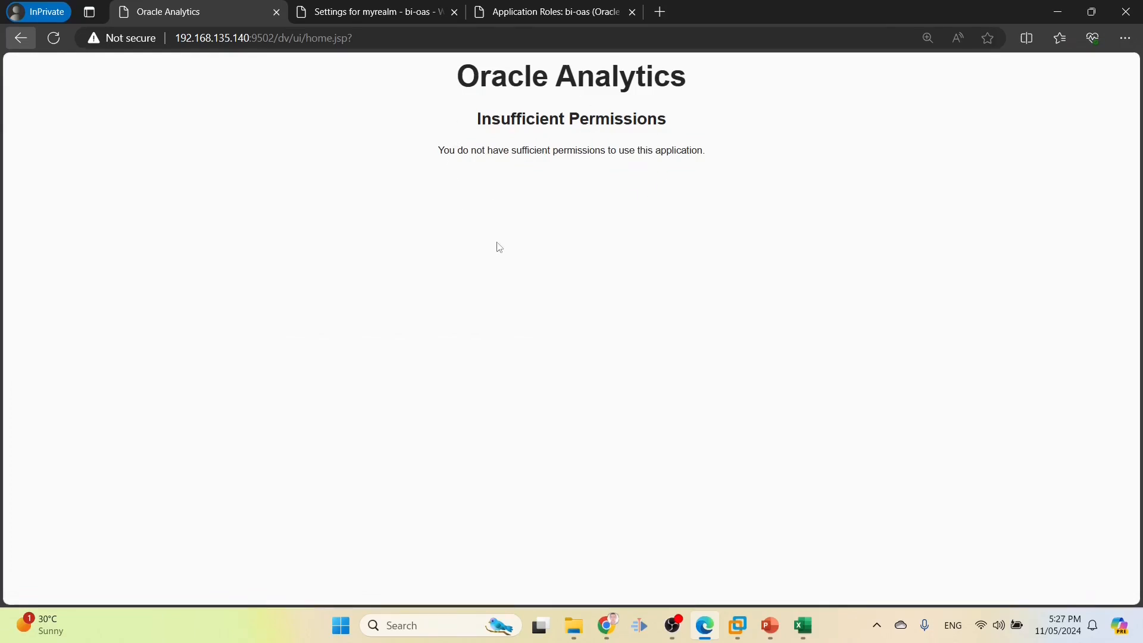
click(781, 626)
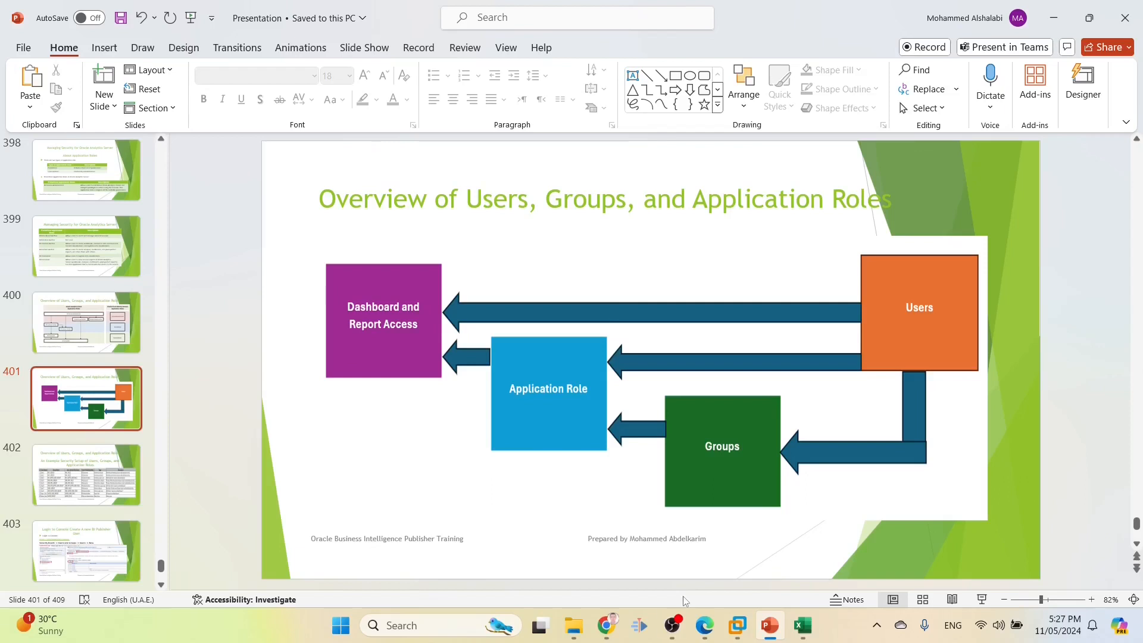
Leave the overview slide and return to the myrealm Users settings page in the browser
click(705, 626)
click(340, 10)
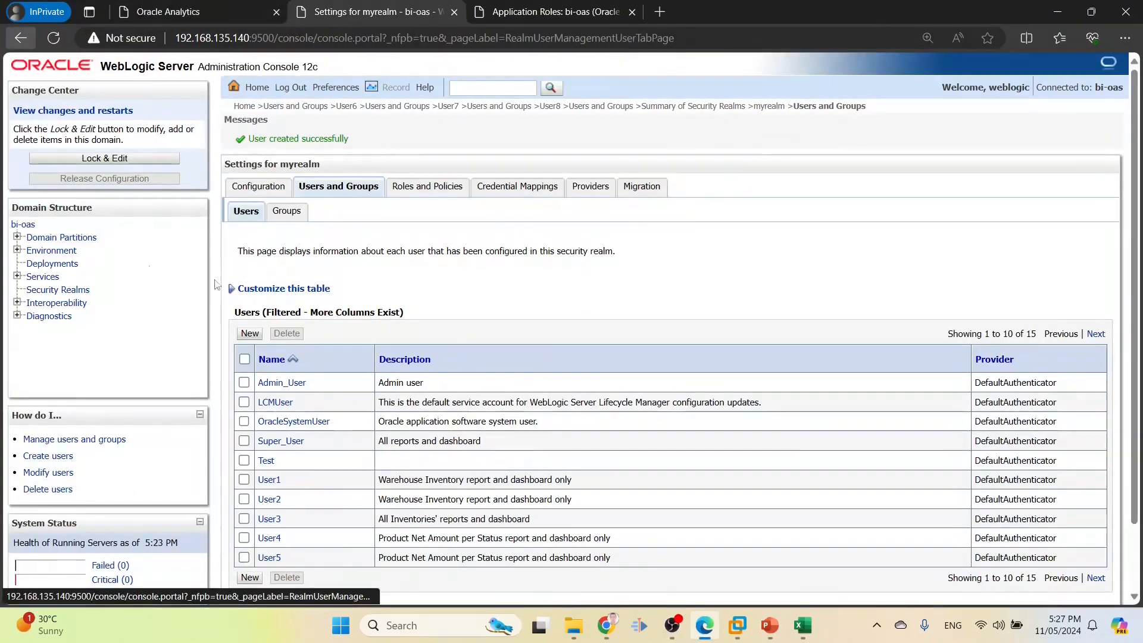
Start a new WebLogic user named user10, then switch to the Oracle Analytics catalog window
click(249, 333)
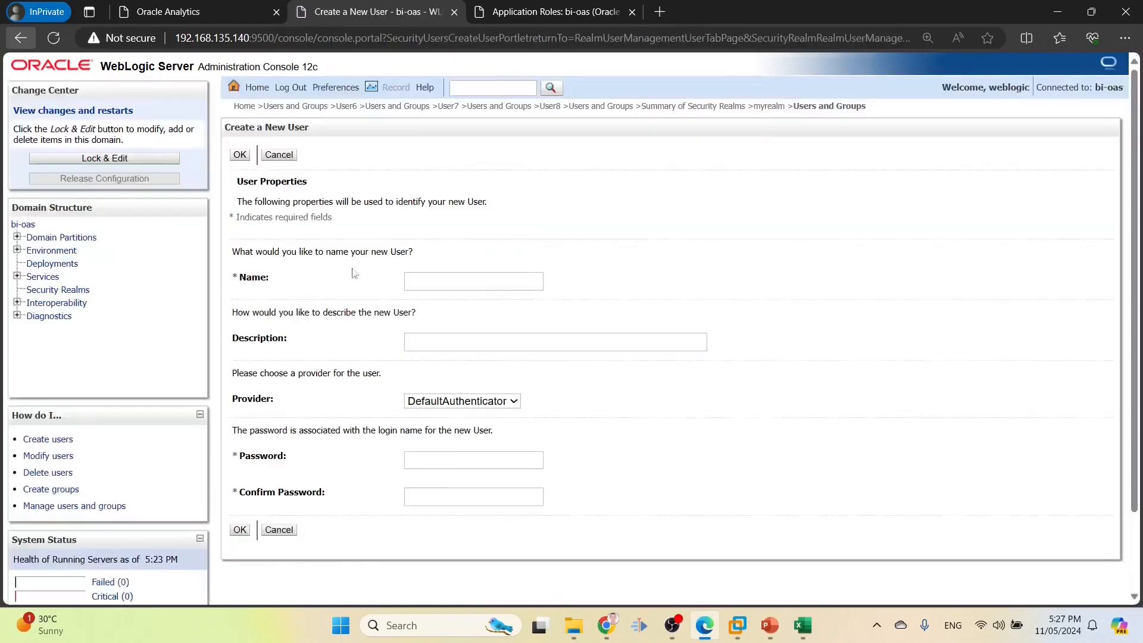
click(460, 280)
text(user10)
key(Tab)
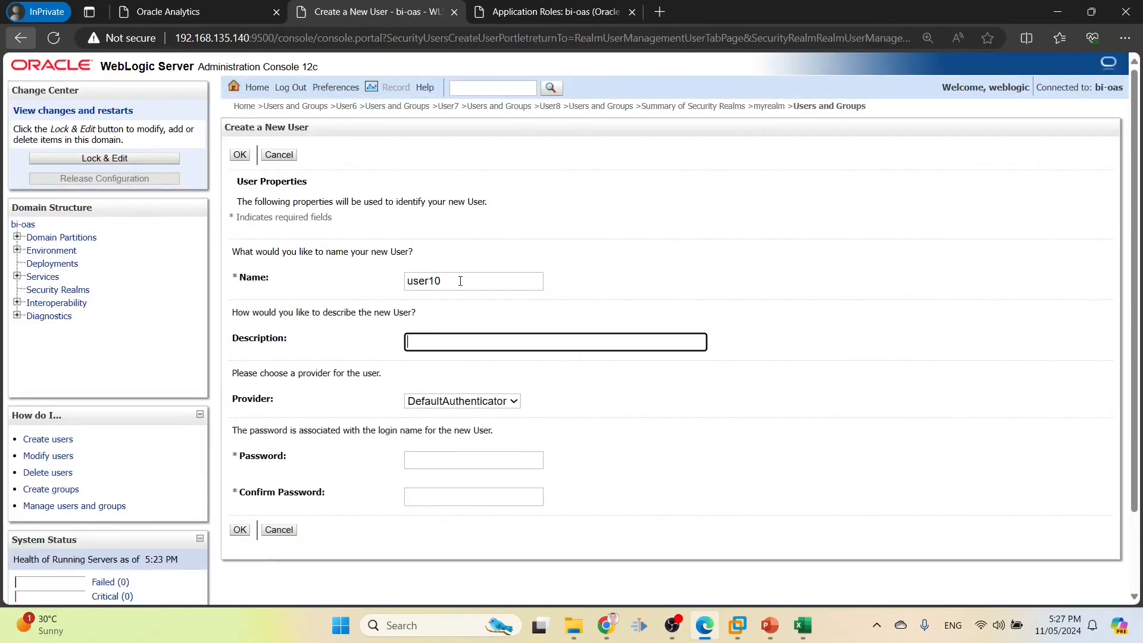
key(alt+Tab)
key(alt+Tab)
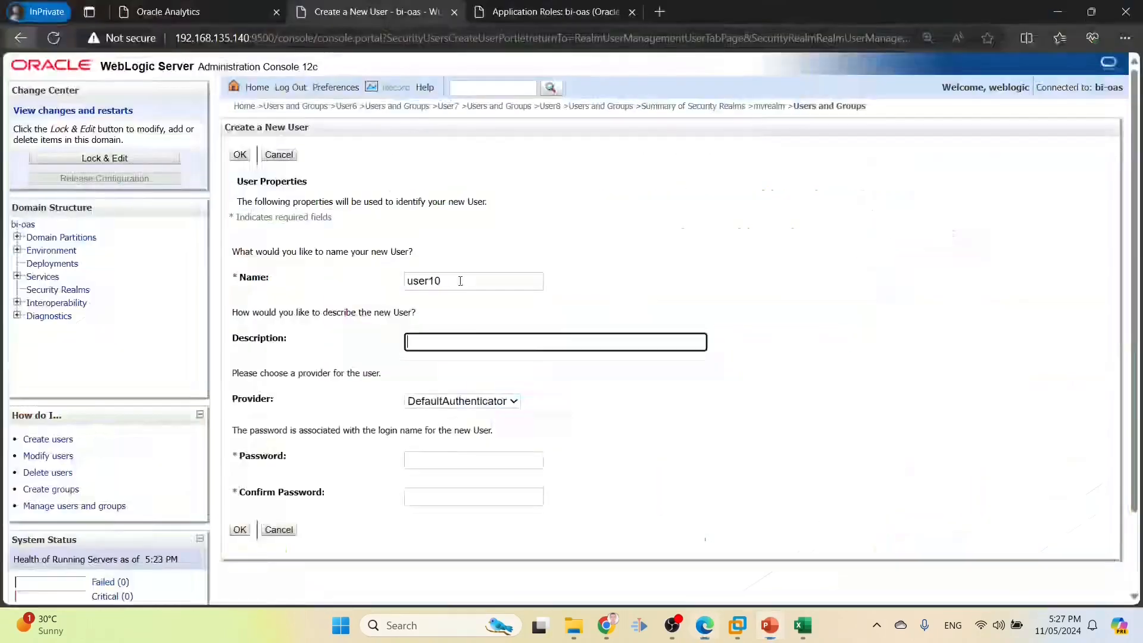
key(alt+Tab)
key(alt+Tab)
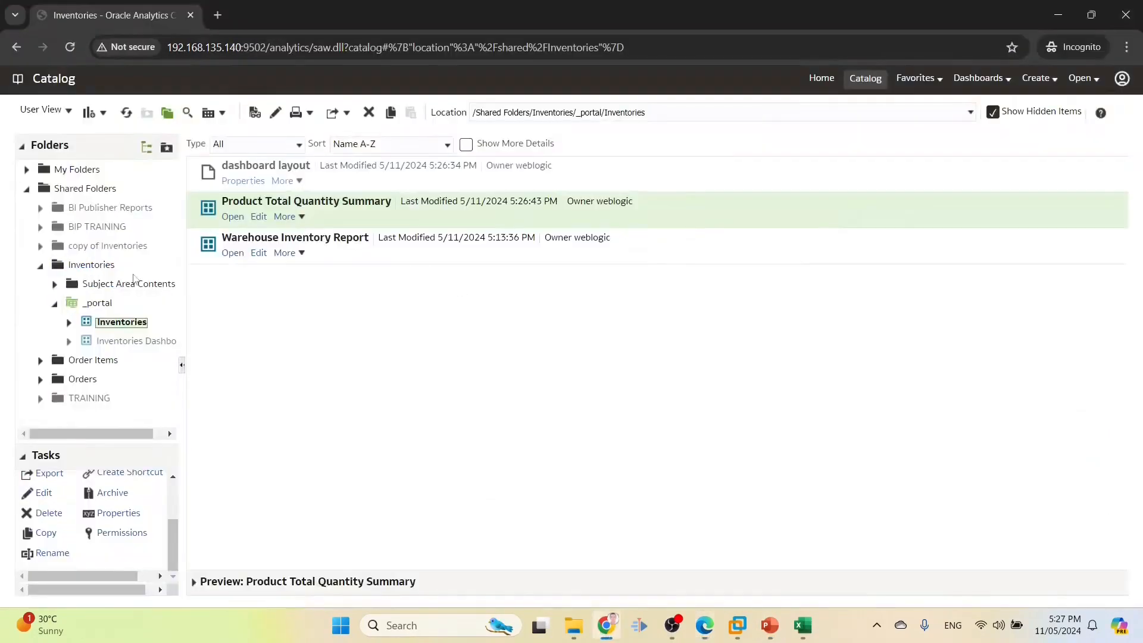
Copy the 'Net Amount per Status' report name from Order Items into user10's description
click(77, 362)
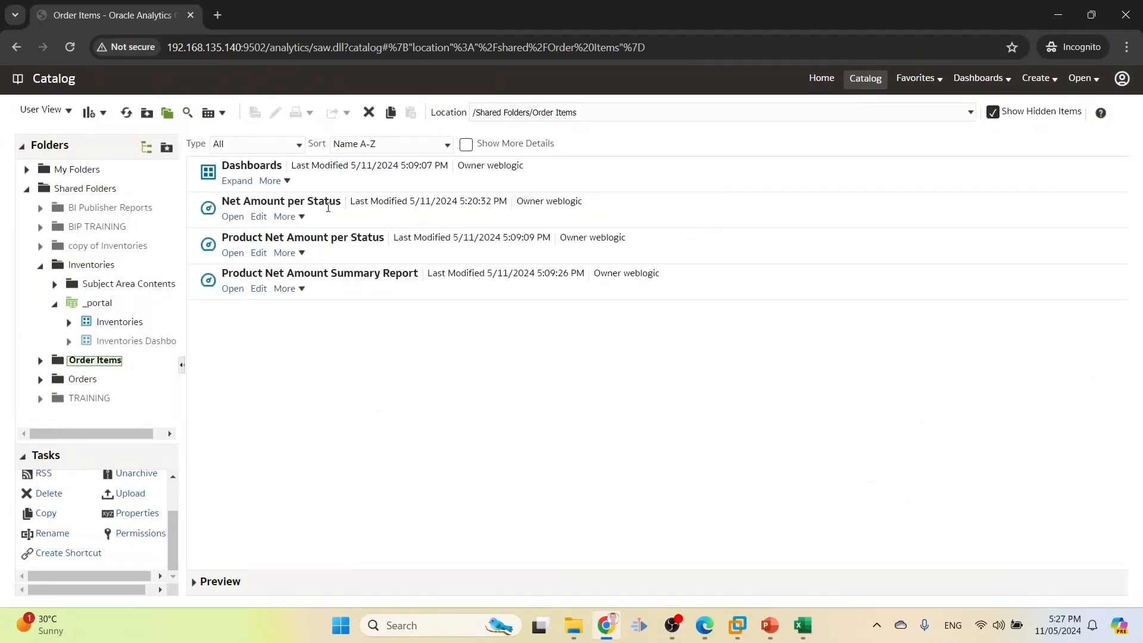
click(328, 207)
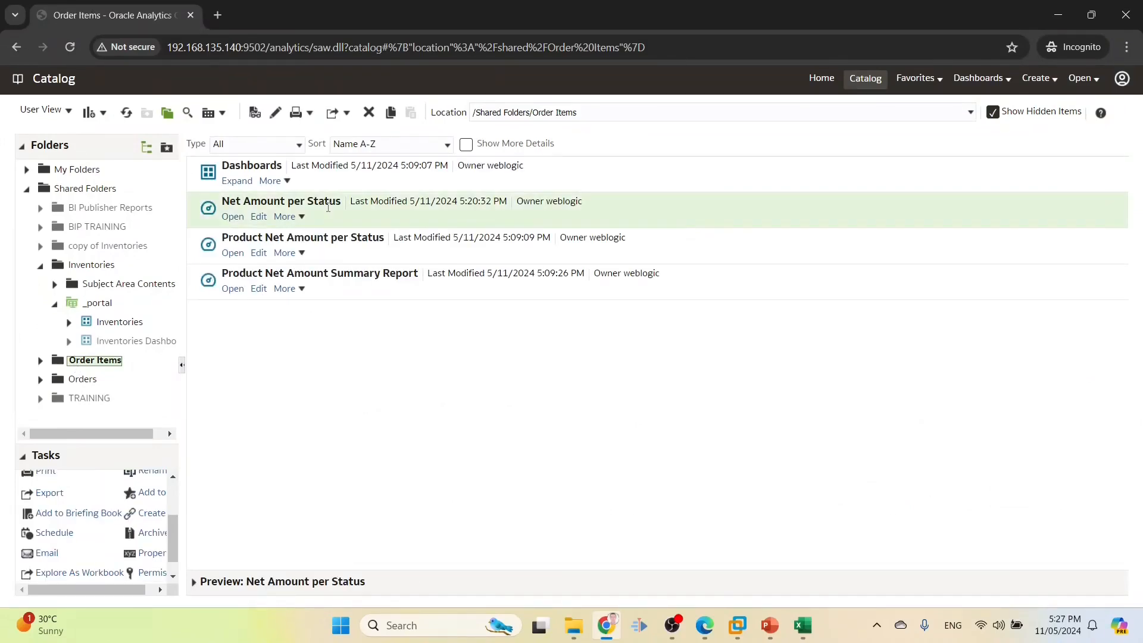
click(288, 217)
click(306, 440)
key(ctrl+c)
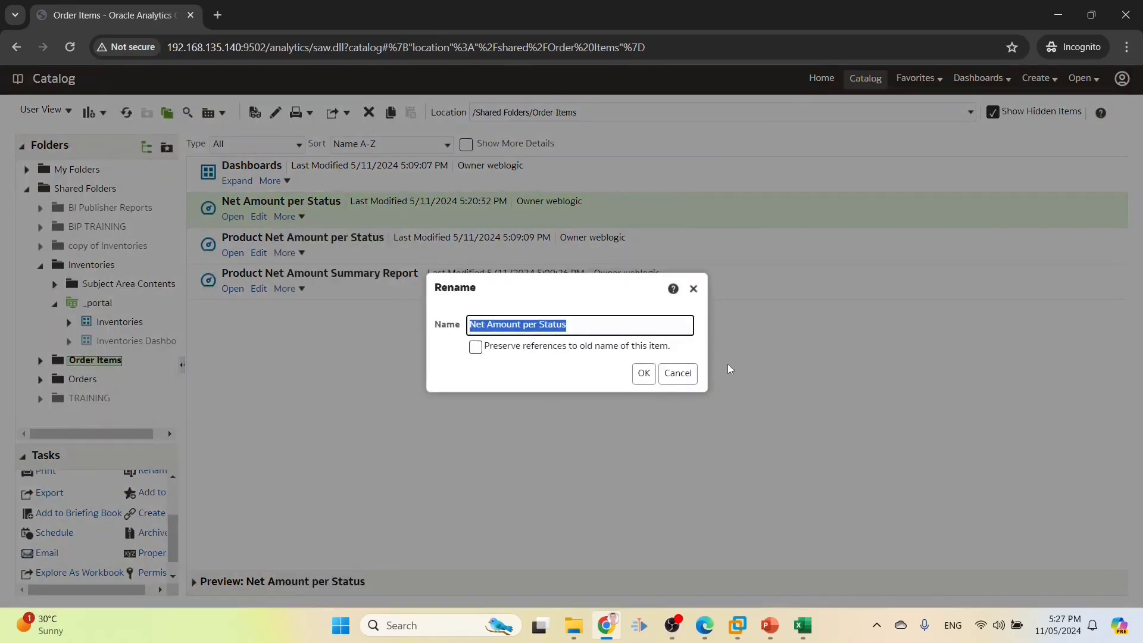
click(678, 373)
key(alt+Tab)
key(ctrl+v)
Prefix the description with 'Access to', enter and confirm the password, and create user10
text(Access to)
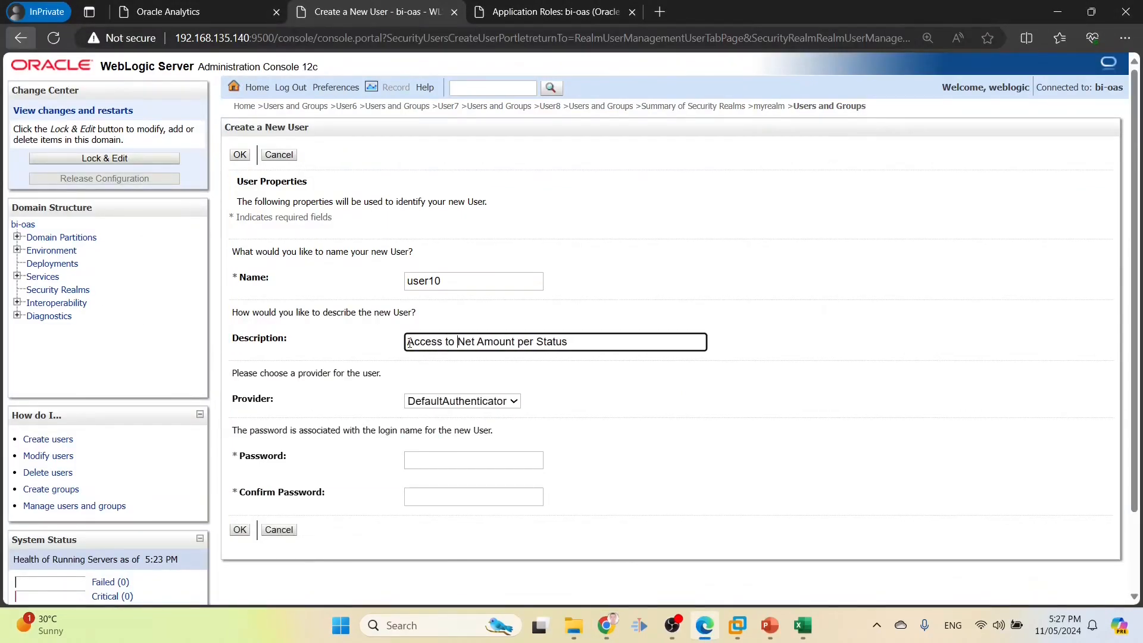
click(424, 465)
text(Wel)
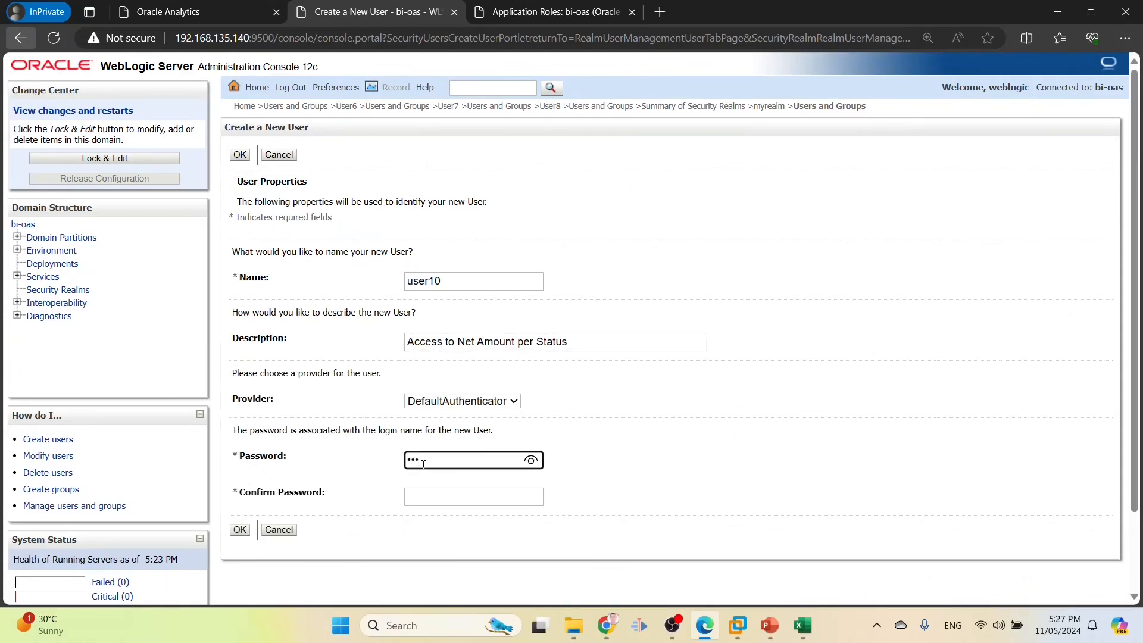
text(come1)
key(Tab)
text(W)
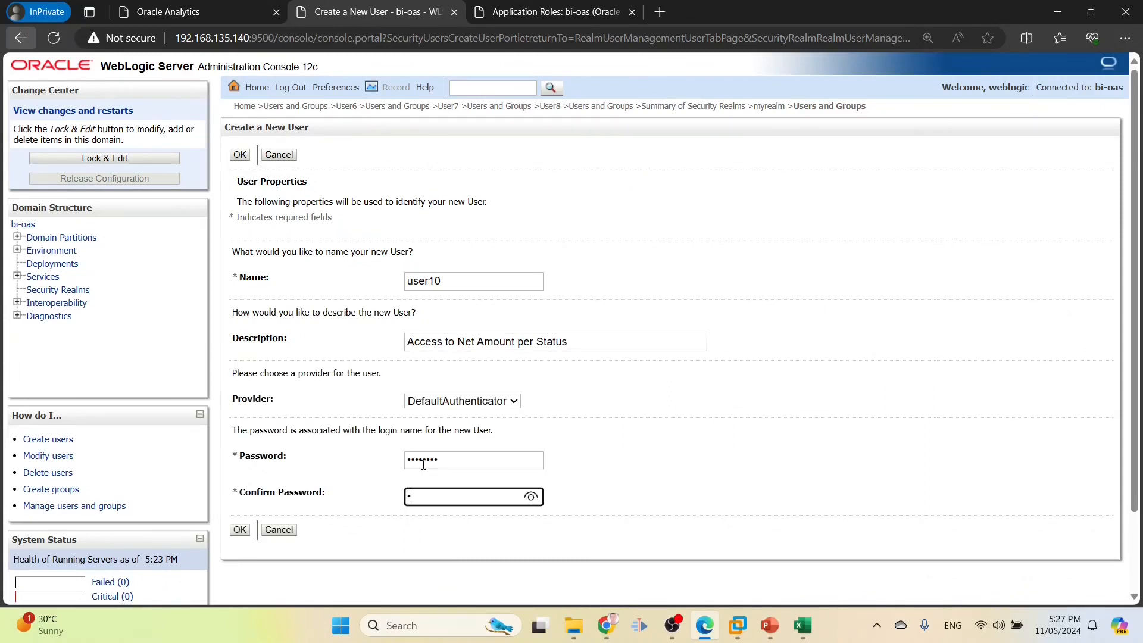
text(elcome1)
click(239, 530)
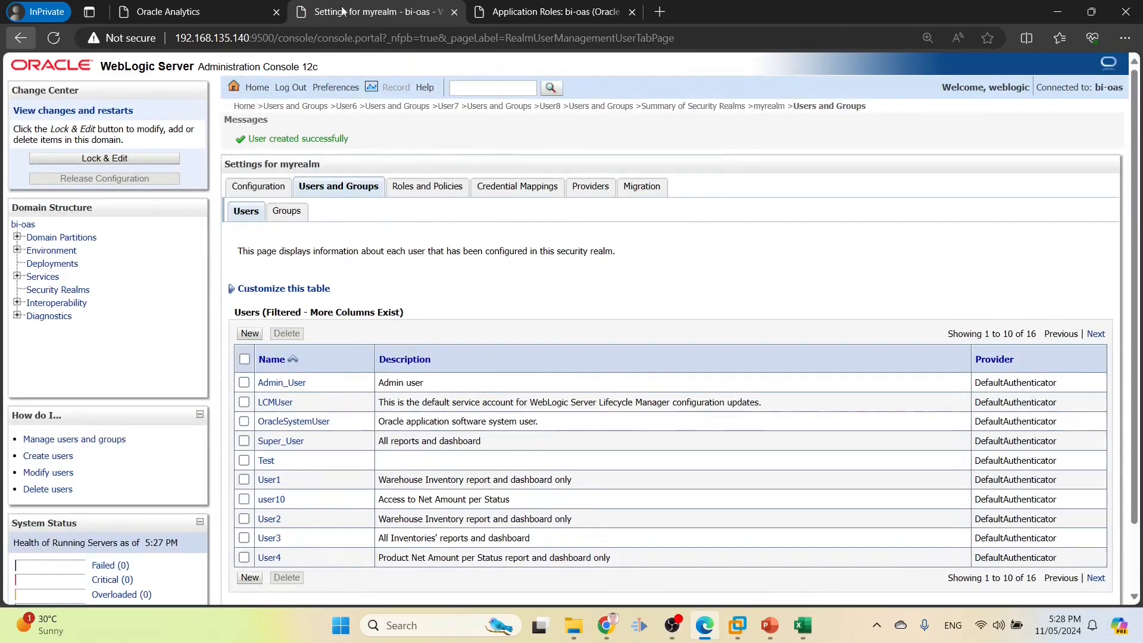
Add user10 as a User member of the BIConsumer application role and save the role
click(512, 12)
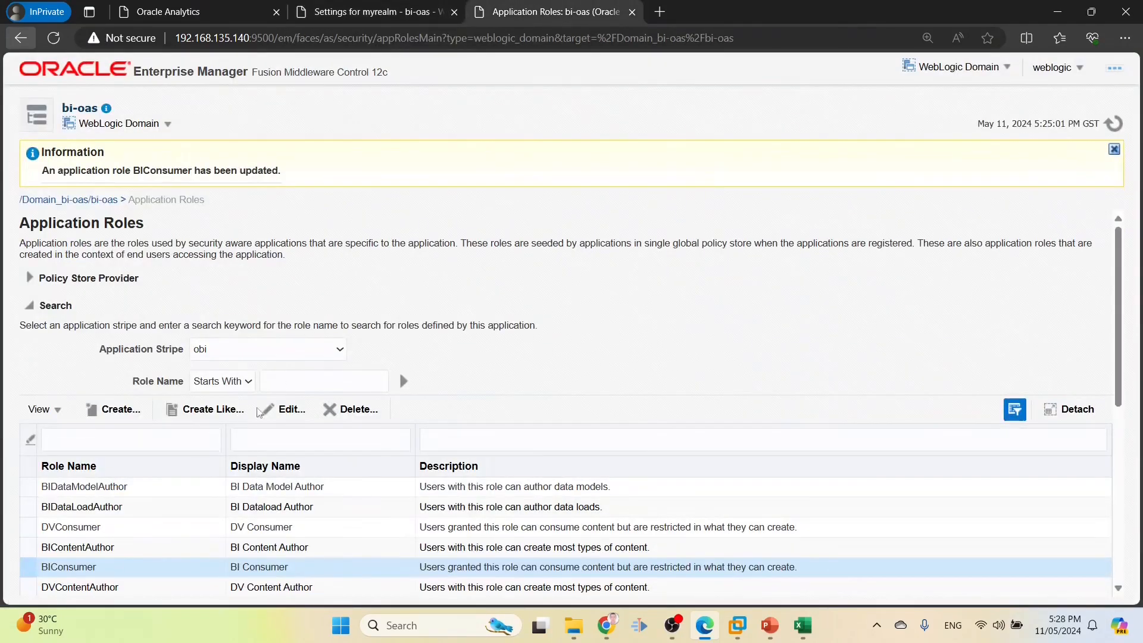
drag(1121, 271, 1122, 350)
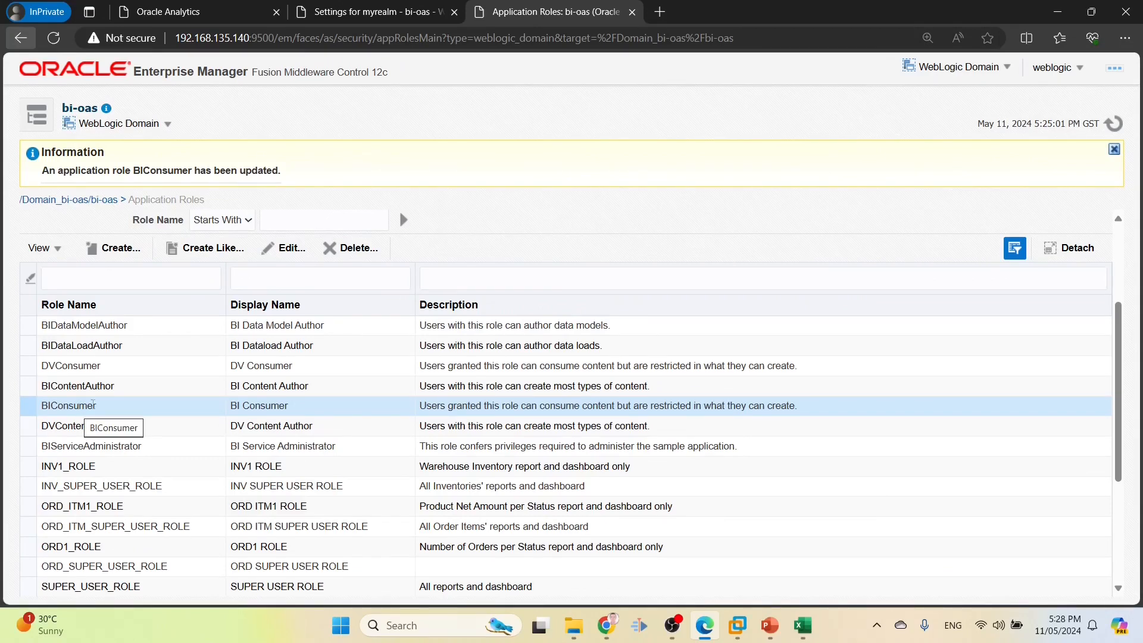
click(284, 249)
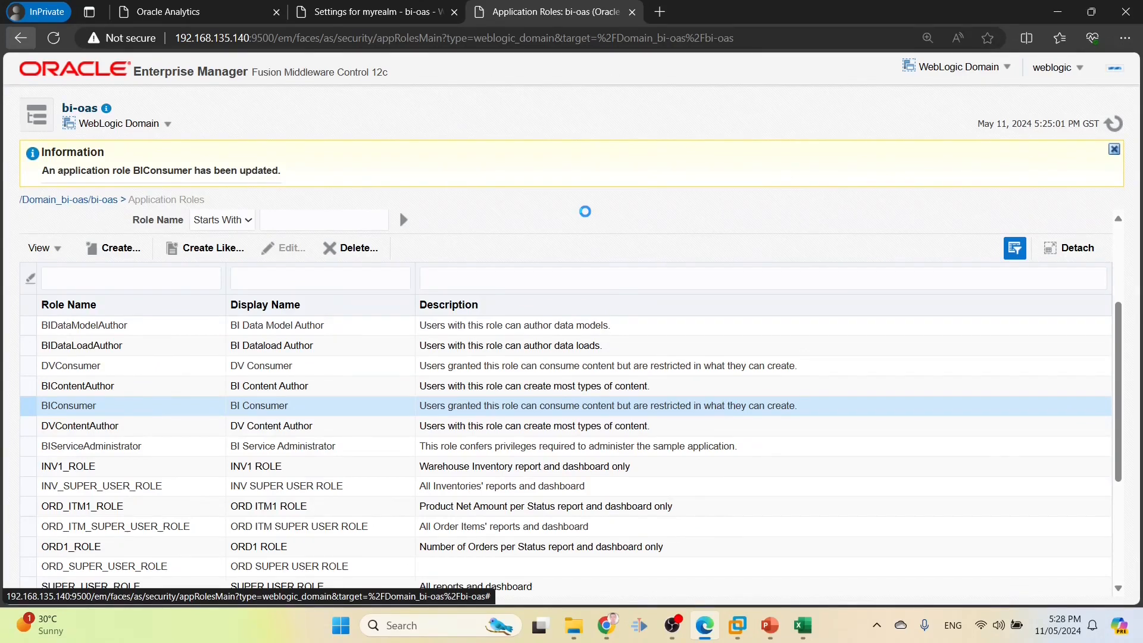
click(119, 410)
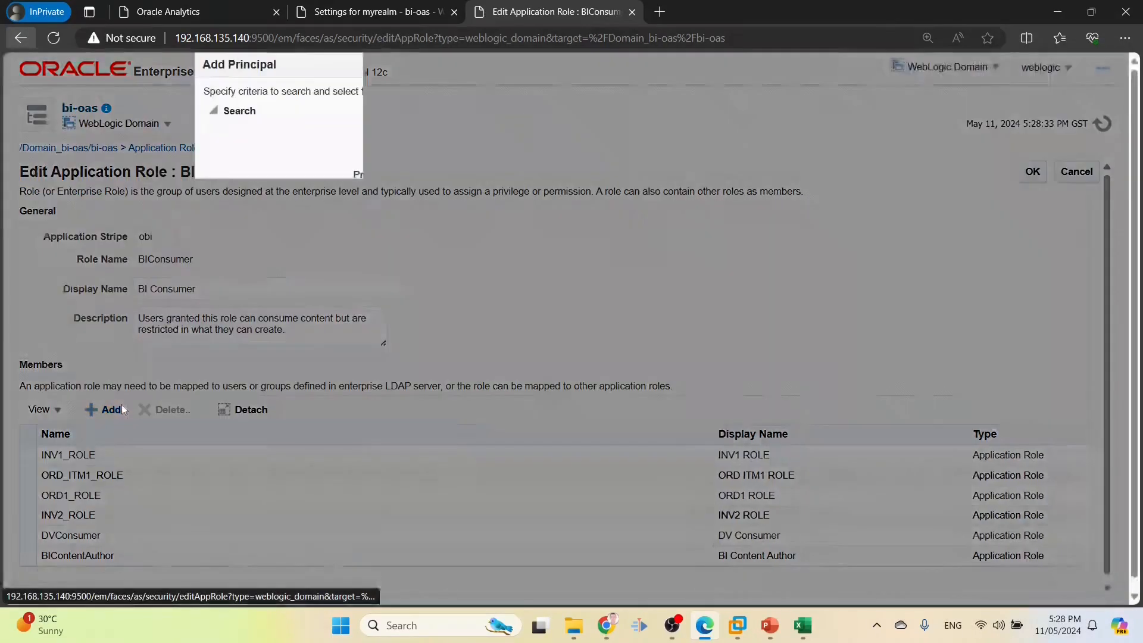
click(475, 142)
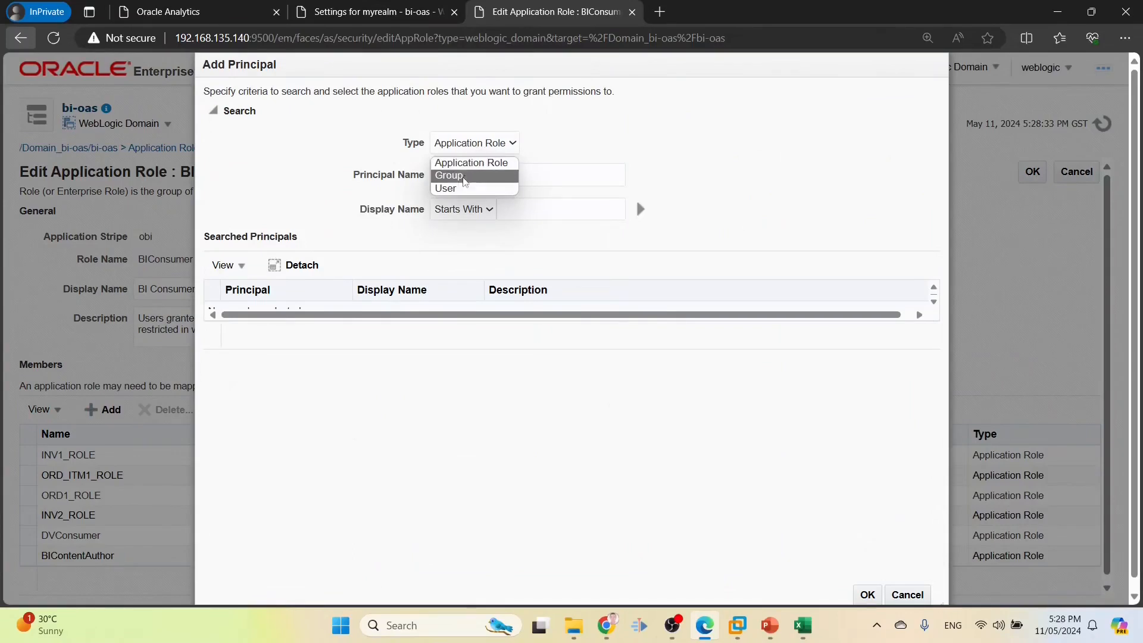
click(447, 189)
click(515, 174)
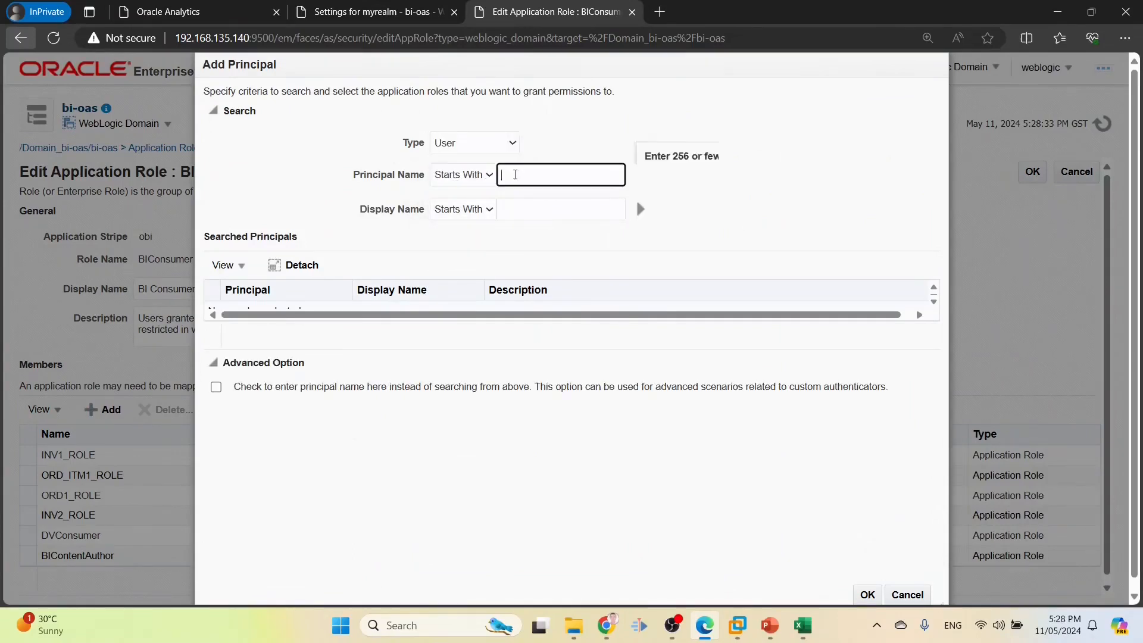
text(user10)
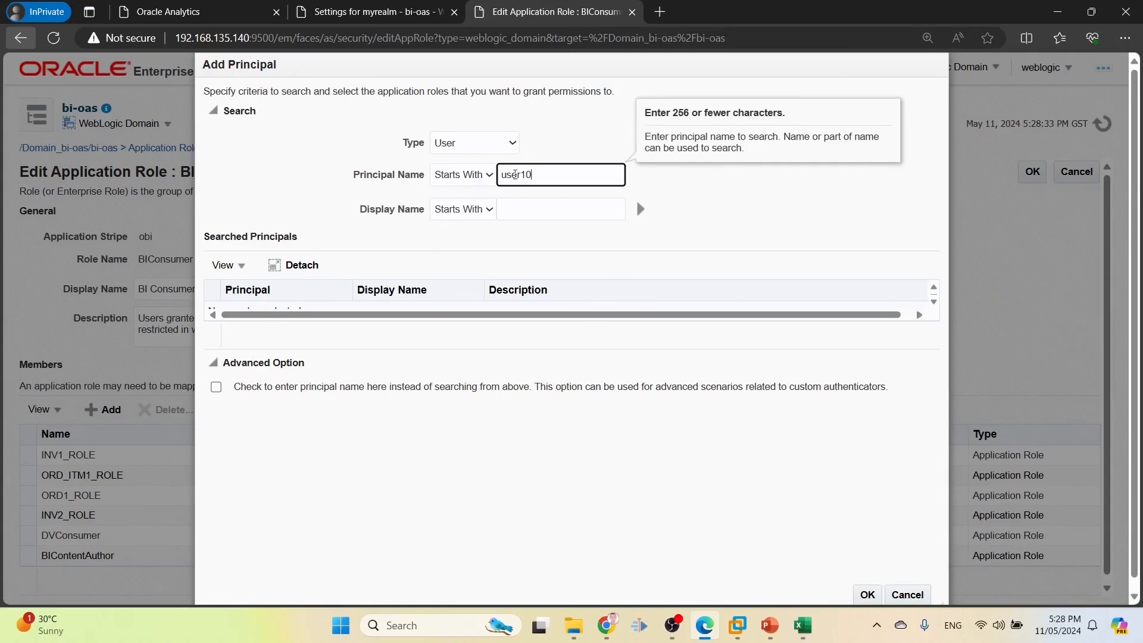
click(641, 209)
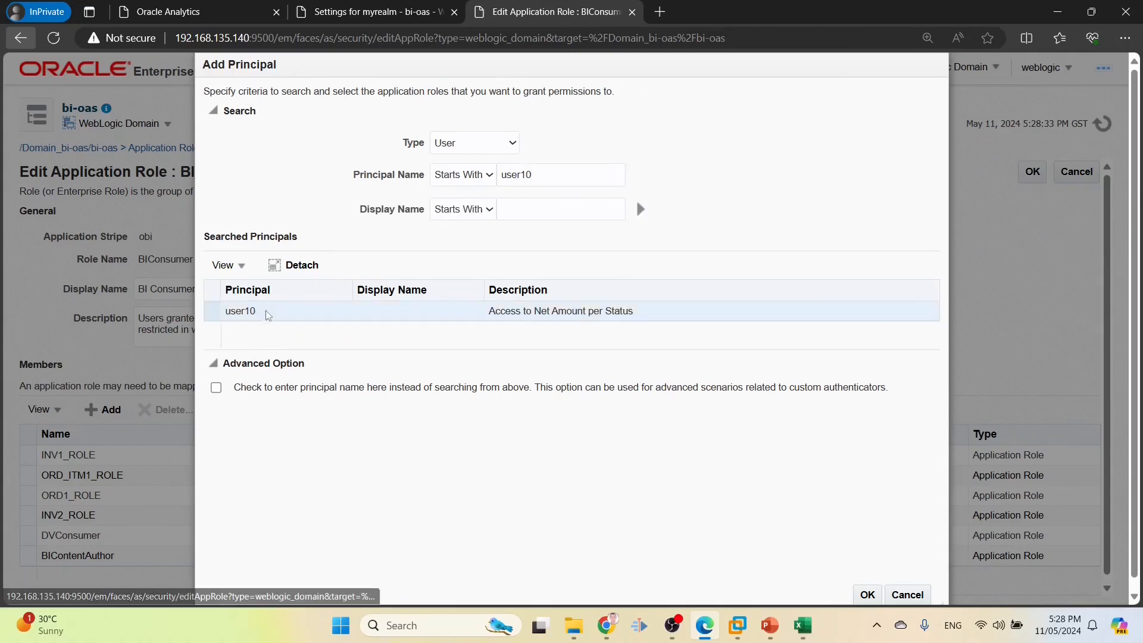
click(868, 595)
click(1044, 173)
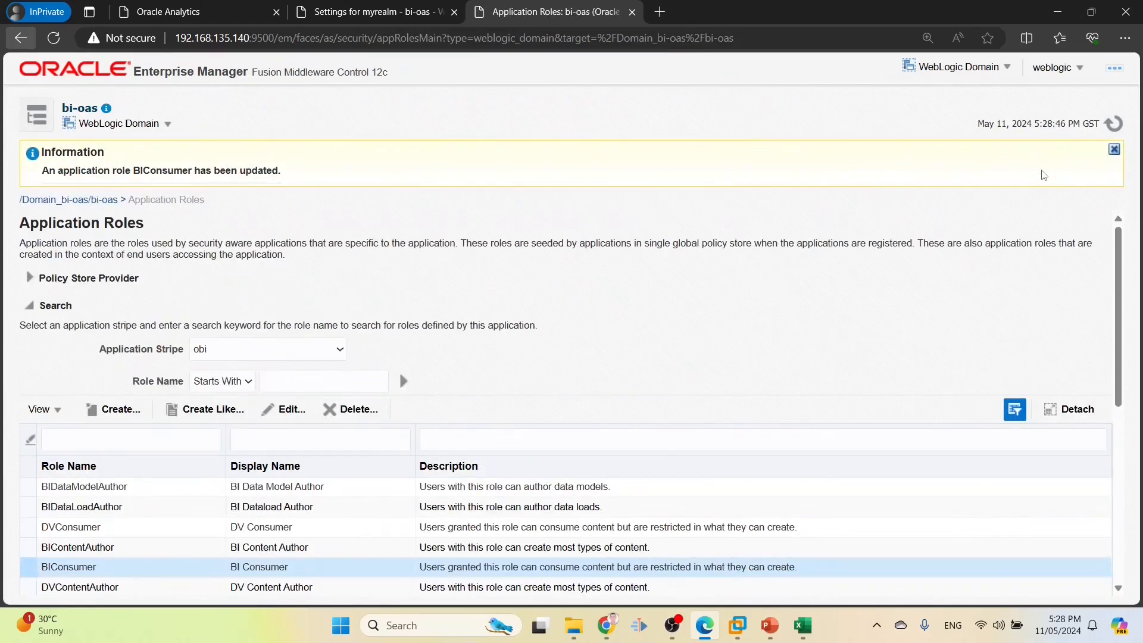
click(209, 4)
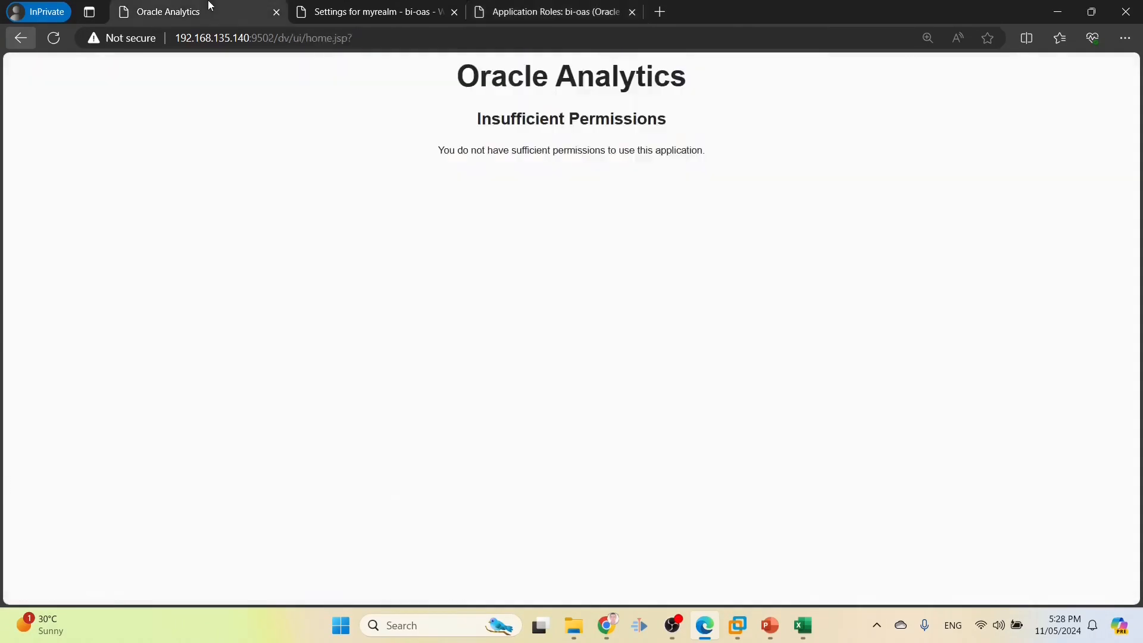
Add user10 with Open permission to the Net Amount per Status report and save
click(607, 625)
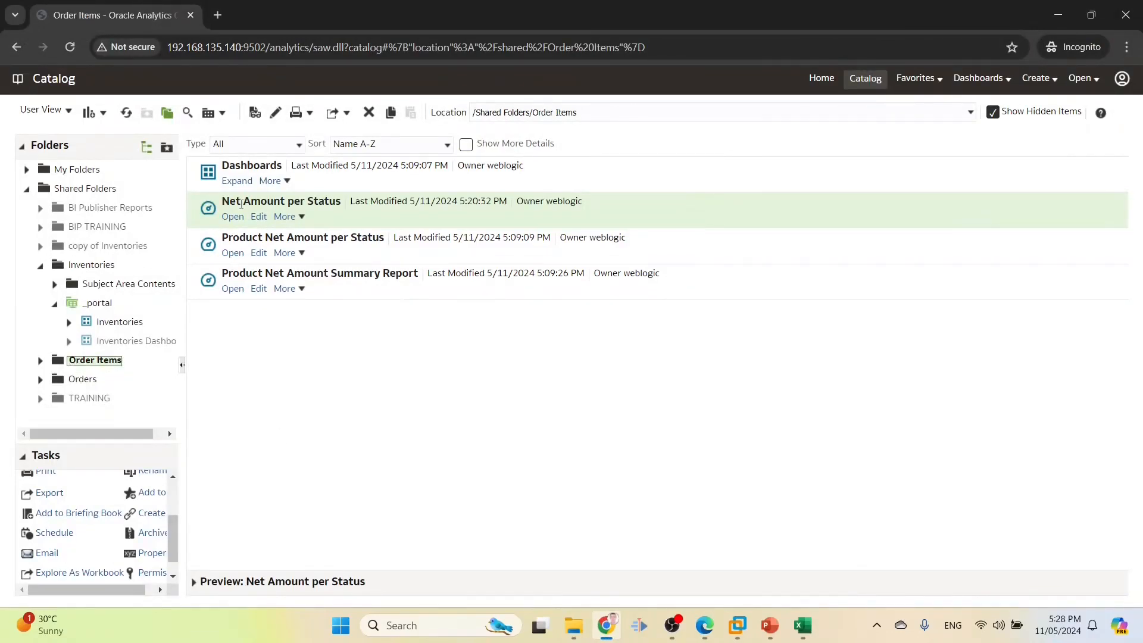
scroll(148, 554, down, 1)
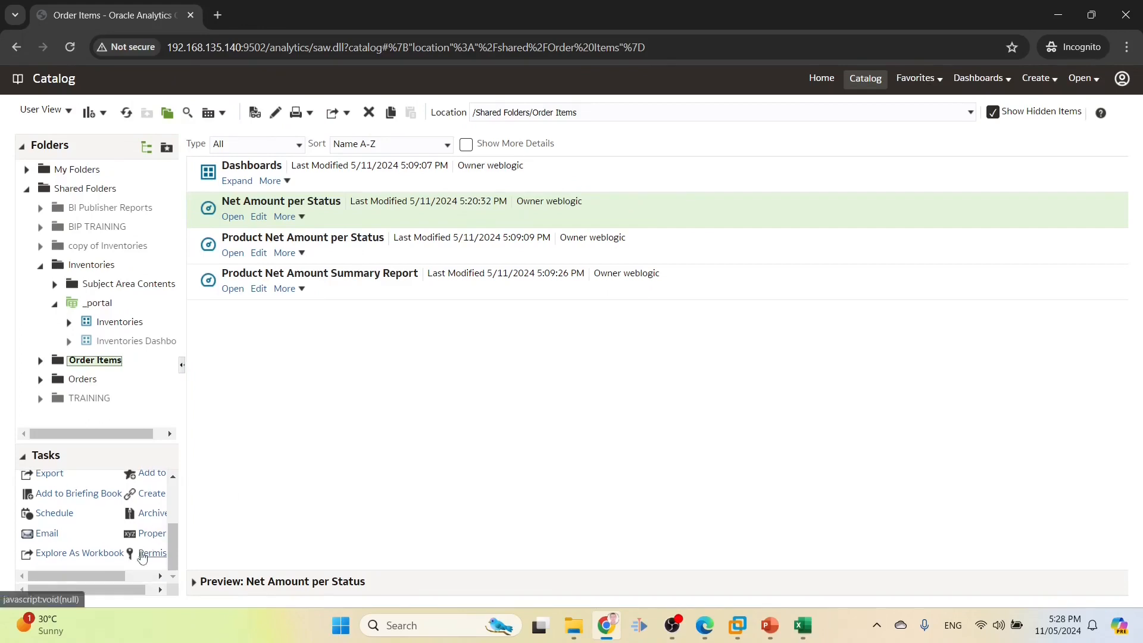
click(149, 554)
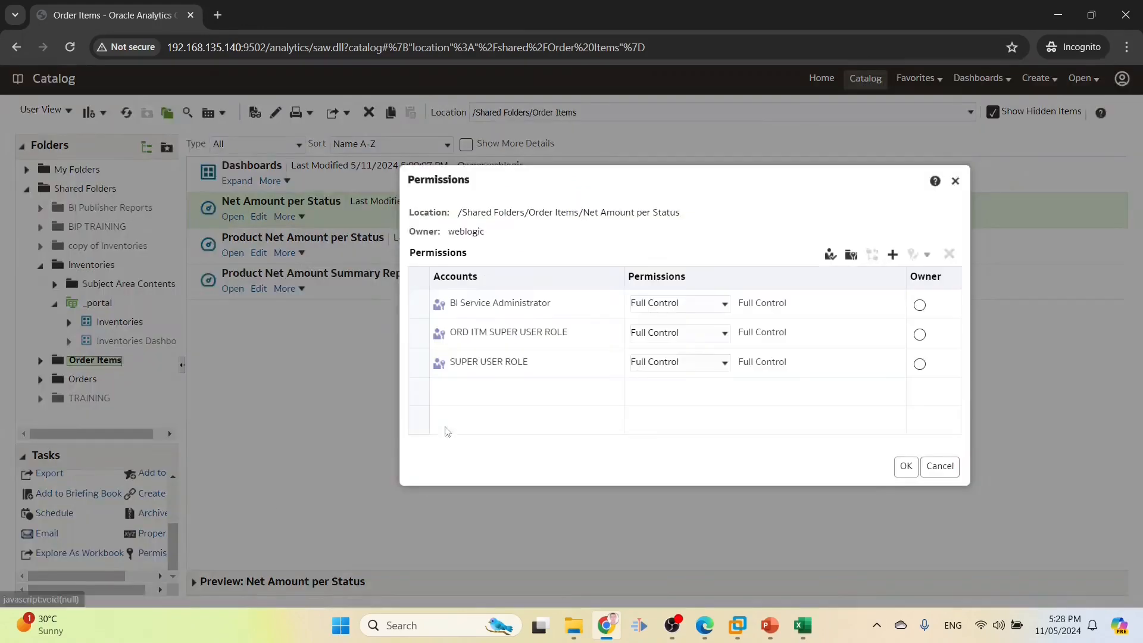
click(892, 255)
click(447, 339)
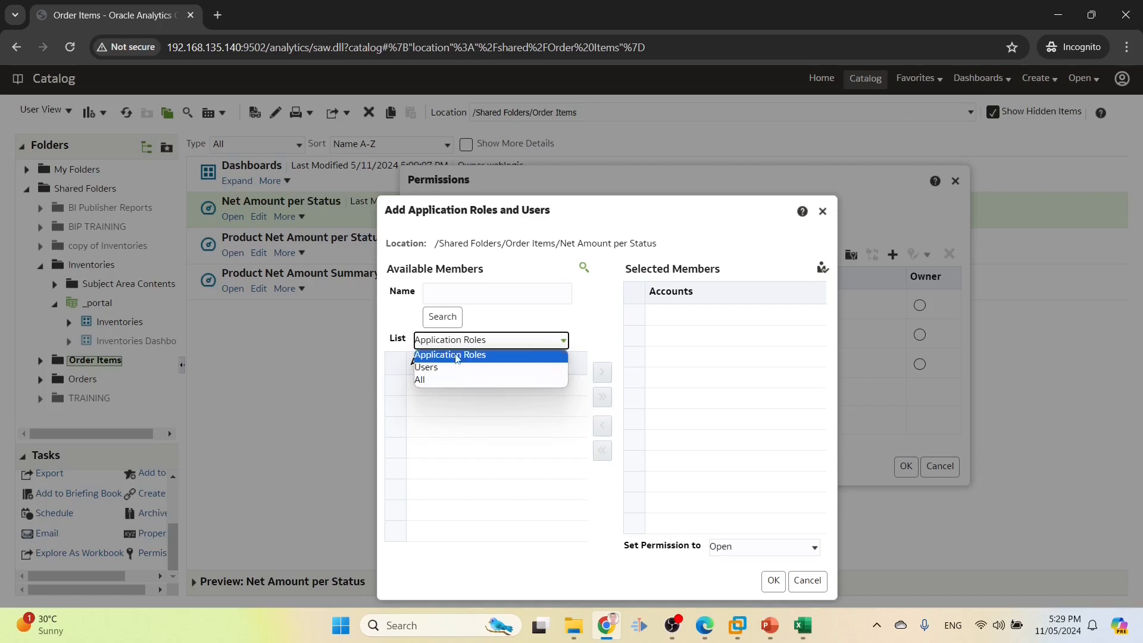
click(426, 368)
click(452, 295)
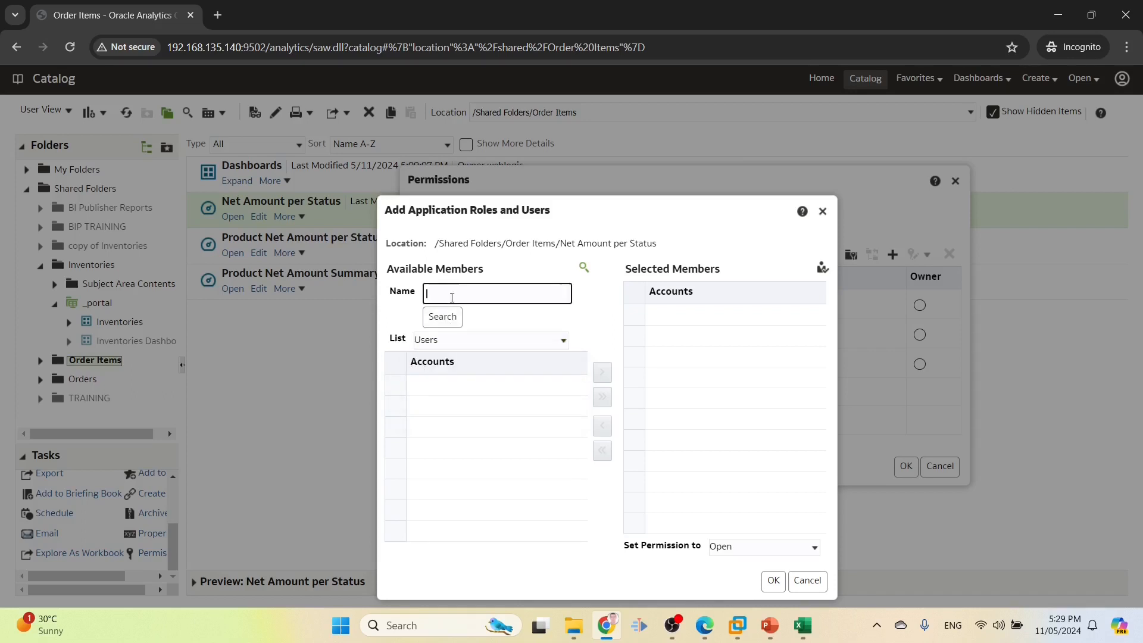
text(user10)
click(443, 319)
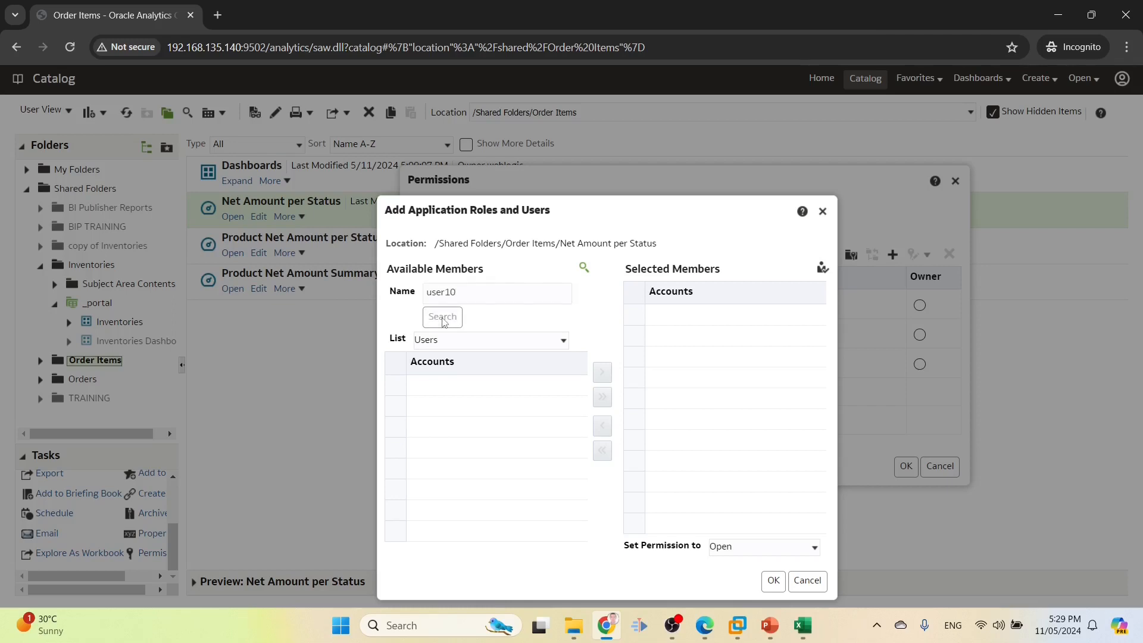
click(454, 386)
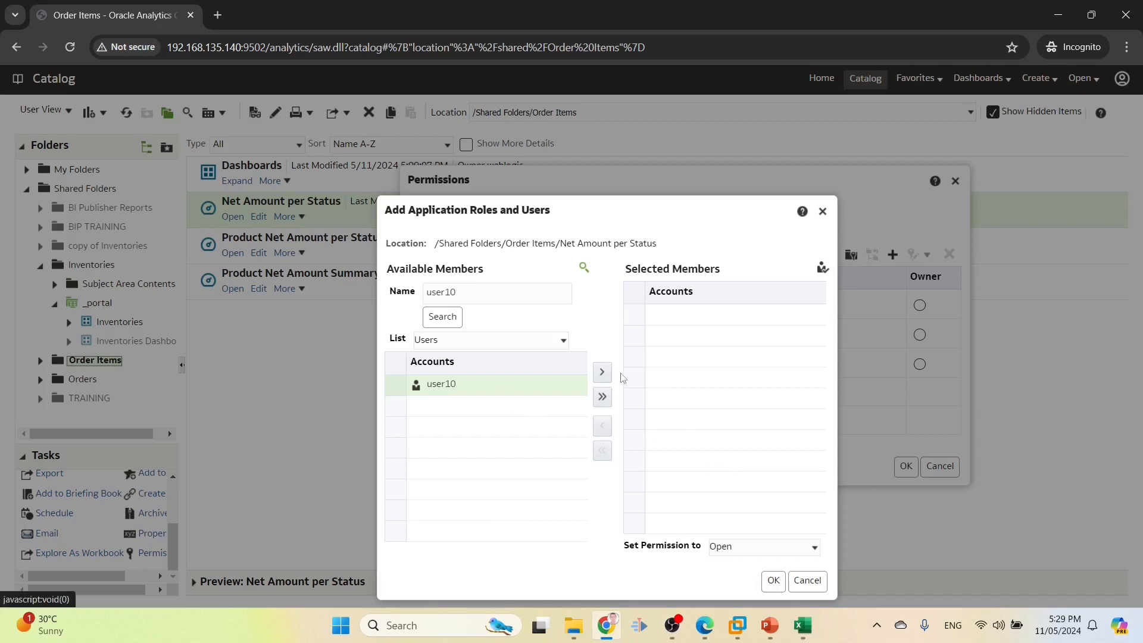
click(602, 372)
click(773, 580)
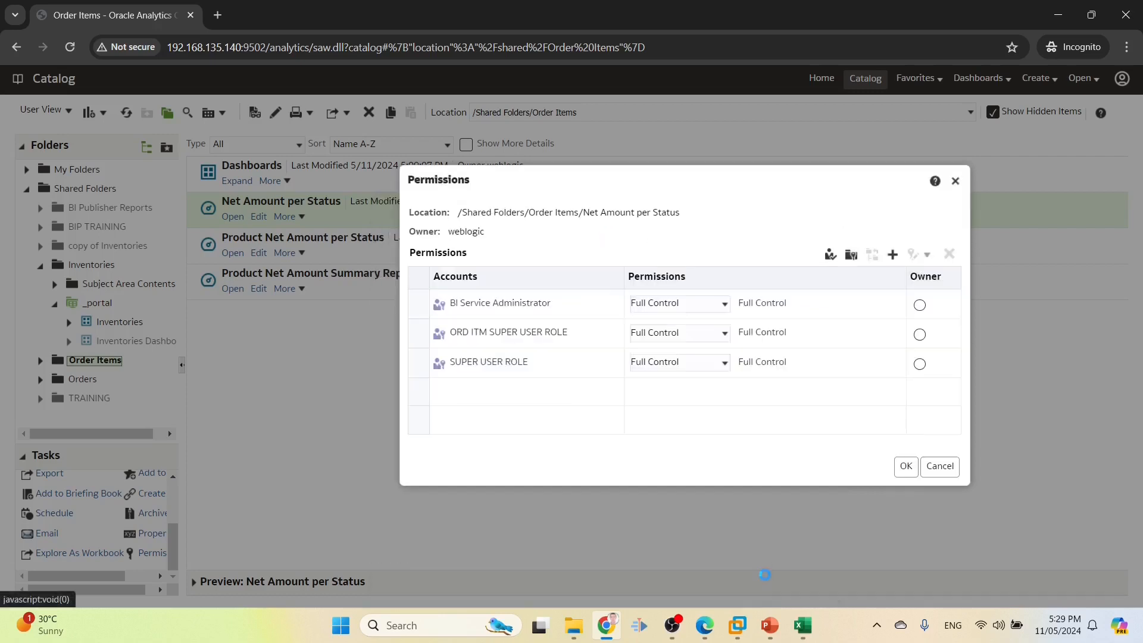
click(906, 467)
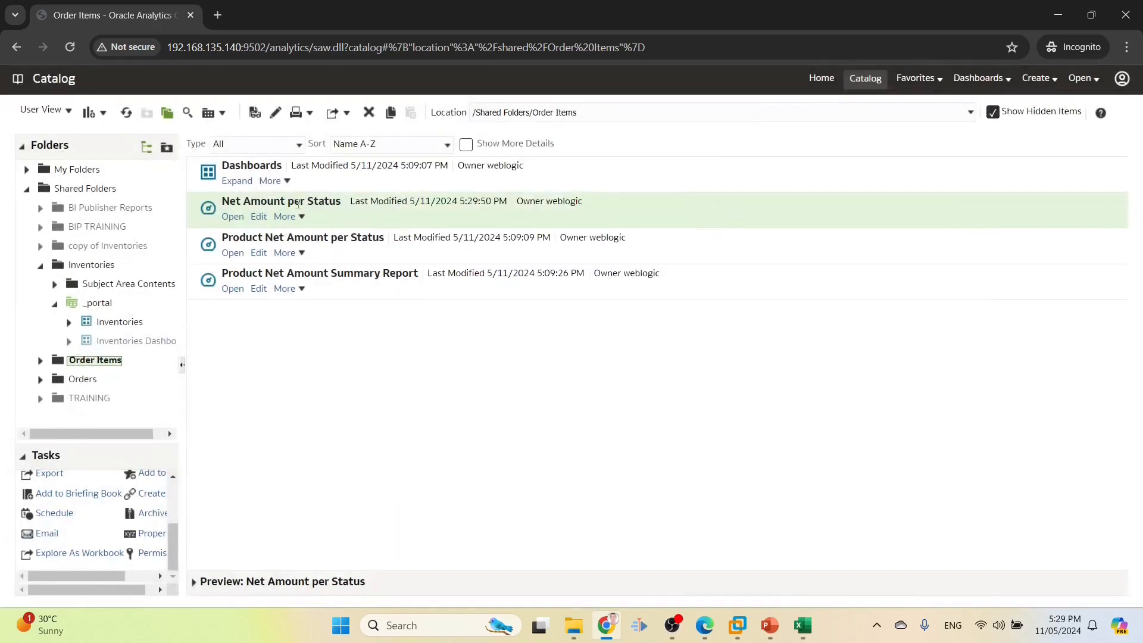
Grant user10 Full Control on the Dashboards folder and save
click(232, 183)
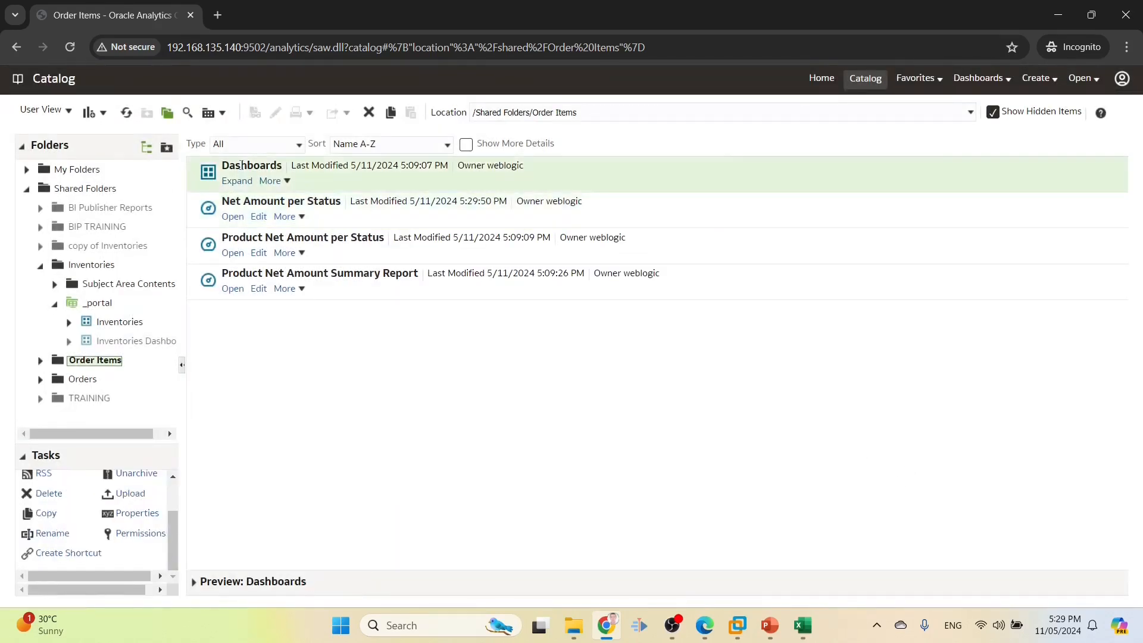
click(143, 533)
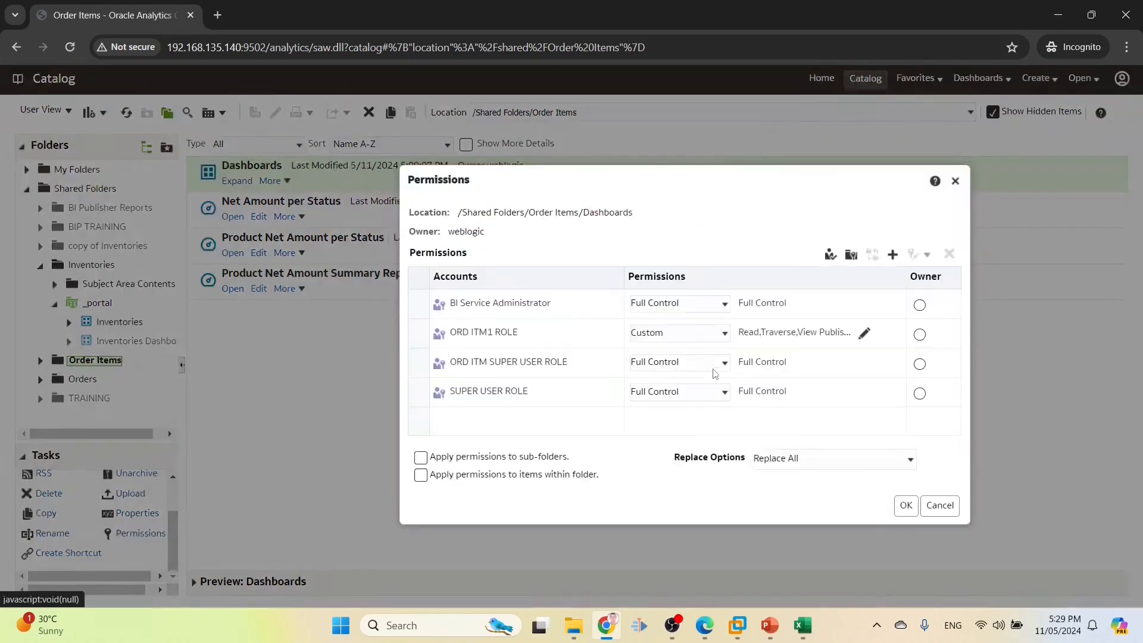
click(893, 255)
text(user10)
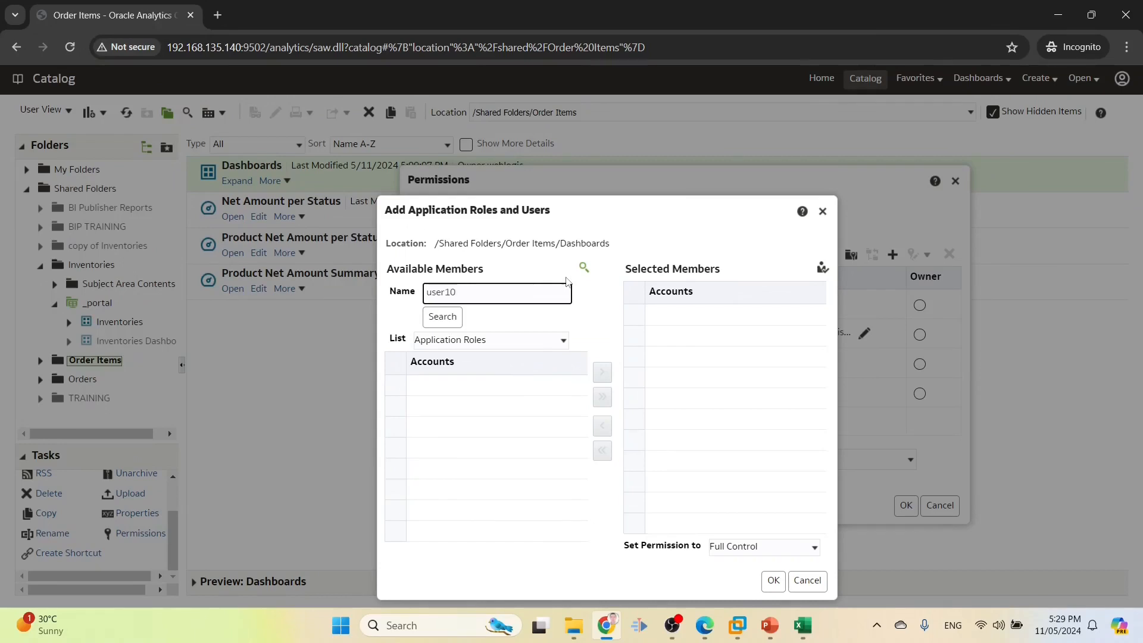
double_click(562, 292)
click(448, 340)
click(434, 368)
click(443, 317)
click(467, 390)
click(602, 372)
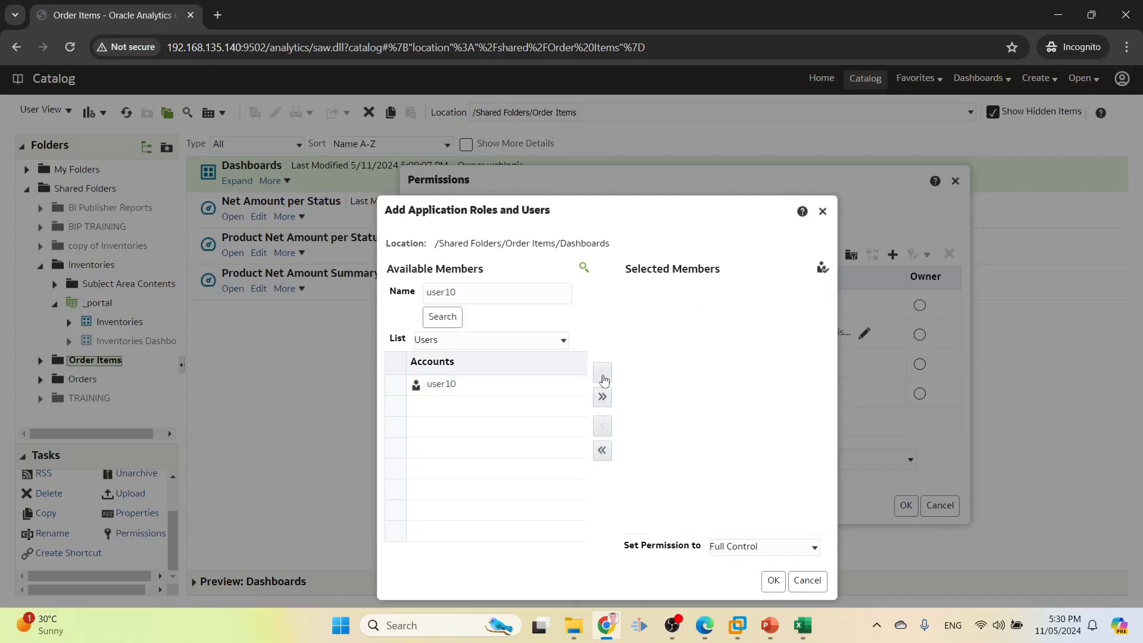
click(774, 580)
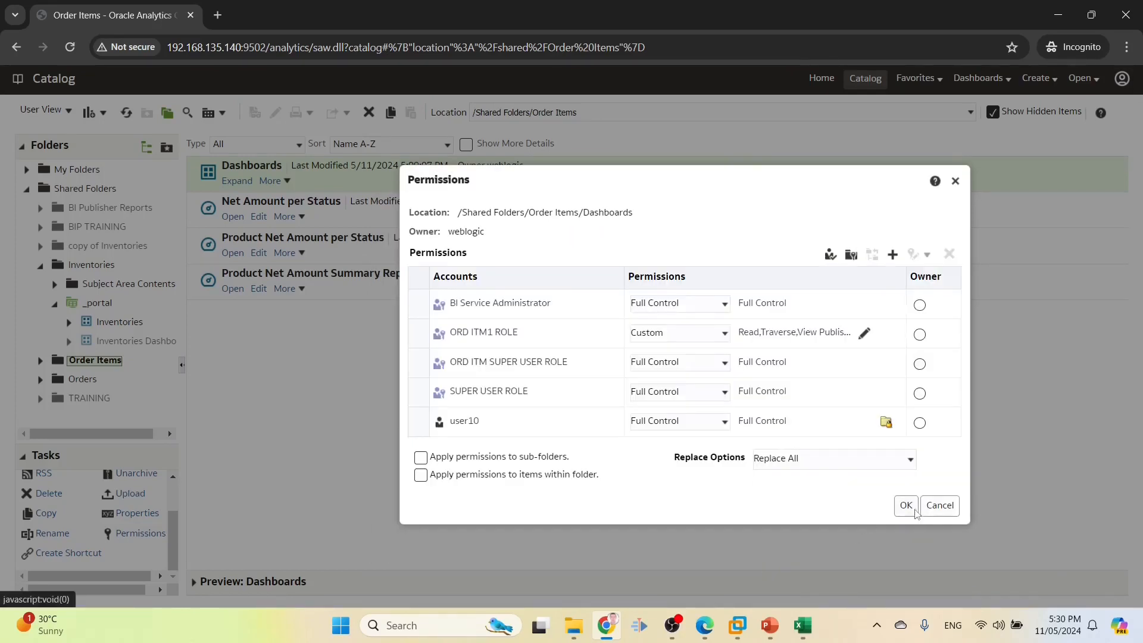
click(906, 505)
Grant user10 Full Control on the Order Items Dashboard, save, and expand its contents
click(237, 181)
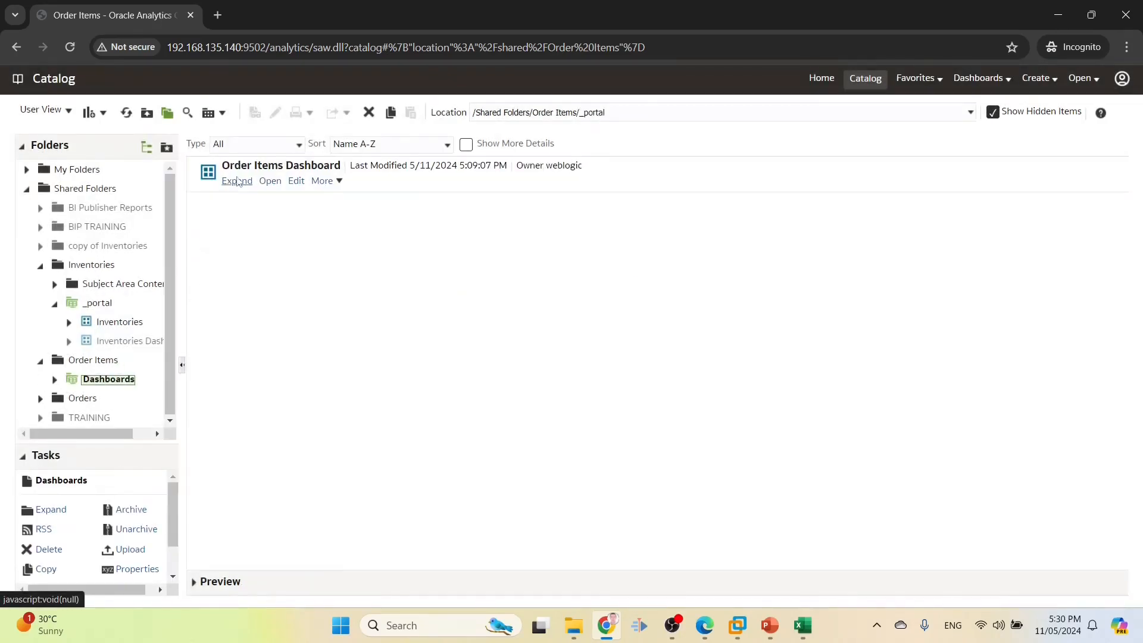
scroll(123, 530, down, 1)
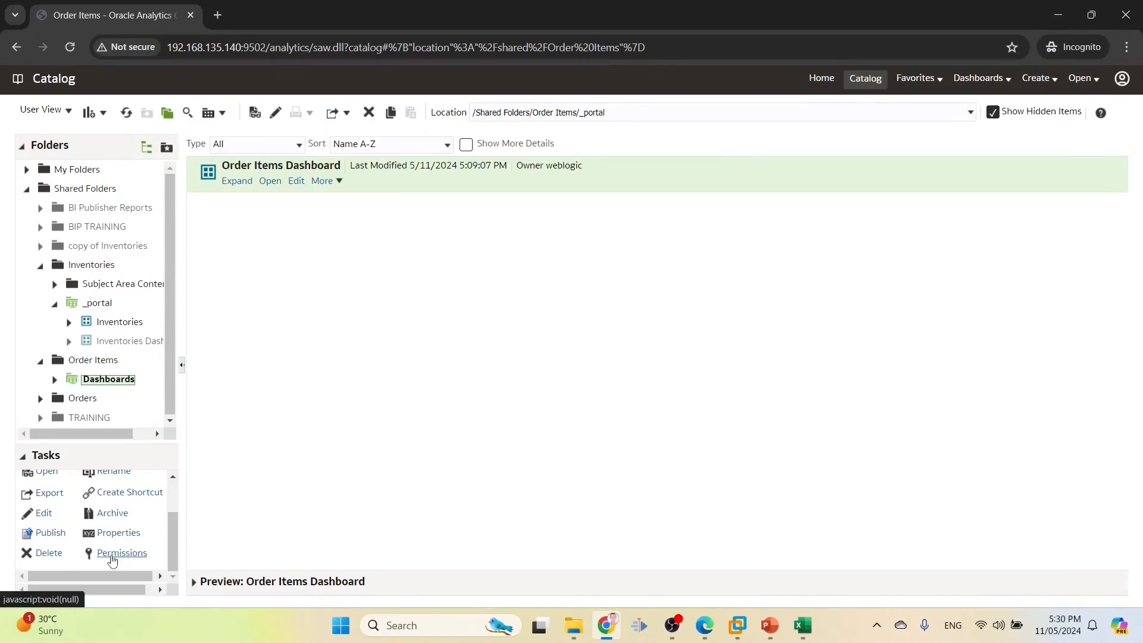
click(114, 553)
click(892, 255)
text(user10)
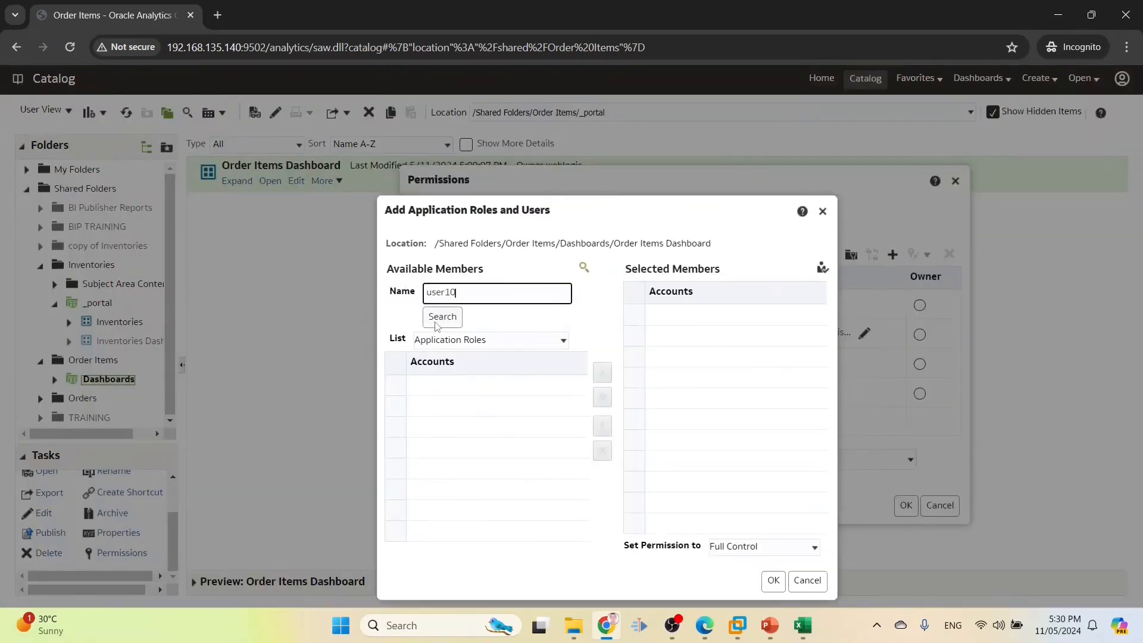
click(440, 317)
click(654, 367)
click(488, 340)
click(454, 369)
click(445, 318)
click(444, 384)
click(602, 372)
click(774, 581)
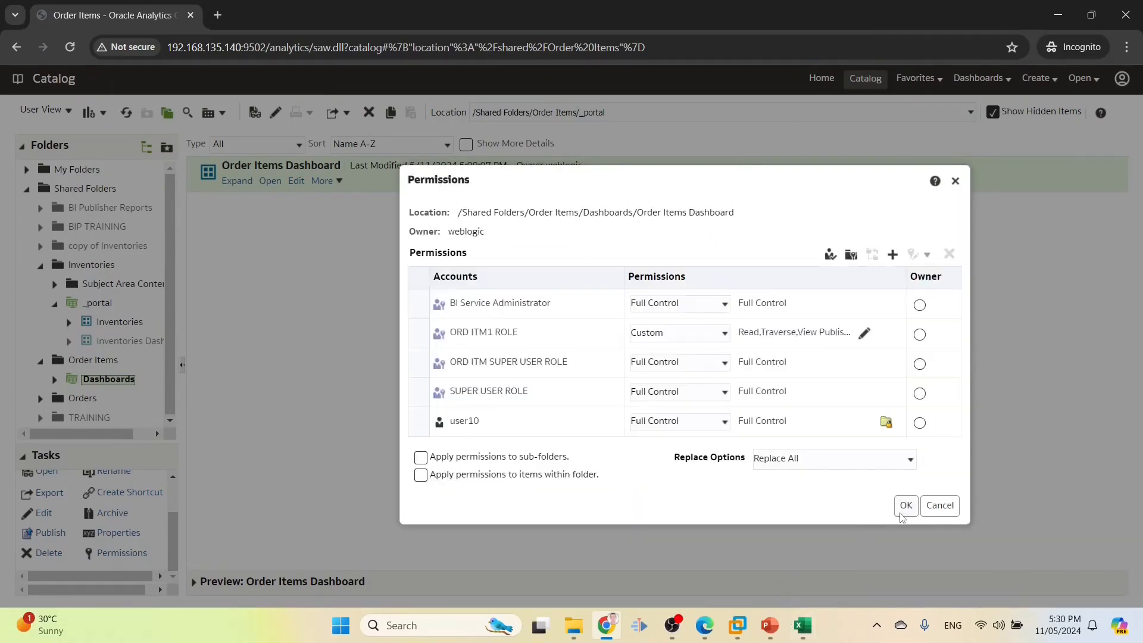
click(906, 505)
click(240, 182)
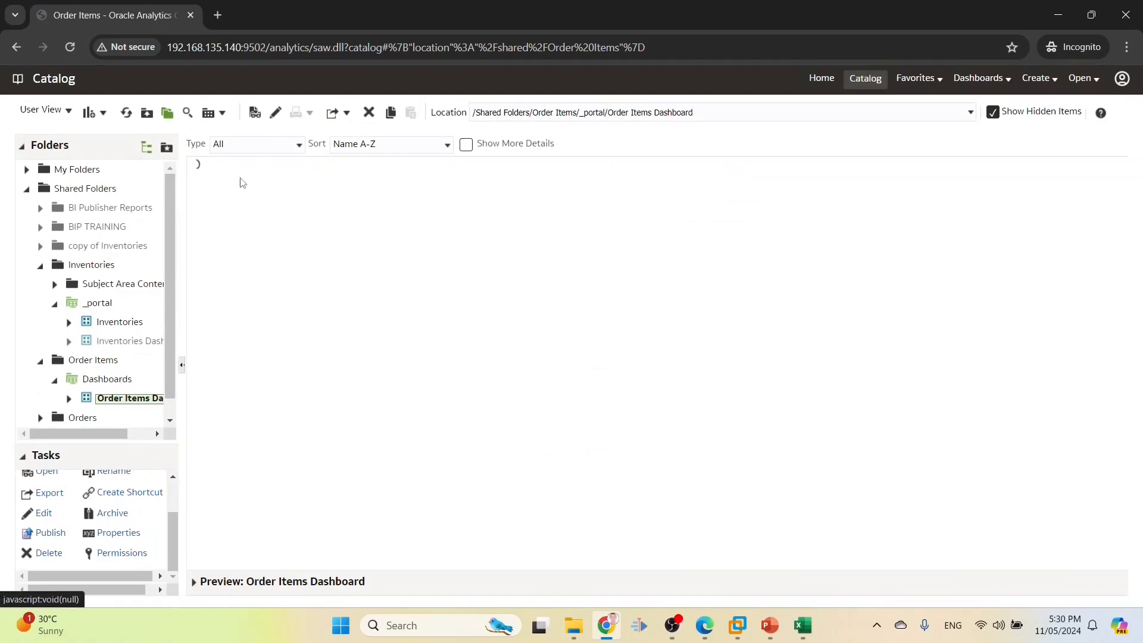
Give user10 Open permission on the dashboard layout and save
scroll(170, 345, down, 1)
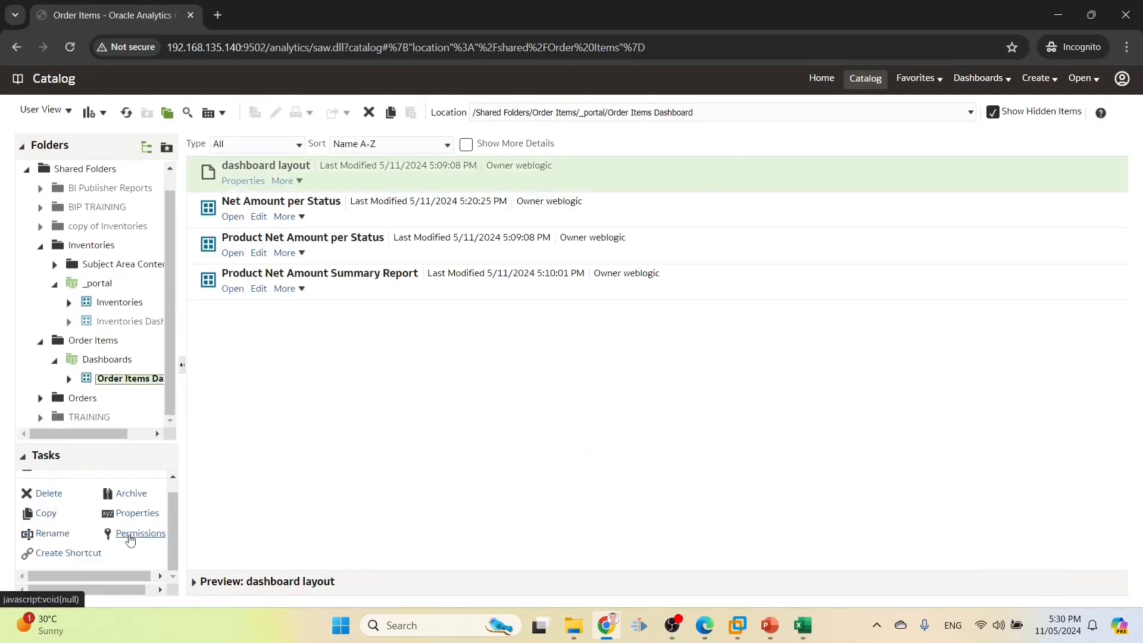
click(141, 533)
click(892, 255)
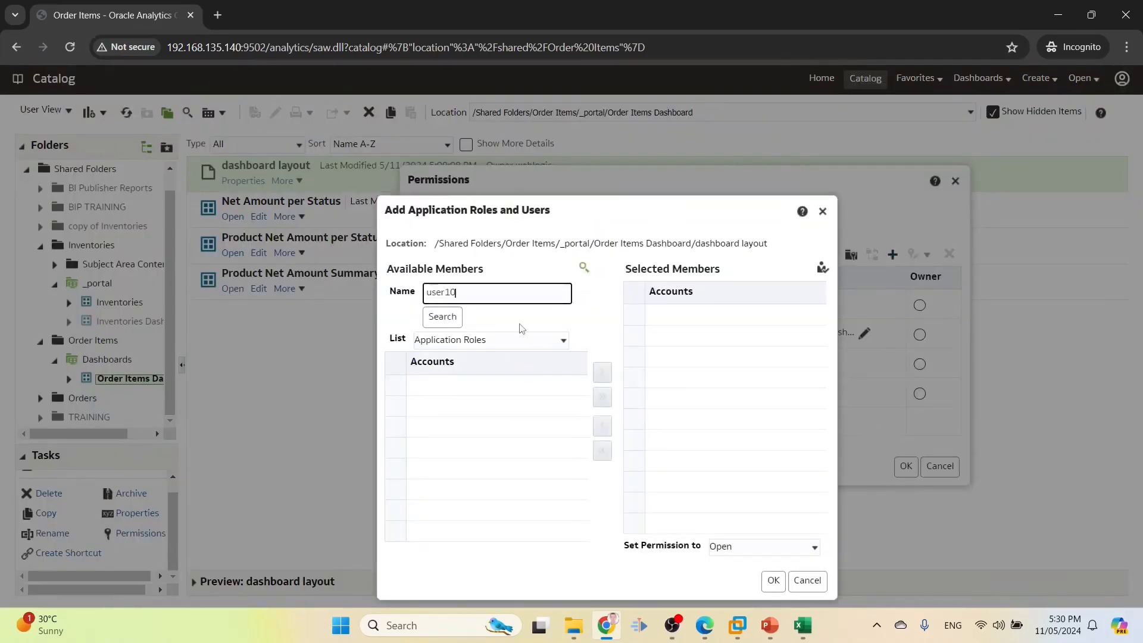
click(442, 316)
click(655, 368)
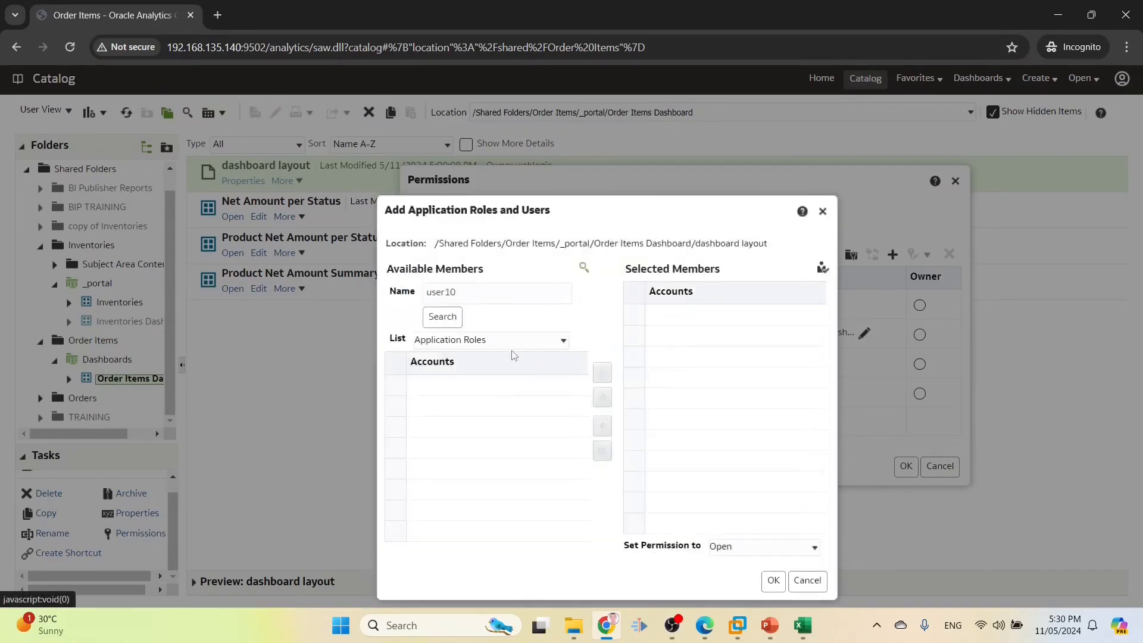
click(499, 341)
click(453, 367)
click(442, 316)
click(442, 385)
click(602, 372)
click(774, 581)
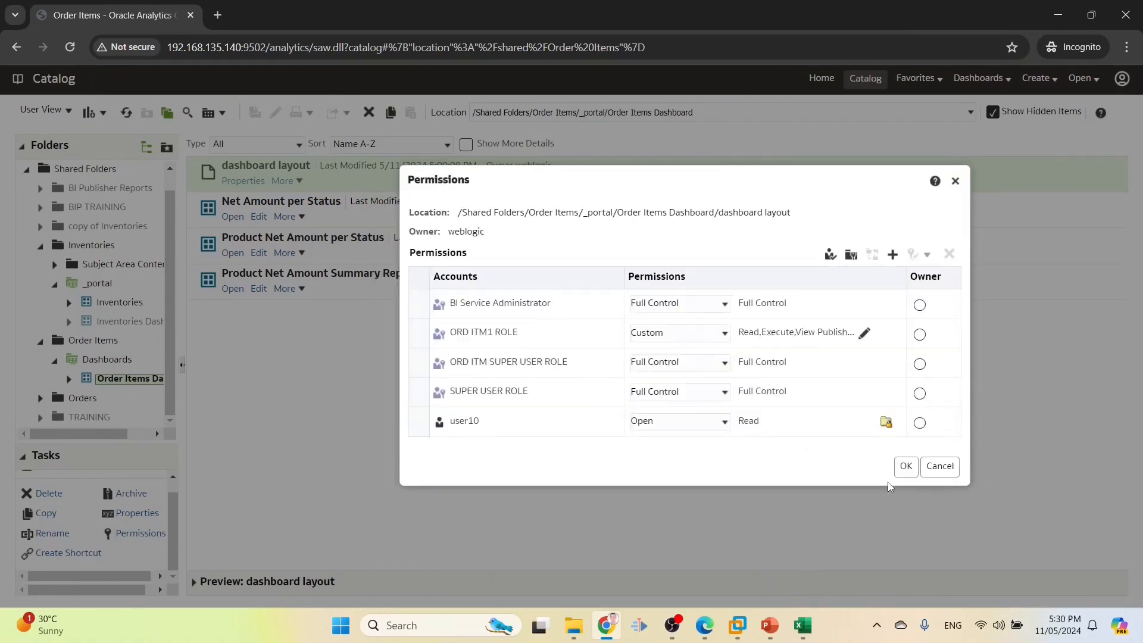
click(906, 467)
Give user10 Open permission on the Net Amount per Status dashboard page and save
click(288, 202)
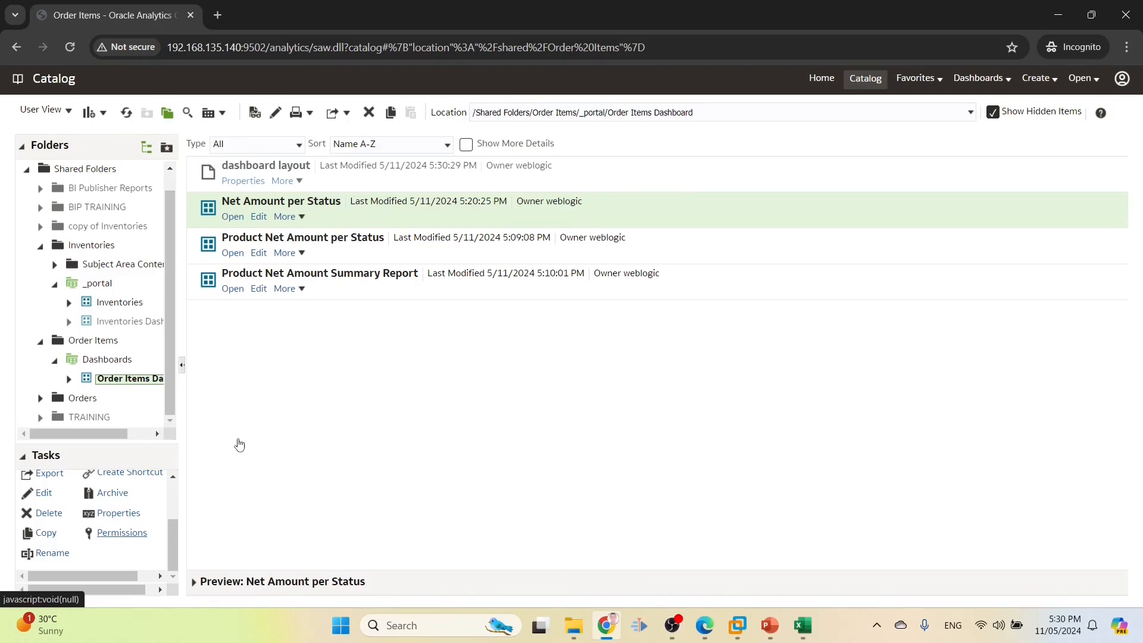
click(114, 537)
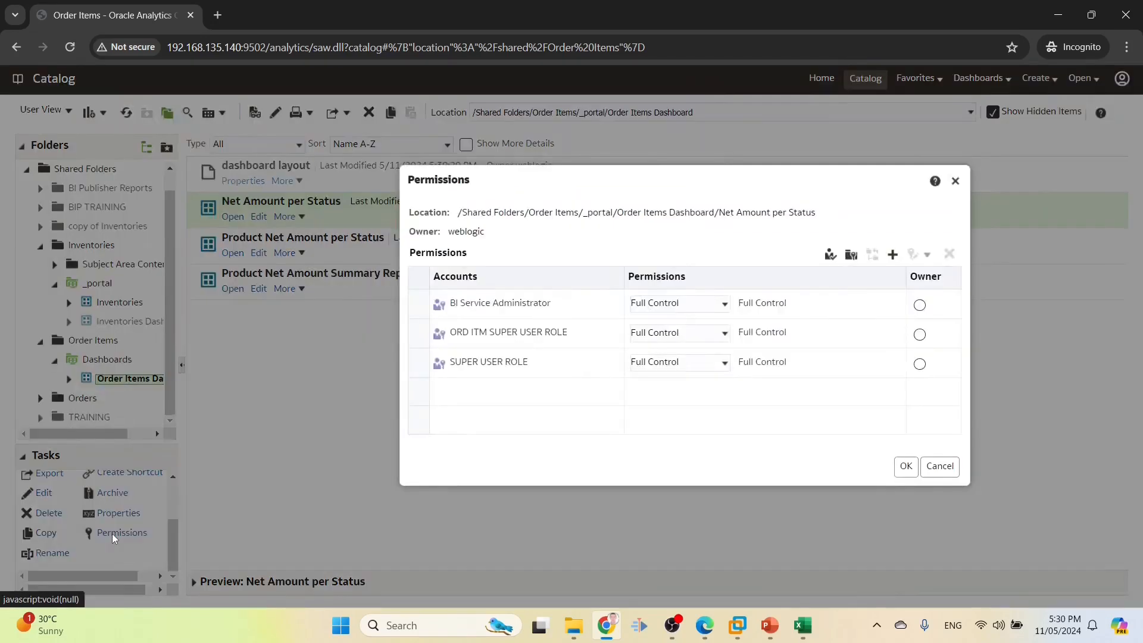
click(892, 254)
text(user10)
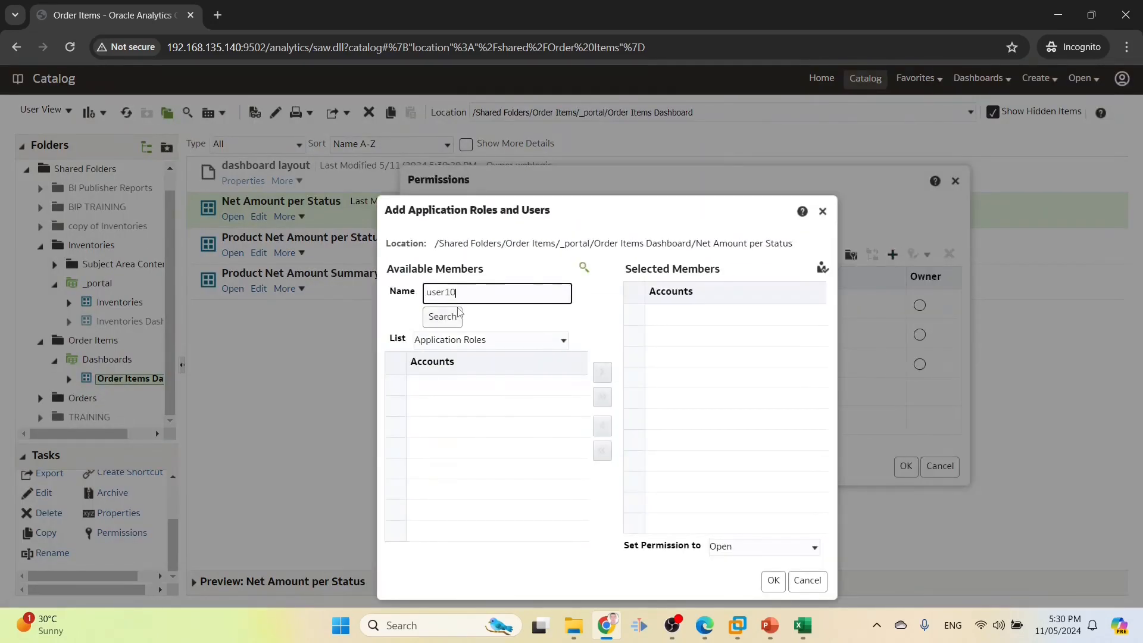
click(447, 341)
click(429, 377)
click(442, 317)
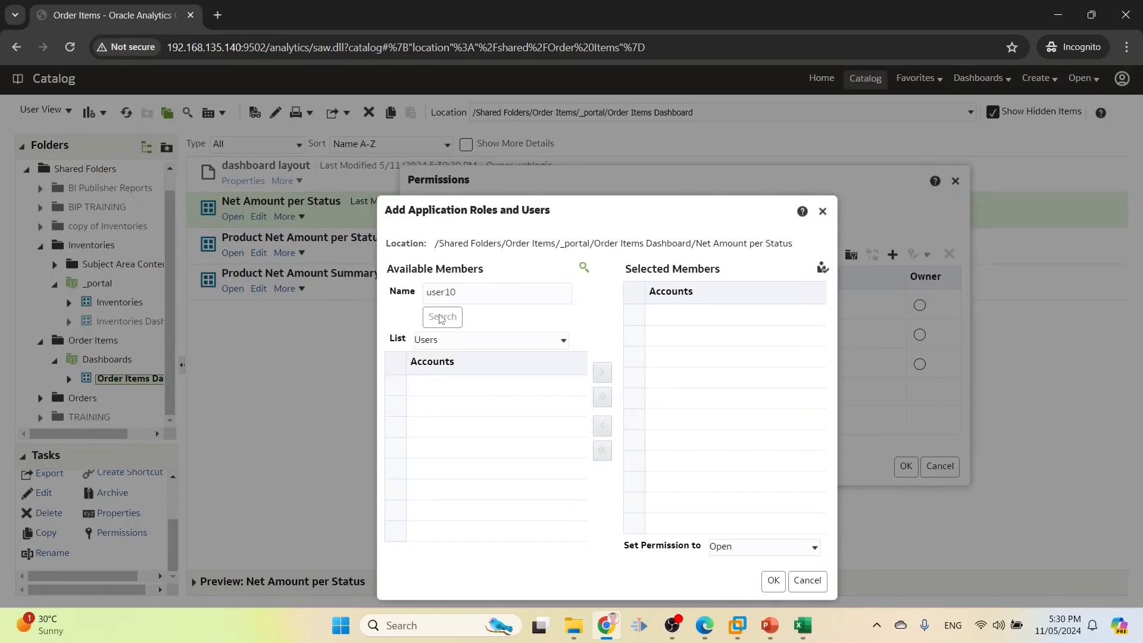
click(443, 384)
click(602, 372)
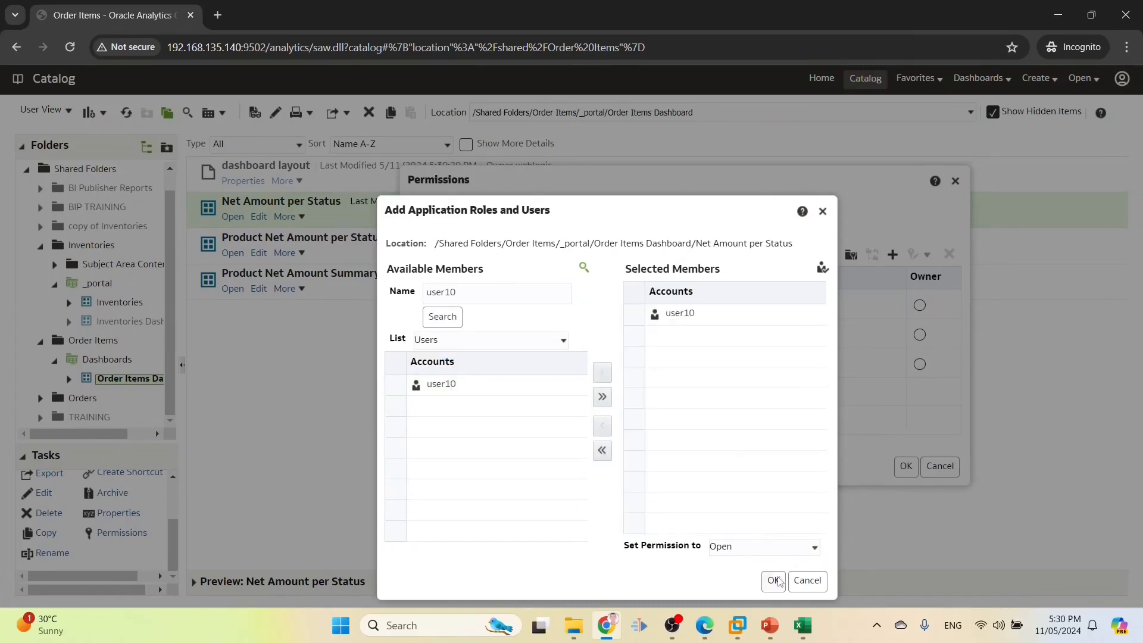
click(774, 581)
click(907, 466)
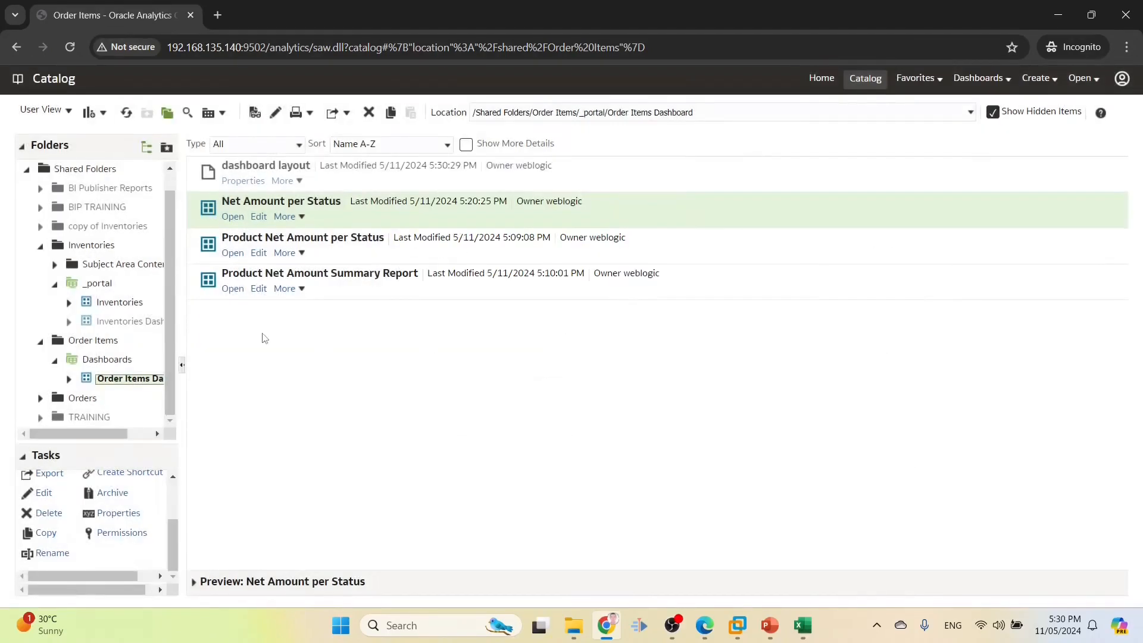
Back in the Order Items folder, add user10 to its permissions and save
click(83, 342)
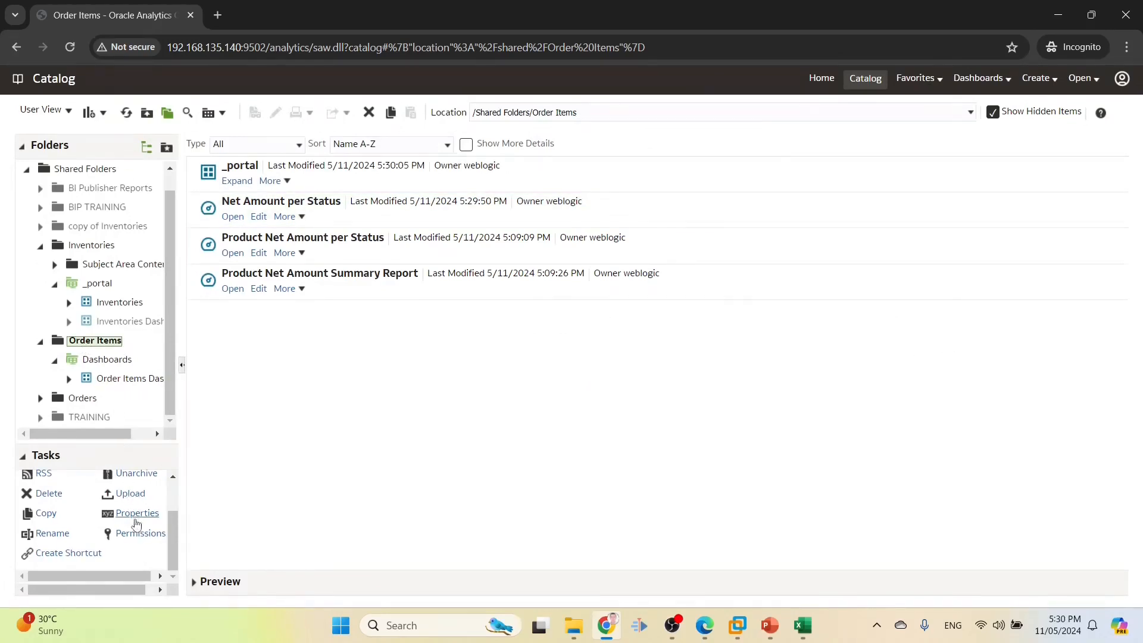
click(139, 533)
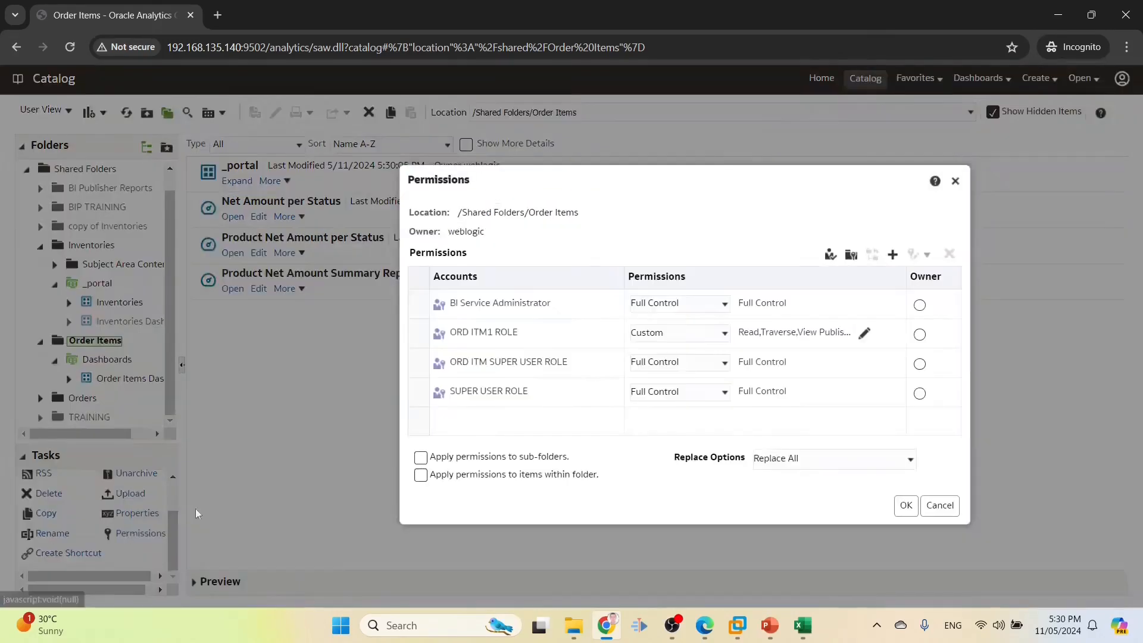
click(892, 255)
text(user10)
click(440, 343)
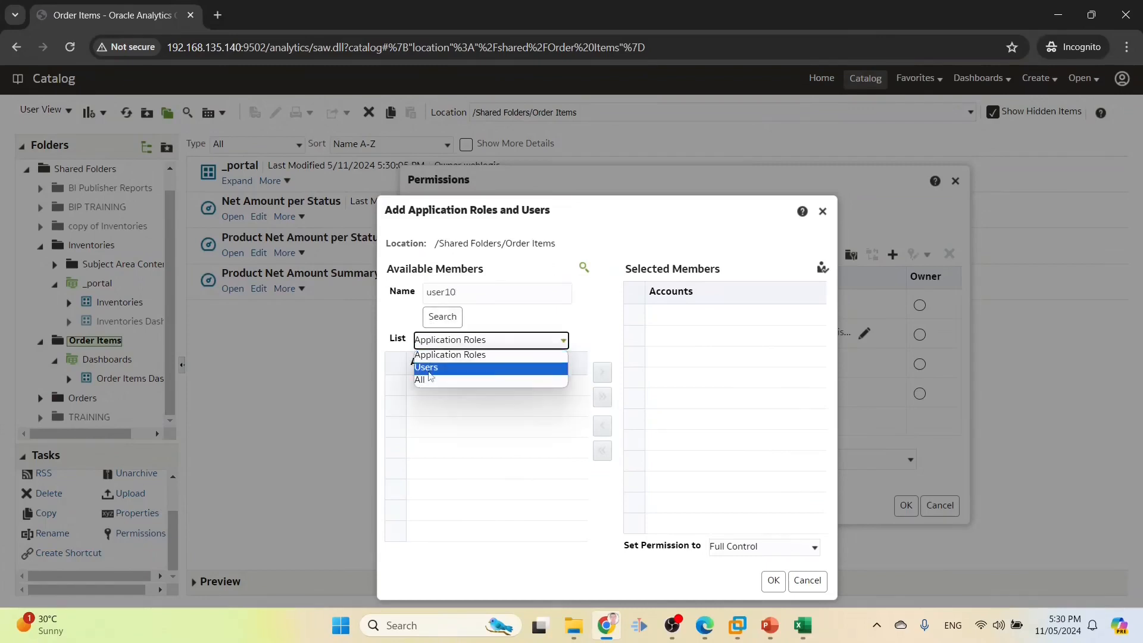
click(429, 371)
click(447, 317)
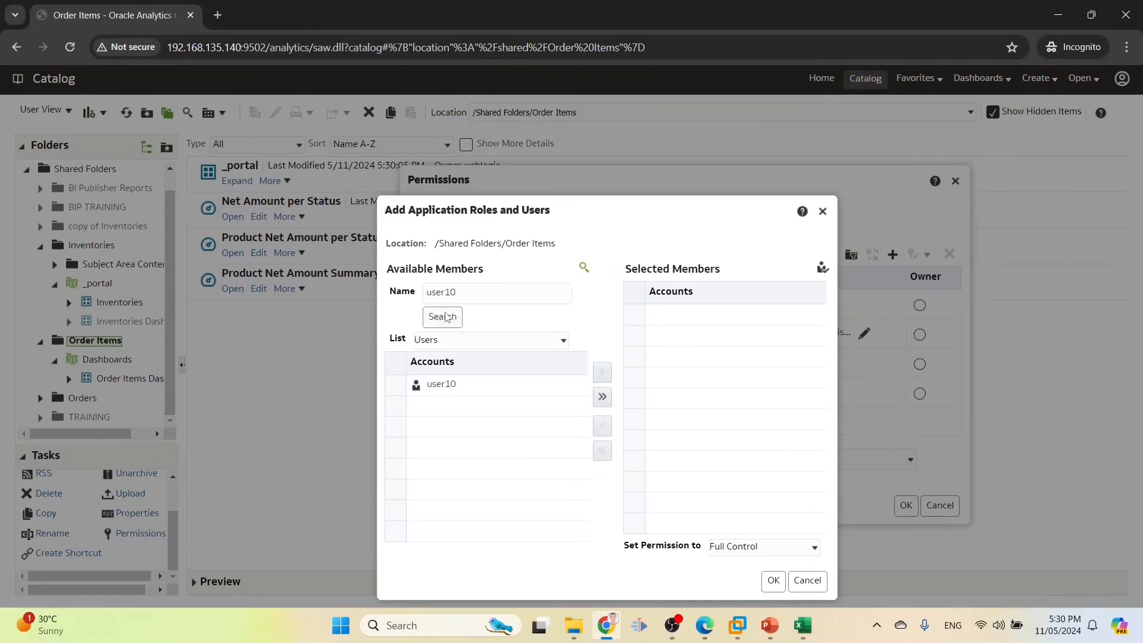
click(452, 392)
click(602, 372)
click(773, 581)
click(905, 505)
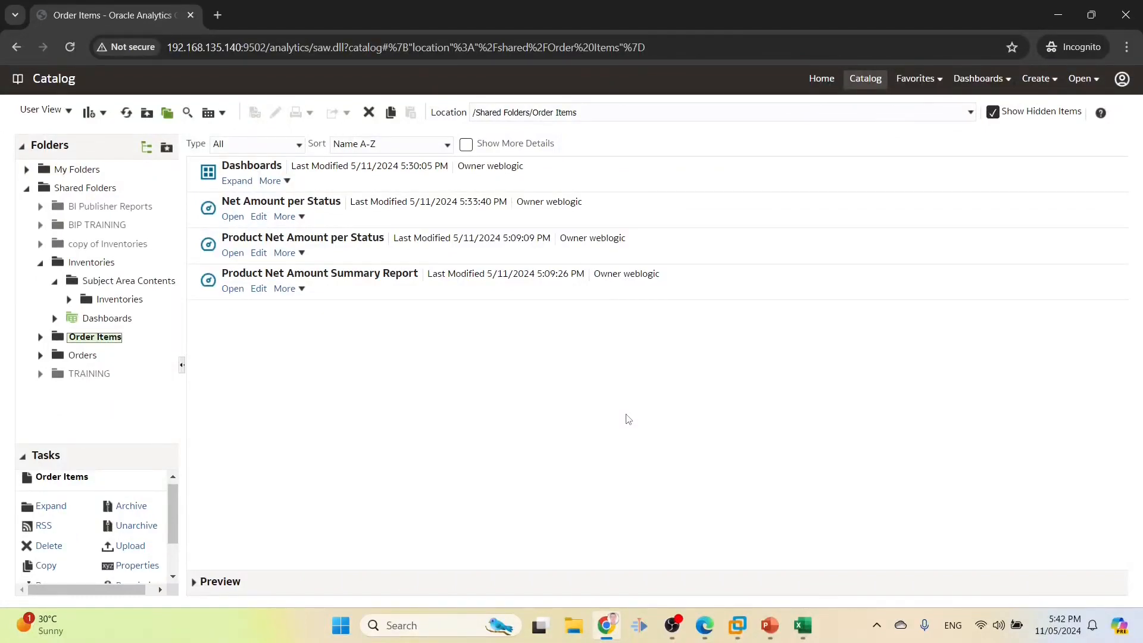
In the other browser window, sign out and sign in as user9
click(706, 619)
click(1118, 67)
click(1083, 150)
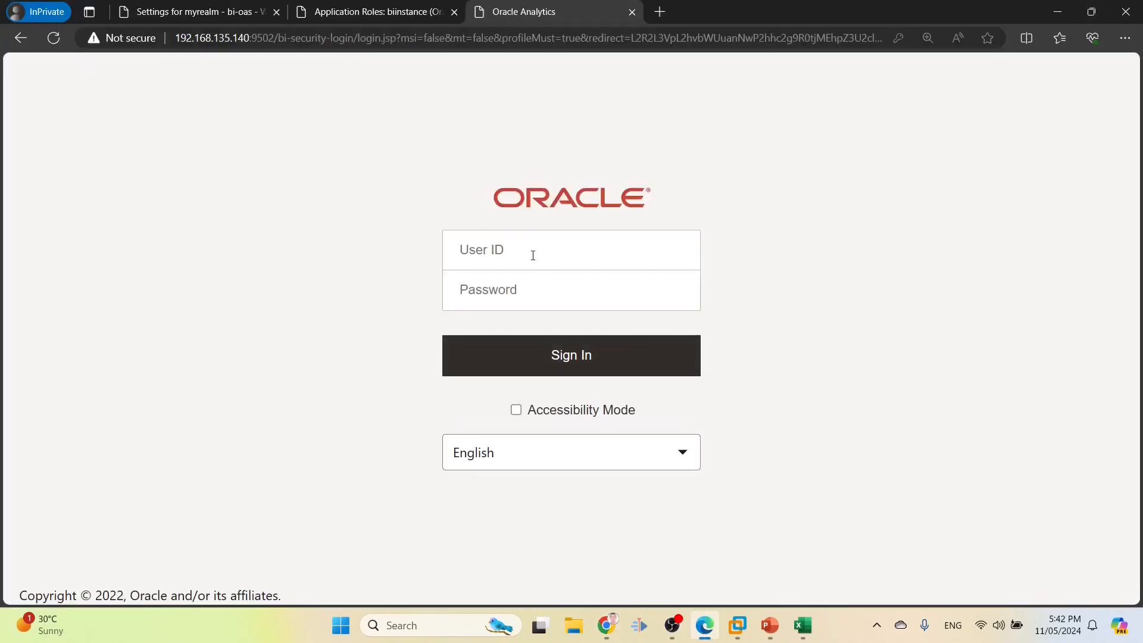
click(500, 243)
text(user9)
key(Tab)
text(w)
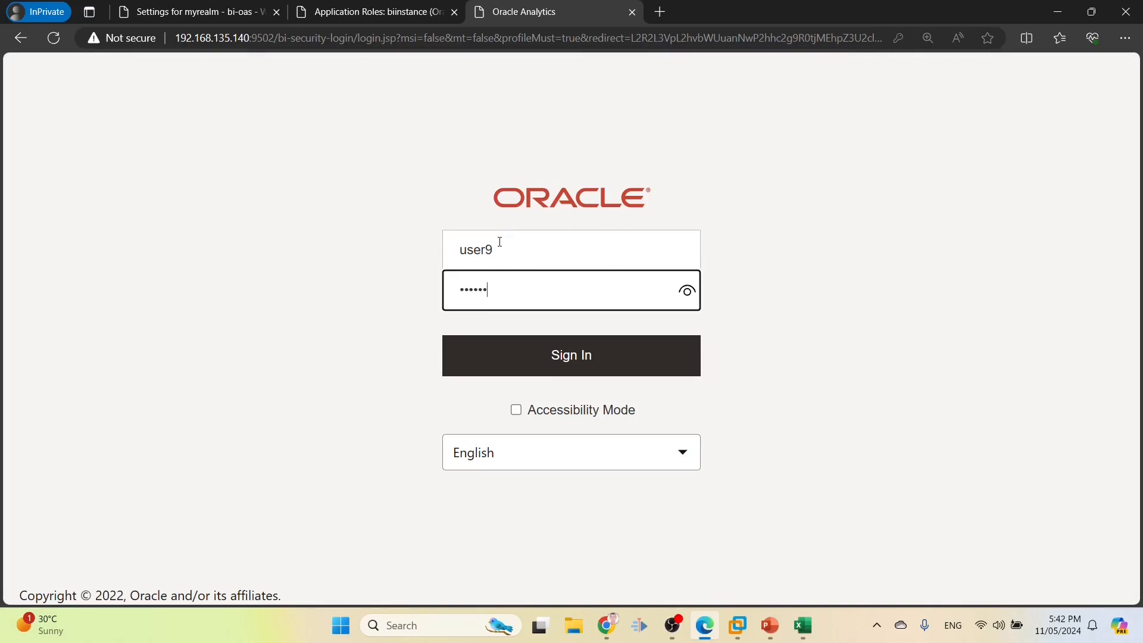
key(Return)
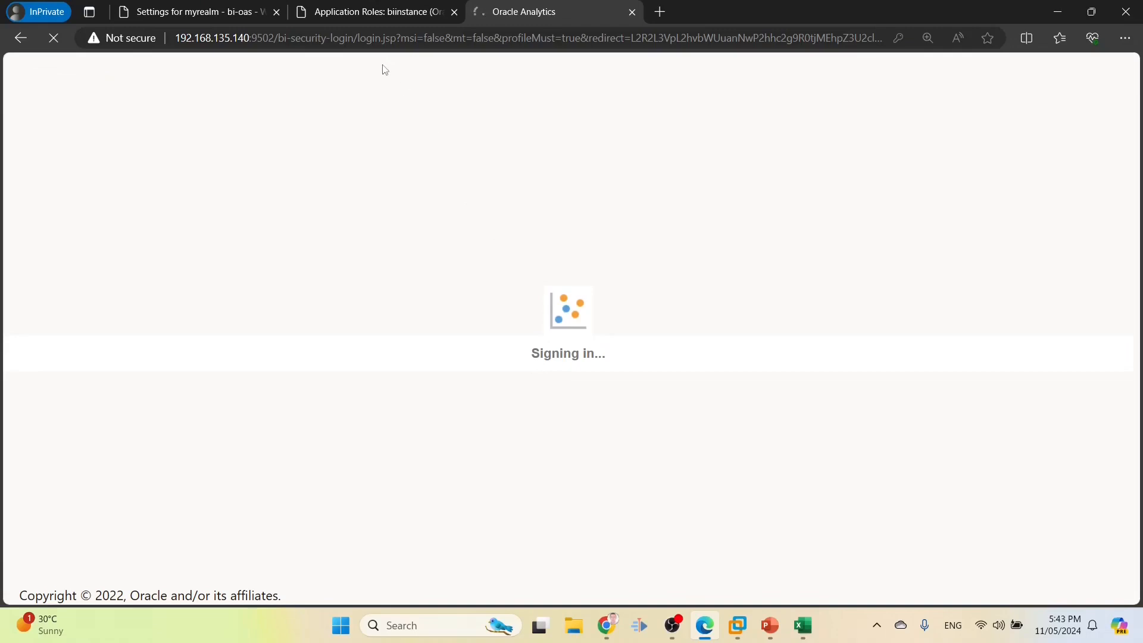
Change the page address to load the analytics sign-in page
double_click(370, 38)
click(292, 39)
drag(278, 39, 1142, 35)
text(ana)
key(Return)
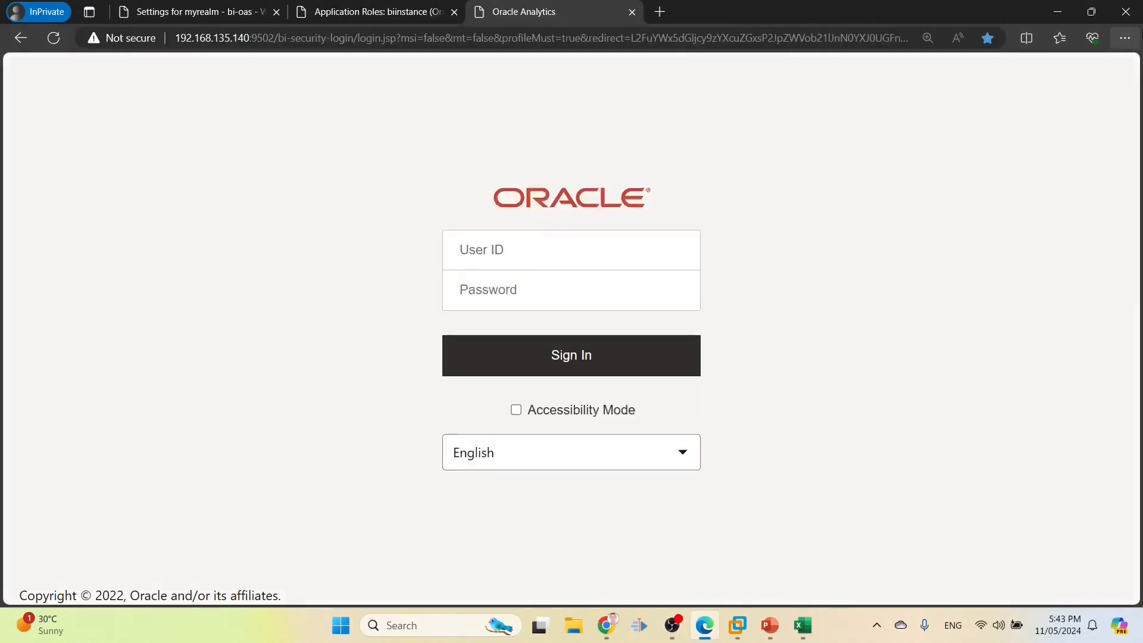
Log in as user9 with the account password, retrying after the failed sign-in
click(565, 259)
text(user9)
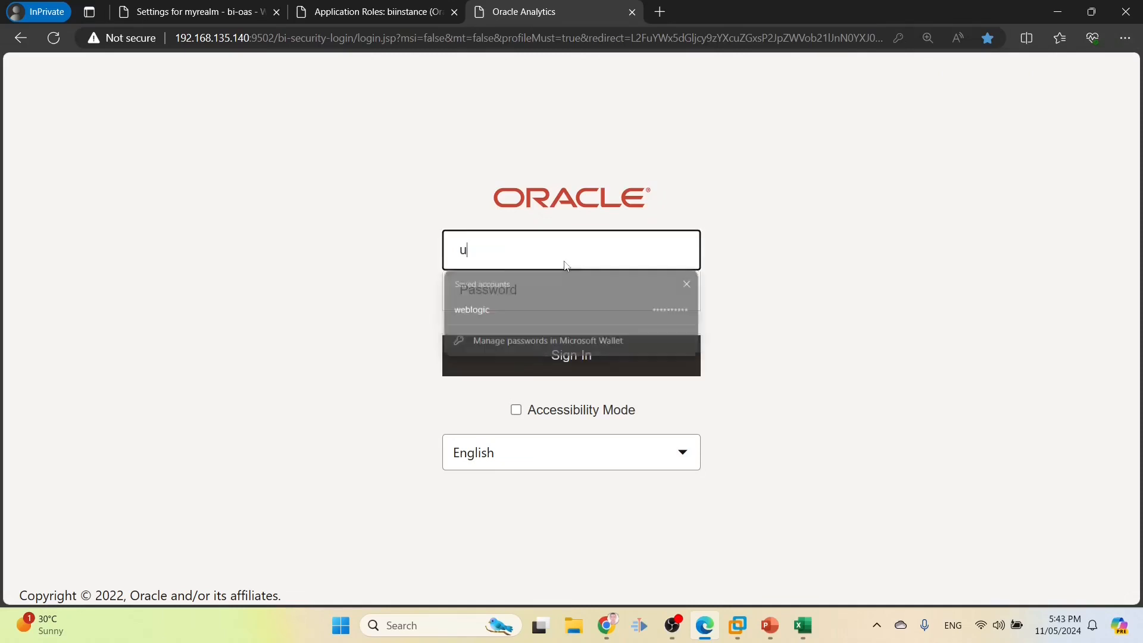
key(Tab)
text(****)
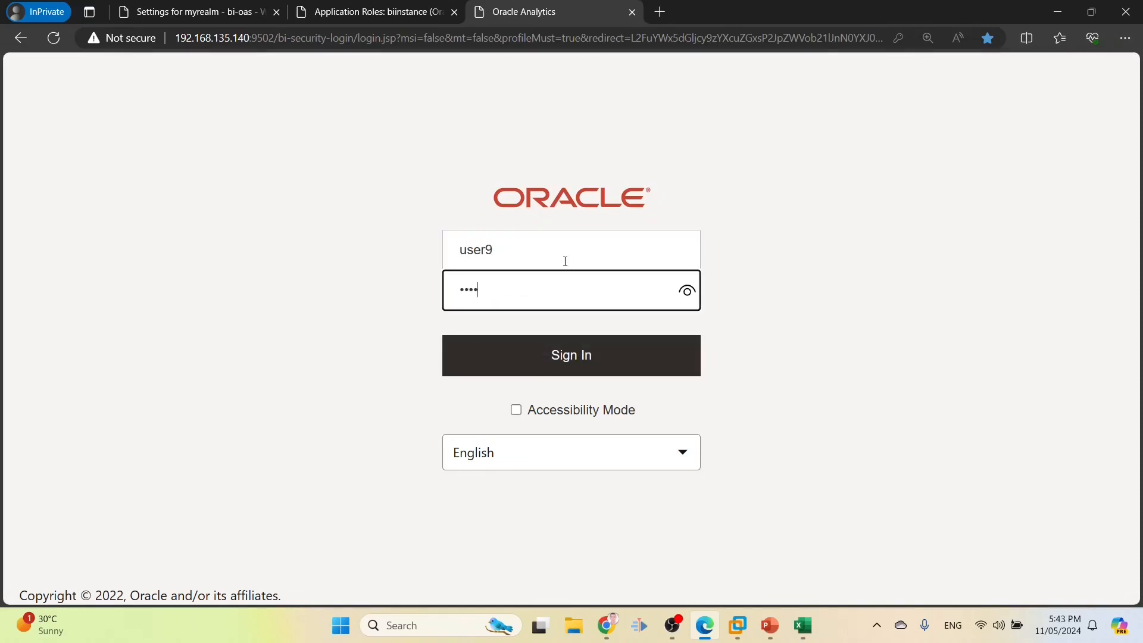
text(****)
key(Return)
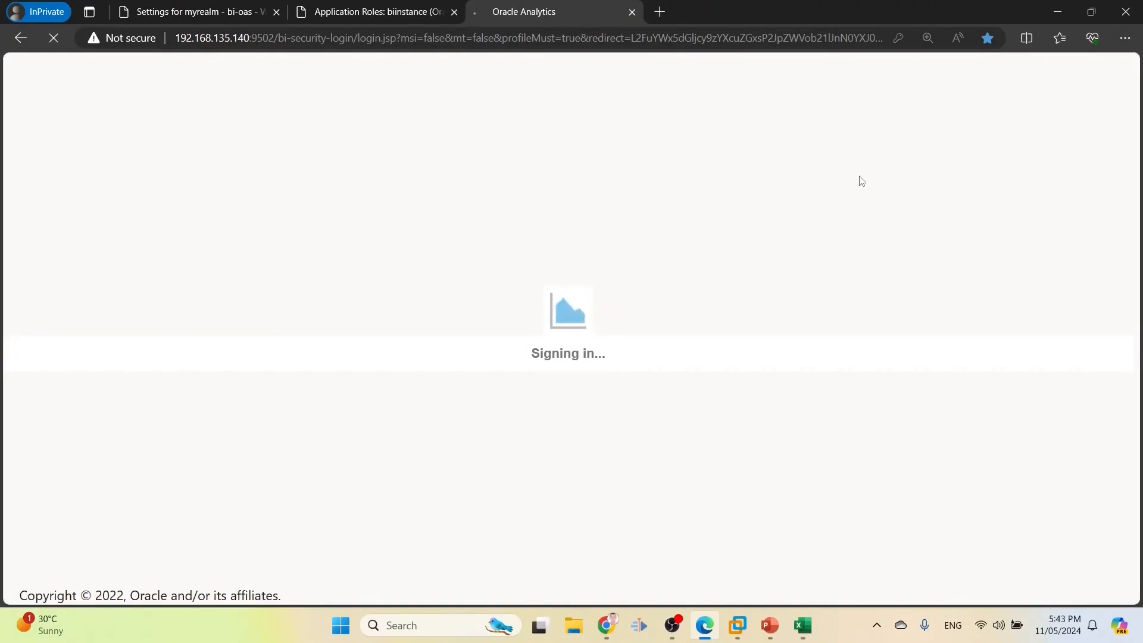
click(455, 236)
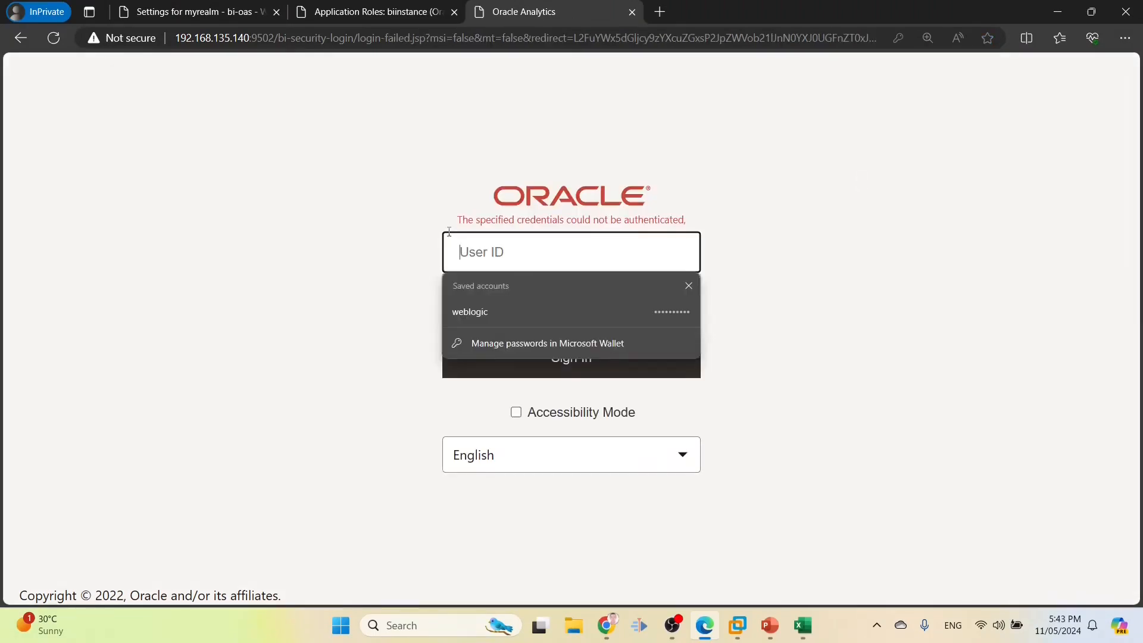
text(ue)
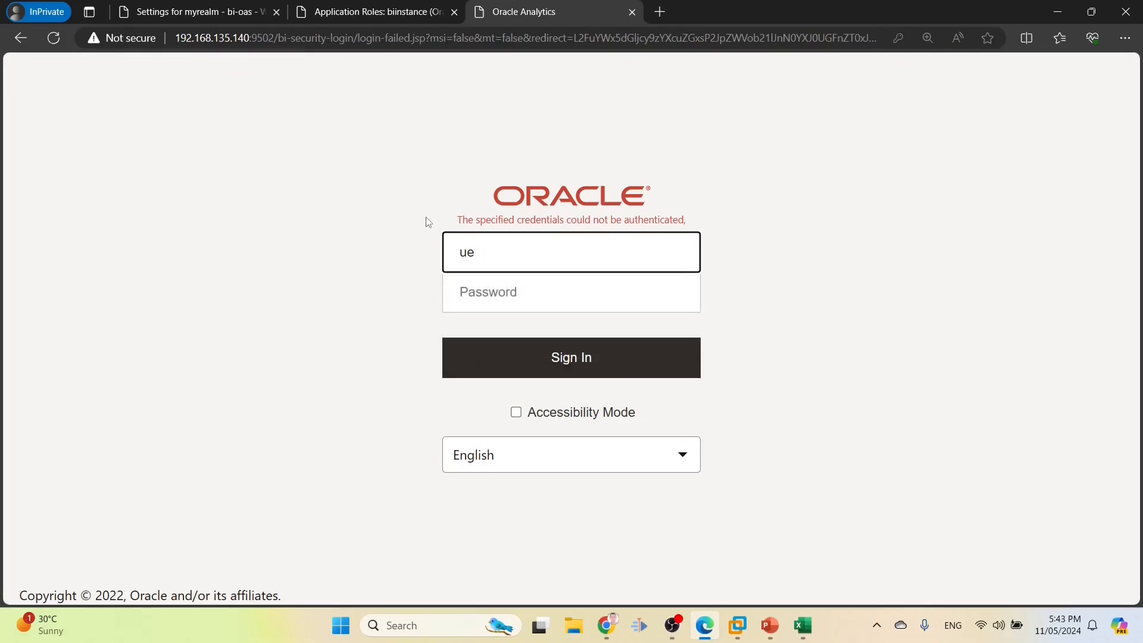
text(er9)
key(Tab)
text(w)
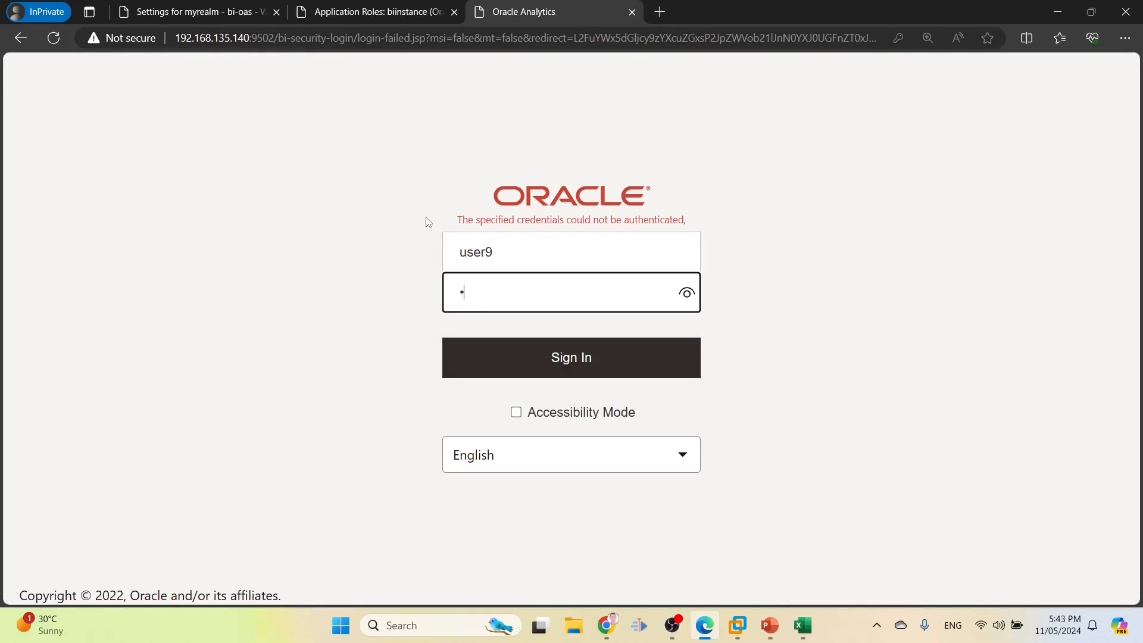
key(Return)
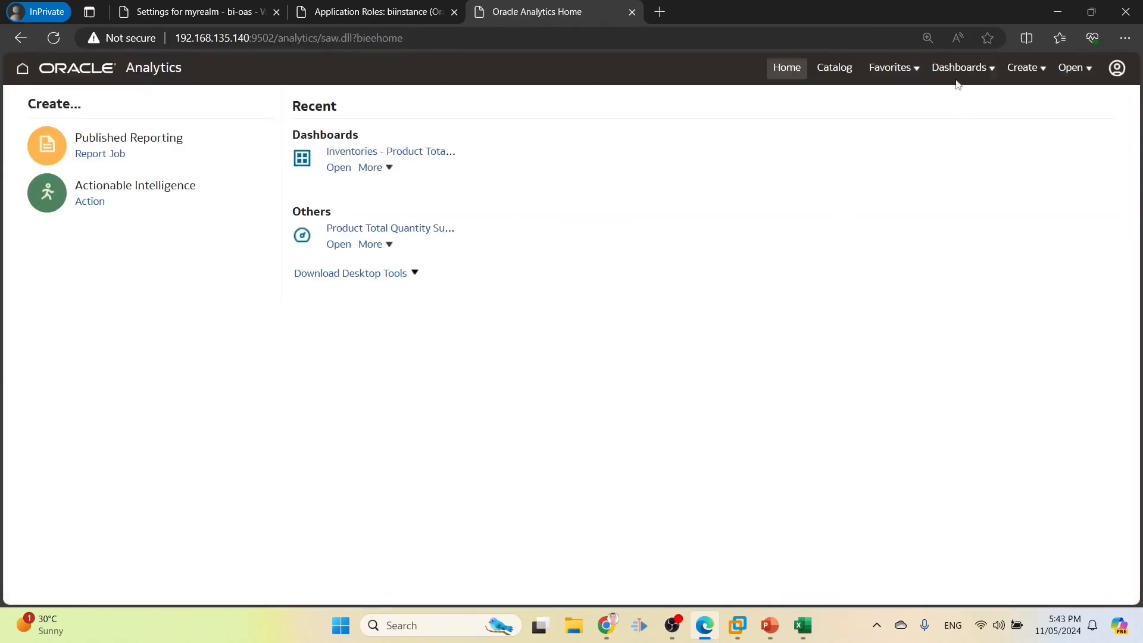
Open the Inventories dashboard and check user9's application roles: BI Consumer and INV2 ROLE
click(959, 69)
click(727, 168)
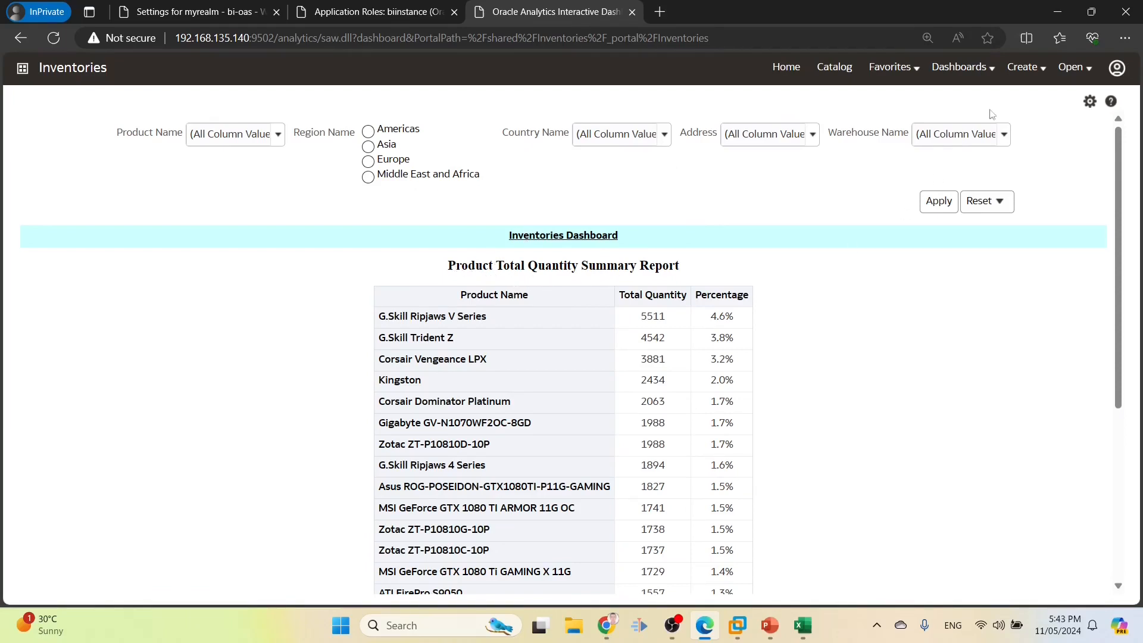
click(1118, 70)
click(1069, 121)
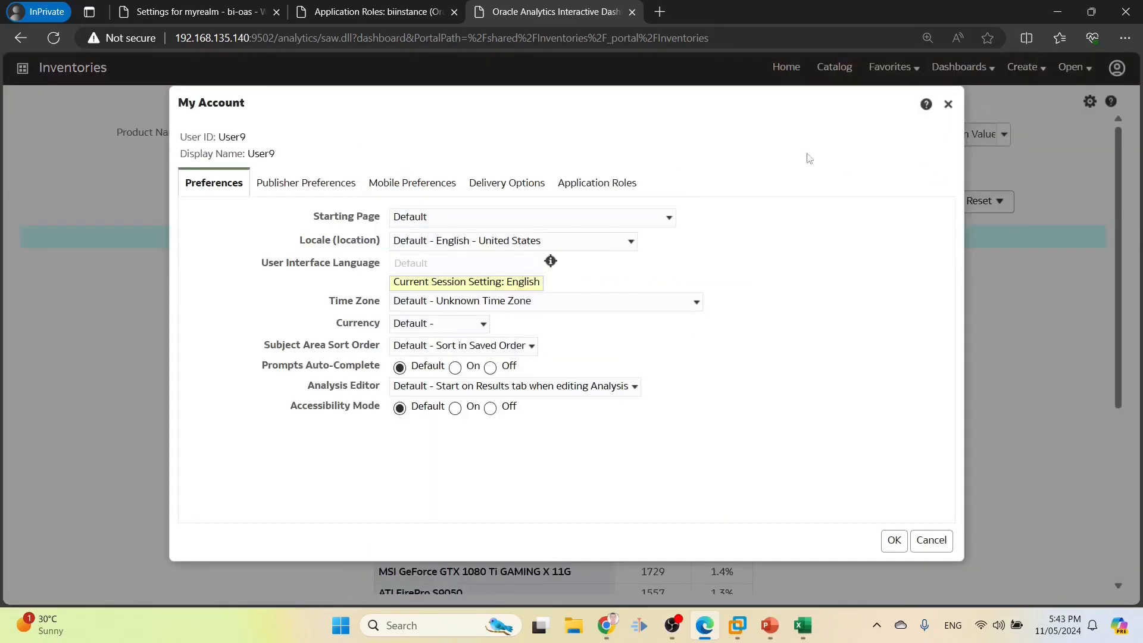
click(607, 180)
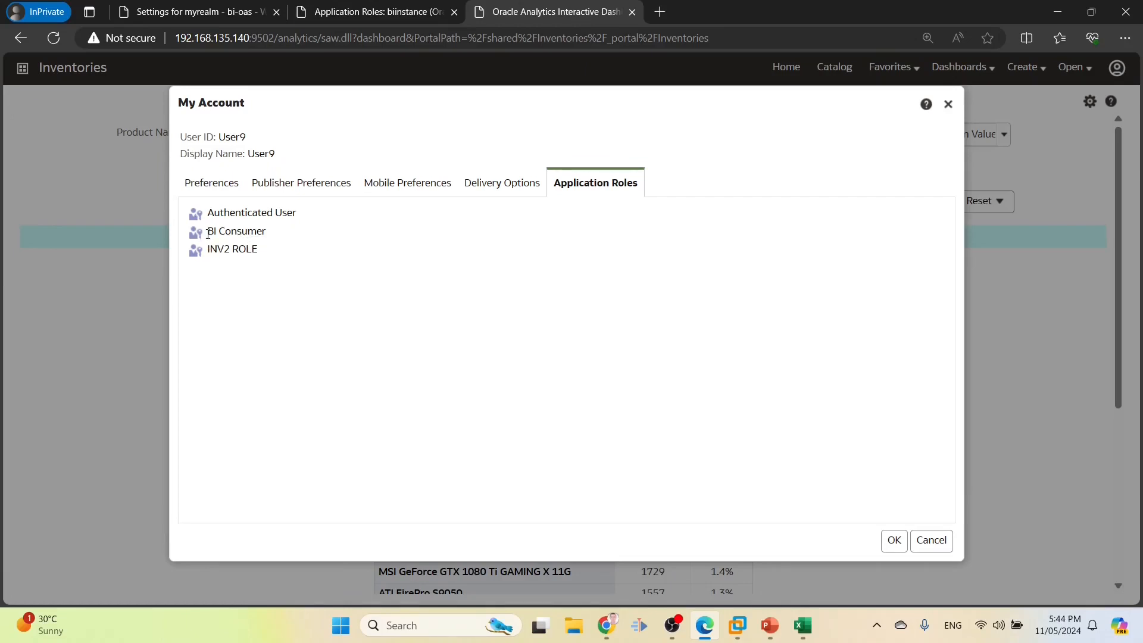
drag(216, 246, 266, 234)
click(219, 235)
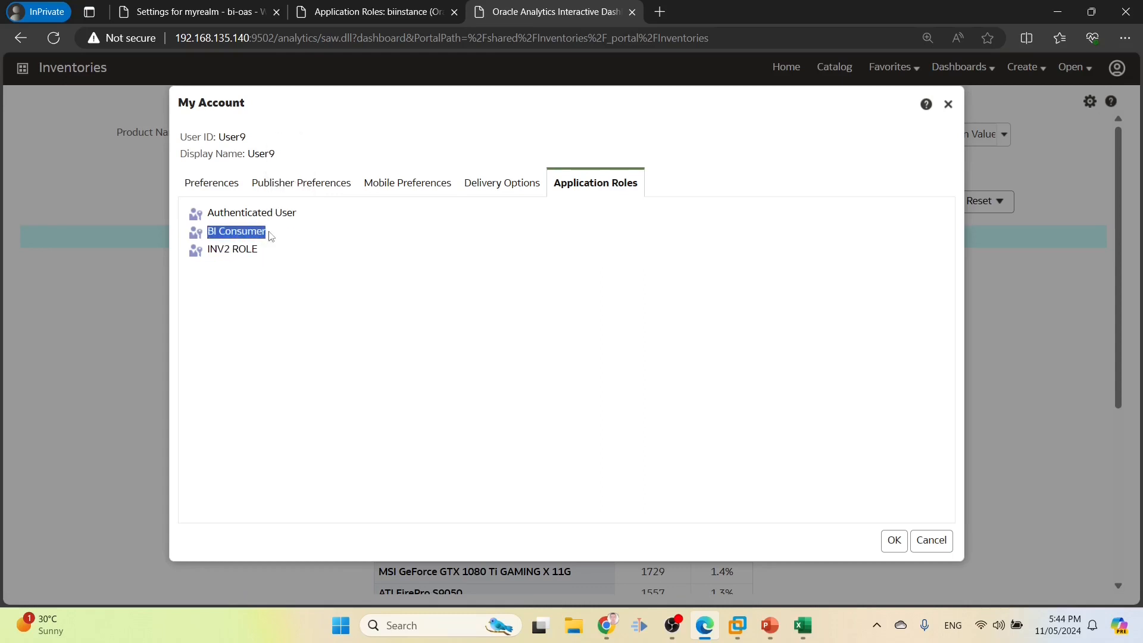
click(932, 541)
click(1118, 69)
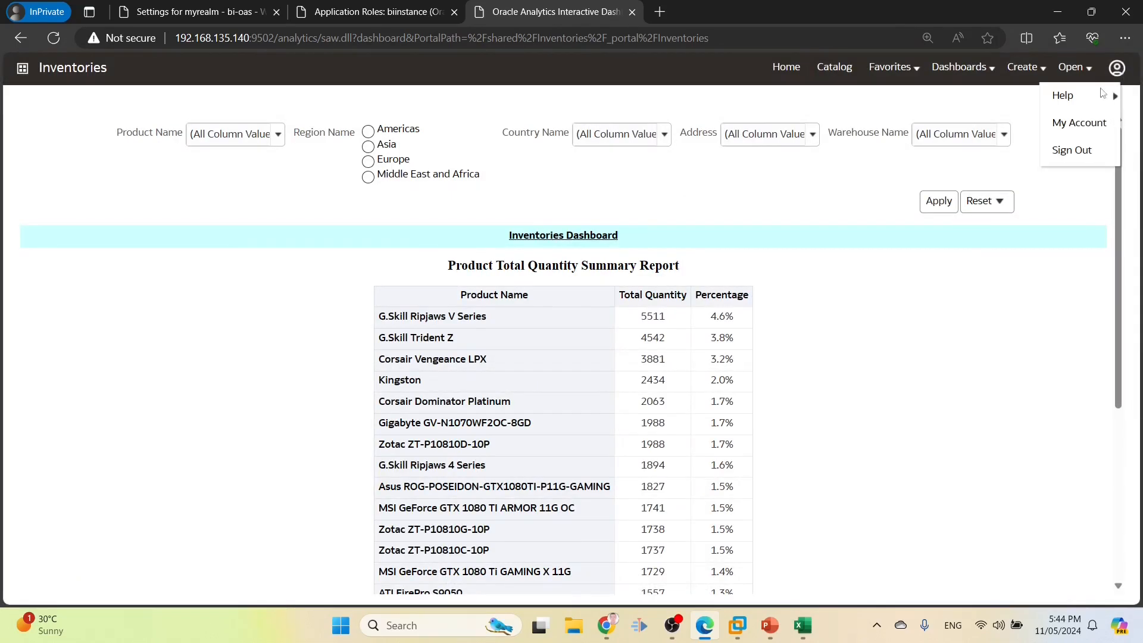
Sign out and sign in as user10 with the account password
click(1071, 150)
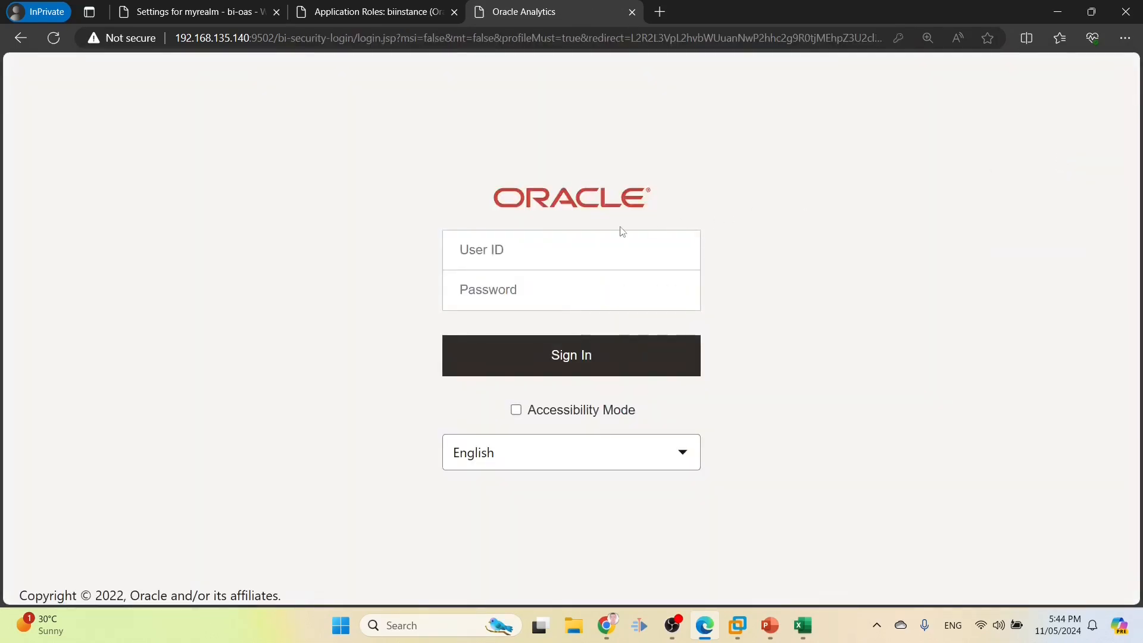
click(605, 245)
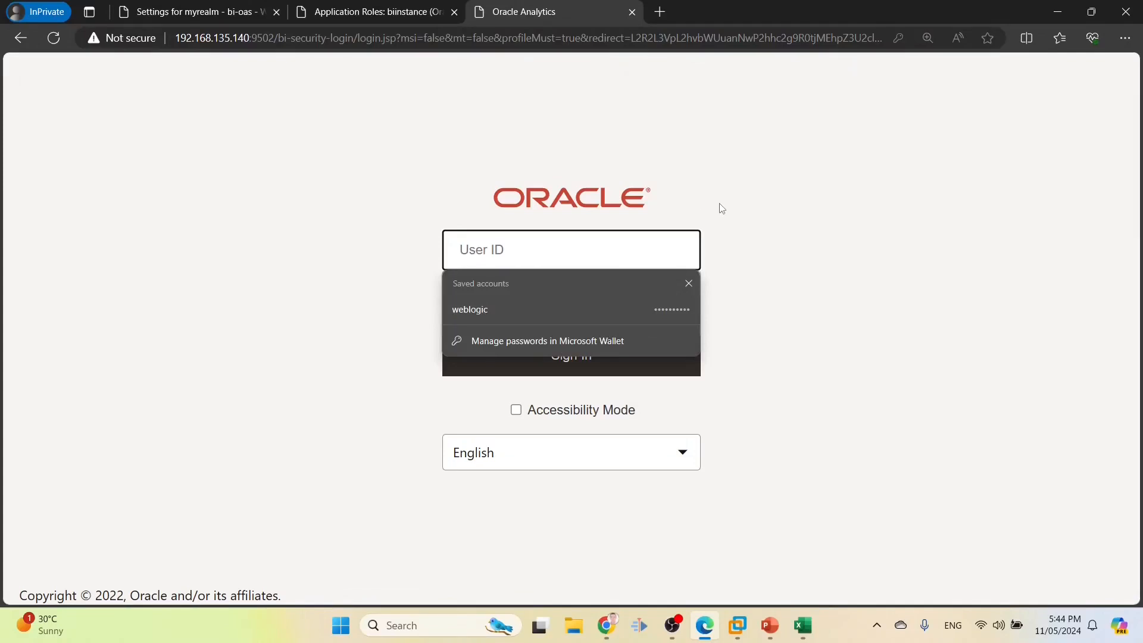
text(user10)
key(Tab)
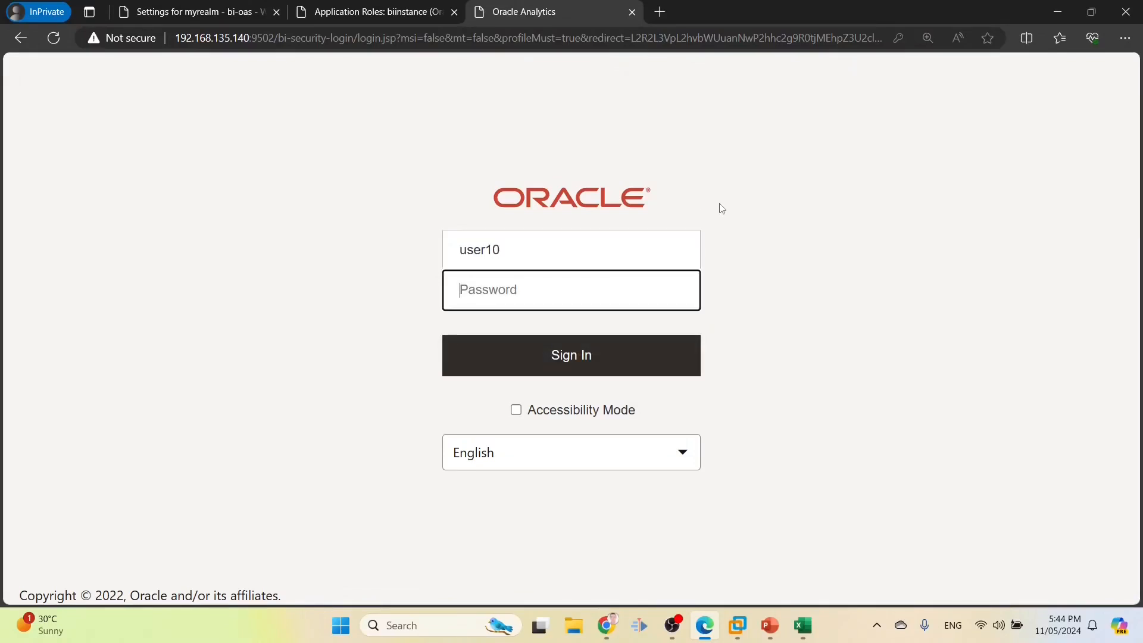
text(•••)
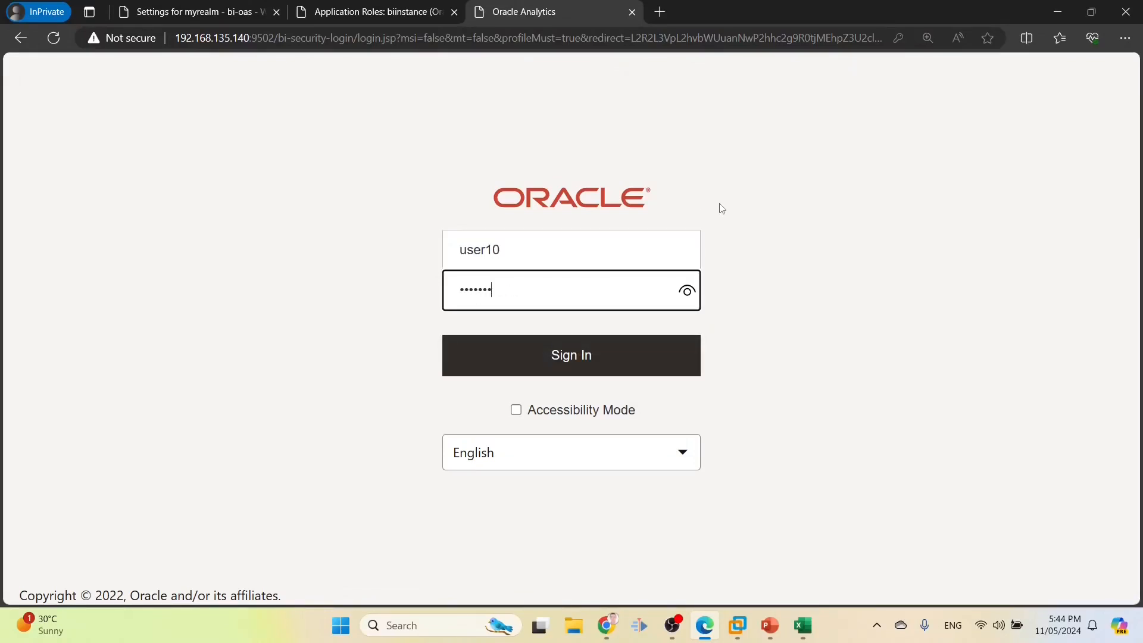
text(••••)
key(Return)
Change the address path to 'analytics' to load the classic analytics home page
click(330, 40)
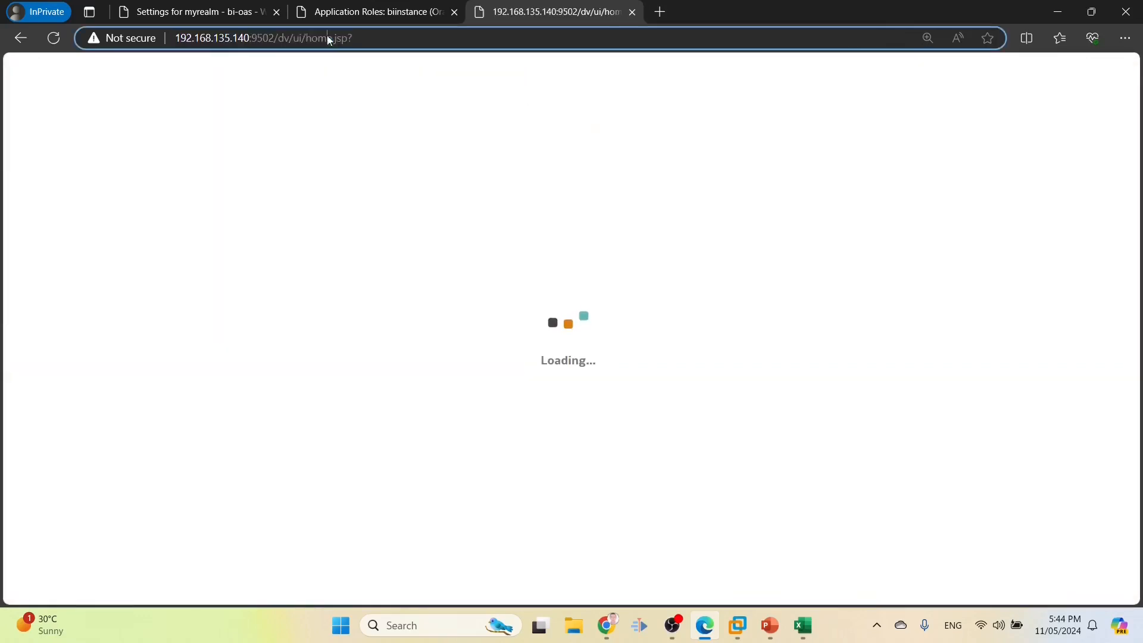
click(329, 41)
click(289, 36)
drag(278, 37, 726, 34)
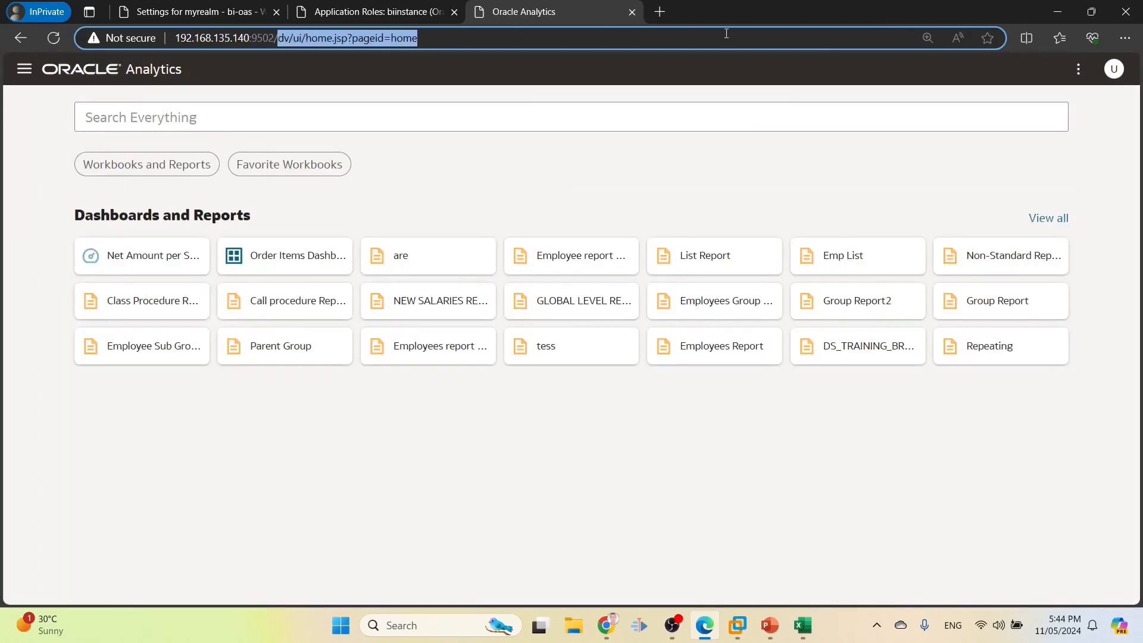
text(analytics)
key(Return)
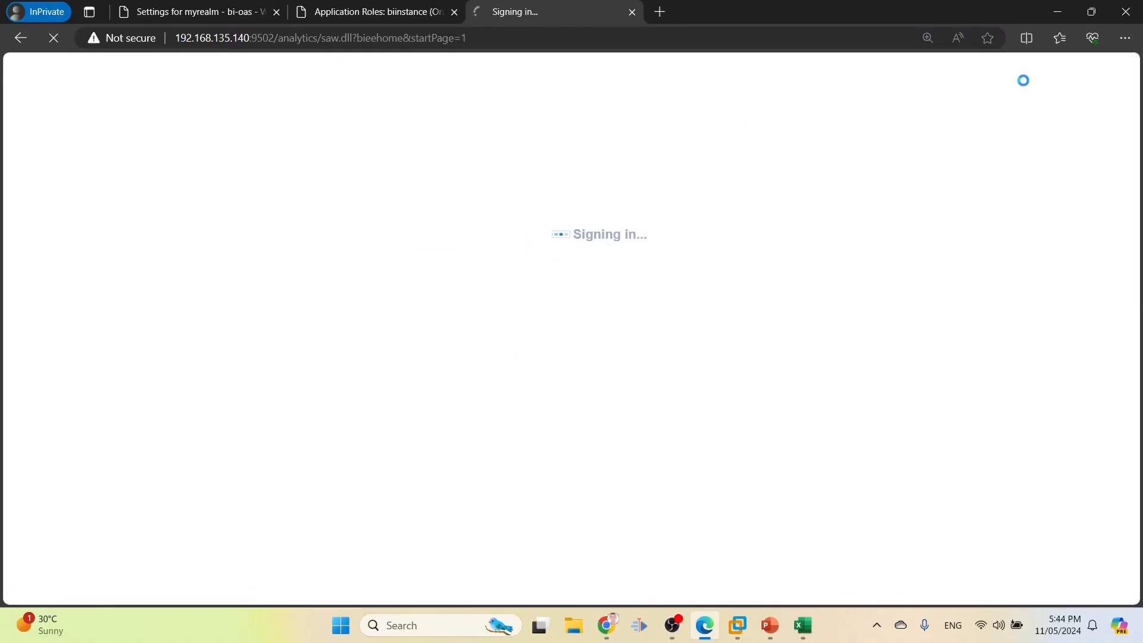
Open the Order Items Dashboard and view user10's application roles in My Account
click(964, 67)
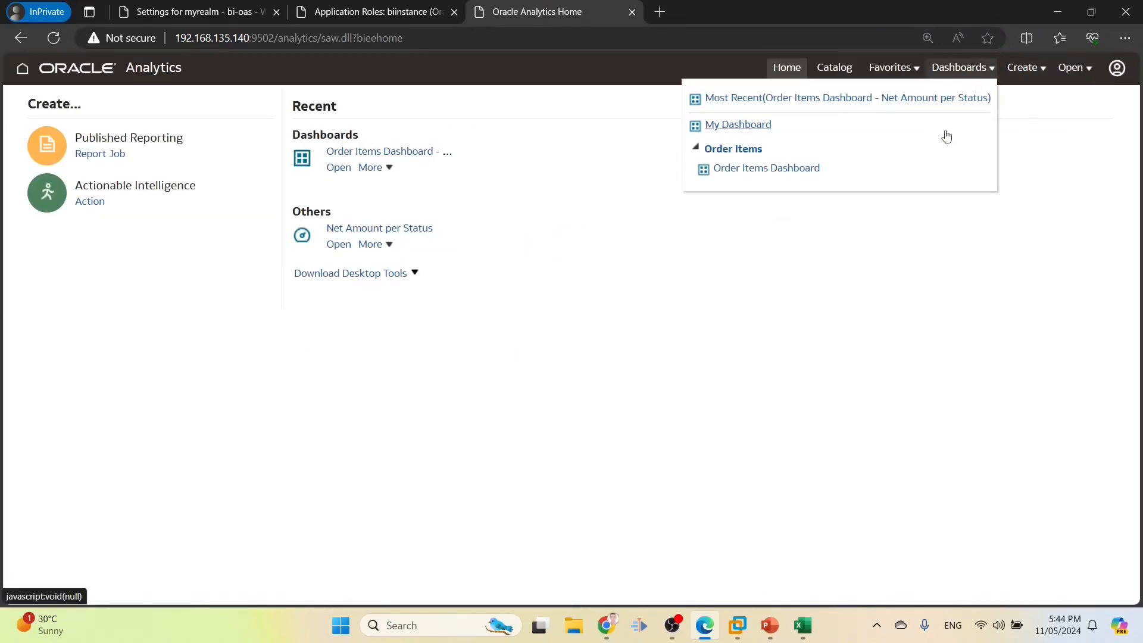
click(789, 168)
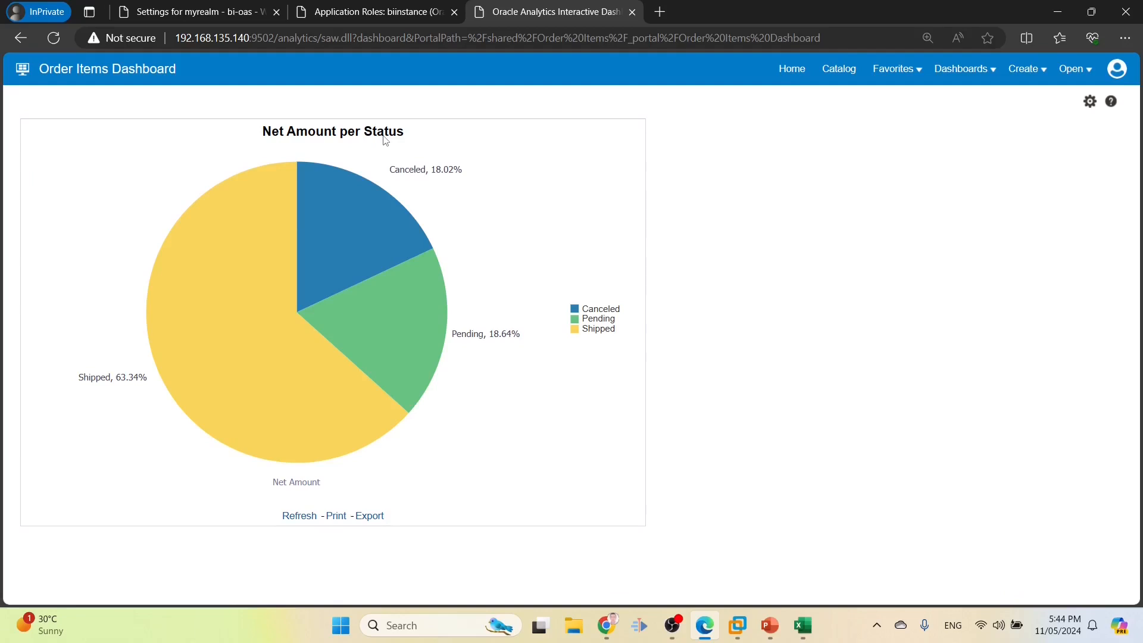
click(1119, 71)
click(1095, 123)
click(577, 178)
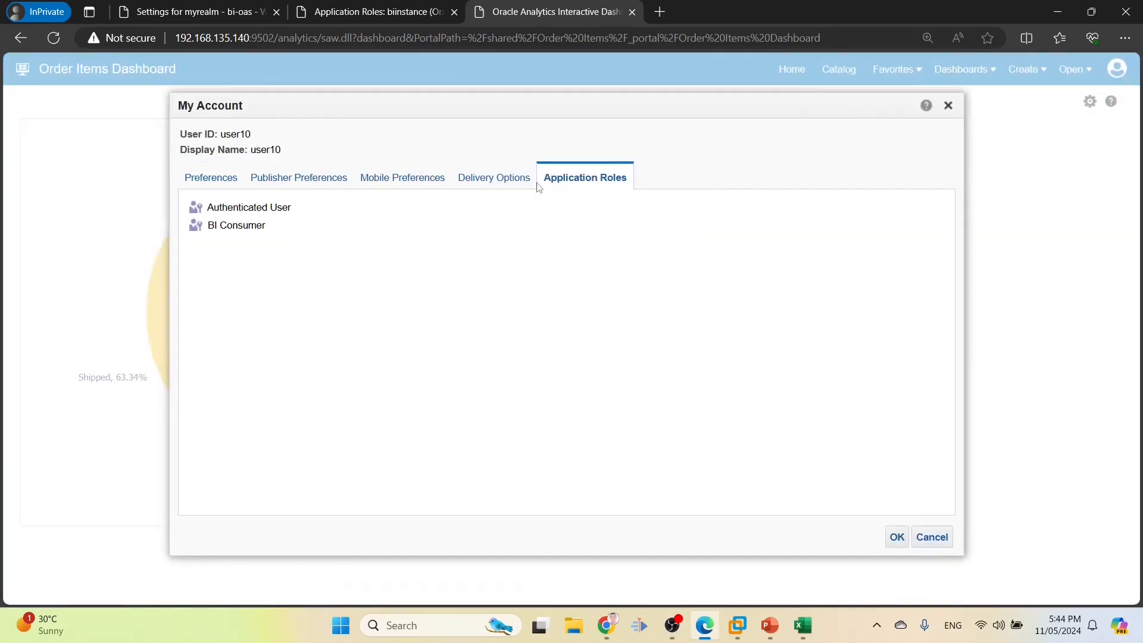